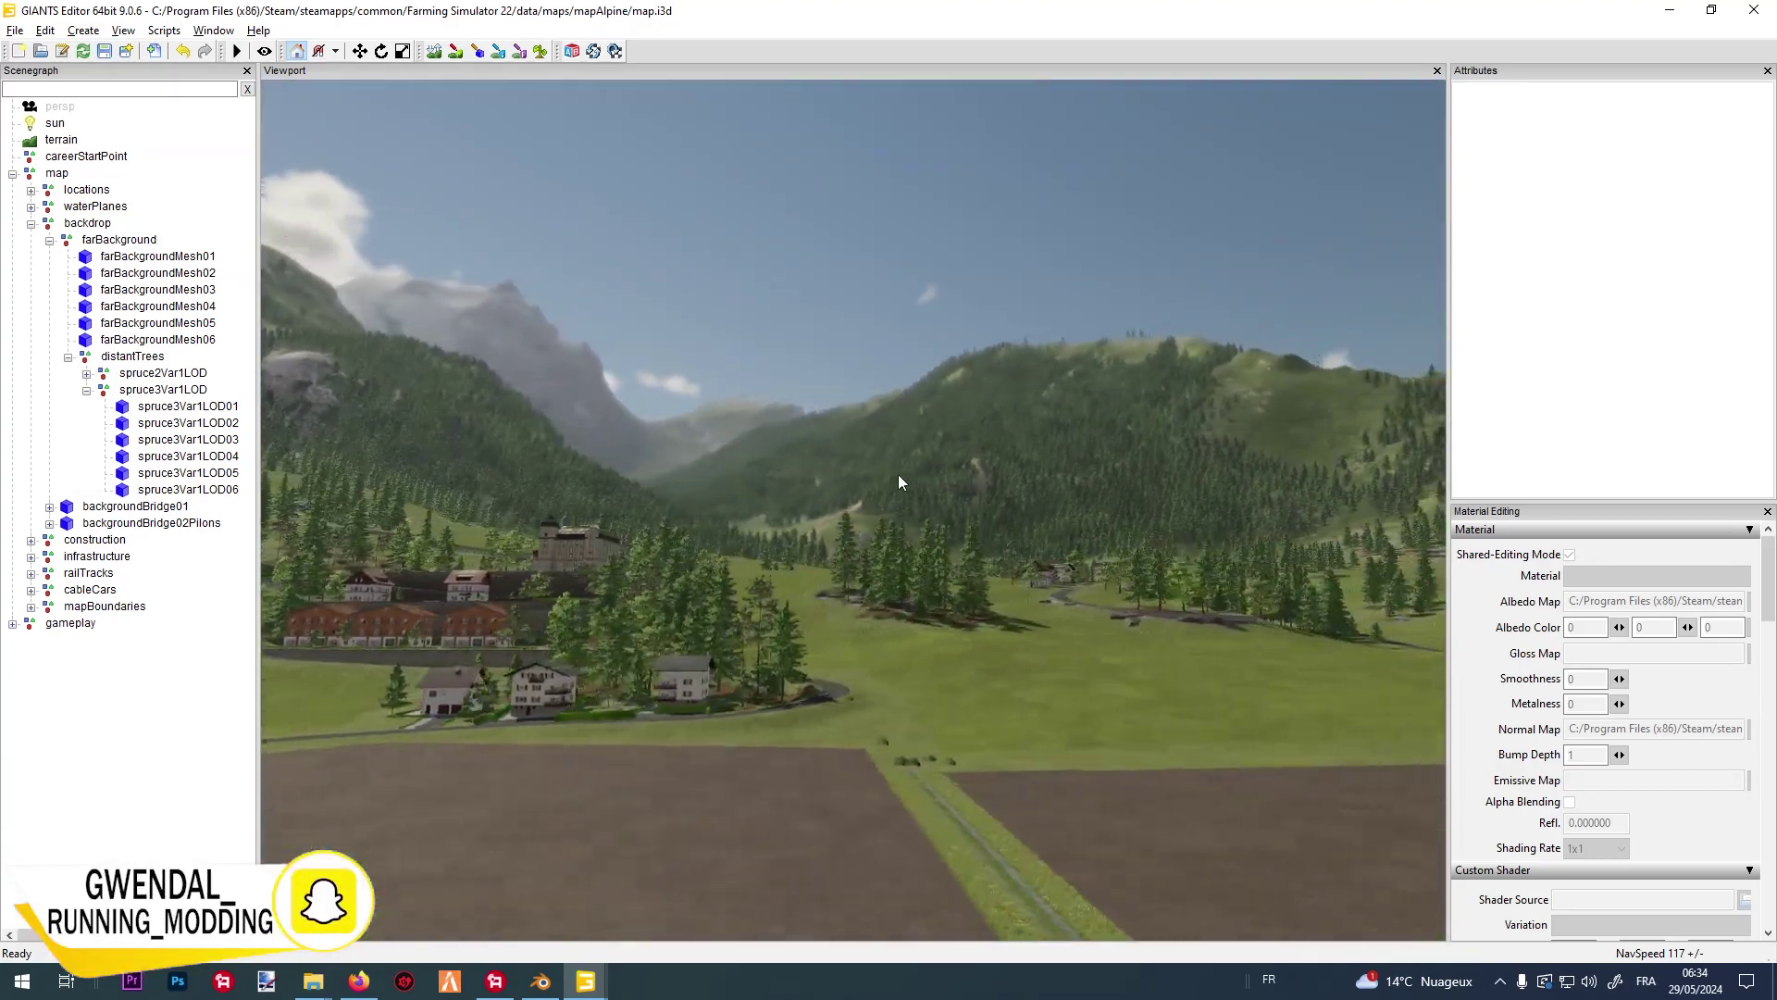
Hide the farBackground group to see the map without its distant scenery, and make it visible again.
click(104, 241)
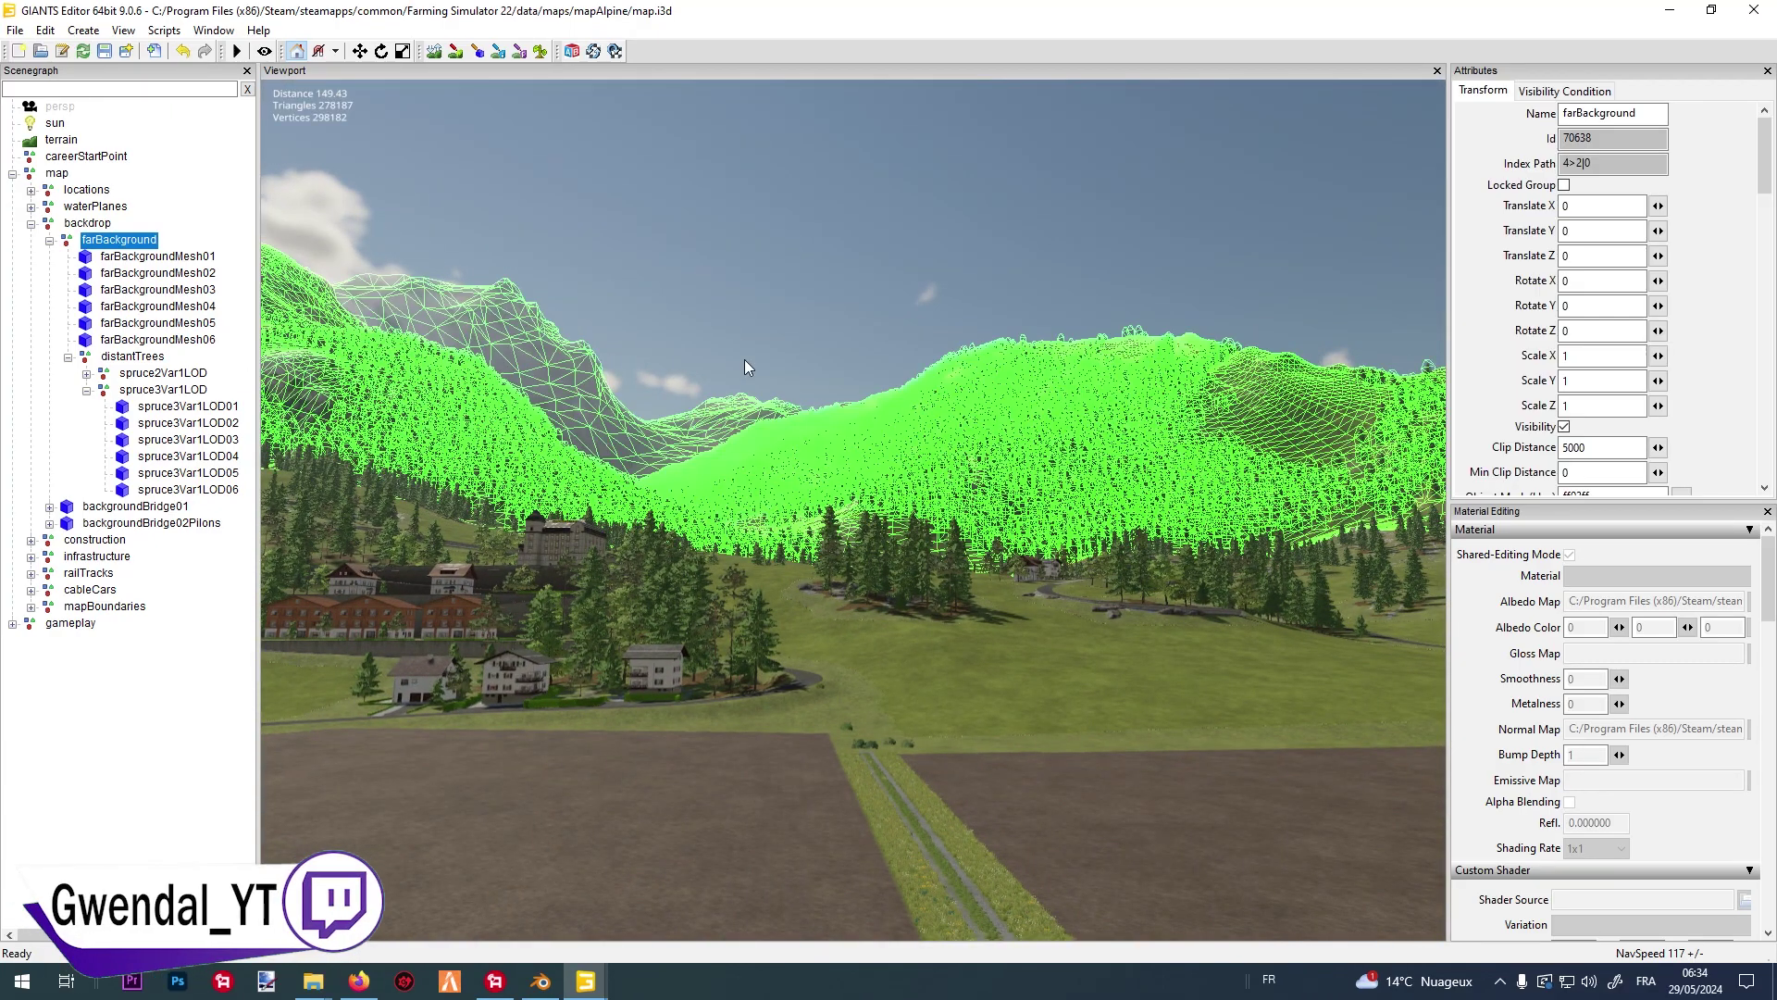
click(979, 229)
right_drag(1090, 329, 1144, 285)
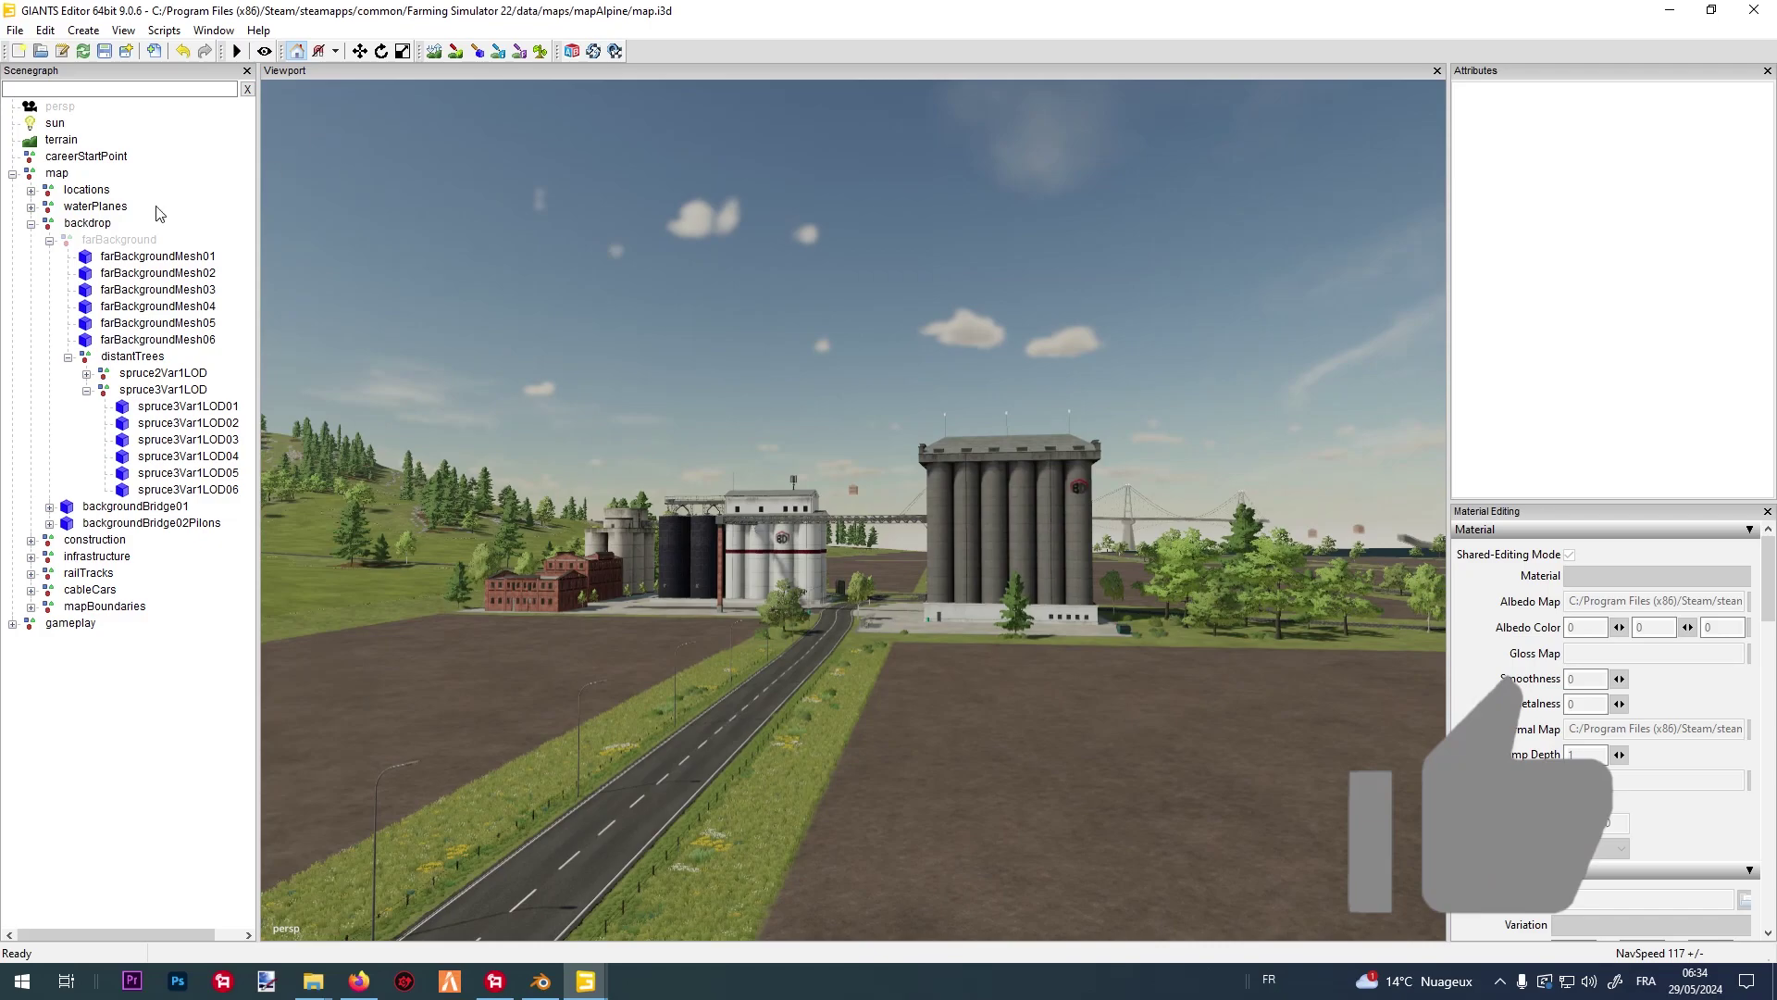
click(118, 239)
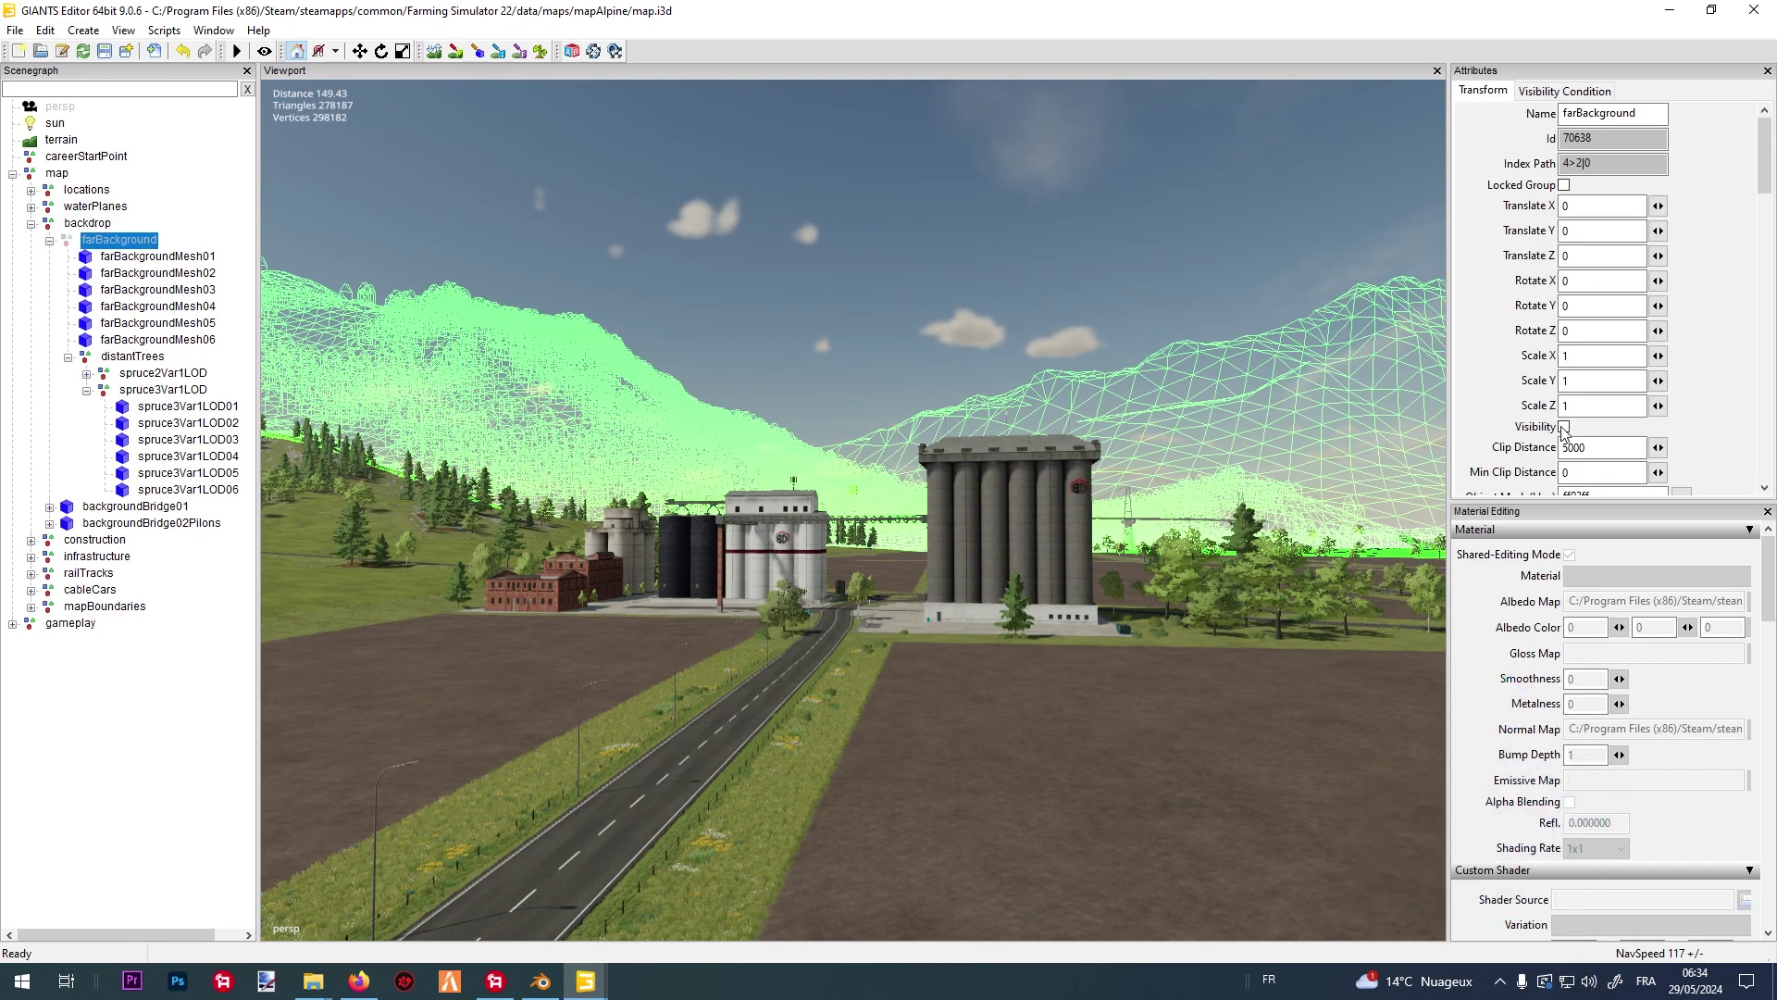
key(h)
Examine the background mountains, town, fields and lake of the map from close up and from far above.
right_drag(872, 253, 700, 435)
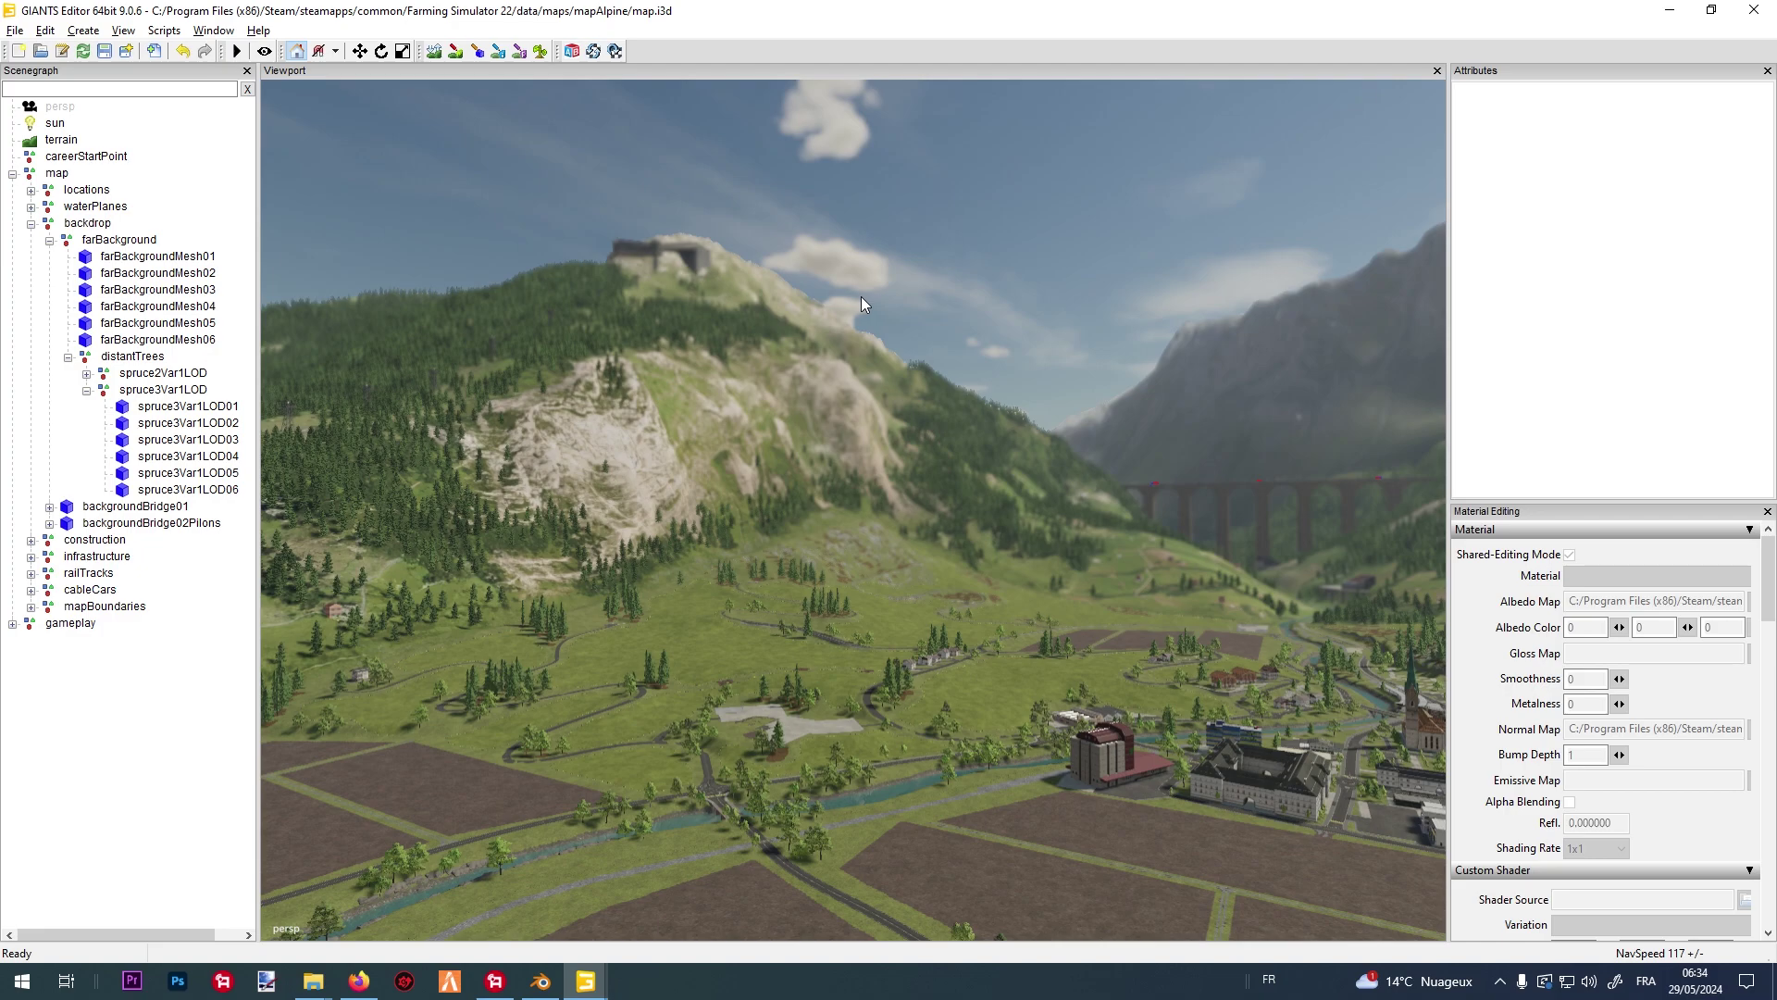
right_drag(861, 296, 1016, 330)
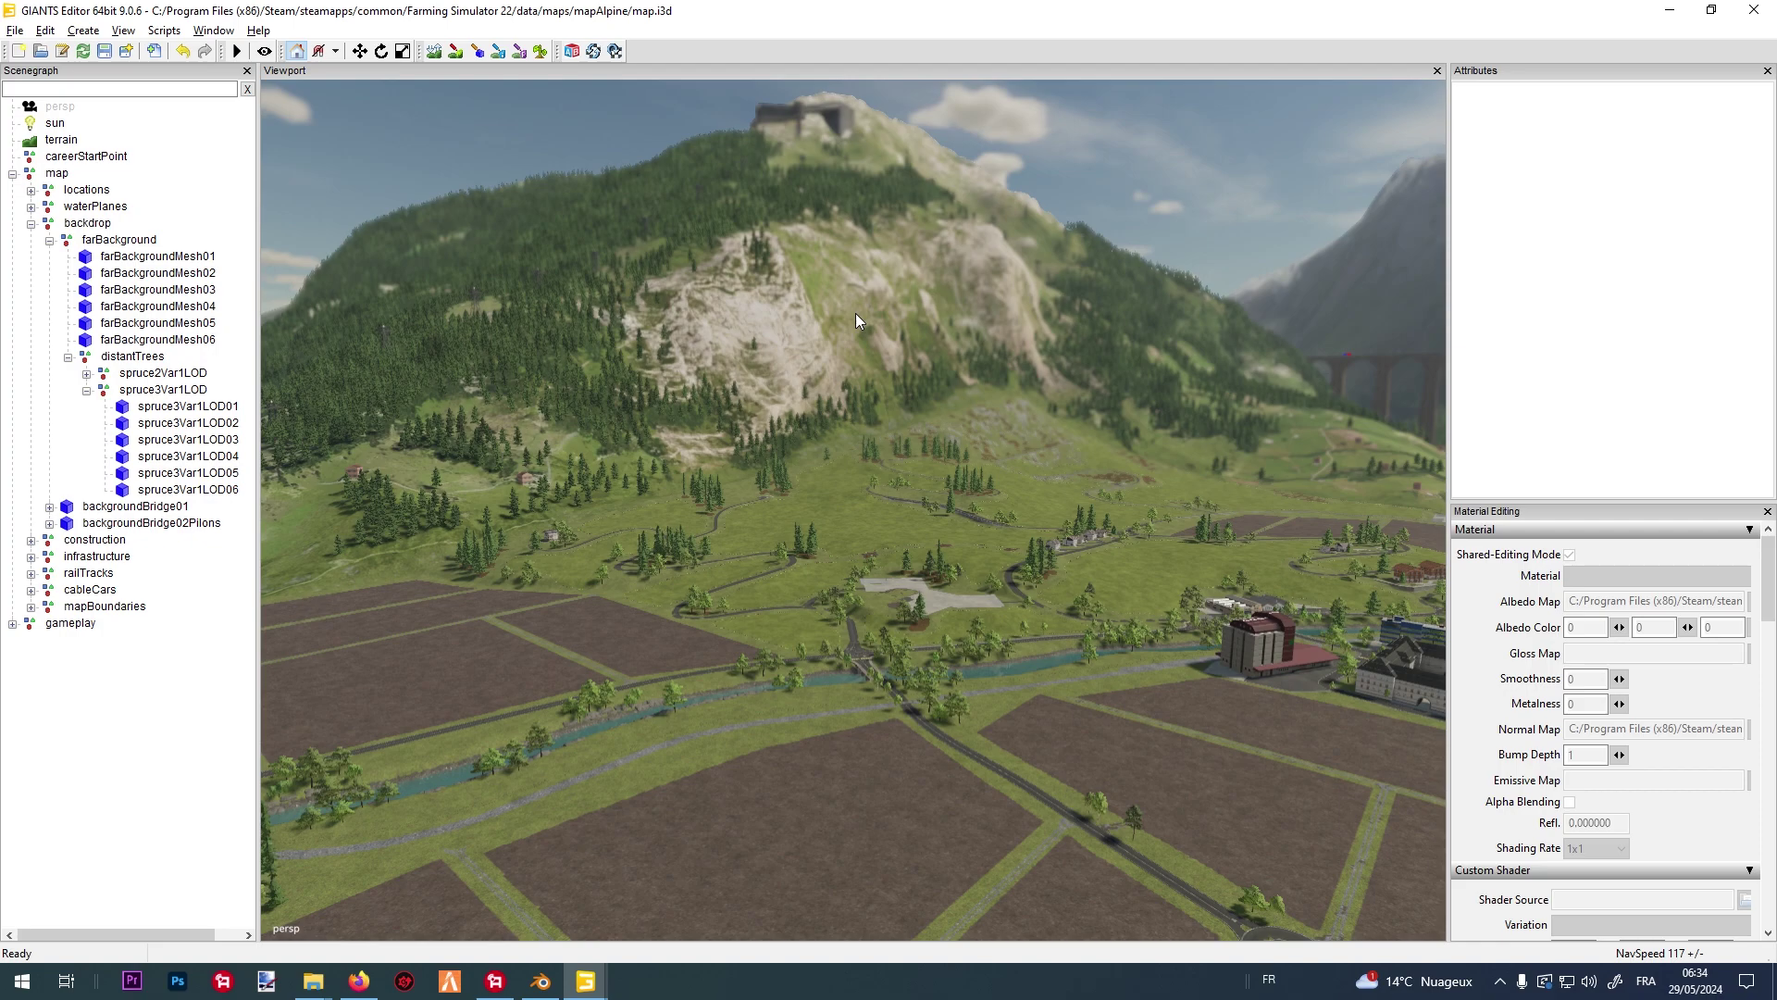
alt+drag(855, 313, 957, 408)
alt+middle_drag(1097, 365, 1009, 576)
scroll(1083, 465, up, 5)
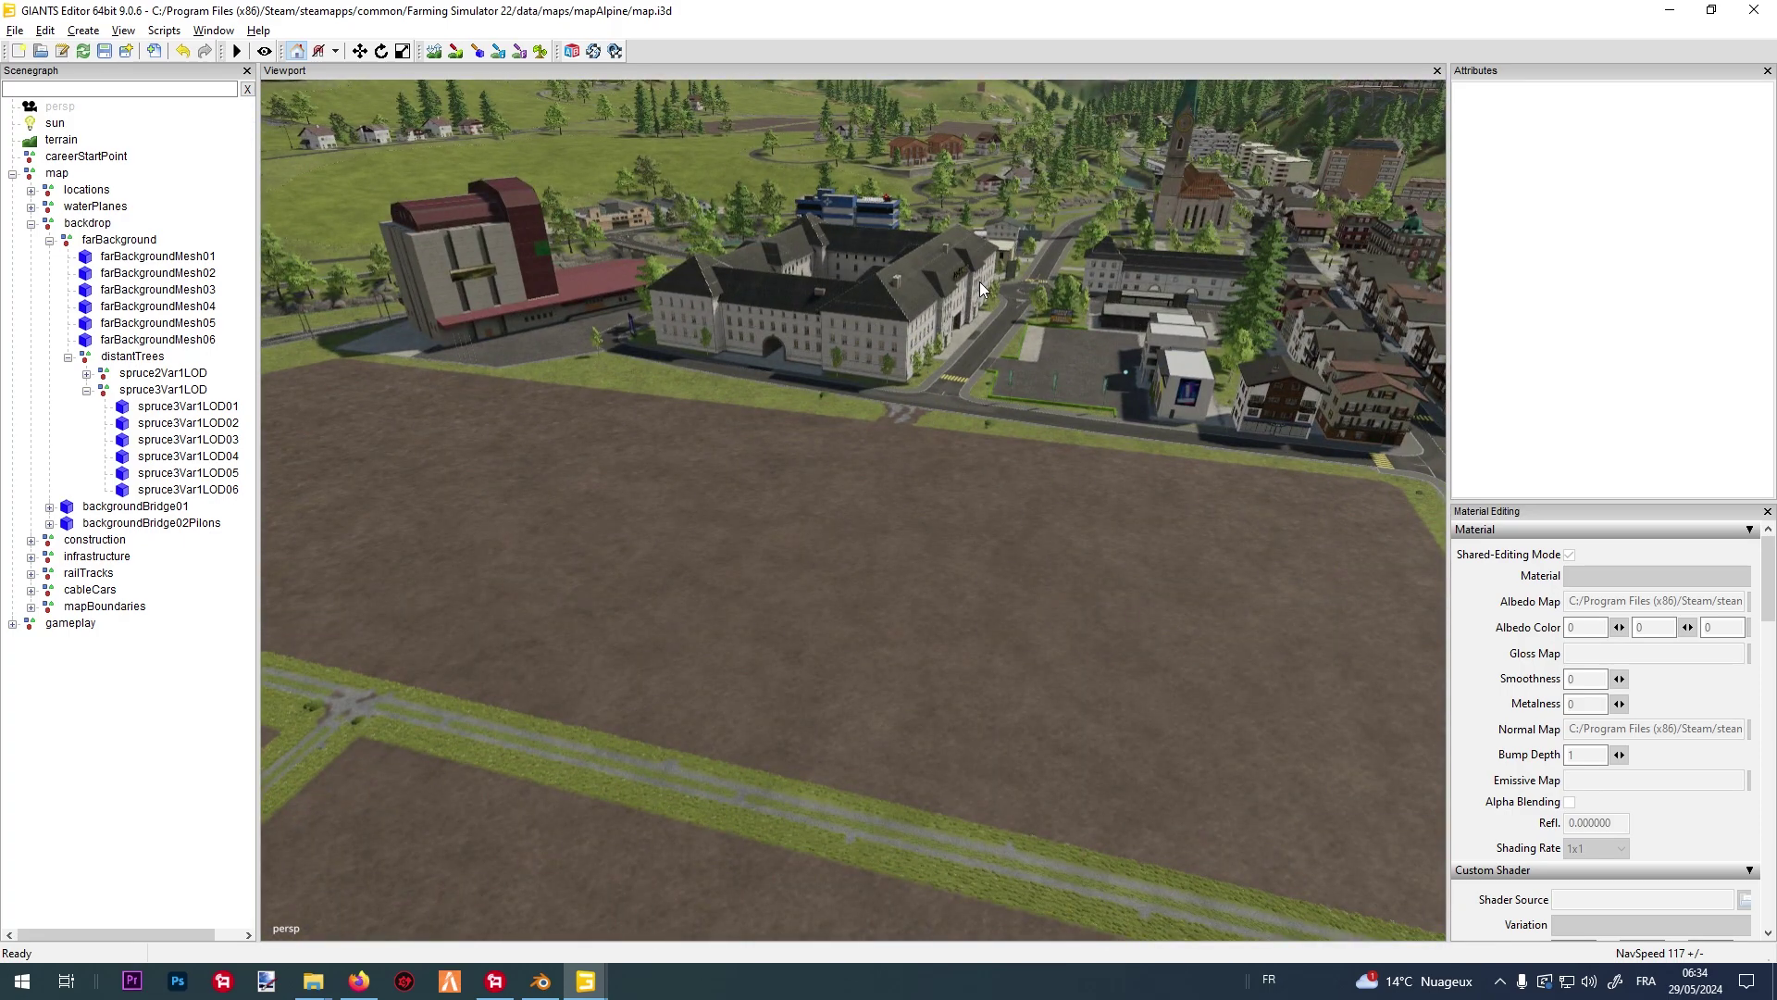
scroll(923, 309, down, 4)
alt+drag(809, 353, 681, 248)
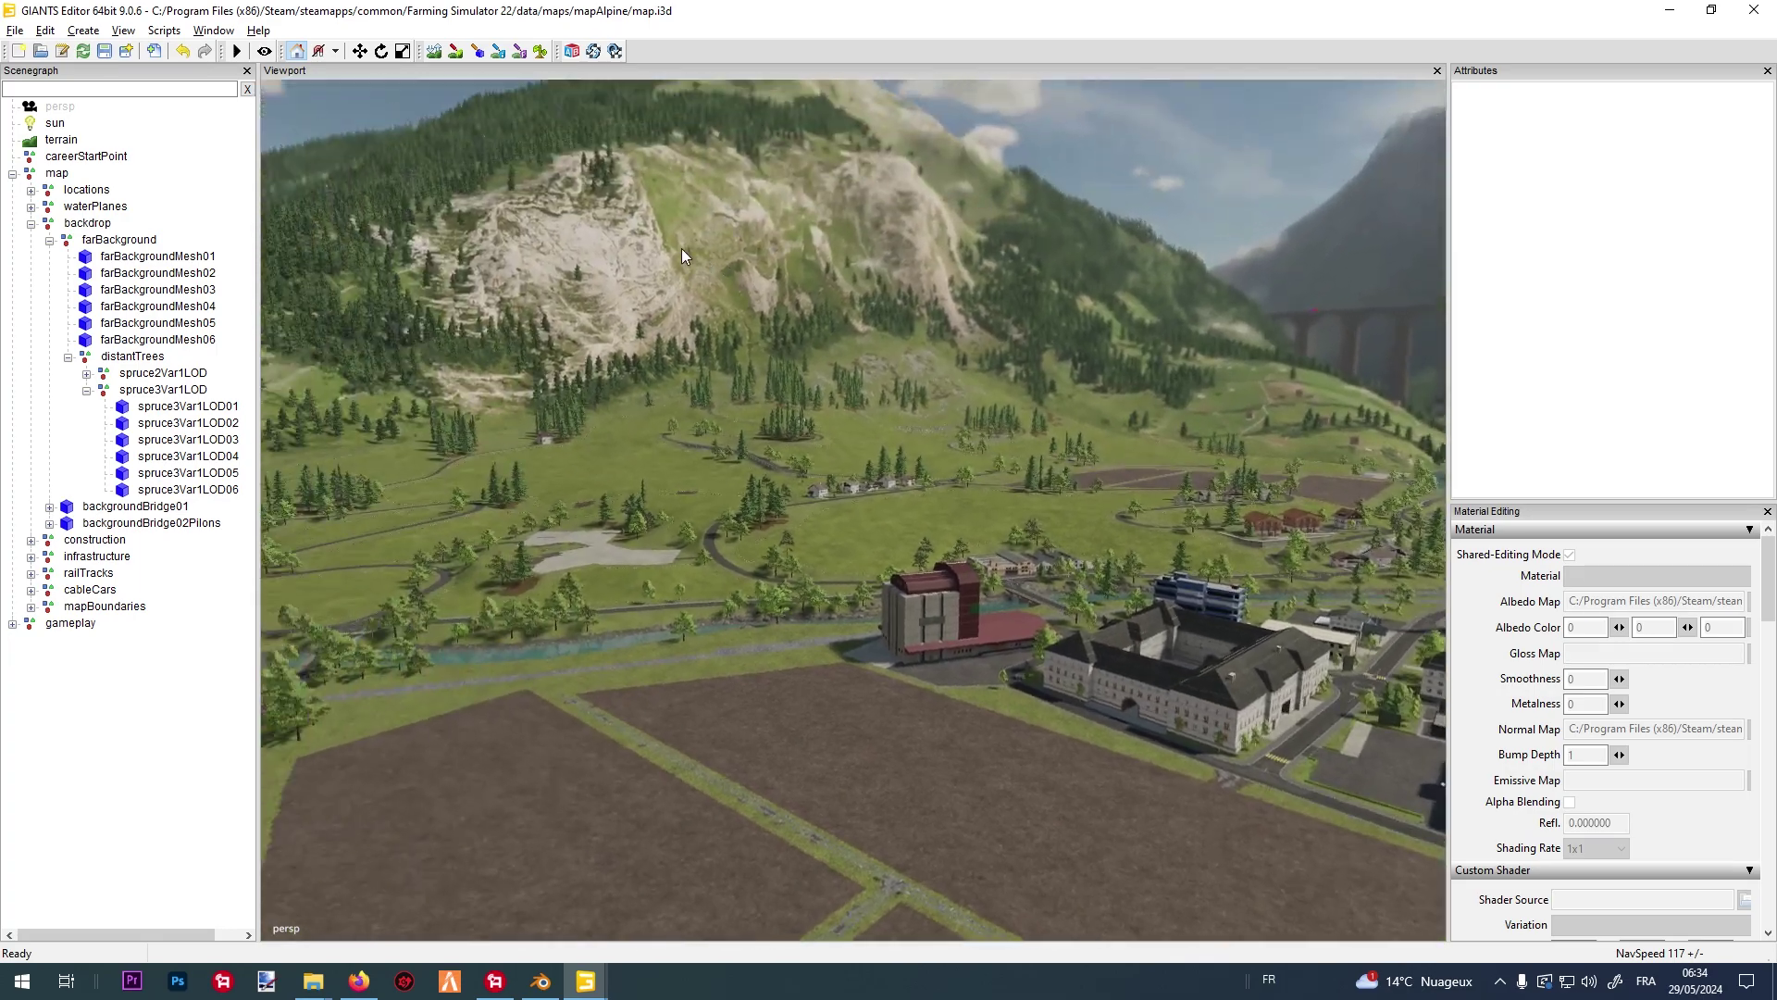
right_drag(681, 248, 829, 272)
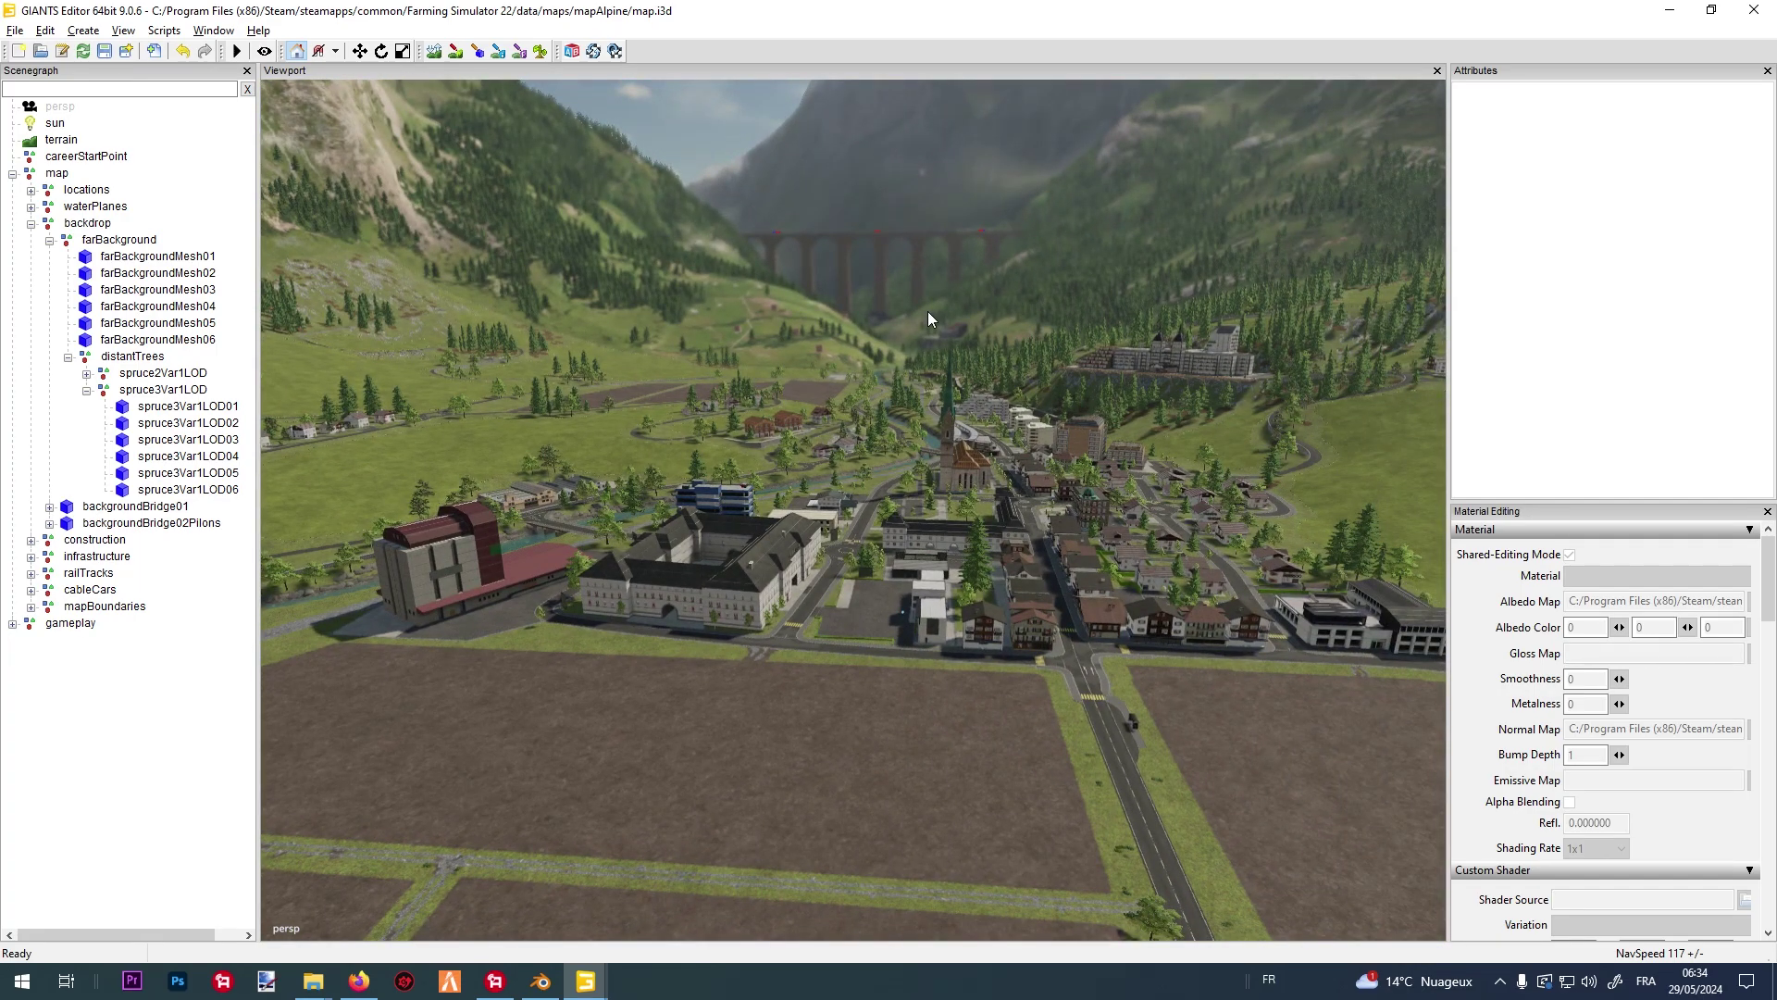
scroll(912, 307, down, 6)
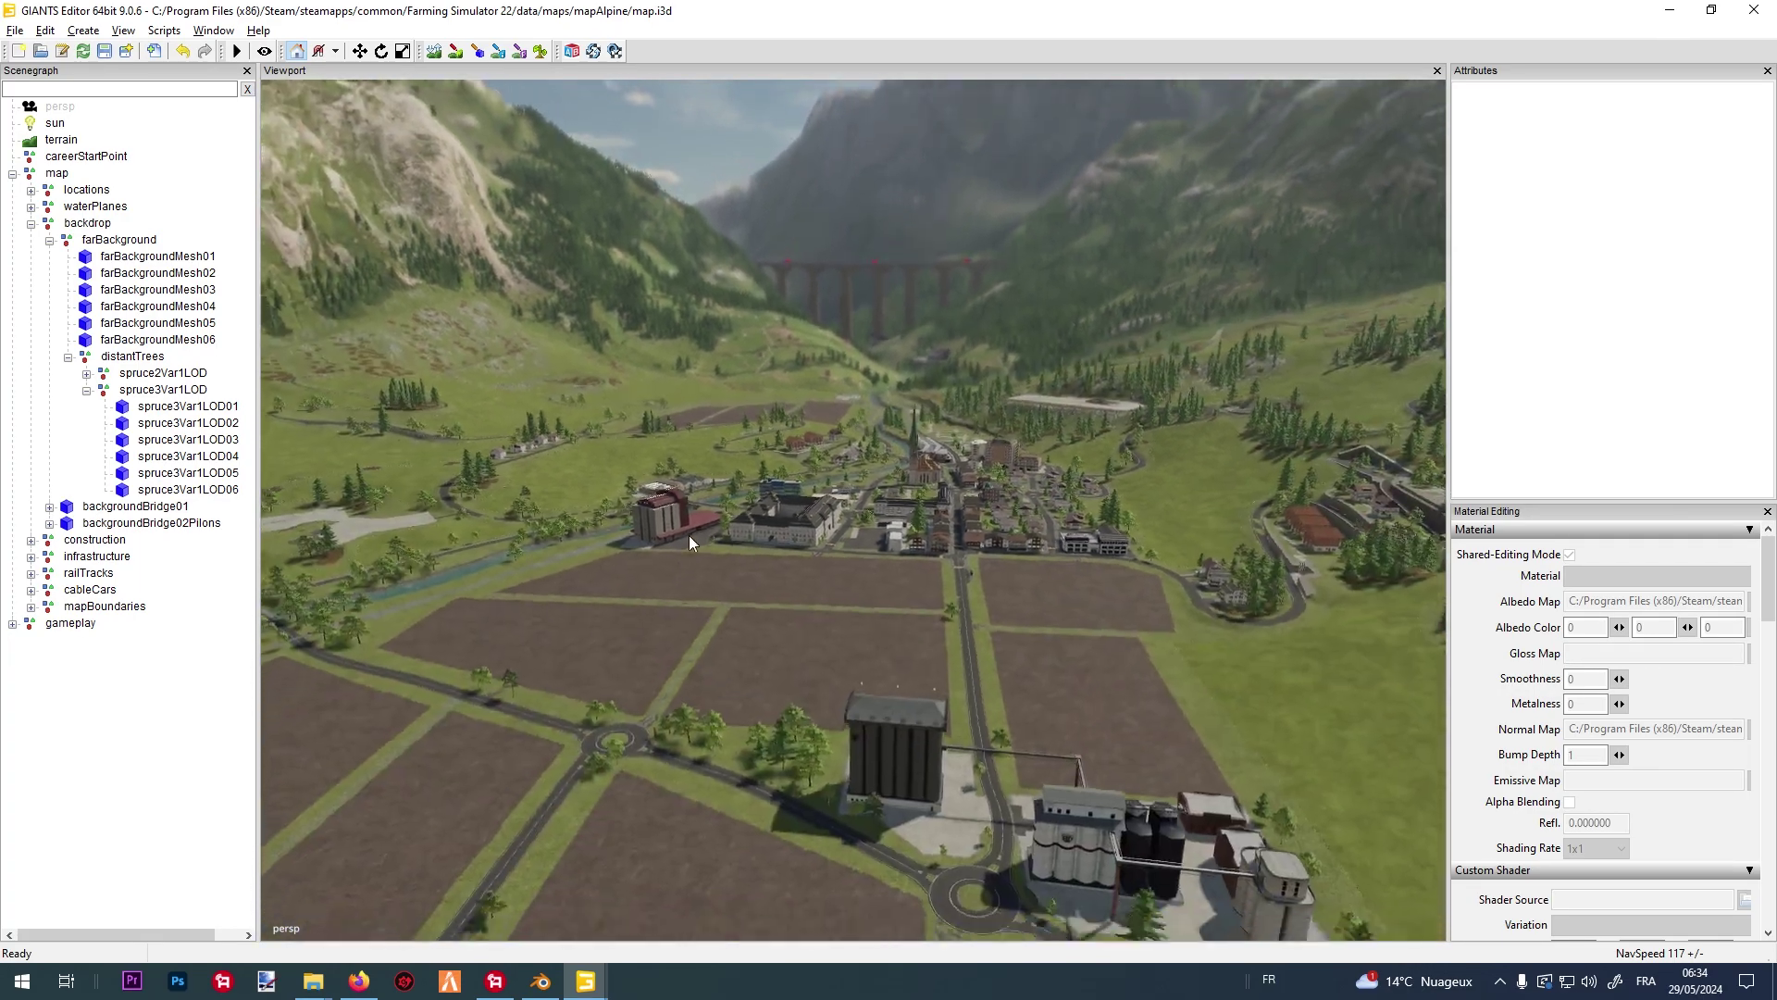
alt+middle_drag(681, 548, 694, 503)
scroll(792, 446, down, 3)
alt+drag(793, 446, 837, 498)
scroll(863, 474, down, 5)
alt+middle_drag(696, 615, 579, 597)
scroll(747, 509, down, 2)
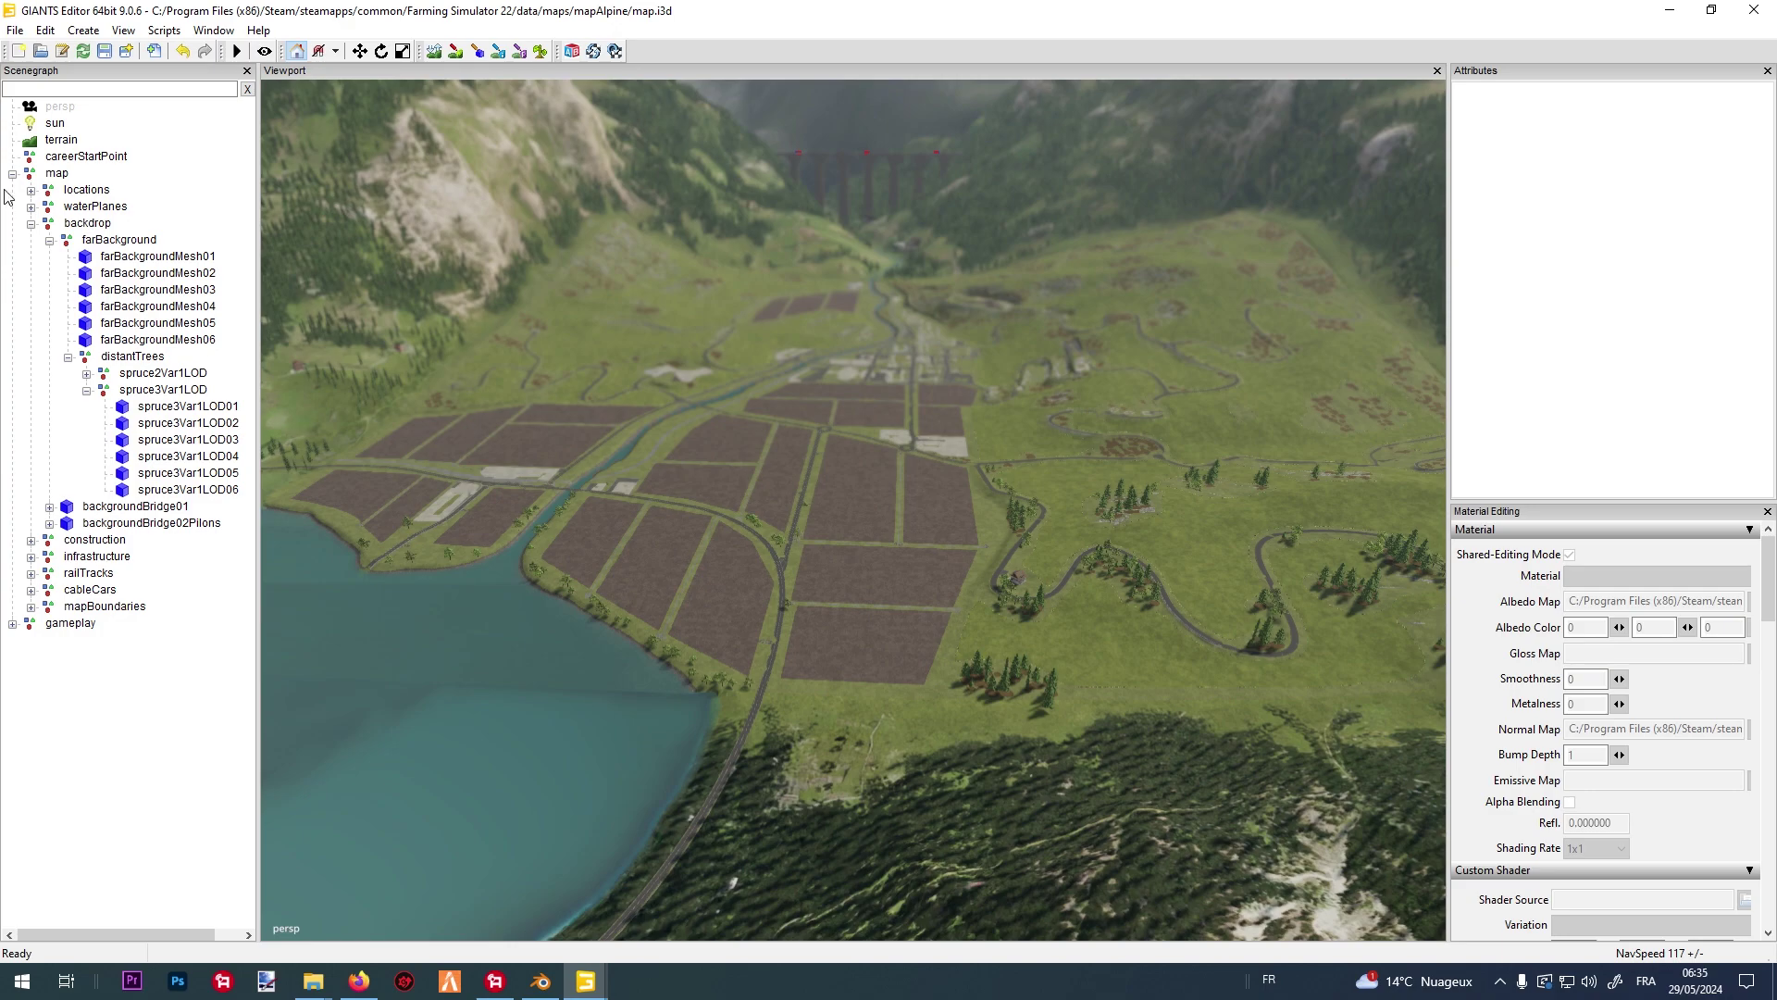
Select the terrain object and inspect the extent of its mesh against the surrounding background.
click(41, 144)
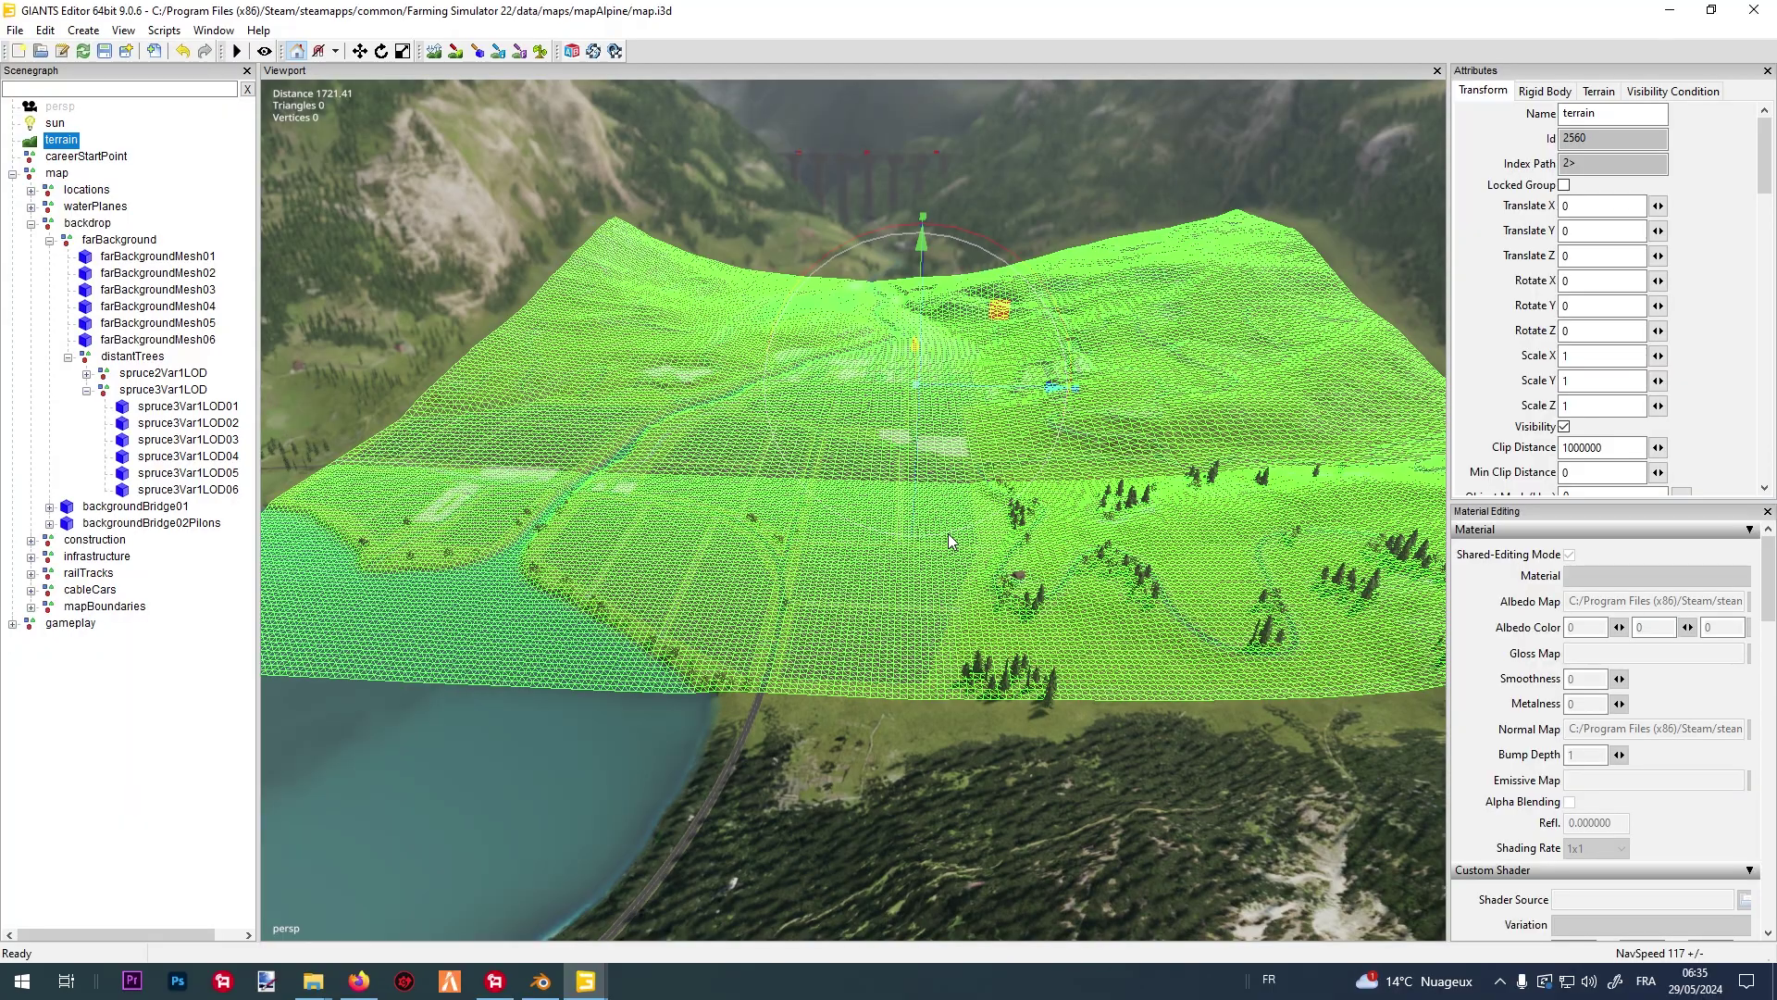
alt+drag(900, 523, 689, 456)
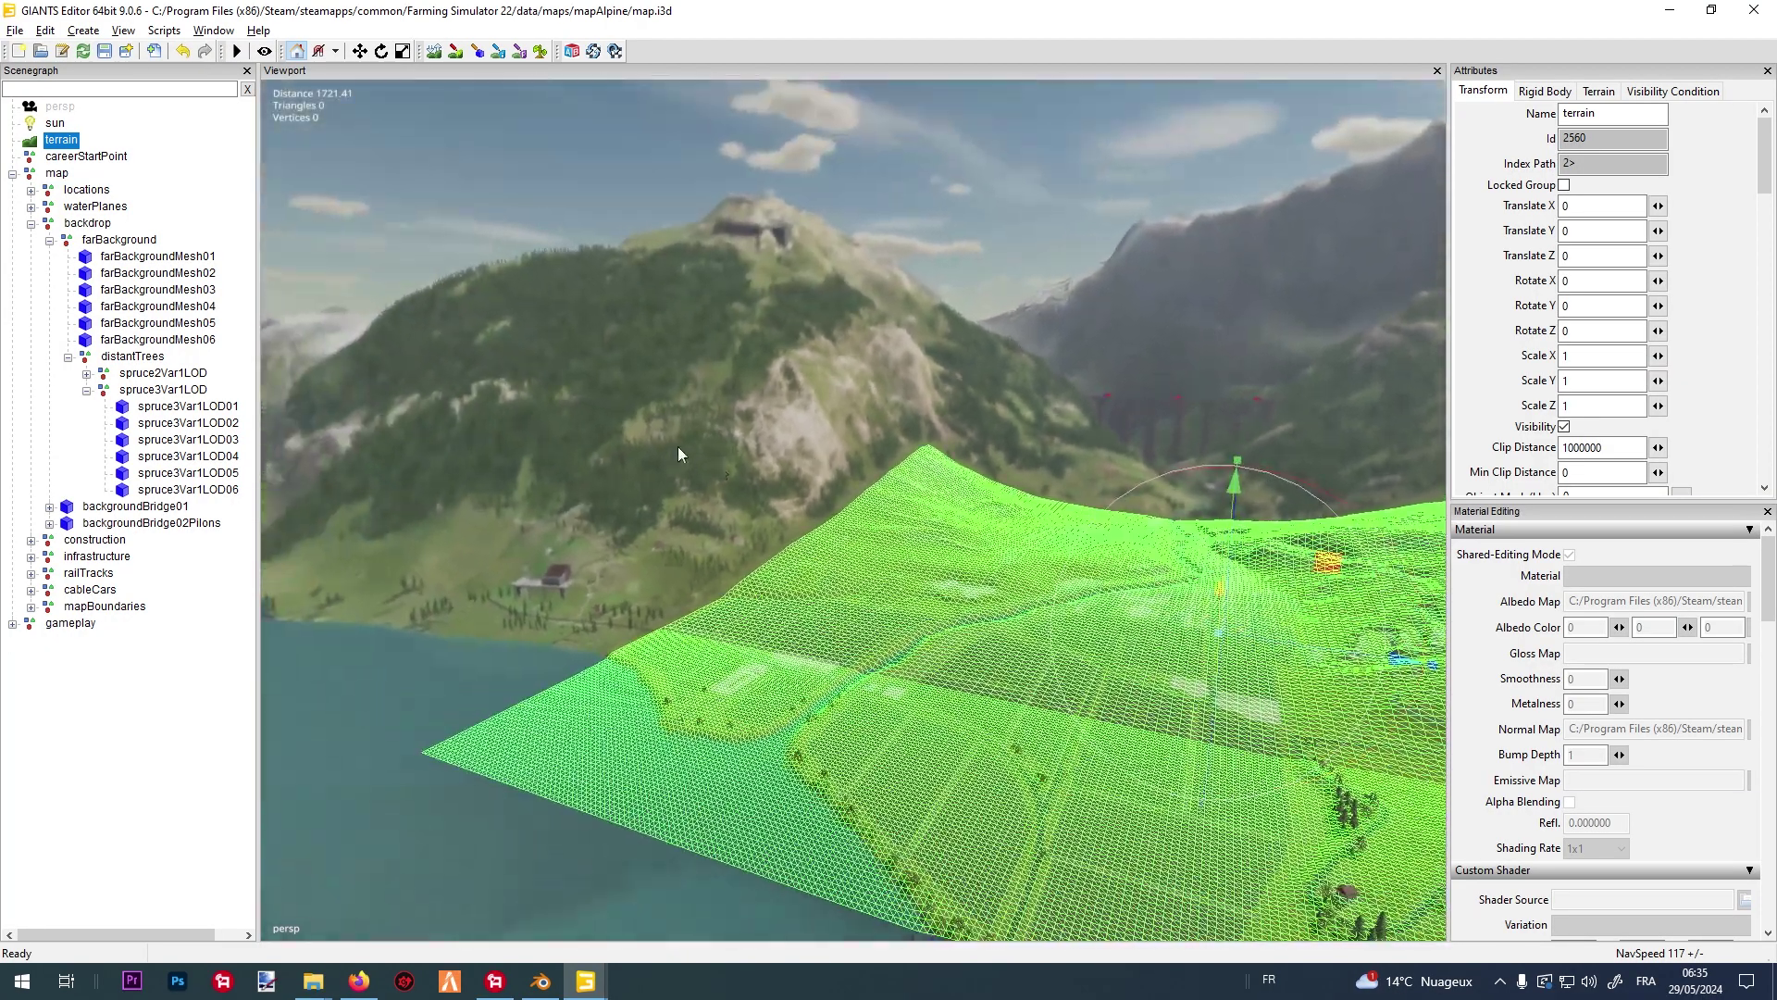
alt+drag(878, 447, 583, 576)
alt+drag(1078, 174, 1416, 139)
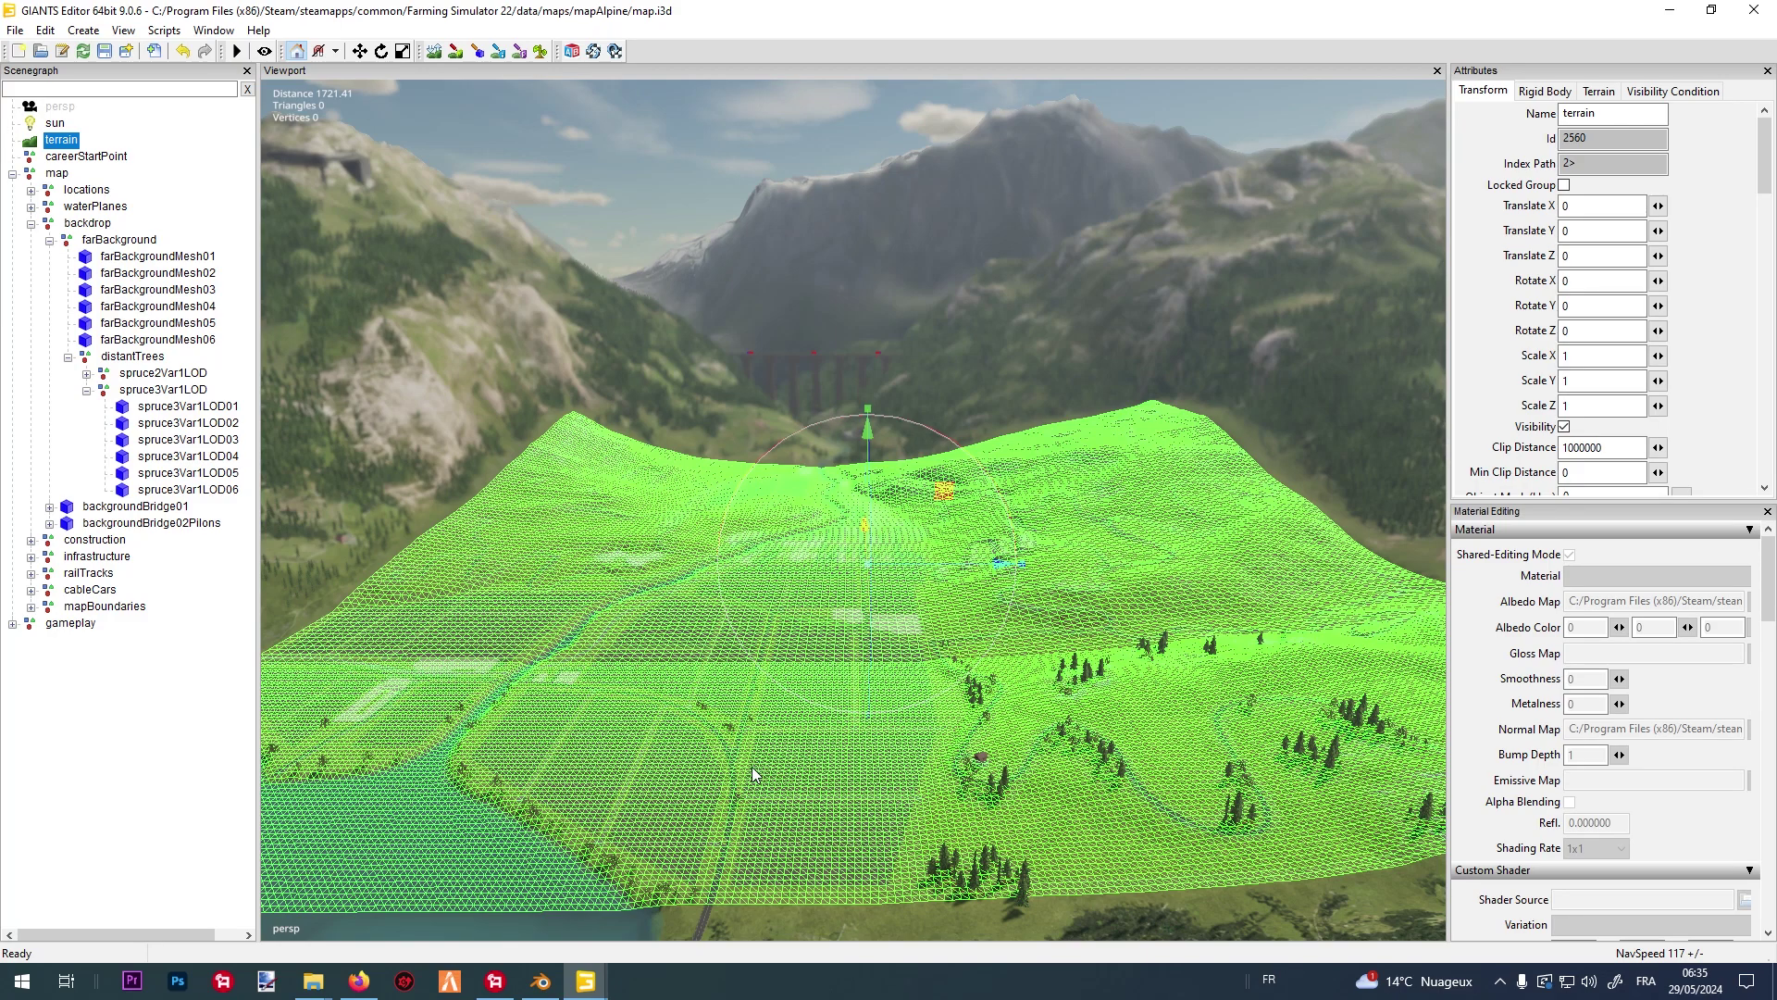
Switch to the browser and display the code download options of the I3D-Blender-Addon repository on GitHub.
click(541, 981)
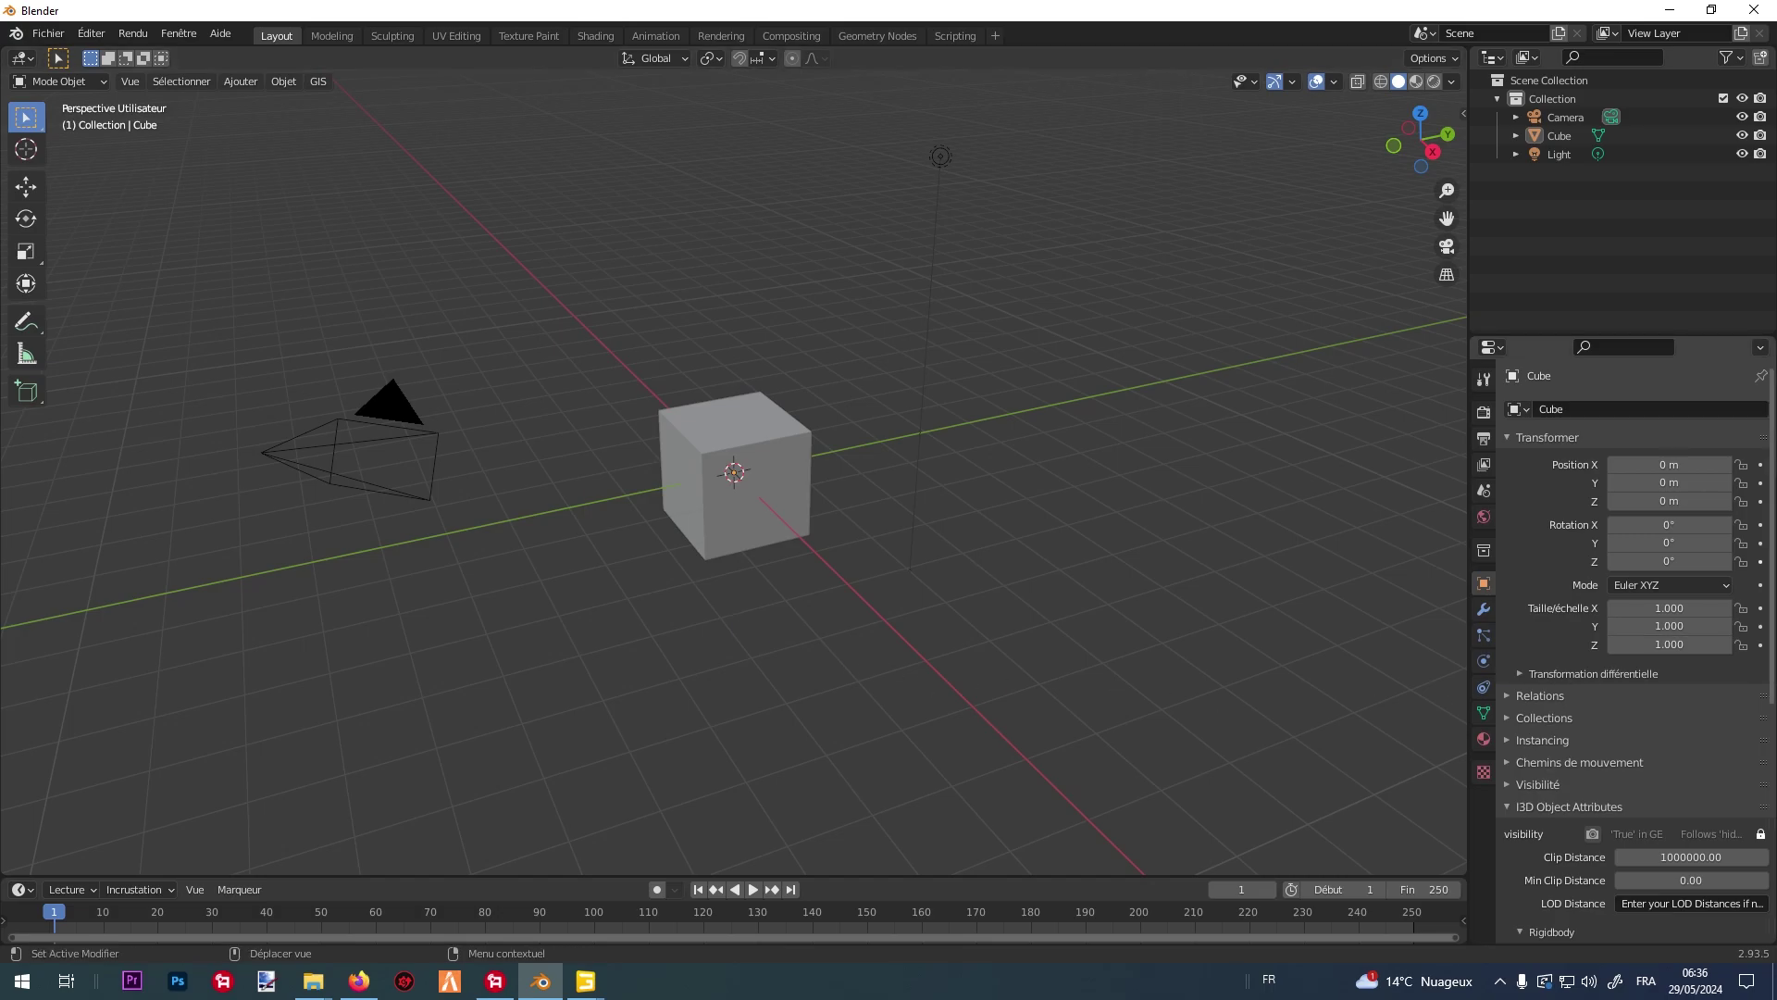
key(alt+Tab)
drag(1776, 176, 1741, 155)
double_click(1710, 167)
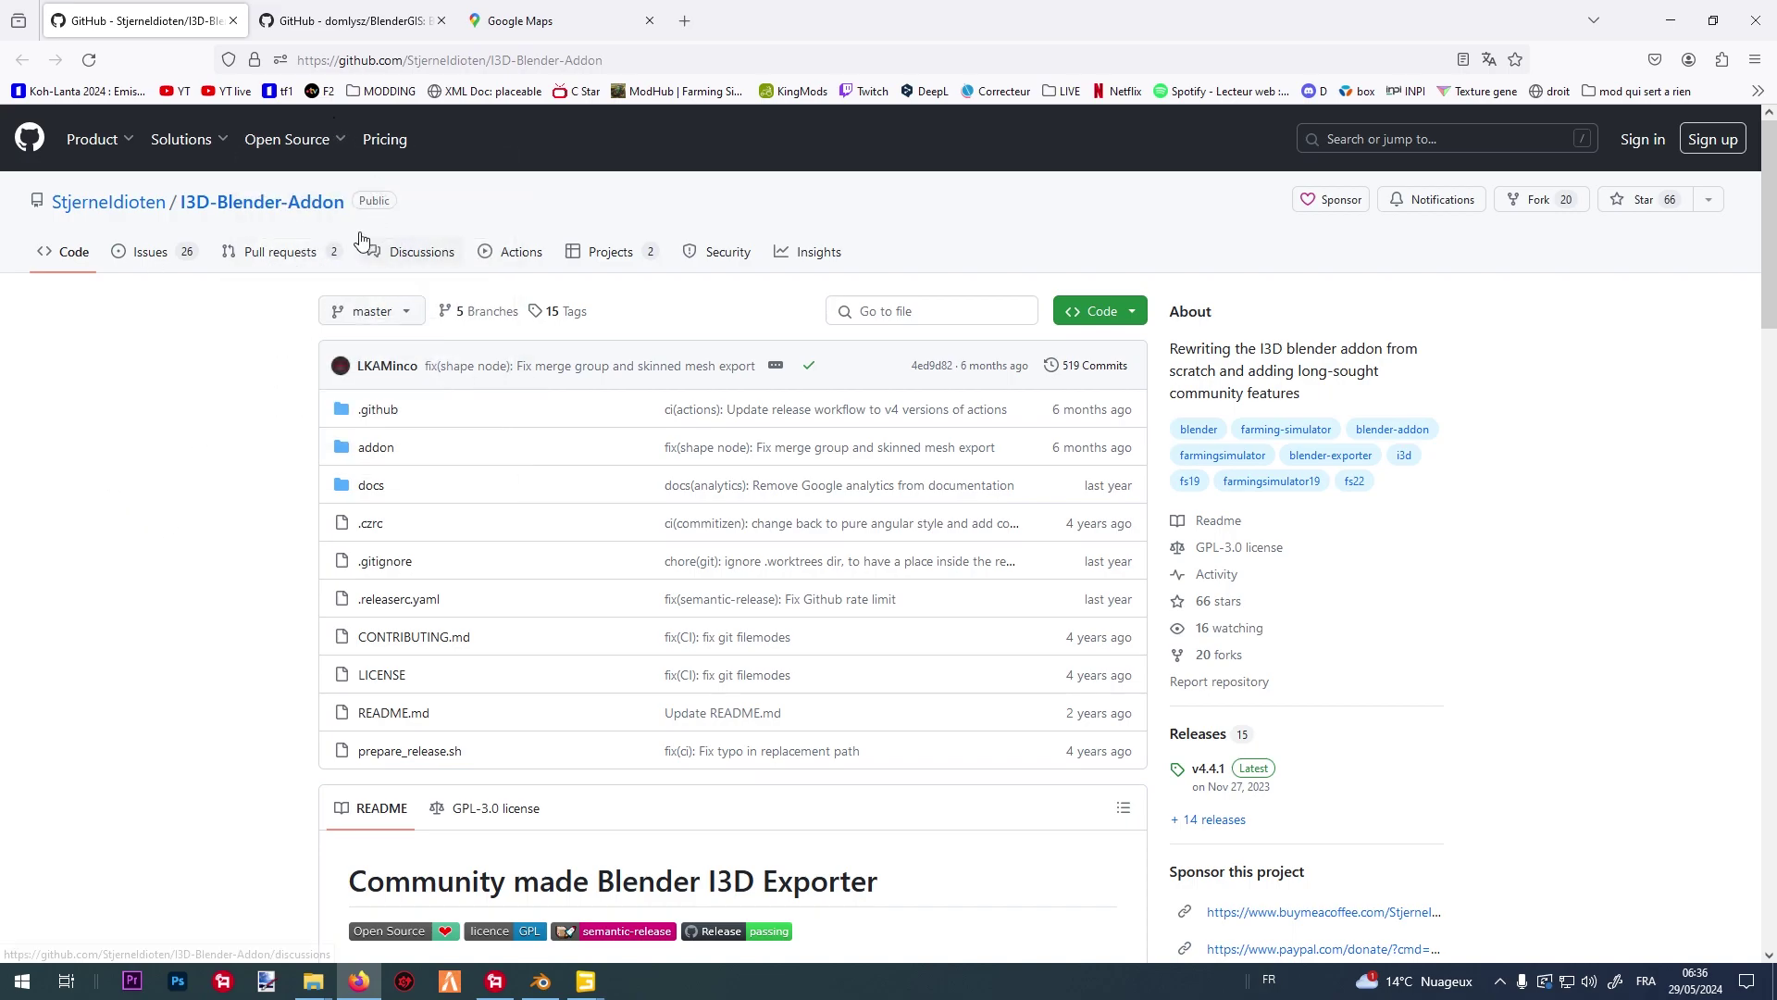
click(1119, 315)
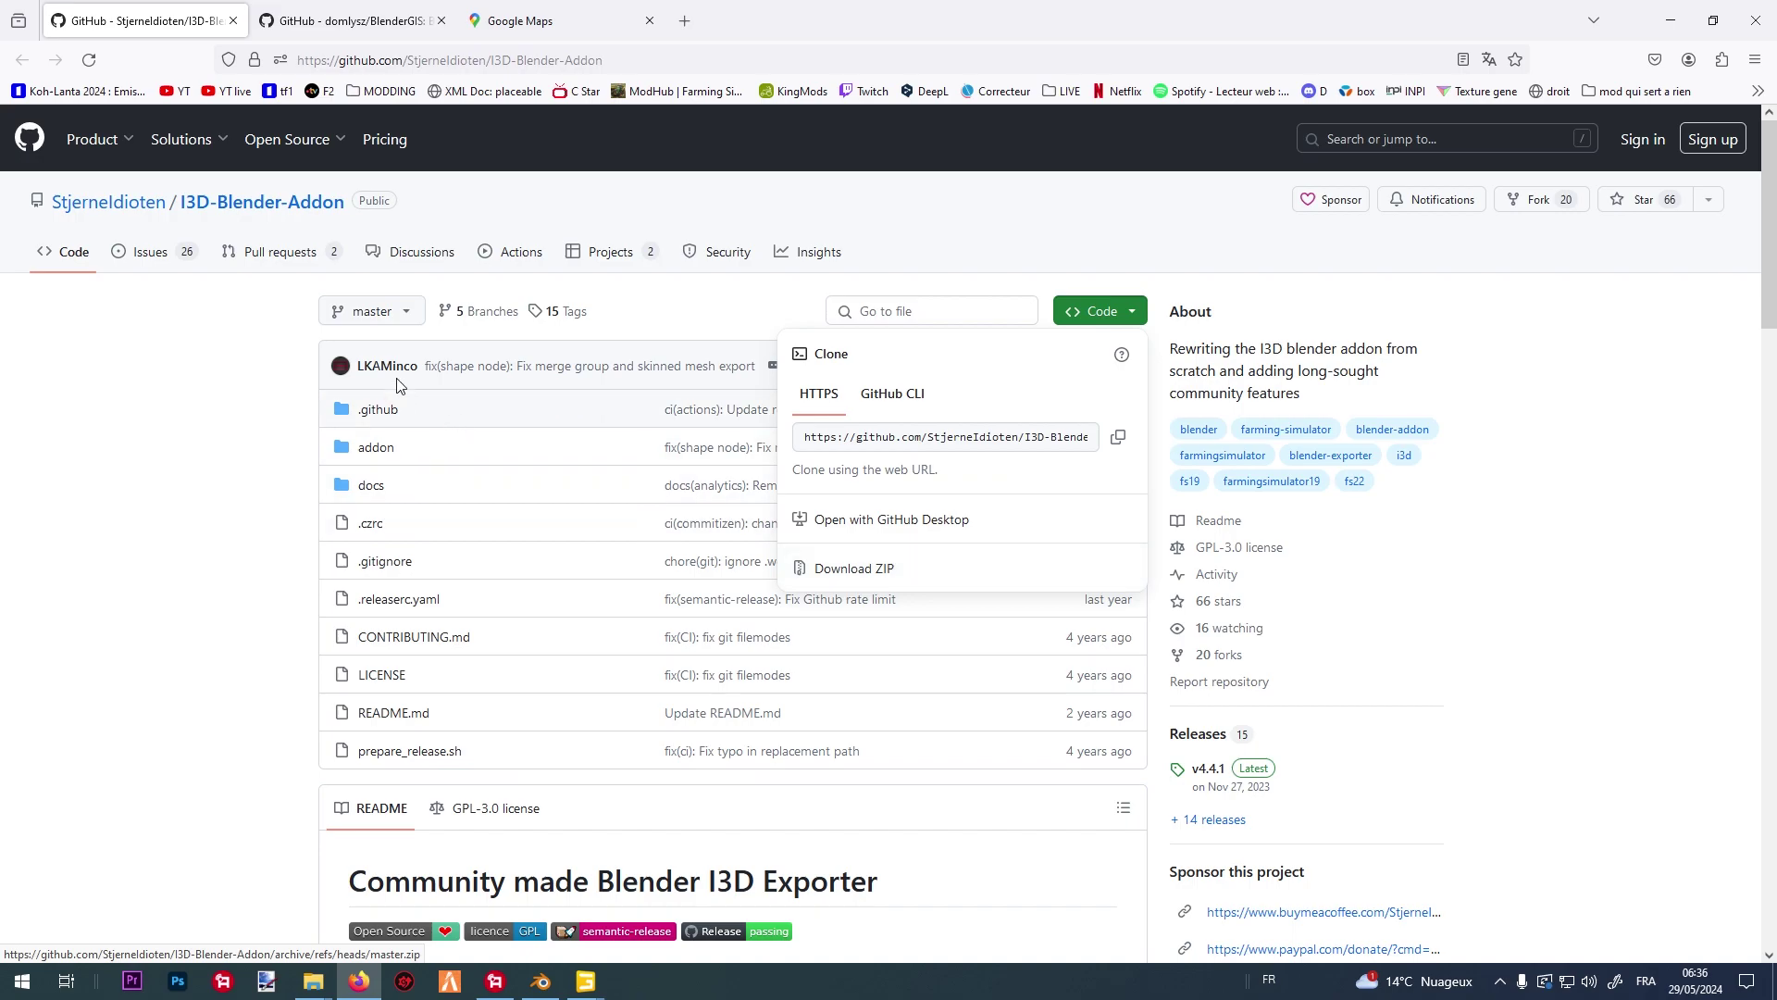
Display the code download options of the BlenderGIS repository and return to Blender.
click(301, 20)
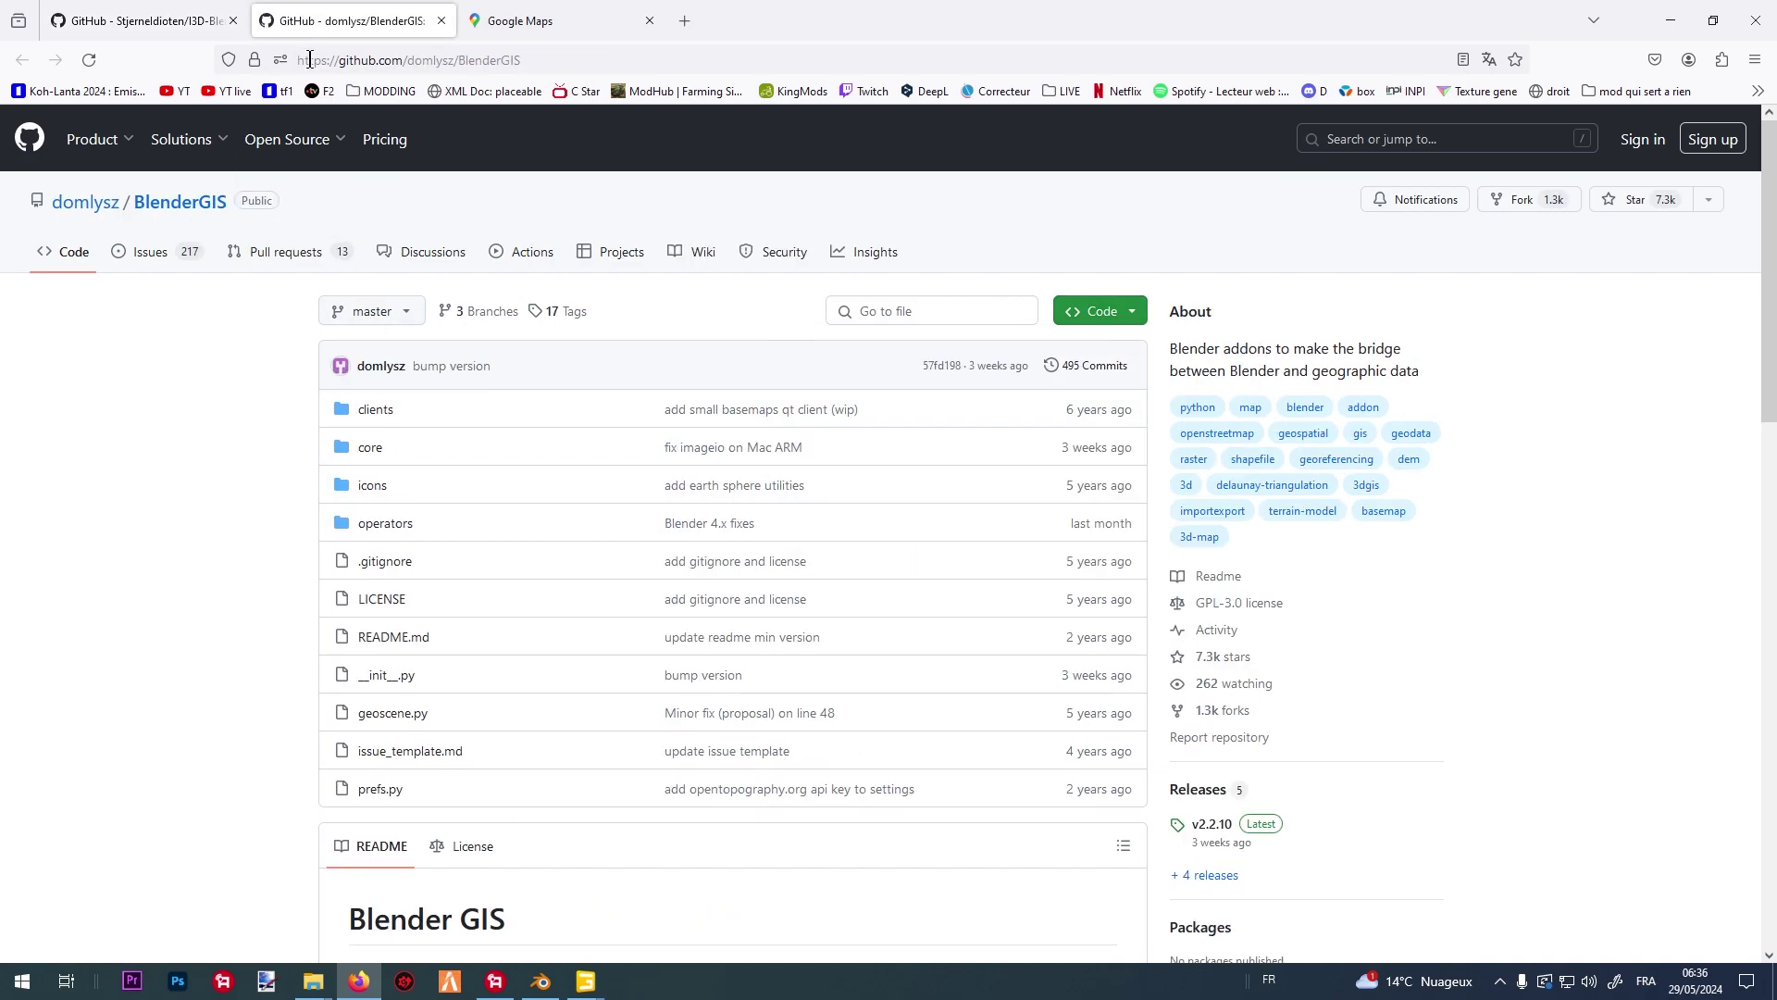
click(1121, 313)
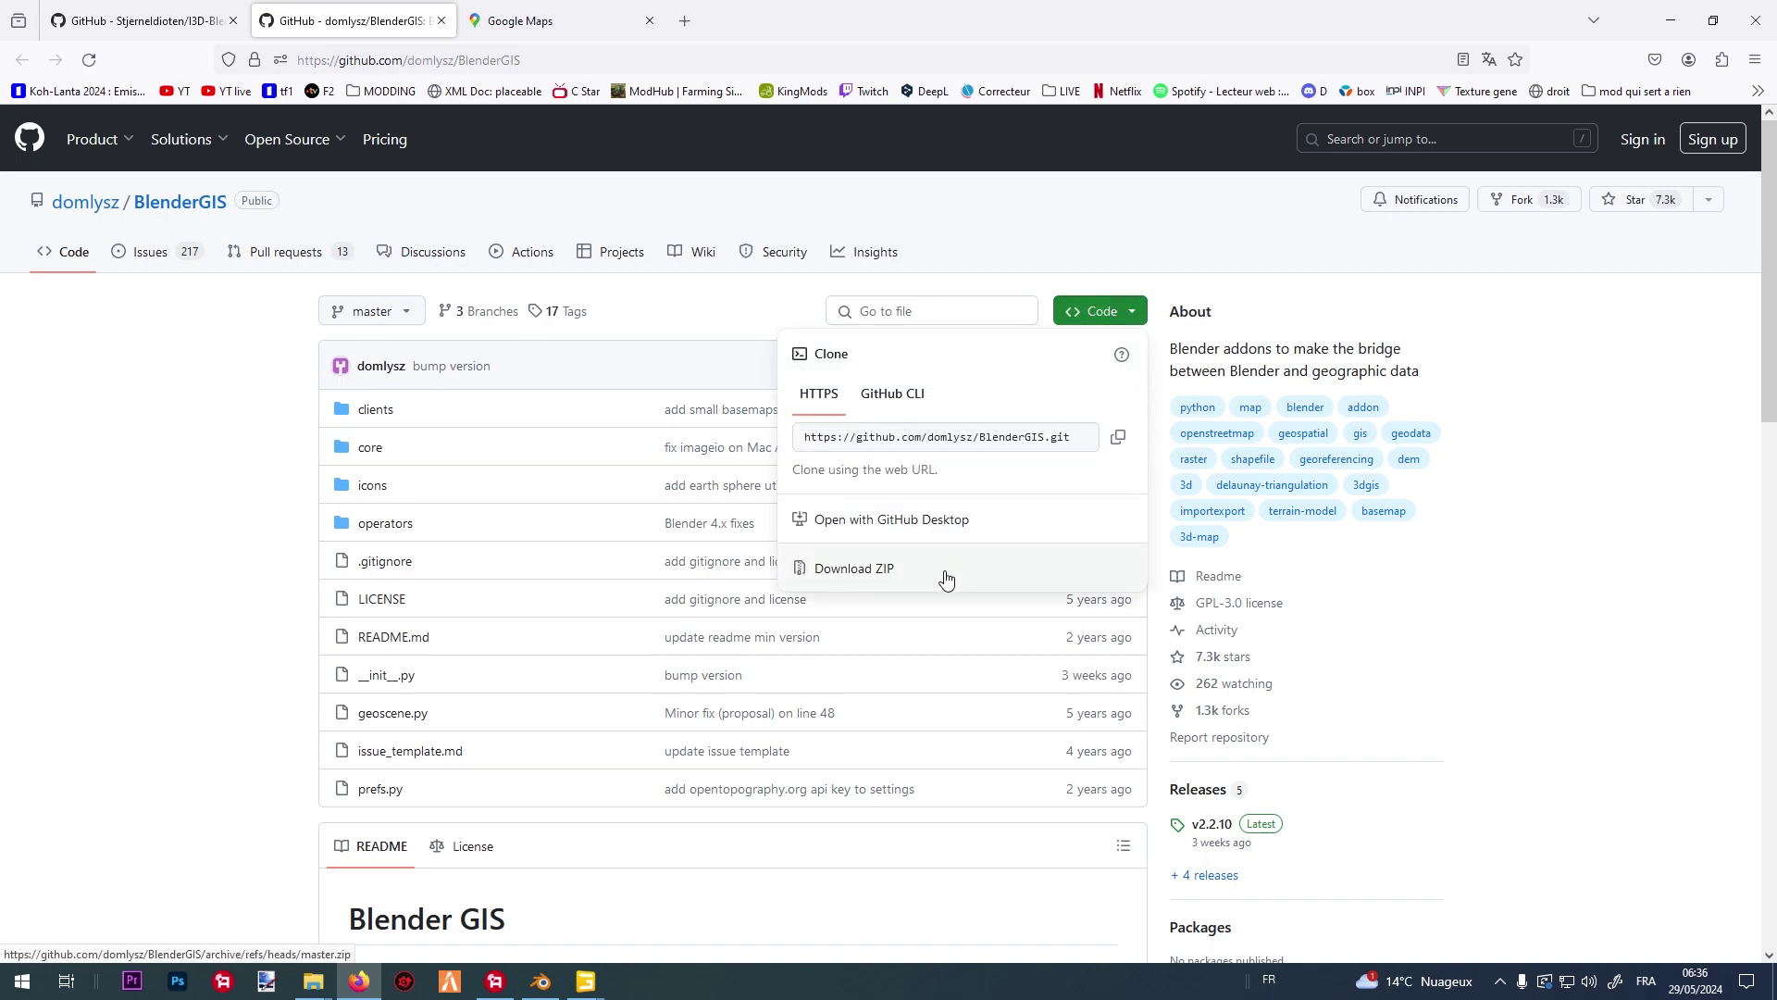
click(1671, 20)
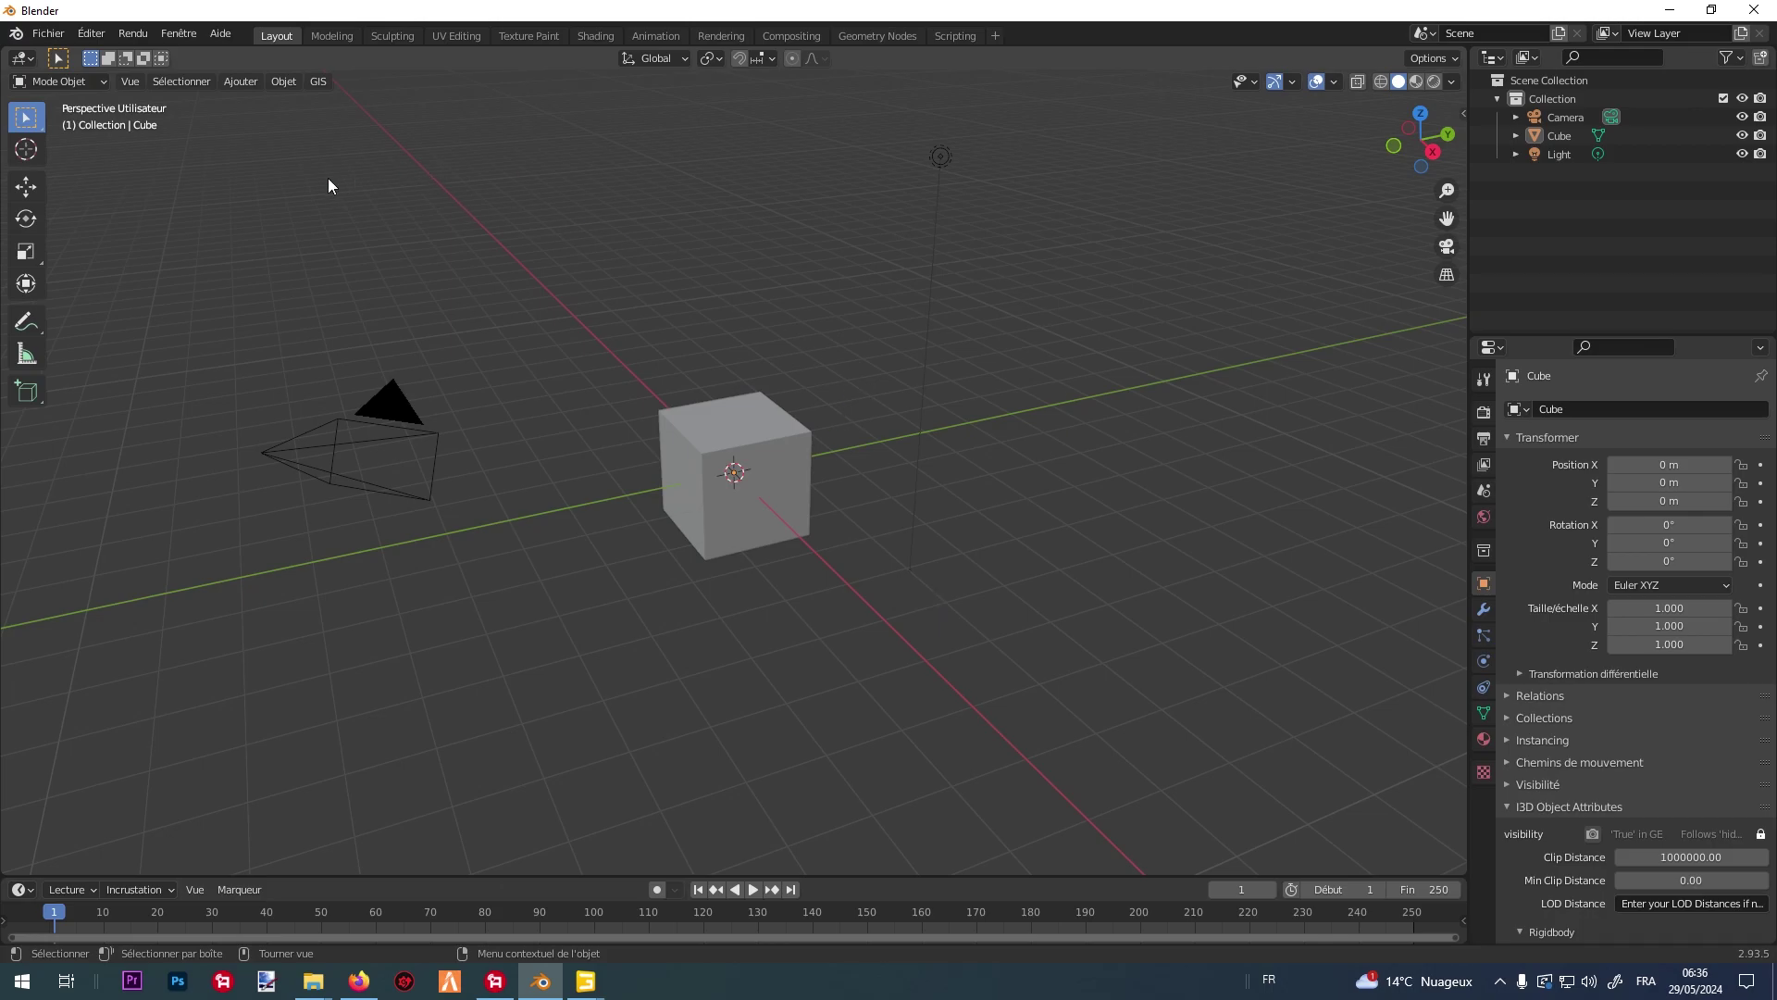
Open the Blender preferences at the add-ons section.
click(48, 33)
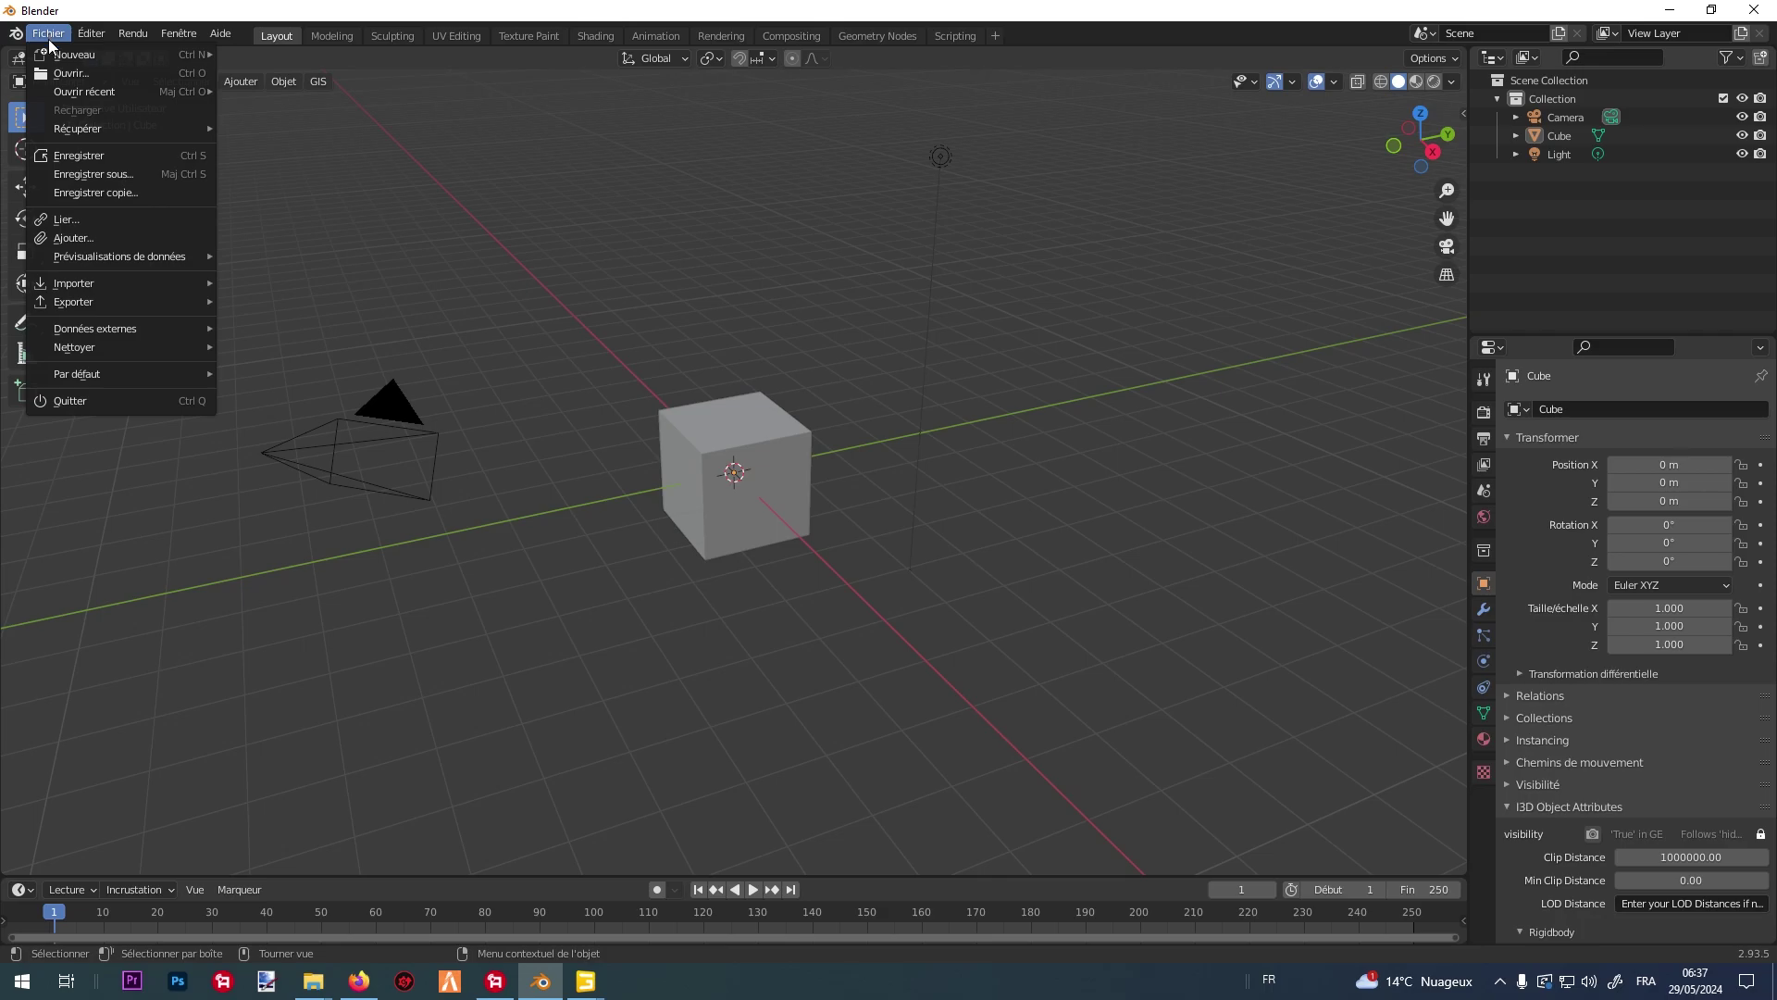
mouse_move(96, 35)
click(135, 304)
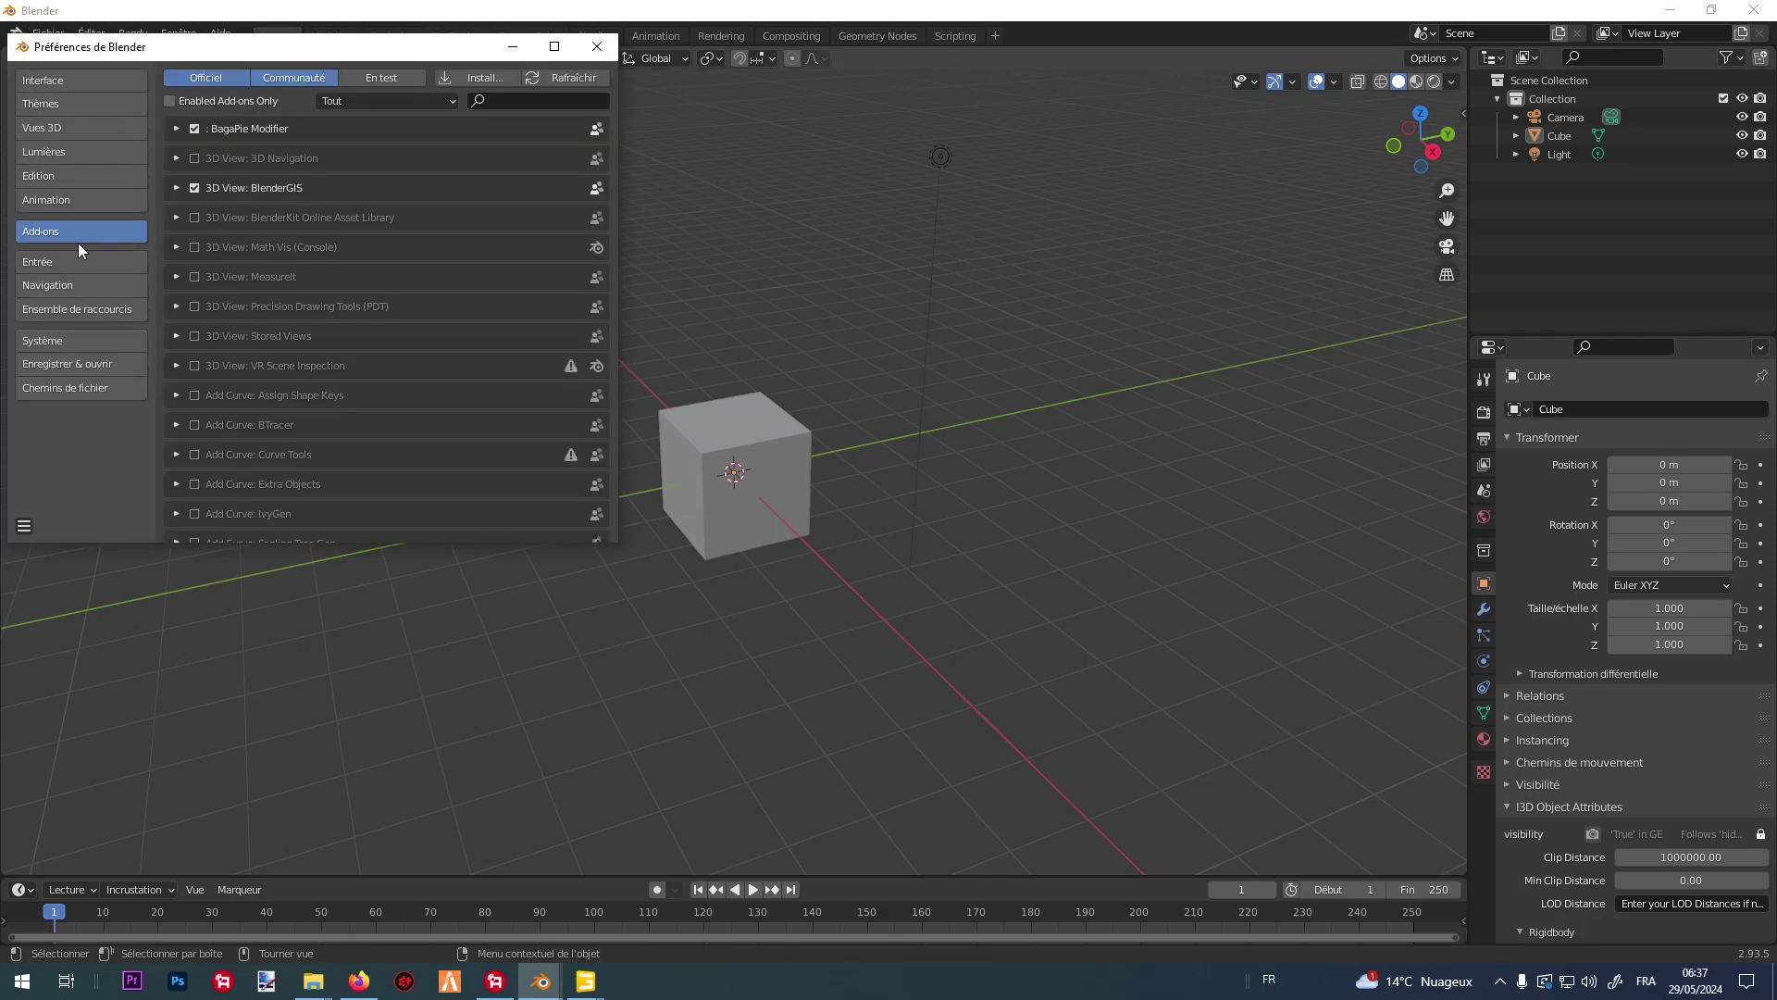
Choose I3D-Blender-Addon-master.zip from the Downloads folder as the add-on to install, and cancel the installation.
click(482, 78)
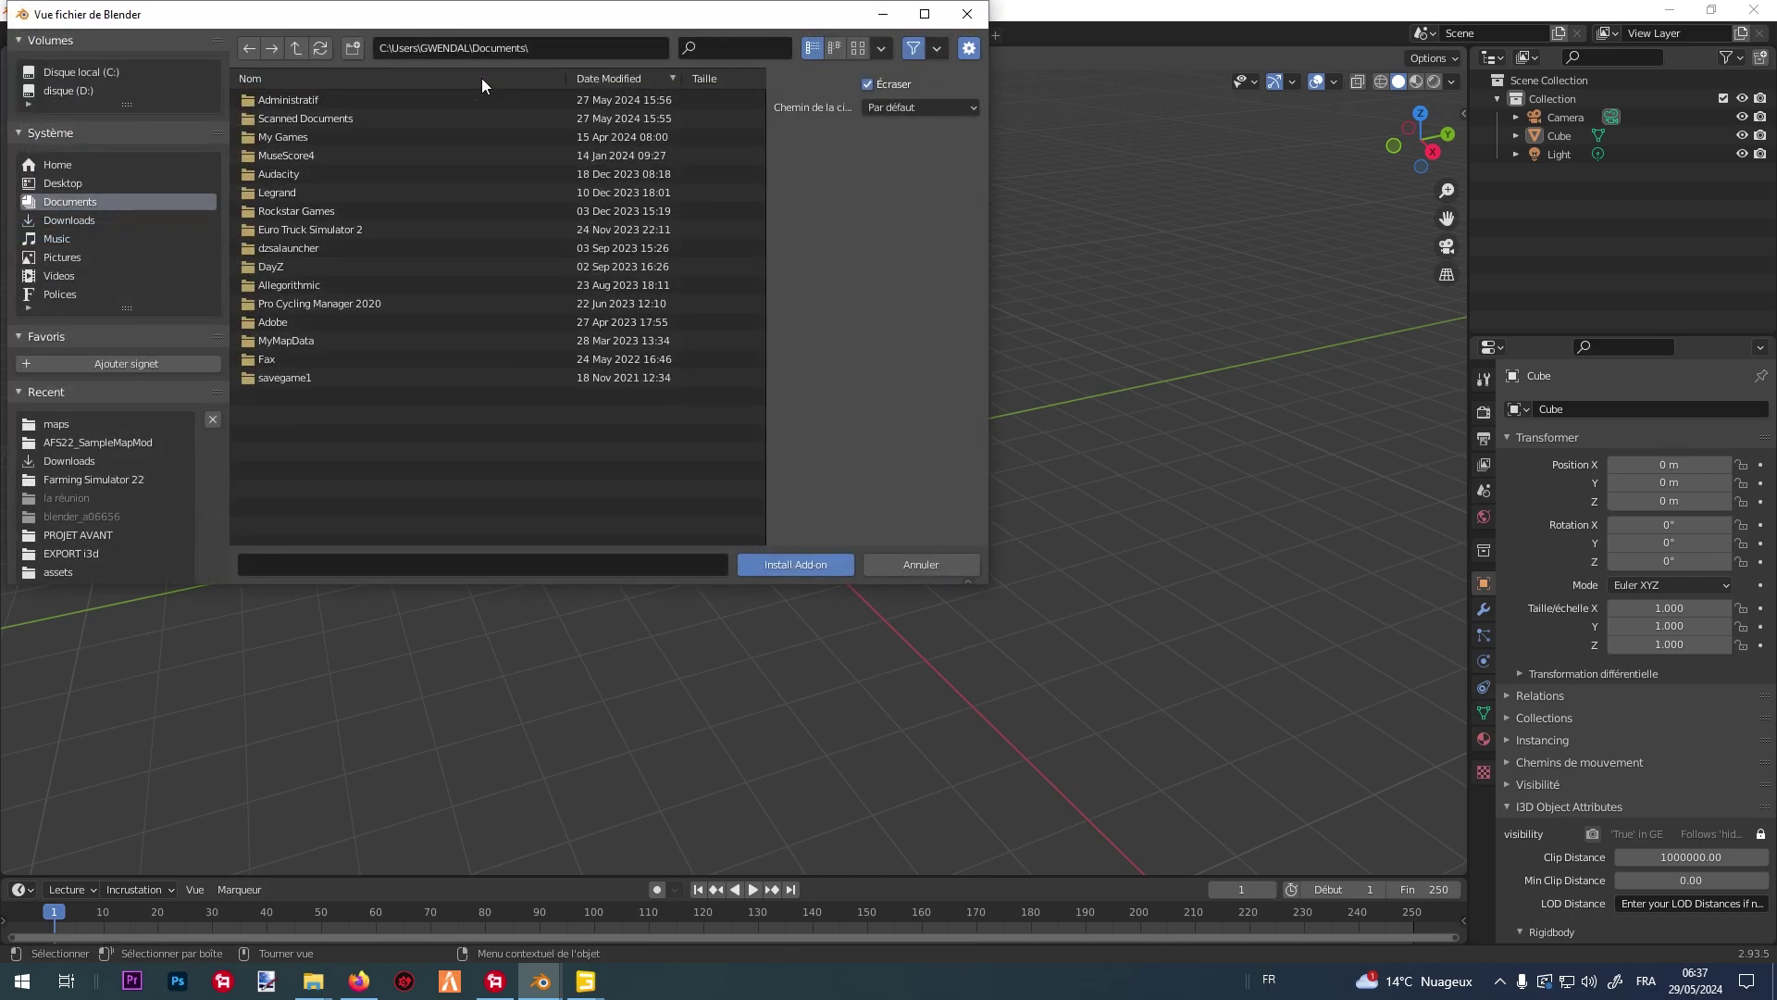
click(102, 222)
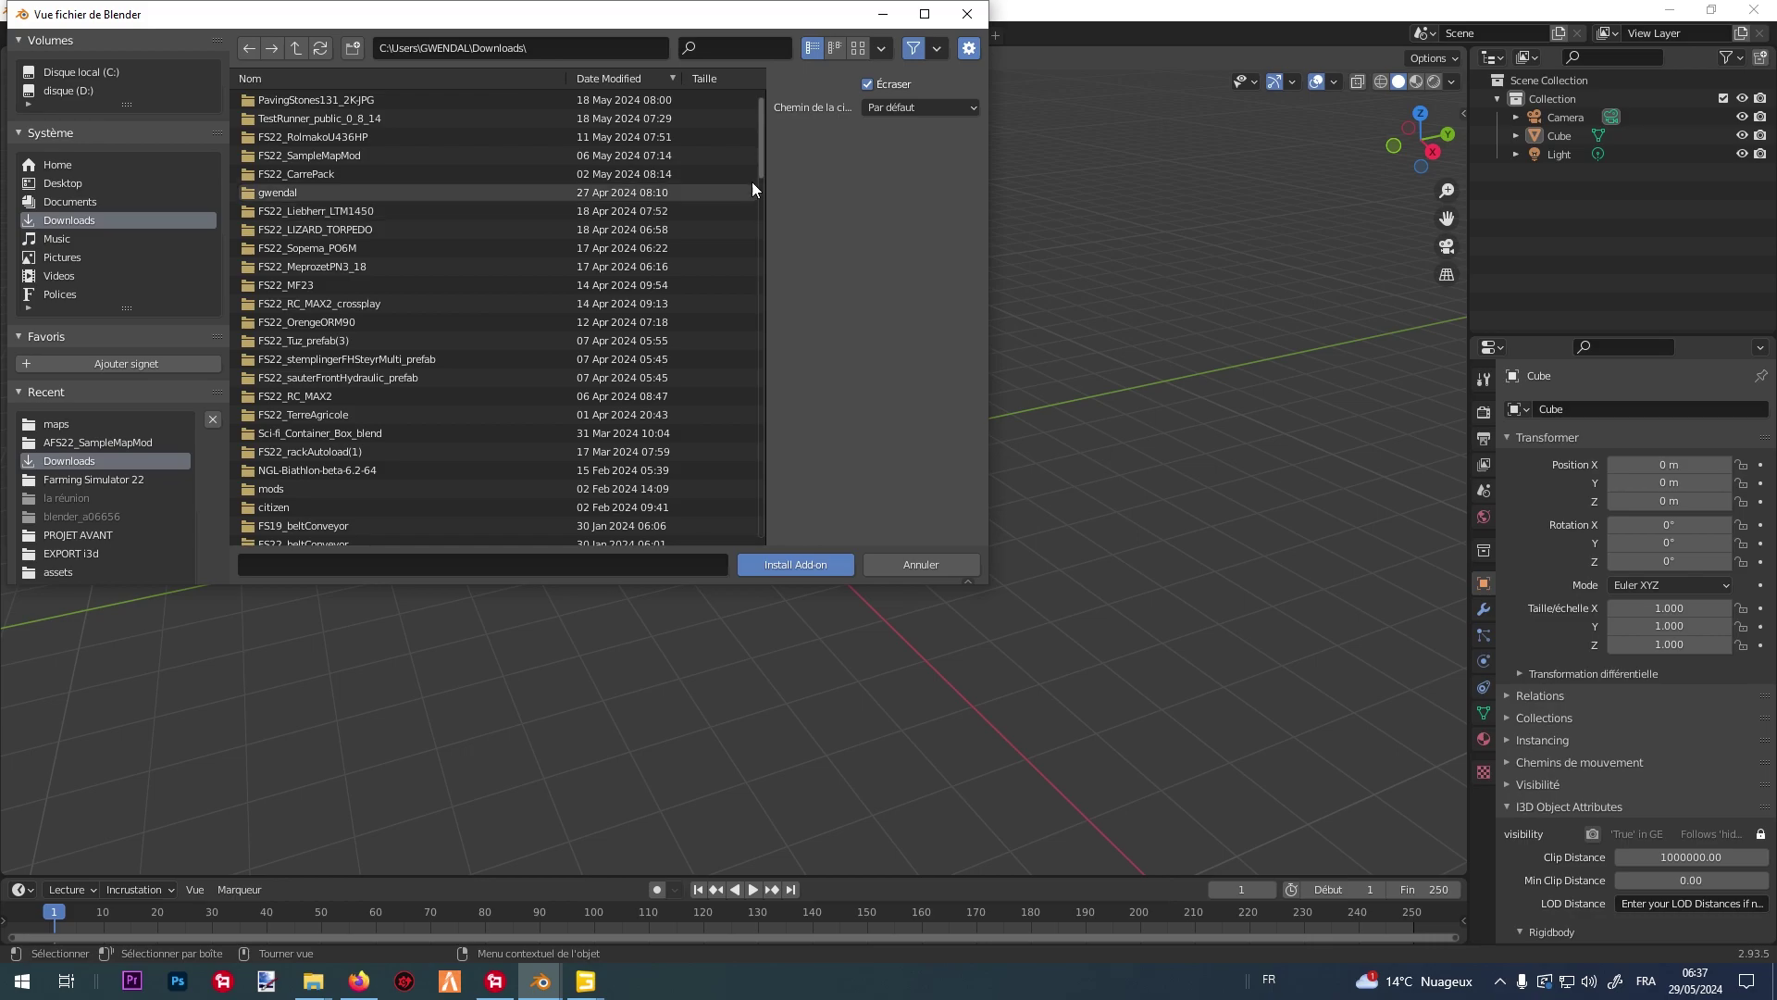
drag(760, 168, 747, 300)
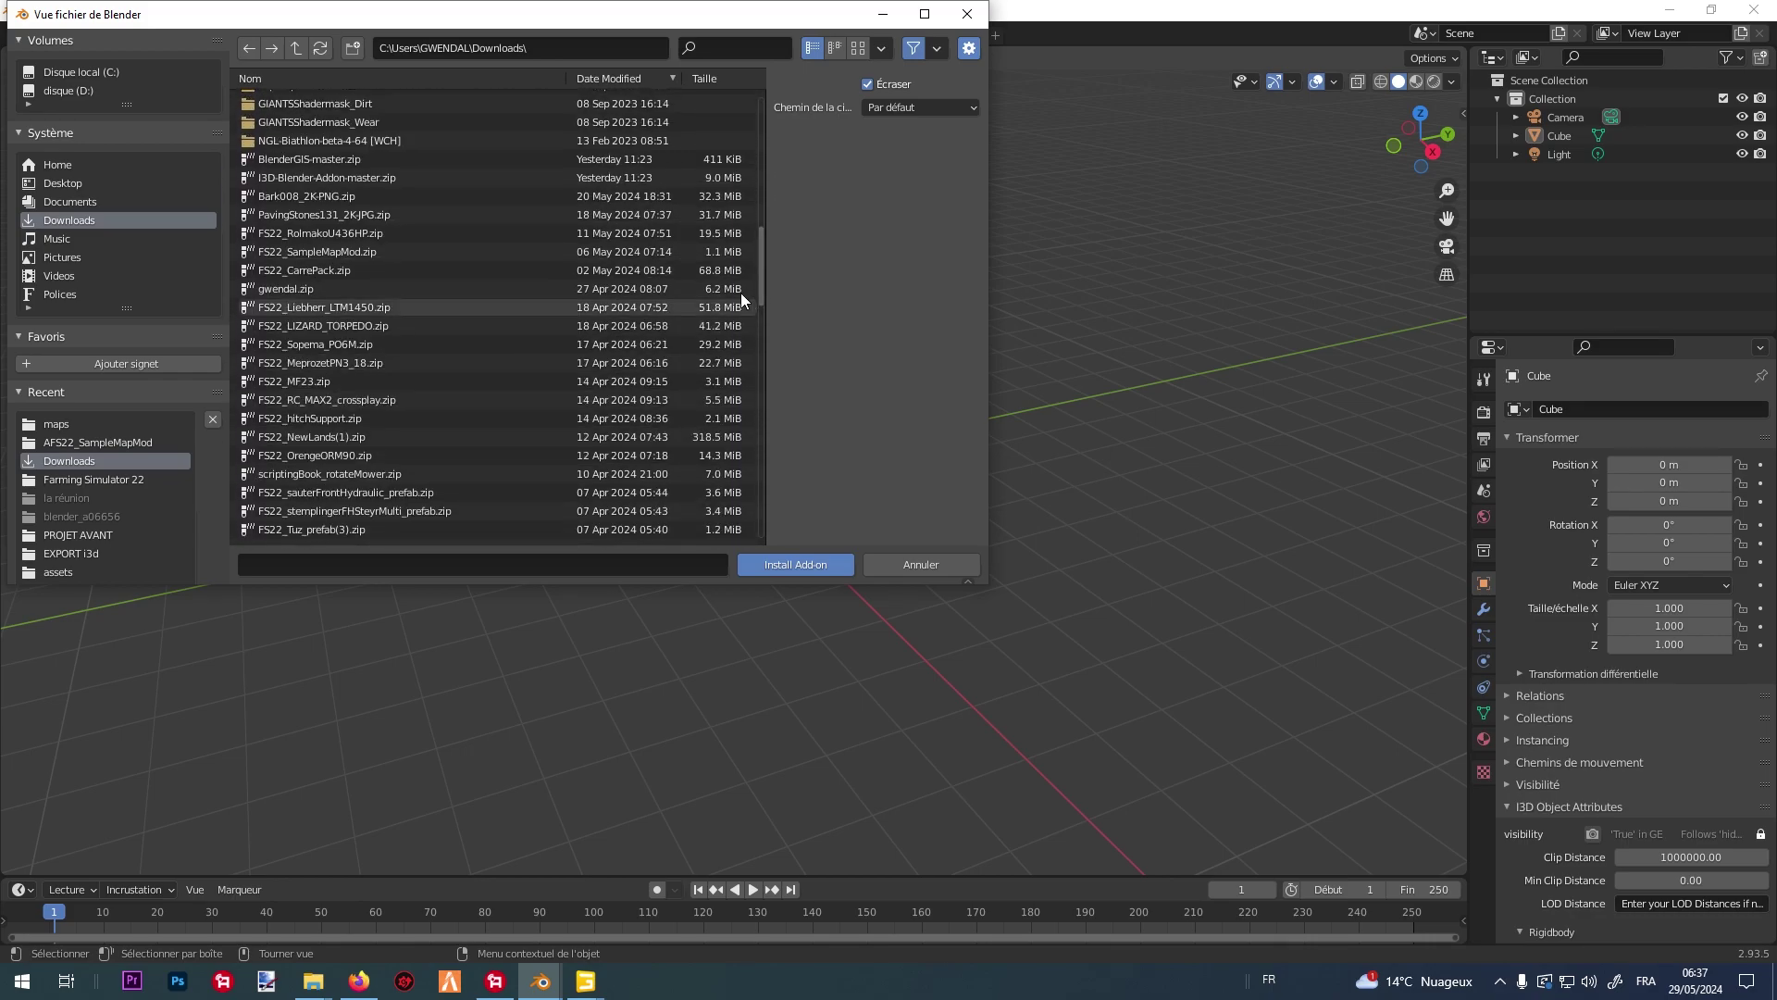
click(380, 177)
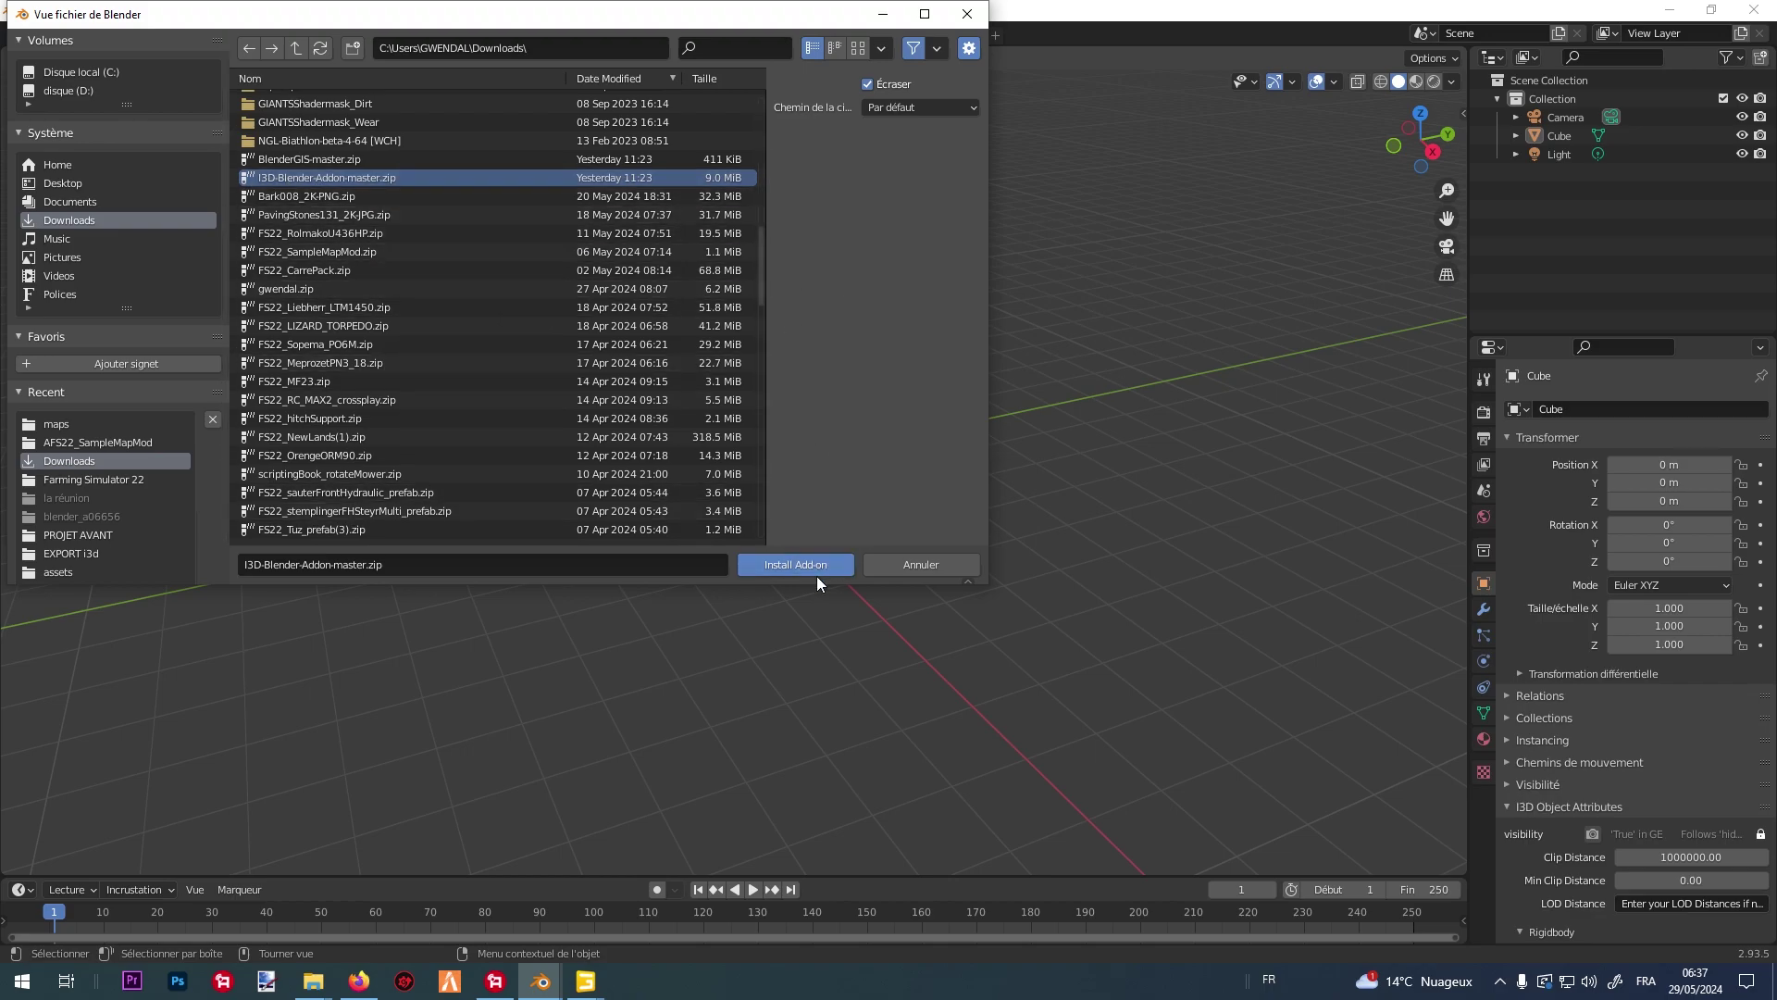
click(926, 567)
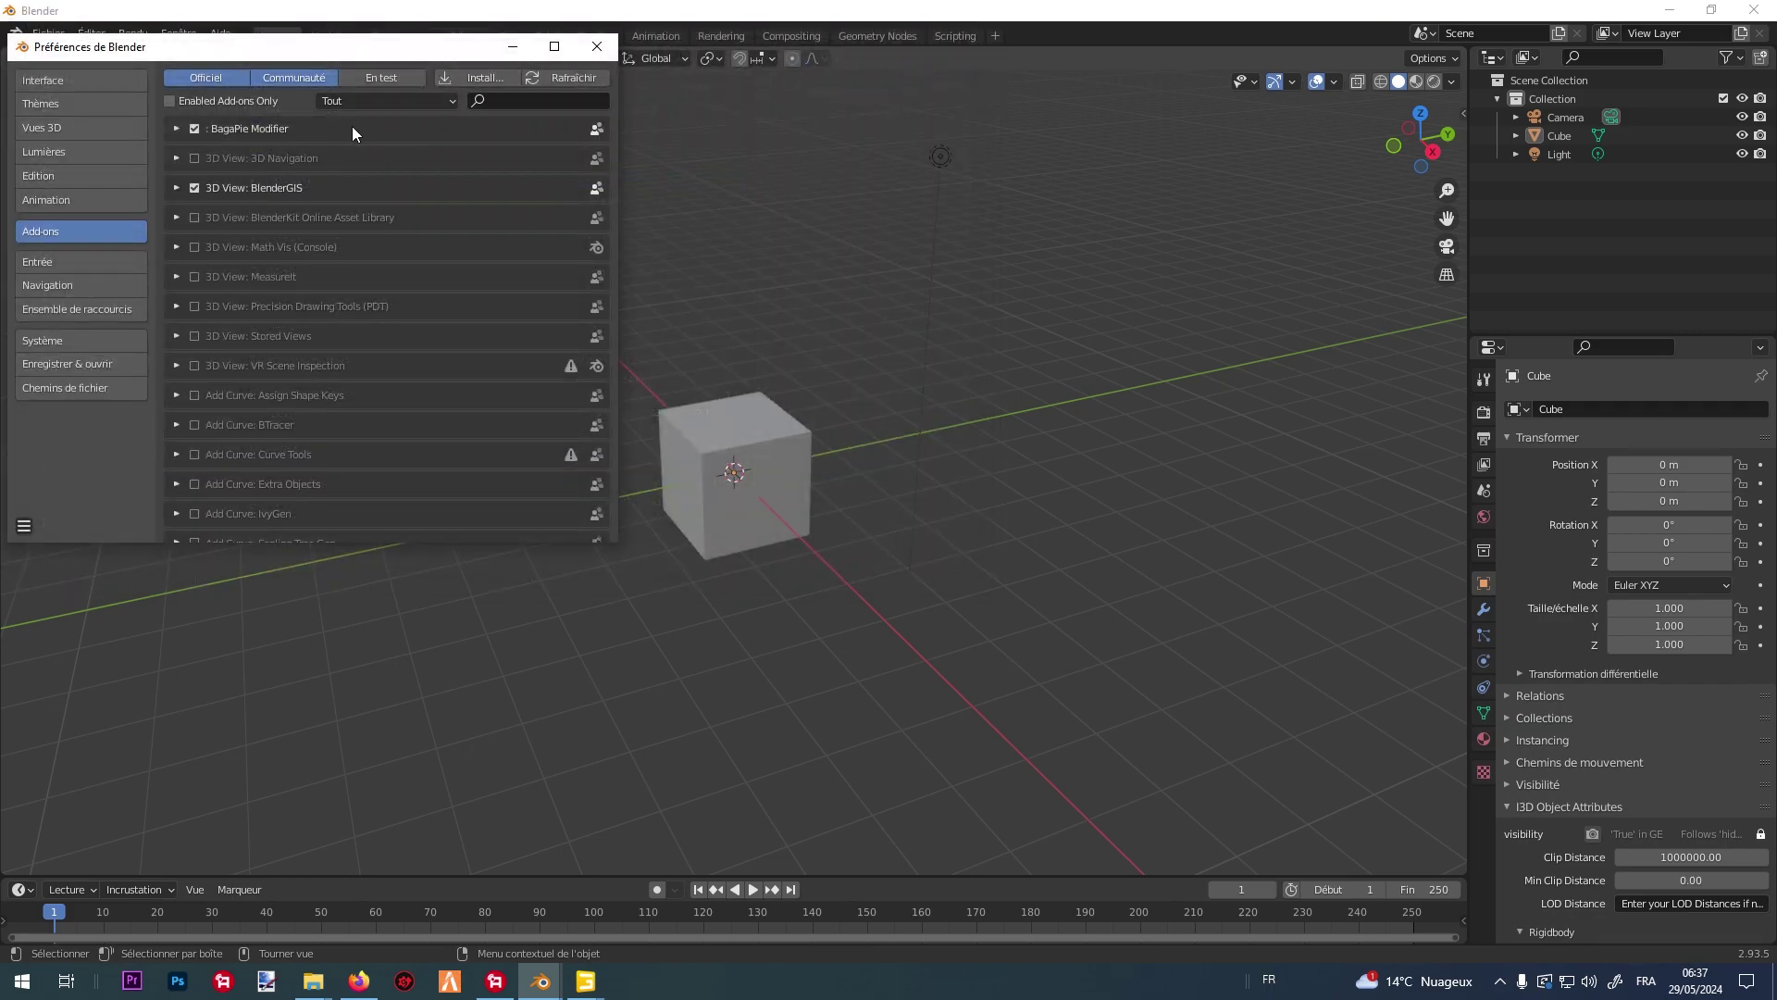
Filter the add-ons by "i3d", view the details and FS Data Folder preference of Unofficial GIANTS I3D Exporter Tools, and clear the filter.
click(506, 103)
text(i3d)
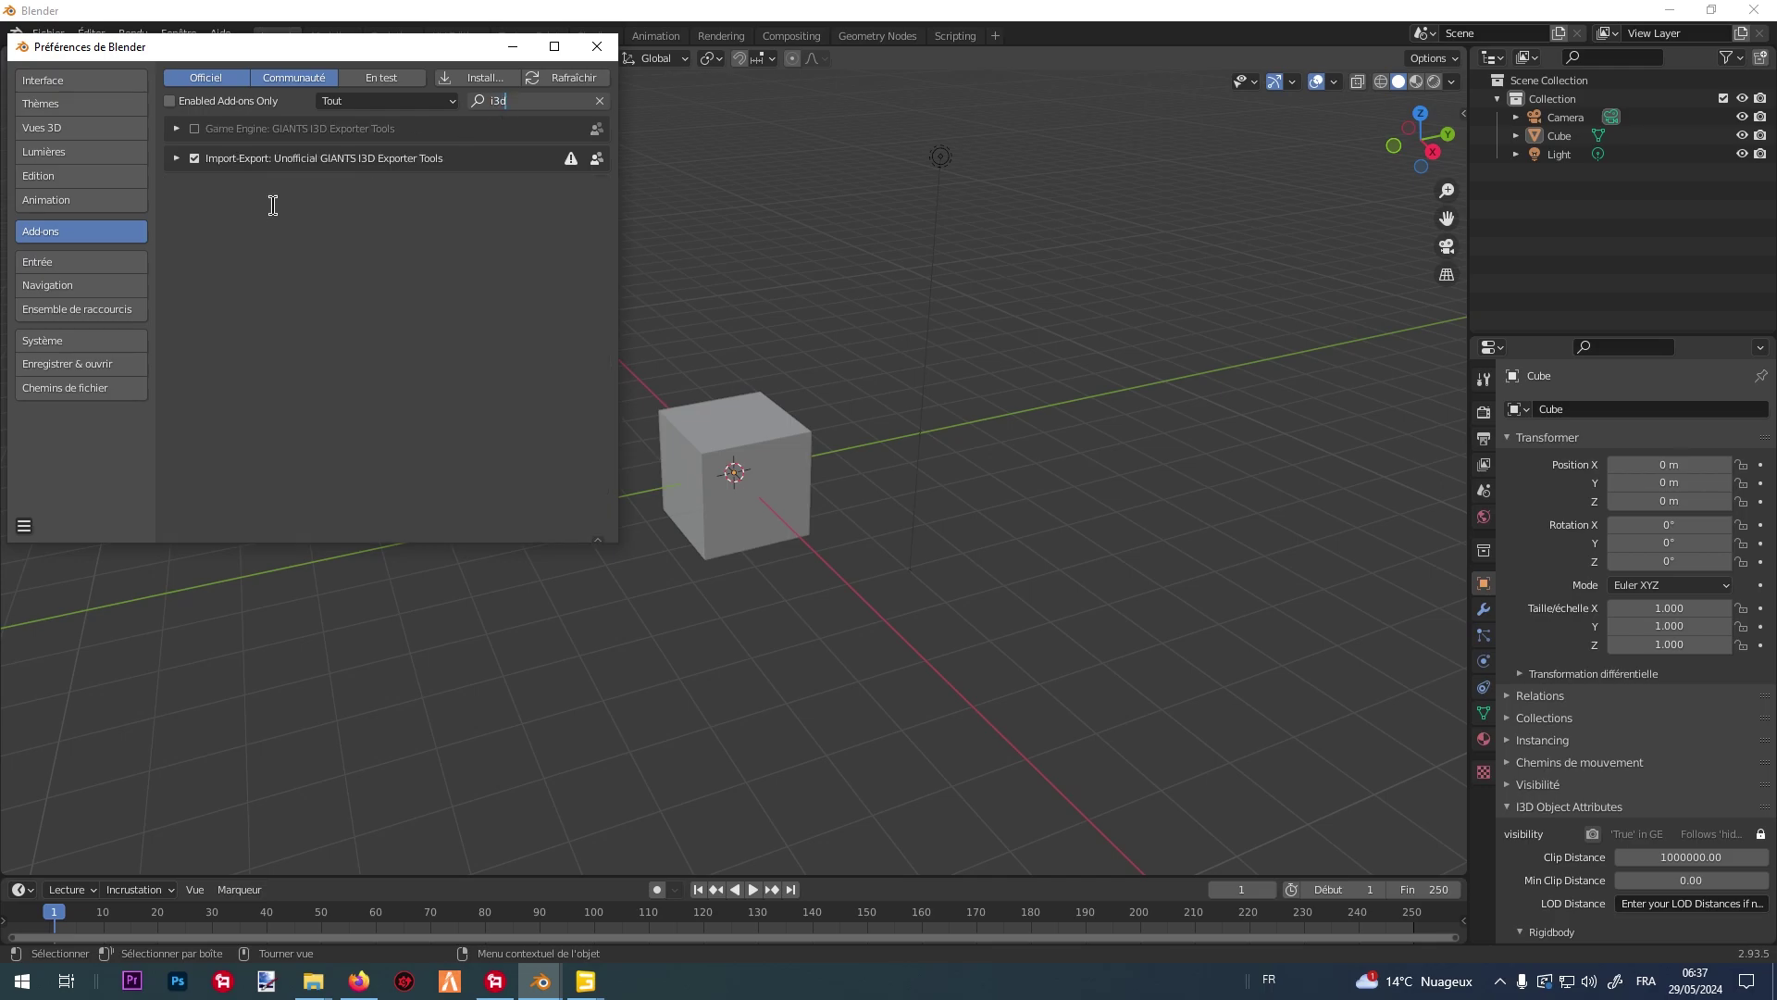
click(178, 158)
click(177, 158)
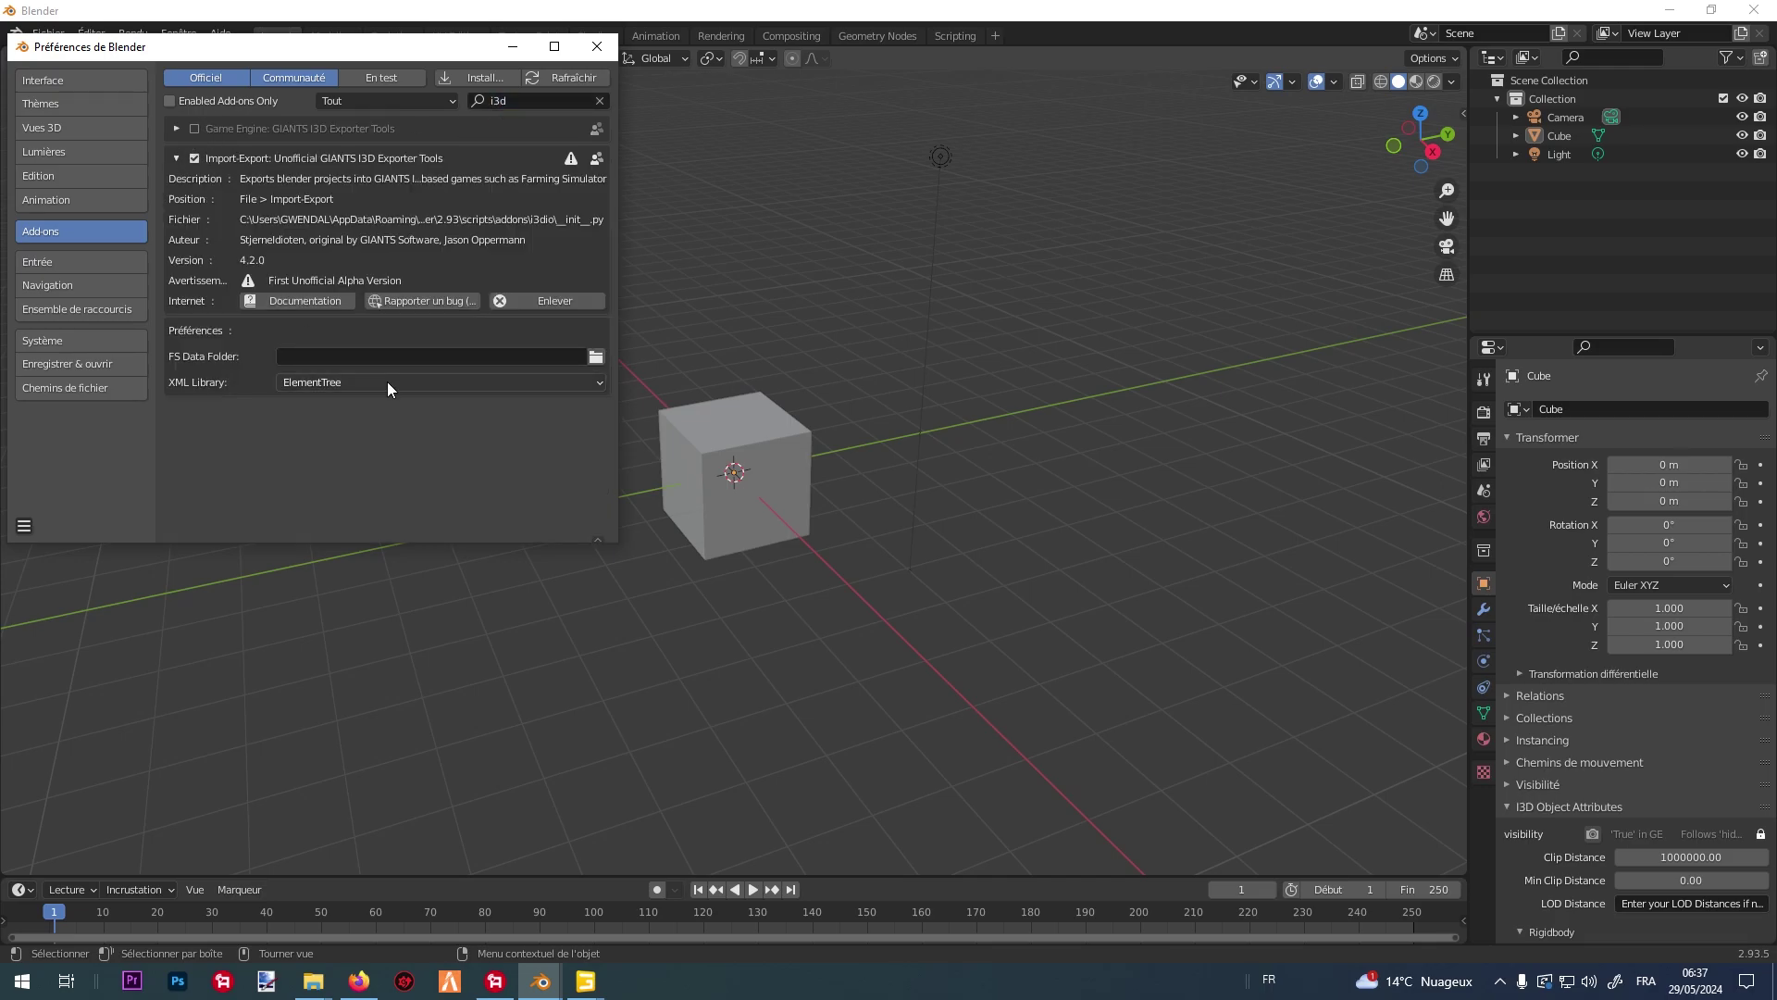
click(380, 355)
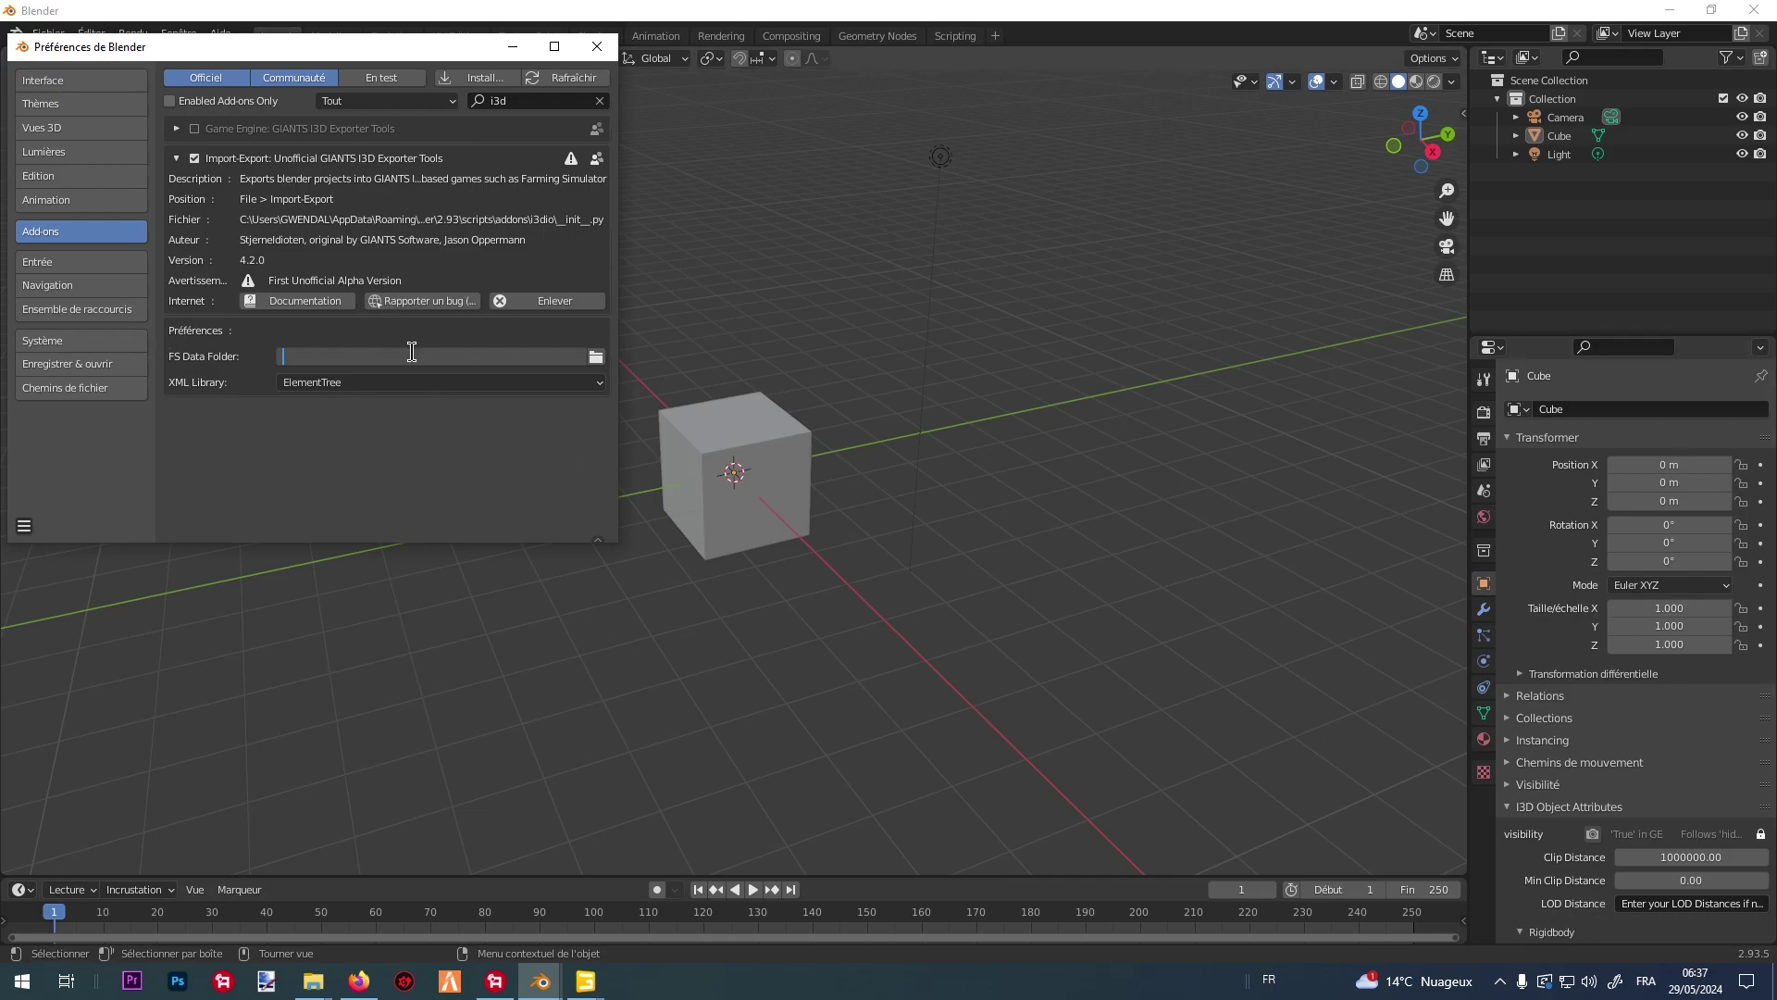
click(598, 100)
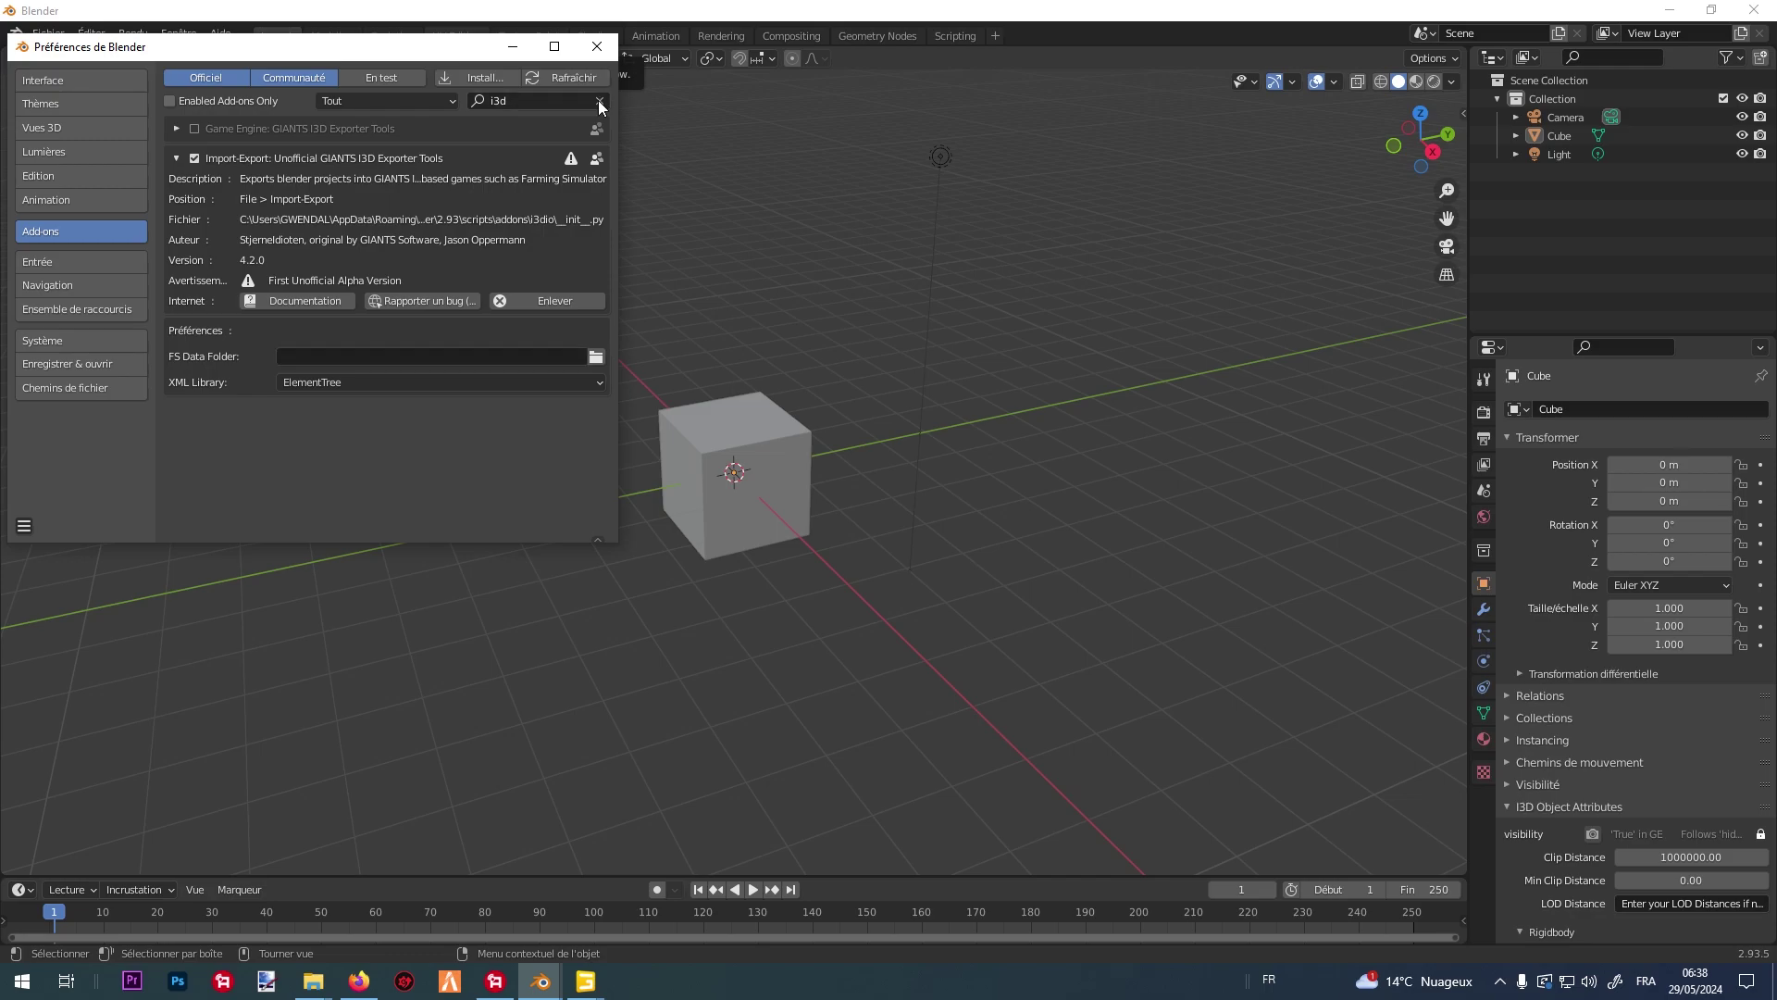
click(598, 100)
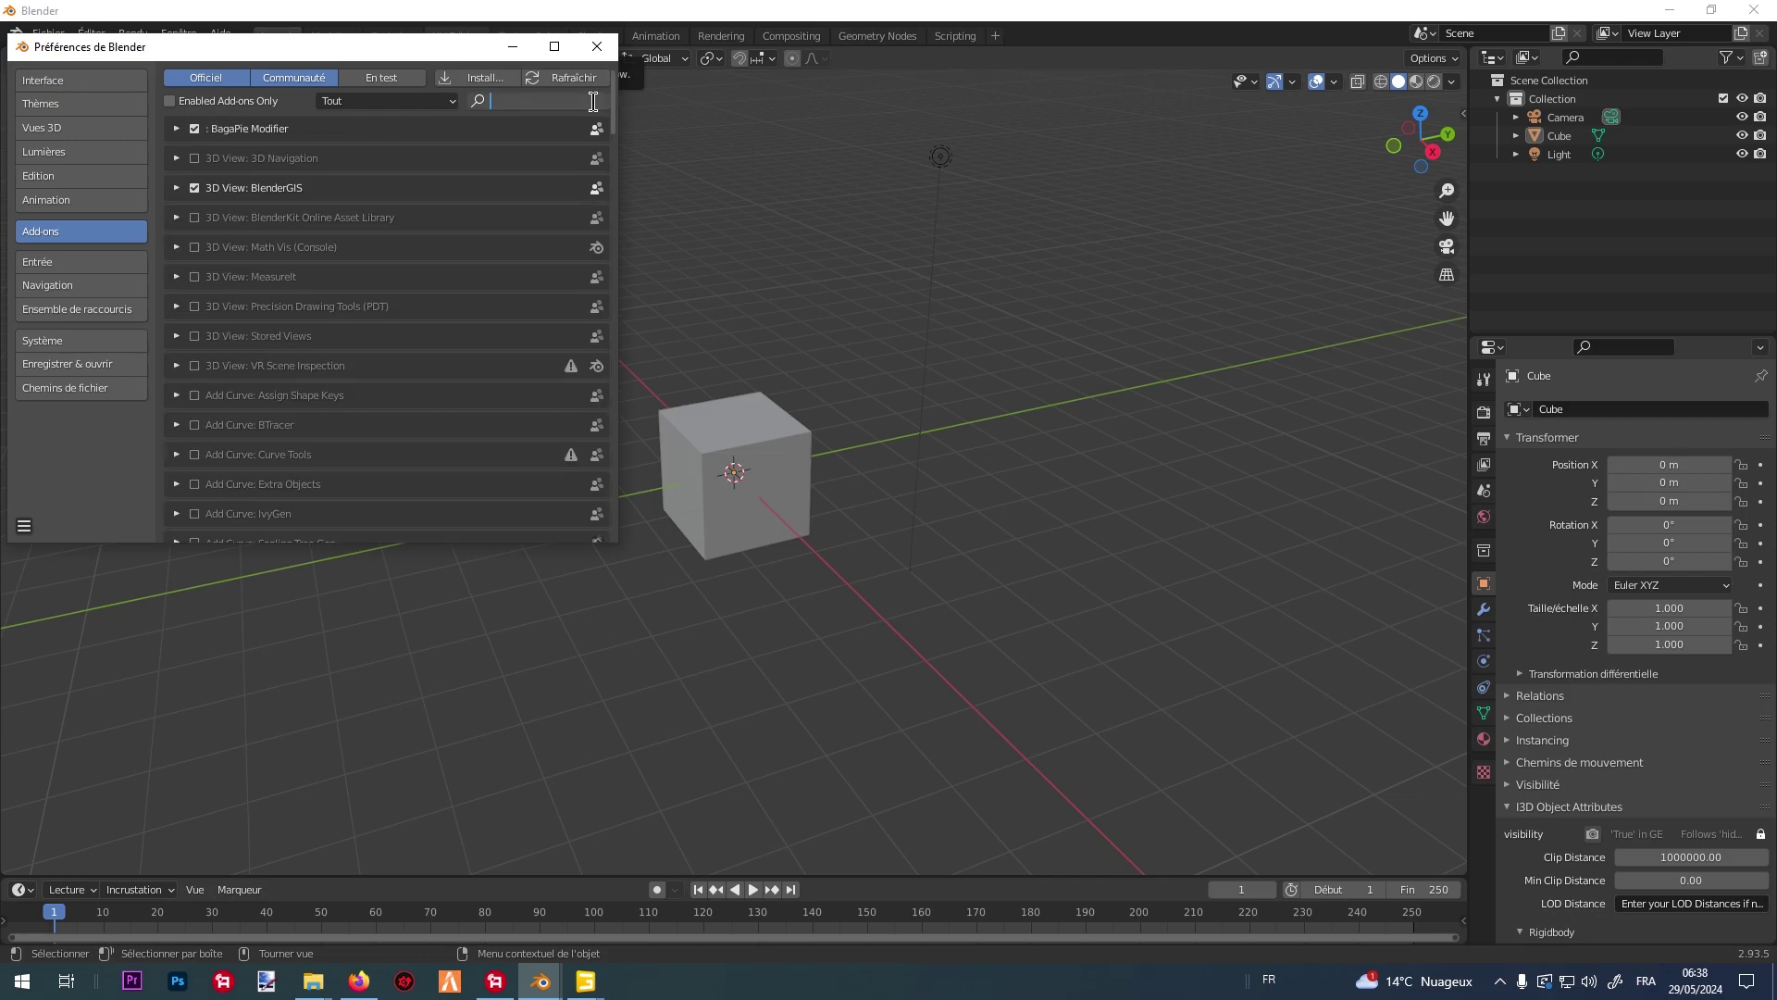
Choose BlenderGIS-master.zip from the Downloads folder as the add-on to install, and cancel the installation.
click(481, 77)
click(132, 223)
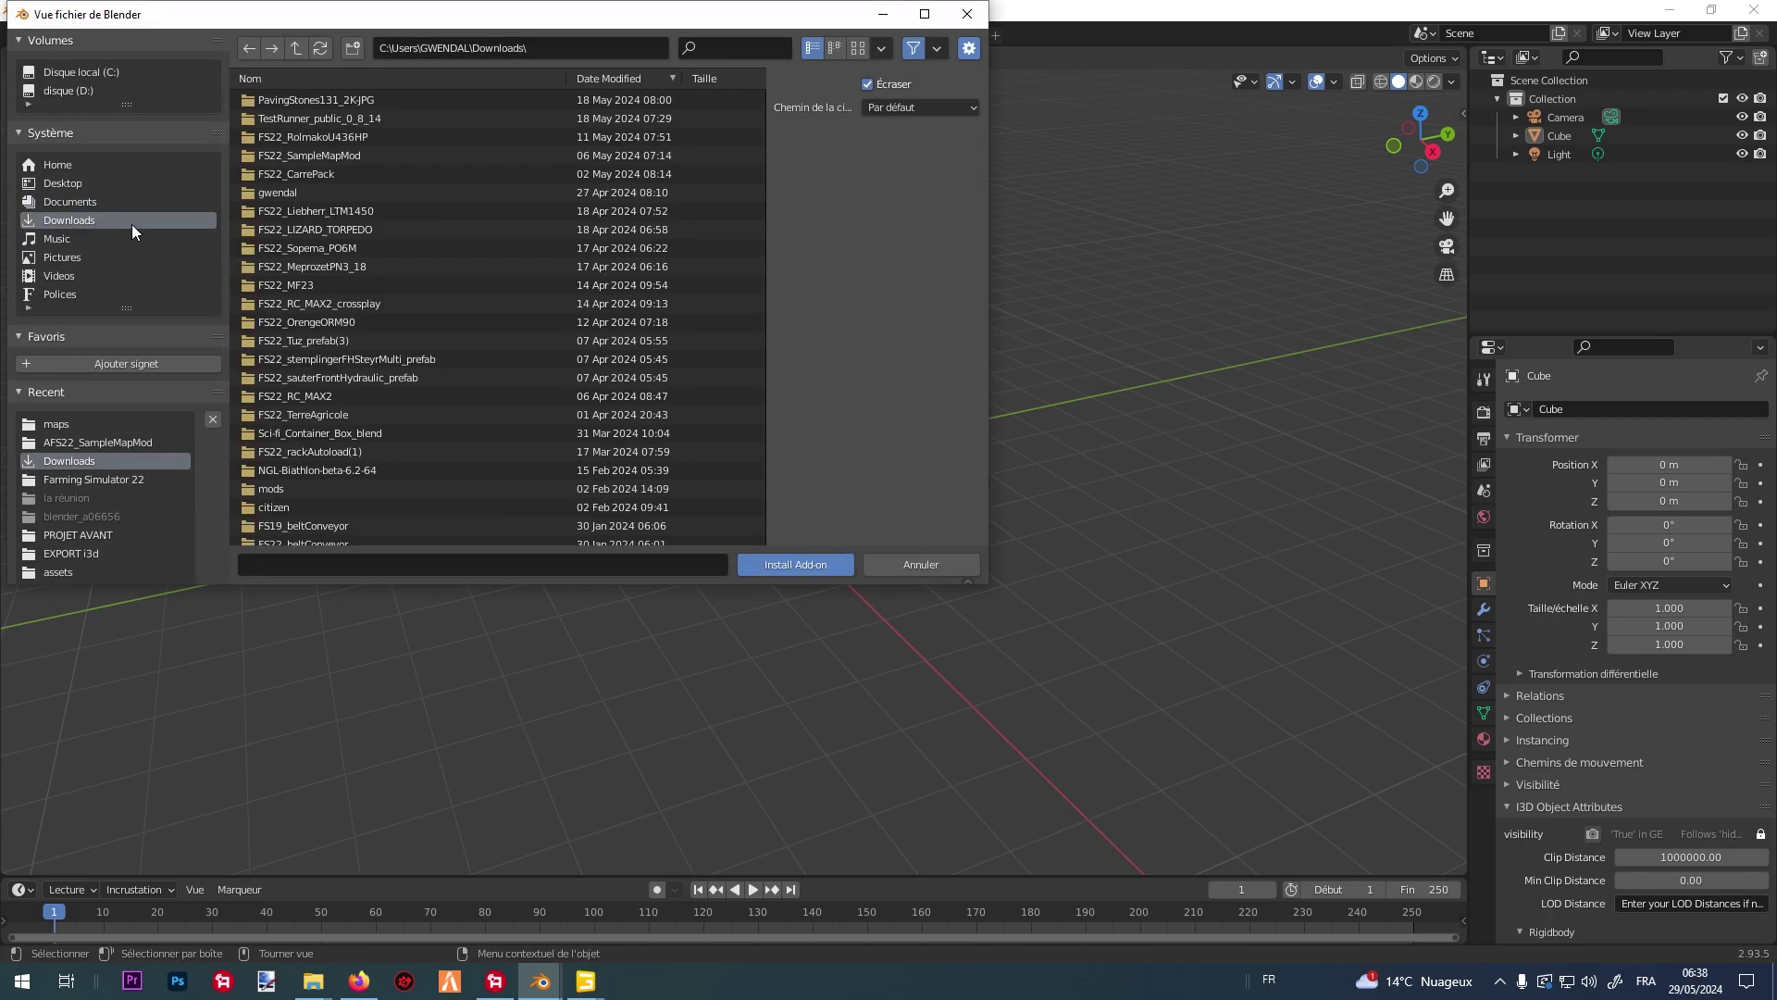
scroll(368, 418, down, 5)
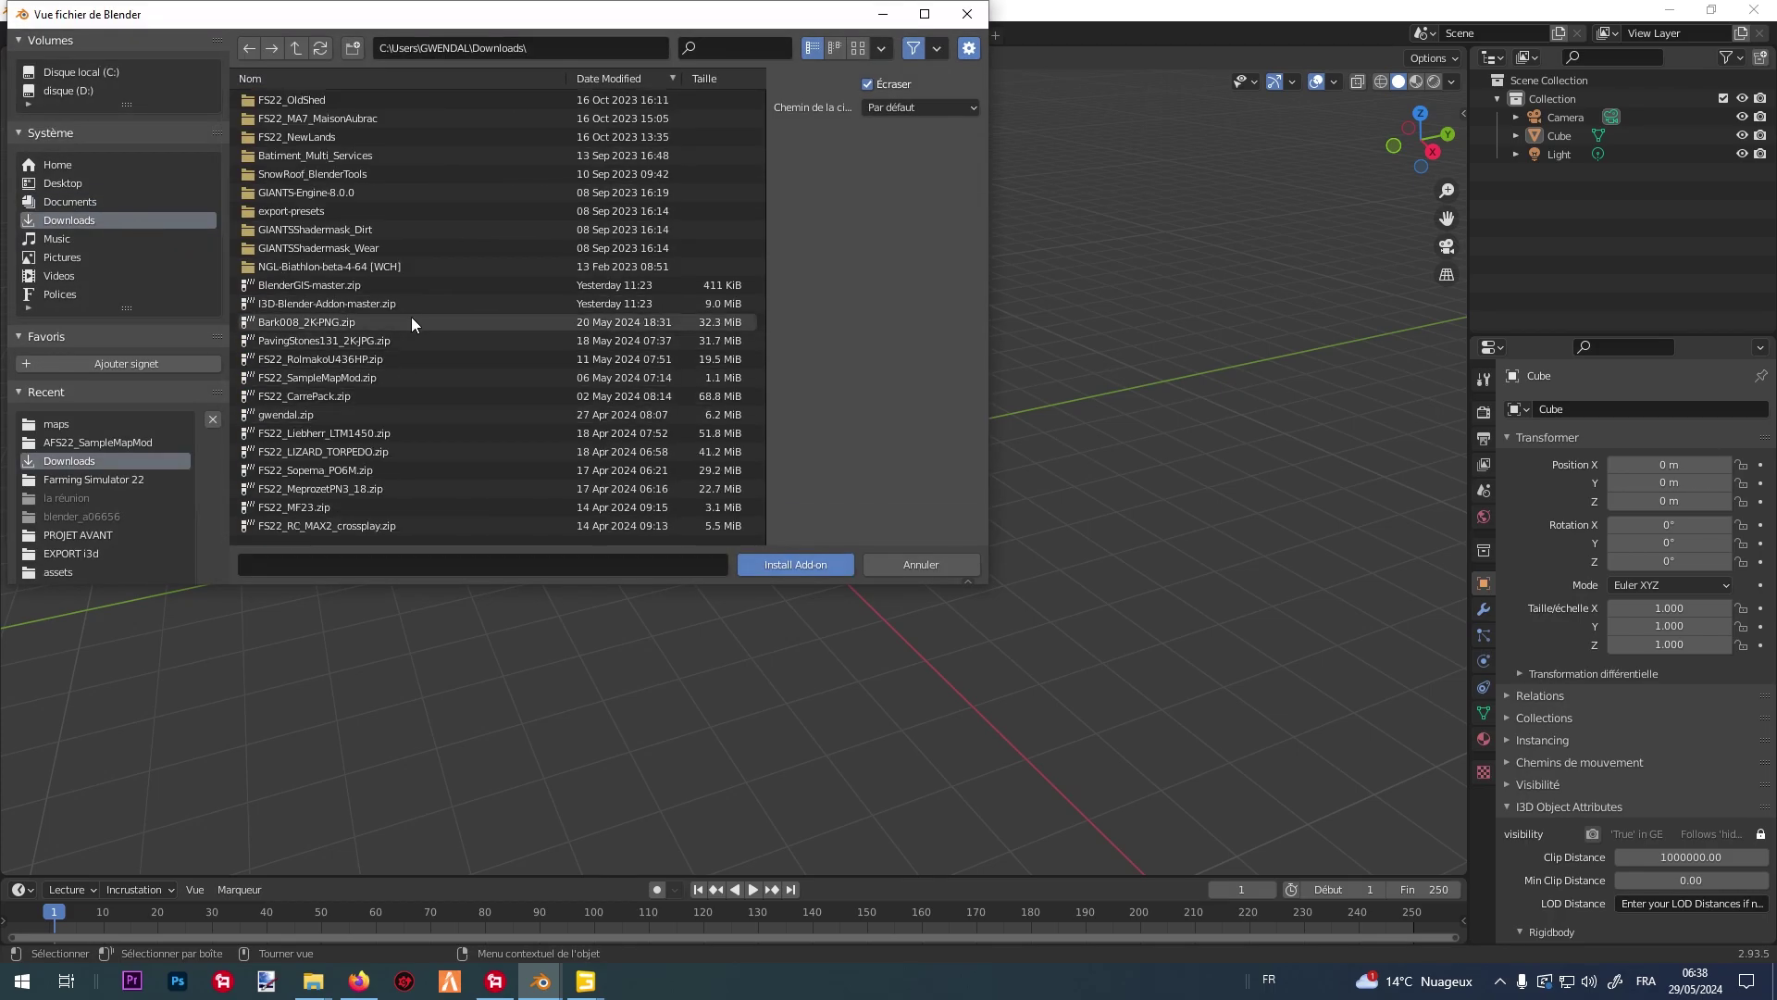
click(426, 284)
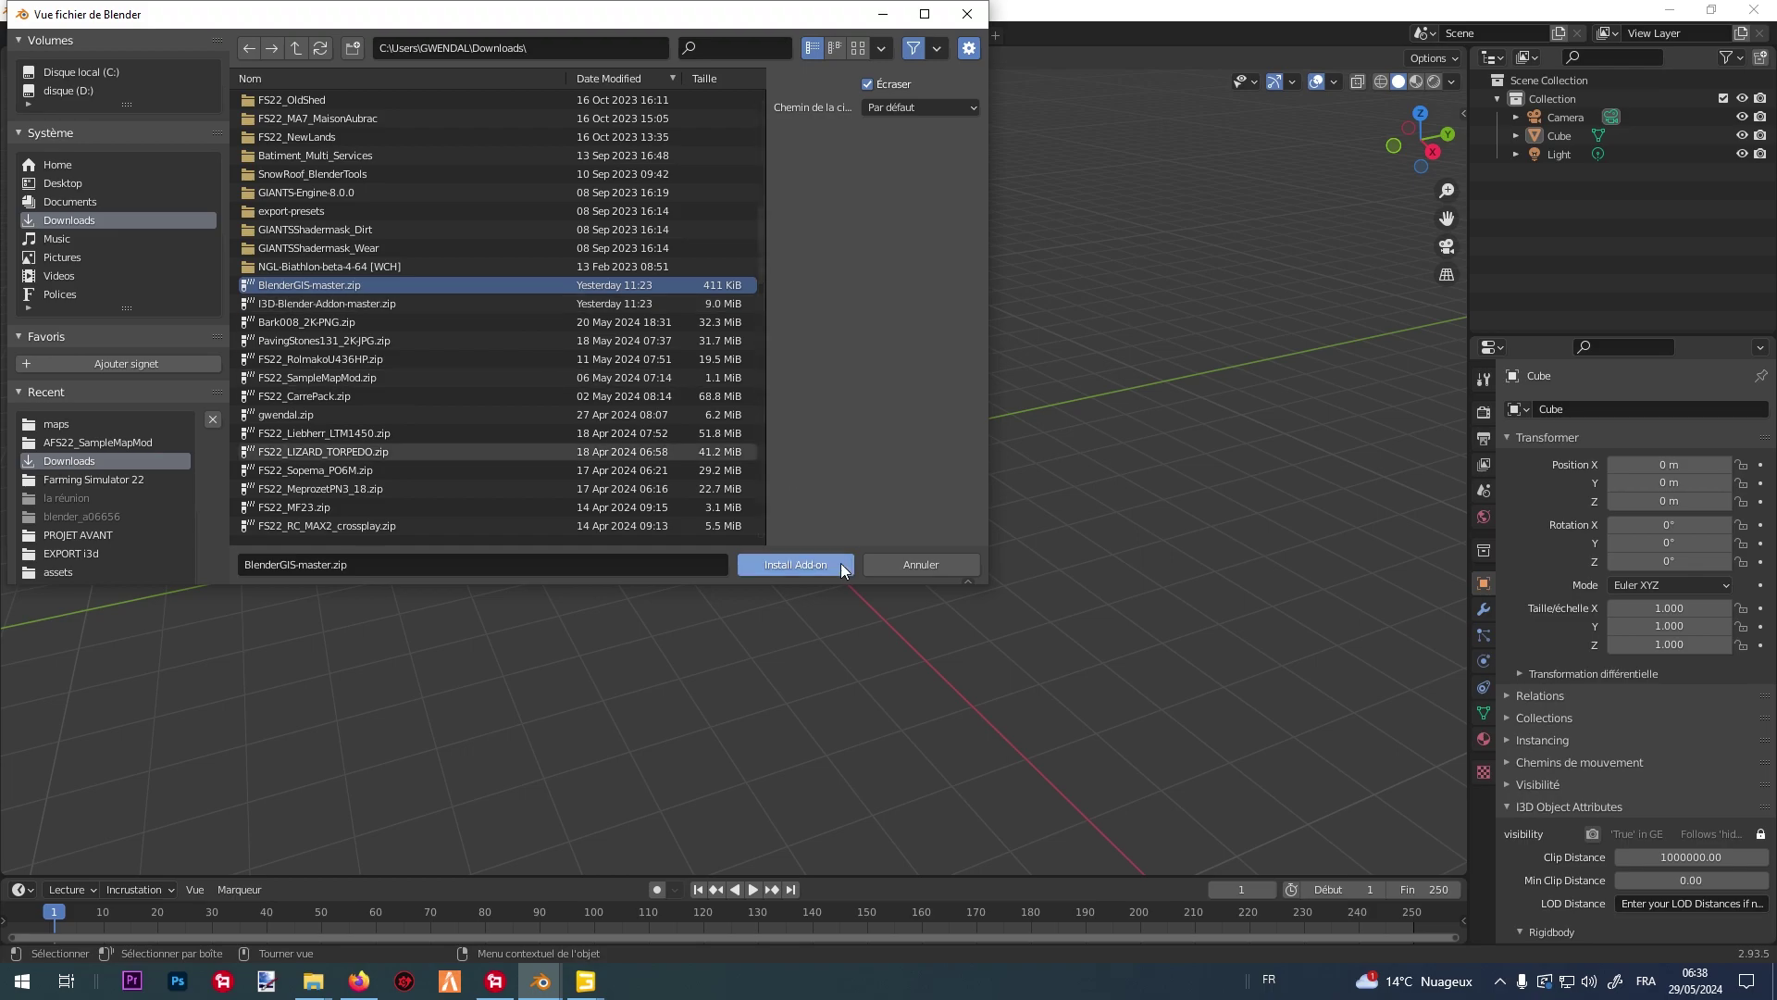
click(904, 563)
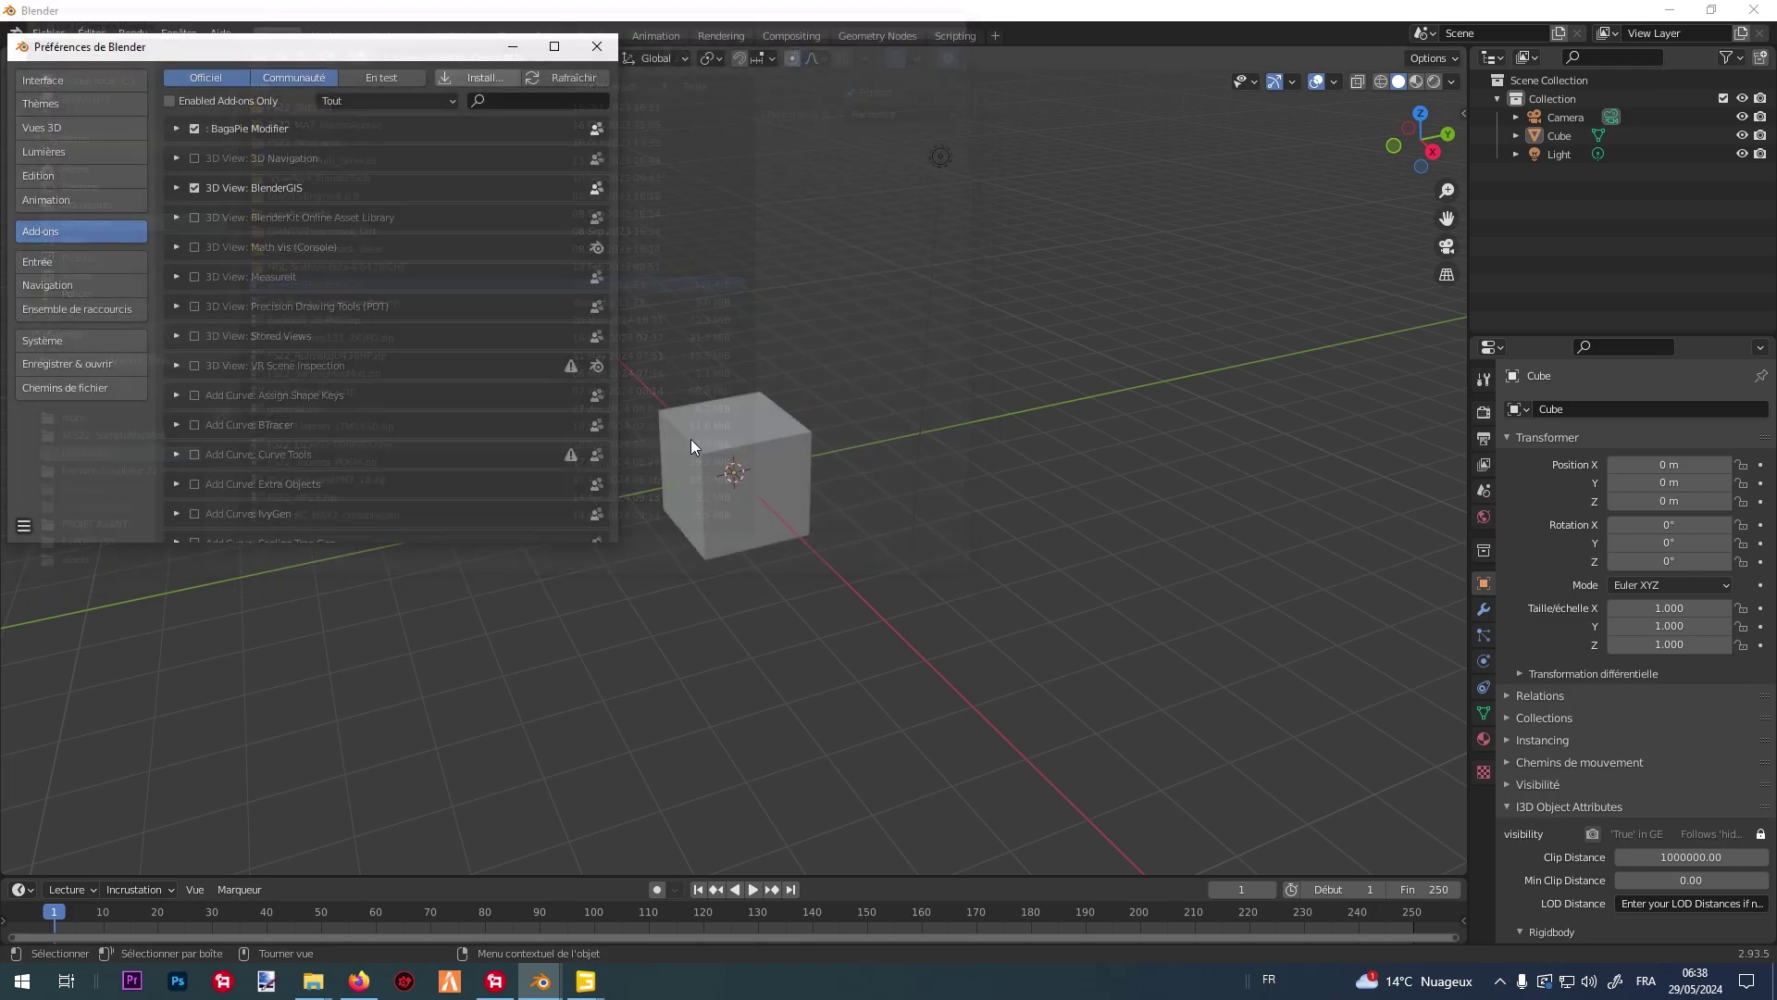
Filter the add-ons by "gis", view the details of the BlenderGIS add-on, and close the preferences.
click(508, 102)
text(gis)
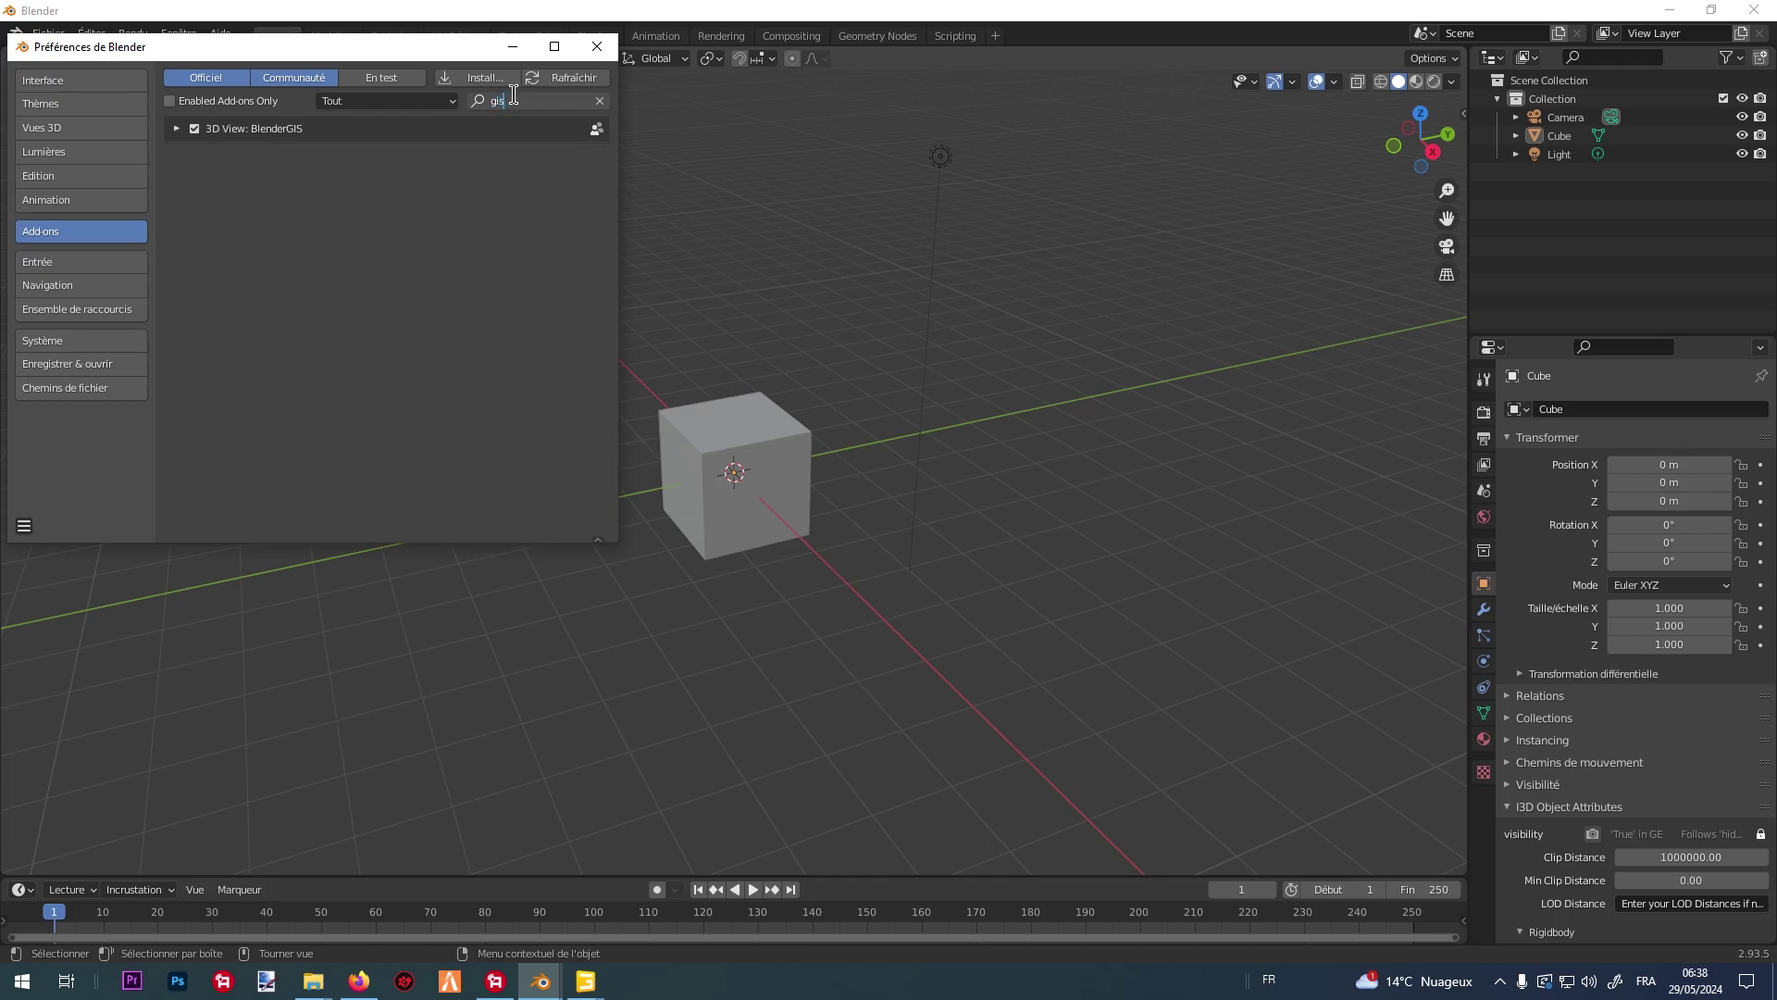
click(176, 132)
click(177, 129)
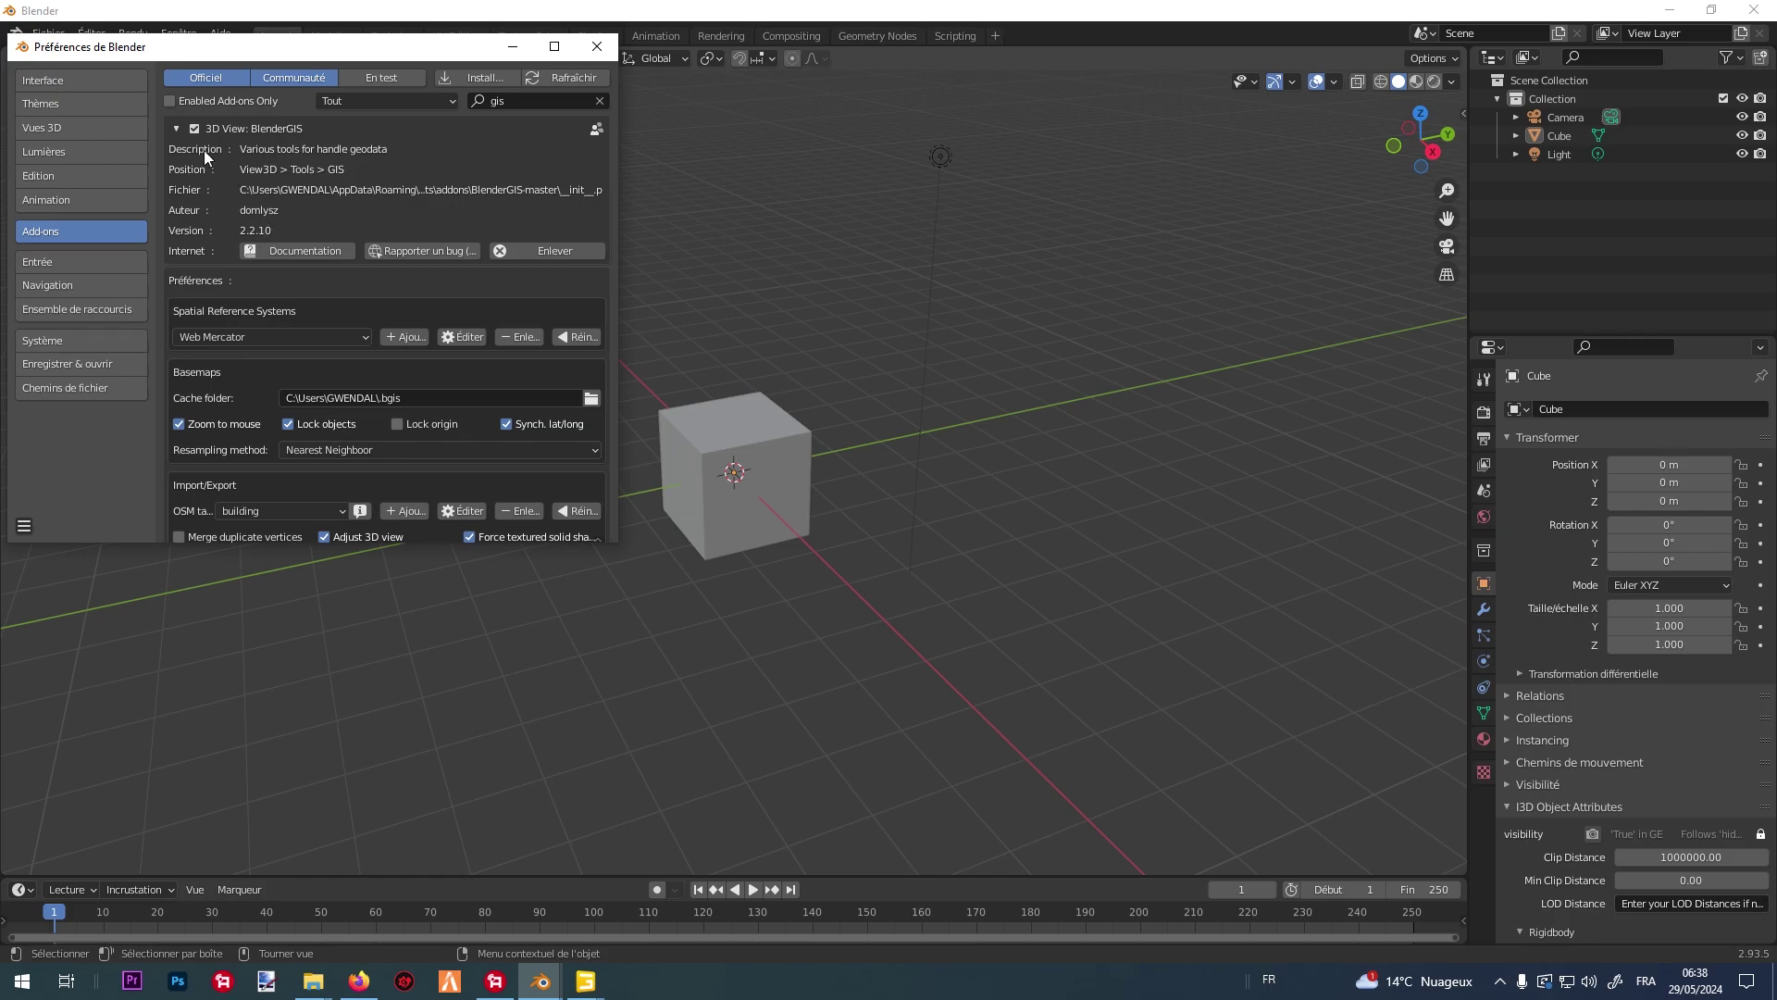
click(176, 128)
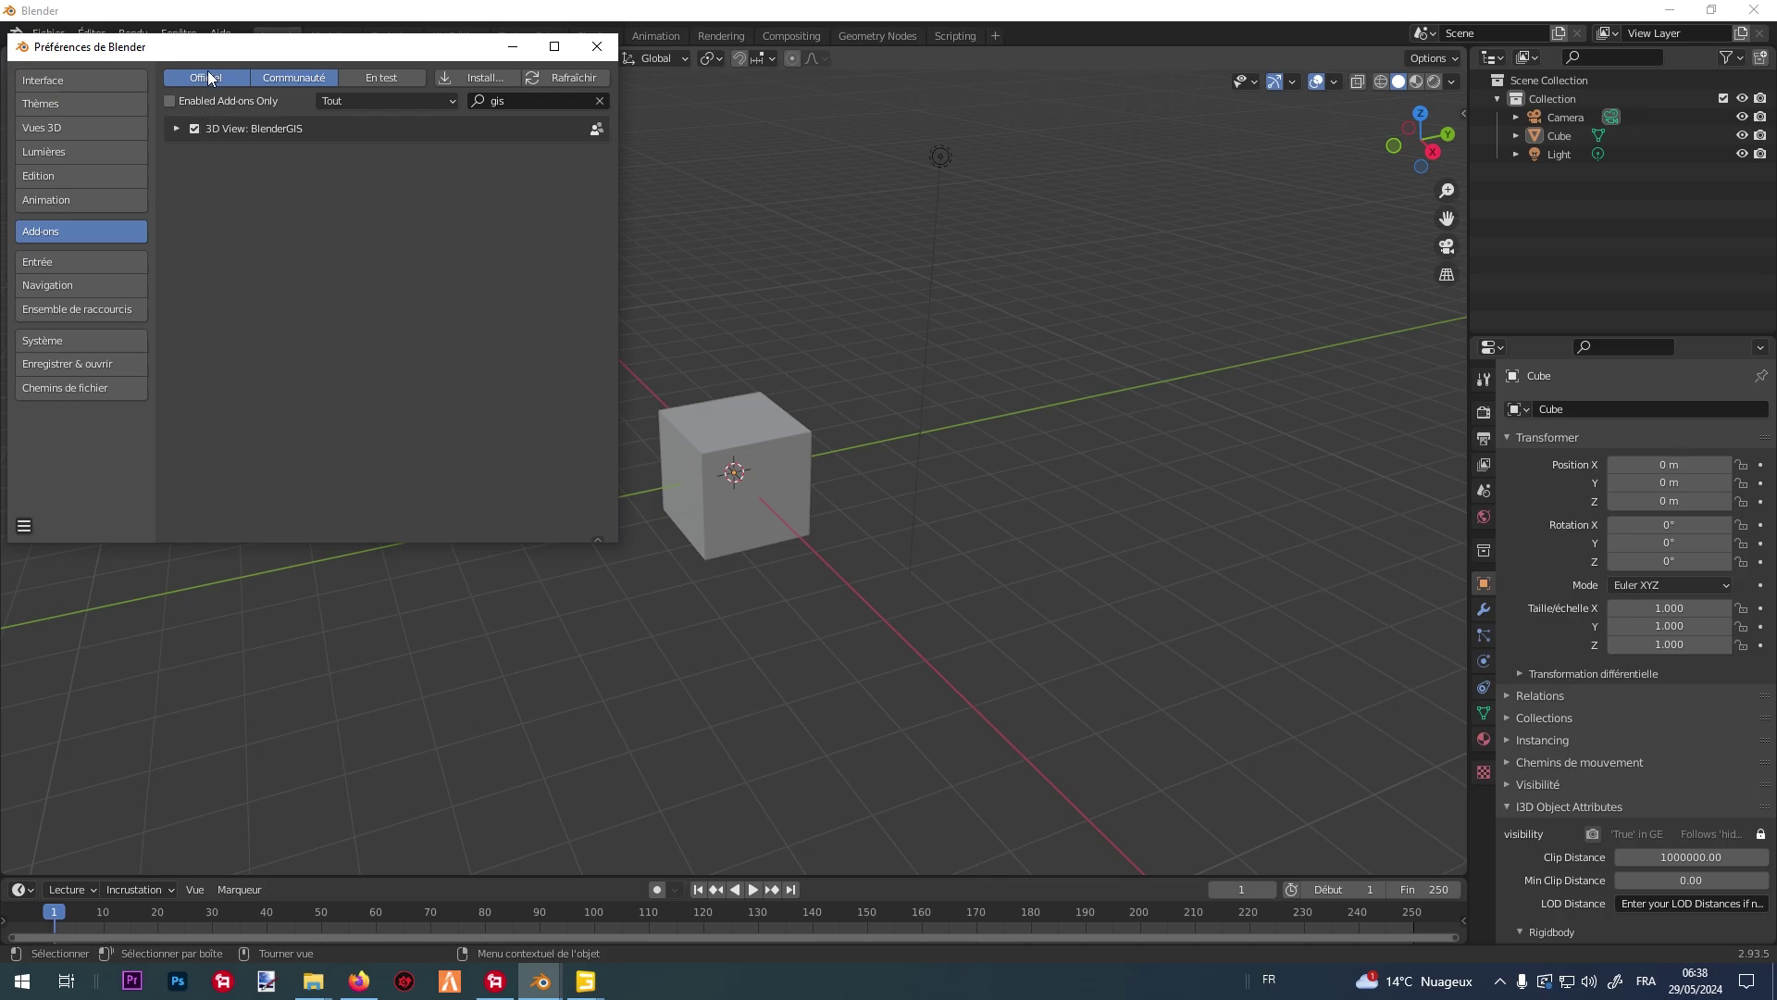
click(283, 77)
click(597, 46)
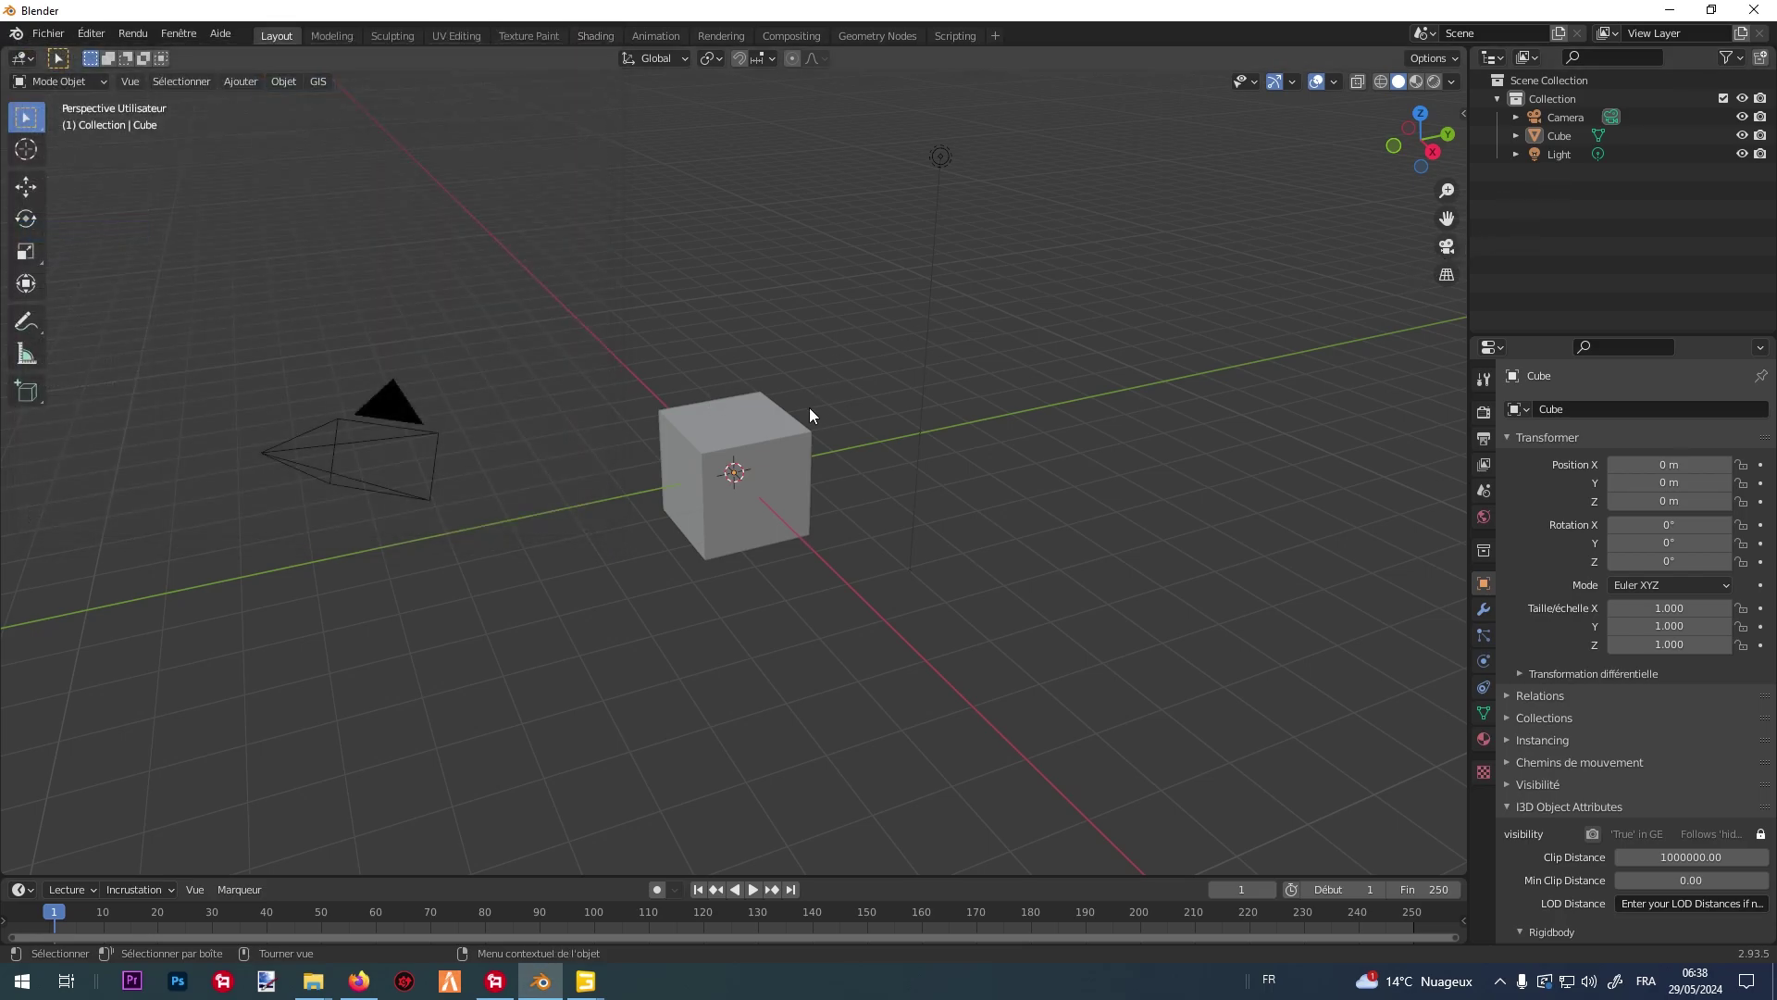
Delete the default light, cube and camera from the scene.
click(1553, 152)
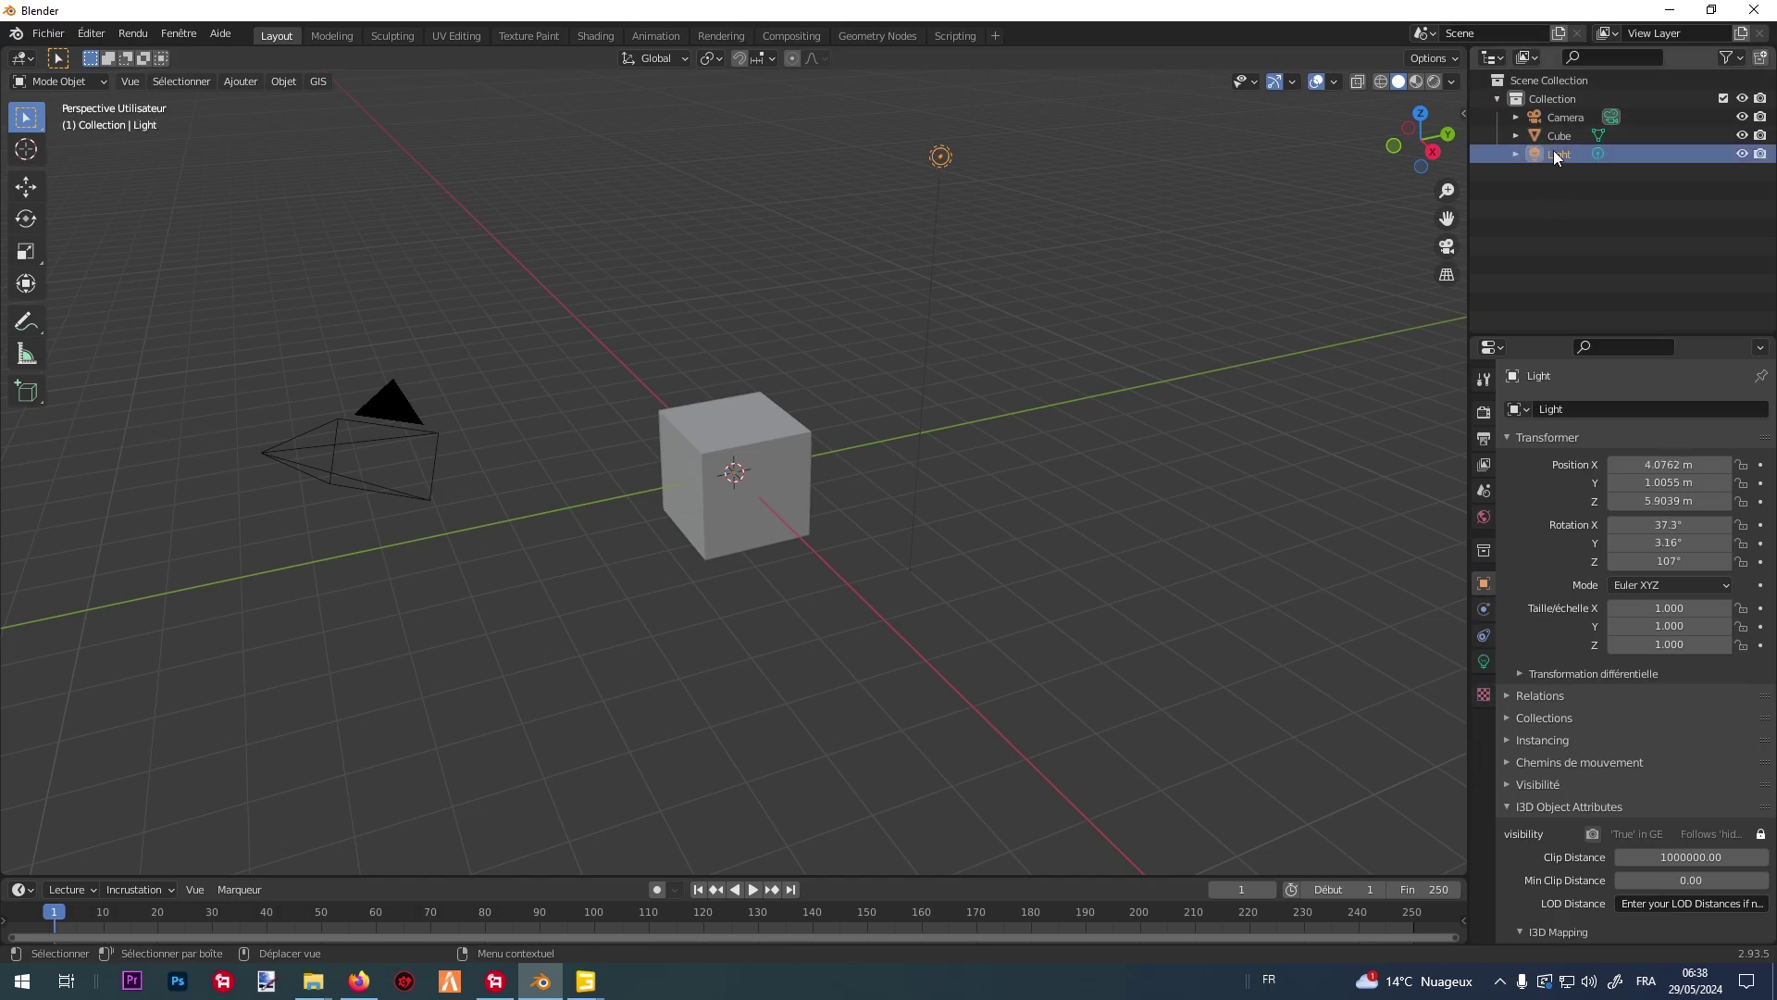
key(Delete)
click(1566, 135)
key(Delete)
click(1566, 120)
key(Delete)
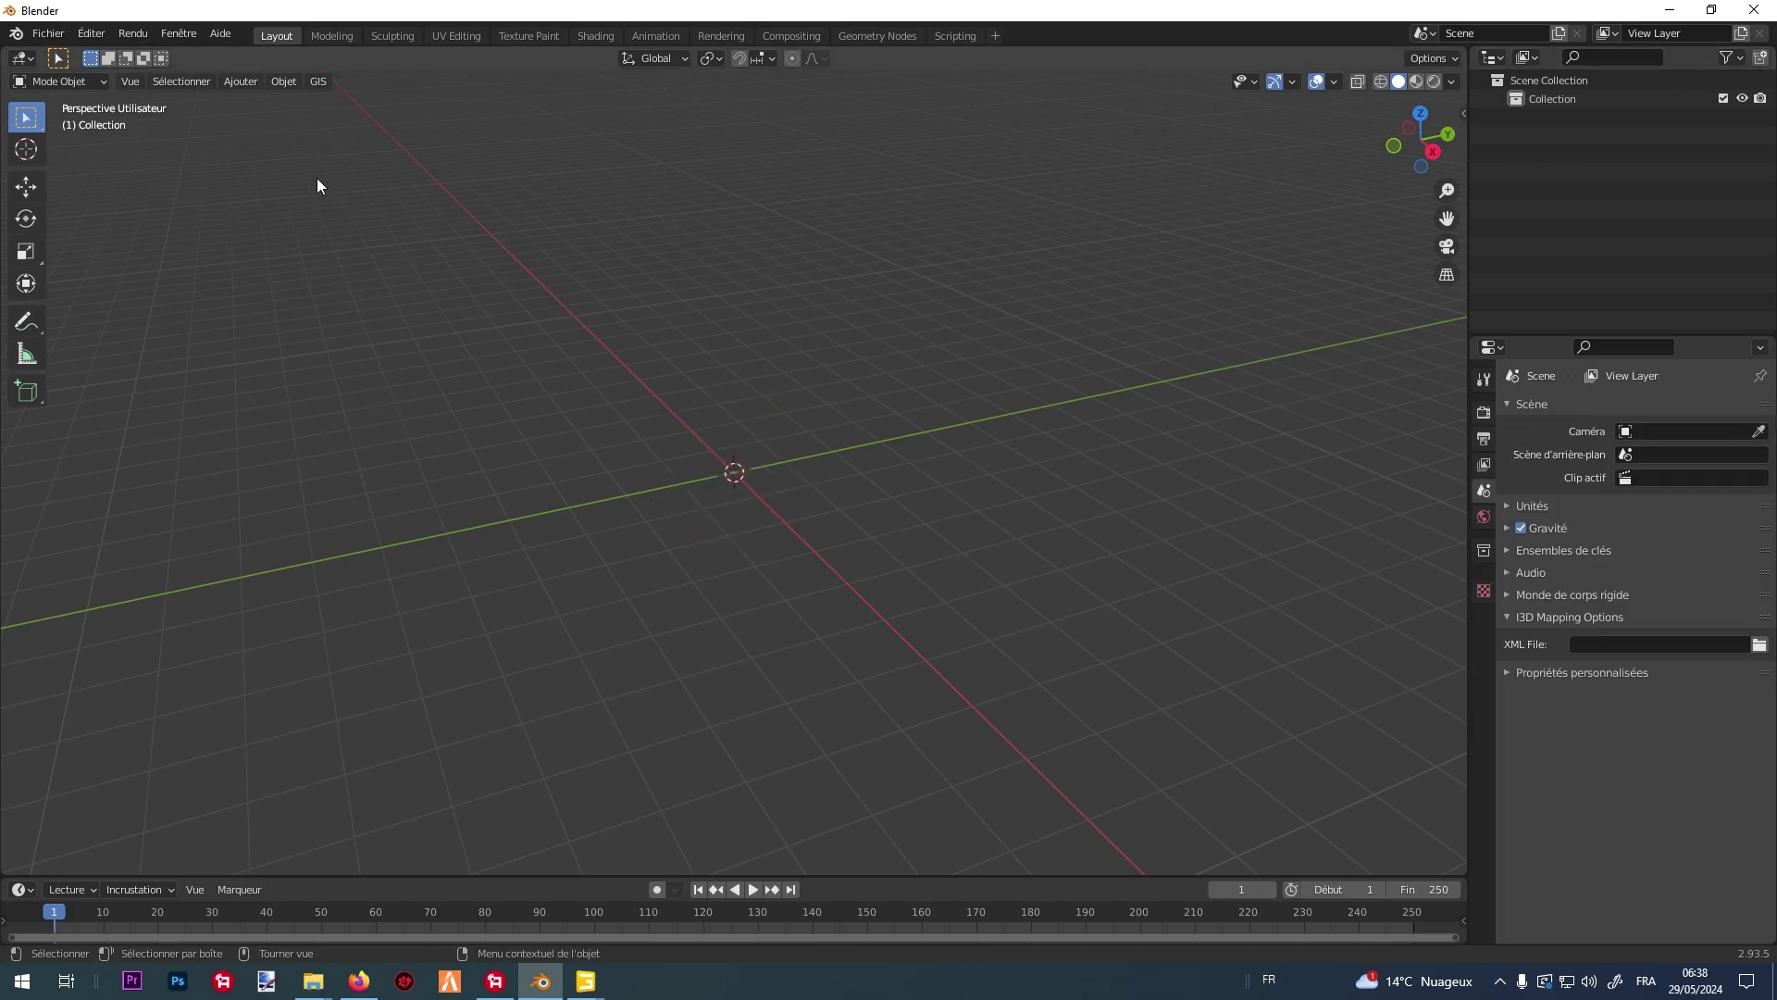
Load a BlenderGIS web basemap with Google as the source and Satellite as the layer.
click(320, 84)
click(318, 82)
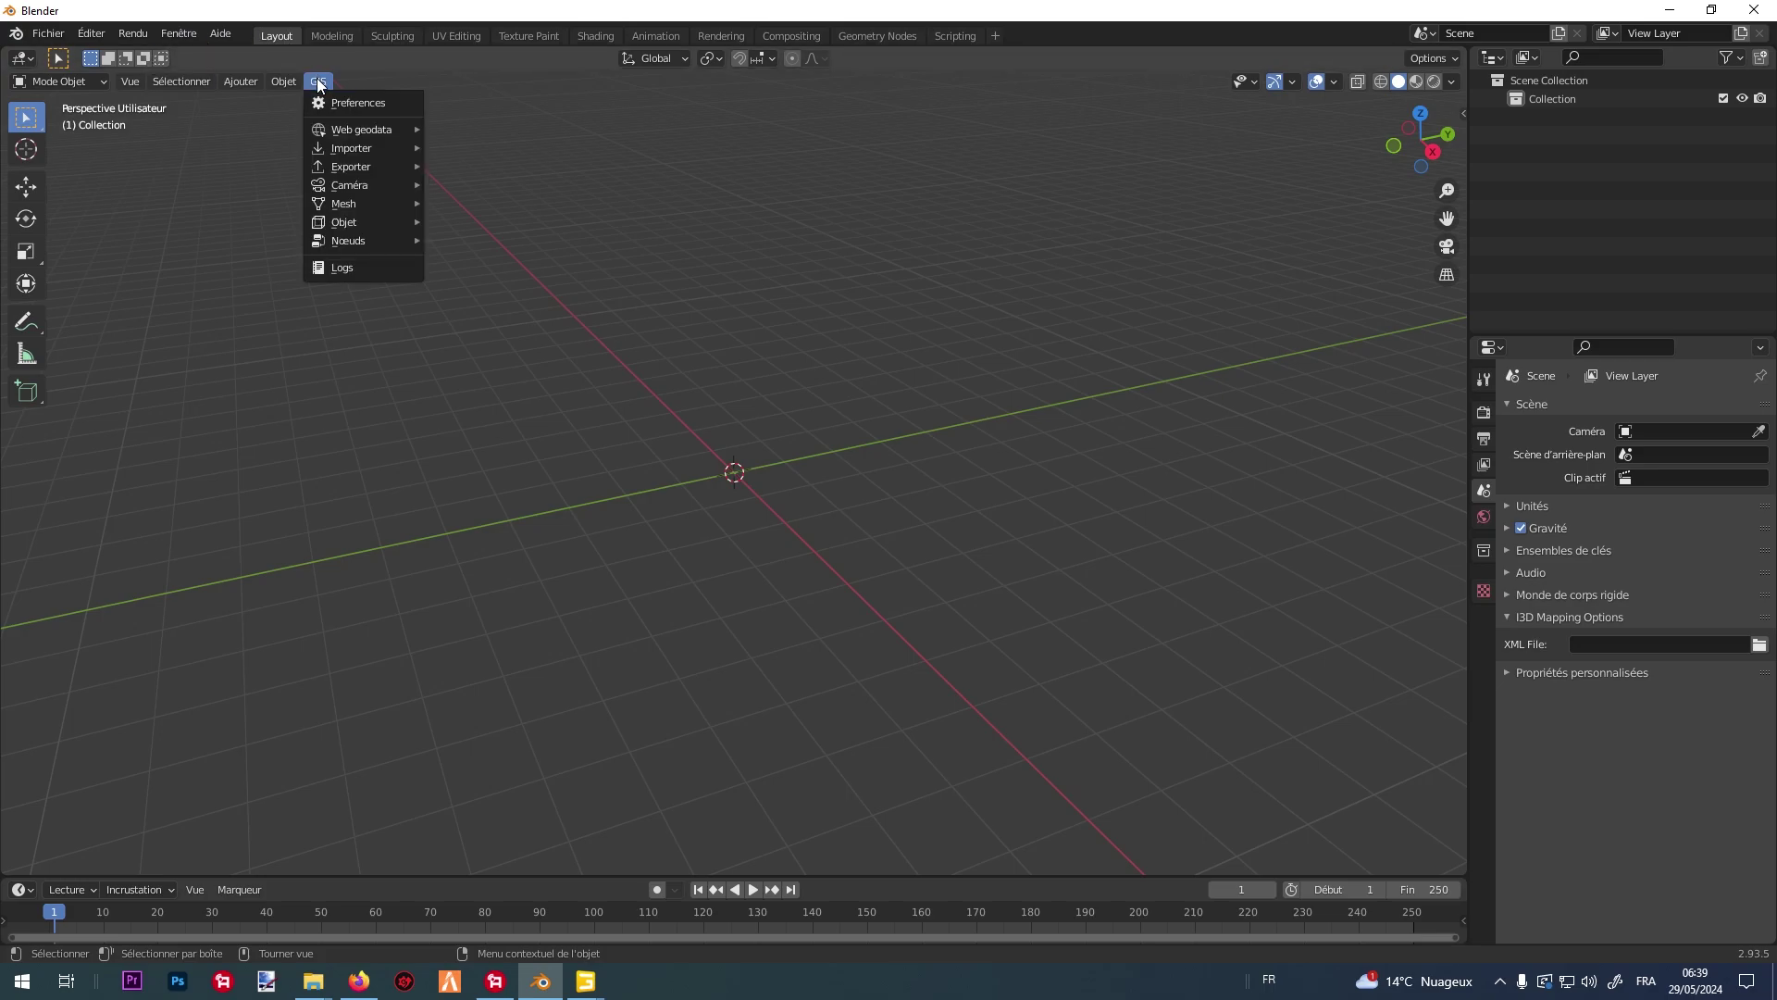
mouse_move(386, 132)
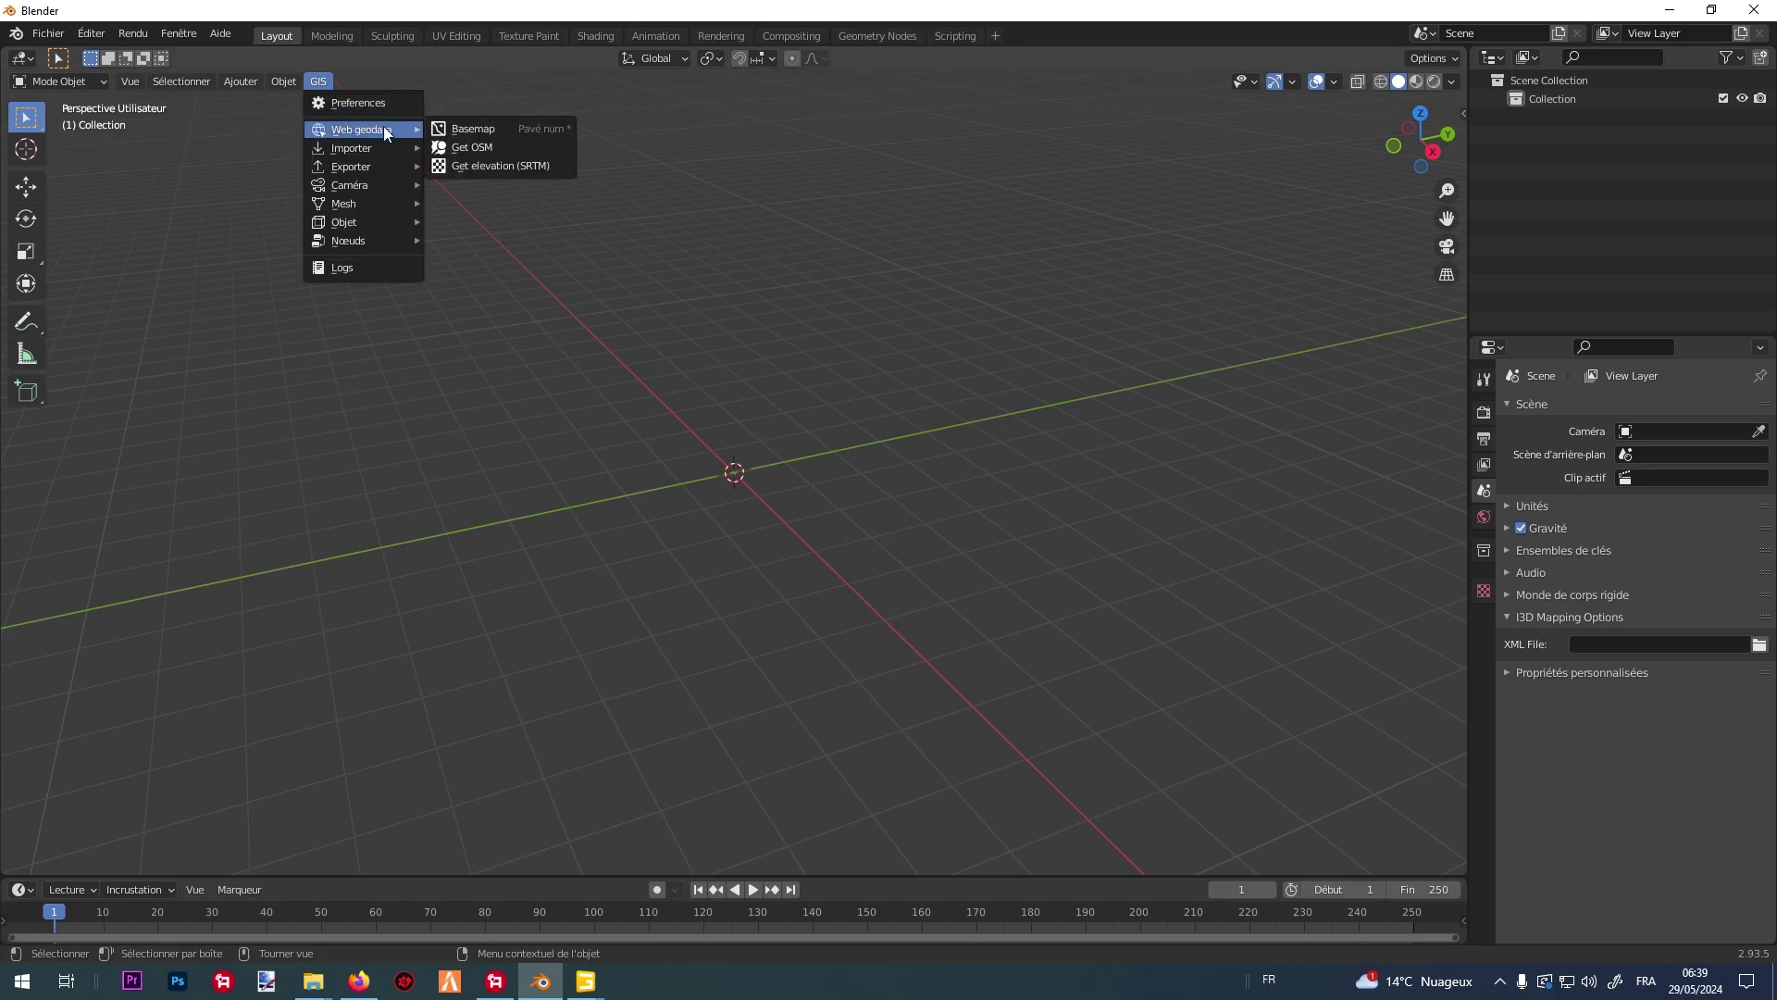
click(504, 132)
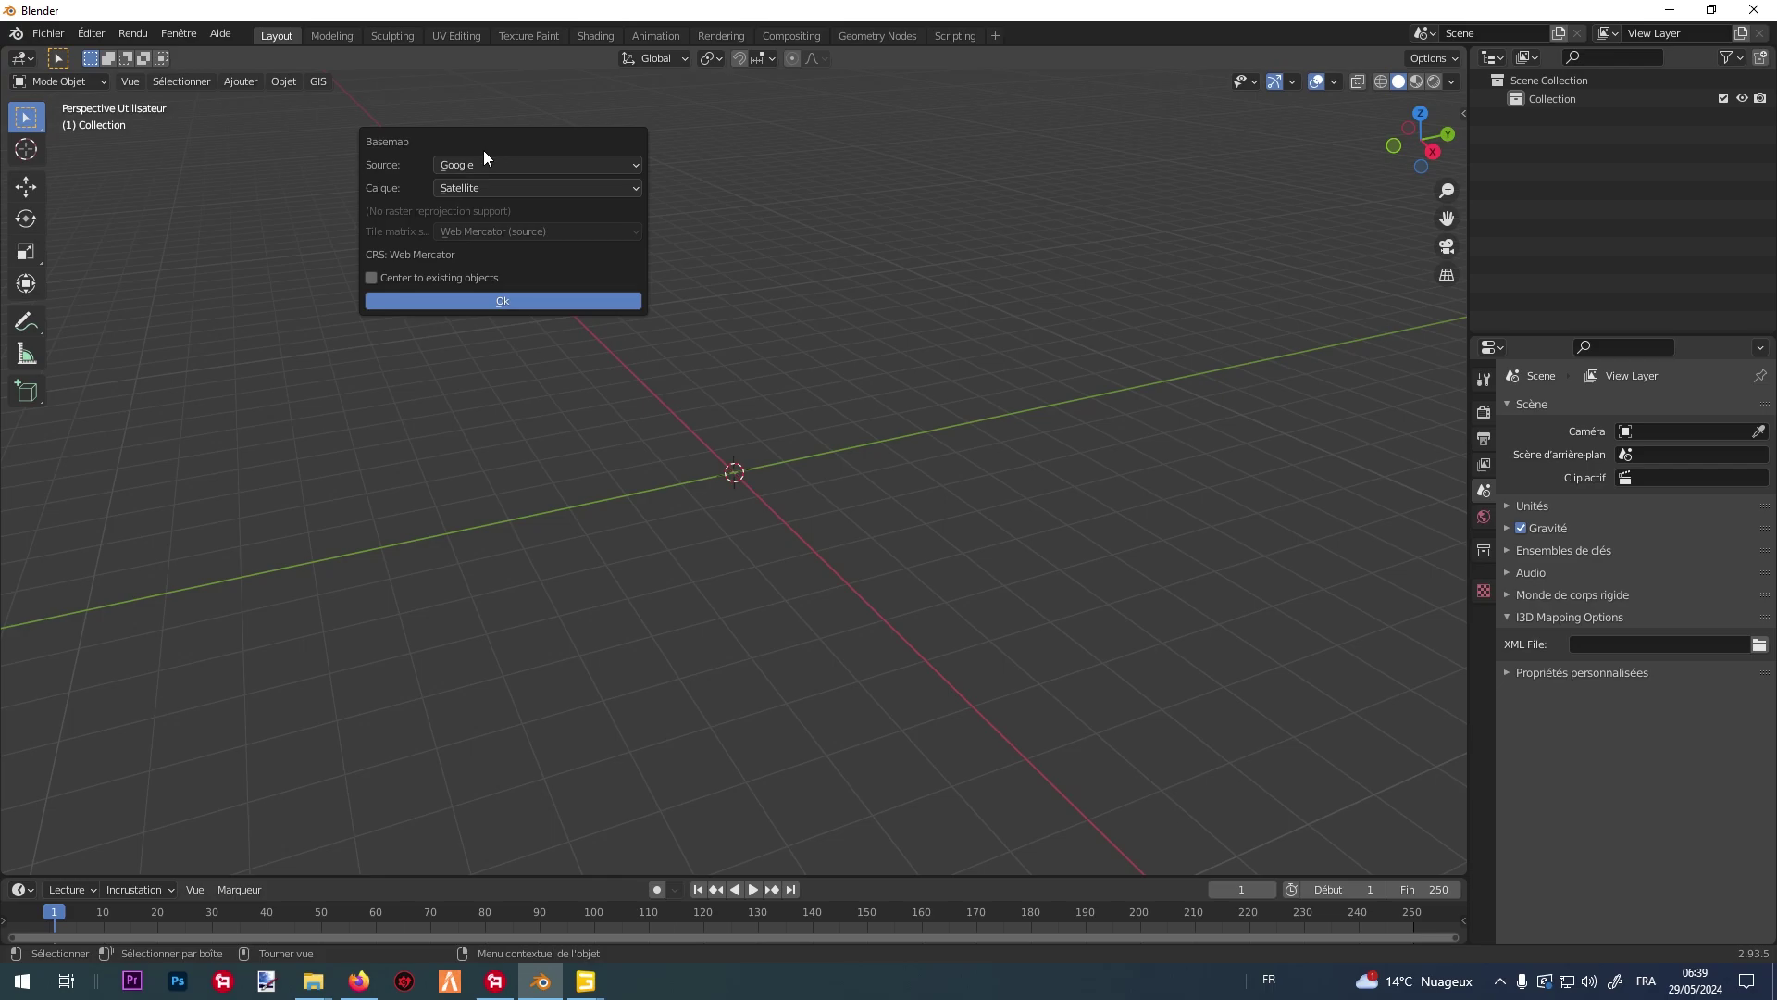
click(485, 165)
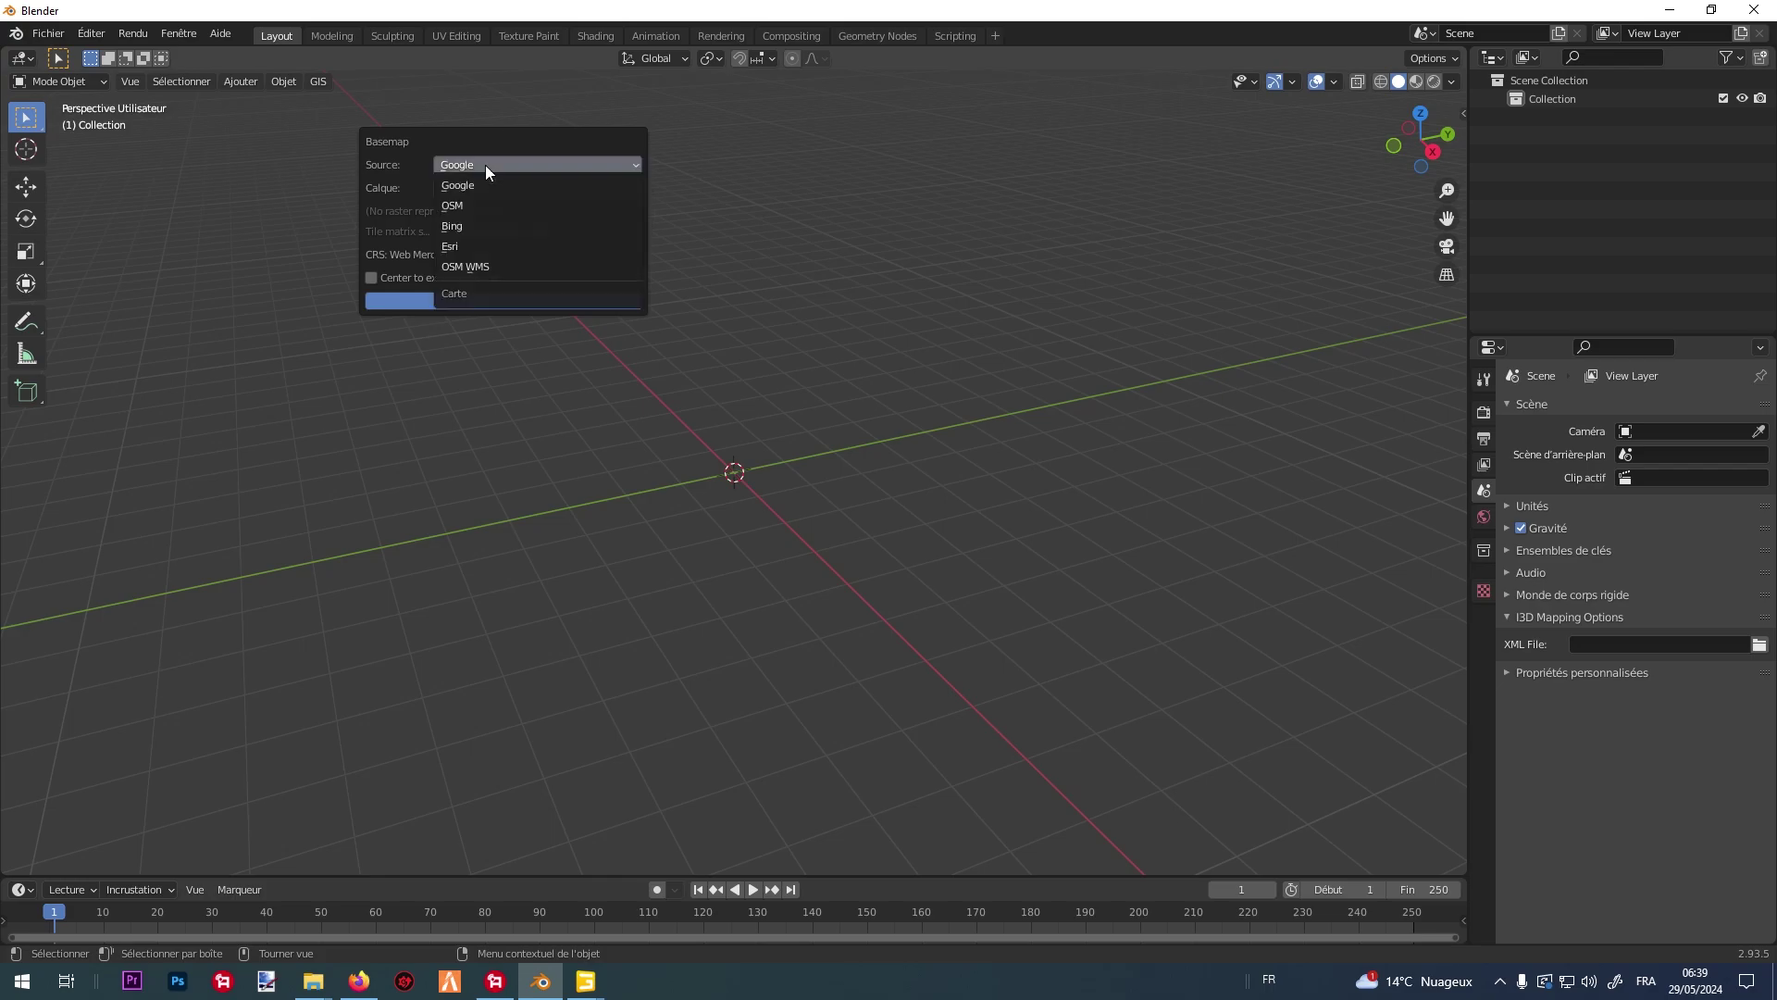
click(521, 163)
click(511, 162)
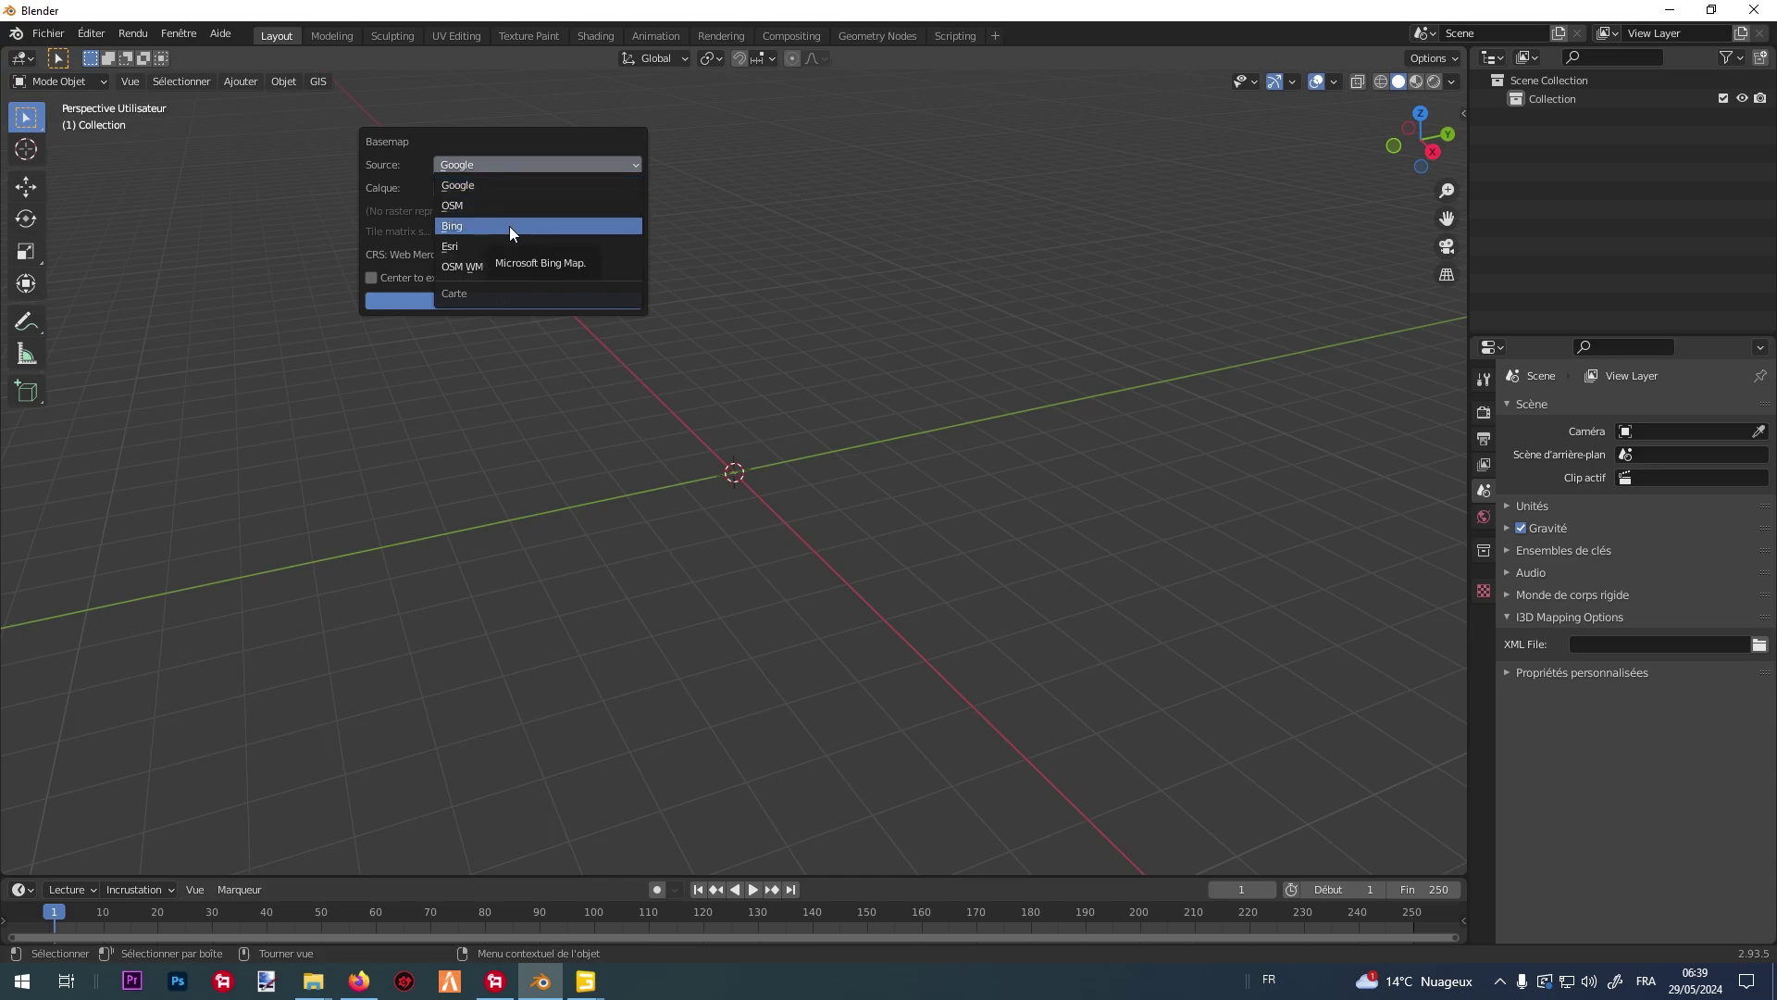
click(520, 193)
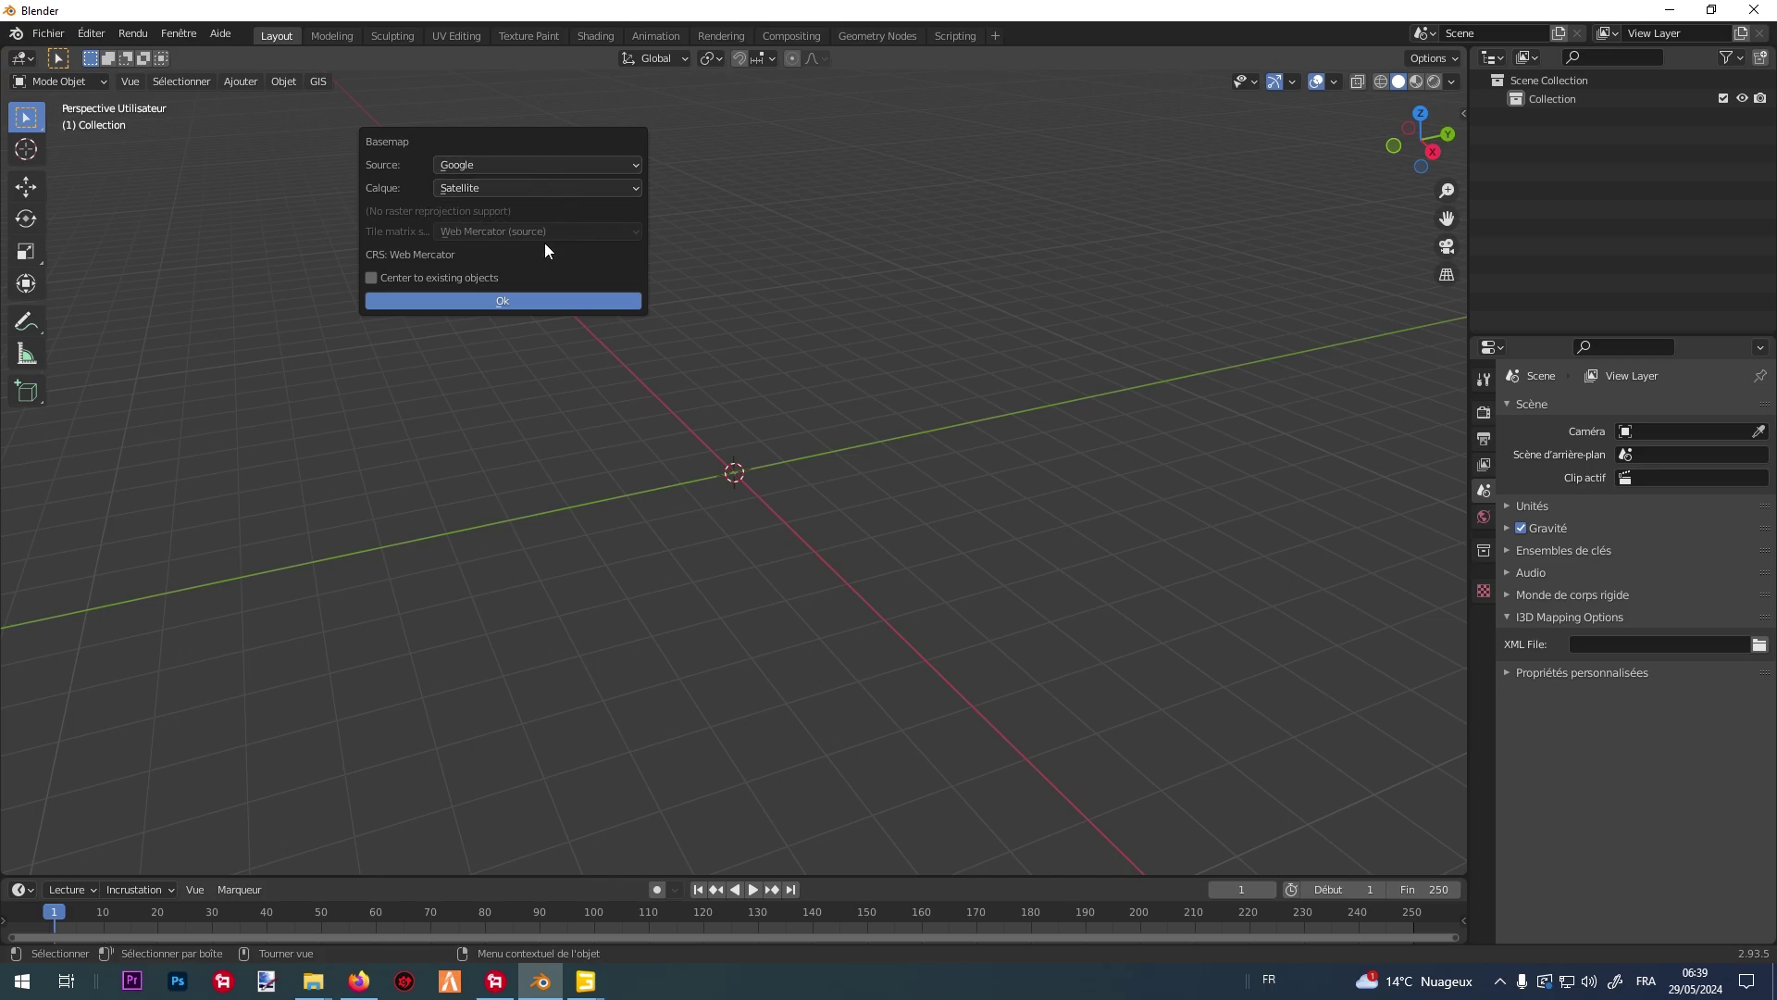
click(514, 187)
click(560, 299)
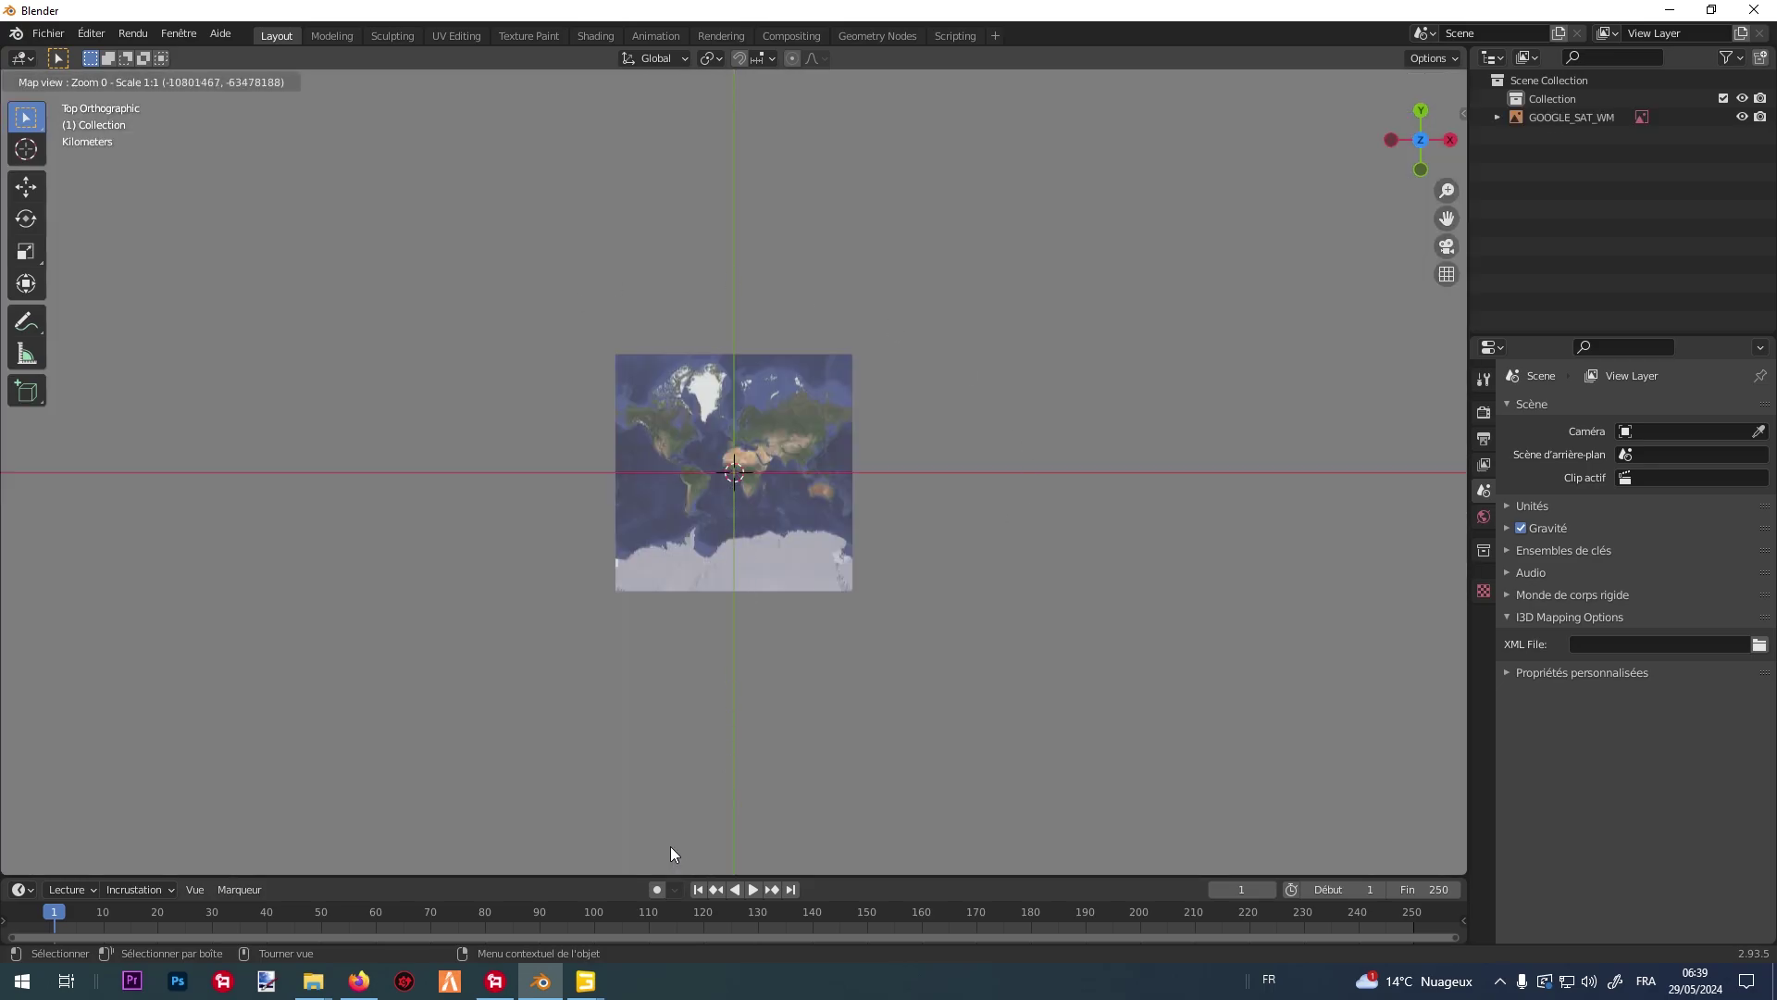
Switch to Google Maps in Firefox and examine where the measured square by Lake Geneva lies within Europe.
click(359, 980)
click(555, 20)
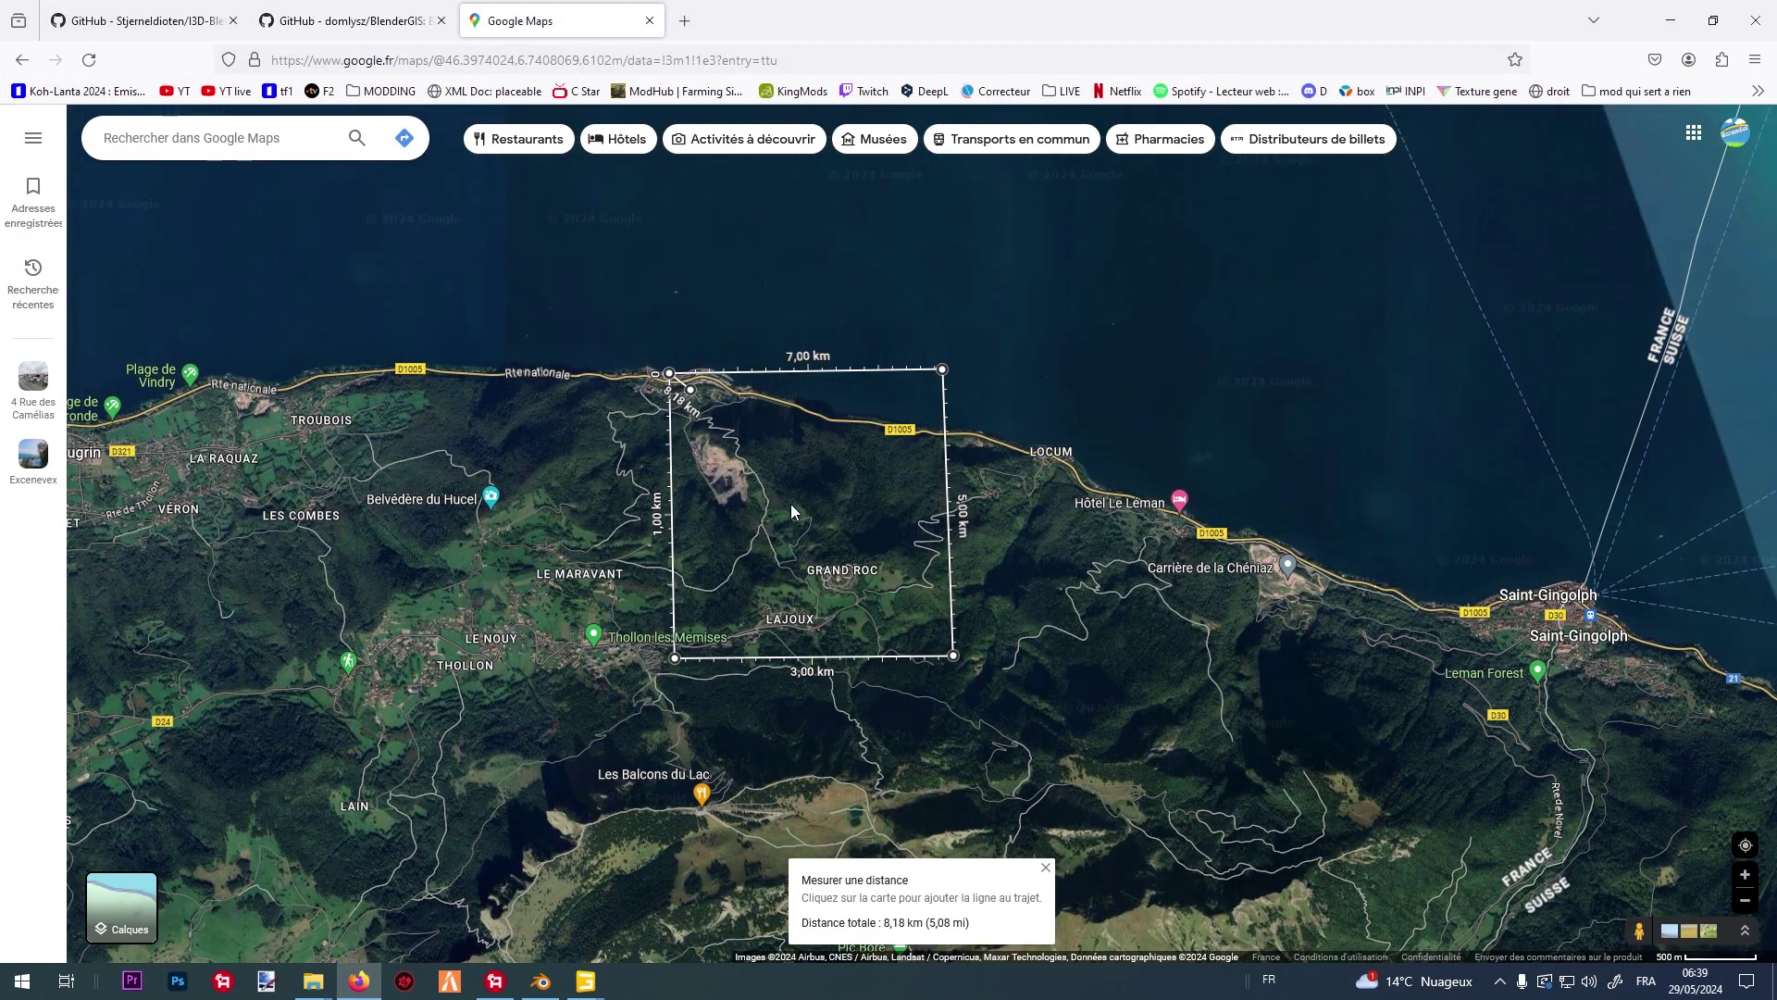
scroll(829, 528, down, 10)
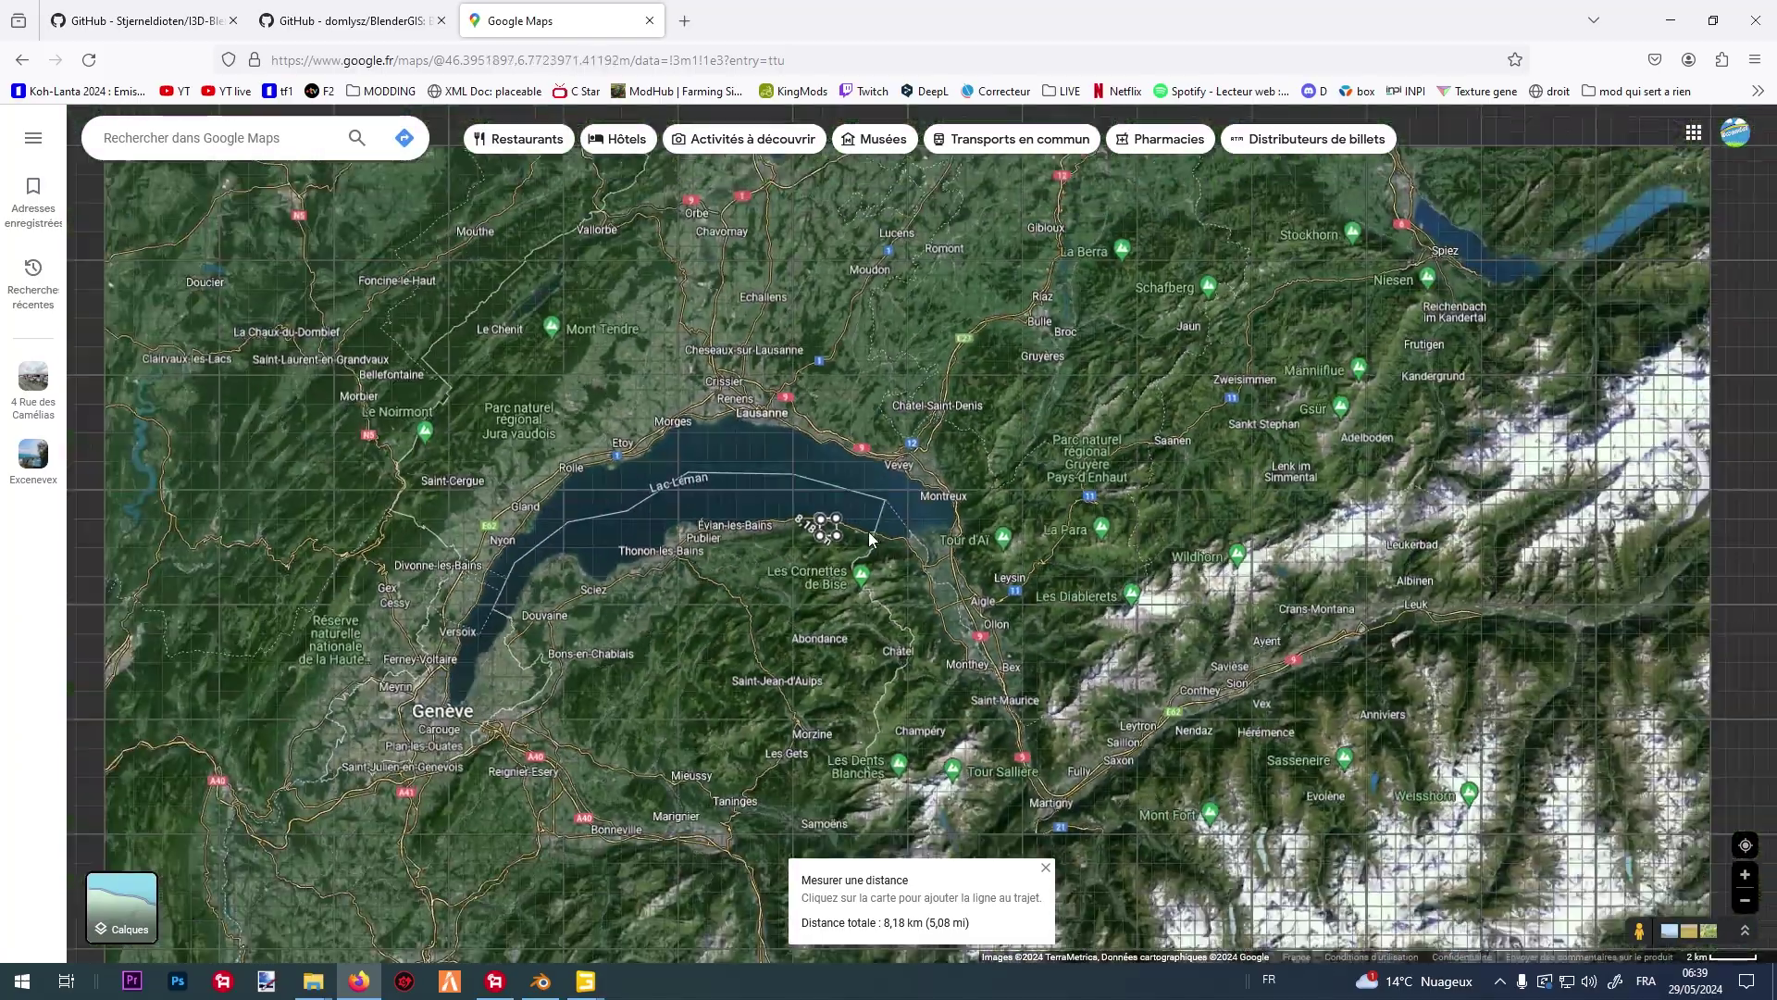
scroll(871, 538, down, 6)
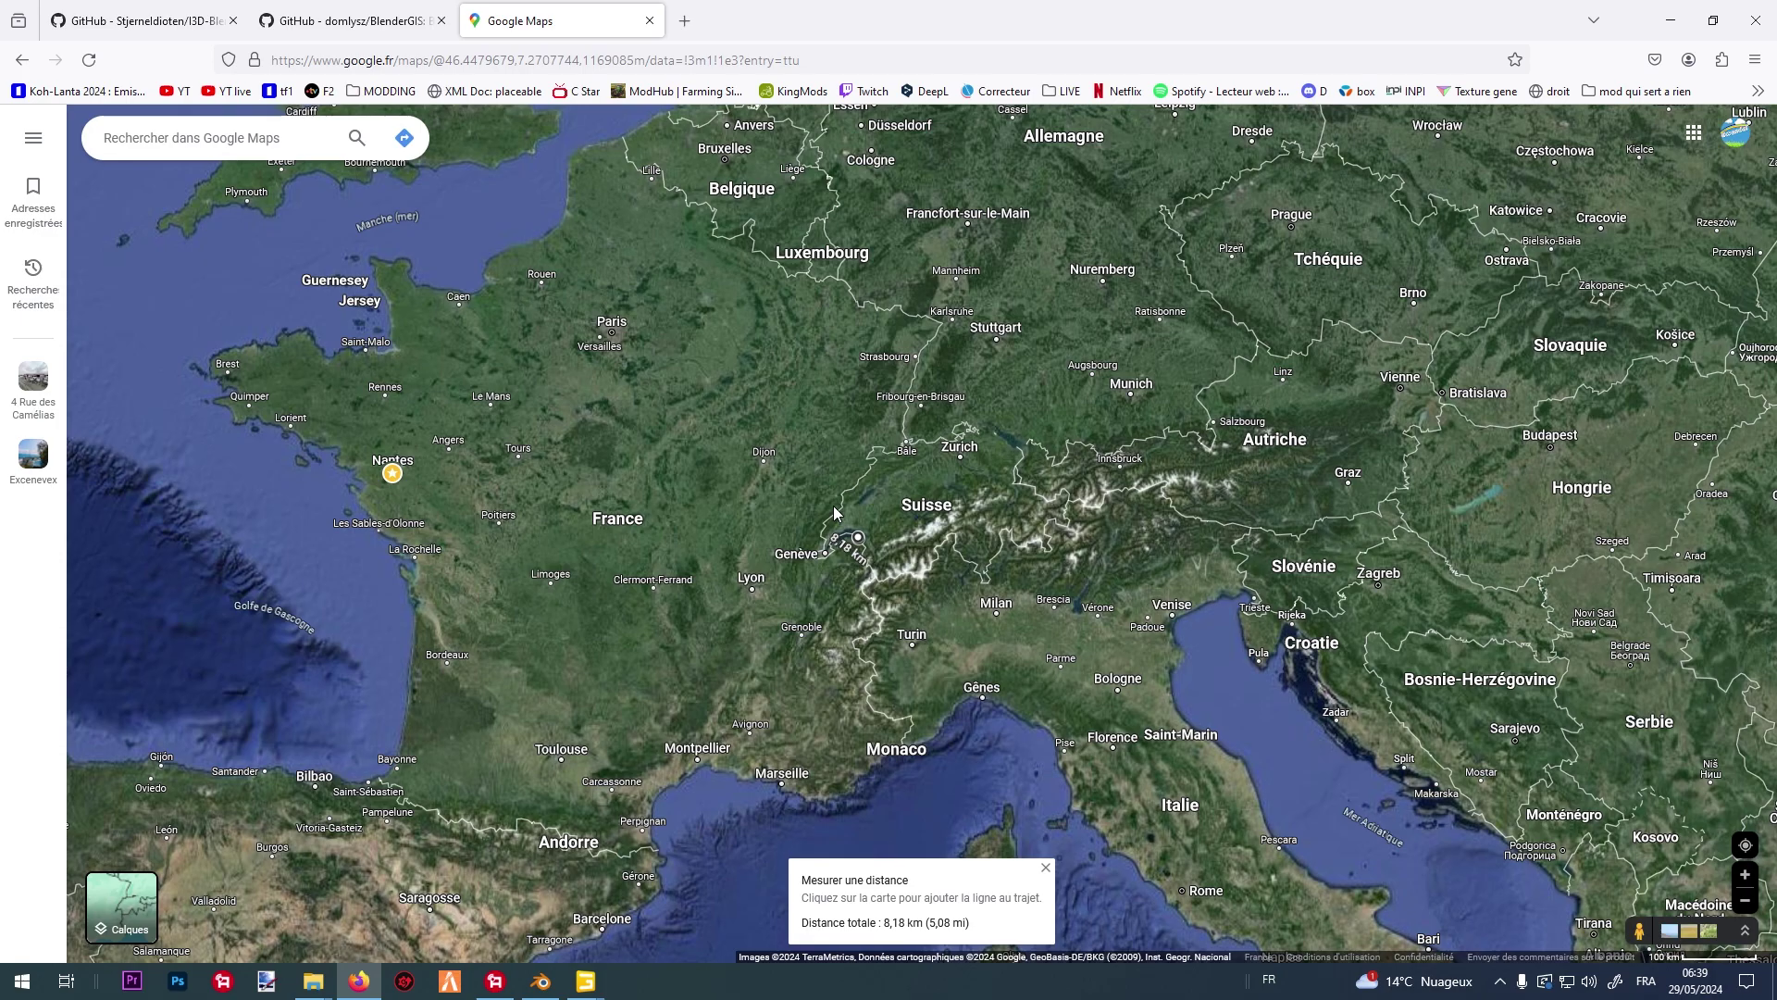
scroll(854, 546, up, 3)
scroll(853, 546, up, 1)
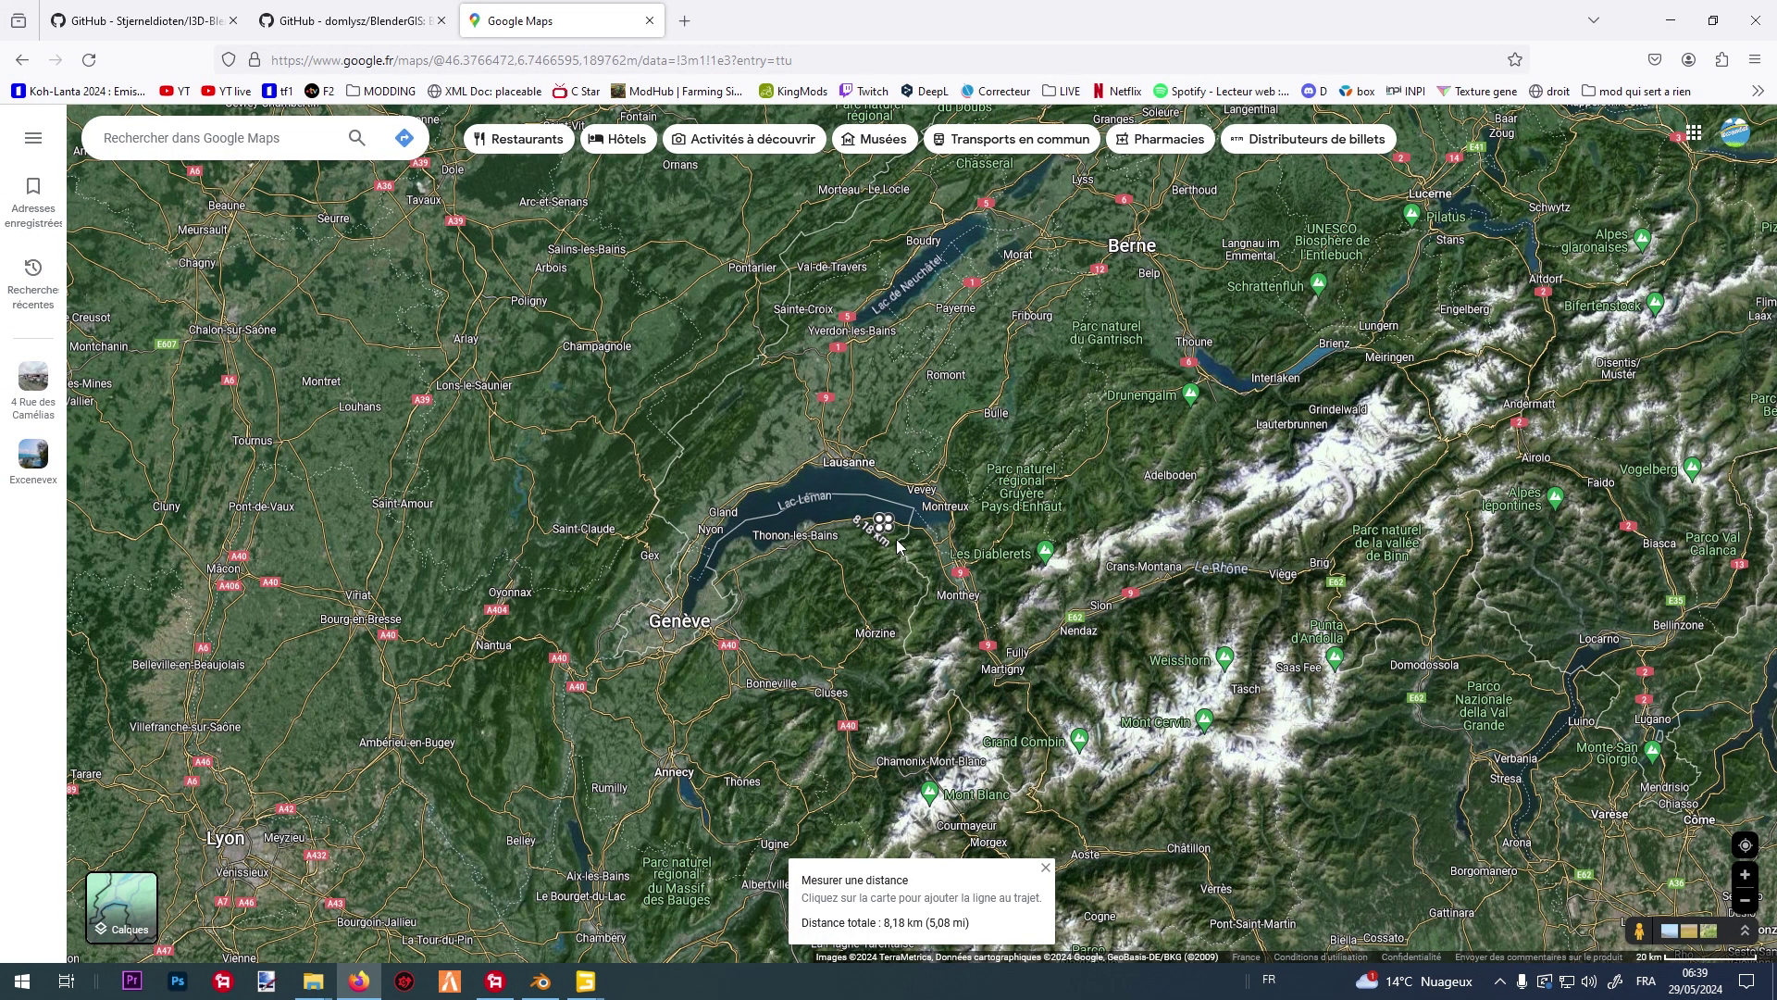
scroll(959, 543, down, 4)
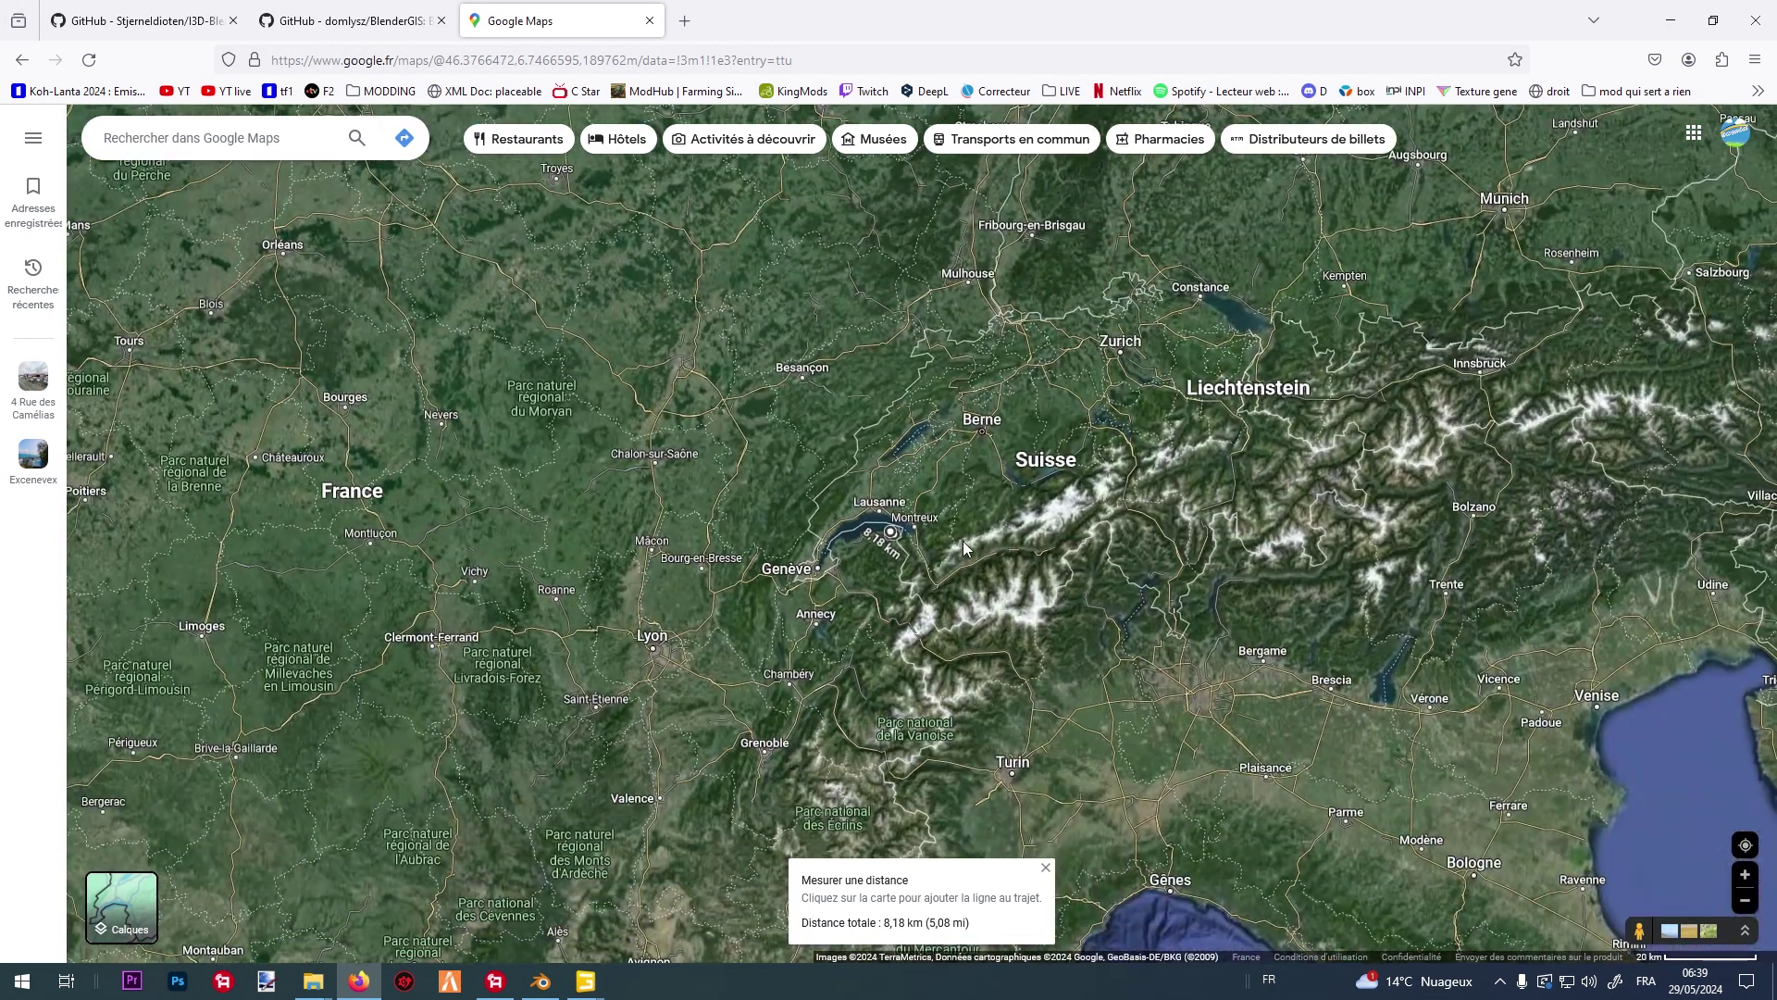
Examine the satellite terrain around Paris and the plains to its south-west on Google Maps.
scroll(730, 355, up, 2)
scroll(777, 294, up, 3)
scroll(446, 572, up, 1)
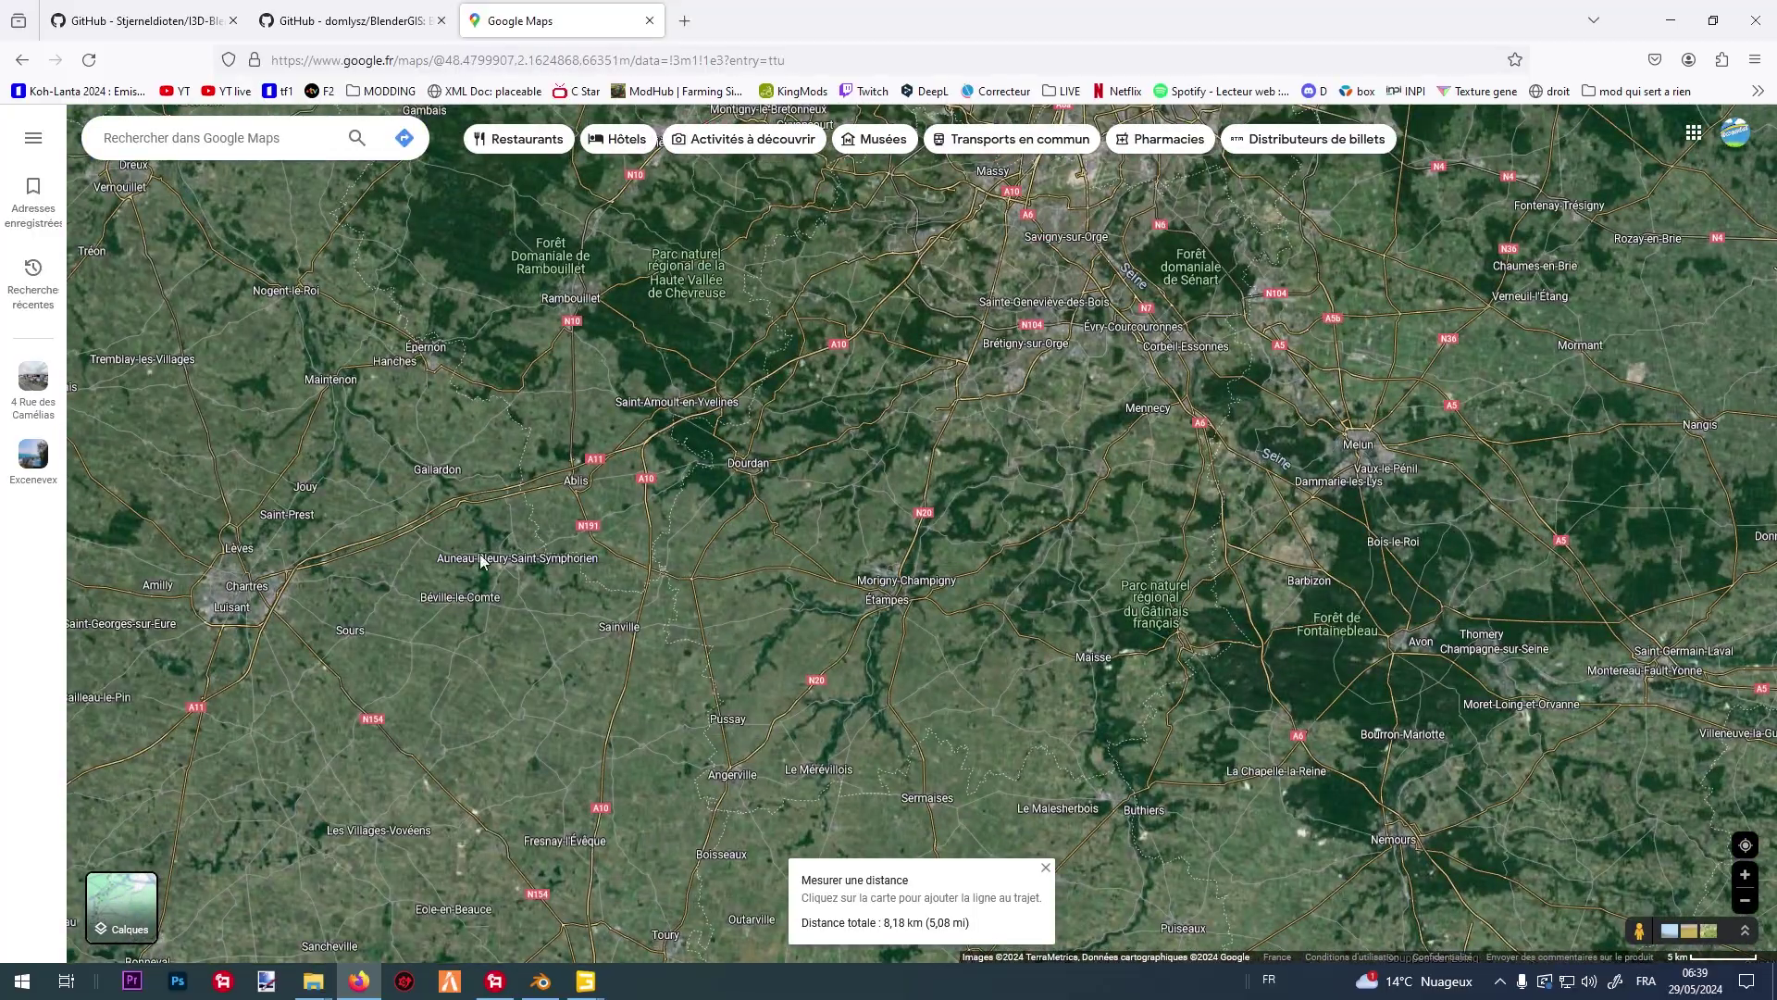
scroll(722, 568, down, 3)
scroll(583, 393, down, 4)
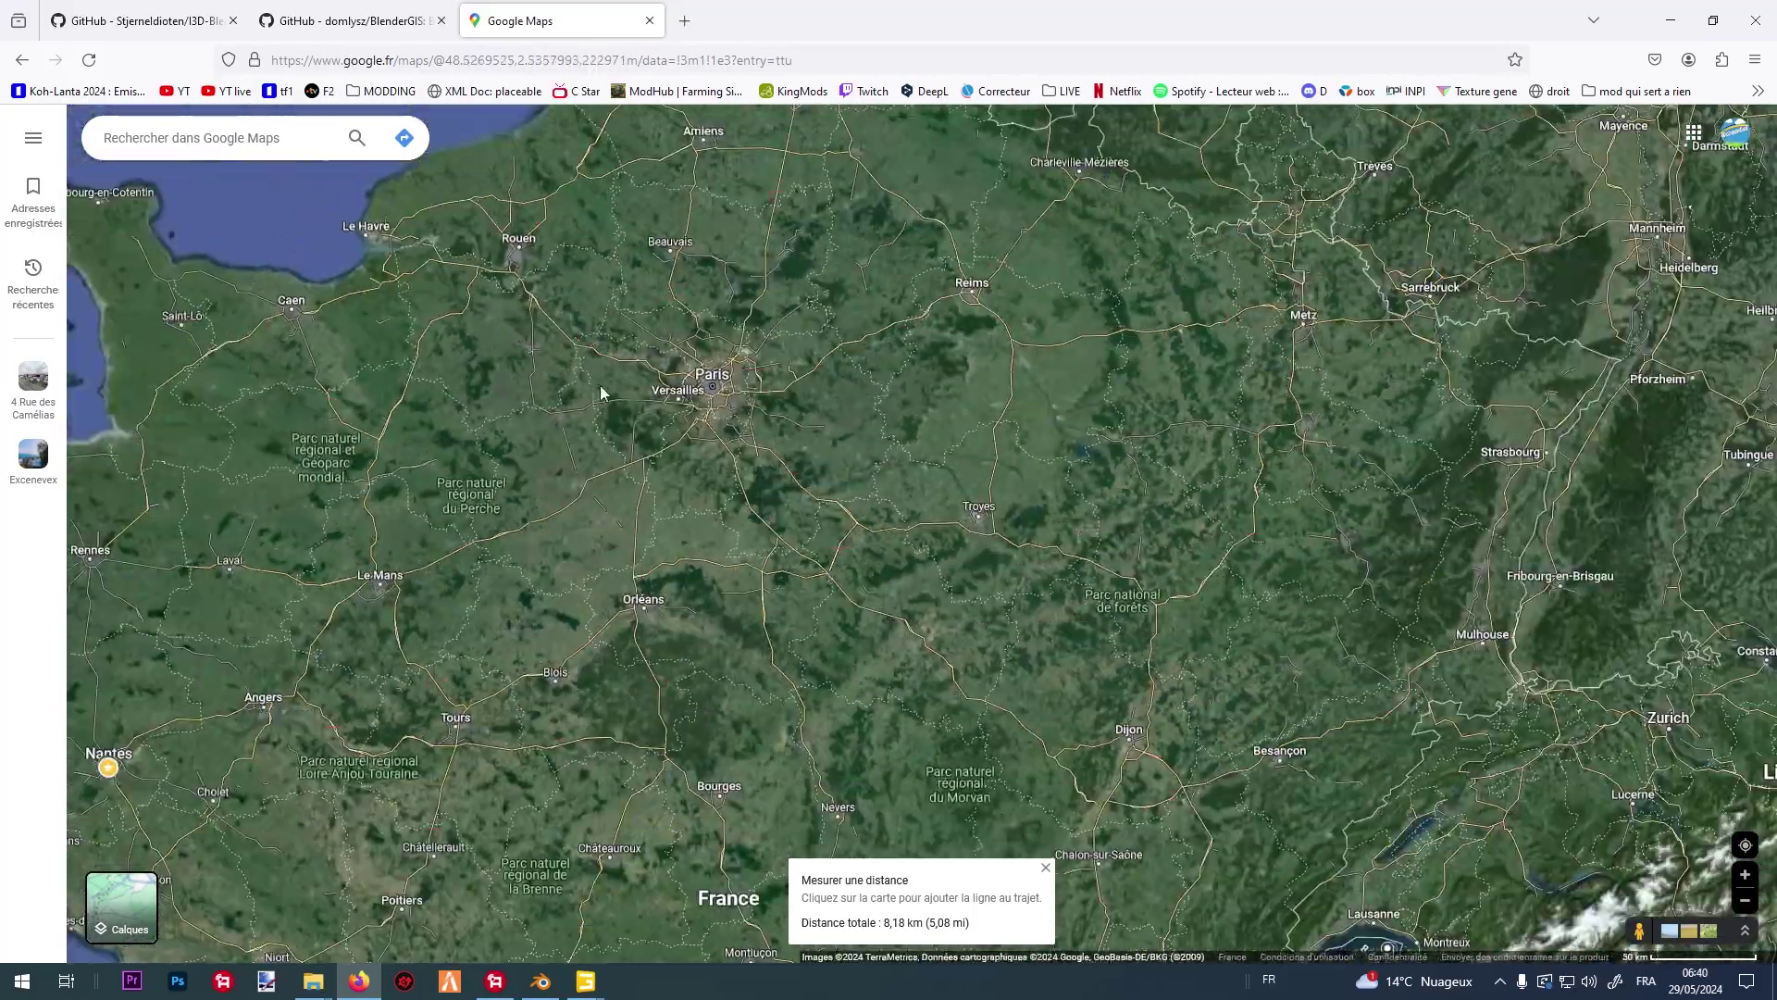
scroll(886, 622, up, 3)
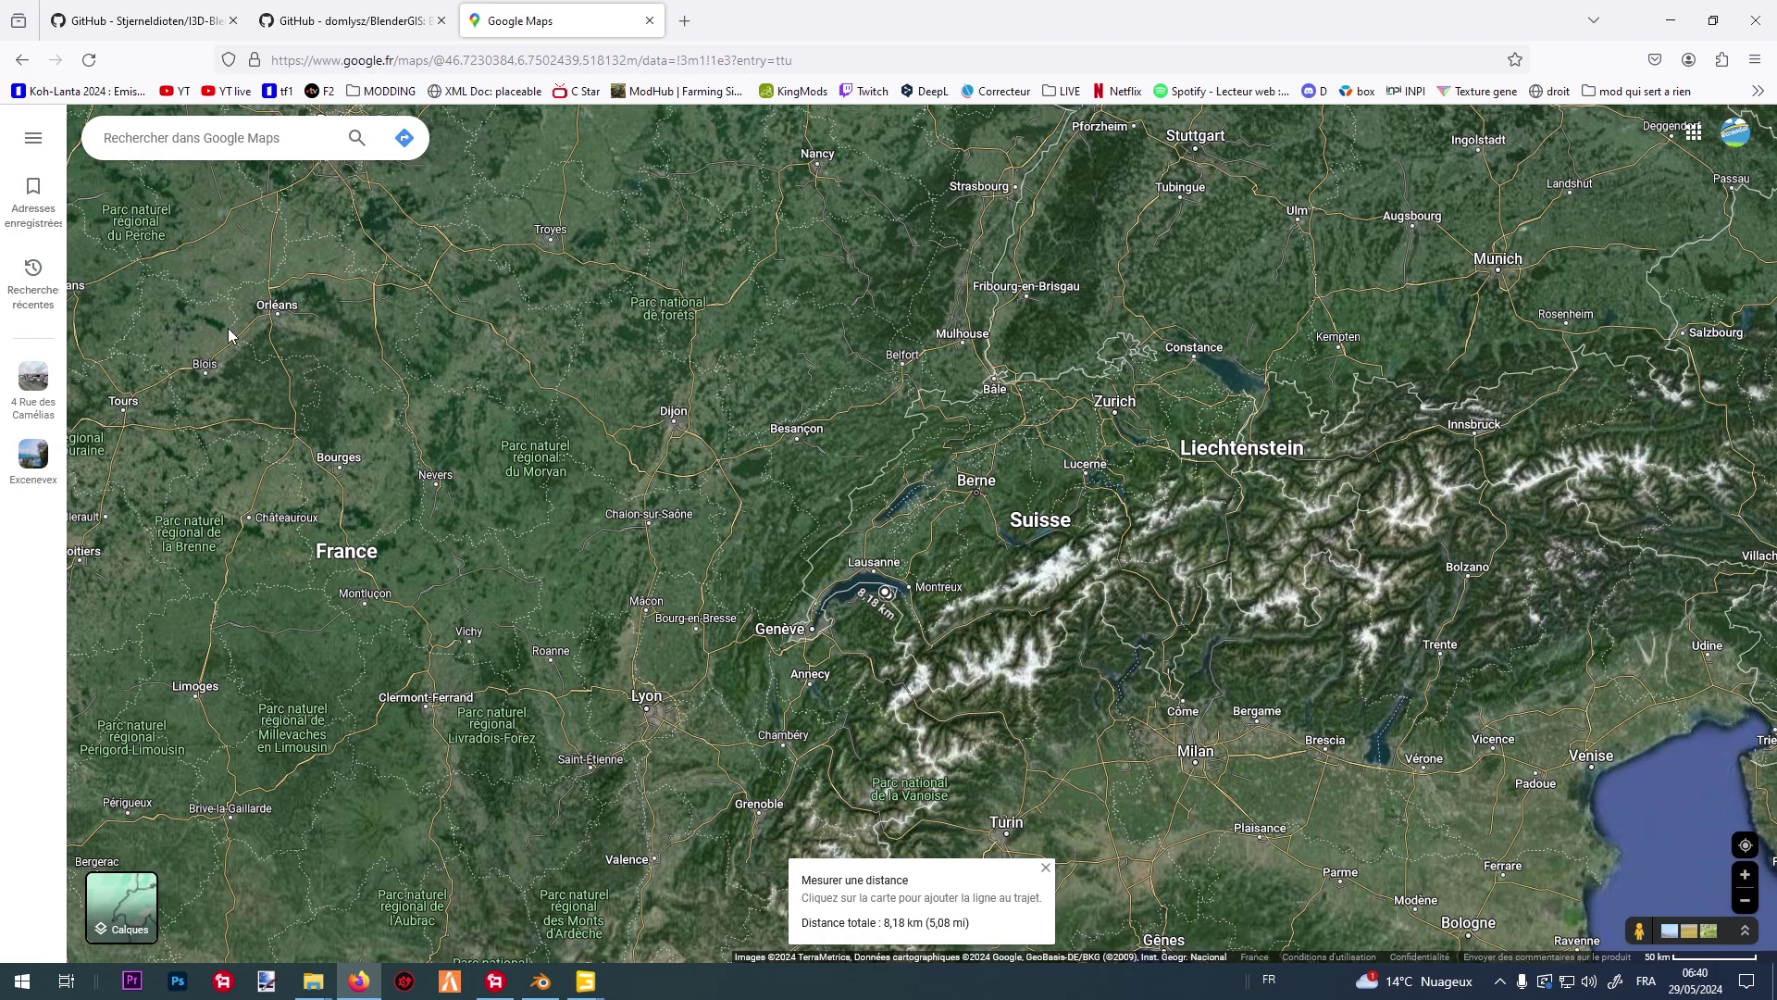
Examine the Alps around Lake Geneva and return to the measured square near Thollon-les-Mémises.
scroll(729, 576, down, 5)
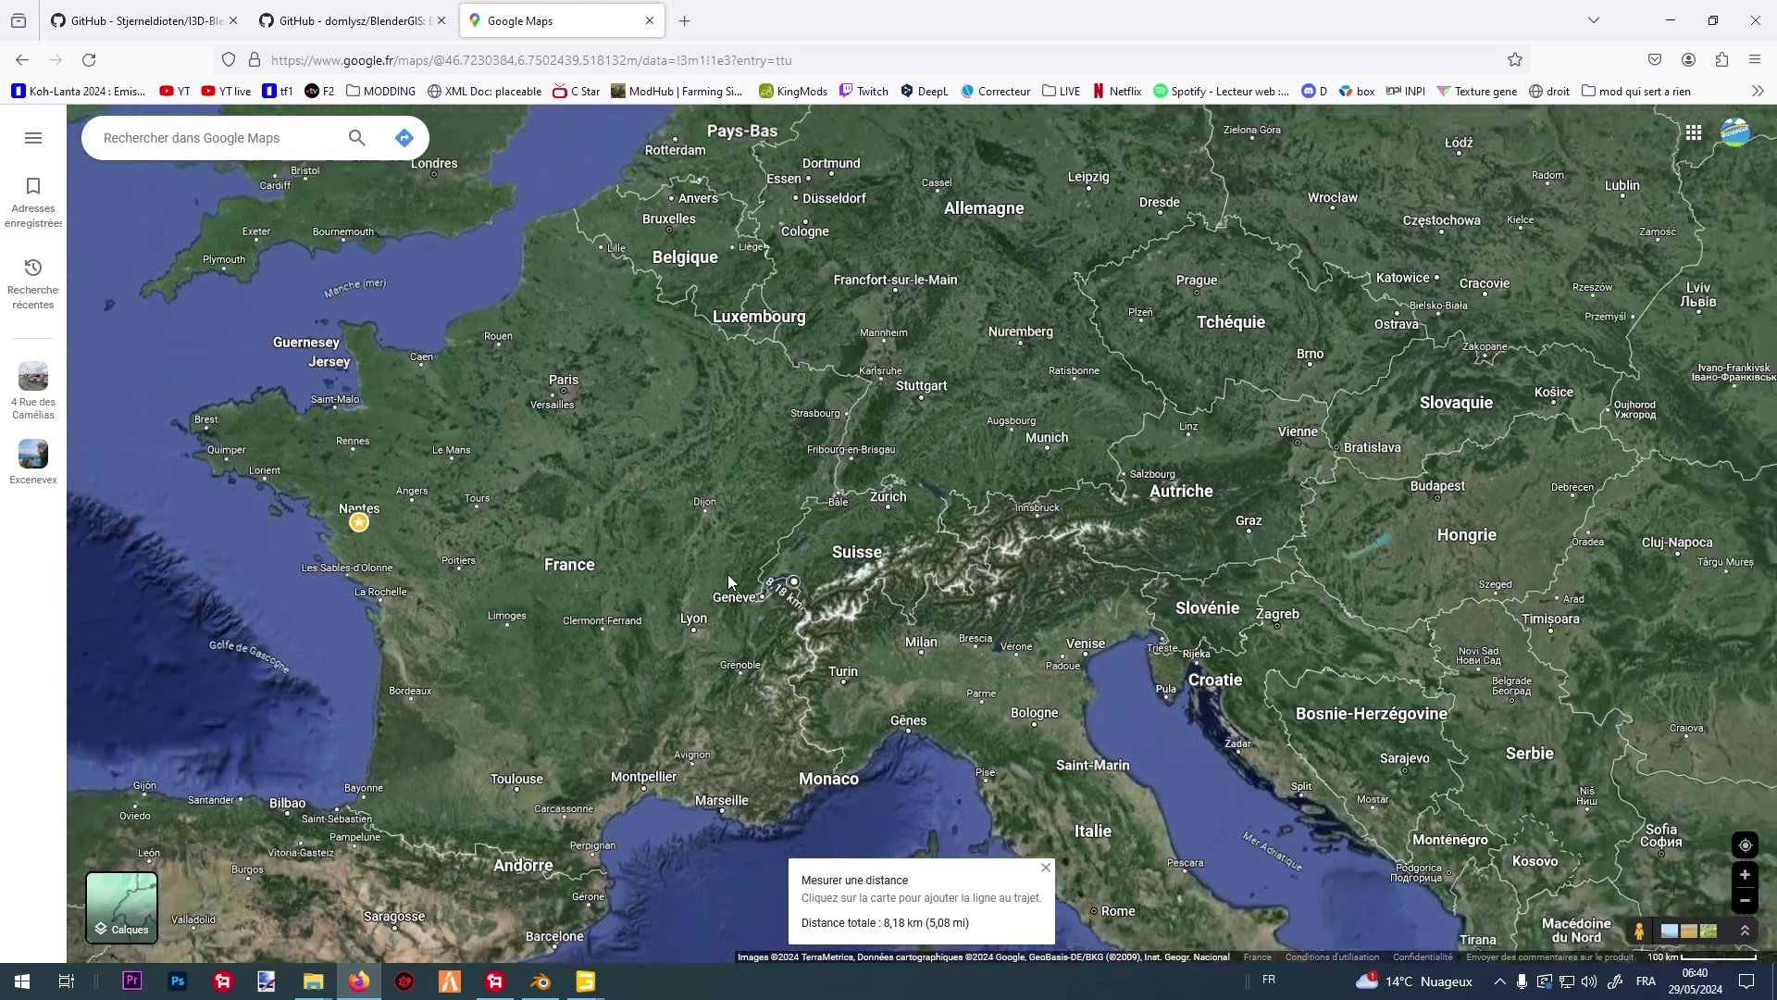
scroll(699, 646, up, 5)
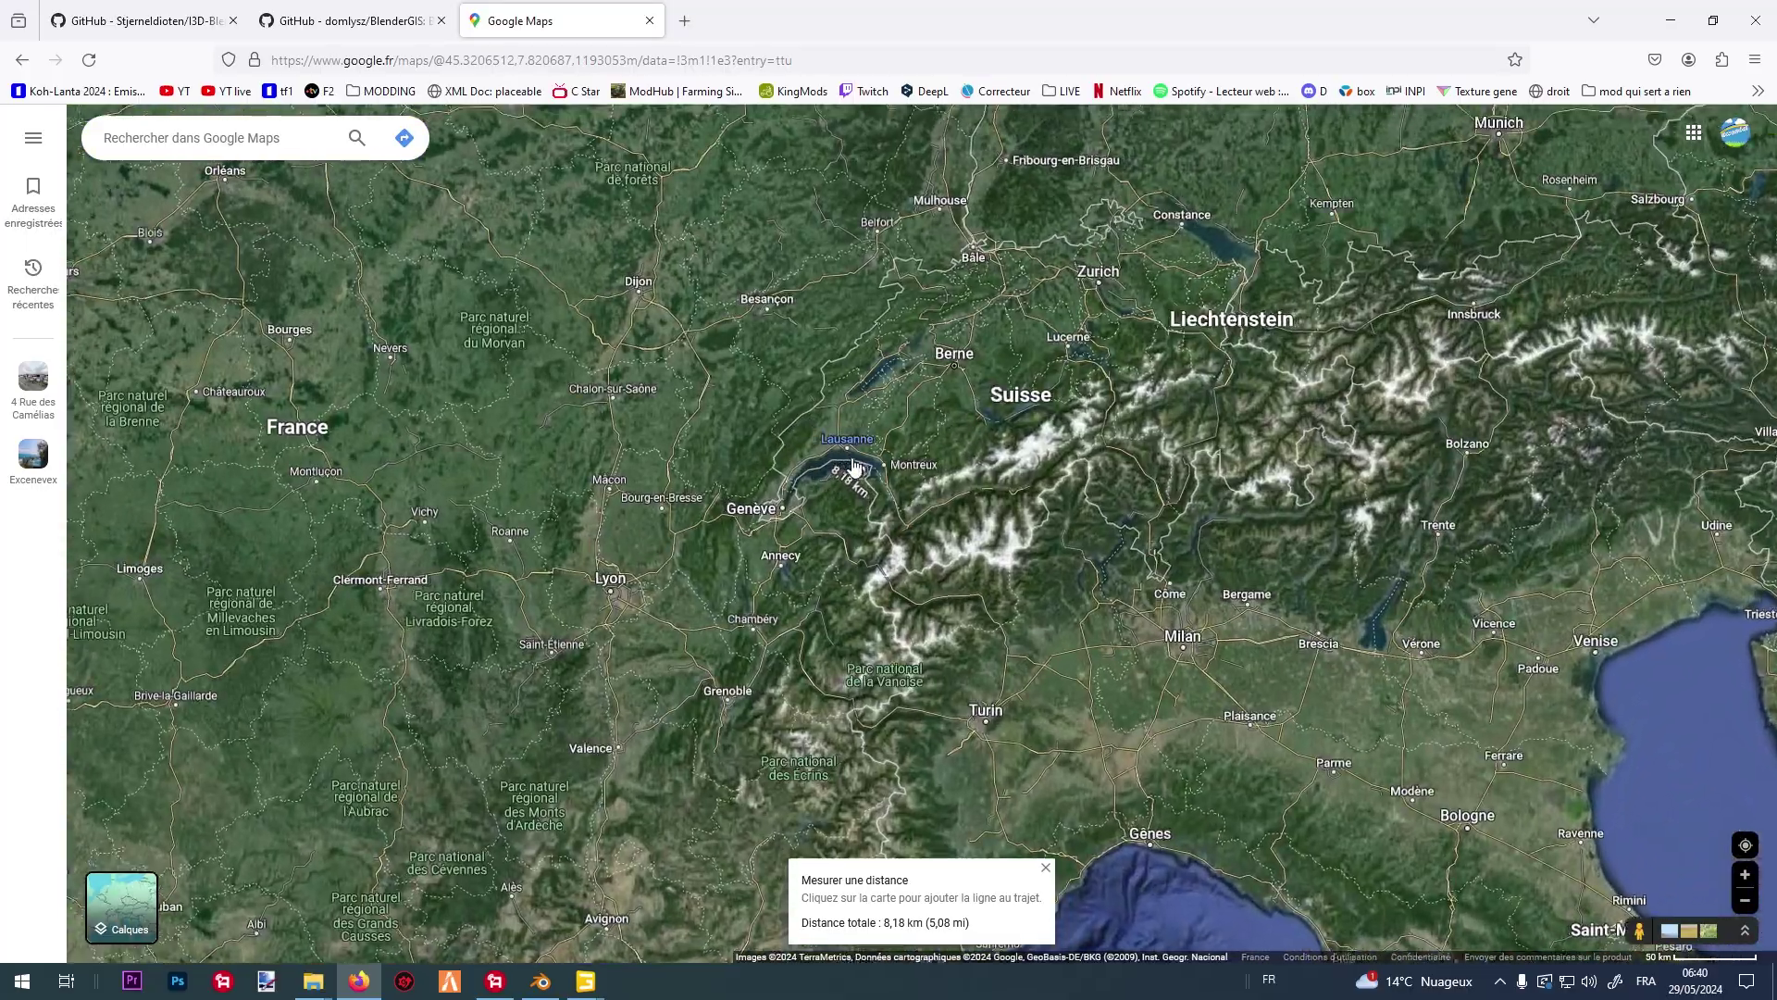
scroll(850, 463, up, 3)
scroll(718, 425, down, 5)
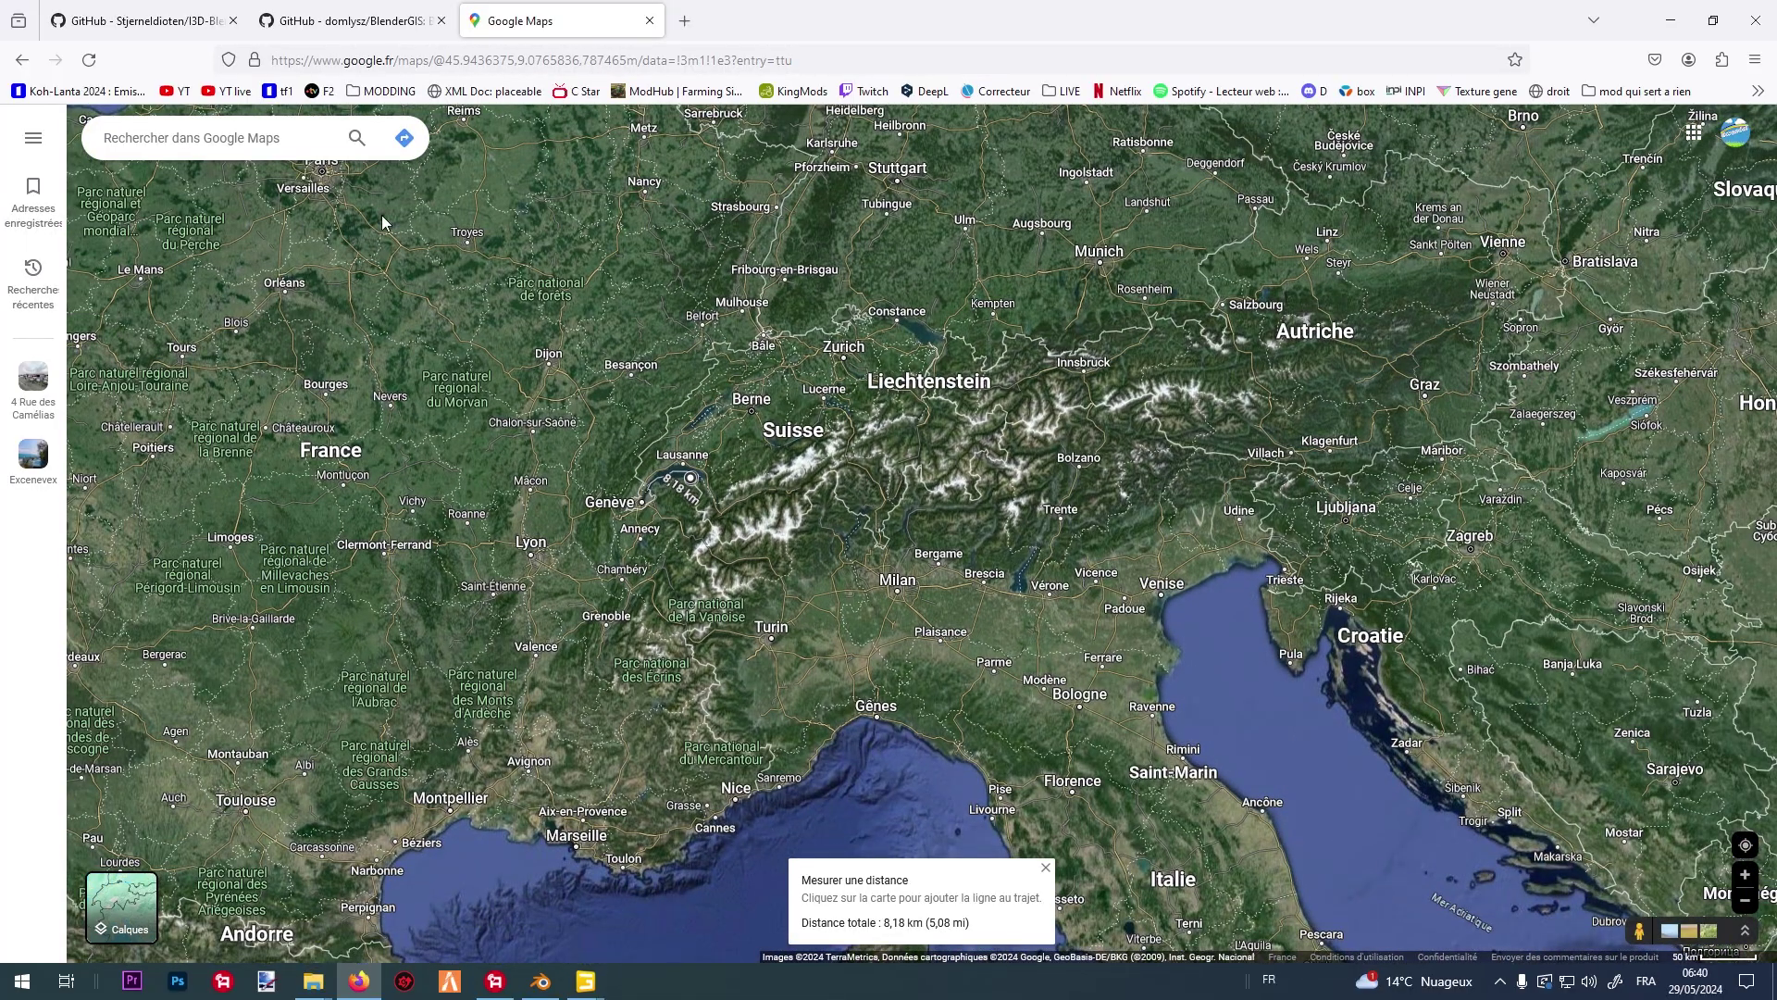
scroll(591, 436, up, 3)
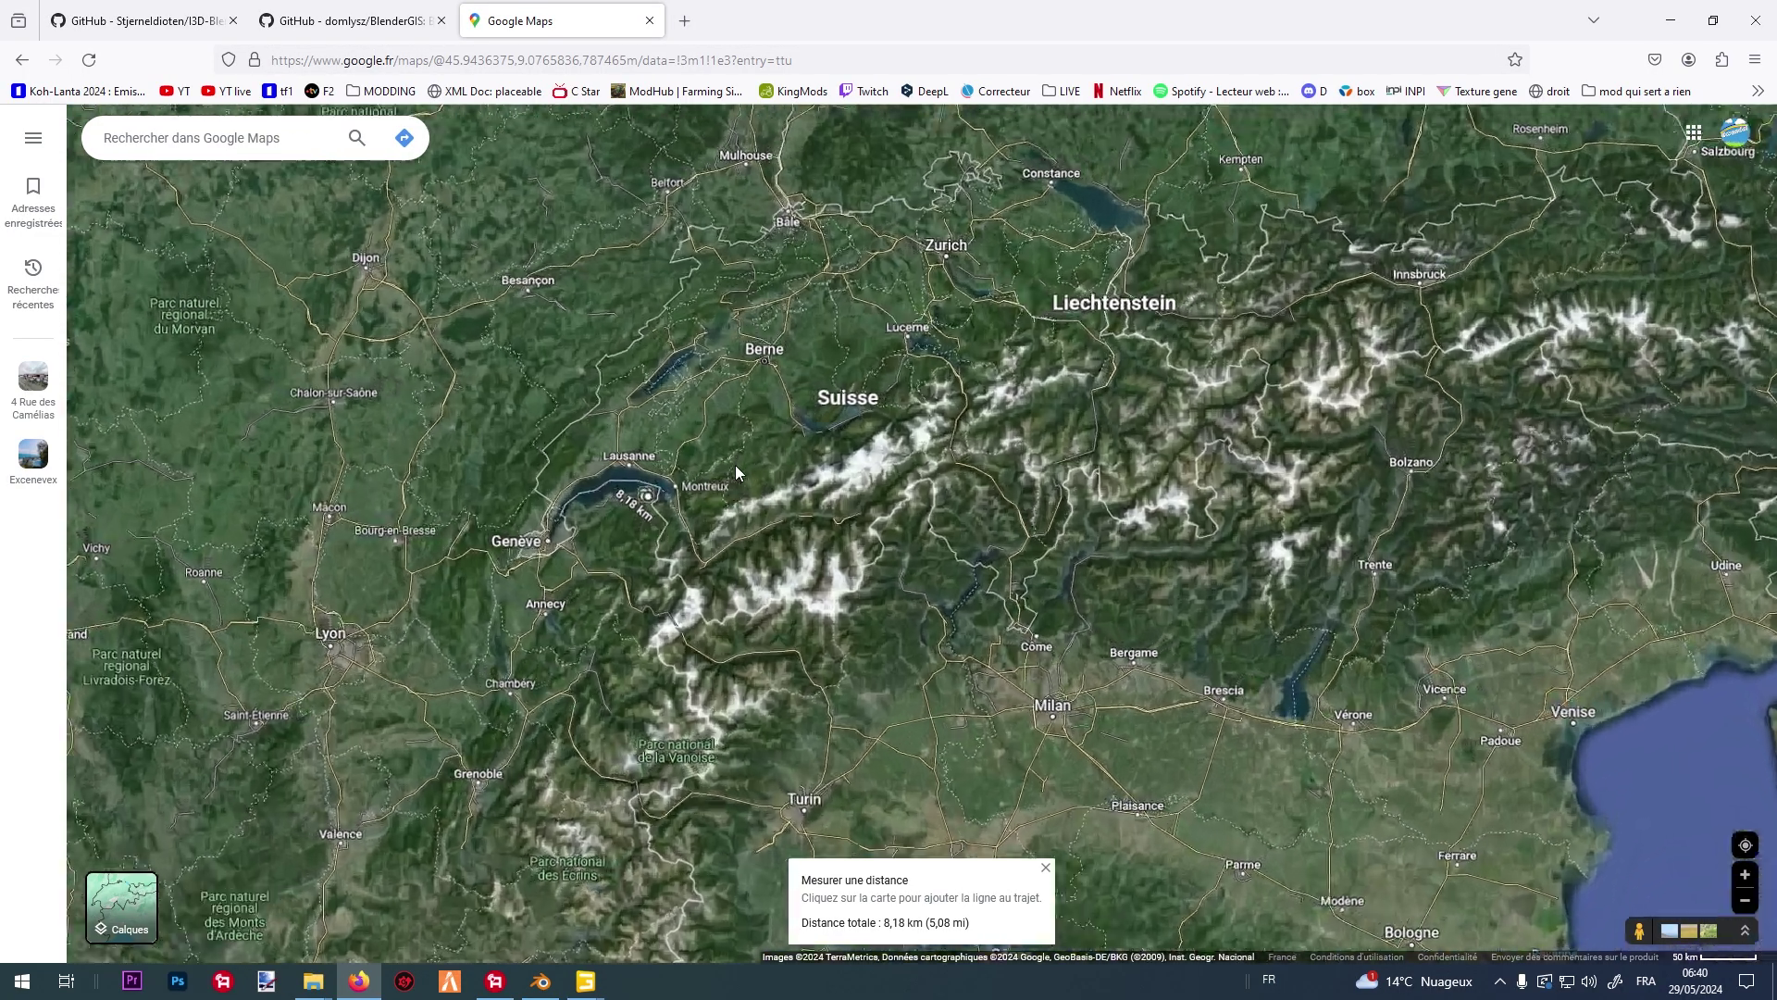
scroll(804, 696, up, 5)
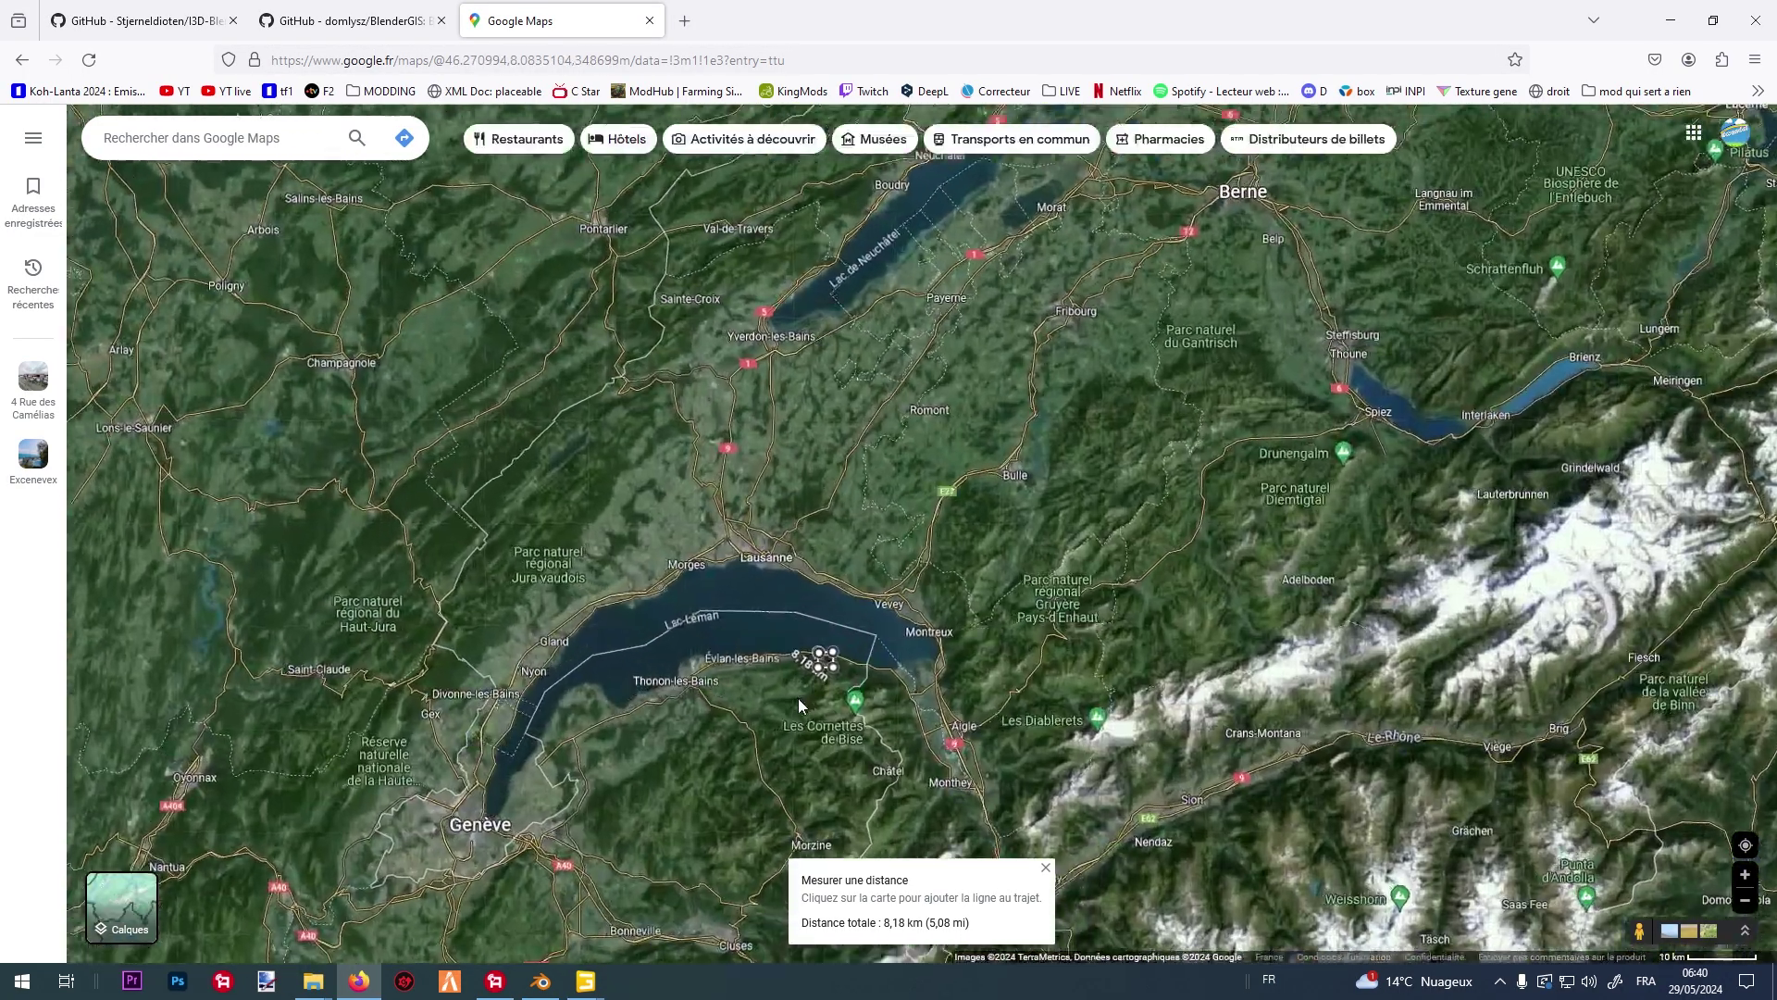
scroll(683, 258, up, 2)
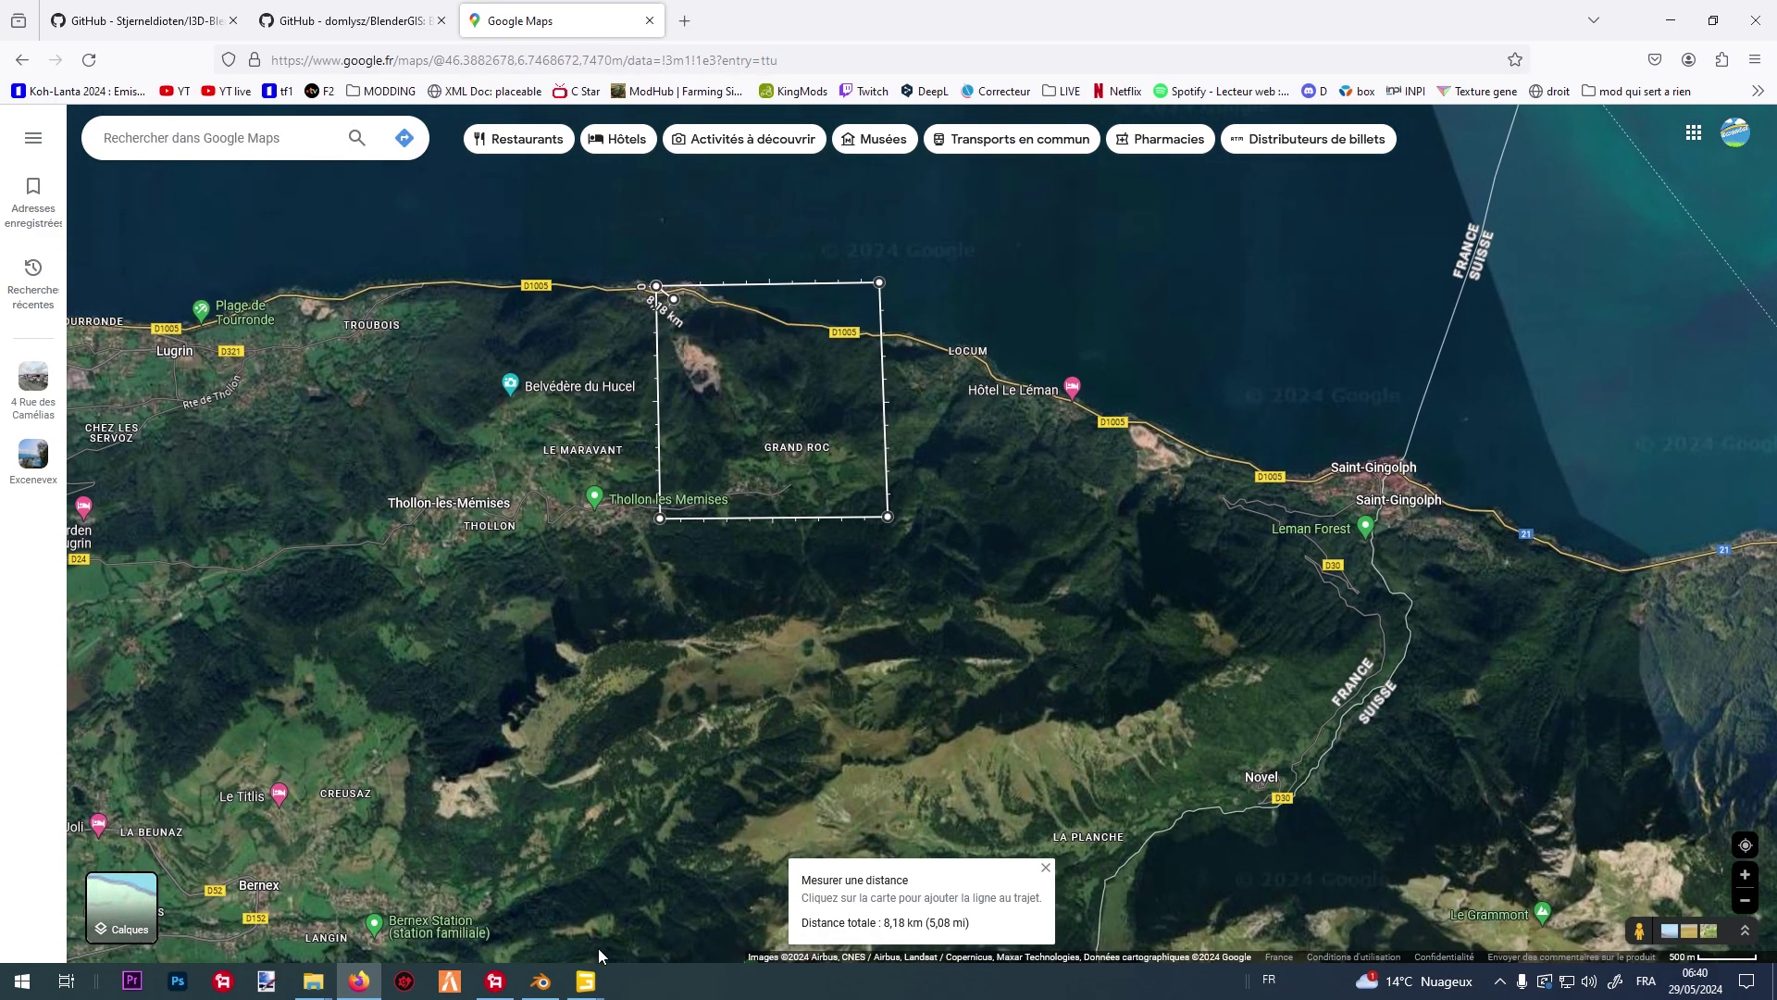
Compare the mapAlpine terrain and background in GIANTS Editor with the measured square on Google Maps.
mouse_move(585, 977)
click(664, 933)
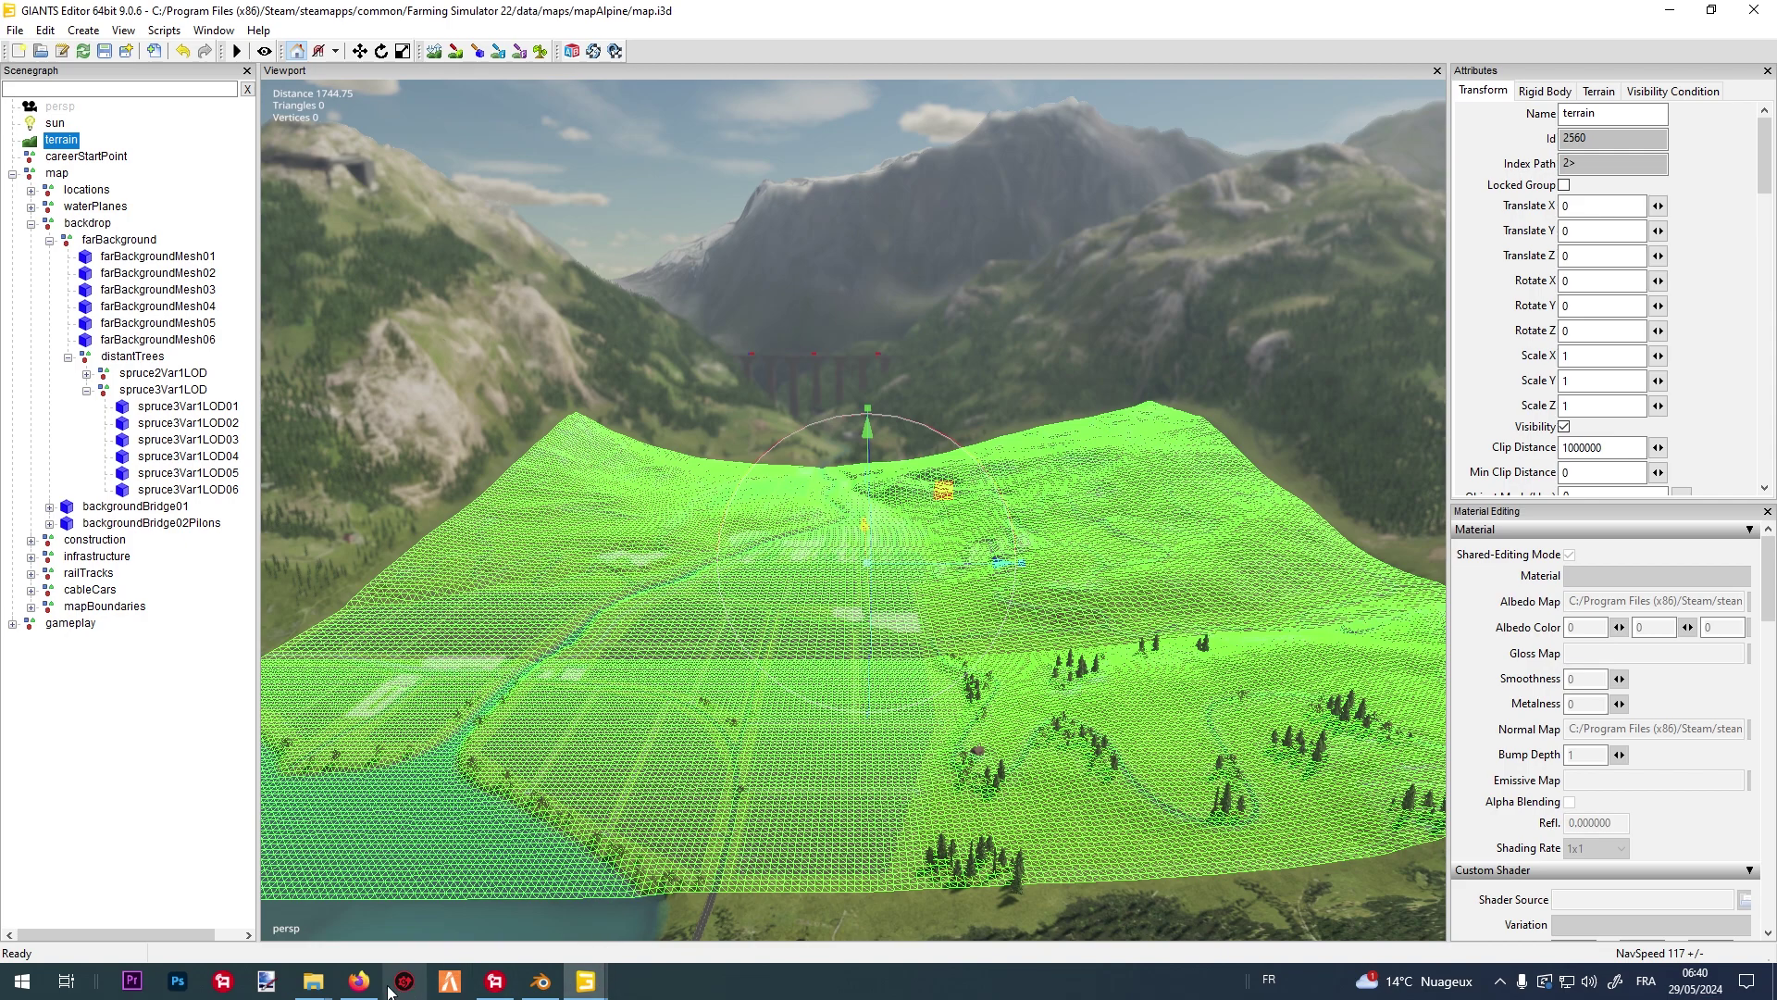
click(360, 982)
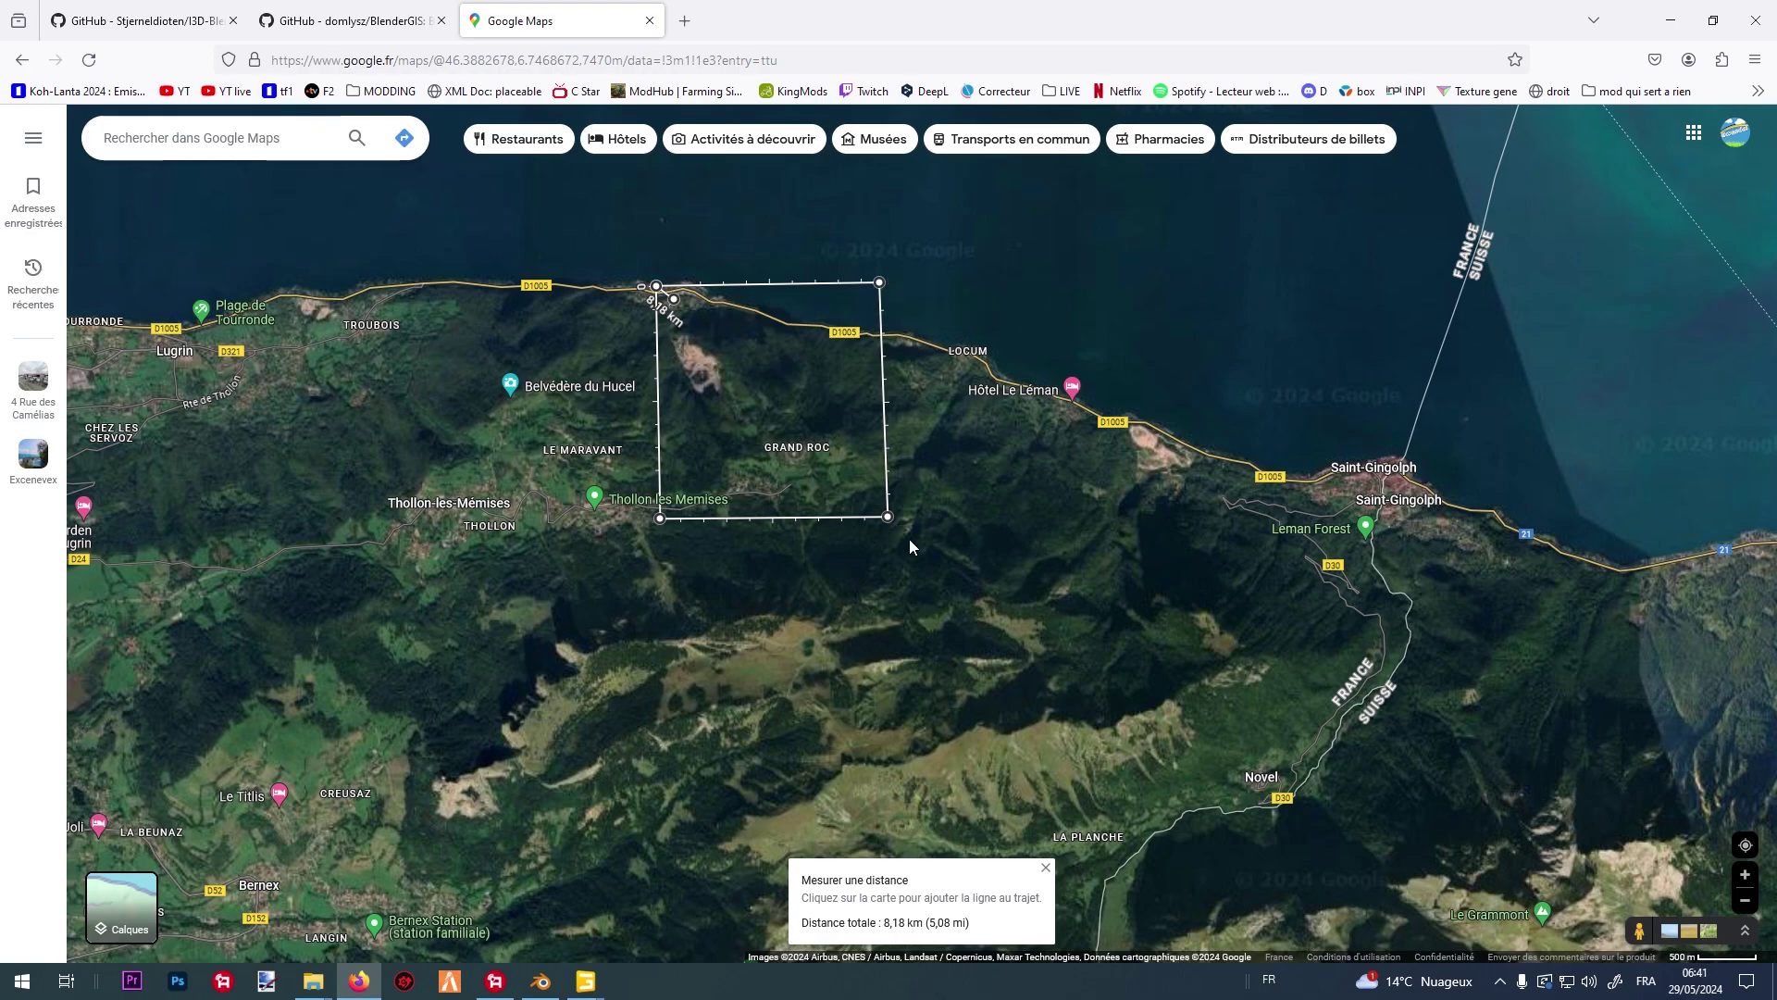
click(586, 981)
click(681, 905)
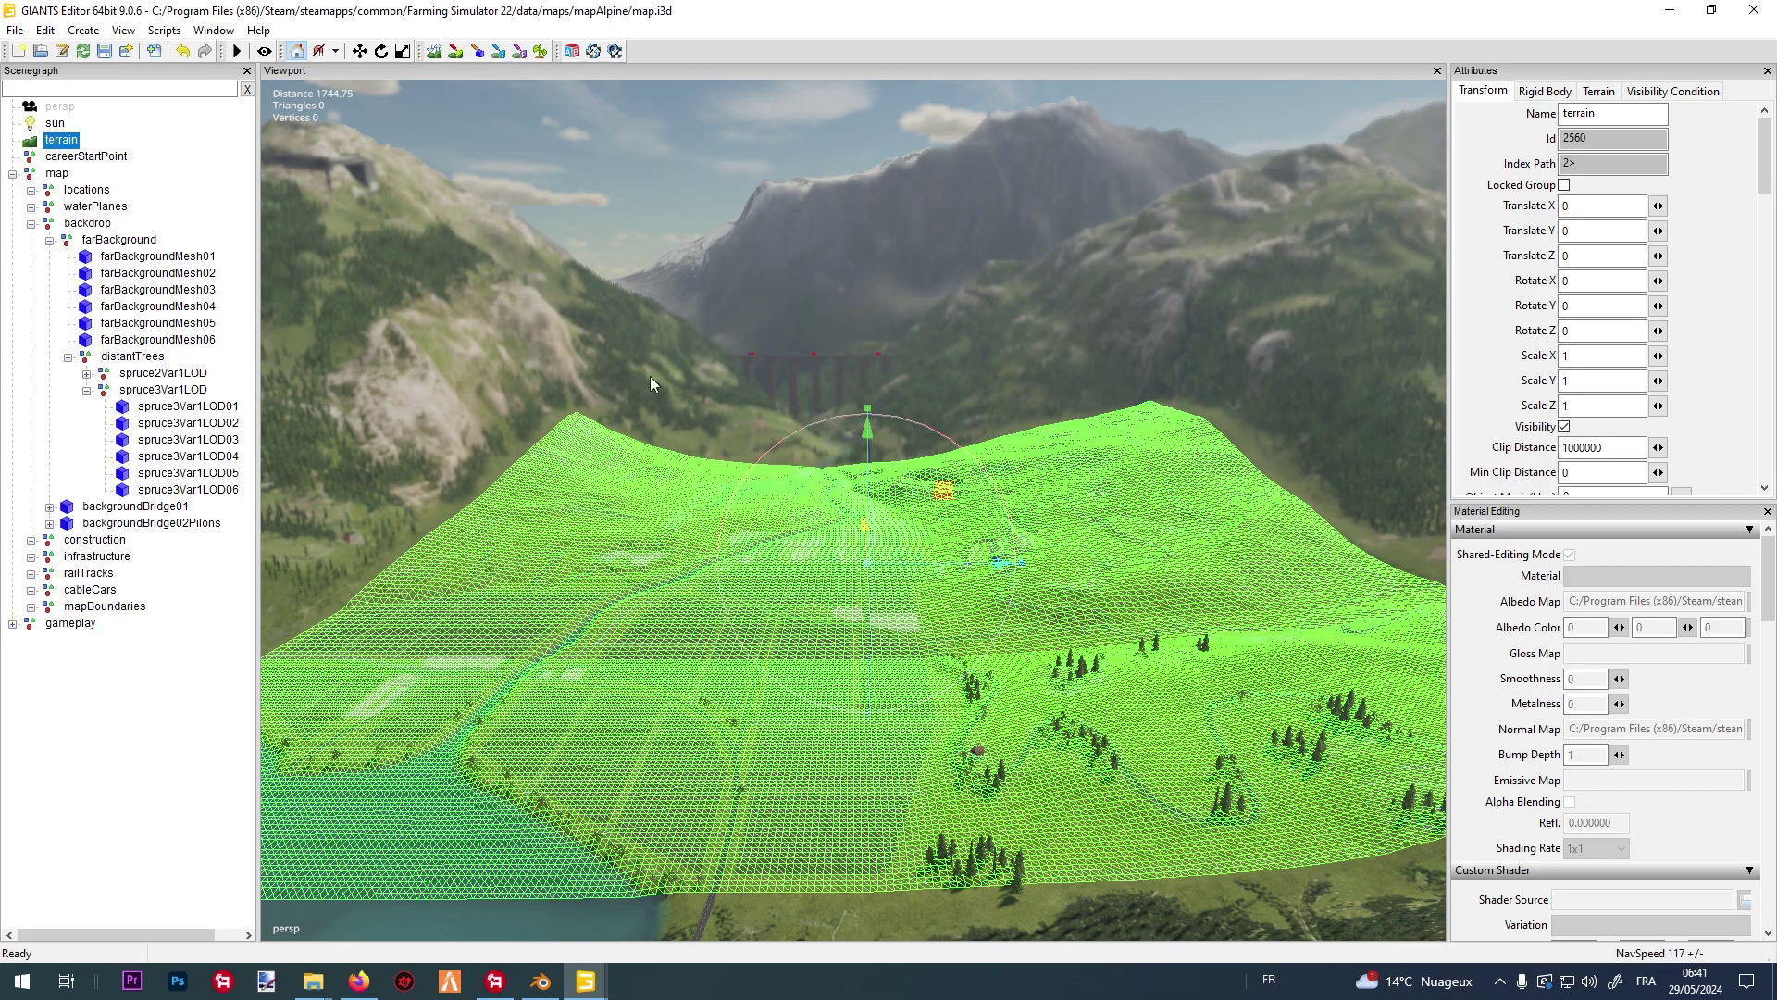
Return to the satellite map in Firefox and add a measuring line diagonally from the square's north-west corner to its south-east corner.
click(1670, 10)
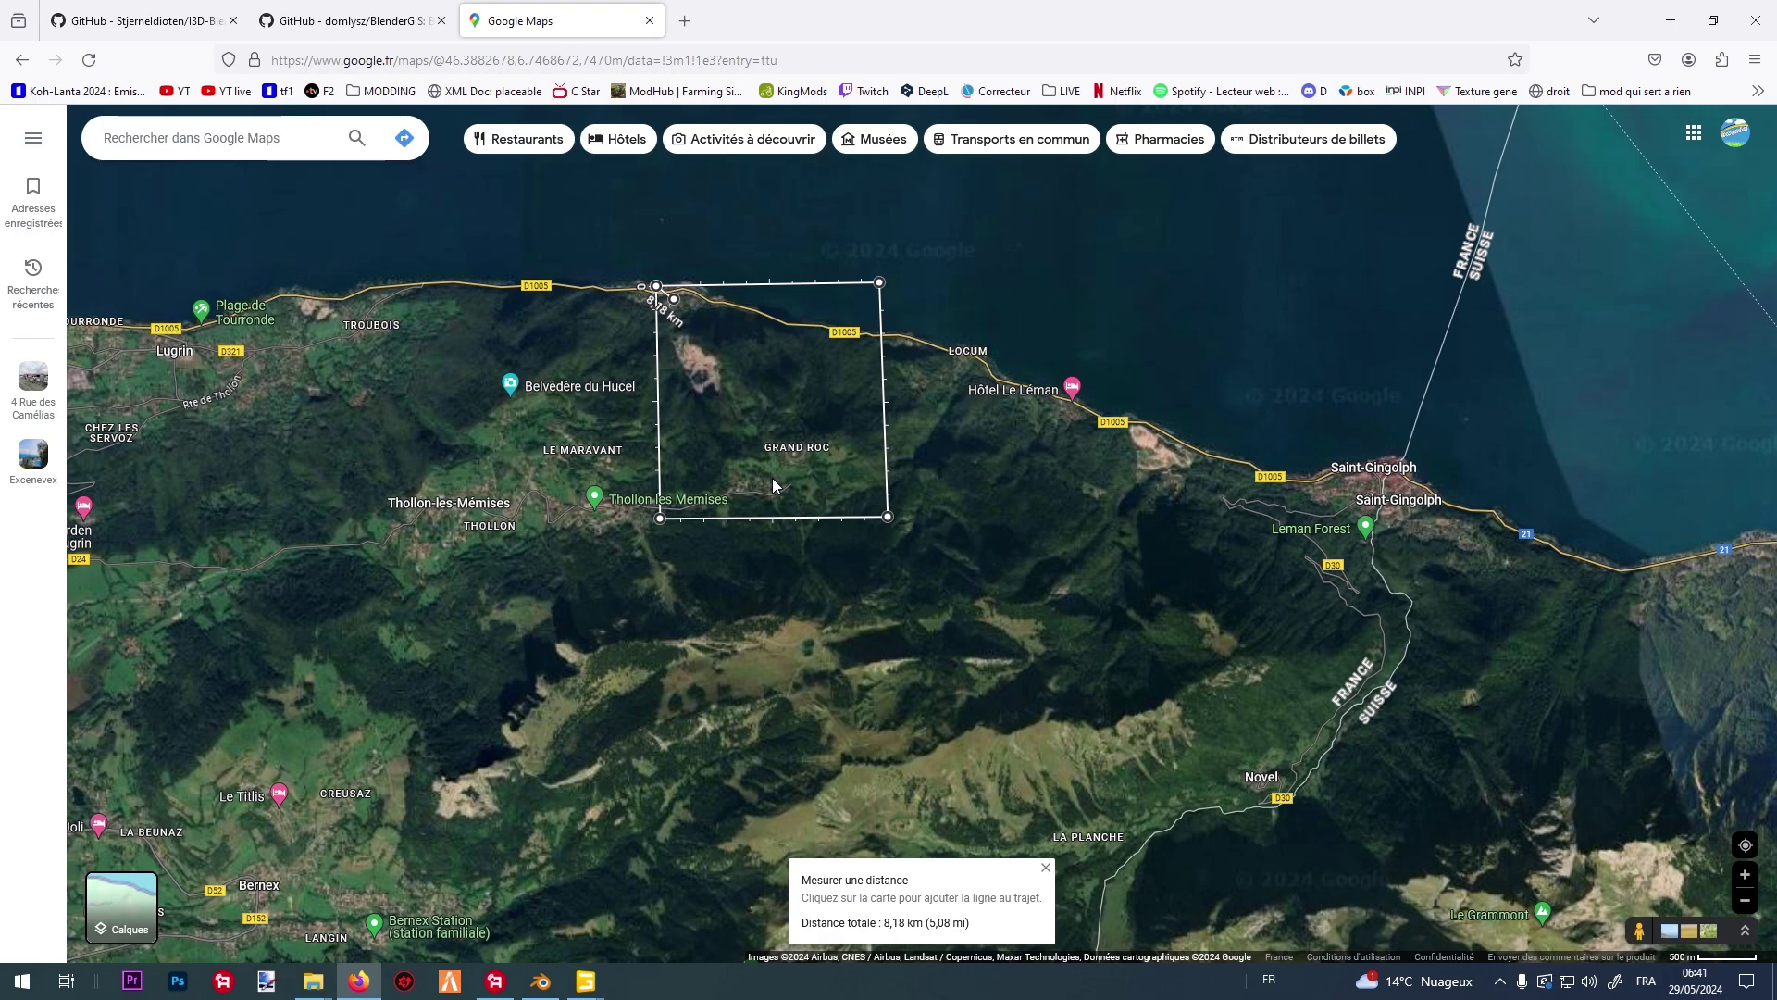
scroll(772, 477, up, 1)
drag(624, 211, 946, 546)
Extend the distance measurement up the square's east edge and along the second diagonal to its south-west corner.
click(983, 258)
right_click(983, 258)
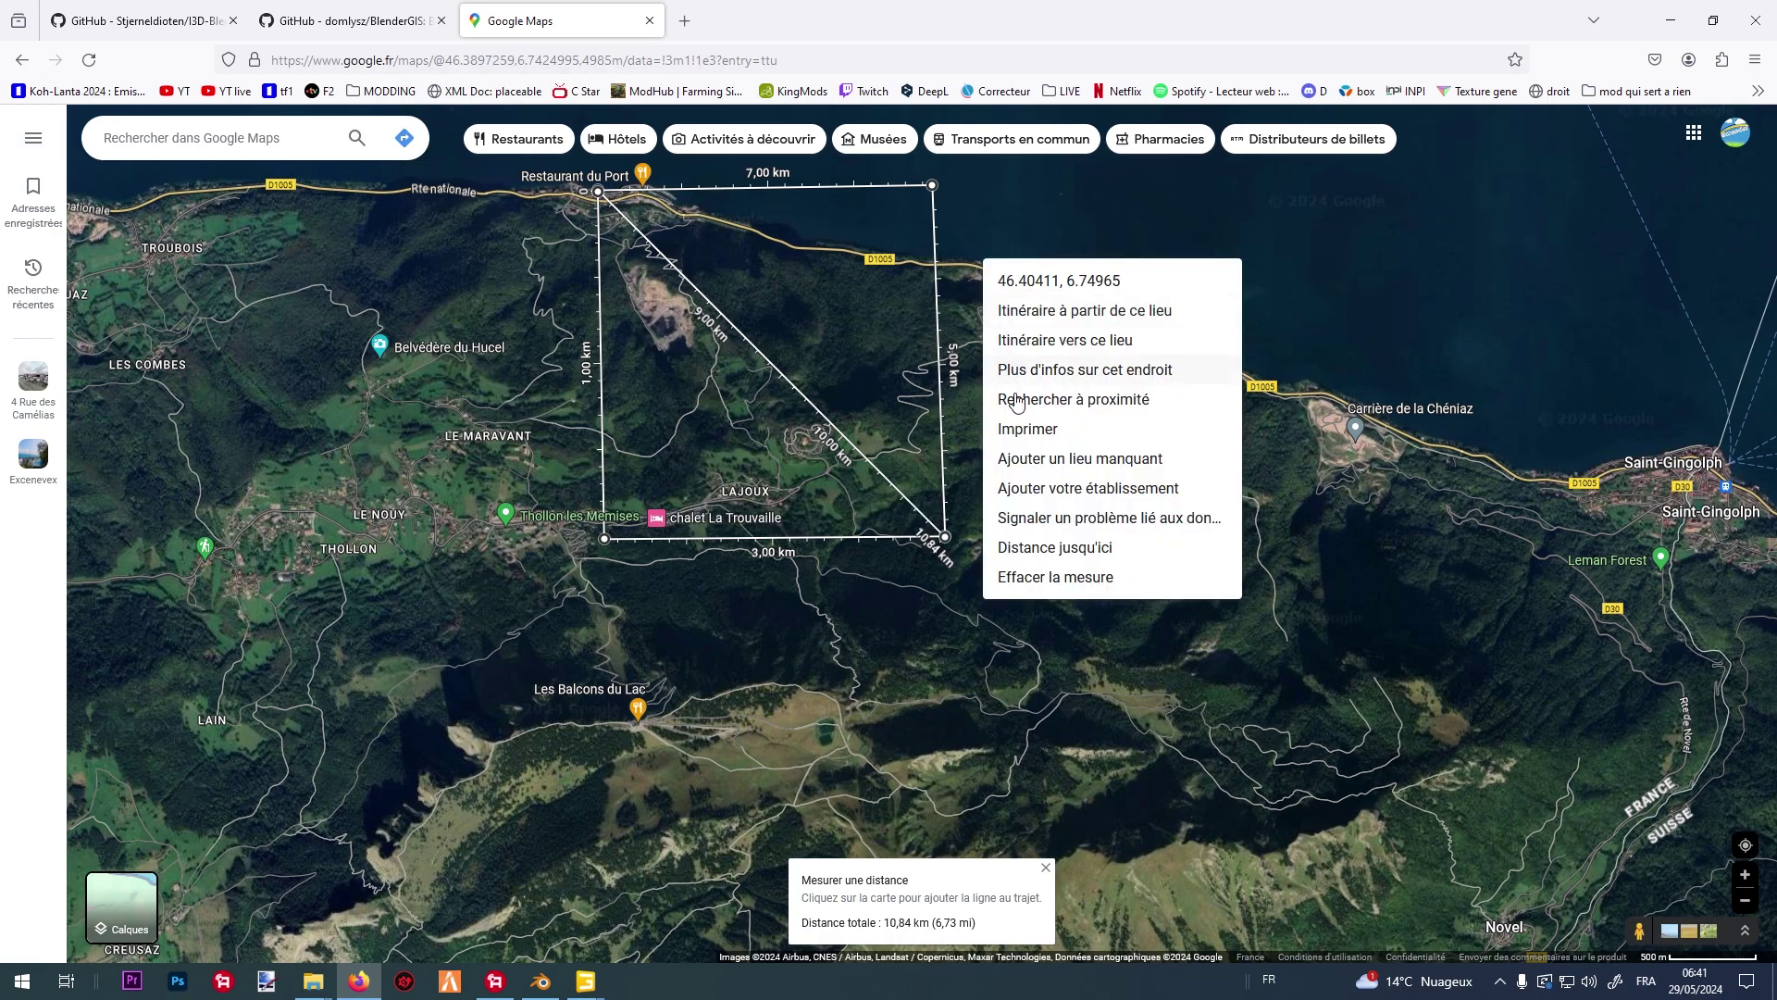
click(1056, 544)
drag(983, 257, 932, 187)
right_click(988, 217)
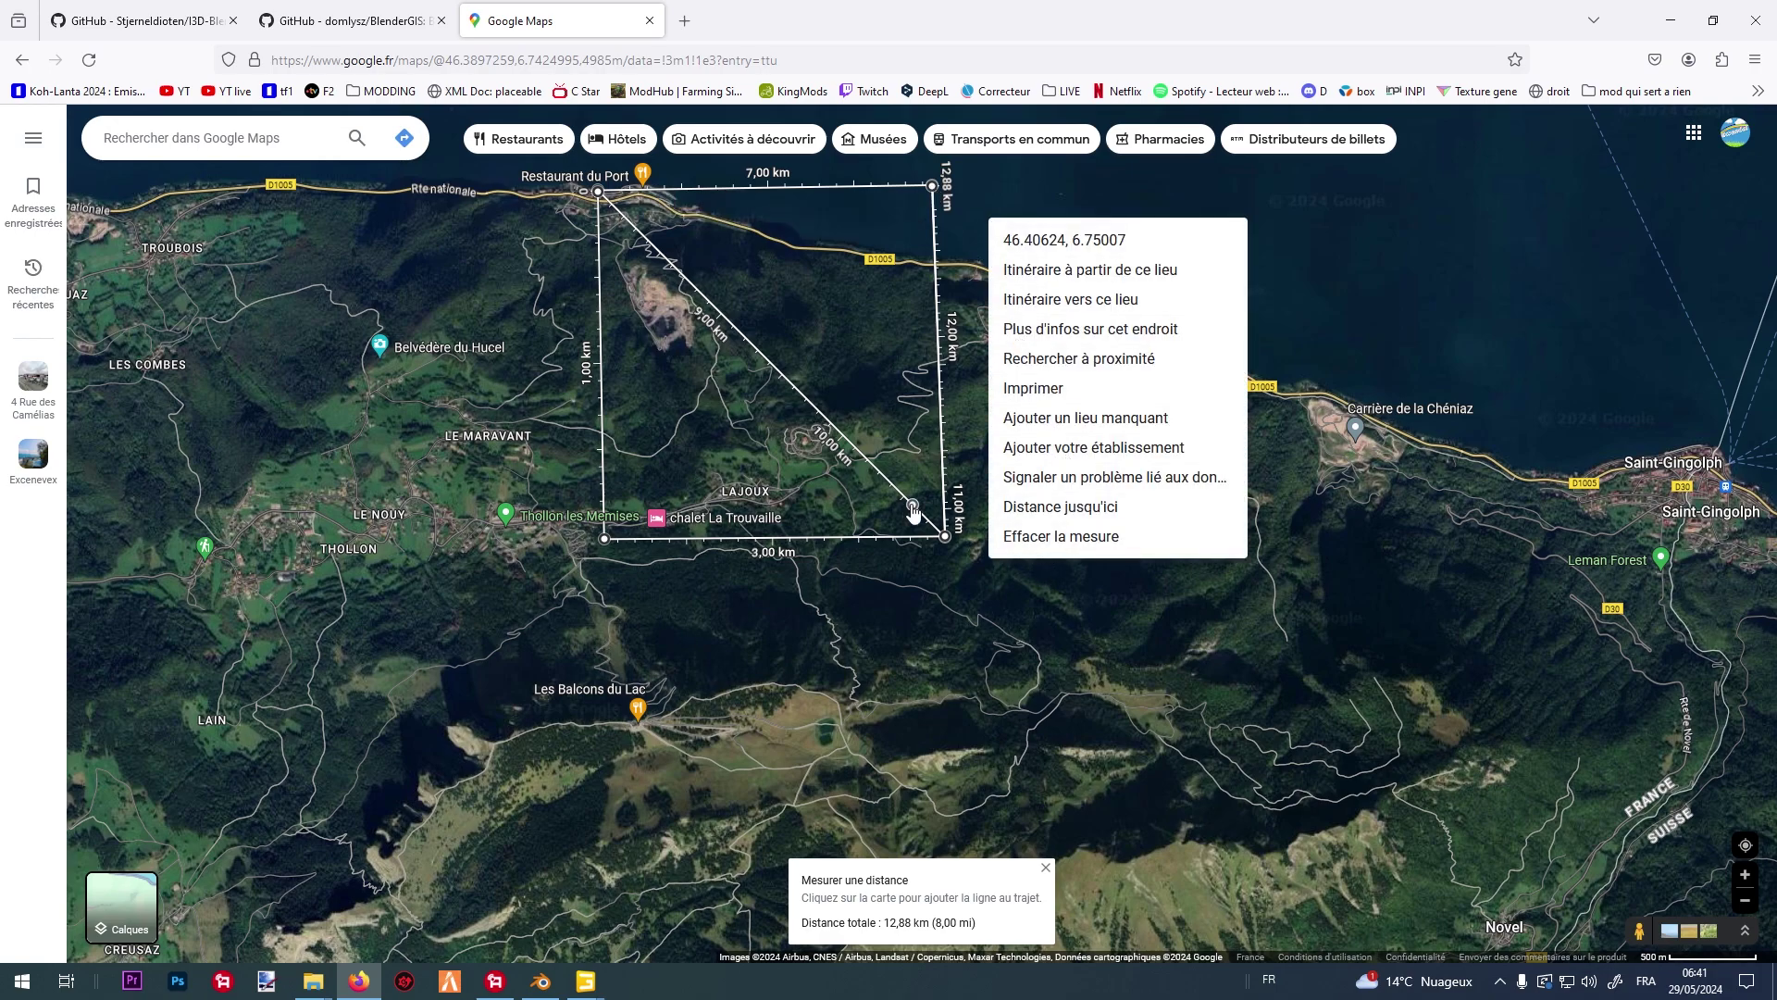
click(1111, 520)
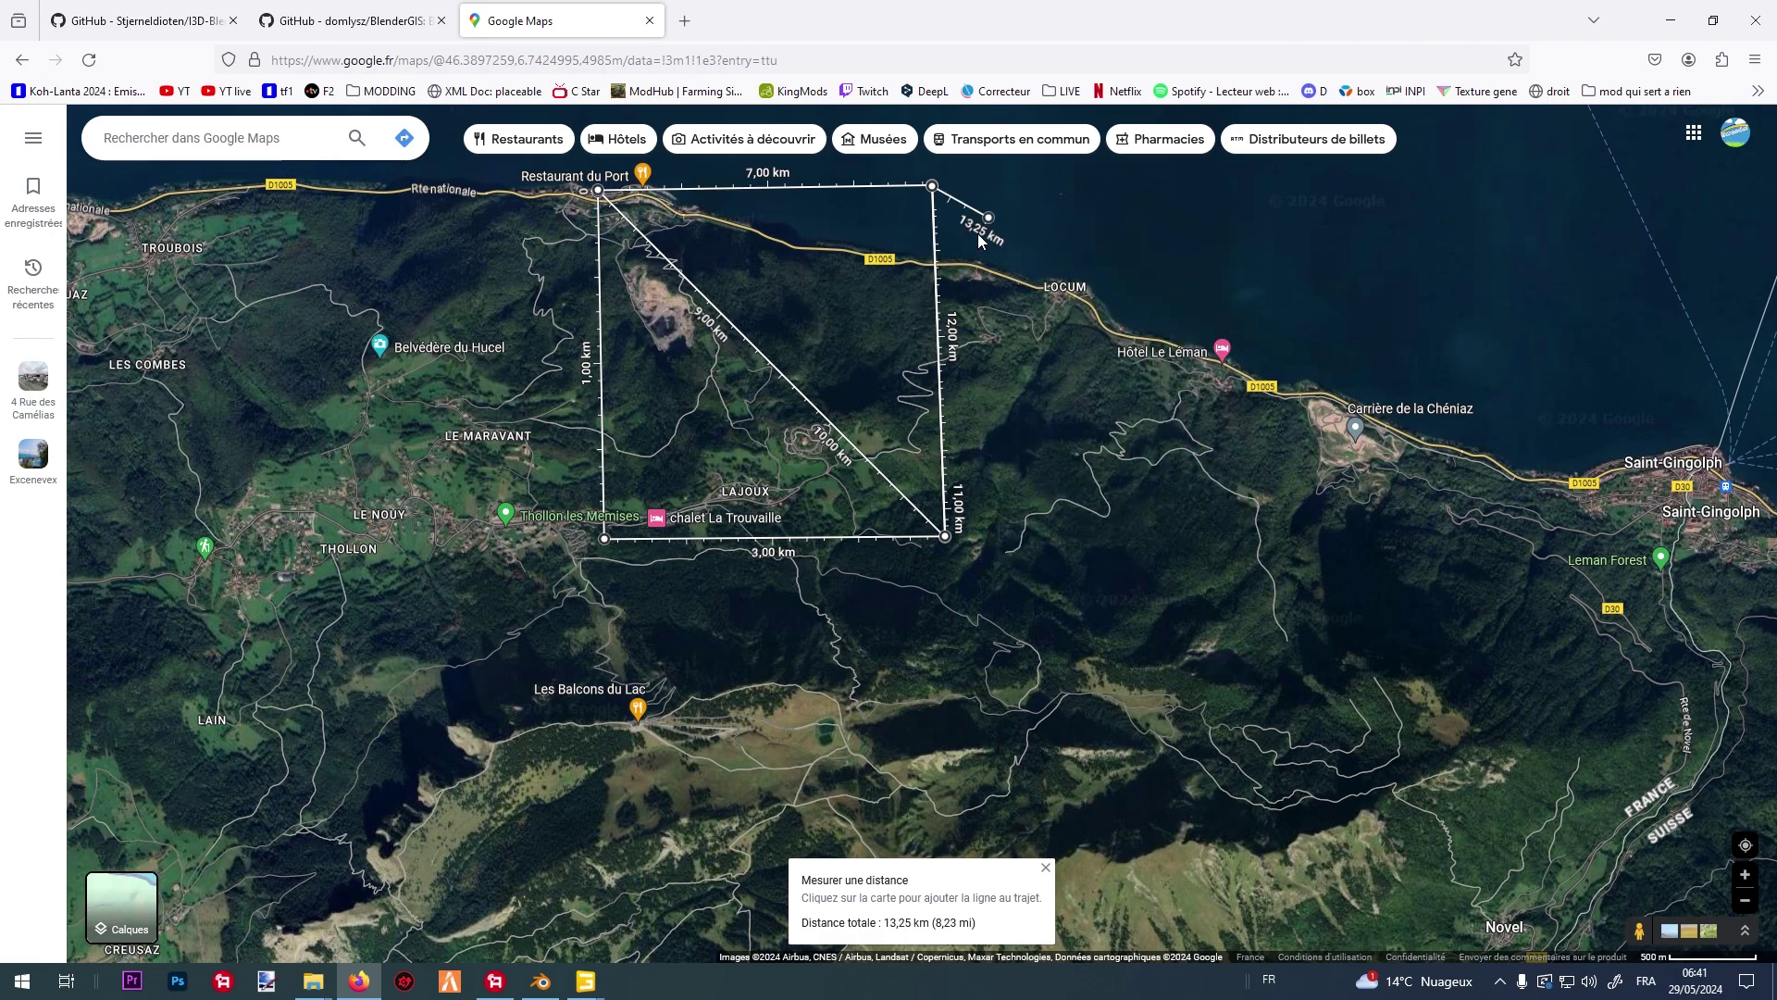
drag(981, 225, 889, 323)
drag(816, 388, 609, 548)
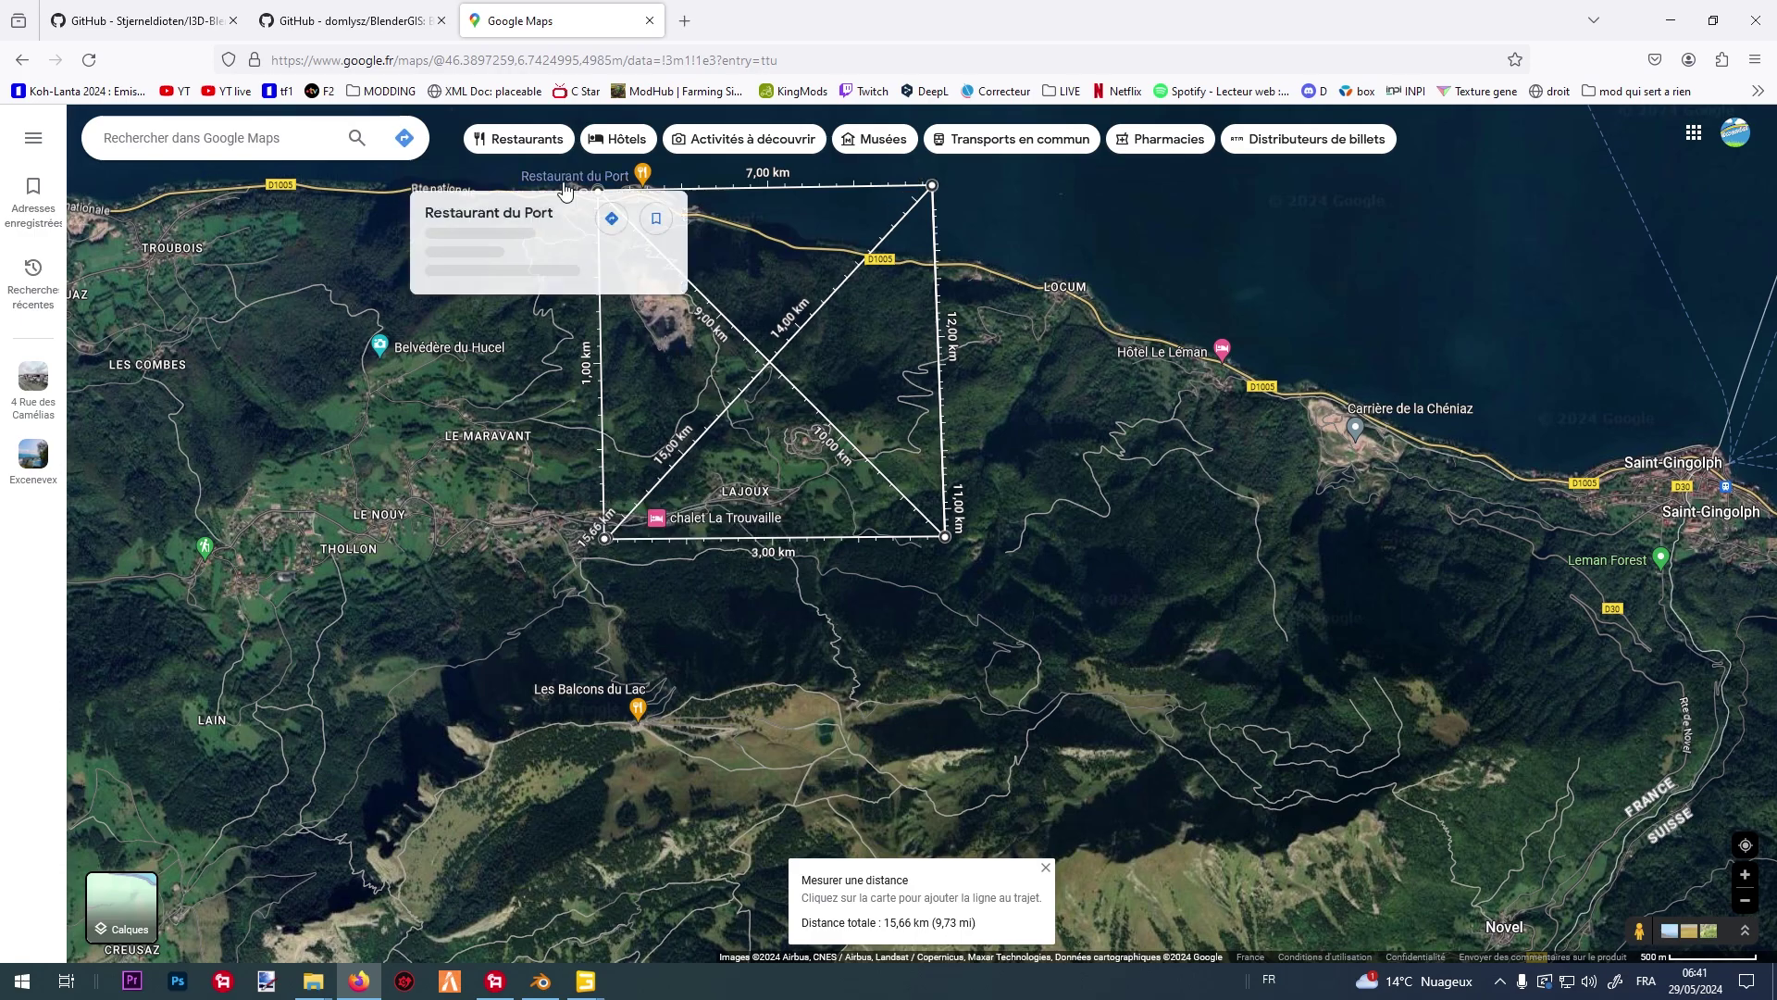
Examine the point where the two diagonals cross to locate the centre of the square.
scroll(739, 339, up, 5)
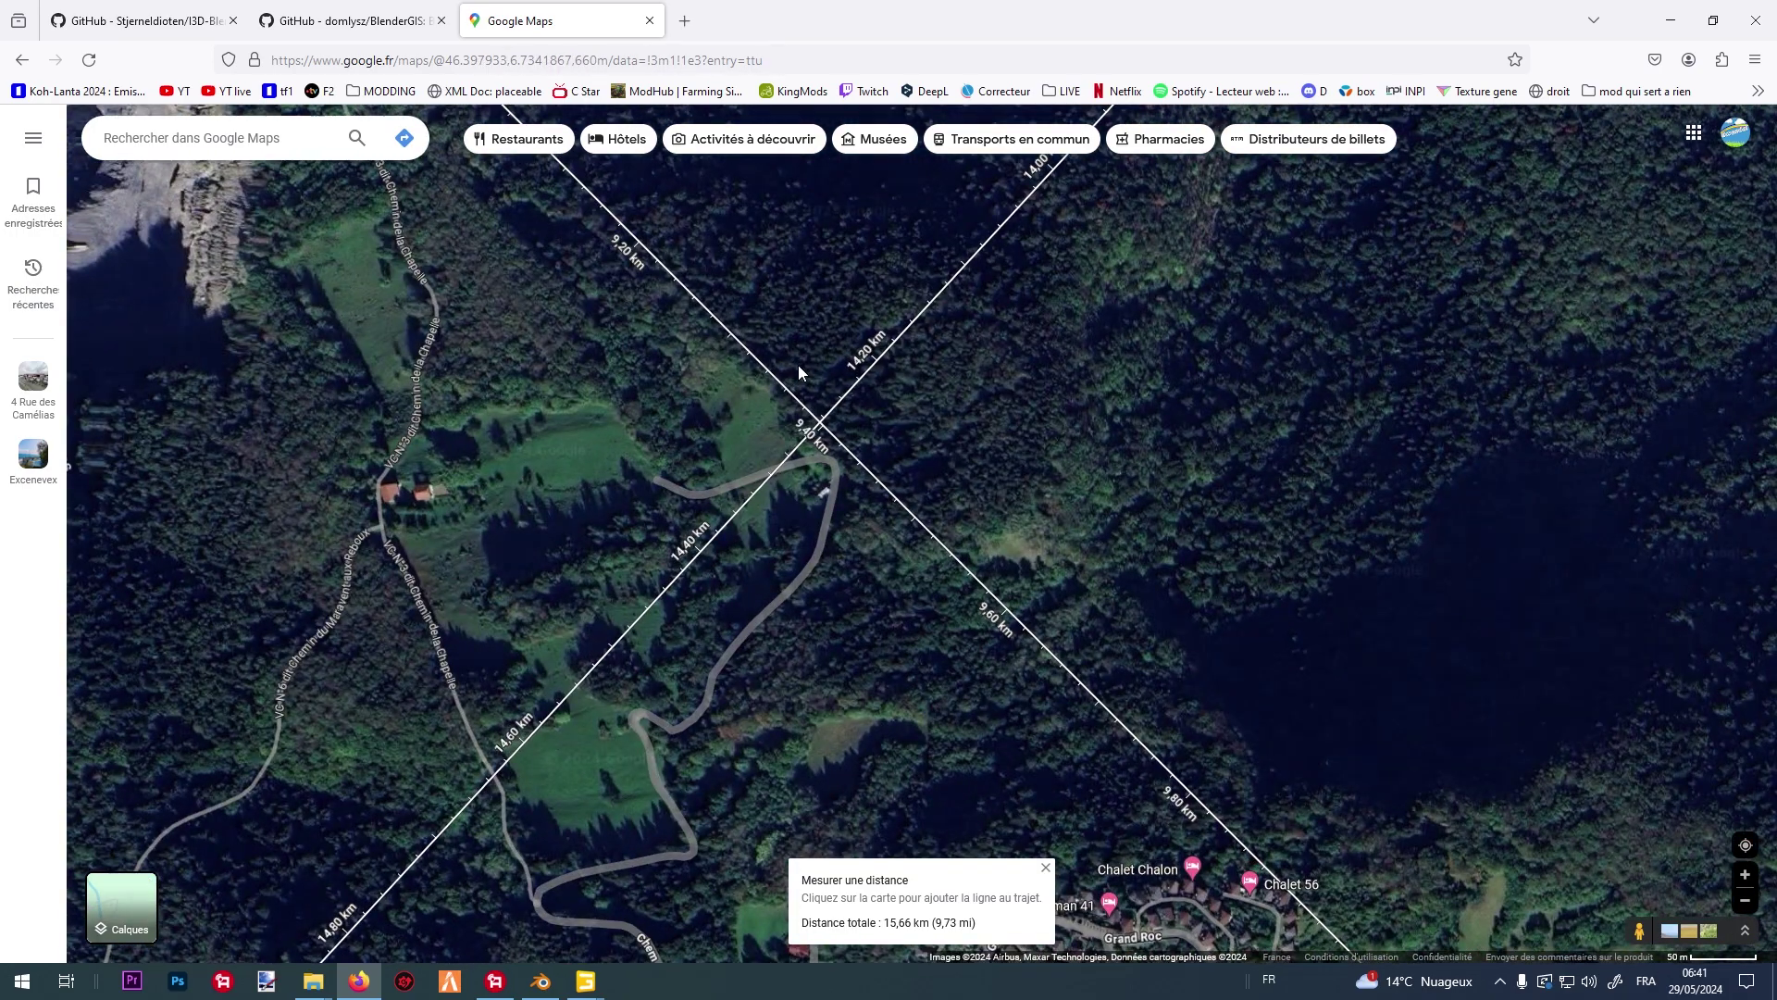
scroll(803, 398, down, 2)
scroll(807, 448, up, 3)
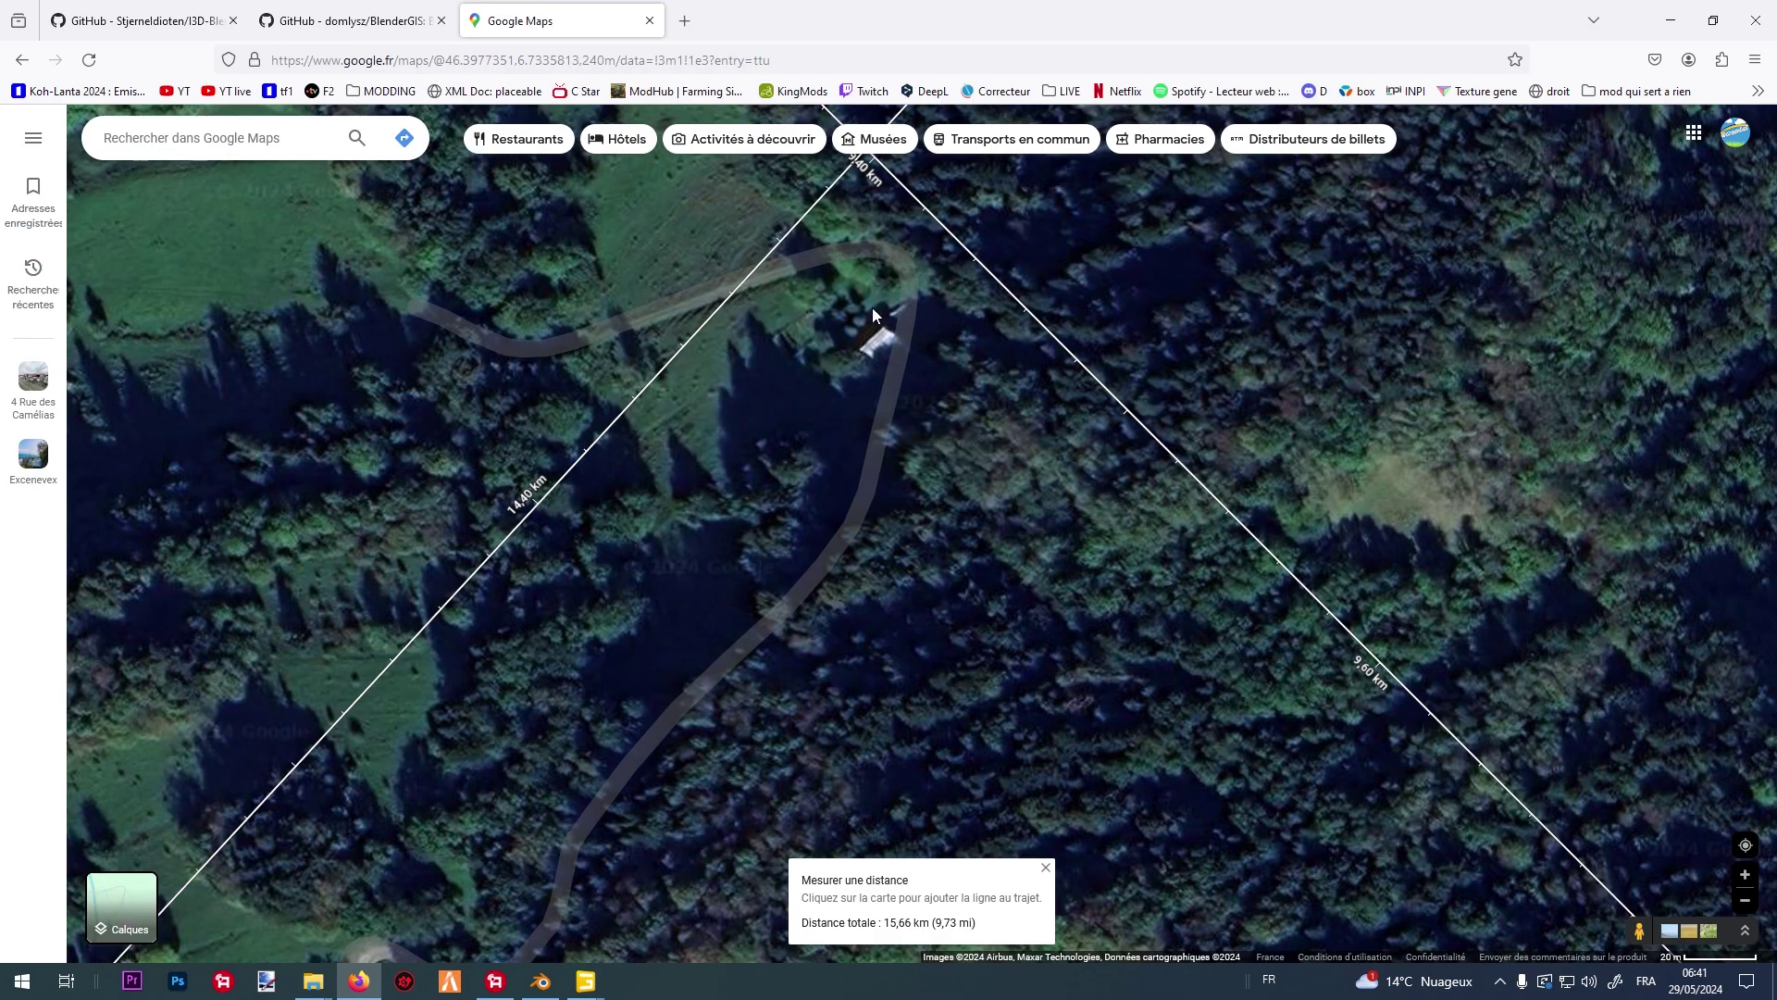
Switch to Blender and bring the Google satellite basemap to the southern shore of Lake Geneva.
click(542, 982)
scroll(744, 437, up, 3)
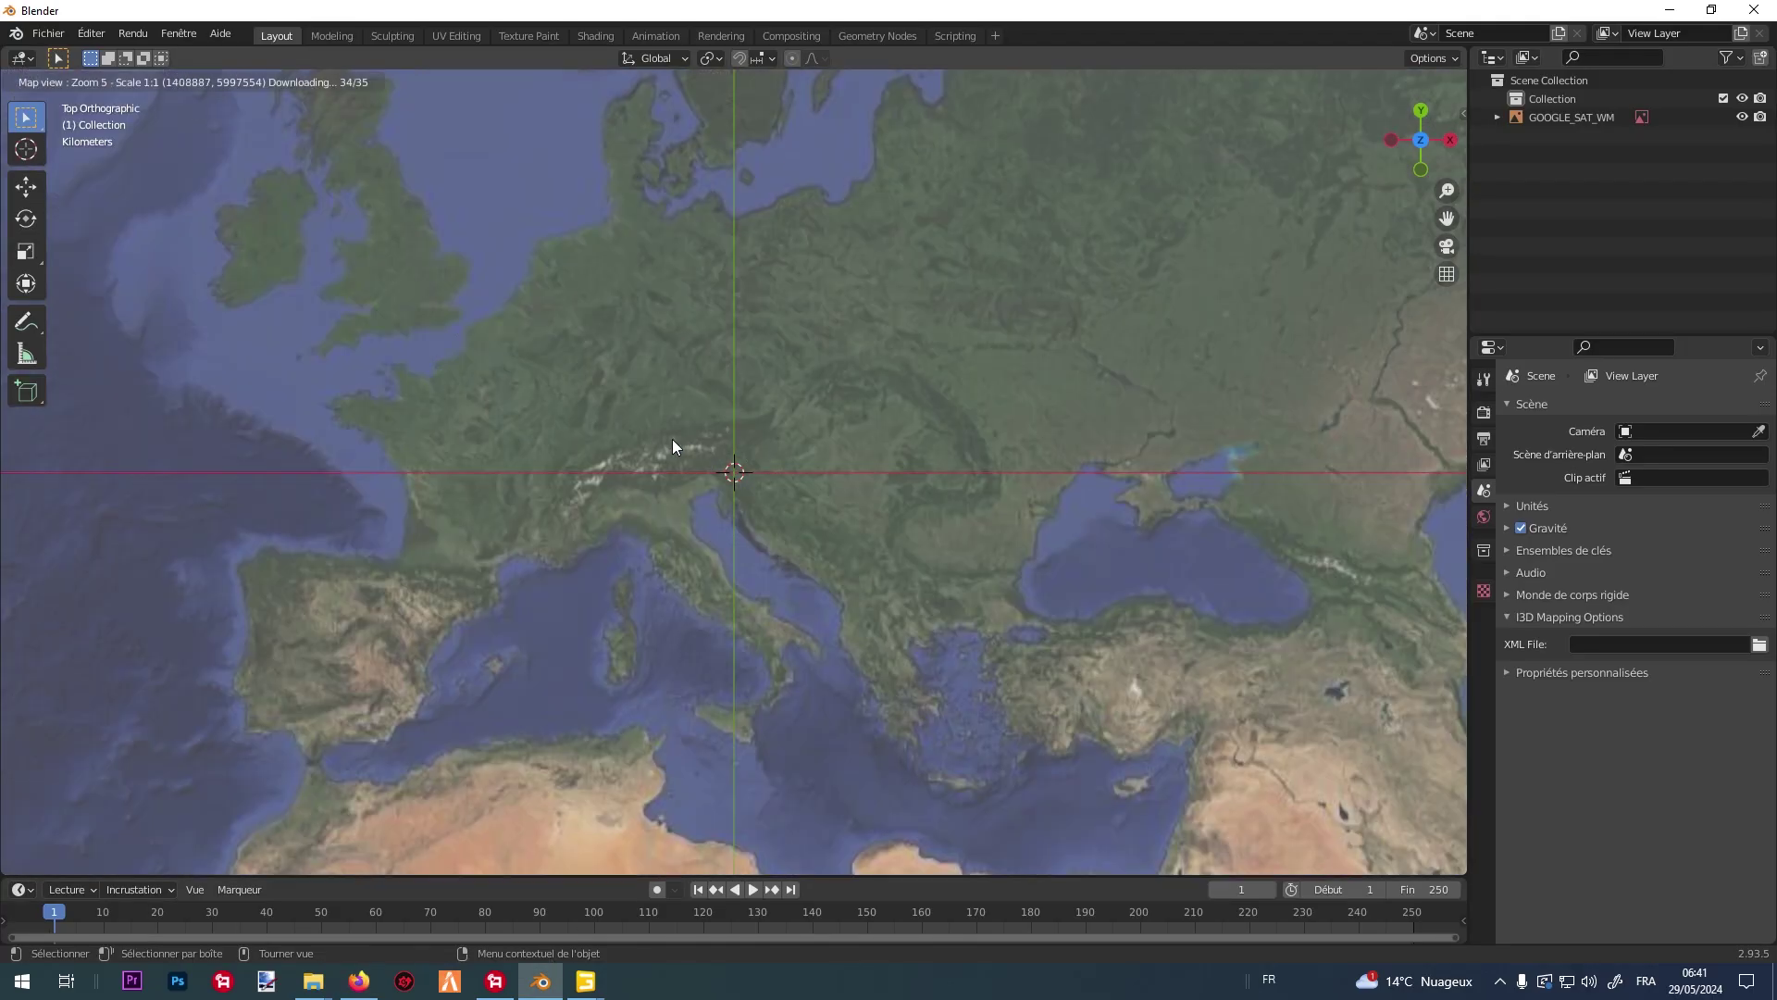
middle_drag(625, 426, 747, 424)
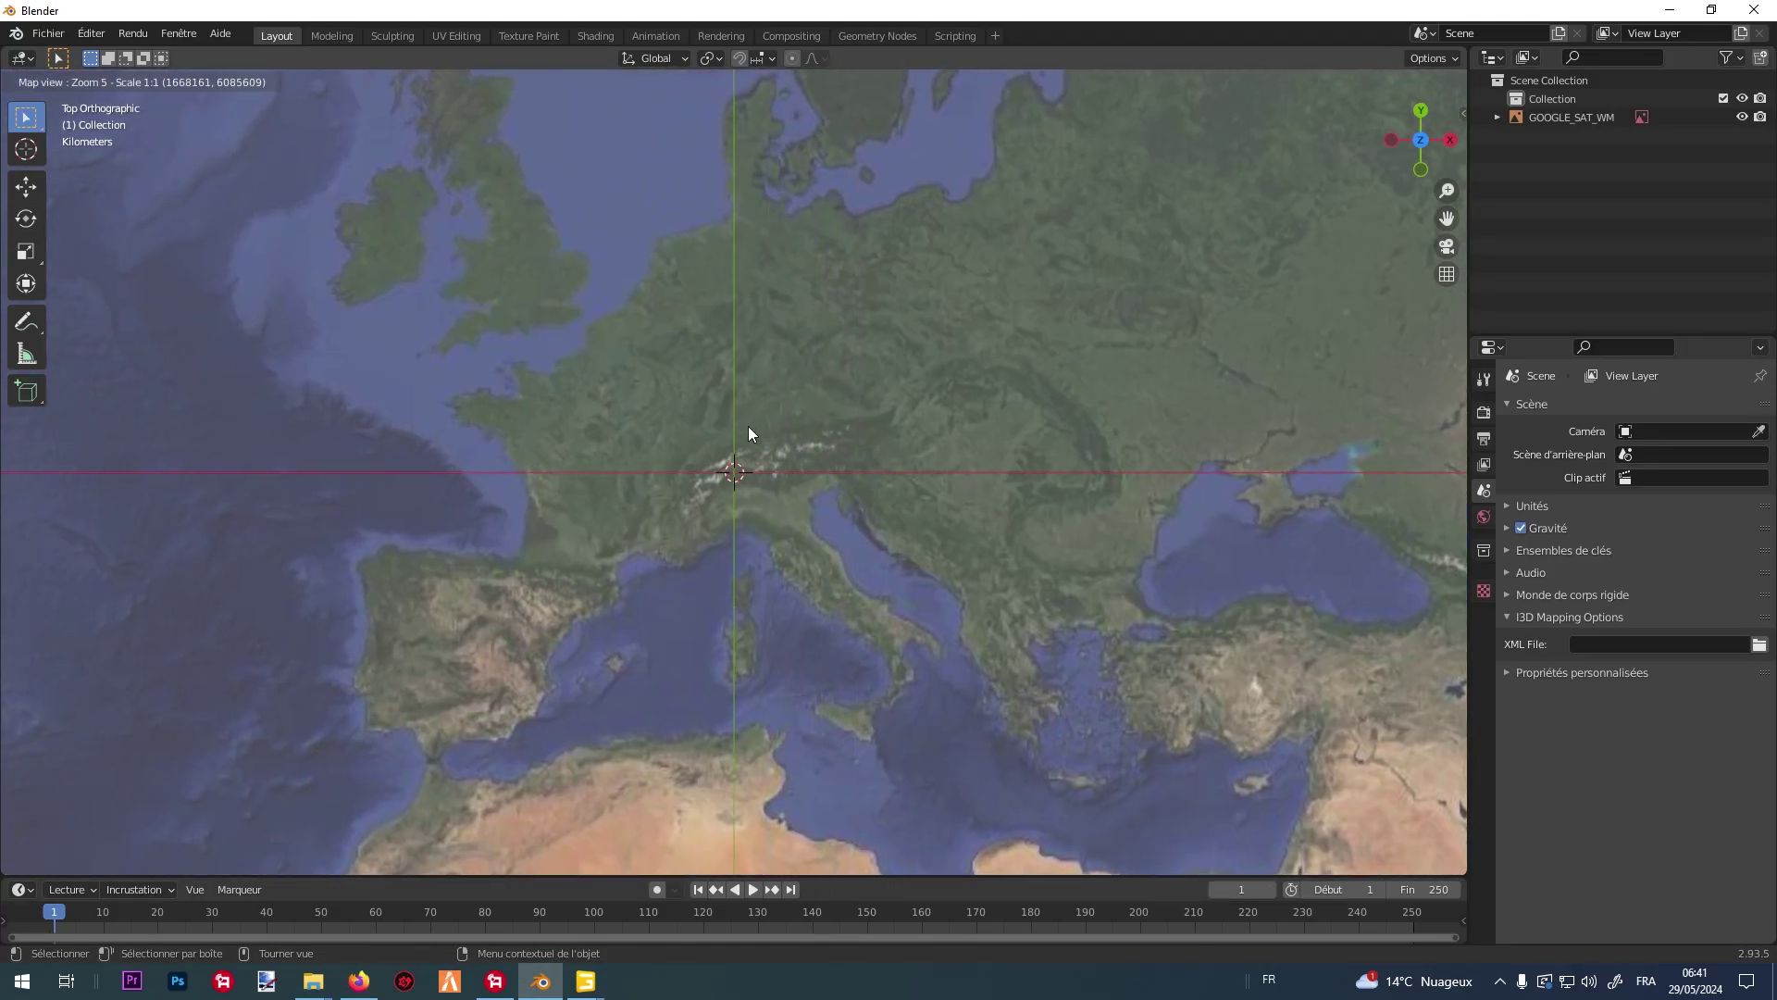
scroll(687, 459, up, 2)
drag(710, 549, 792, 468)
scroll(792, 469, up, 6)
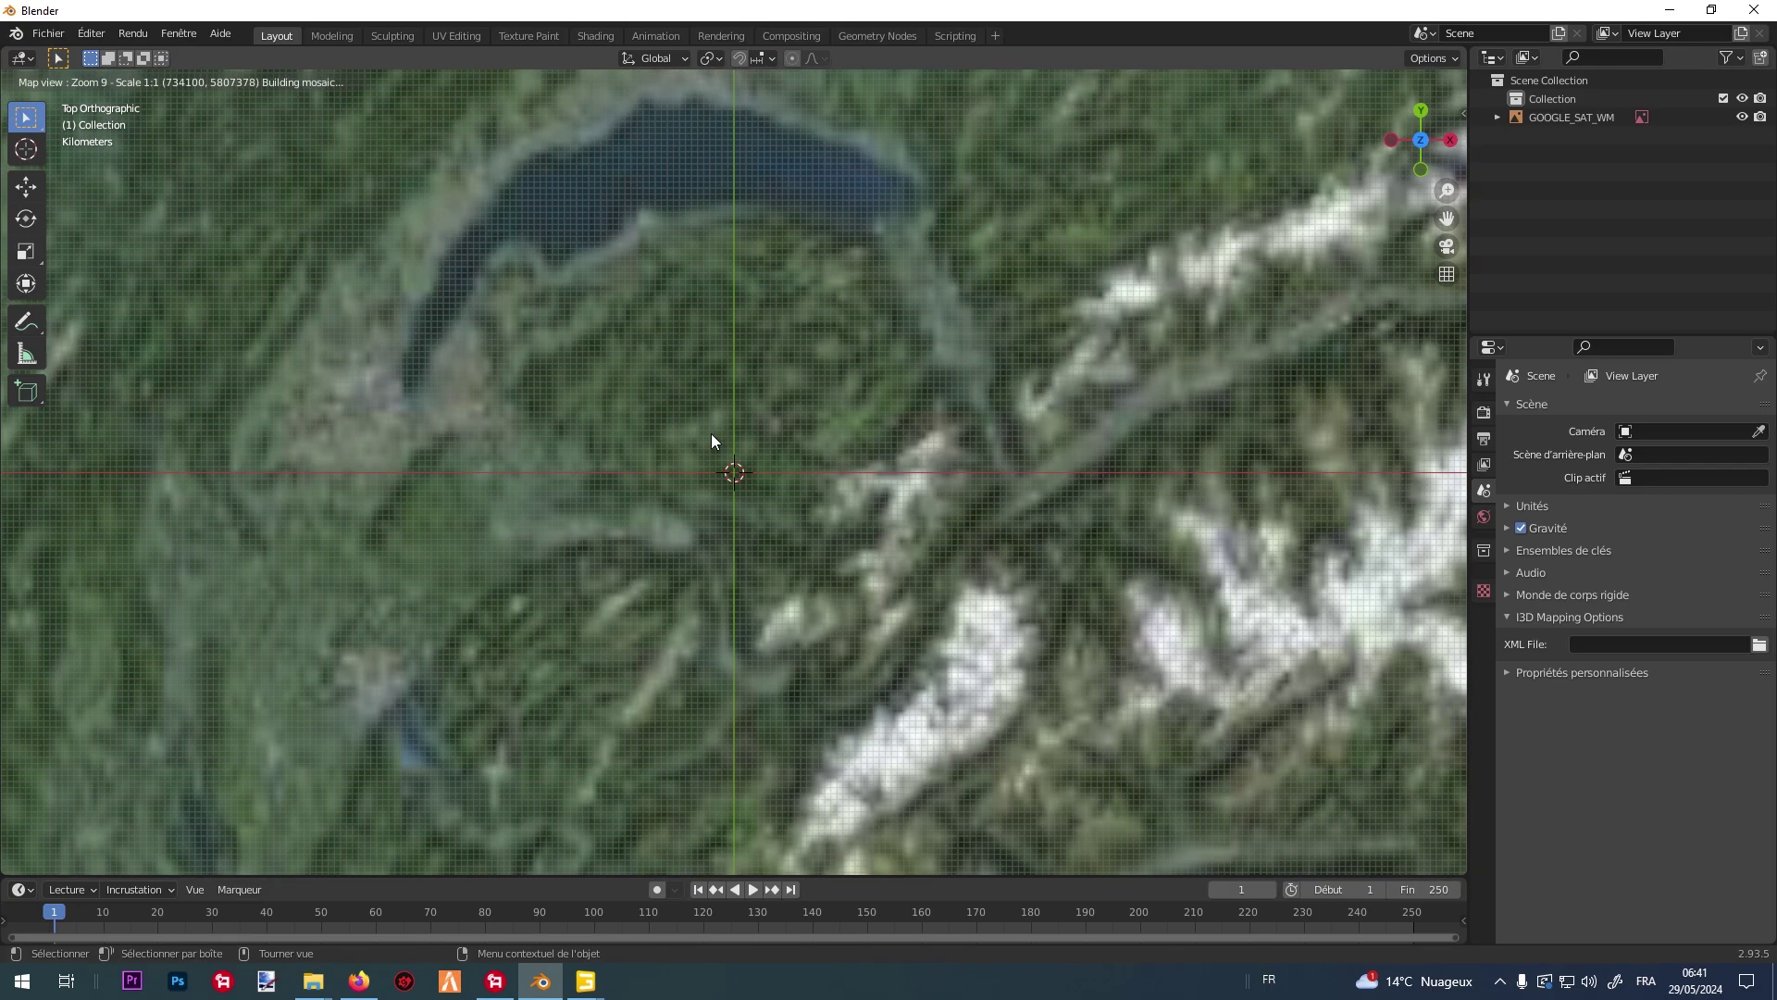
middle_drag(623, 340, 833, 585)
scroll(662, 379, up, 3)
scroll(638, 328, down, 1)
drag(833, 581, 965, 624)
scroll(965, 622, down, 2)
drag(751, 576, 786, 485)
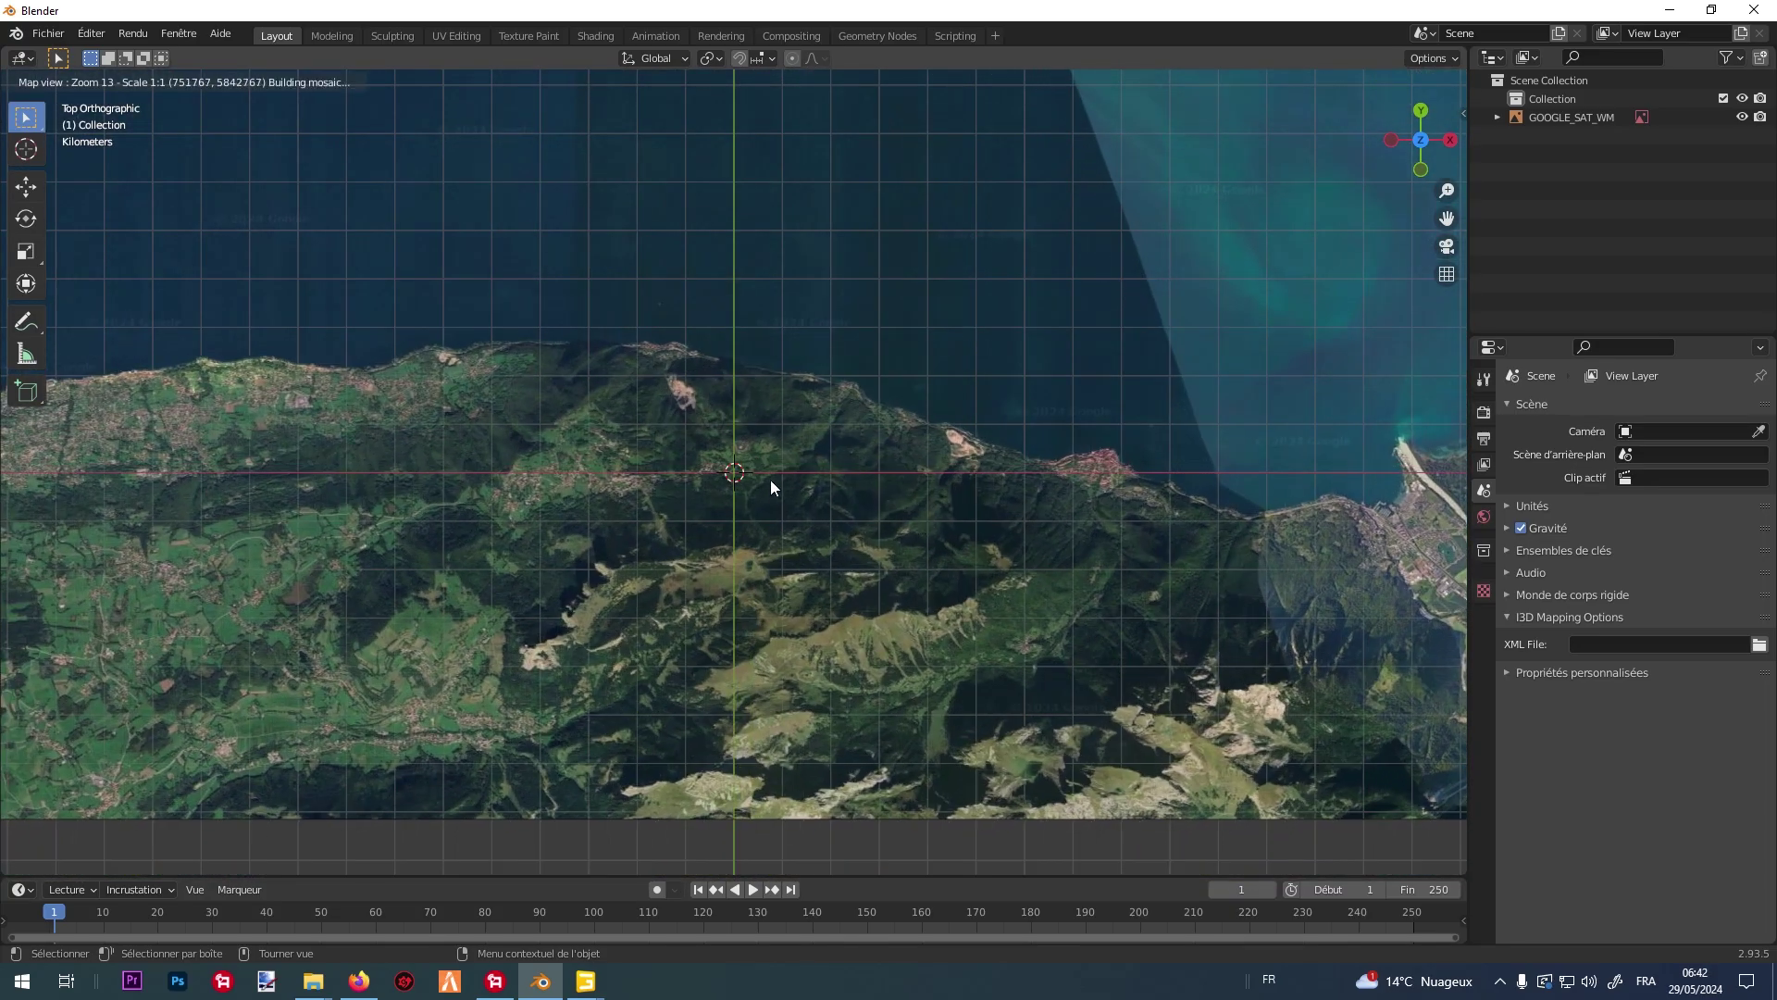
Move the basemap so its origin lies by the small building beside the clearing south-east of the quarry.
scroll(772, 483, up, 2)
drag(764, 413, 901, 538)
scroll(806, 436, up, 2)
drag(846, 415, 844, 618)
scroll(728, 504, up, 1)
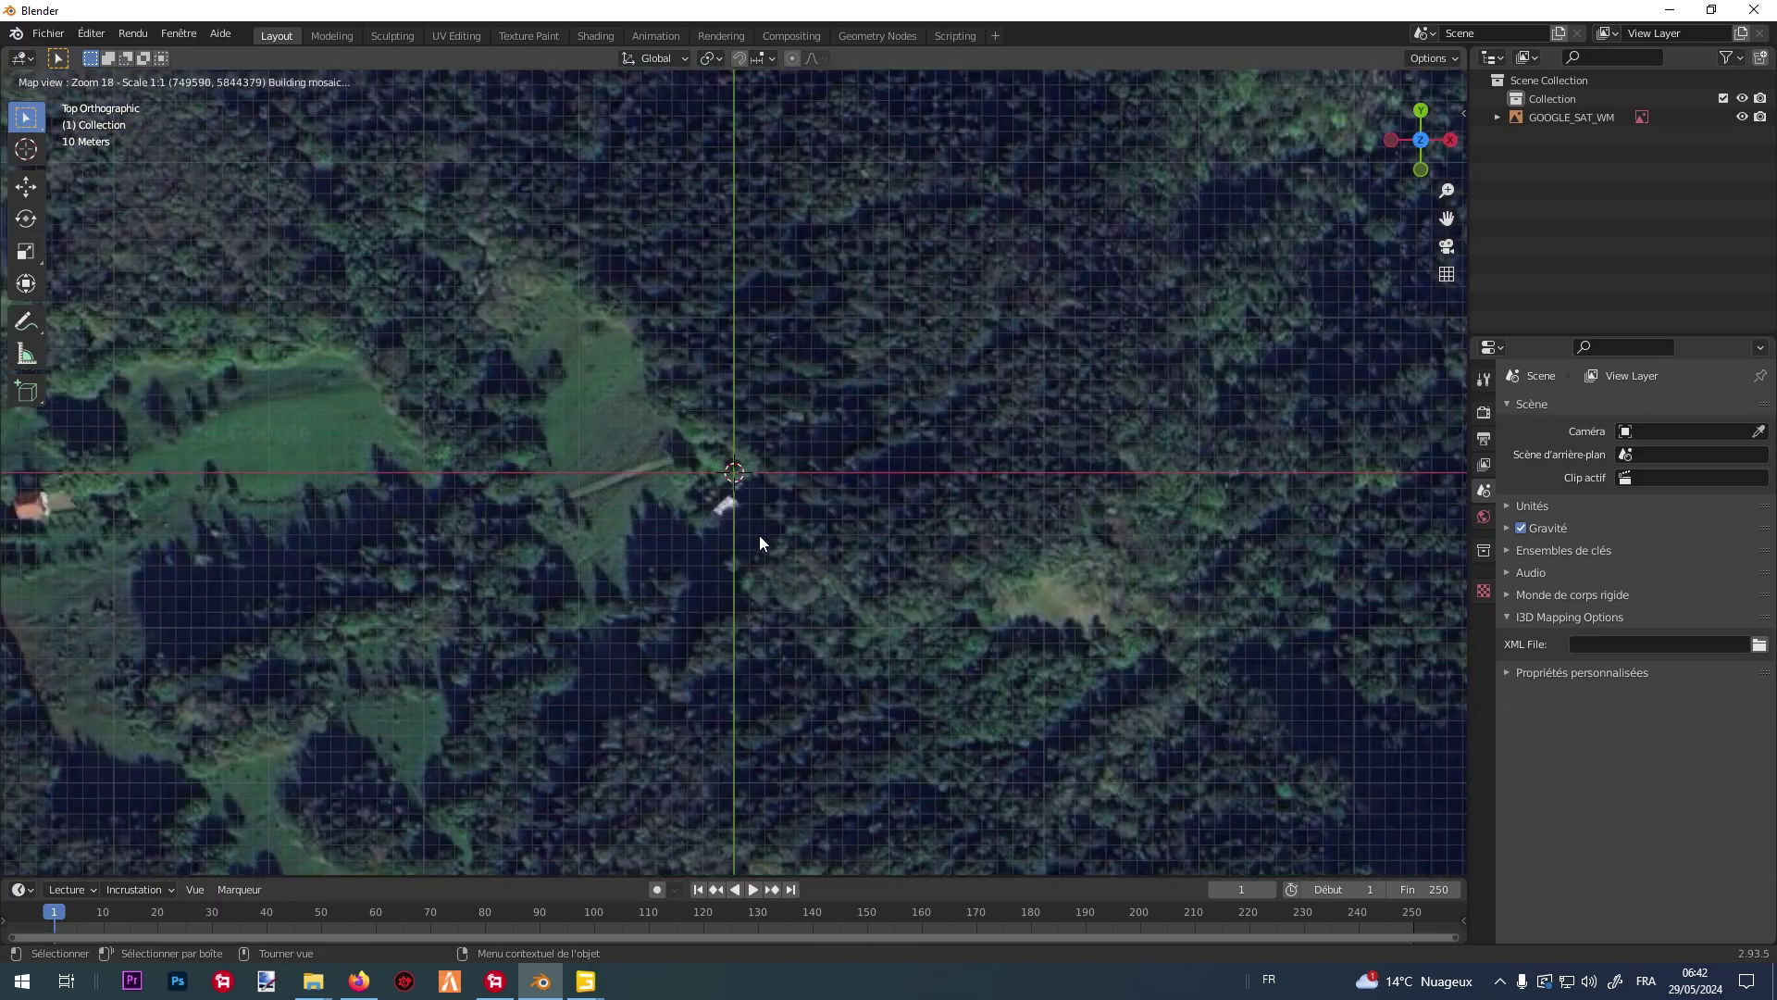
drag(804, 557, 832, 496)
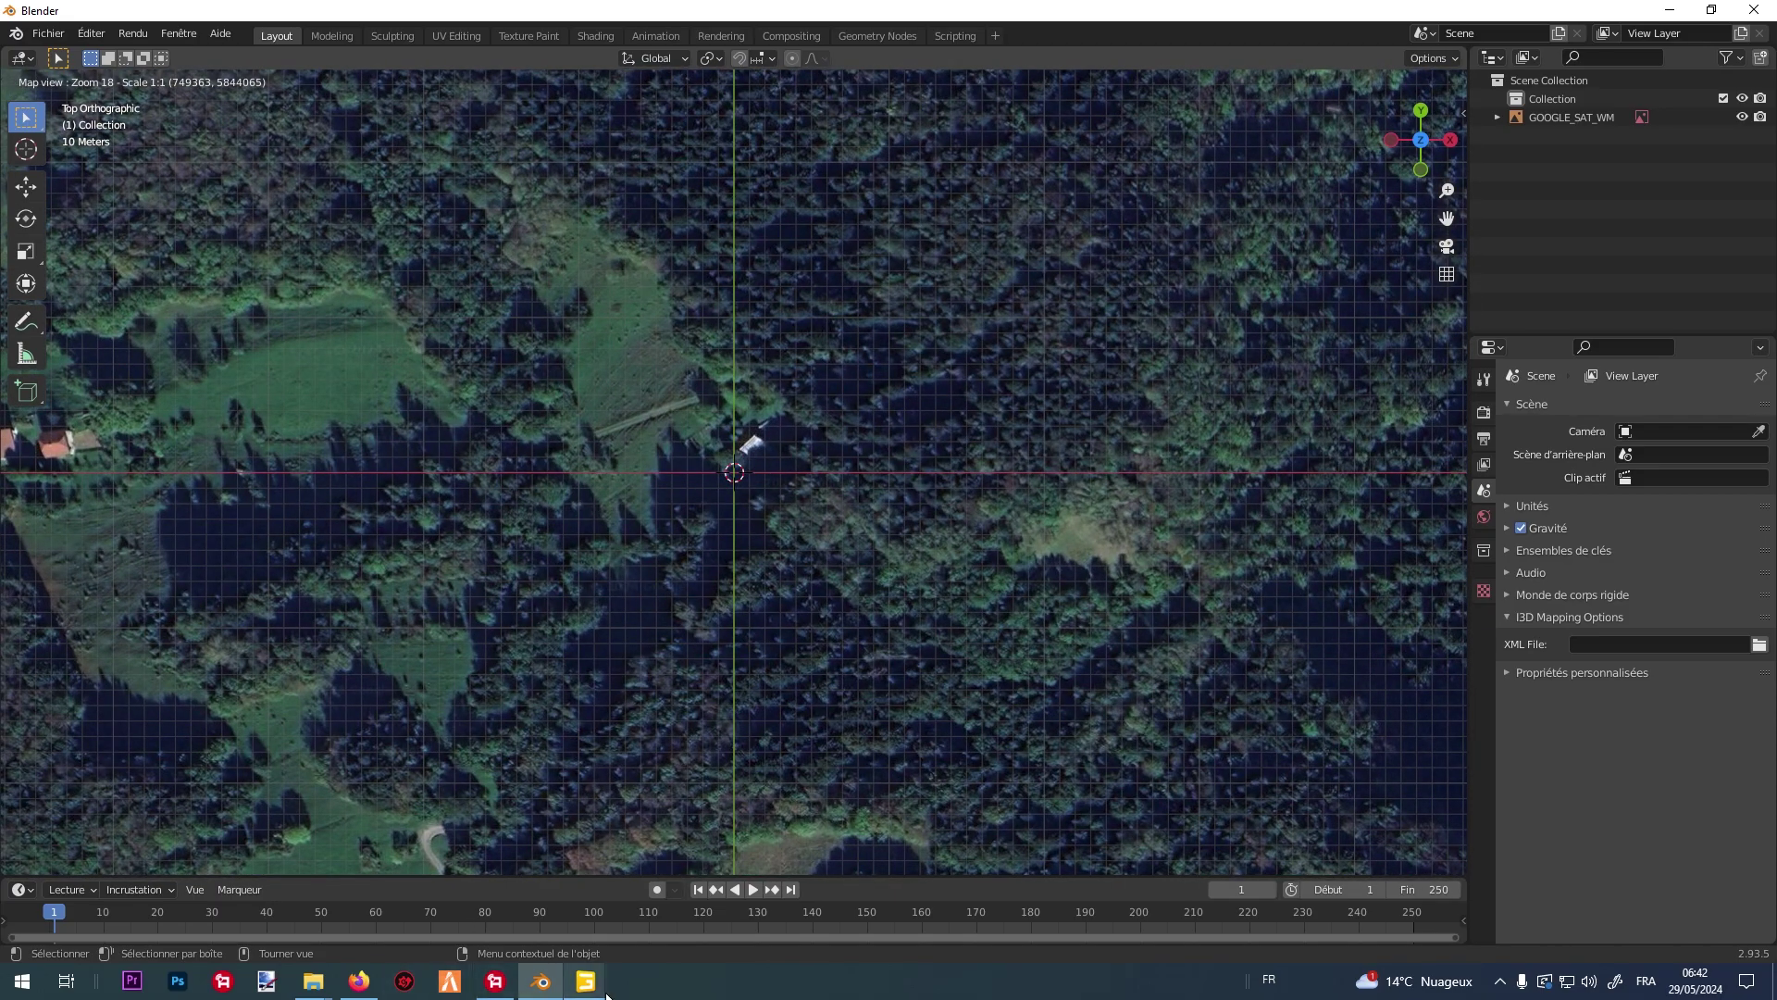
Check the diagonals' crossing on Google Maps and centre Blender's basemap on the same spot, just north of the small building.
click(369, 985)
drag(845, 518, 852, 617)
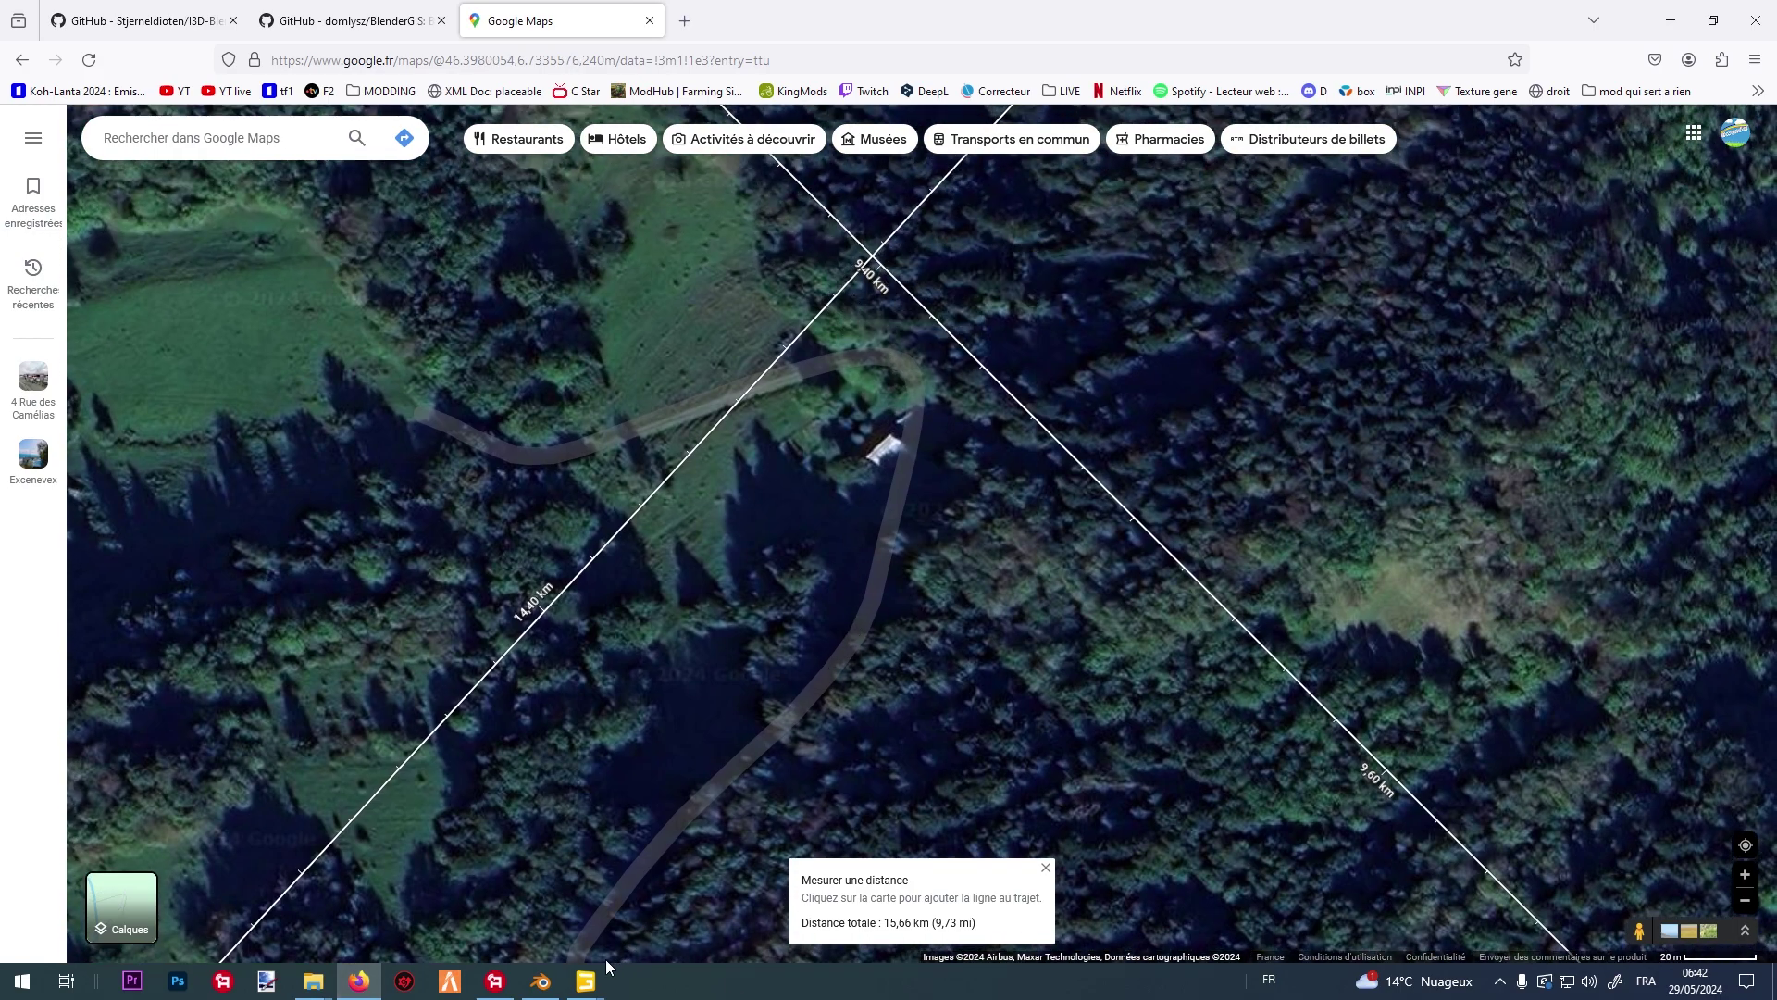
click(541, 981)
scroll(757, 437, up, 5)
drag(818, 553, 833, 746)
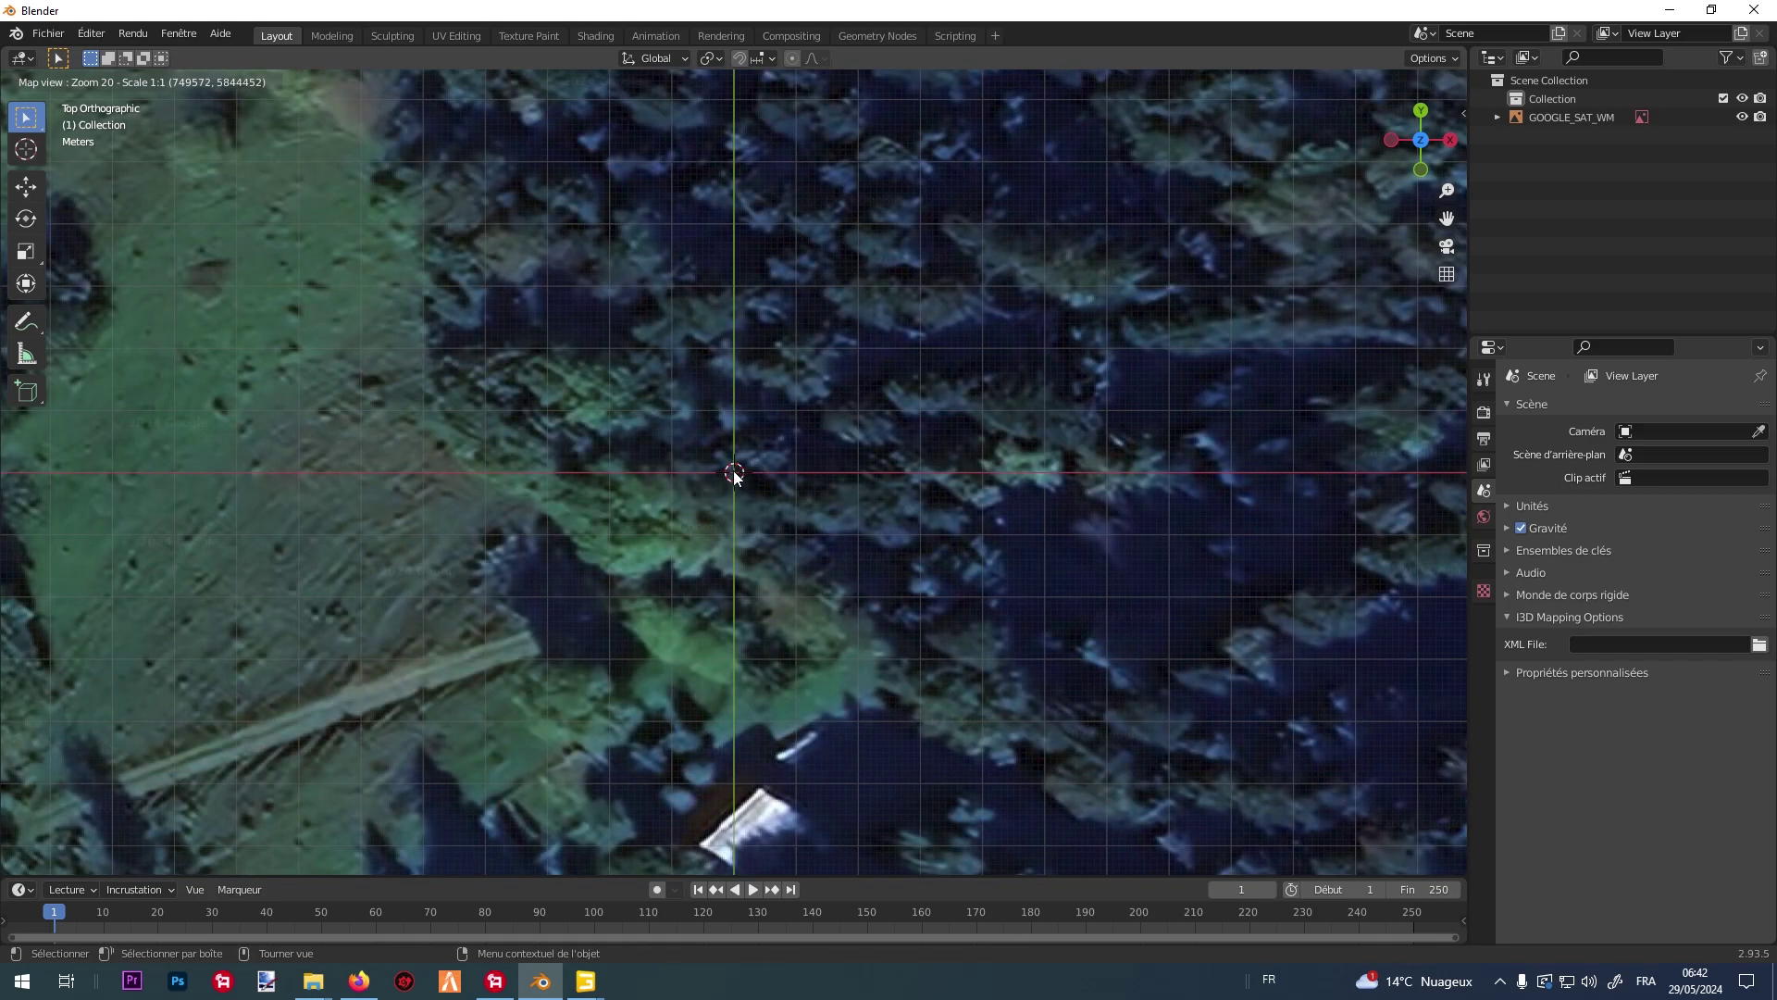
Widen the basemap around the centre point to zoom level 15, covering the lakeshore and surrounding villages.
scroll(734, 475, down, 3)
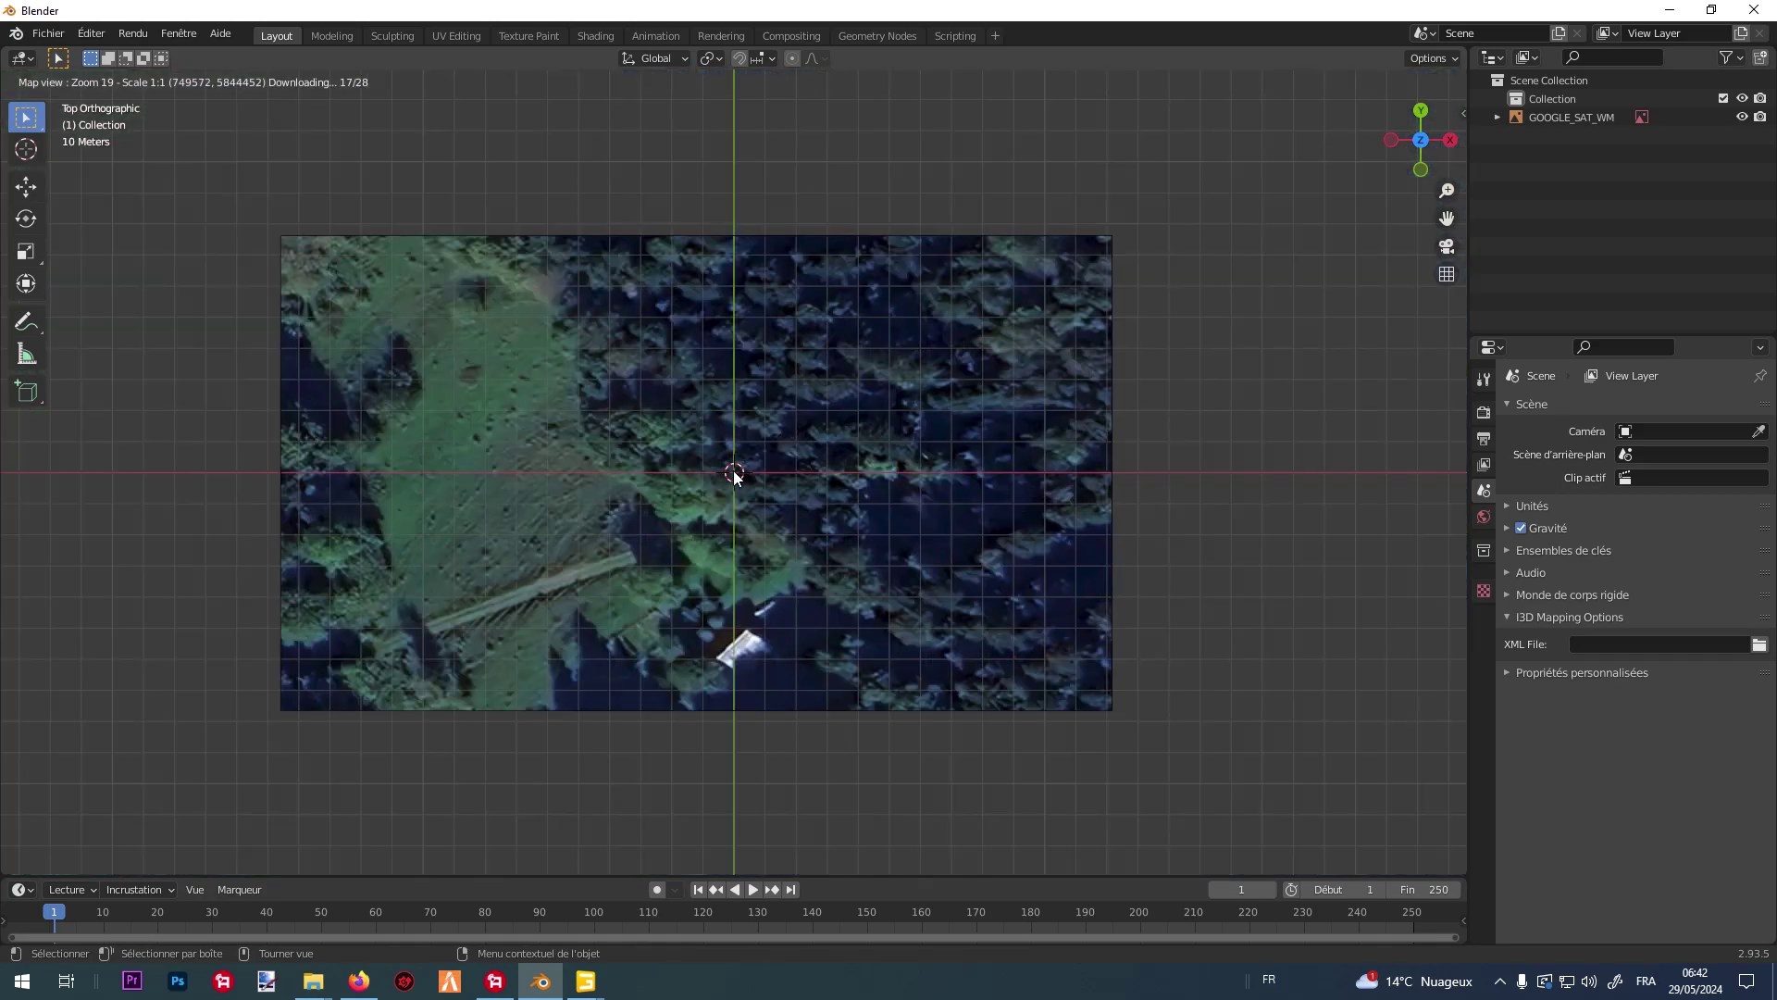
scroll(734, 474, down, 1)
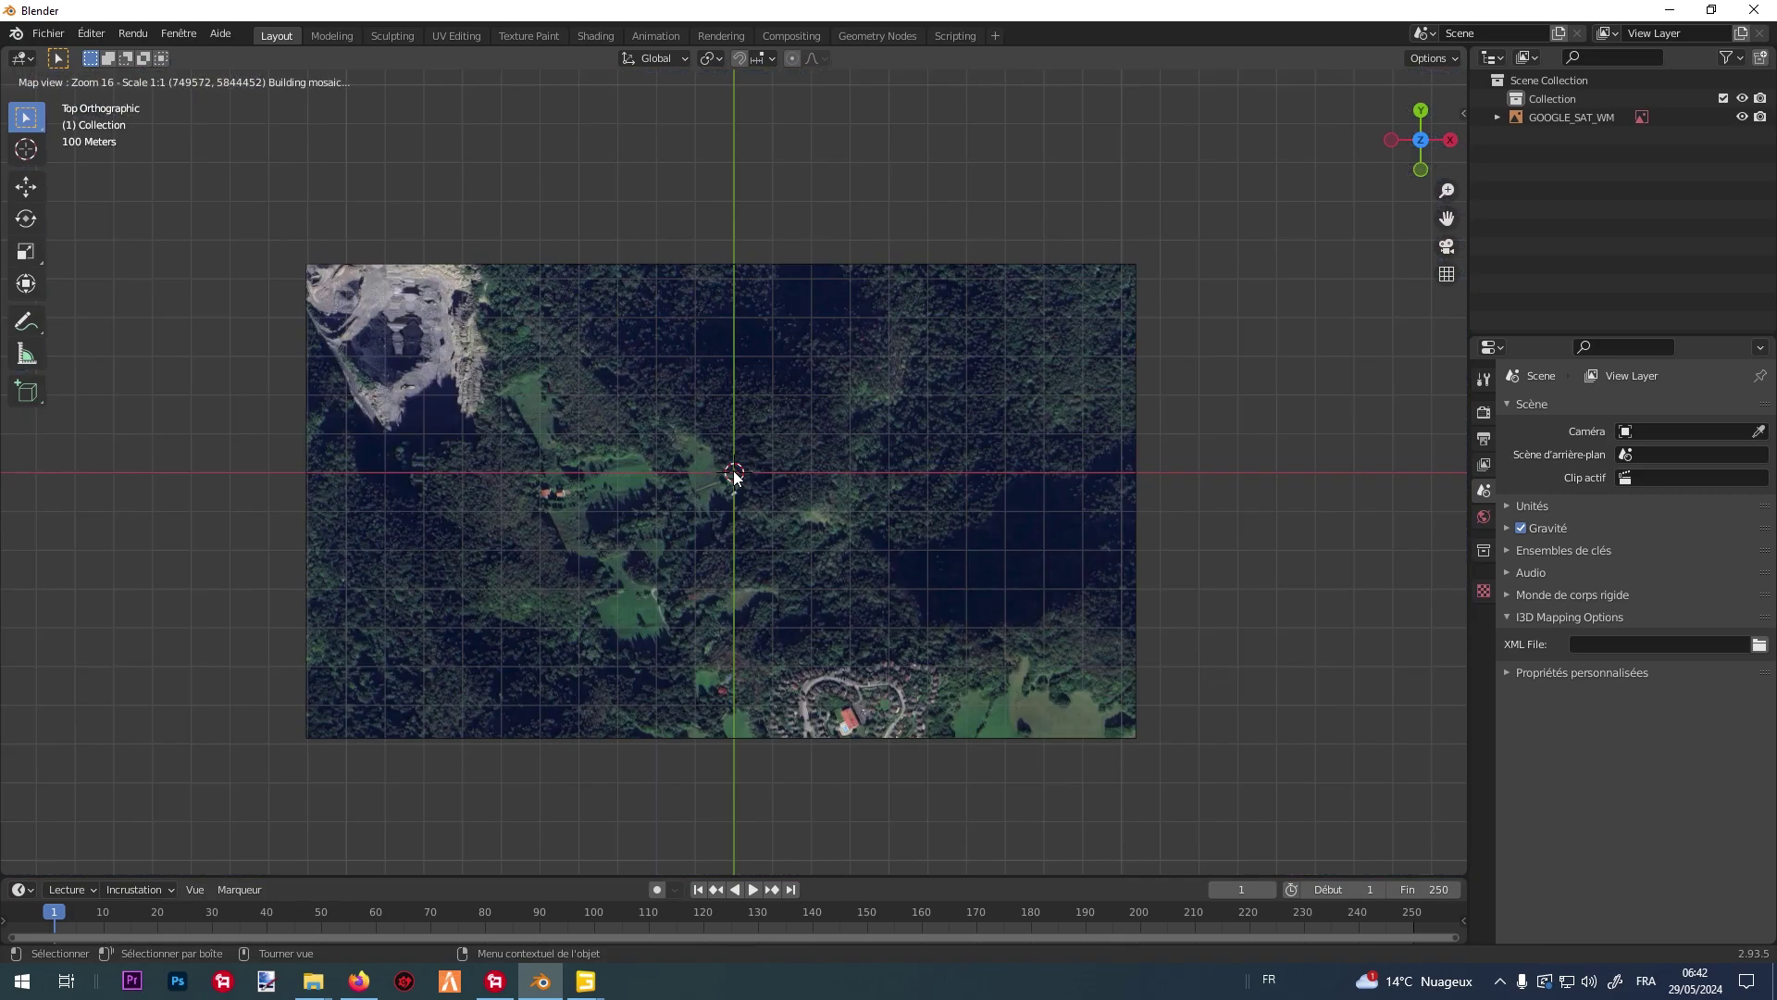
scroll(734, 475, down, 1)
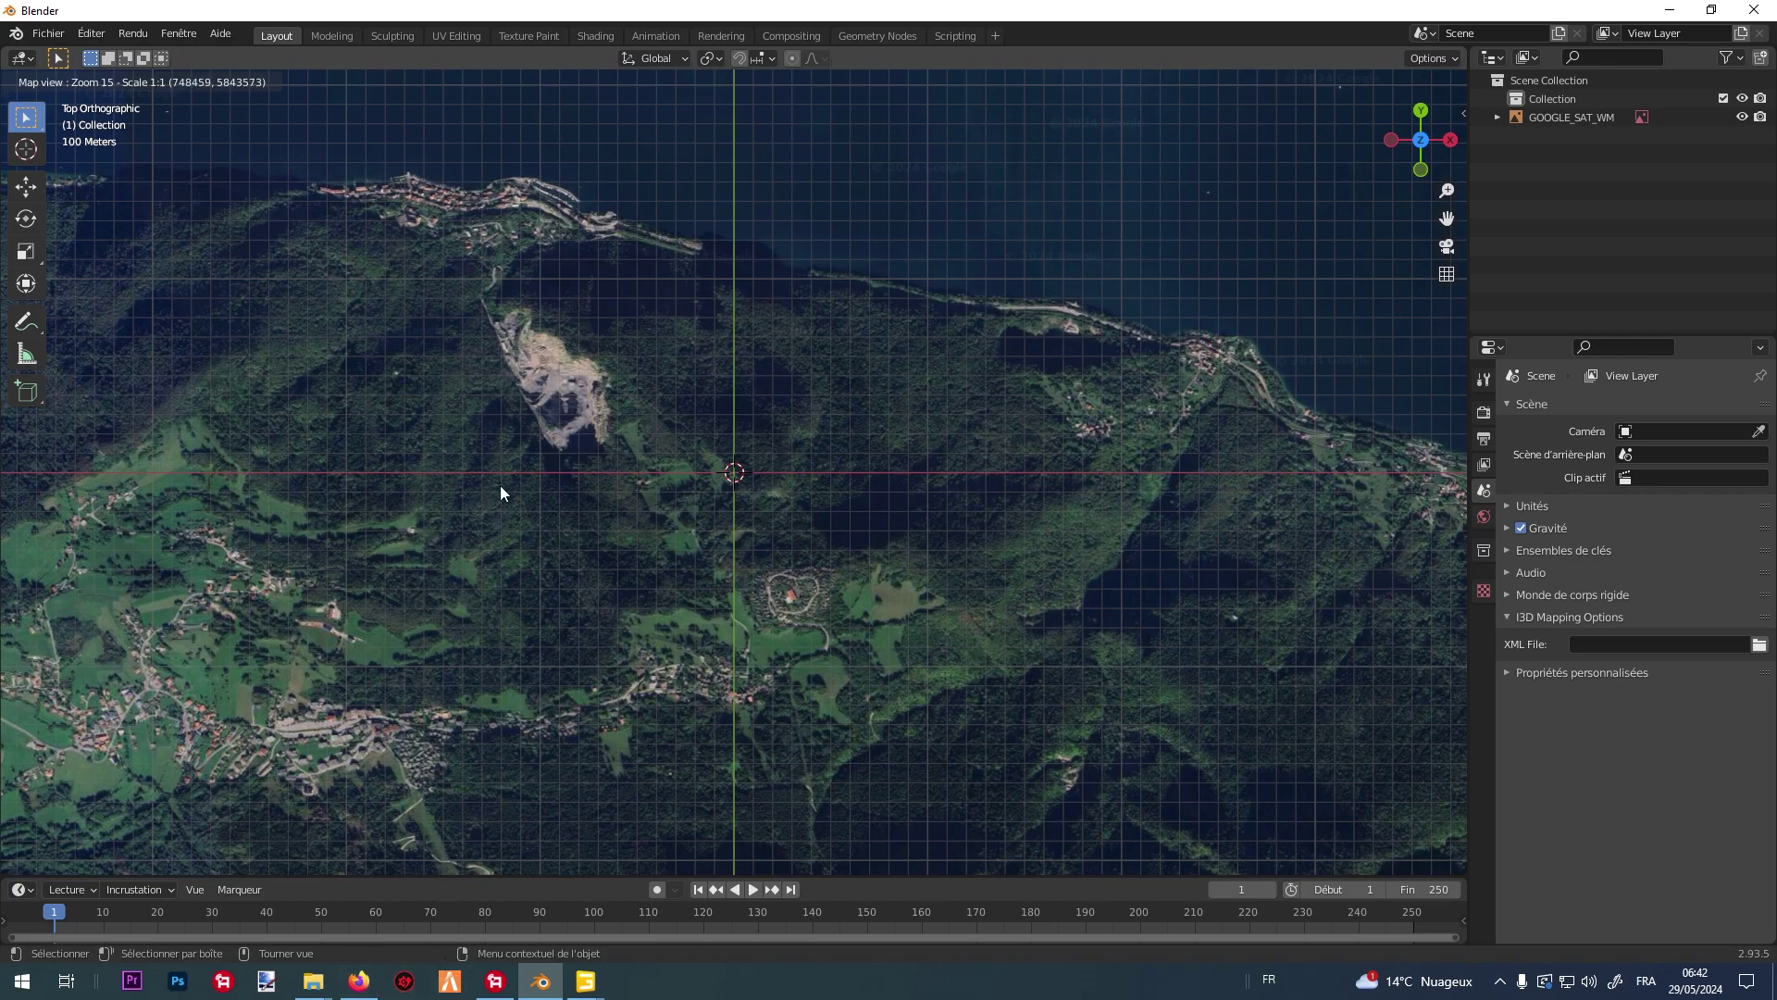
Compare the basemap's coverage with the full measured square on Google Maps.
click(358, 981)
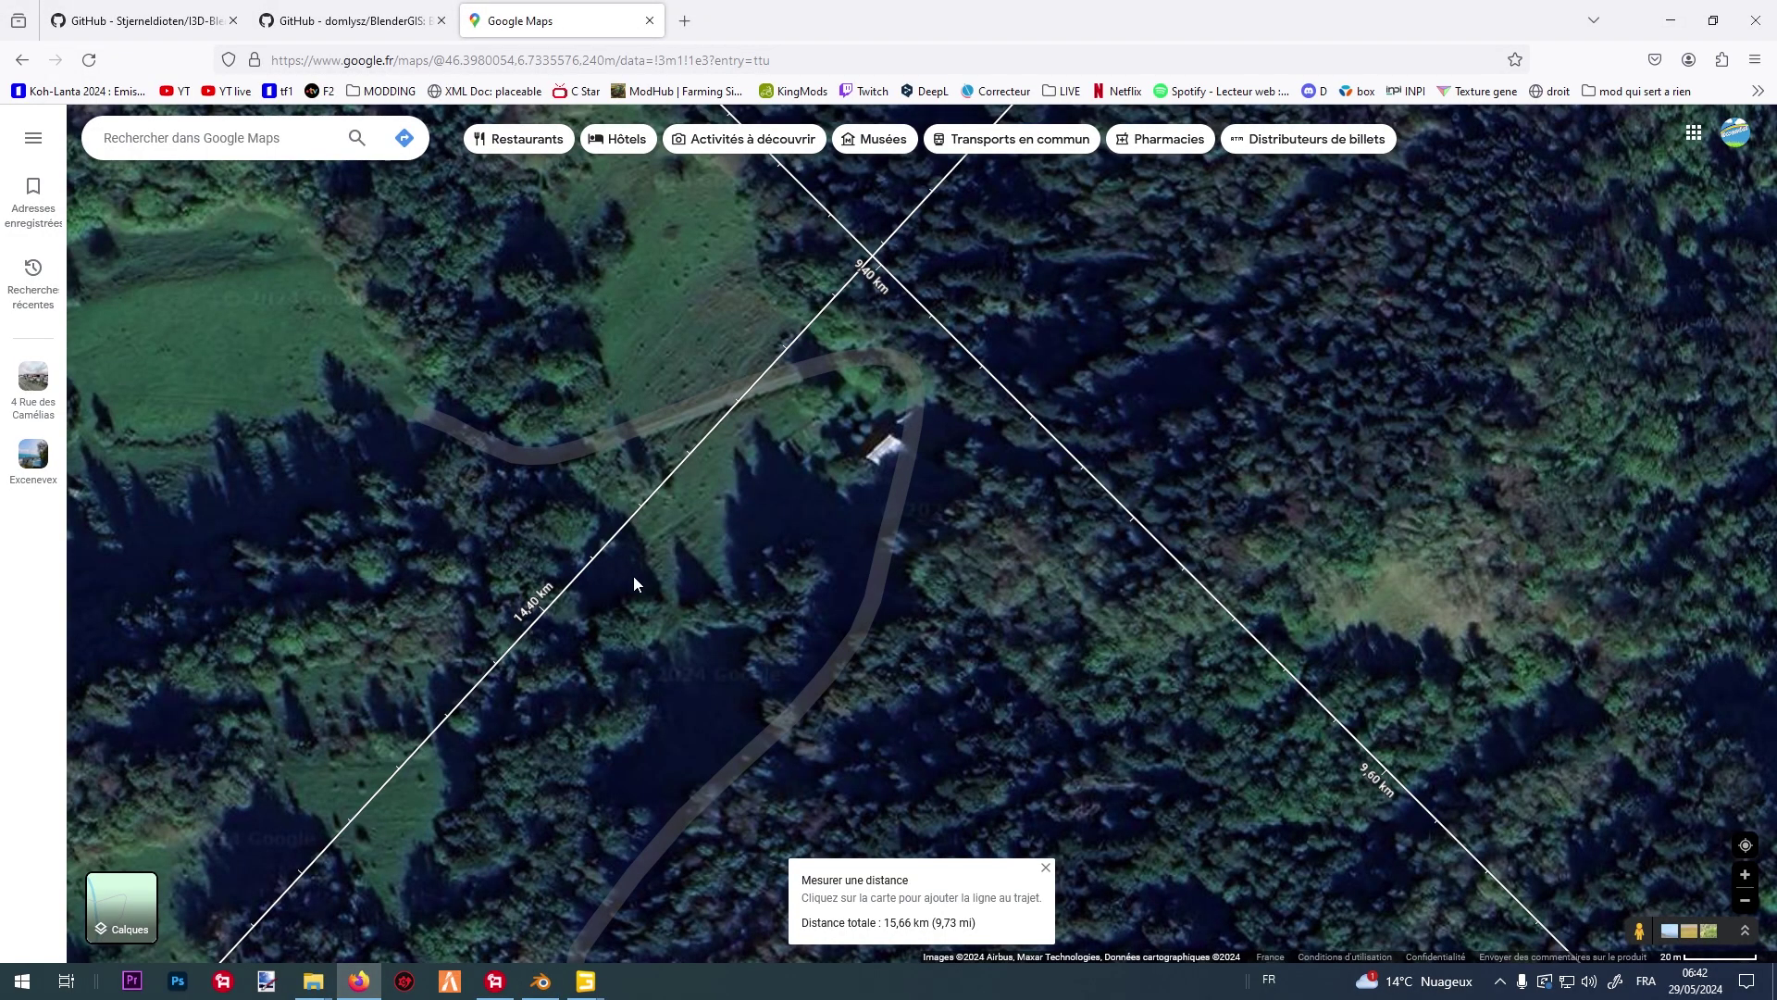
scroll(715, 560, down, 3)
scroll(724, 555, down, 2)
scroll(491, 305, down, 2)
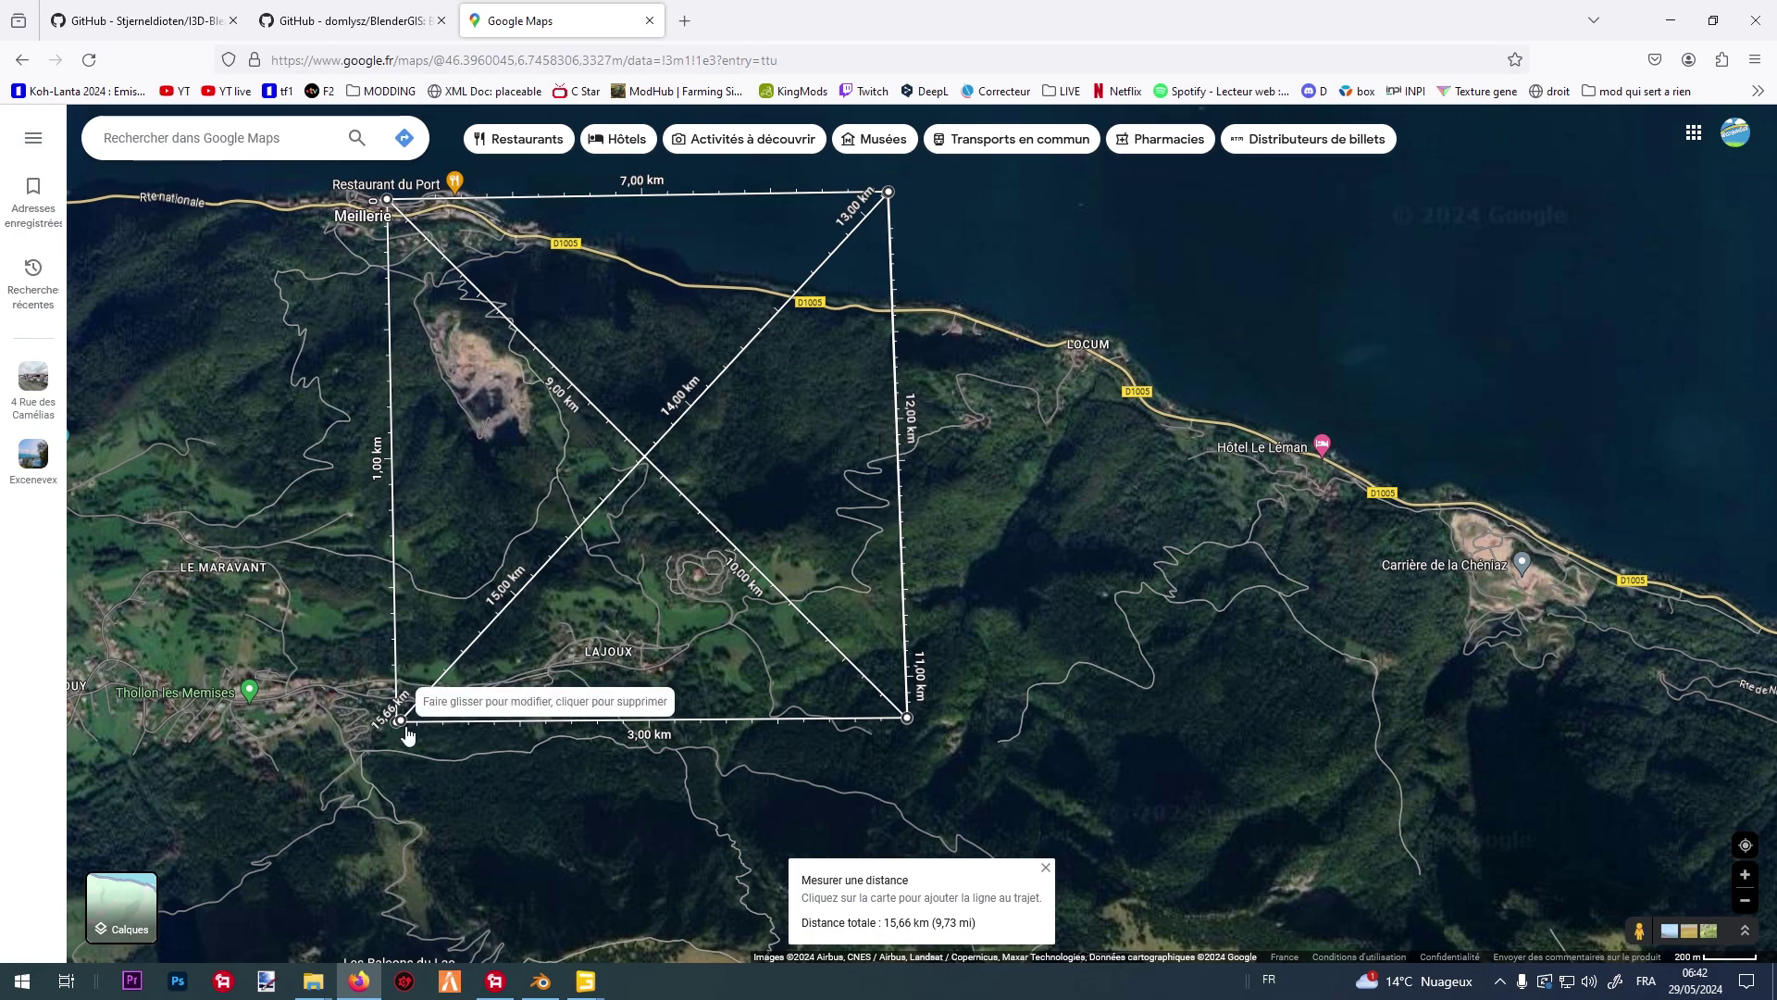
Return to Blender and export the displayed satellite basemap as a textured plane.
click(537, 981)
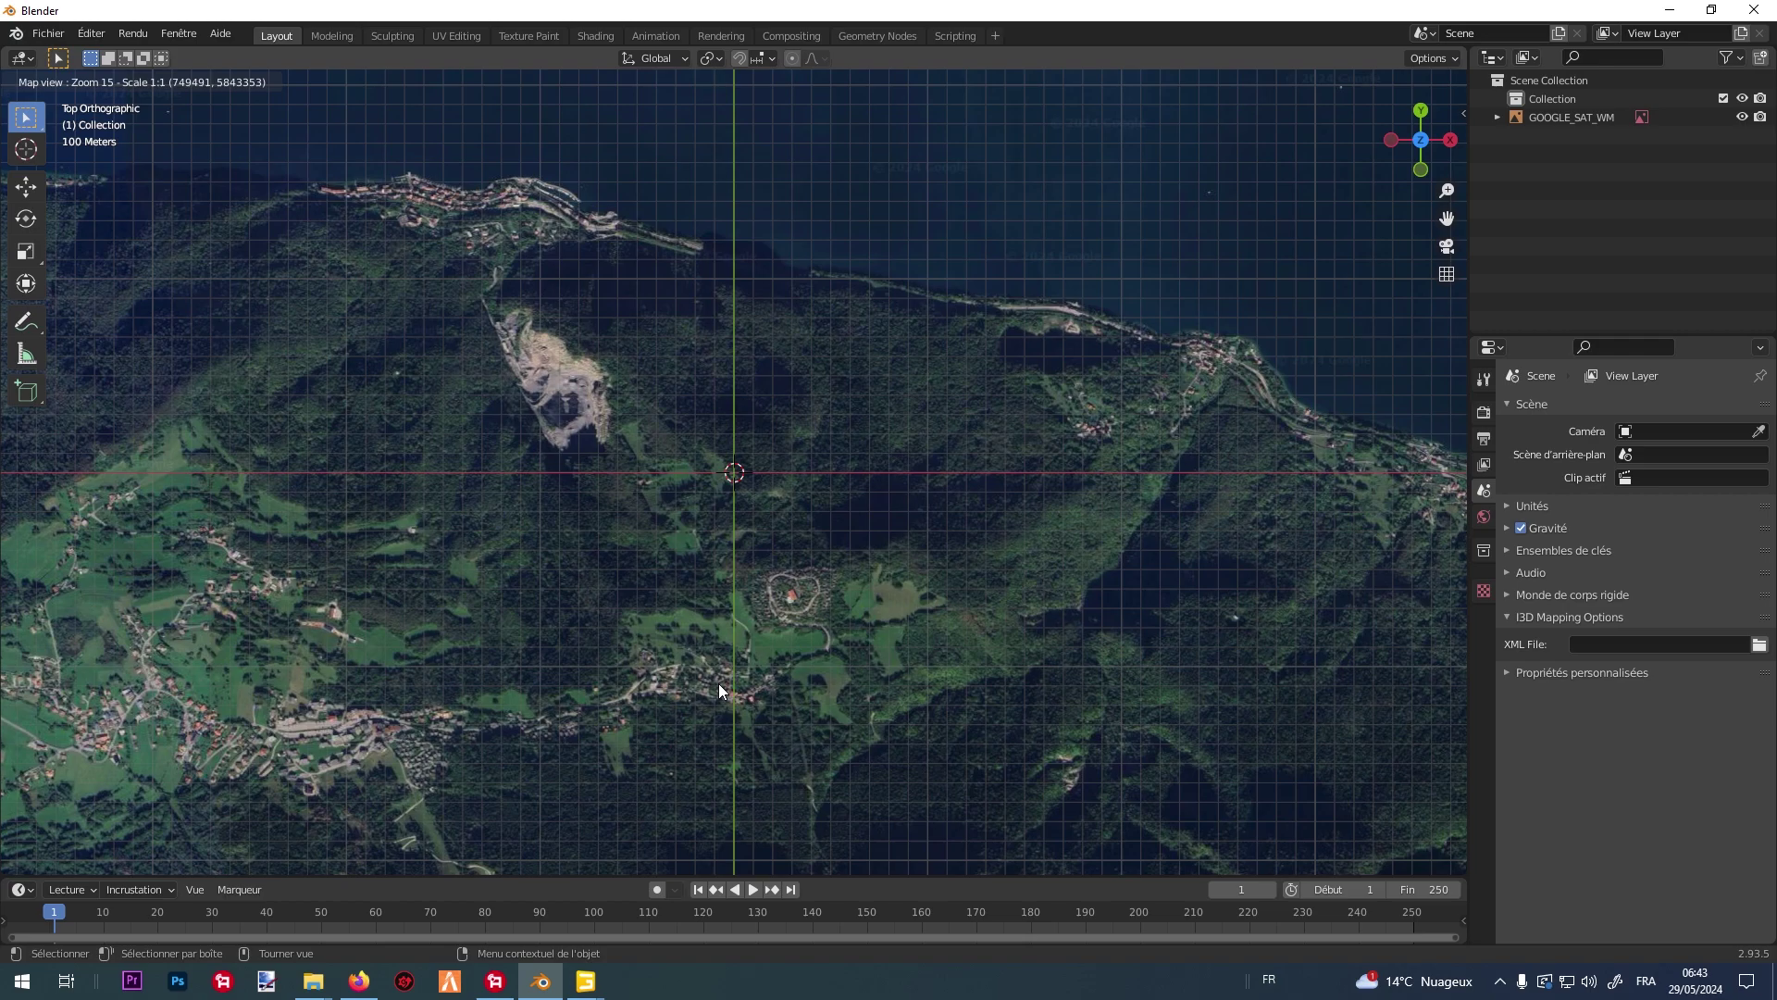
key(e)
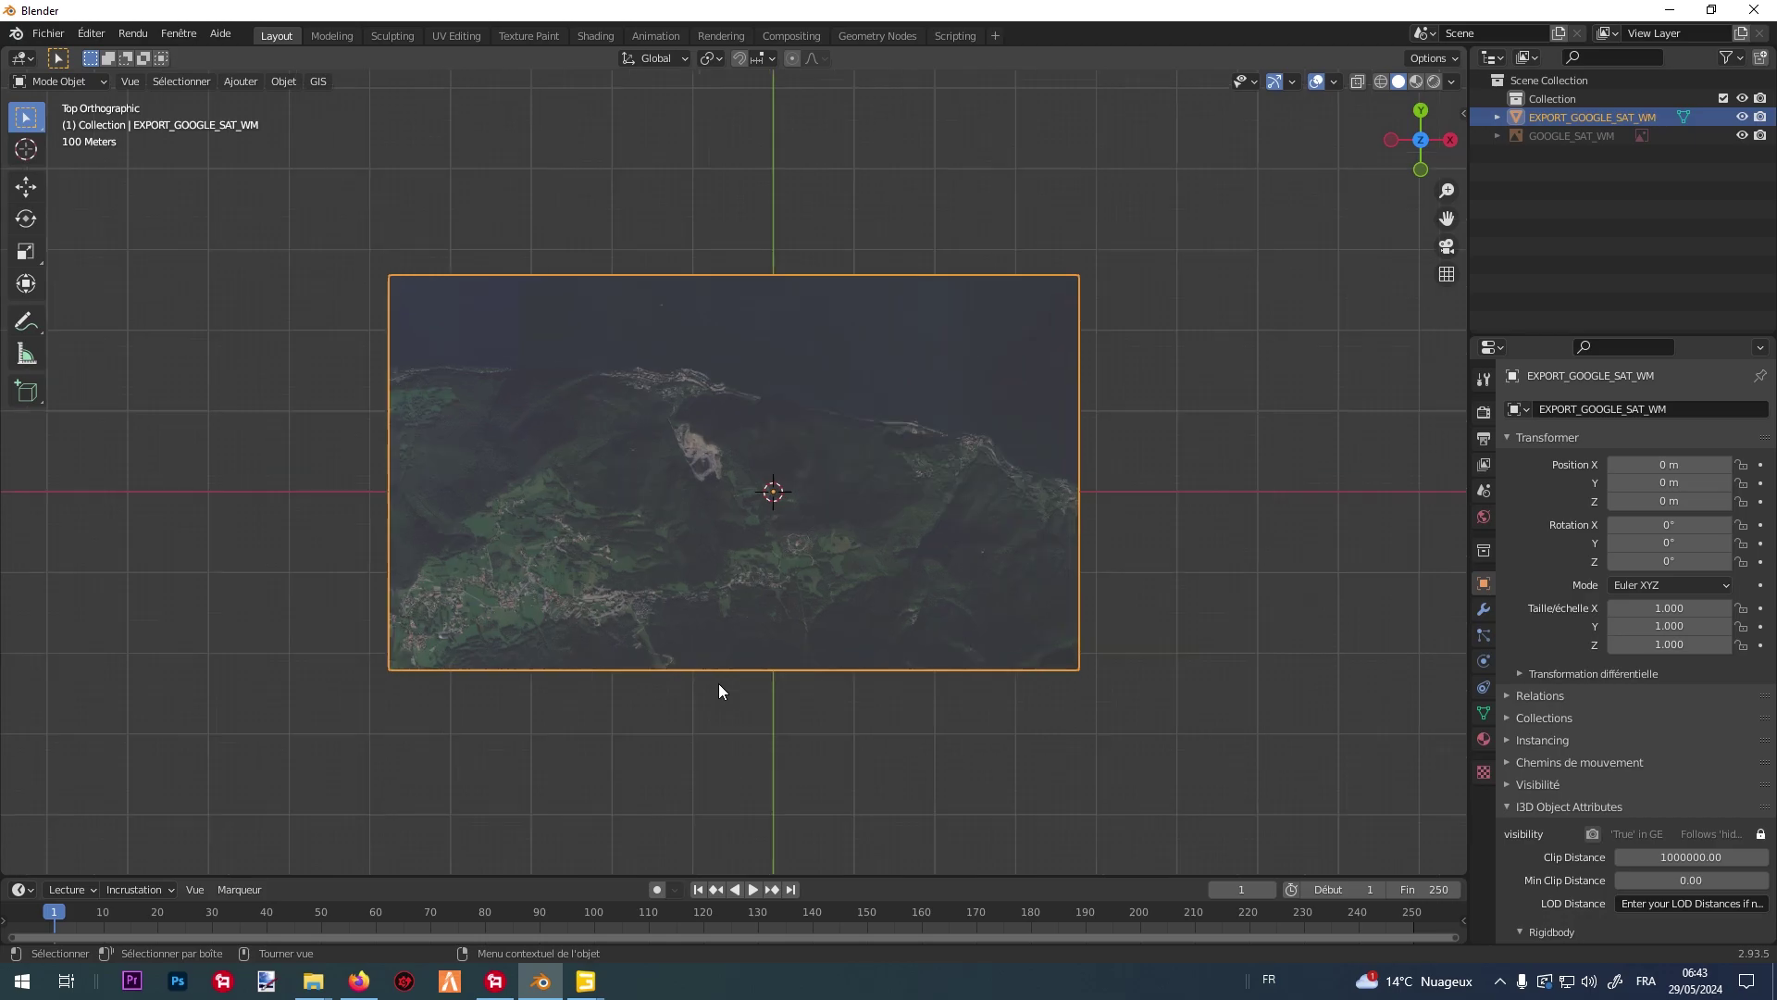
scroll(718, 683, up, 5)
scroll(652, 613, down, 2)
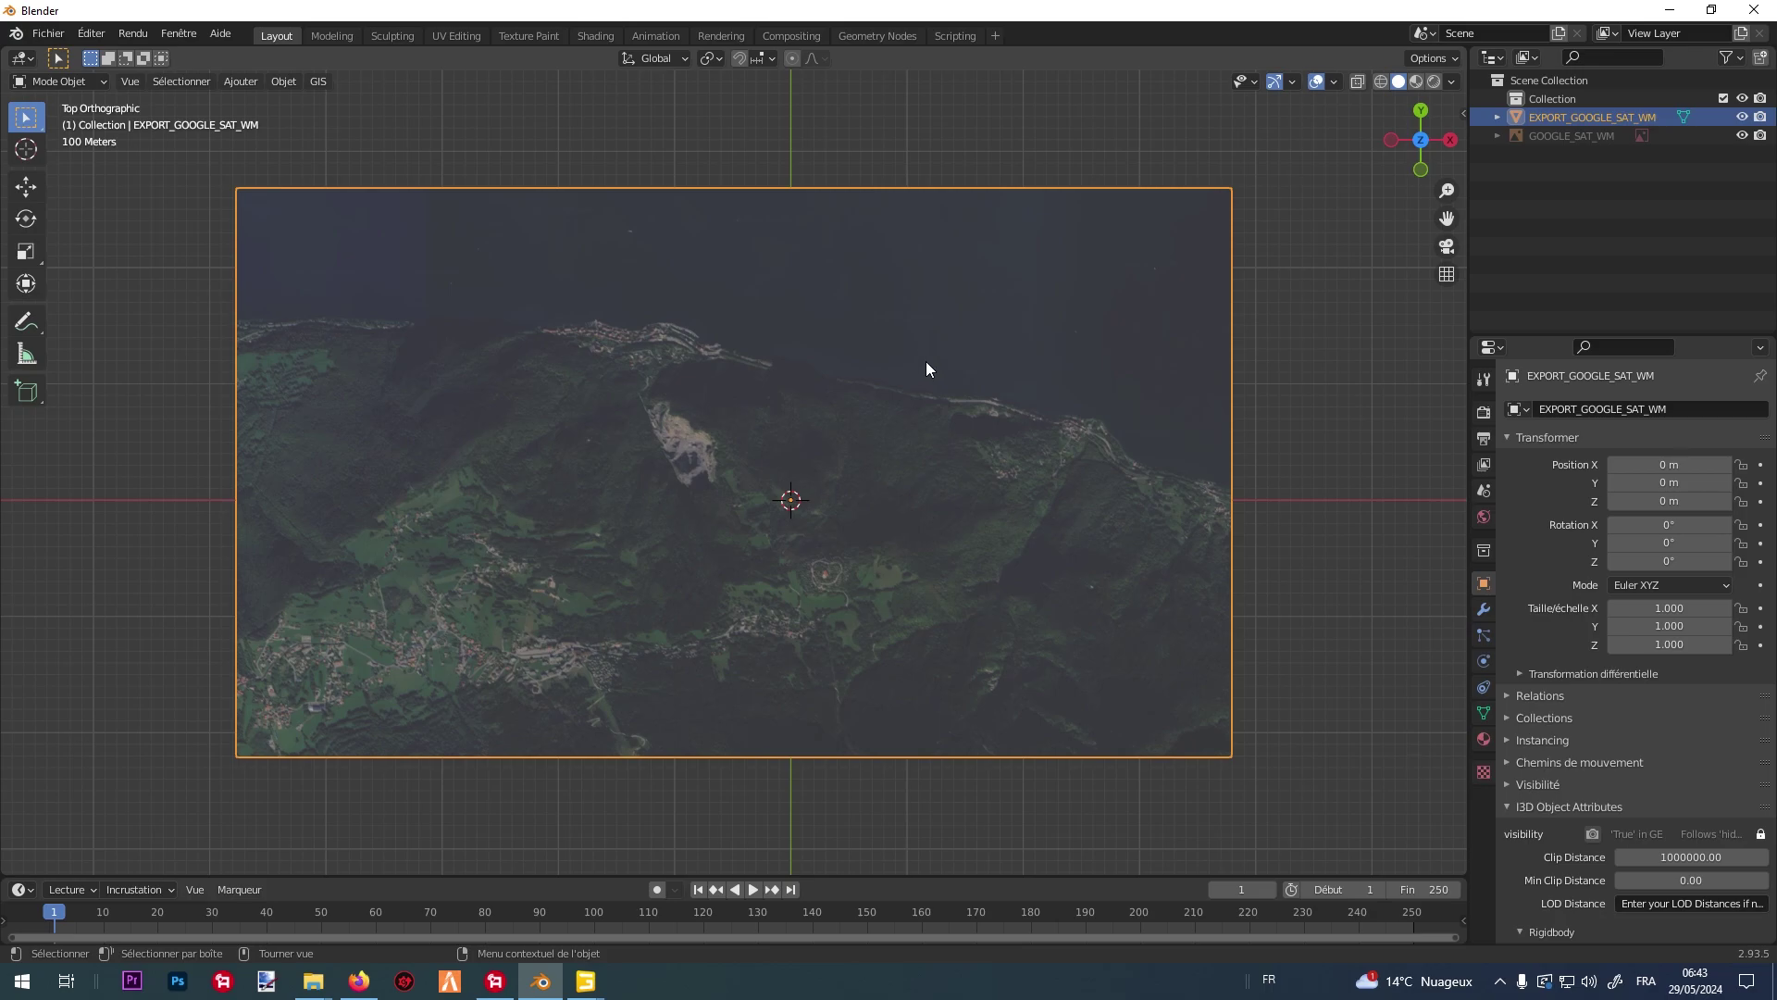
Get SRTM elevation data for the exported satellite plane from the Marine-geo.org GMRT server.
middle_drag(939, 382, 602, 199)
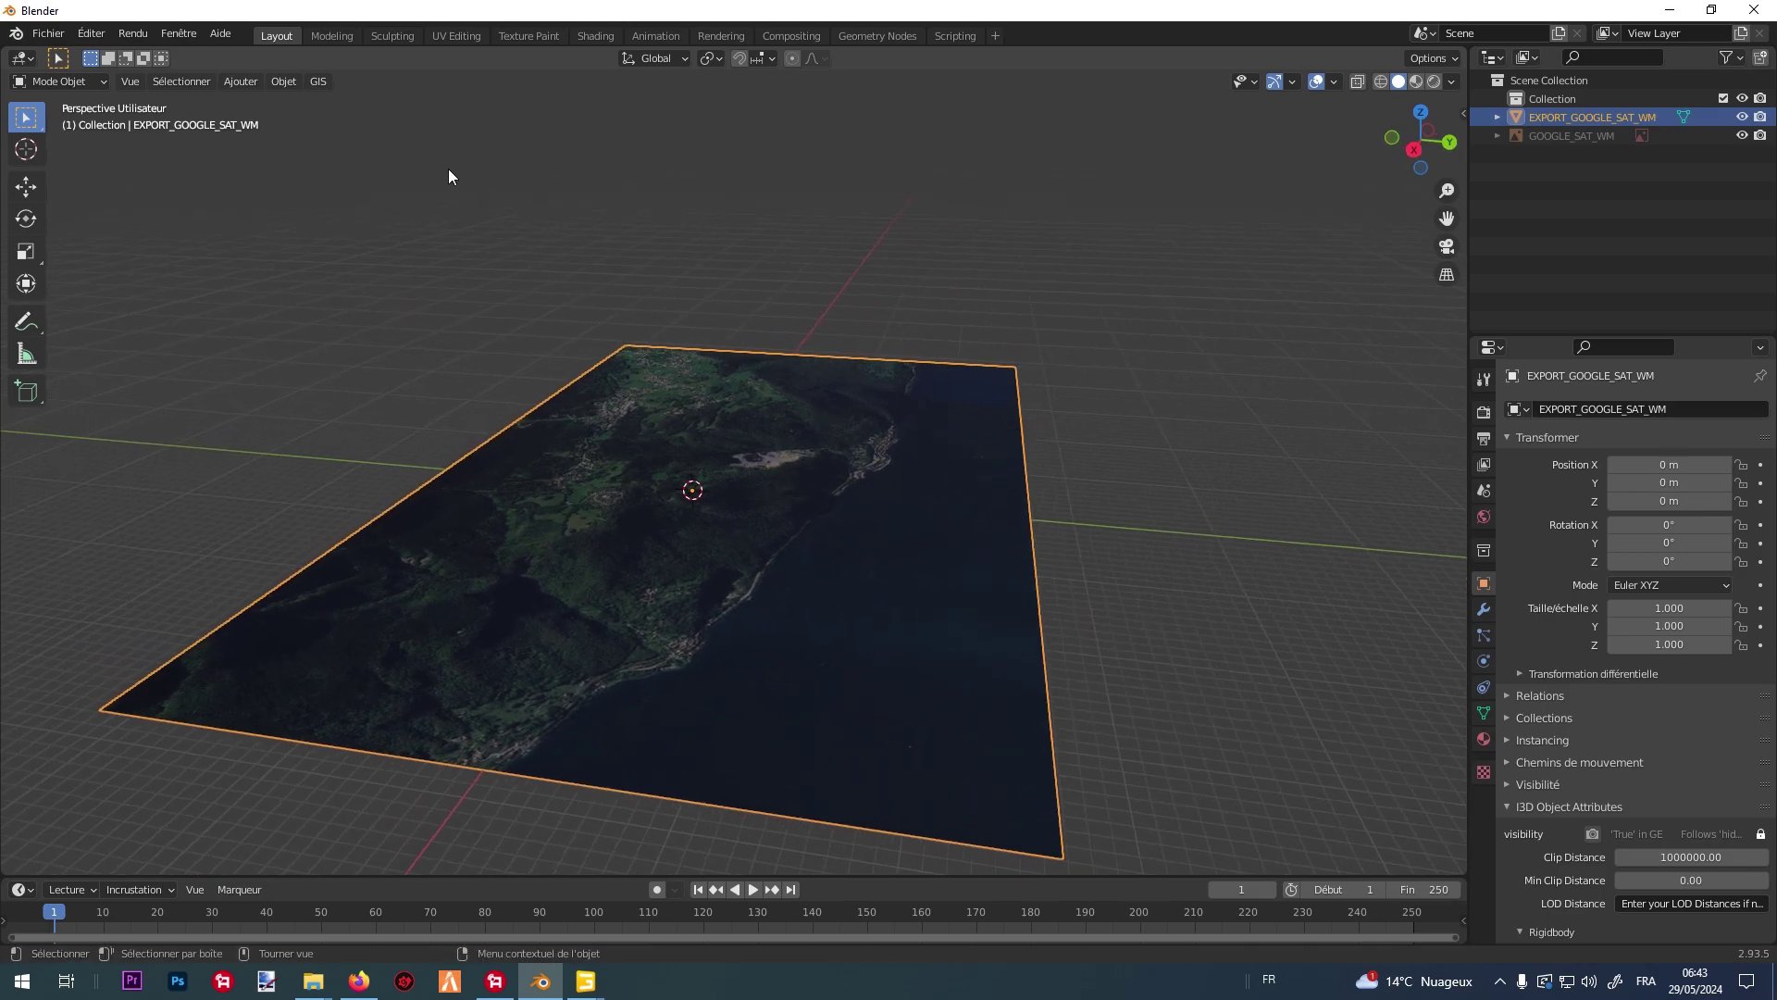
click(319, 82)
mouse_move(340, 127)
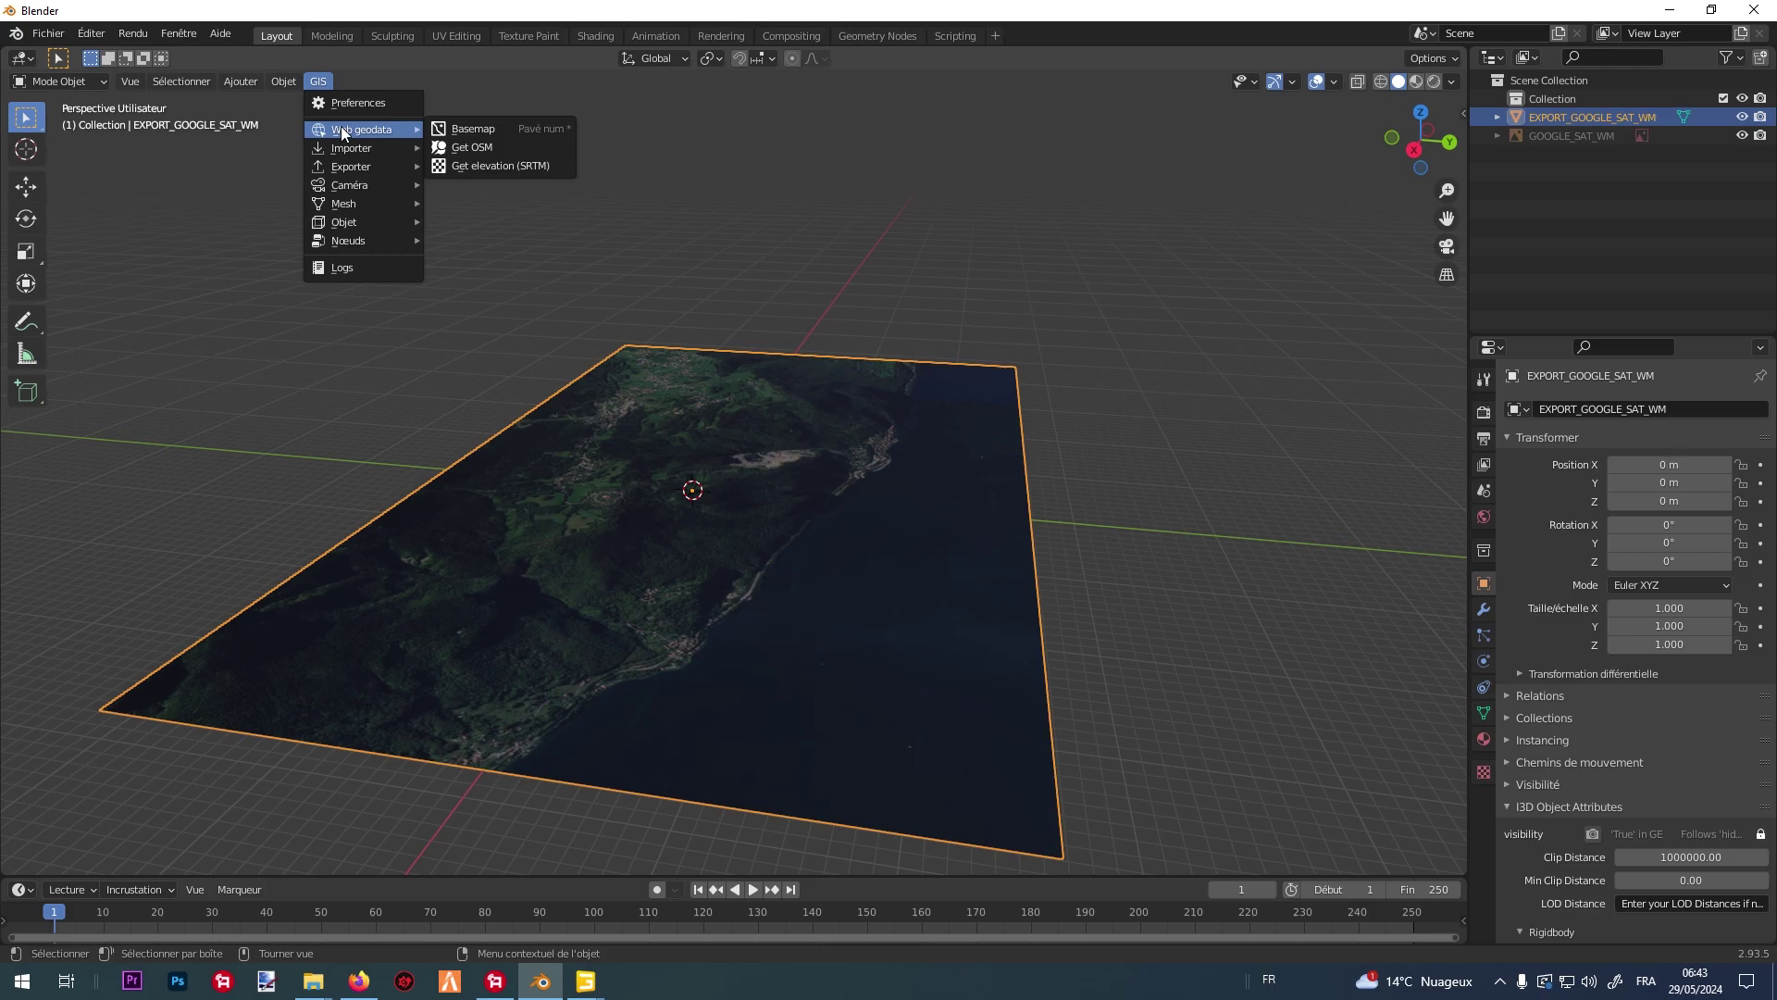
click(472, 165)
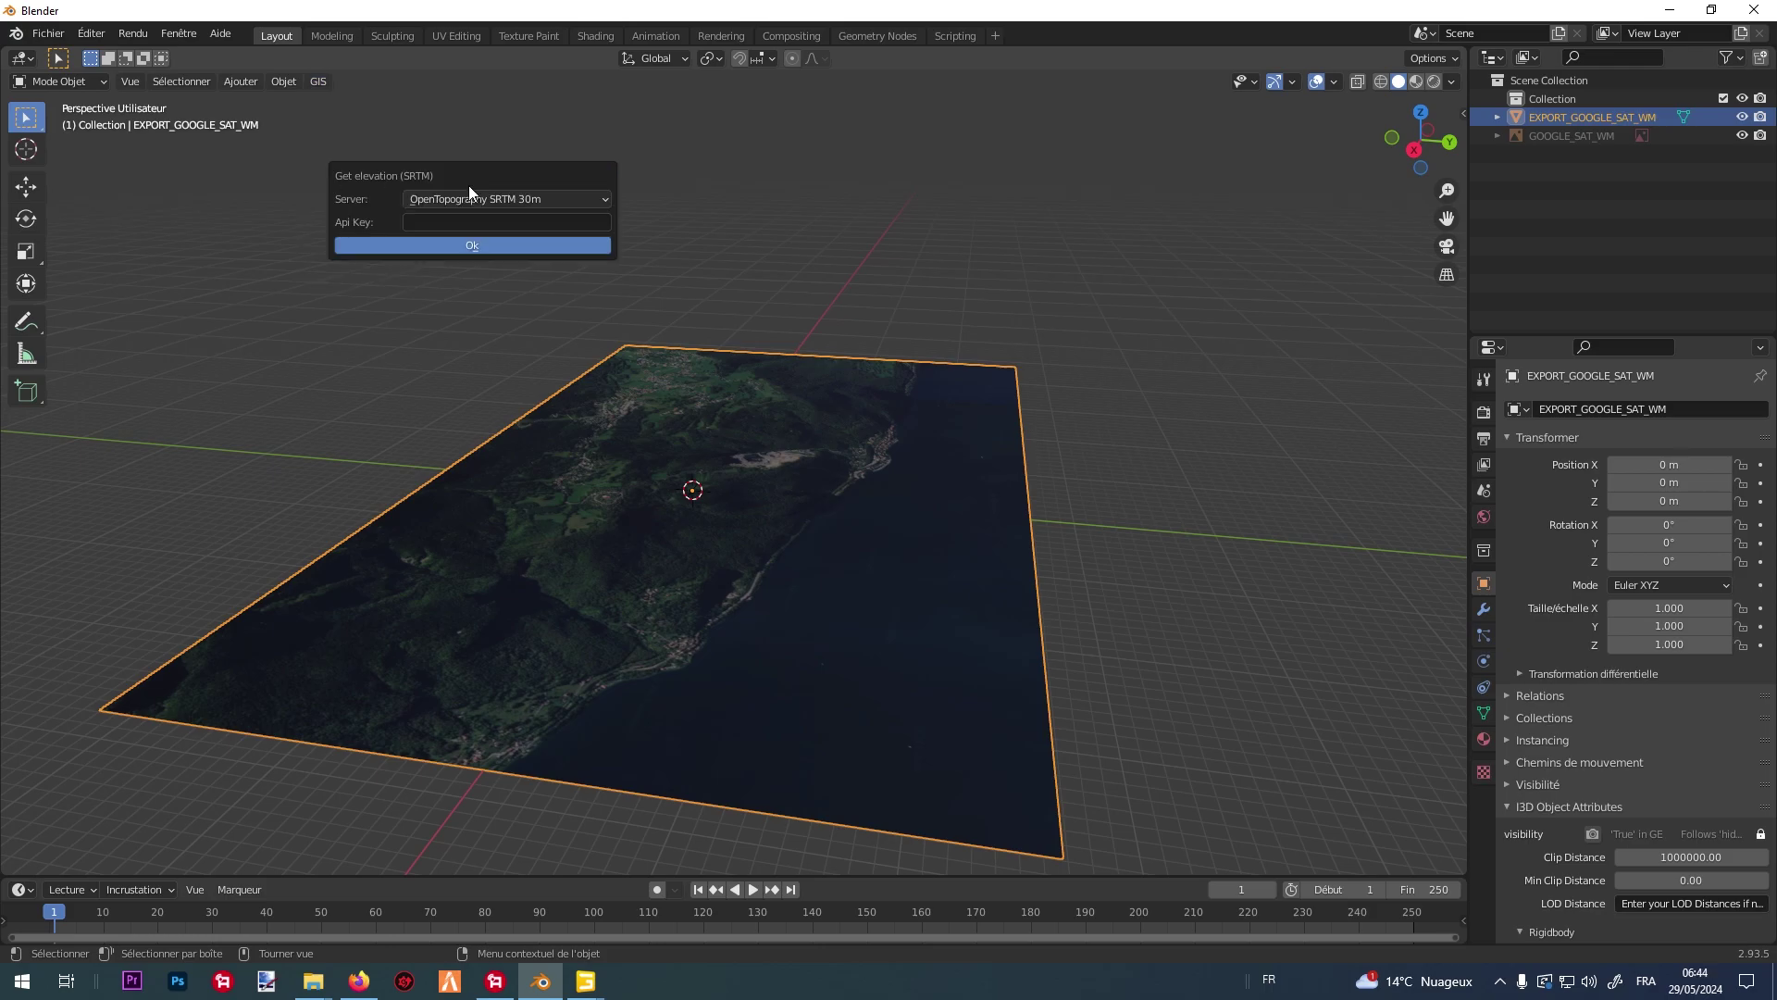
click(428, 198)
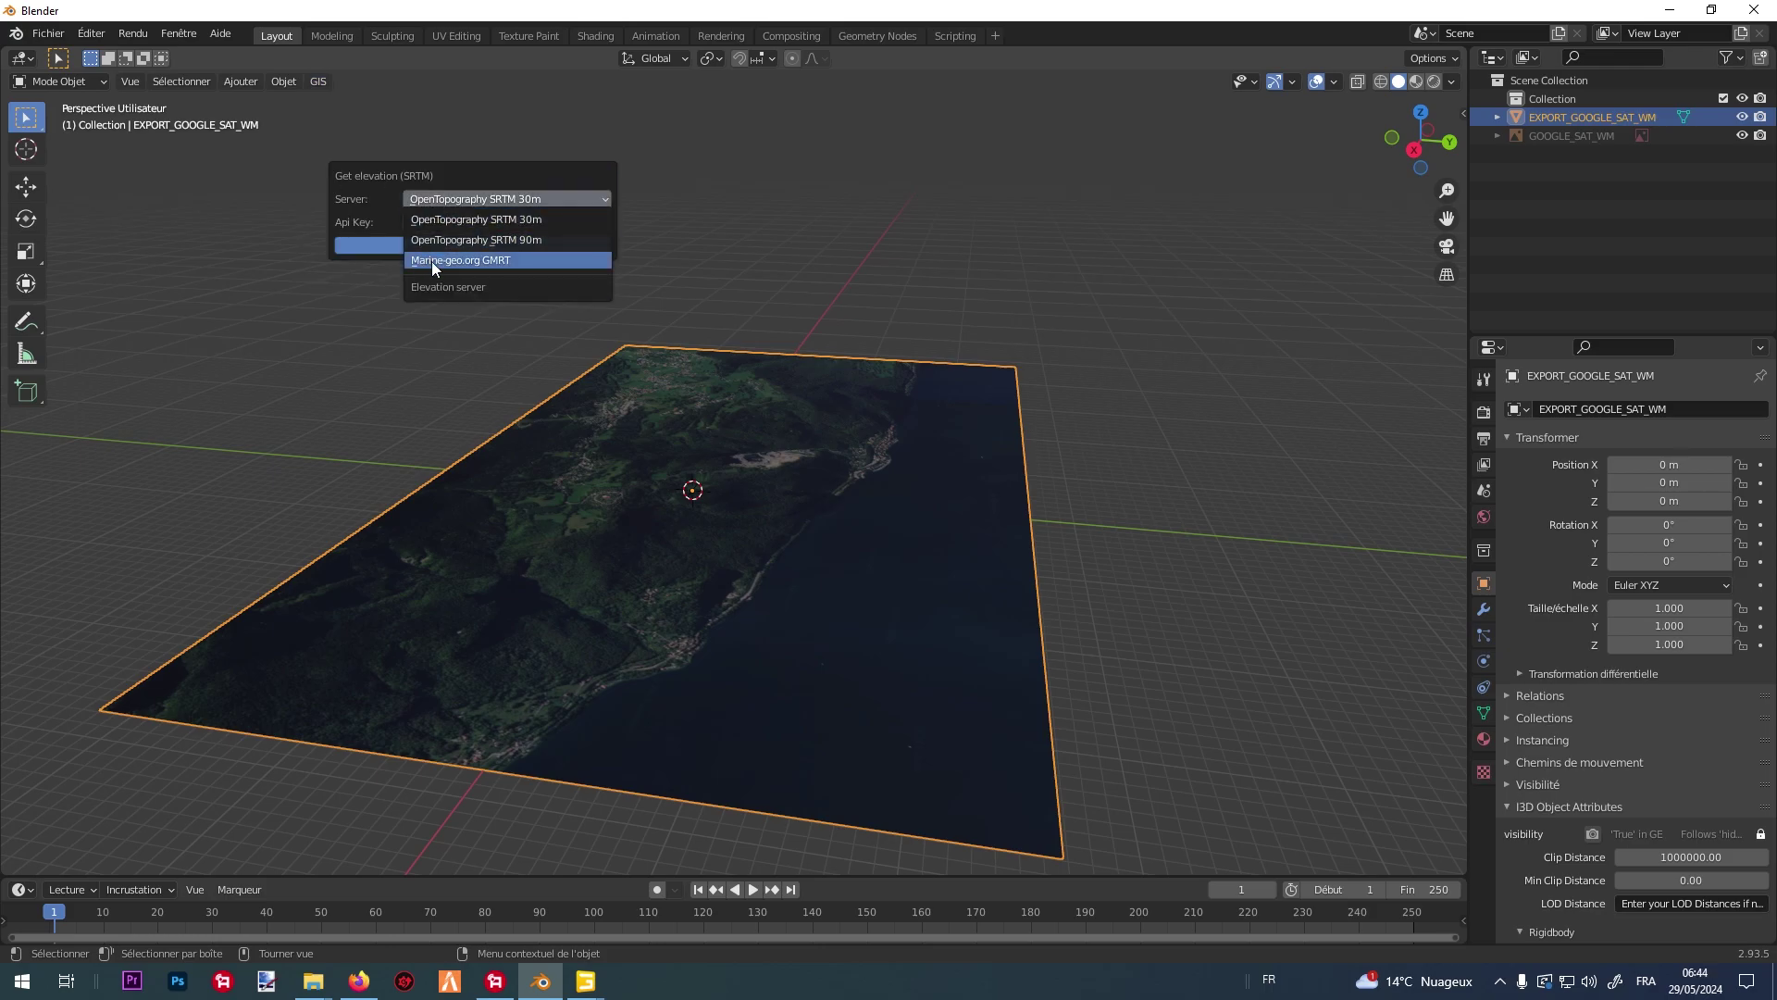
click(428, 261)
click(457, 222)
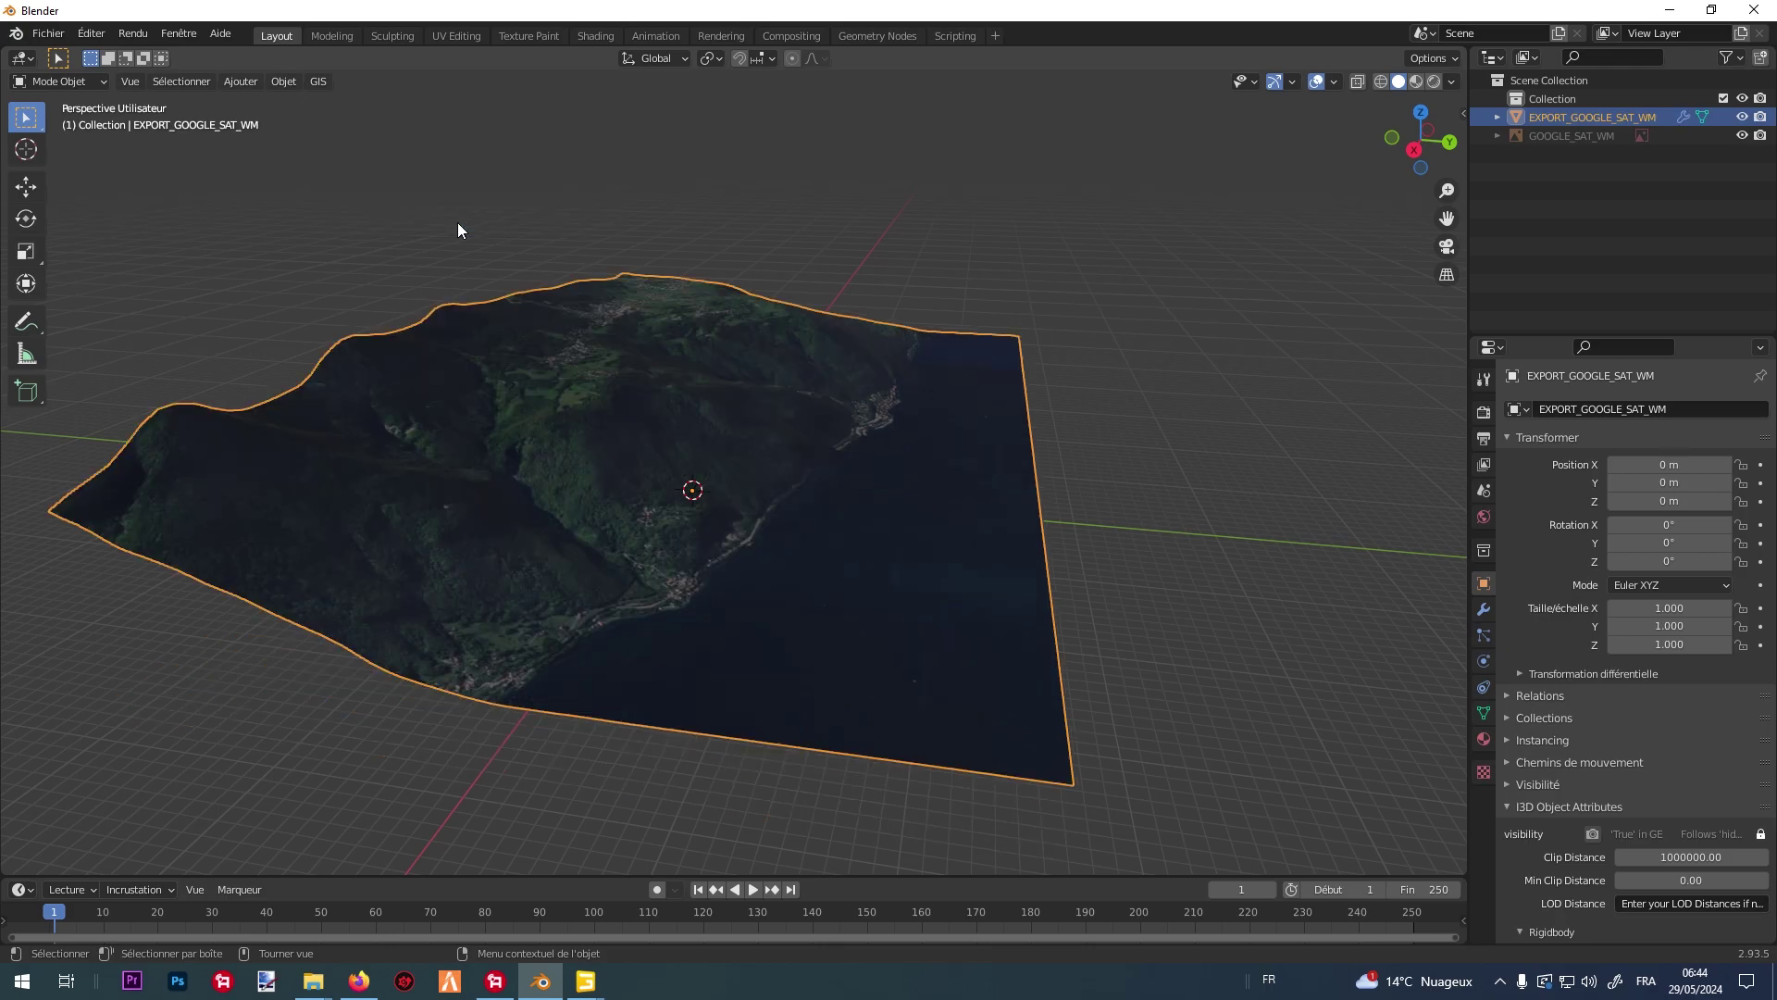
Apply the DEM subdivision and DEM.001 displacement modifiers to the satellite terrain mesh.
middle_drag(746, 333, 597, 353)
scroll(668, 335, up, 4)
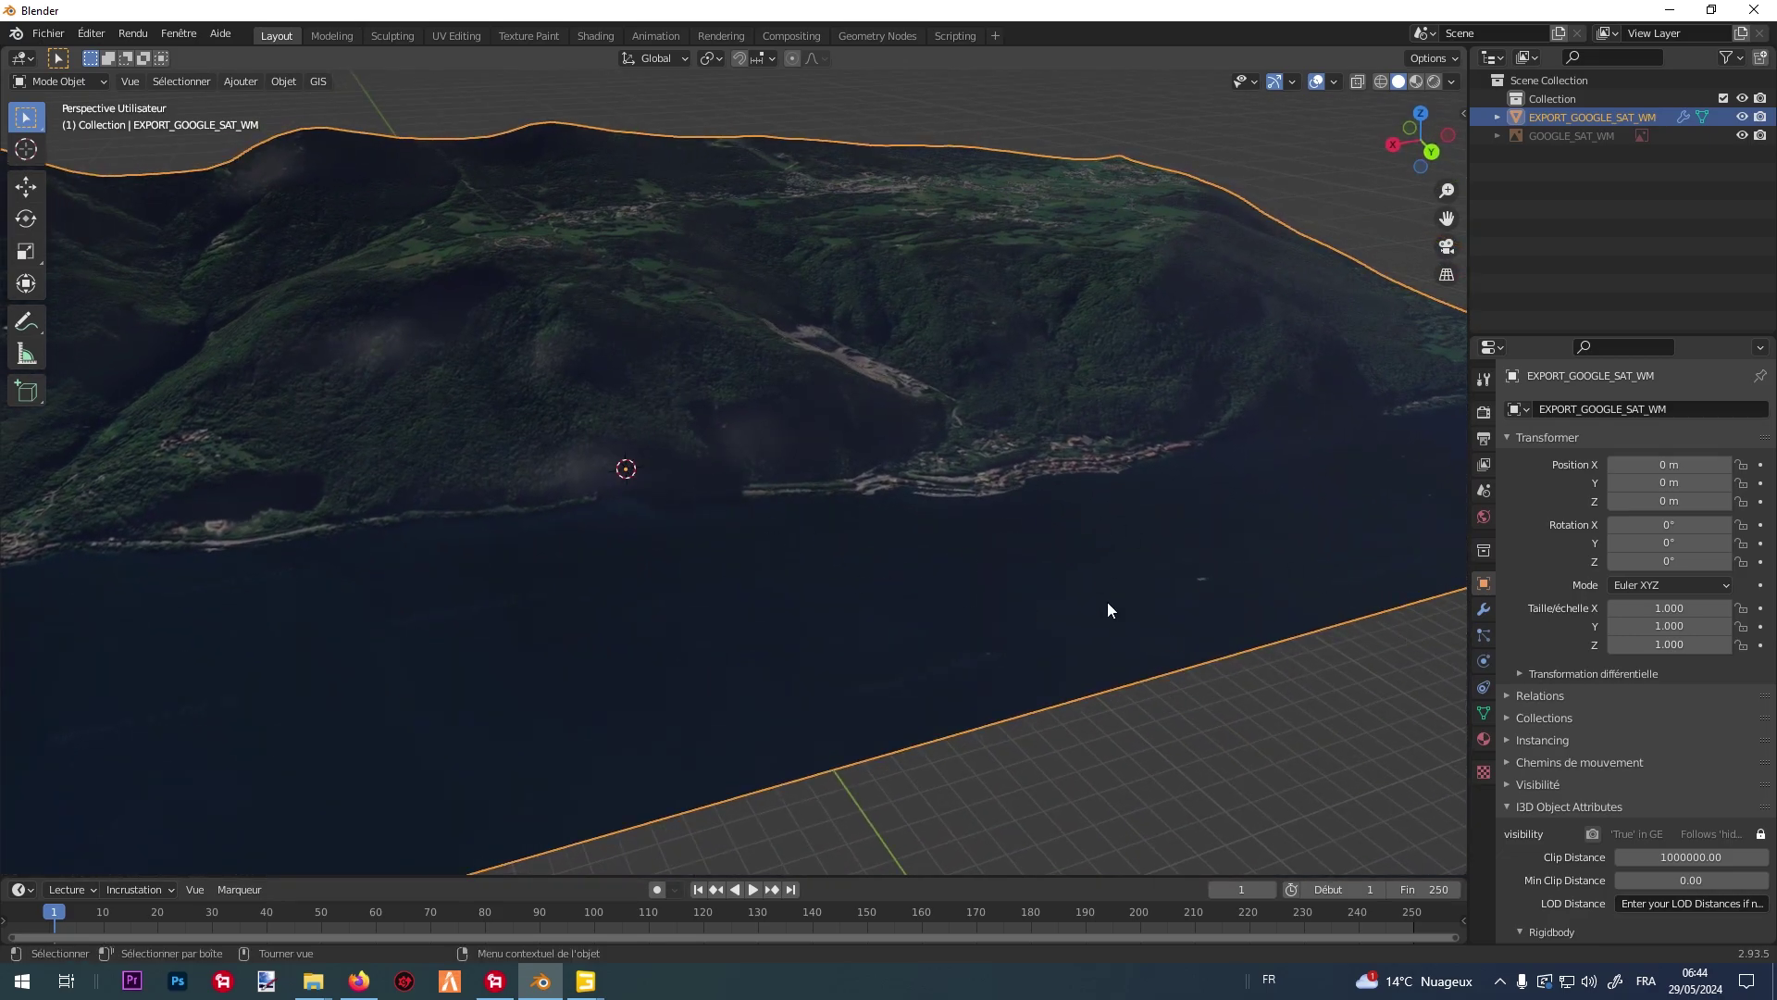
click(1484, 609)
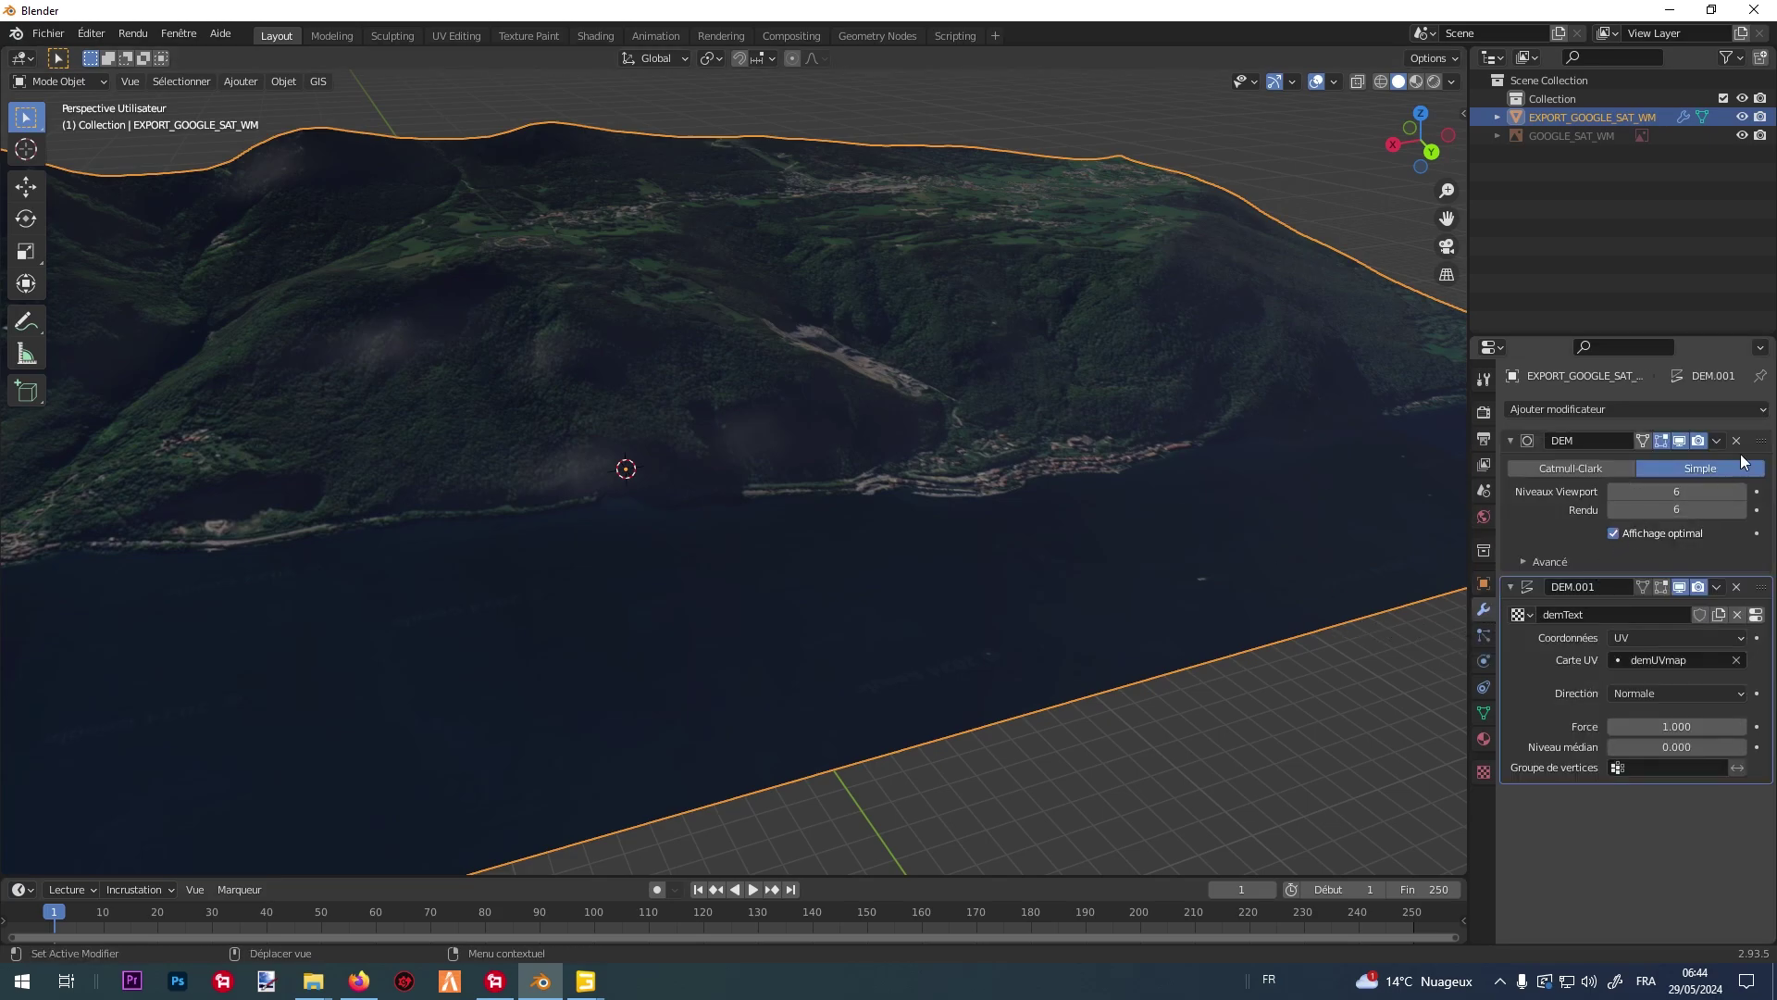
click(1714, 442)
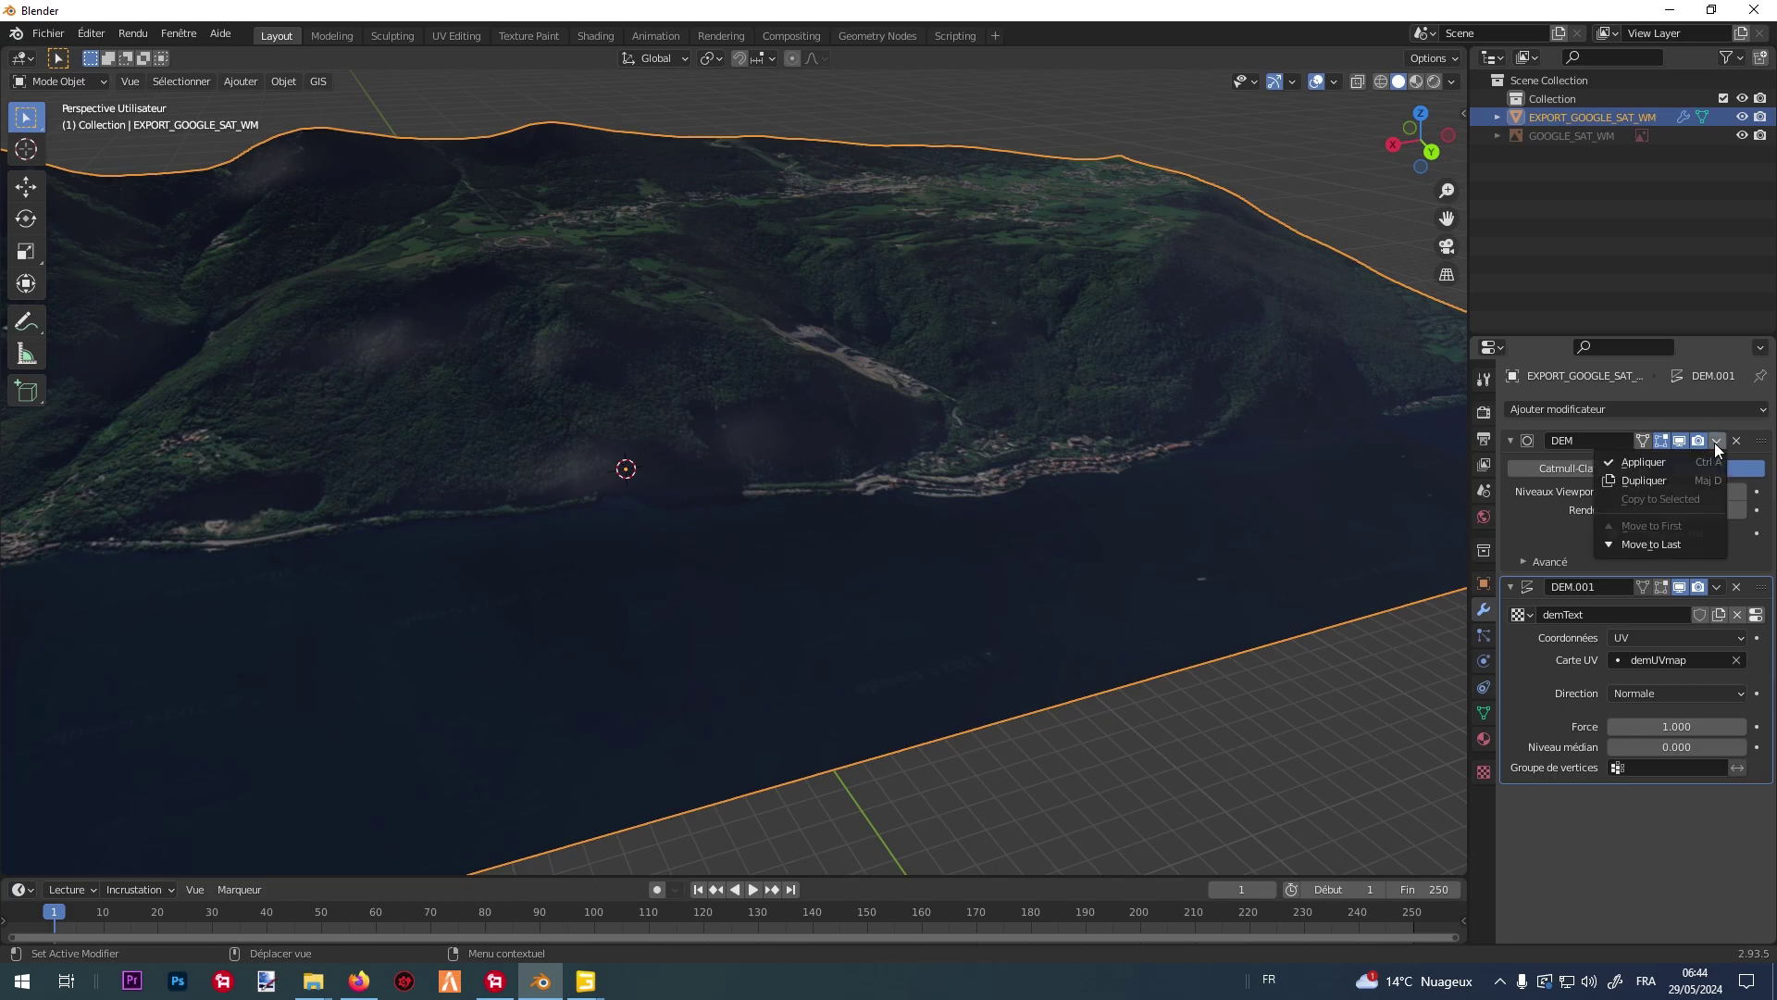
click(1697, 459)
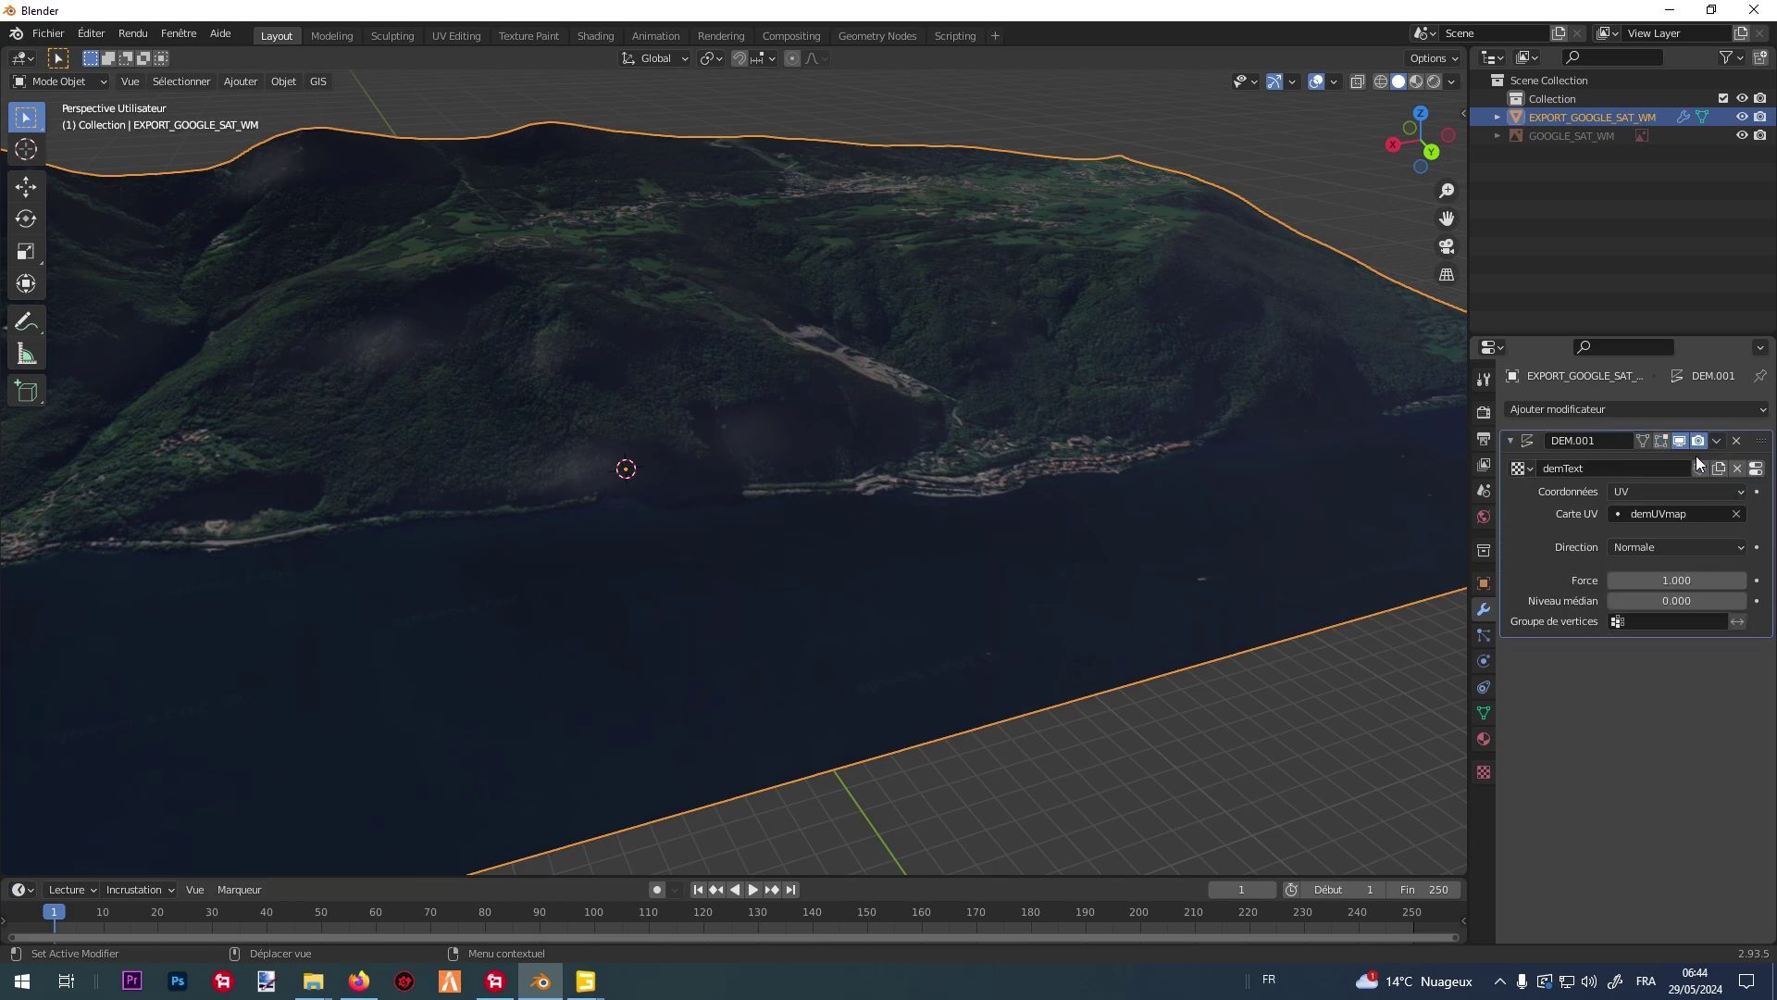
click(1714, 440)
click(1699, 461)
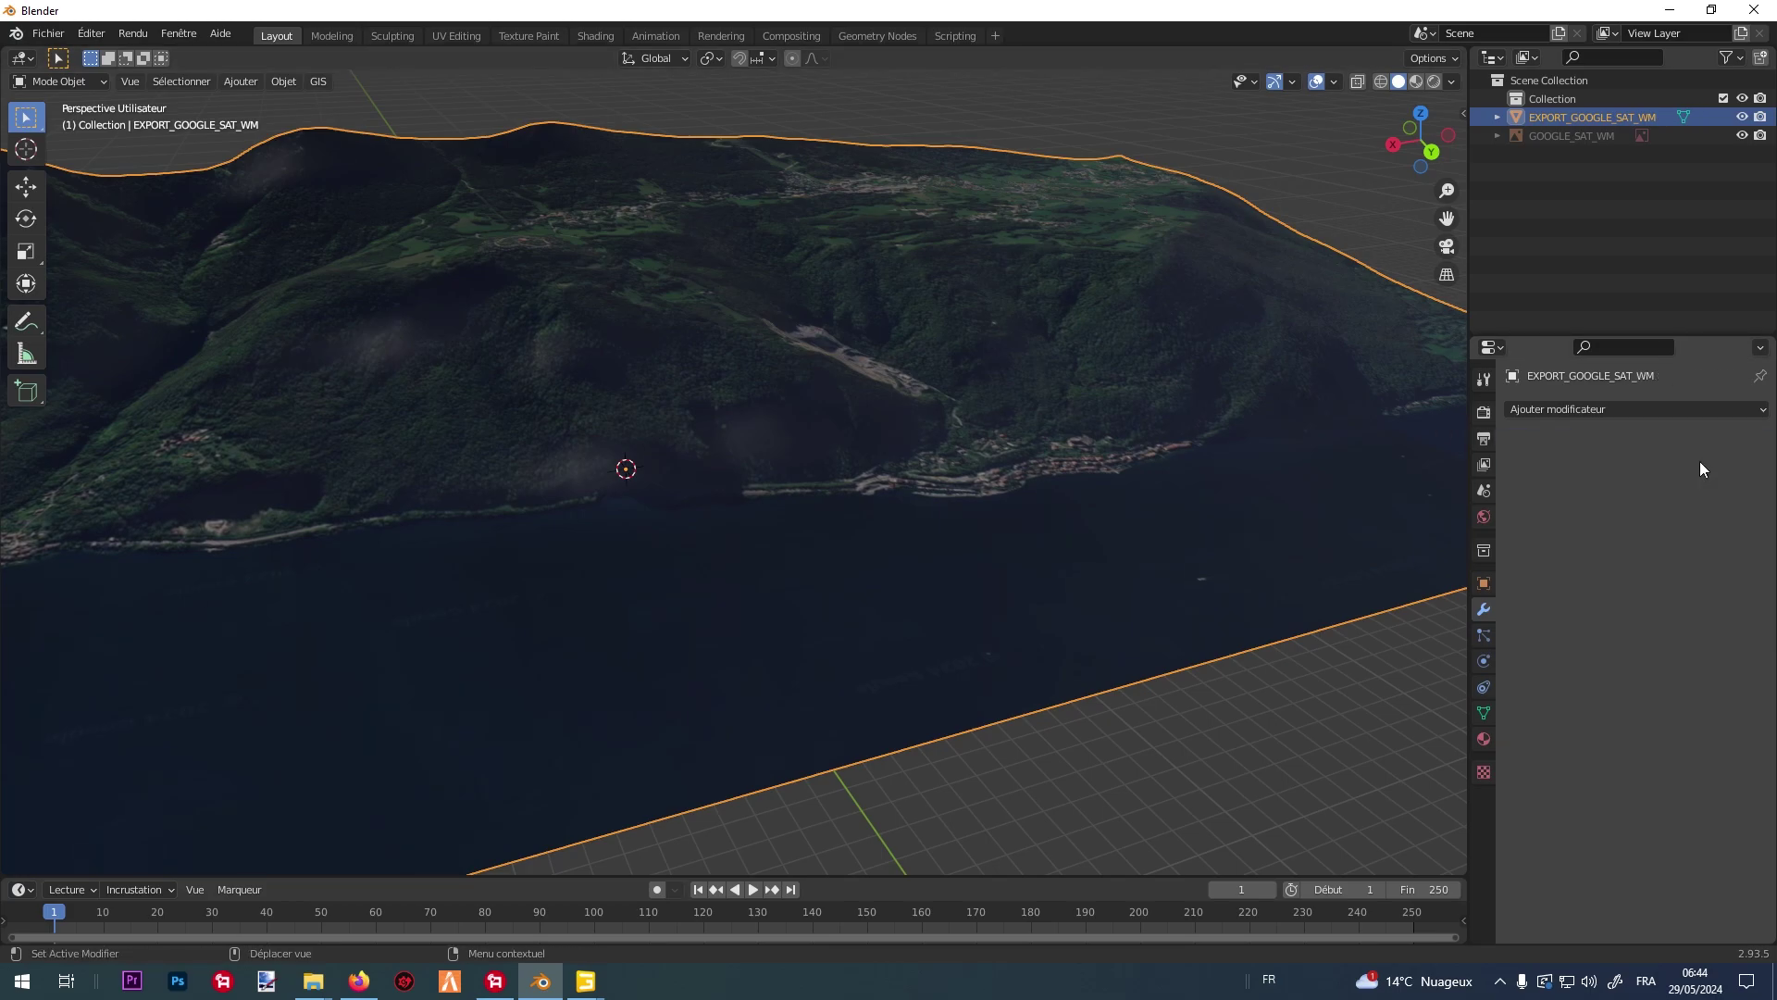
Examine the terrain mesh's grid in Edit Mode with face selection, from overview to close-up, and return to Object Mode.
scroll(1083, 402, down, 3)
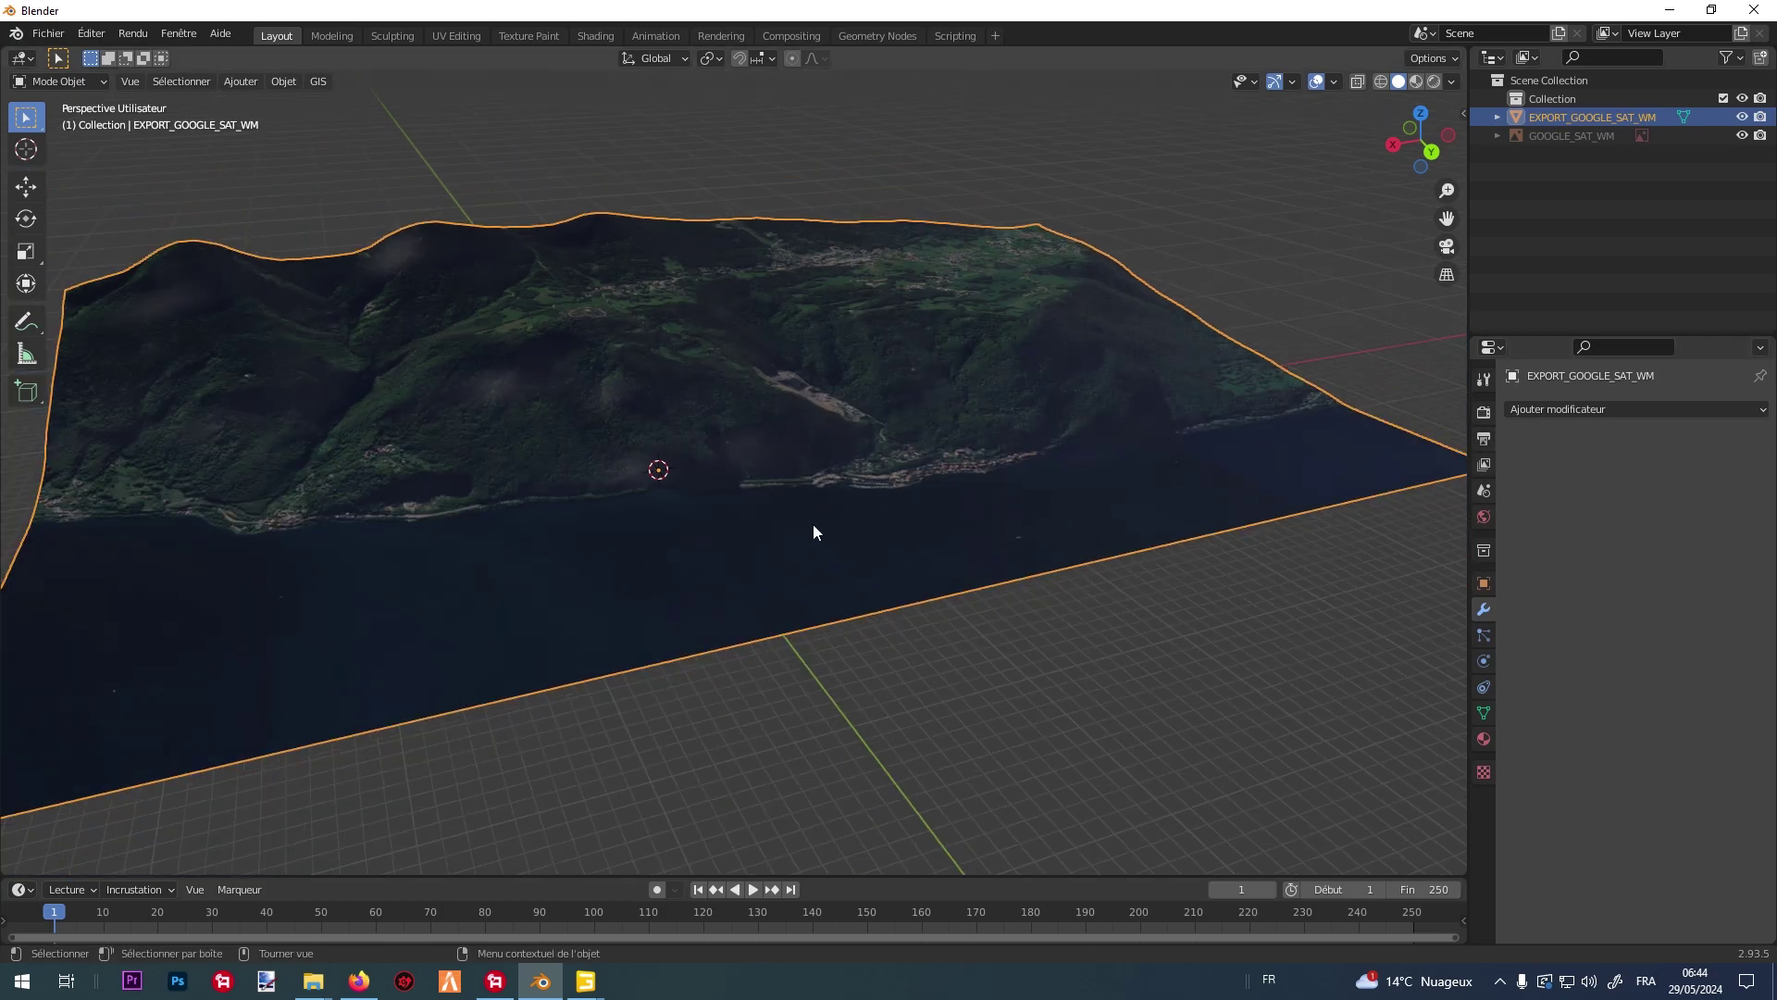
click(73, 87)
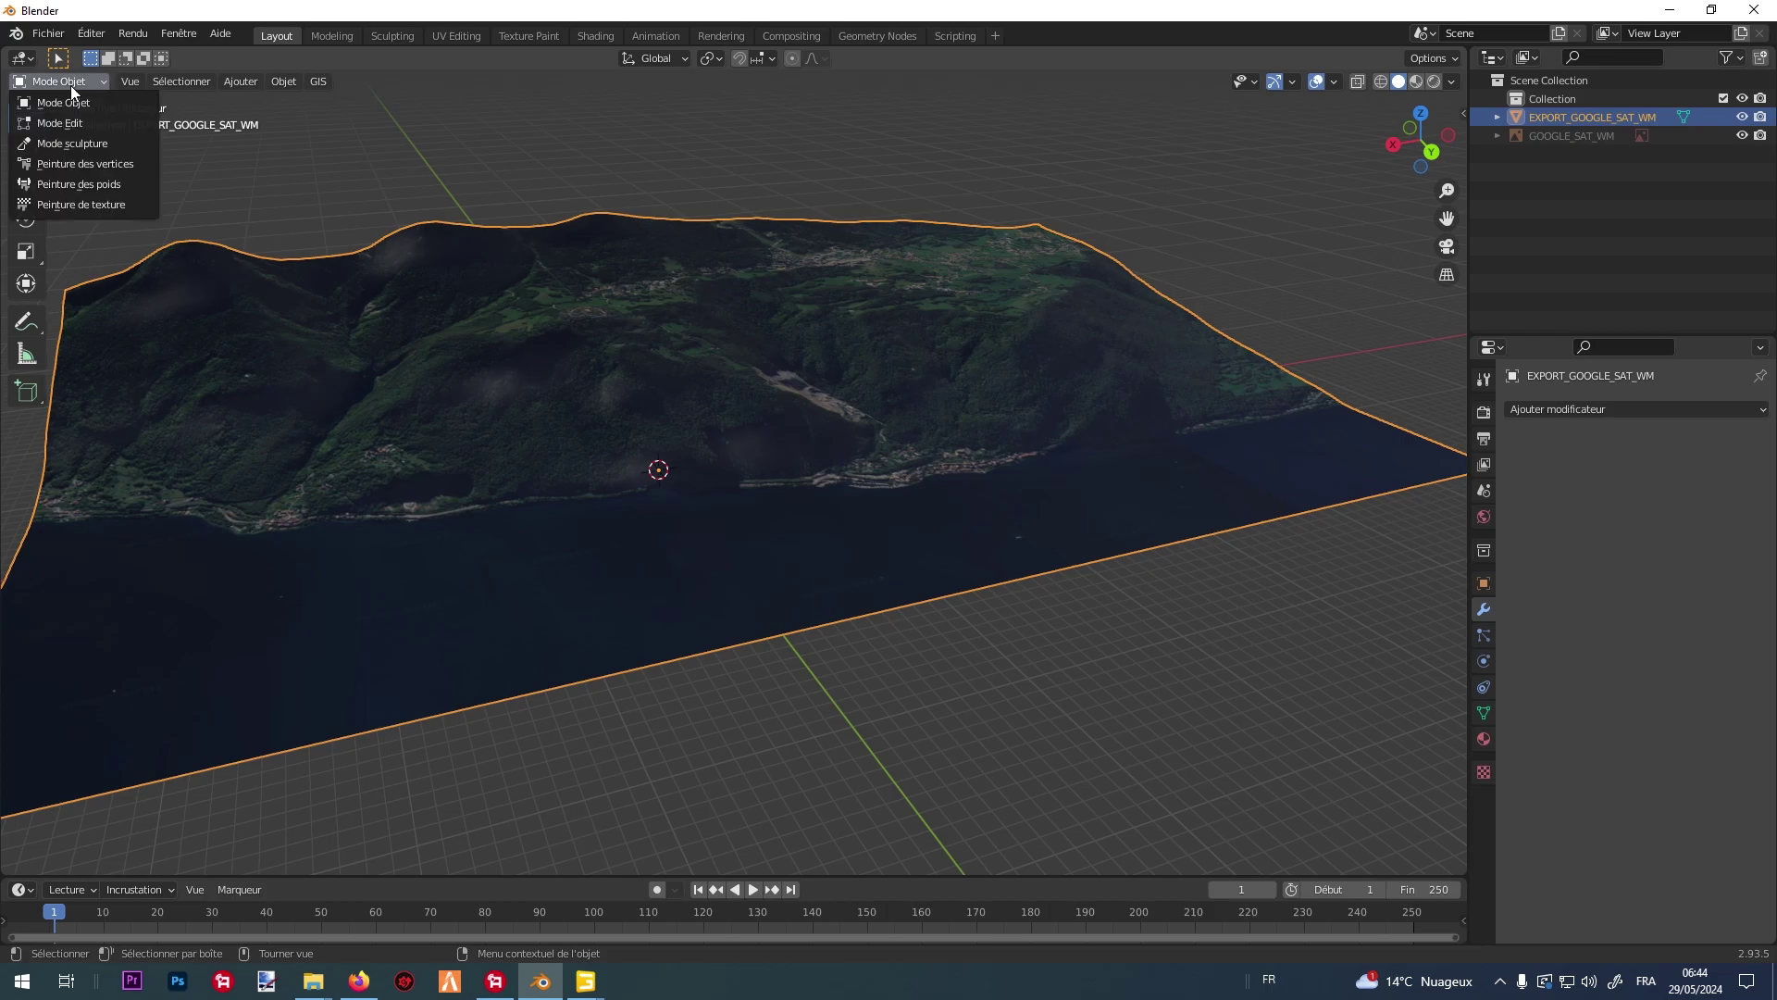
click(82, 115)
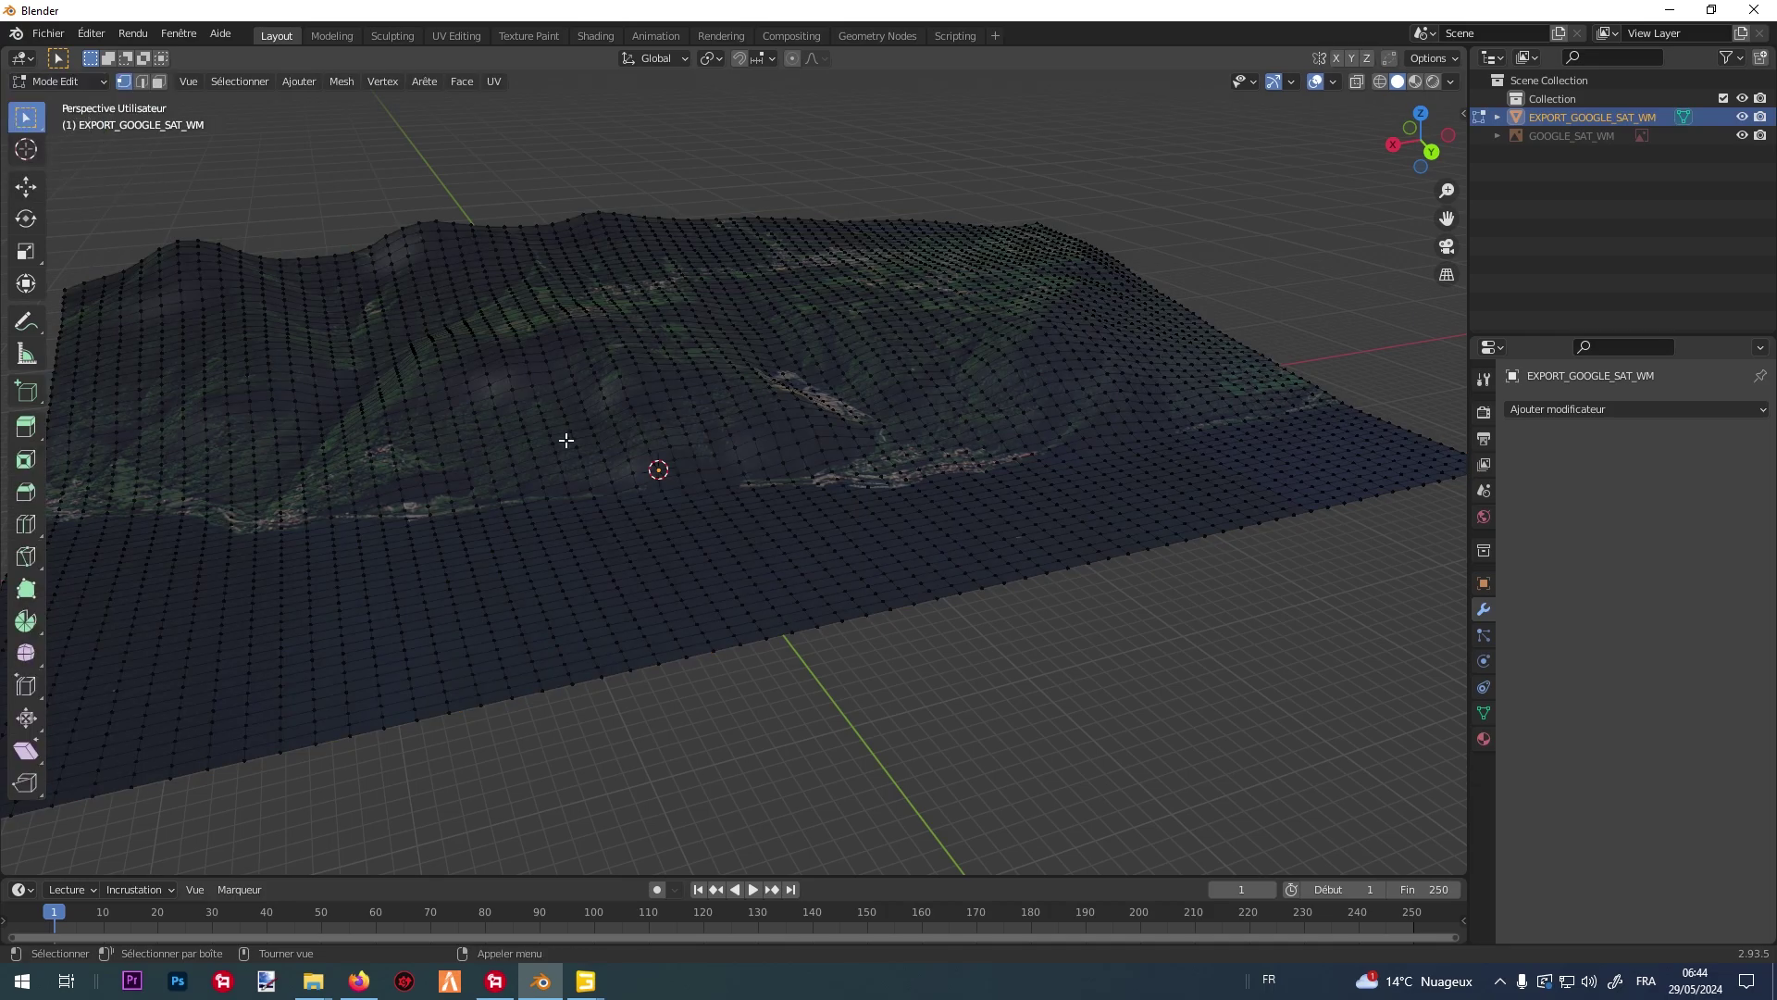
click(159, 81)
scroll(638, 576, up, 6)
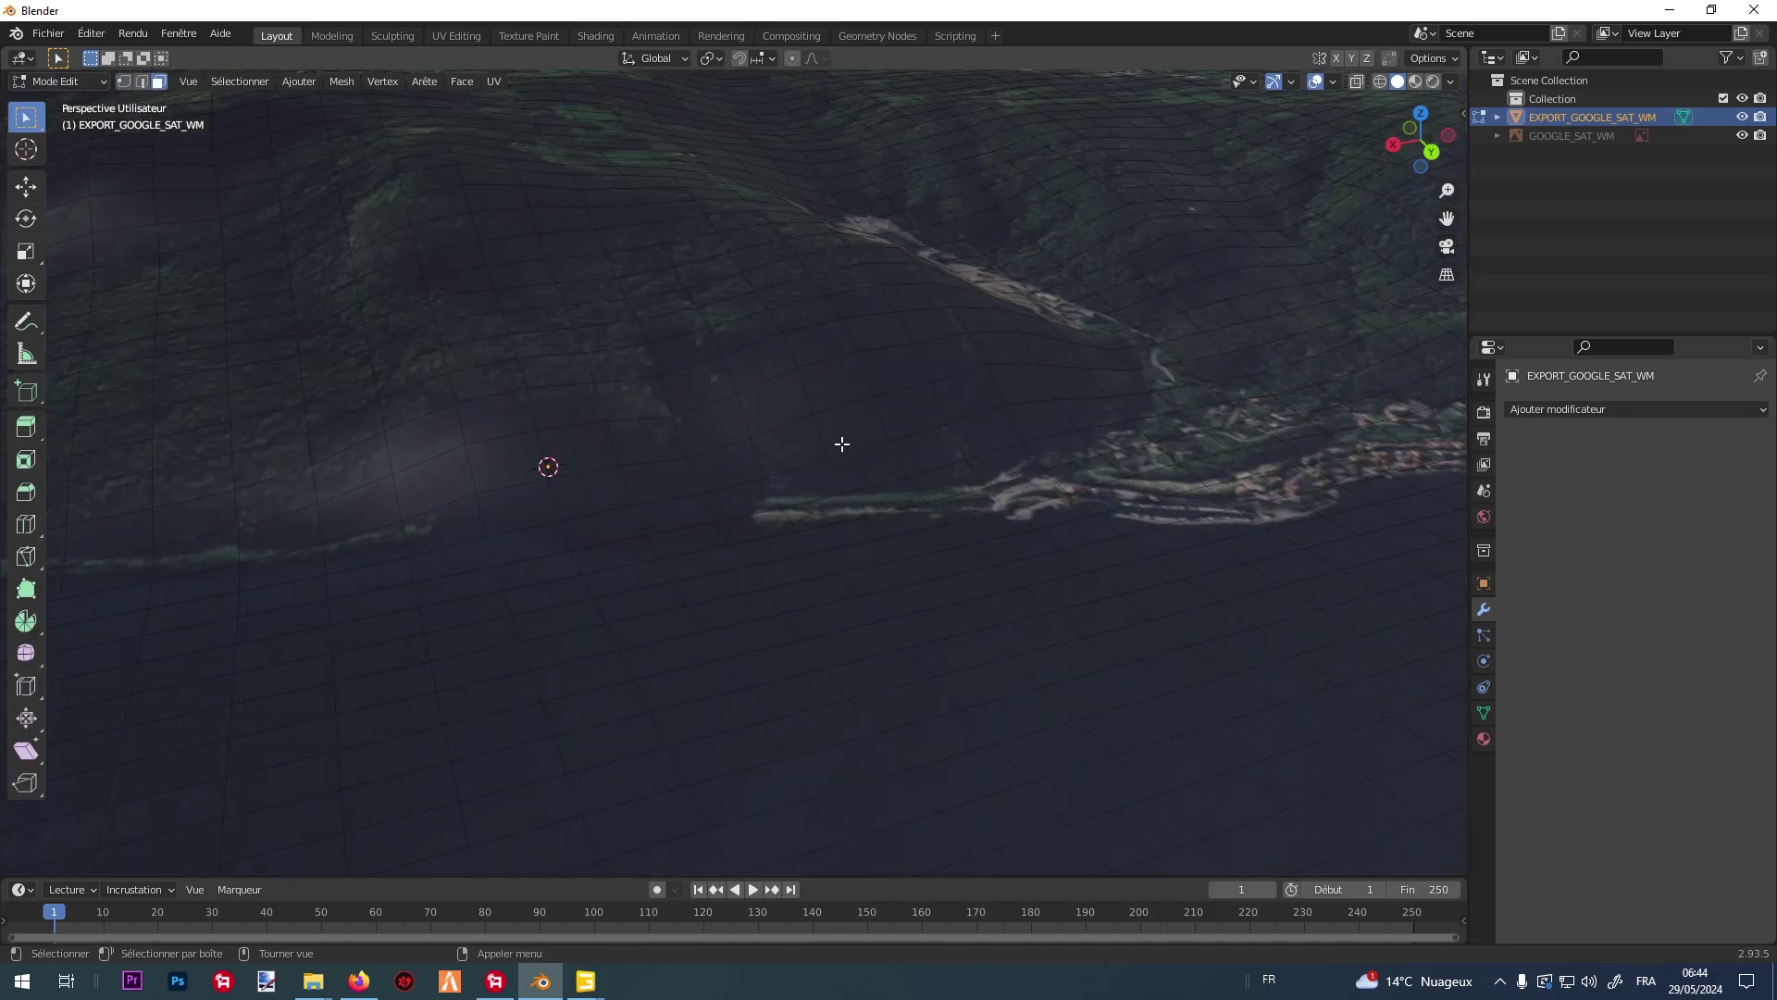
scroll(670, 496, down, 6)
scroll(783, 291, up, 6)
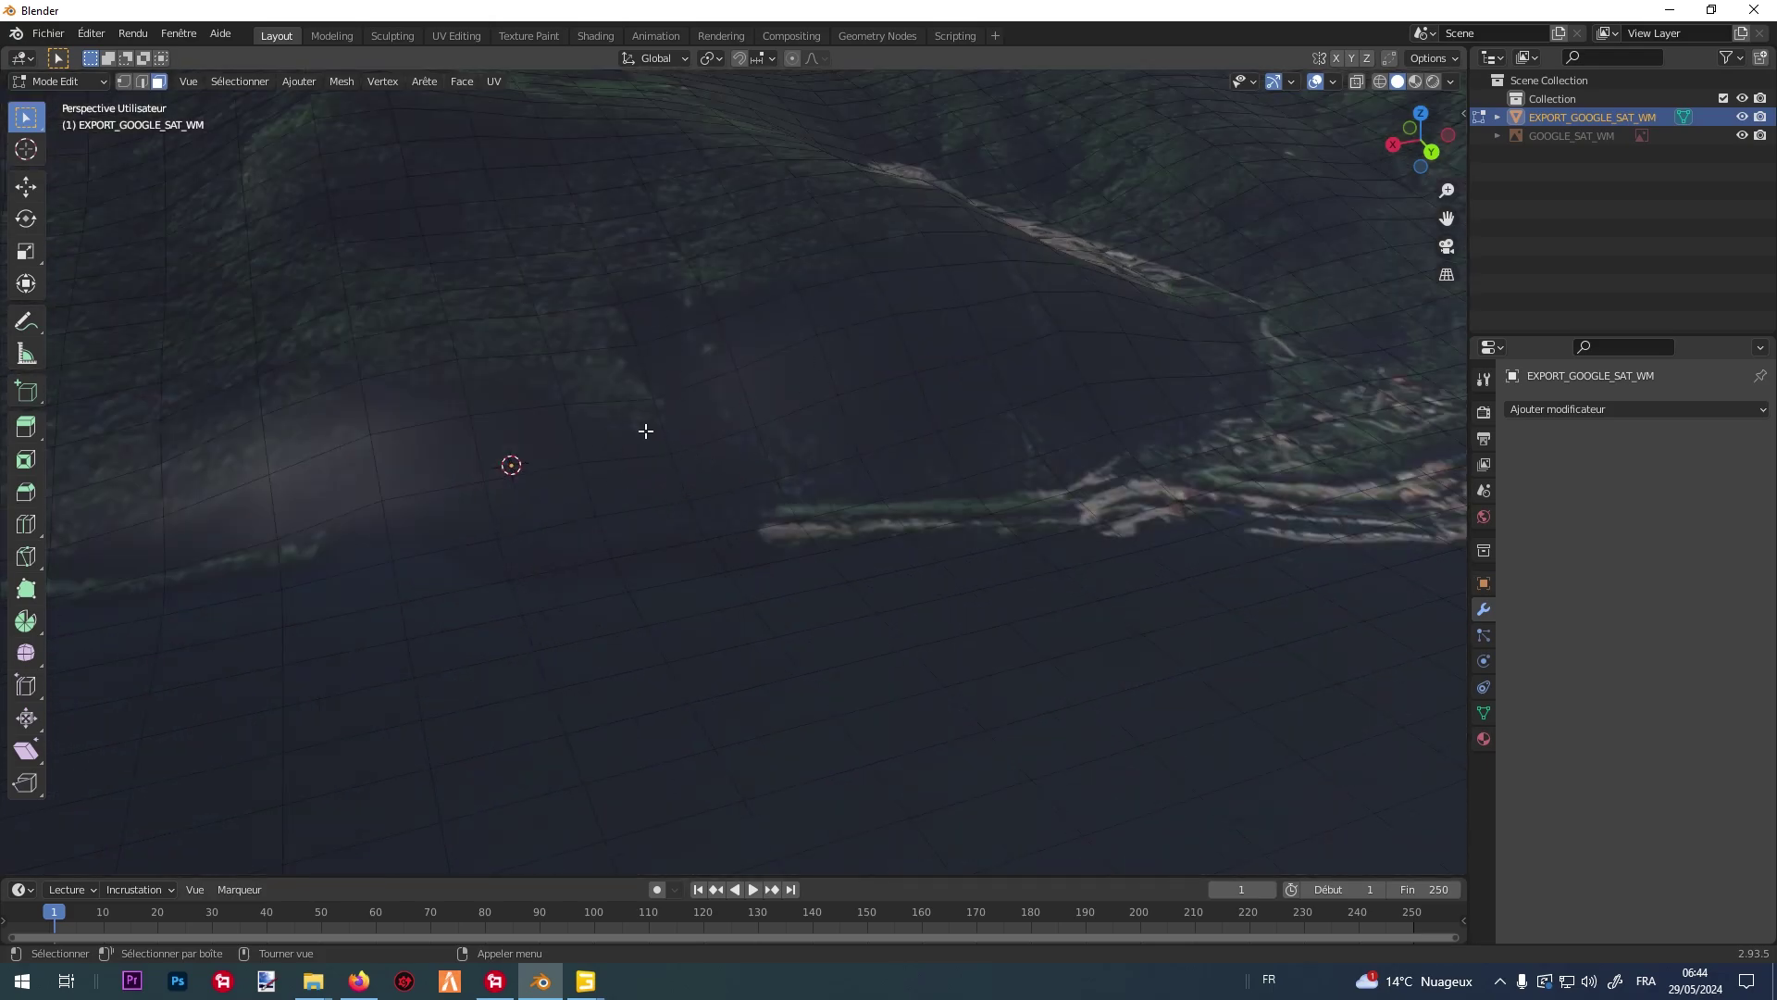
scroll(745, 546, up, 3)
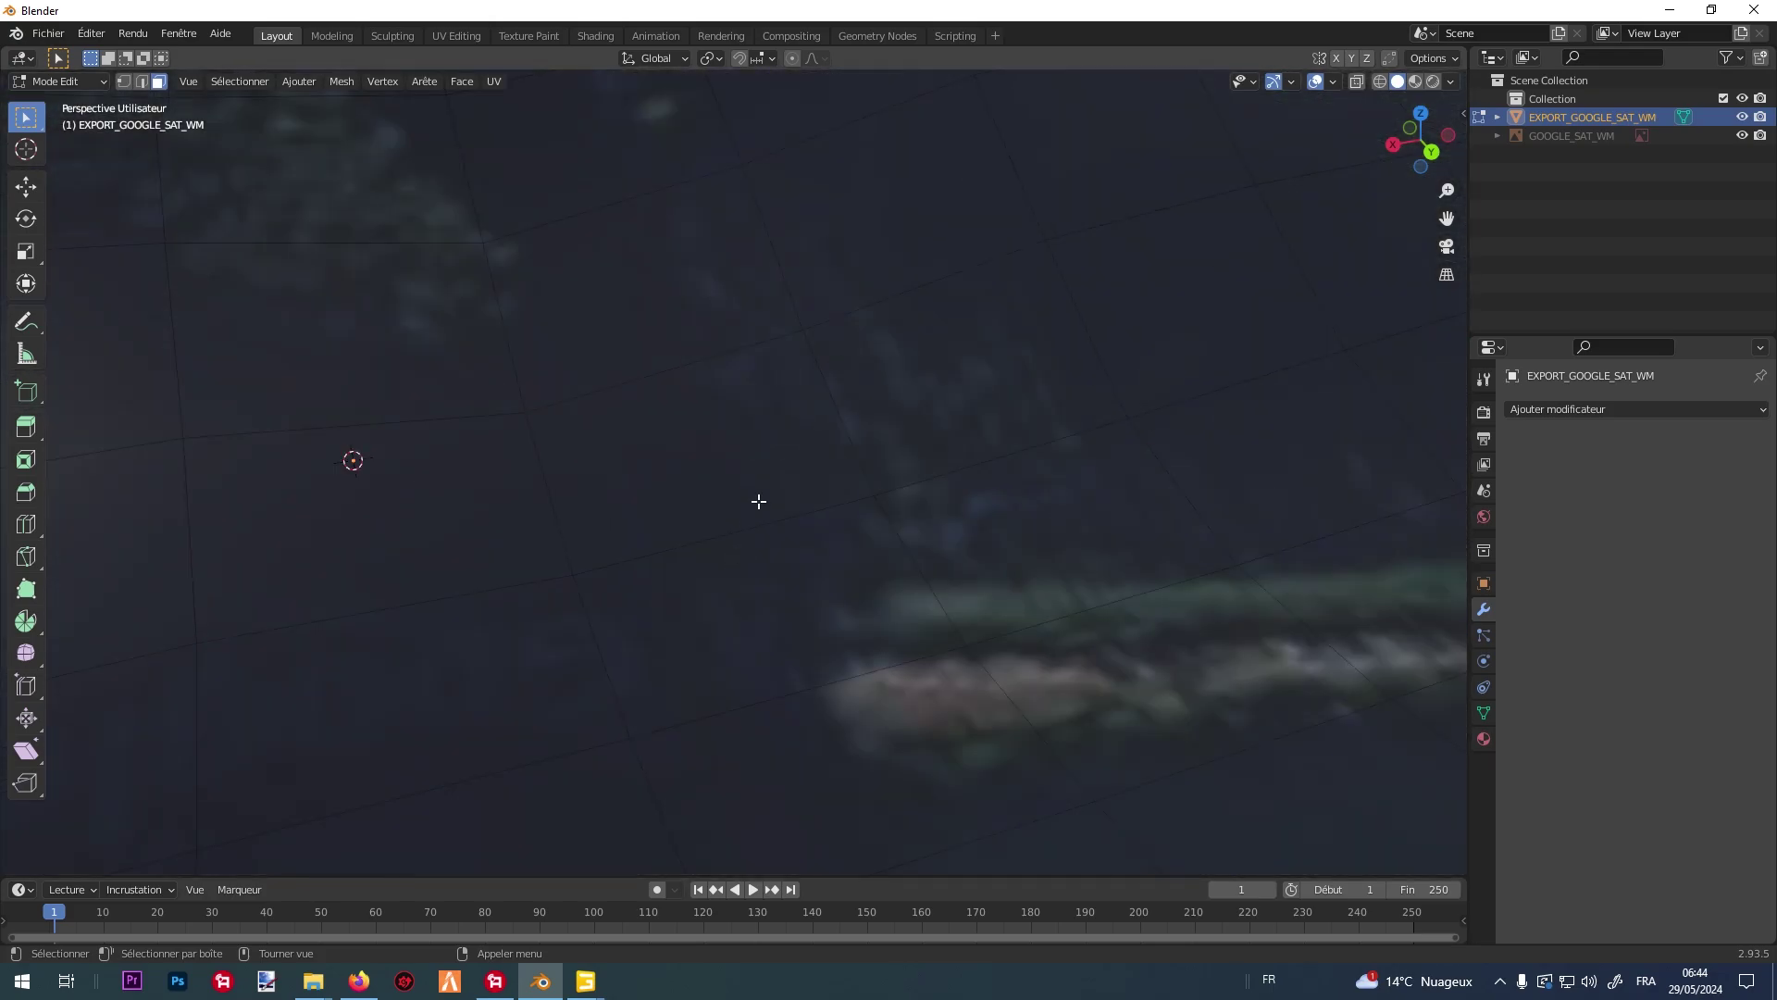
scroll(852, 436, down, 5)
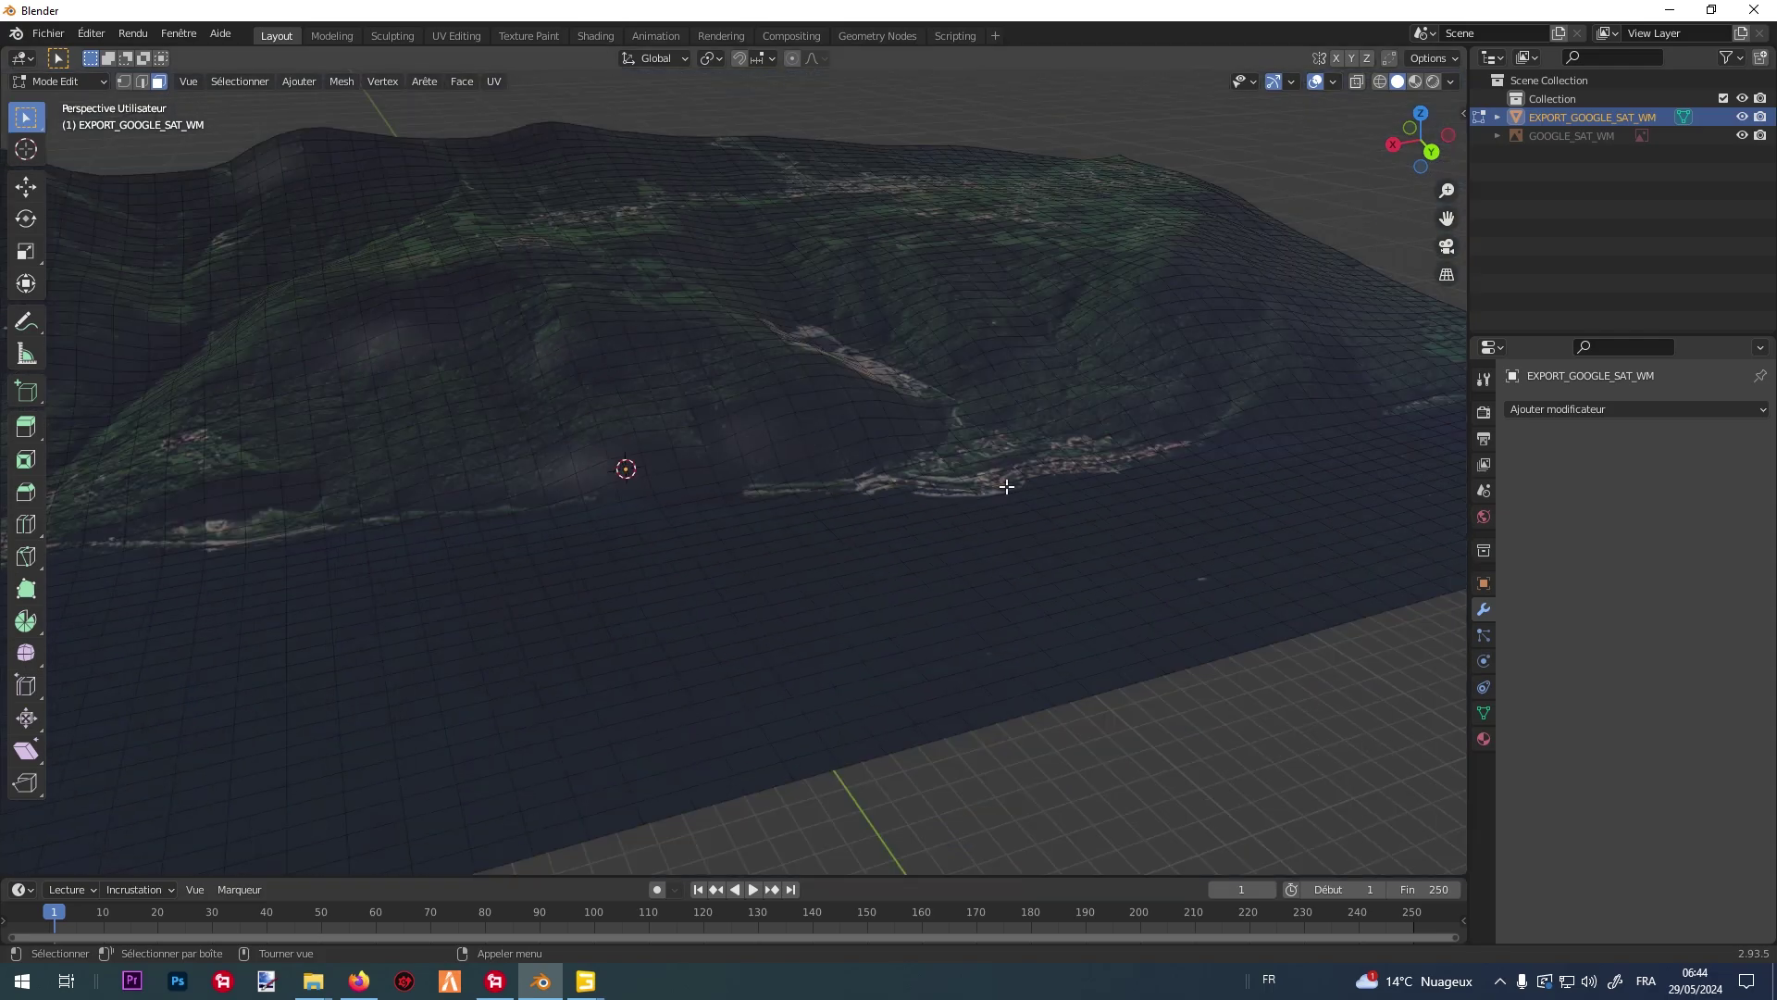
click(83, 87)
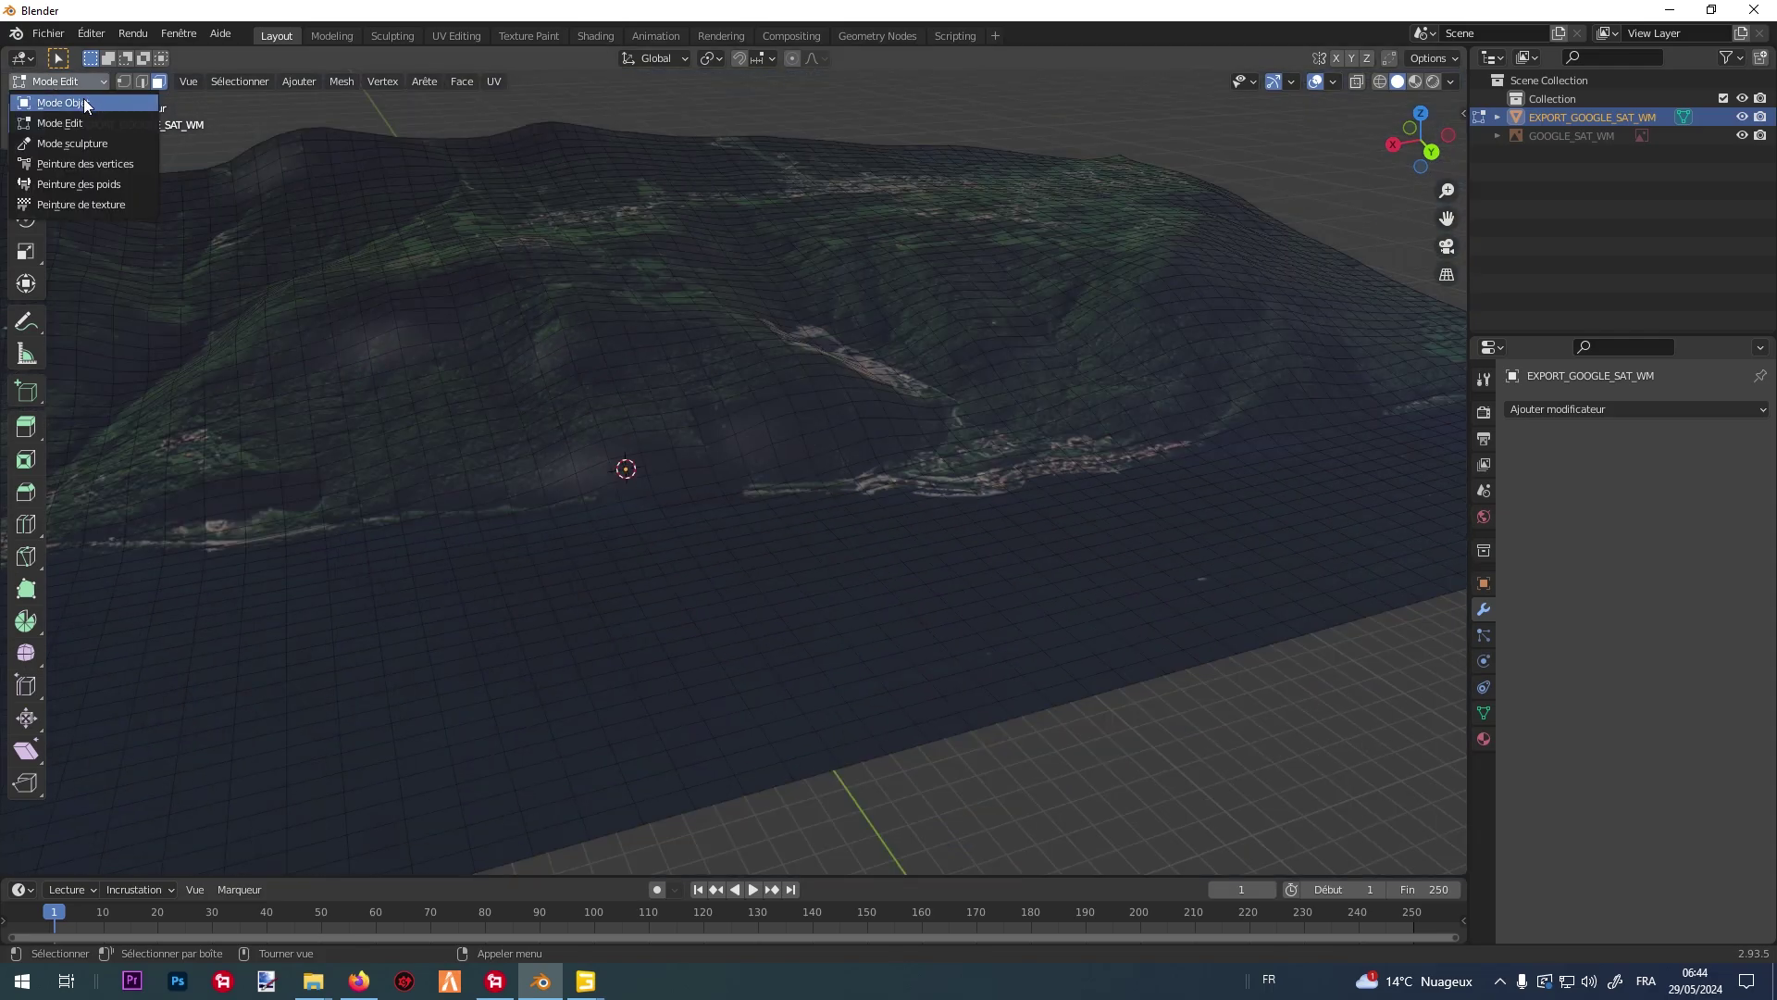
click(65, 93)
In Edit Mode with vertex selection, raise one vertex on the lower hillside slightly along Z, and return to Object Mode.
click(58, 81)
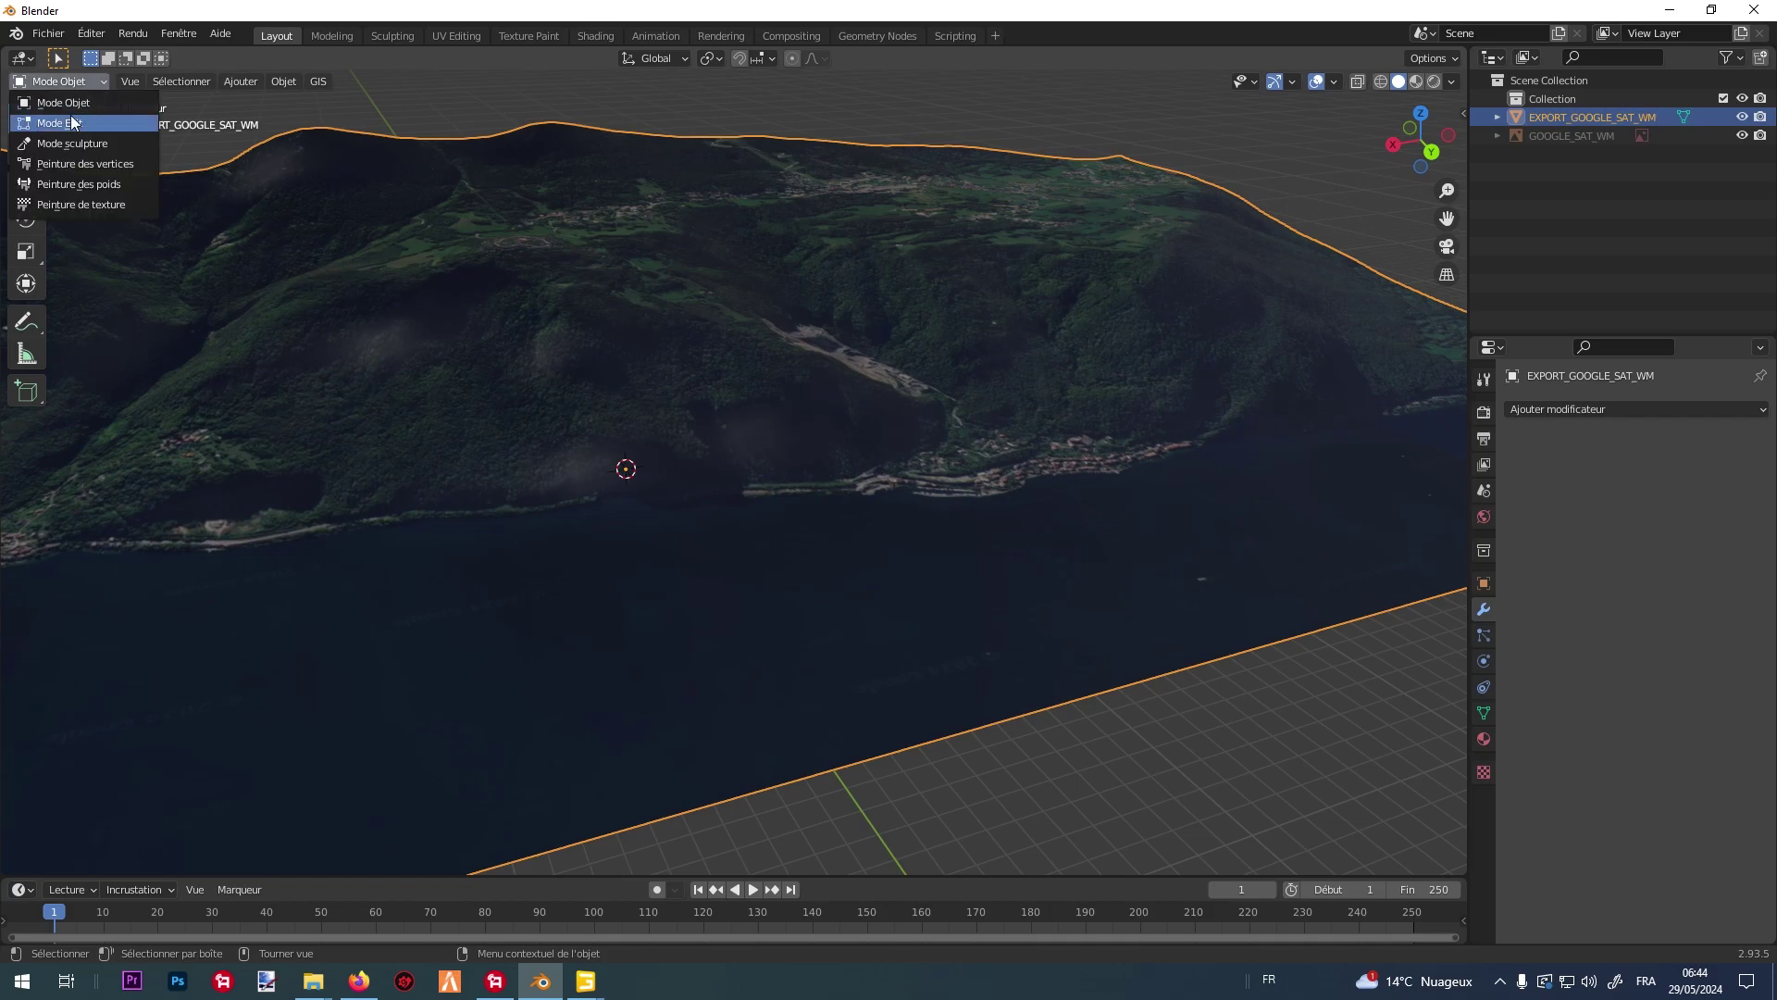
click(56, 122)
scroll(712, 356, up, 5)
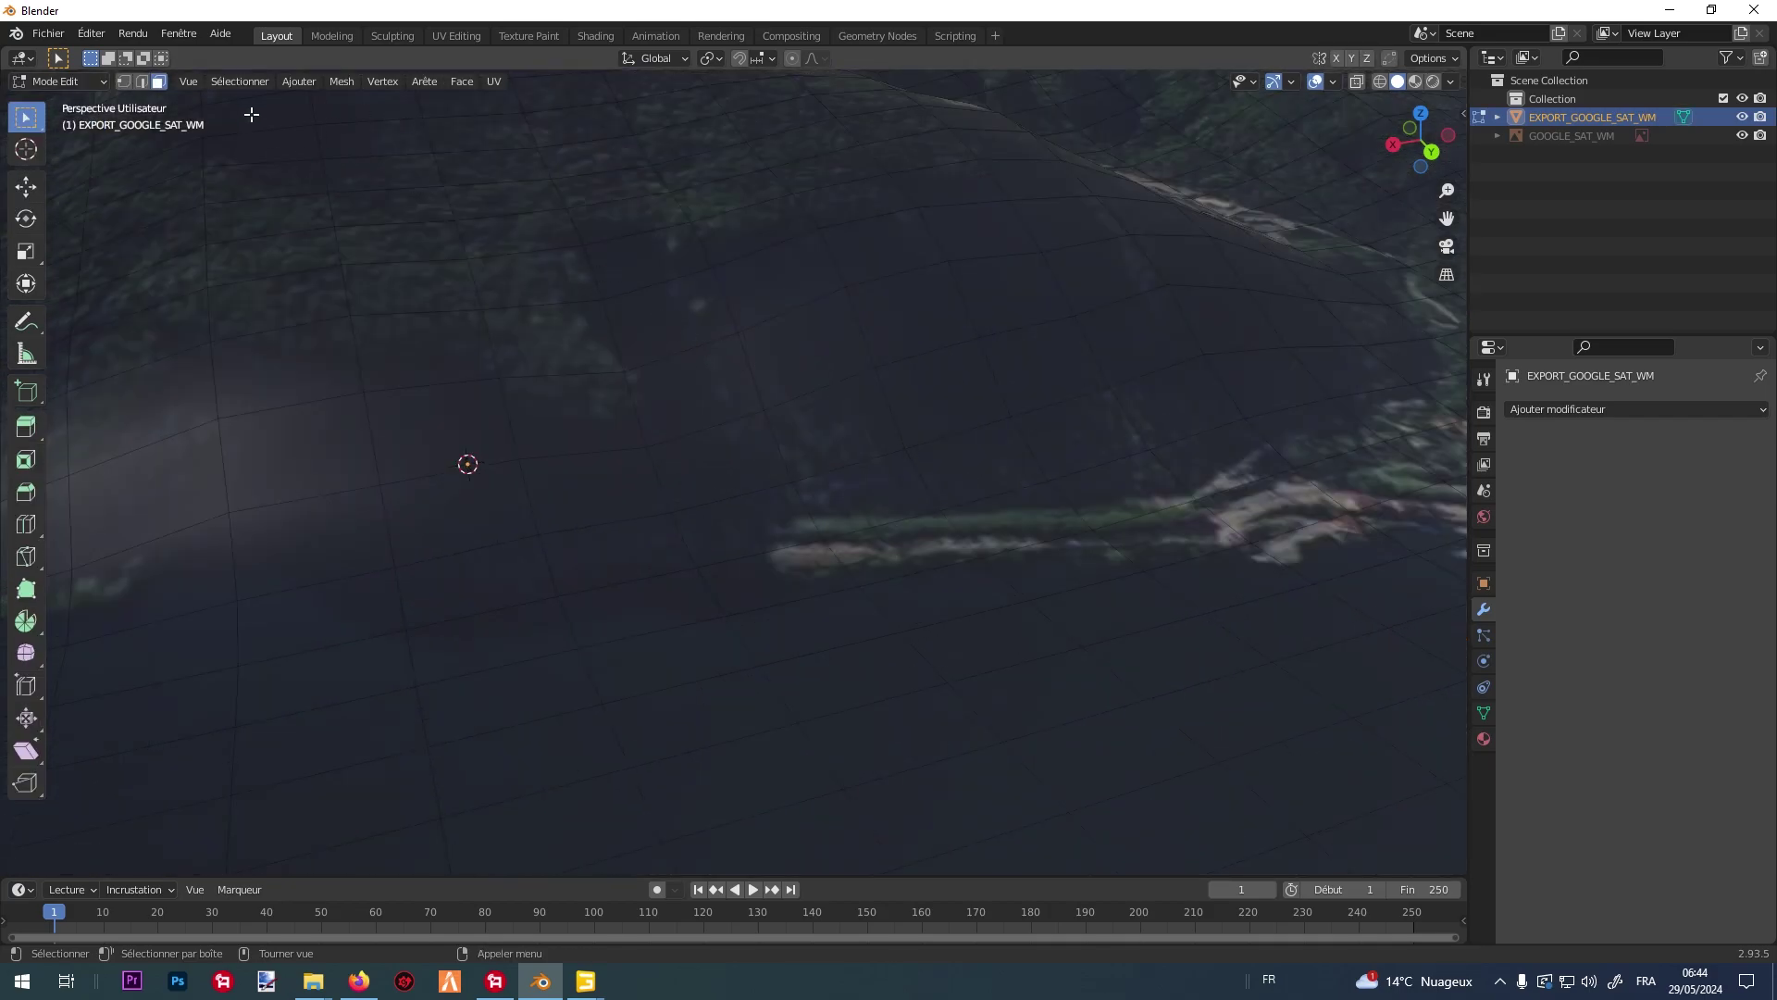
click(123, 81)
click(735, 316)
click(26, 186)
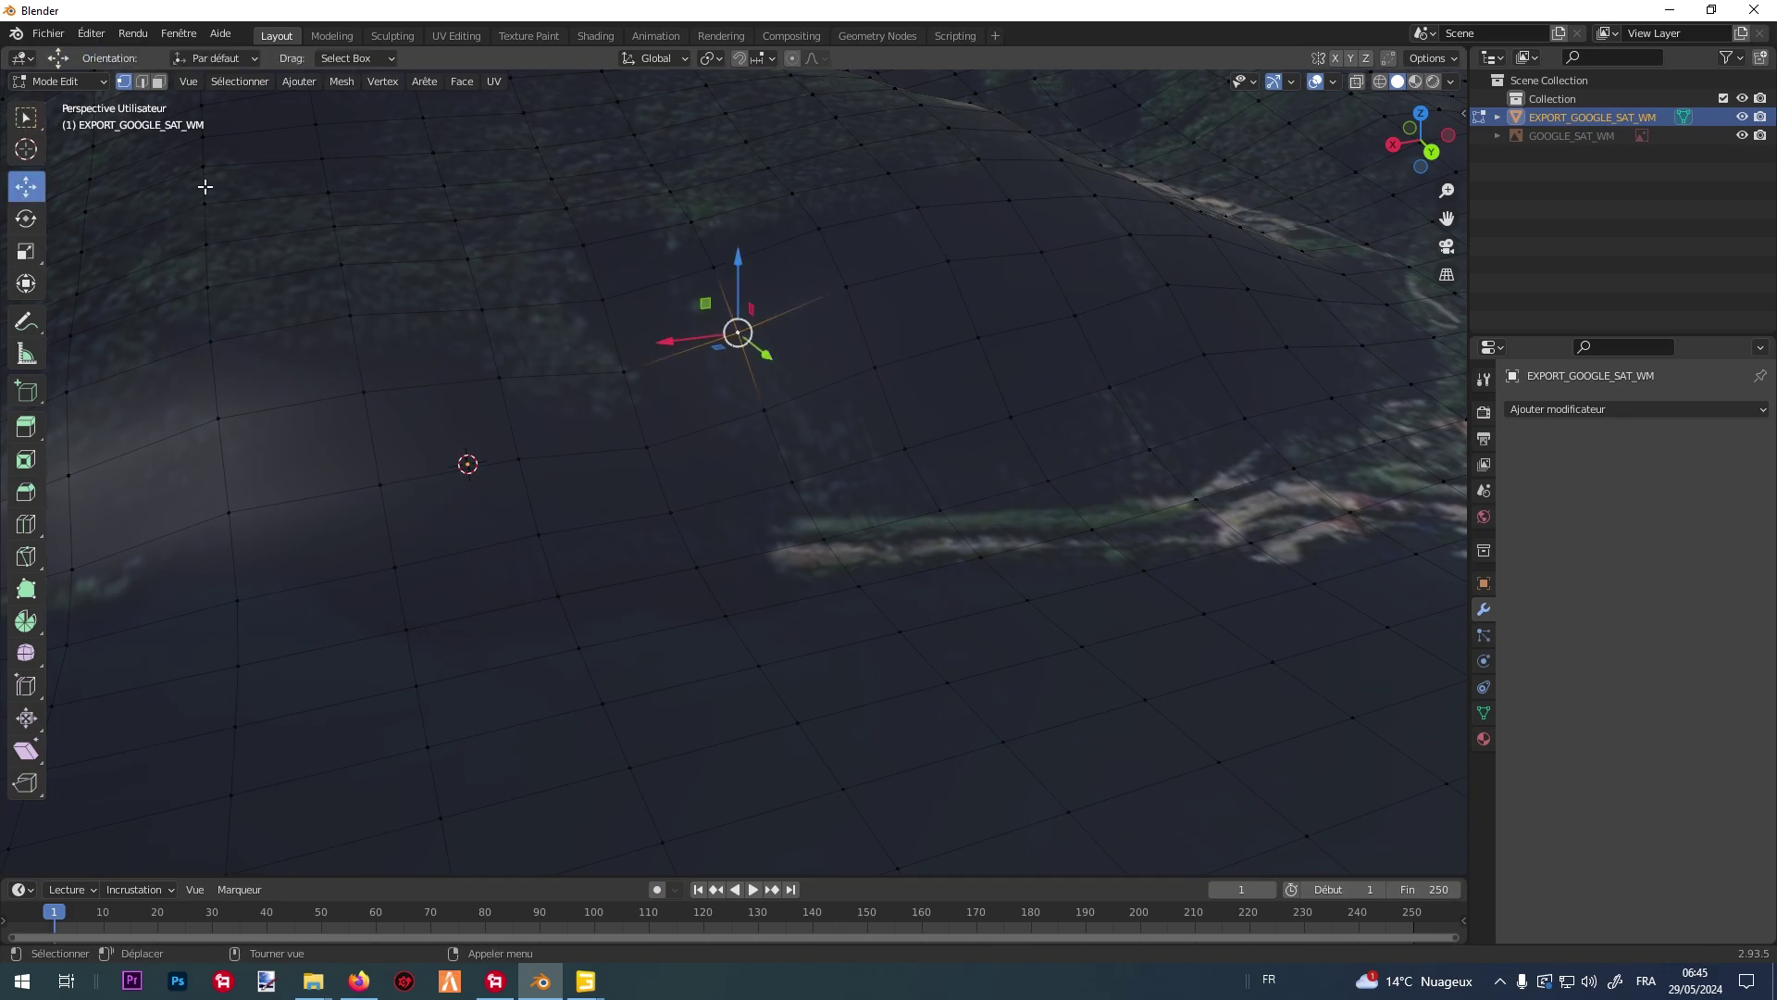
drag(737, 291, 729, 286)
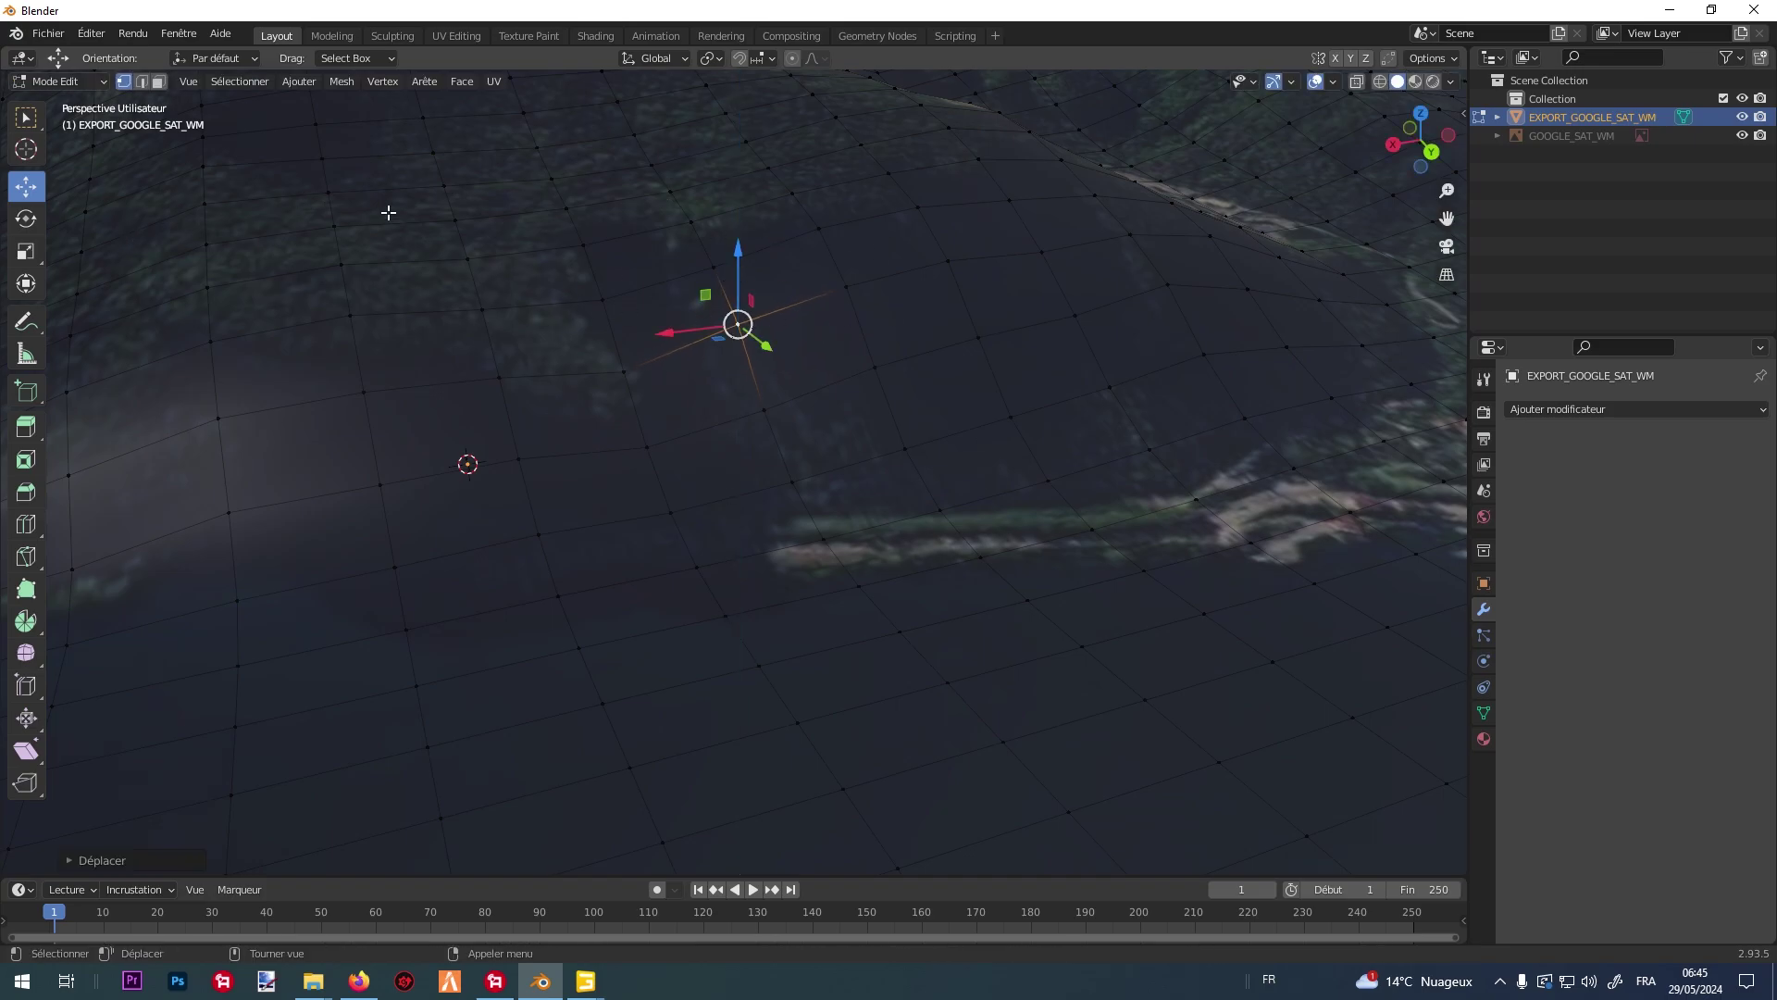
click(50, 83)
click(56, 102)
scroll(1144, 389, down, 6)
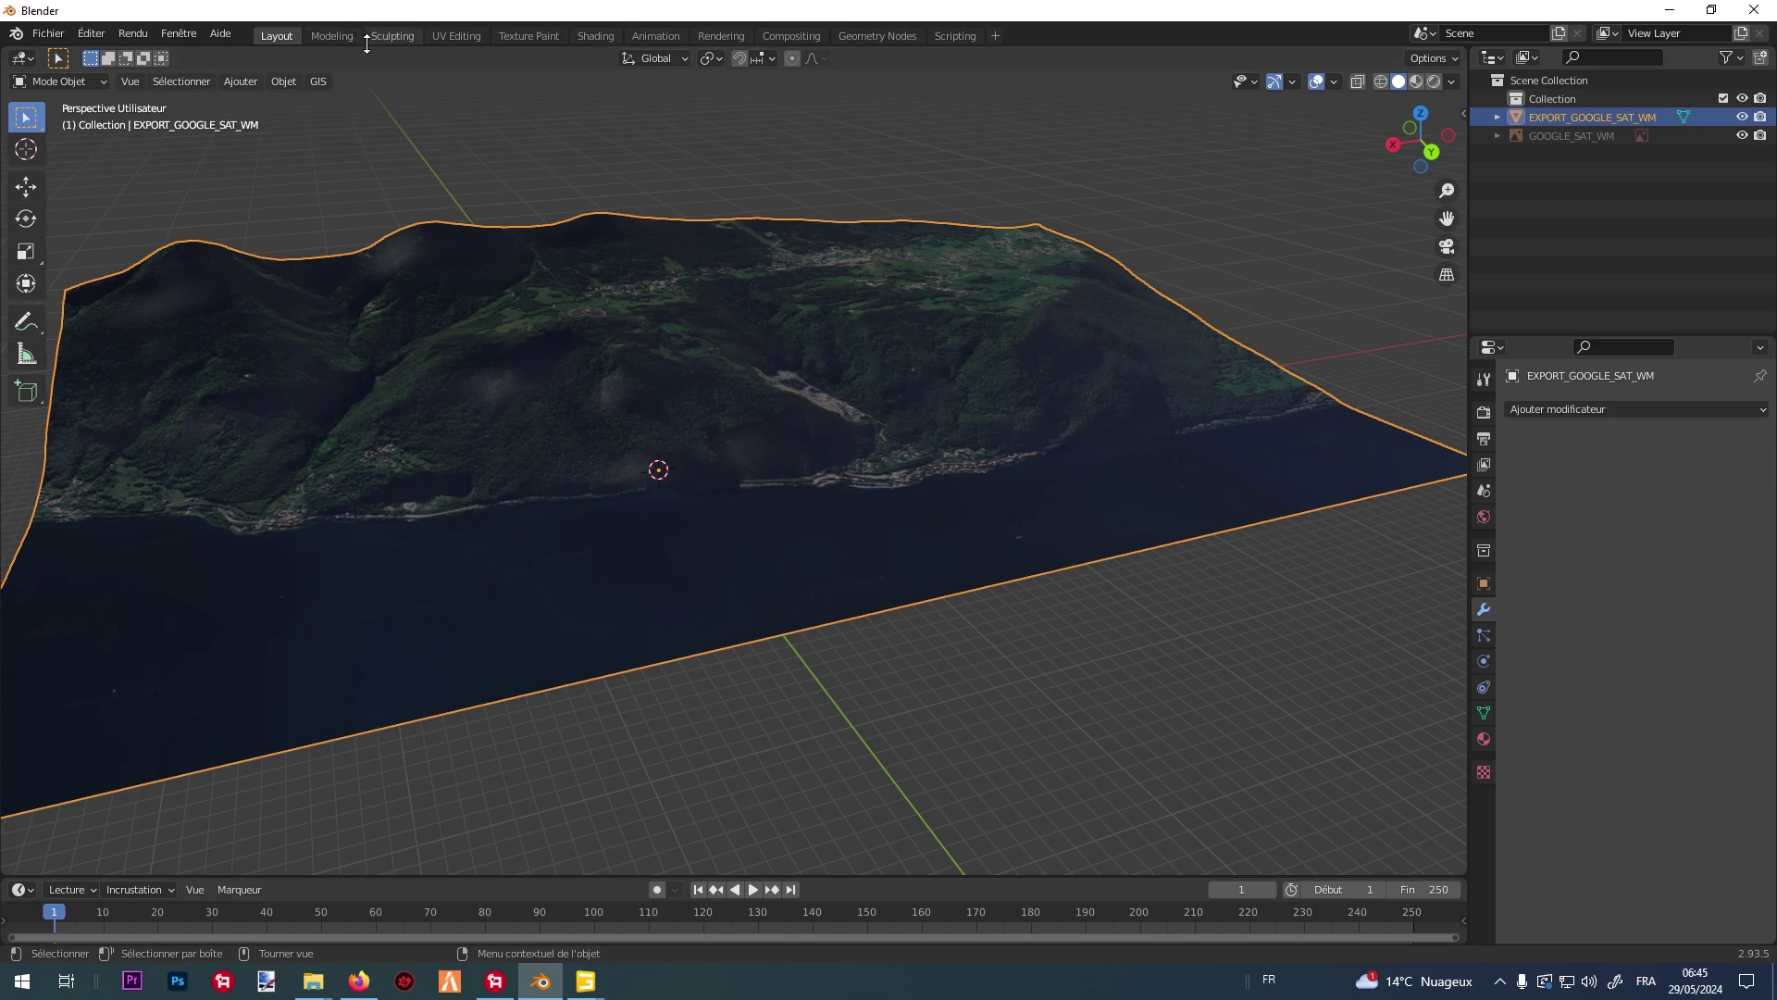
Display the GOOGLE_SAT_WM.tif satellite image in the image editor of the UV Editing workspace.
click(444, 35)
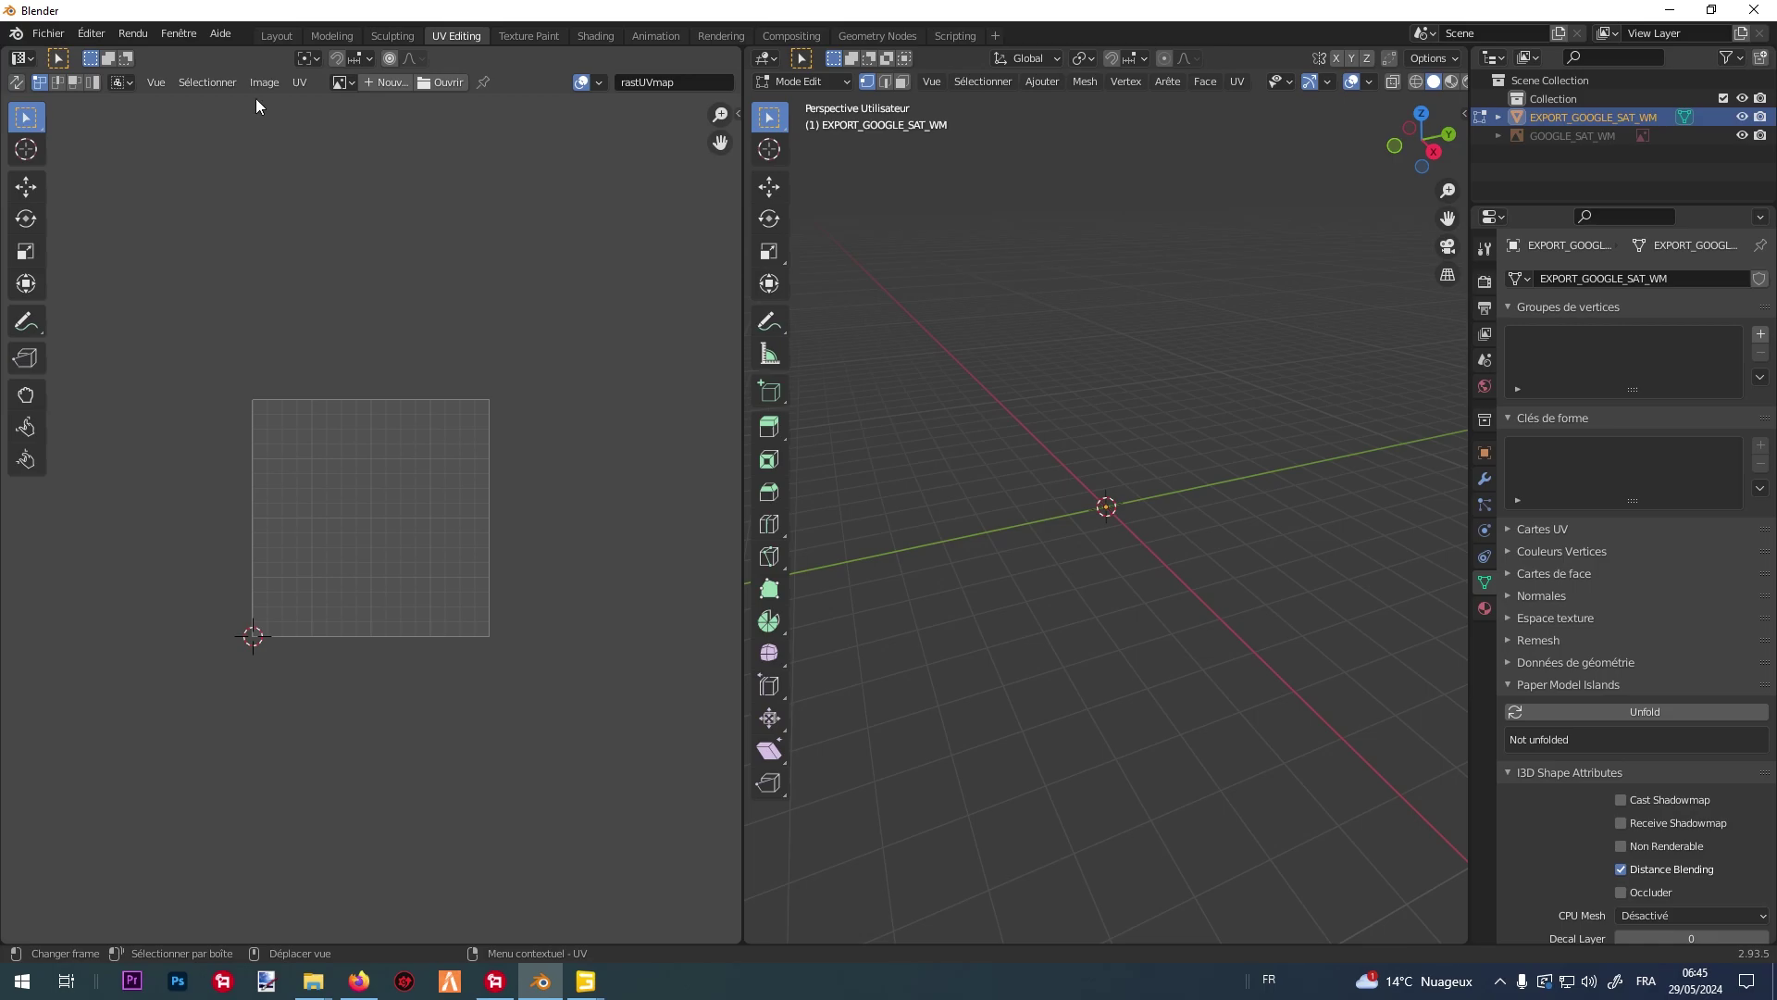
click(346, 85)
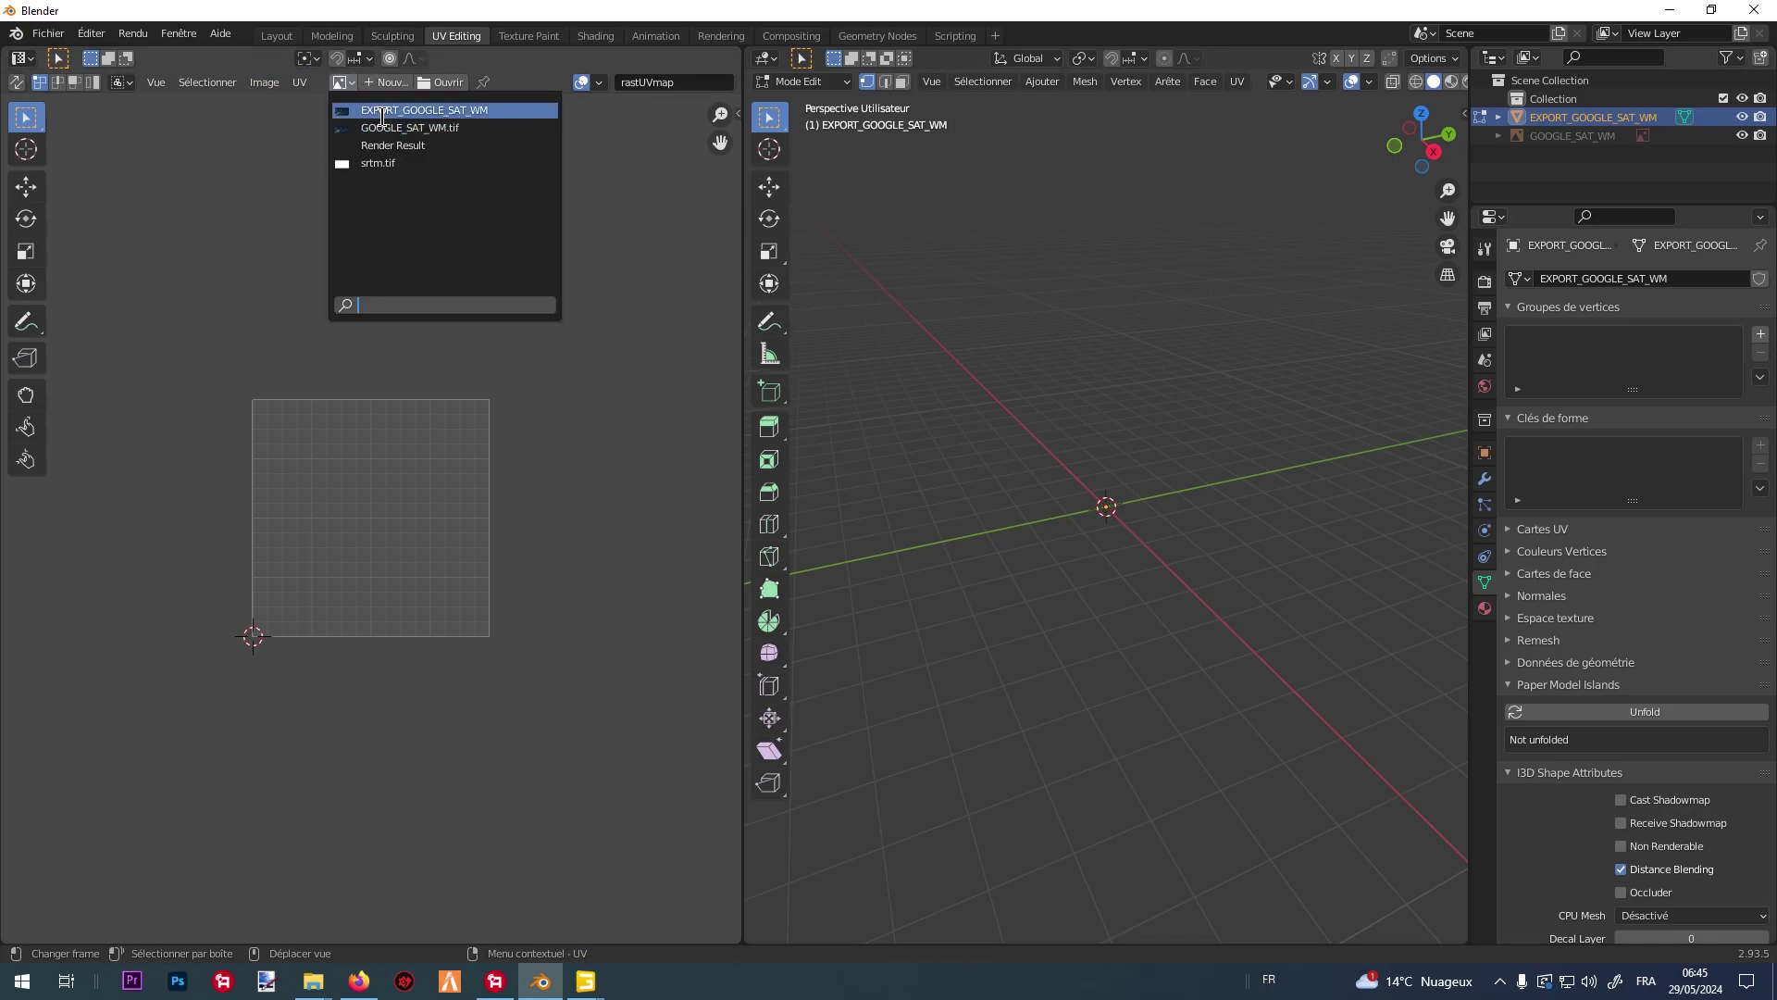
click(386, 111)
click(348, 81)
click(416, 127)
scroll(481, 255, down, 7)
scroll(496, 276, up, 2)
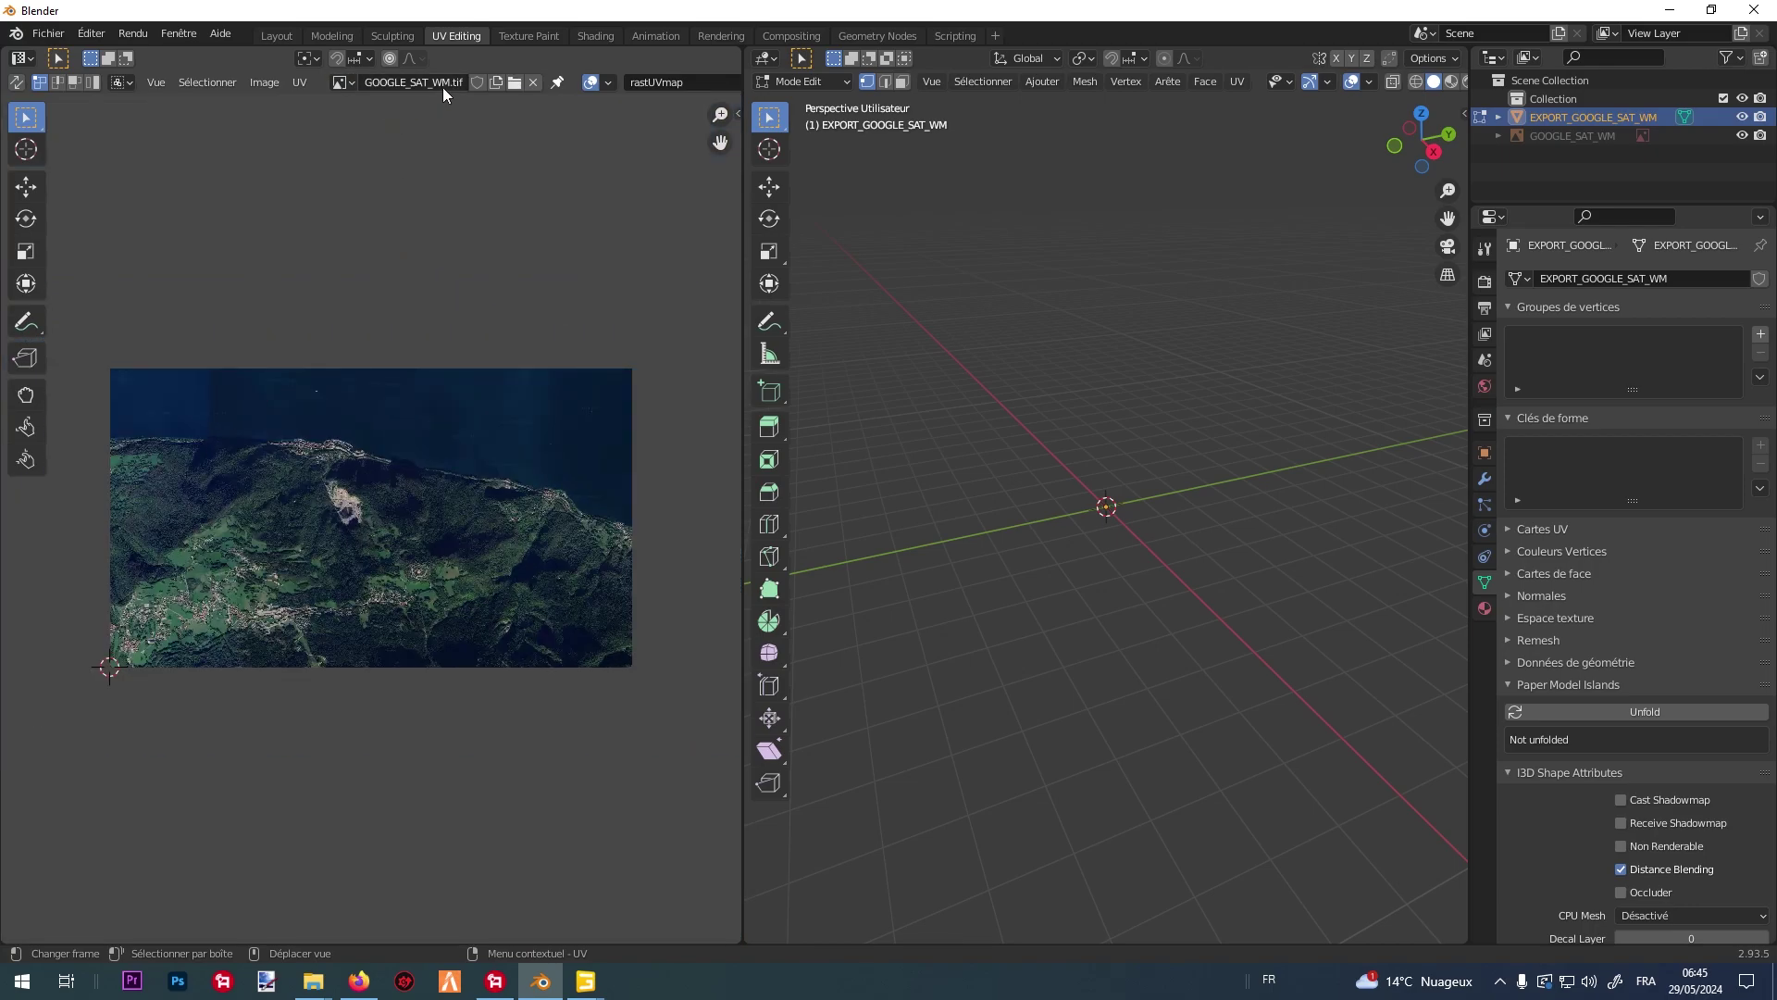
Save a PNG version of the satellite image as plan1.png in the Desktop folder AFS22_SampleMapMod\maps.
click(272, 86)
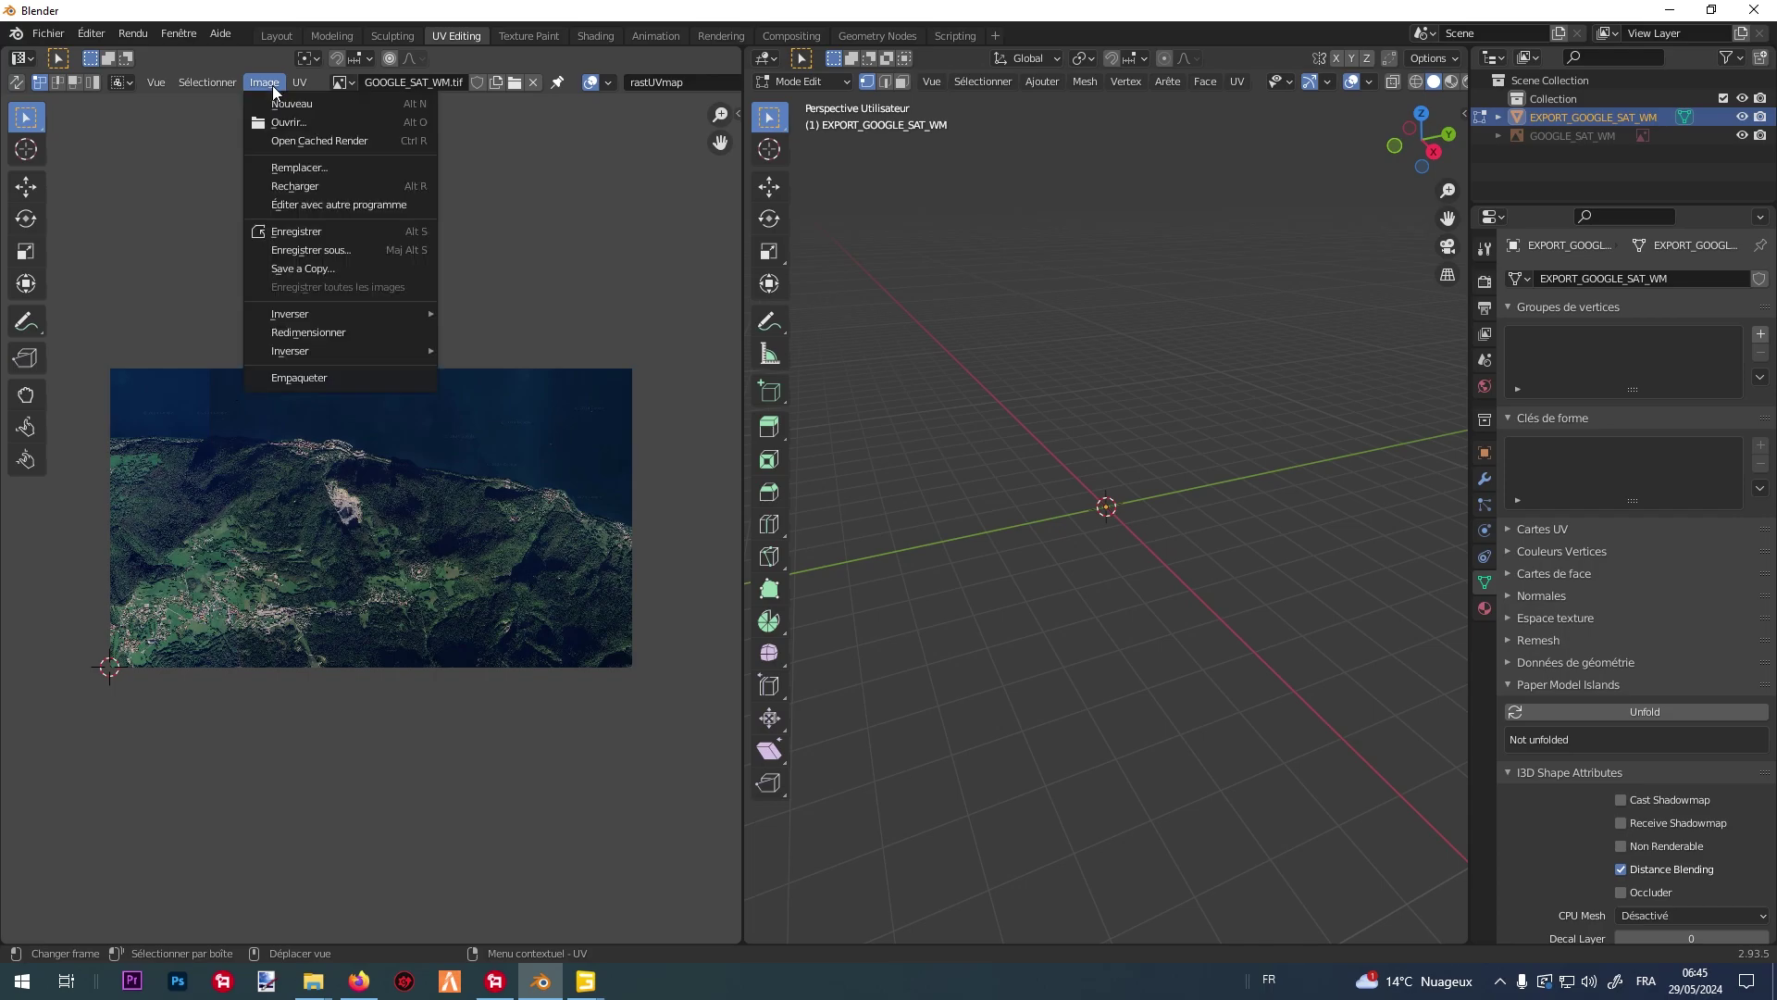
click(345, 250)
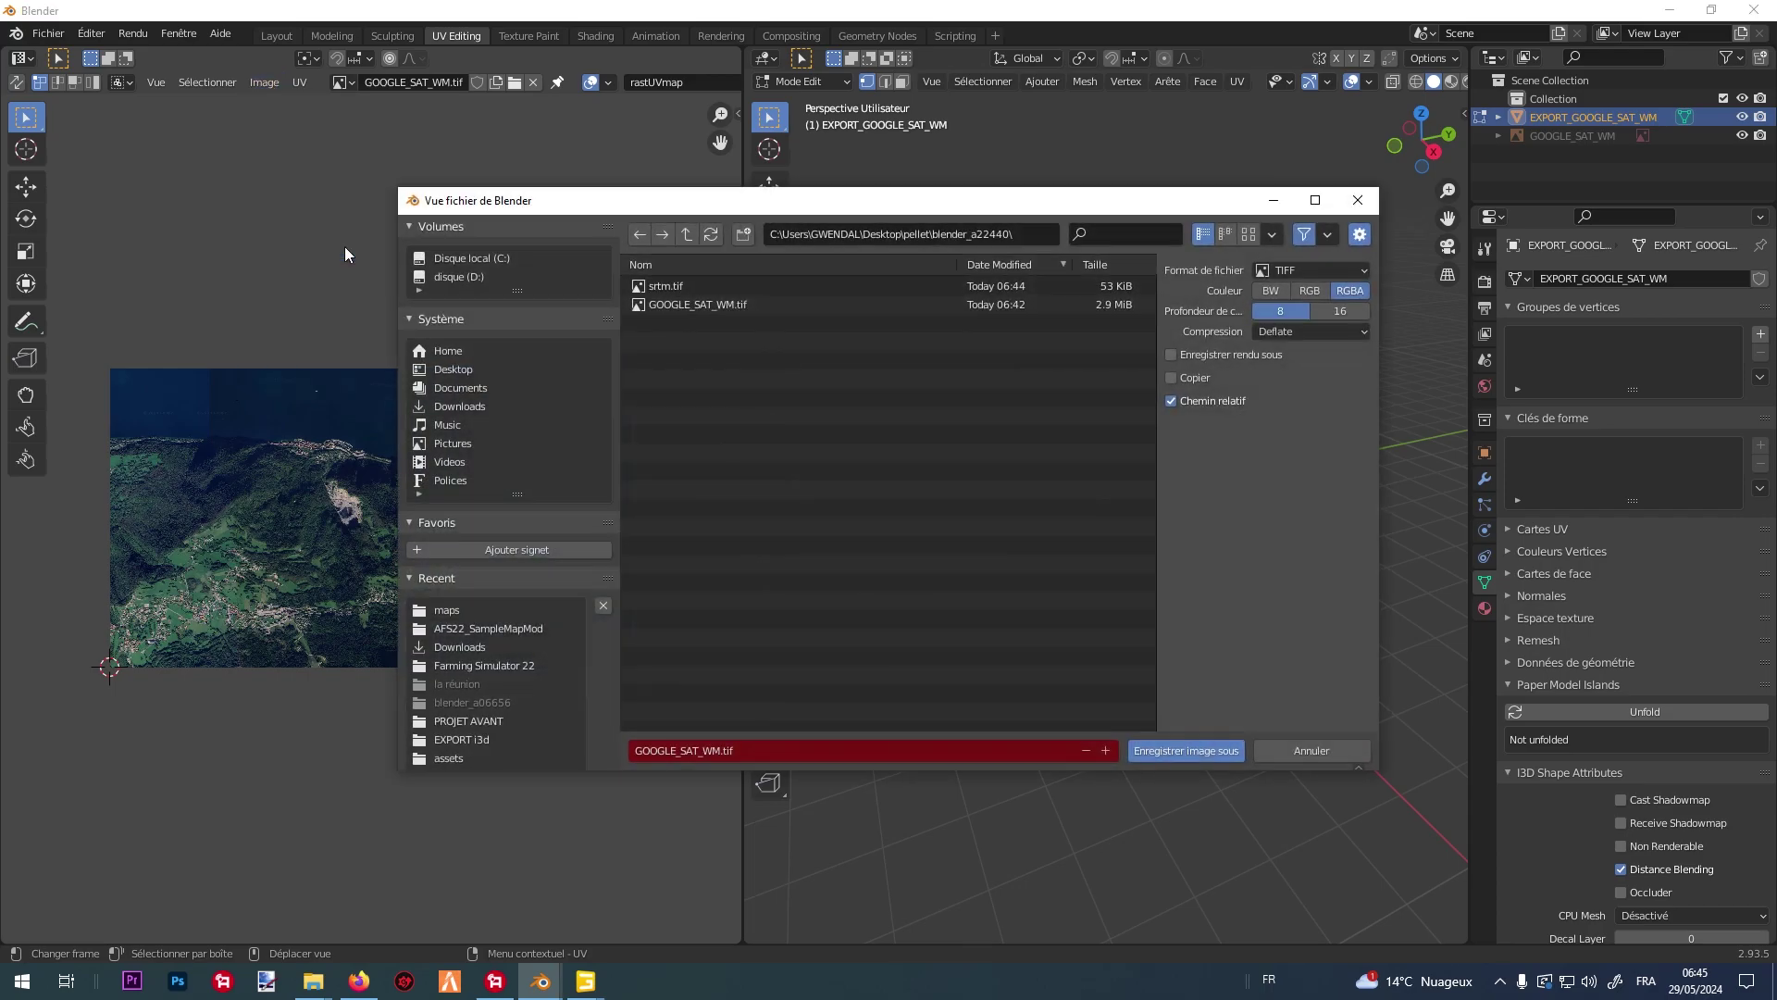
click(1296, 270)
click(1173, 361)
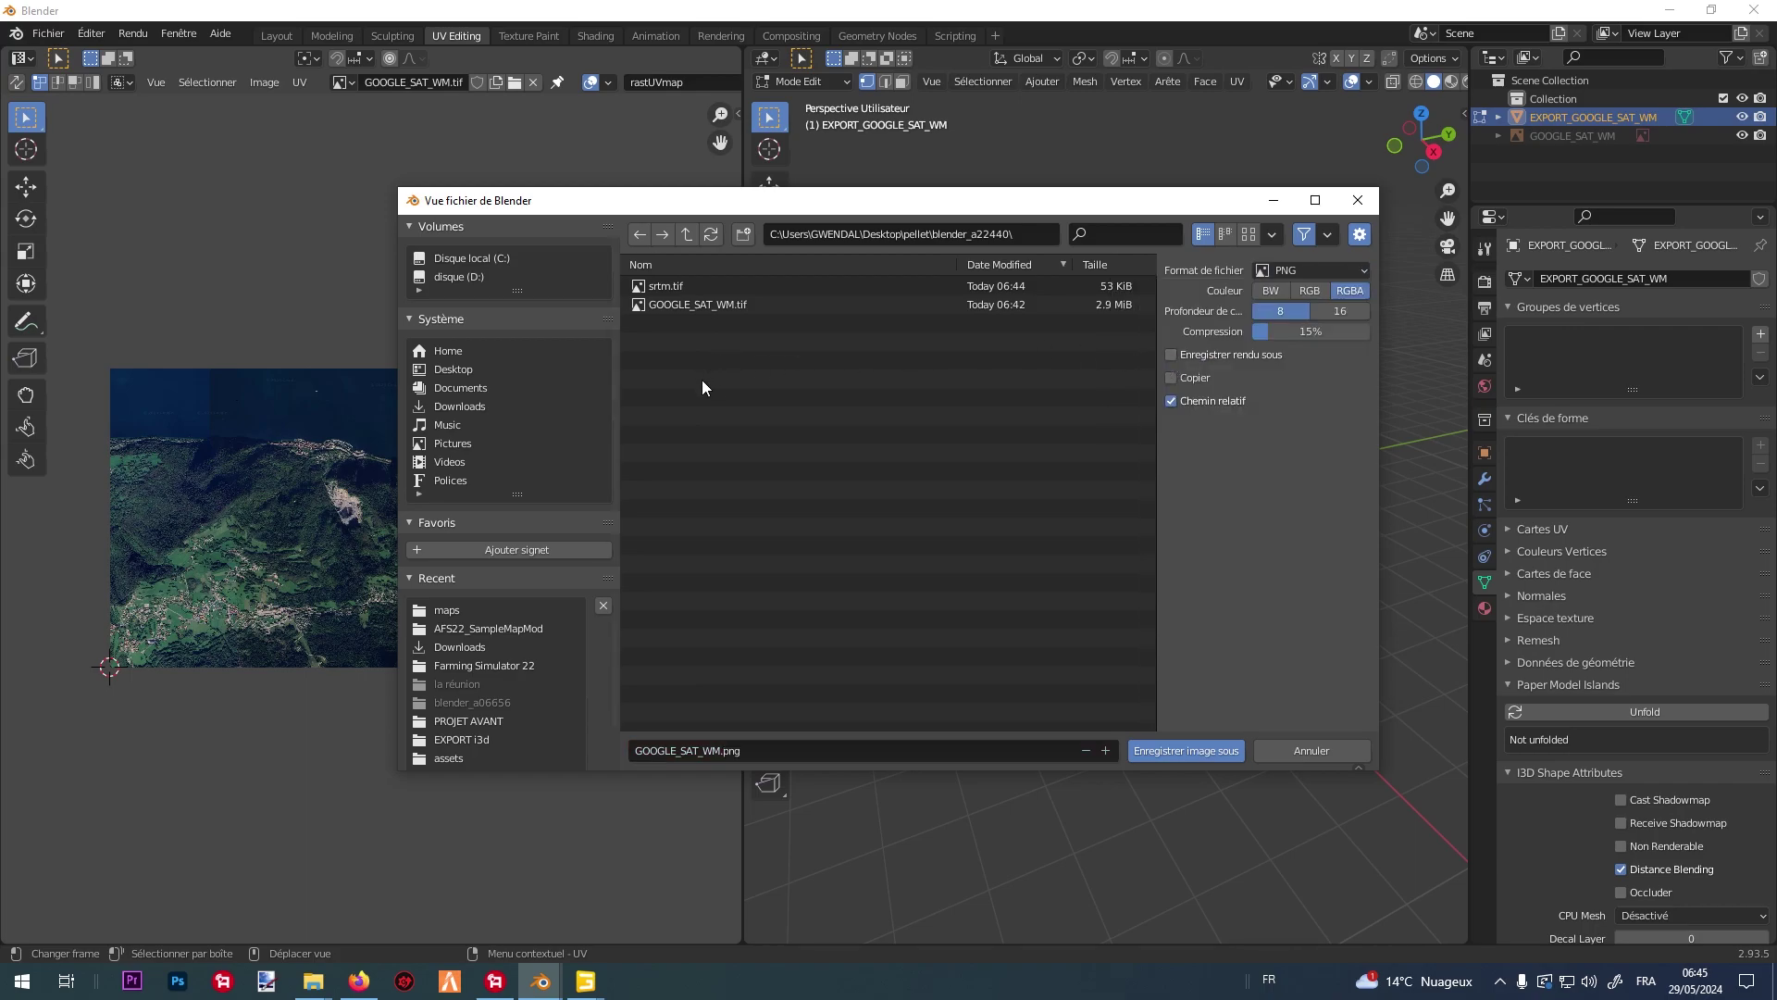
click(458, 371)
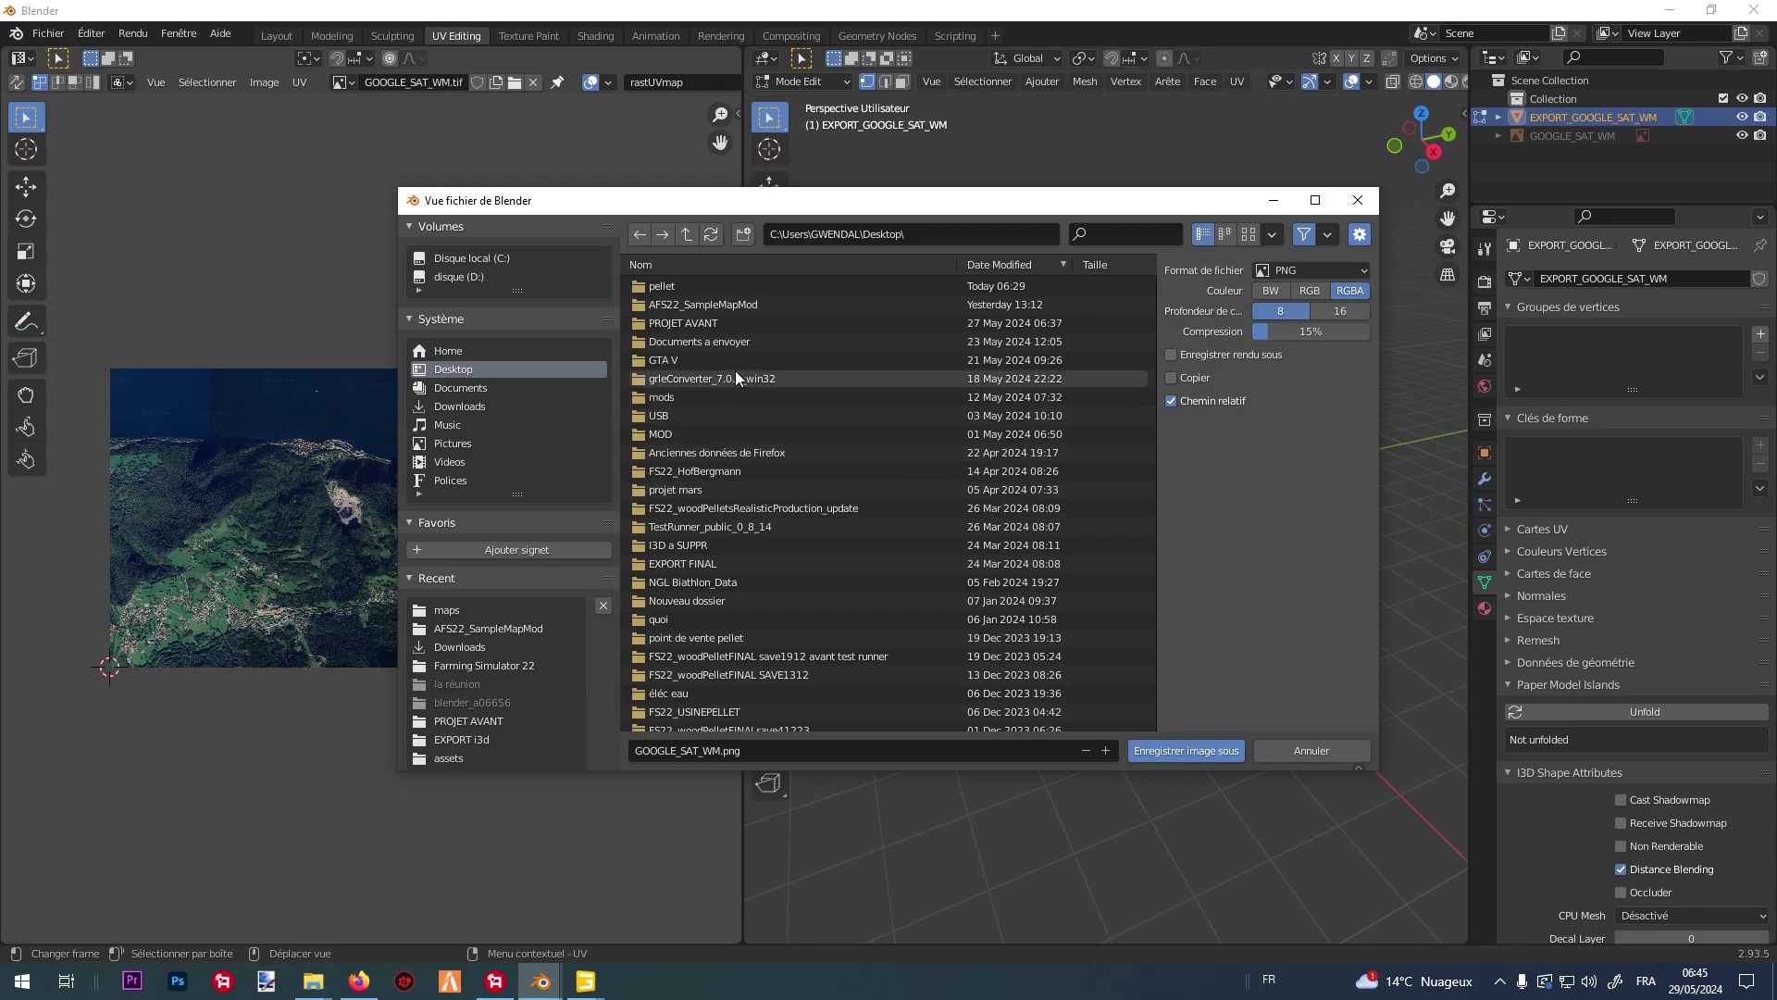
double_click(771, 305)
double_click(715, 287)
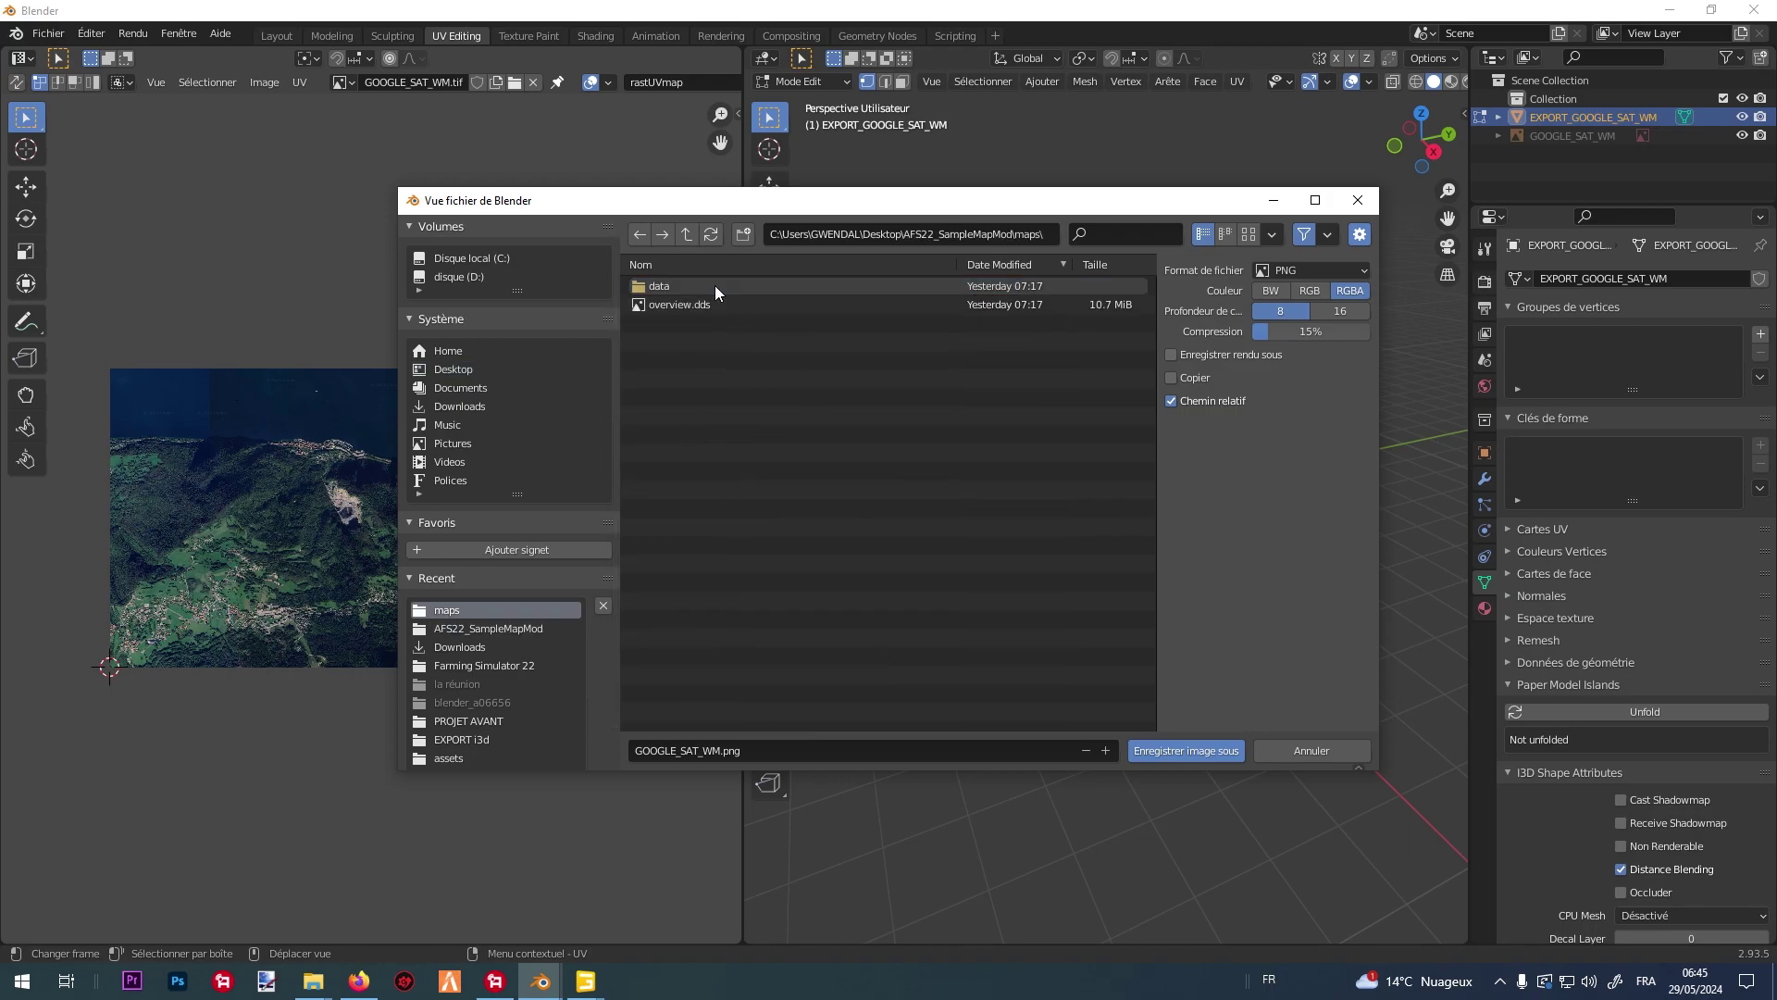
click(689, 750)
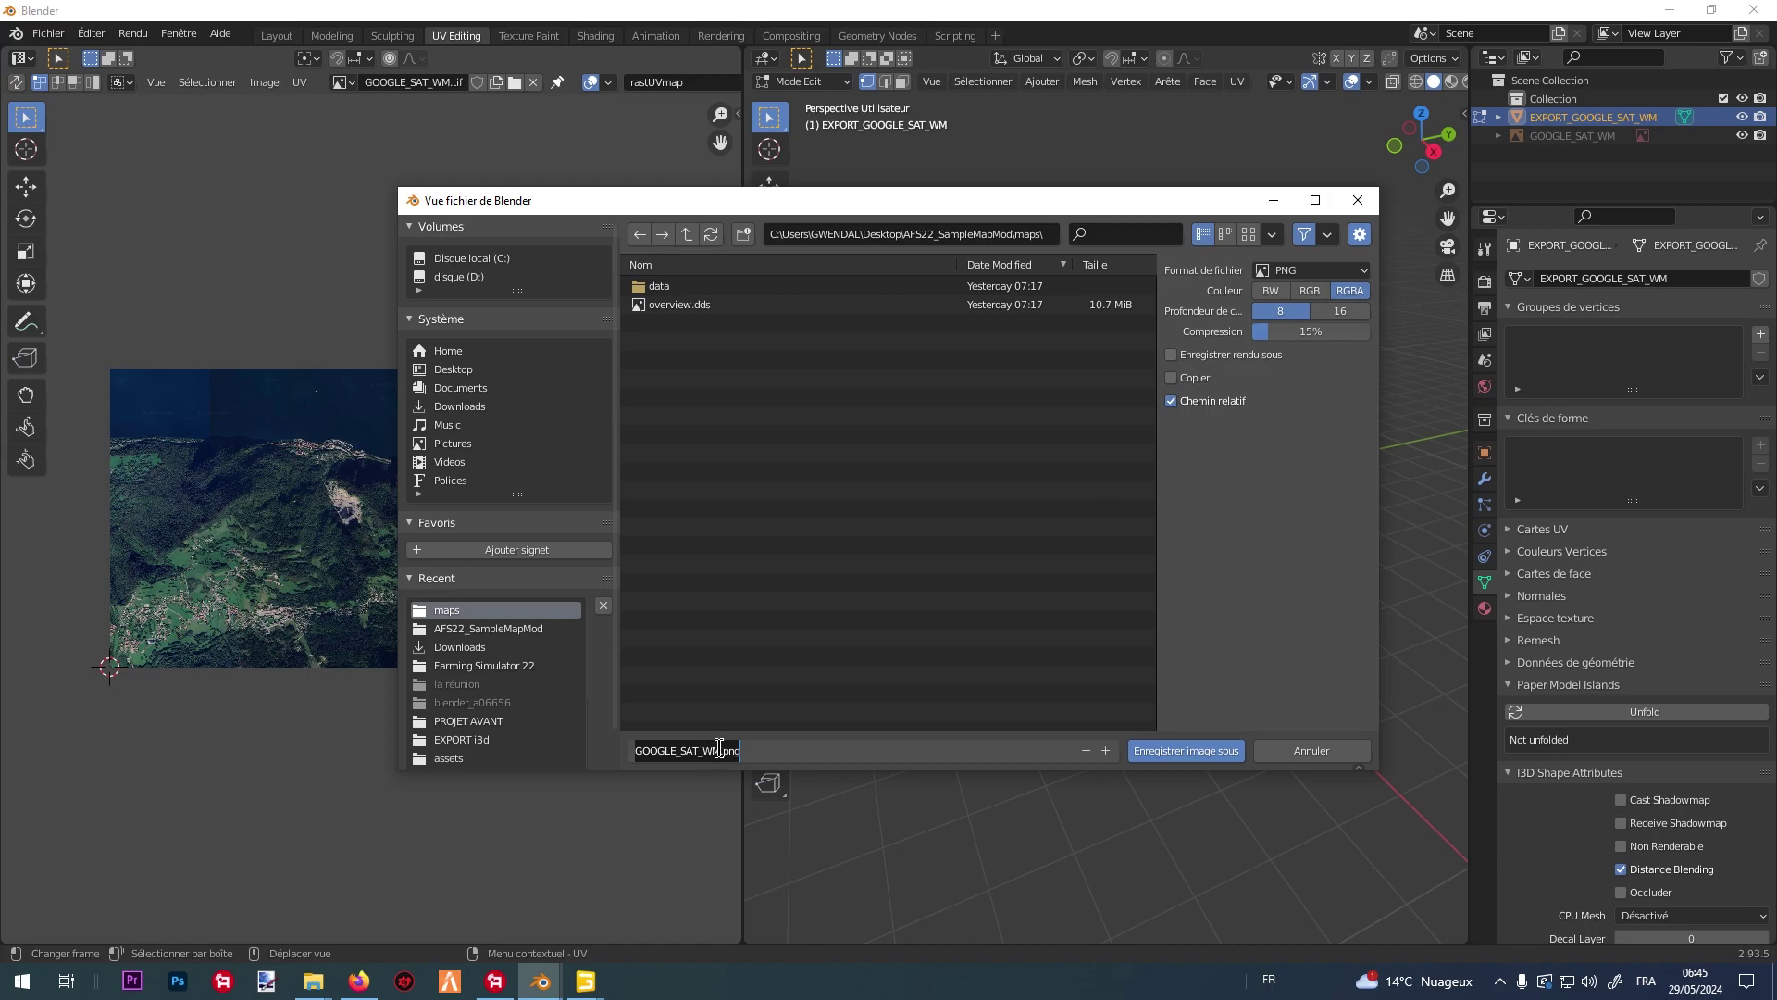
text(pla)
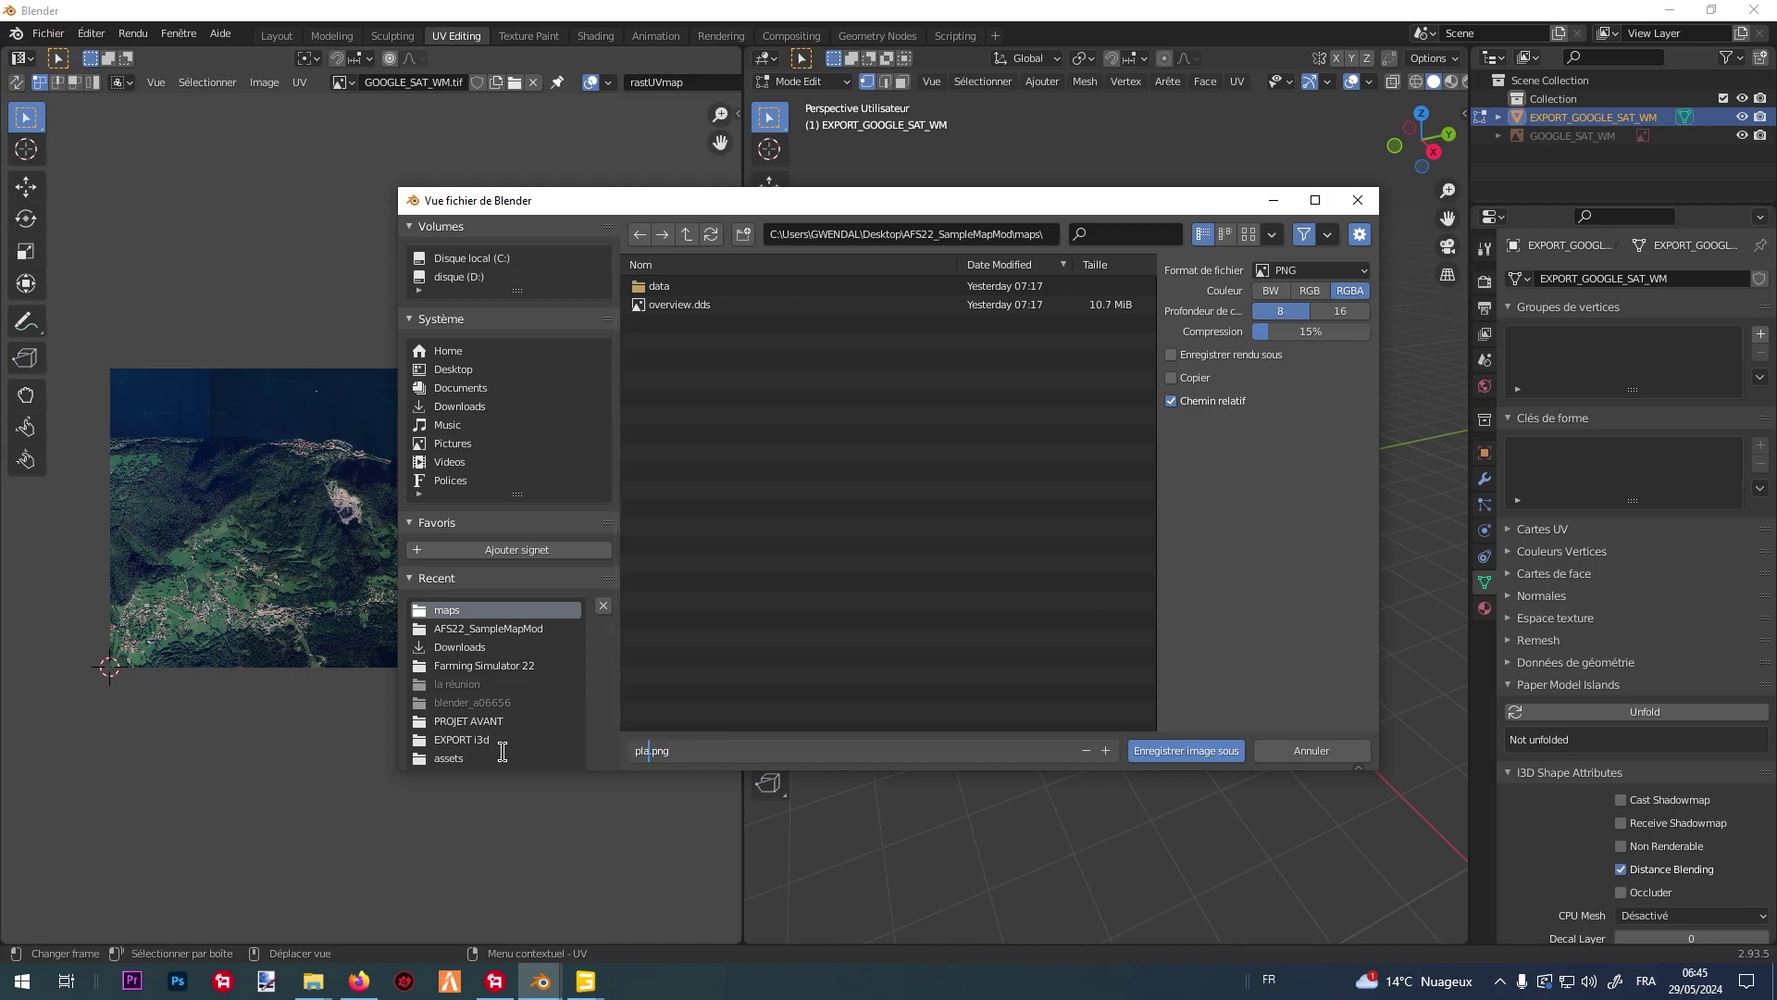
text(n1)
click(1201, 752)
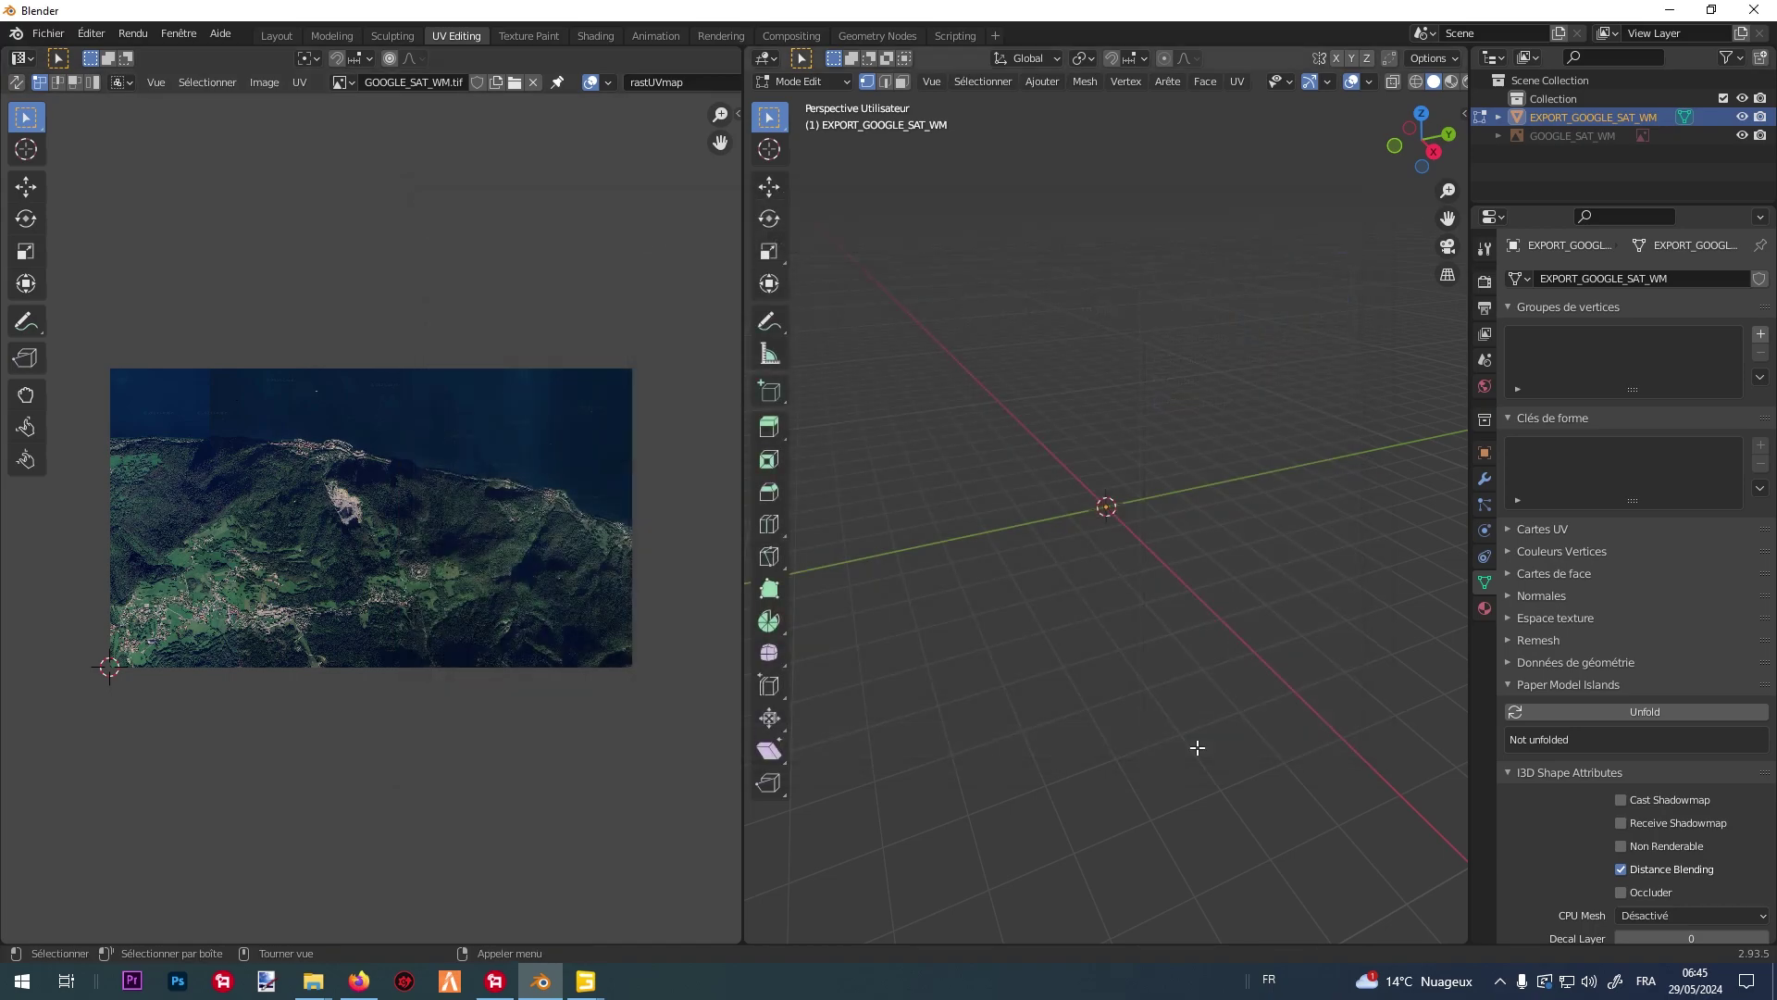
Return to the Layout workspace and rename the terrain's rastMat material to plan1_mat.
click(271, 34)
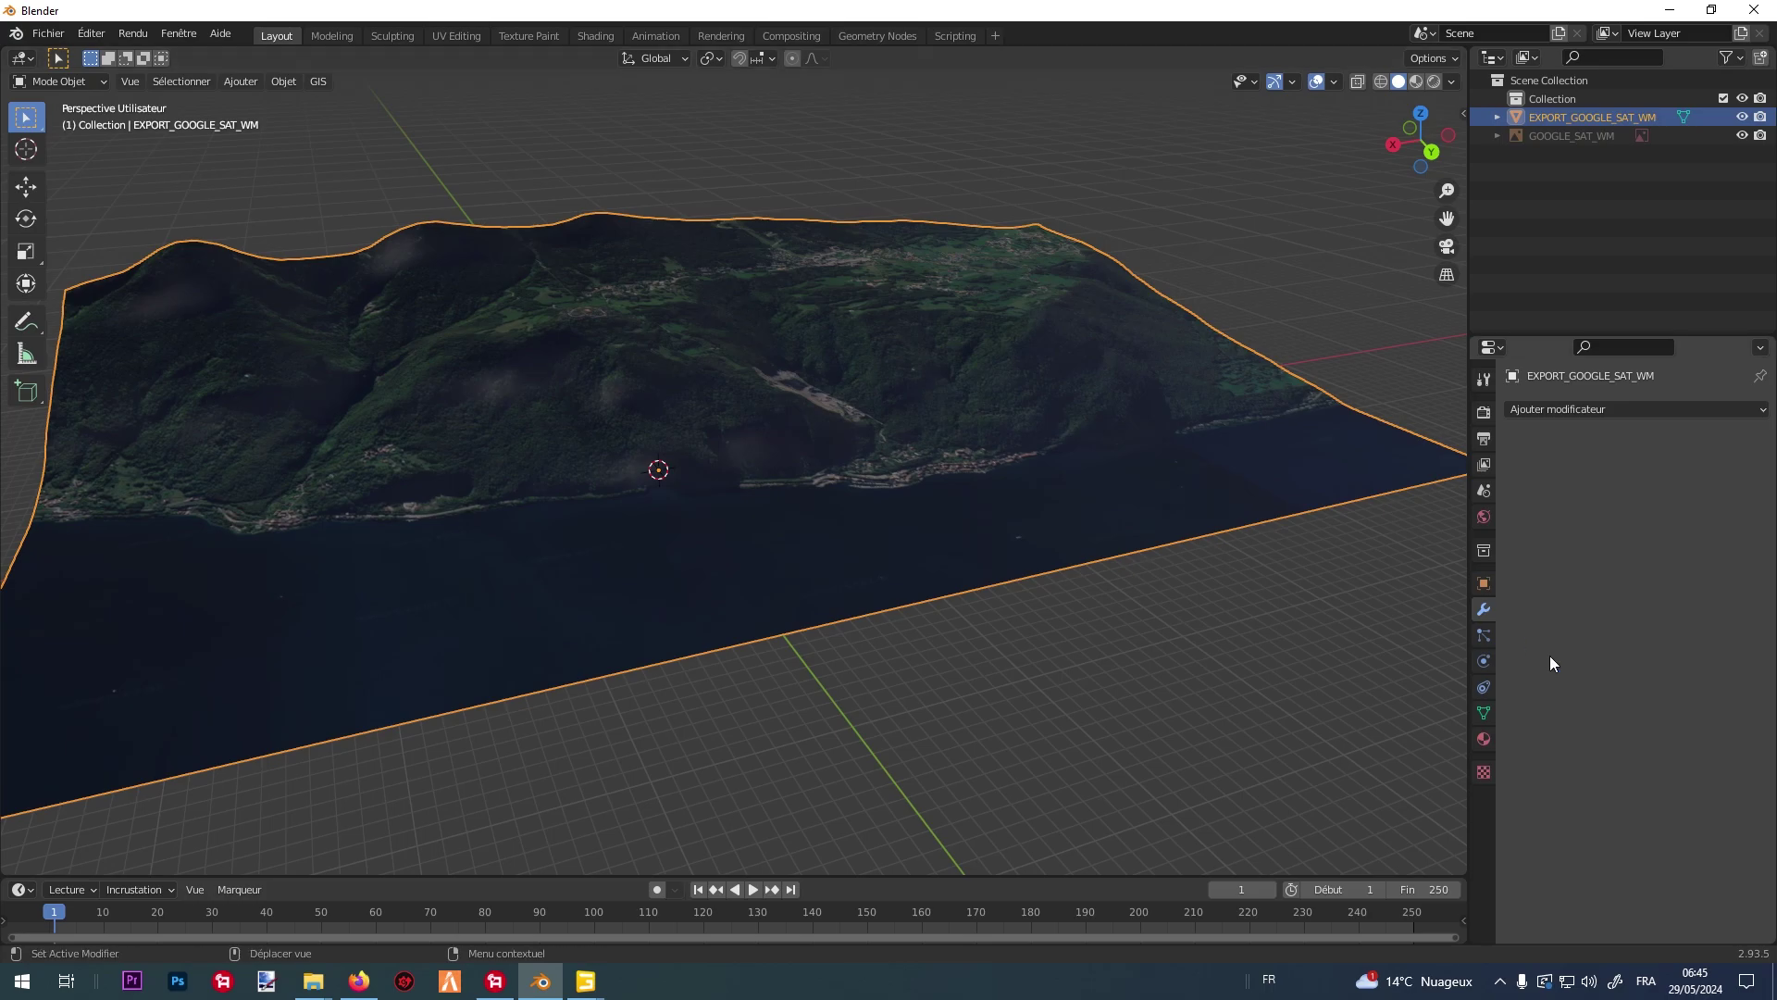
click(1484, 739)
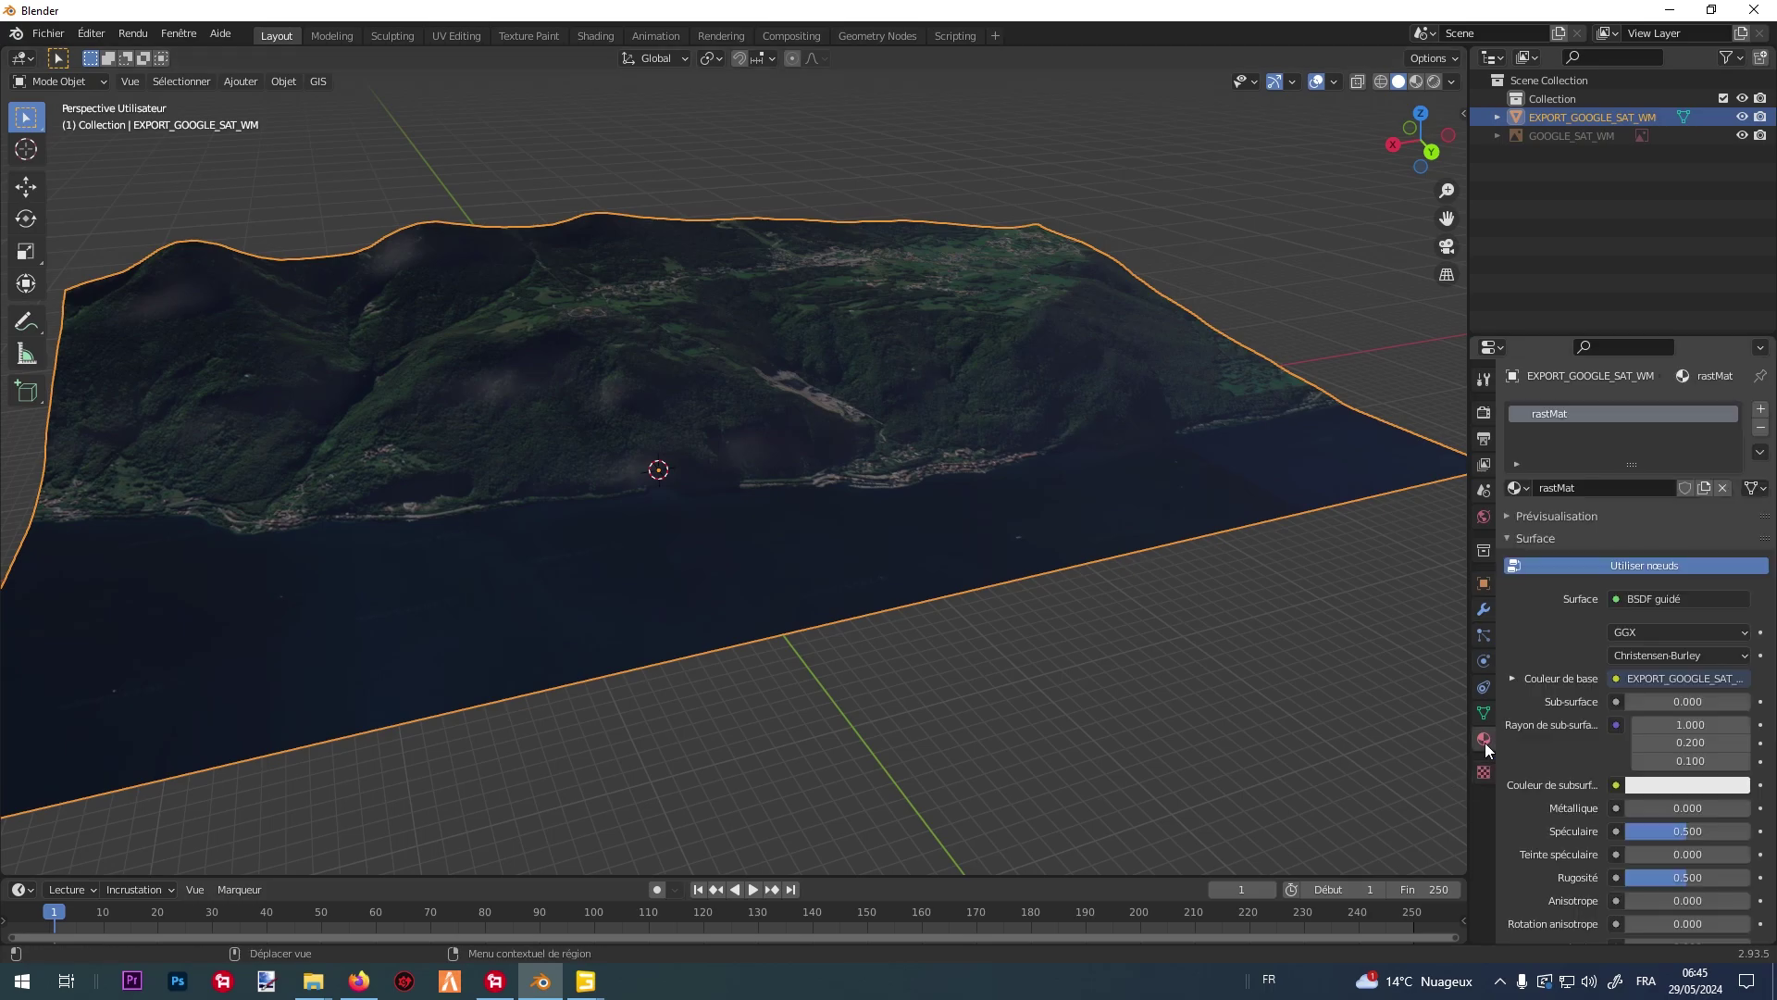
double_click(1545, 414)
text(plan1_mat)
click(1608, 518)
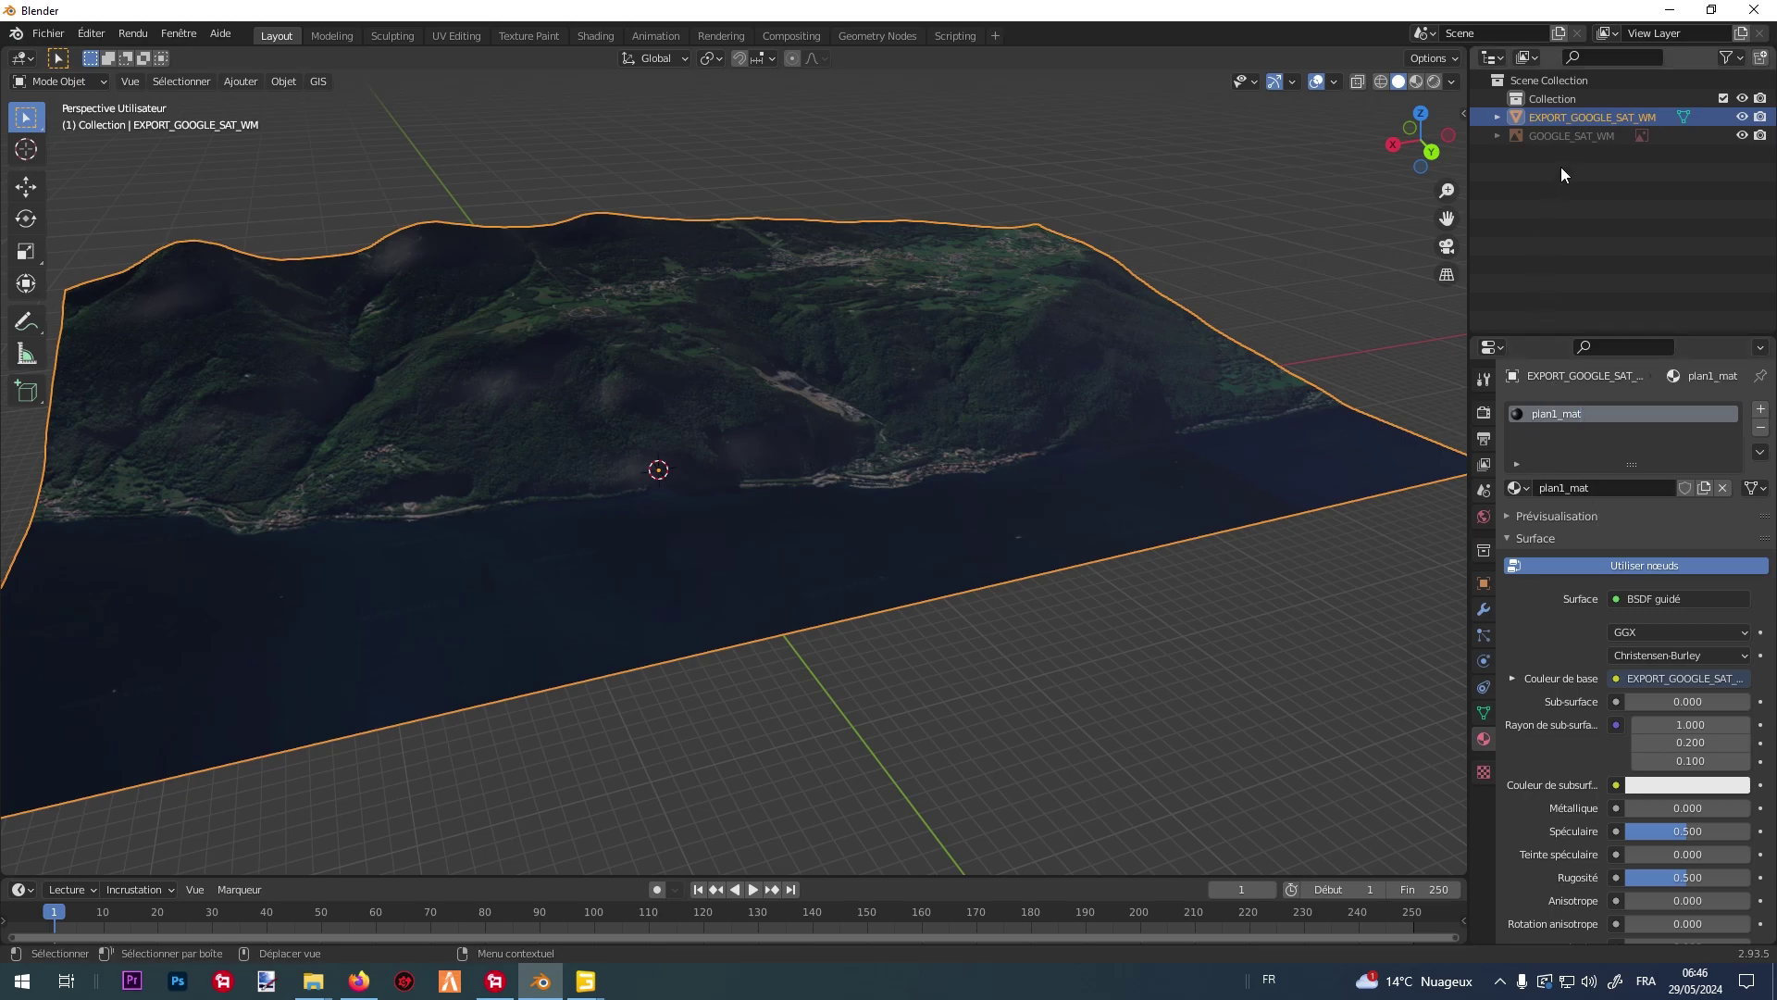
Rename the EXPORT_GOOGLE_SAT_WM terrain object to plan1.
double_click(1550, 113)
text(plan1)
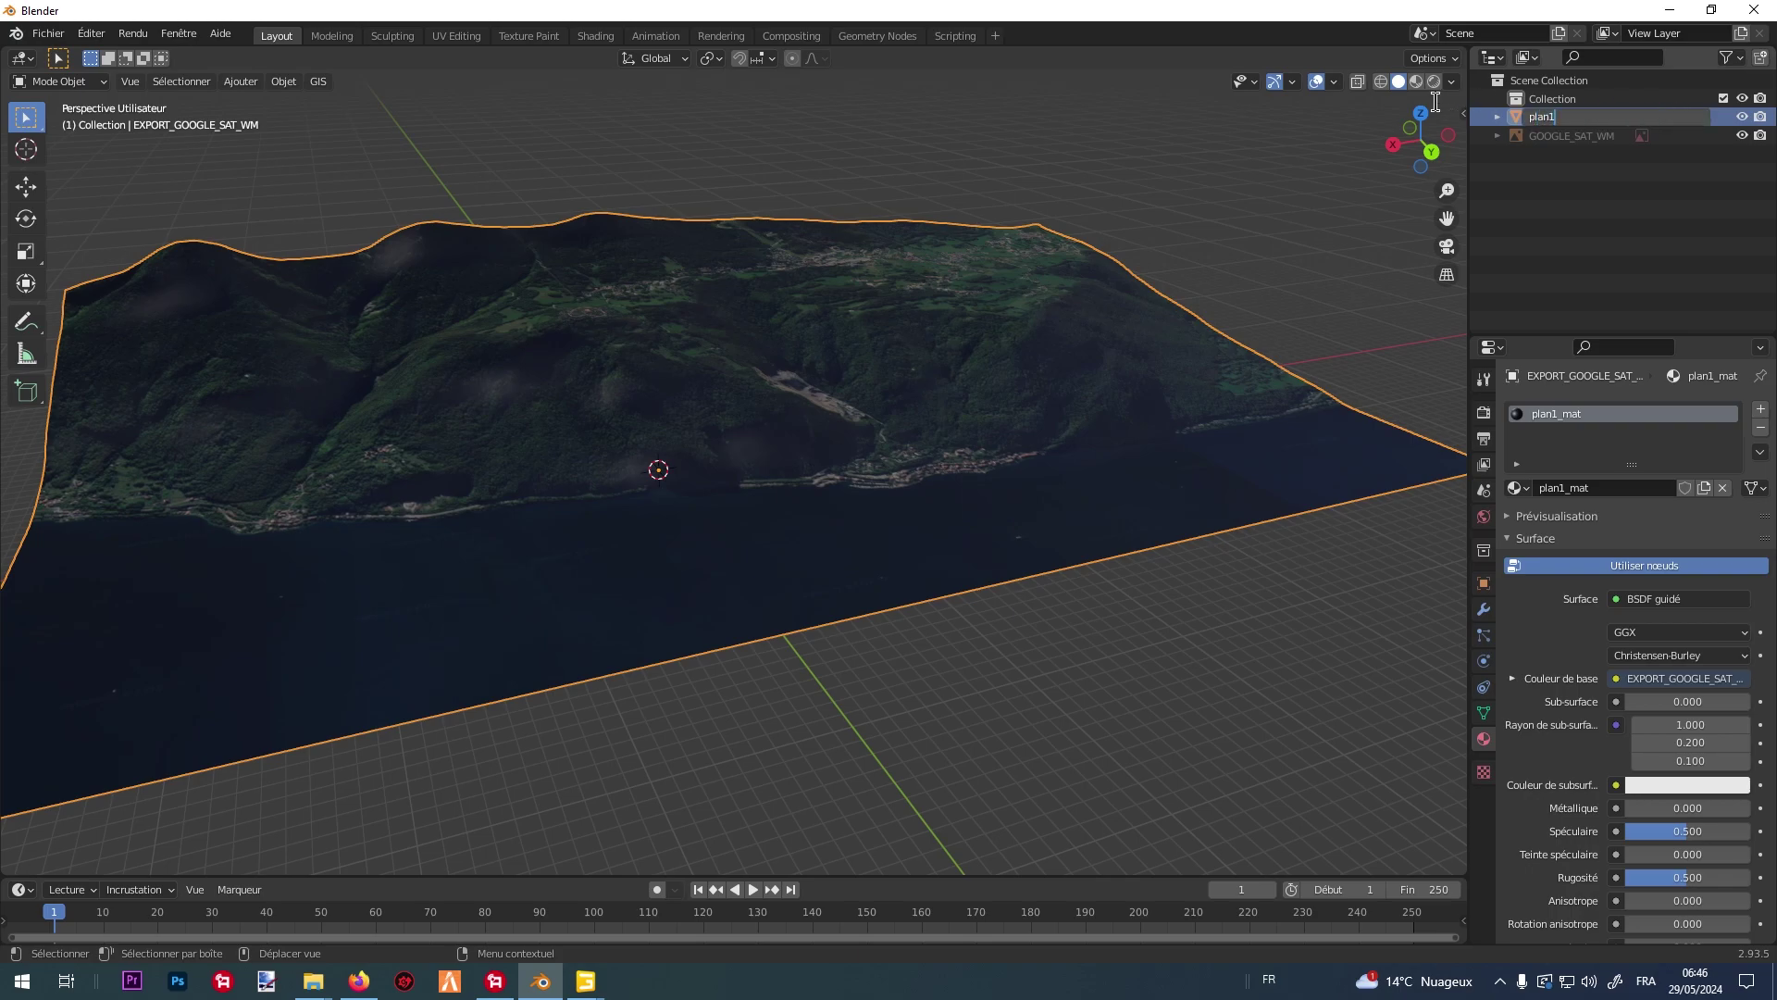
key(Return)
Export the selected terrain in I3D format to the Desktop folder AFS22_SampleMapMod, using the existing plan01.i3d as the target file.
click(48, 33)
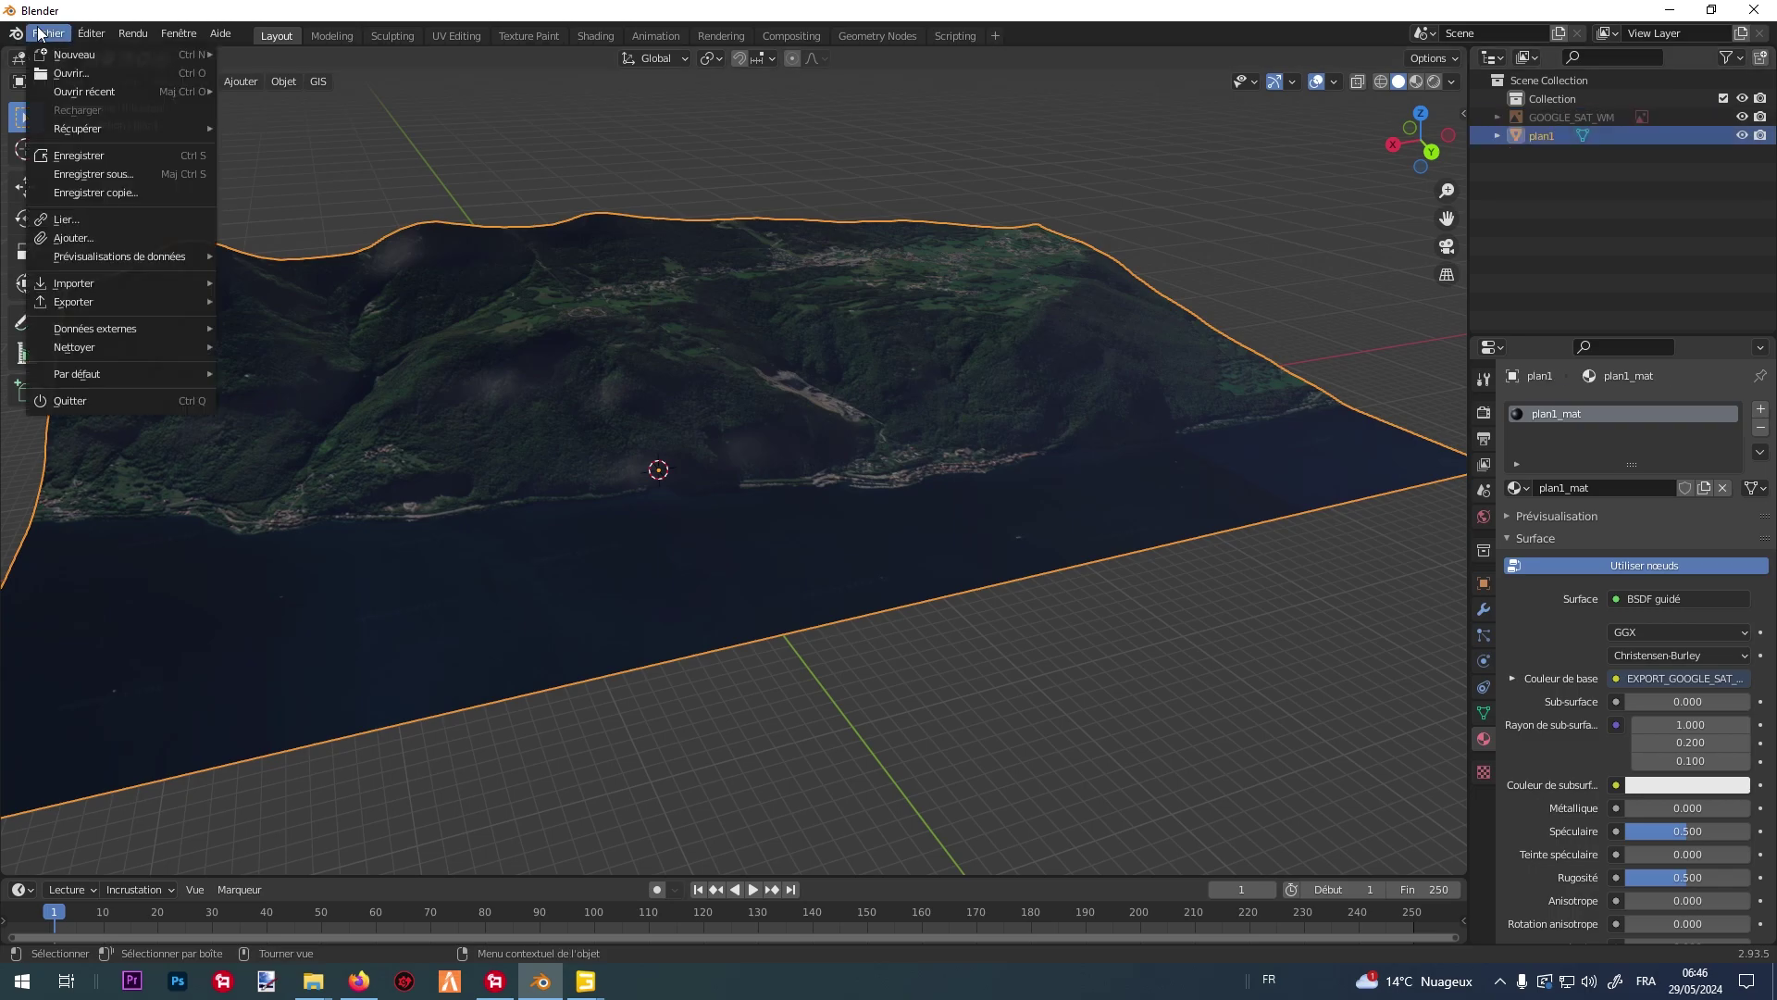
mouse_move(163, 301)
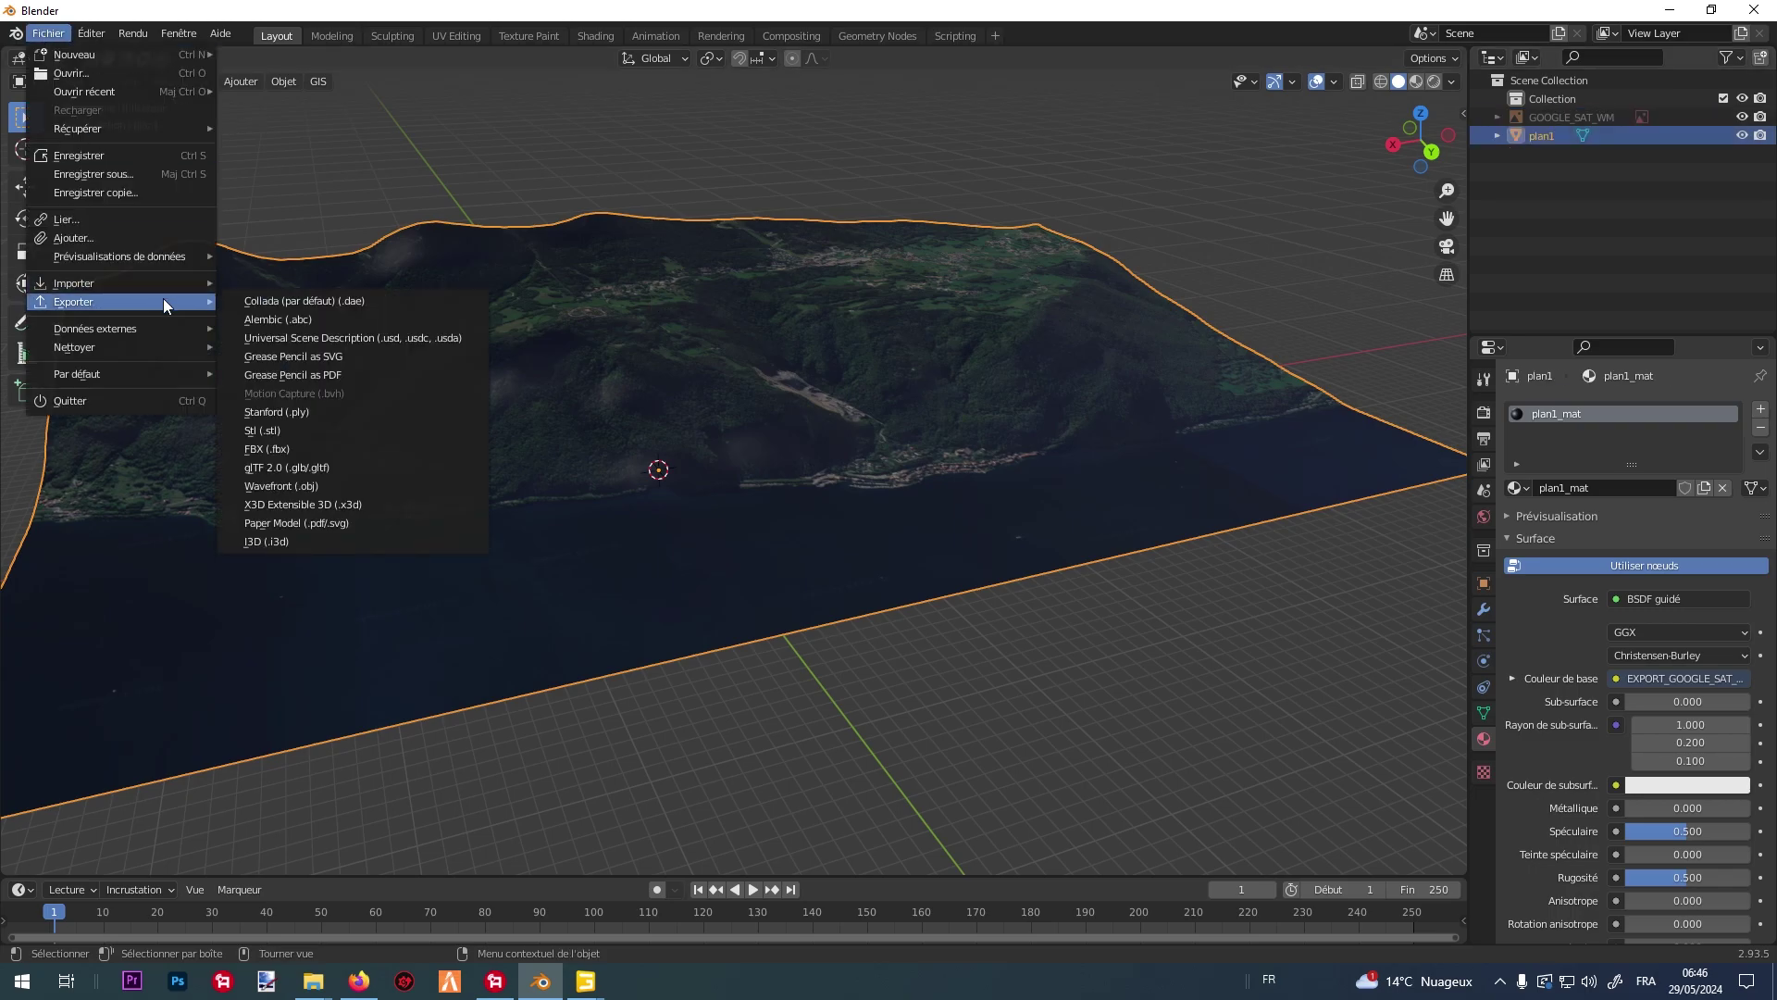
click(306, 541)
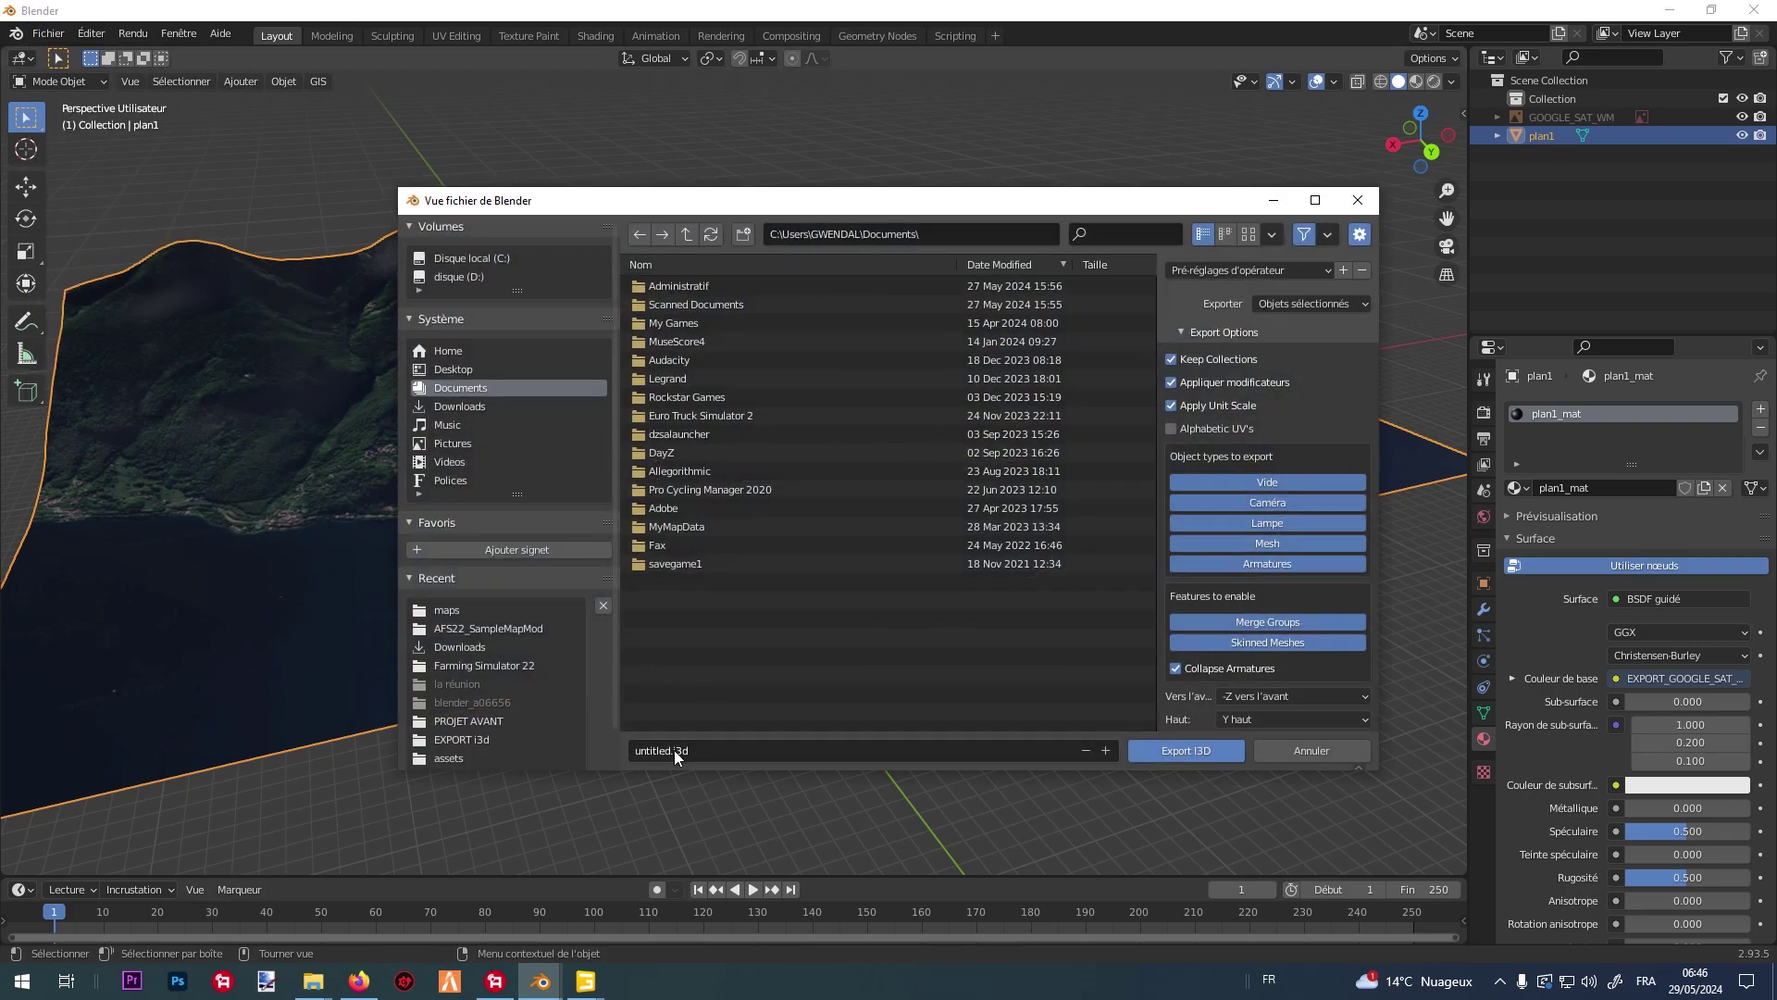
click(673, 750)
text(plan1)
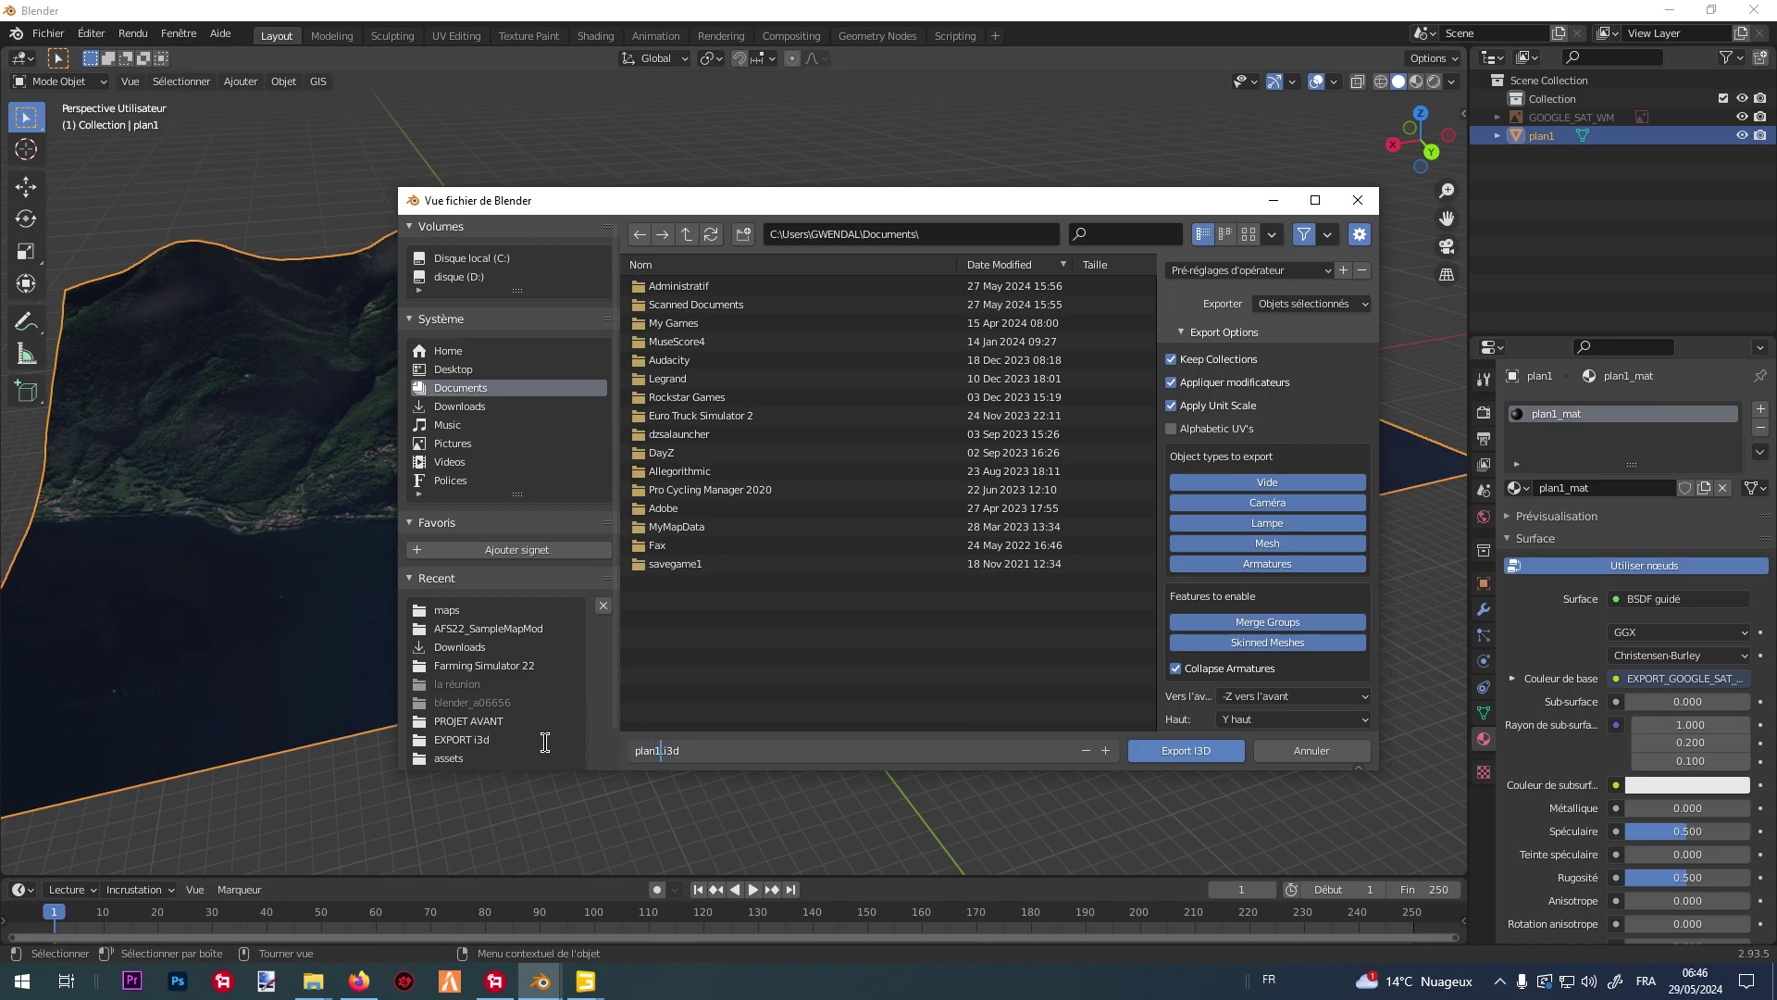
click(463, 370)
double_click(721, 305)
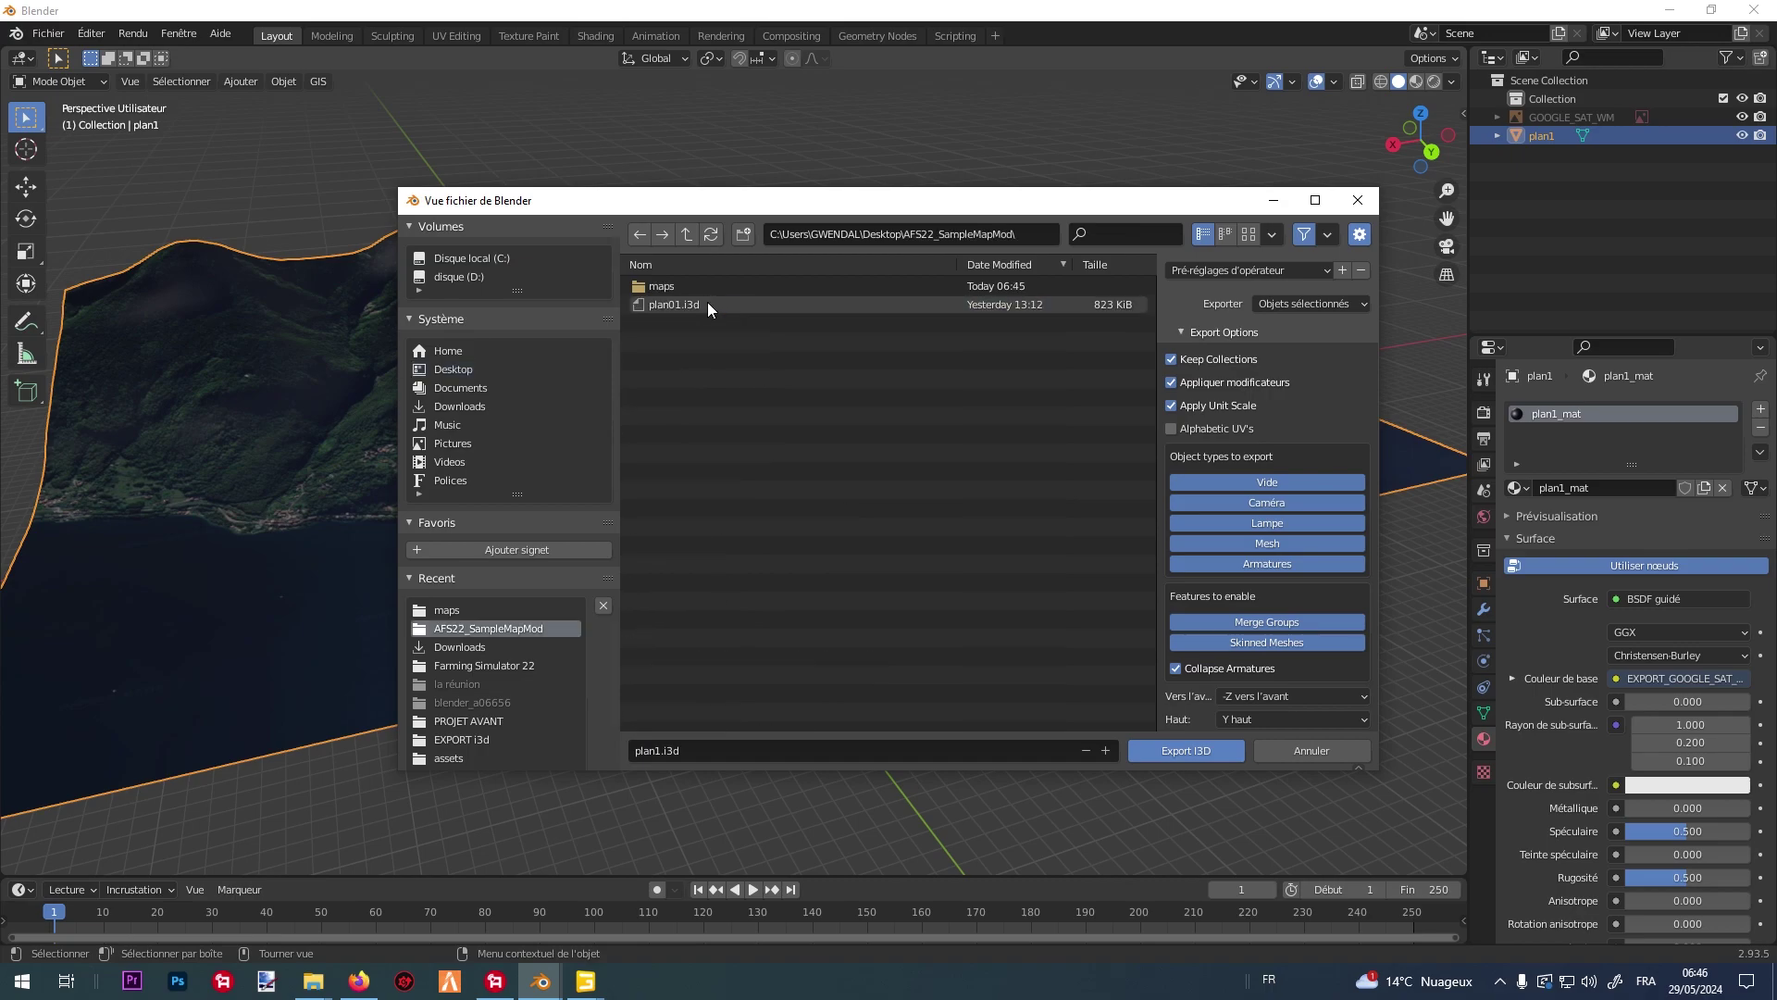
double_click(707, 289)
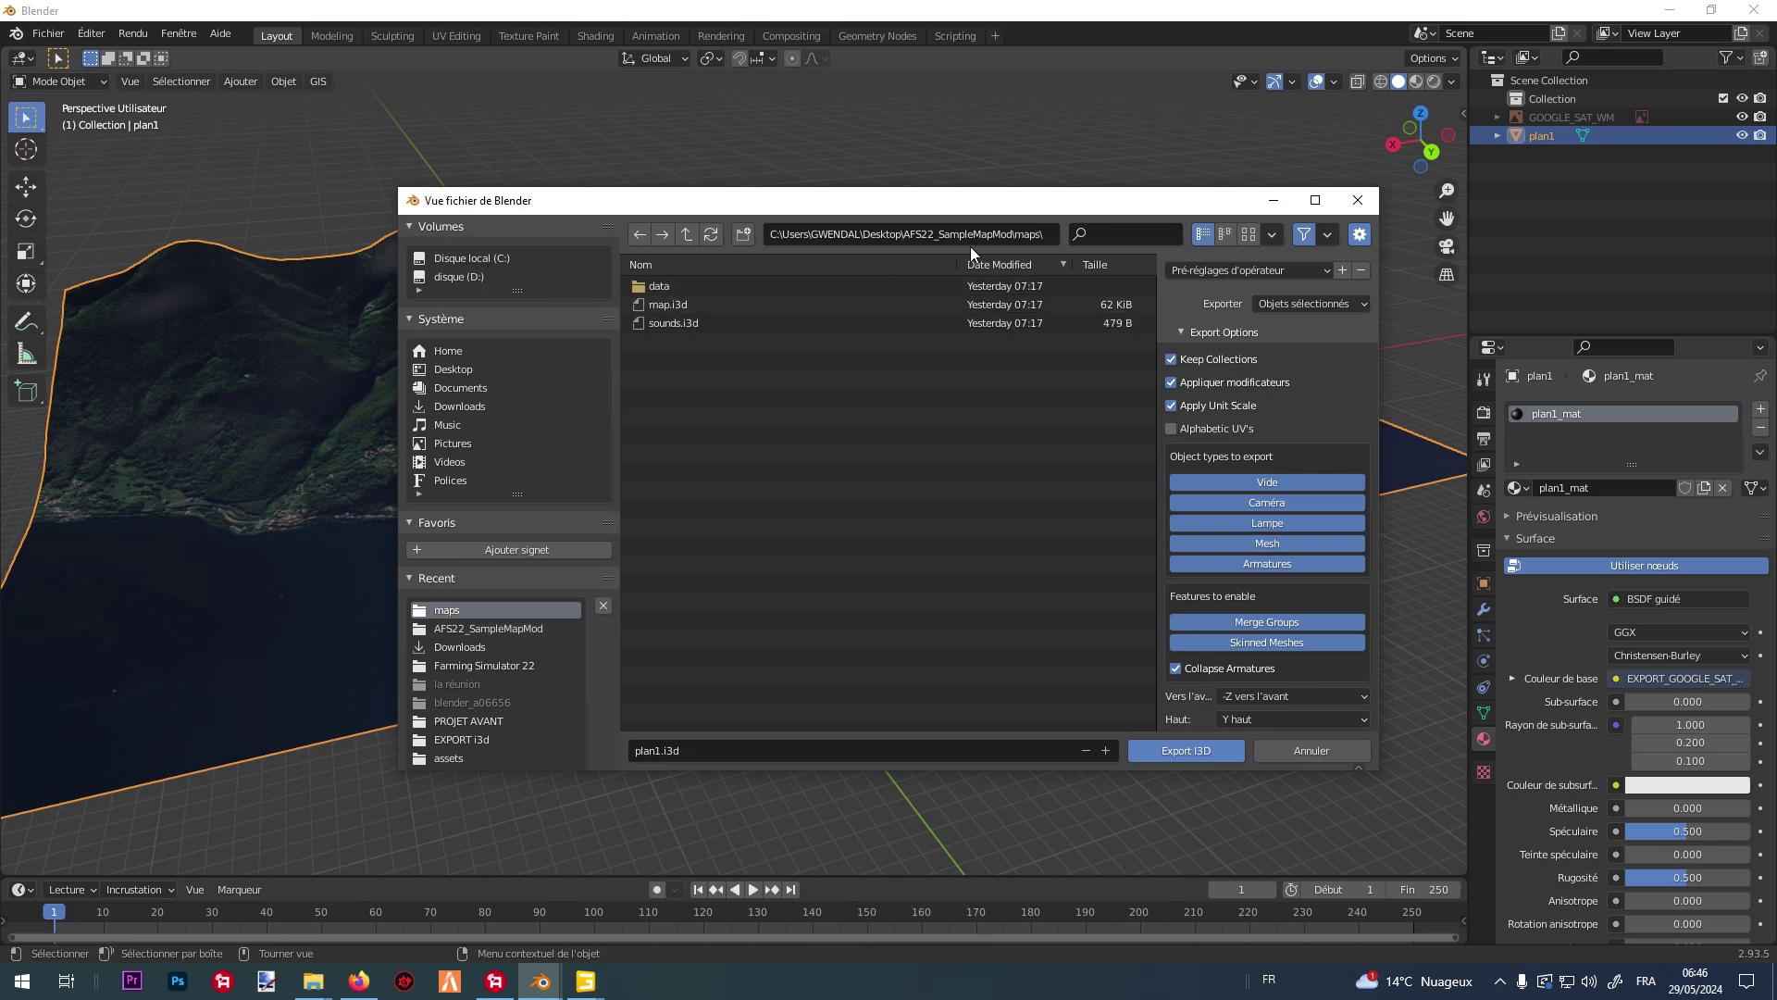
click(684, 304)
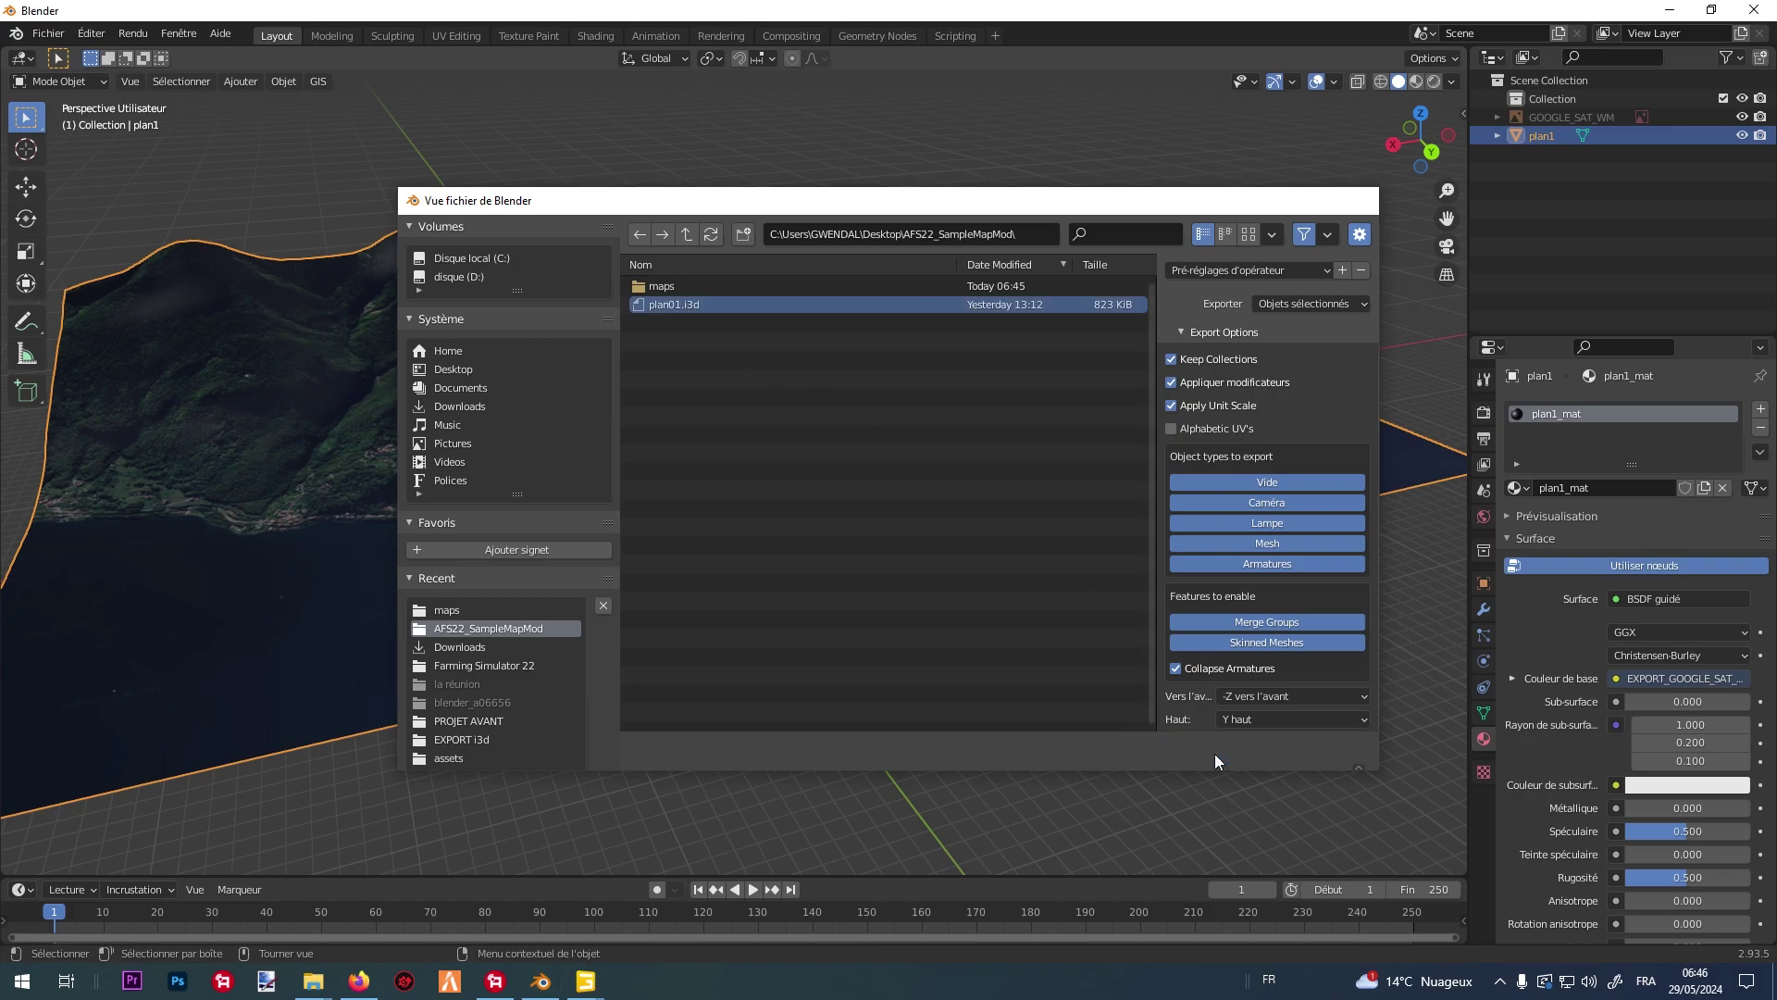
Delete plan01.i3d from the AFS22_SampleMapMod folder and export the selected terrain as plan01.i3d into its maps subfolder.
click(1215, 751)
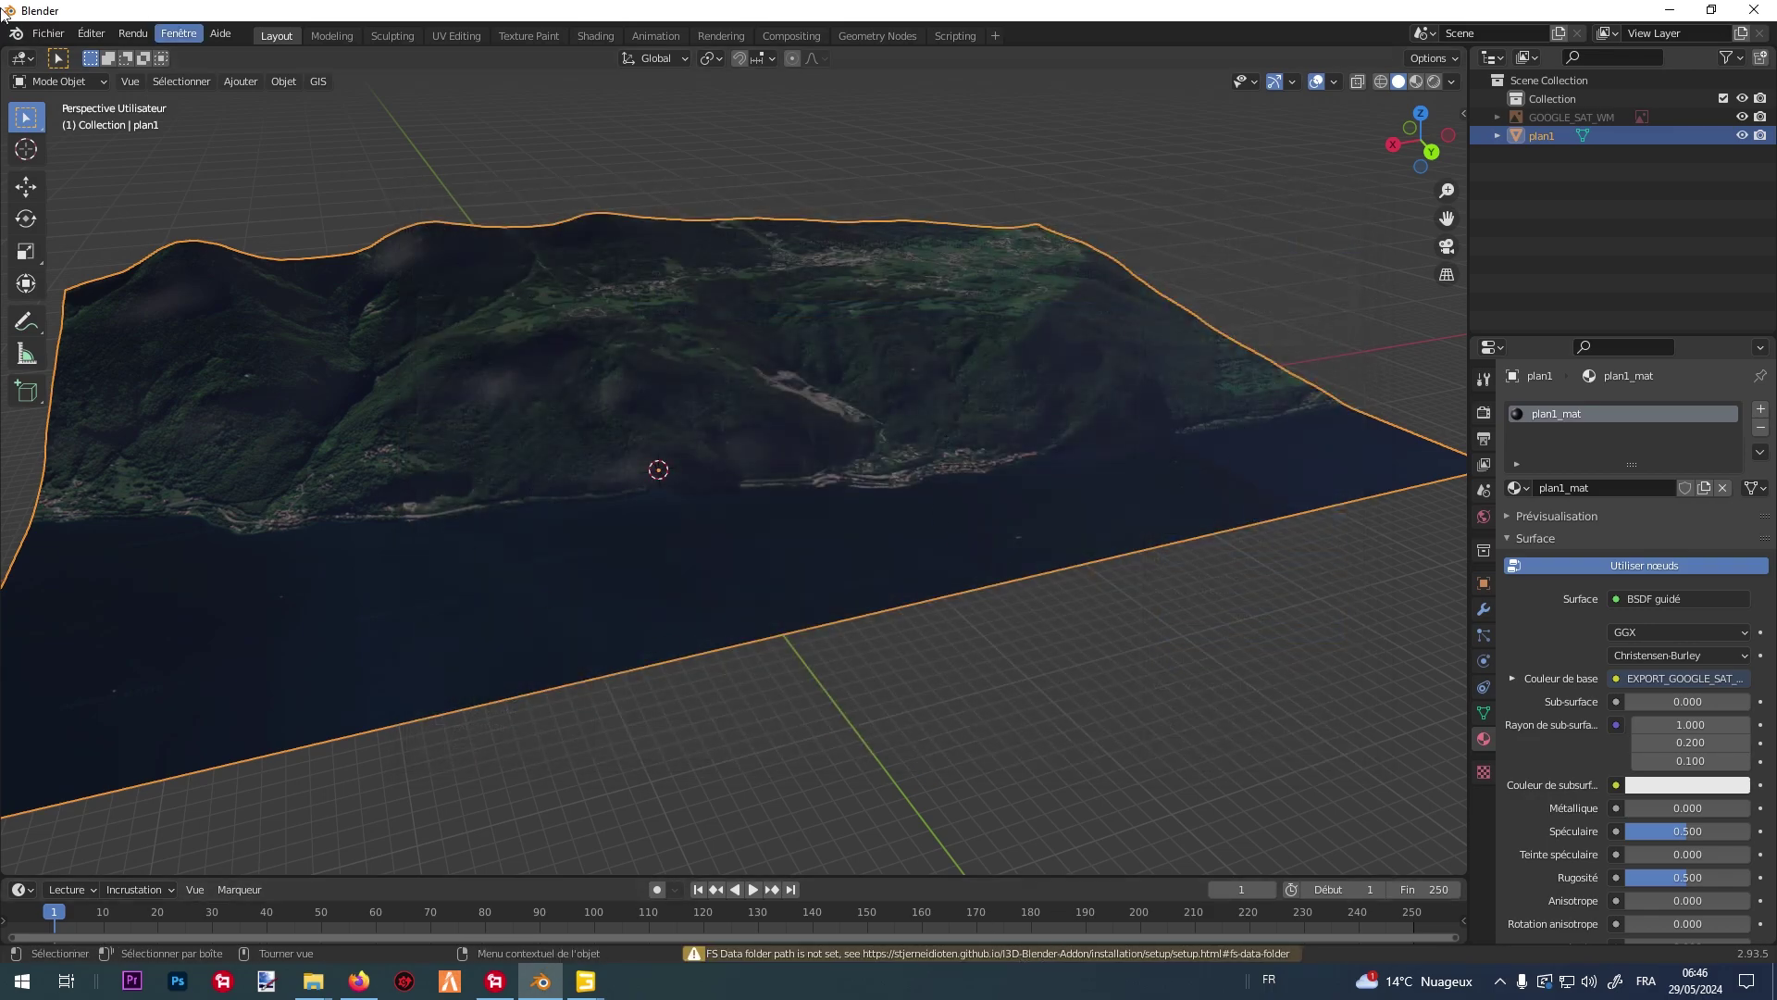
click(44, 34)
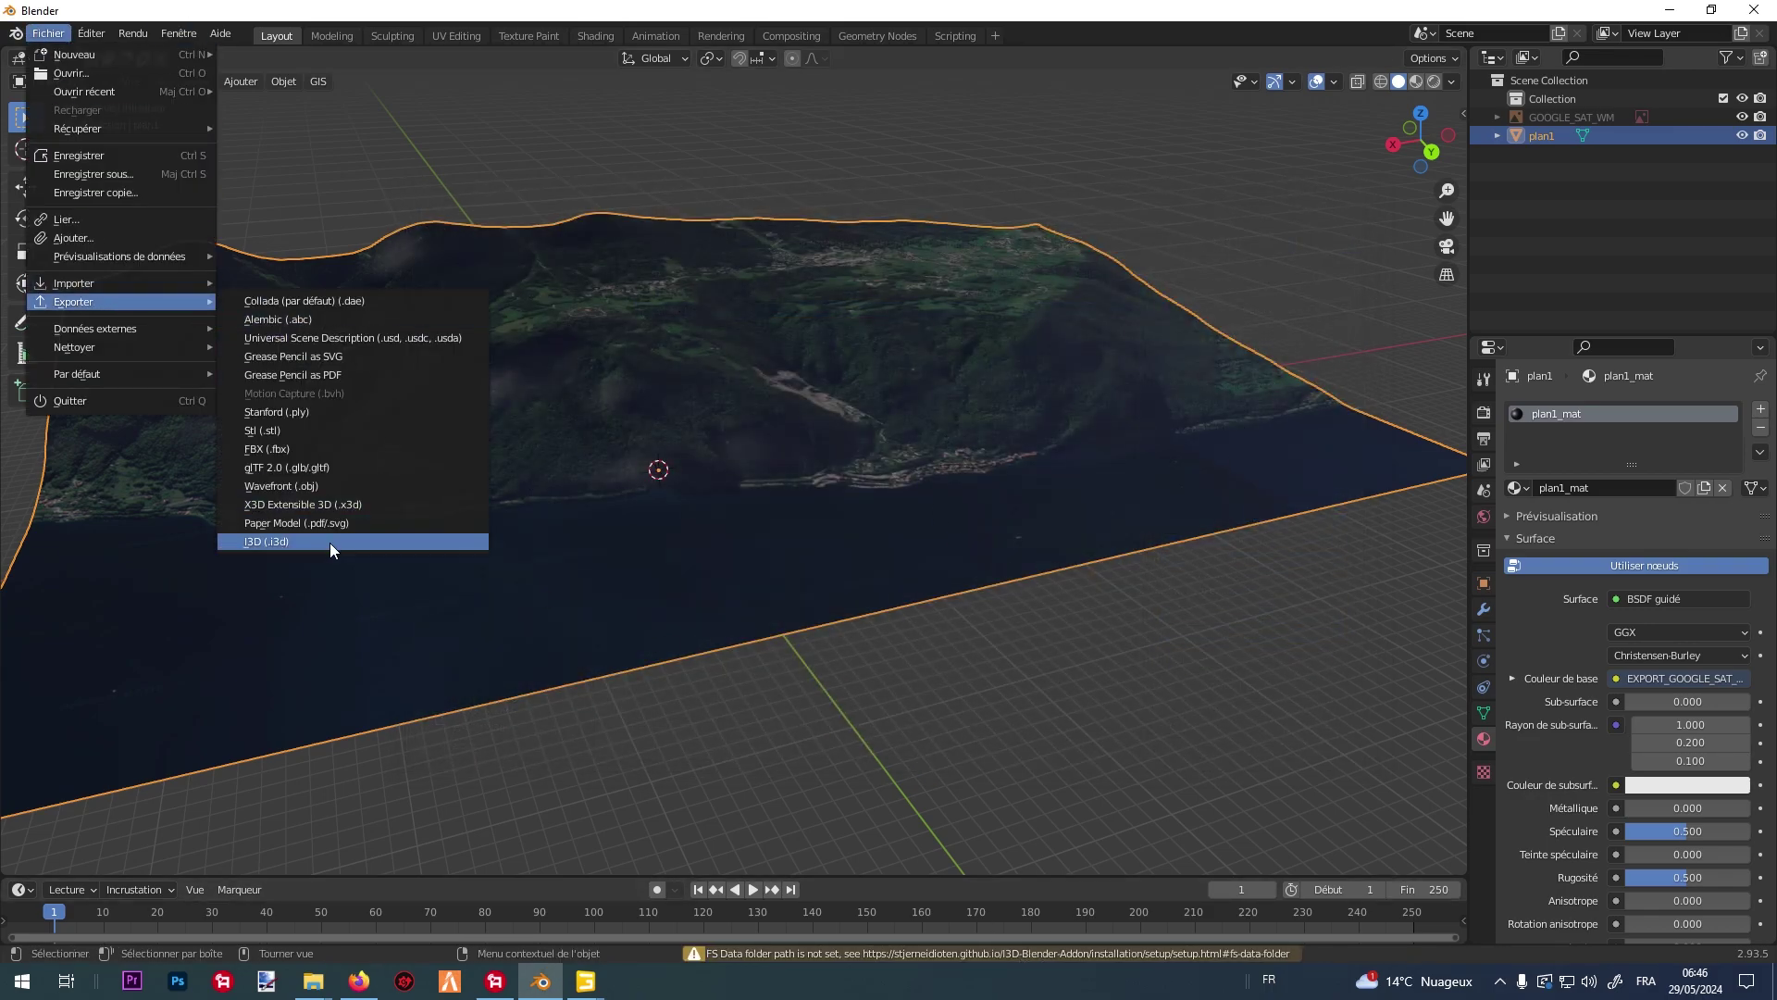
click(333, 541)
click(697, 307)
key(Delete)
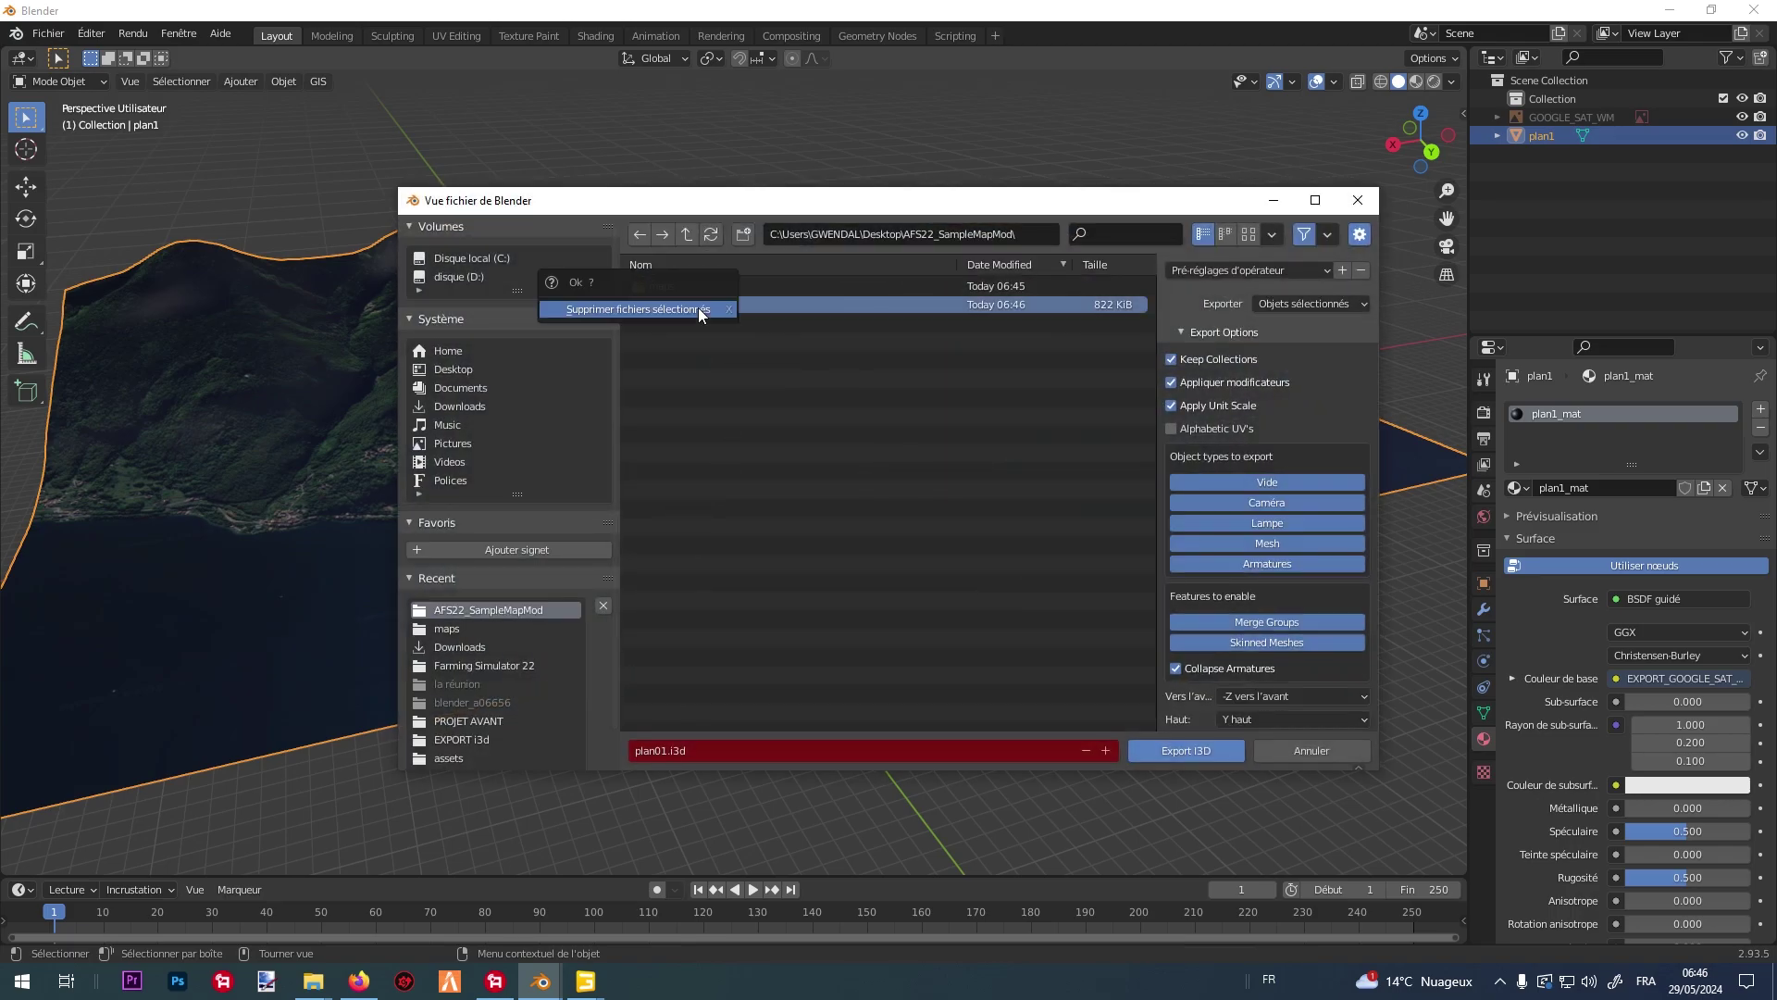
key(Return)
double_click(692, 287)
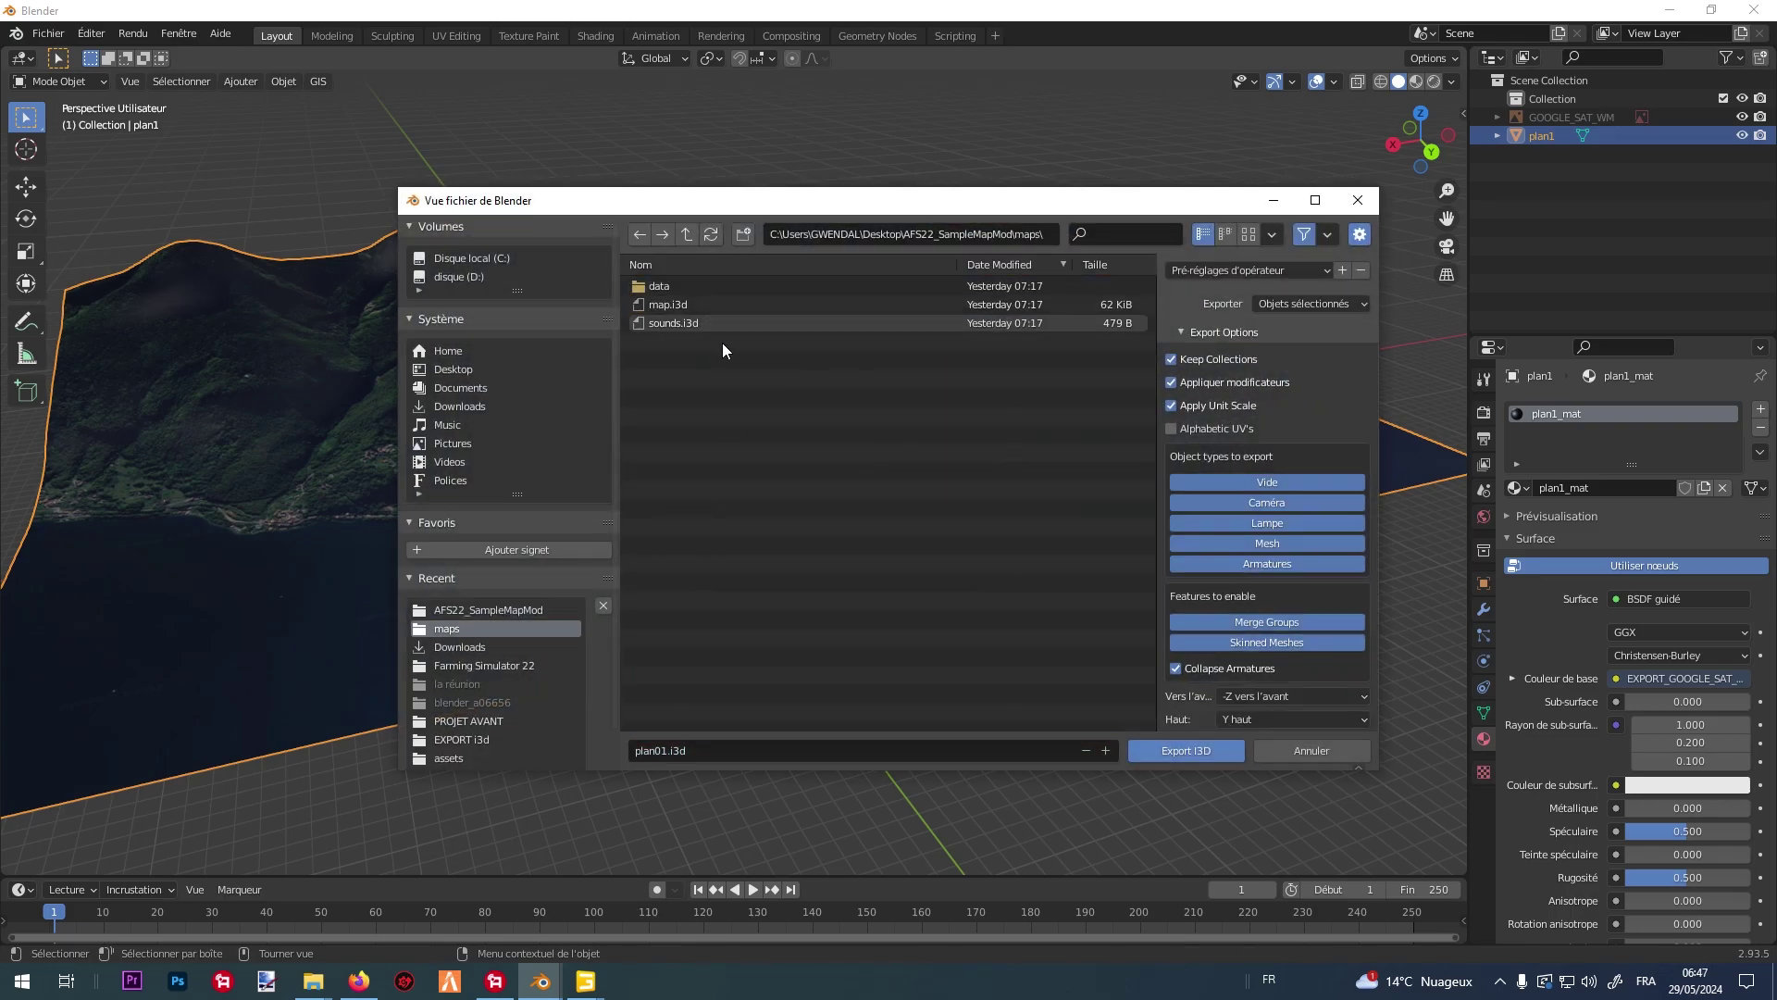
click(1187, 751)
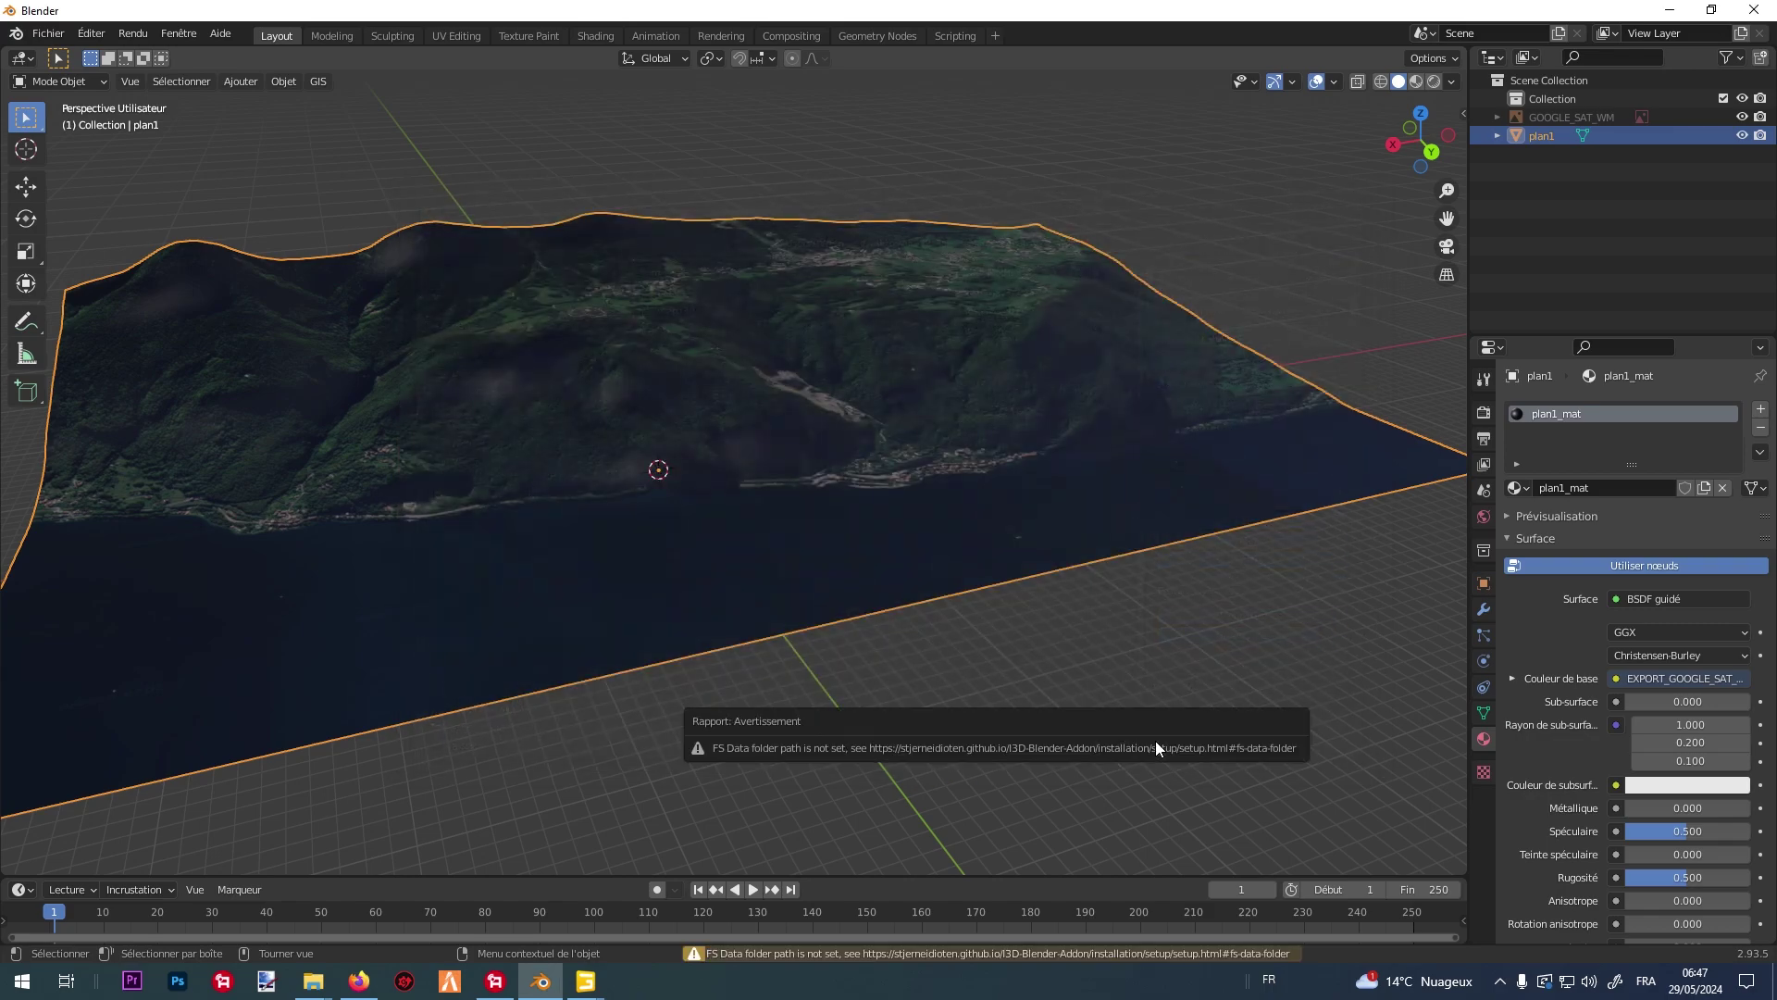
Open plan01.i3d from the maps folder in GIANTS Editor 9.0.6 and select the plan1 object.
click(1674, 9)
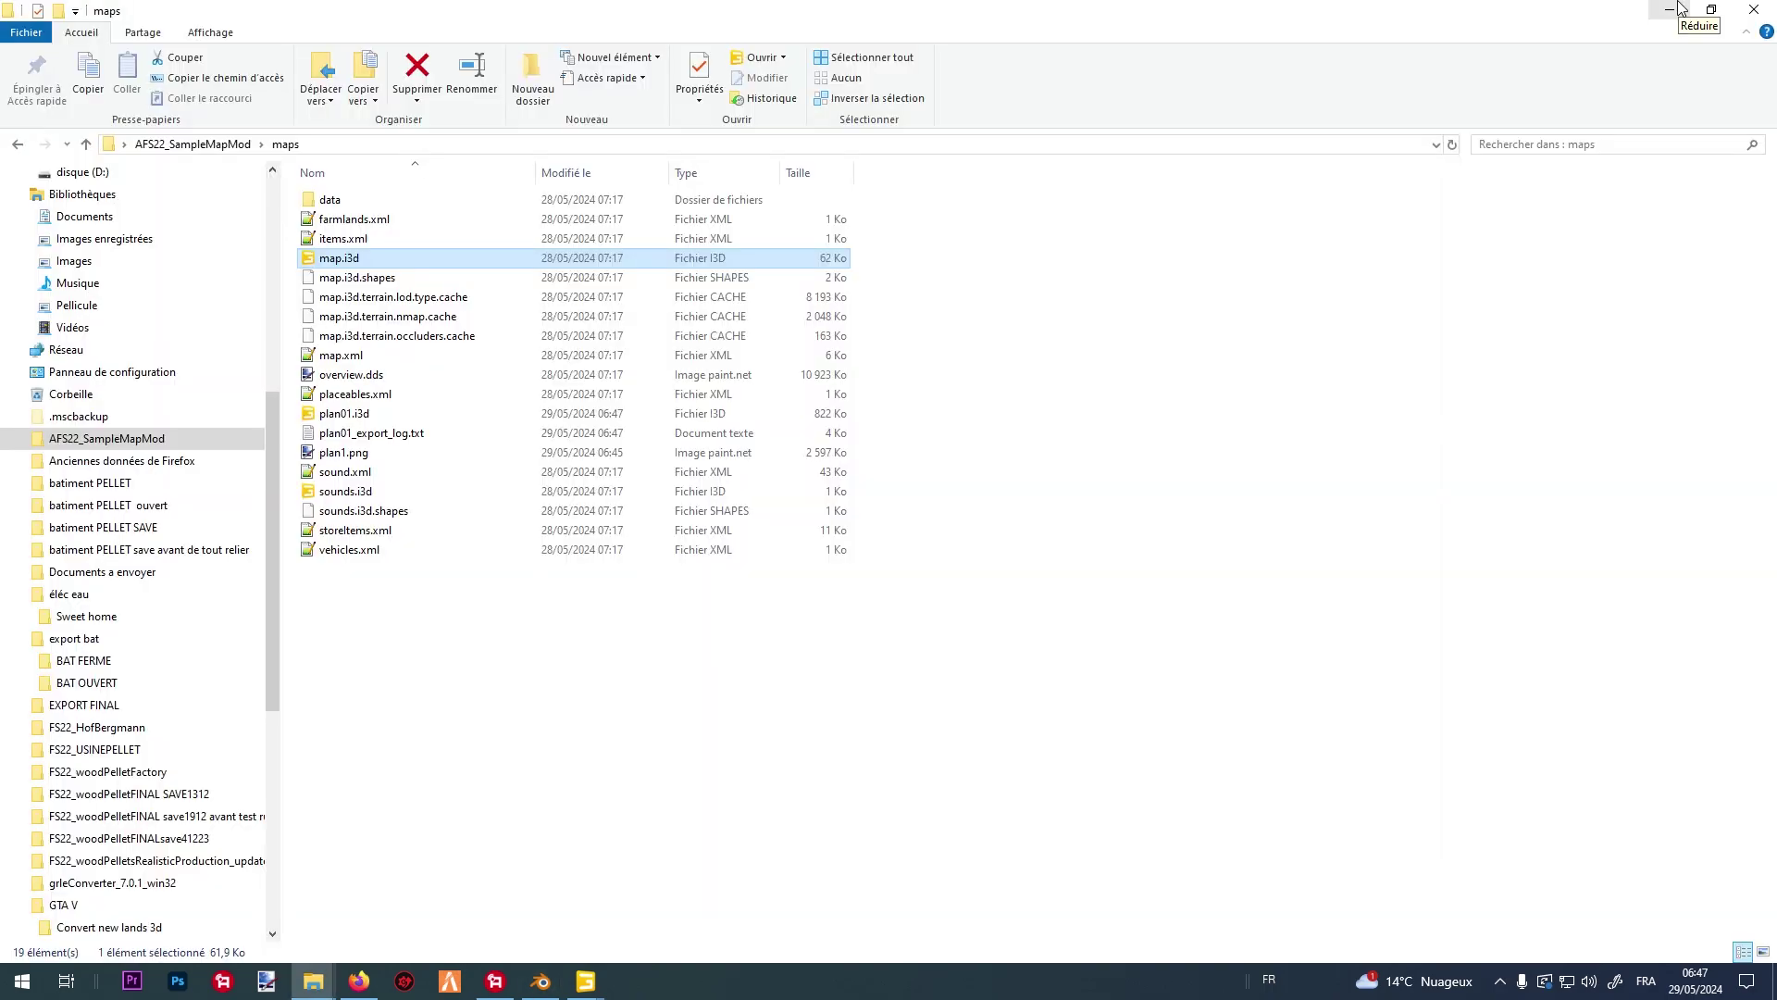
double_click(384, 414)
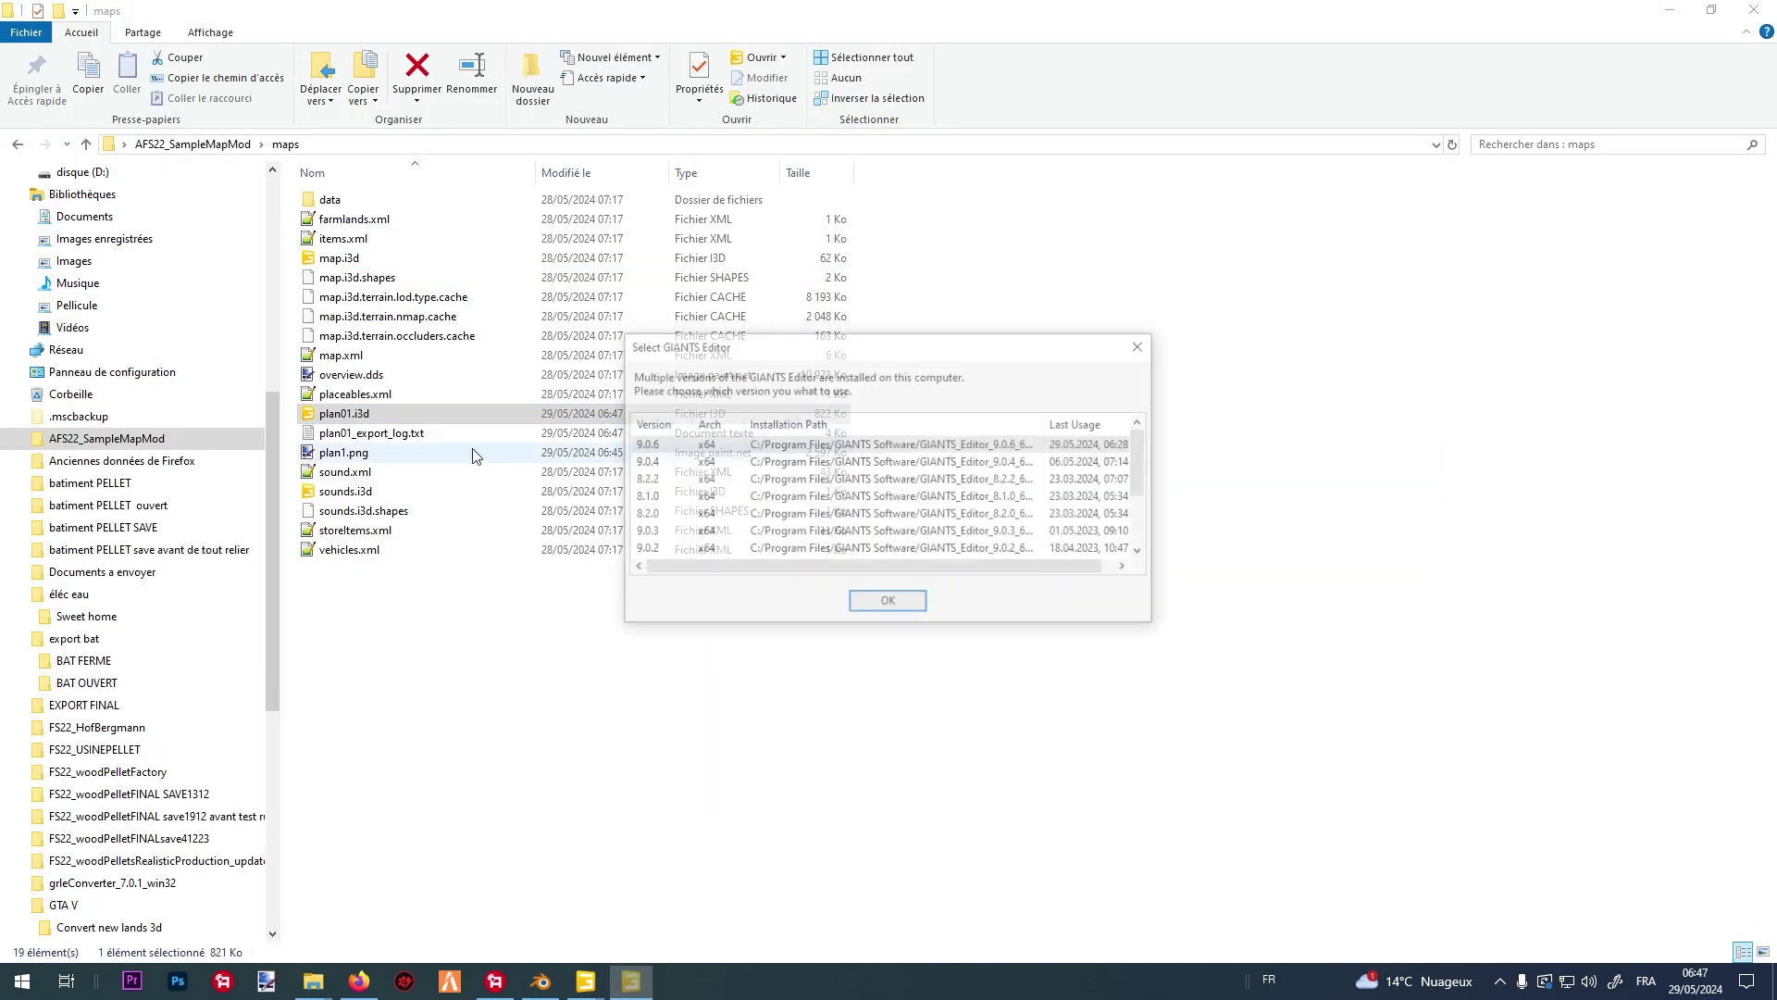
click(884, 601)
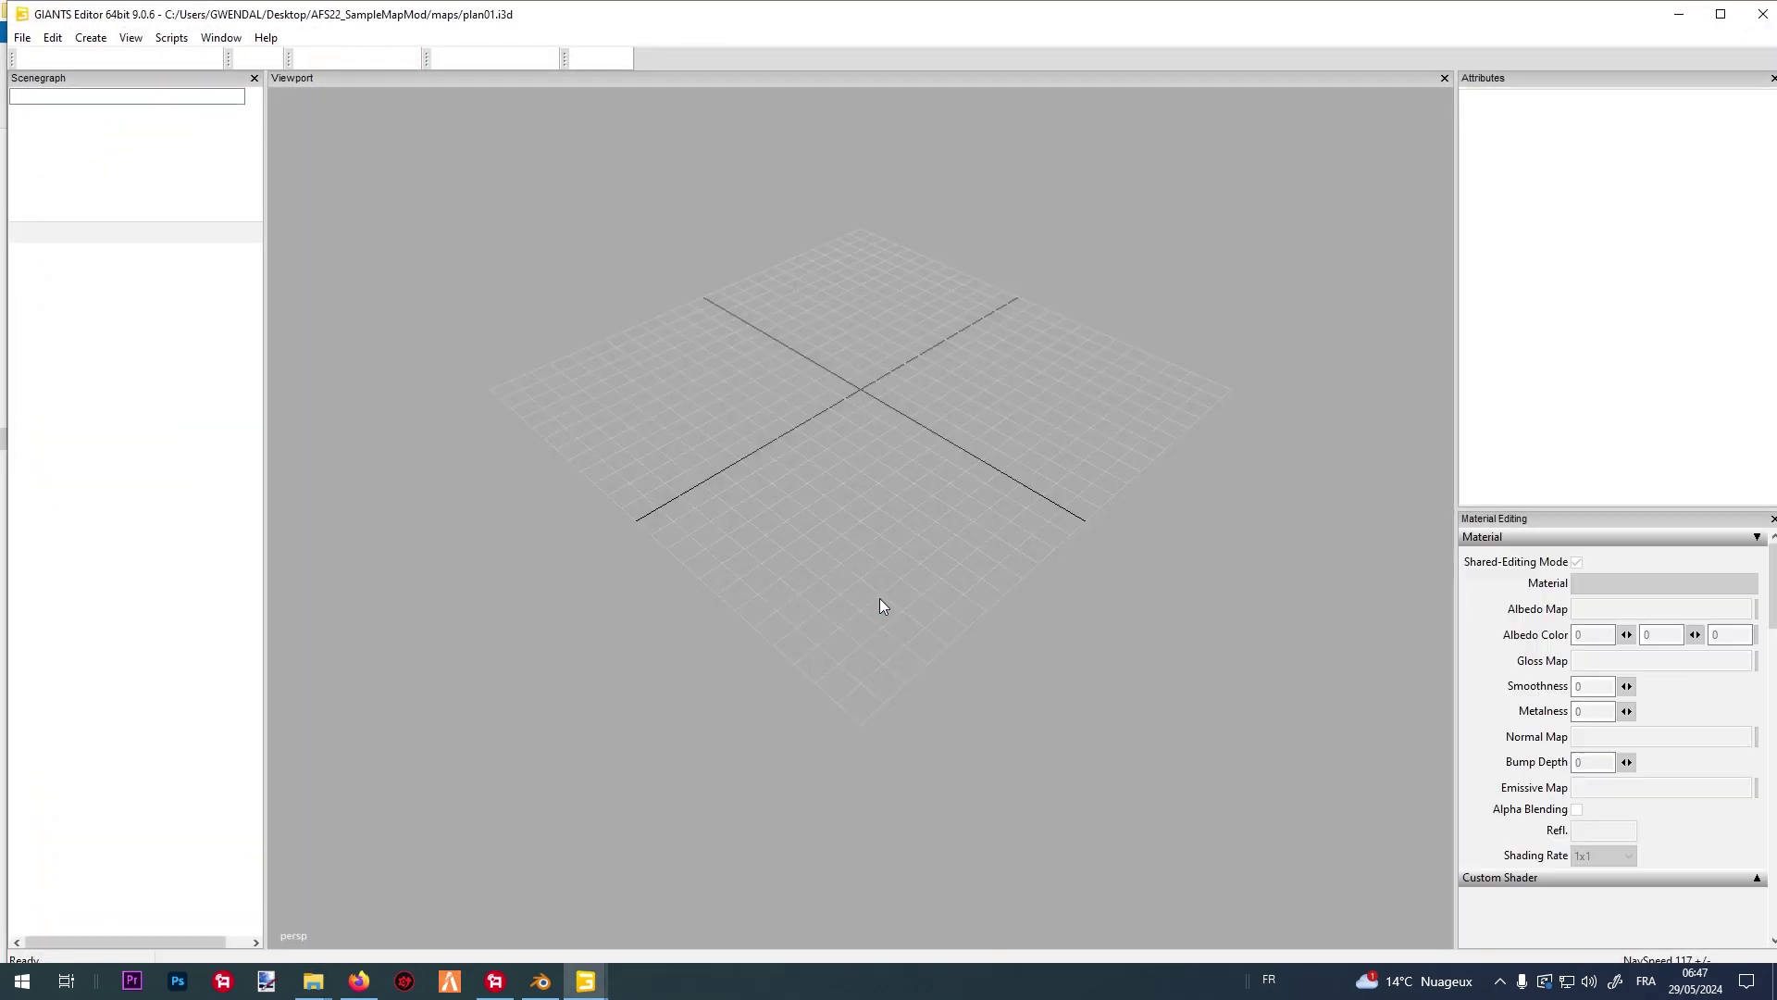
click(65, 118)
alt+right_drag(1026, 250, 613, 576)
mouse_move(613, 576)
alt+mouse_down()
mouse_move(604, 533)
mouse_move(601, 552)
alt+mouse_up()
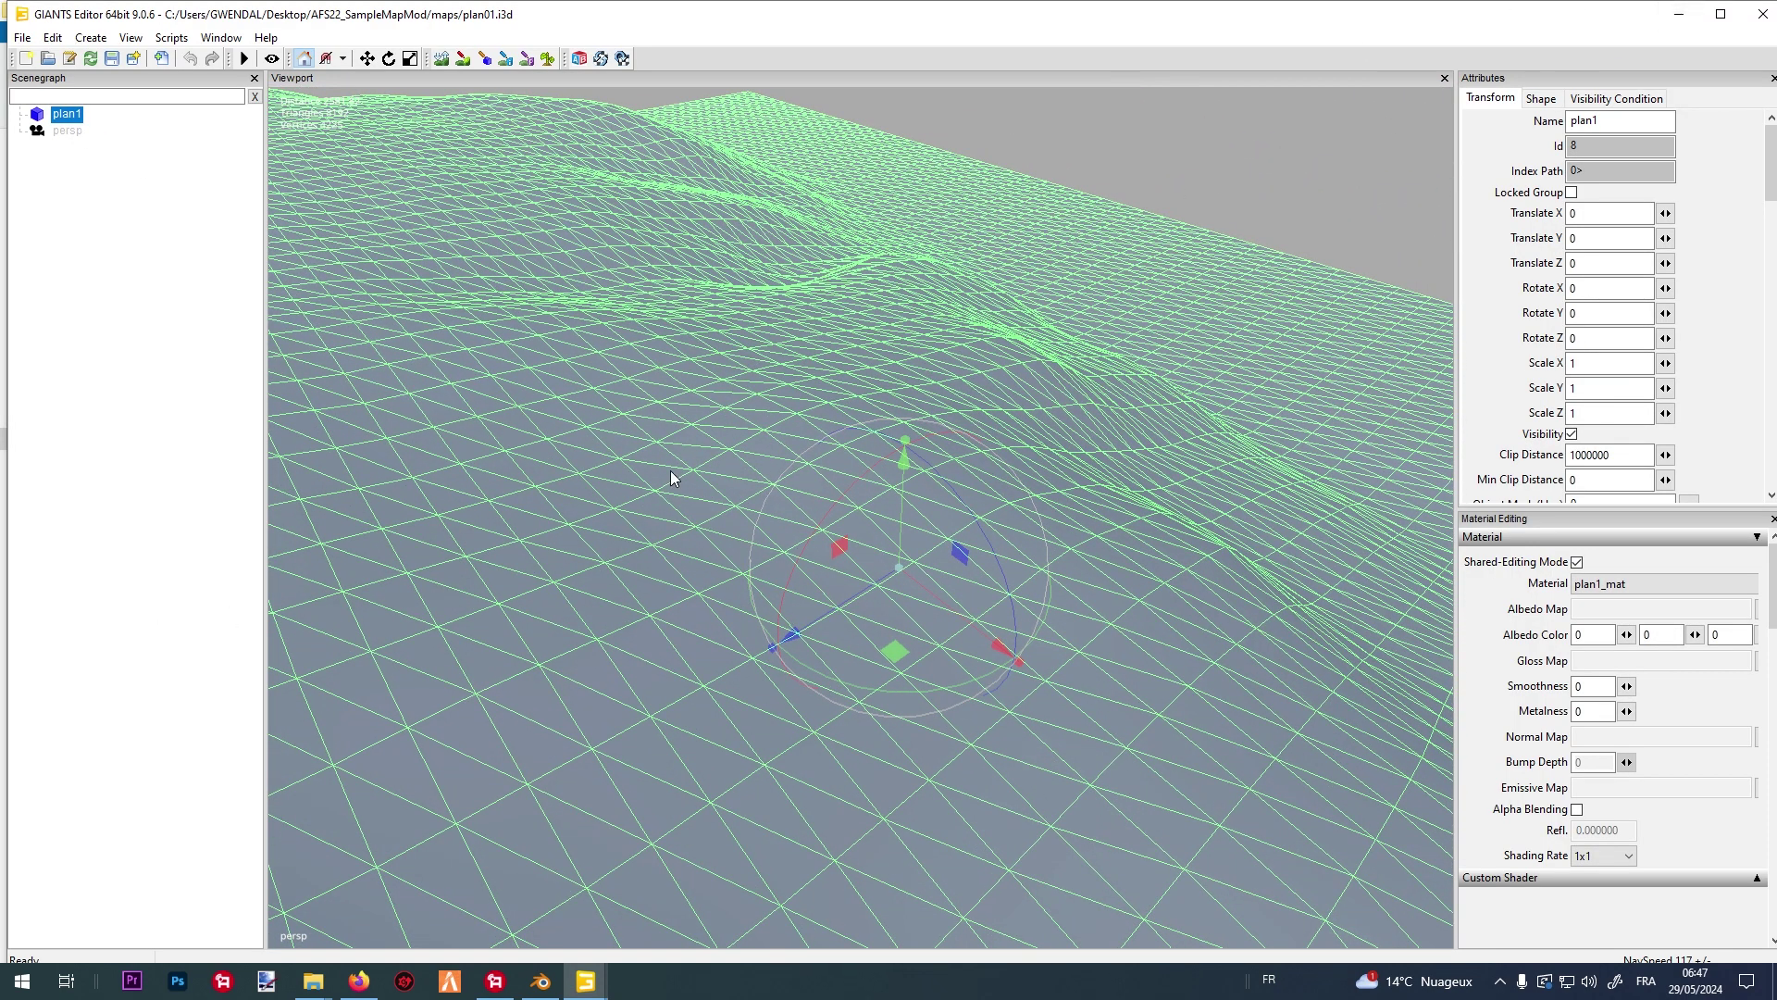
Maximize the GIANTS Editor window and examine the plan1 terrain mesh from different angles.
click(546, 993)
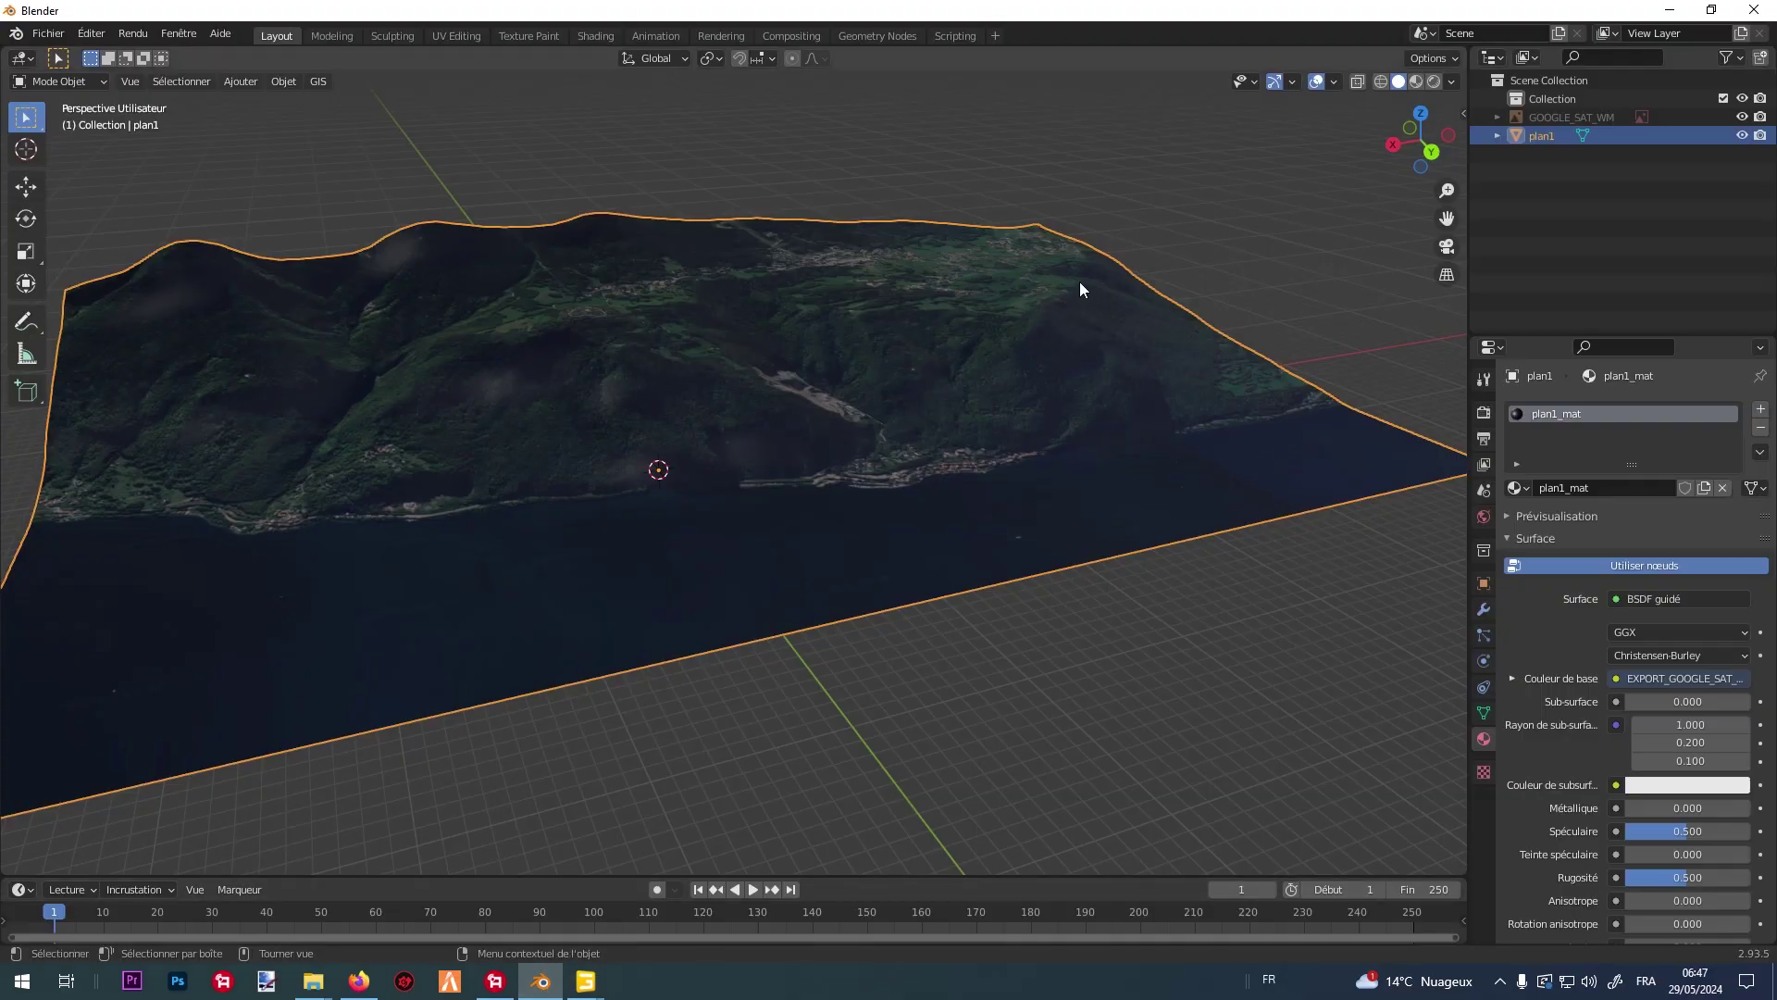
click(1671, 9)
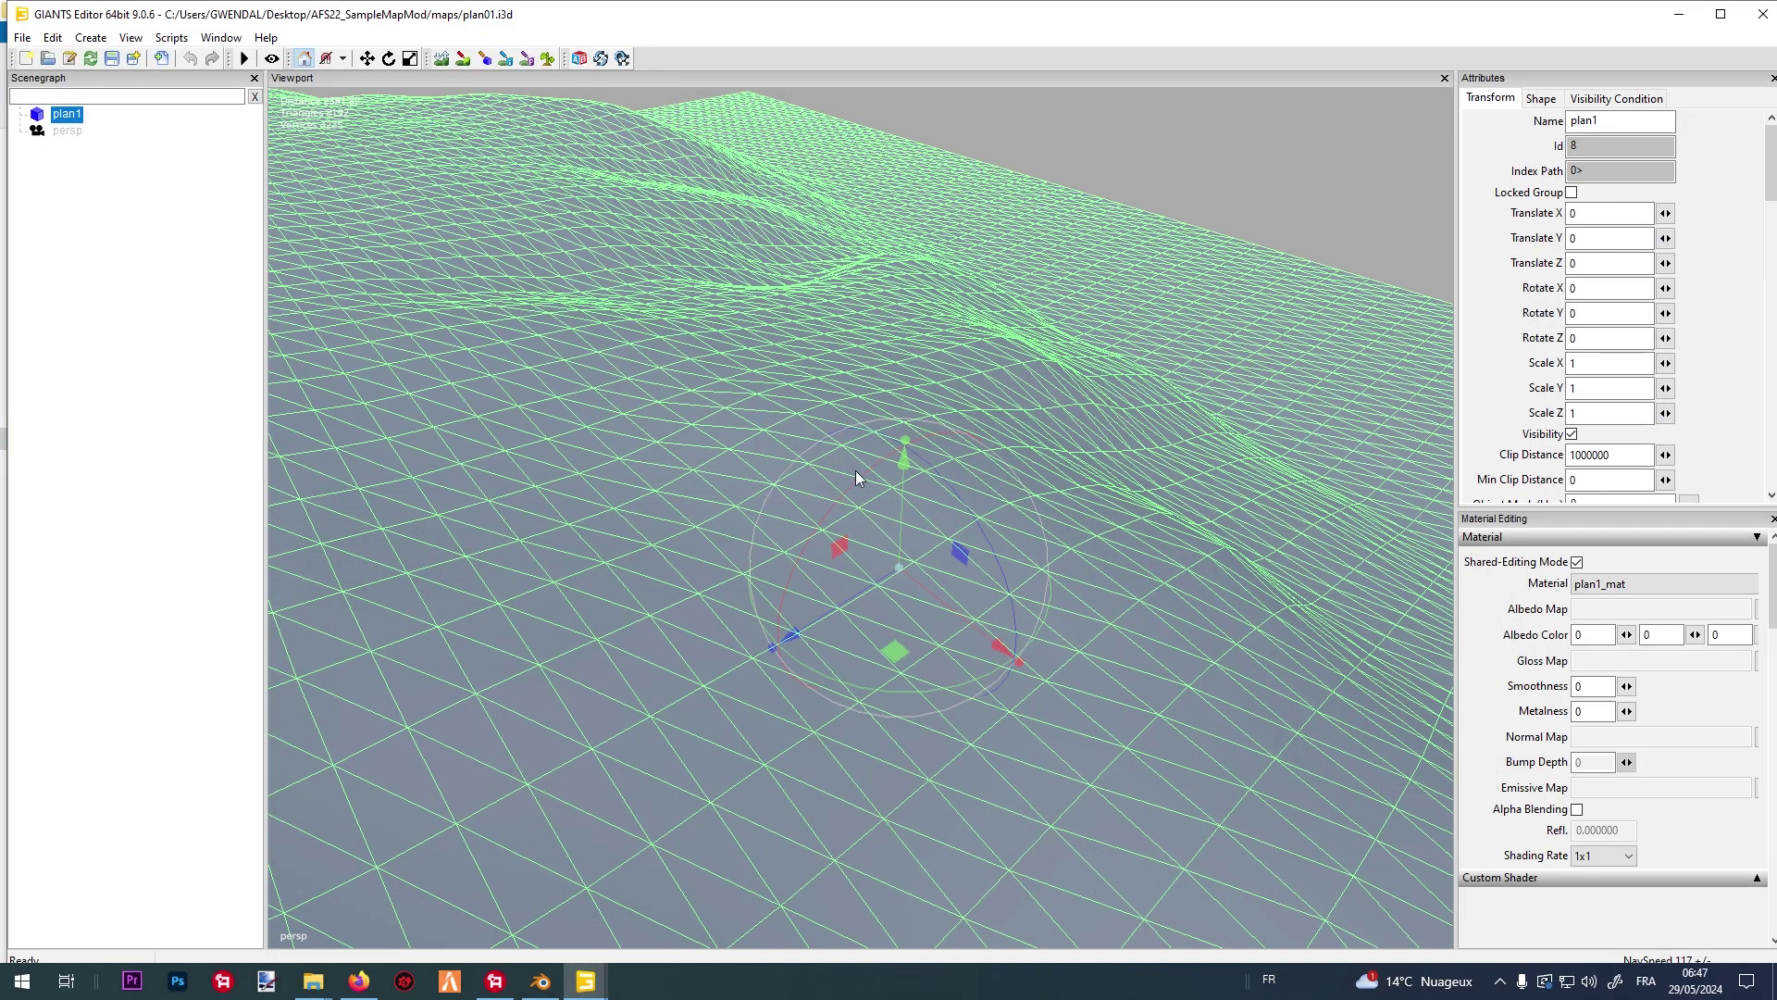
click(1721, 14)
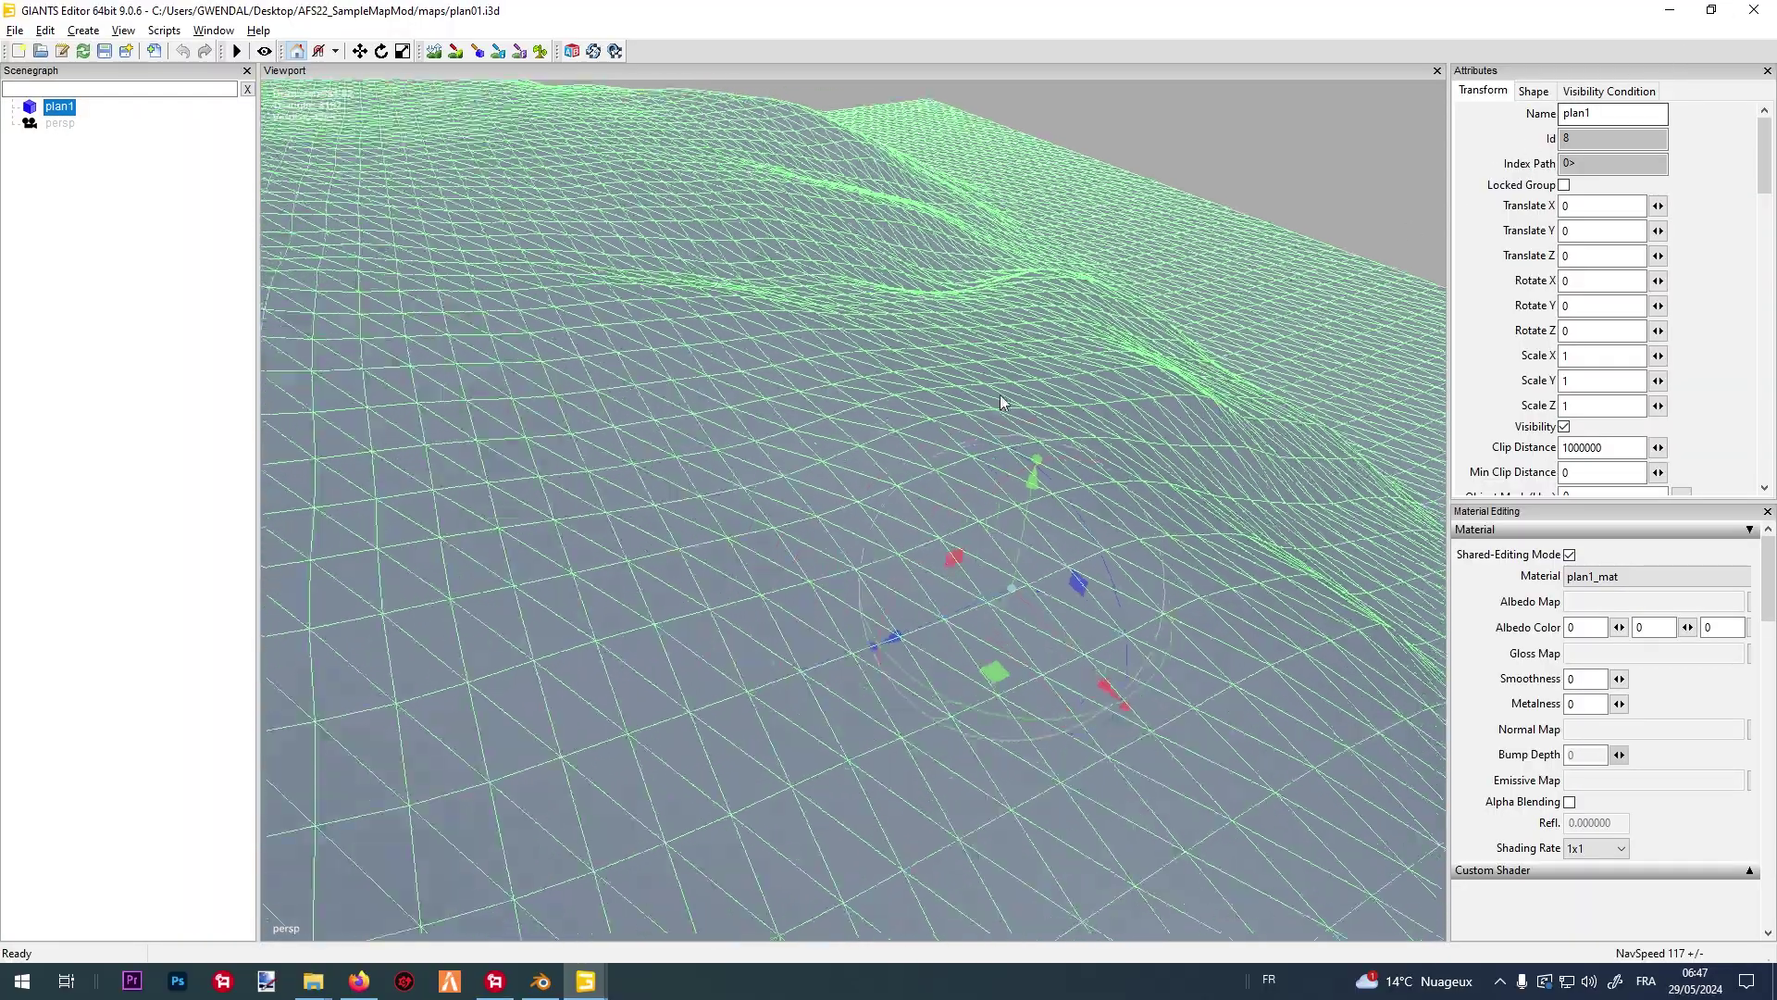
alt+drag(1028, 403, 786, 472)
alt+middle_drag(785, 472, 500, 266)
scroll(444, 368, down, 2)
right_drag(608, 313, 930, 413)
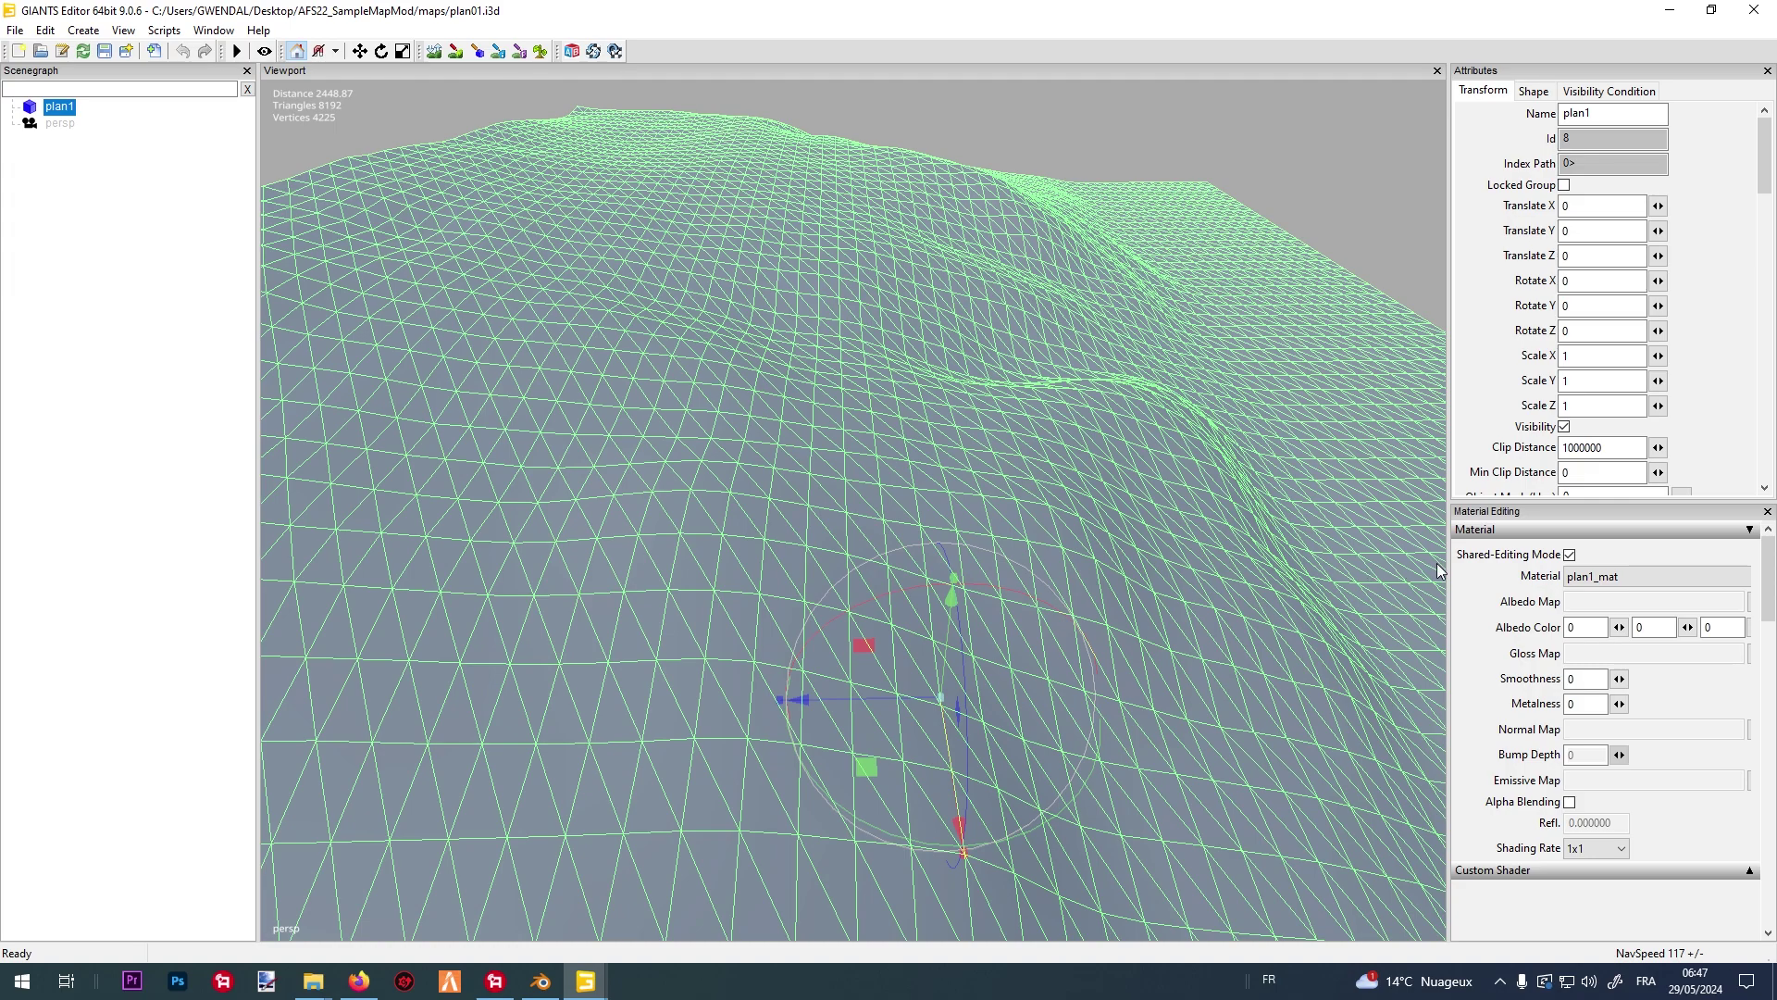
Choose plan1.png from the maps folder for plan1_mat's albedo map and convert it to an optimized texture.
drag(1437, 570, 1371, 527)
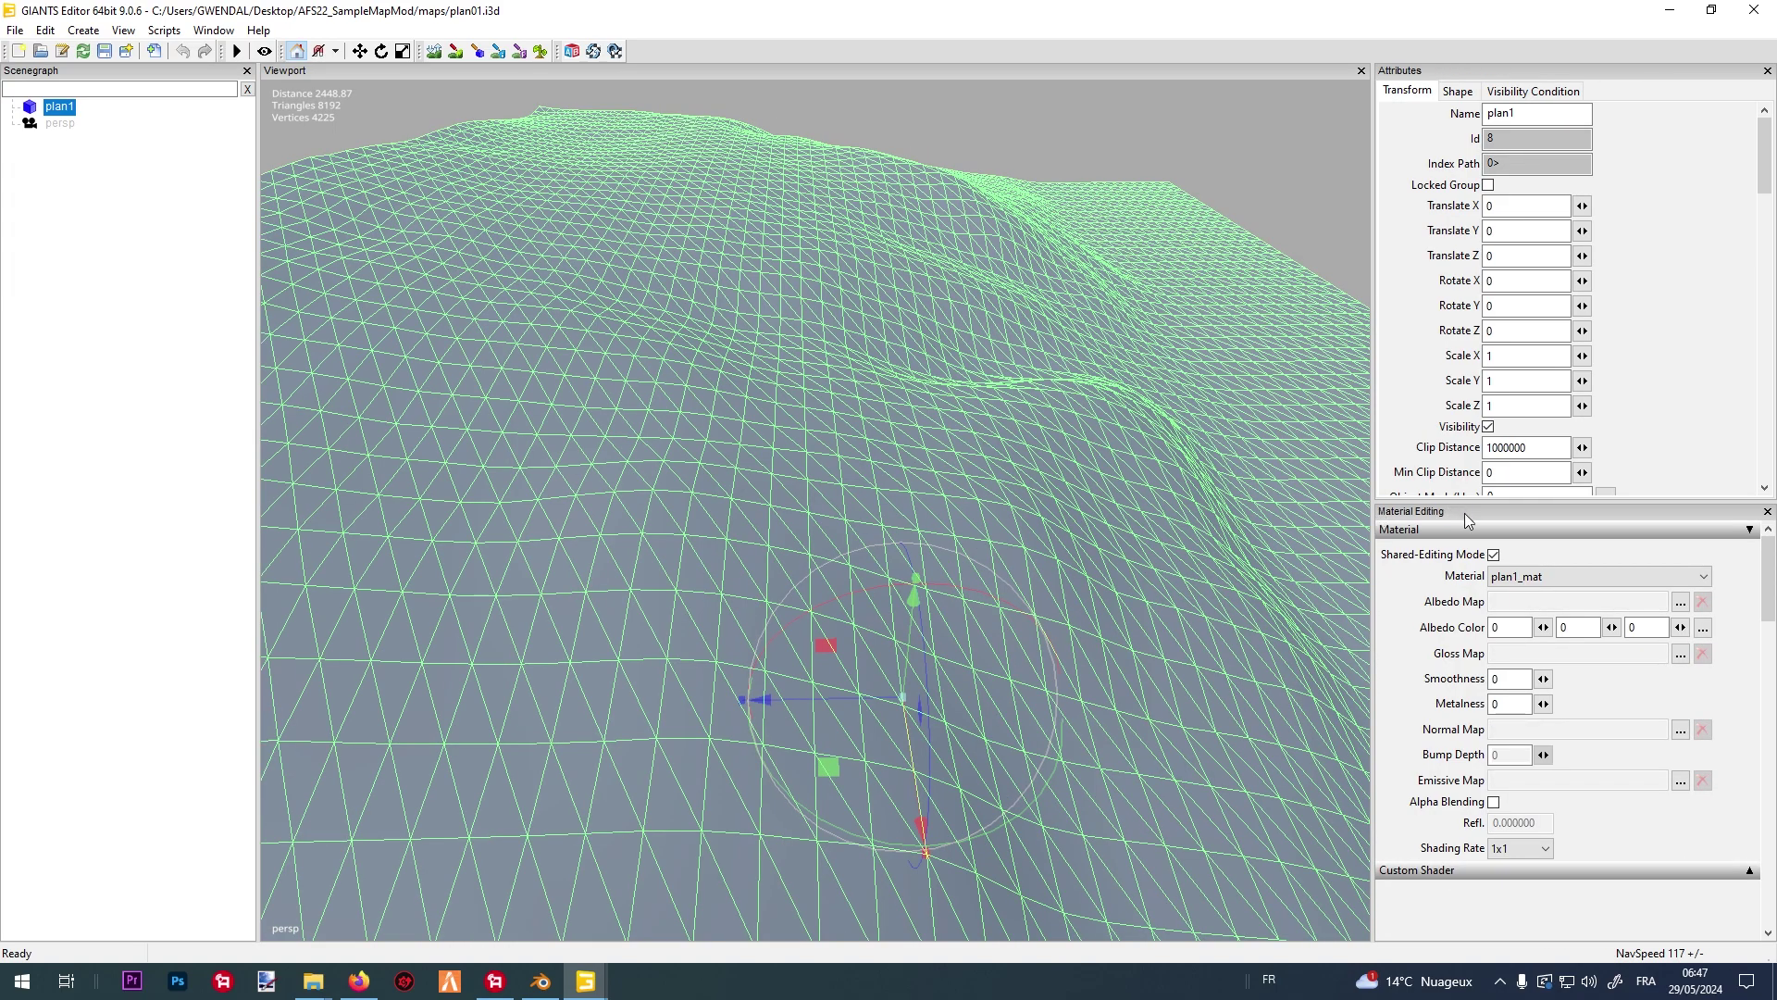
click(213, 30)
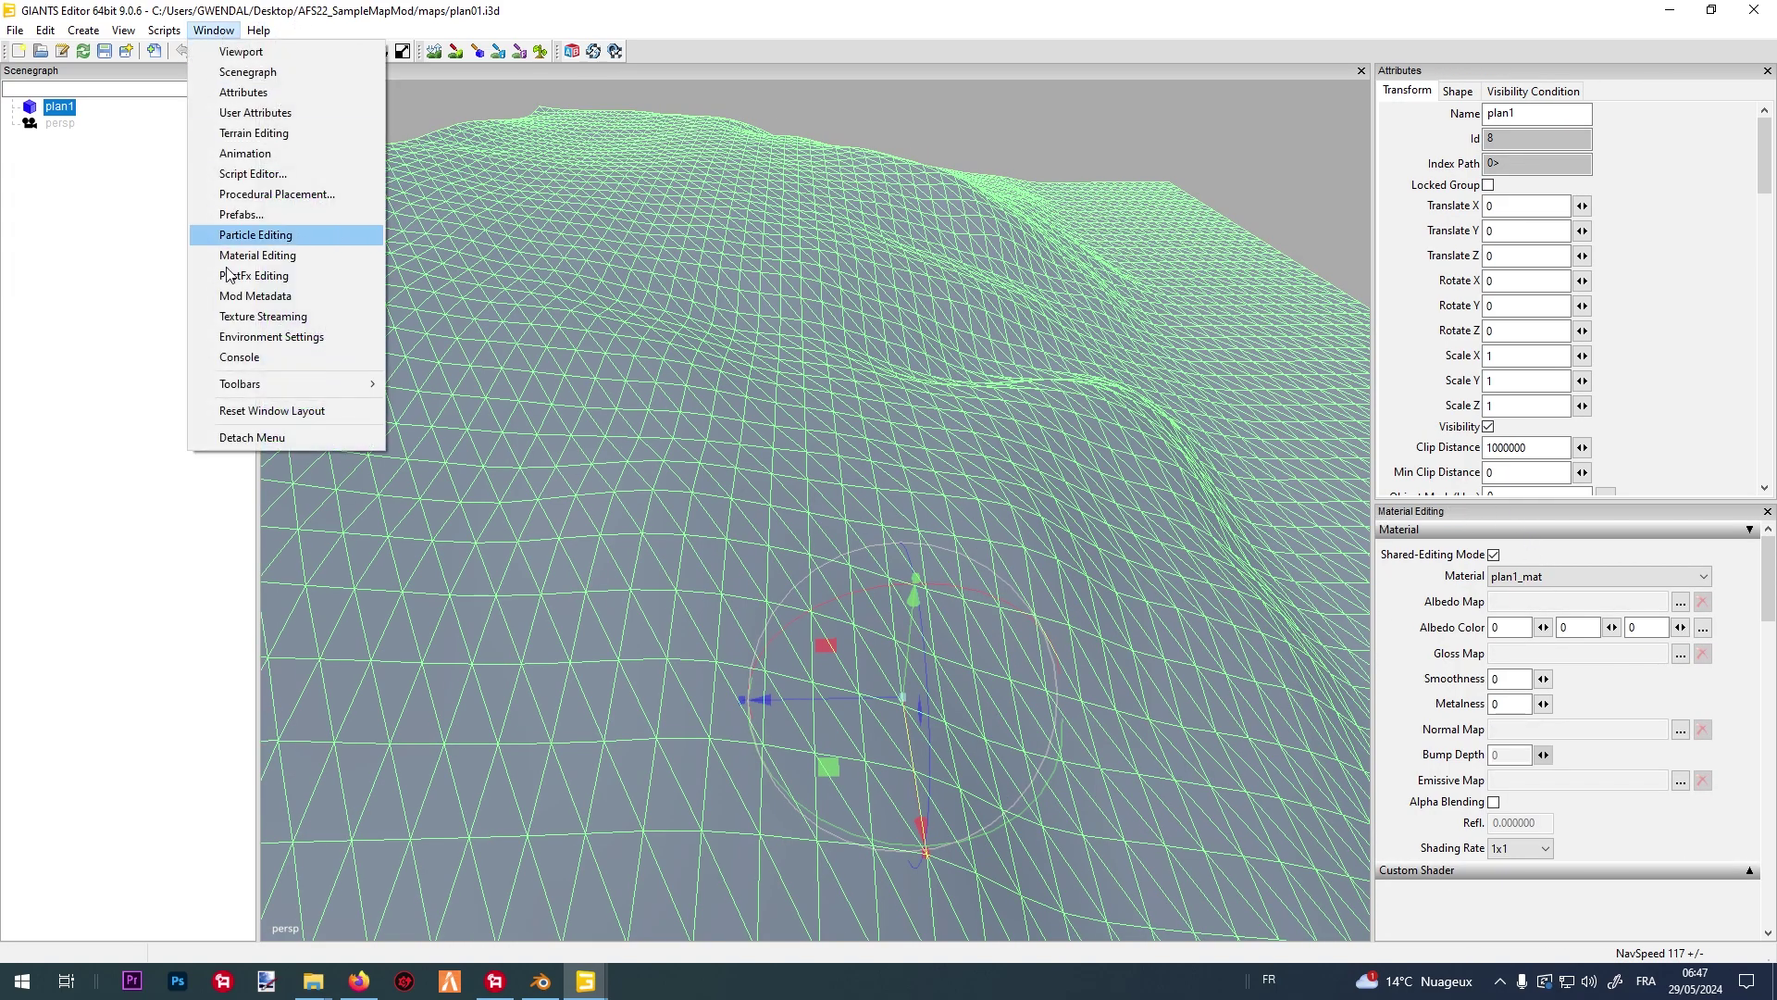
click(209, 29)
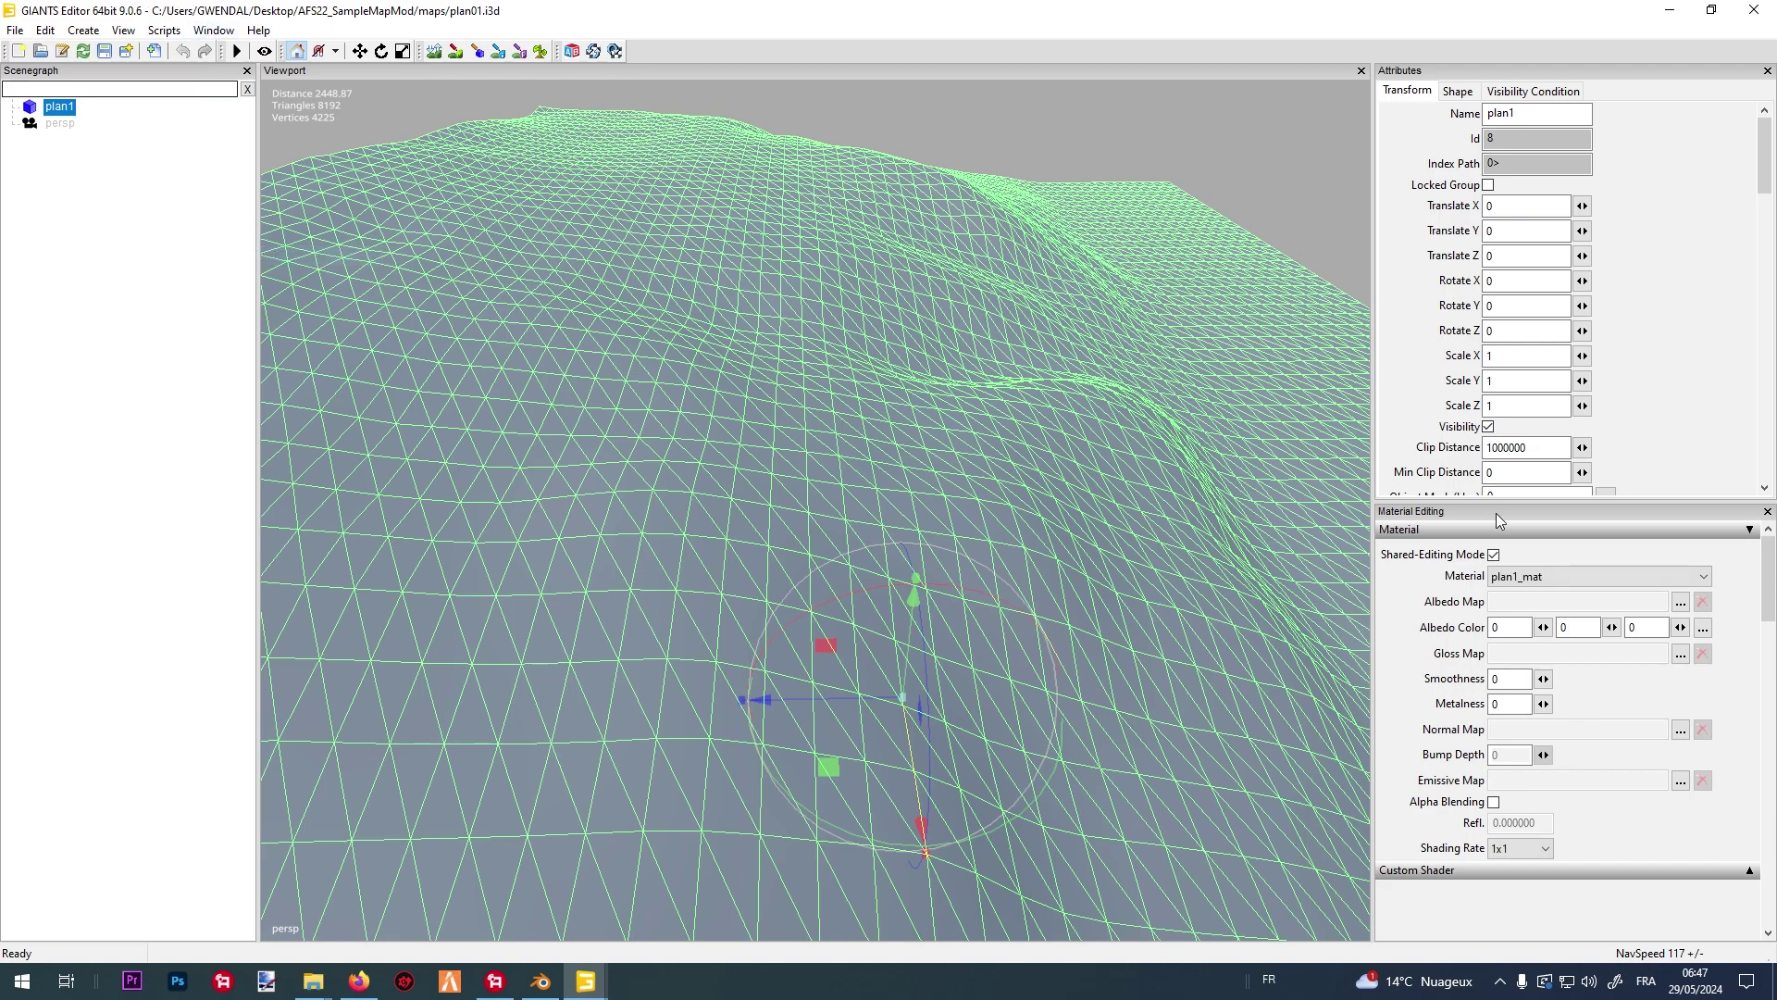
click(1680, 602)
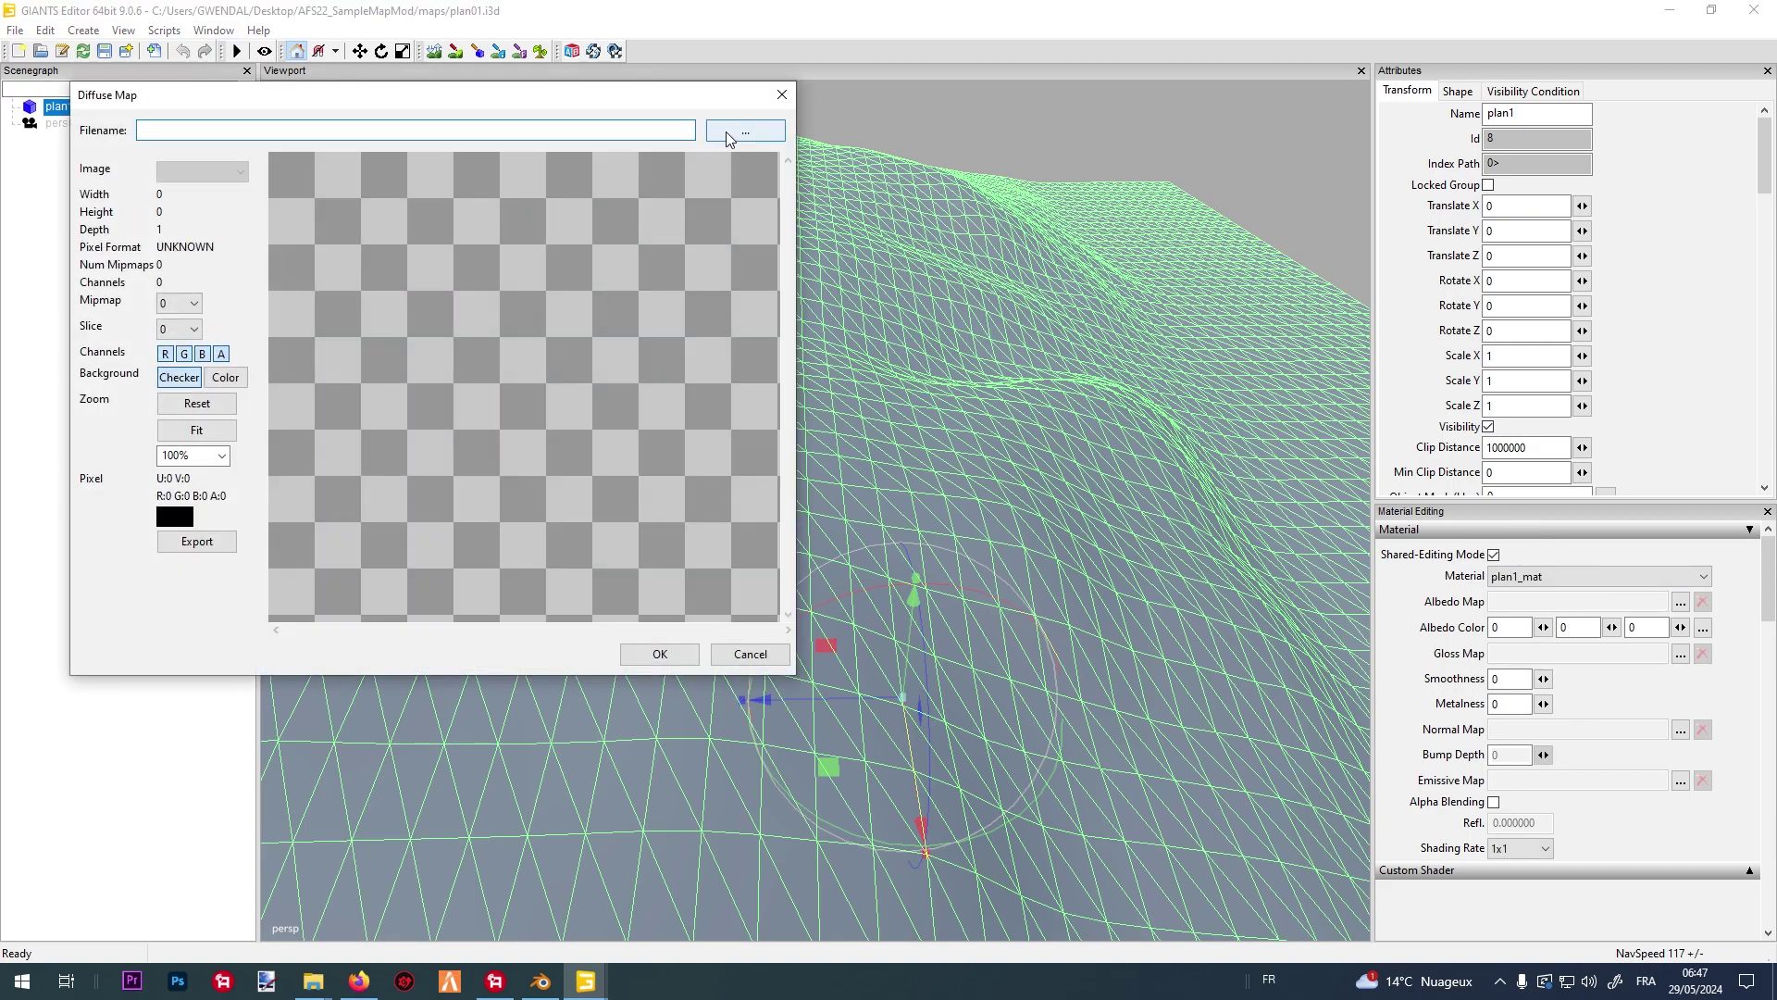
click(730, 139)
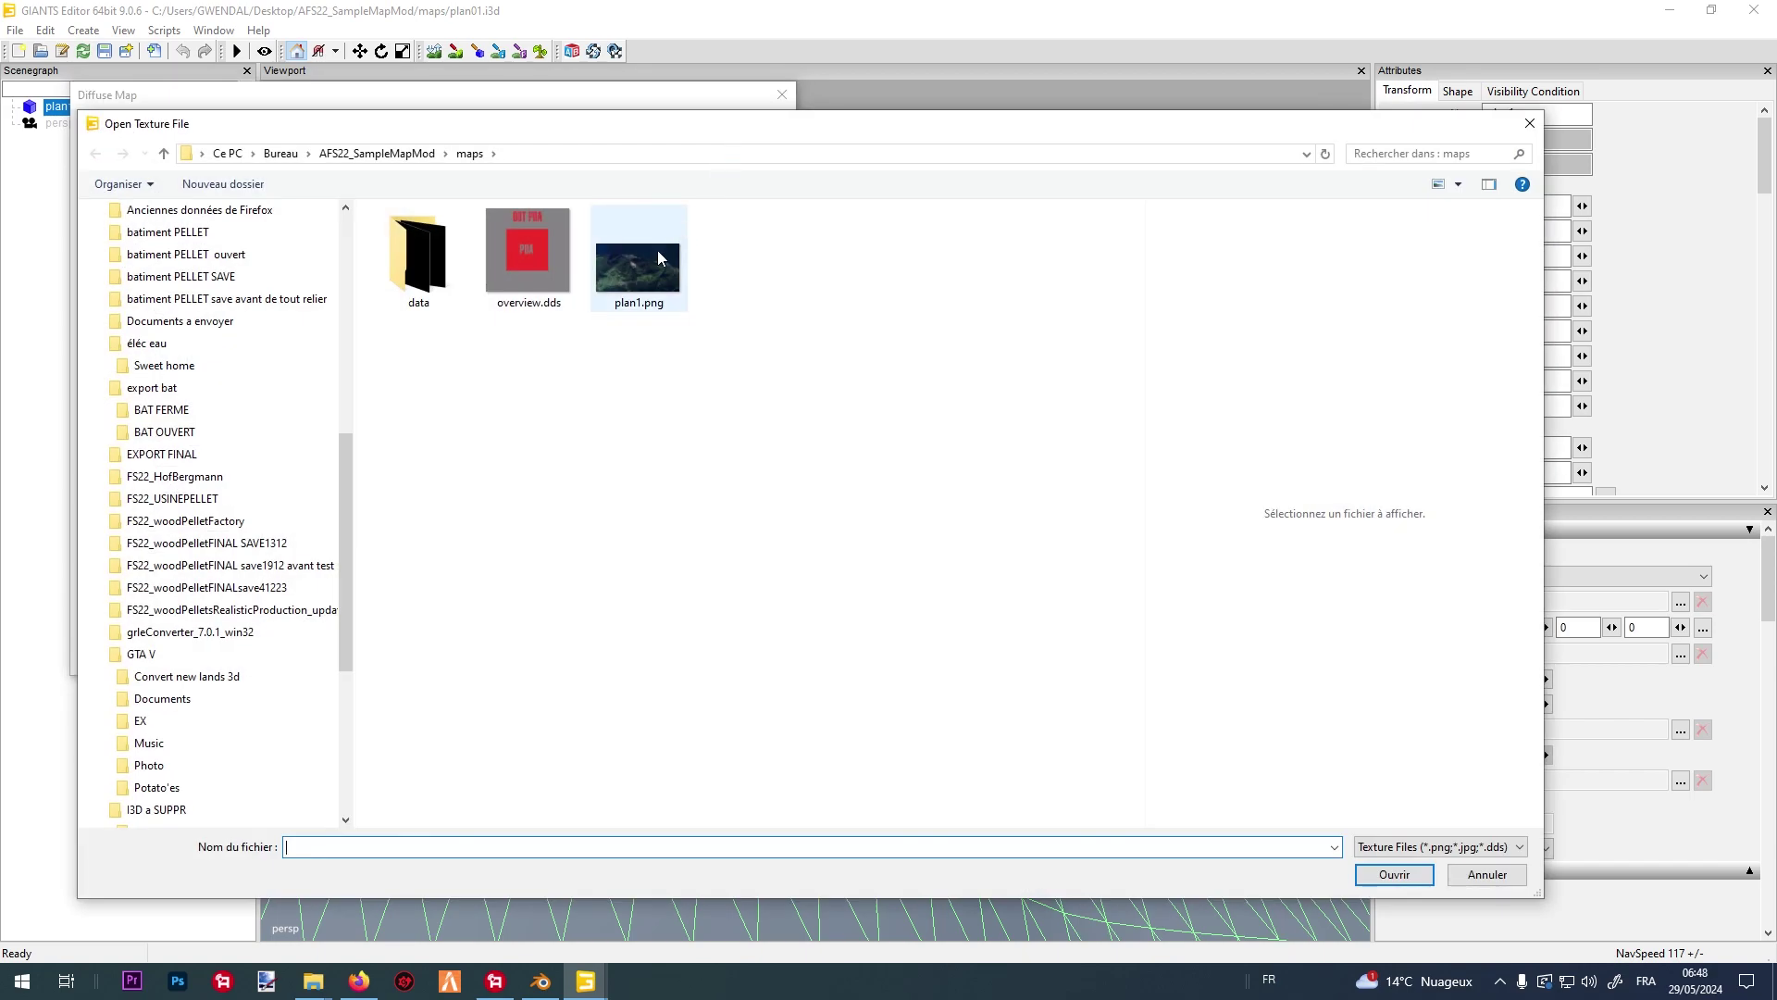
click(658, 258)
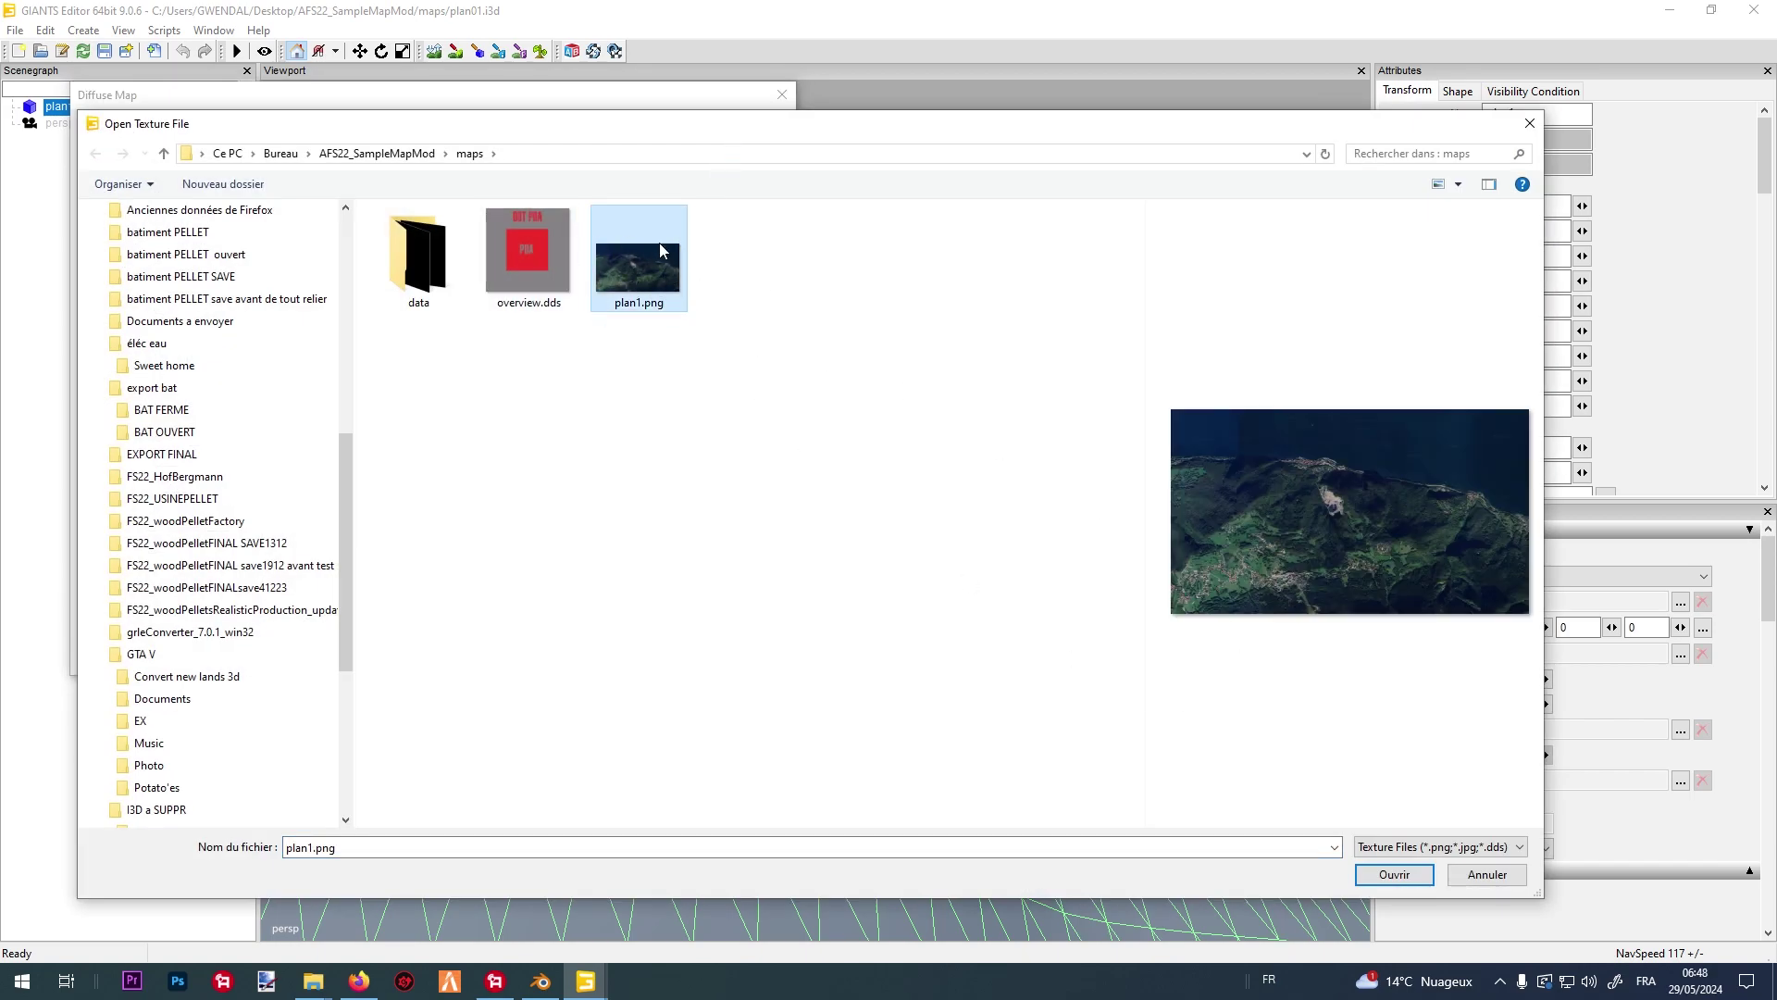
click(1394, 874)
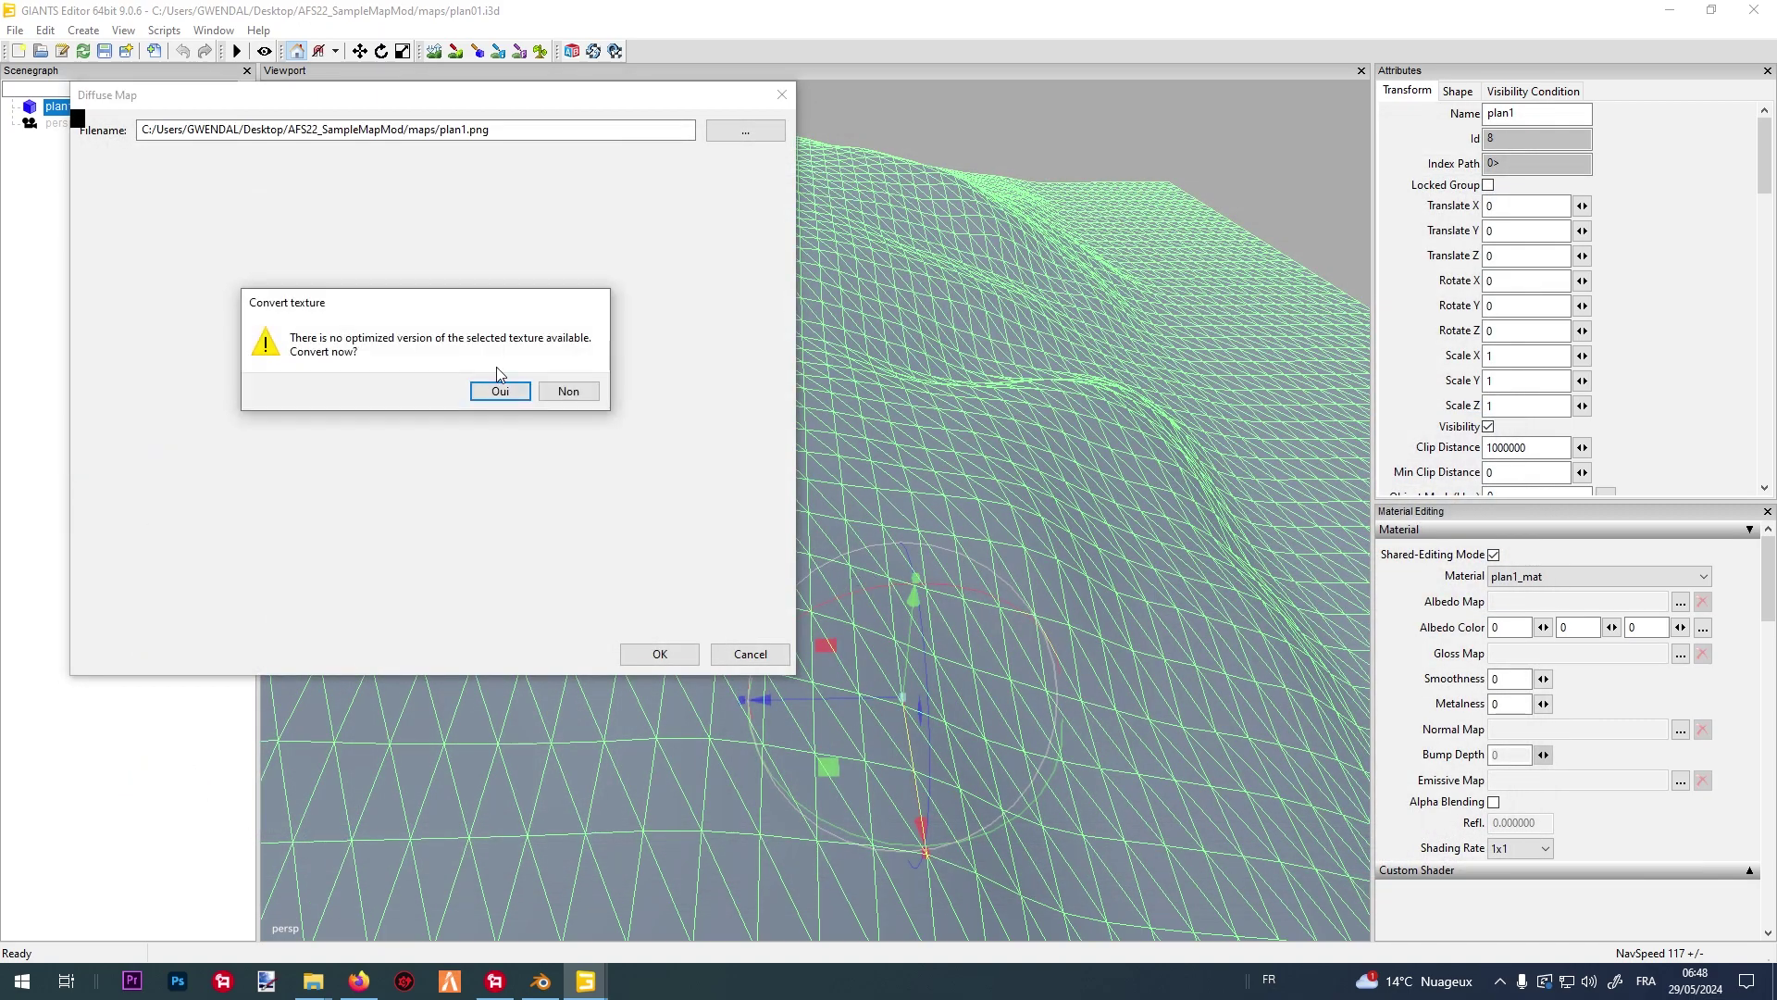
click(486, 389)
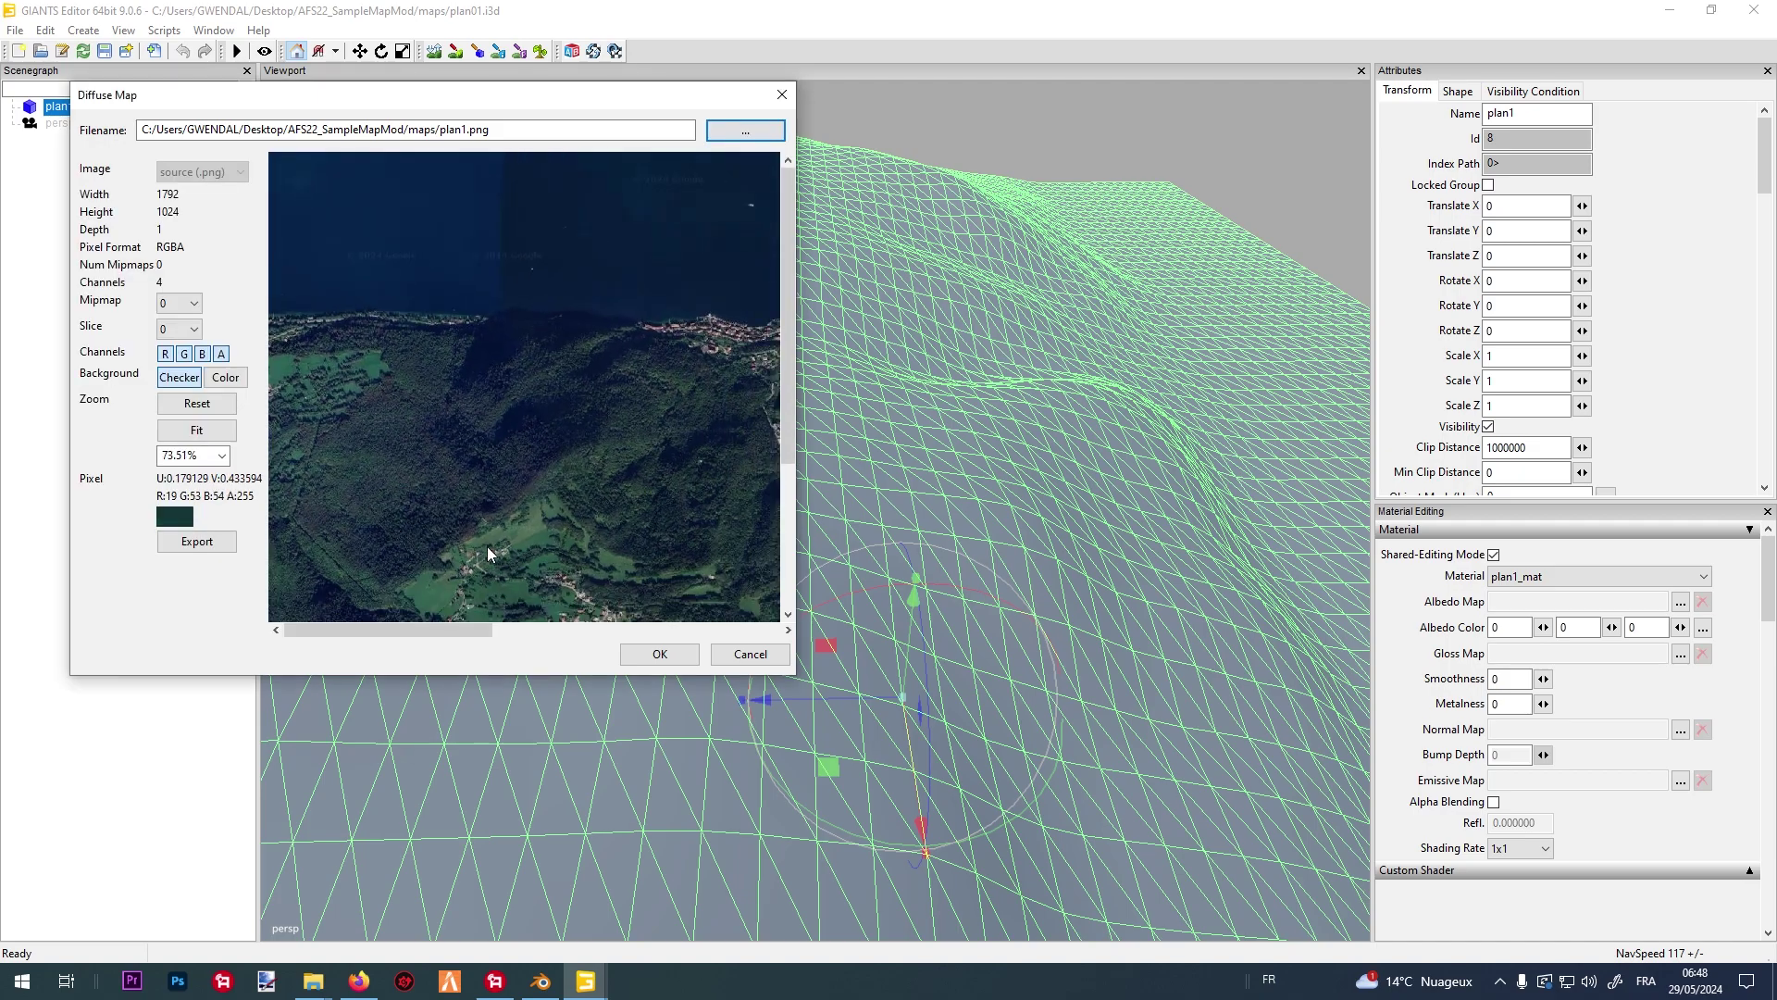
scroll(487, 547, up, 2)
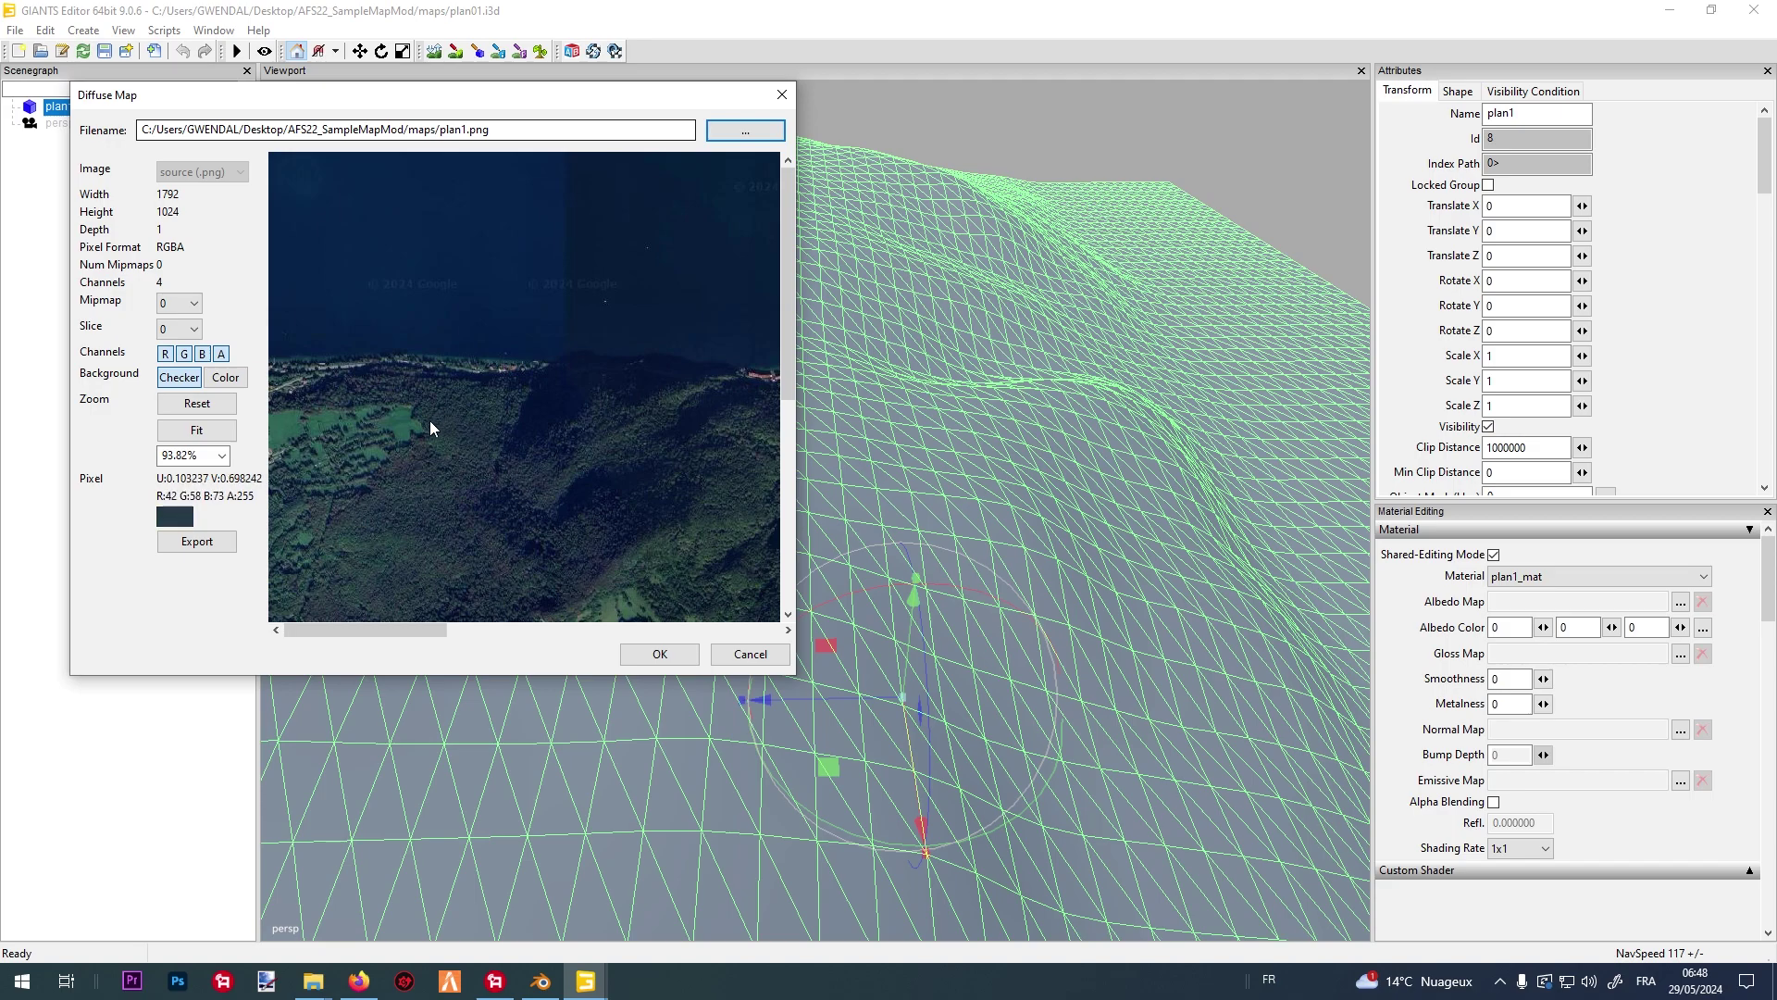
Find the converted plan1.dds in the maps folder and open it in paint.net to examine the texture.
click(323, 989)
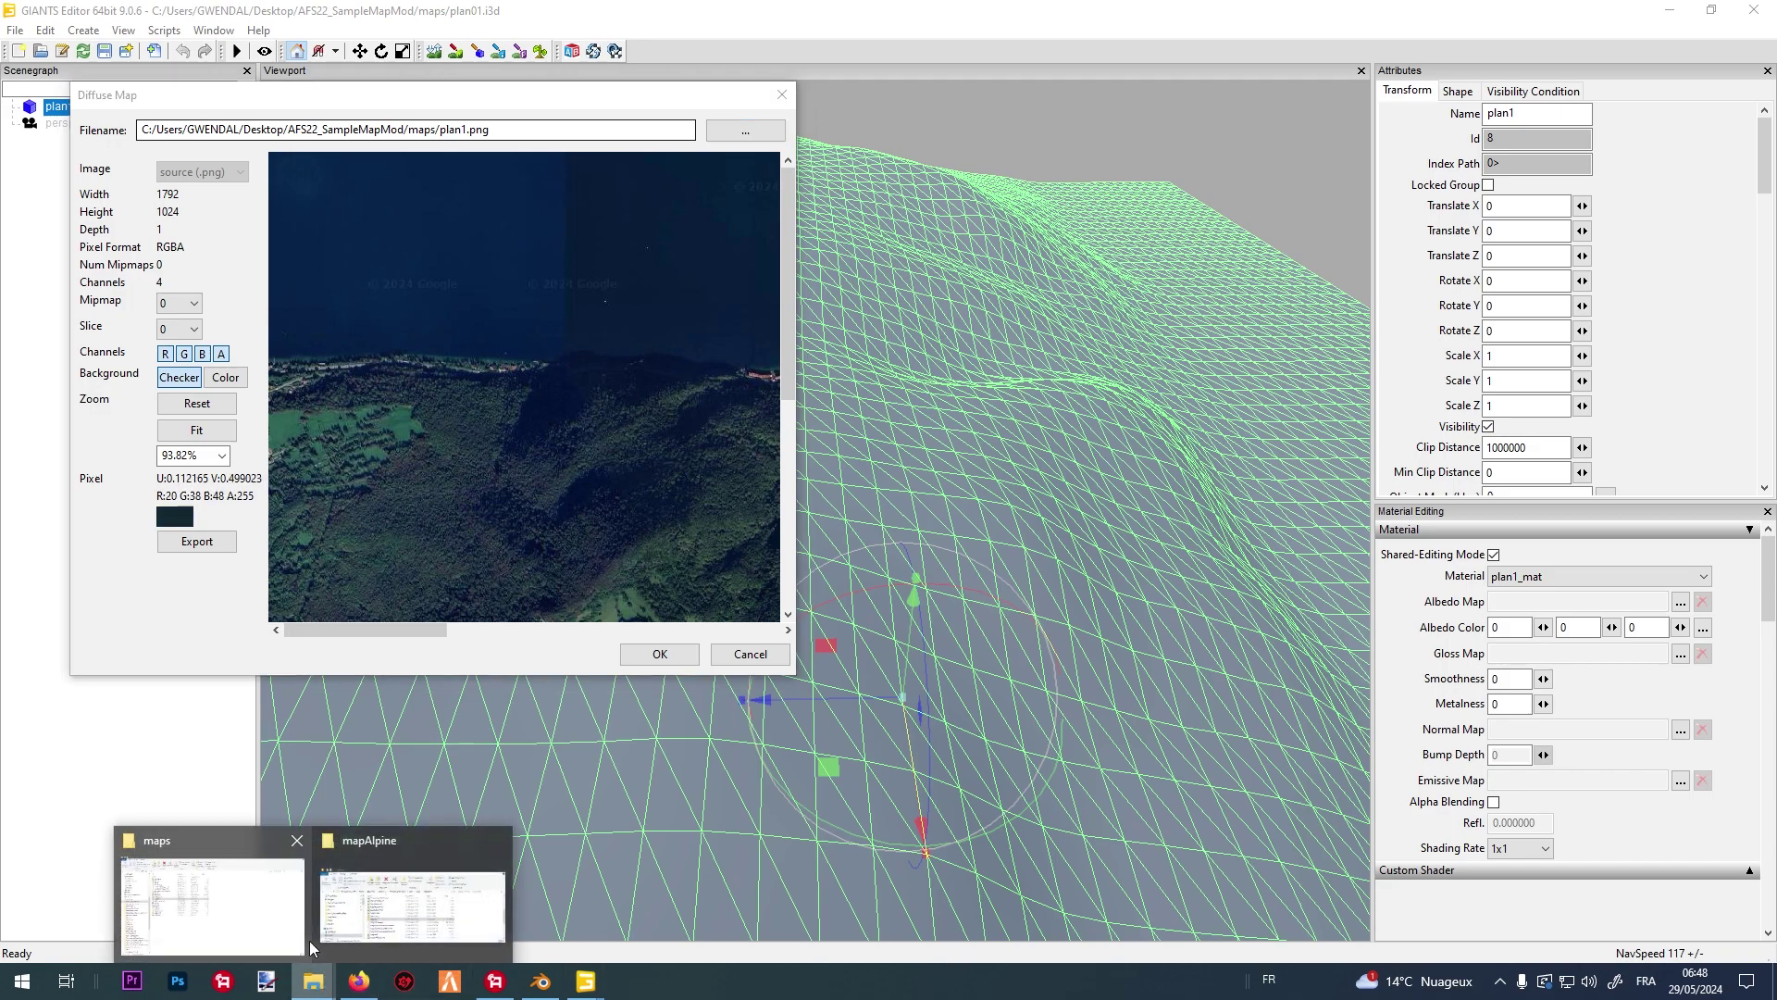
mouse_move(245, 928)
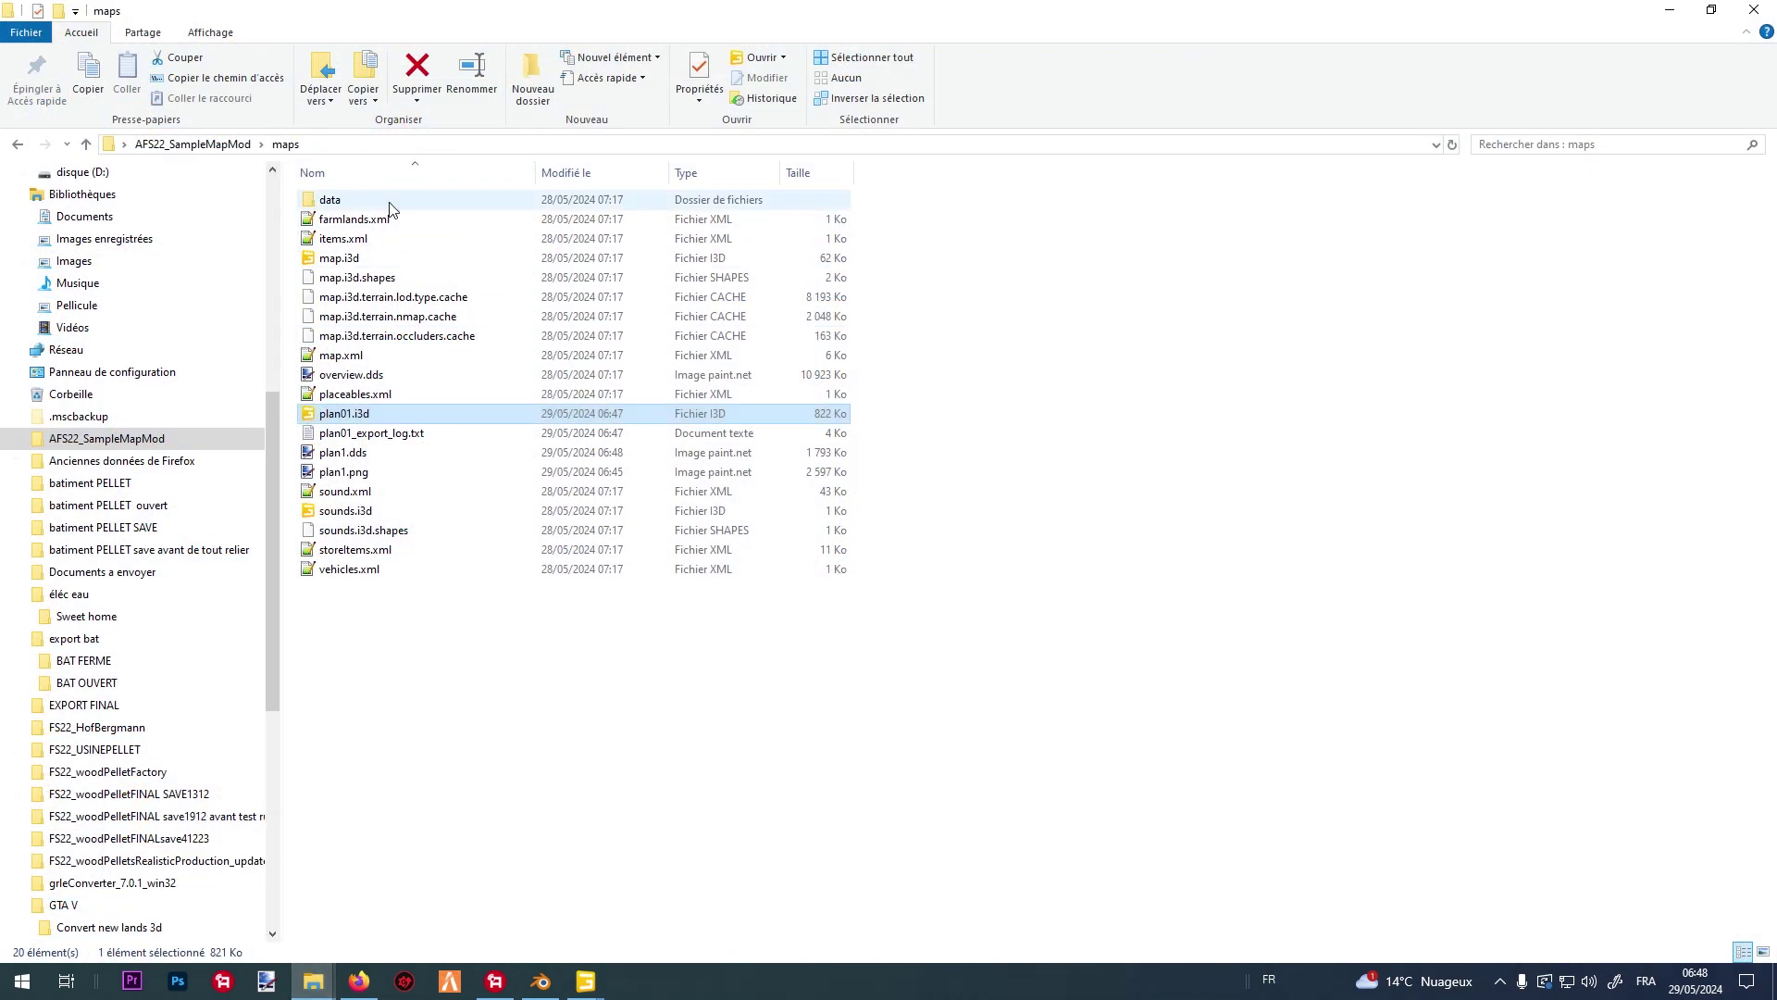
click(222, 145)
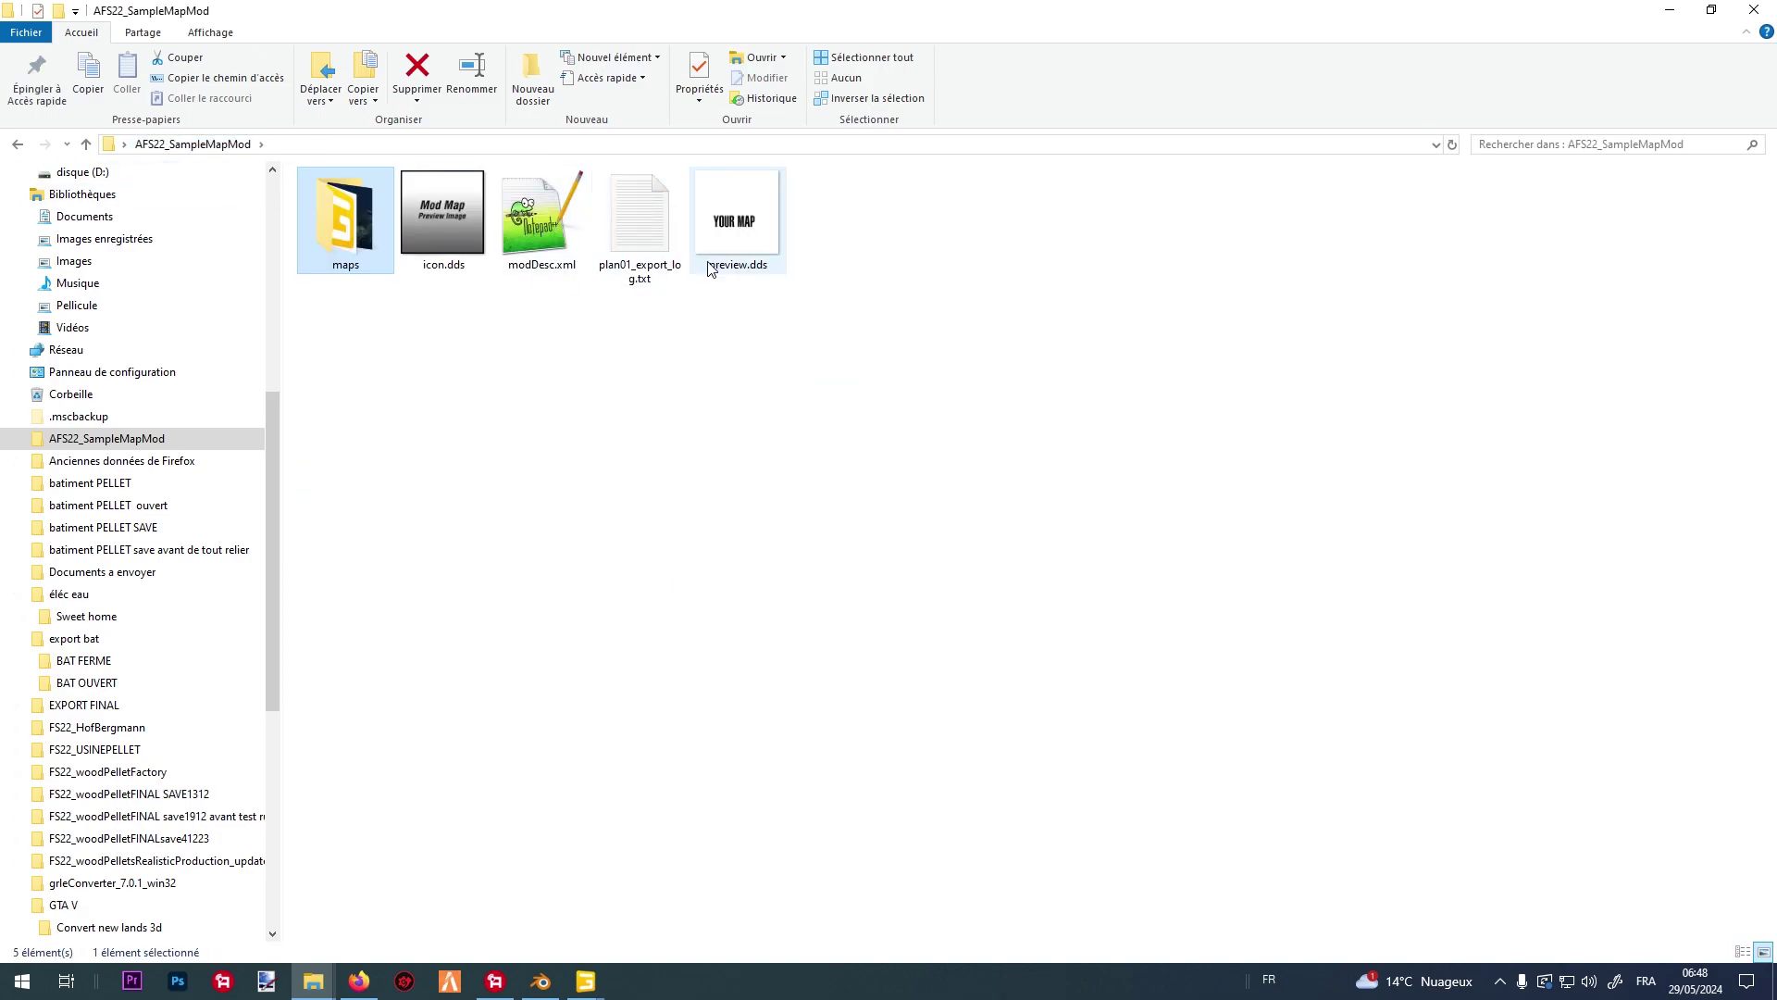
double_click(361, 231)
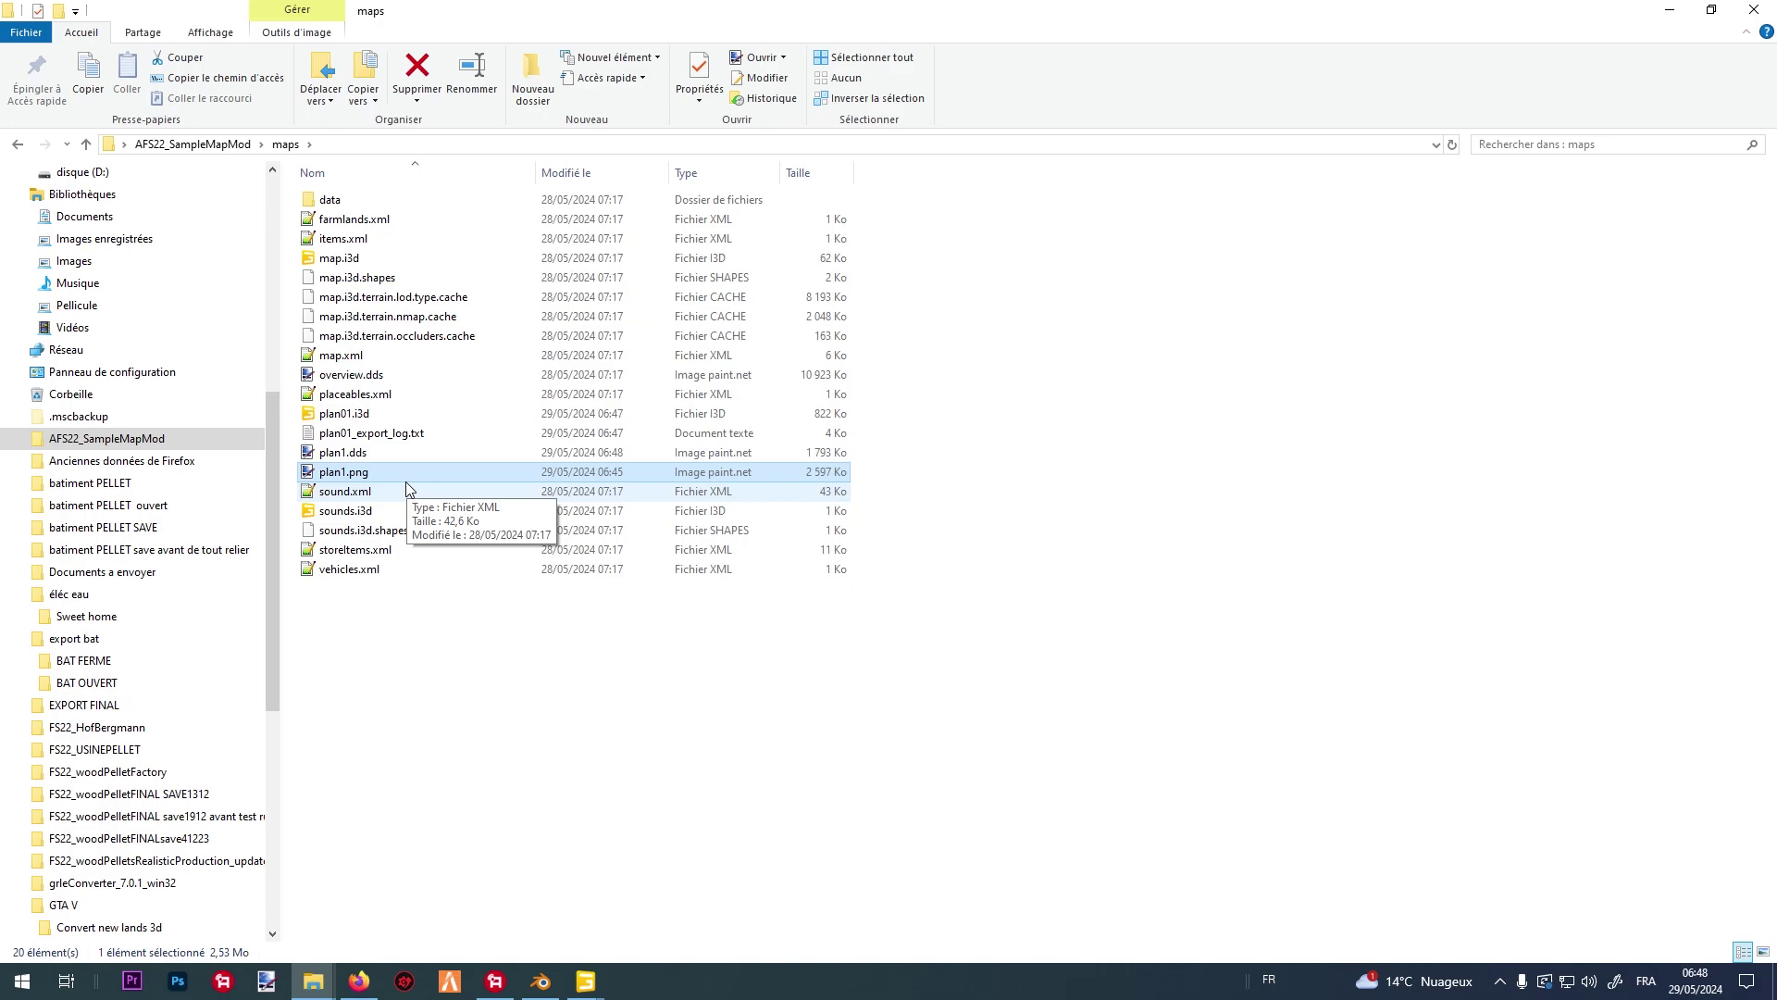
double_click(340, 453)
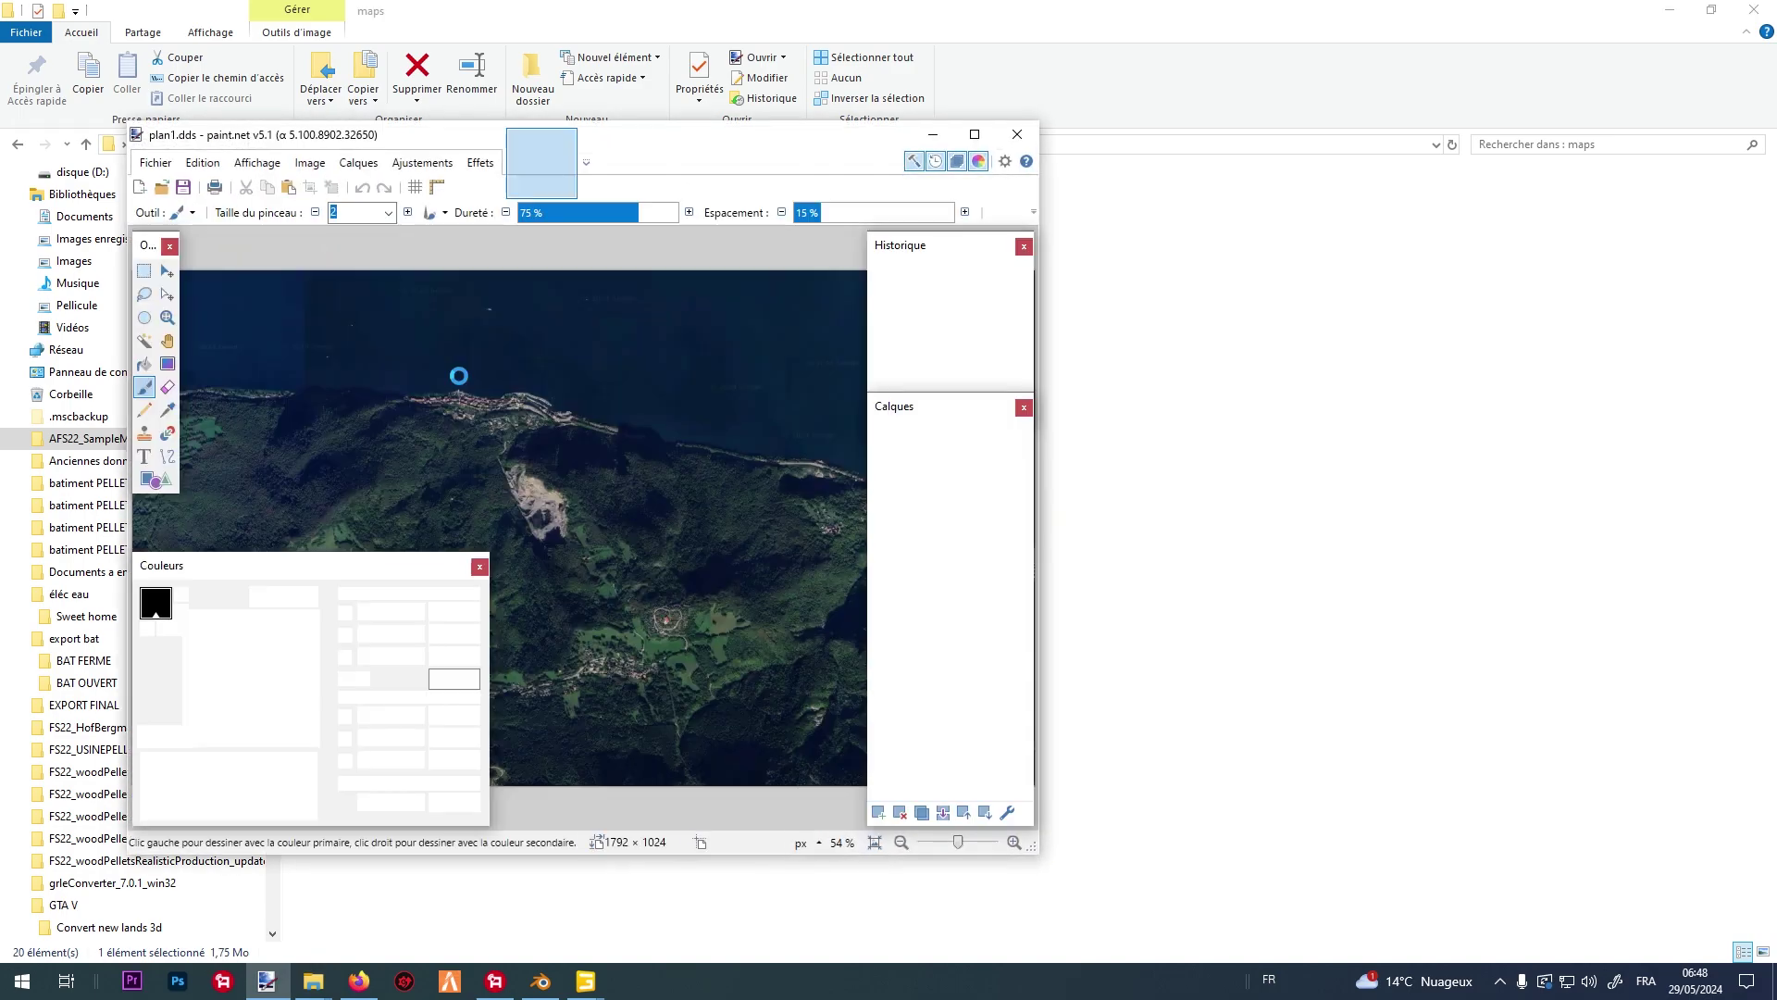
ctrl+scroll(501, 383, down, 3)
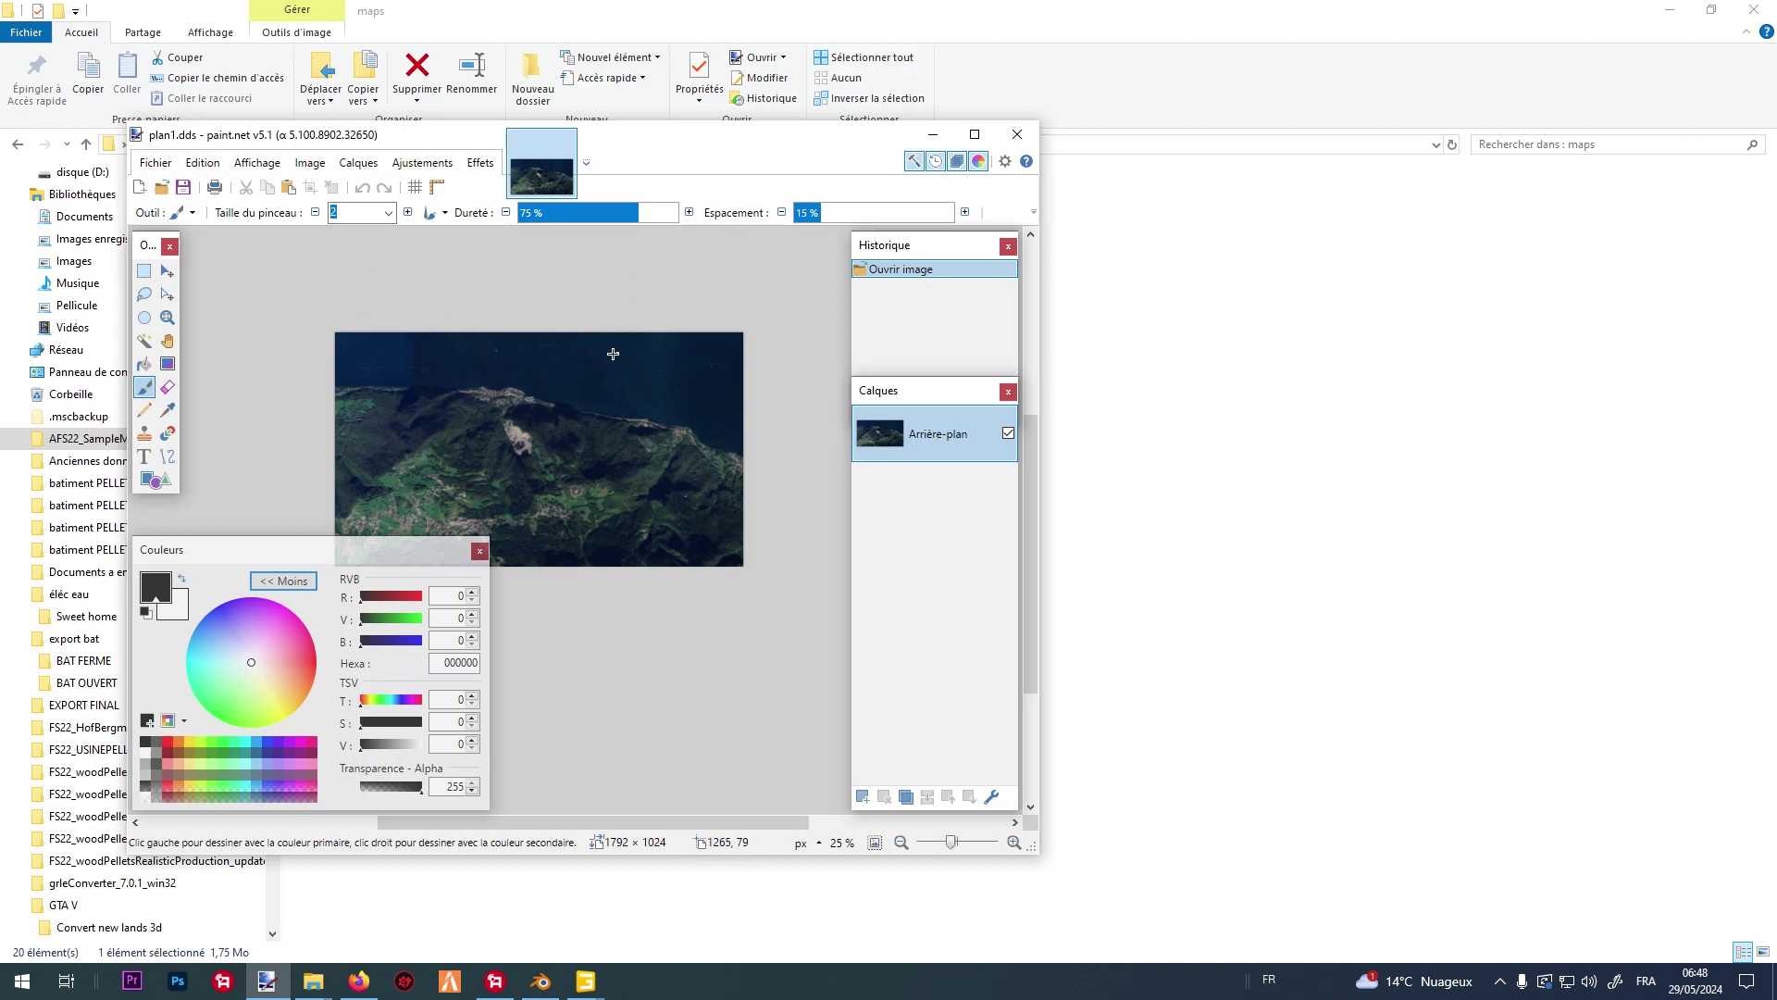
Check the DDS file type available for saving plan1.dds under another name, and close the image without saving.
click(156, 163)
click(301, 304)
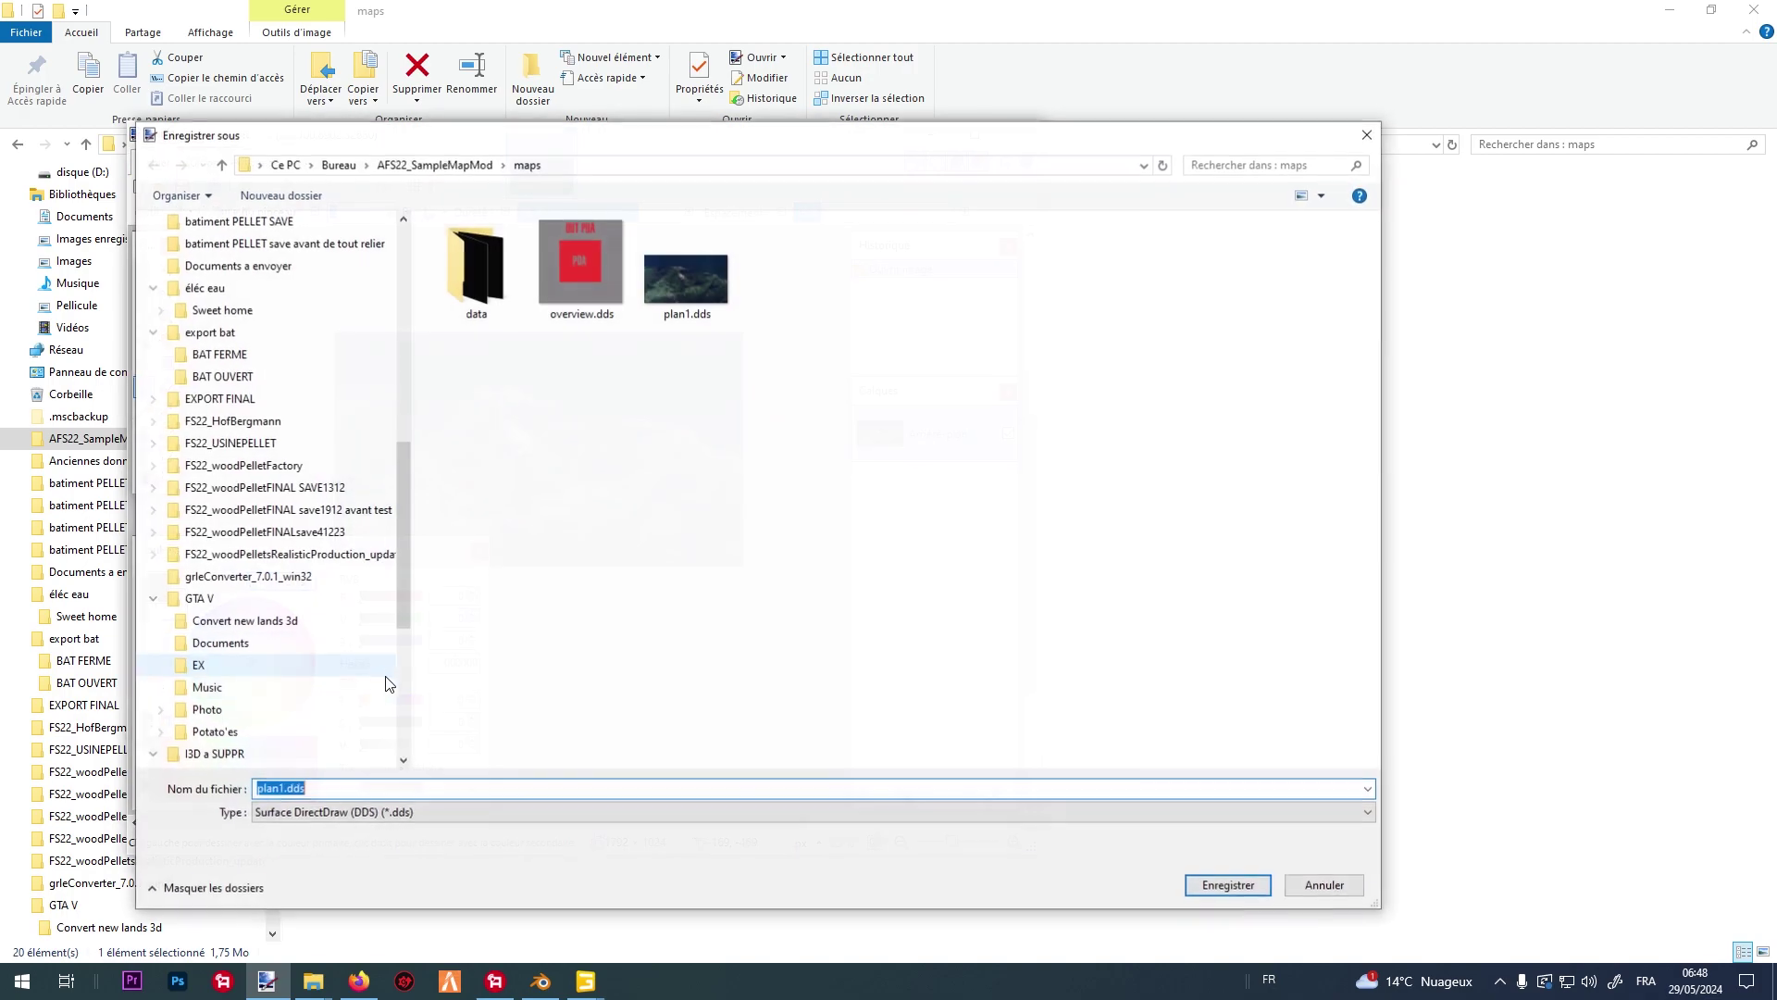
click(385, 812)
click(870, 575)
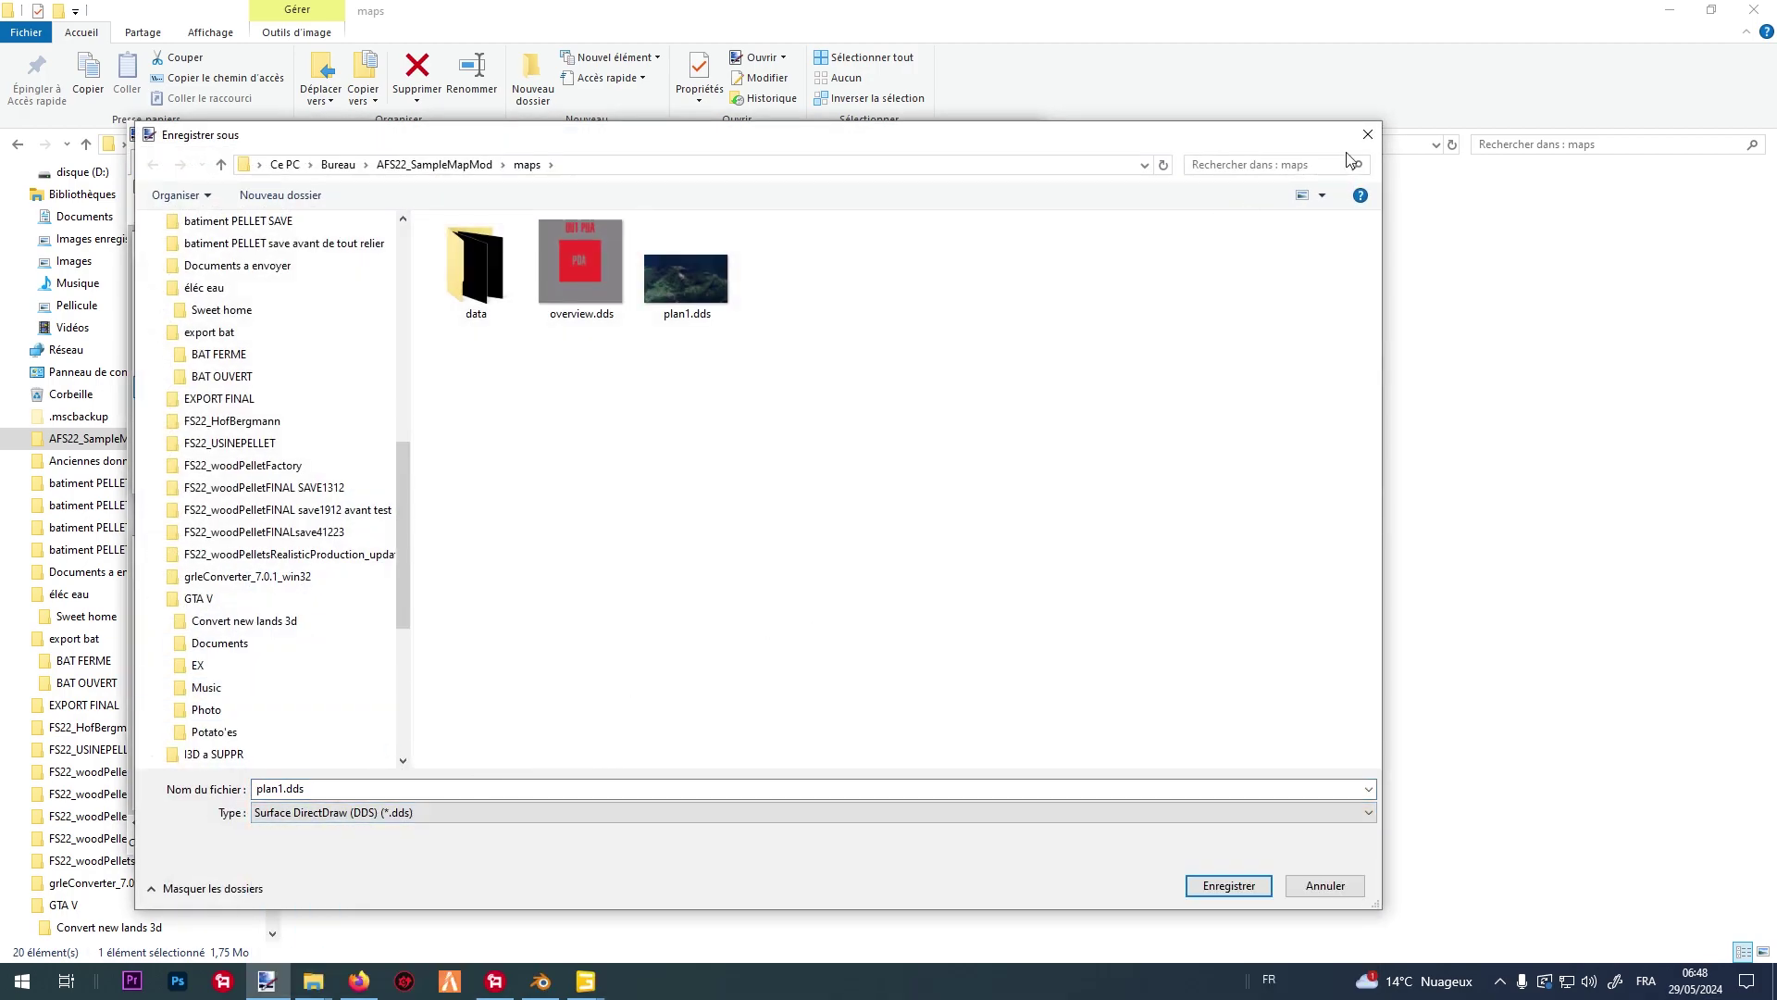
click(1367, 136)
click(1017, 134)
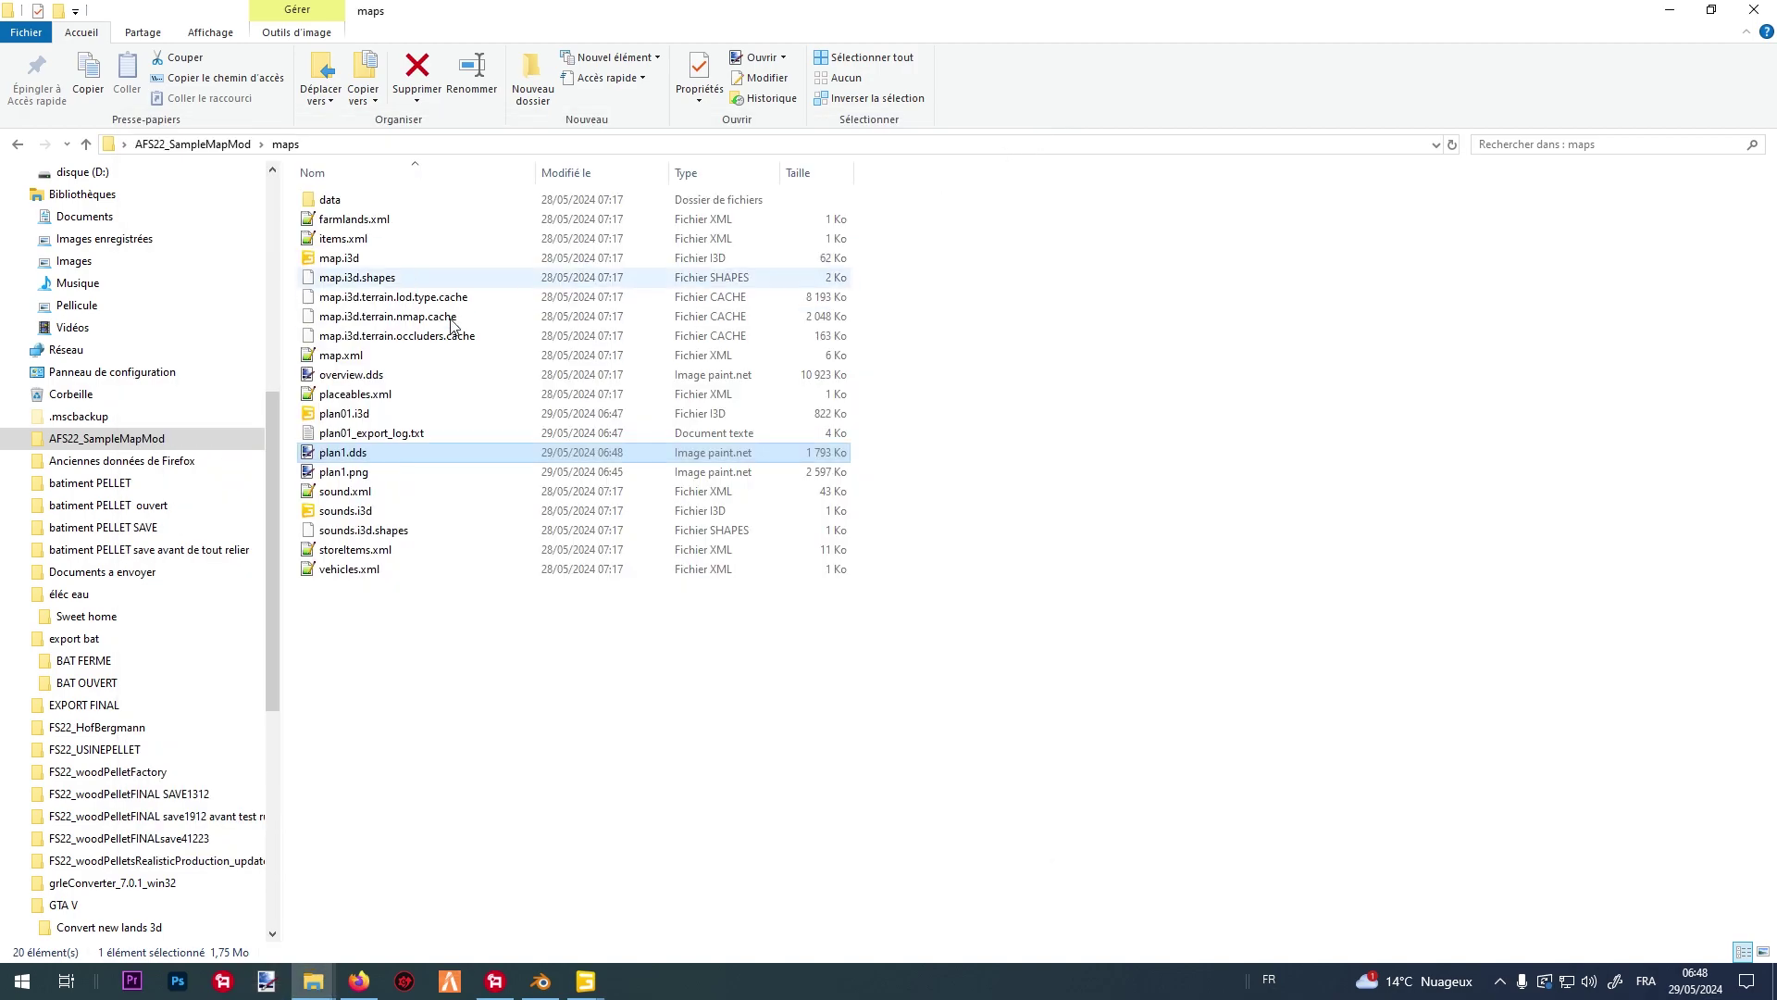
Return to GIANTS Editor, apply plan1.png as the albedo map of plan1_mat and deselect the terrain.
click(555, 995)
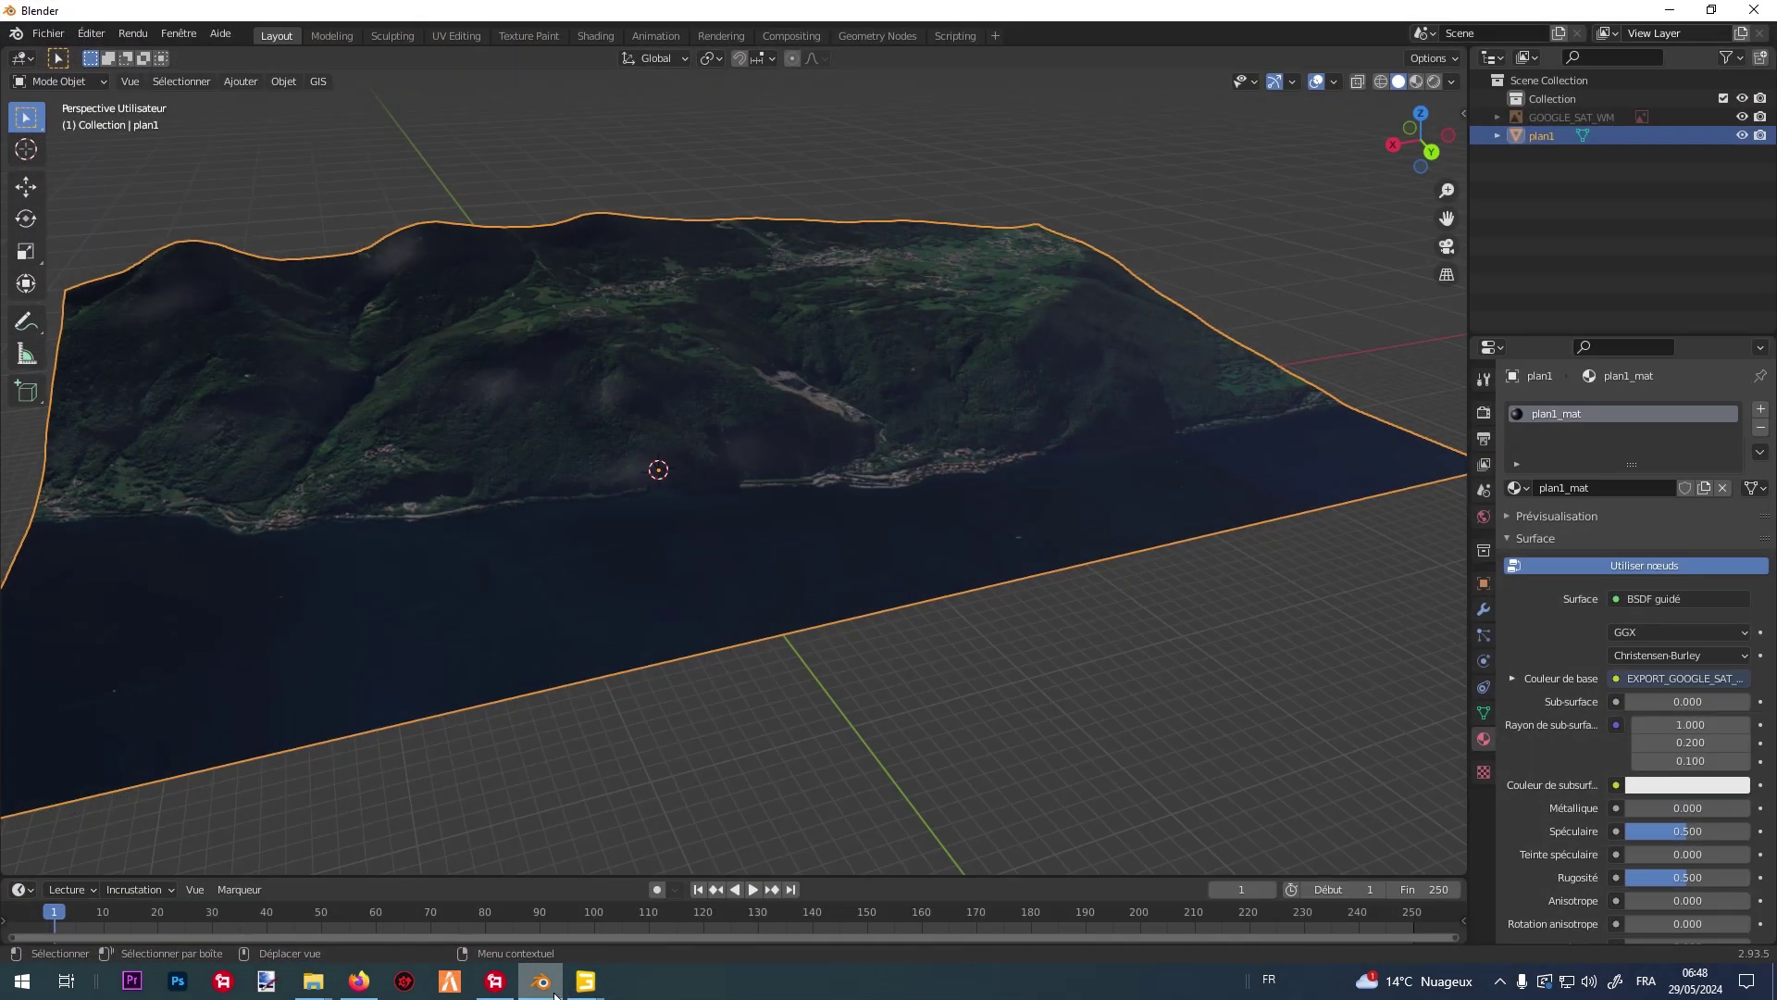
mouse_move(585, 981)
click(724, 931)
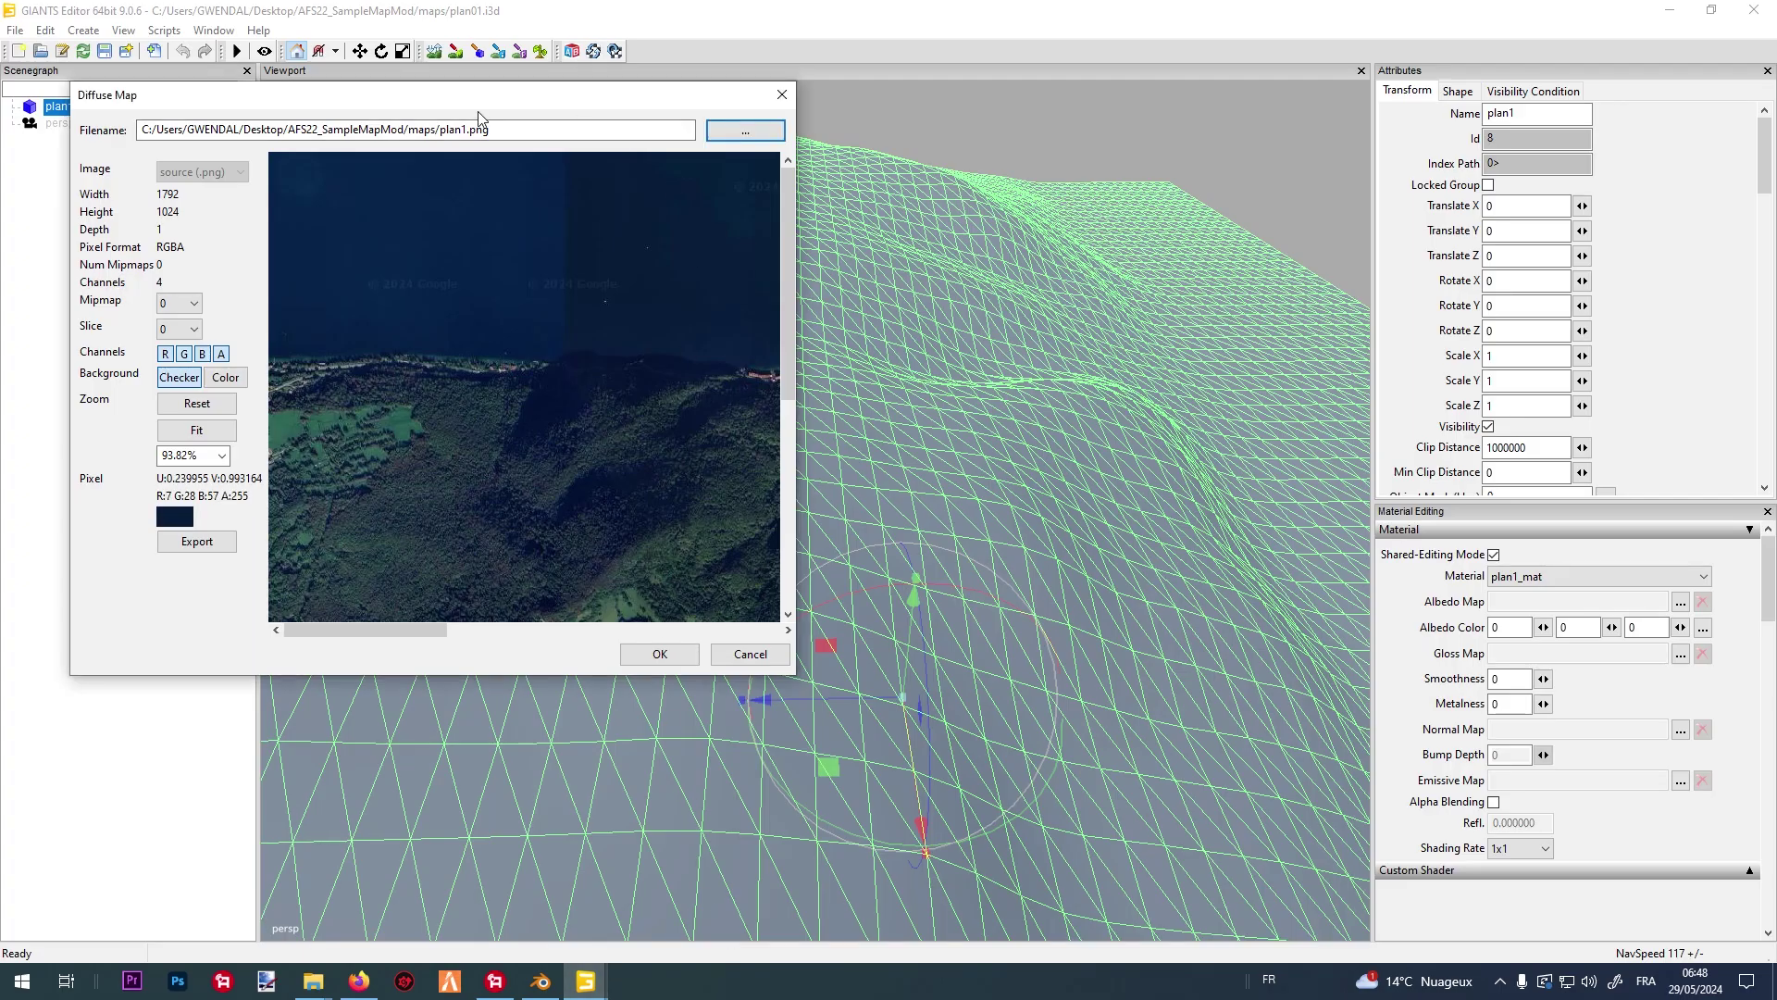
click(664, 655)
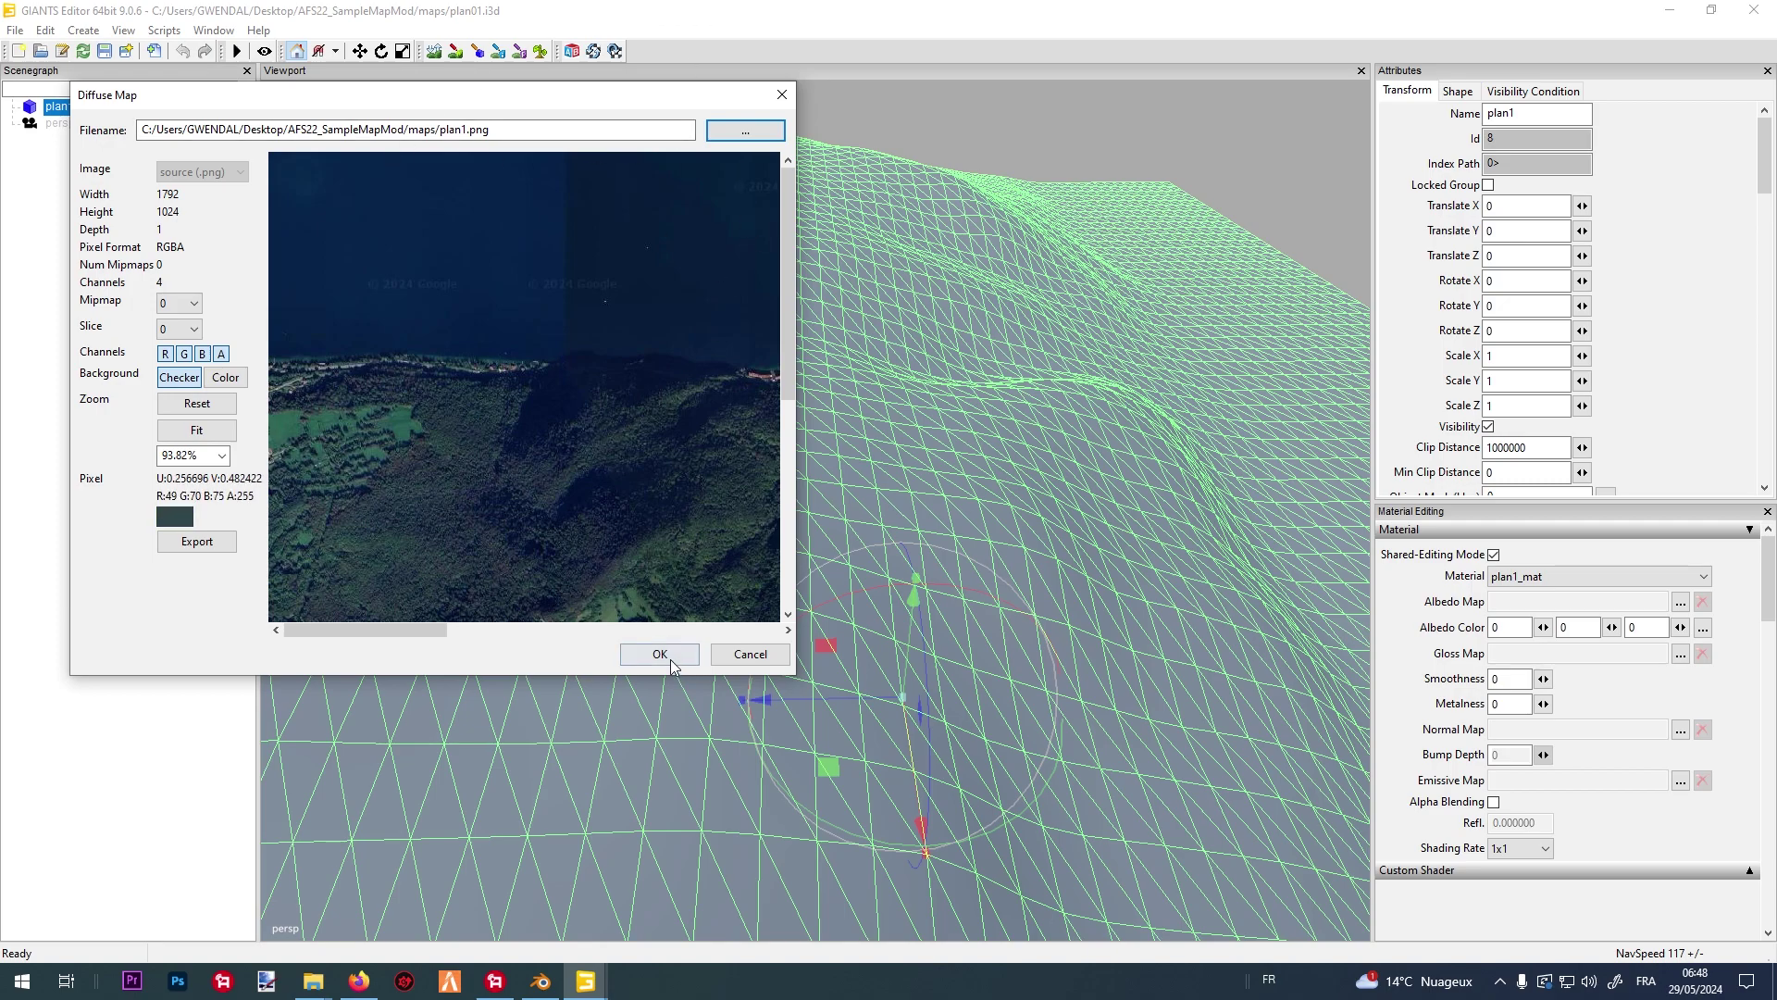
click(1110, 152)
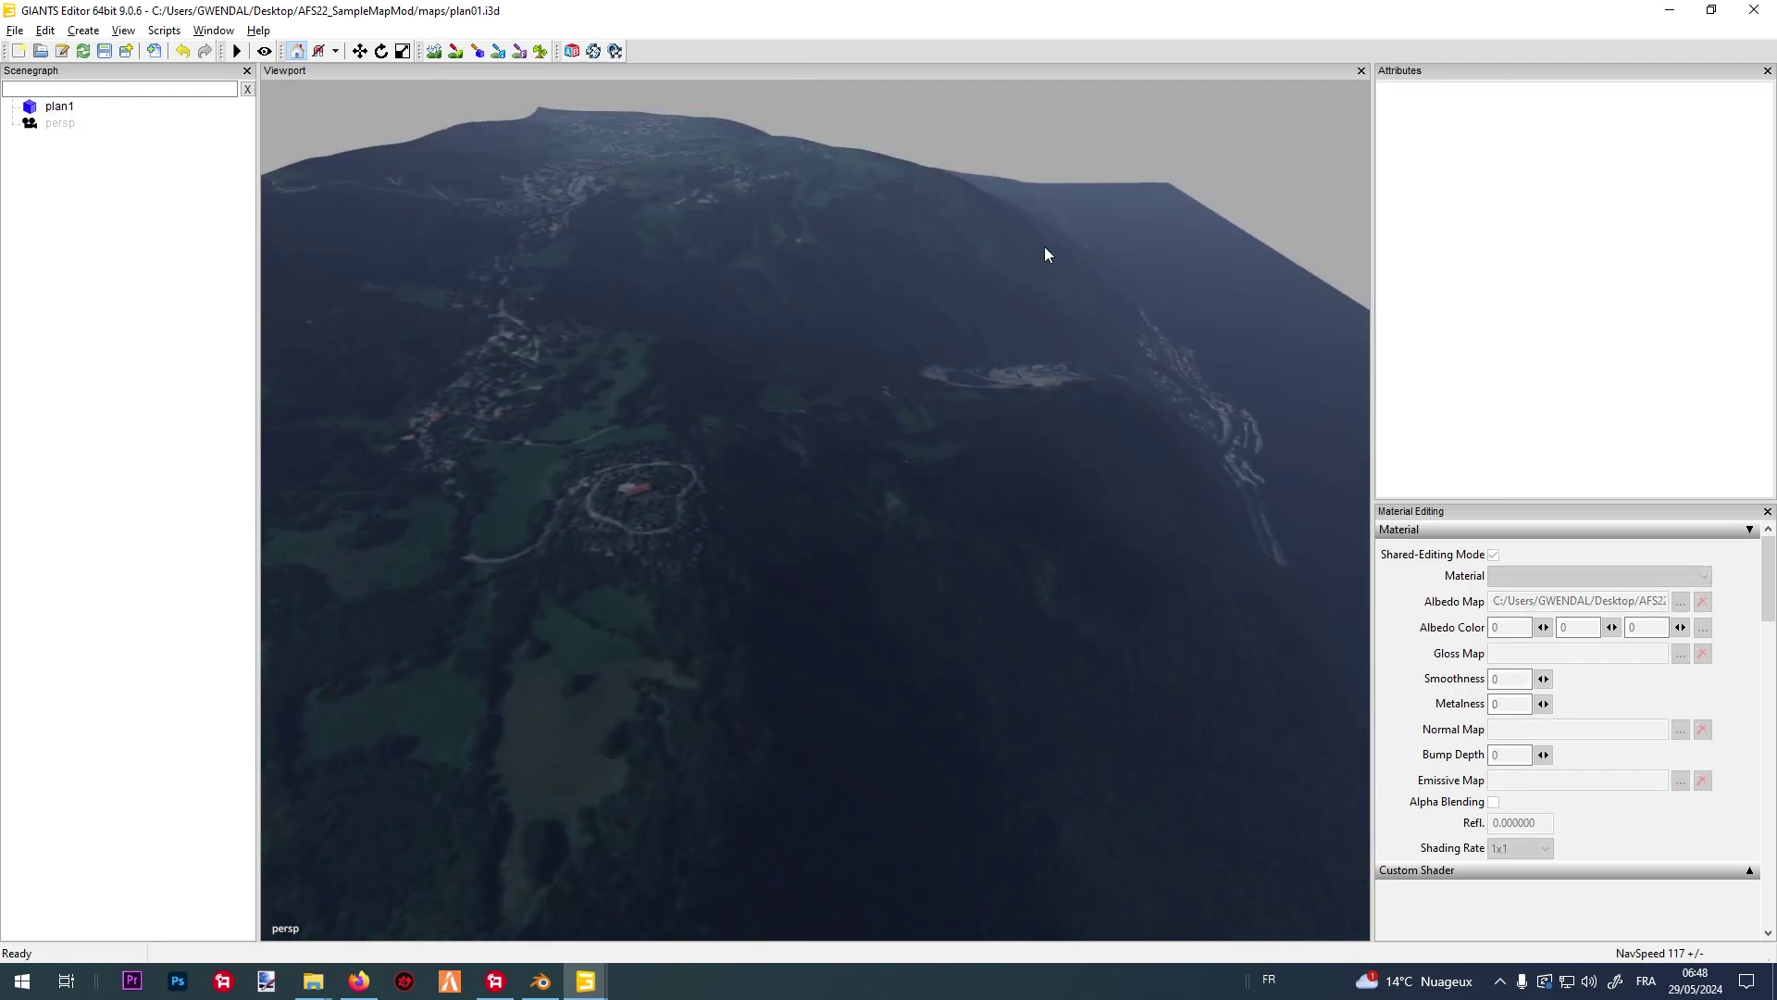
Restore the deleted light to compare the terrain's appearance from several angles, and delete the light again.
alt+middle_drag(1089, 237, 646, 359)
alt+right_drag(646, 359, 1016, 466)
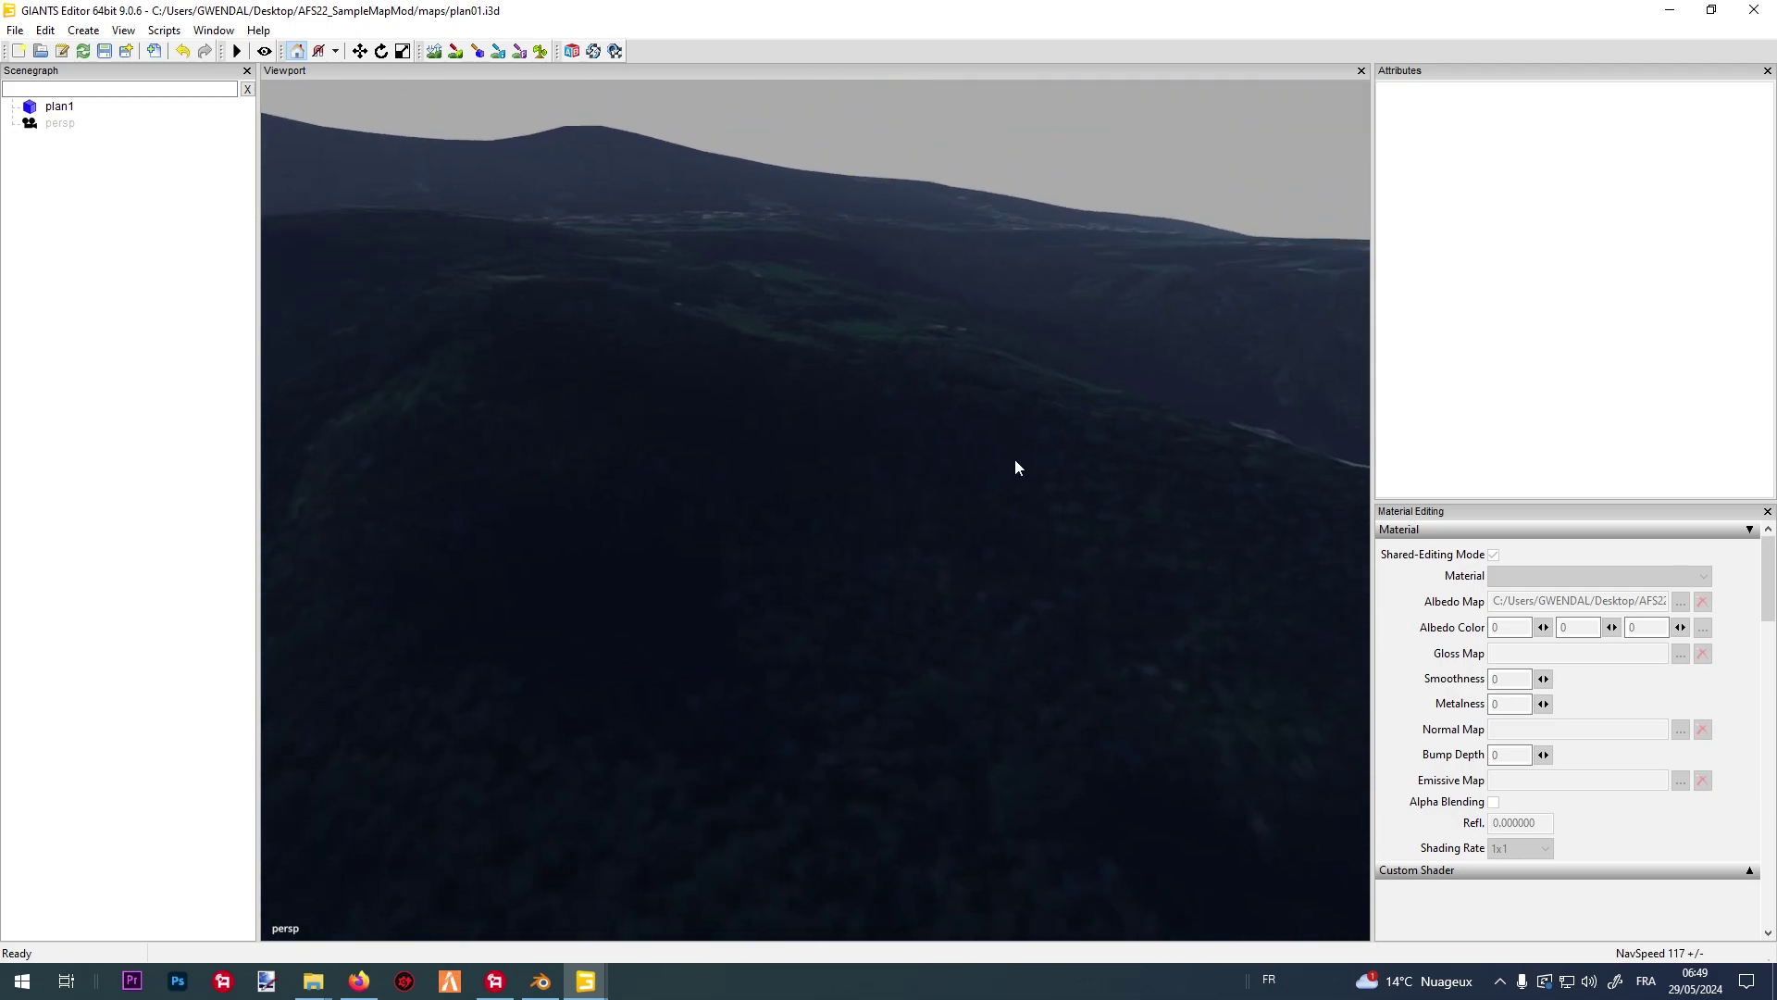
key(ctrl+z)
right_drag(671, 827, 475, 748)
drag(764, 685, 996, 746)
drag(883, 728, 601, 602)
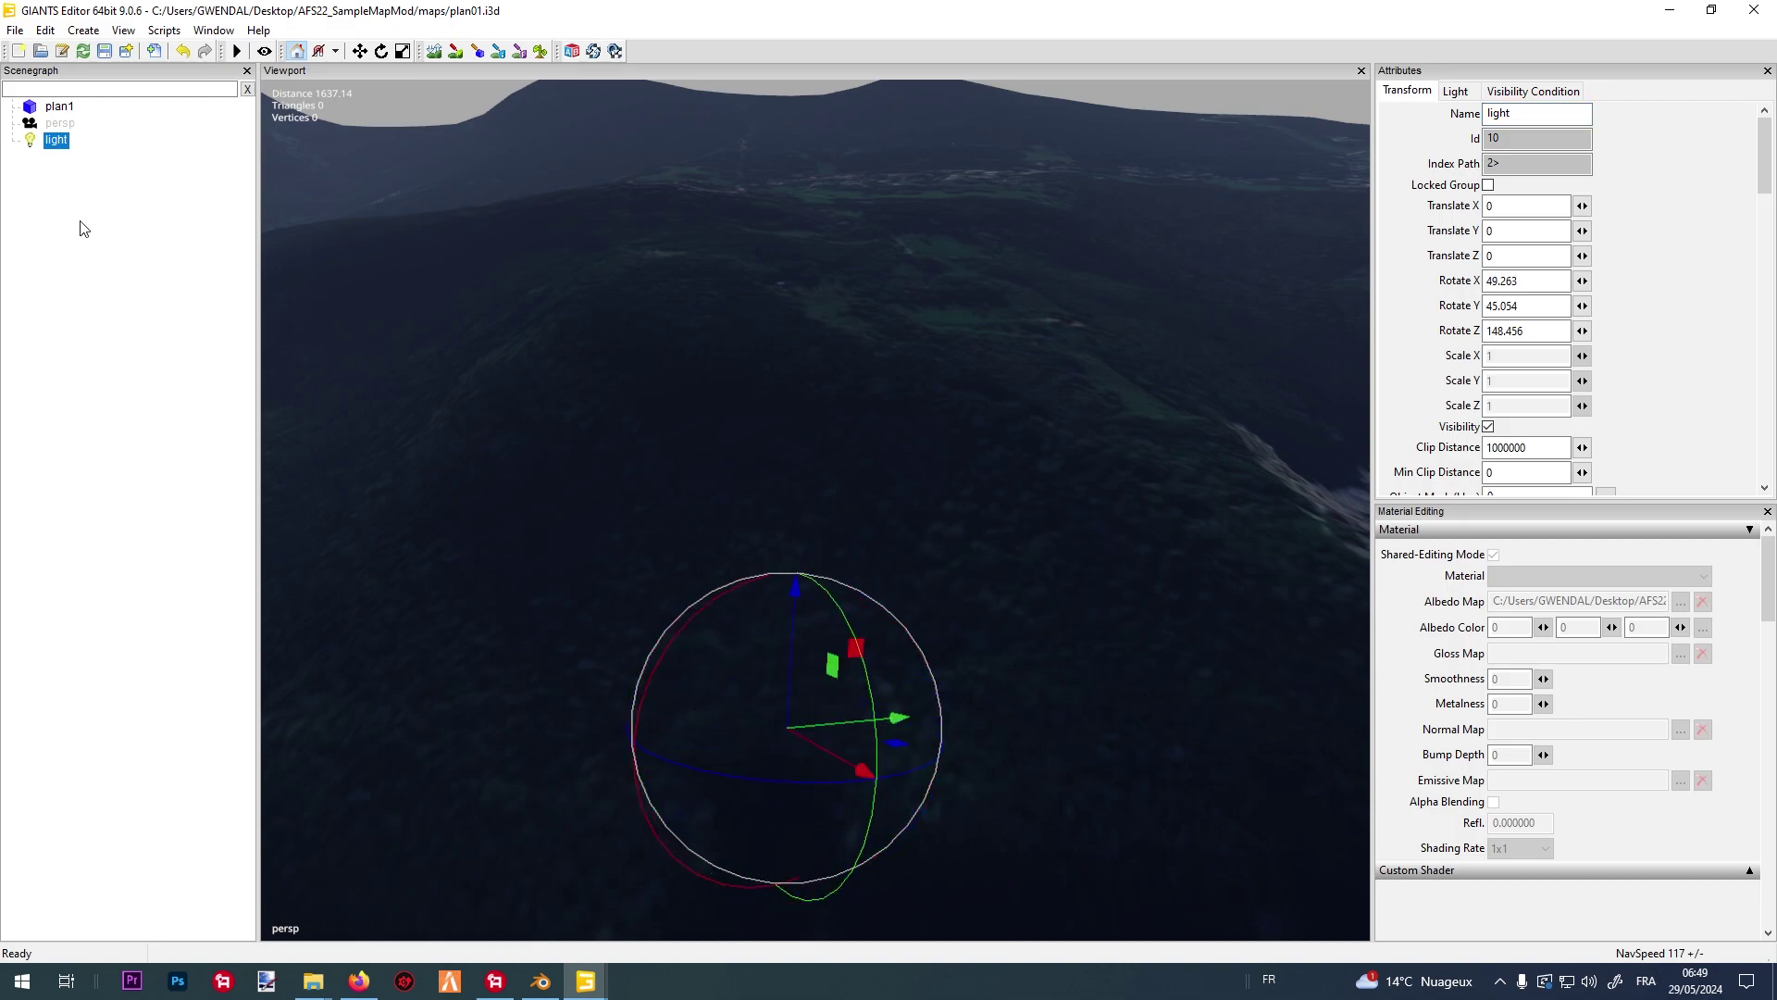
click(62, 143)
middle_drag(737, 282, 905, 564)
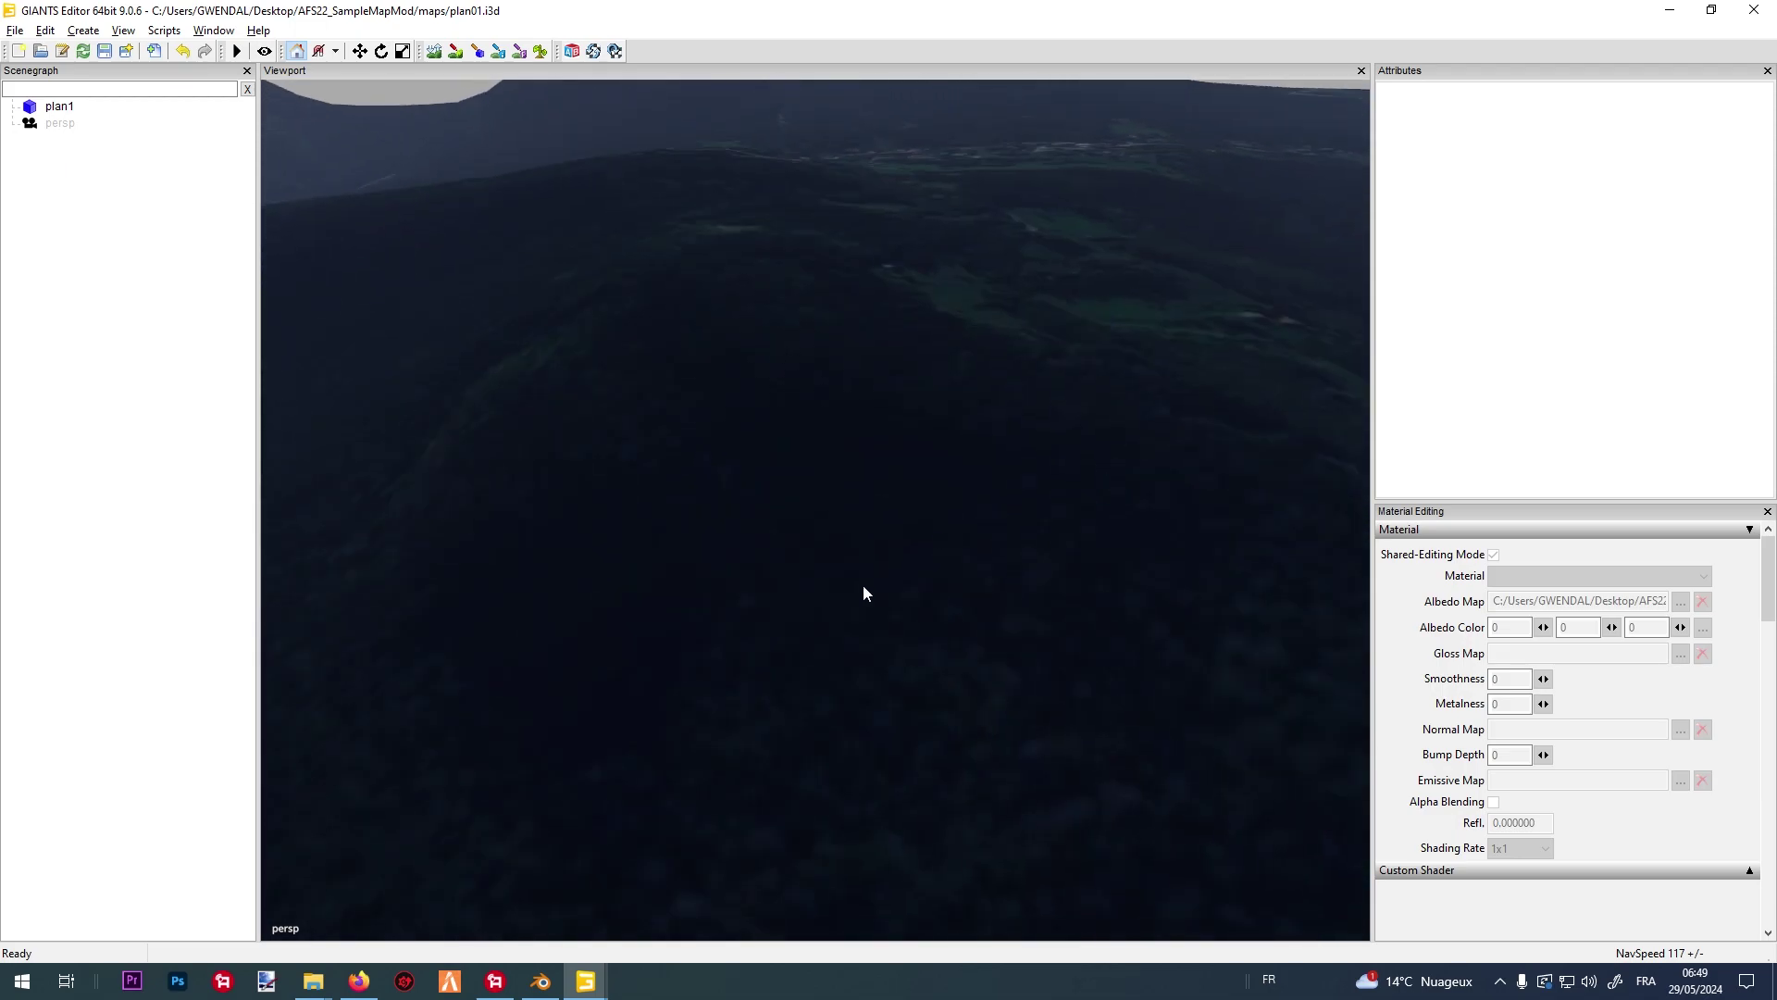
scroll(905, 563, down, 2)
Close the plan01.i3d editor window, minimize Blender and switch to the GIANTS Editor window holding map.i3d.
click(1753, 9)
click(922, 476)
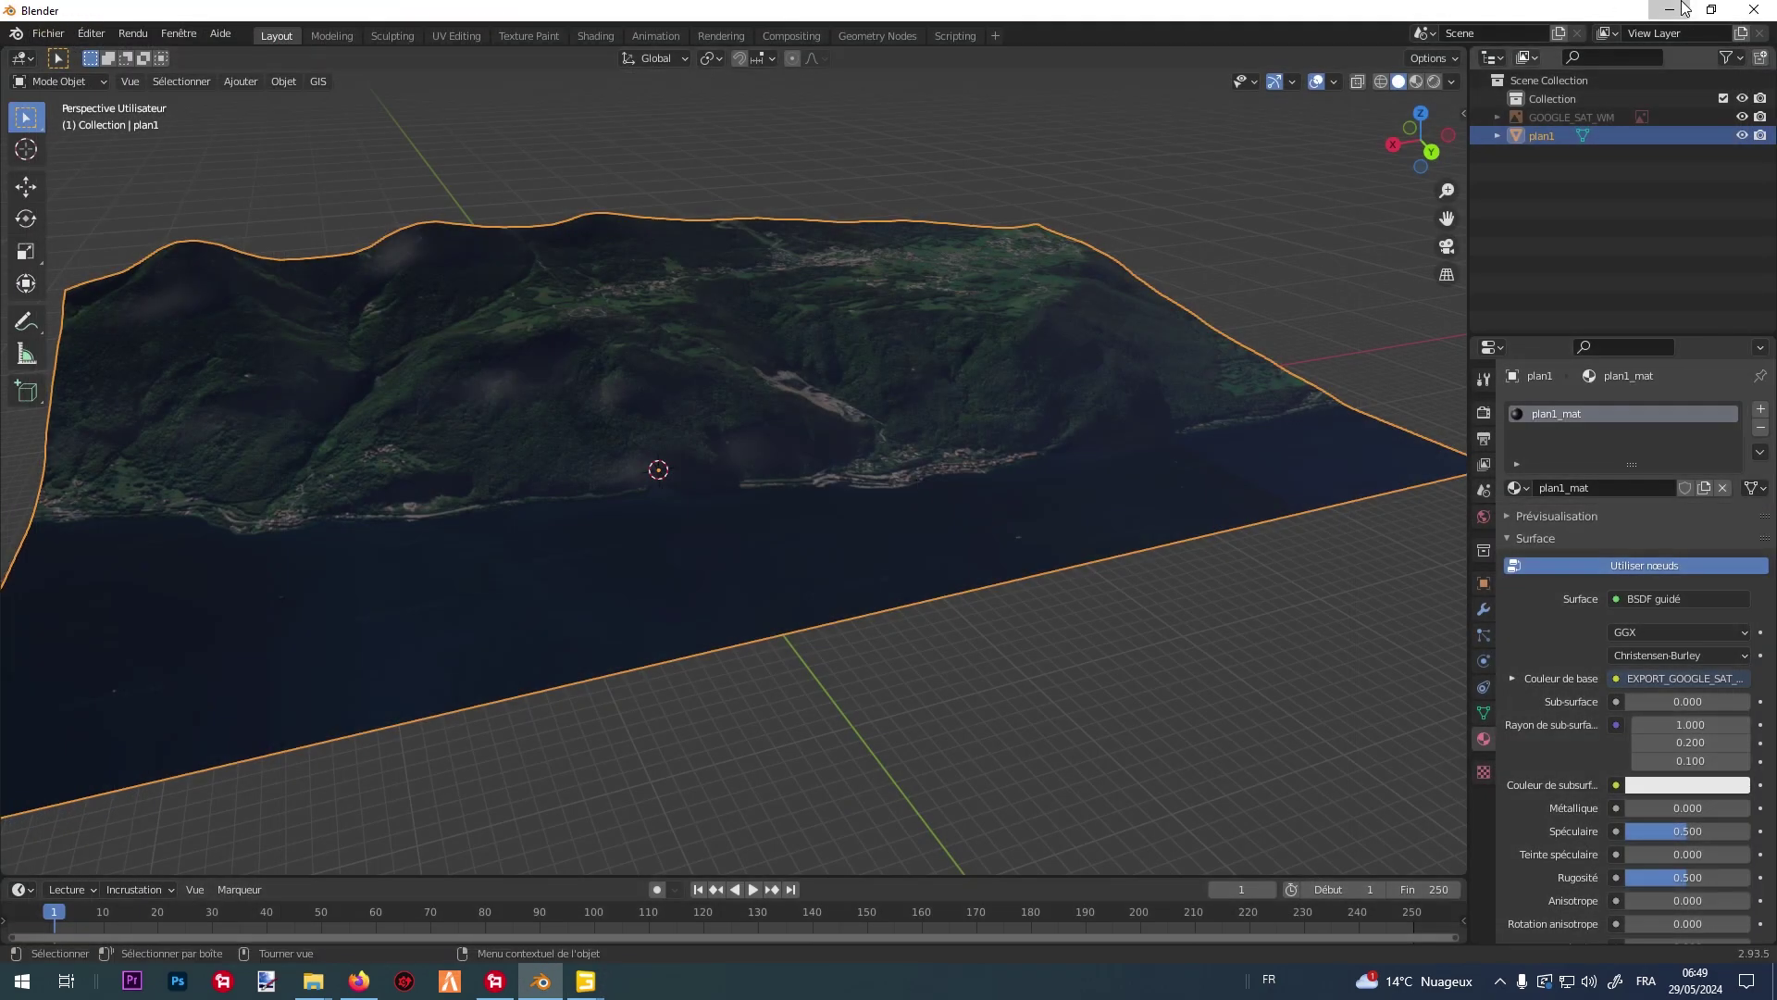
click(1670, 9)
mouse_move(586, 981)
click(481, 907)
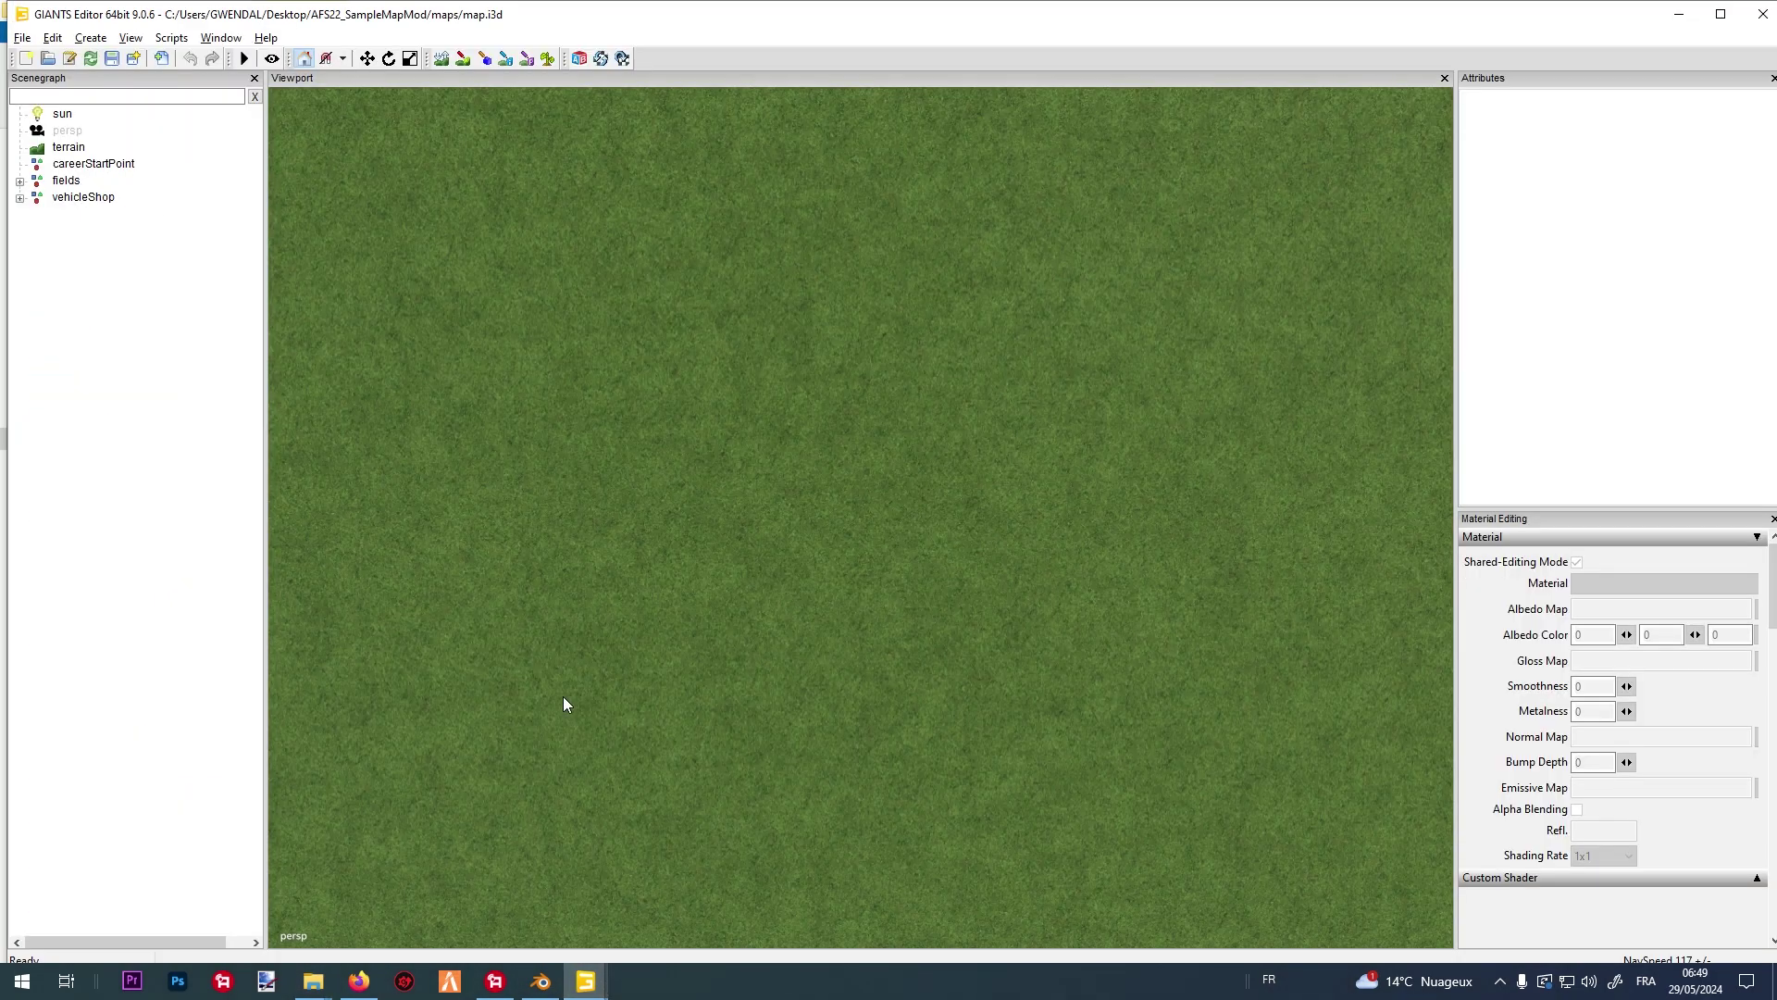
Import plan01.i3d into the map.i3d scene.
scroll(1022, 618, down, 5)
alt+drag(1010, 527, 811, 635)
alt+middle_drag(810, 635, 829, 548)
click(23, 37)
click(99, 236)
click(618, 243)
click(1332, 812)
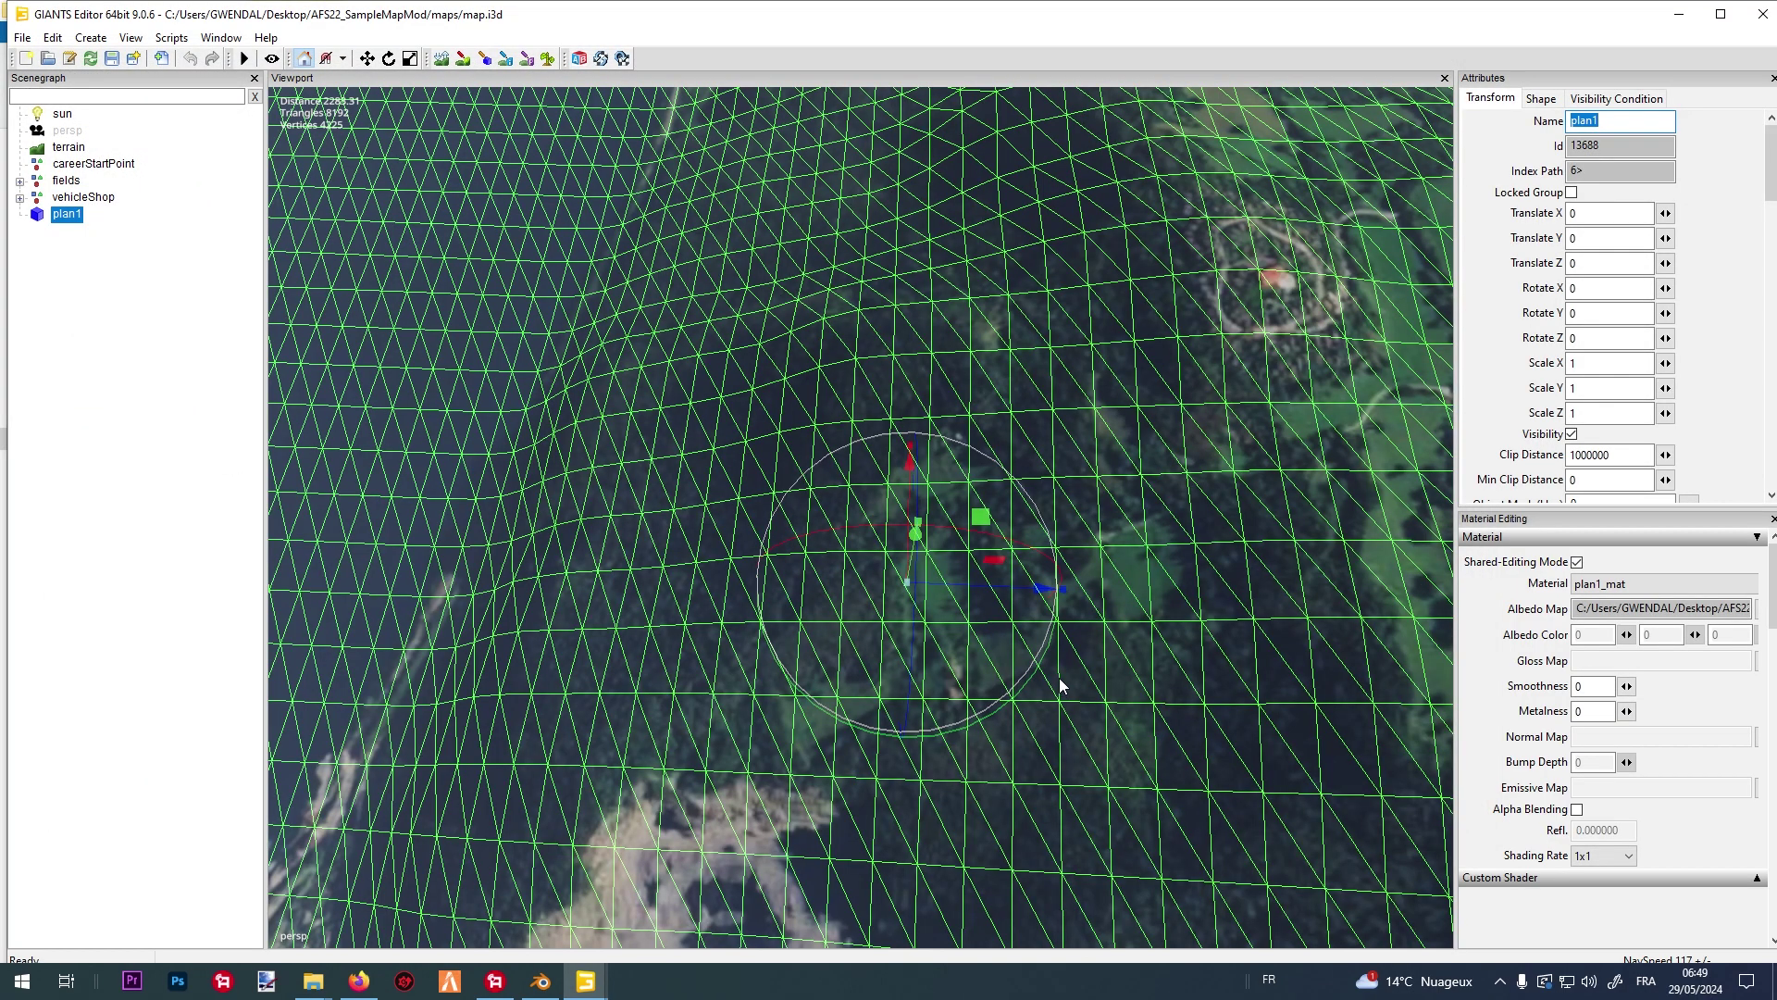
Examine the imported plan1 terrain's placement and height relative to the flat map ground.
alt+drag(1059, 677, 1213, 407)
drag(1022, 534, 1020, 545)
alt+drag(1020, 545, 959, 768)
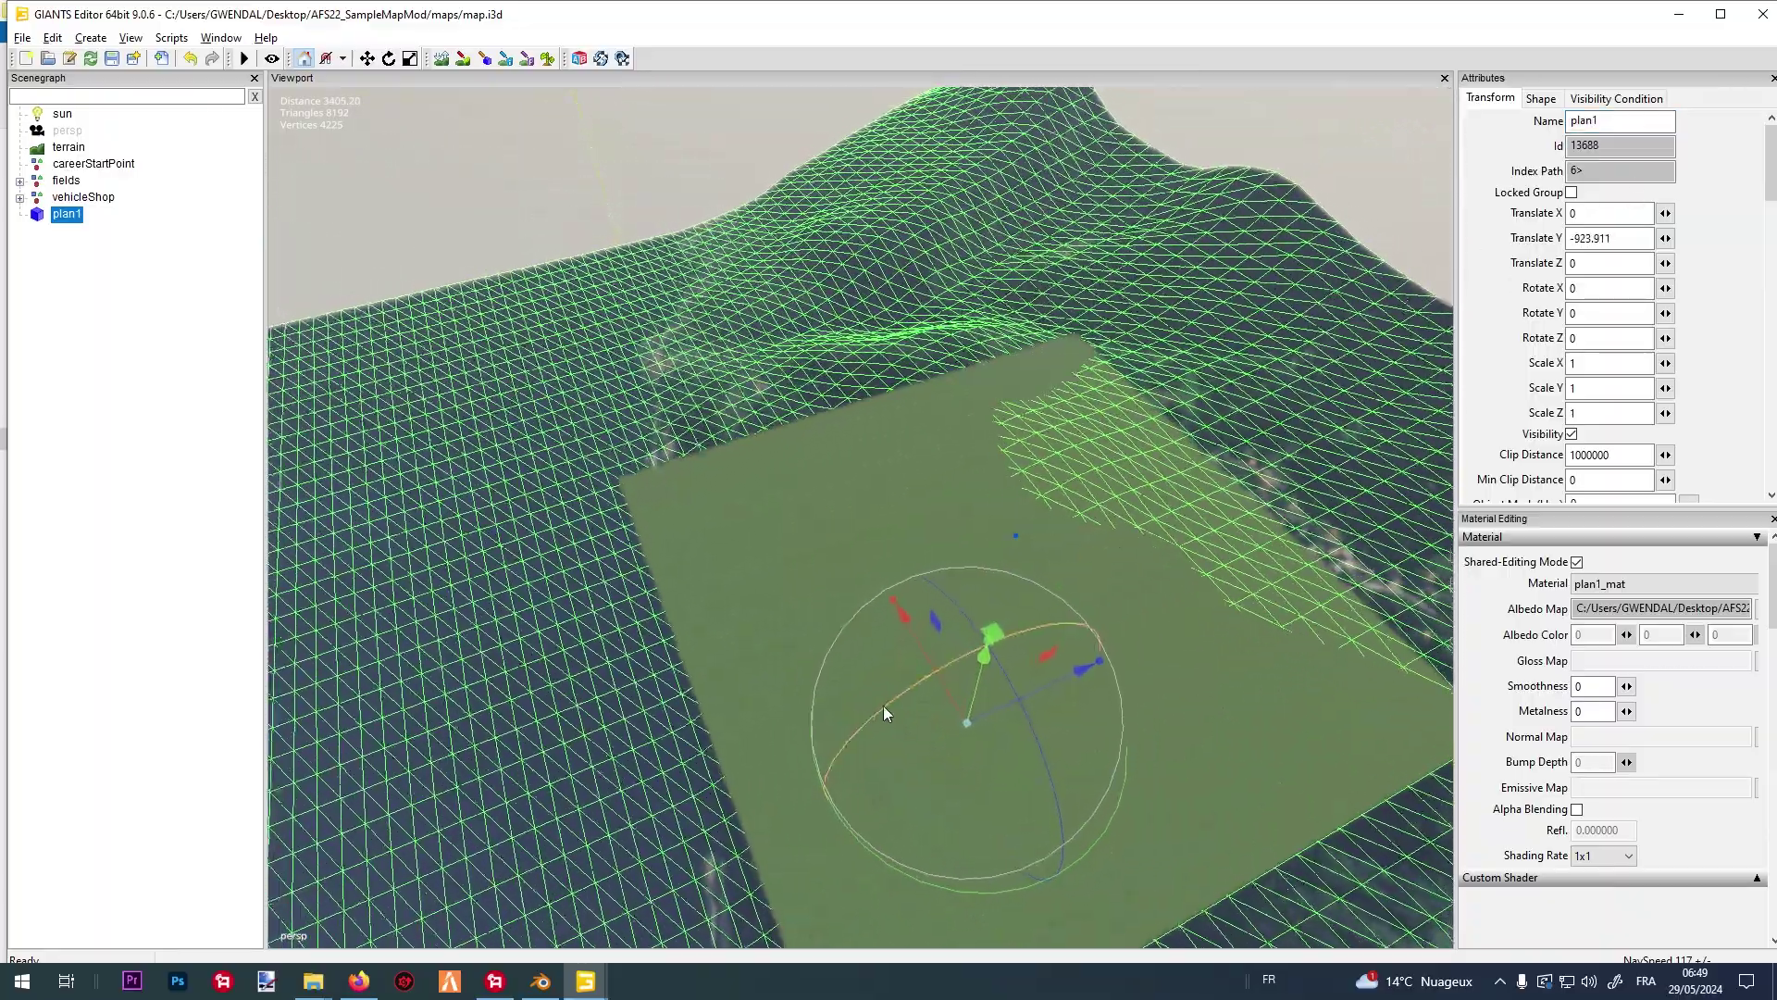
alt+drag(878, 707, 1167, 301)
click(1091, 218)
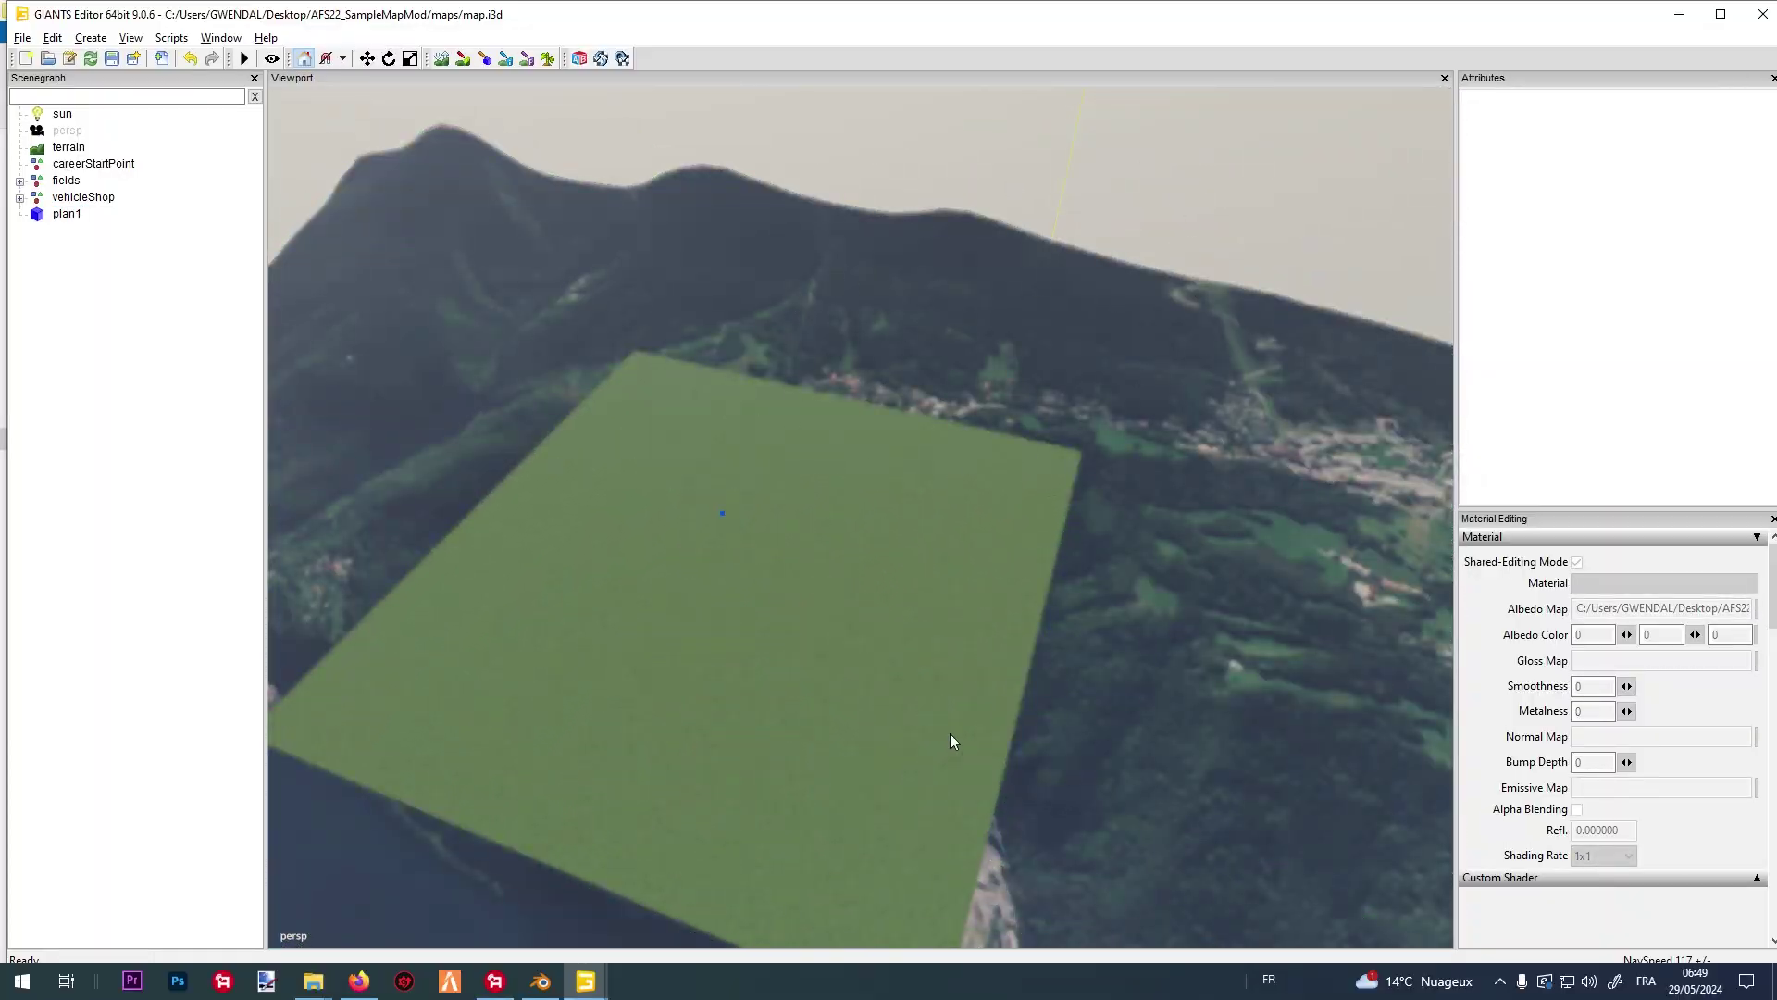
alt+middle_drag(935, 356, 988, 317)
scroll(992, 333, up, 4)
Select the plan1 terrain and raise it to a Translate Y of about -745.
click(885, 301)
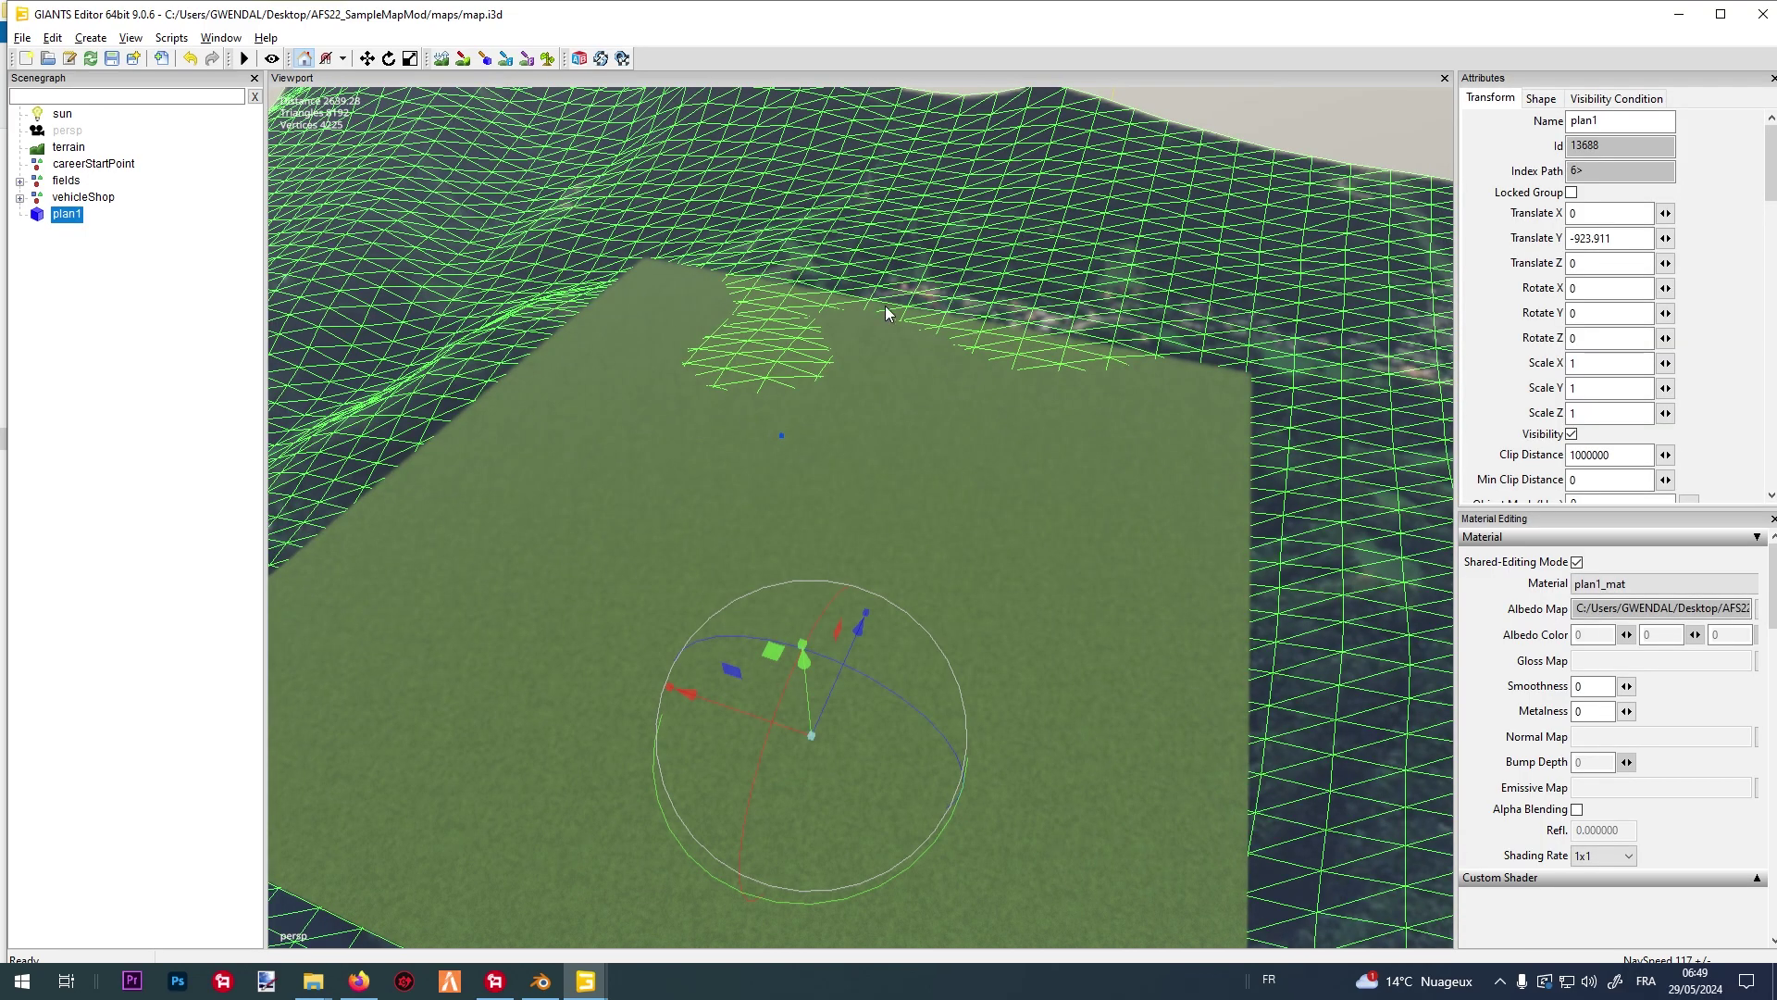
alt+drag(895, 311, 843, 275)
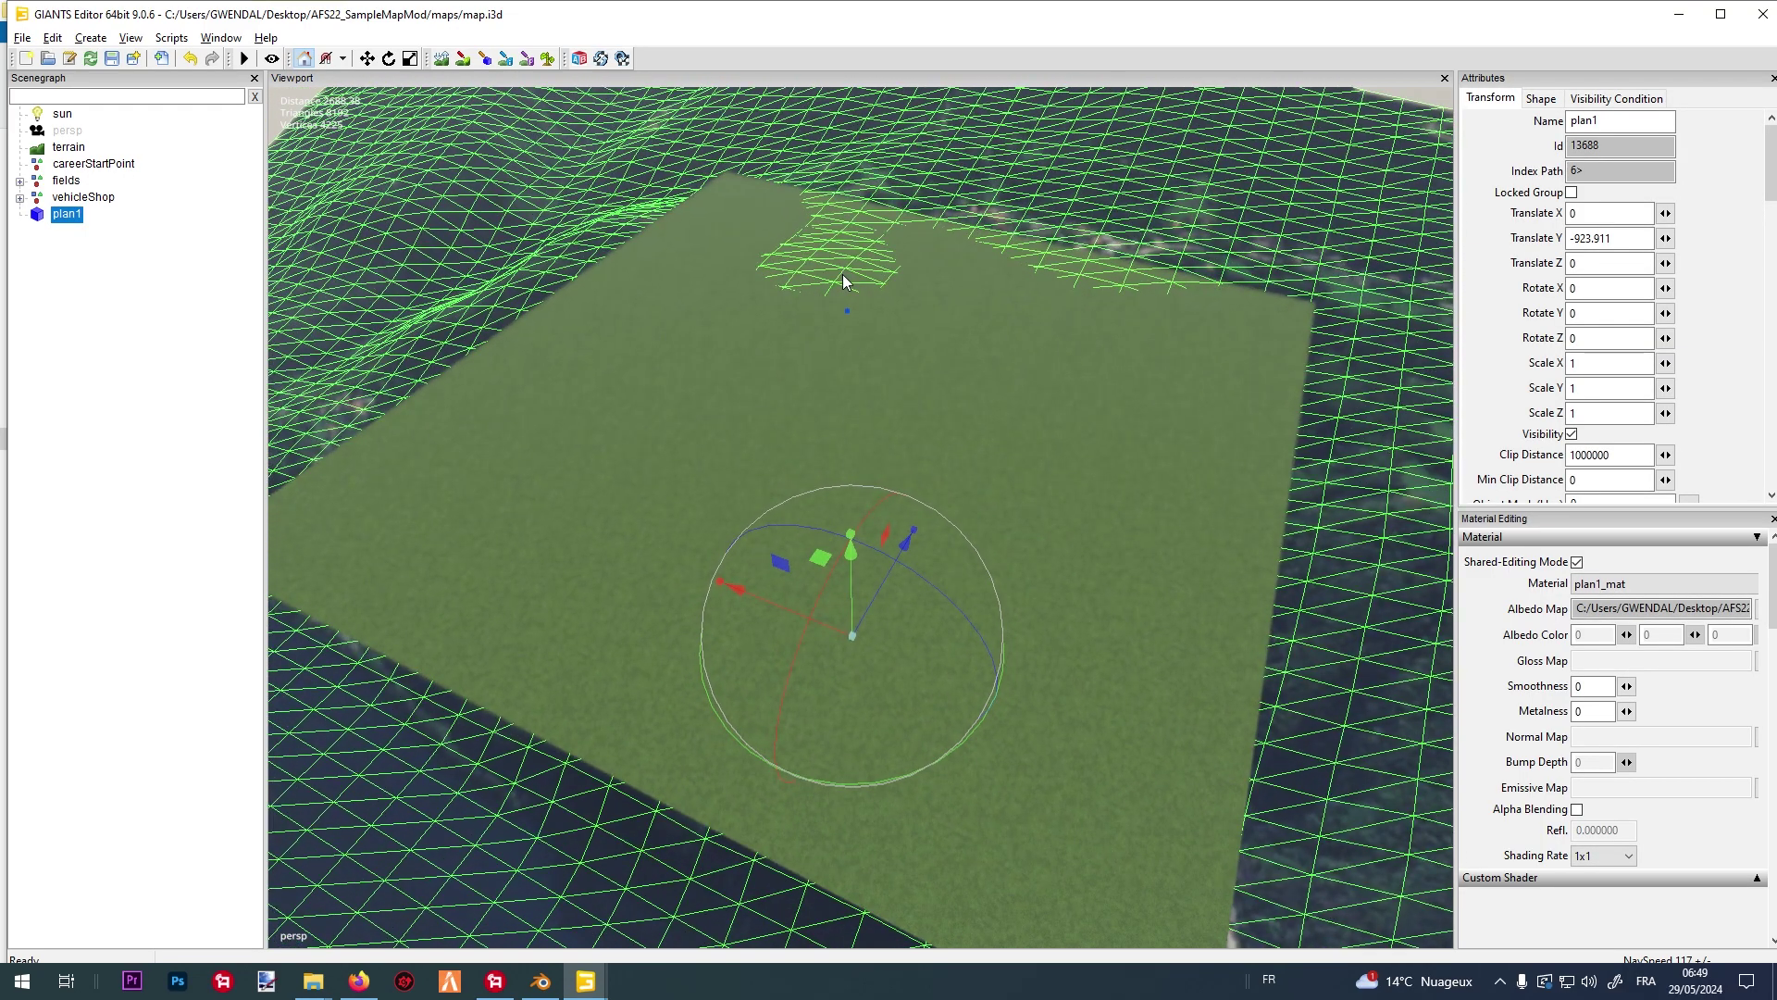
right_drag(843, 280, 905, 393)
drag(866, 683, 708, 446)
right_drag(708, 451, 824, 455)
drag(925, 634, 929, 745)
alt+drag(1016, 807, 1022, 354)
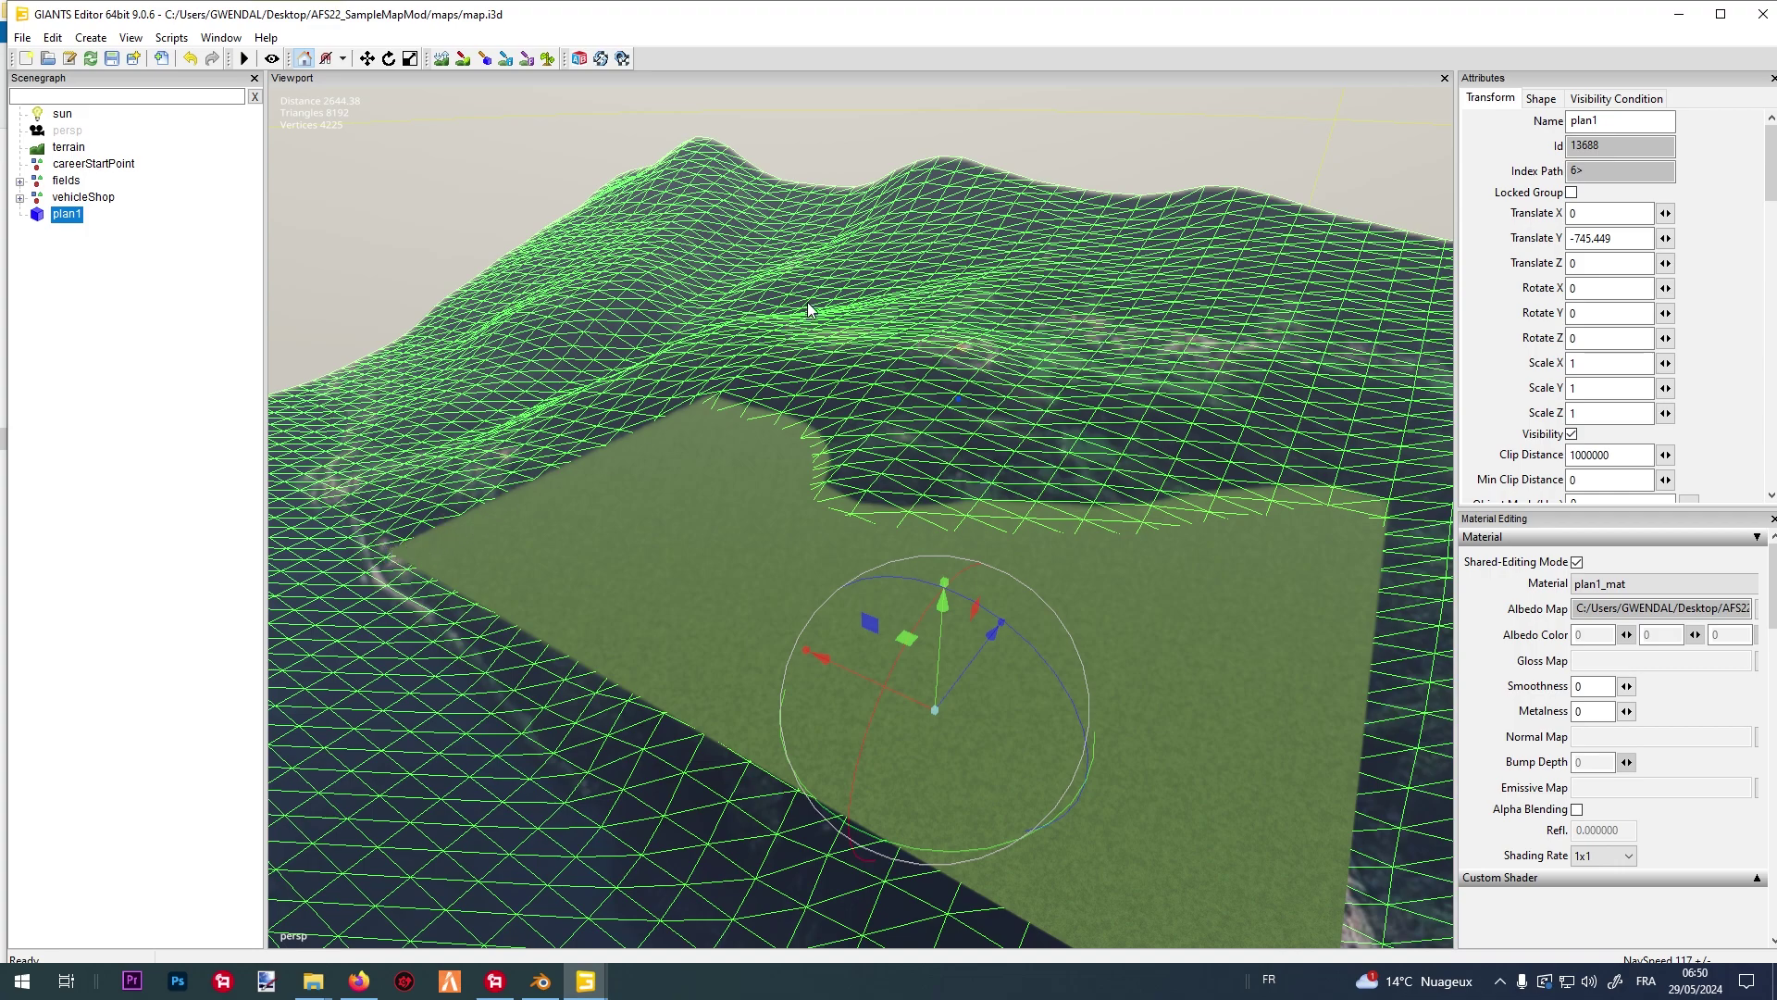
Move plan1 back behind the map's edge to about Translate Z 2379 and raise it to about Translate Y -357.
alt+drag(423, 531, 987, 741)
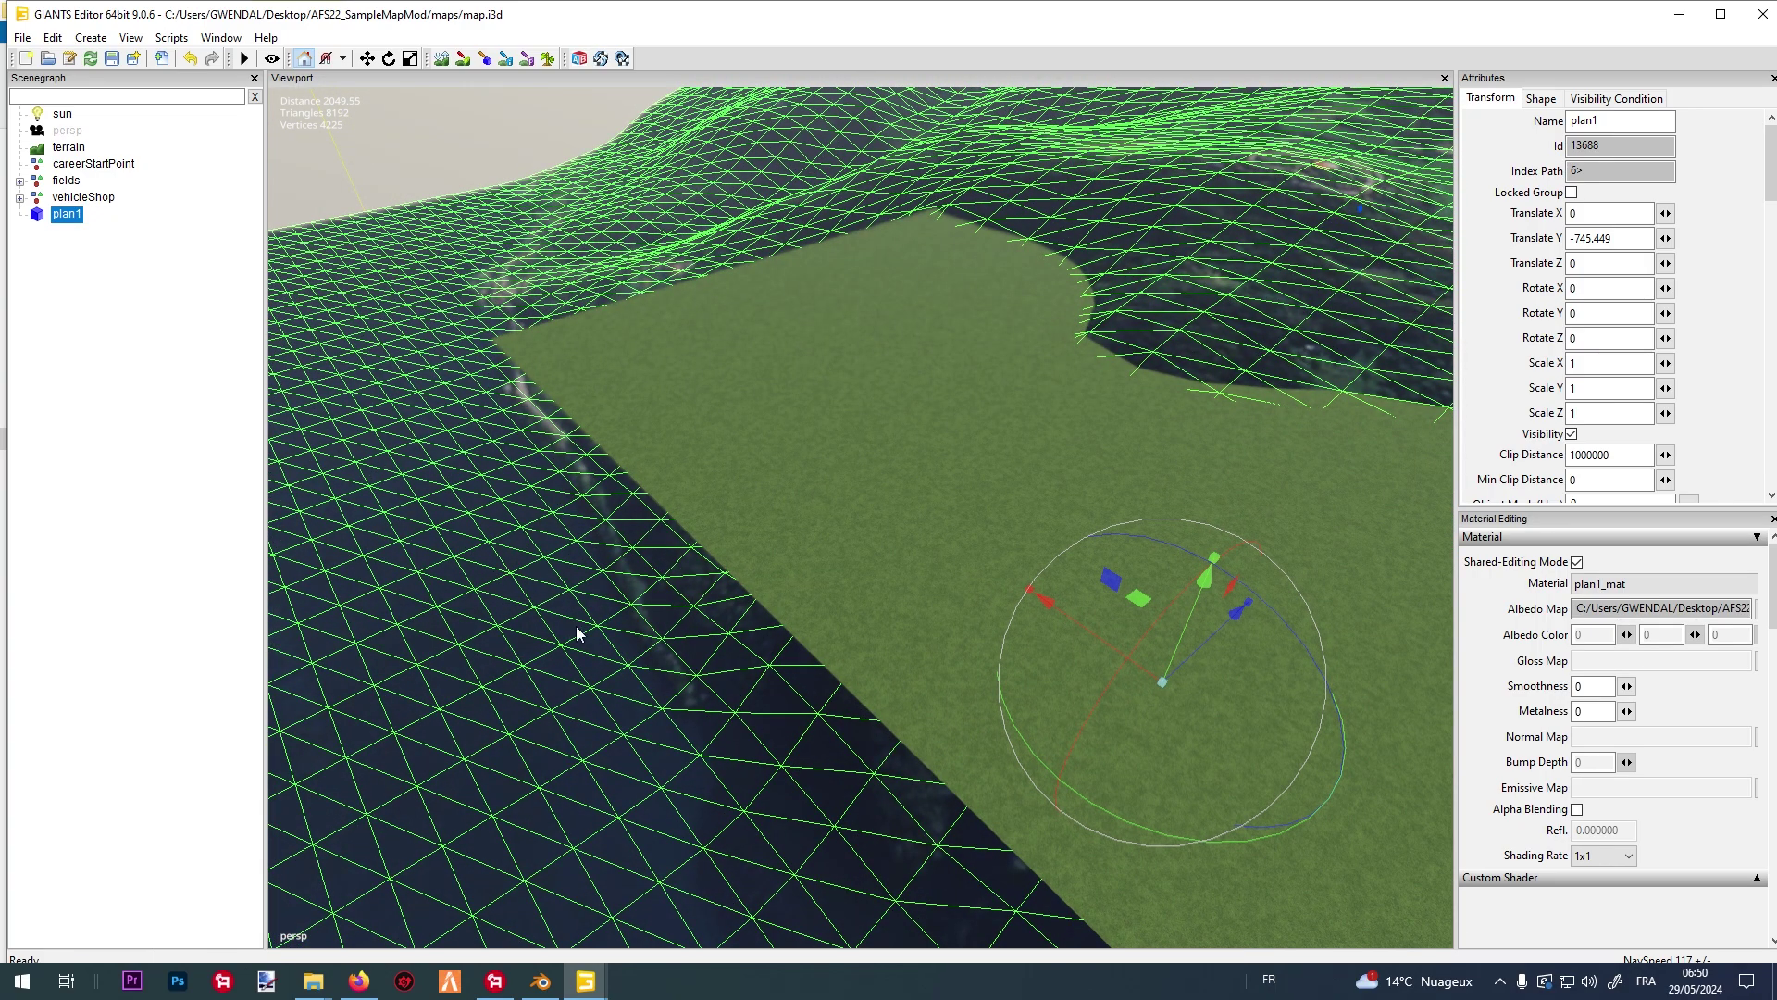
alt+drag(576, 626, 1046, 581)
middle_drag(1047, 583, 813, 241)
click(692, 159)
middle_drag(860, 333, 727, 782)
click(1064, 329)
drag(646, 801, 22, 569)
drag(401, 539, 368, 460)
scroll(632, 442, up, 2)
click(1096, 172)
alt+drag(1096, 173, 771, 211)
middle_drag(771, 217, 465, 337)
click(729, 397)
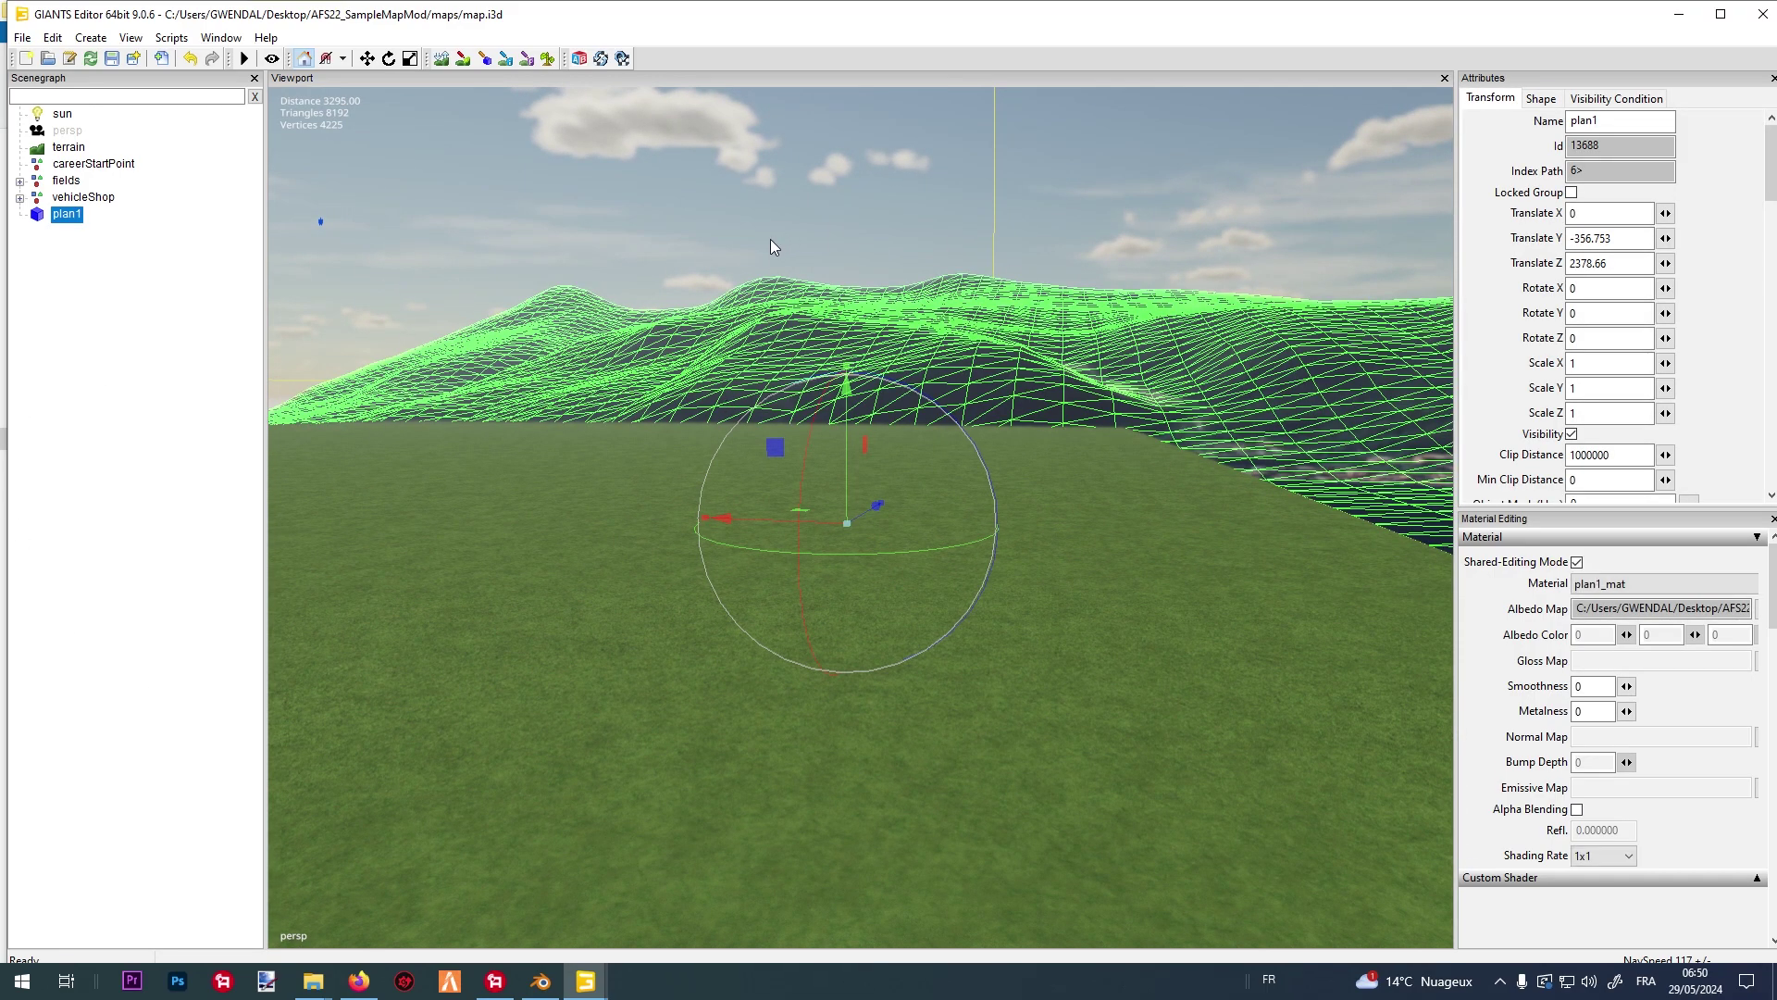
Inspect plan1's coverage along the edges and corners of the map ground from above.
middle_drag(768, 262, 832, 731)
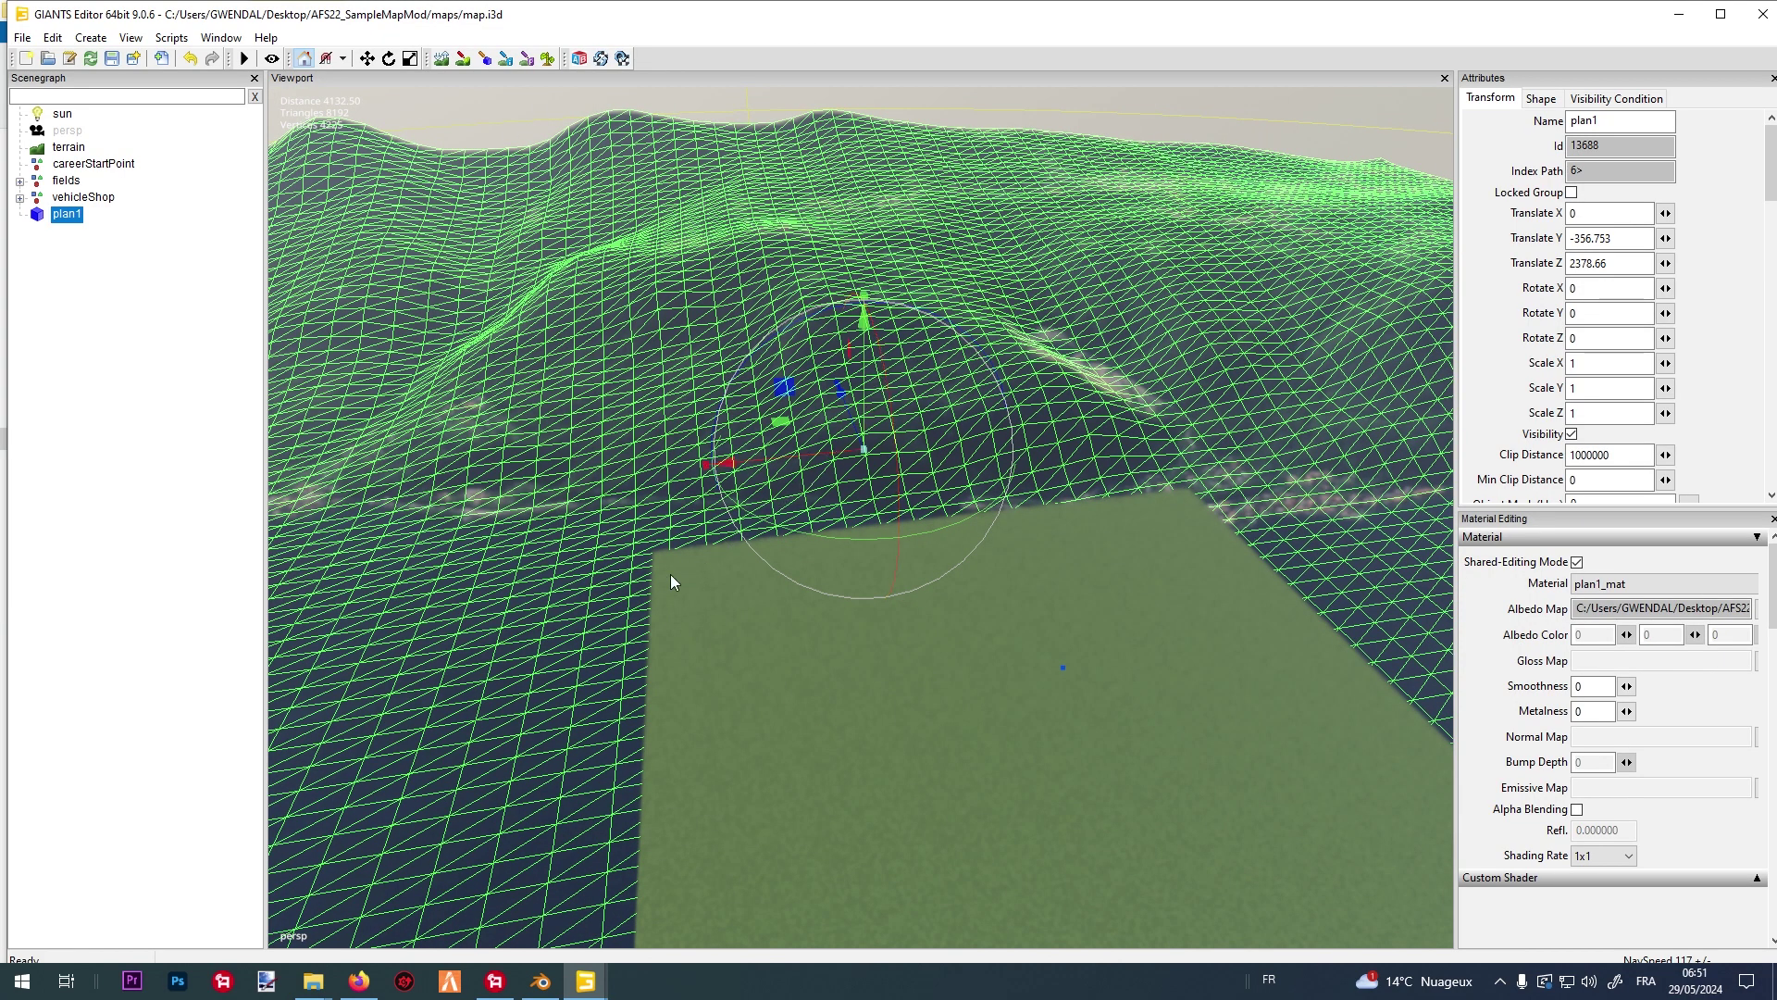
scroll(776, 650, down, 2)
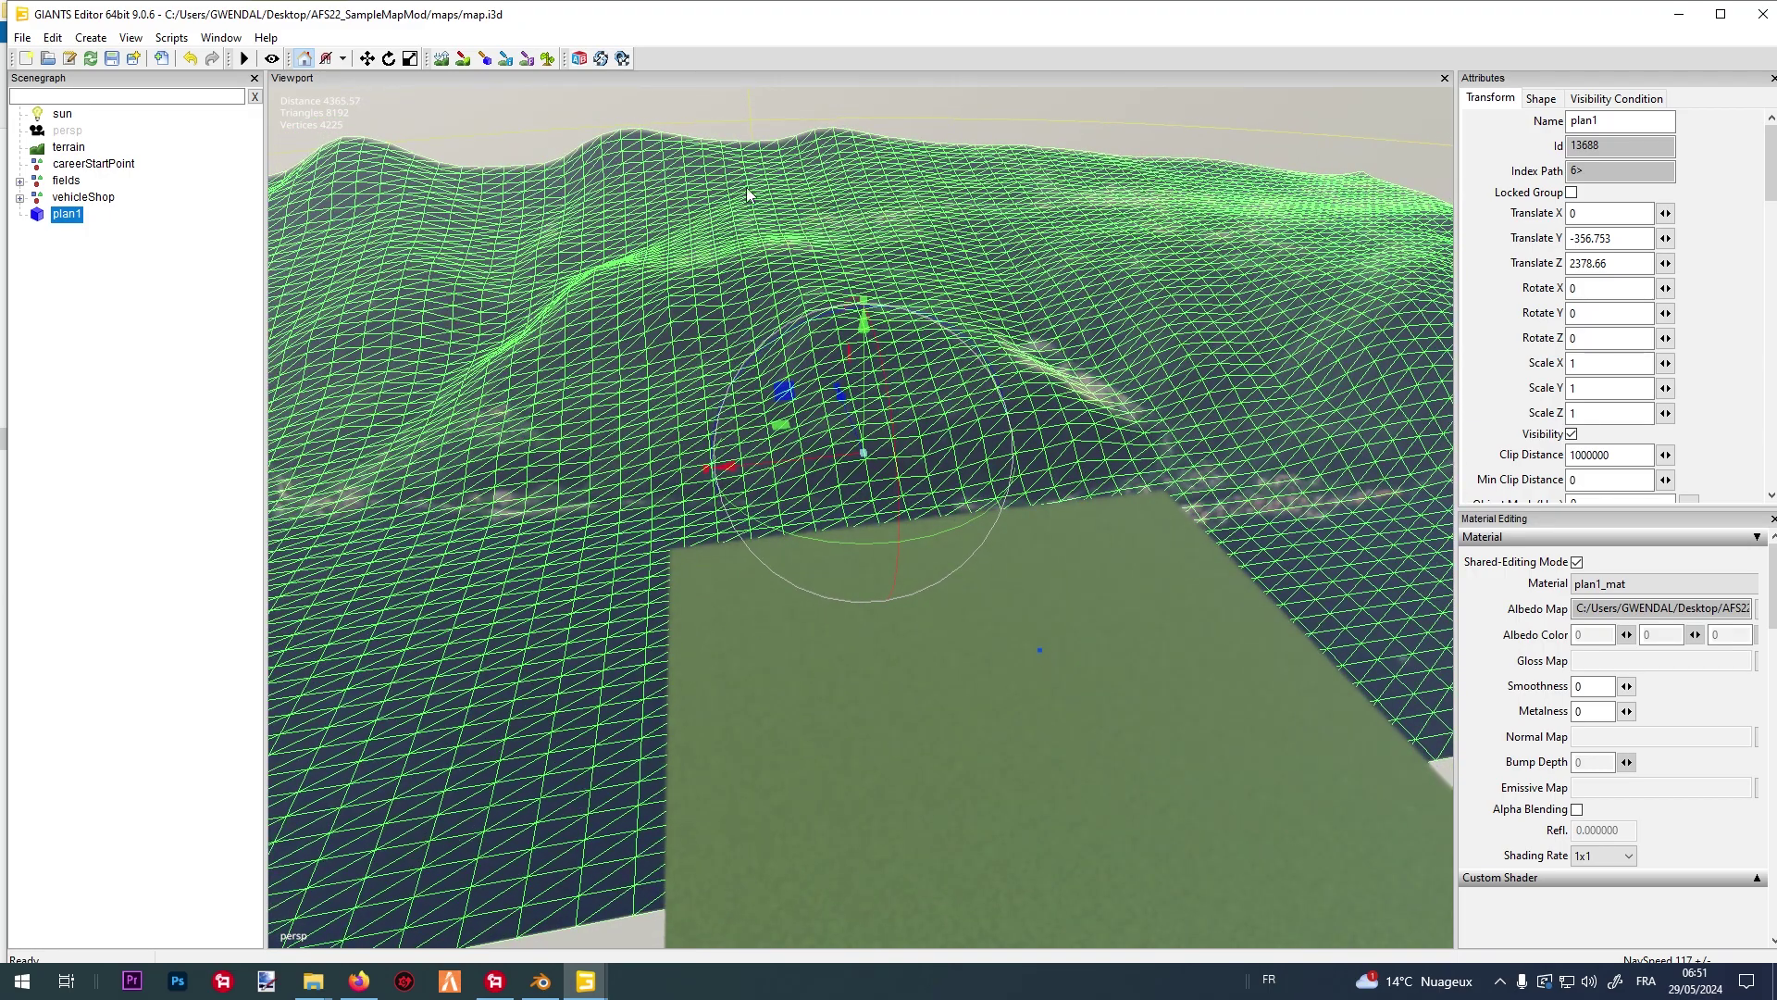
middle_drag(1318, 373, 1211, 488)
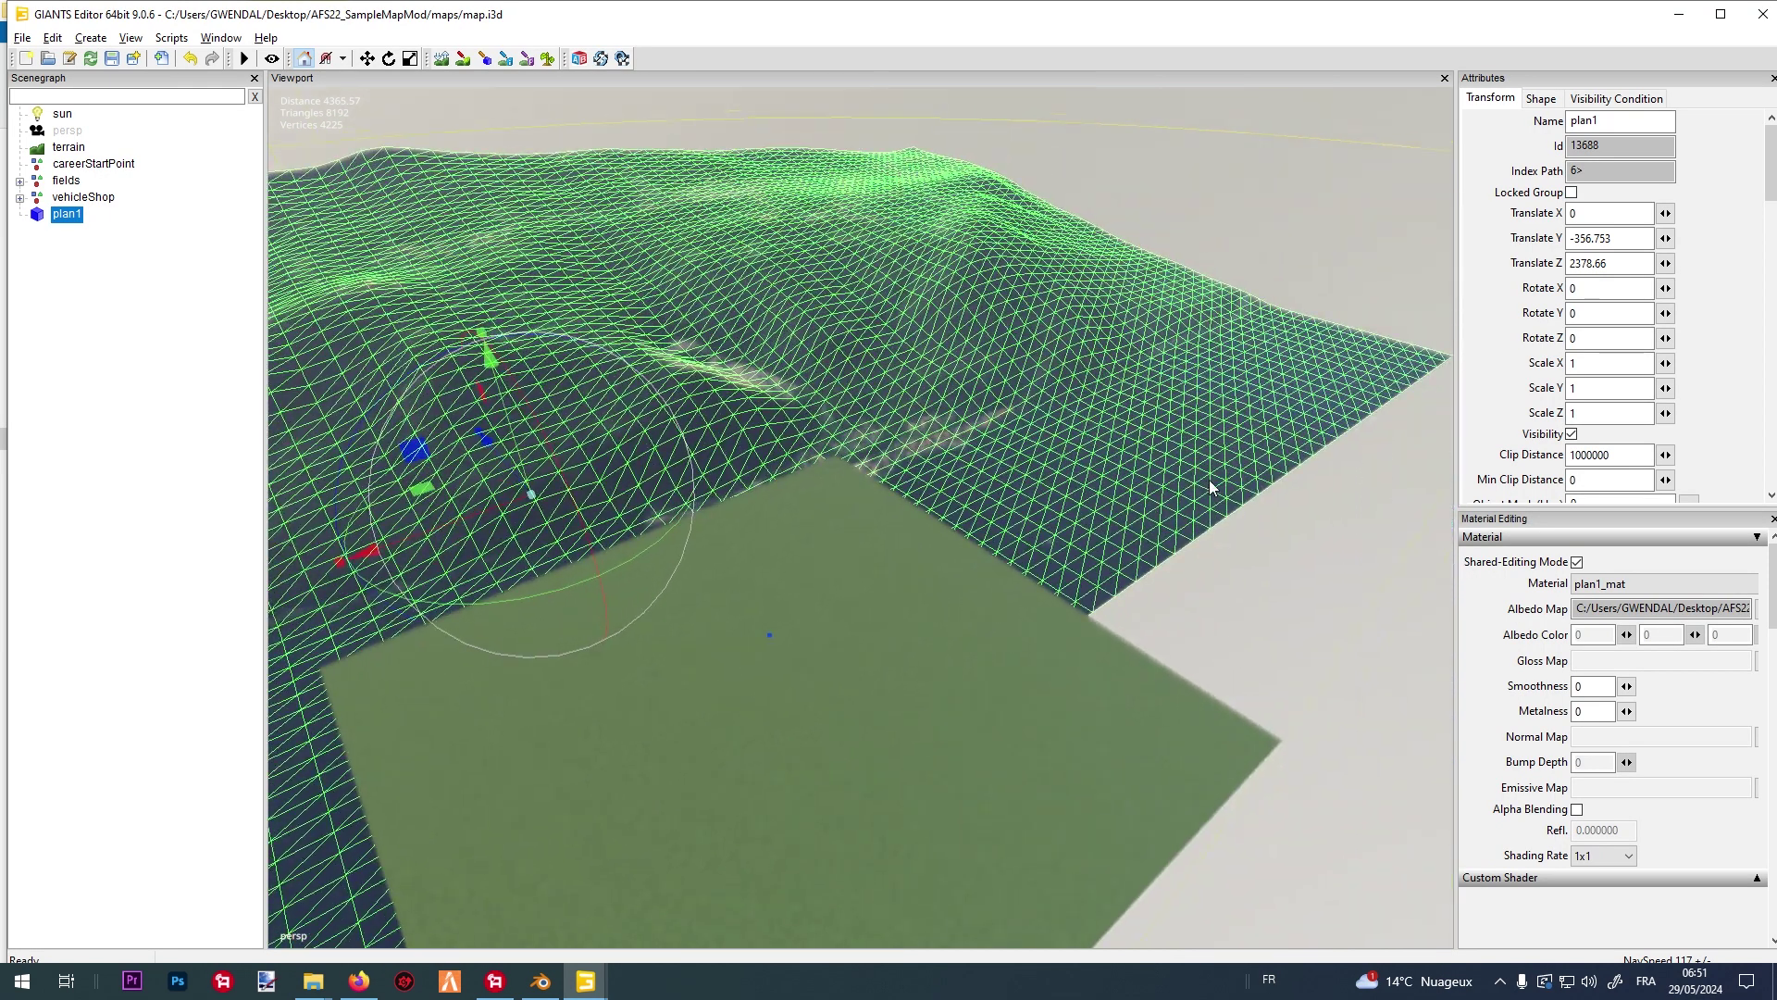
middle_drag(1271, 776, 410, 726)
middle_drag(1054, 258, 980, 278)
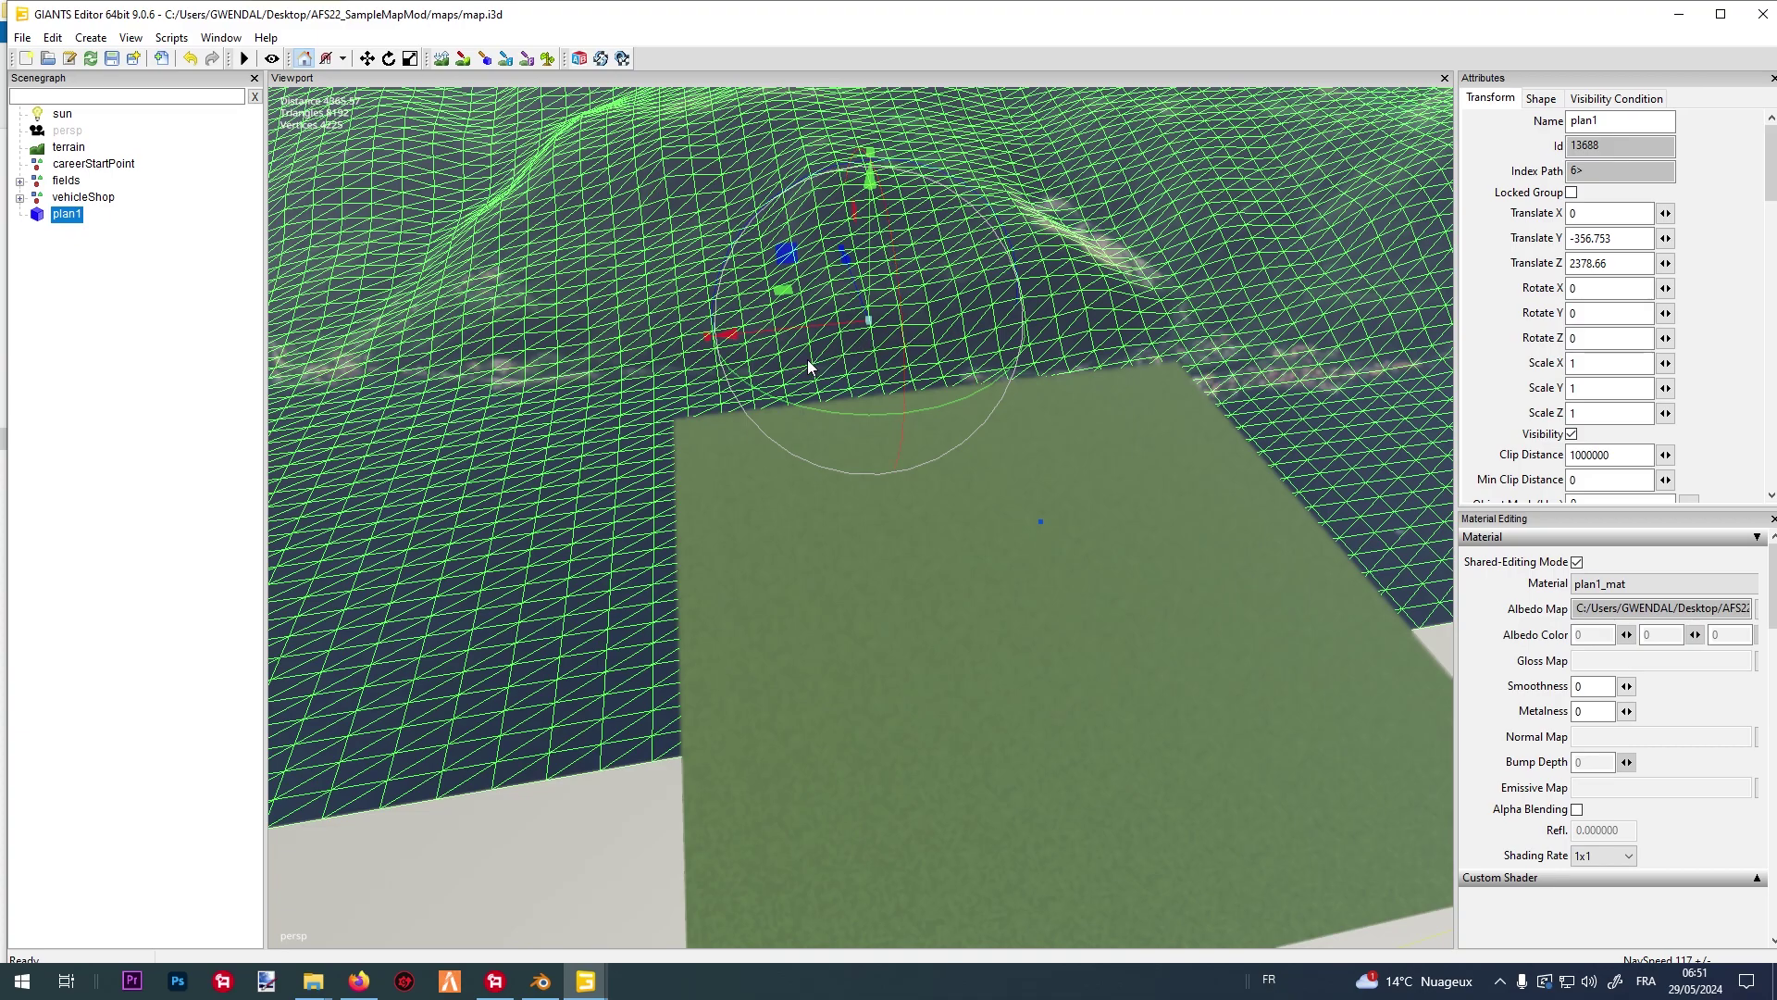
middle_drag(808, 367, 803, 335)
Switch to Blender and start a new general file without saving the current scene.
click(543, 979)
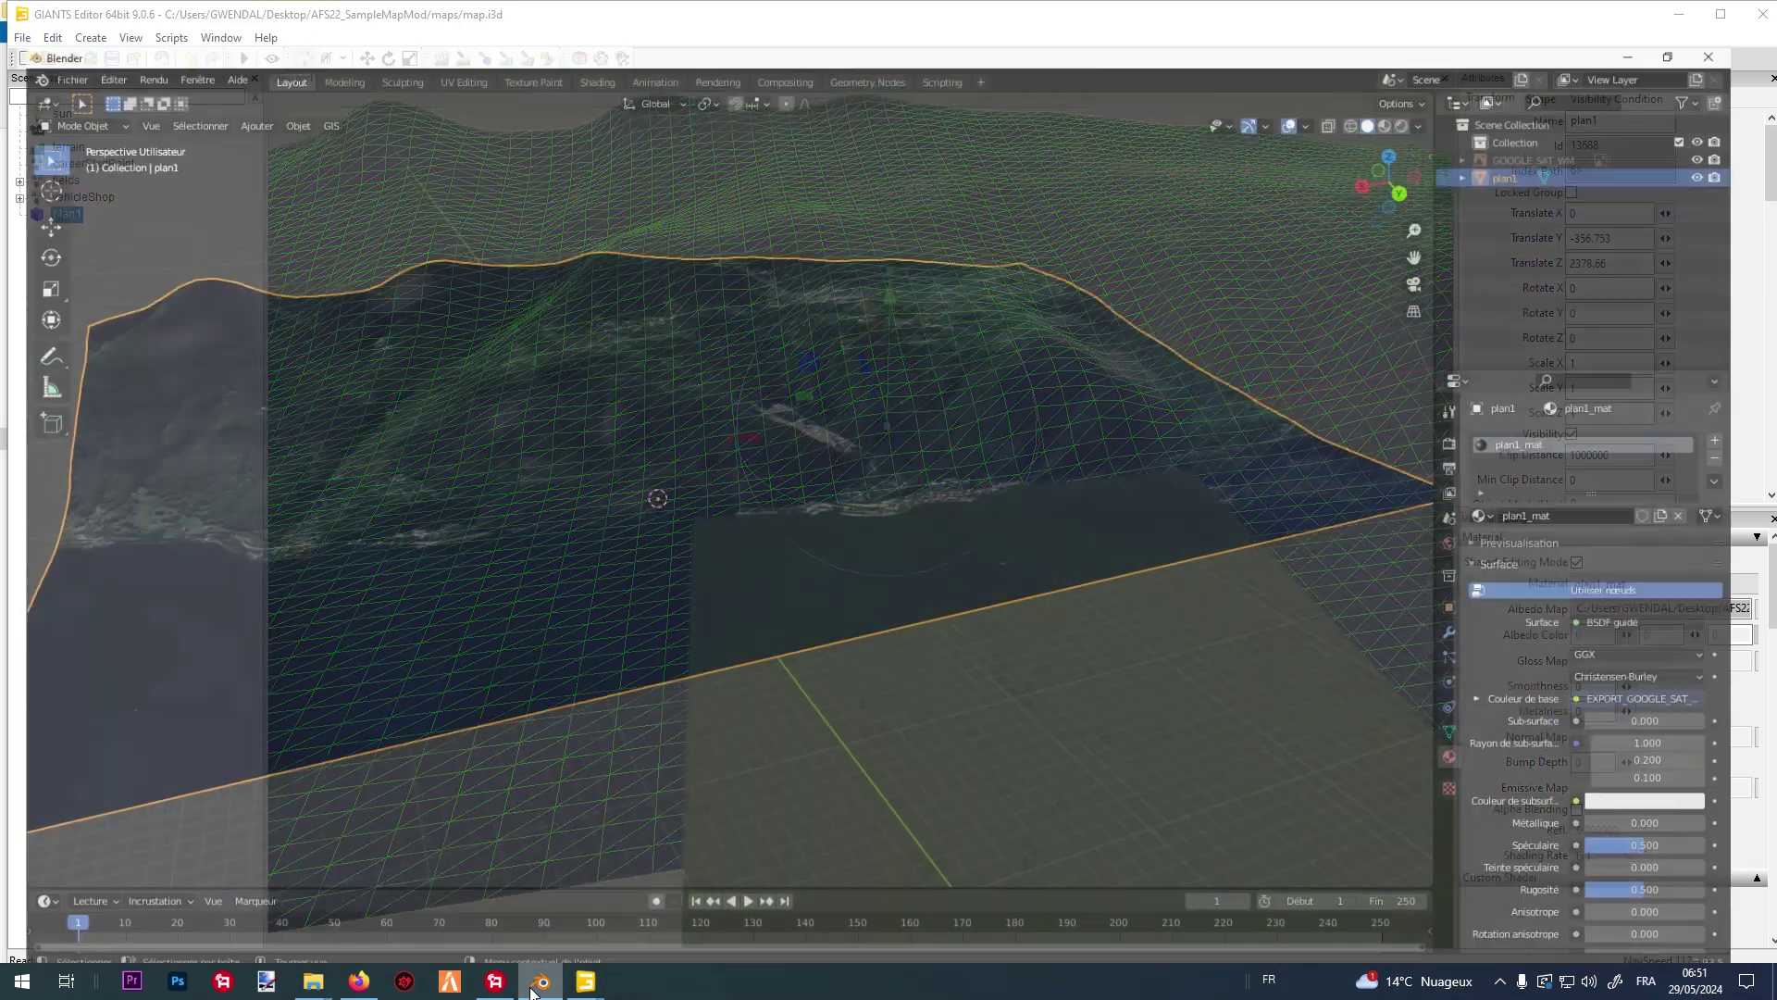
click(48, 33)
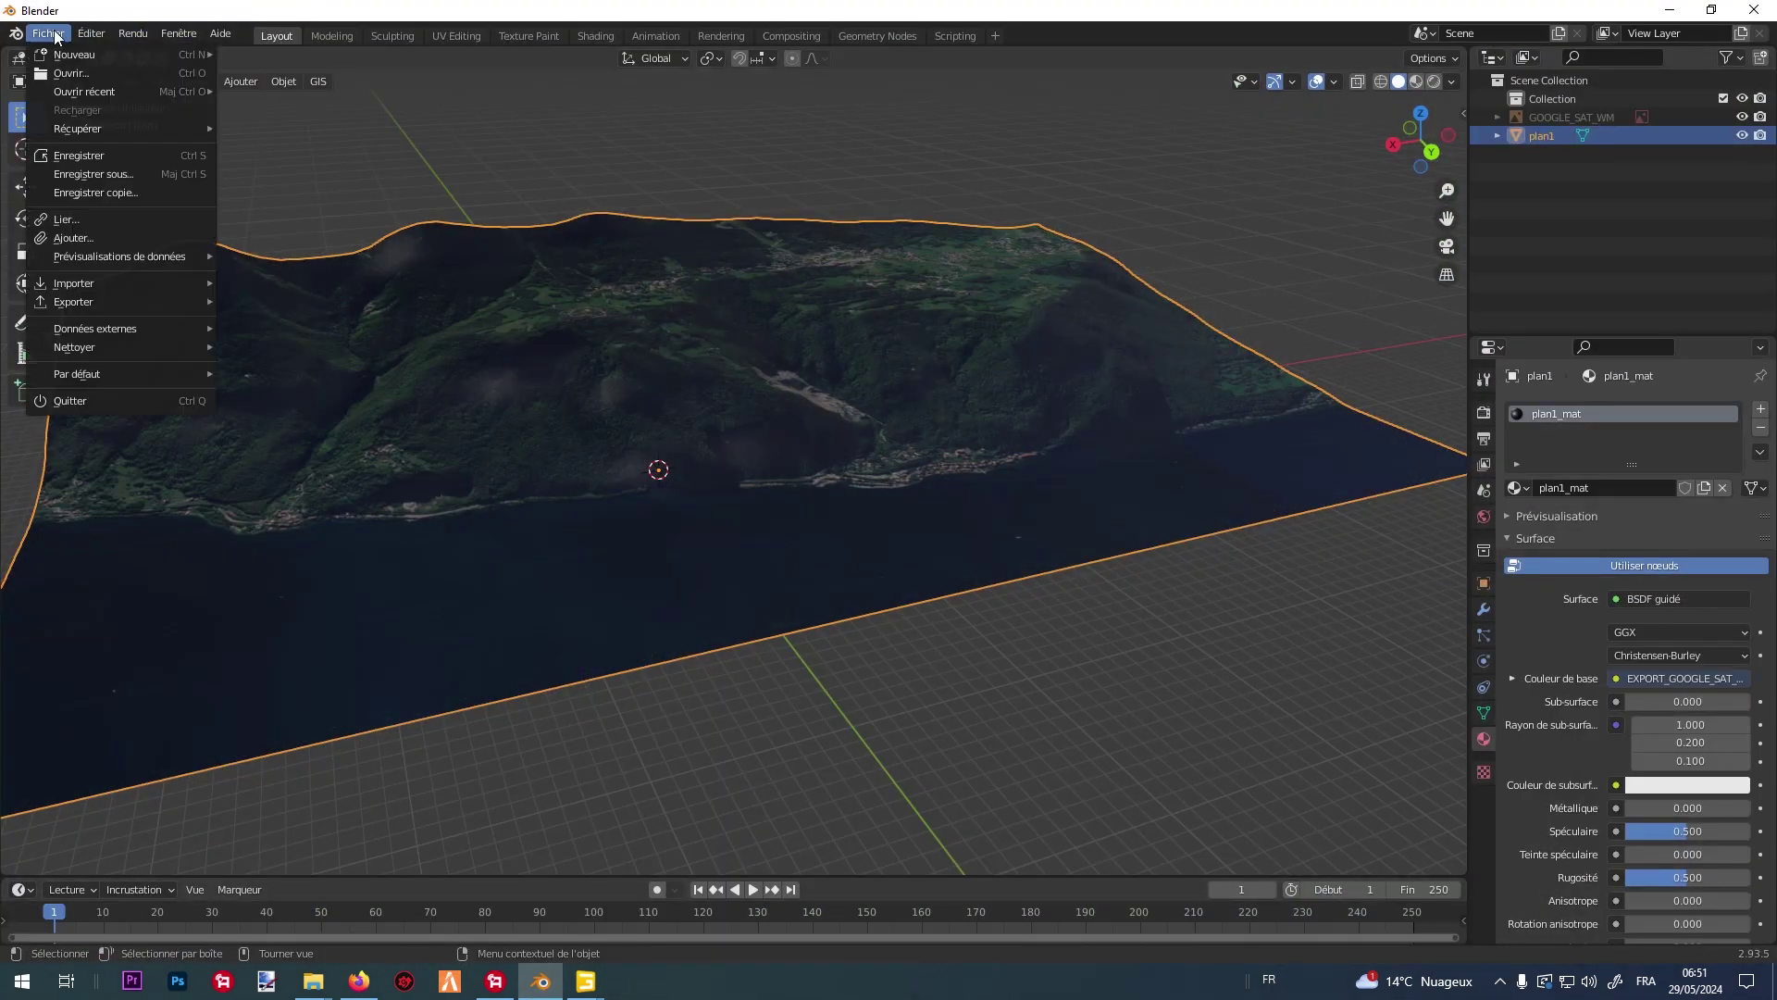
mouse_move(107, 57)
click(337, 62)
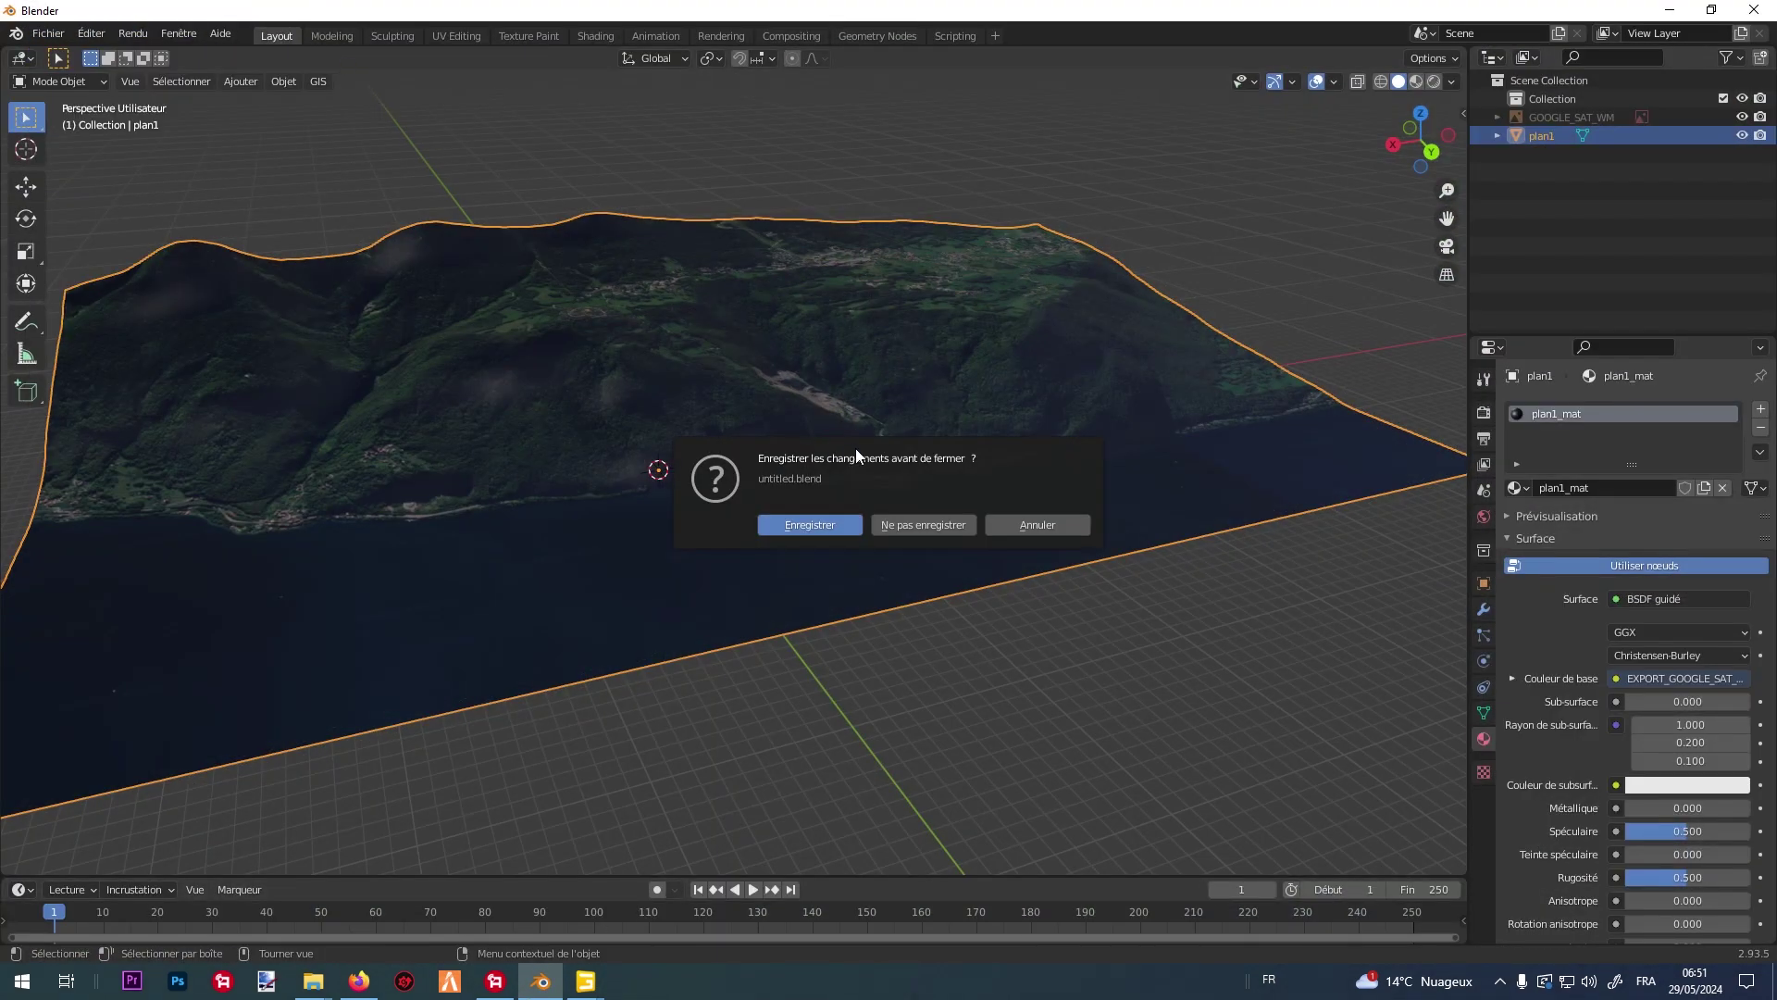
click(902, 530)
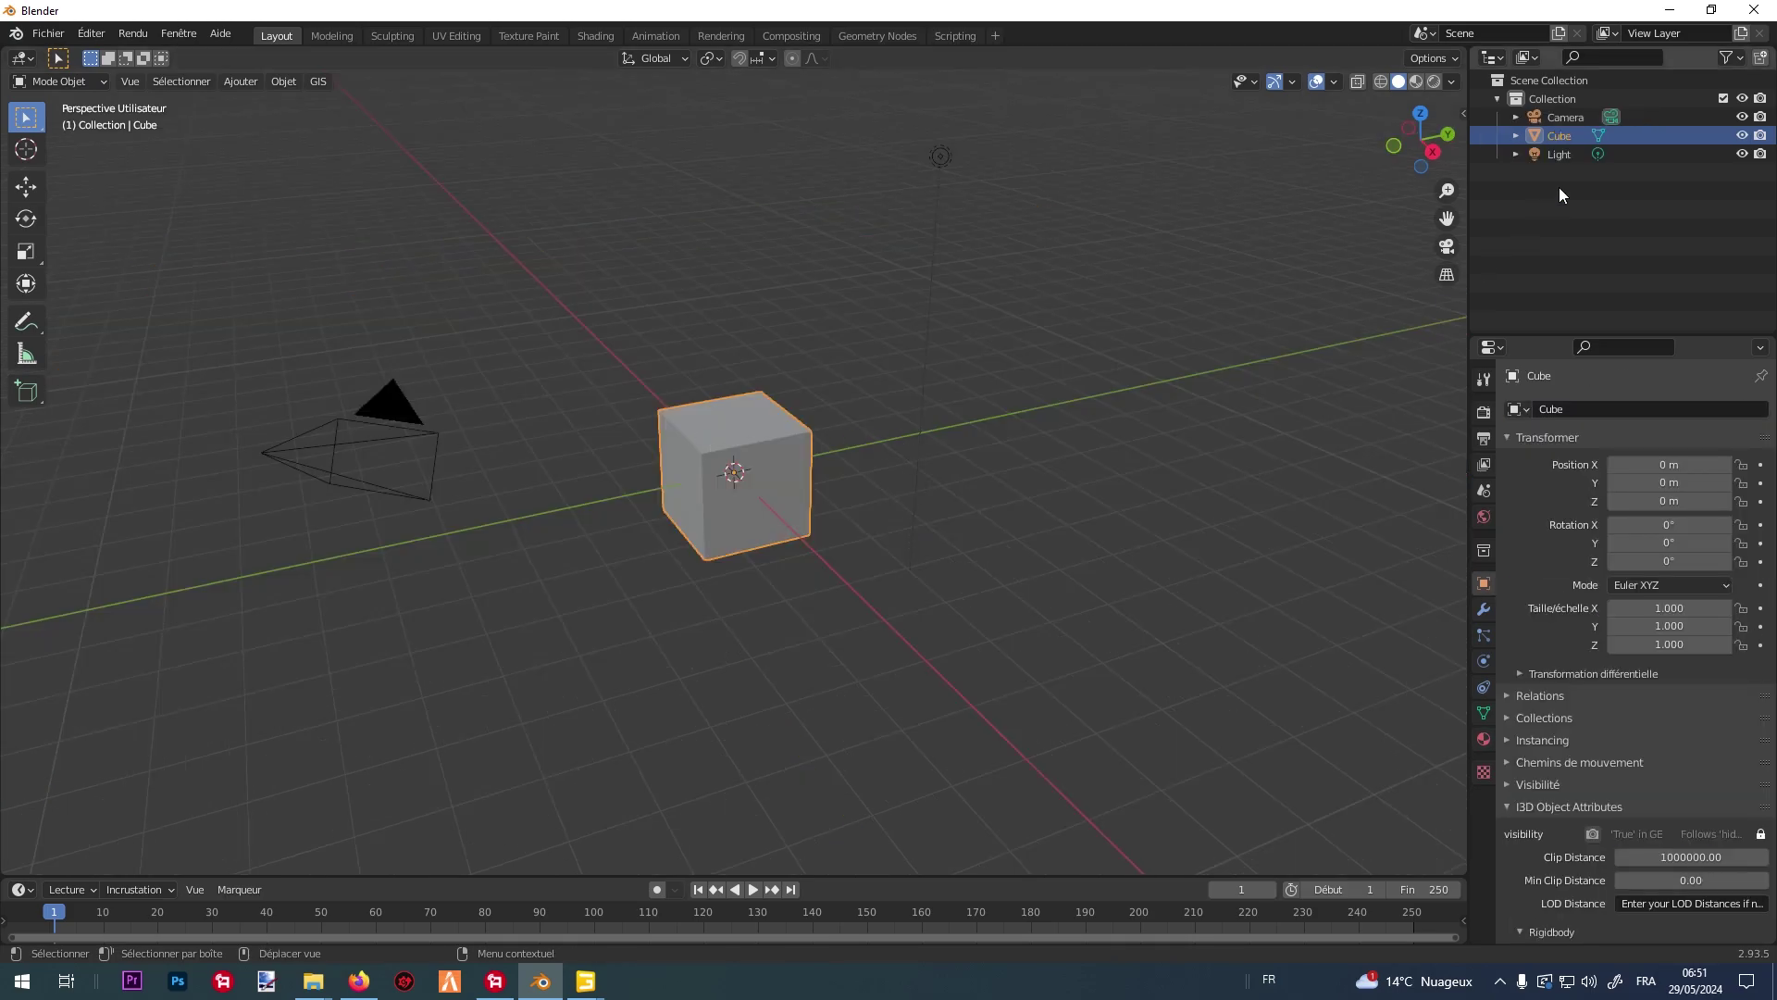
Delete the default camera, cube and light from the new scene.
click(1572, 119)
key(Delete)
click(1573, 118)
key(Delete)
click(1574, 117)
key(Delete)
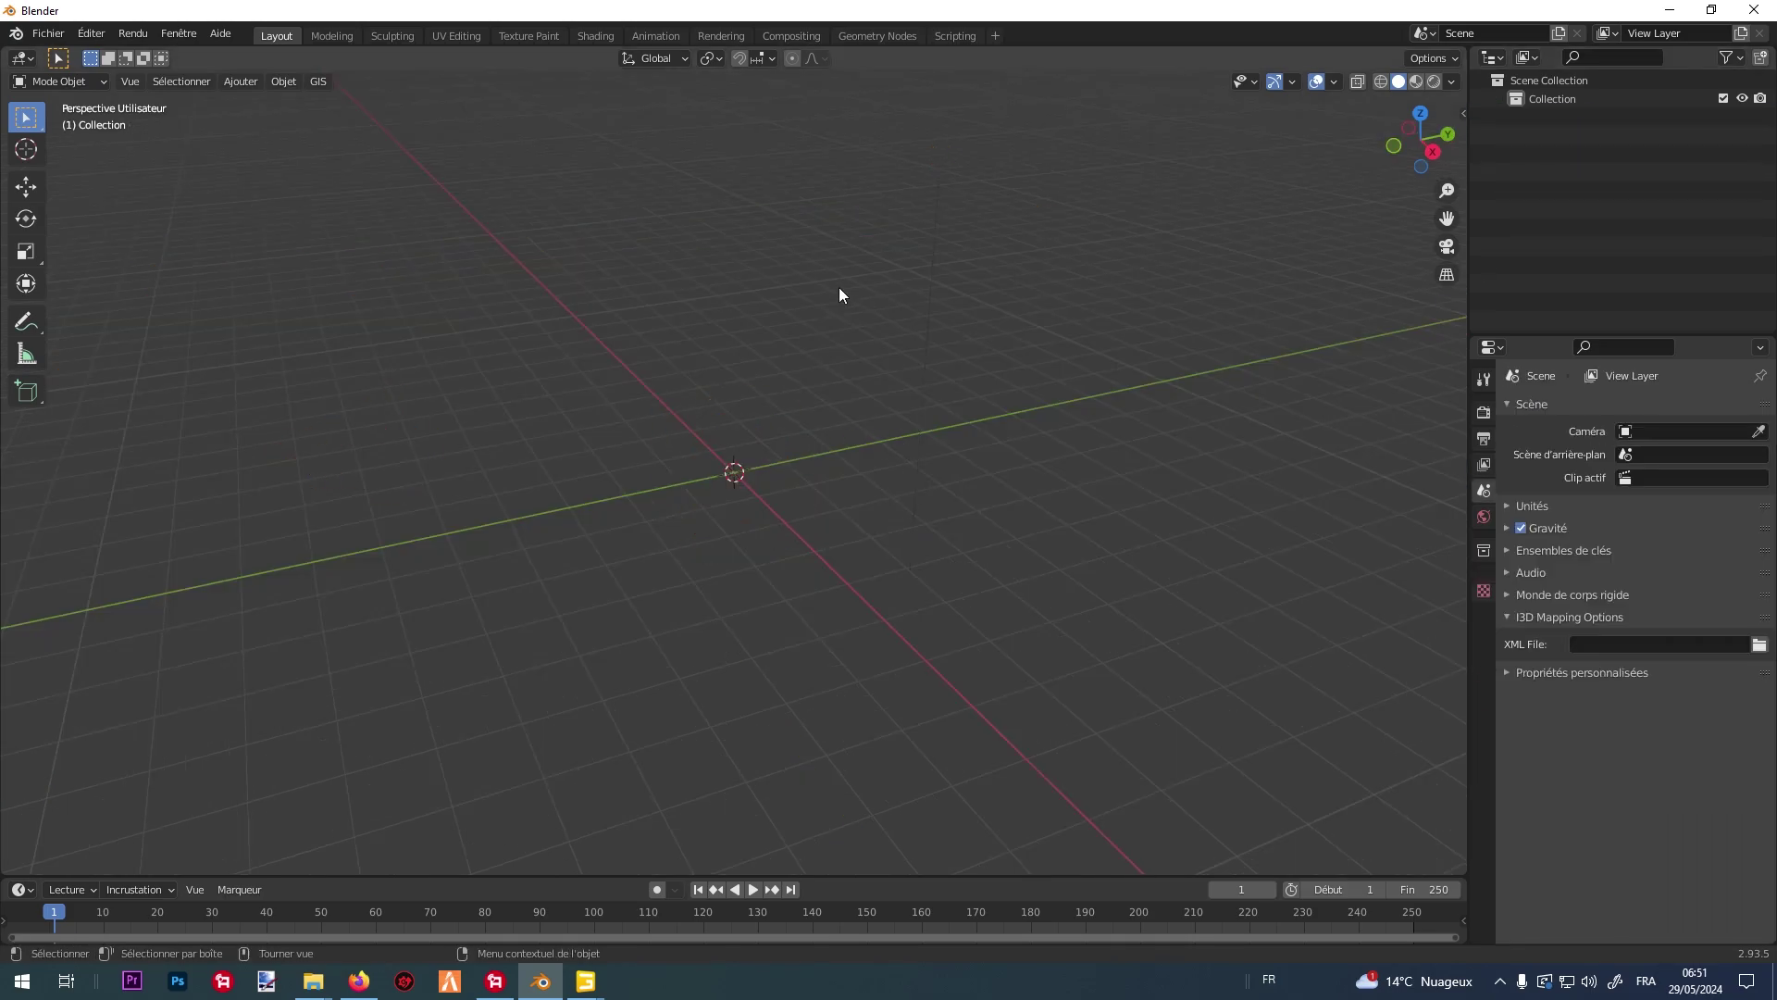
Add a BlenderGIS web basemap with Google as the source and the Satellite layer.
click(319, 82)
mouse_move(368, 130)
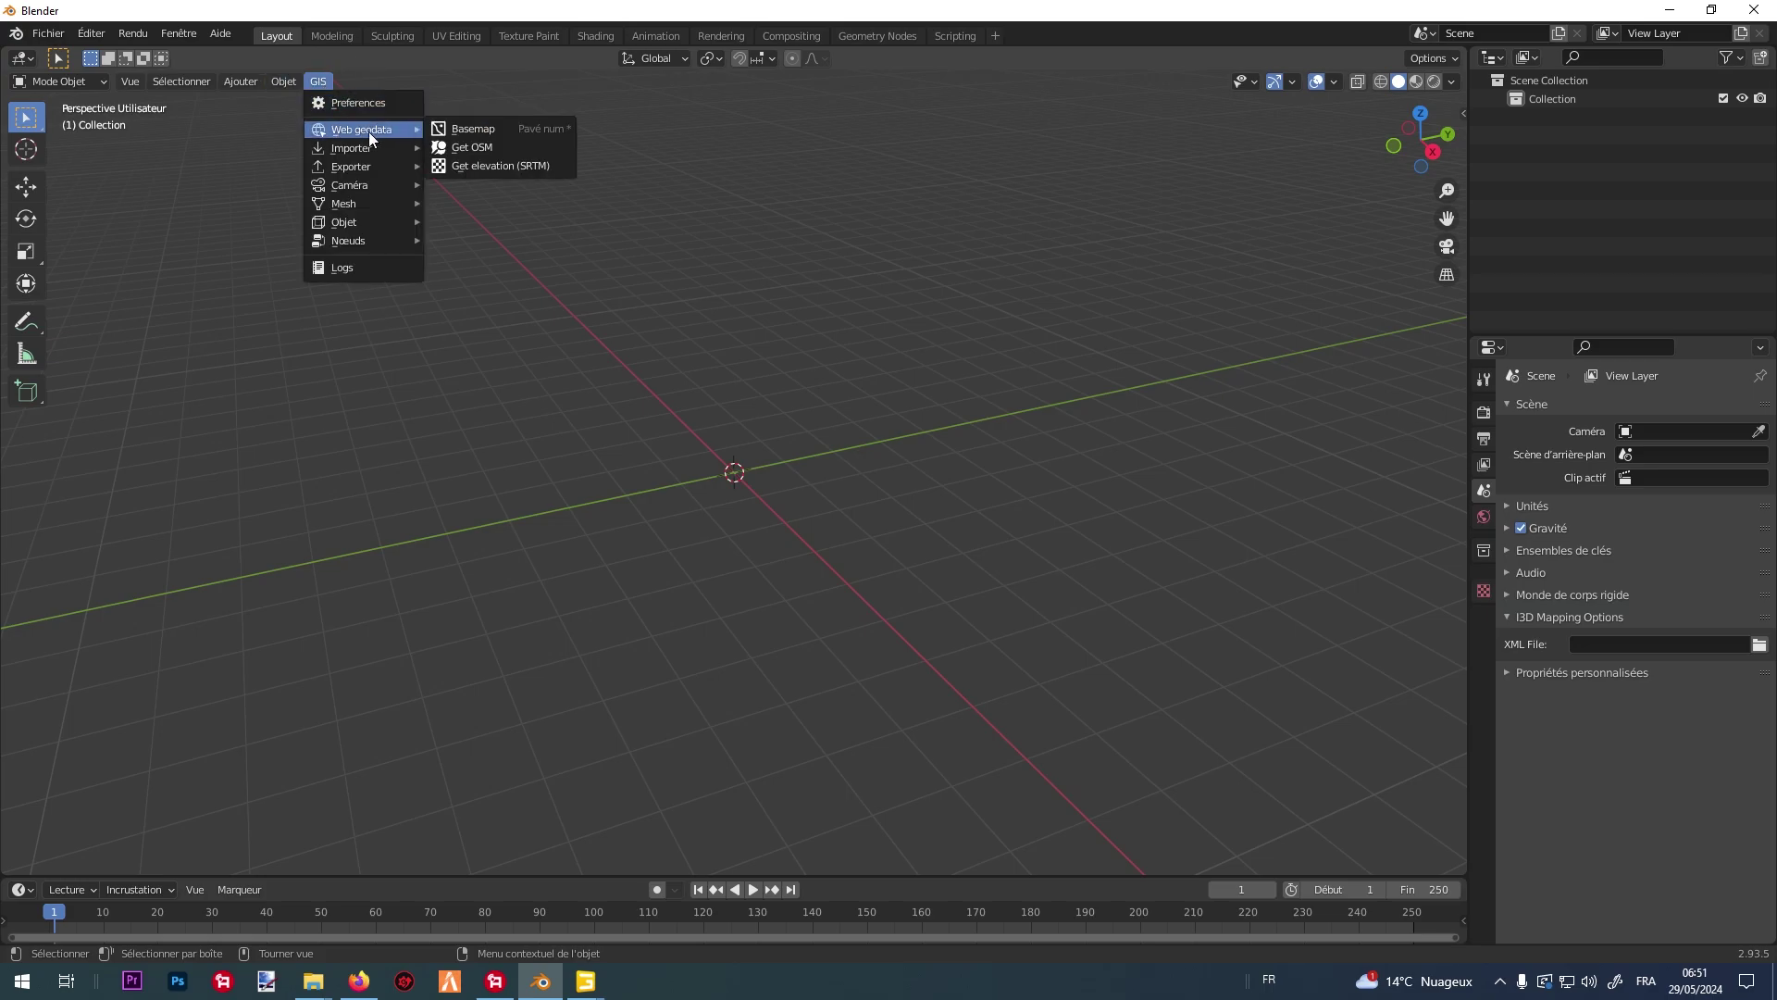
click(487, 132)
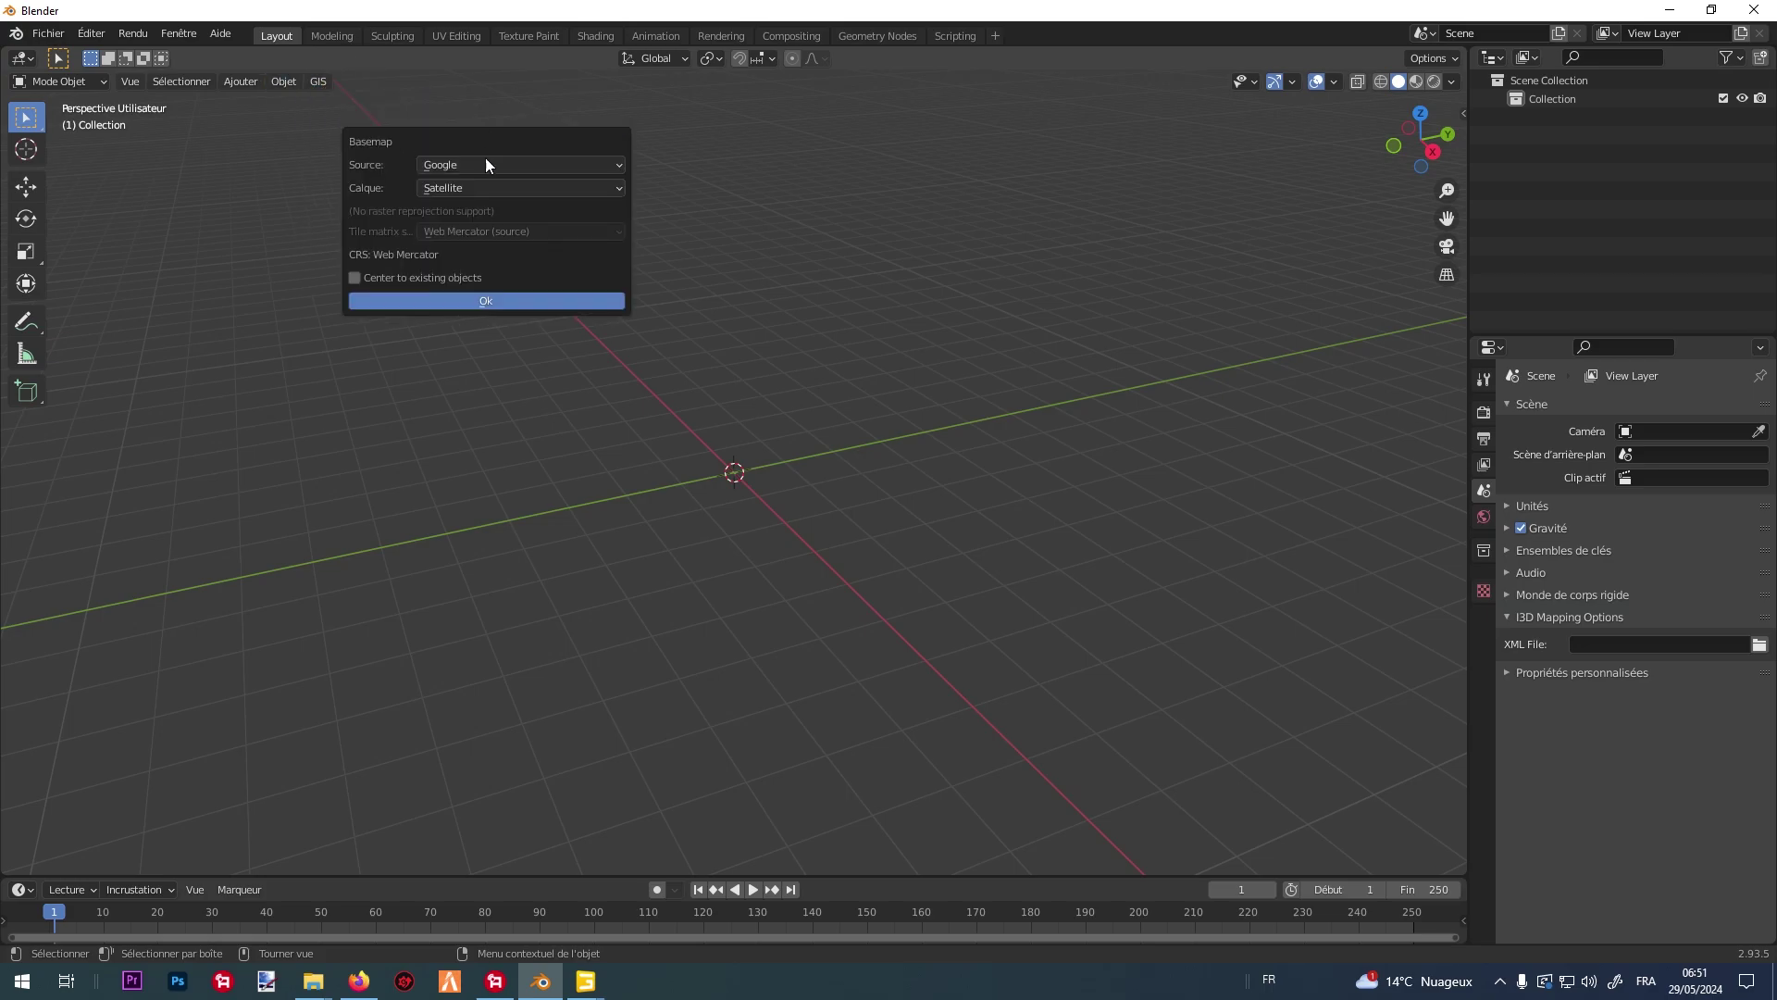
click(472, 296)
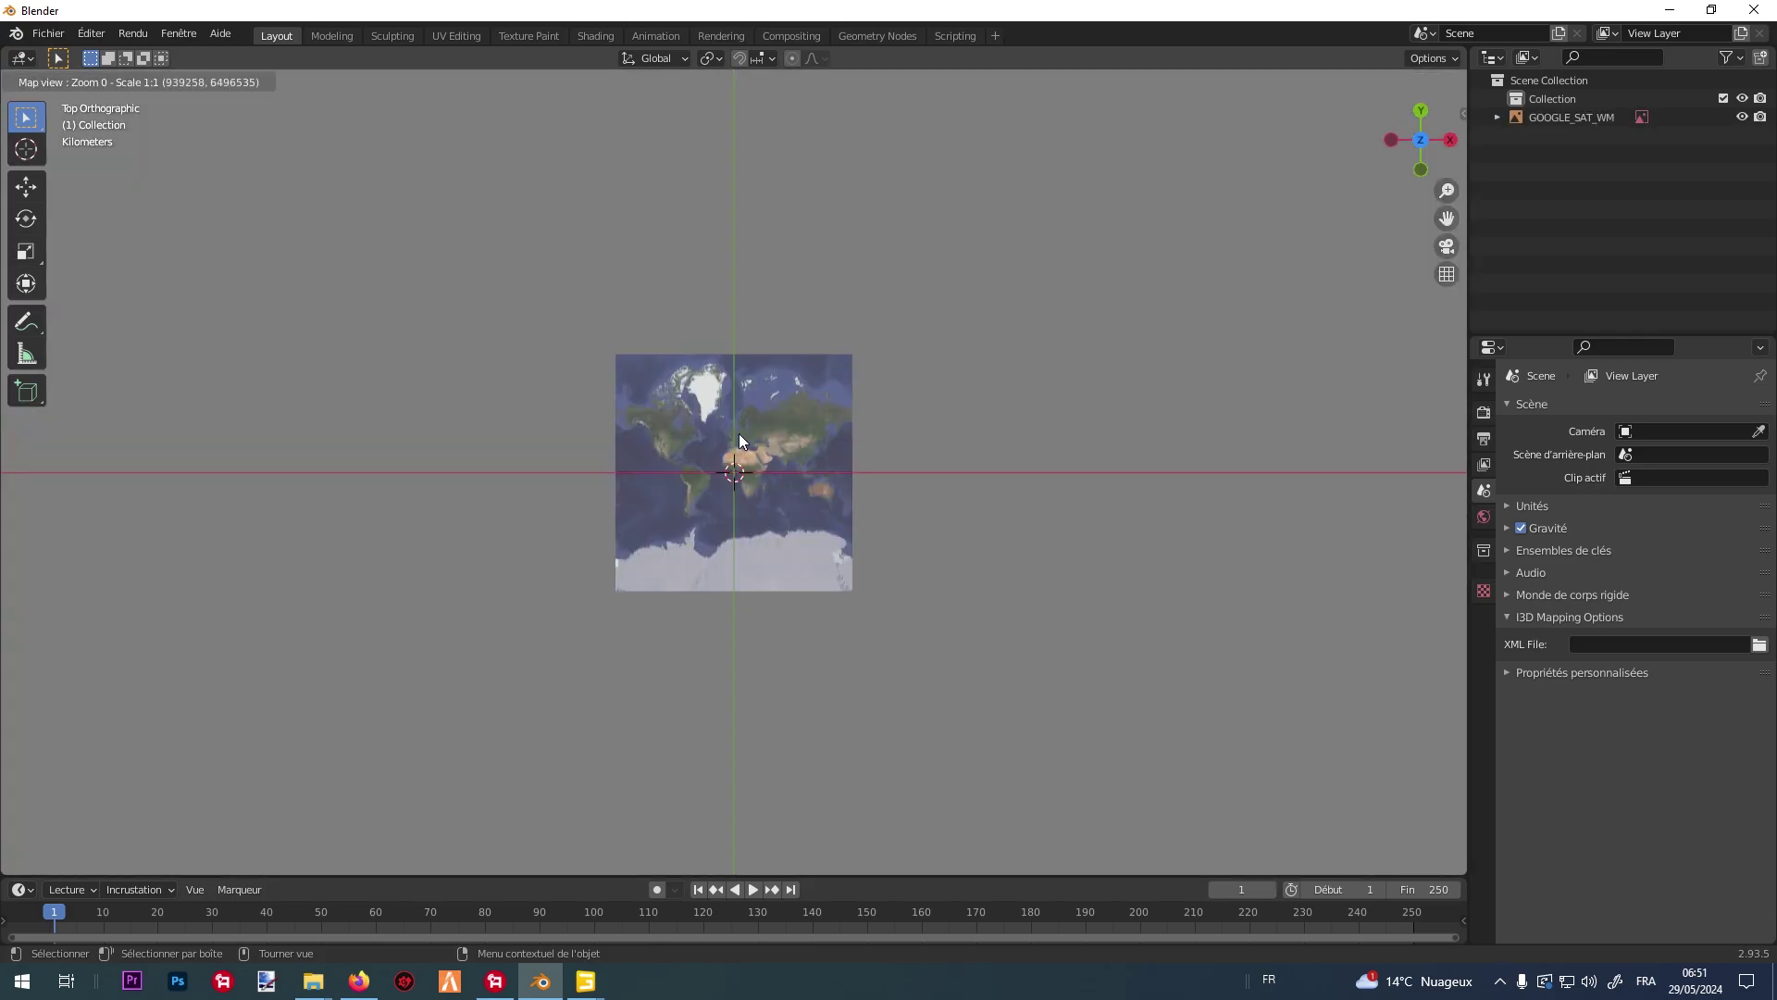
Bring the basemap to the mountains south of Lake Geneva, below the quarry and heart-shaped road, at zoom 15.
scroll(739, 441, up, 3)
scroll(738, 440, up, 4)
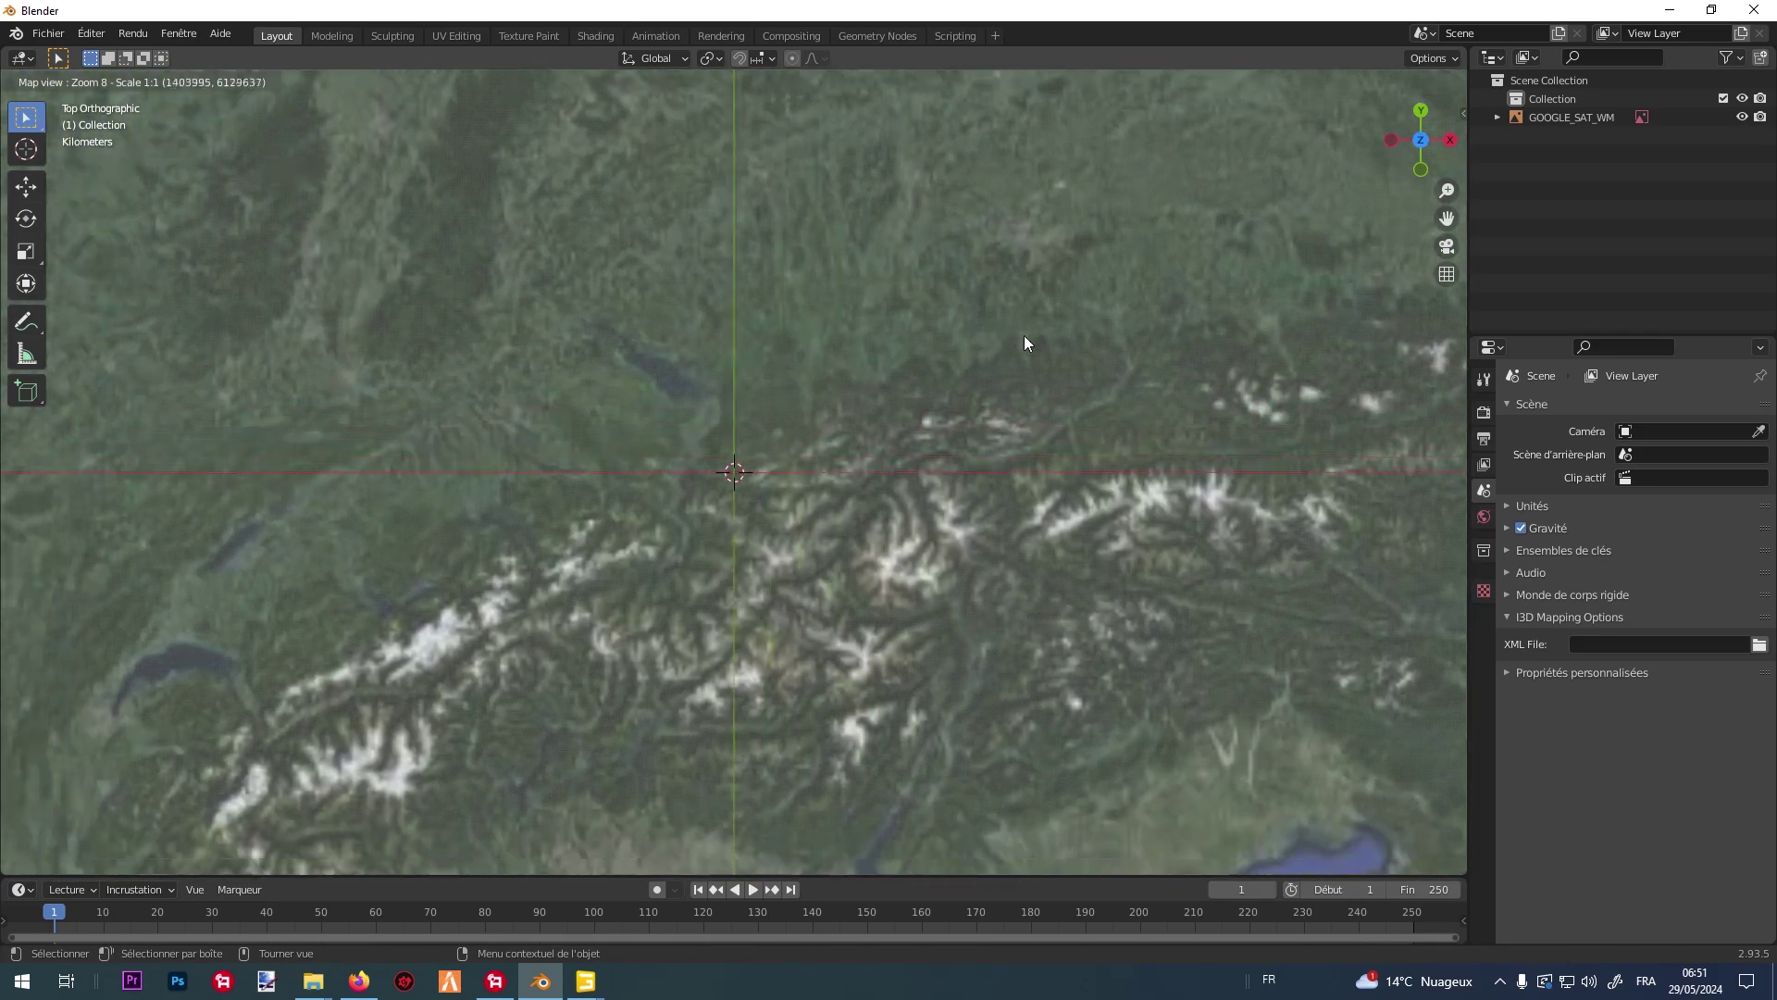
middle_drag(617, 516, 1092, 283)
scroll(668, 444, up, 2)
scroll(791, 435, up, 1)
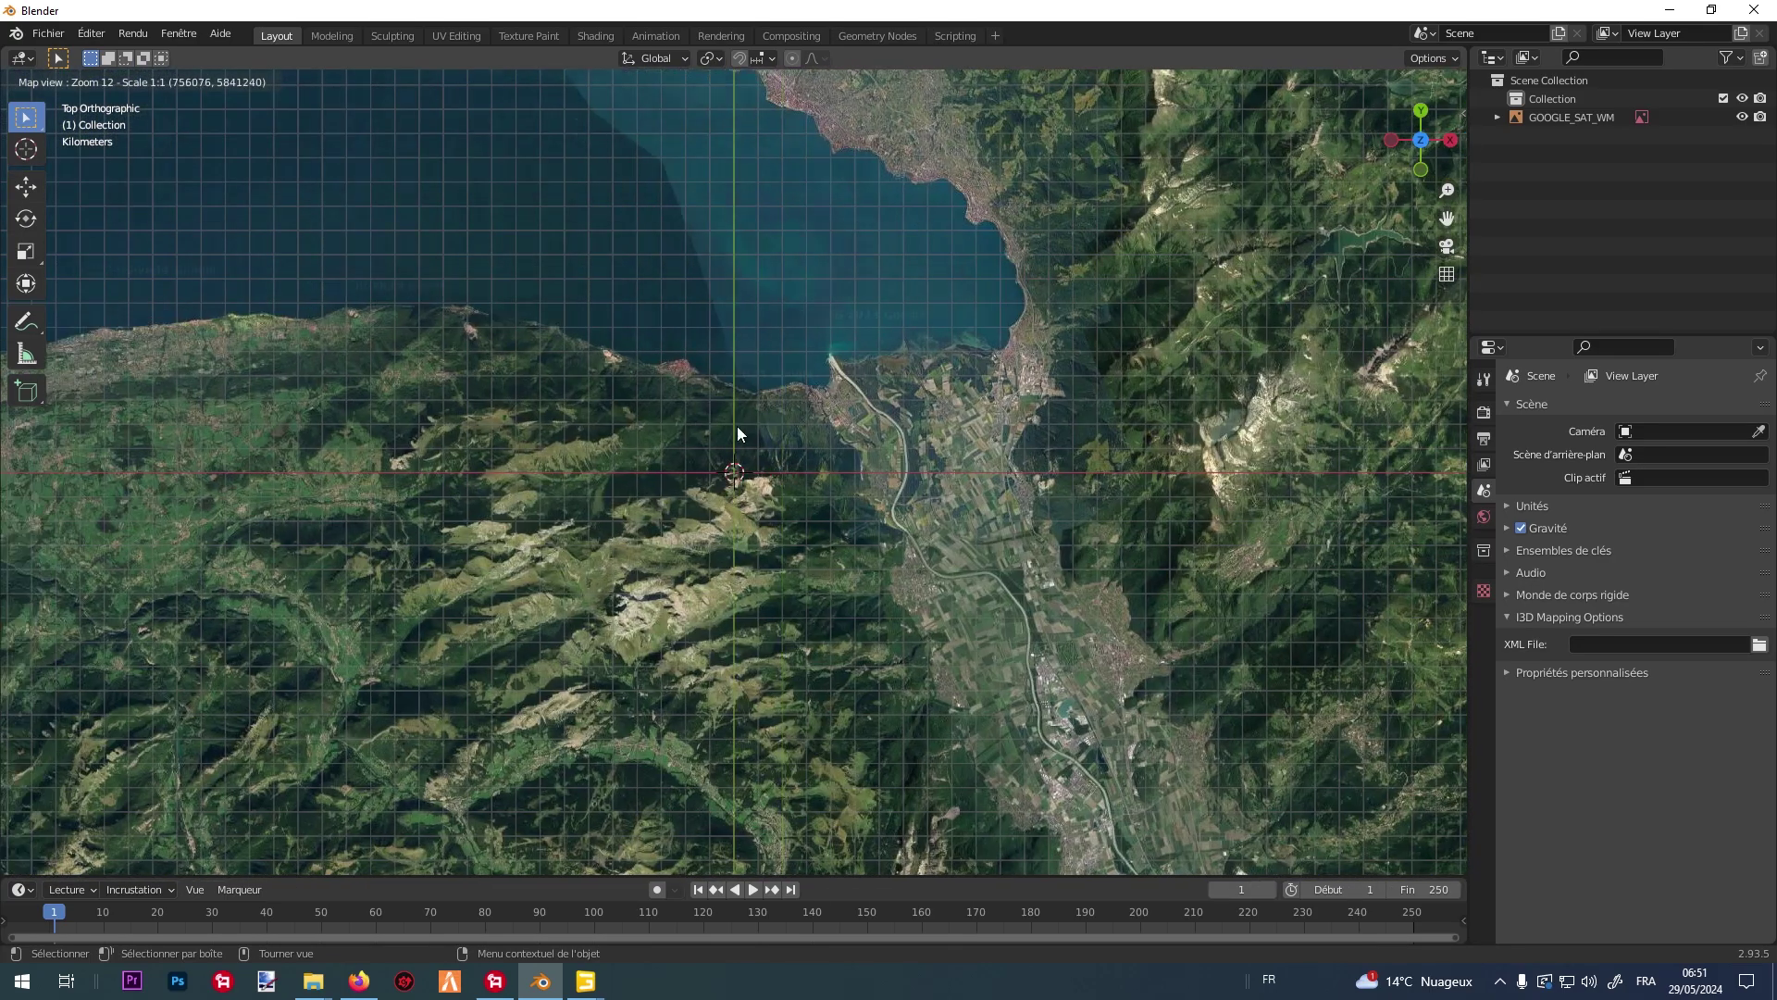
scroll(688, 422, up, 2)
scroll(923, 421, up, 2)
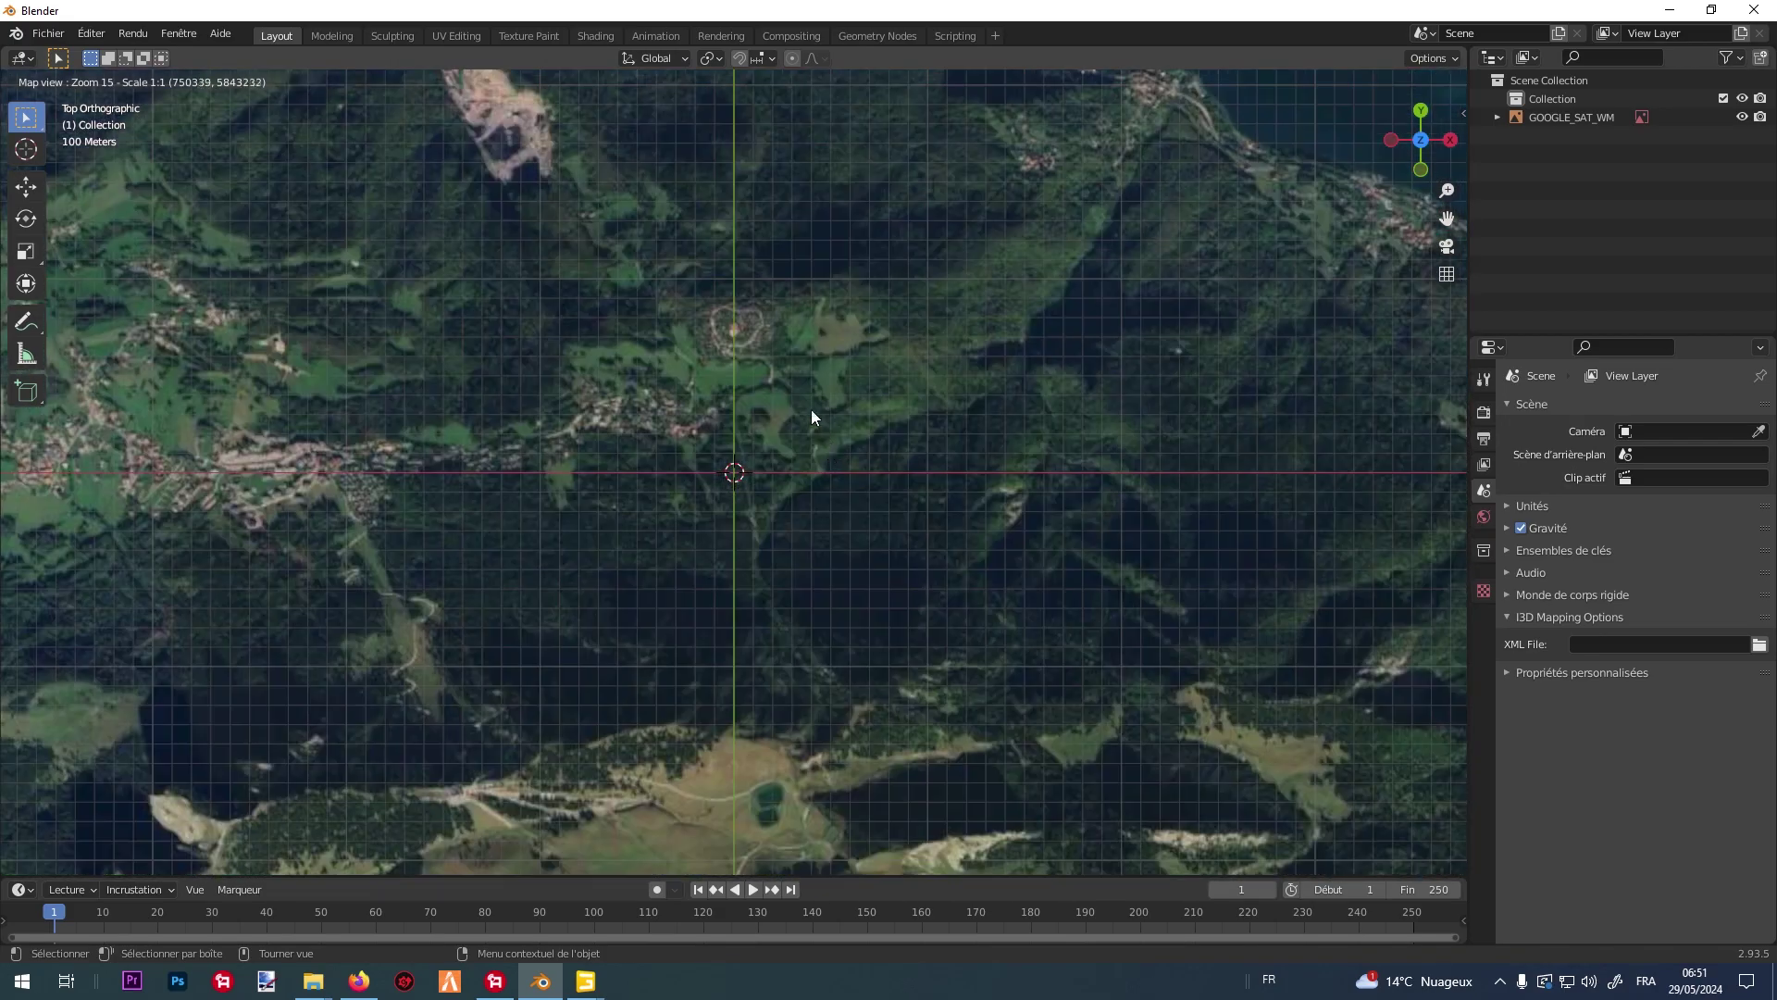
middle_drag(809, 393, 852, 594)
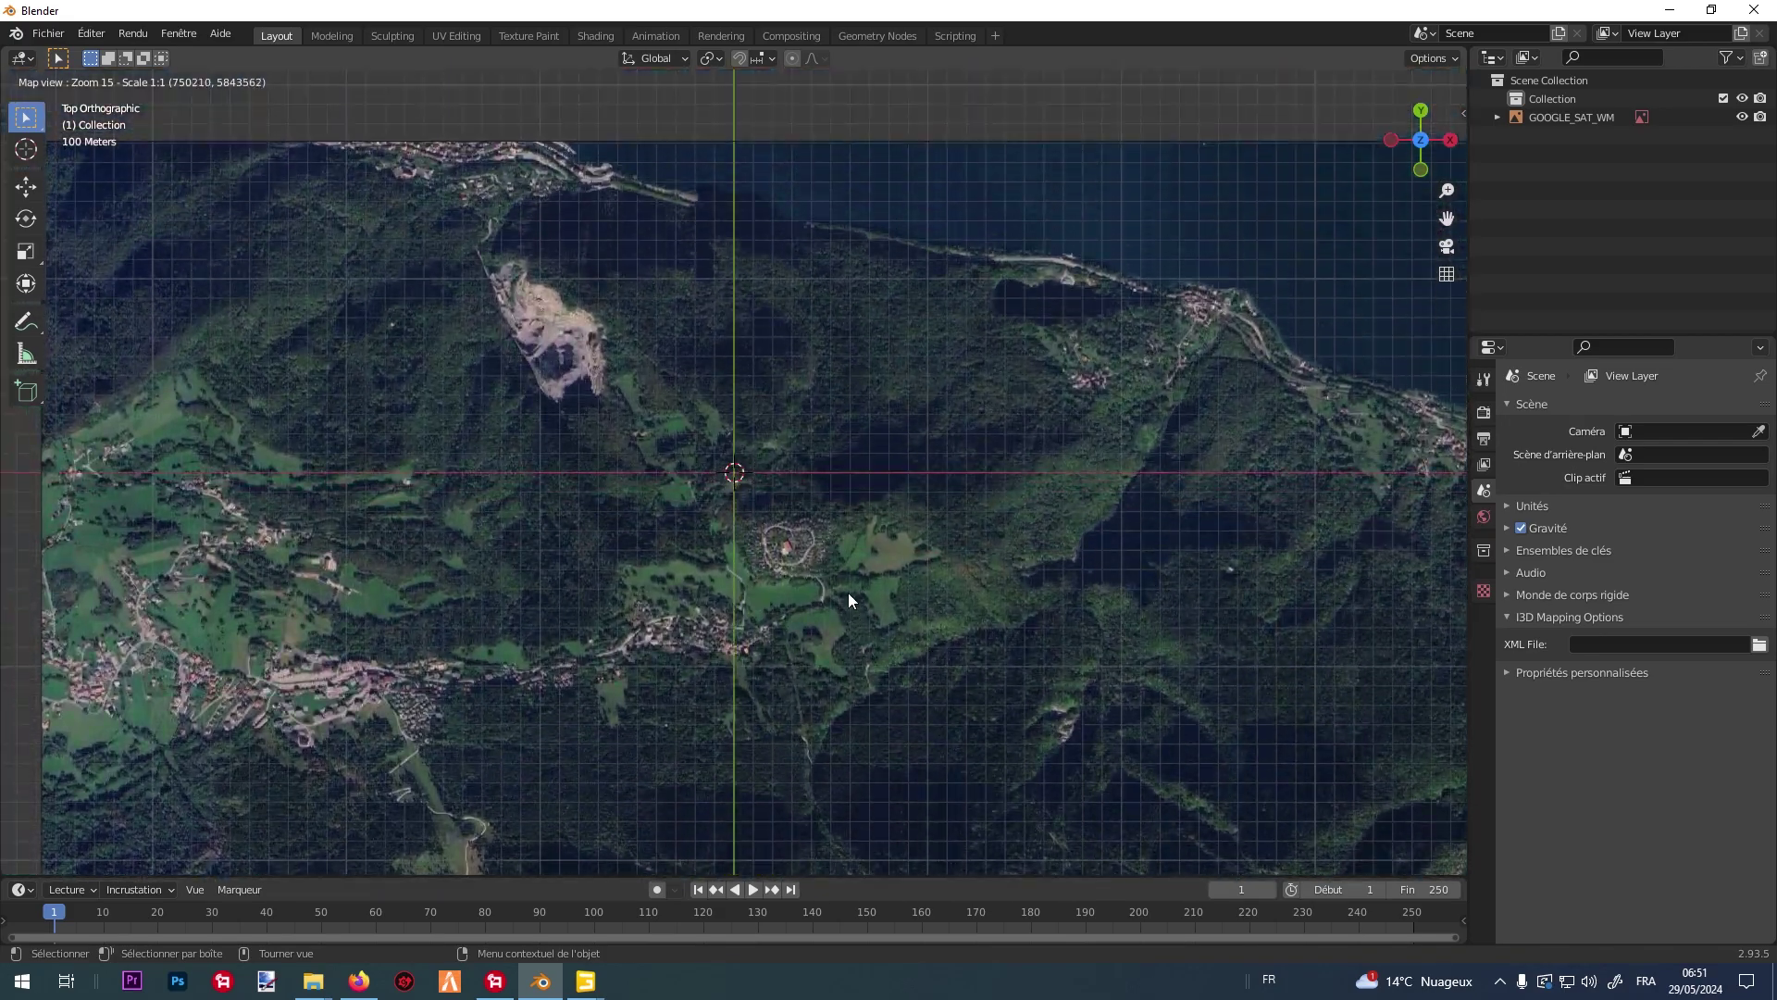
scroll(790, 544, up, 1)
middle_drag(678, 349, 746, 491)
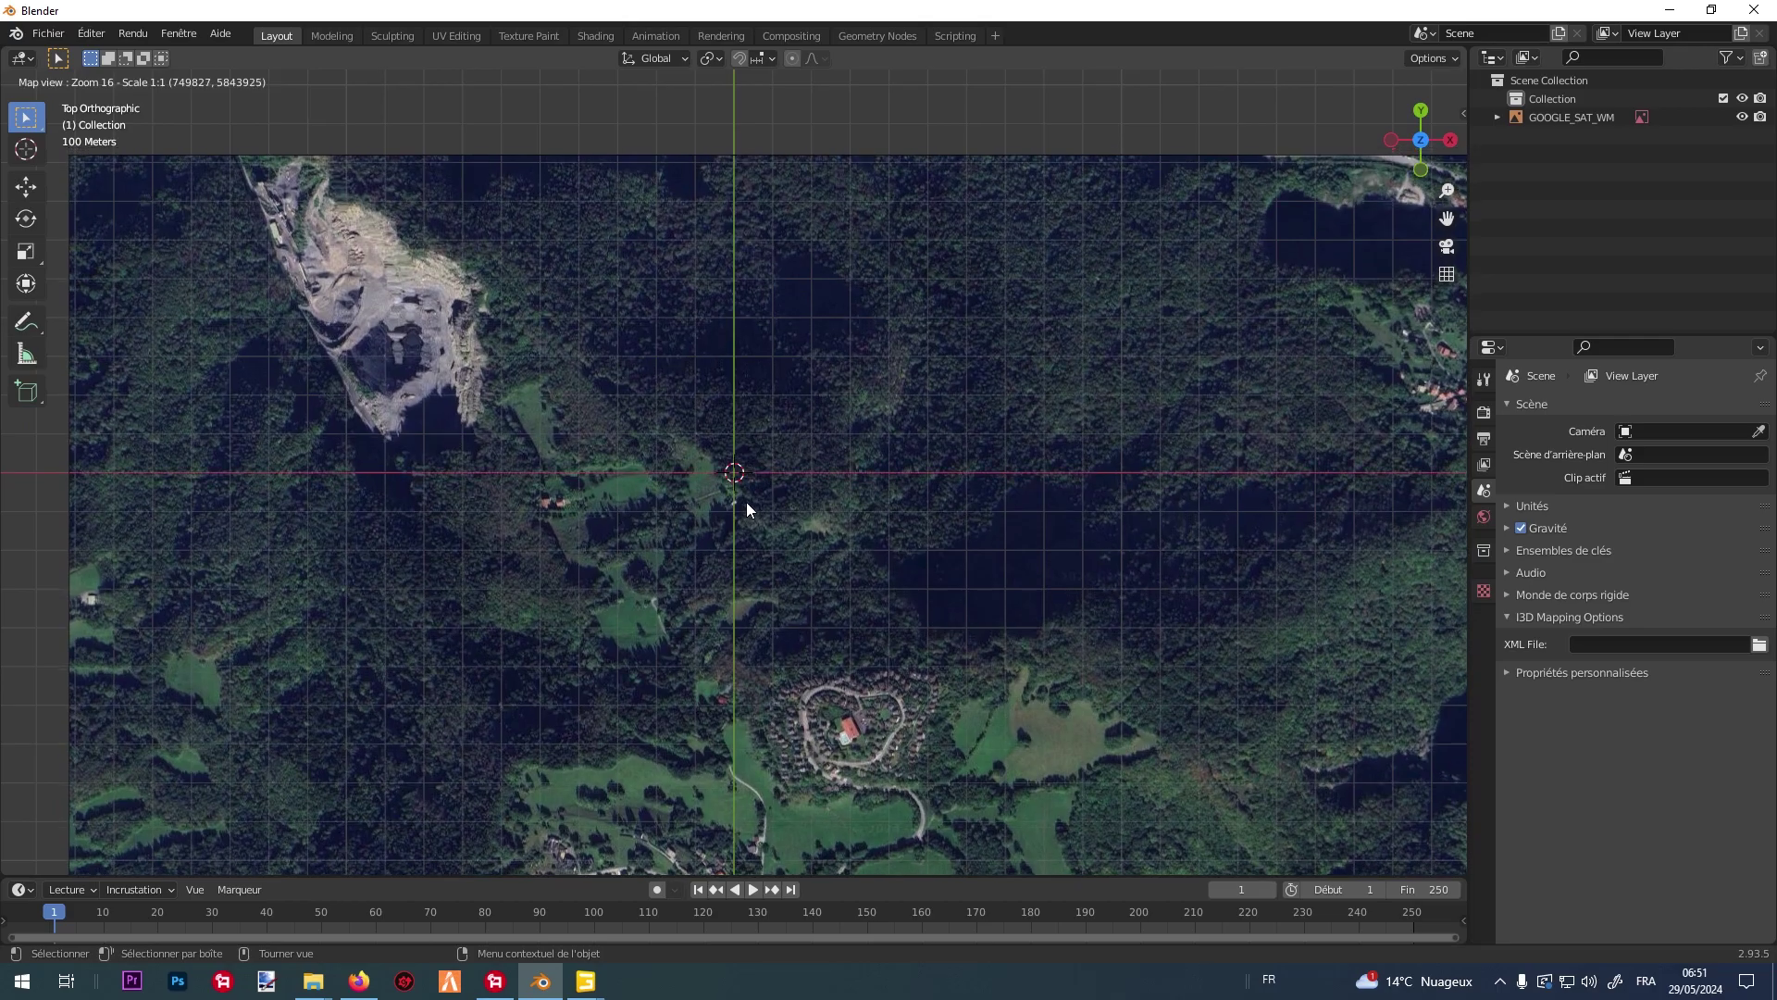
scroll(743, 502, down, 1)
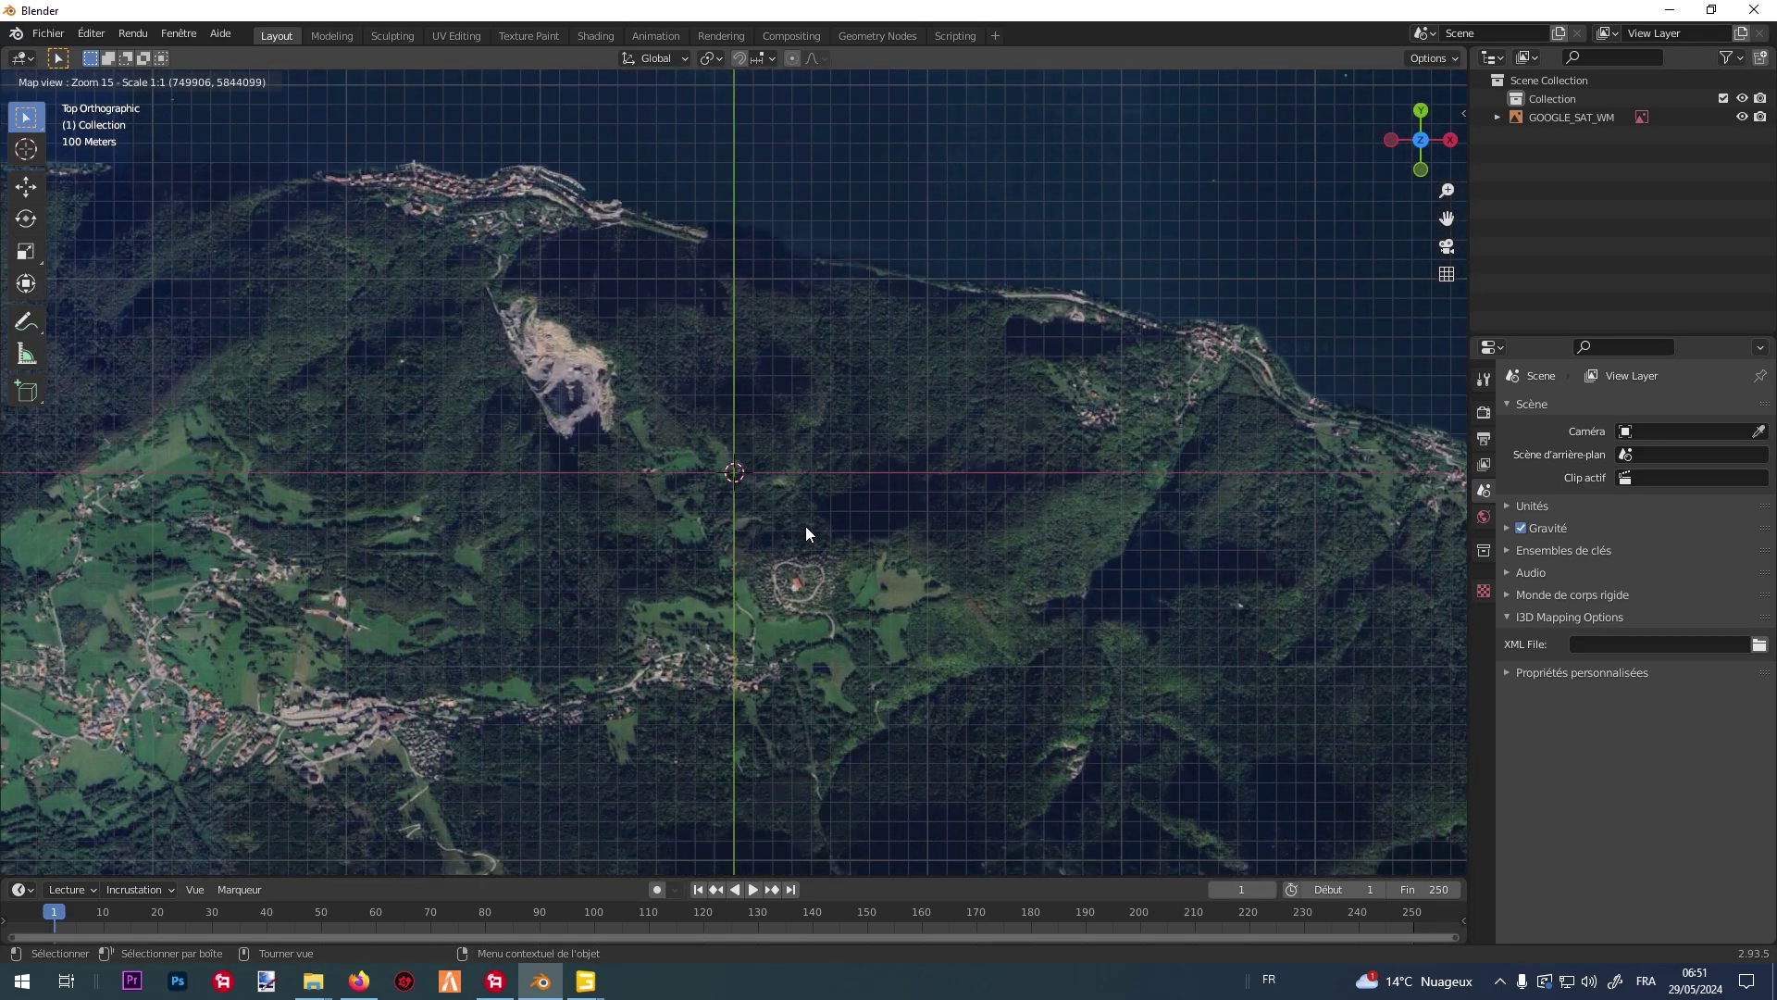
middle_drag(805, 547, 853, 324)
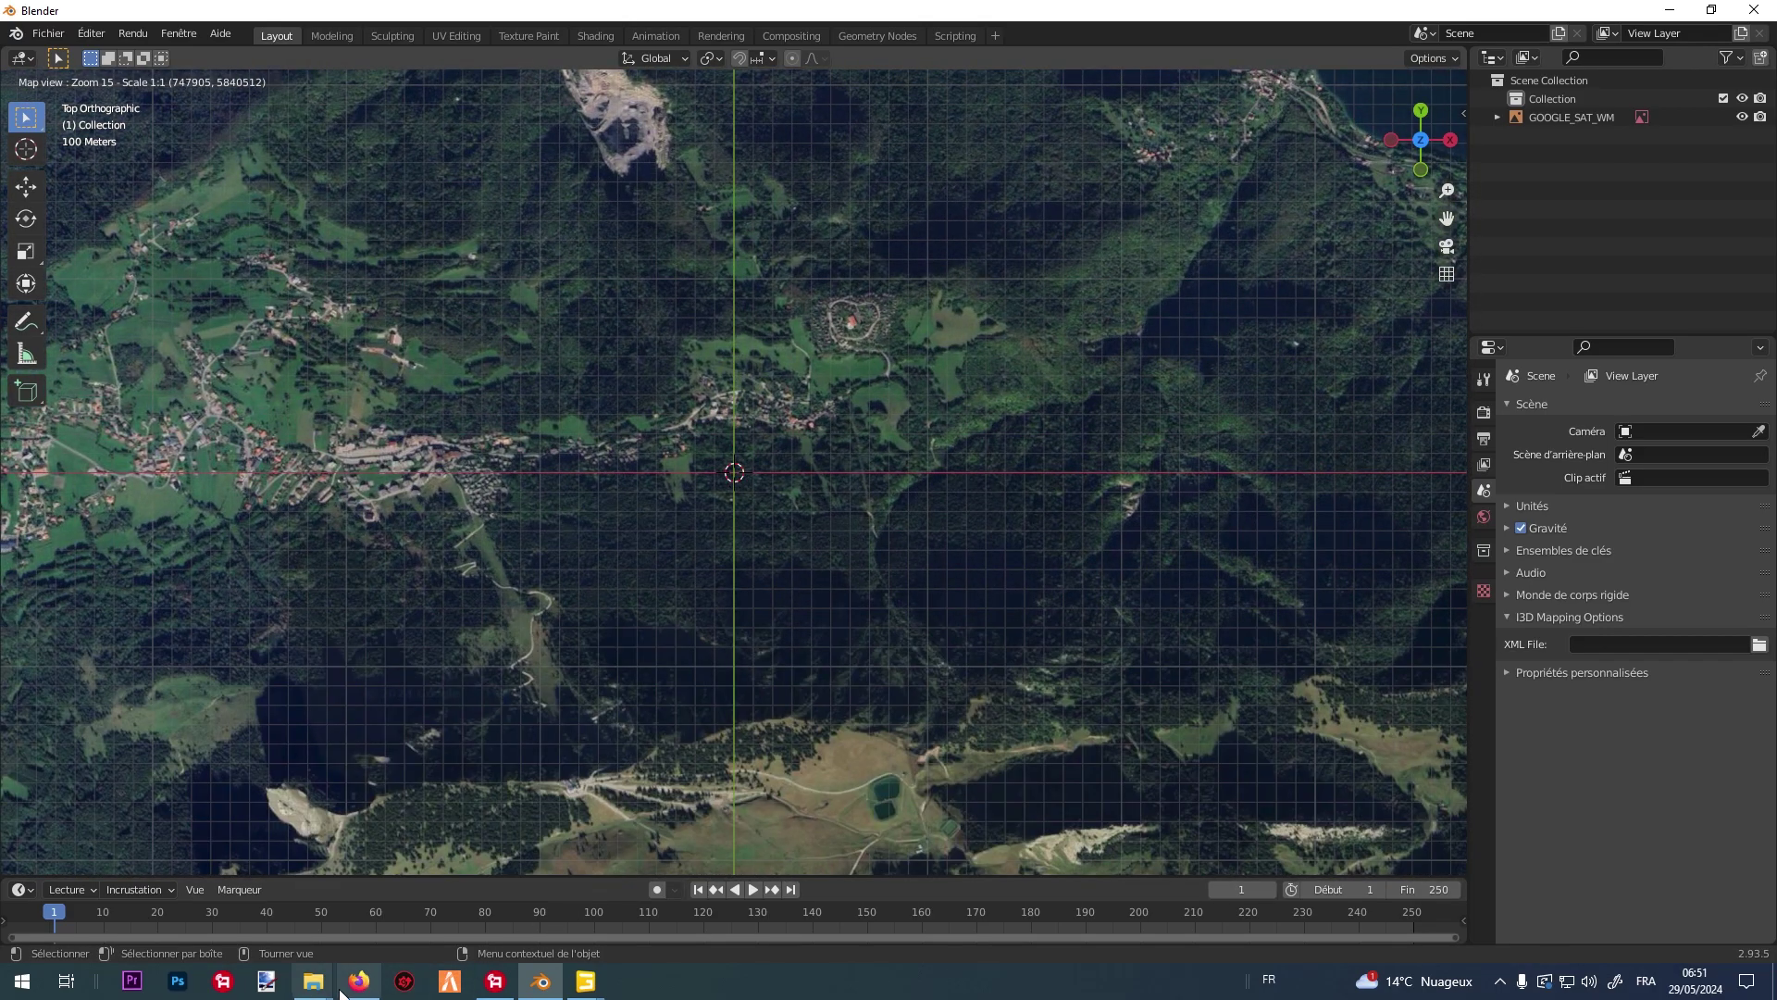
Switch to Google Maps and examine the southern edge and southwest corner of the measured map square.
click(360, 983)
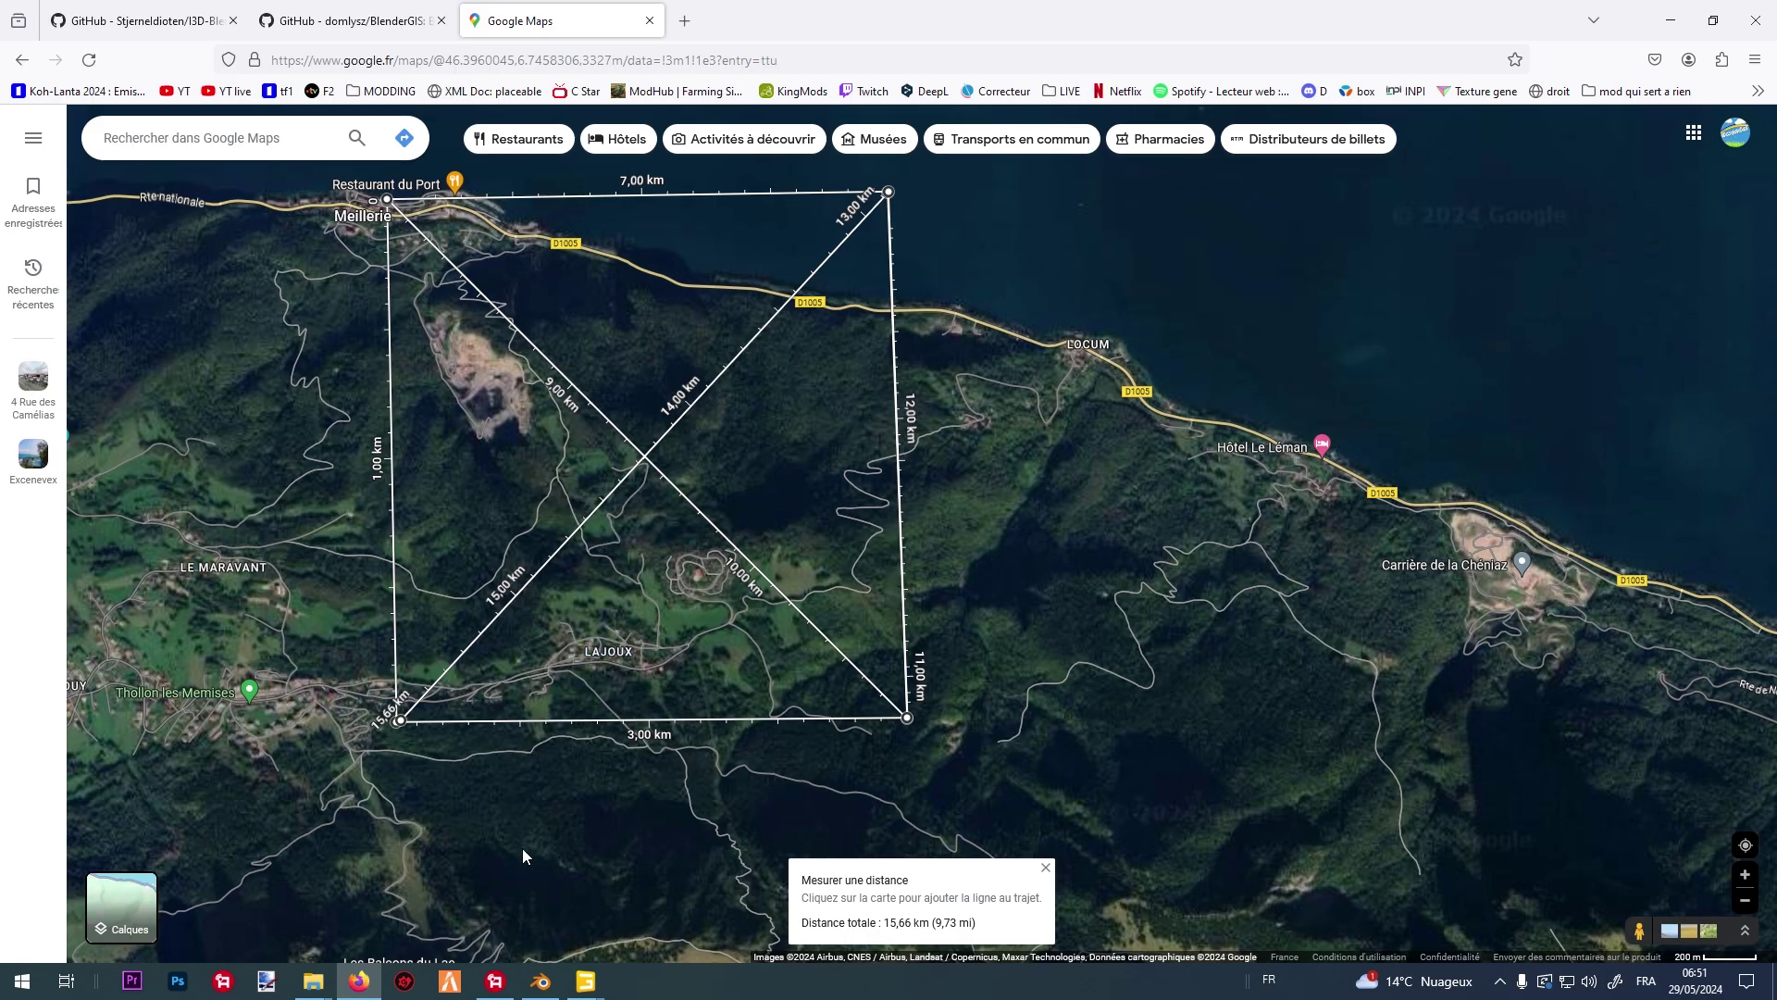
scroll(500, 786, up, 2)
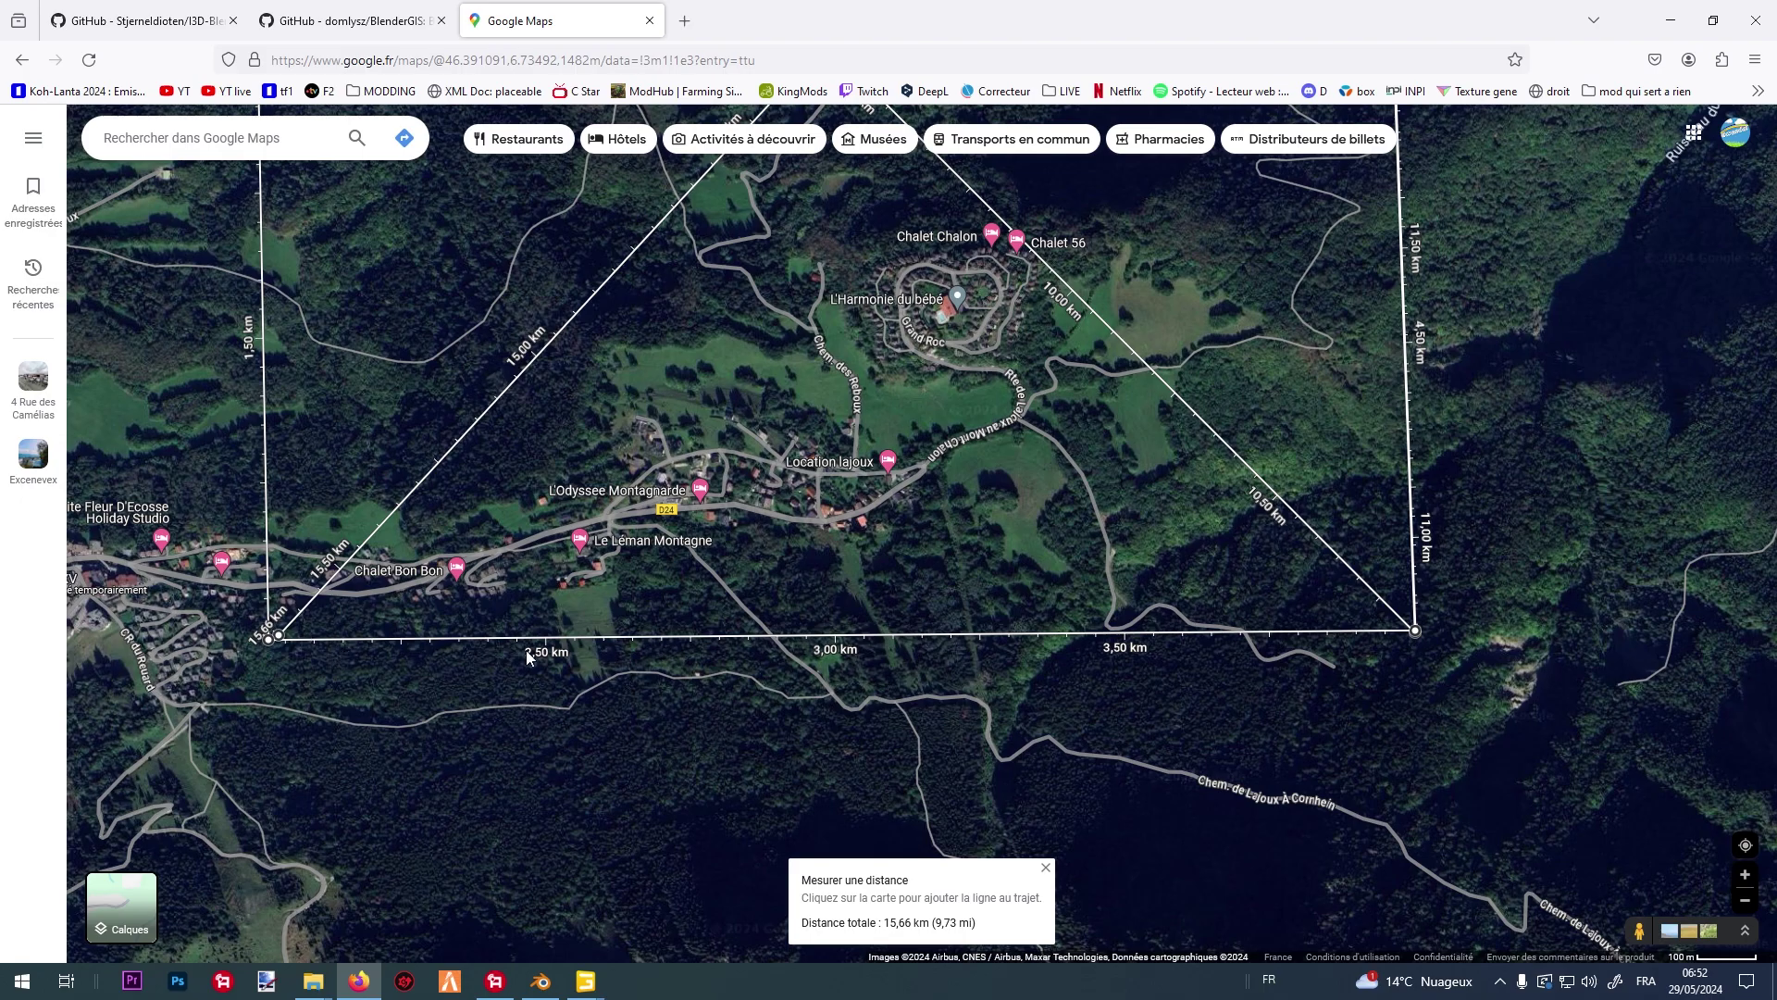
scroll(539, 692, up, 2)
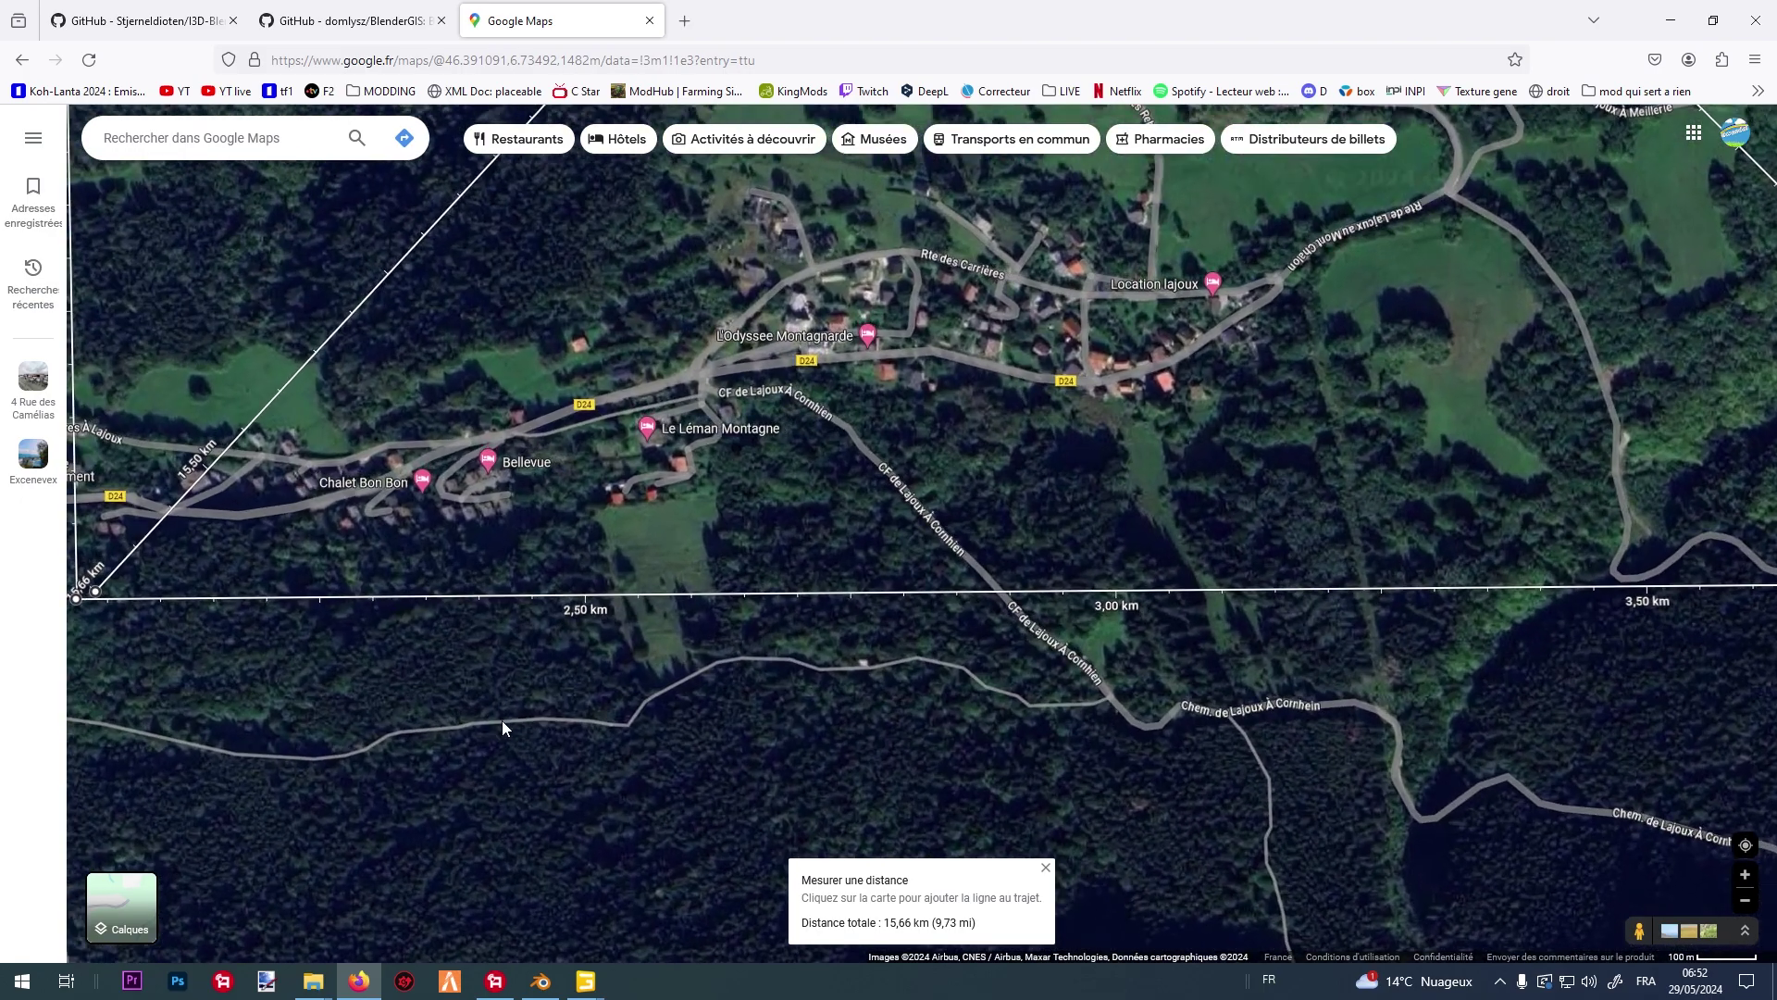
drag(589, 626, 1199, 619)
scroll(713, 690, up, 2)
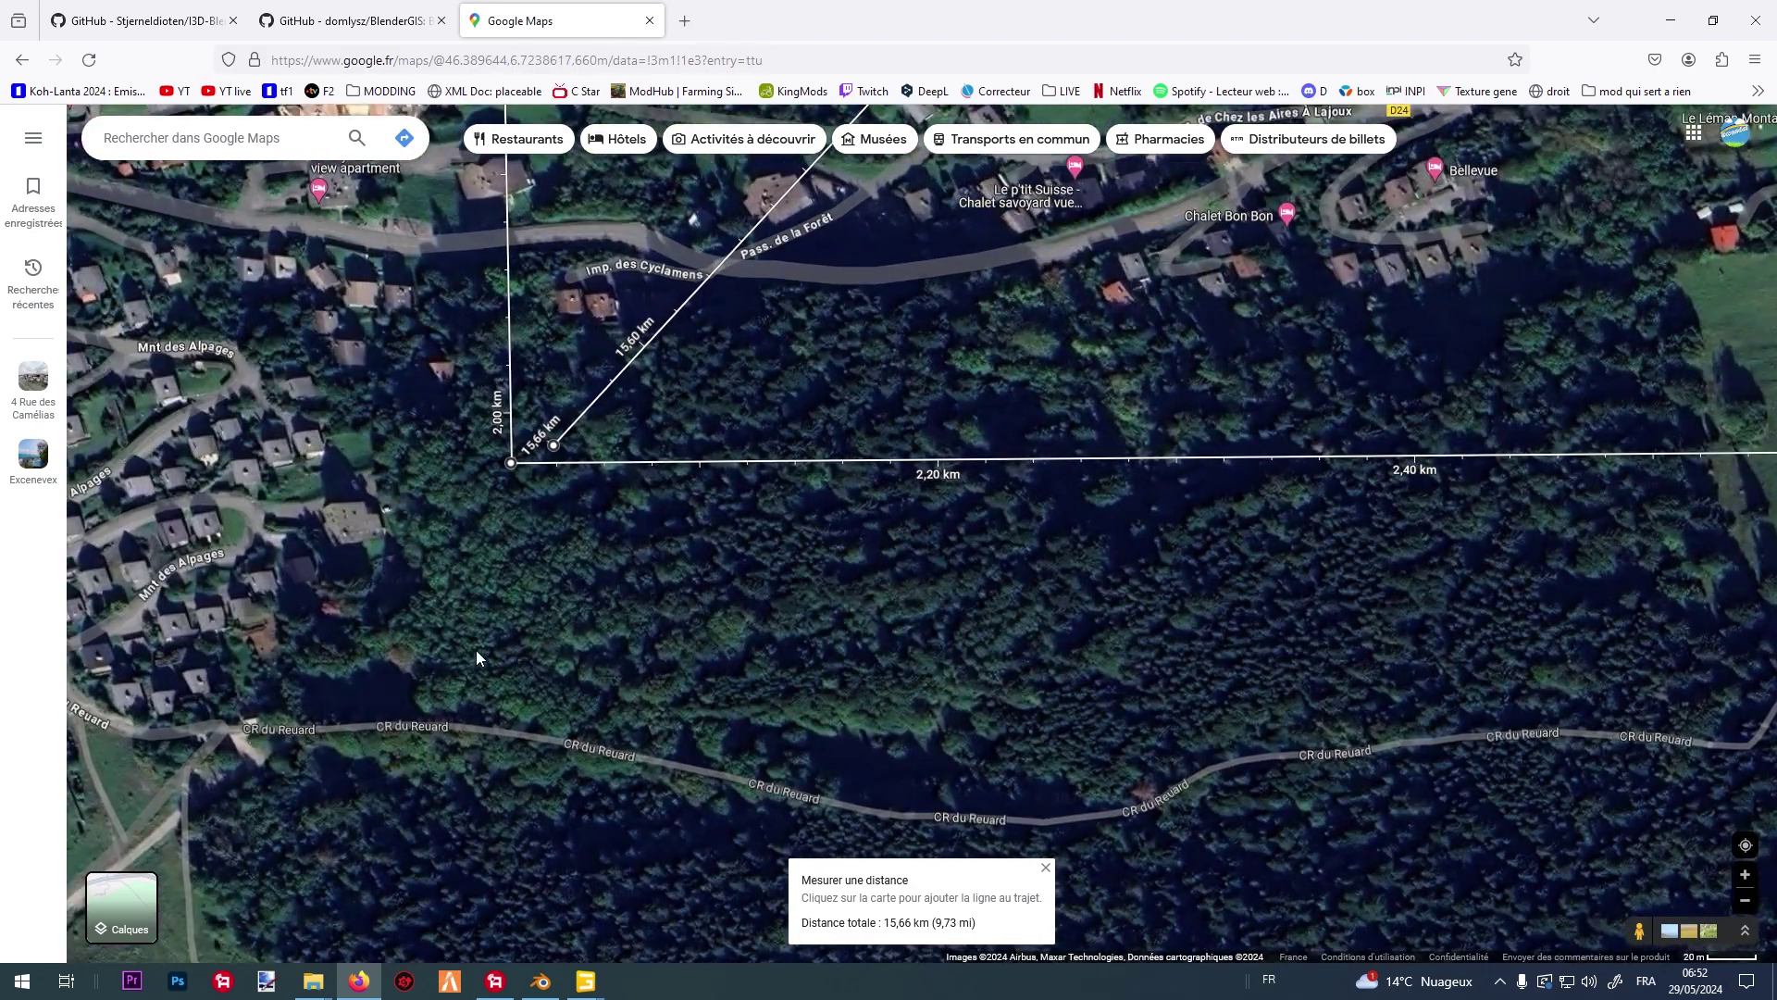
drag(825, 635, 488, 673)
drag(907, 664, 213, 667)
drag(1203, 571, 1703, 569)
scroll(762, 570, down, 2)
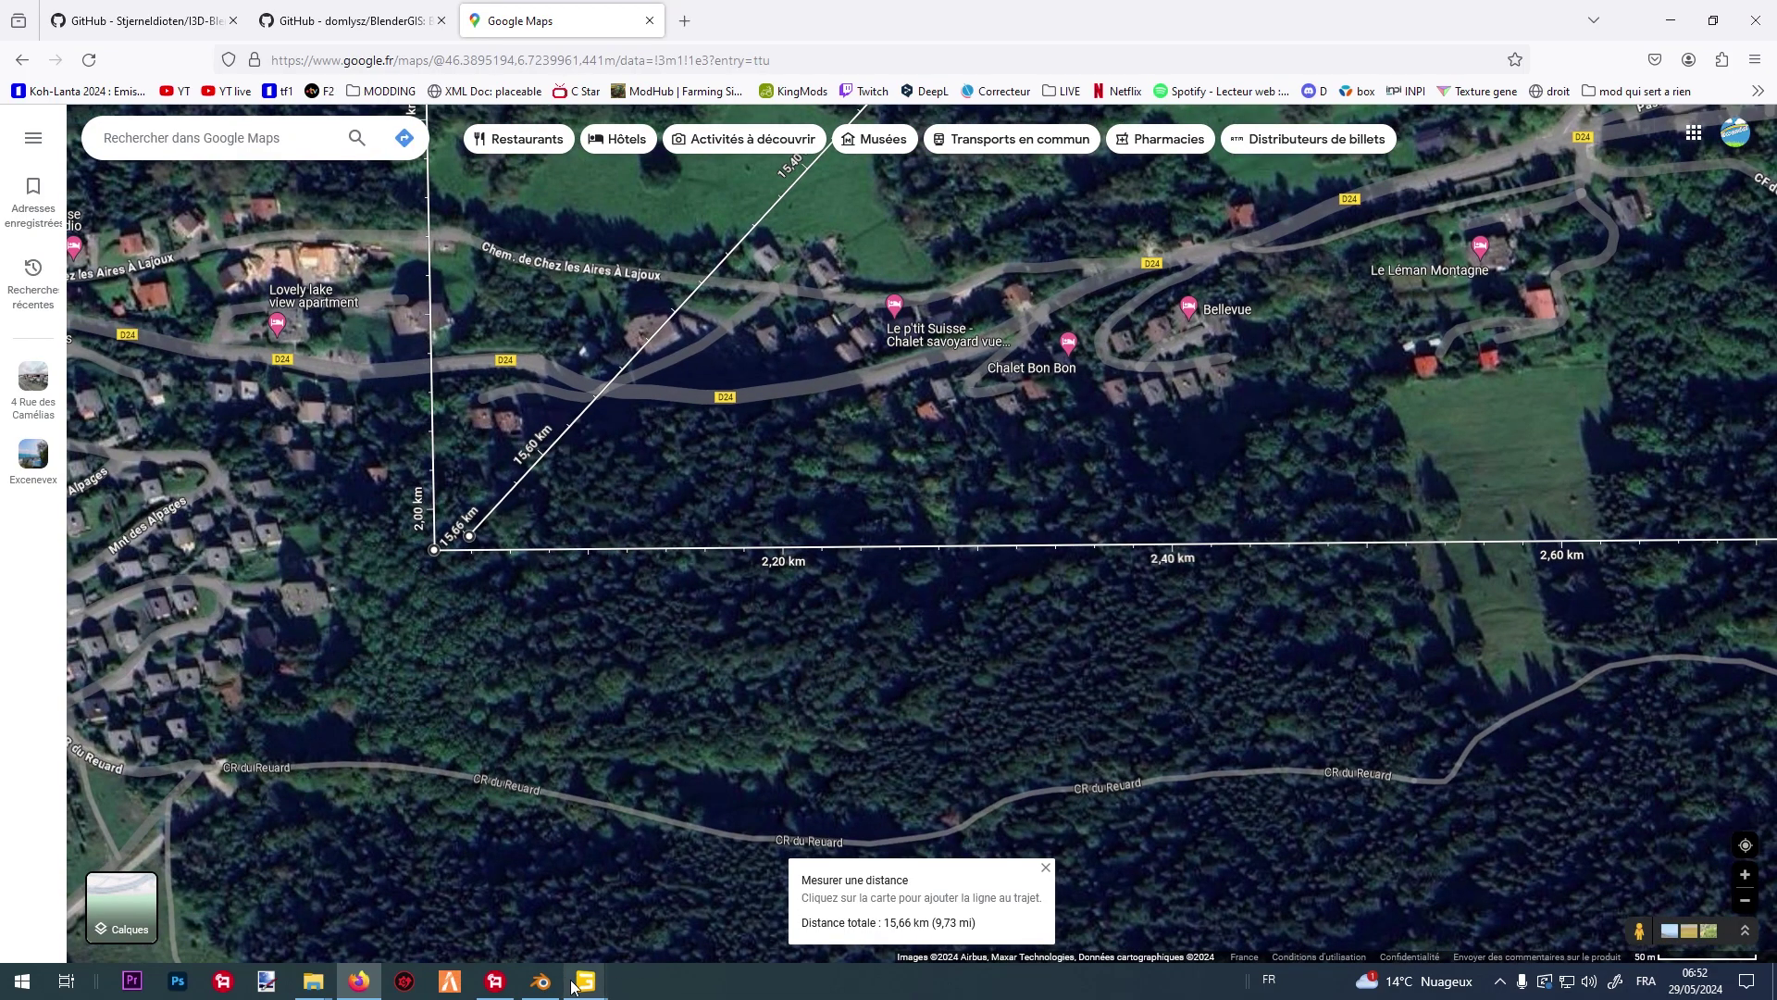
Switch to Blender and try framing the basemap at zoom 16 on the slope south of the village.
click(541, 981)
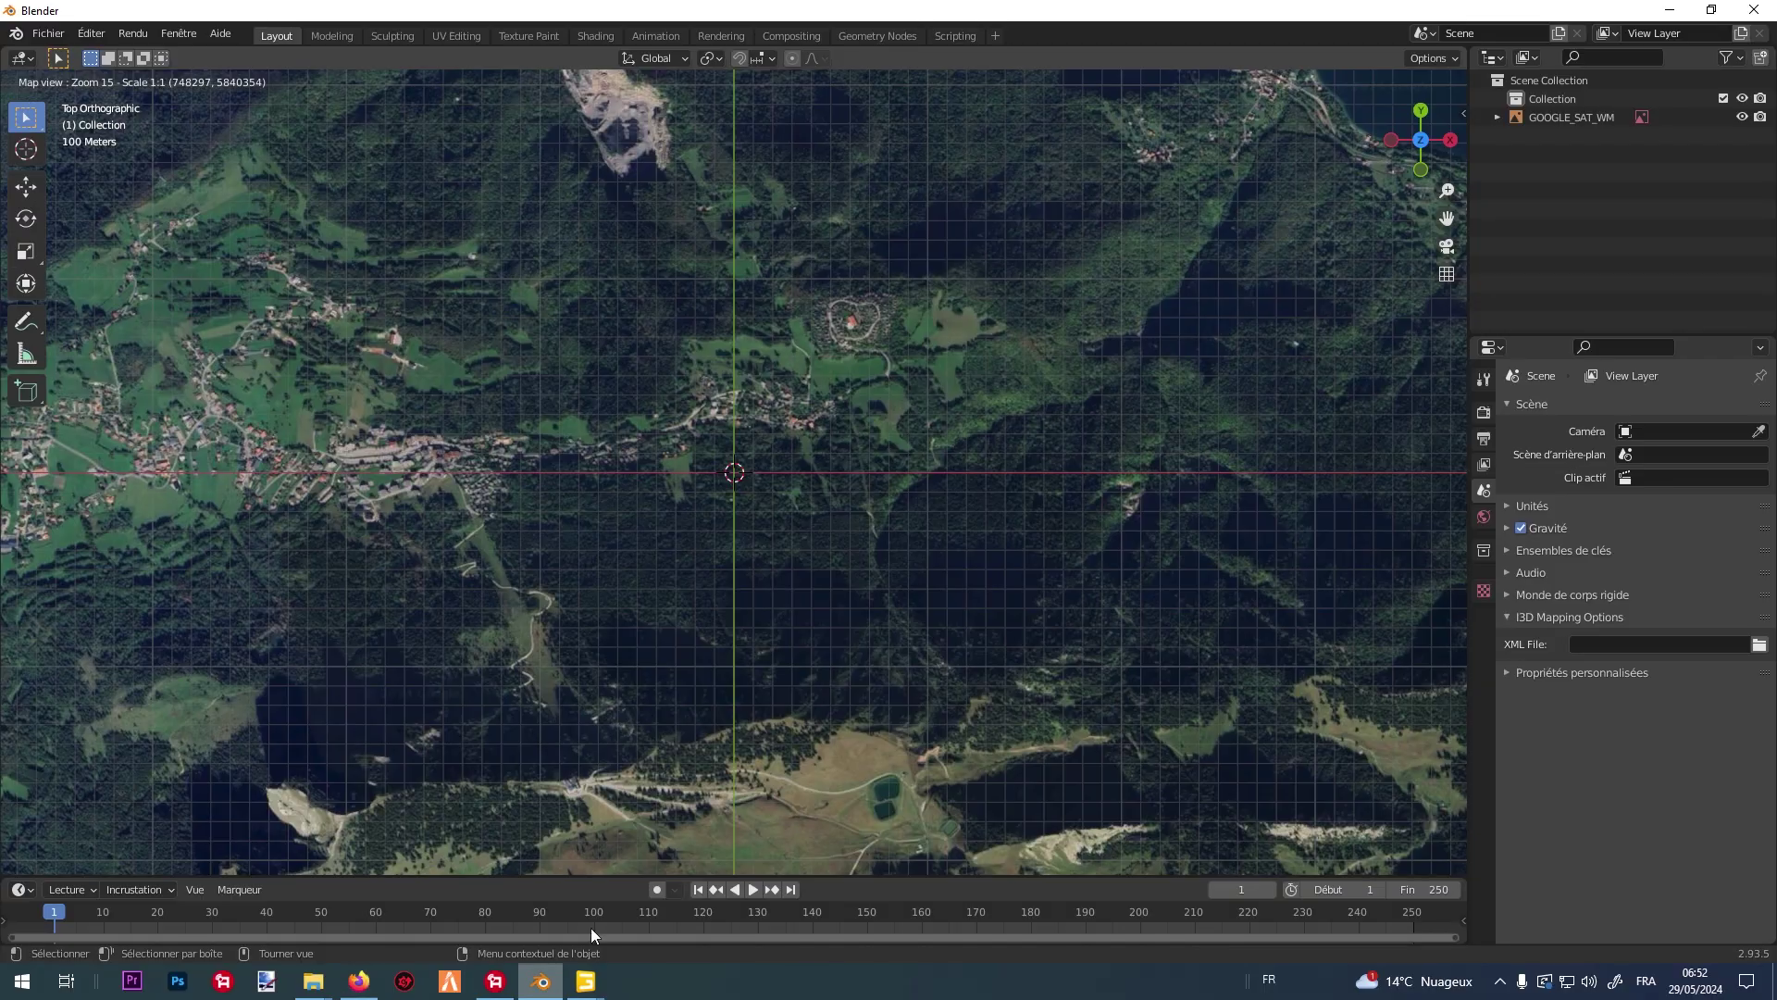
scroll(500, 473, up, 1)
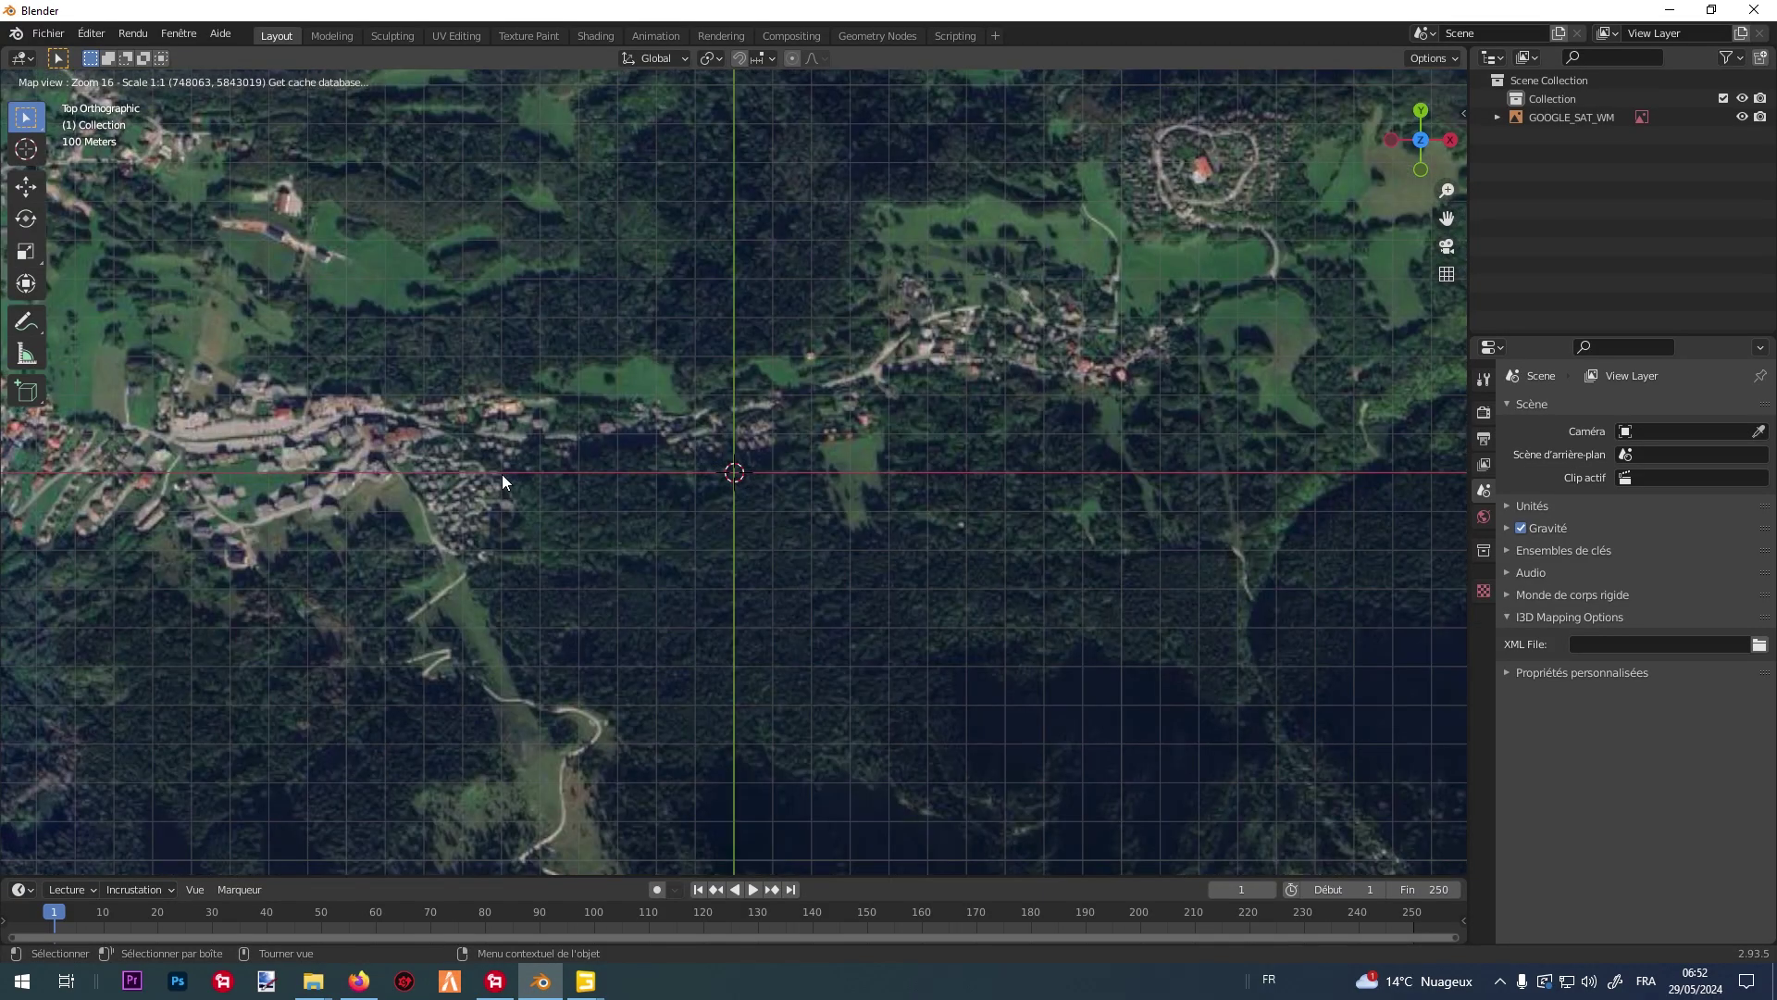
drag(862, 608, 889, 313)
drag(933, 529, 921, 494)
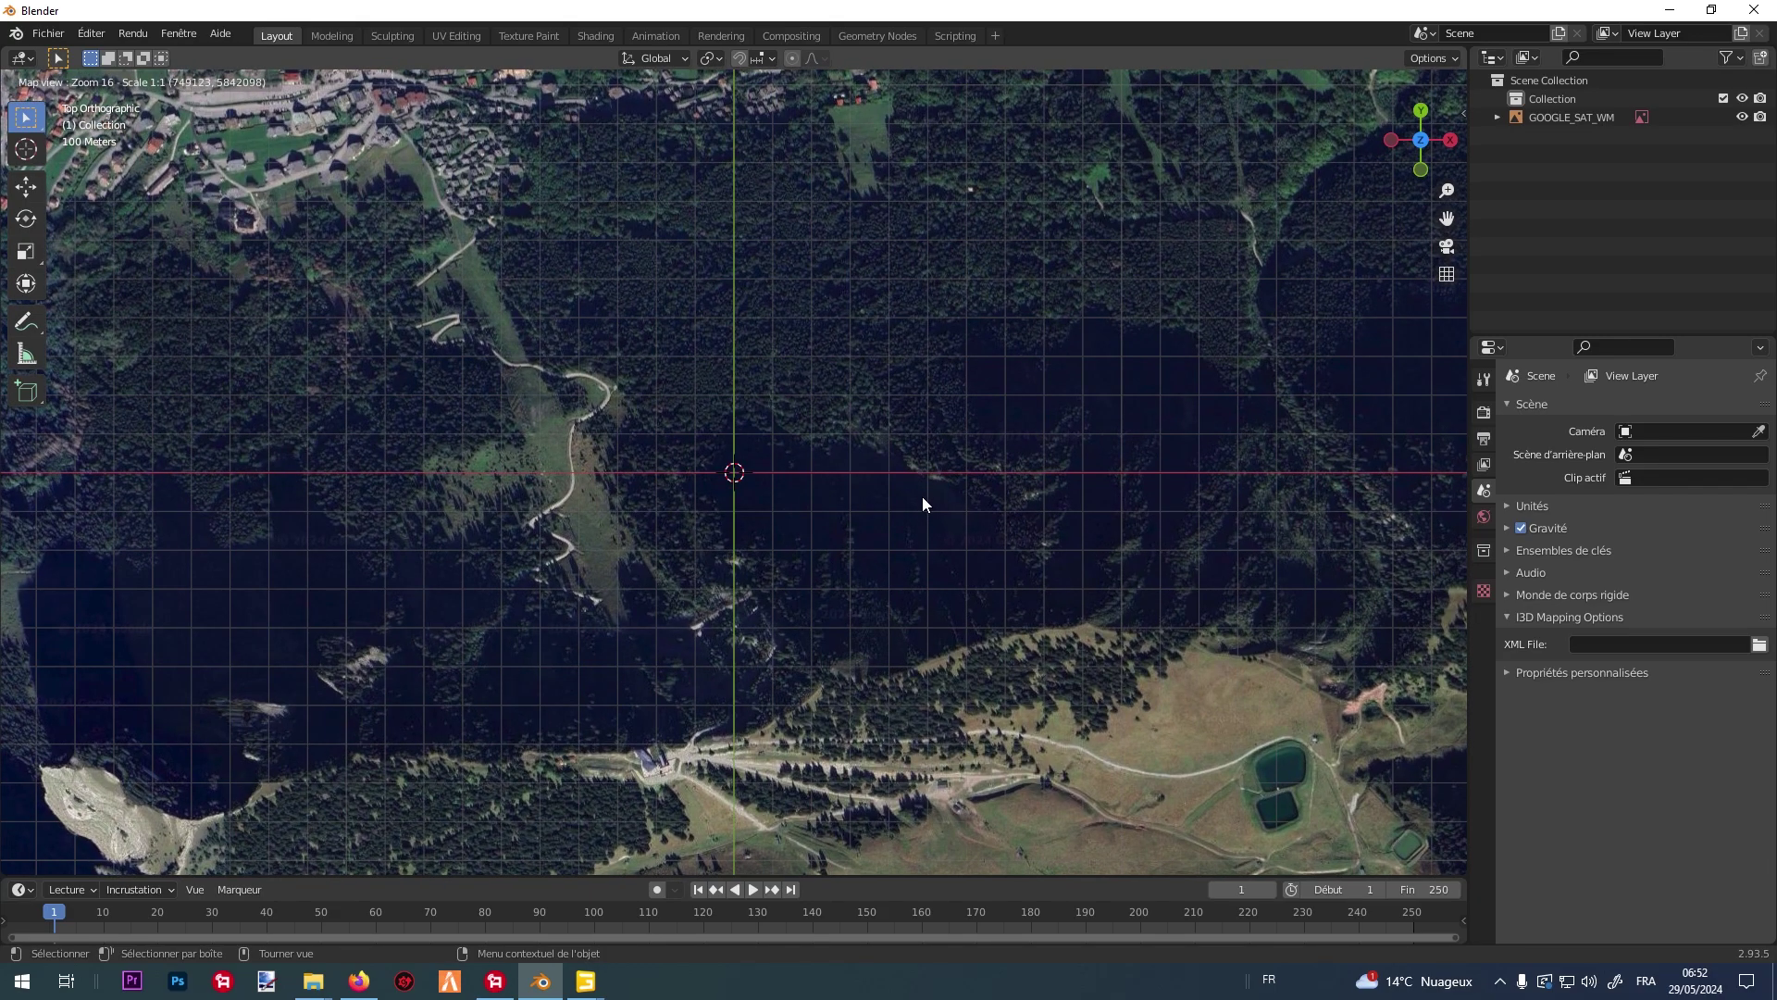
scroll(907, 476, up, 1)
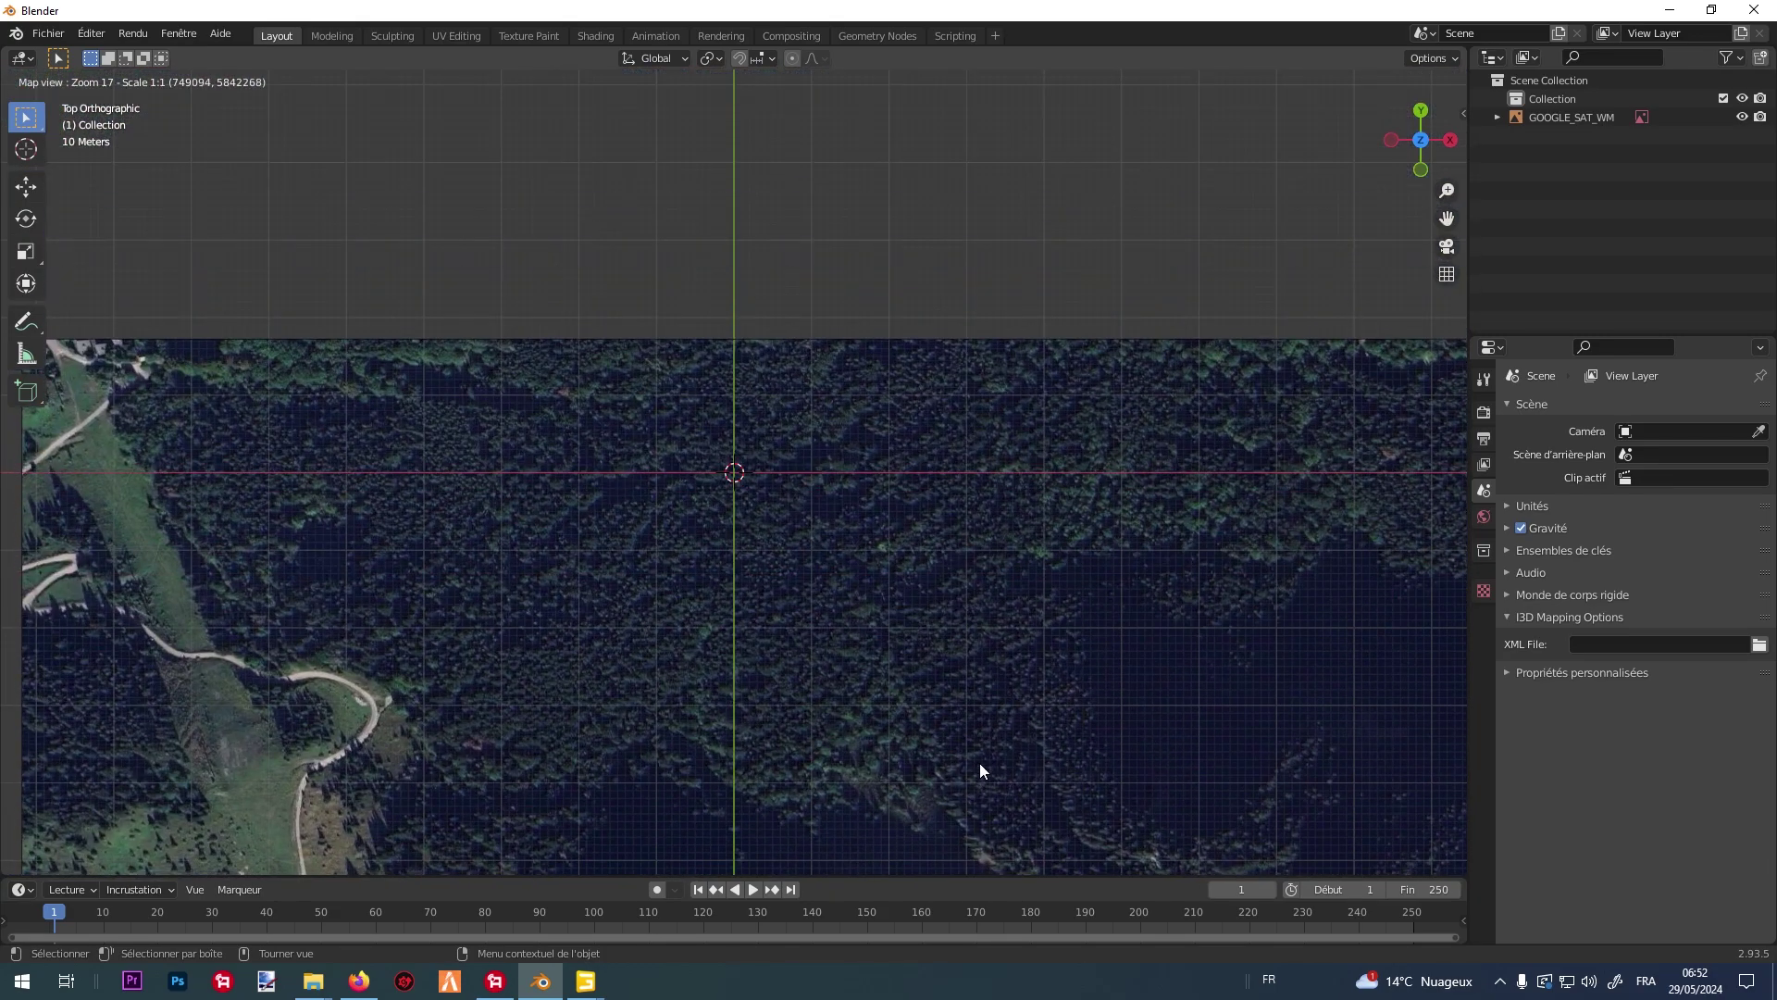
scroll(975, 748, down, 1)
middle_drag(964, 733, 920, 422)
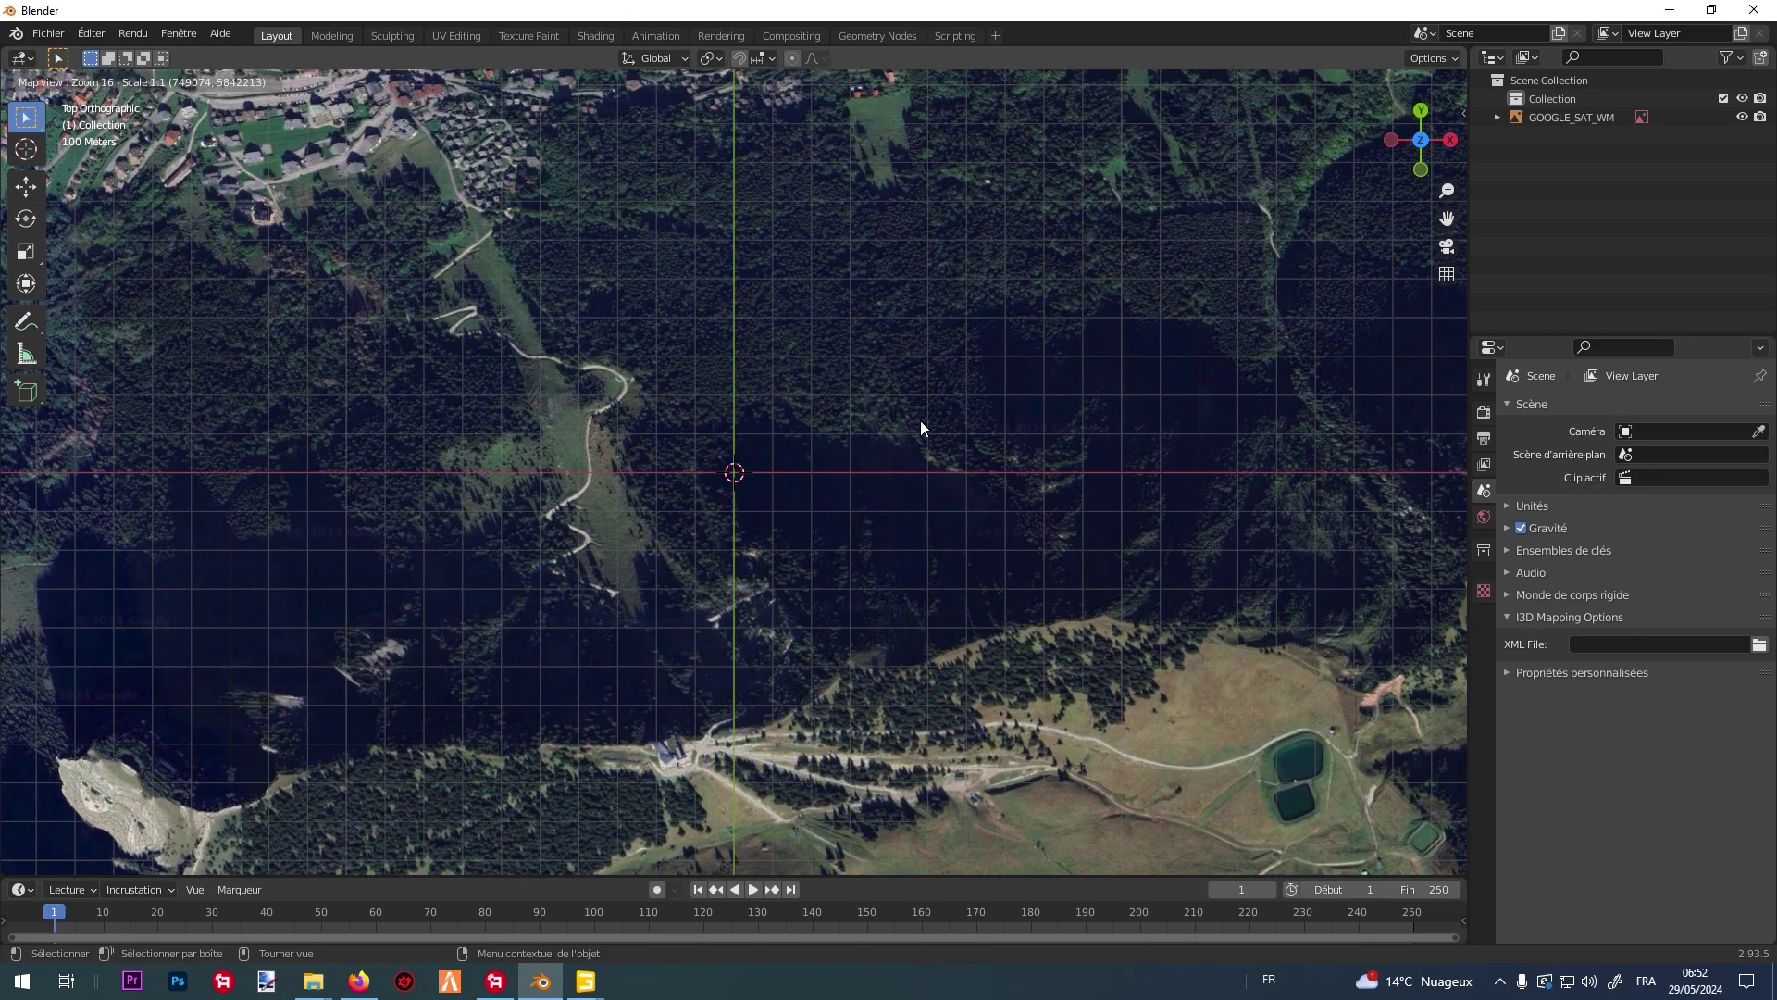
middle_drag(837, 298, 865, 293)
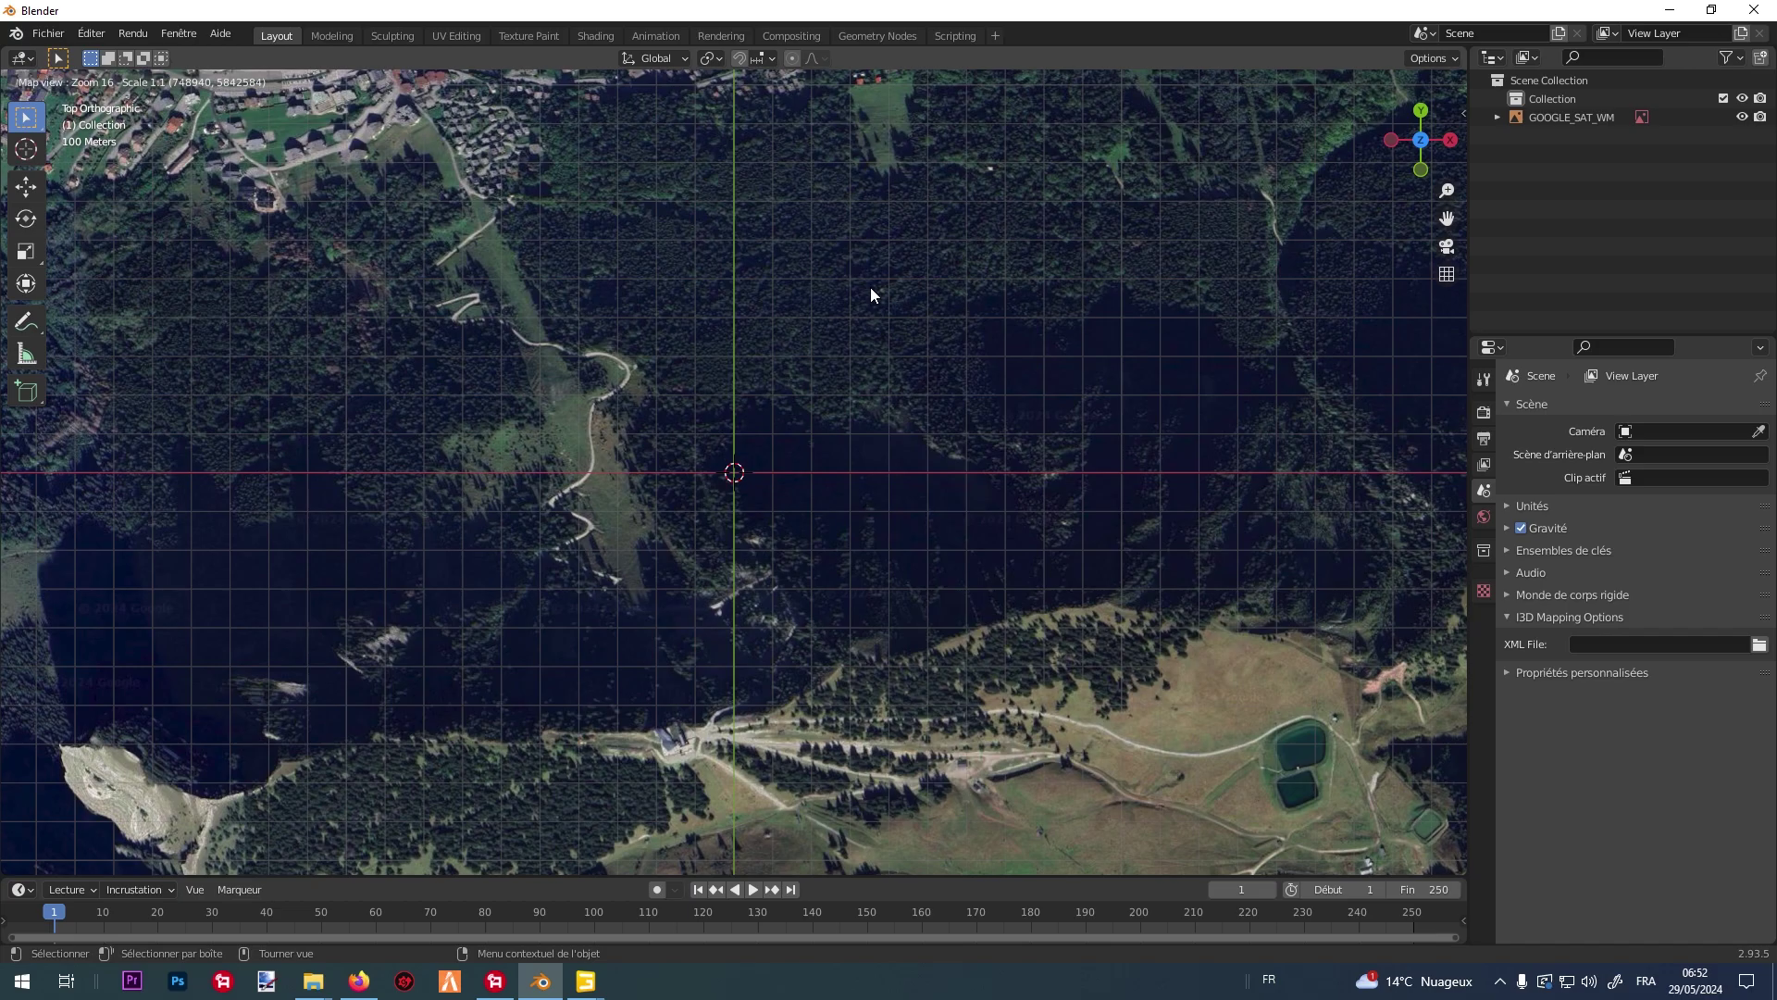
middle_drag(960, 293, 911, 311)
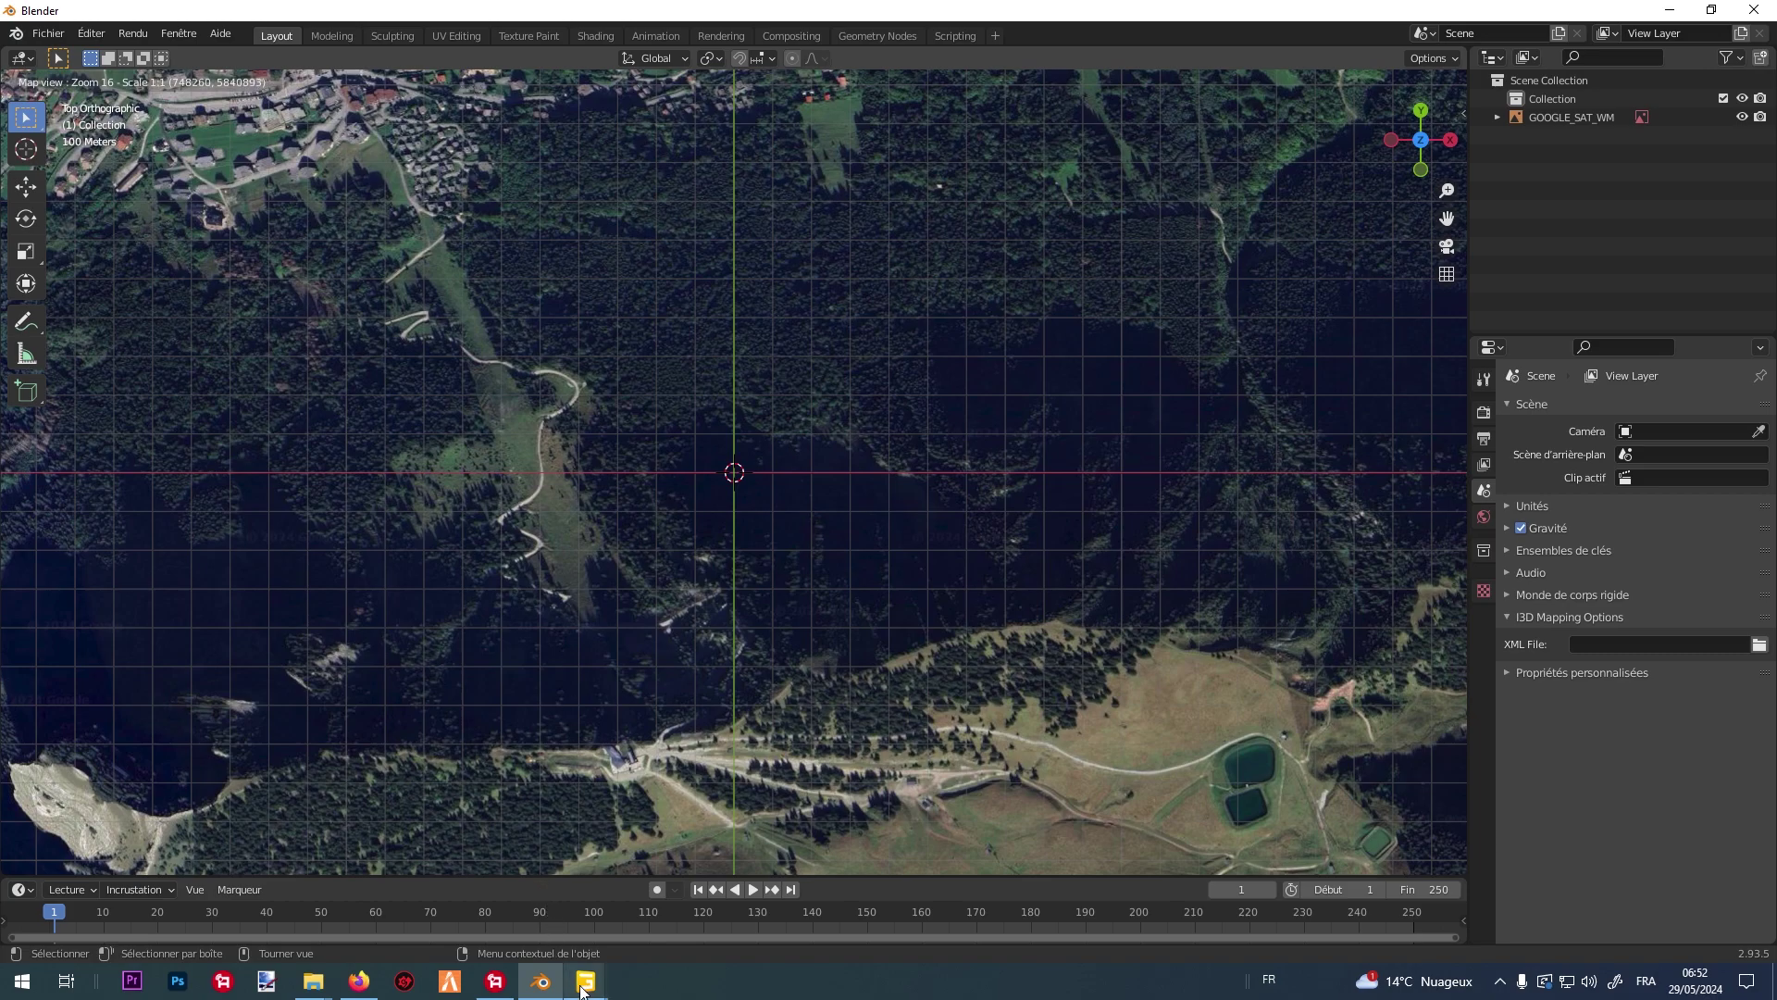
Switch to GIANTS Editor to check how the placed terrain piece meets the map edge, and return to Blender.
mouse_move(585, 981)
click(685, 902)
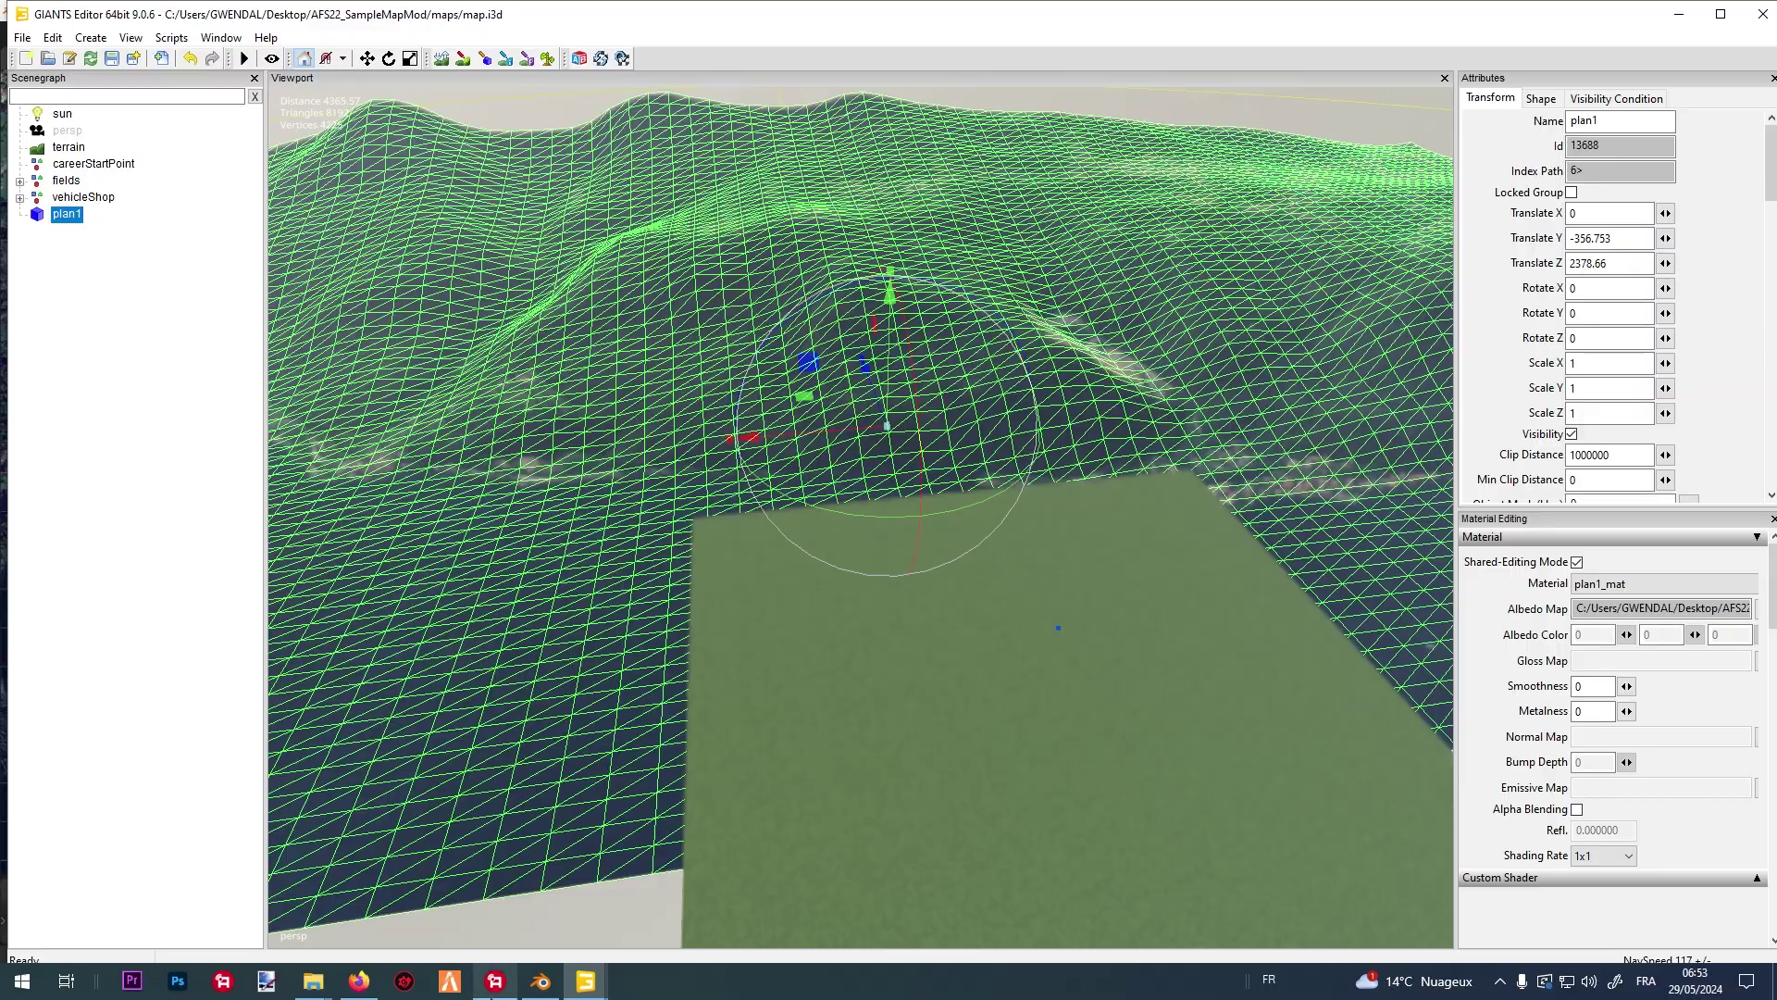
click(539, 983)
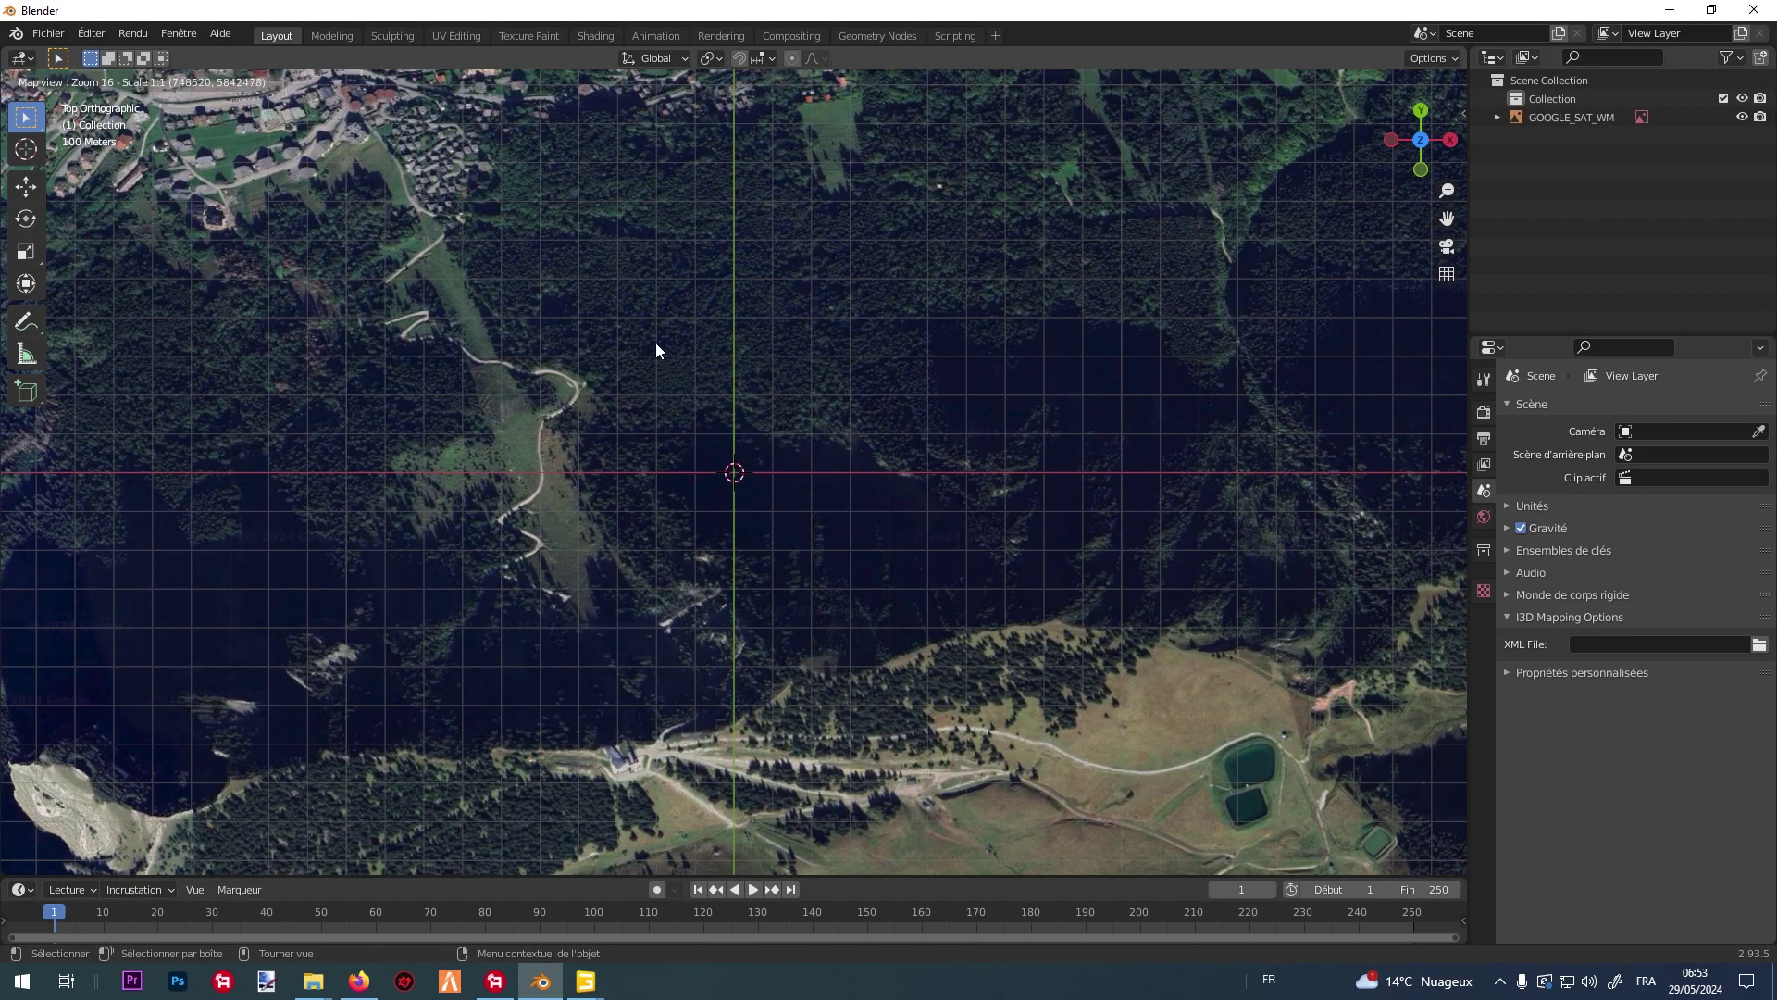
Try exporting the zoom 16 basemap as a textured plane.
scroll(654, 320, up, 2)
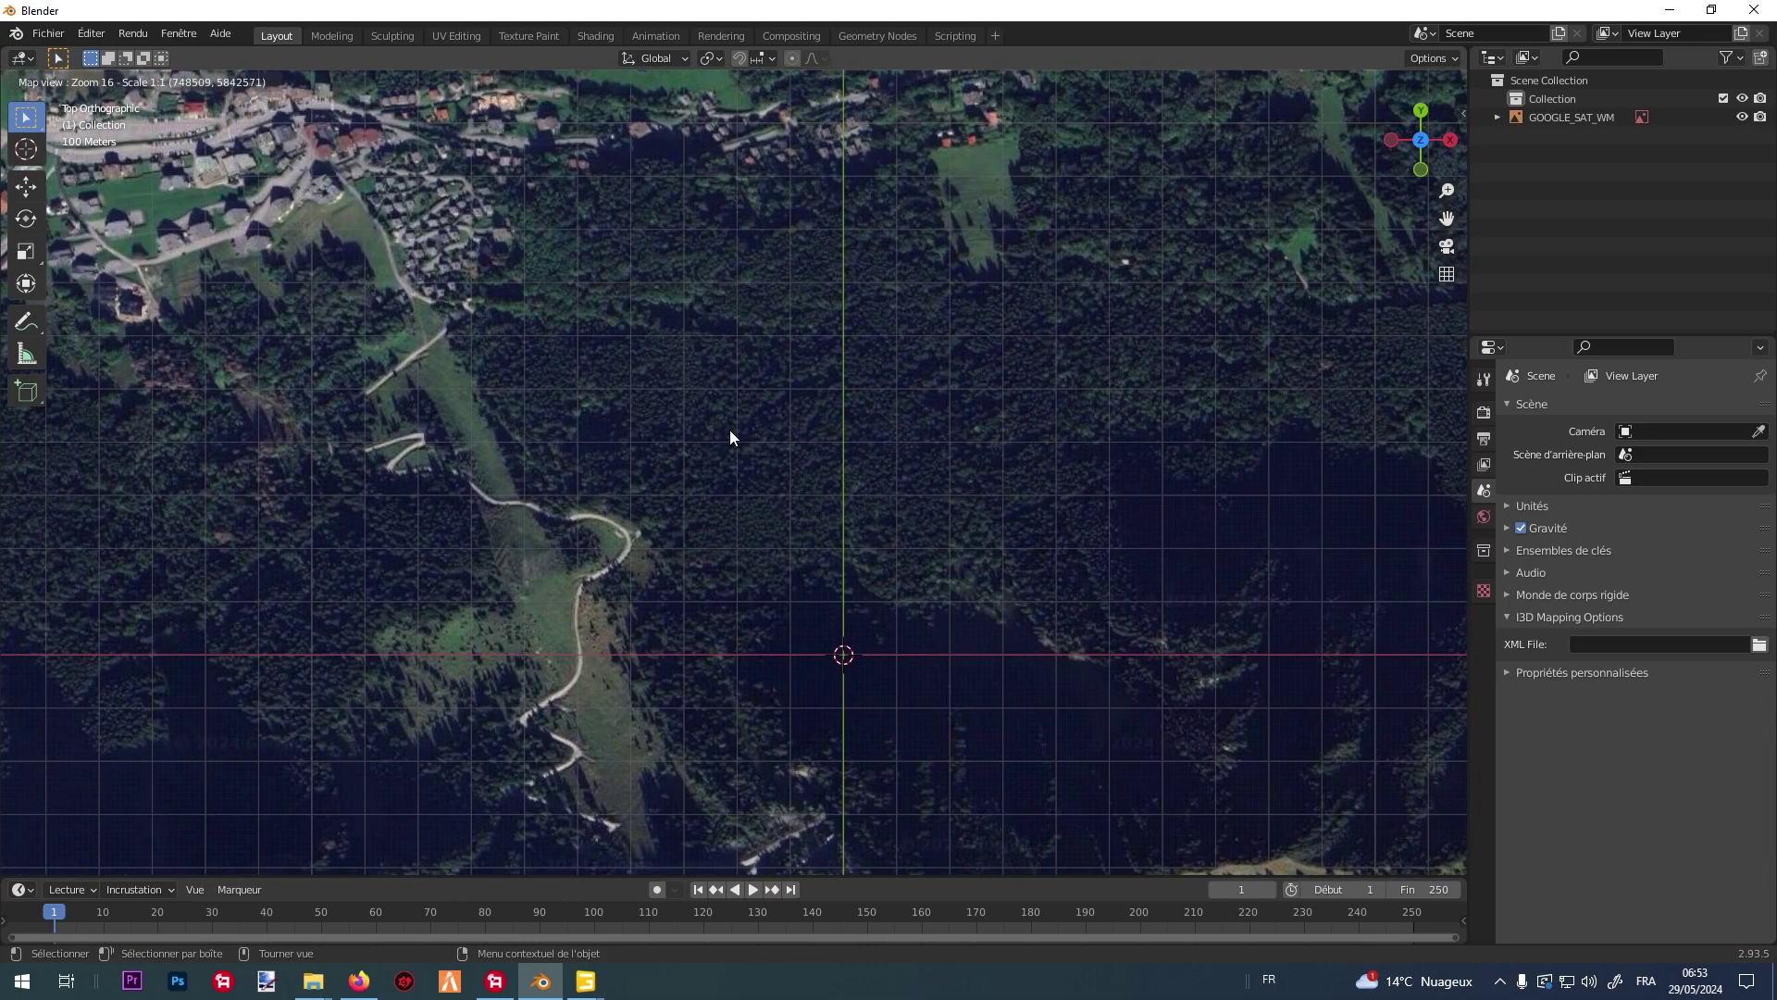
drag(729, 429, 700, 372)
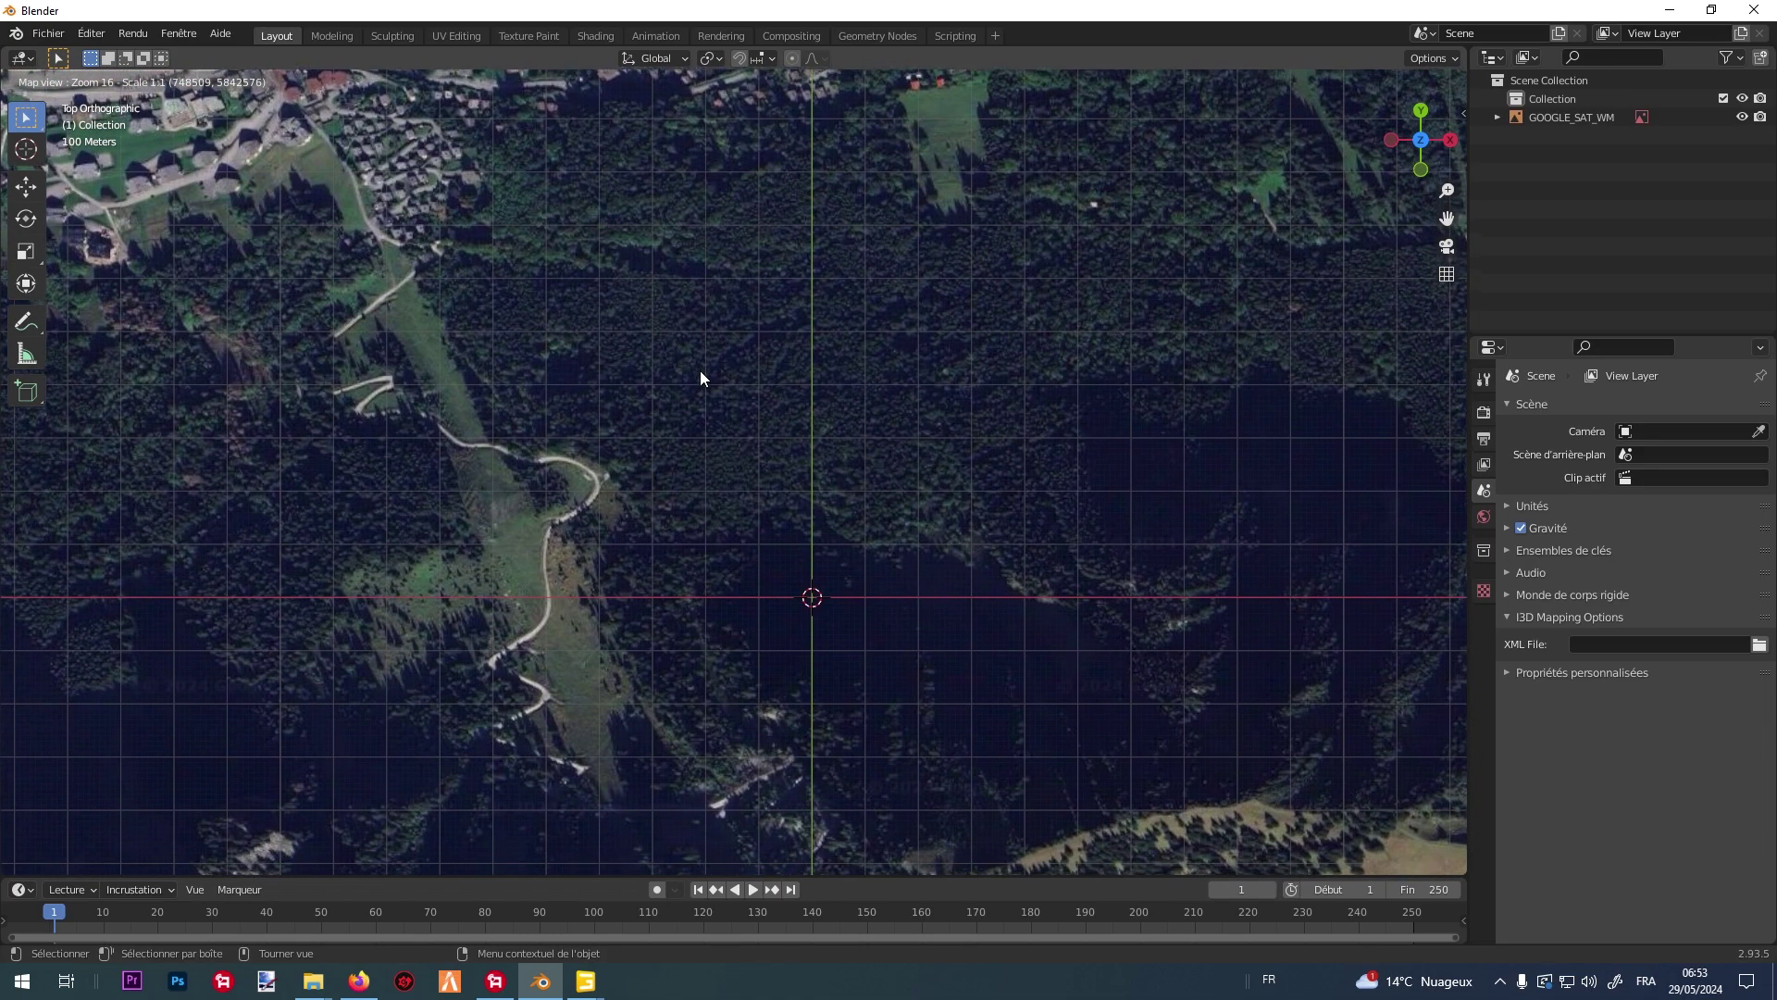
key(e)
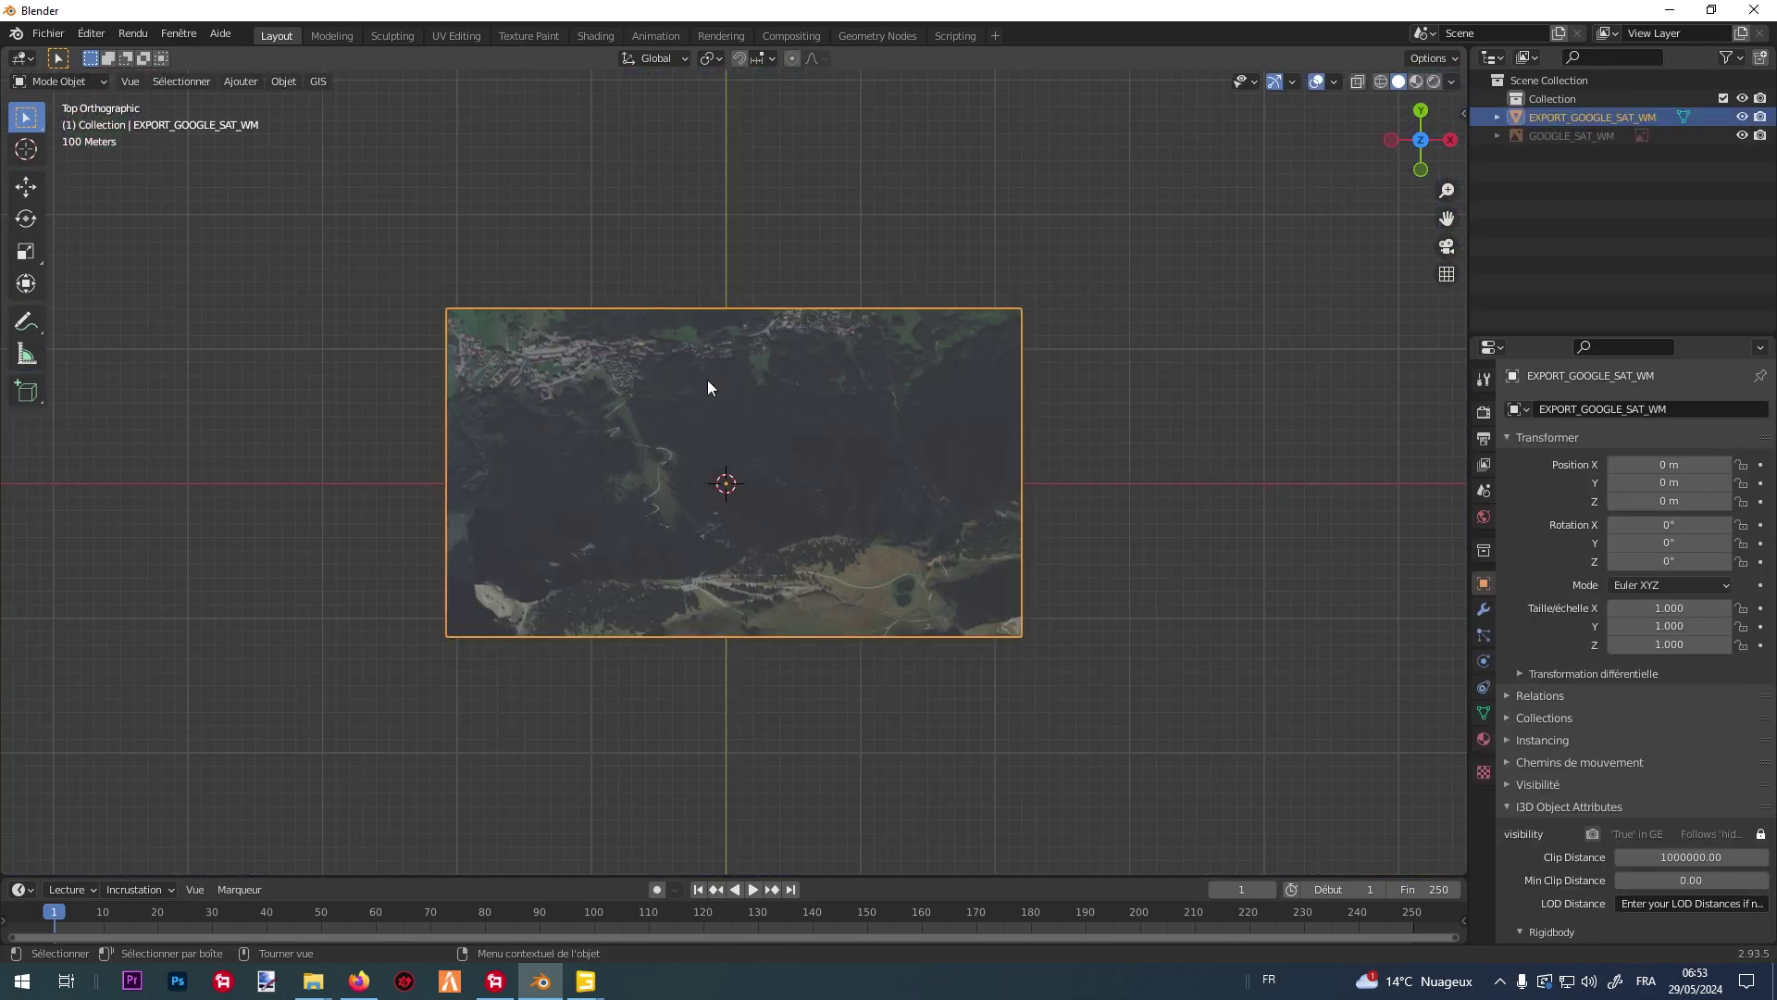
scroll(698, 407, up, 5)
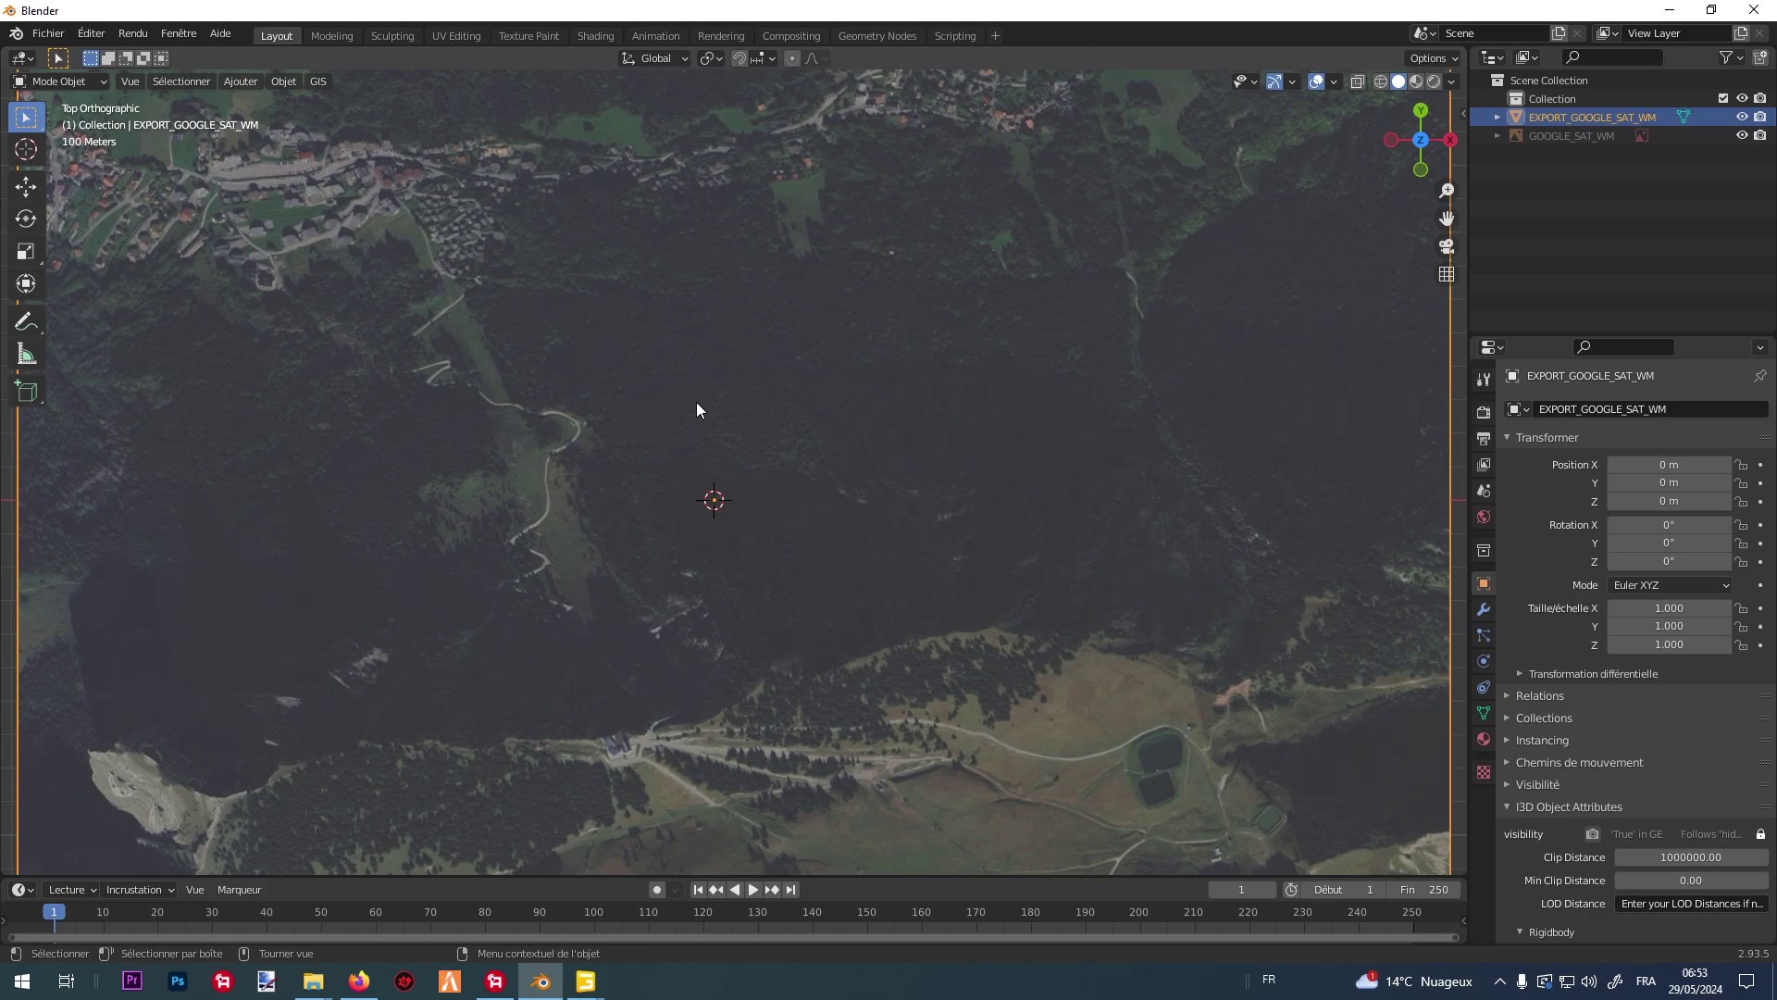
scroll(696, 409, down, 2)
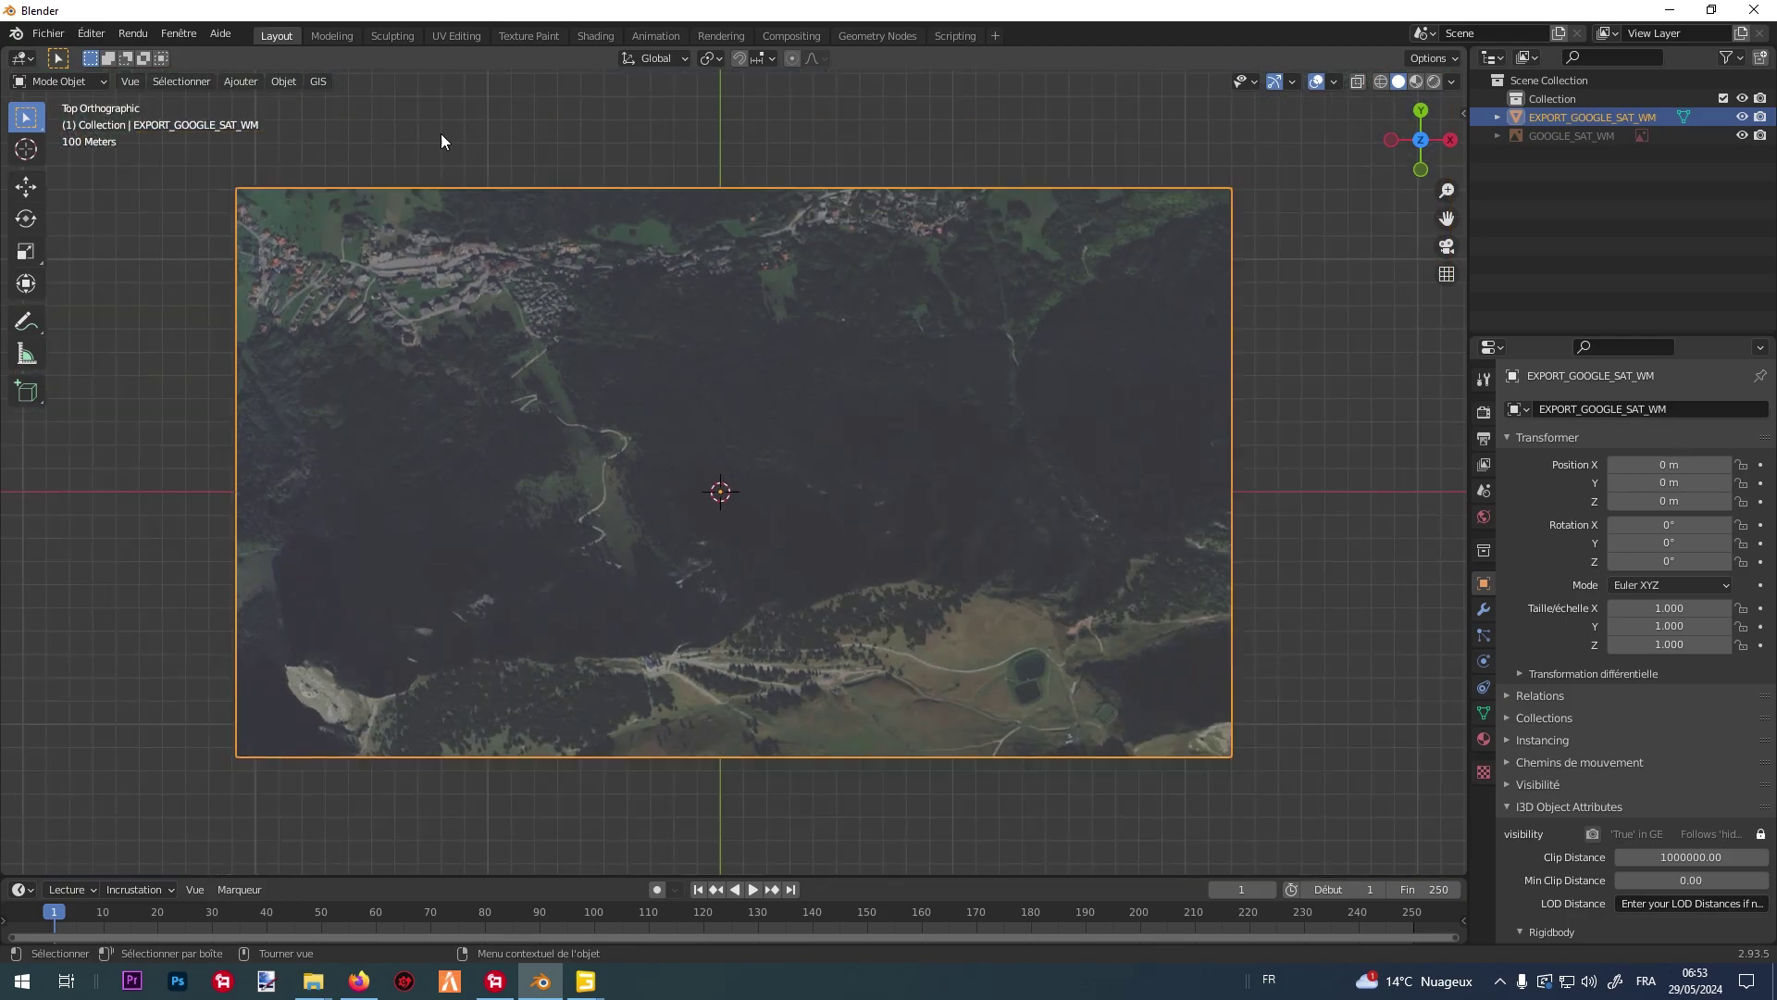
Start a new general file without saving the exported plane scene.
click(48, 33)
mouse_move(102, 53)
click(303, 53)
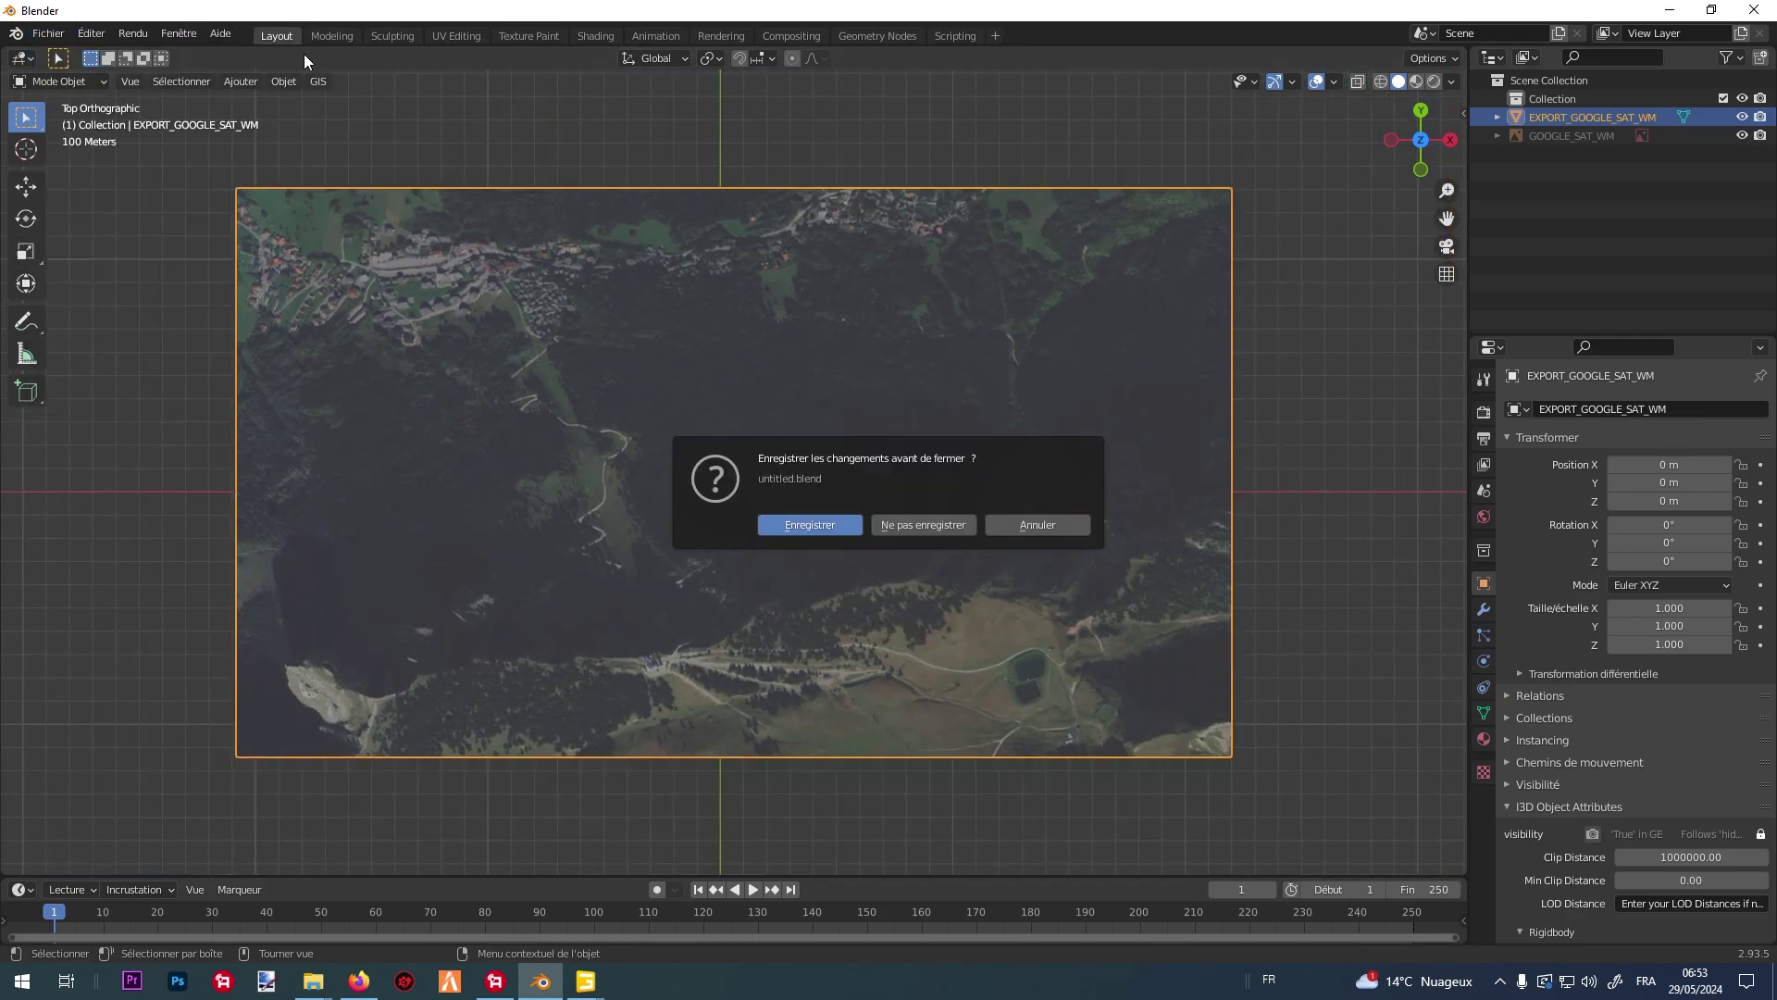
click(926, 521)
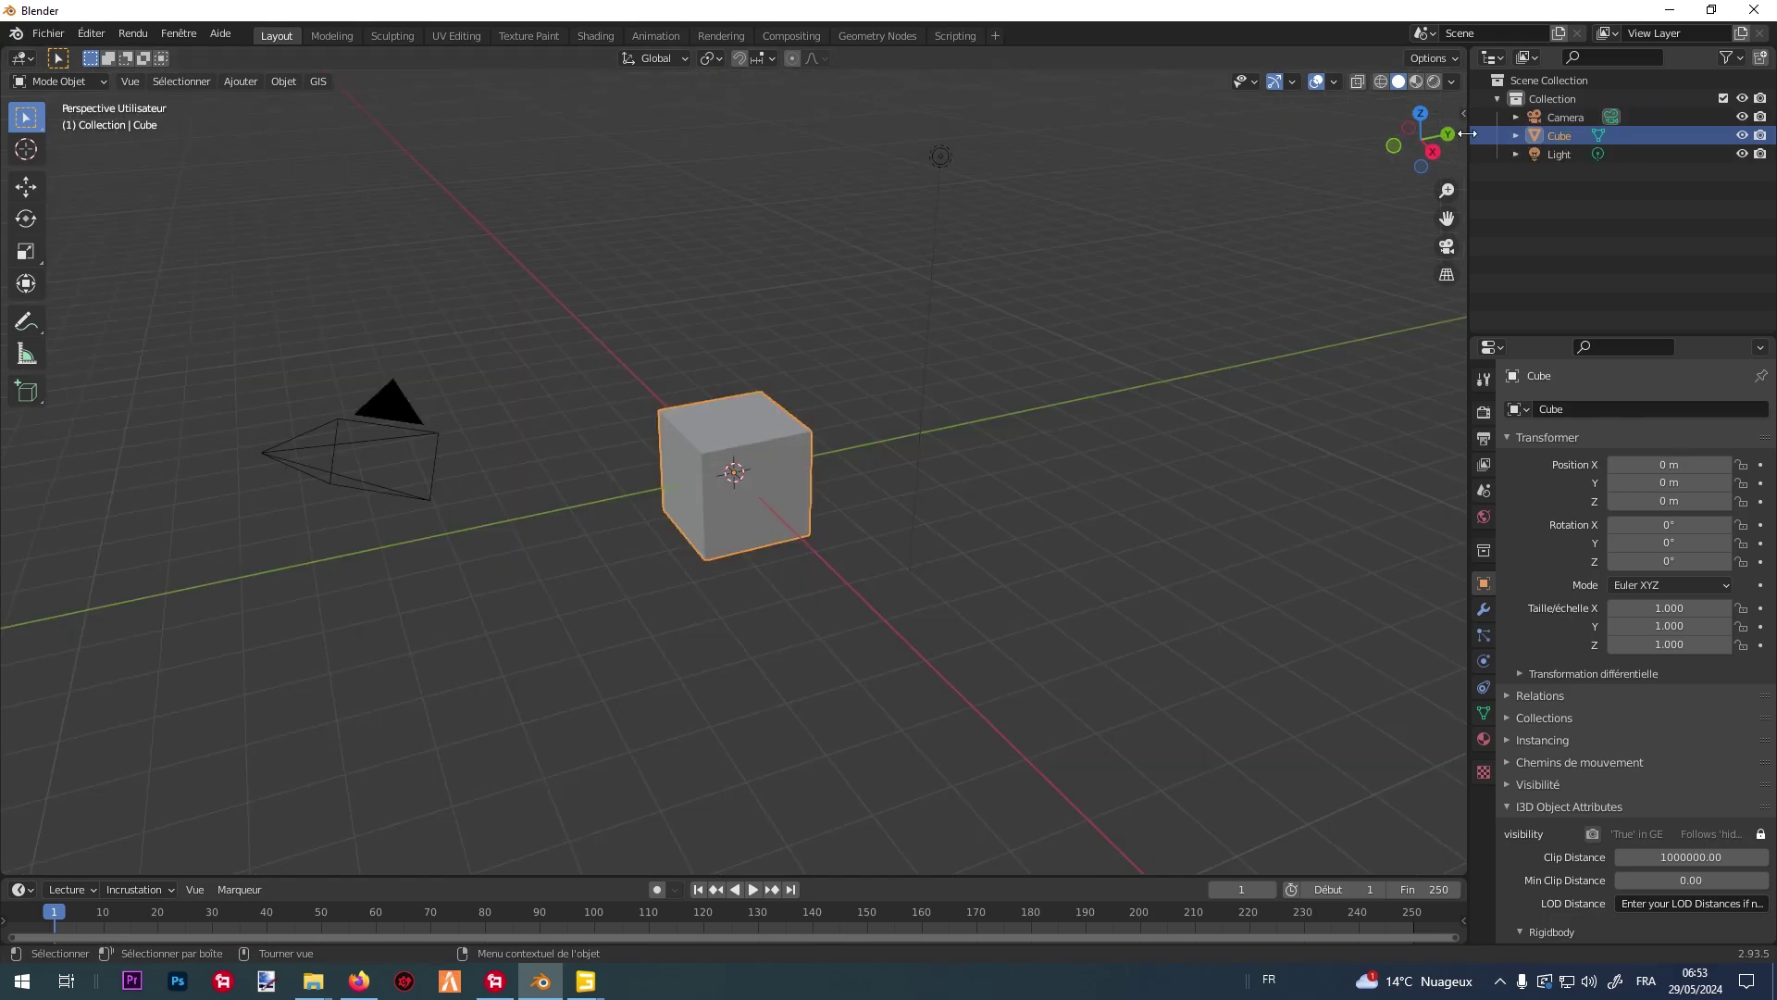
Delete the default light, cube and camera from the new scene.
click(1533, 154)
key(Delete)
click(1554, 138)
key(Delete)
click(1566, 116)
key(Delete)
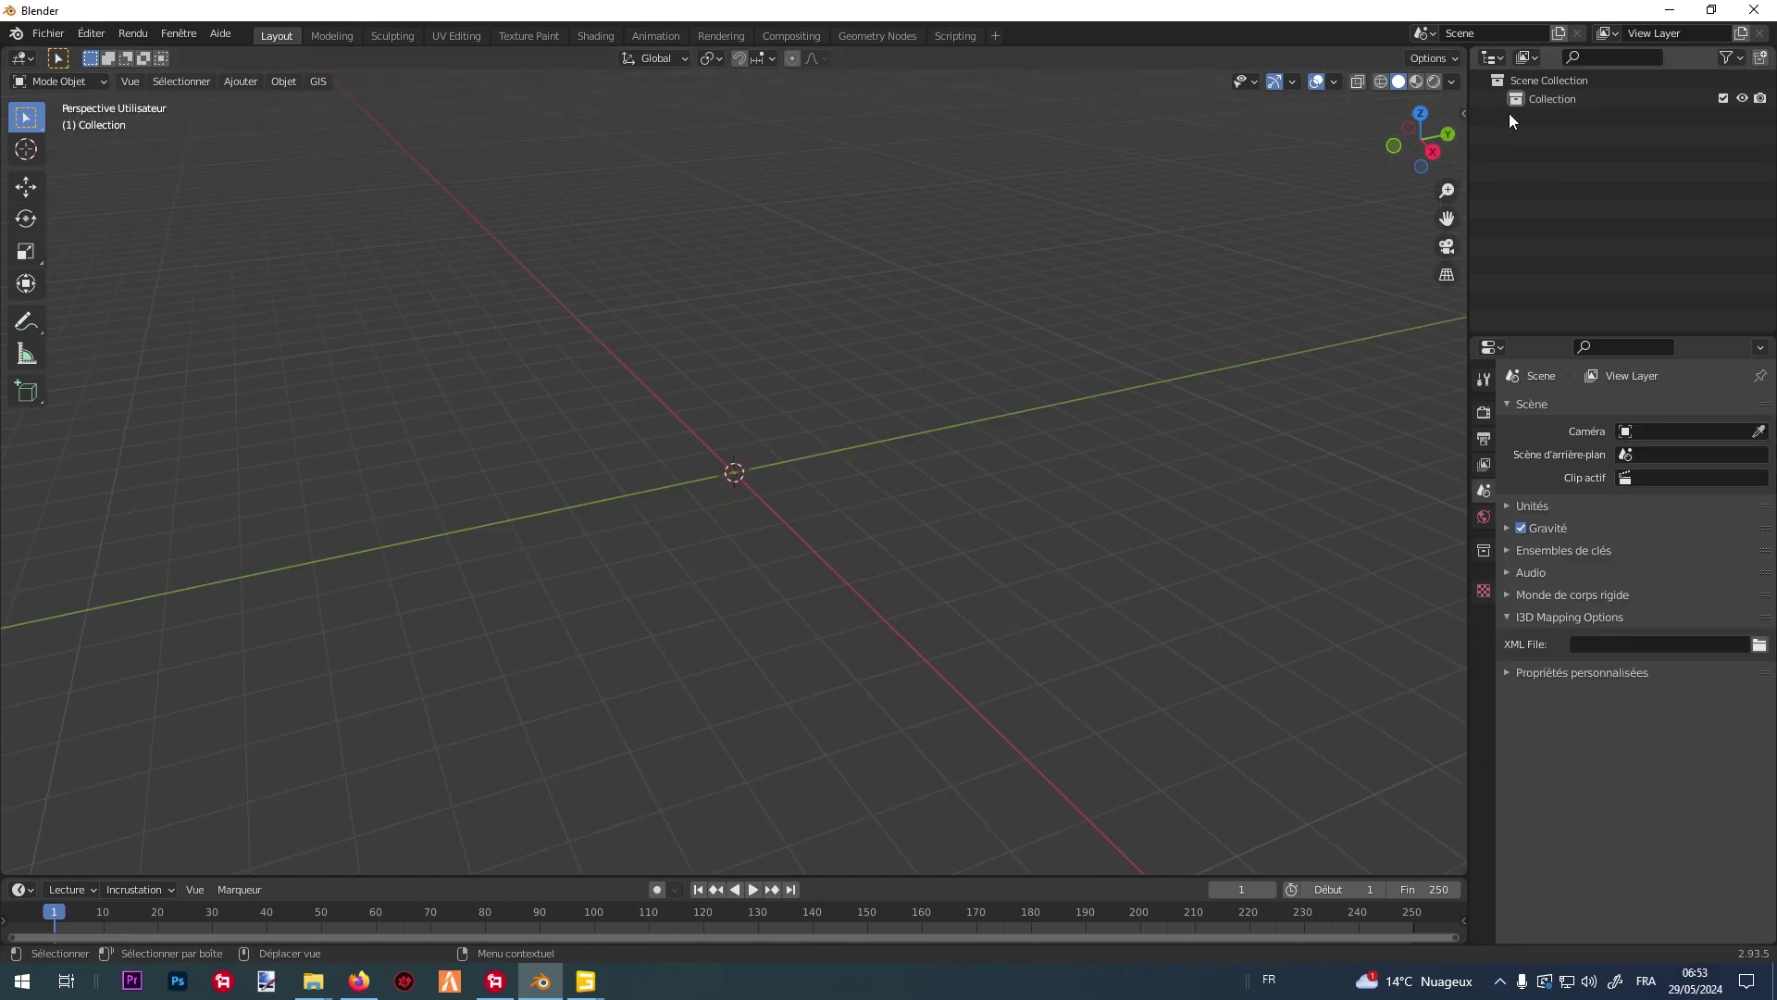
Add a BlenderGIS web basemap using the Google source and the Satellite layer.
click(248, 87)
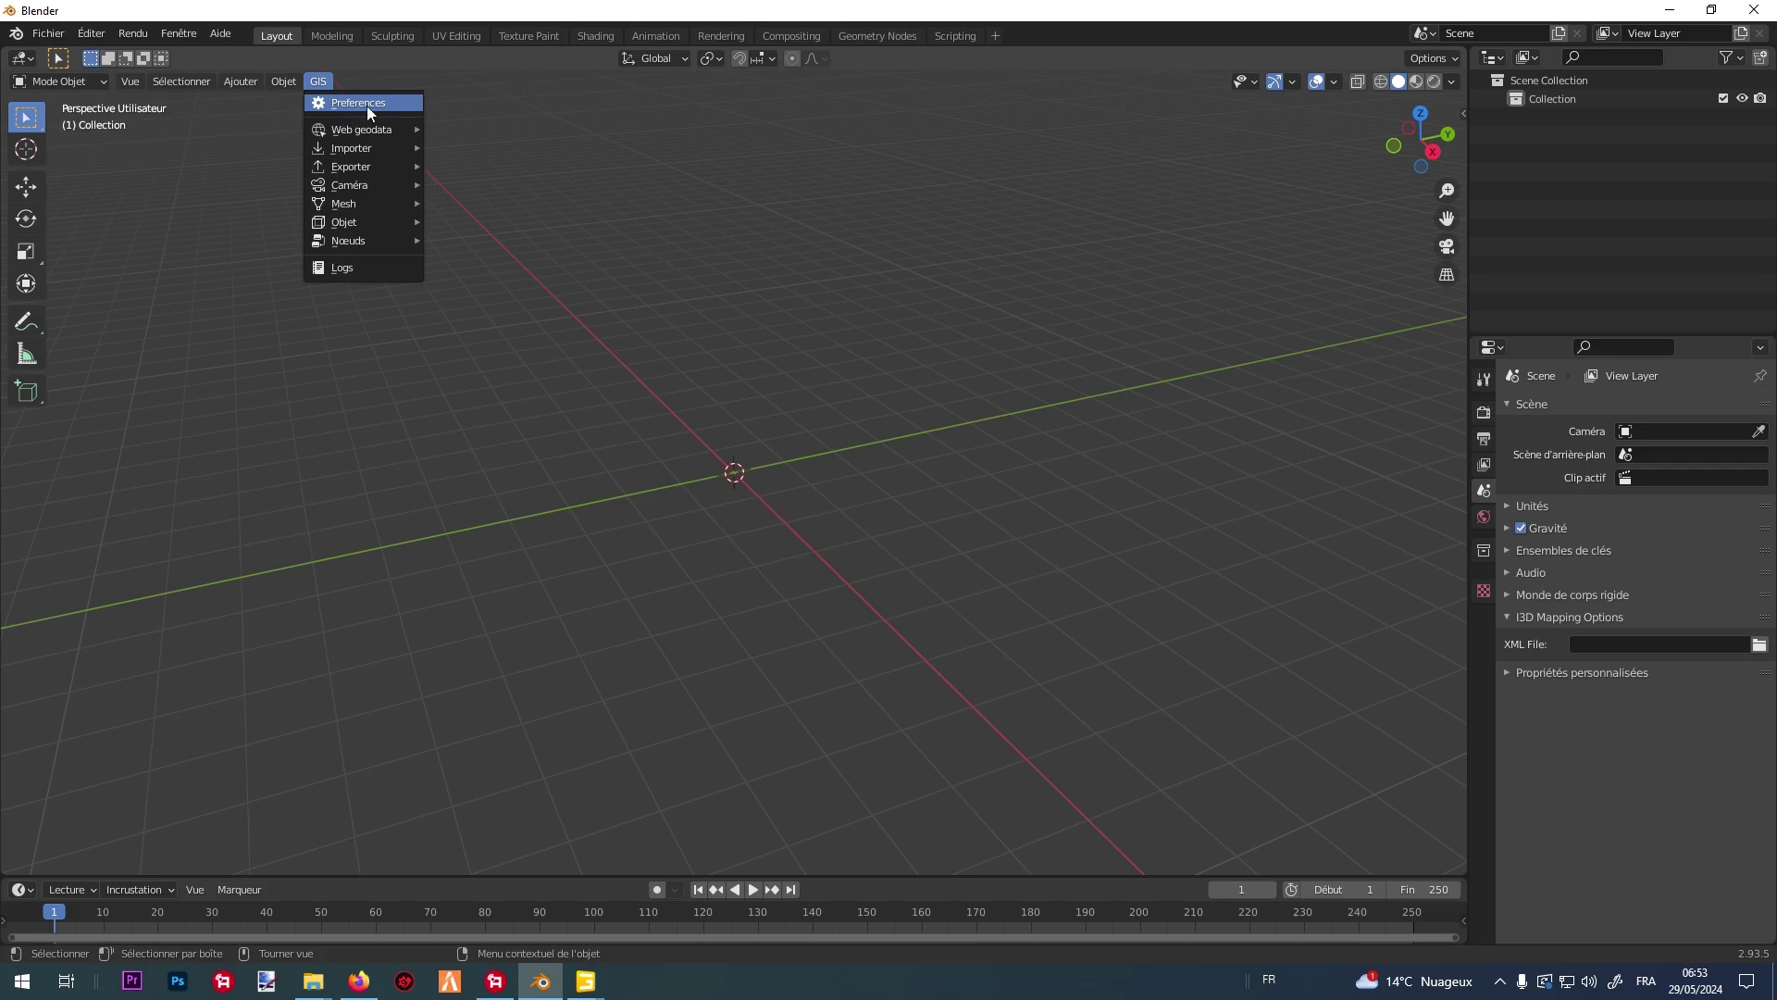
mouse_move(381, 125)
click(501, 129)
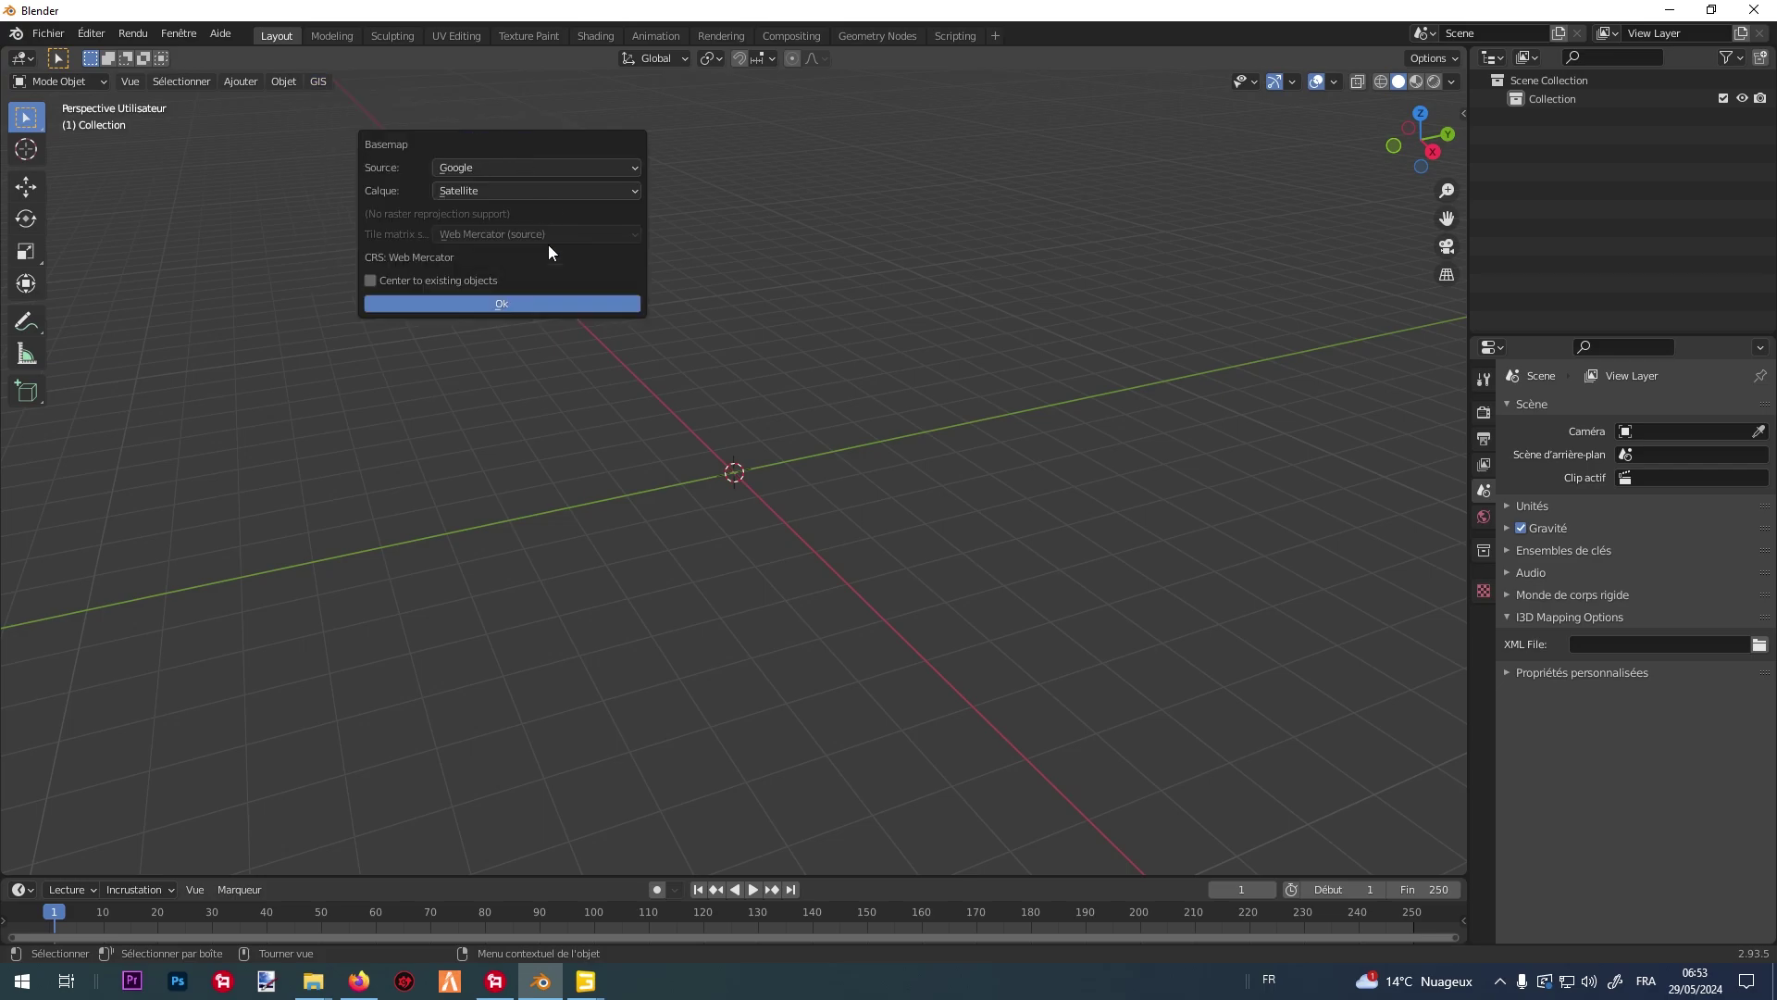
click(535, 300)
Bring the basemap from the world view to the mountains and village south of Lake Geneva at zoom 15.
scroll(750, 461, up, 4)
middle_drag(661, 352, 825, 879)
middle_drag(533, 228, 637, 496)
scroll(637, 497, up, 3)
middle_drag(572, 285, 748, 602)
scroll(748, 602, up, 2)
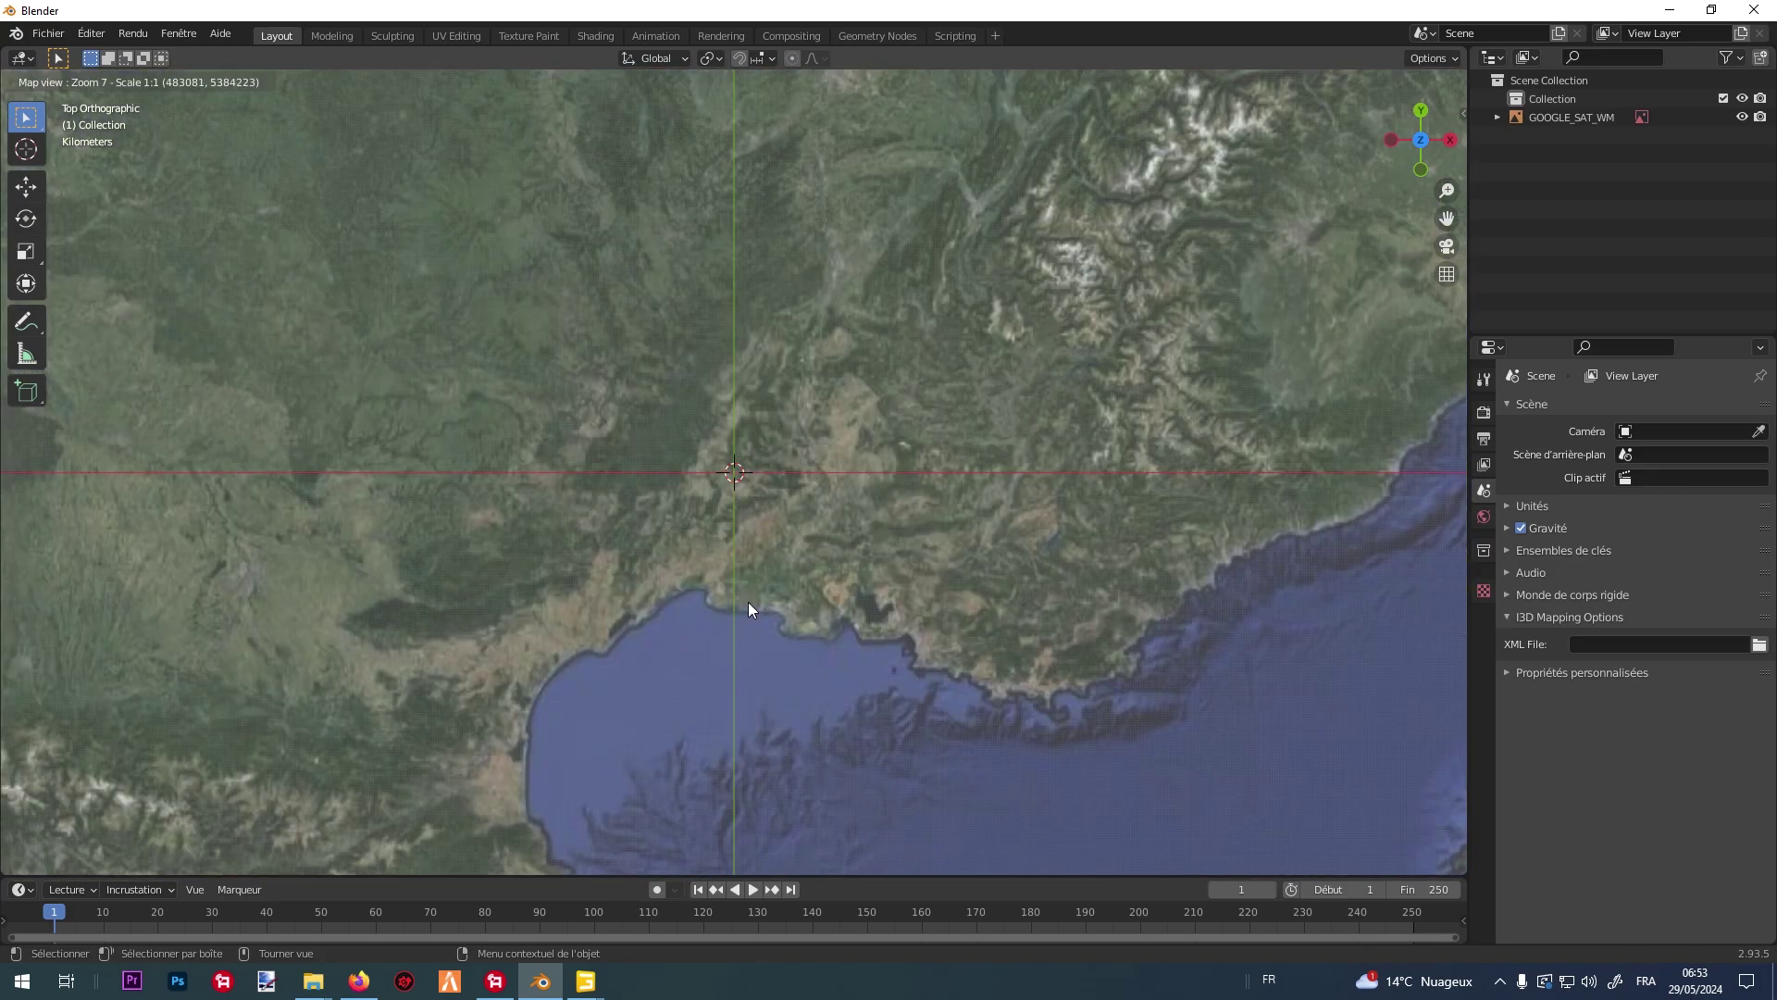
middle_drag(898, 303, 709, 833)
middle_drag(856, 546, 326, 85)
middle_drag(873, 240, 1064, 856)
middle_drag(863, 196, 781, 535)
scroll(783, 462, up, 3)
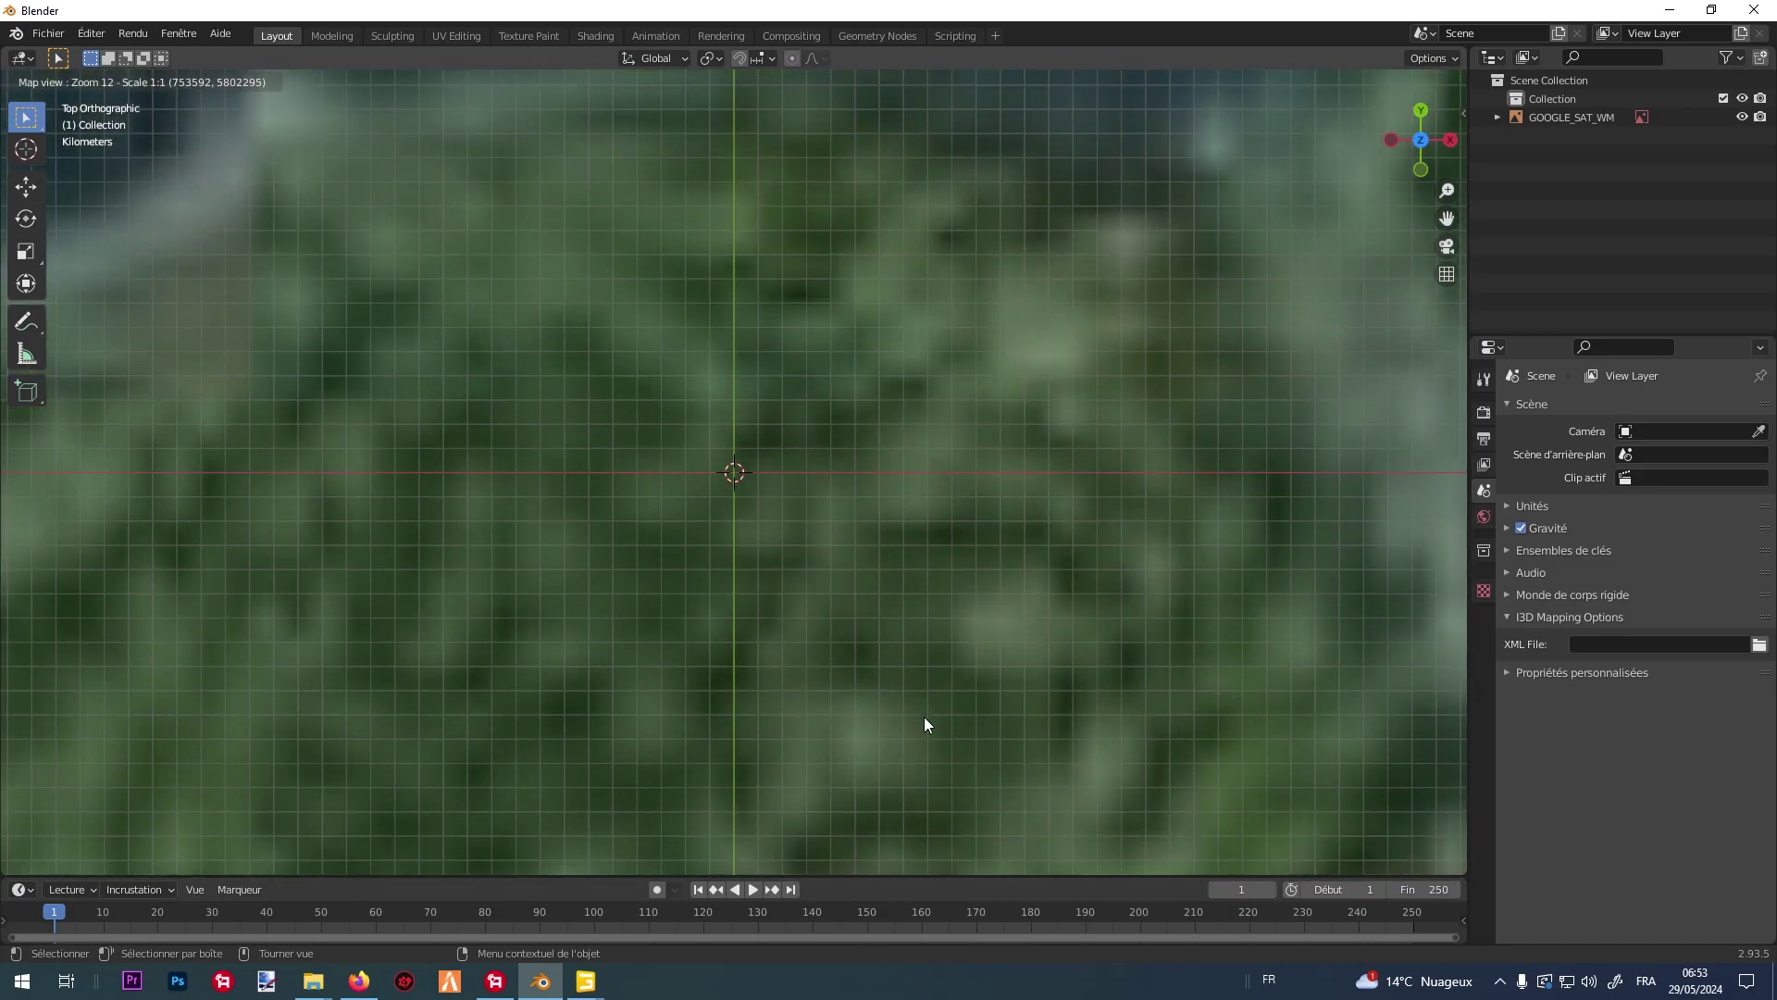
middle_drag(924, 718, 878, 780)
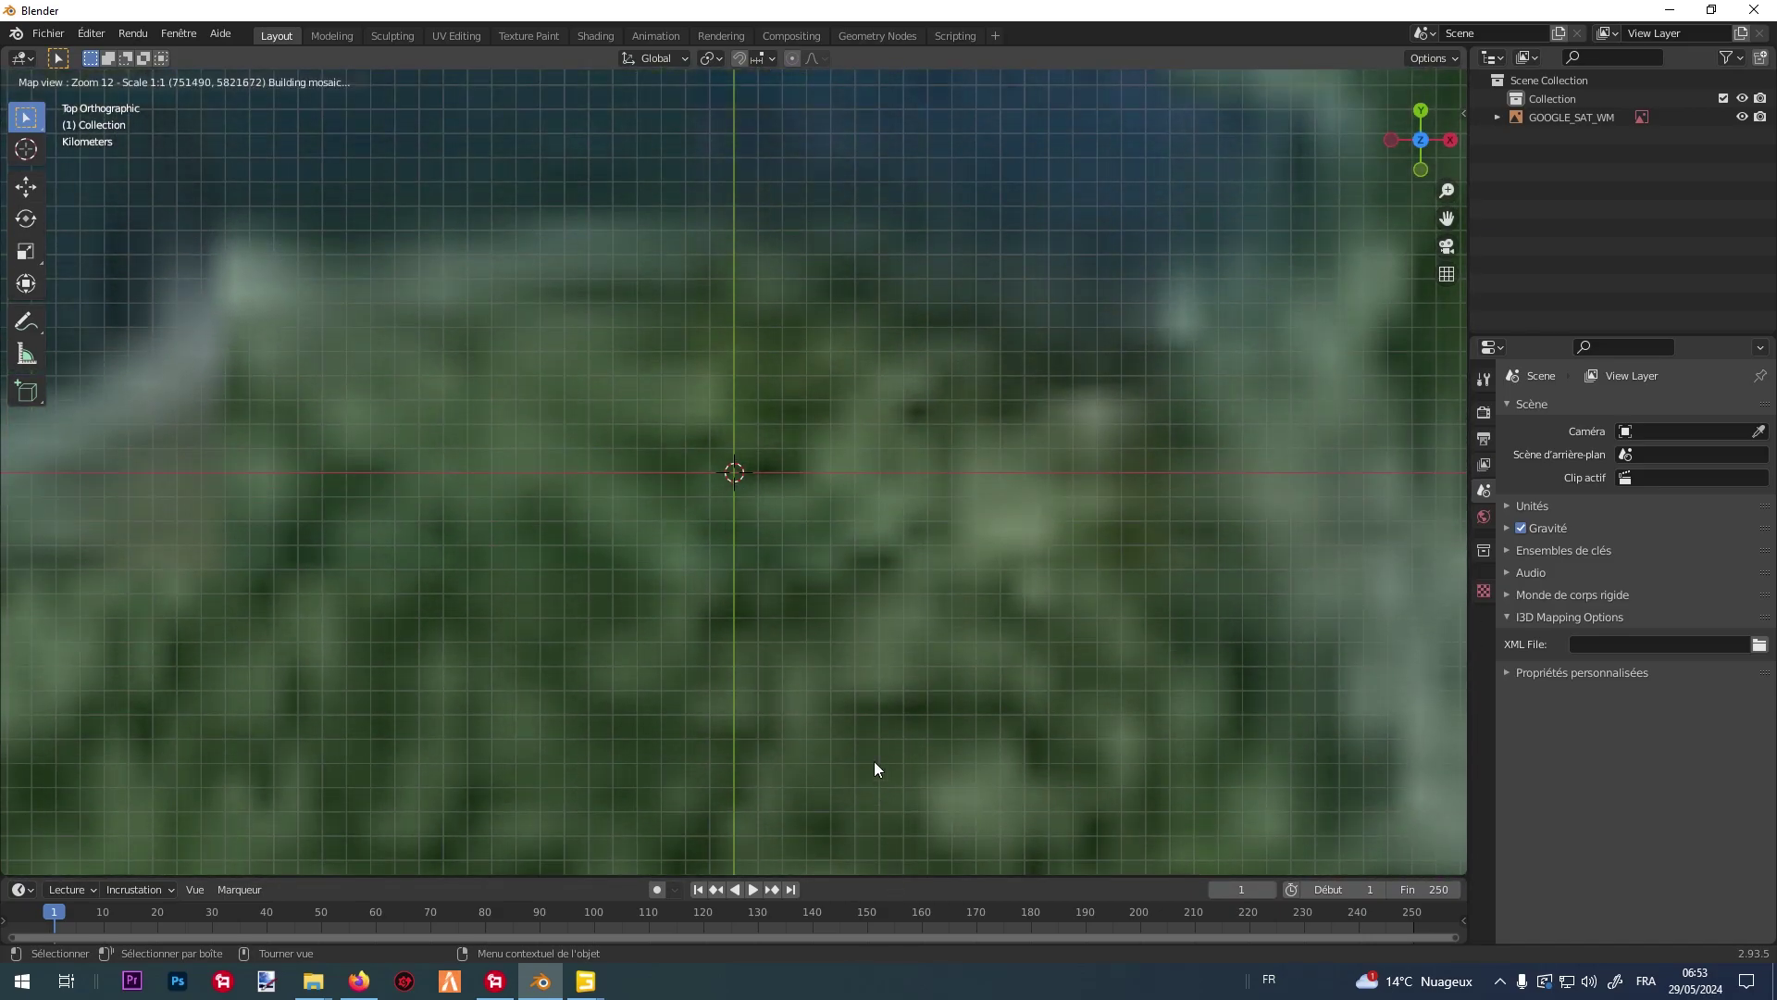
middle_drag(857, 624, 809, 547)
scroll(809, 554, up, 1)
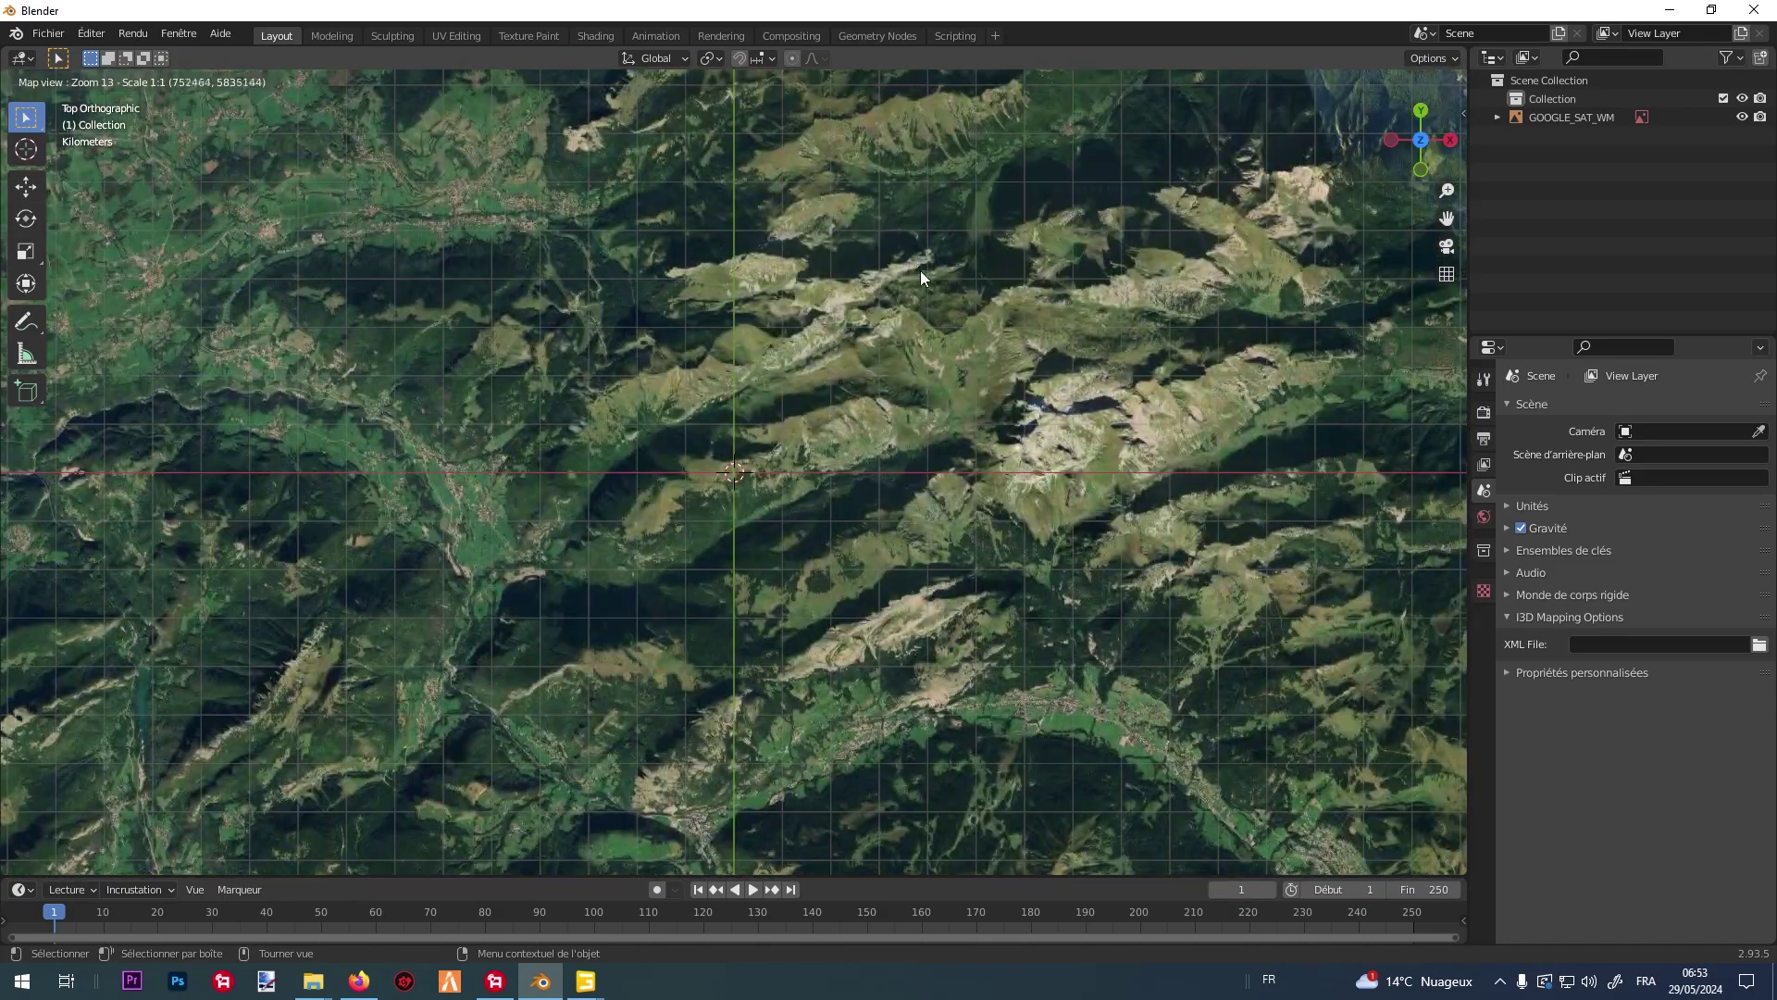
drag(920, 278, 763, 439)
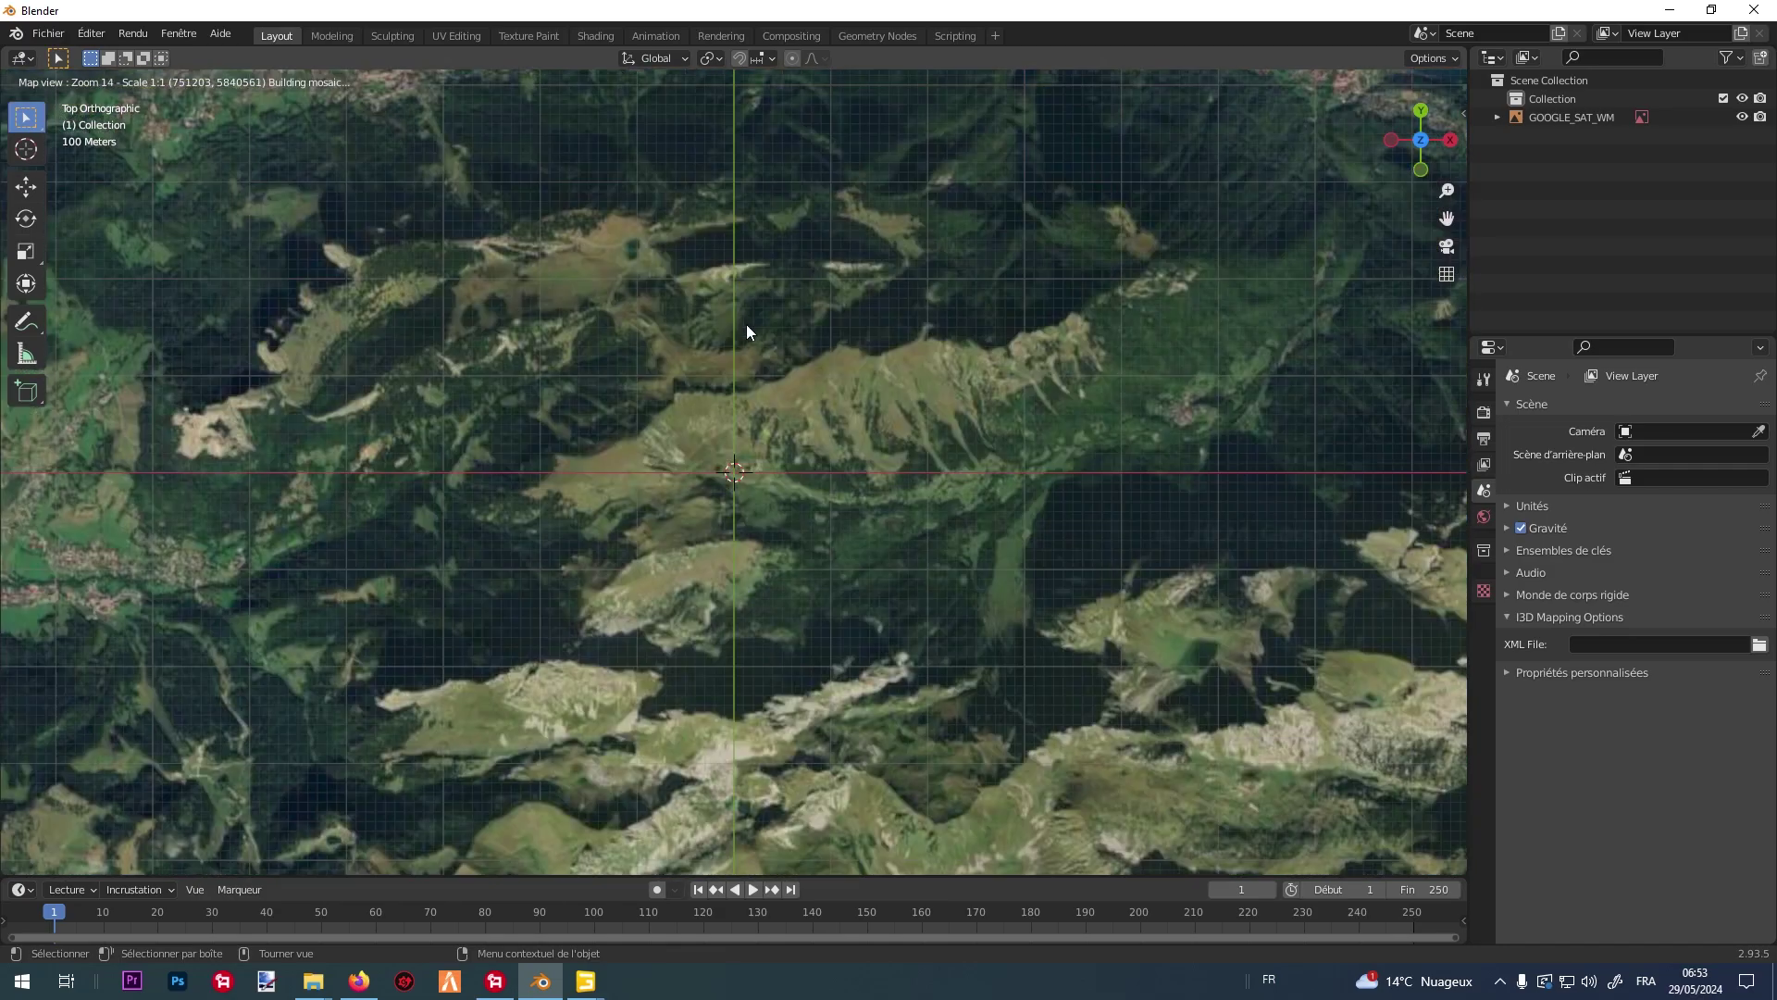
drag(814, 357, 908, 527)
scroll(602, 255, up, 1)
scroll(624, 261, up, 1)
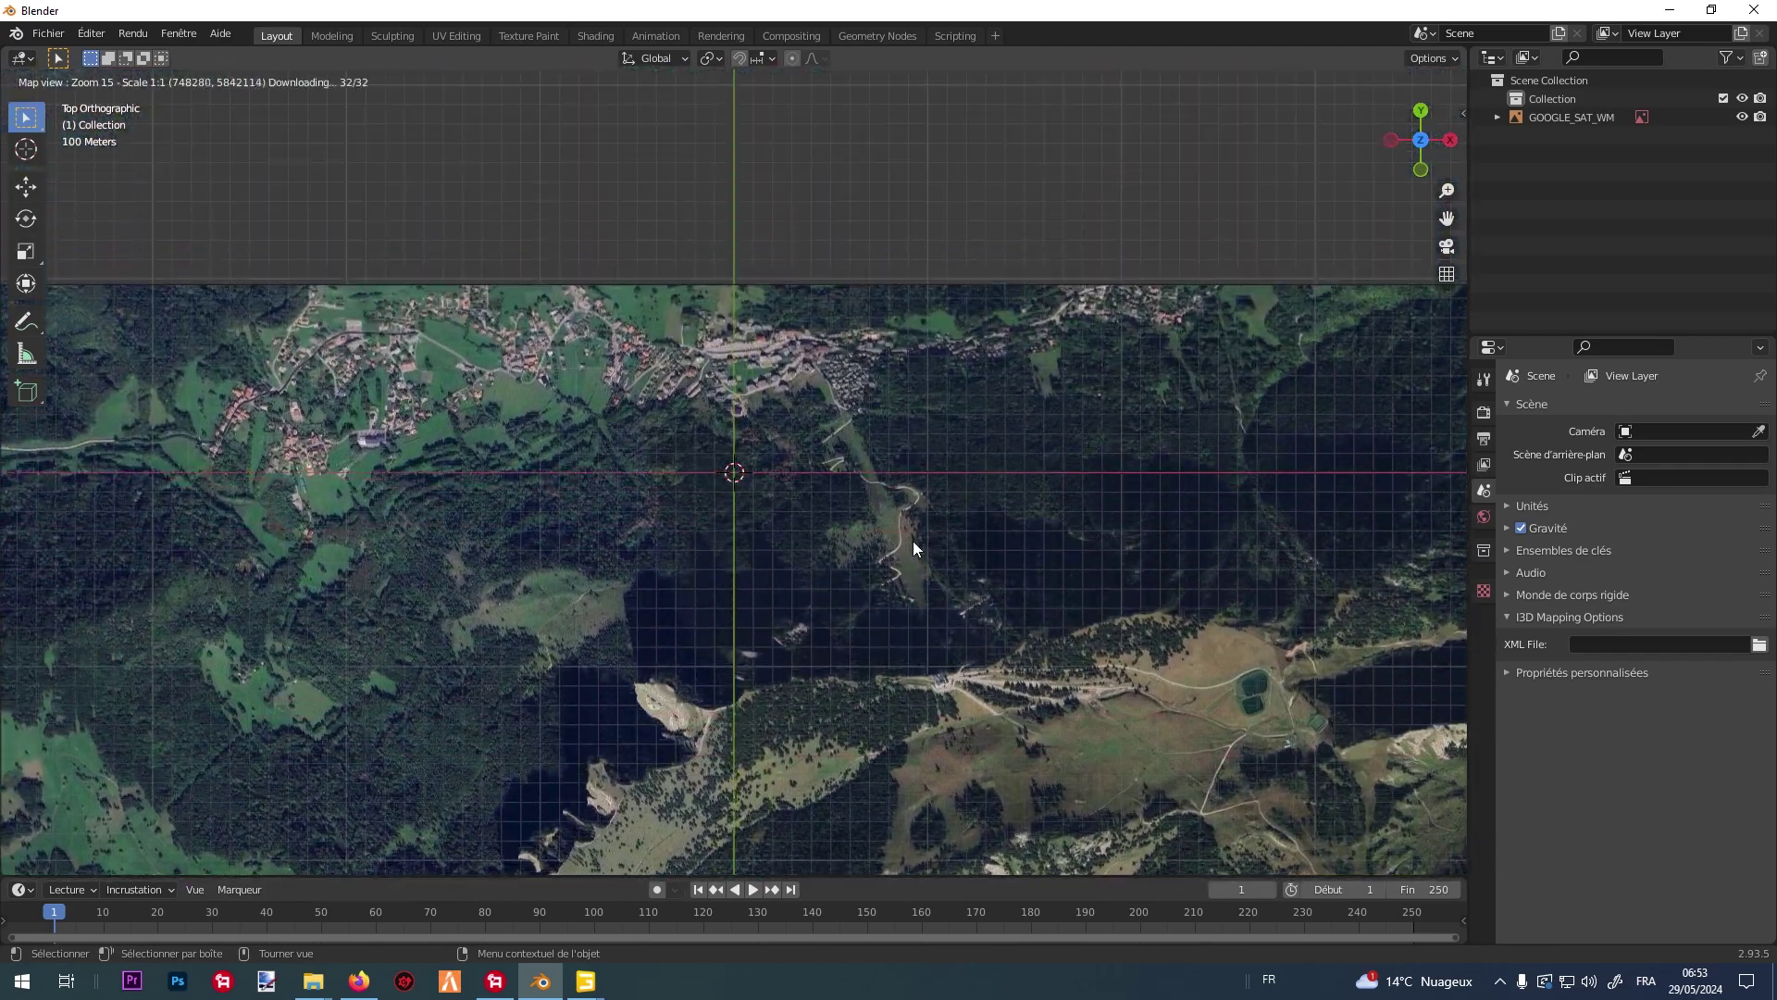
Frame the basemap at zoom 17 on the forest directly south of the village below the heart-shaped road.
drag(942, 322, 796, 502)
drag(981, 435, 813, 251)
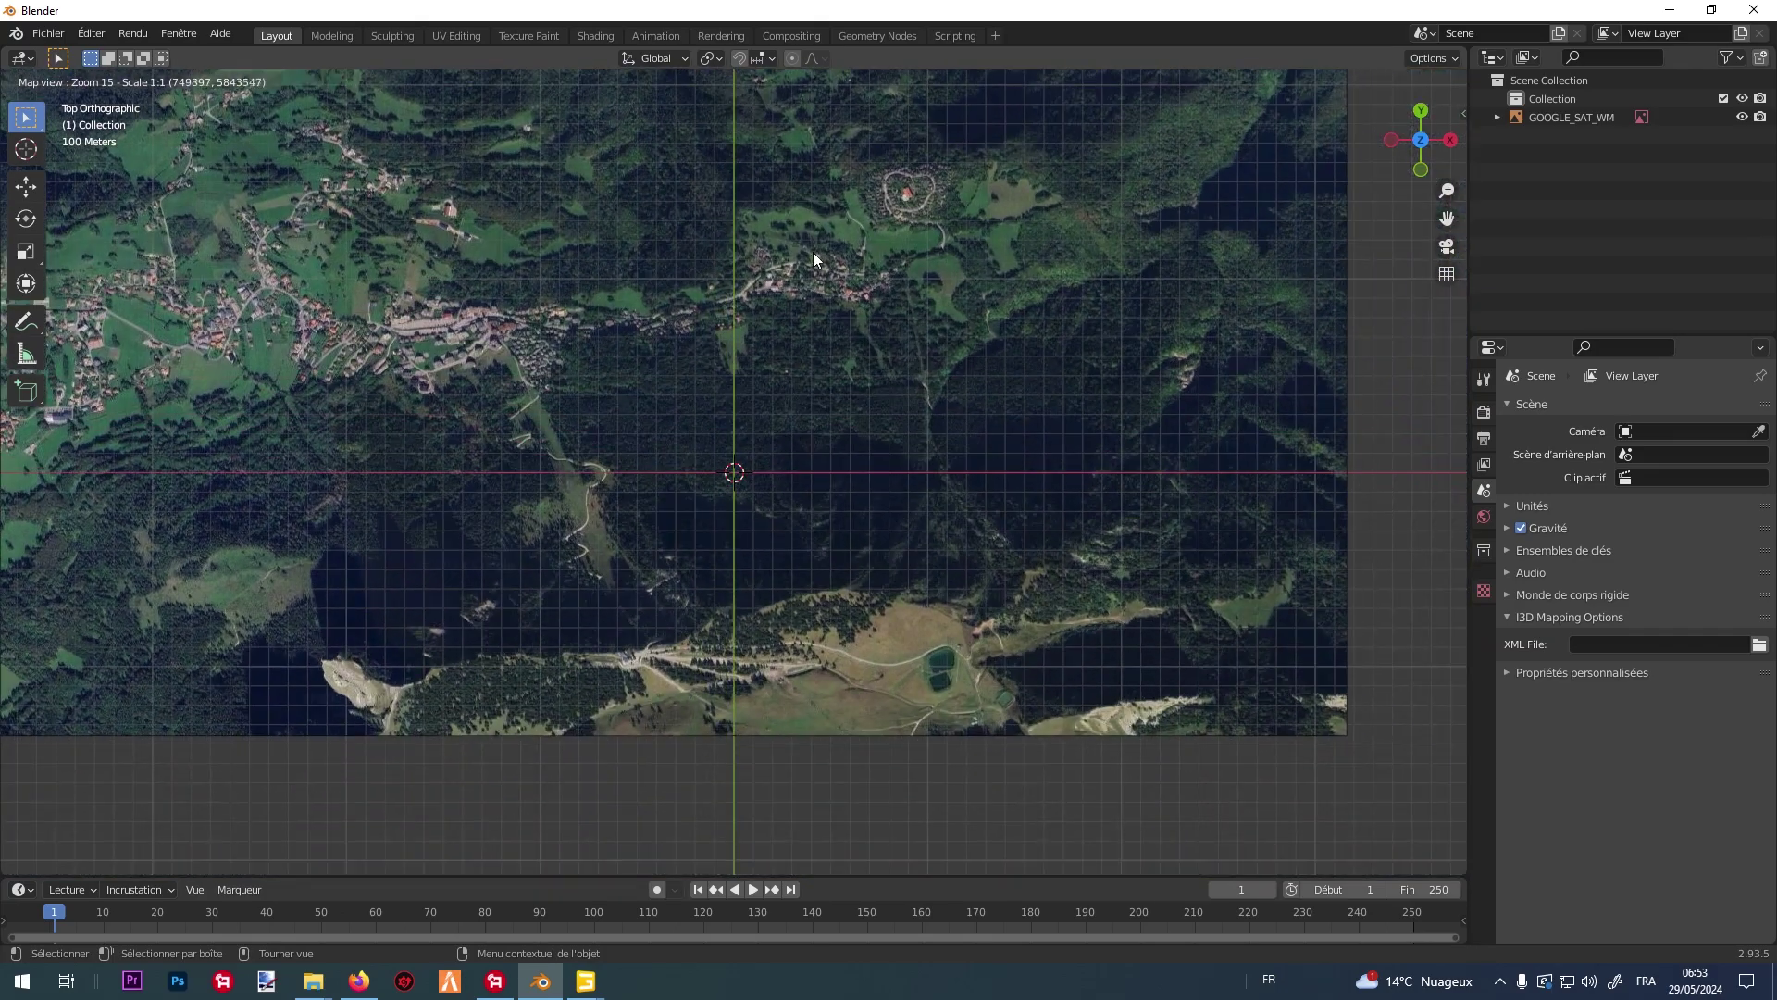
scroll(813, 252, up, 2)
drag(836, 326, 900, 71)
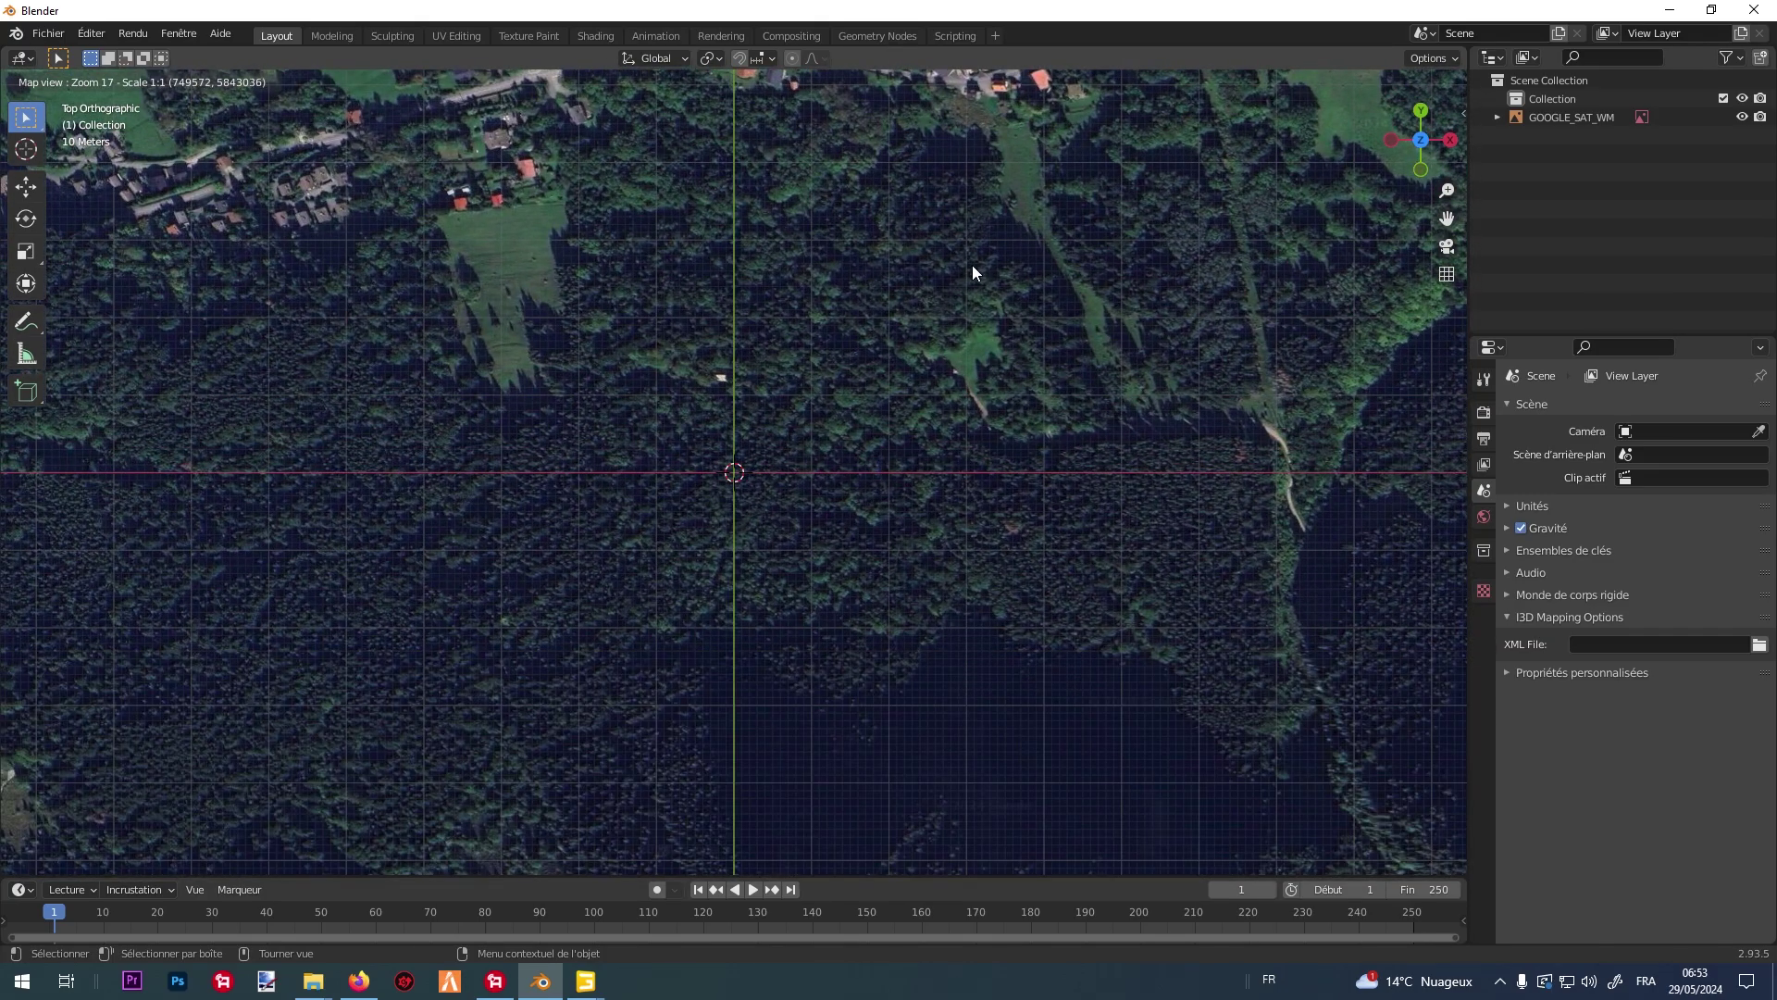
drag(976, 274, 983, 278)
drag(1052, 100, 907, 117)
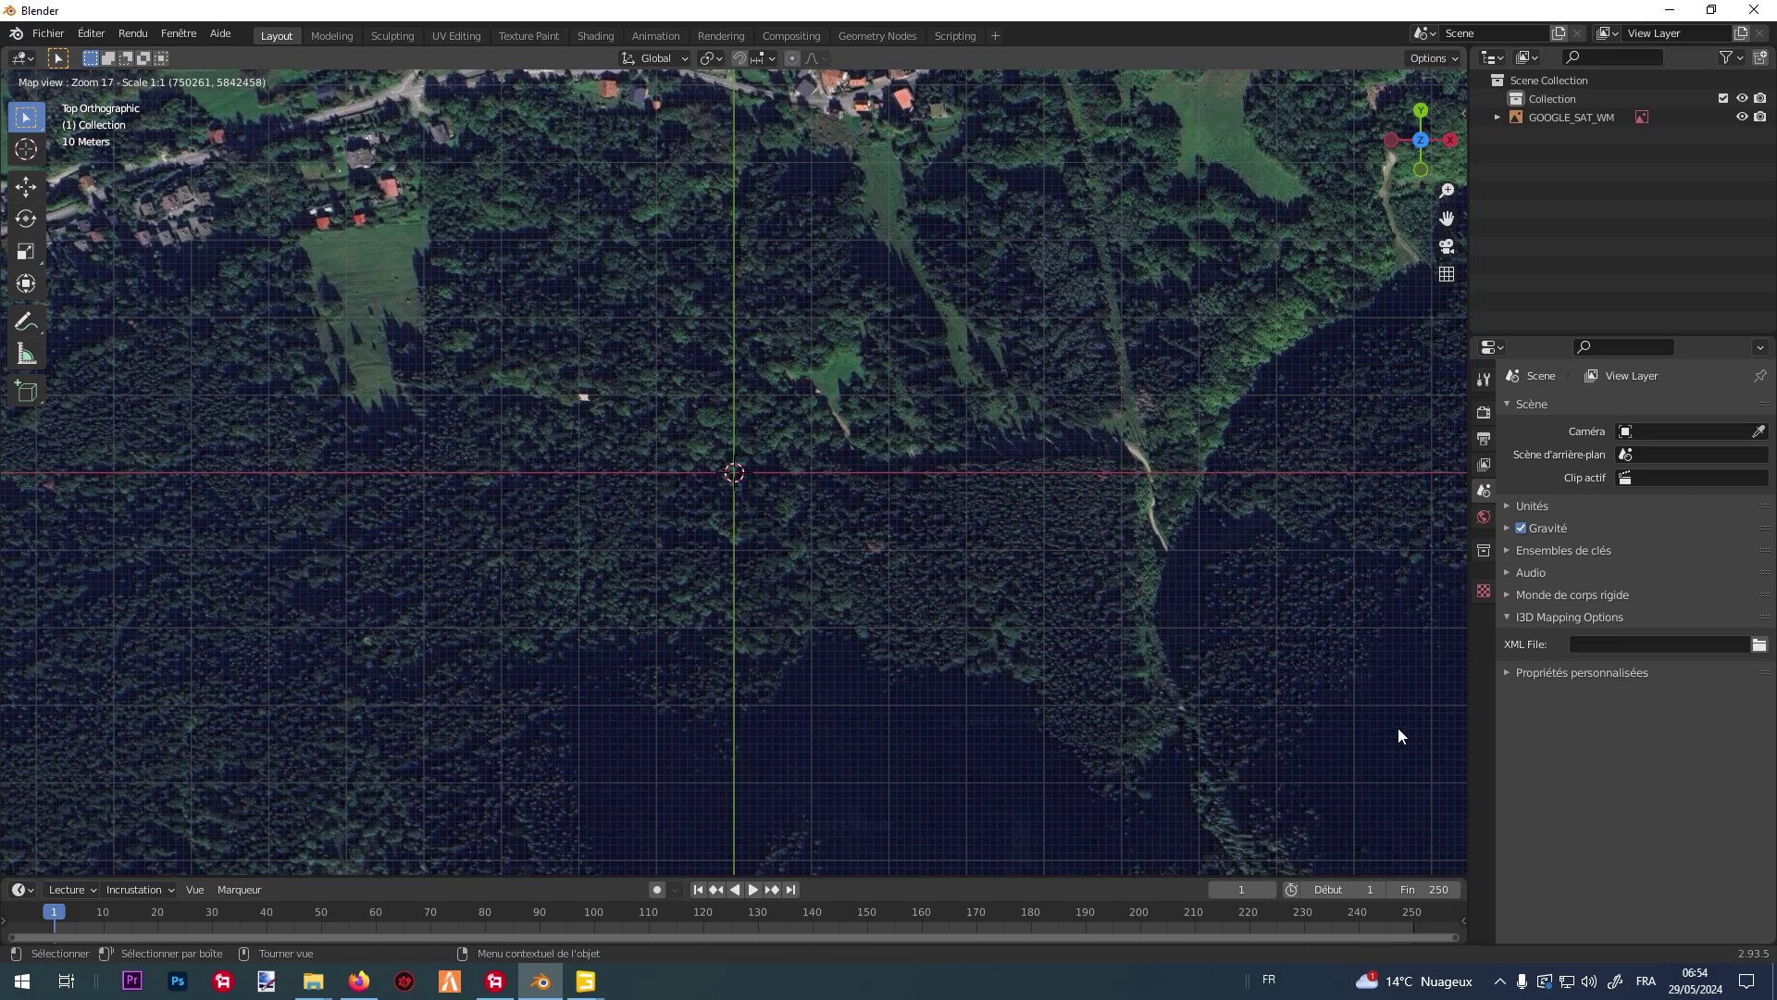
Export the framed zoom 17 basemap as a textured plane and view it in perspective.
key(e)
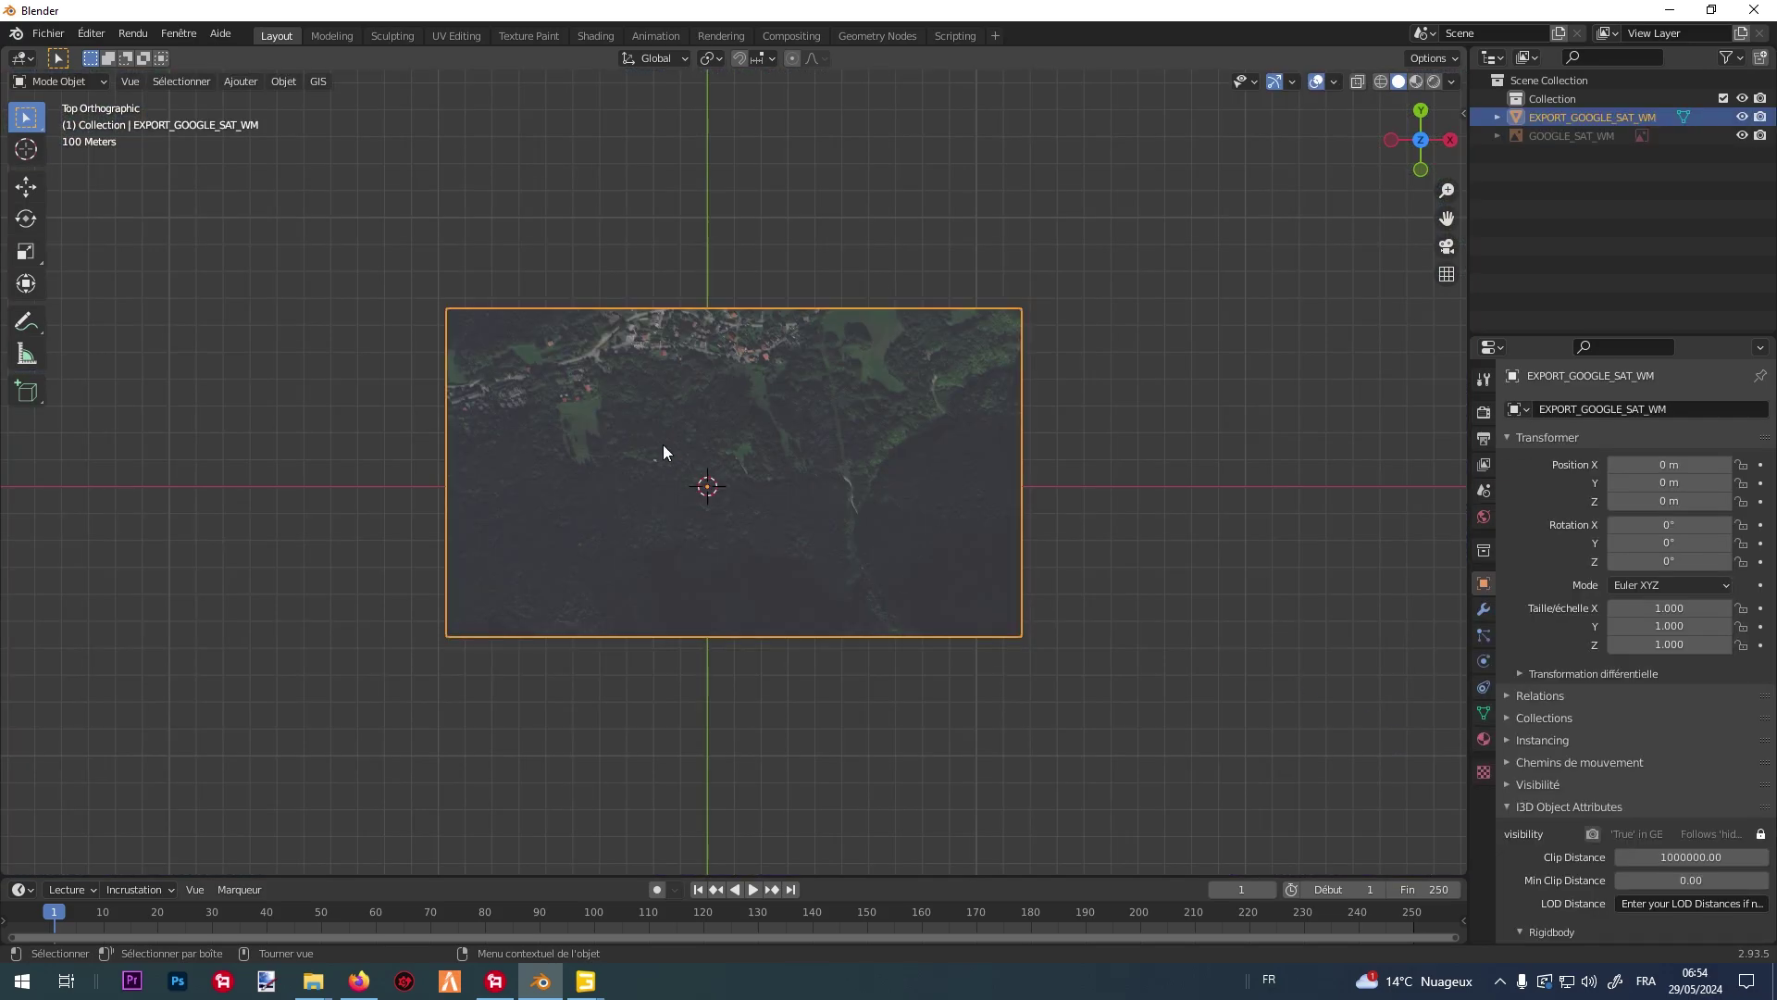
scroll(663, 452, up, 3)
mouse_move(718, 429)
middle_down()
mouse_move(727, 357)
mouse_move(627, 294)
mouse_move(691, 415)
middle_up()
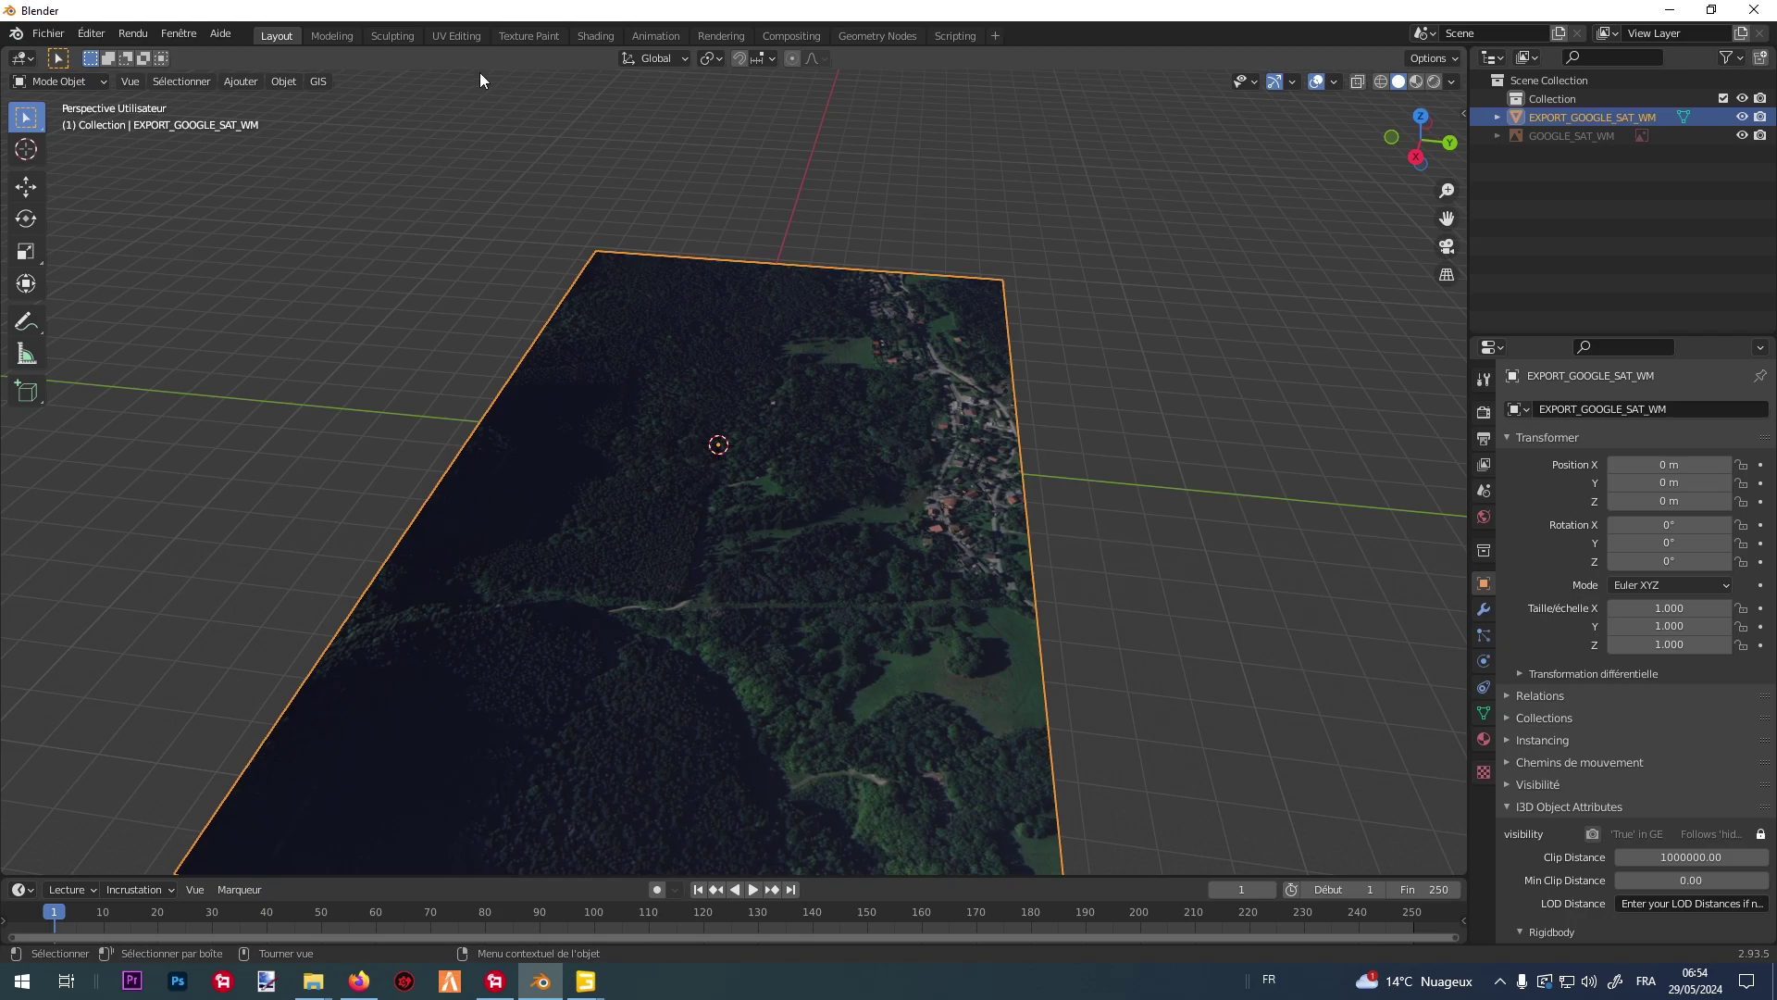
Fetch SRTM elevation data for the exported zoom 17 plane.
click(318, 81)
mouse_move(387, 131)
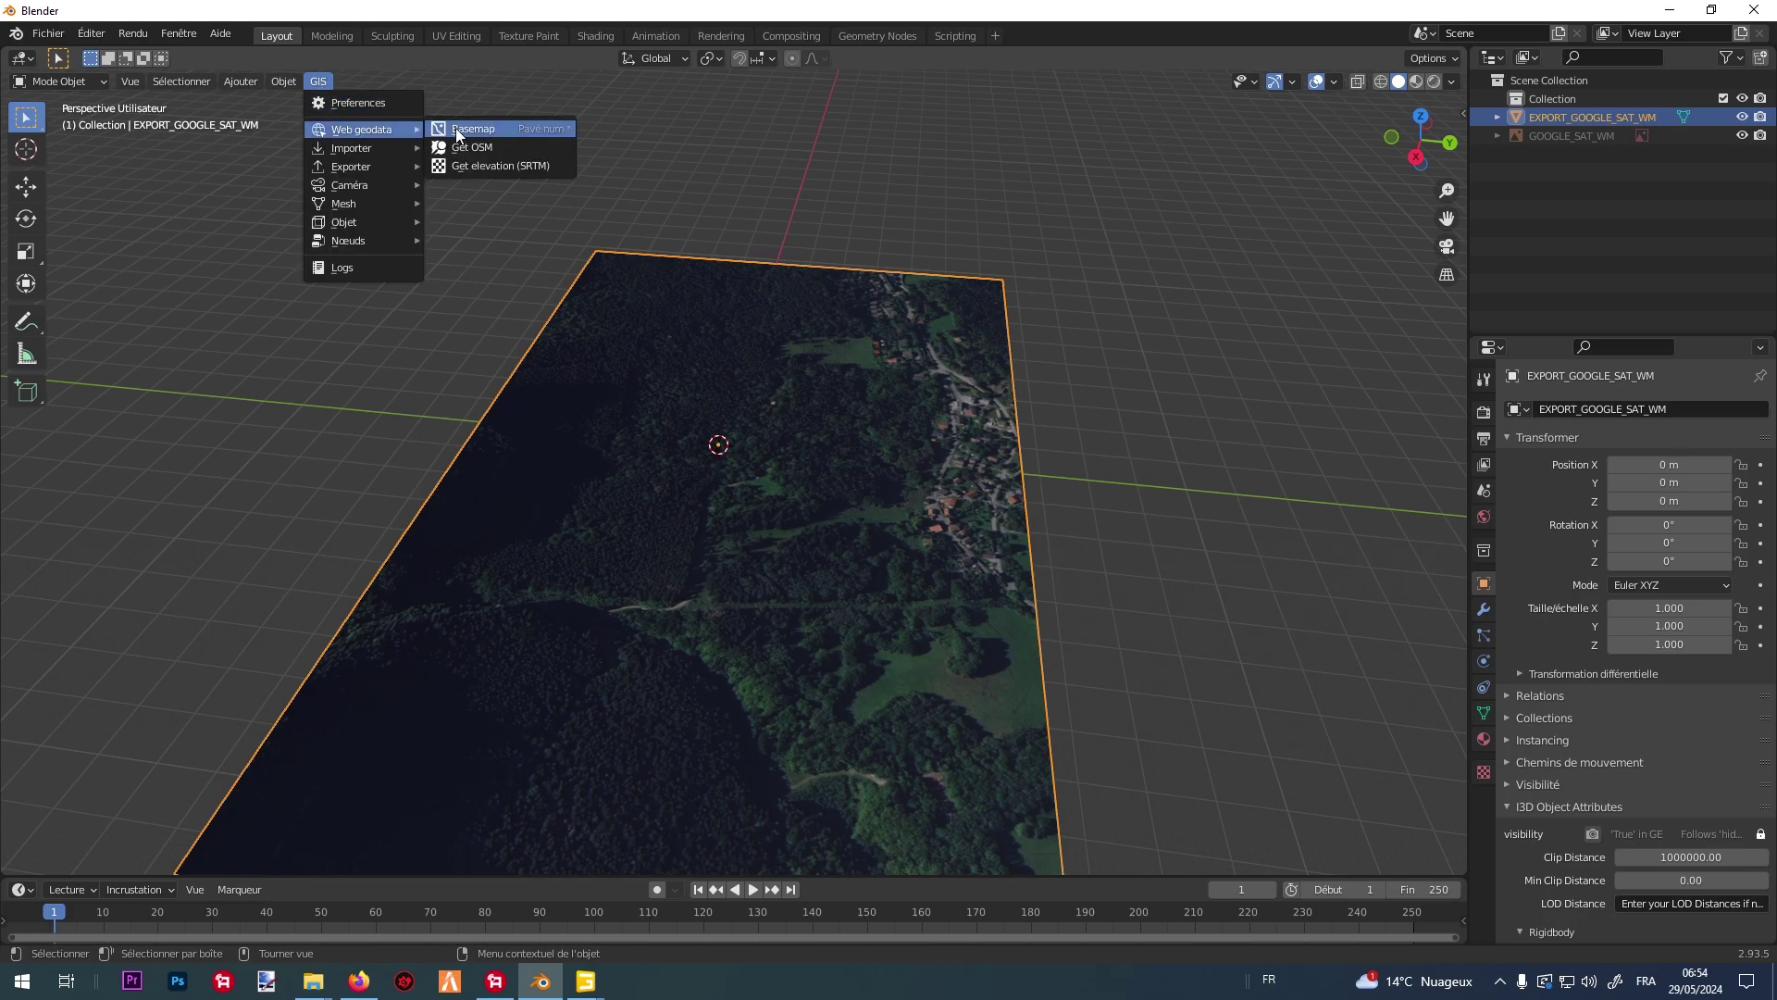
click(475, 165)
click(523, 224)
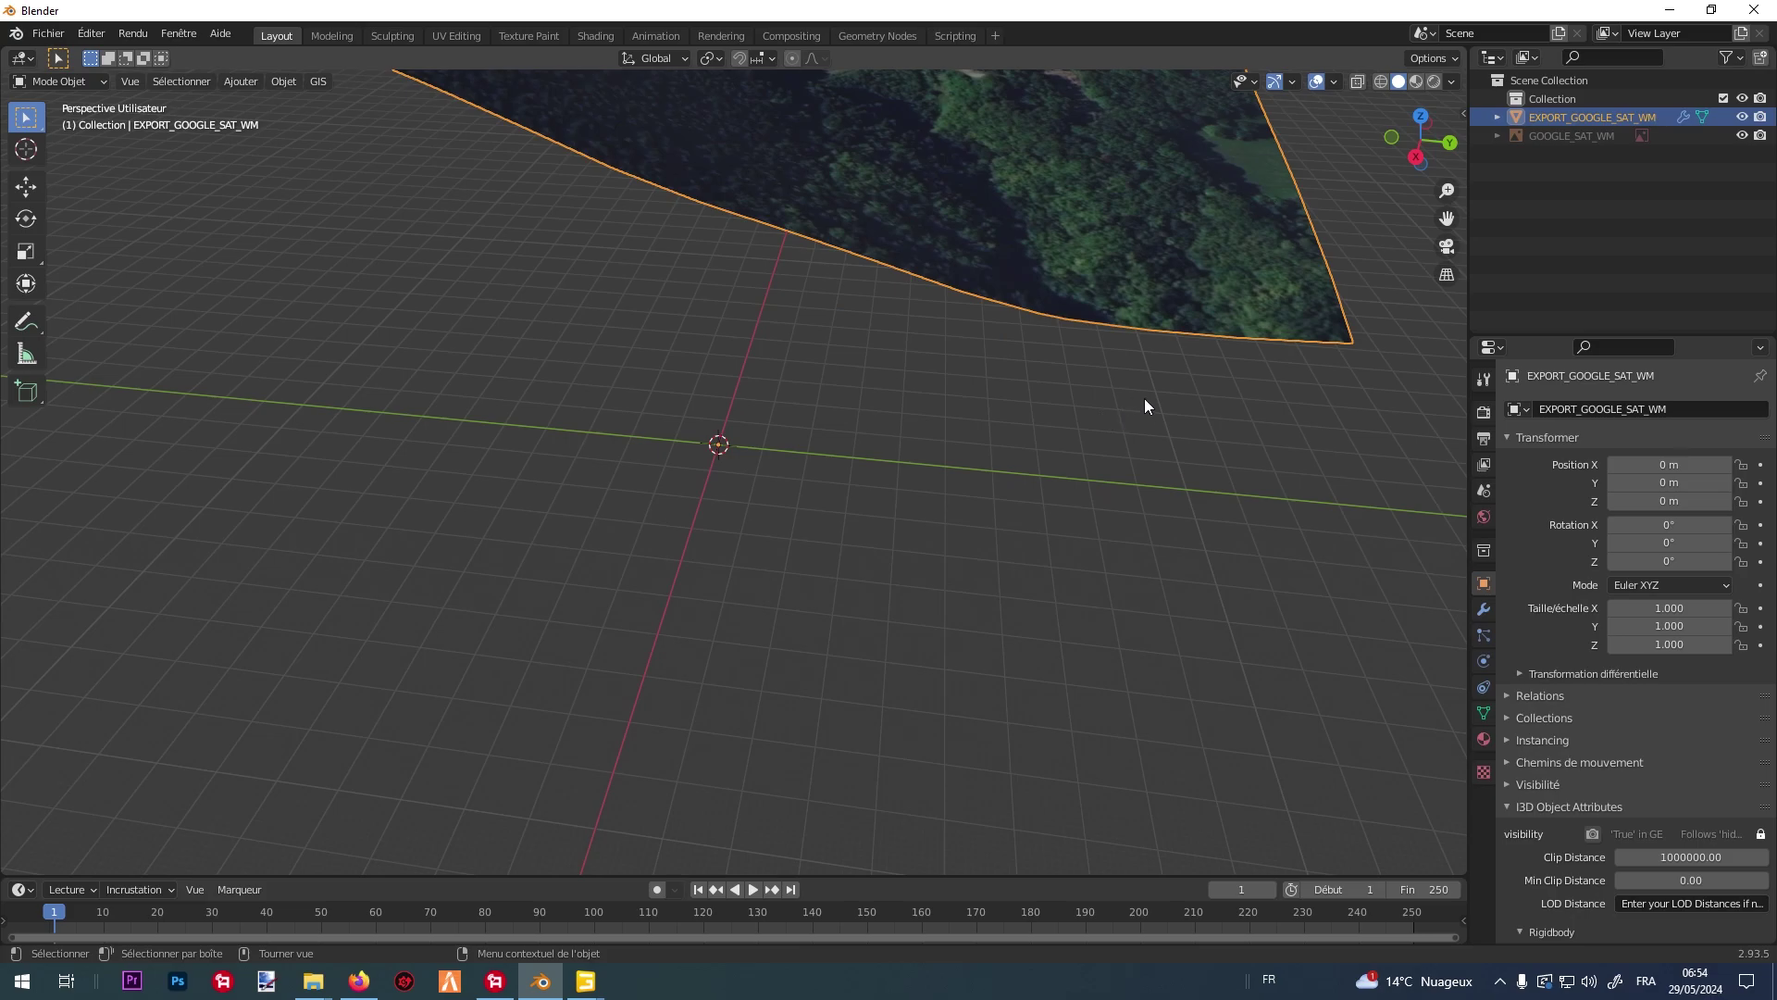
Apply the DEM subdivision modifier and the DEM.001 displacement modifier to the zoom 17 terrain.
click(1482, 610)
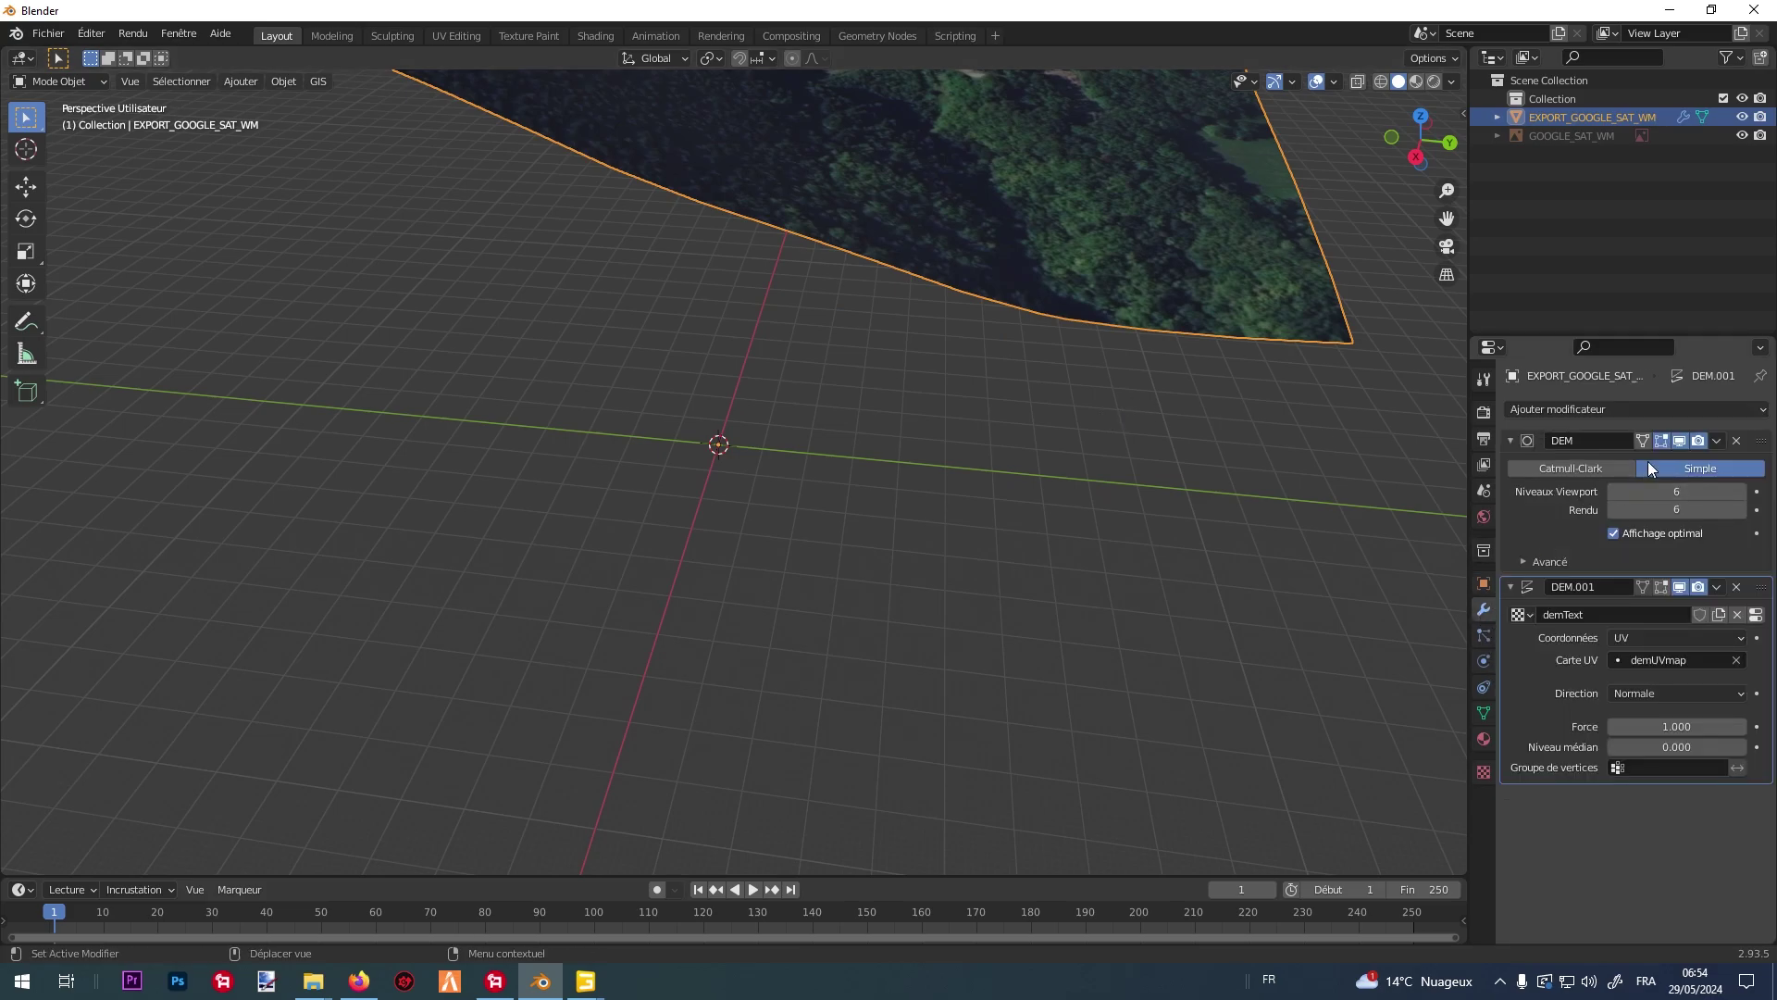
click(1717, 440)
click(1710, 461)
click(1713, 448)
click(1714, 444)
click(1706, 461)
middle_drag(1221, 456, 793, 339)
scroll(1041, 415, down, 6)
scroll(785, 570, up, 4)
scroll(783, 564, down, 4)
scroll(766, 564, down, 3)
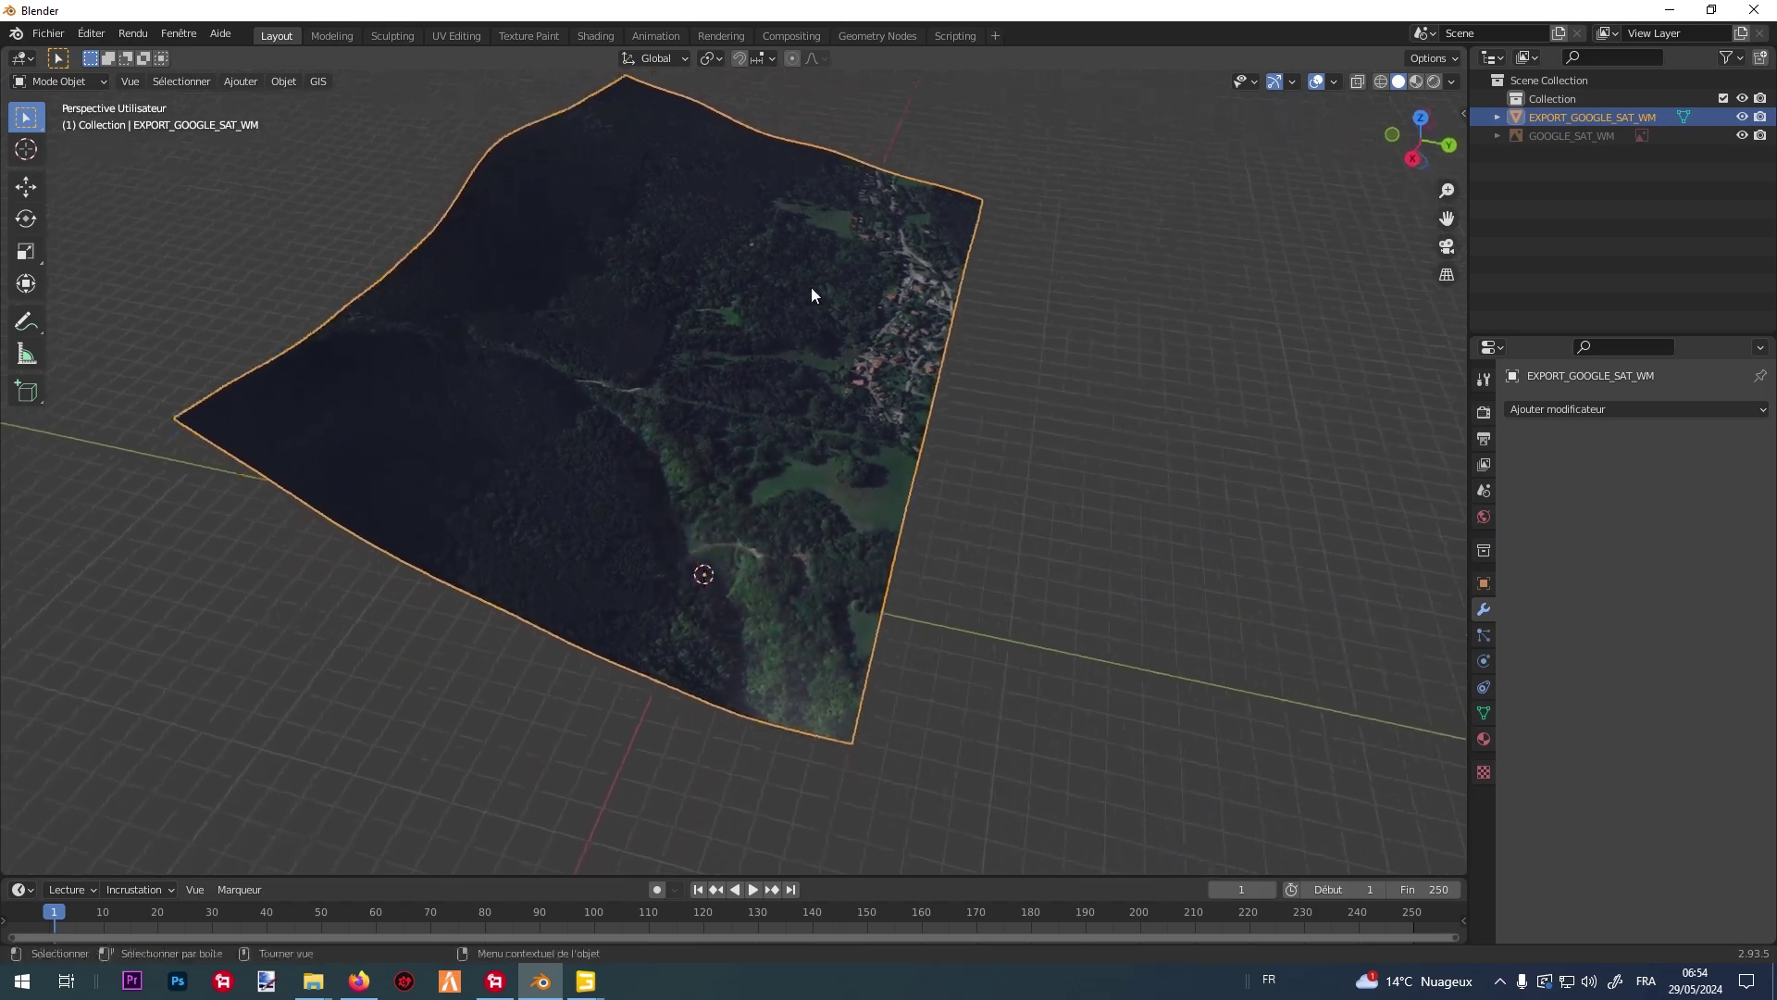
shift+middle_drag(858, 489, 655, 377)
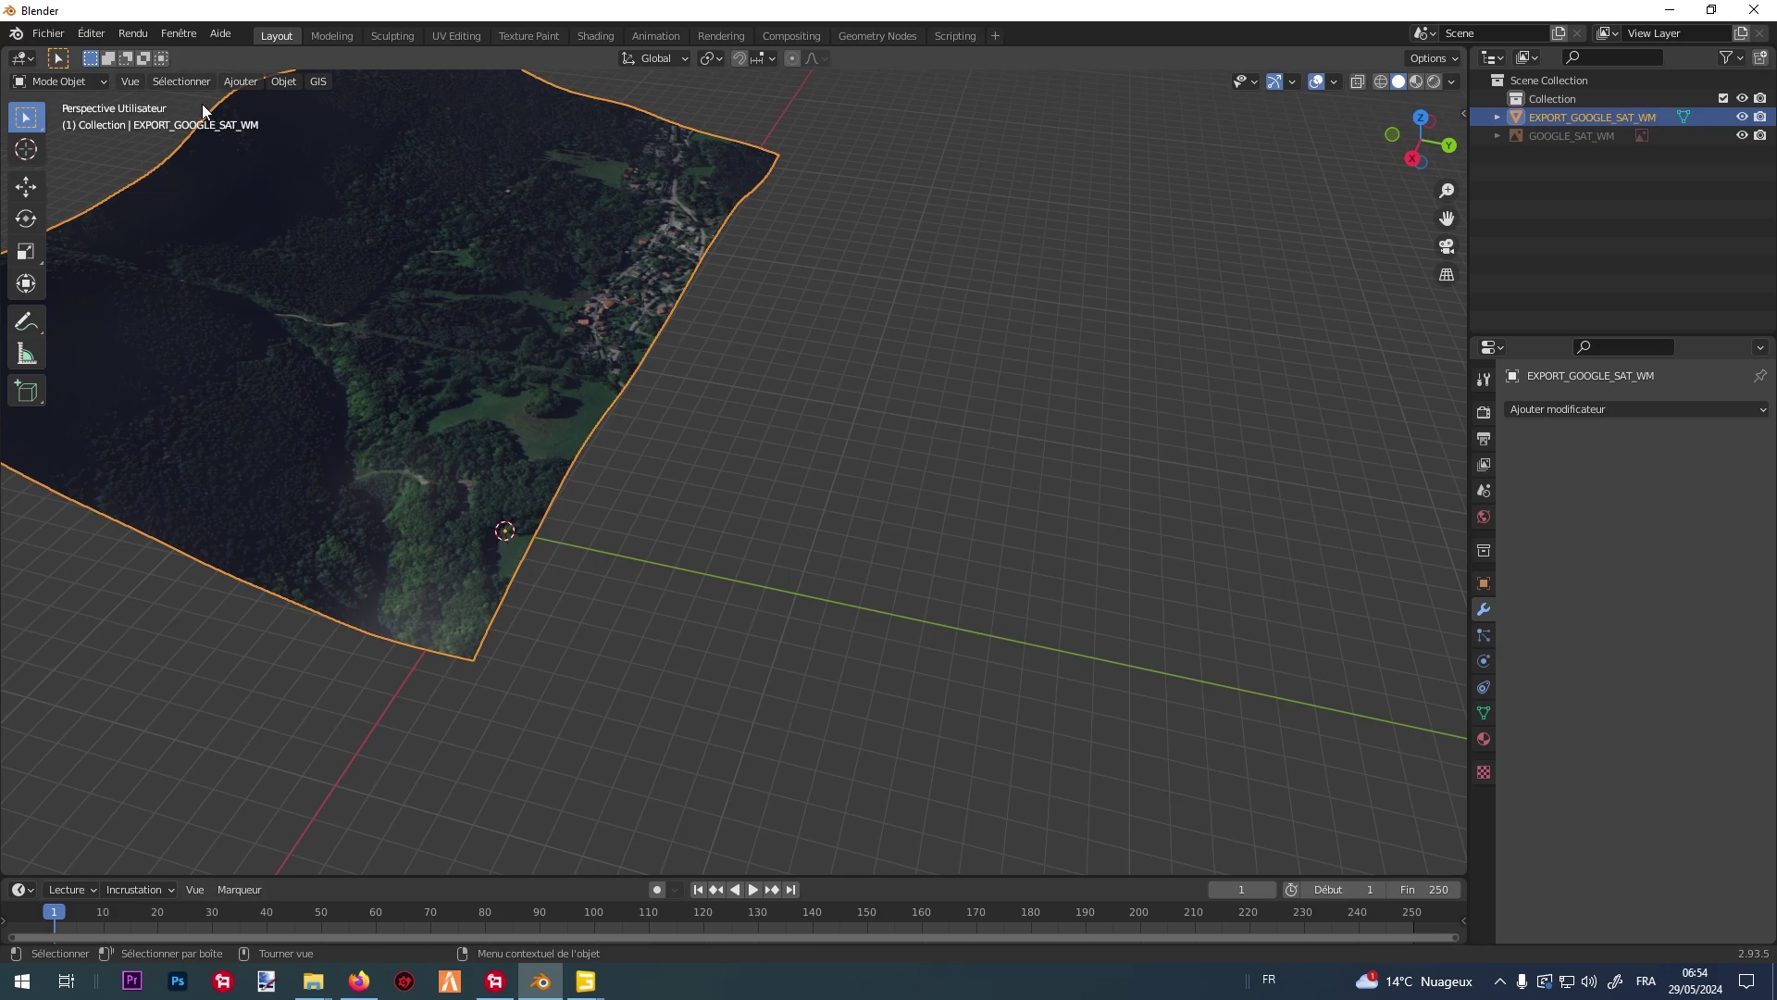
Add a plane mesh and set its X and Y dimensions to 2048 m as the map footprint.
click(237, 81)
mouse_move(257, 98)
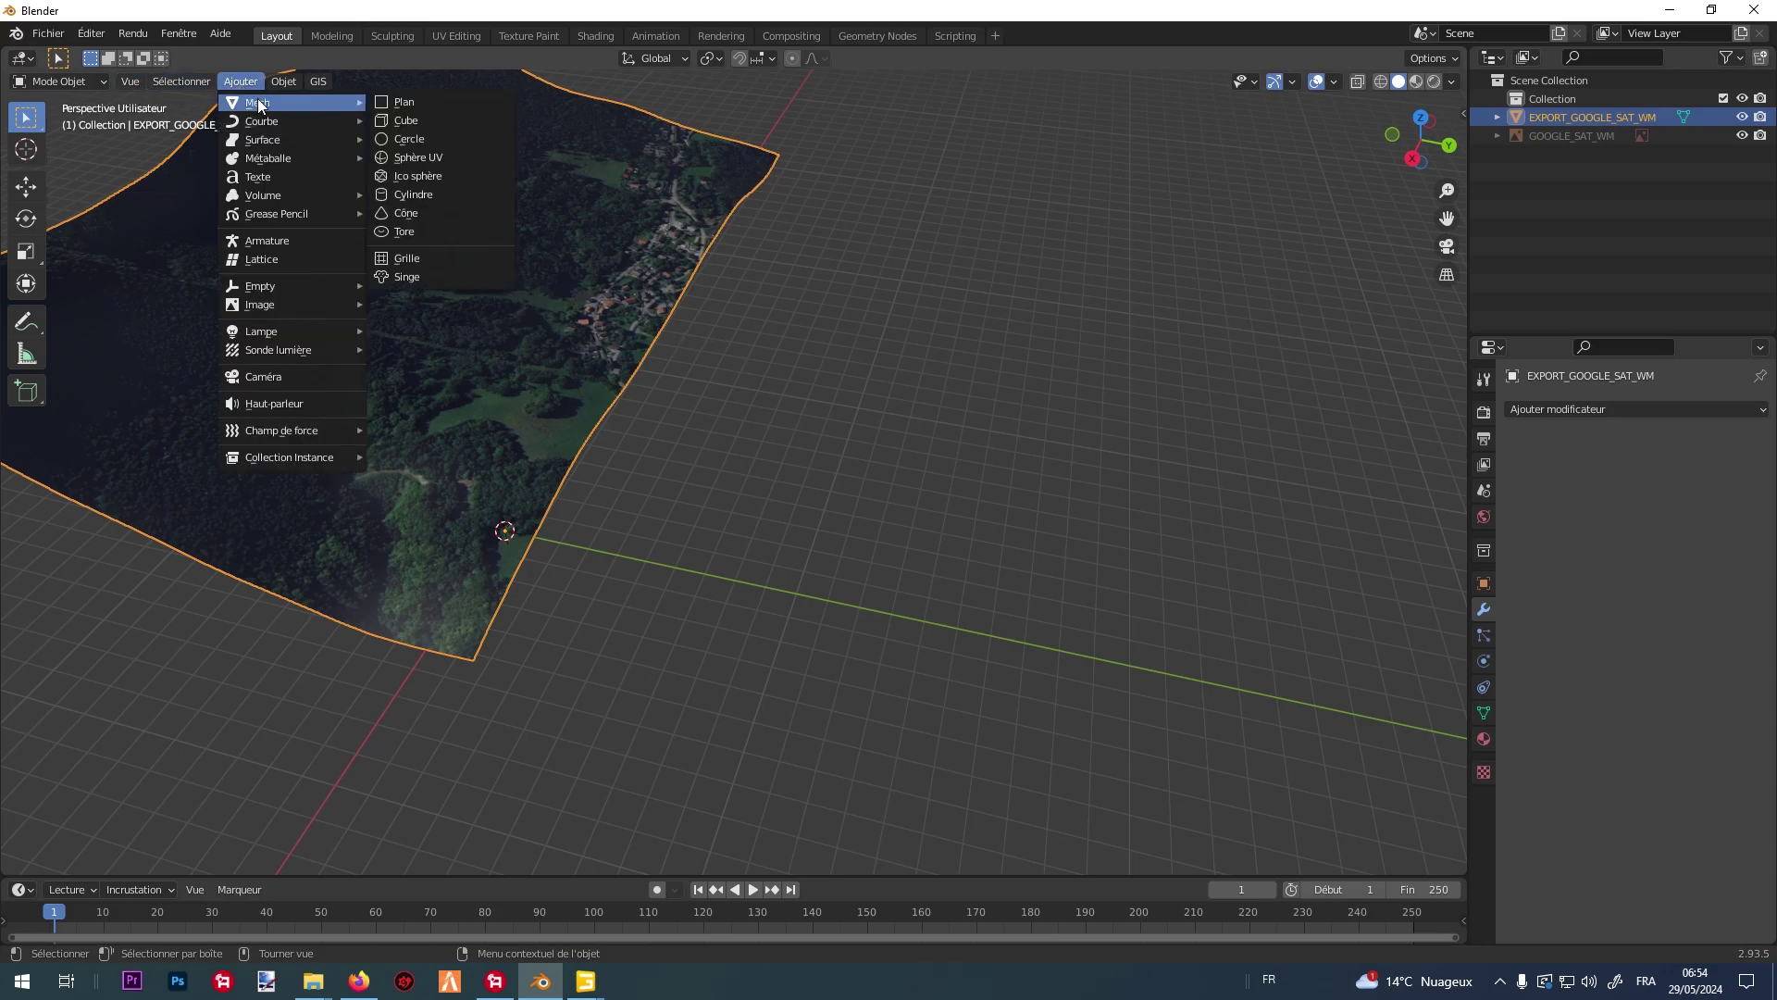
click(411, 102)
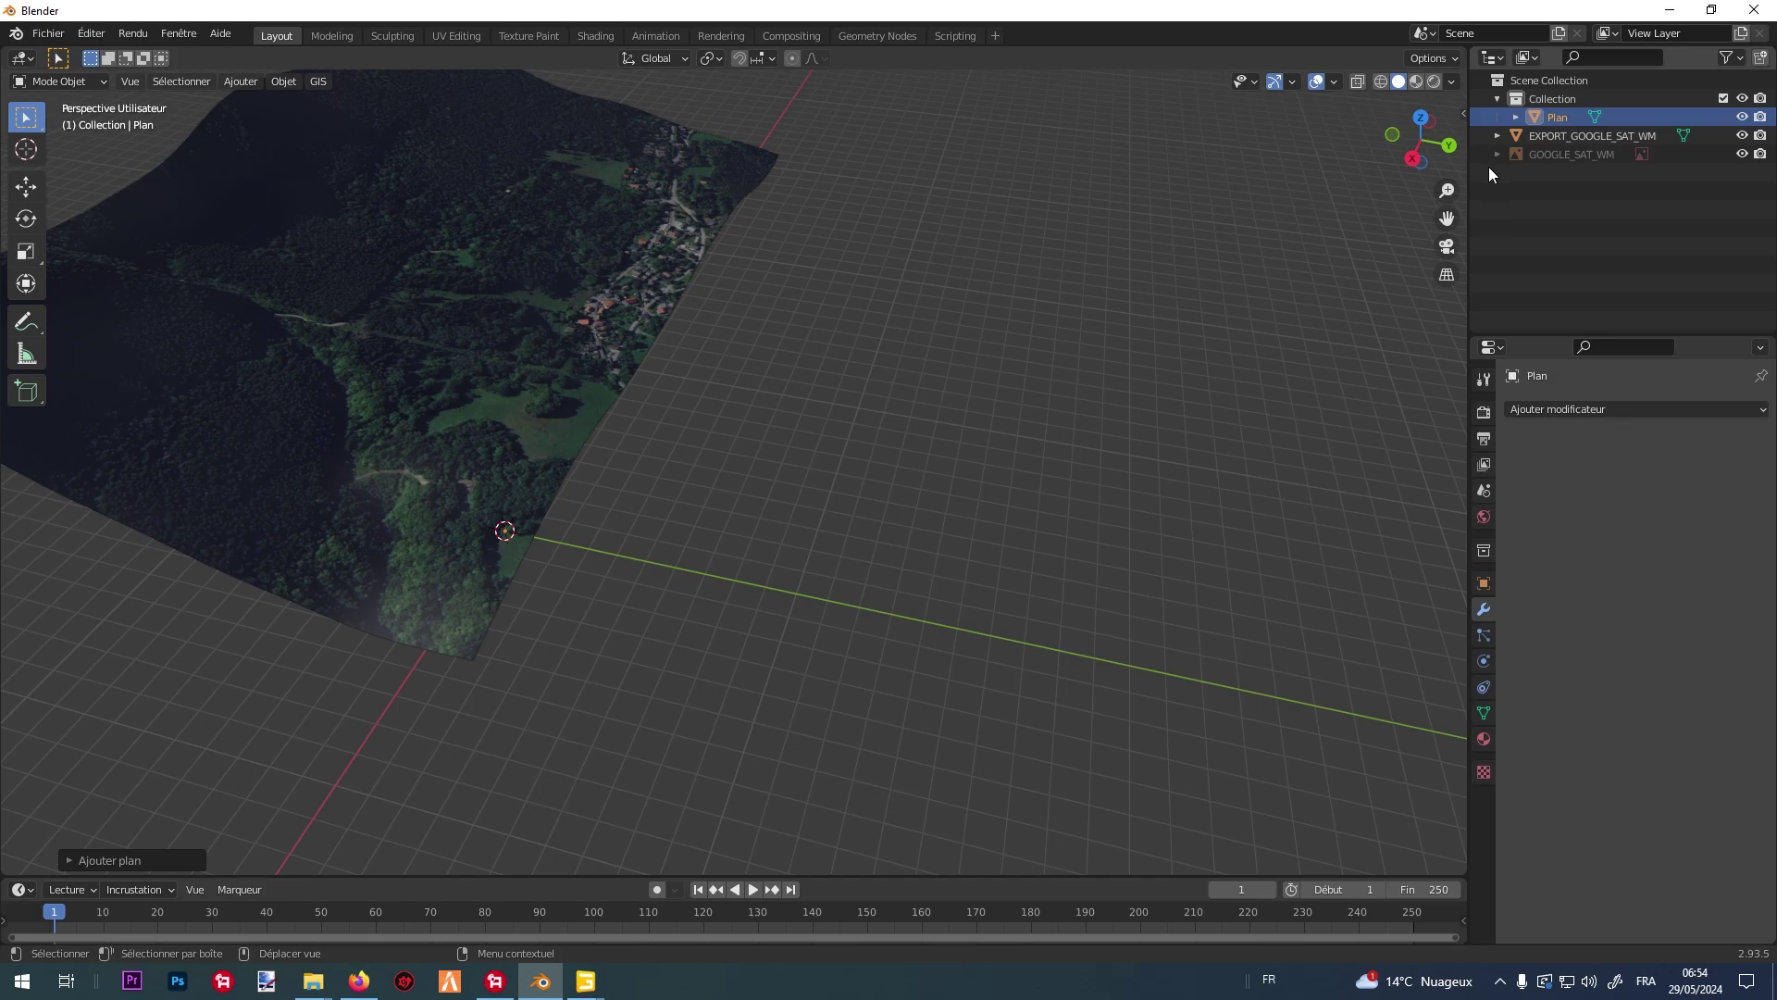
click(1464, 112)
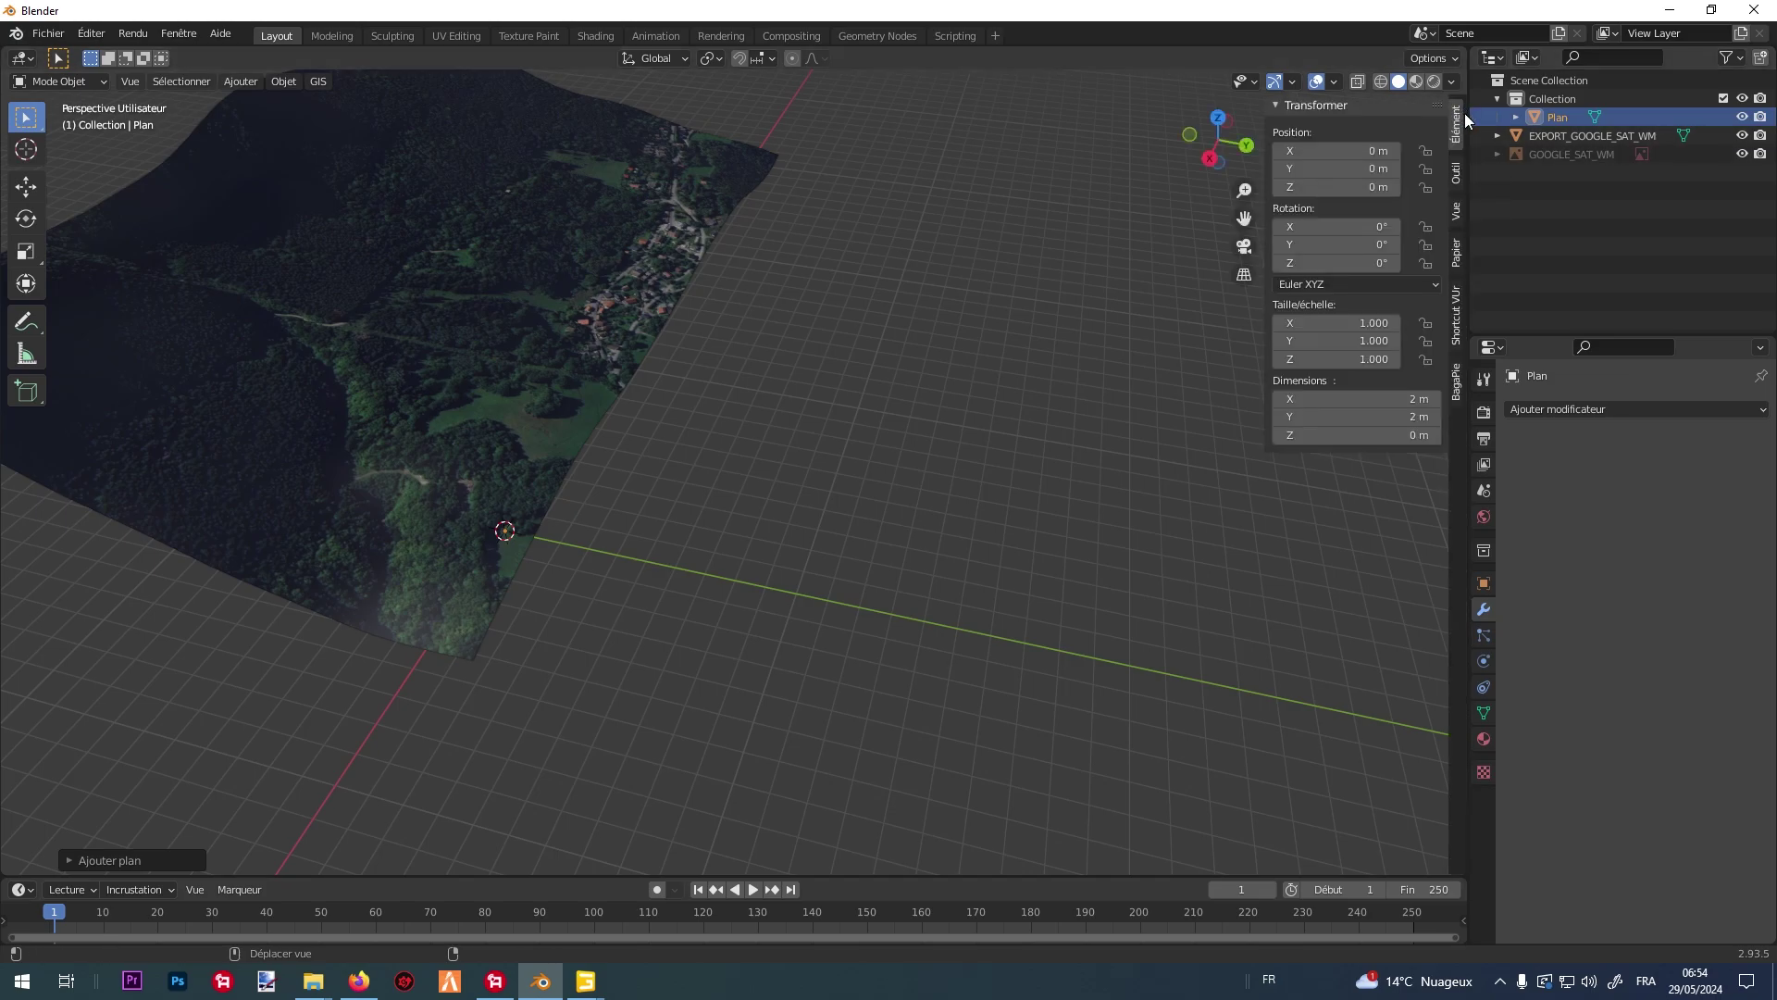
click(1391, 397)
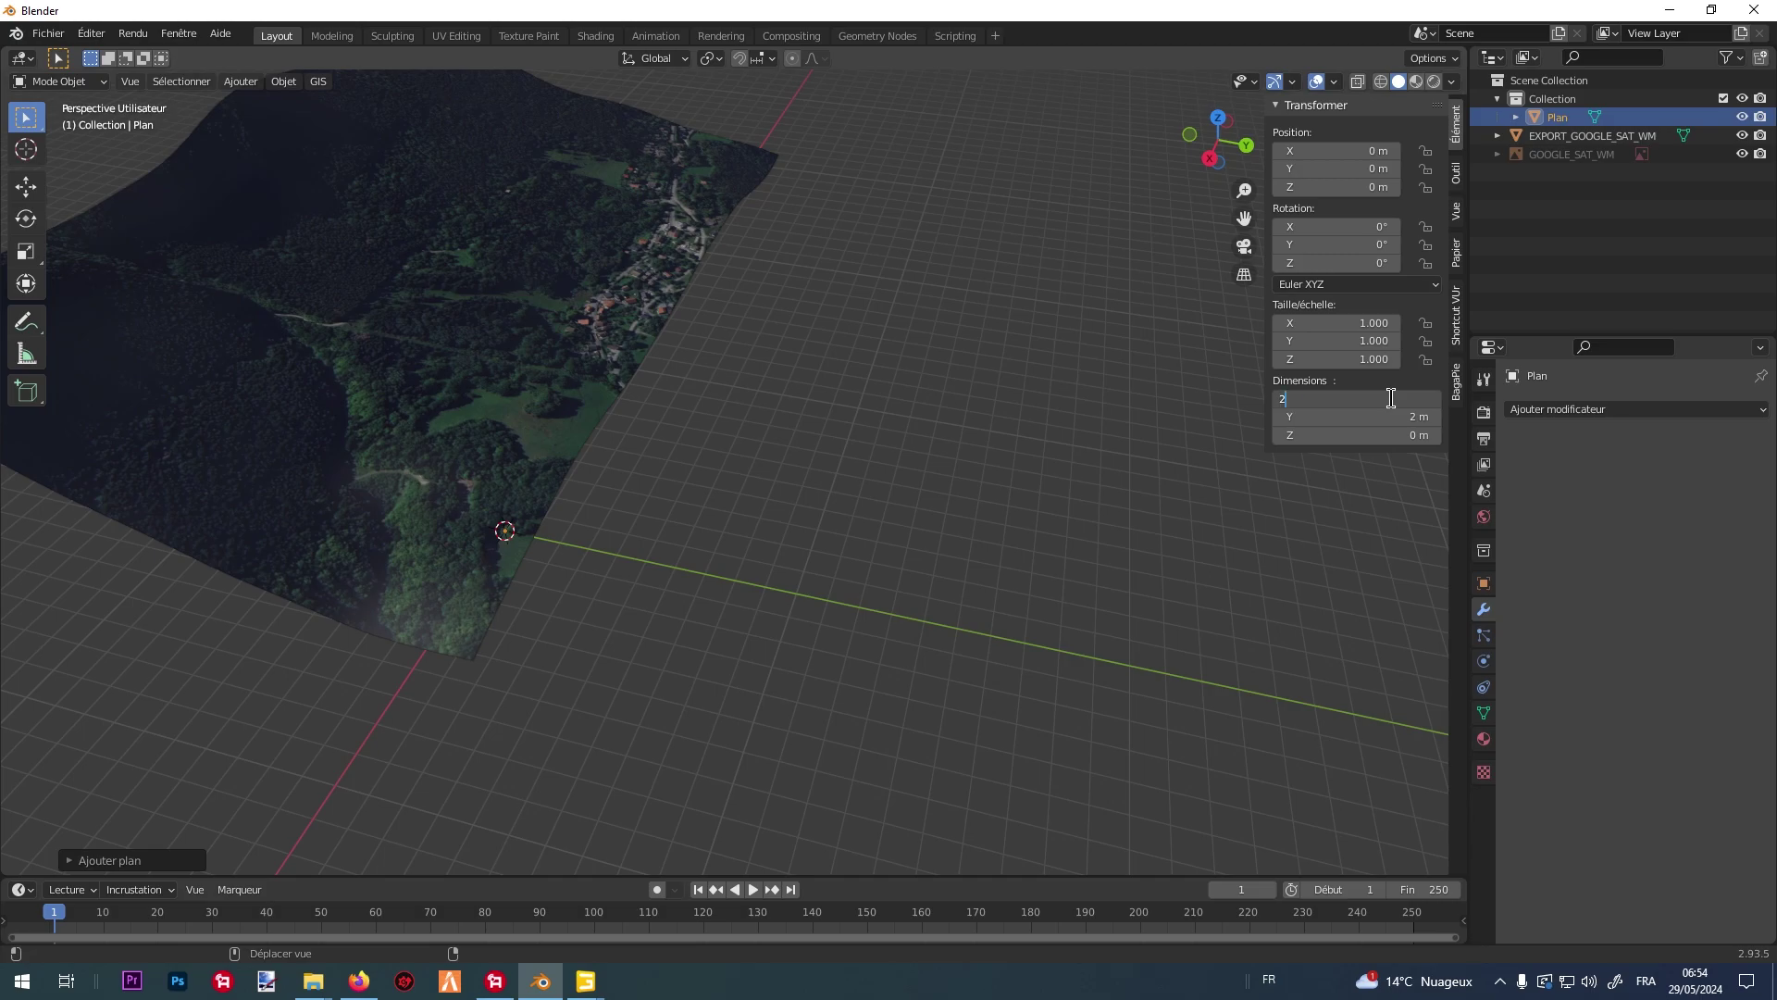
key(Tab)
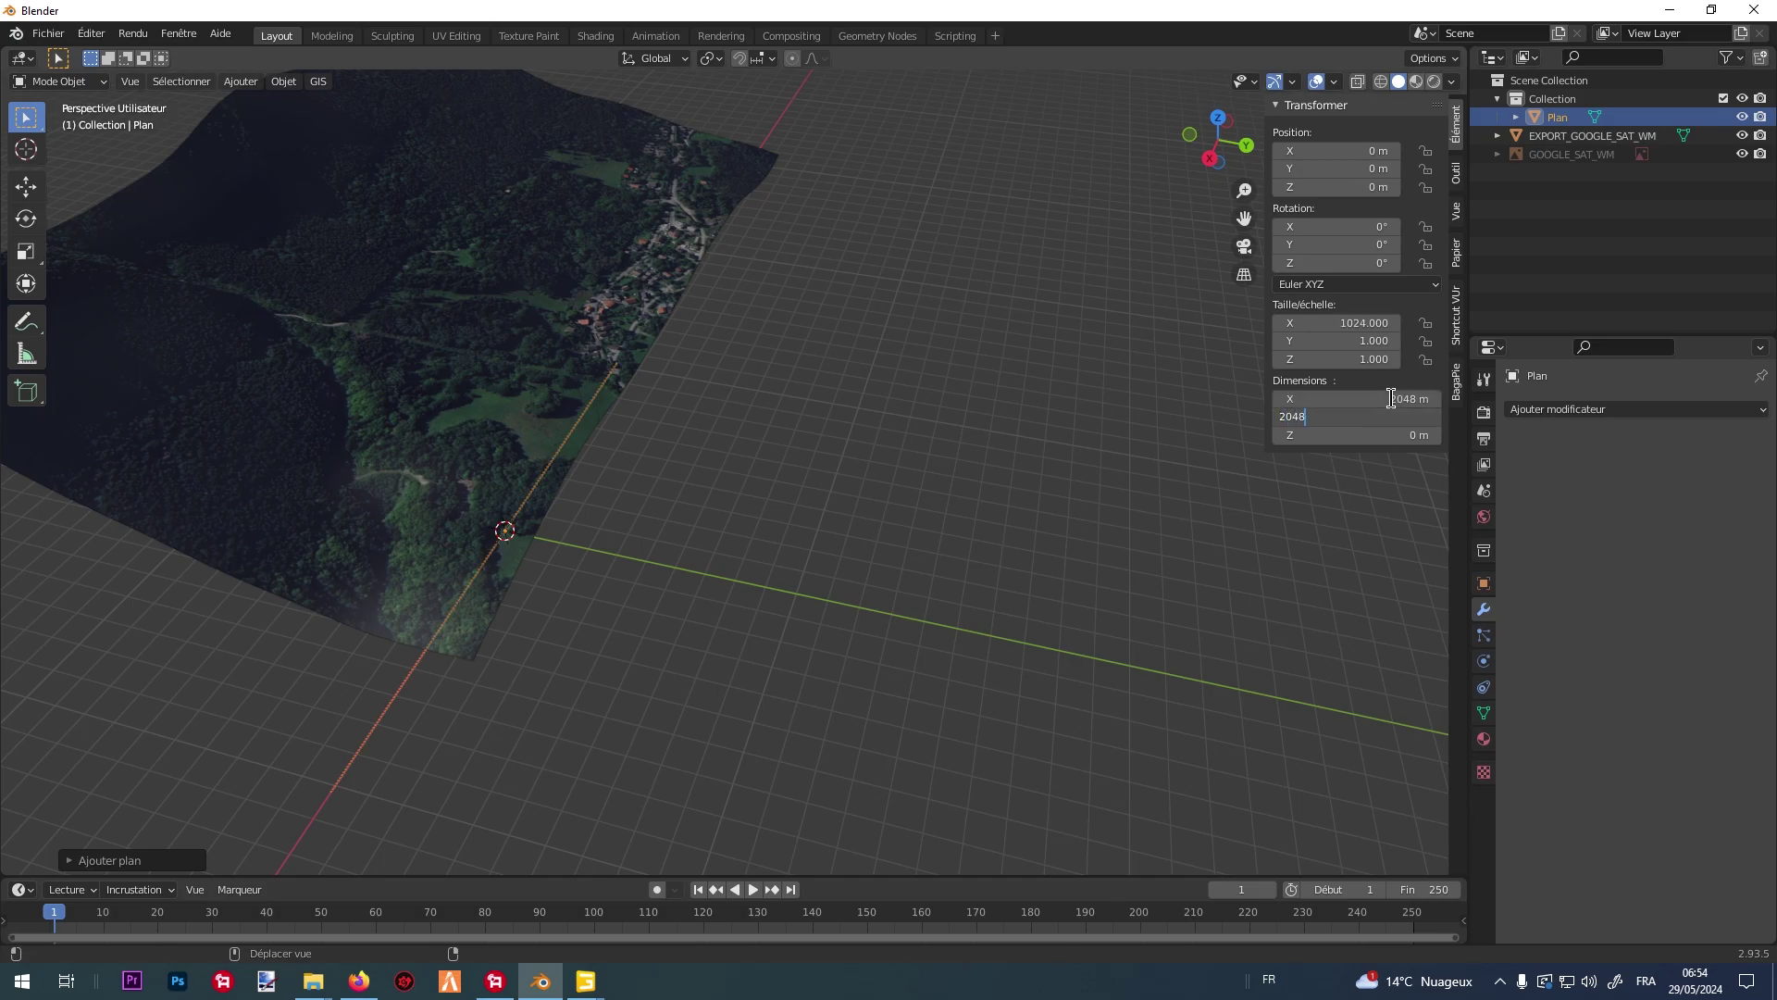
text(2048)
key(Return)
Move the zoom 17 terrain against the 2048 m plane's south edge, at about X -132, Y -1691, Z -1015 m.
click(498, 359)
middle_drag(498, 360, 836, 324)
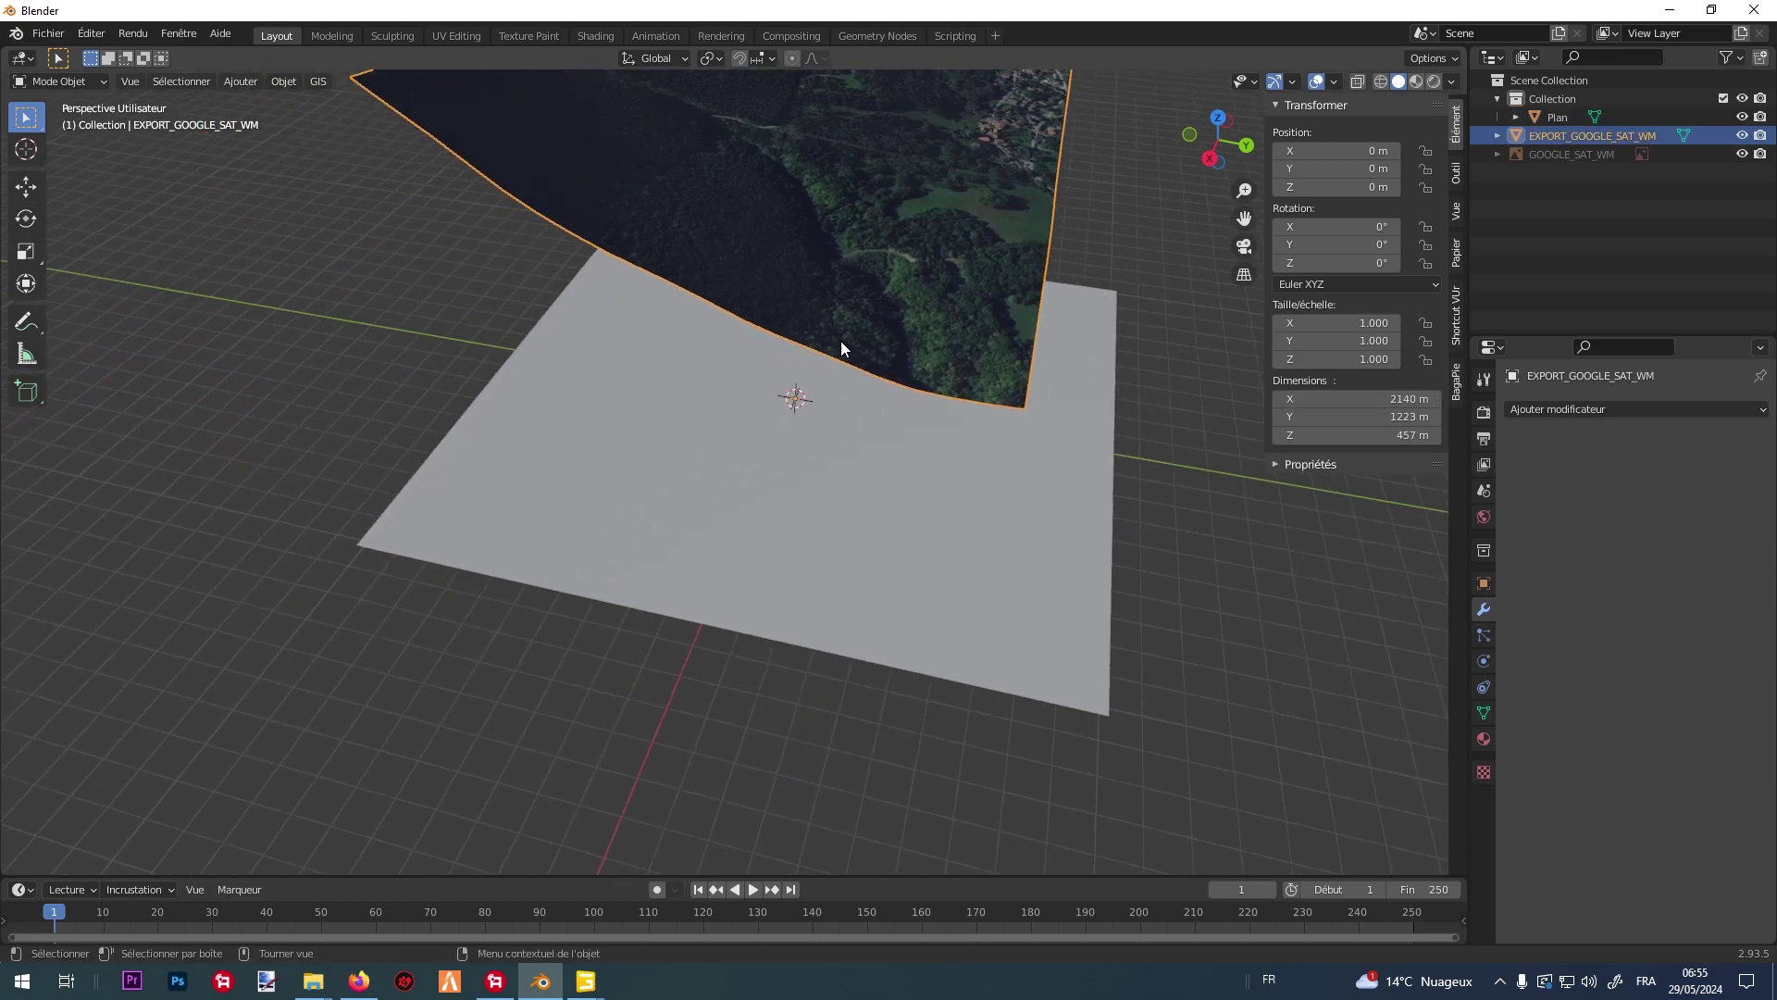
middle_drag(663, 309, 785, 291)
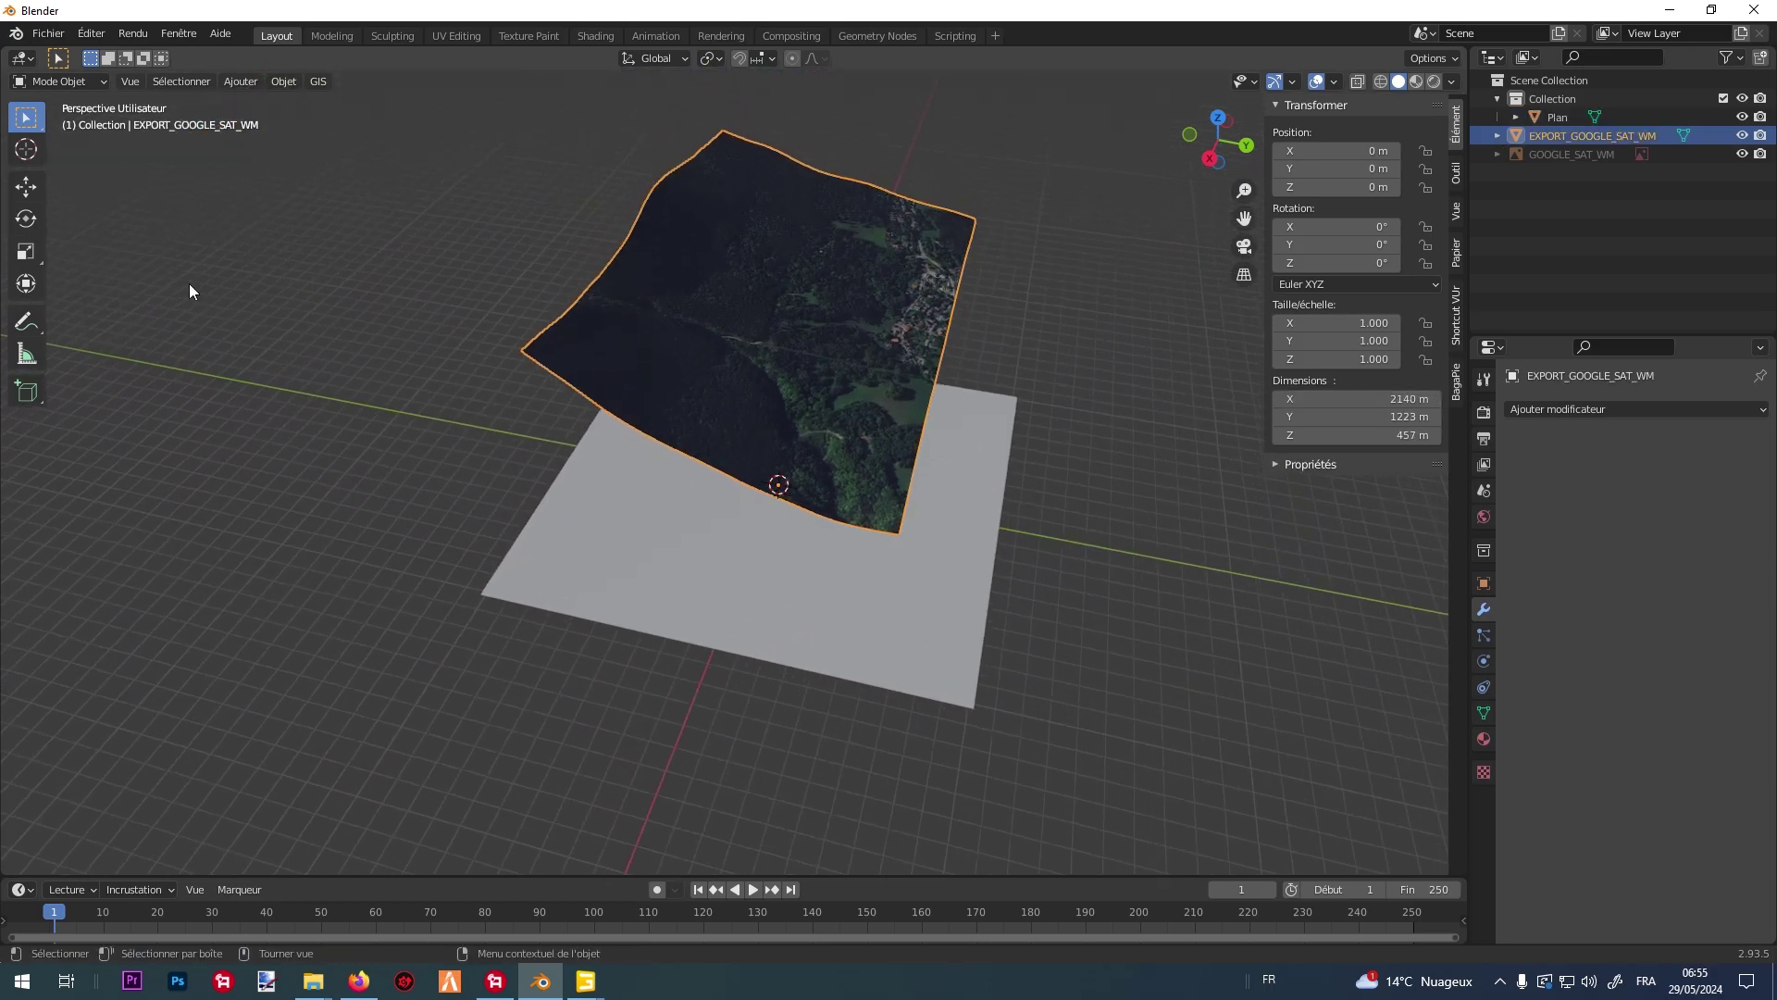
click(30, 187)
drag(846, 495, 588, 448)
drag(519, 373, 511, 526)
drag(595, 588, 529, 576)
scroll(574, 583, up, 3)
shift+click(513, 594)
middle_drag(512, 595, 475, 577)
click(518, 561)
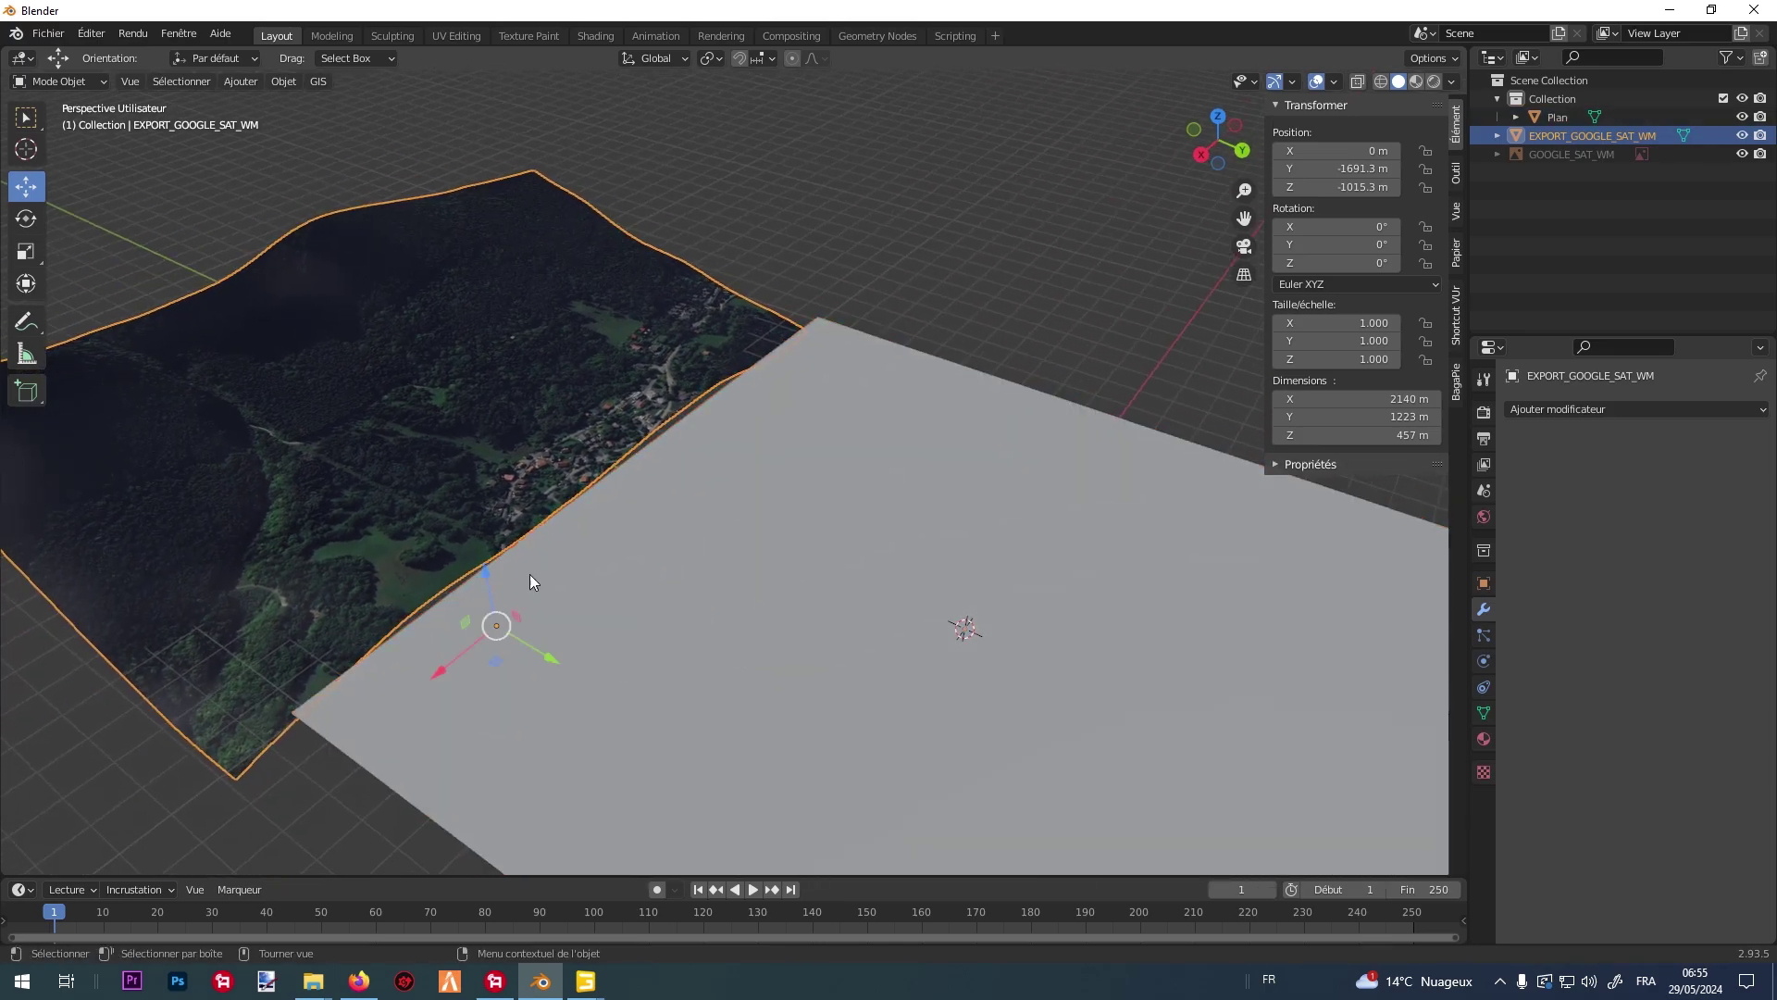
mouse_move(445, 668)
mouse_down()
mouse_move(431, 678)
mouse_move(465, 652)
mouse_up()
middle_drag(600, 595, 731, 560)
Start a new General file without saving the current scene, and delete the default cube and light.
click(48, 33)
mouse_move(68, 54)
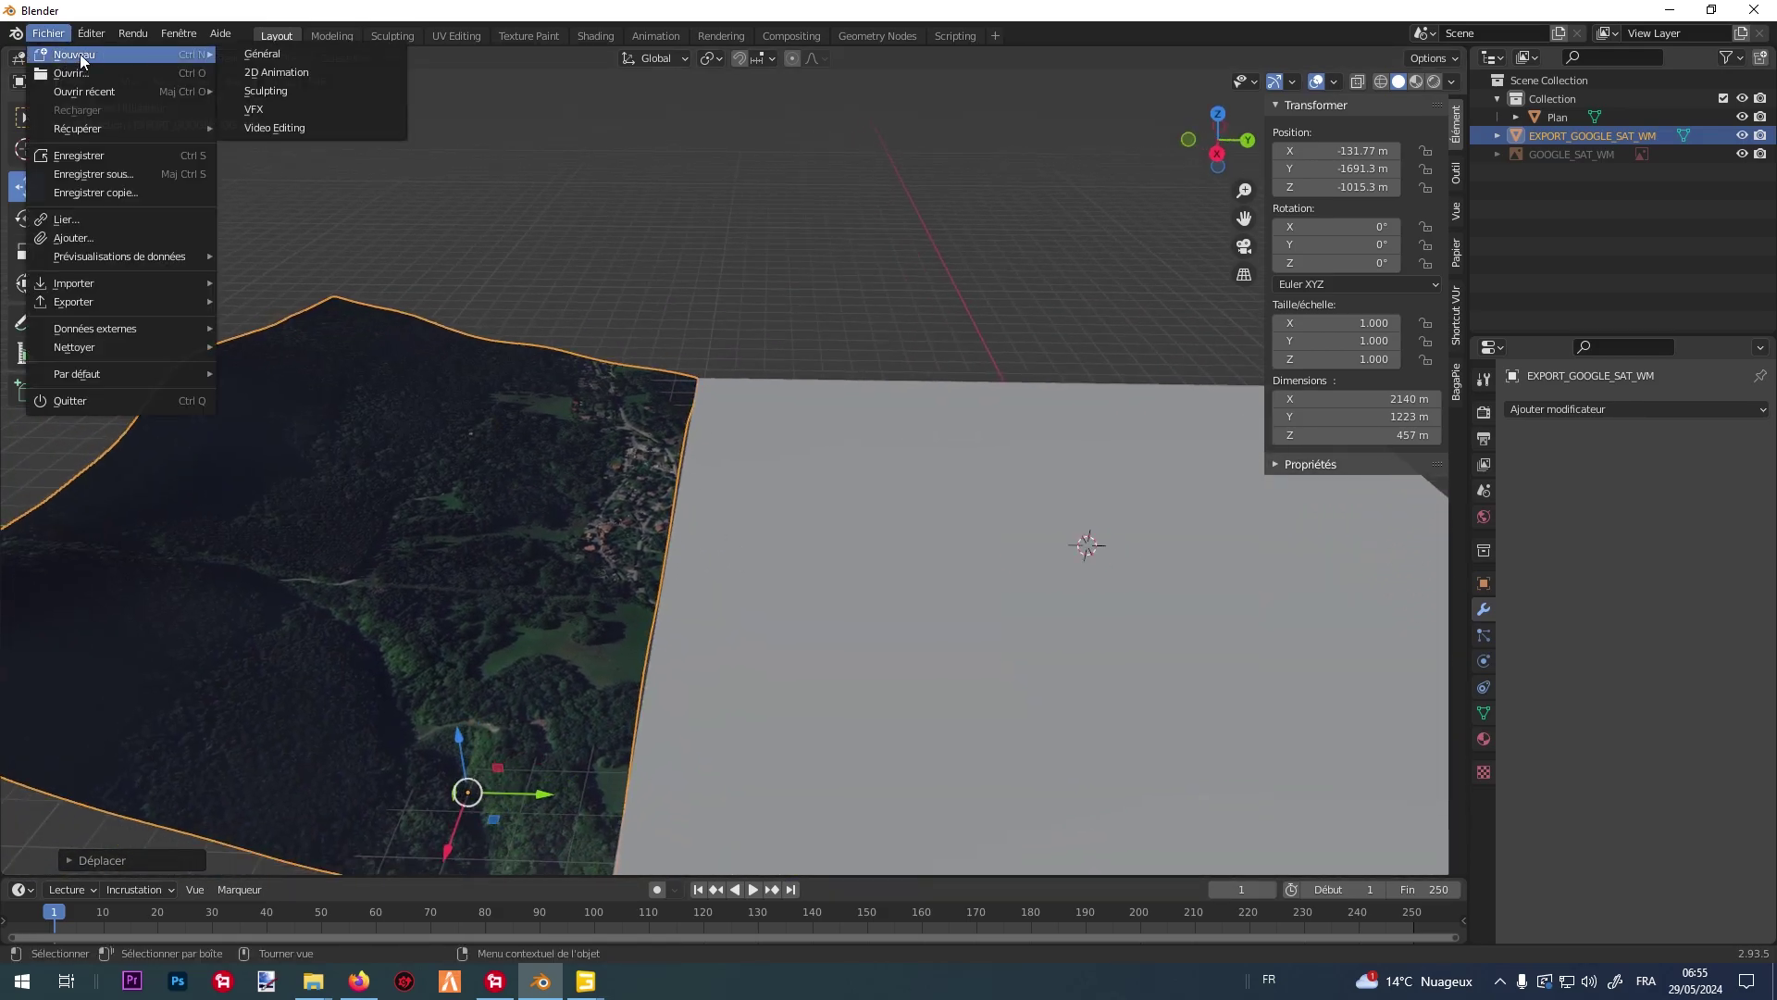
click(276, 54)
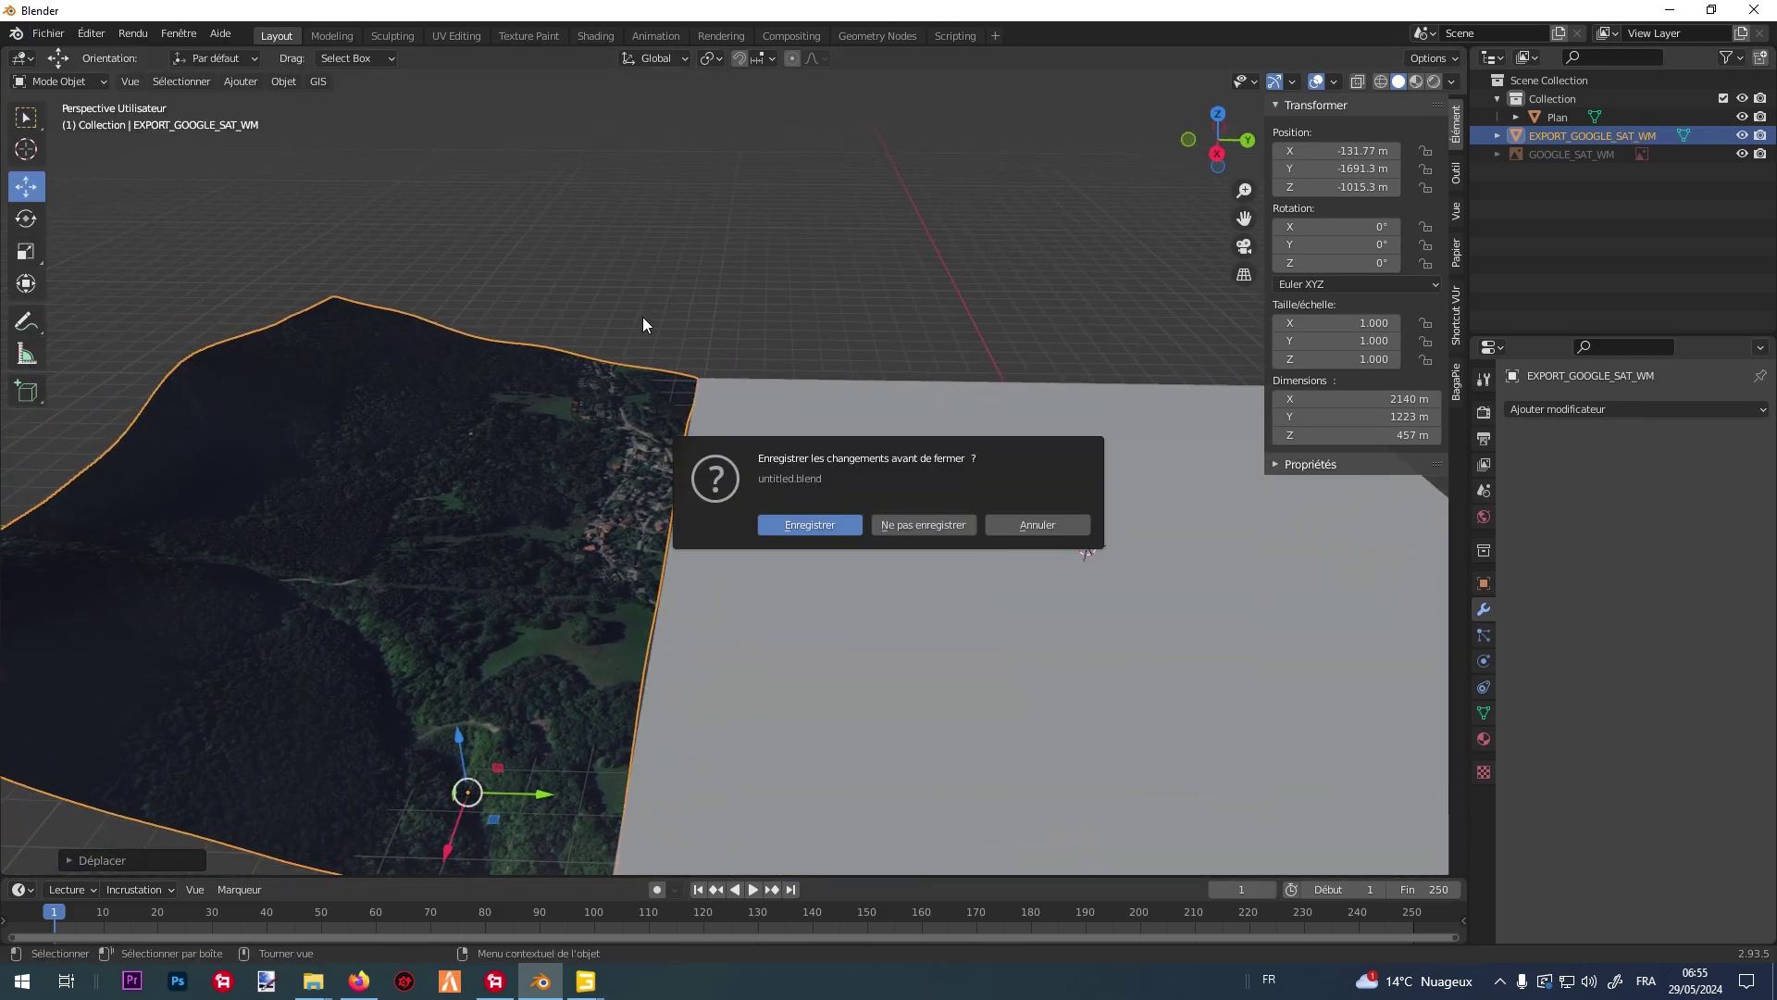
click(904, 526)
click(1575, 113)
key(Delete)
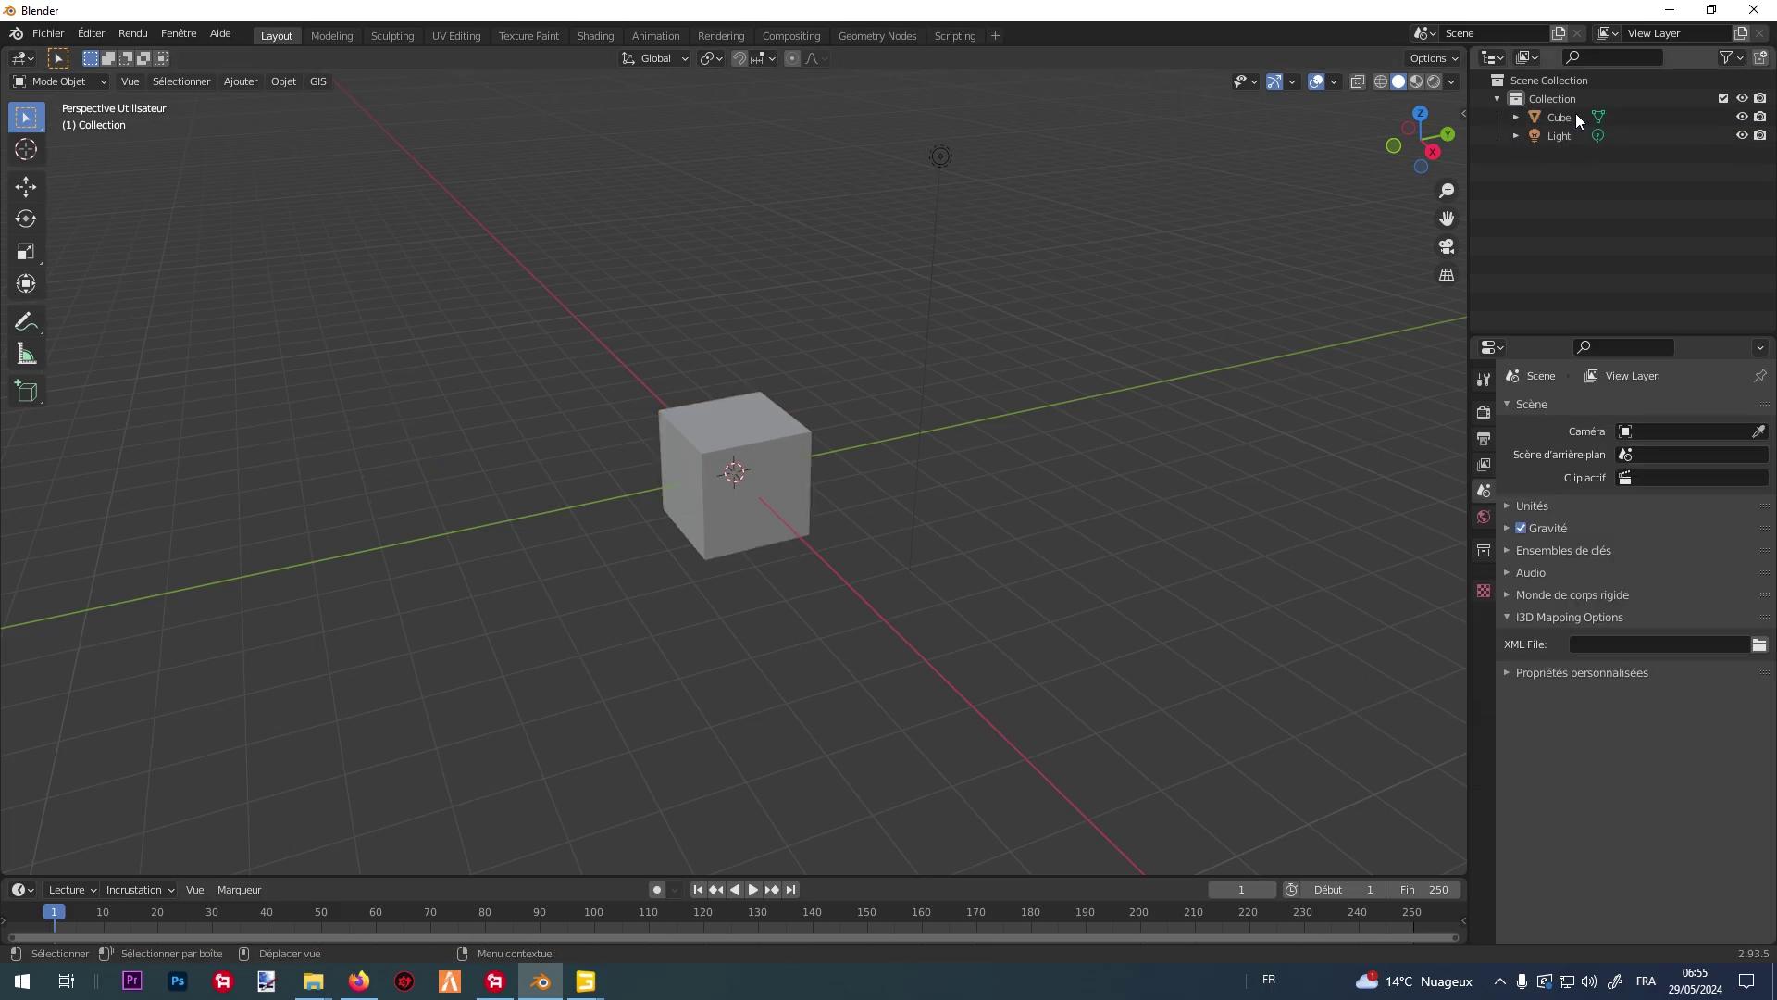
click(1576, 113)
key(Delete)
click(1575, 113)
key(Delete)
Add a BlenderGIS web basemap with the Google source and Satellite layer in the empty scene.
click(318, 82)
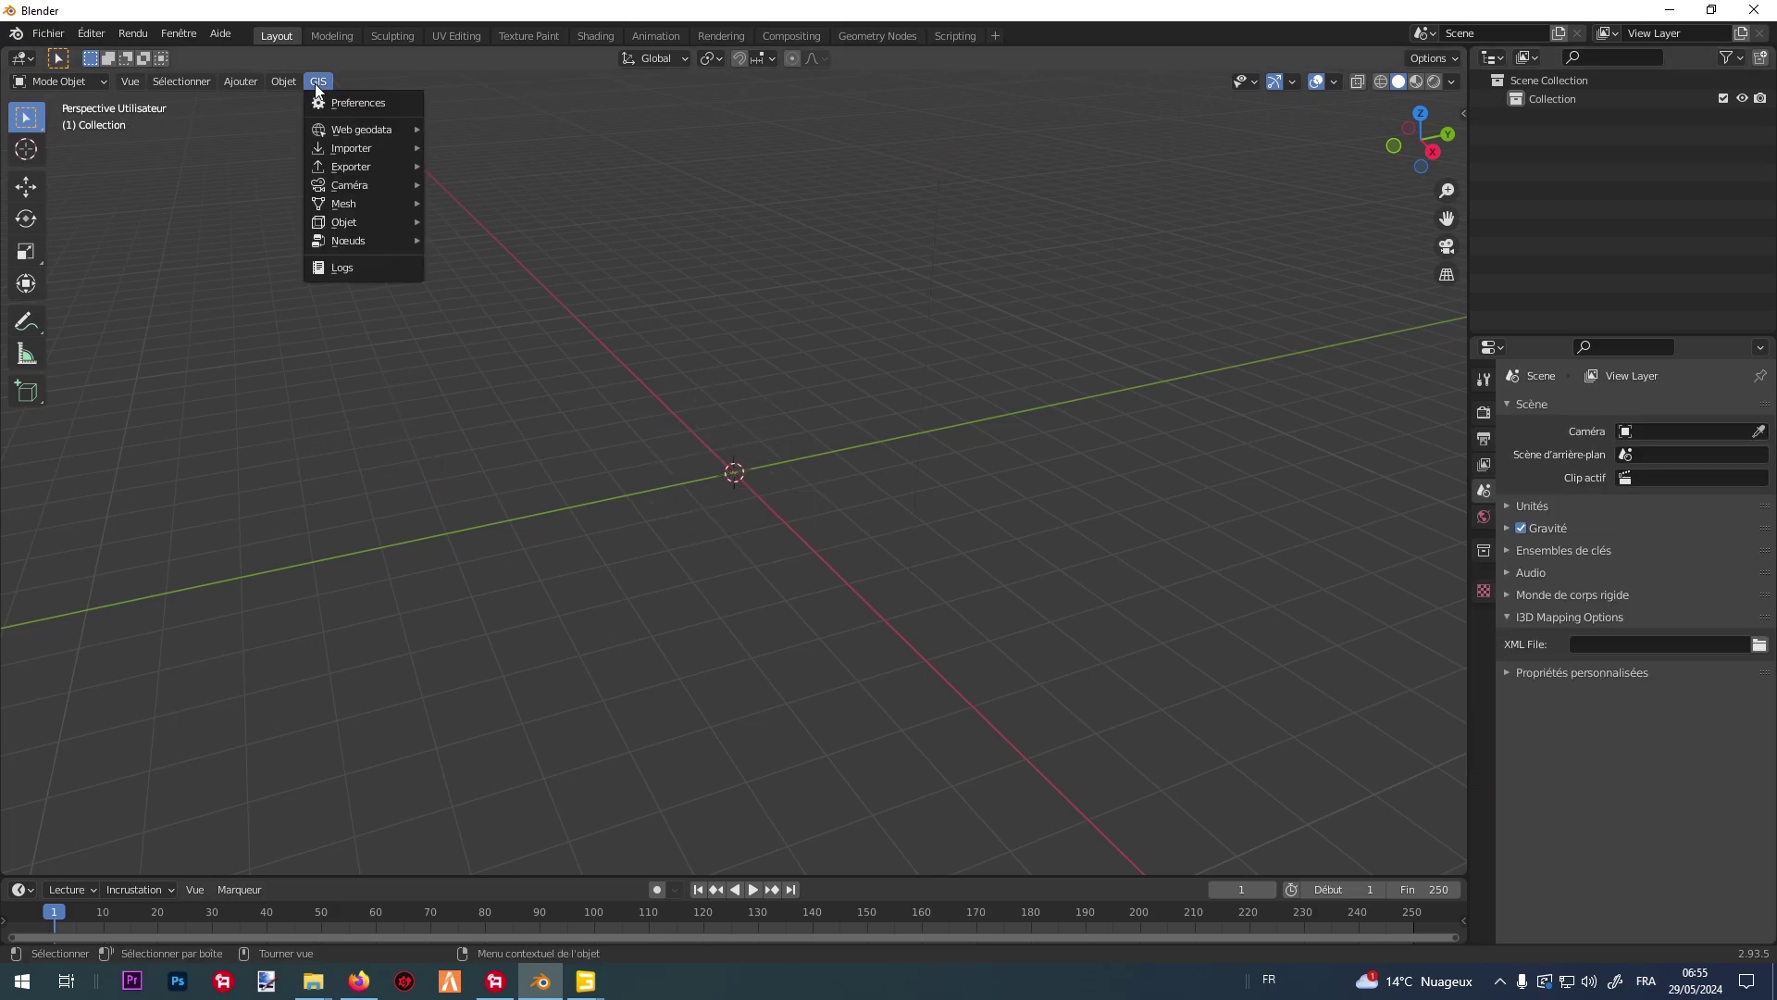
mouse_move(354, 128)
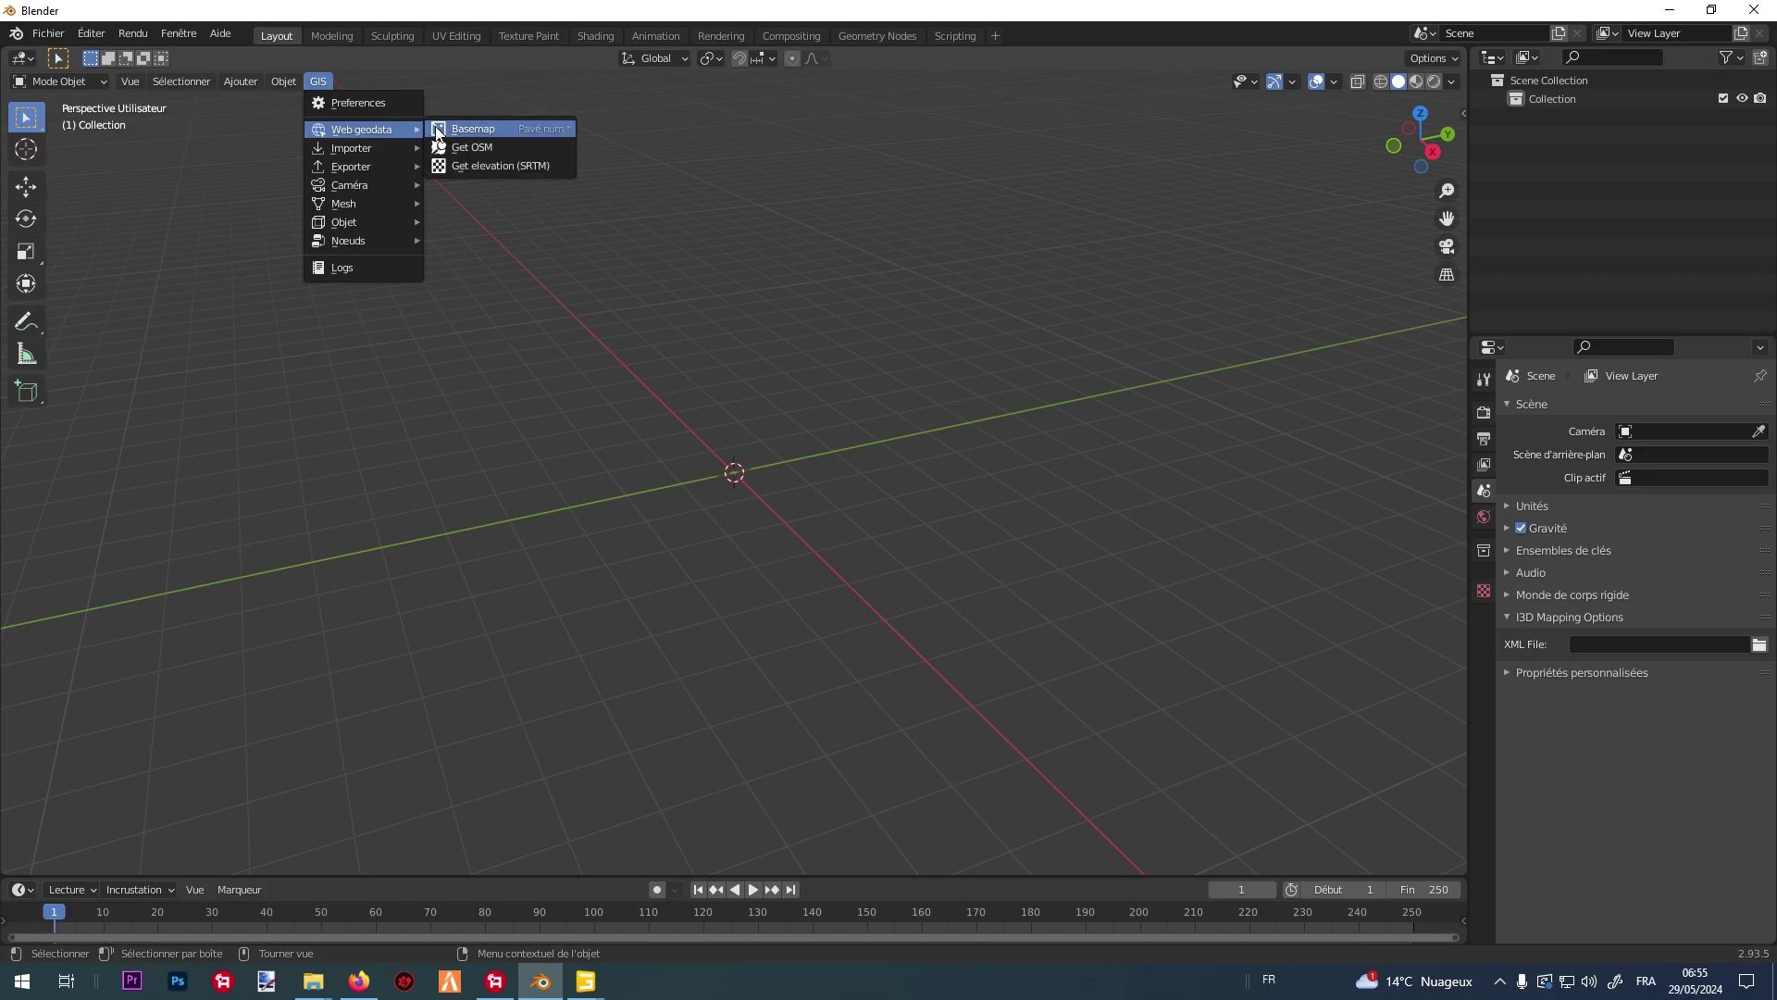
click(460, 130)
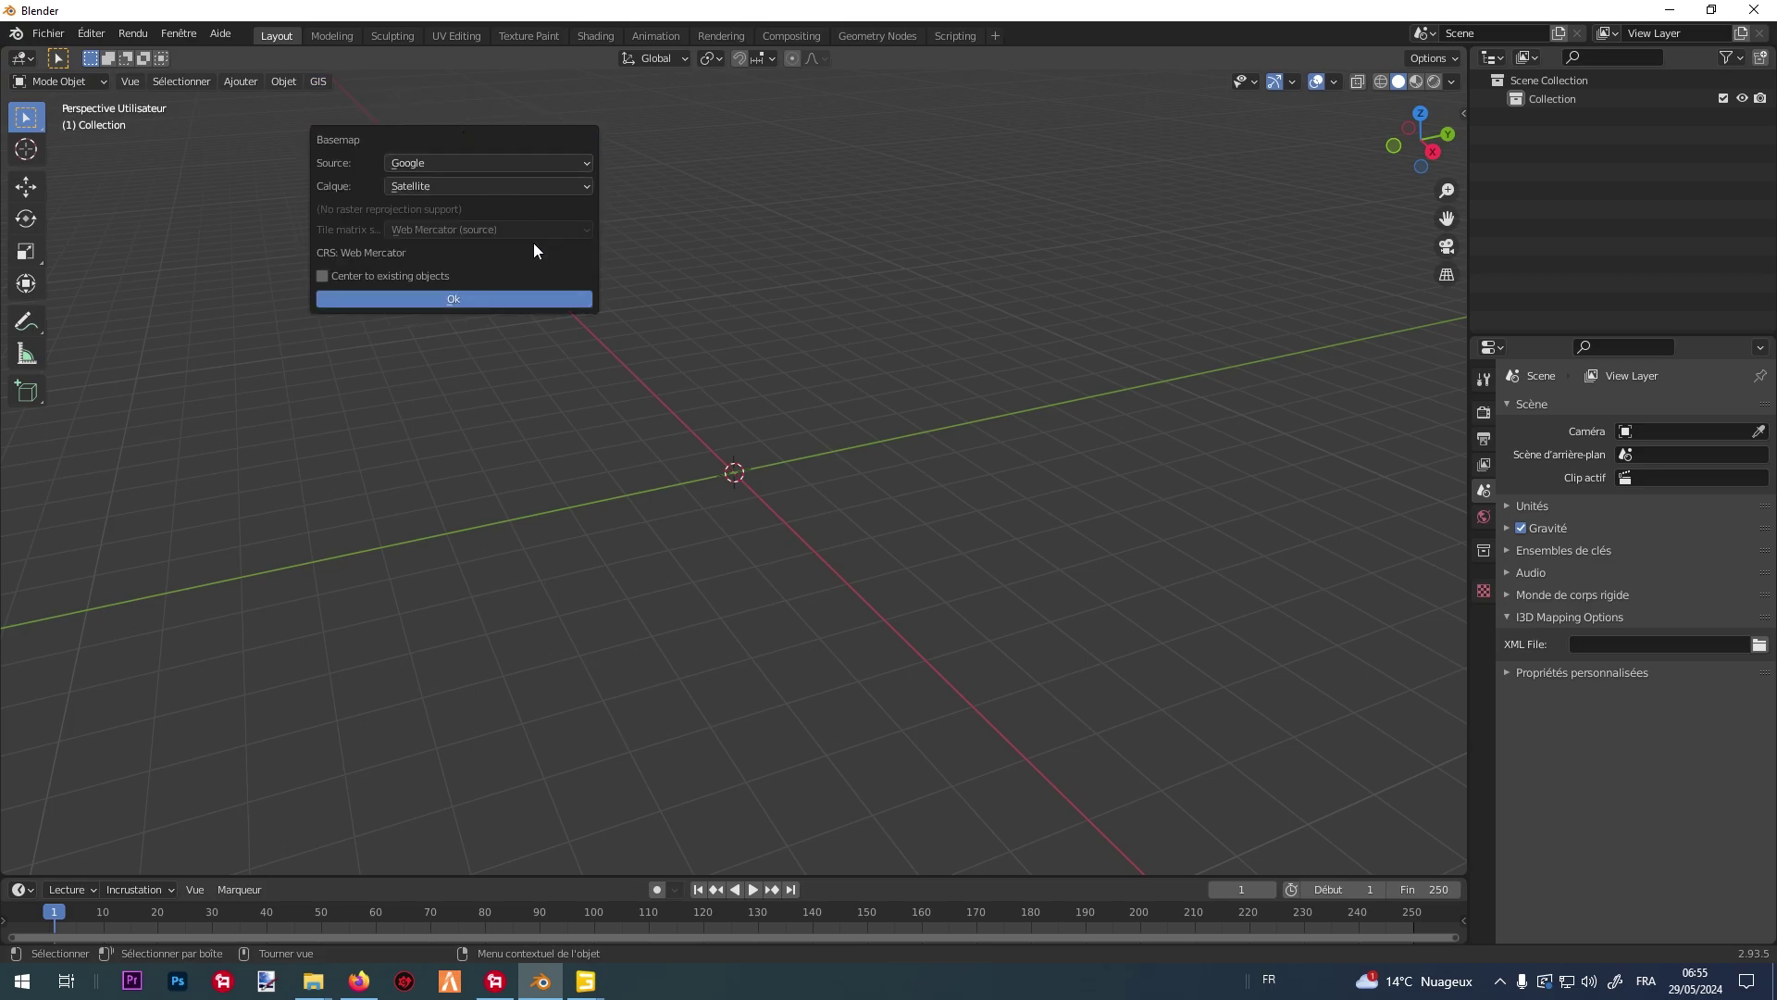
click(483, 301)
Frame the basemap at zoom 16 on the mountain south of the village and export it as a textured plane.
scroll(844, 396, up, 5)
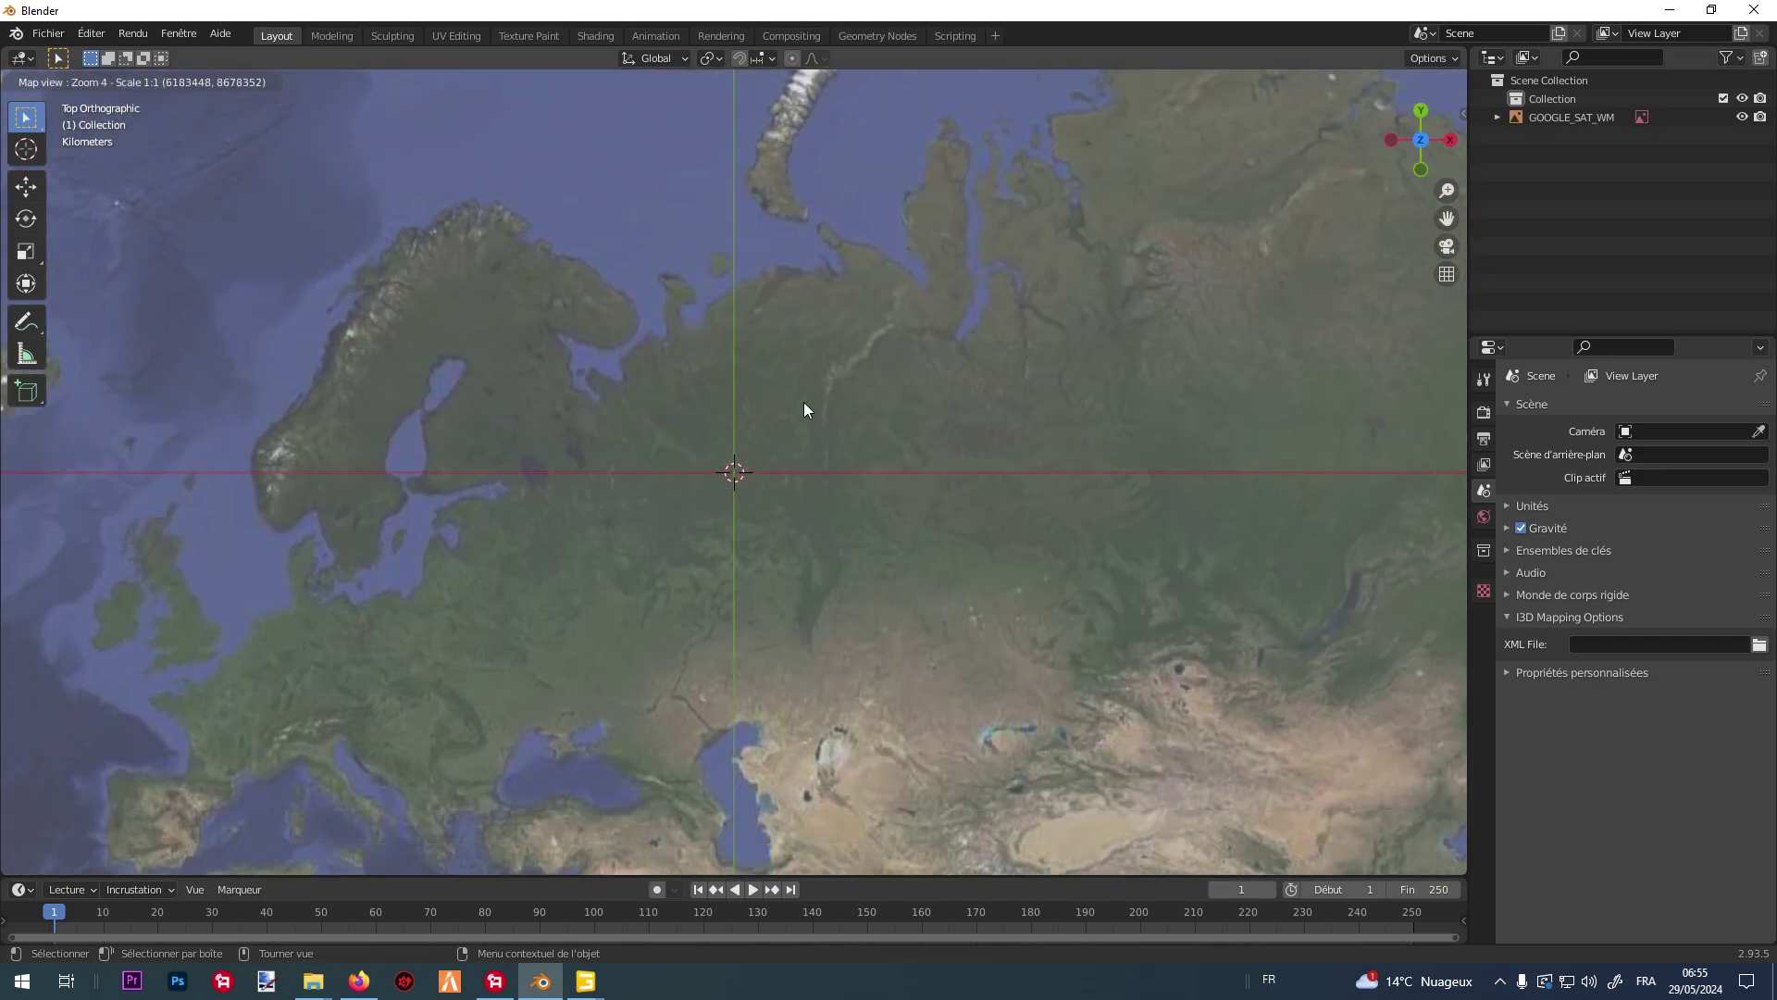
scroll(515, 474, up, 11)
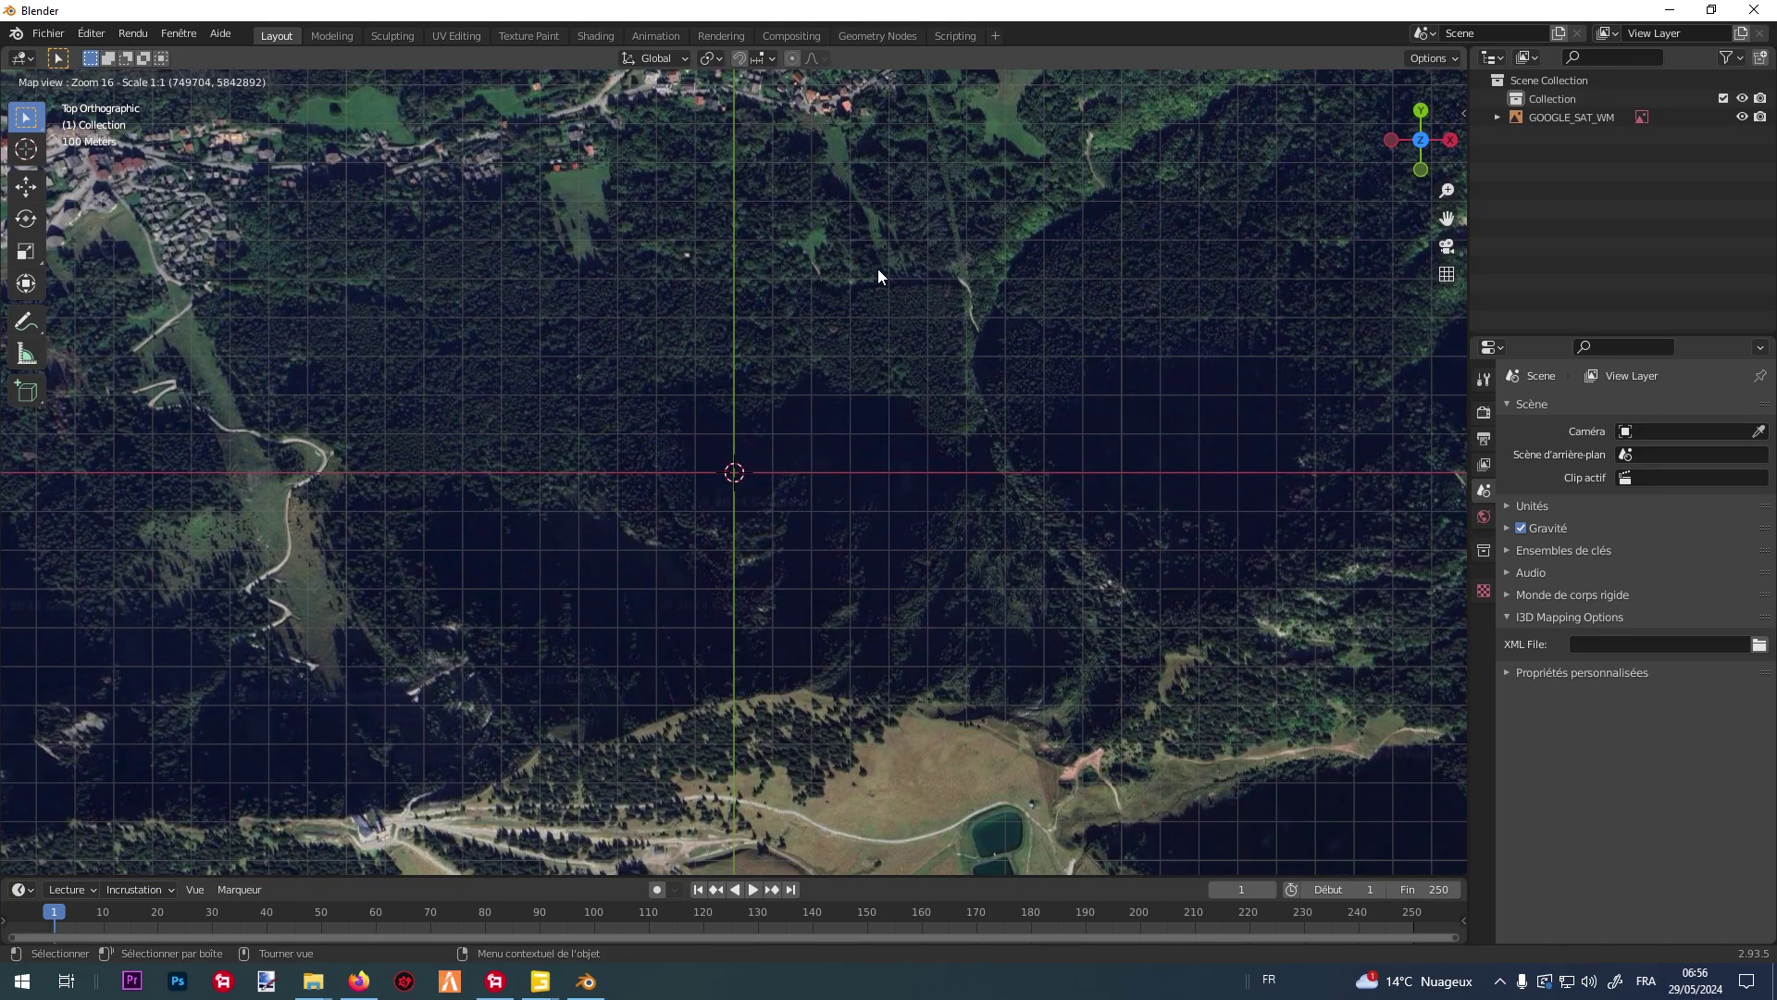
key(e)
scroll(788, 357, up, 4)
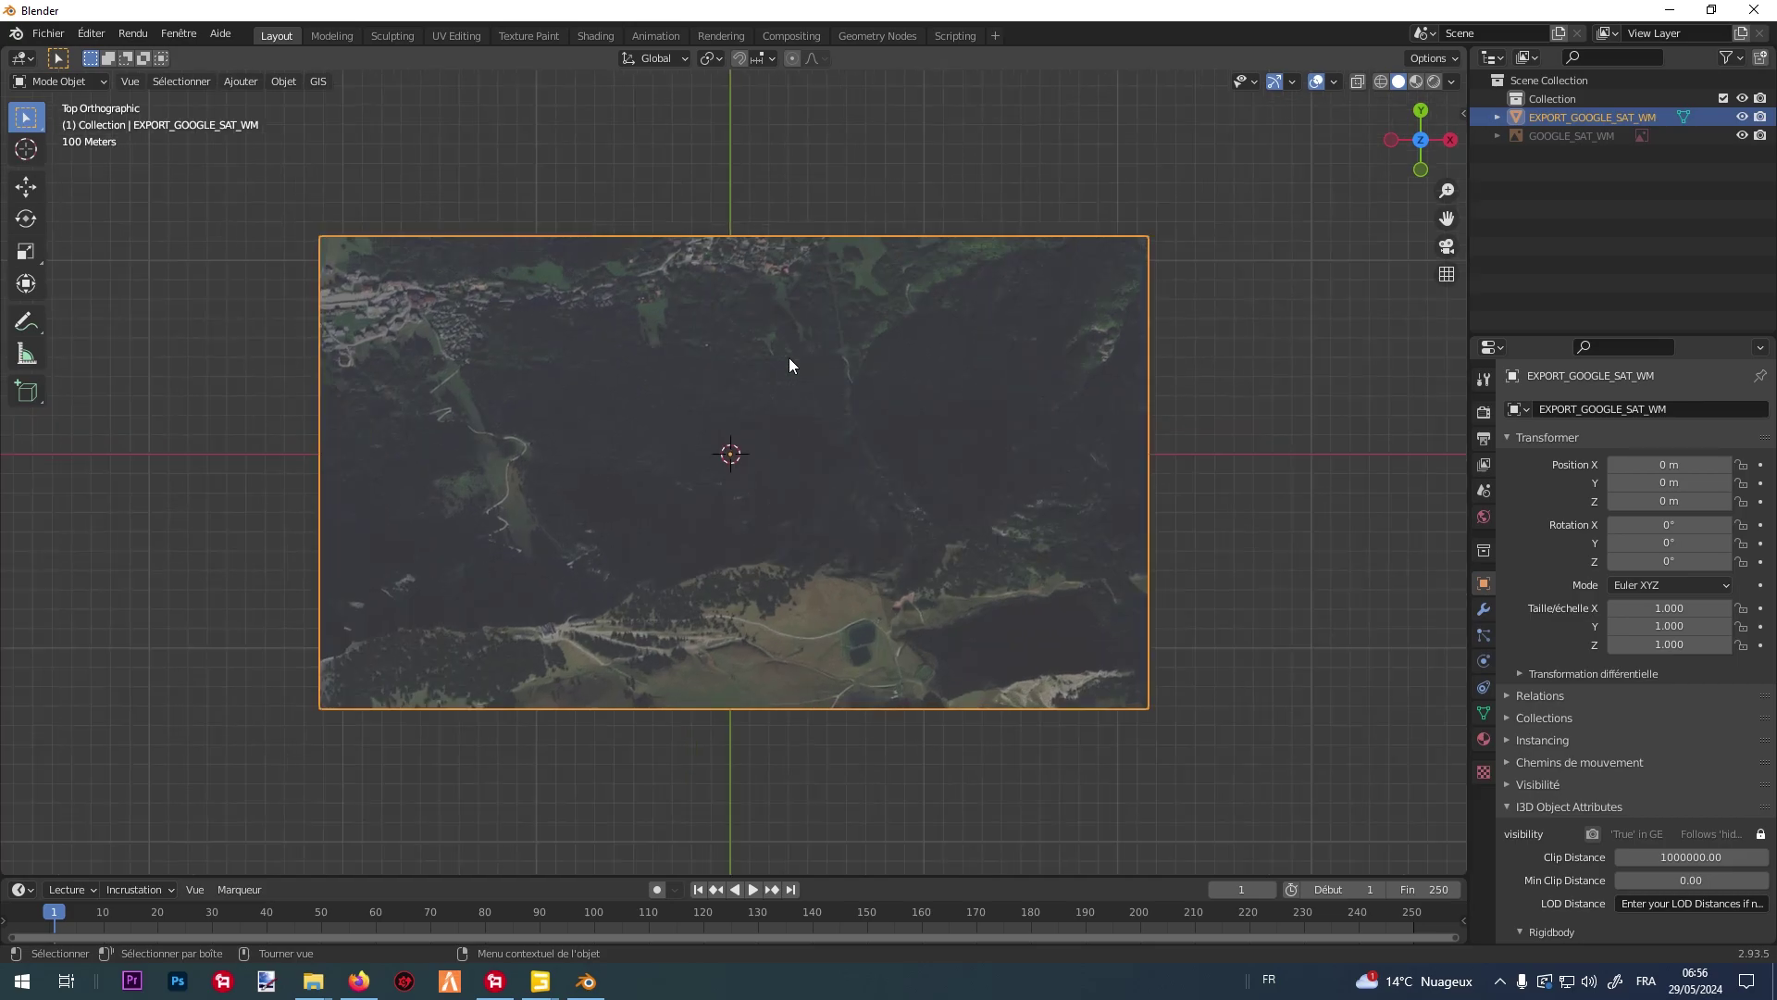
middle_drag(788, 357, 597, 163)
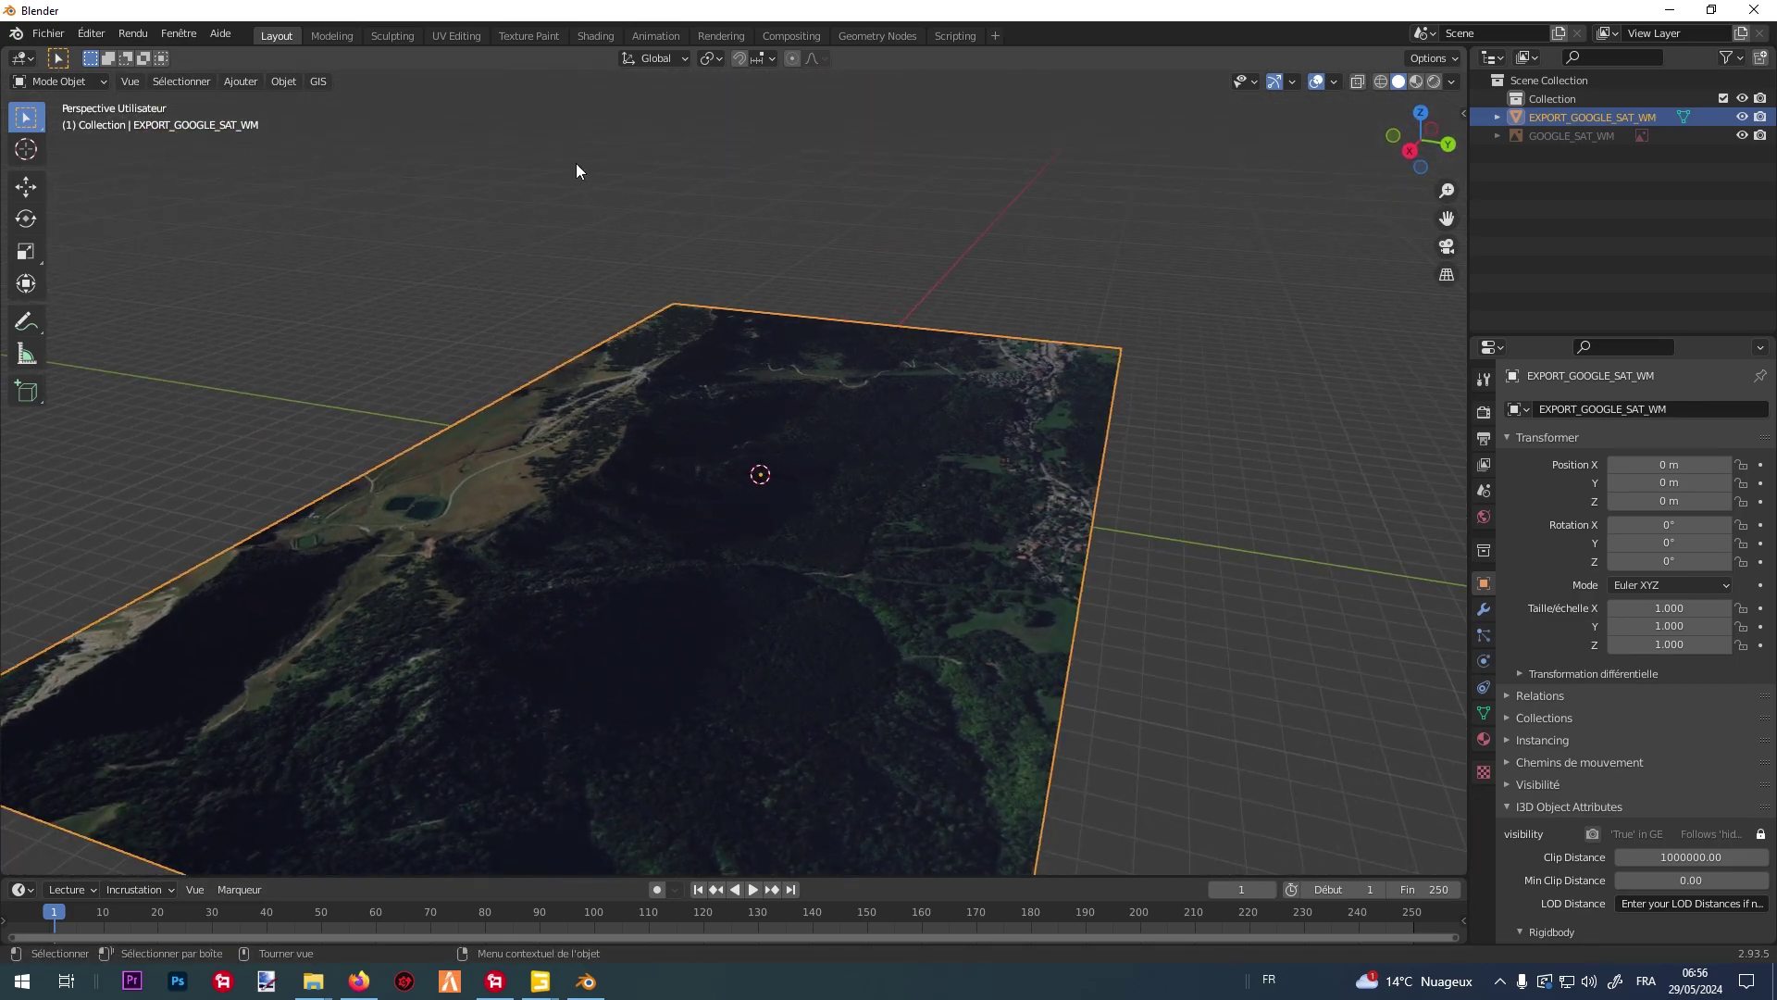
Fetch SRTM elevation for the zoom 16 plane from the Marine-geo.org GMRT server.
click(309, 84)
mouse_move(370, 129)
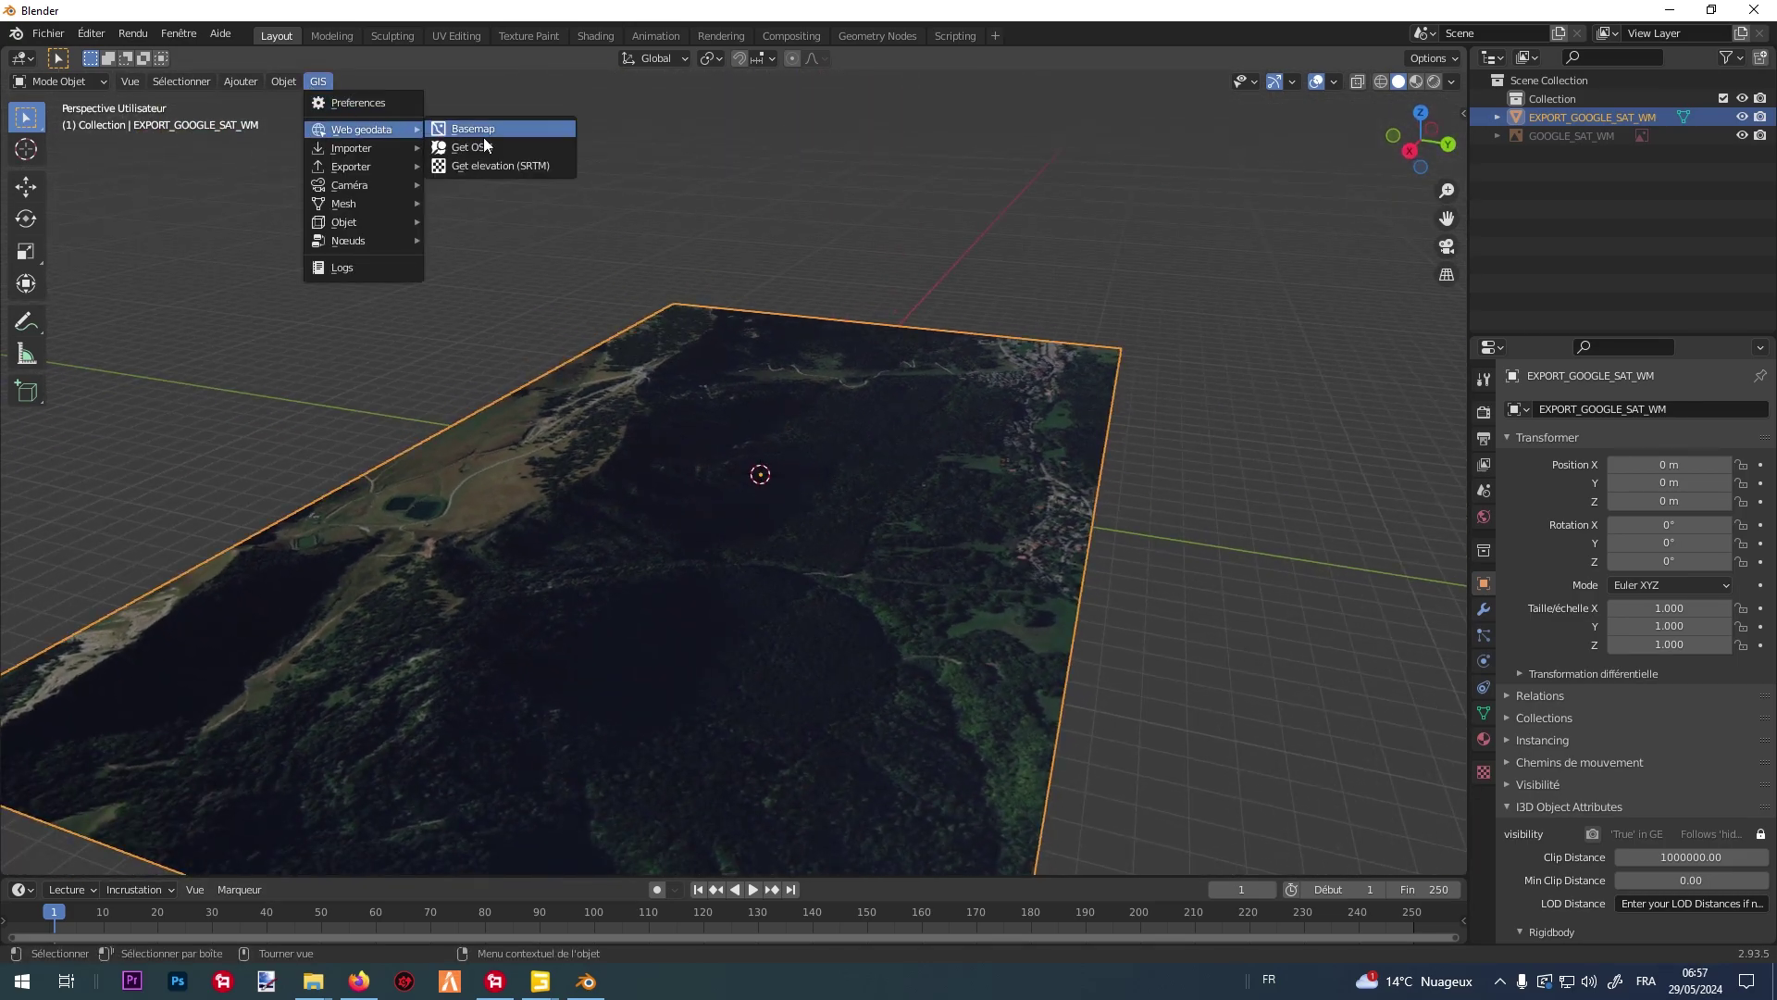
click(499, 166)
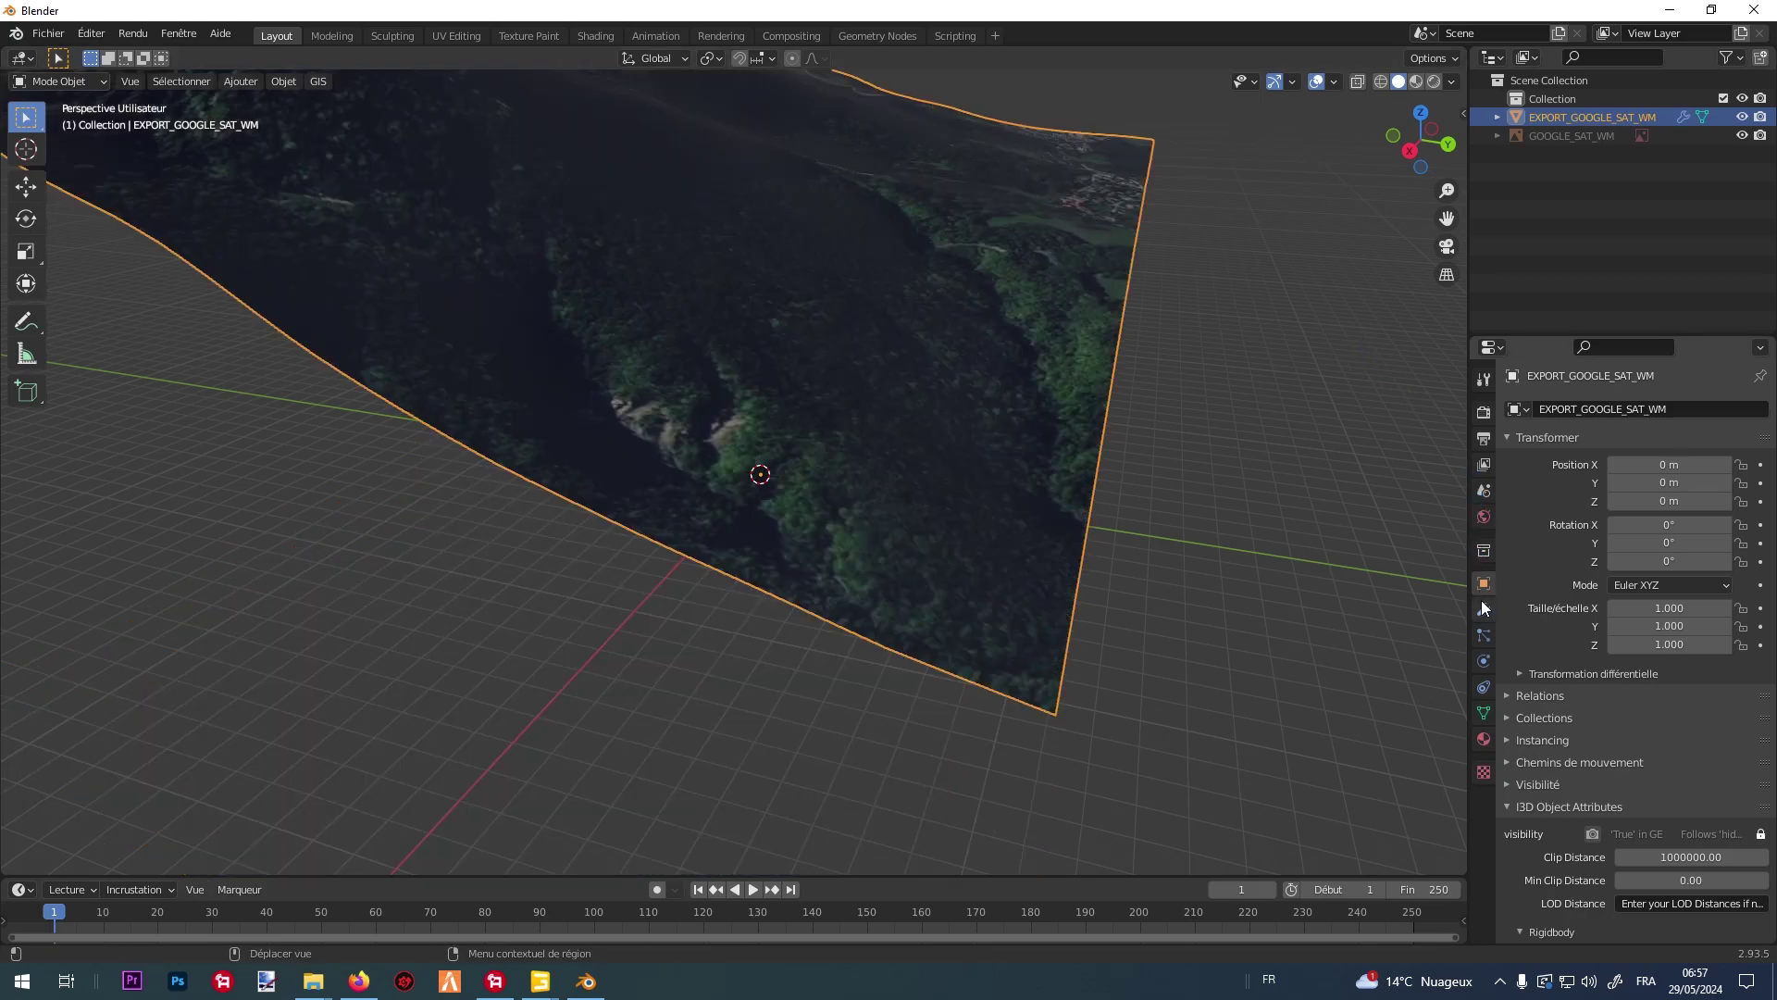
Apply the DEM and DEM.001 modifiers to the zoom 16 terrain.
click(1483, 608)
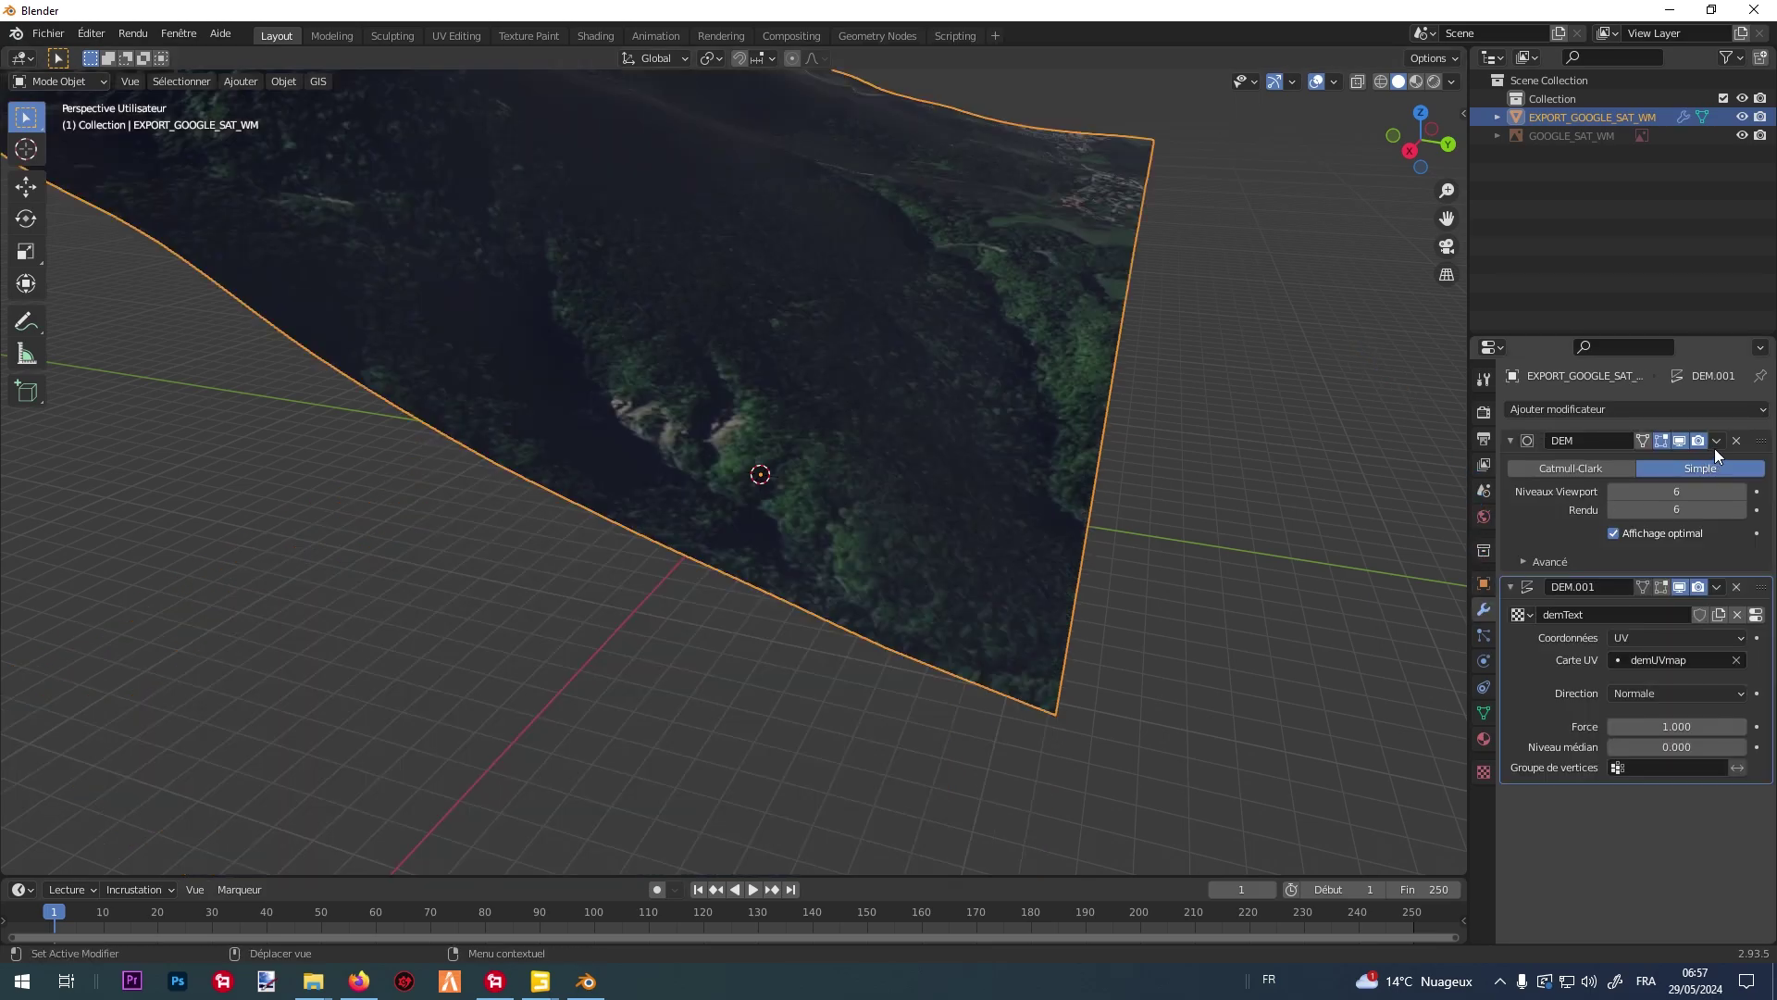
click(1714, 449)
click(1714, 442)
click(1716, 454)
click(1716, 443)
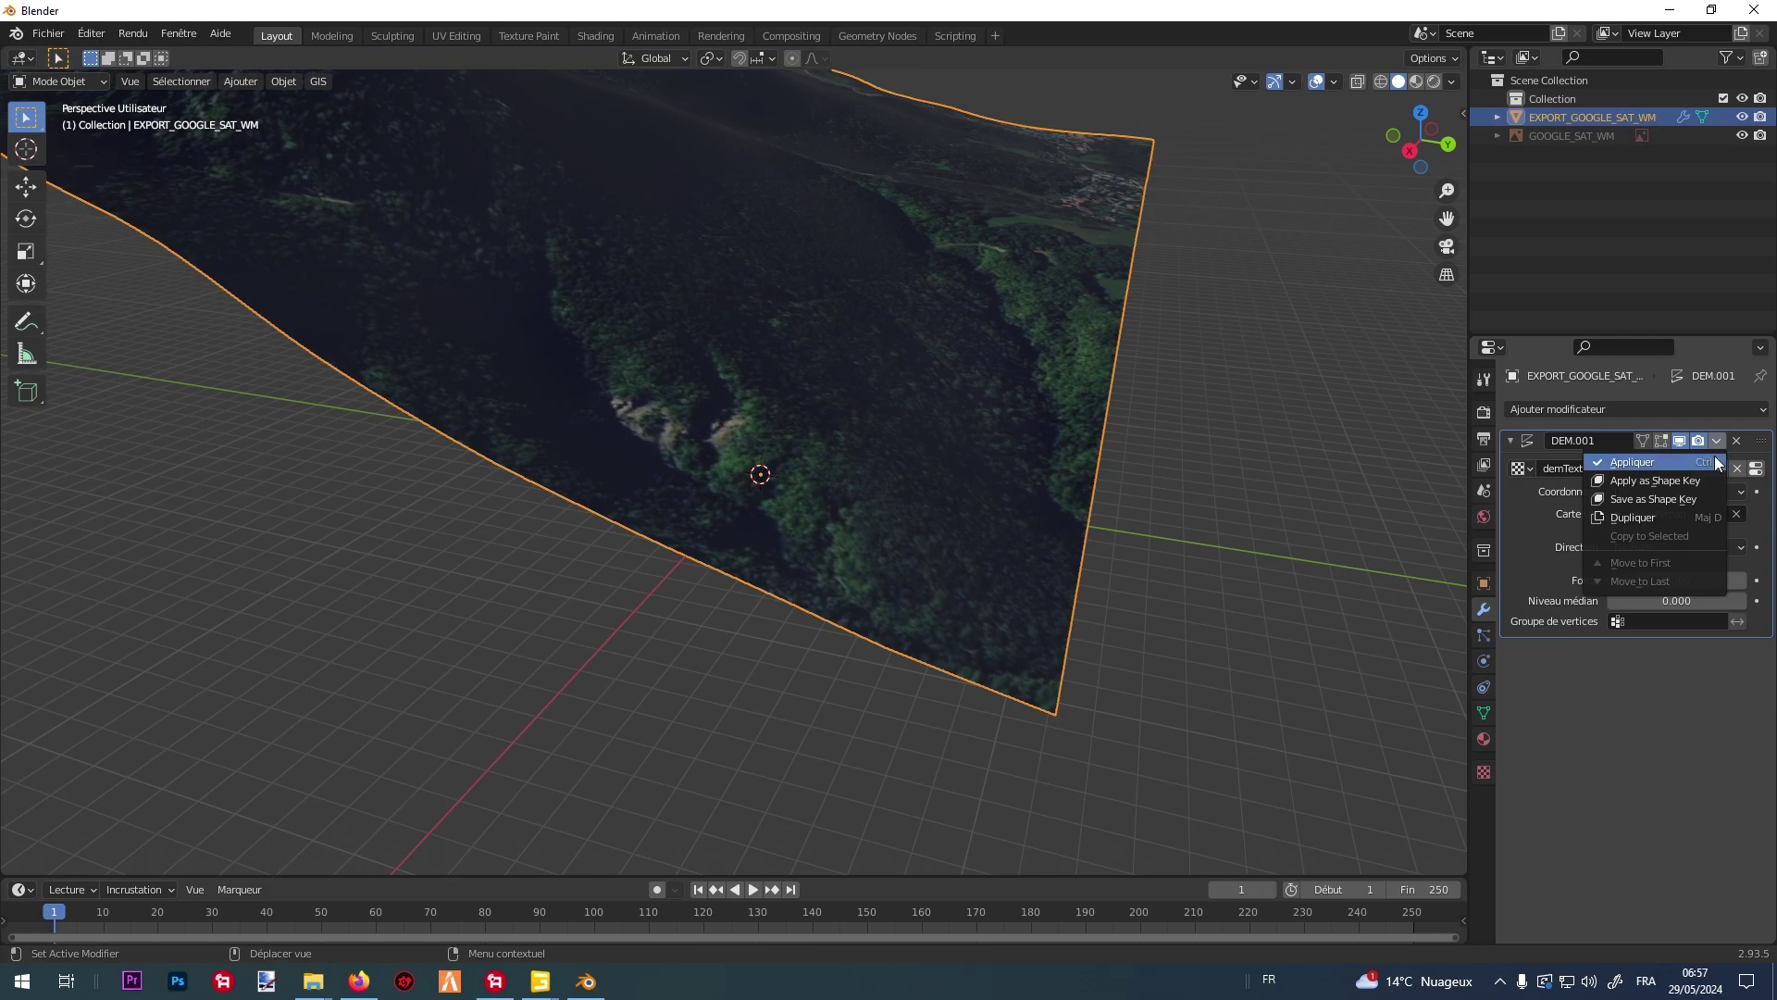
click(1714, 459)
middle_drag(1027, 326, 1125, 381)
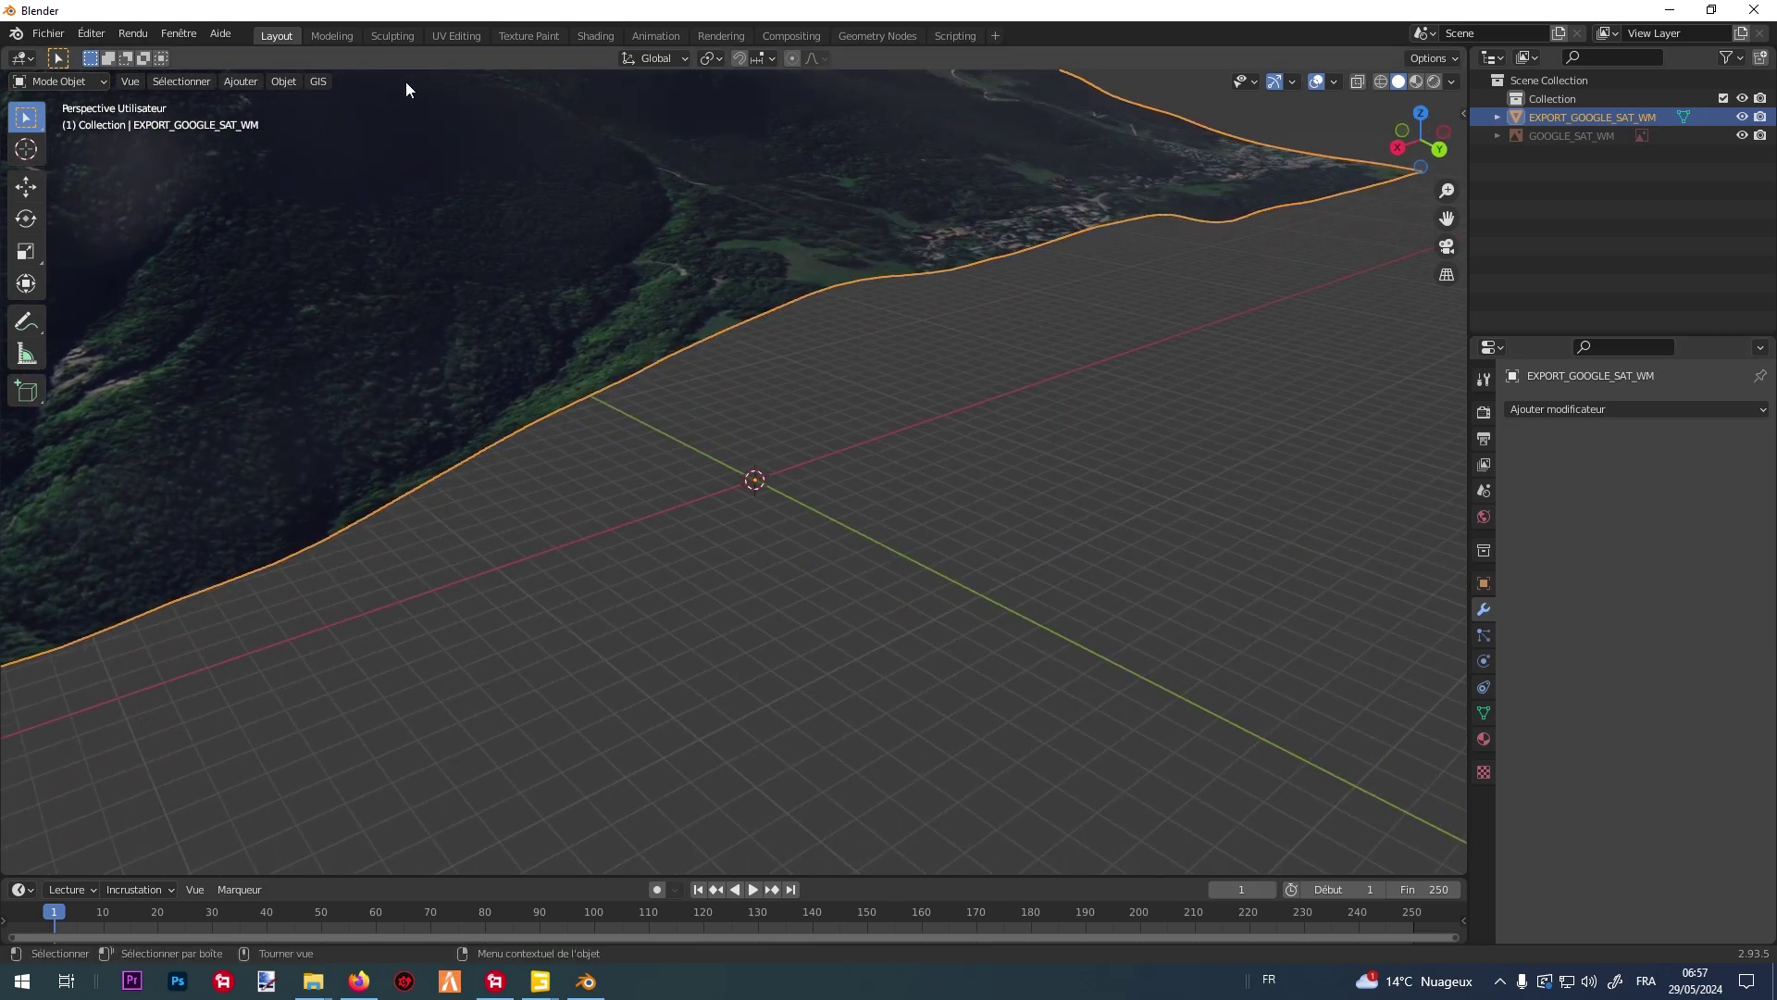
Add a plane mesh at the origin measuring 2048 m in X and 2048 m in Y.
click(232, 80)
mouse_move(276, 104)
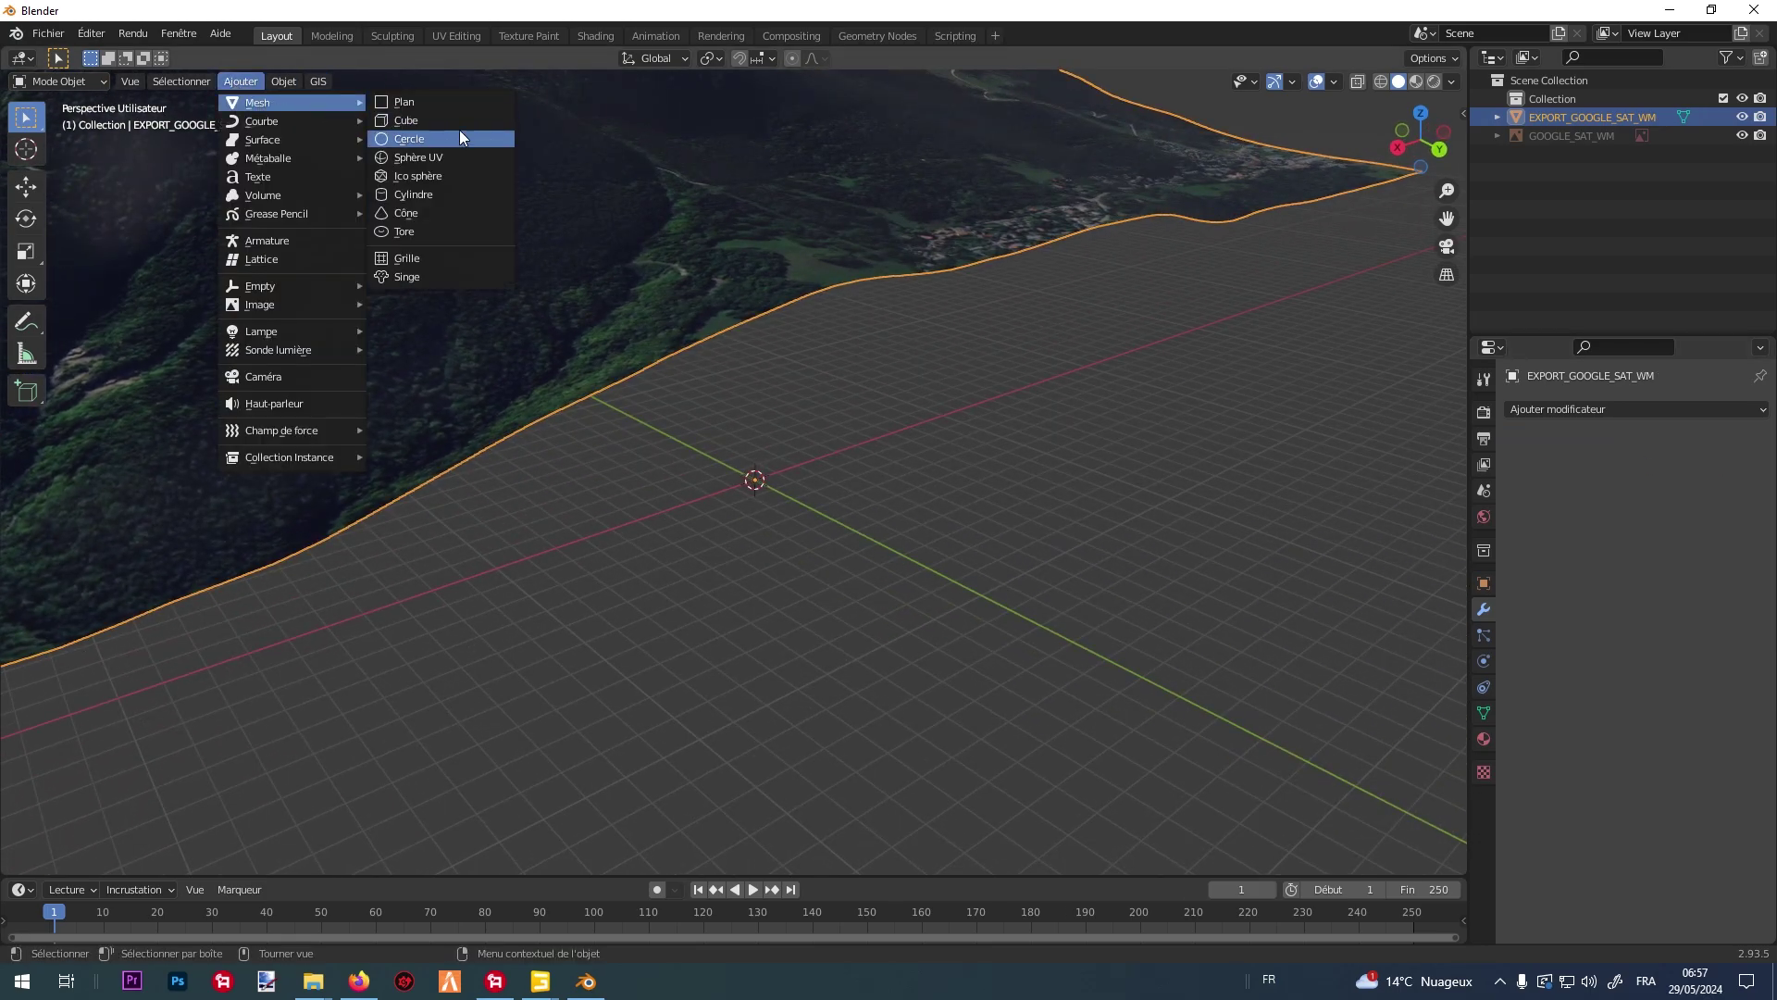
click(452, 107)
scroll(728, 315, down, 9)
scroll(768, 342, up, 4)
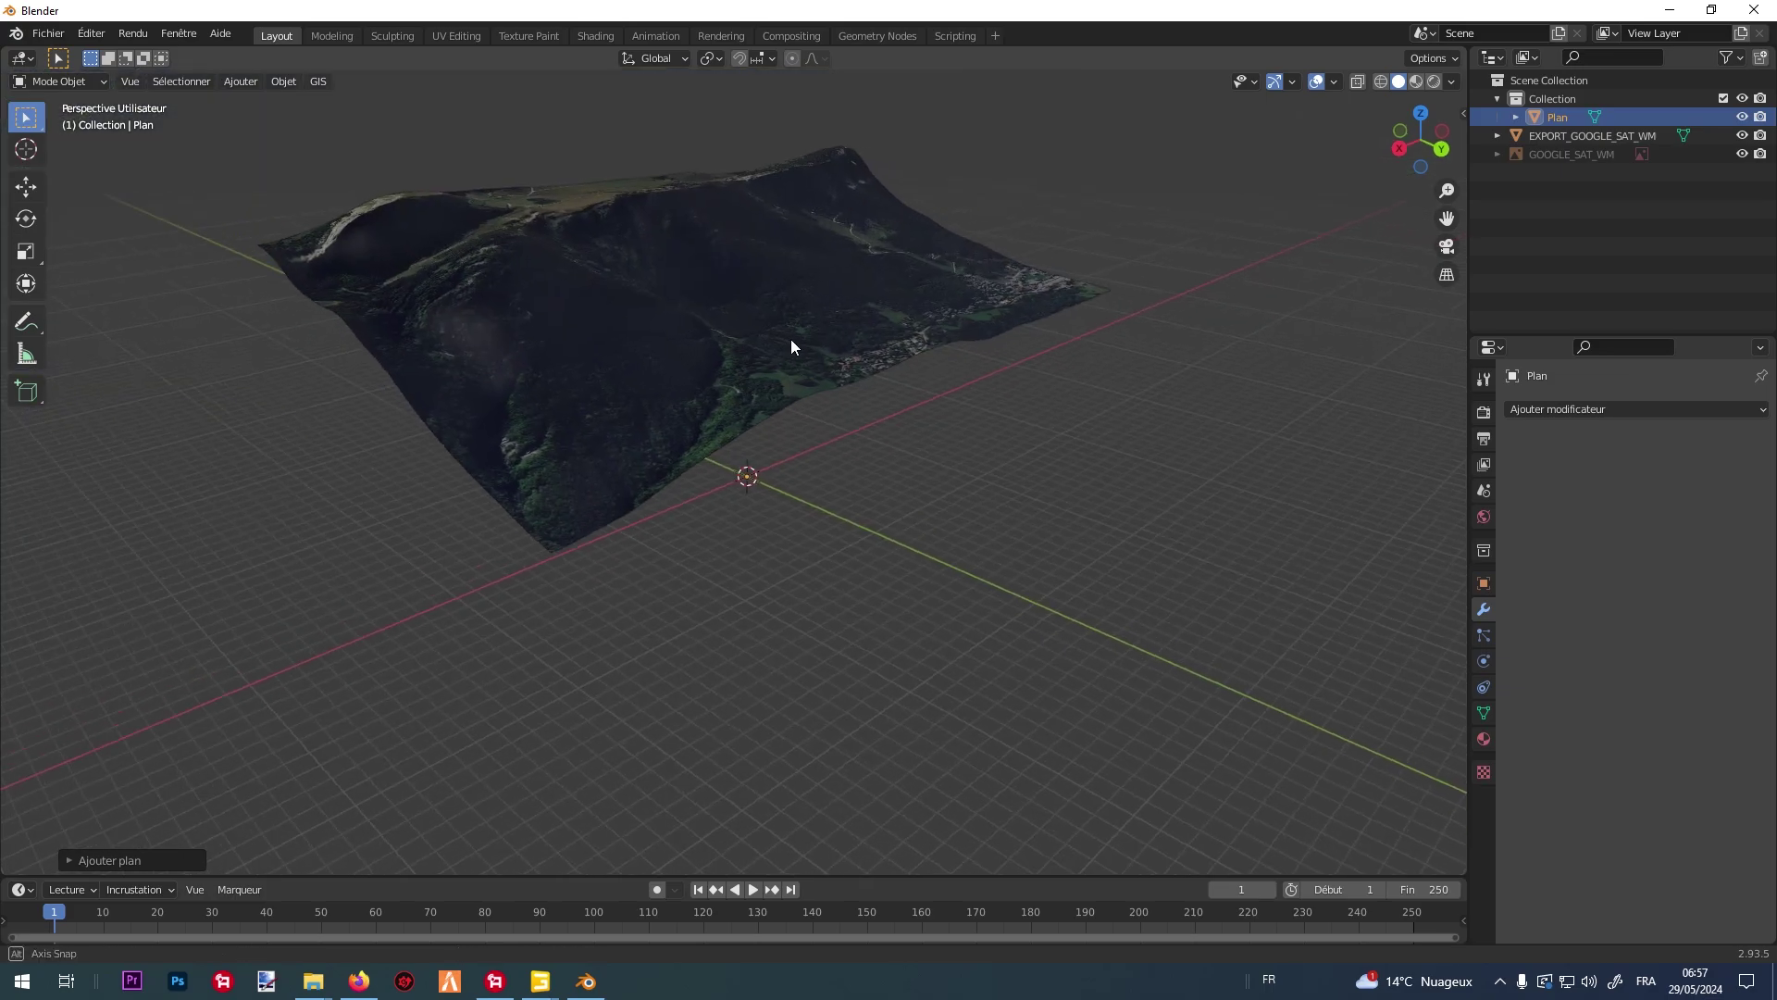
middle_drag(785, 337, 842, 335)
click(1463, 113)
click(1344, 398)
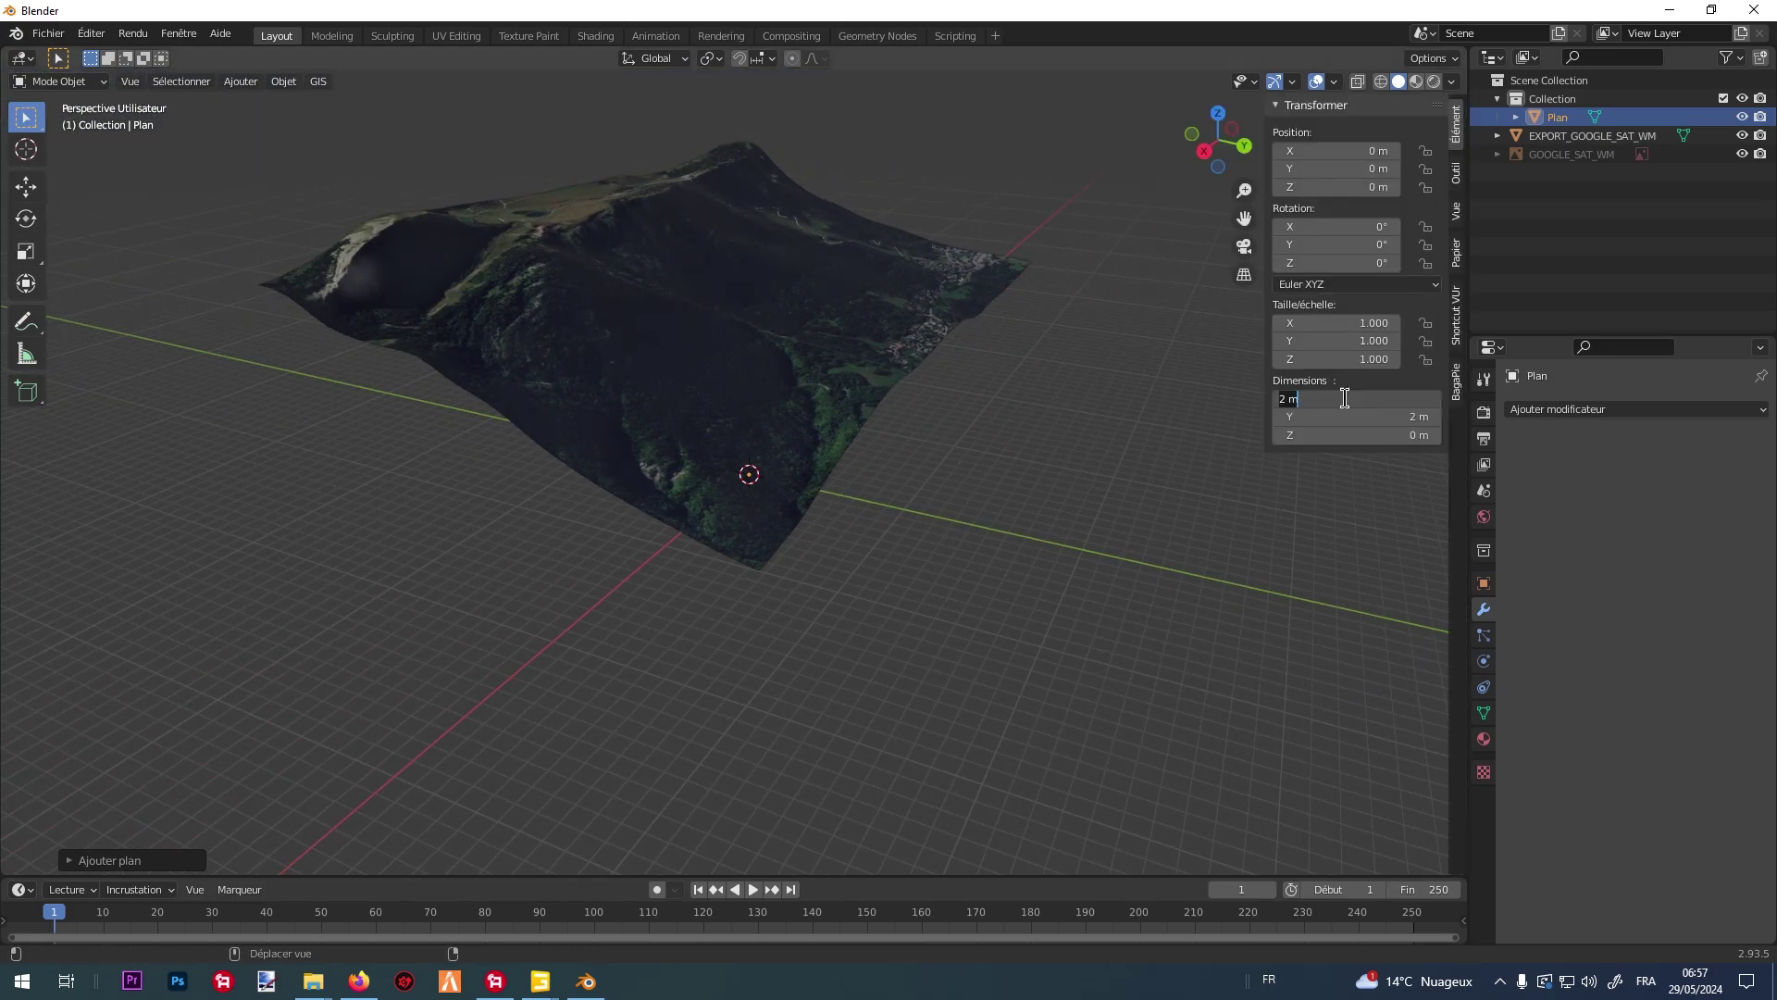
text(2048)
key(Tab)
text(2048)
key(Return)
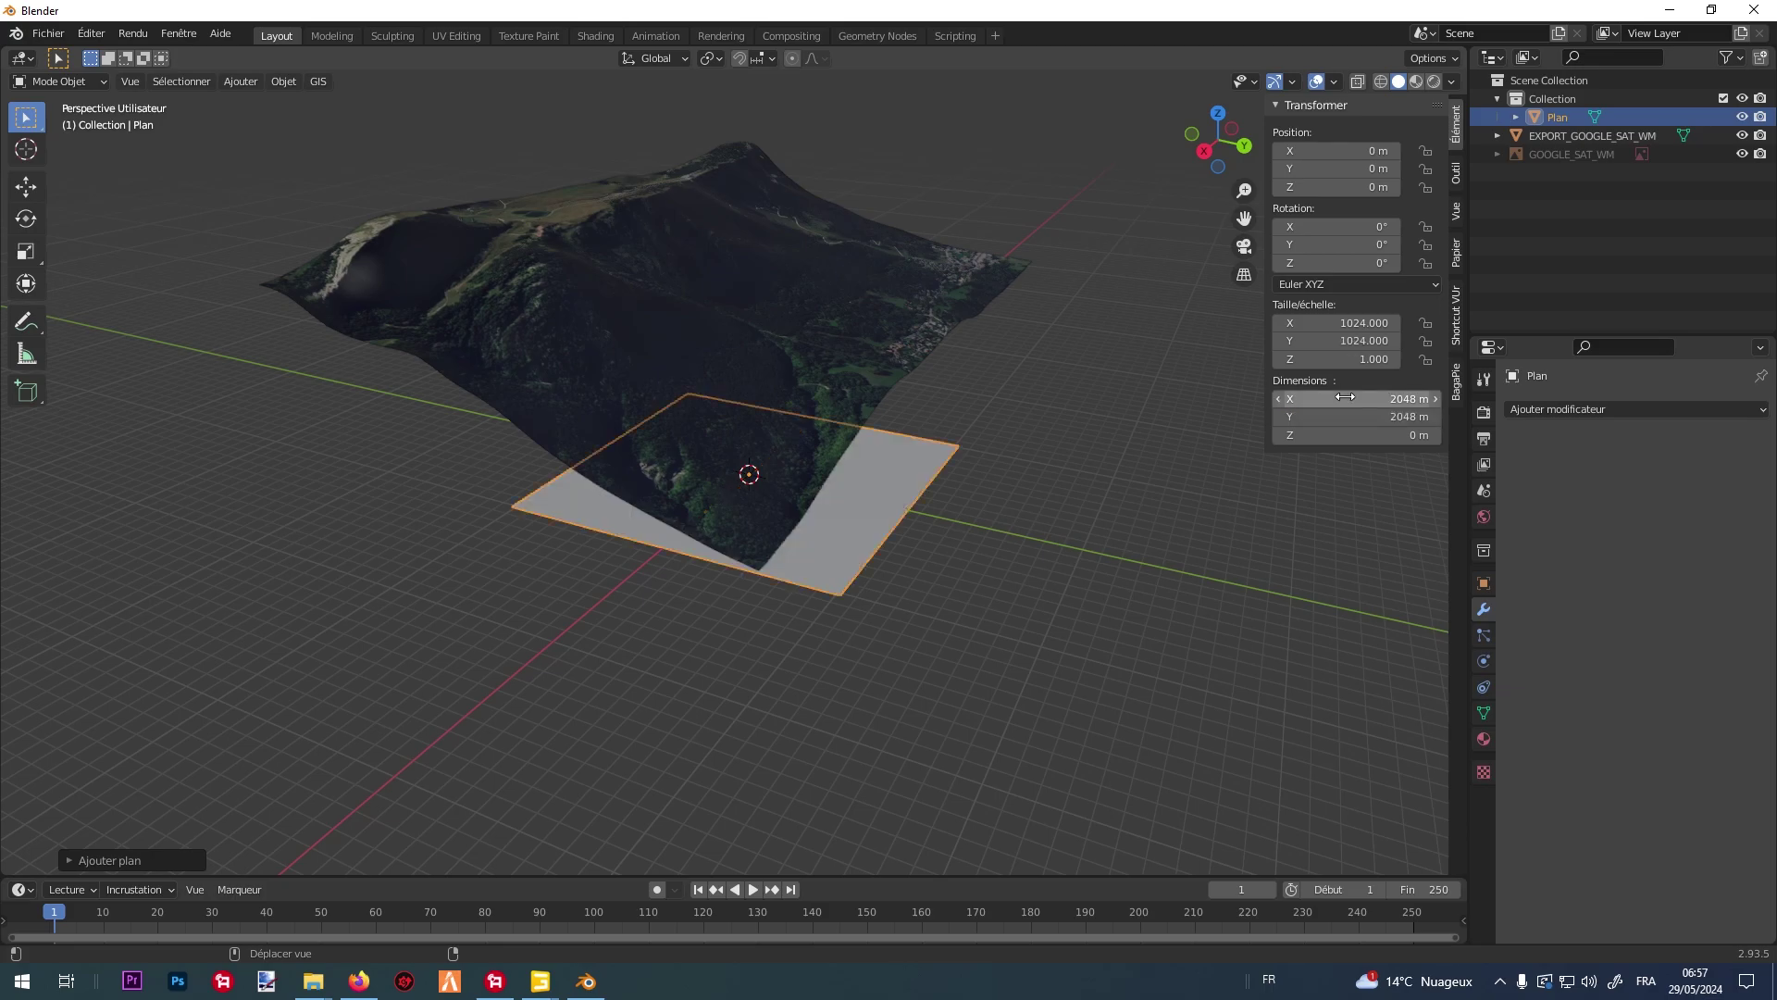
Move the zoom 16 terrain south to the plane's edge and lower it about 1029 m so the village side meets the plane.
click(928, 324)
key(KP_Decimal)
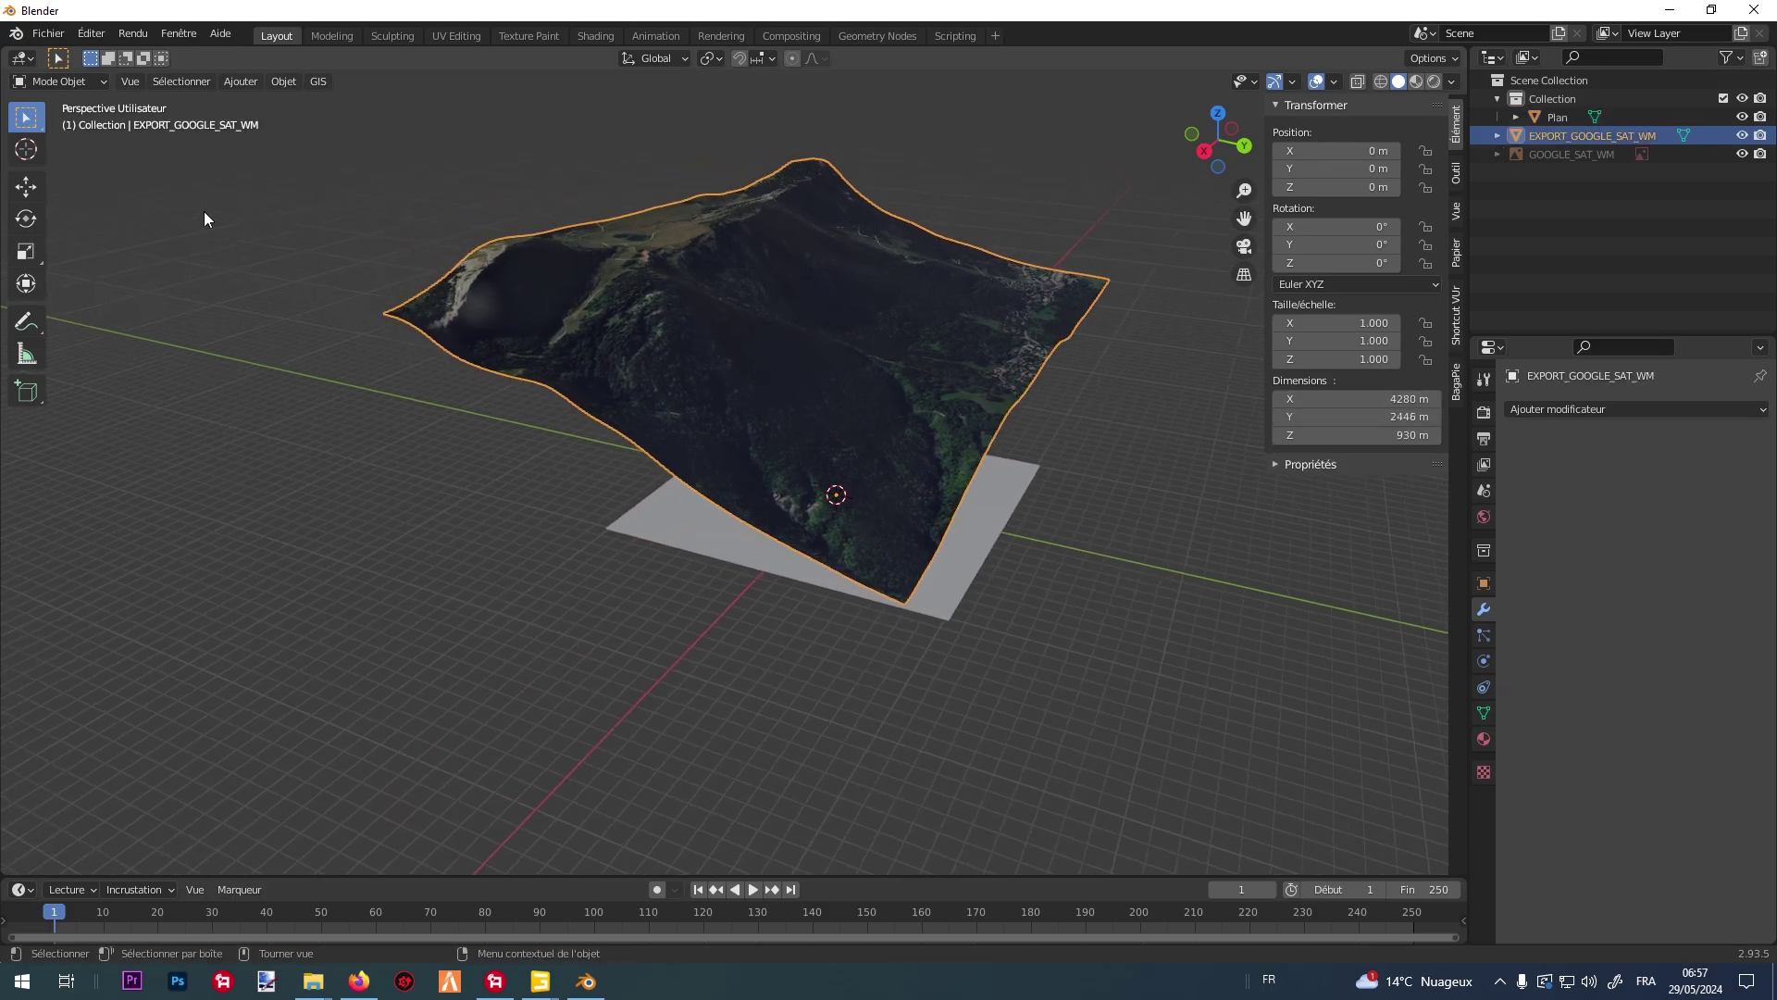
click(38, 188)
drag(893, 516, 652, 438)
drag(597, 375, 597, 511)
drag(659, 583, 607, 563)
scroll(648, 491, up, 5)
middle_drag(448, 350, 754, 496)
scroll(593, 296, up, 1)
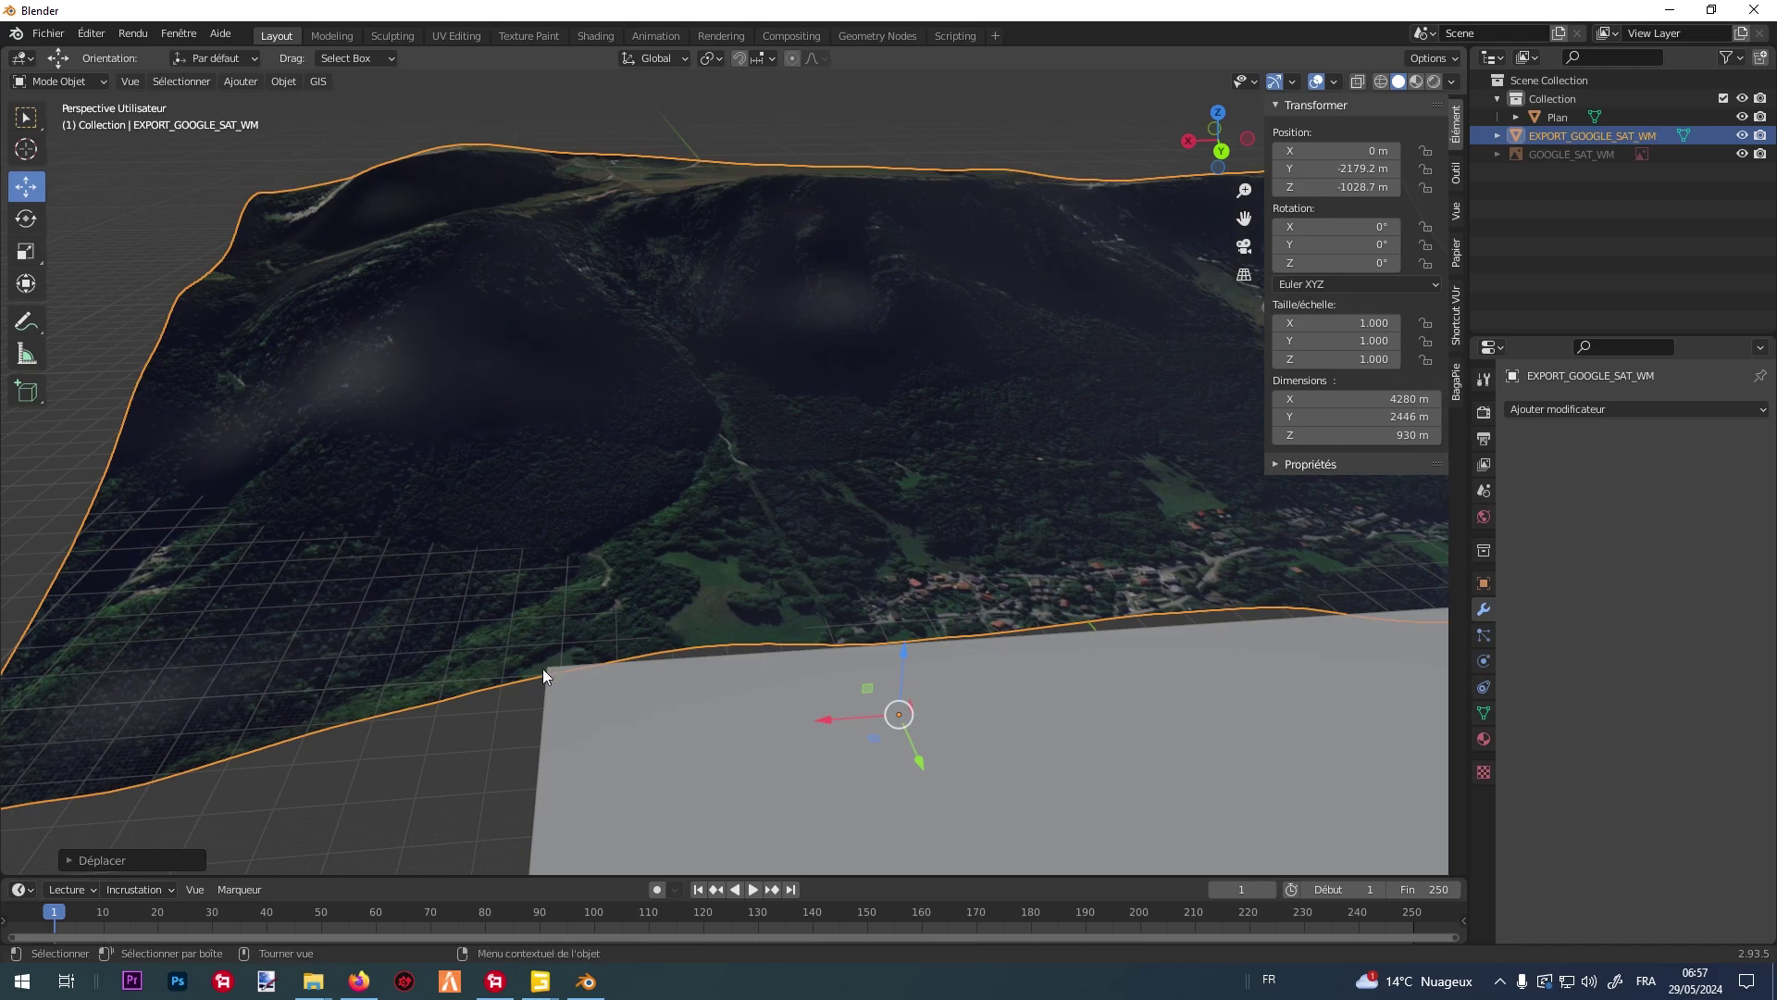
middle_drag(881, 638, 618, 611)
Select the 2048 m plane and examine from above how the terrain lines up with its south edge.
click(643, 599)
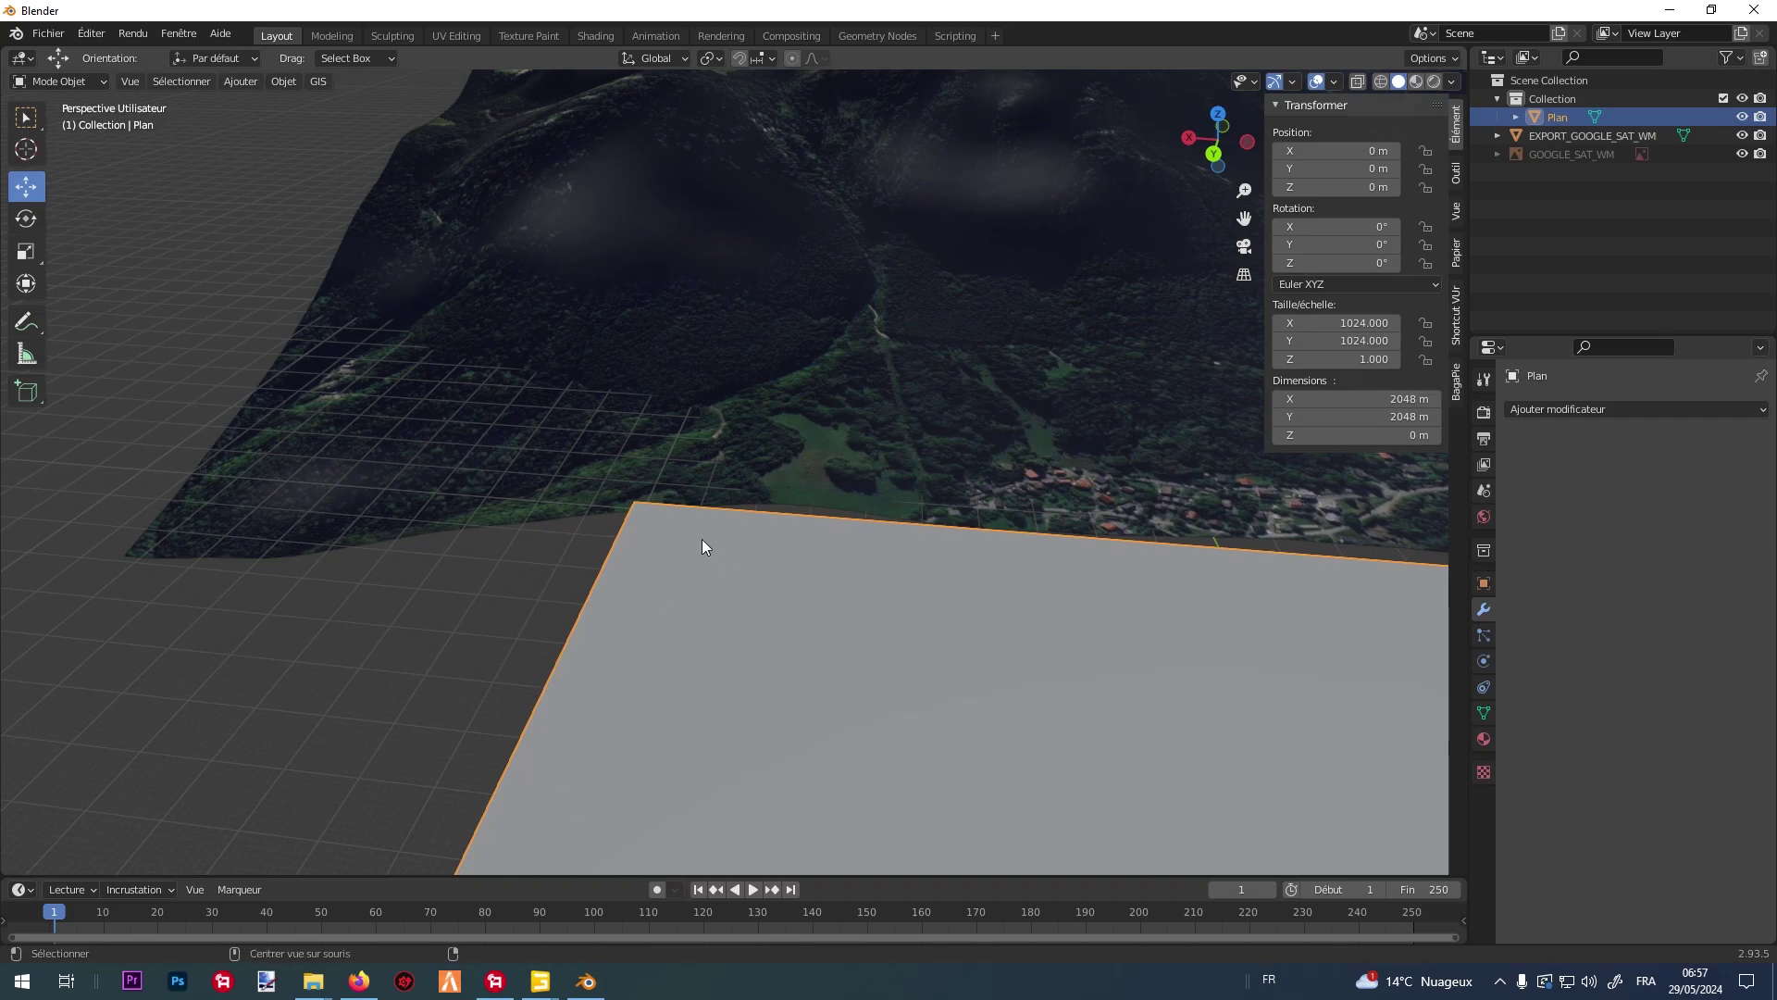
mouse_move(698, 539)
alt+middle_down()
mouse_move(892, 531)
mouse_move(688, 492)
mouse_move(687, 676)
mouse_move(662, 579)
mouse_move(682, 639)
mouse_move(682, 543)
alt+middle_up()
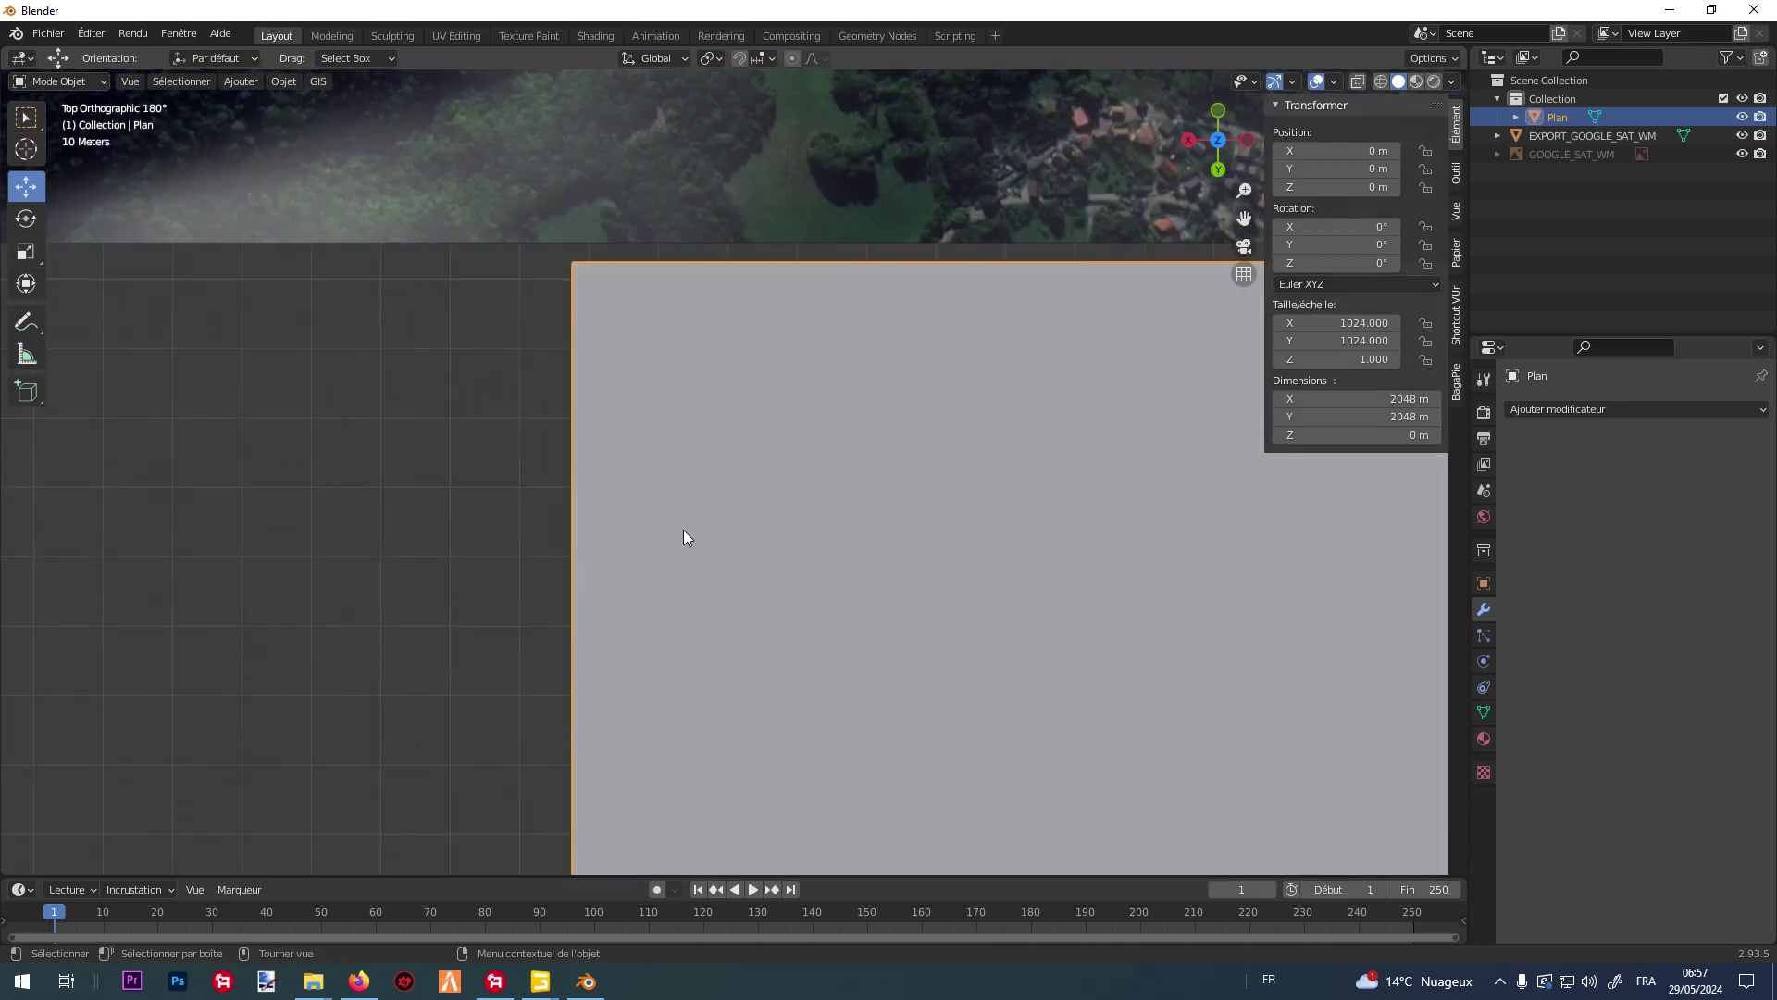
scroll(685, 521, down, 4)
shift+middle_drag(761, 407, 707, 595)
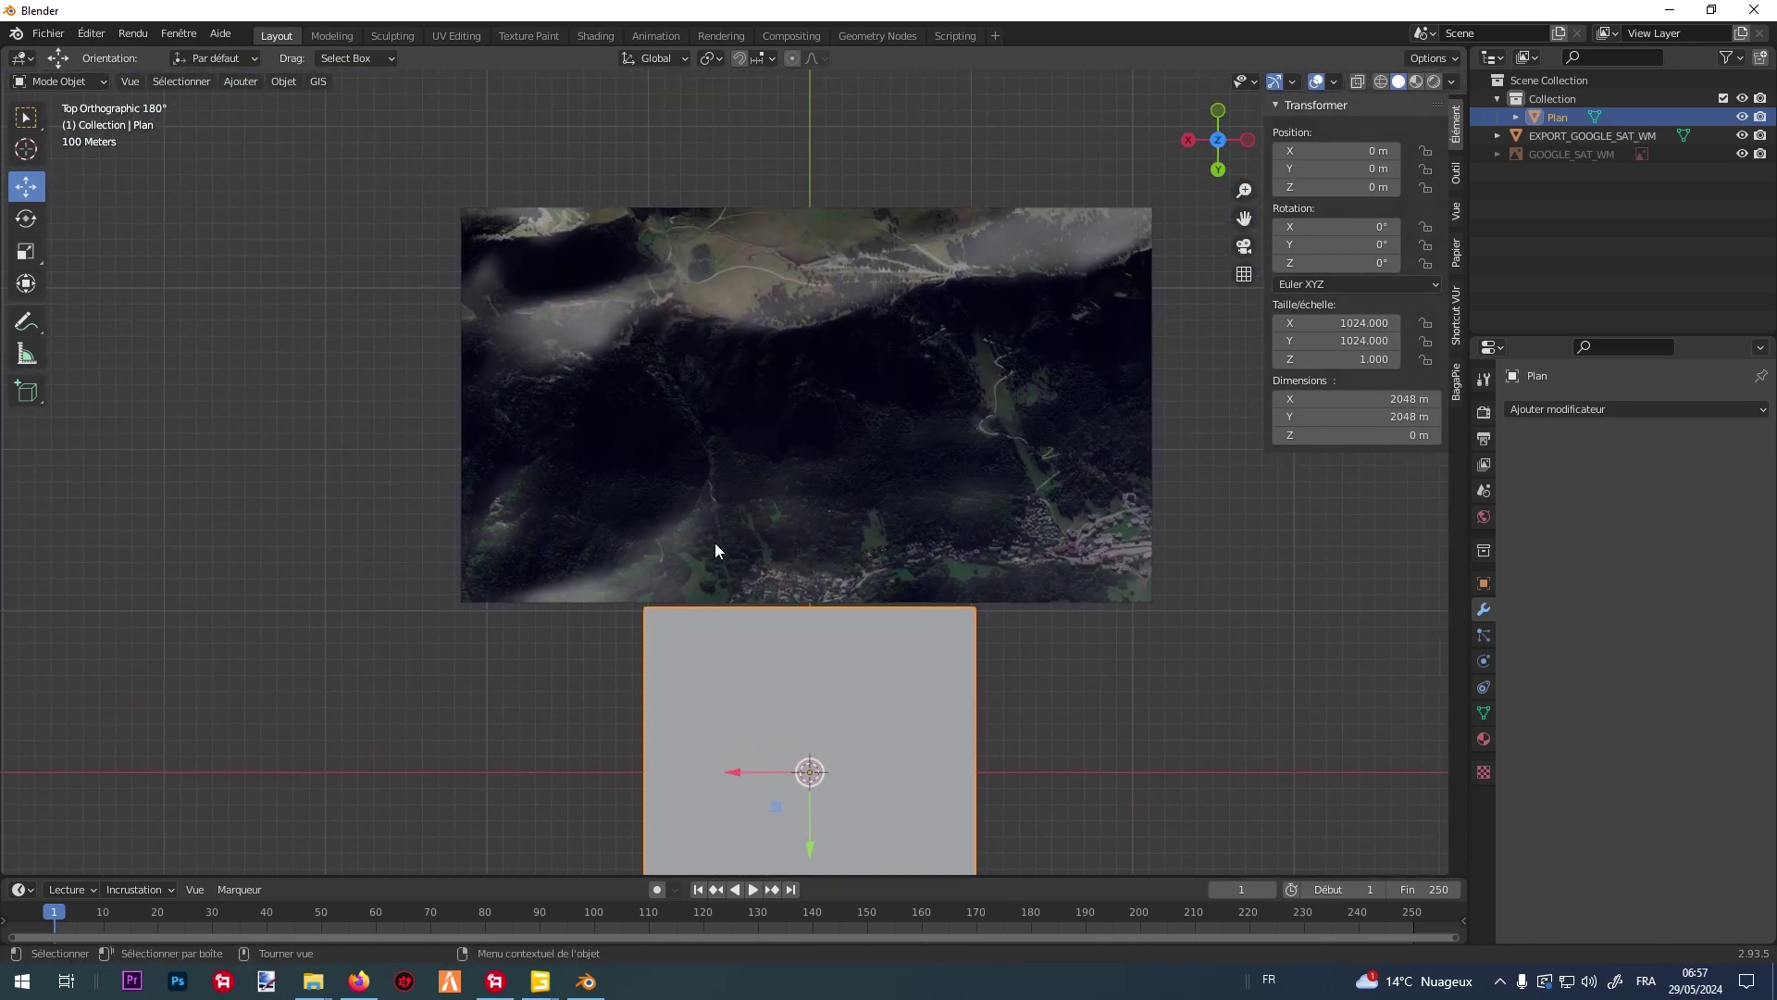
shift+middle_drag(725, 533, 578, 557)
scroll(723, 576, up, 3)
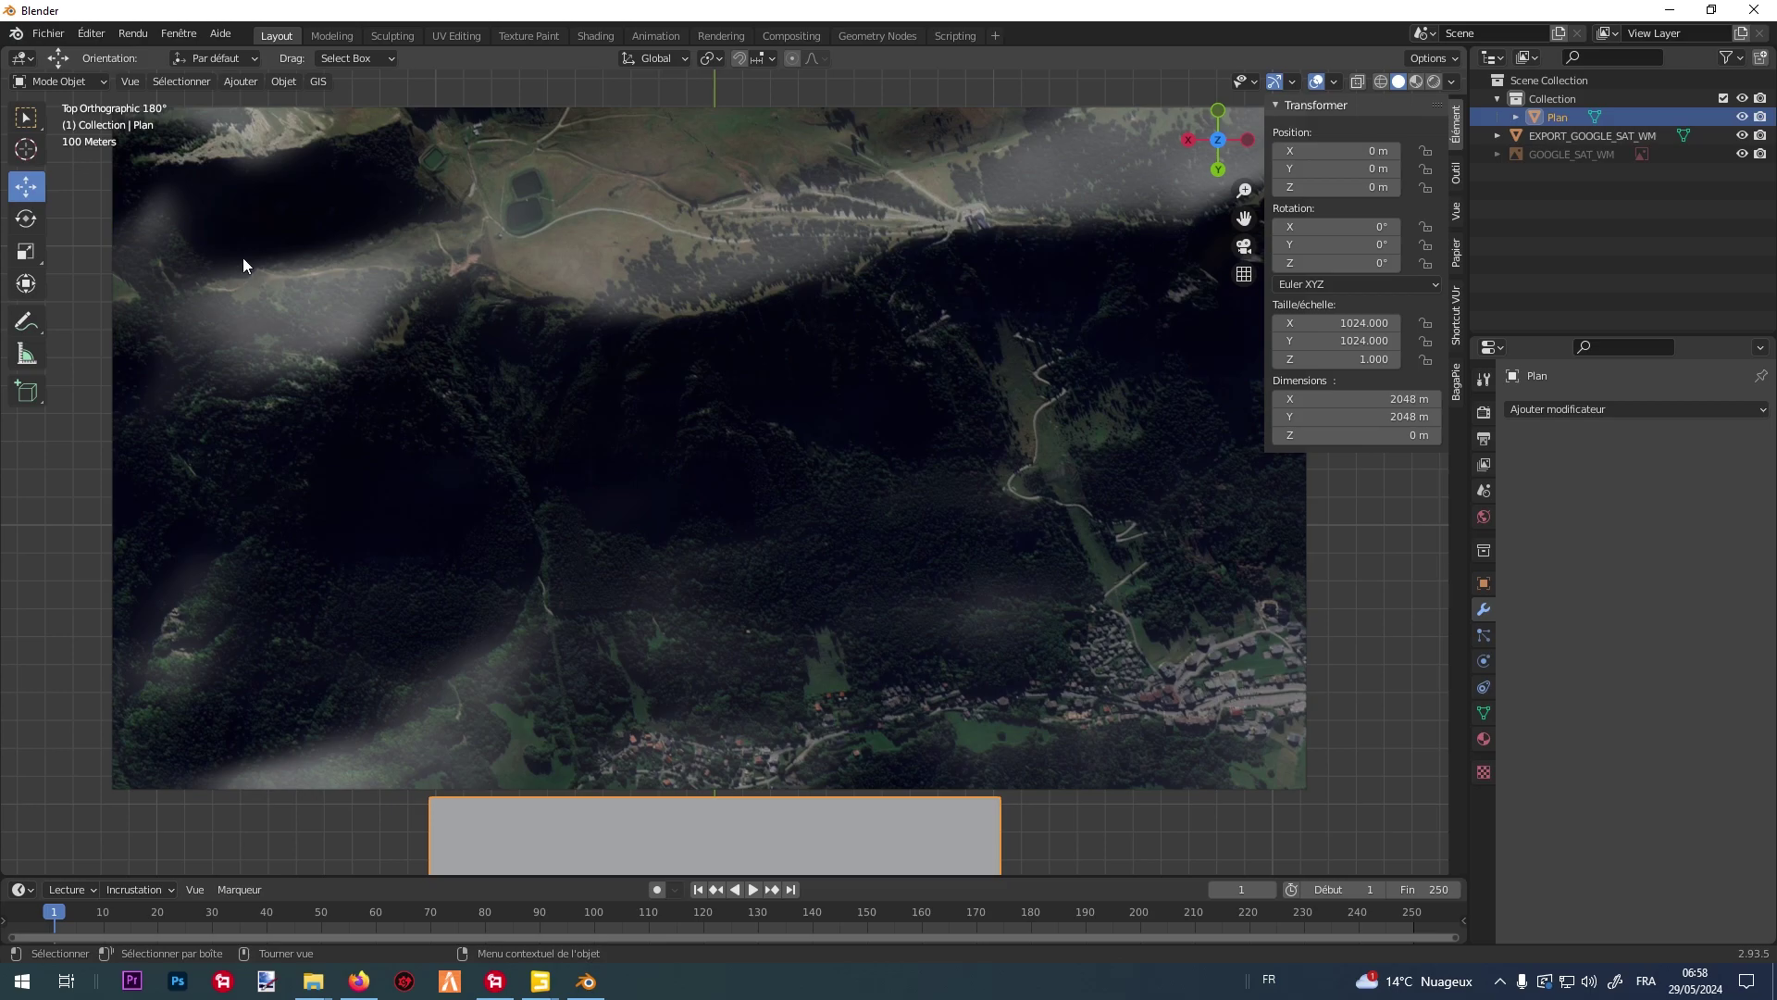
click(57, 82)
click(49, 117)
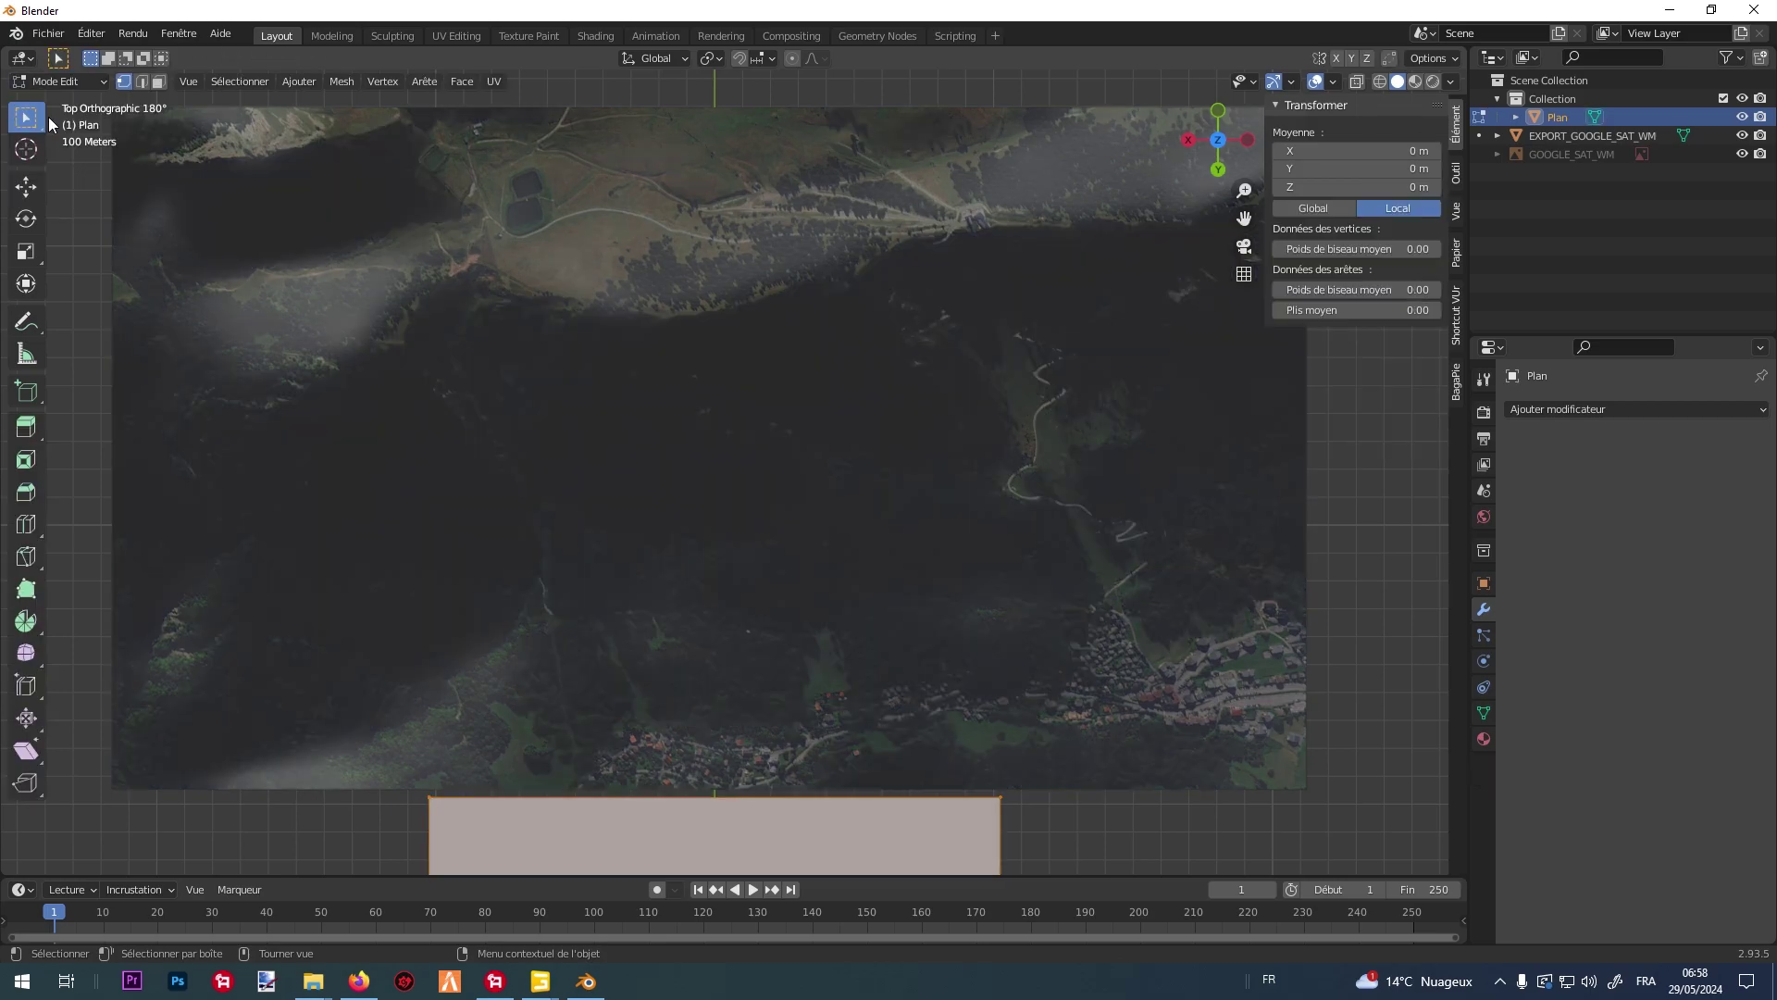
click(72, 81)
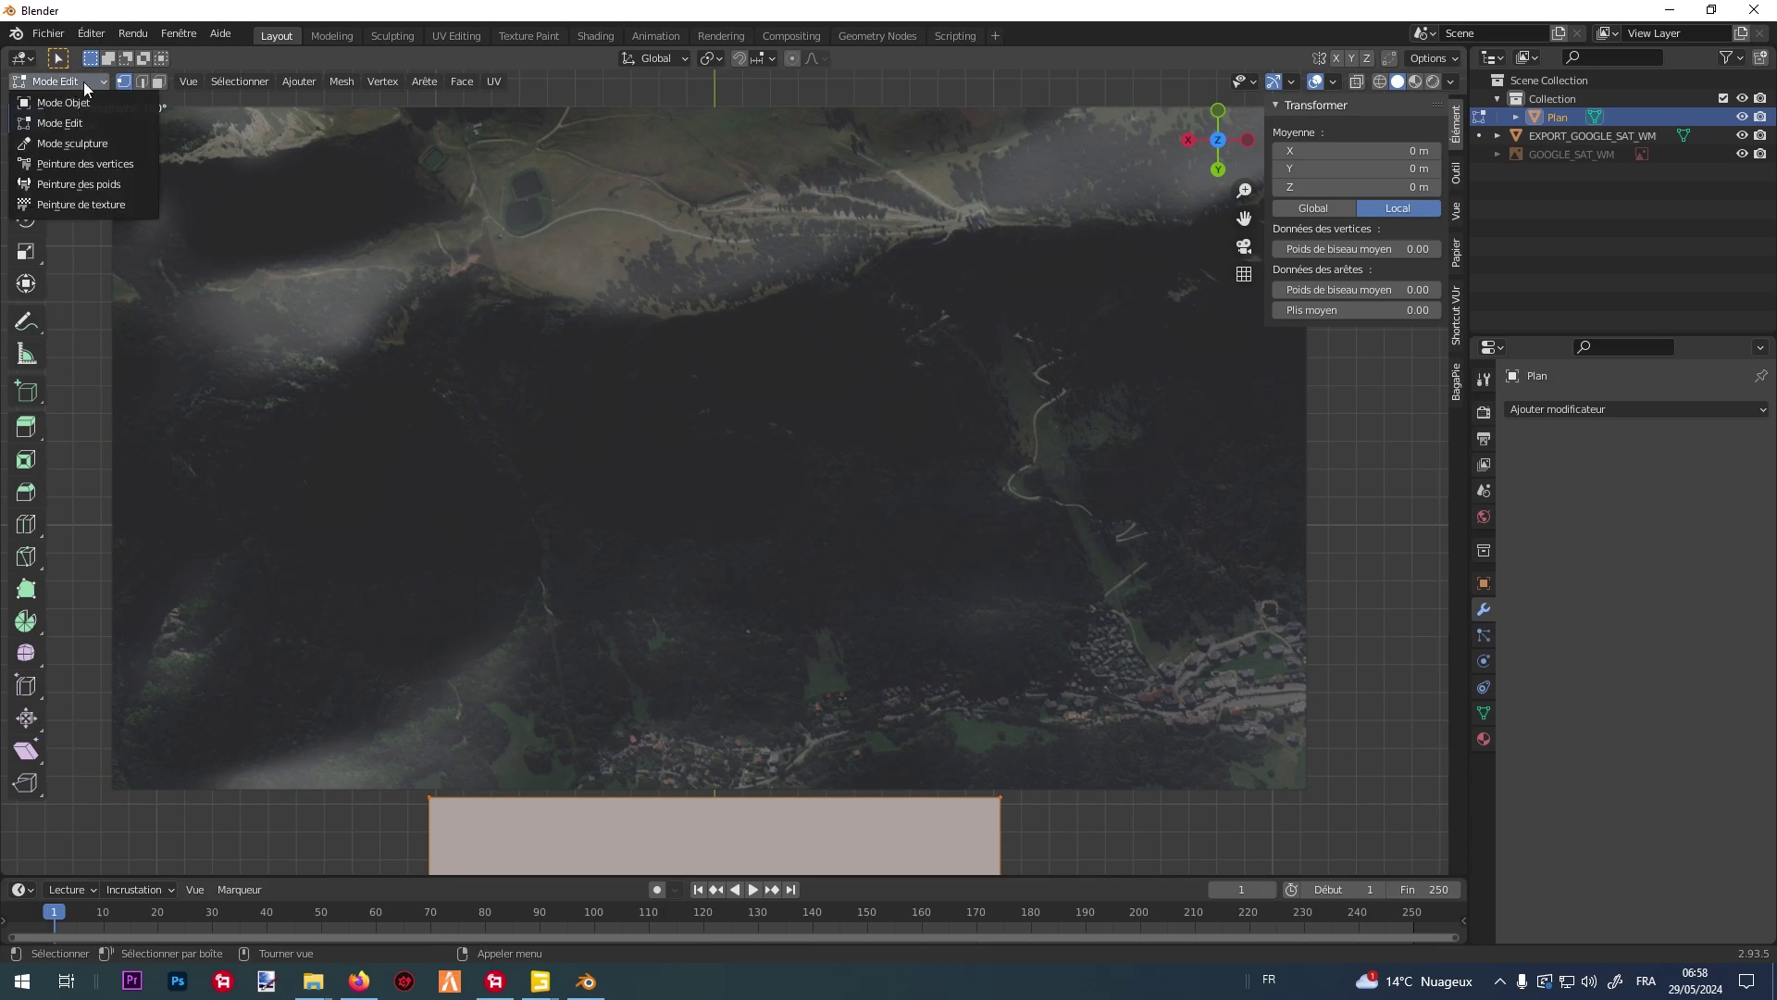
click(82, 79)
click(74, 102)
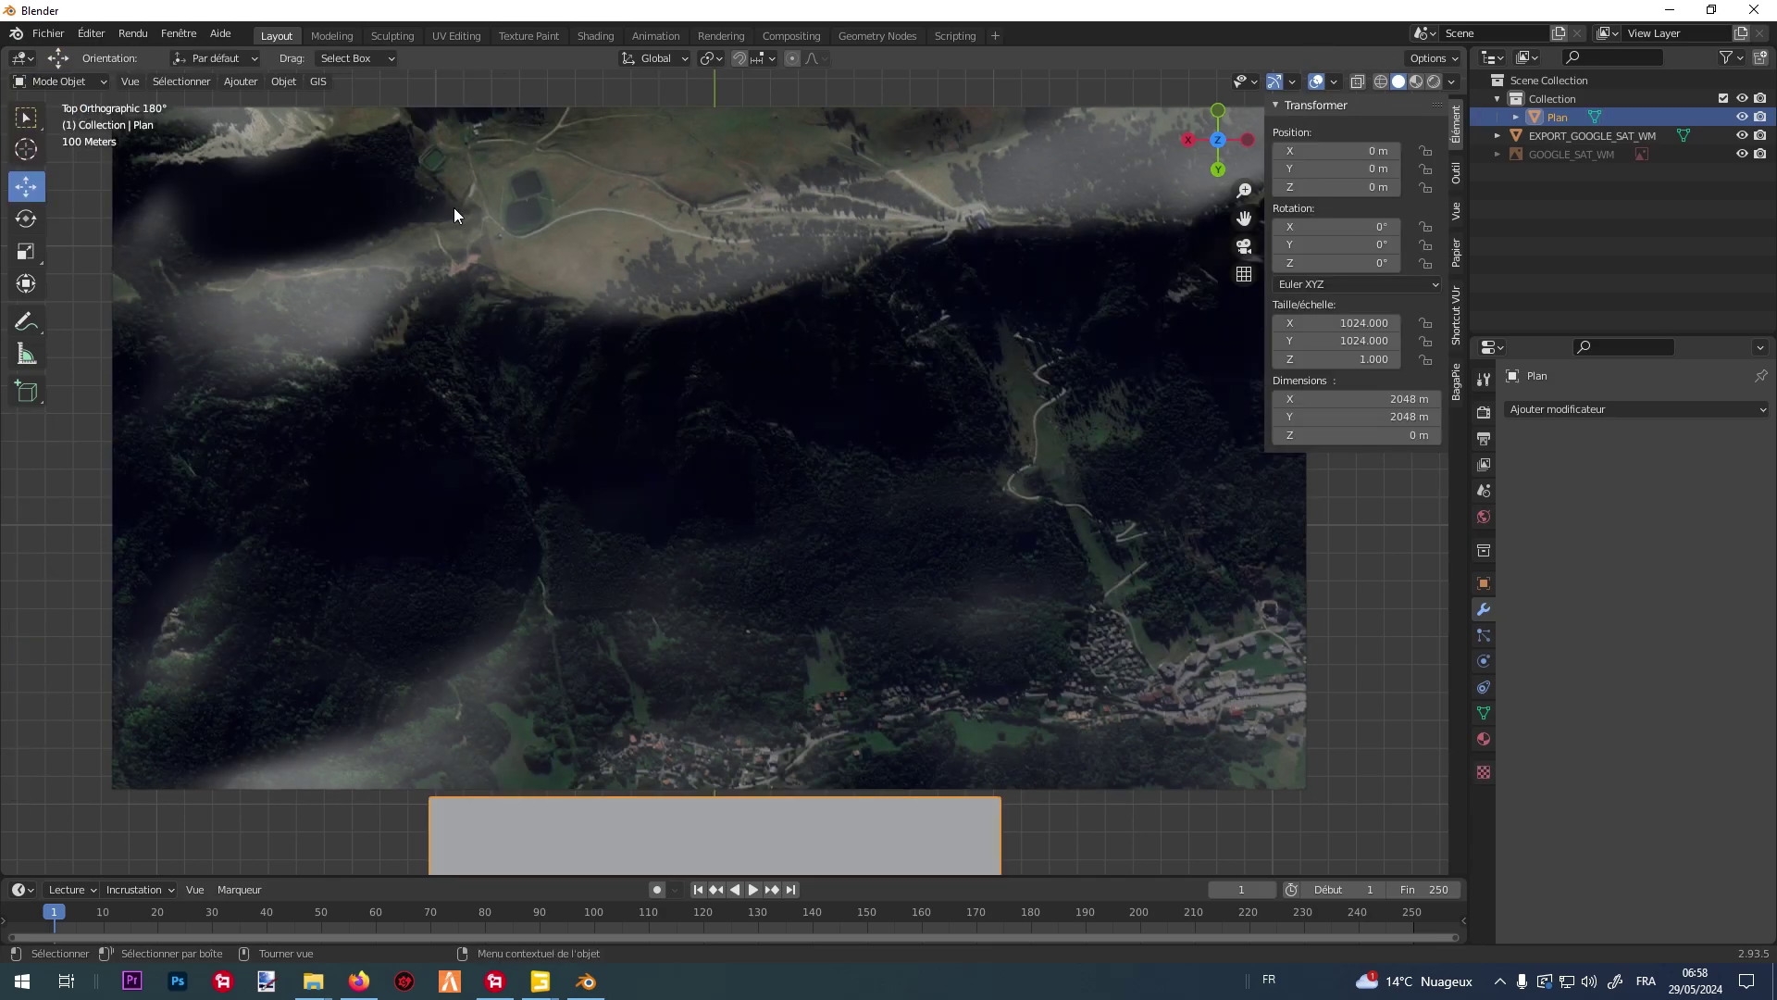
Select the satellite terrain, edit it in face mode and delete all faces extending past the plane's east edge.
click(454, 210)
click(74, 81)
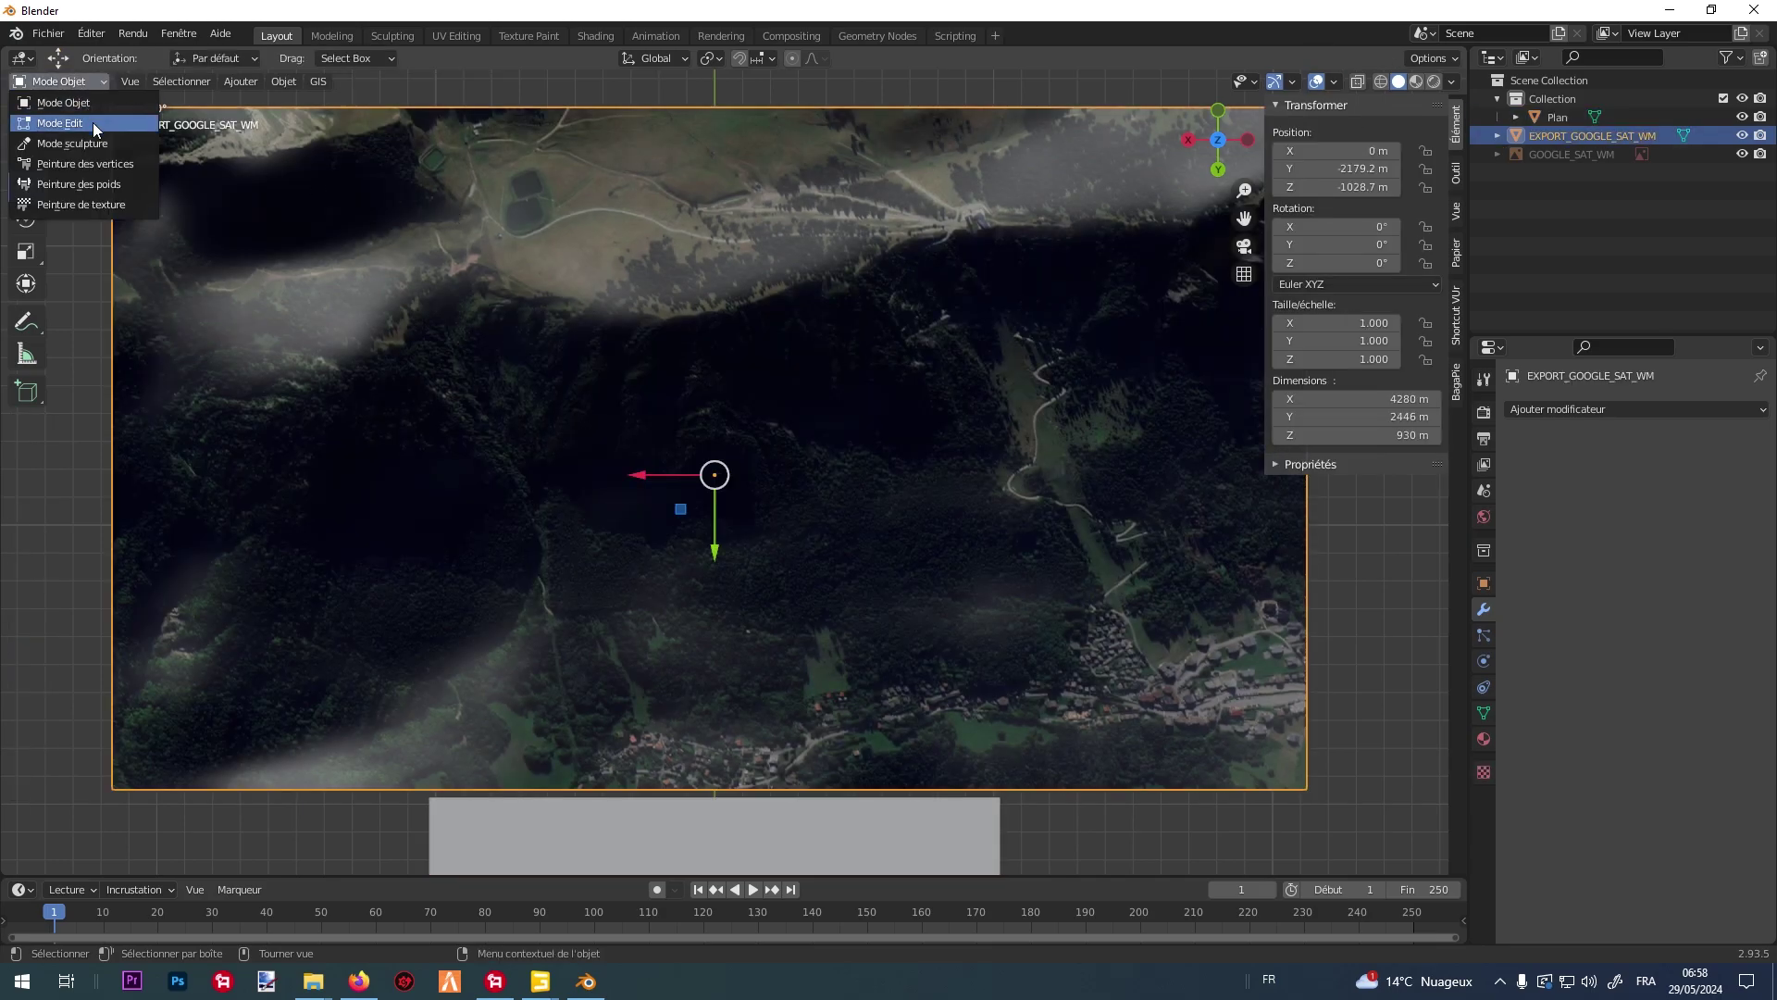
click(92, 122)
click(159, 82)
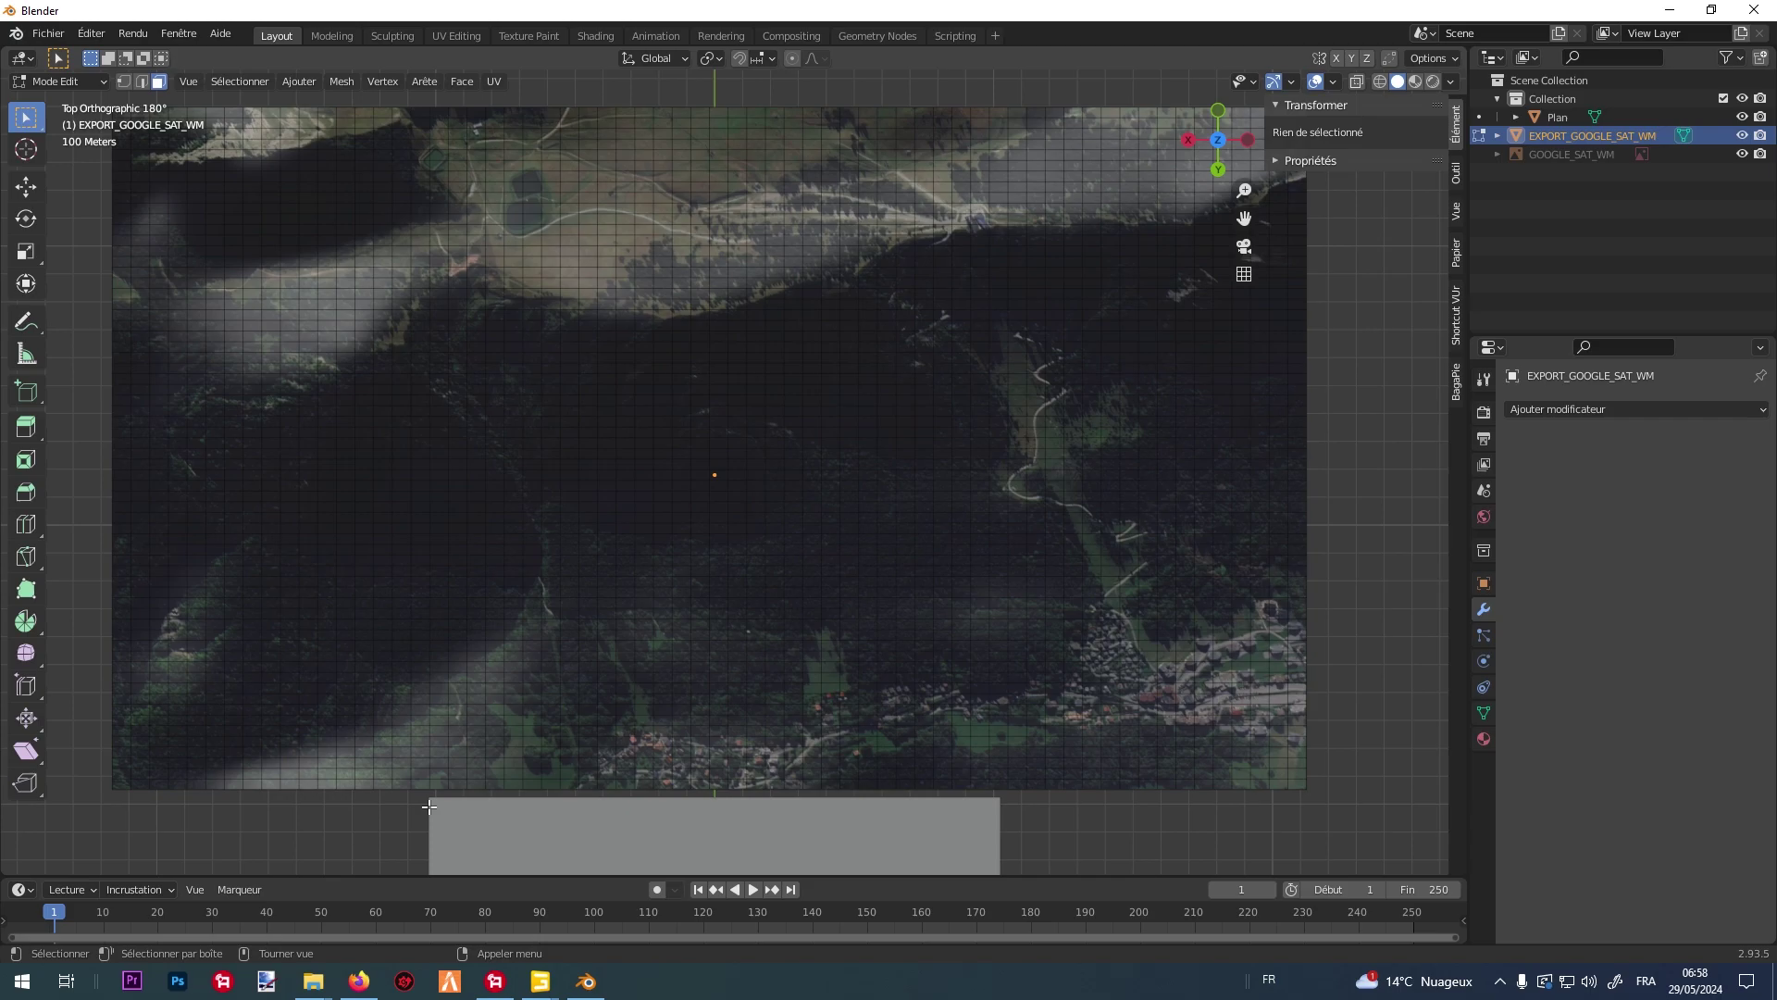
drag(422, 803, 83, 95)
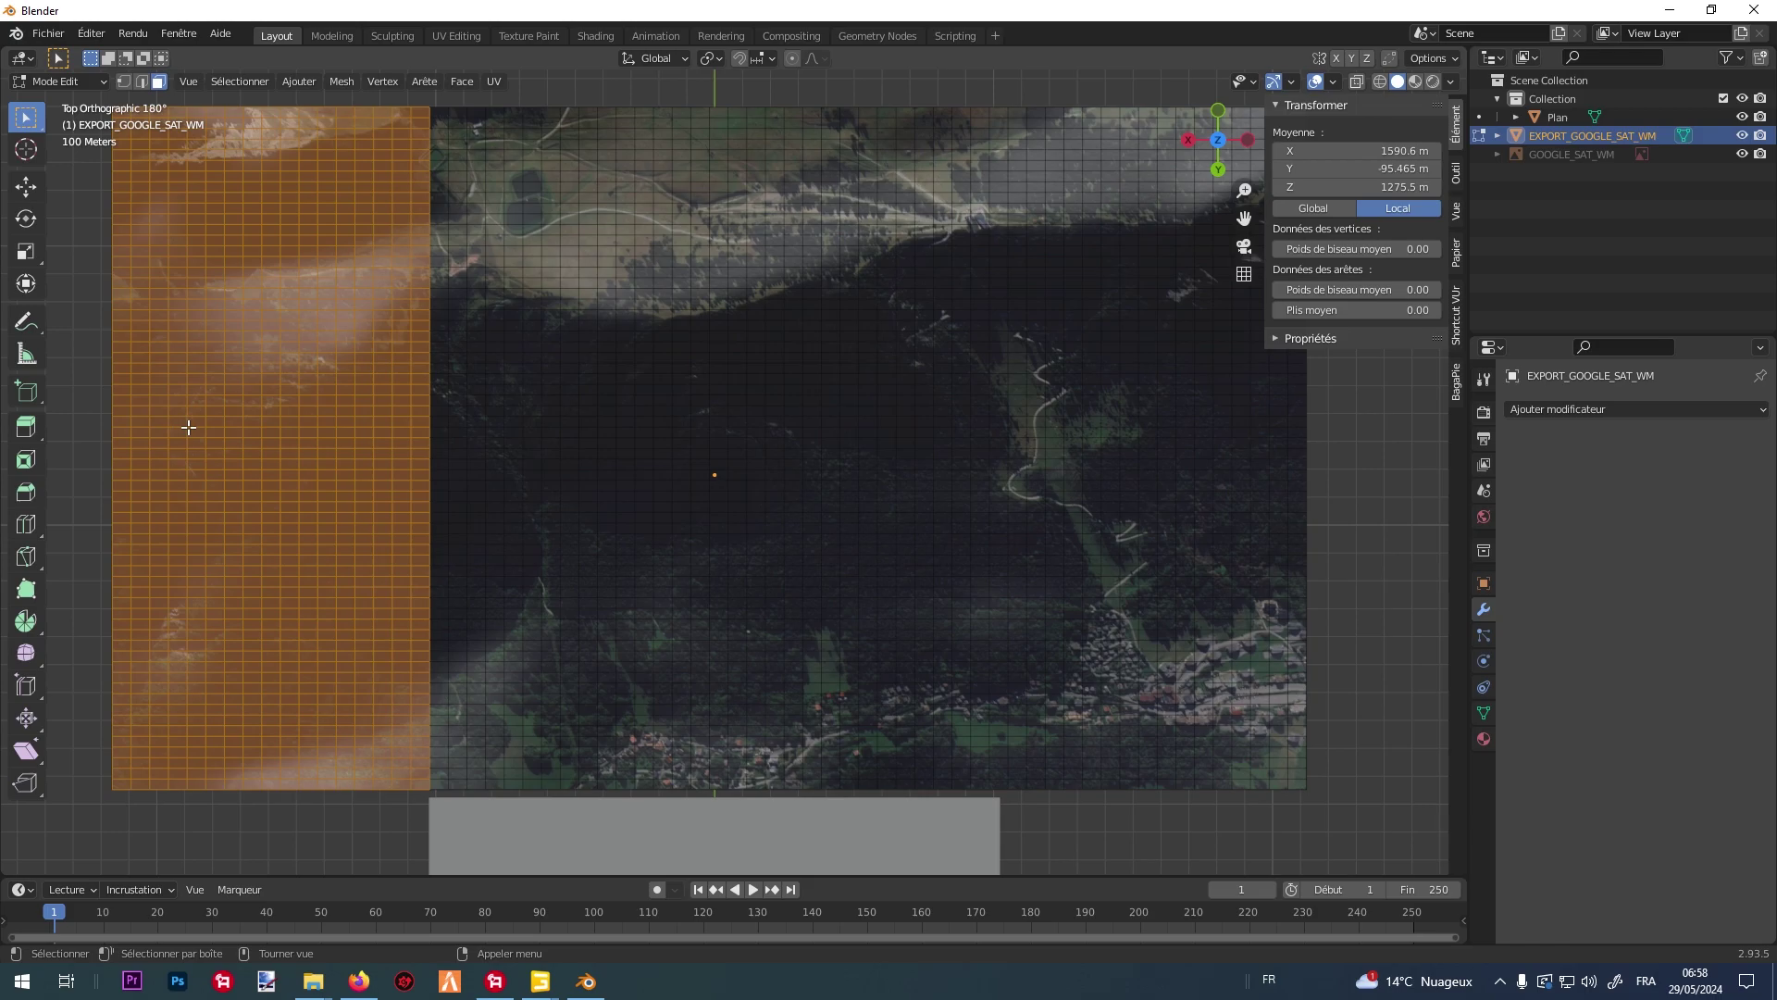
key(x)
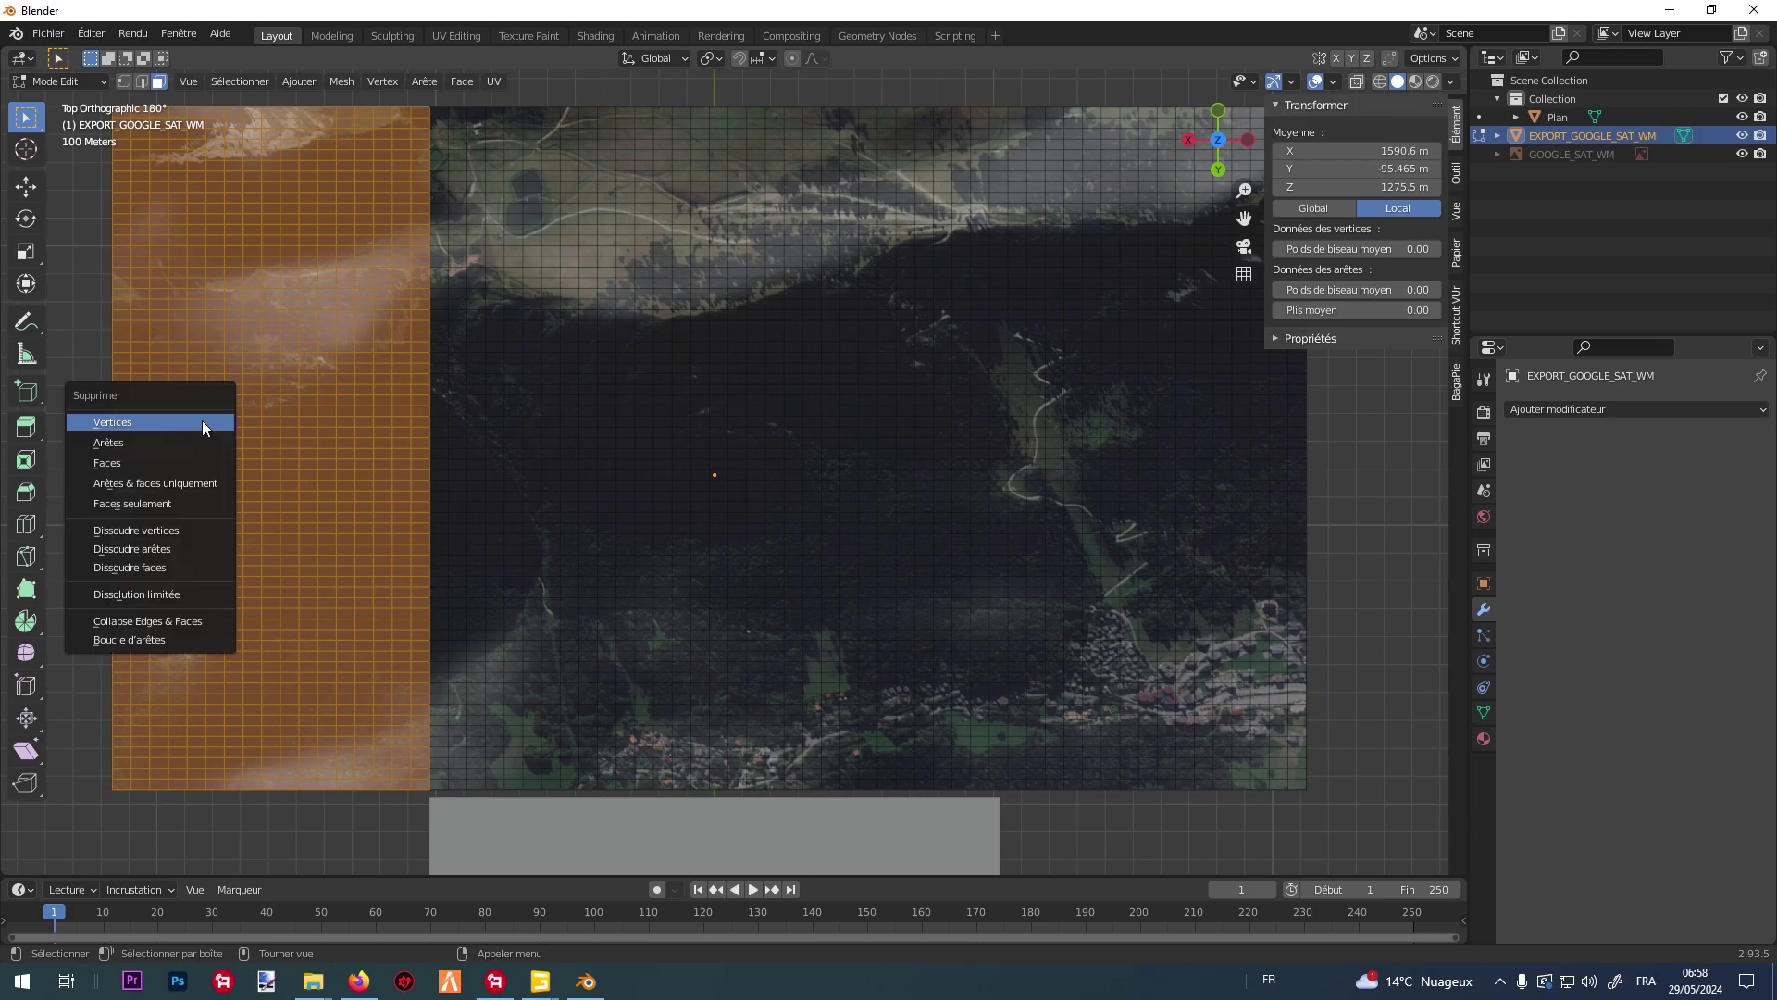
click(177, 463)
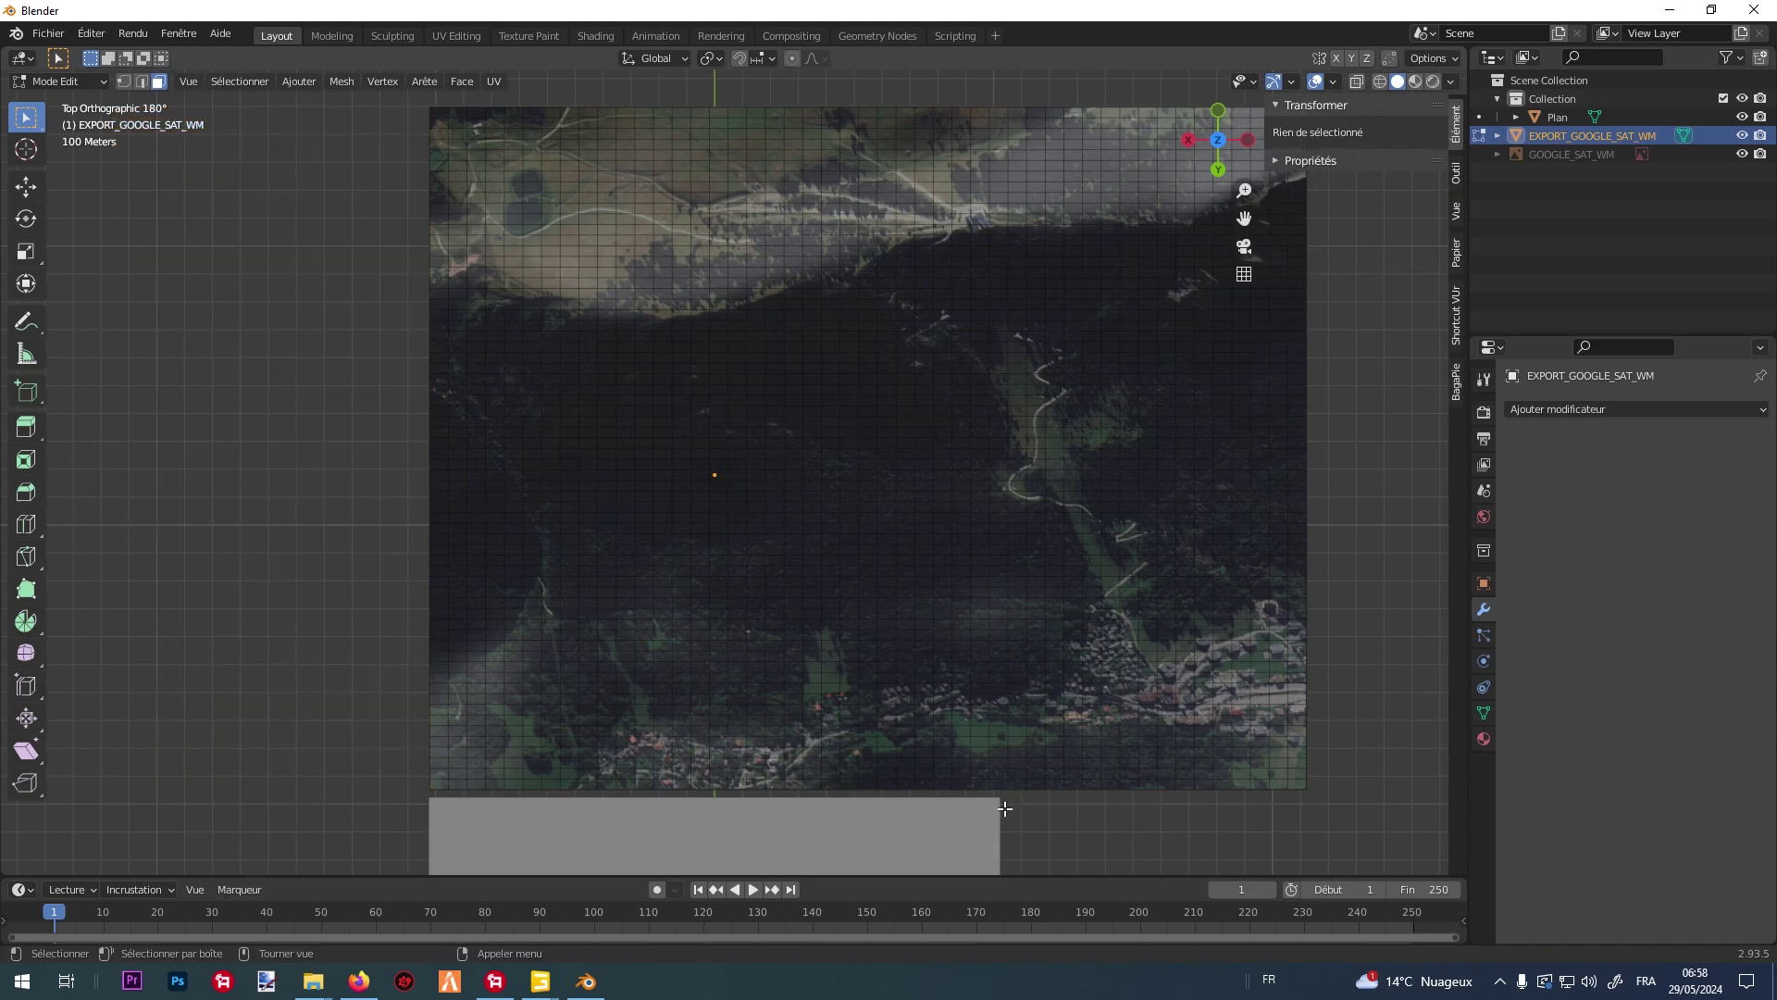
Delete the terrain faces past the plane's west edge, making the terrain about 2073 m wide, and return to Object Mode.
drag(1018, 802, 1314, 98)
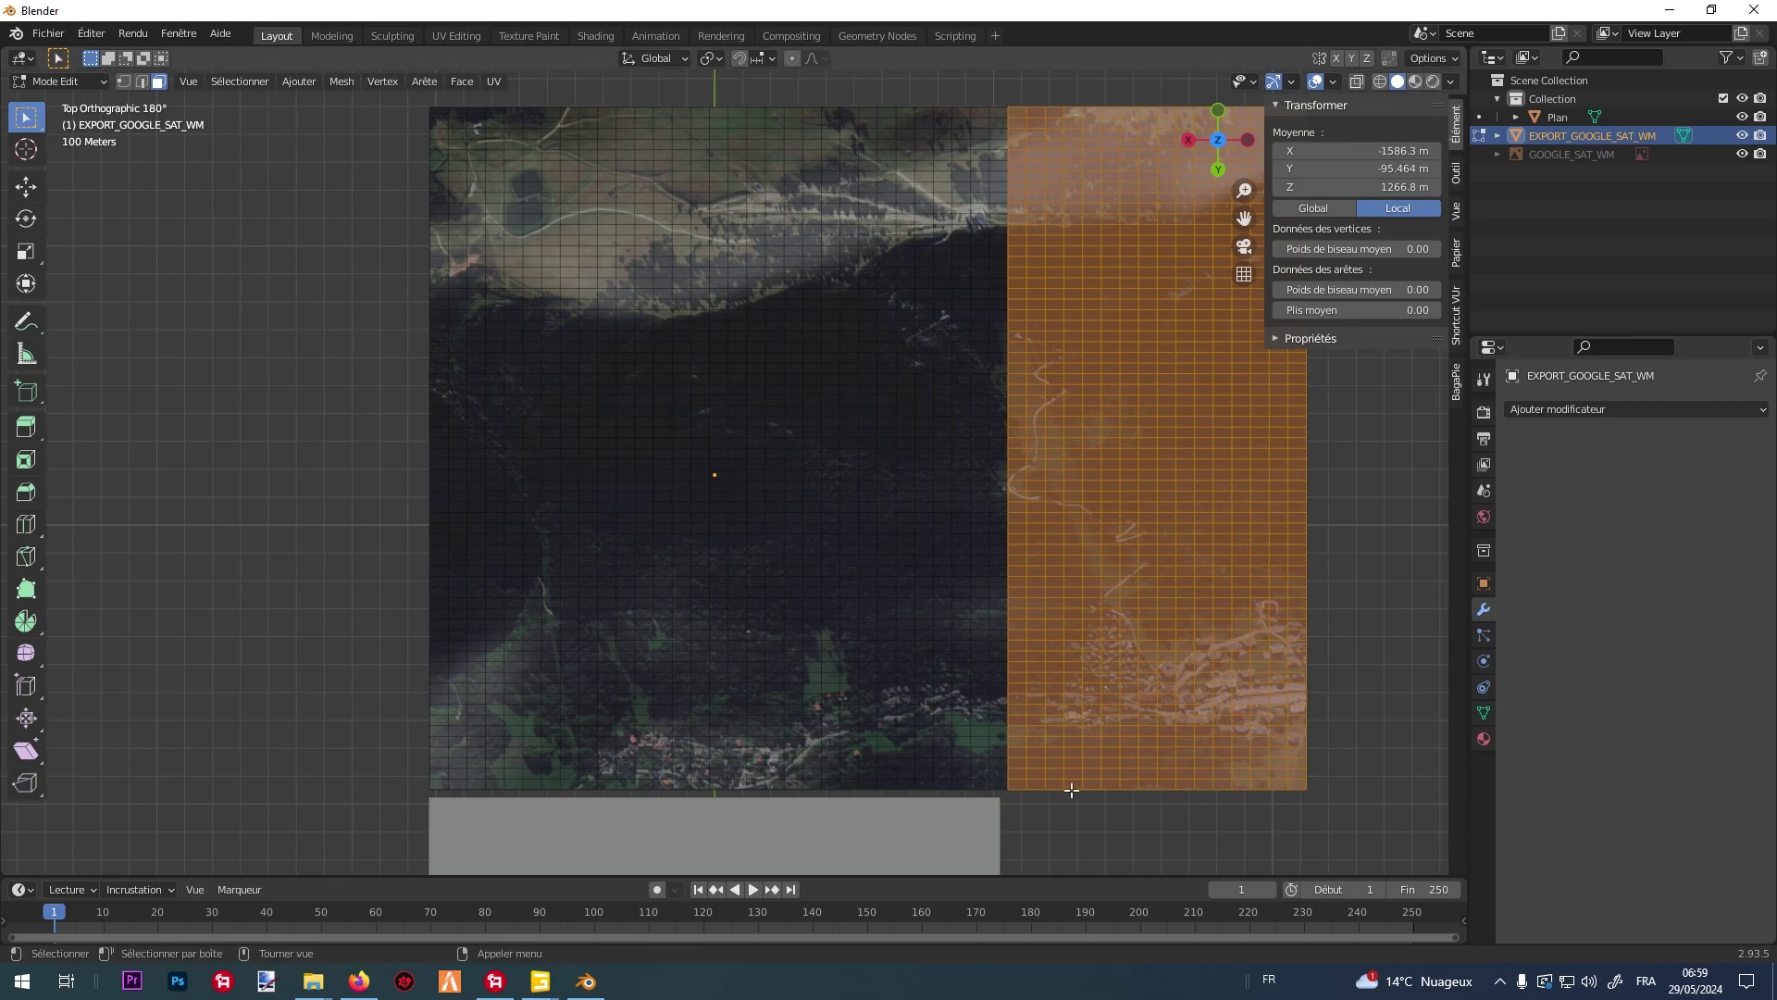
key(x)
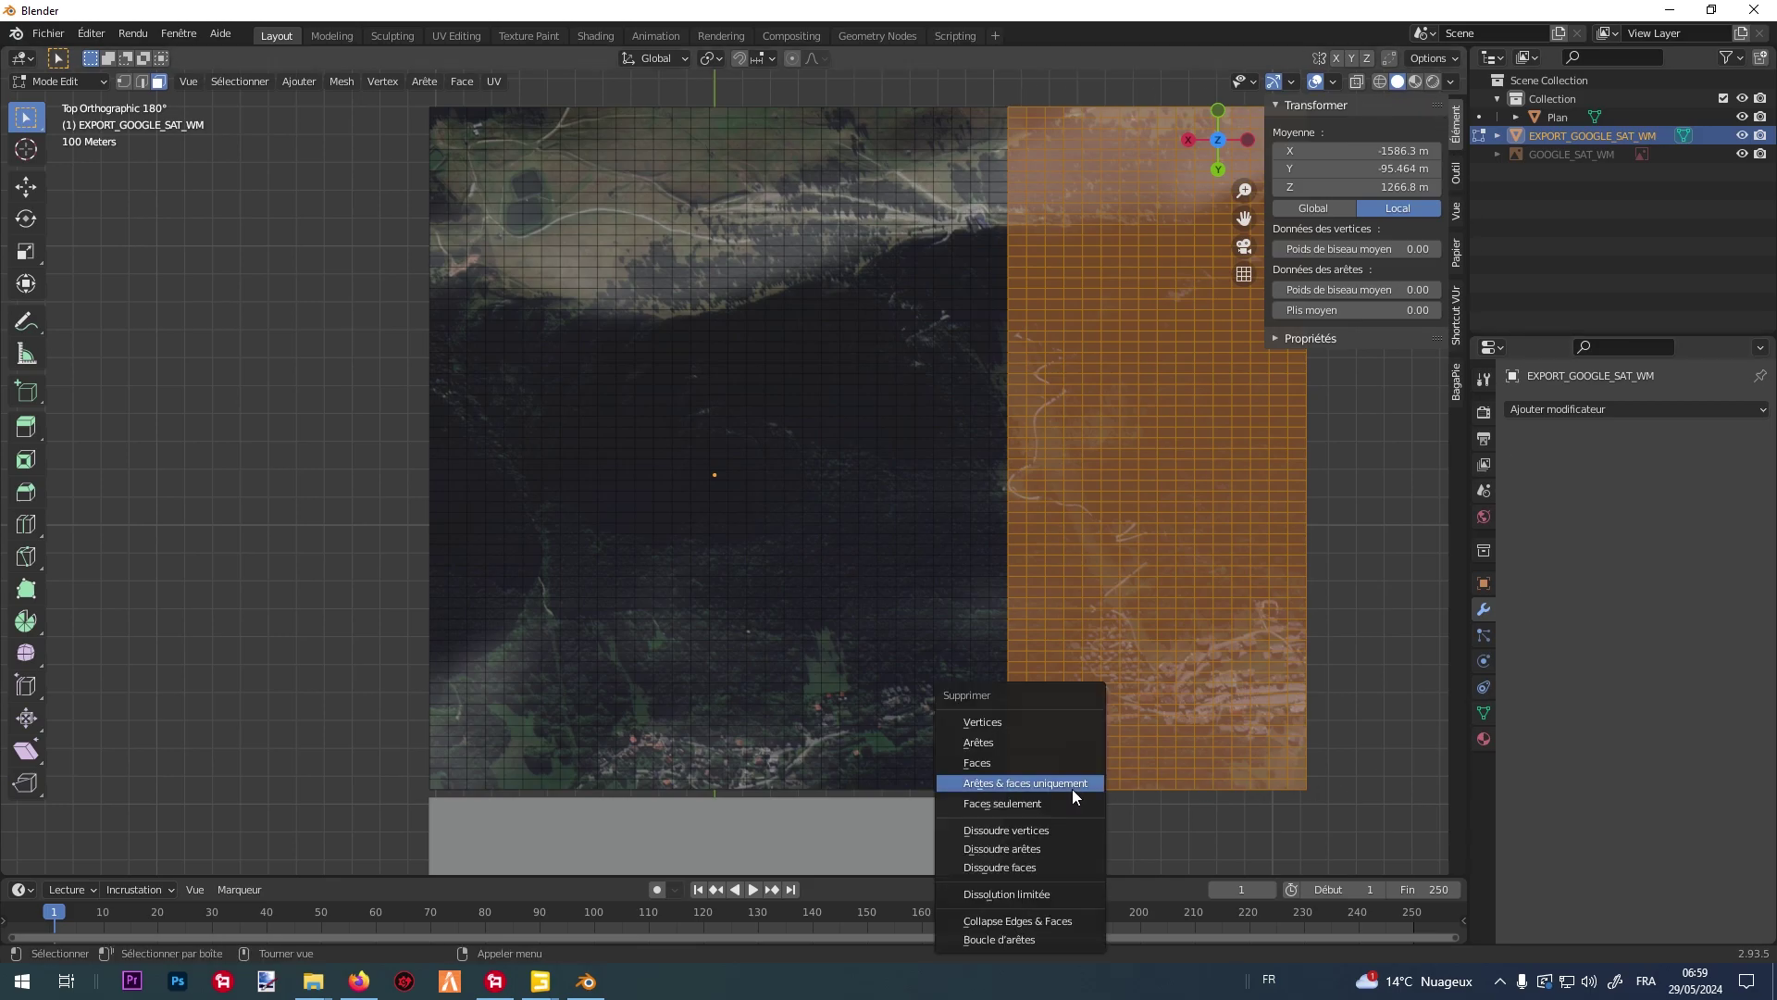
click(1055, 765)
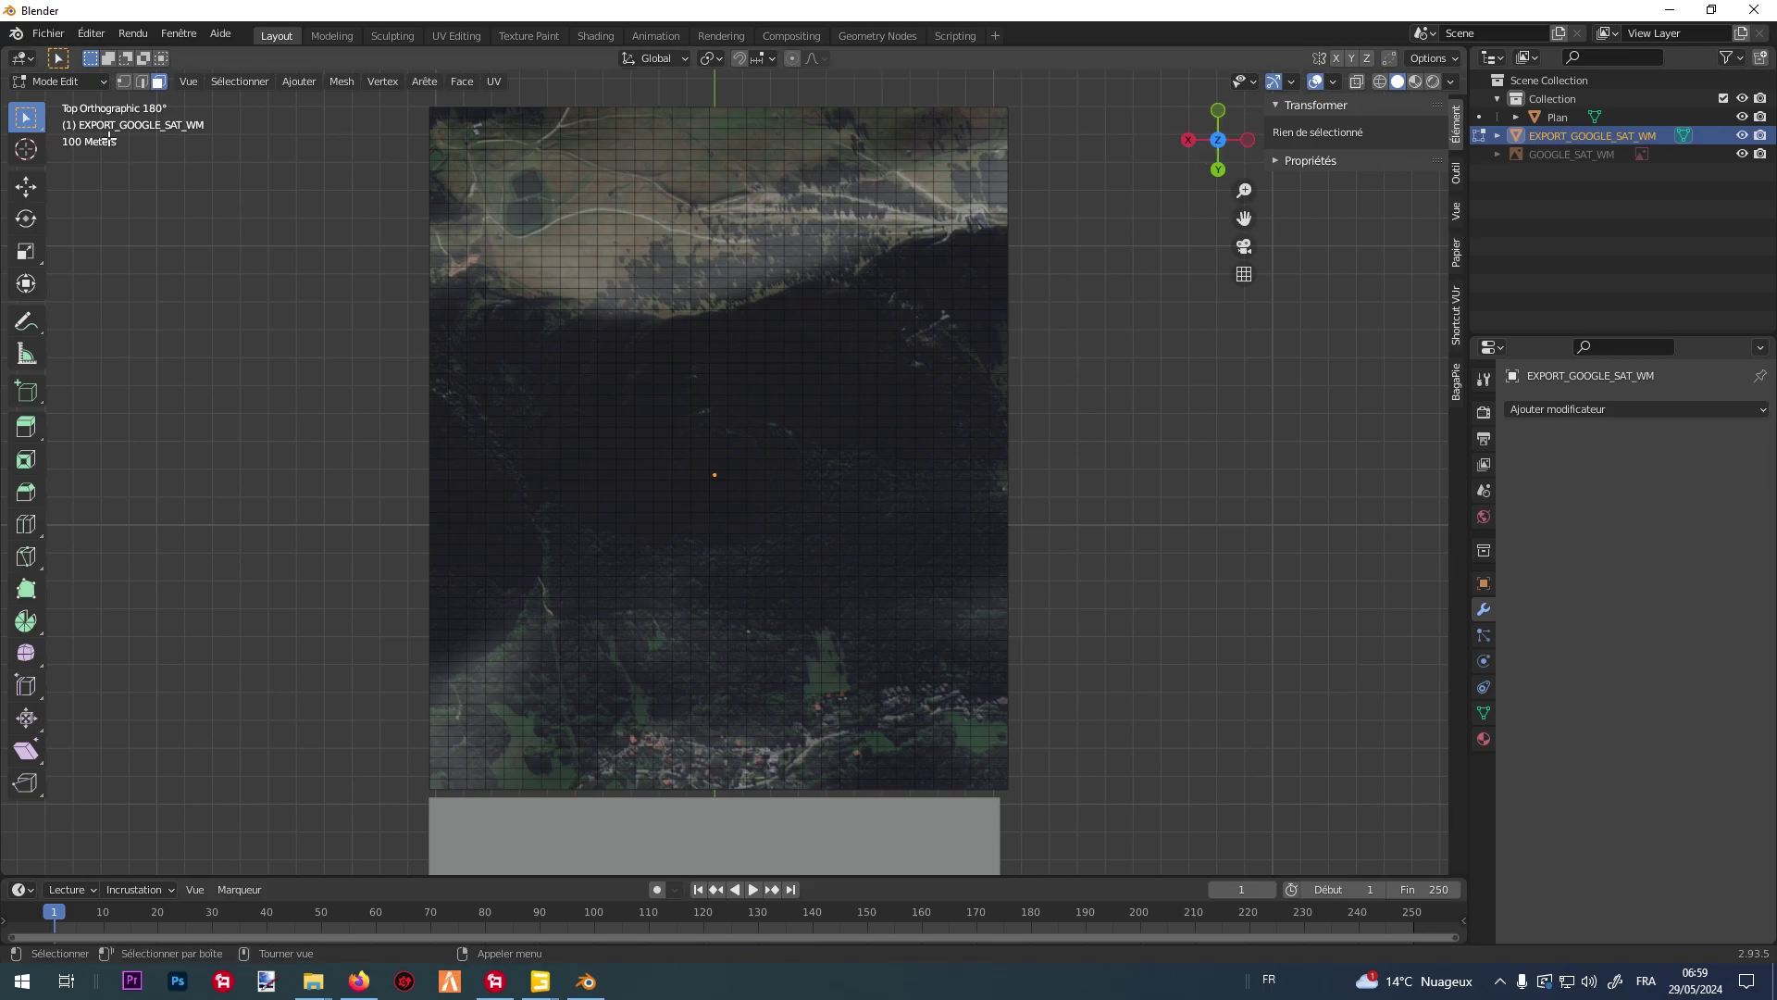
click(80, 85)
click(70, 98)
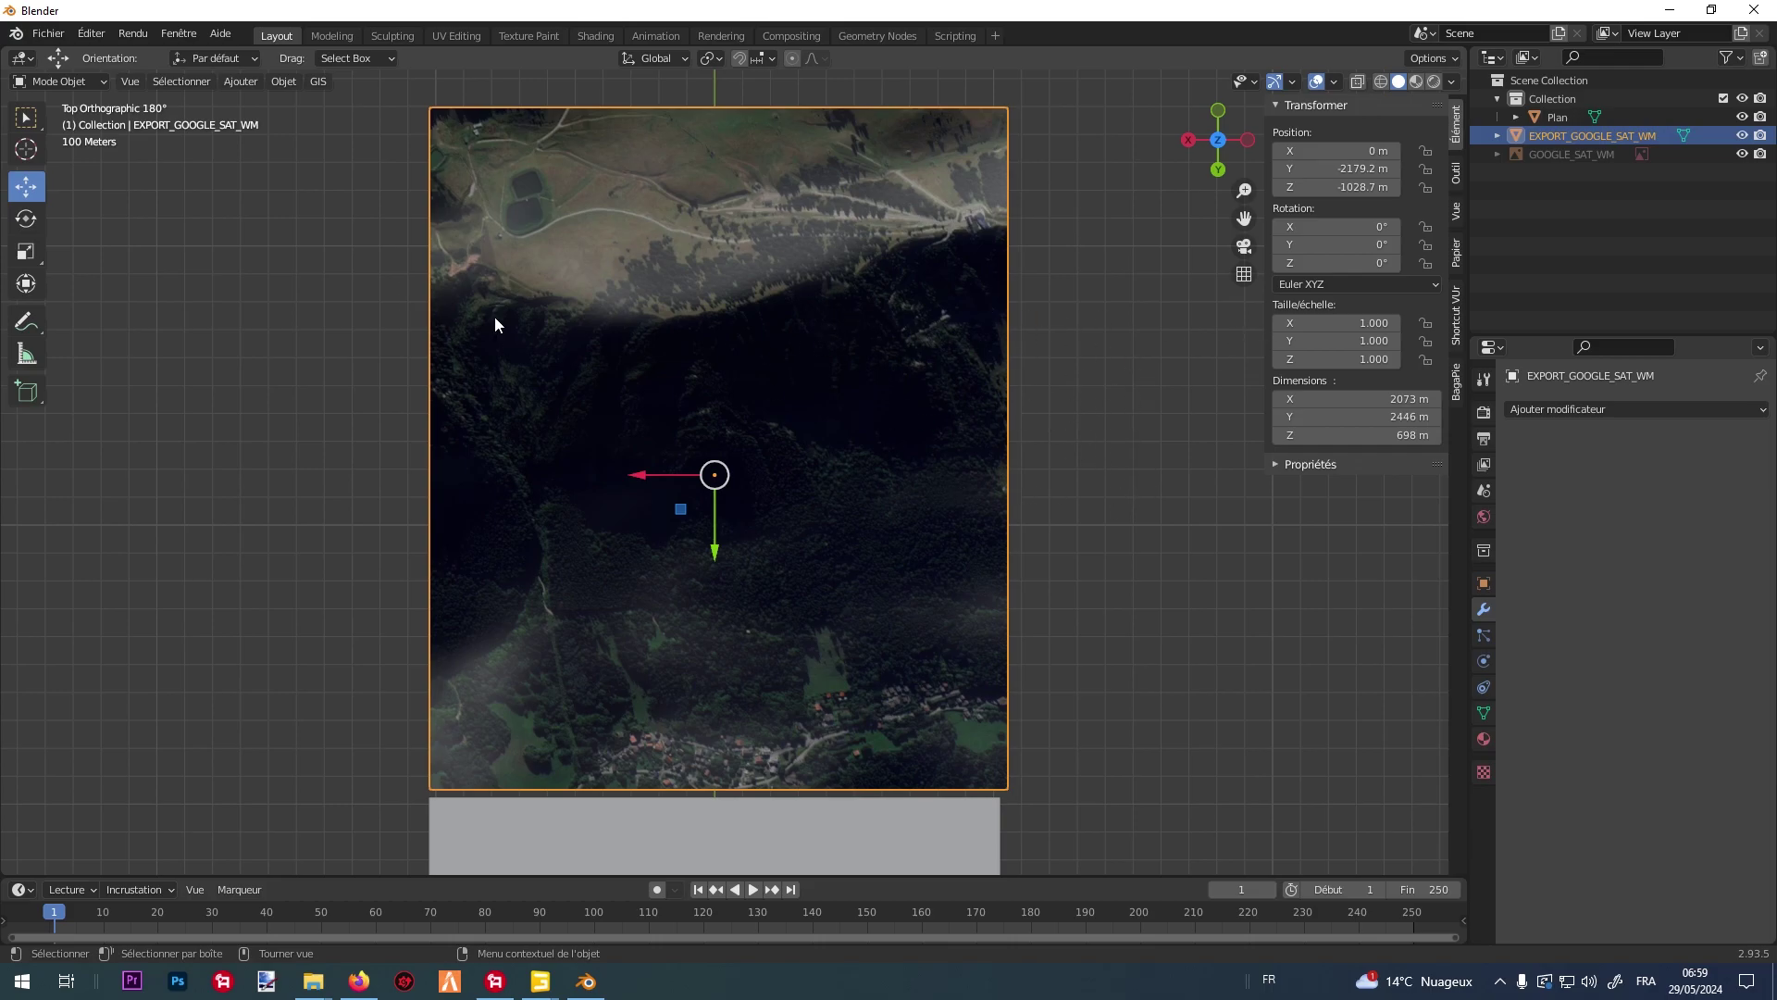
Edit the terrain mesh again and delete a strip of faces along its far south edge.
click(93, 81)
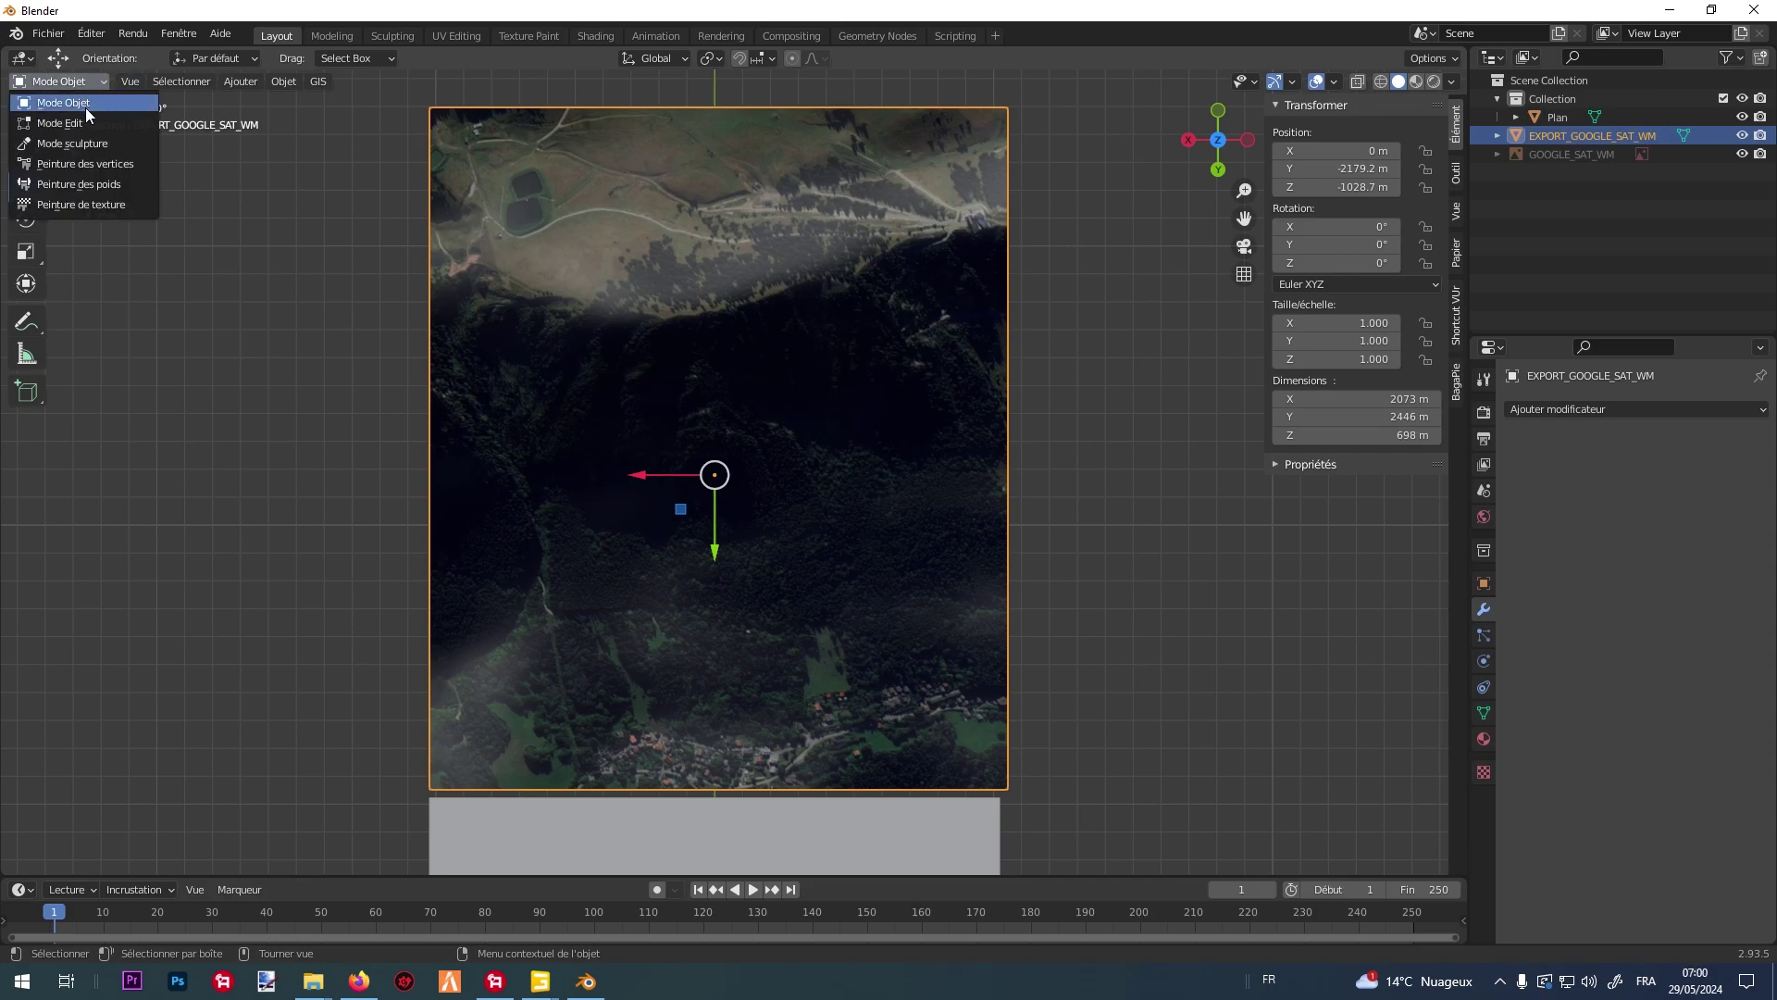
click(85, 120)
drag(389, 168, 1081, 101)
key(x)
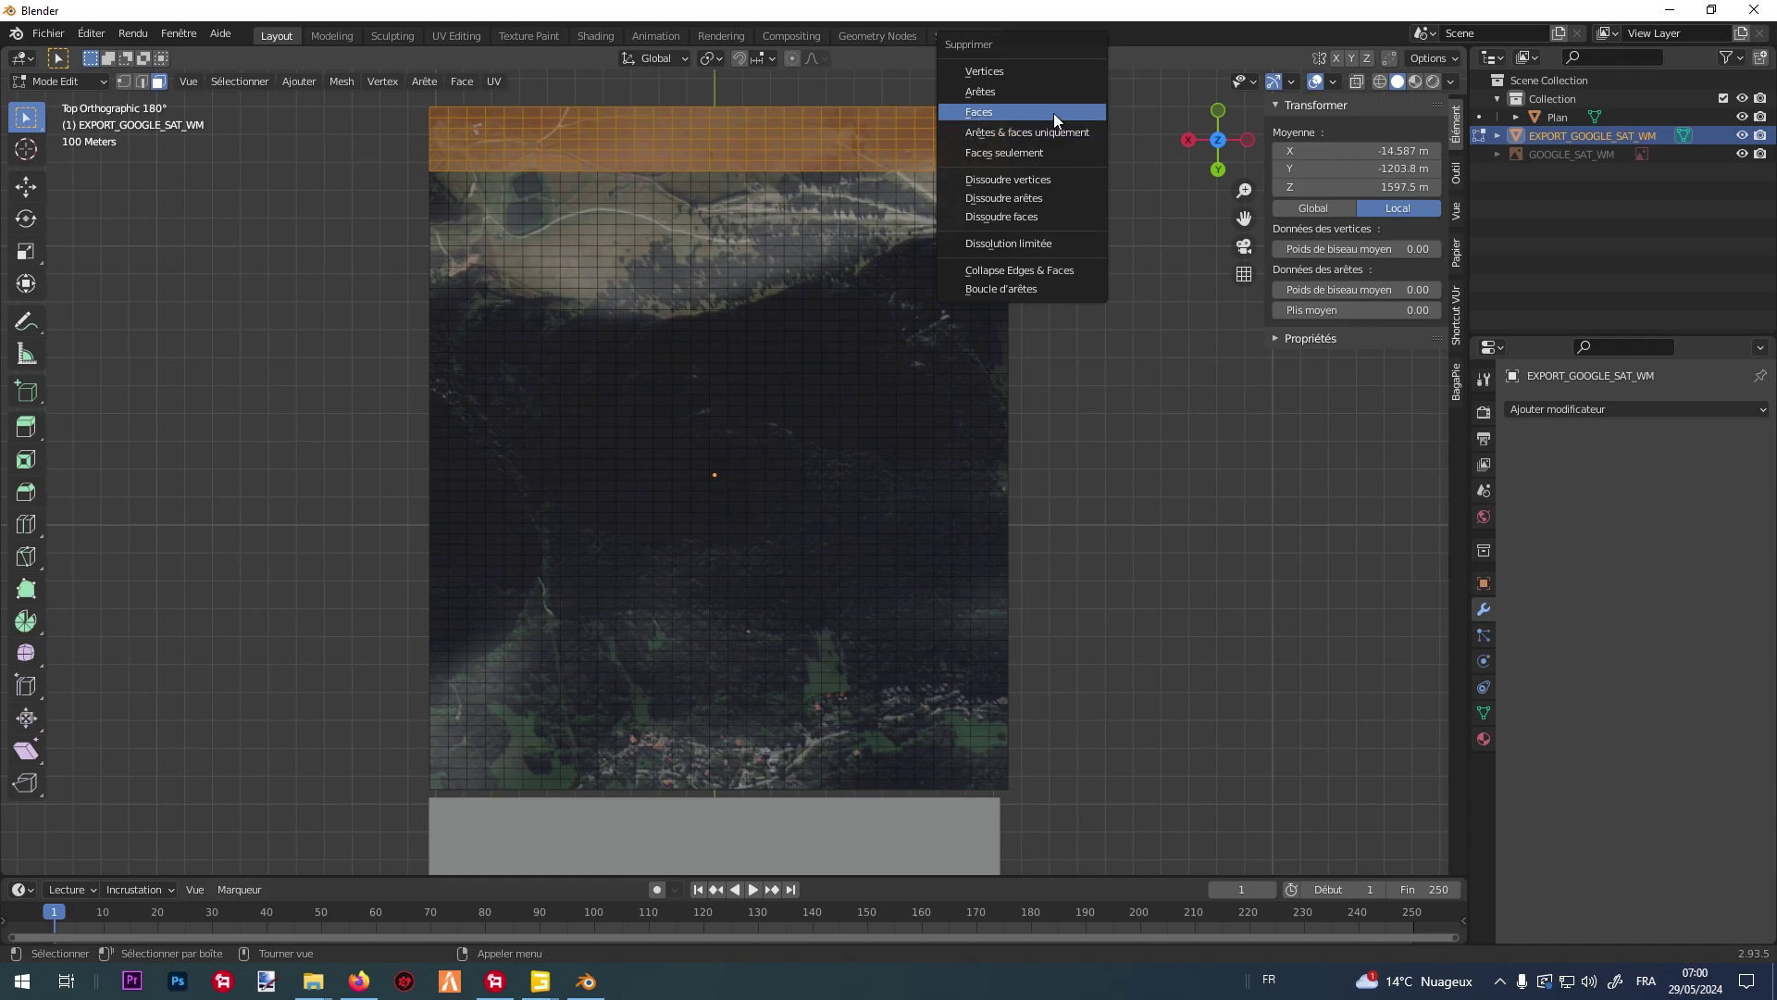
click(1053, 113)
Try to delete a further strip of southern faces to shorten the terrain to about 2026 m in Y, and undo it.
drag(1140, 219, 436, 132)
key(x)
click(459, 133)
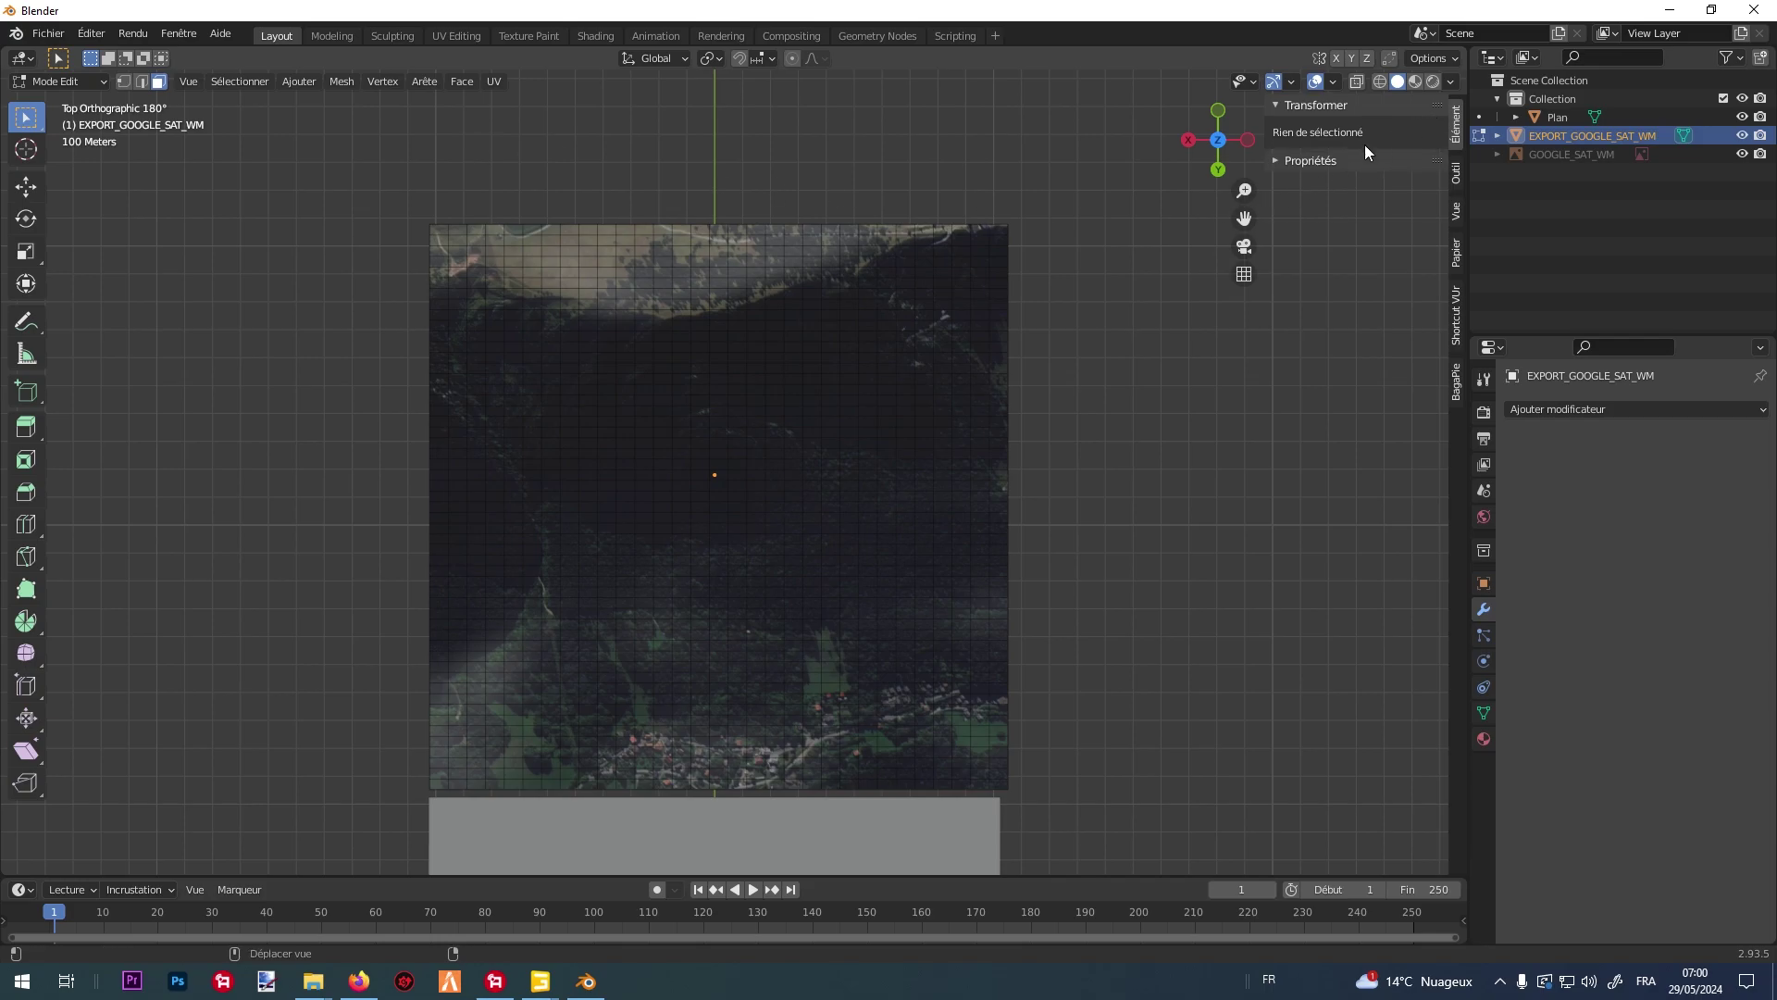
click(57, 81)
click(50, 98)
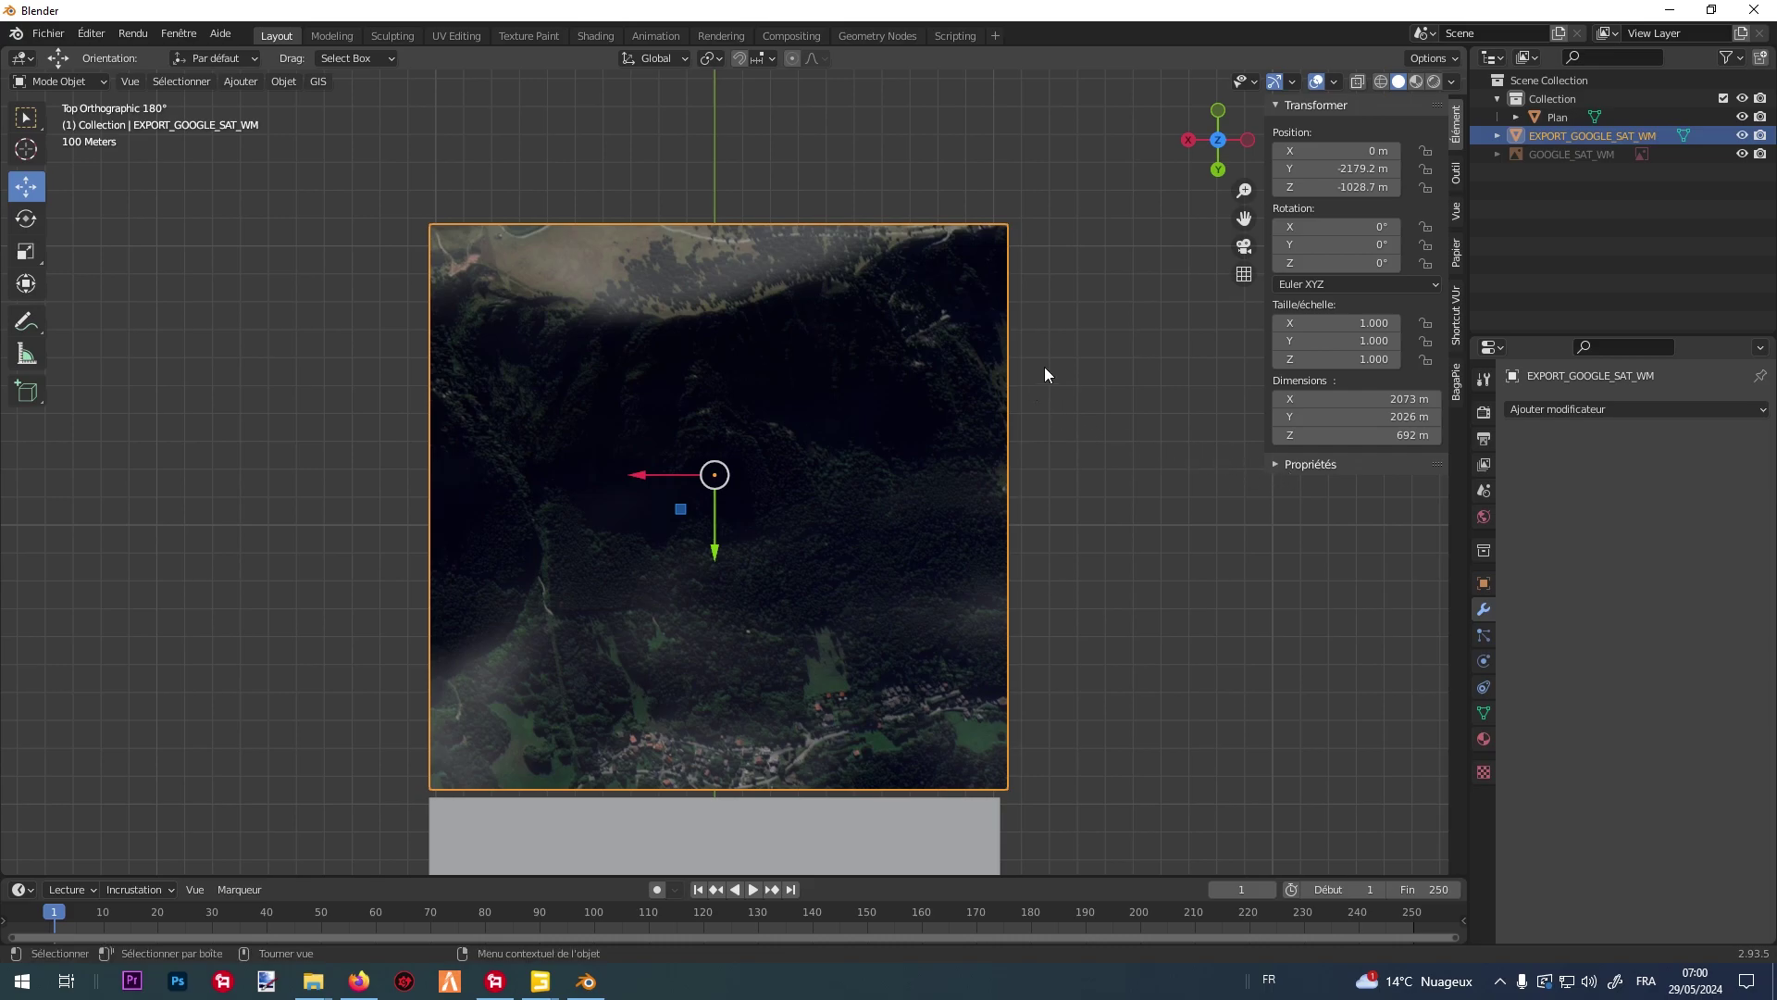
key(ctrl+z)
key(ctrl+z)
Delete a narrower strip of faces at the south edge to shorten the terrain to about 2102 m in Y.
click(47, 78)
click(59, 99)
drag(372, 136, 1009, 198)
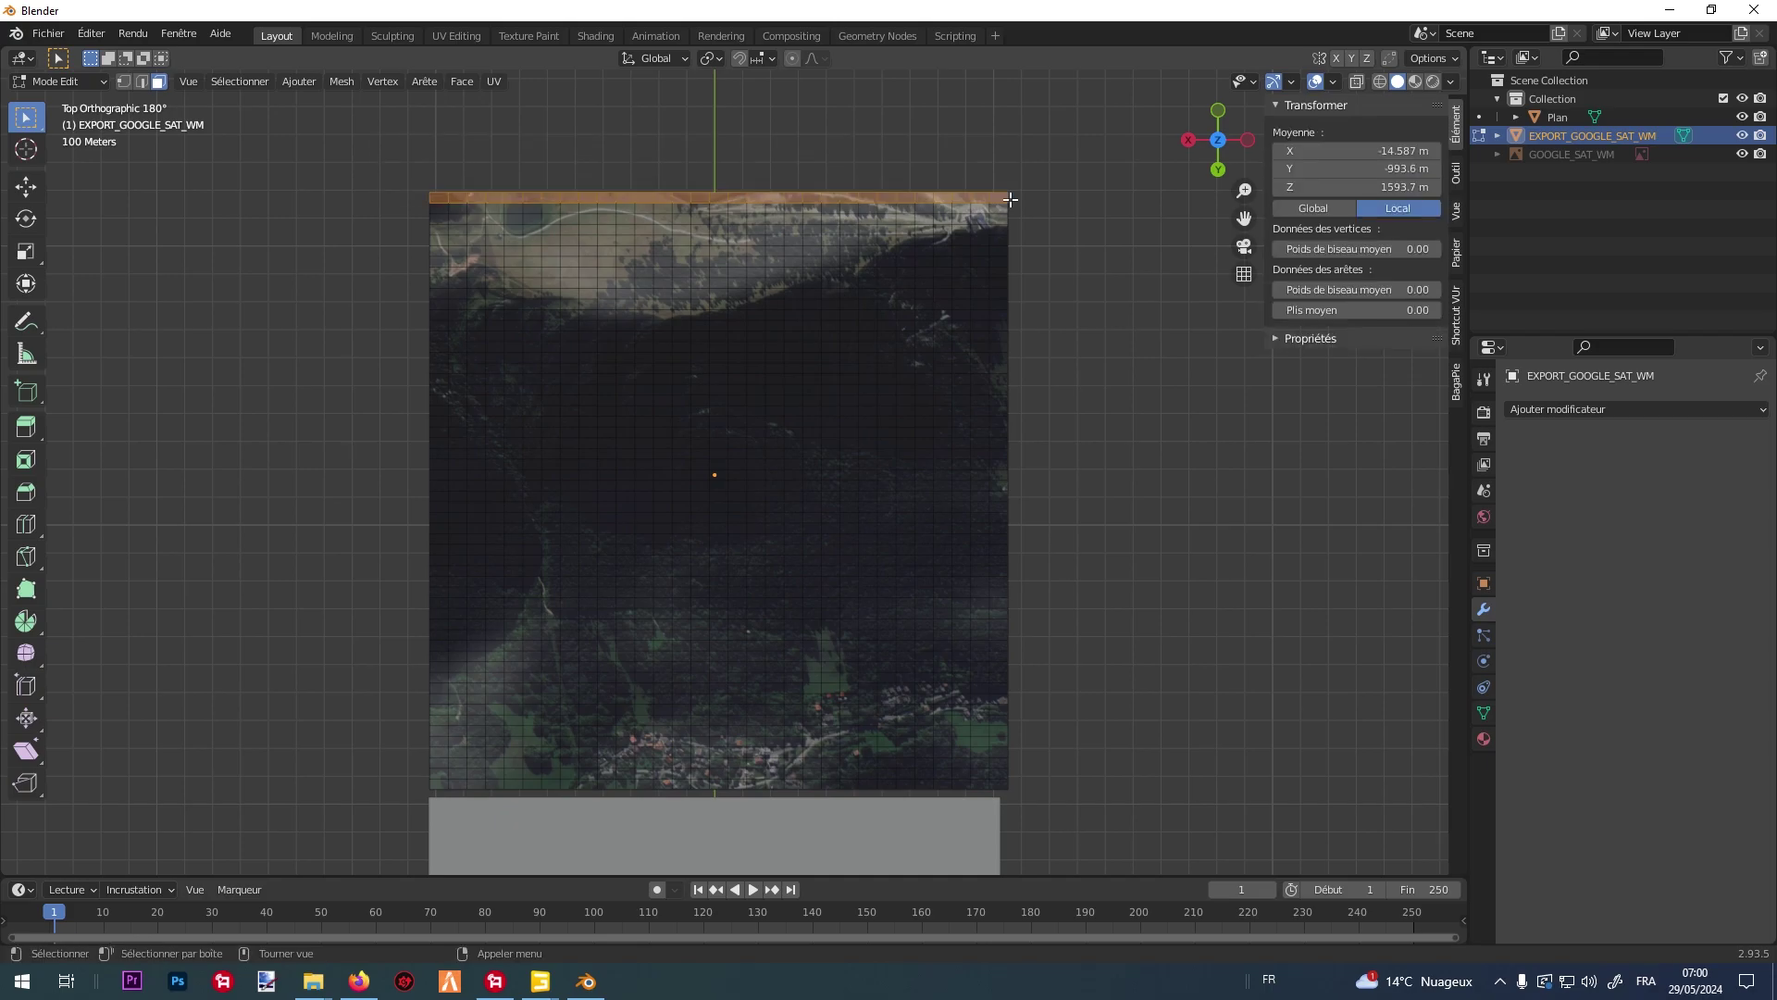
key(x)
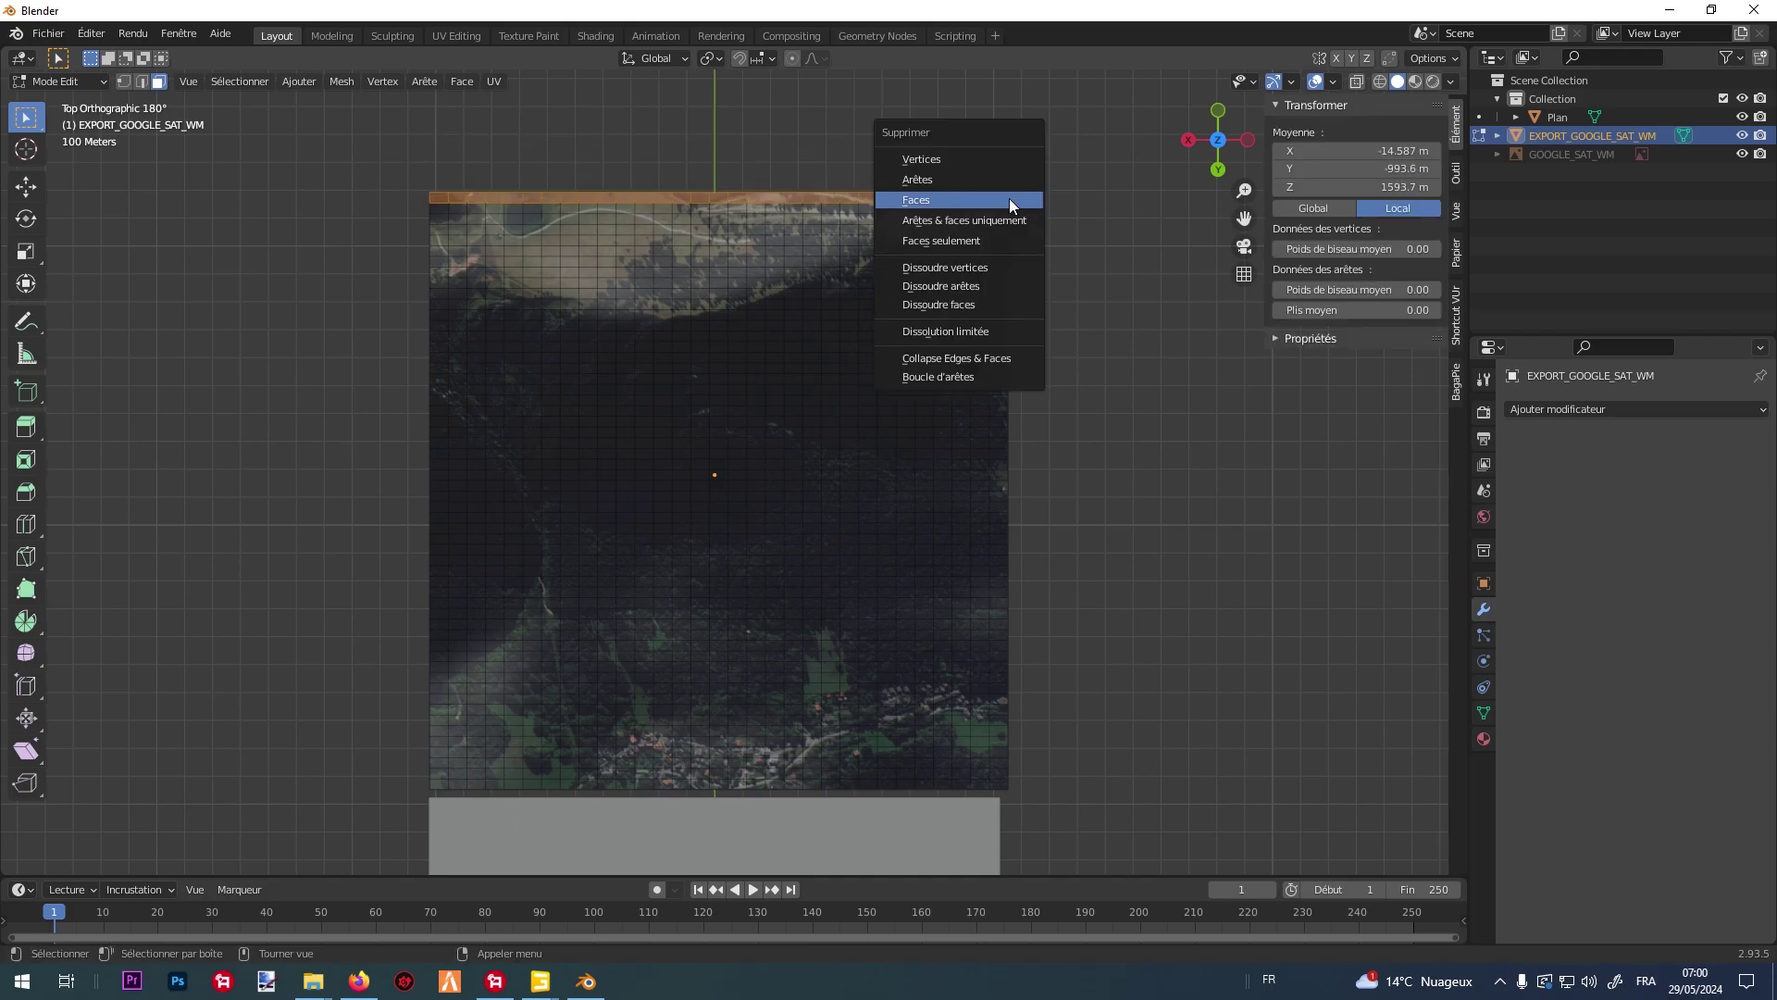
click(1010, 201)
click(58, 81)
click(79, 108)
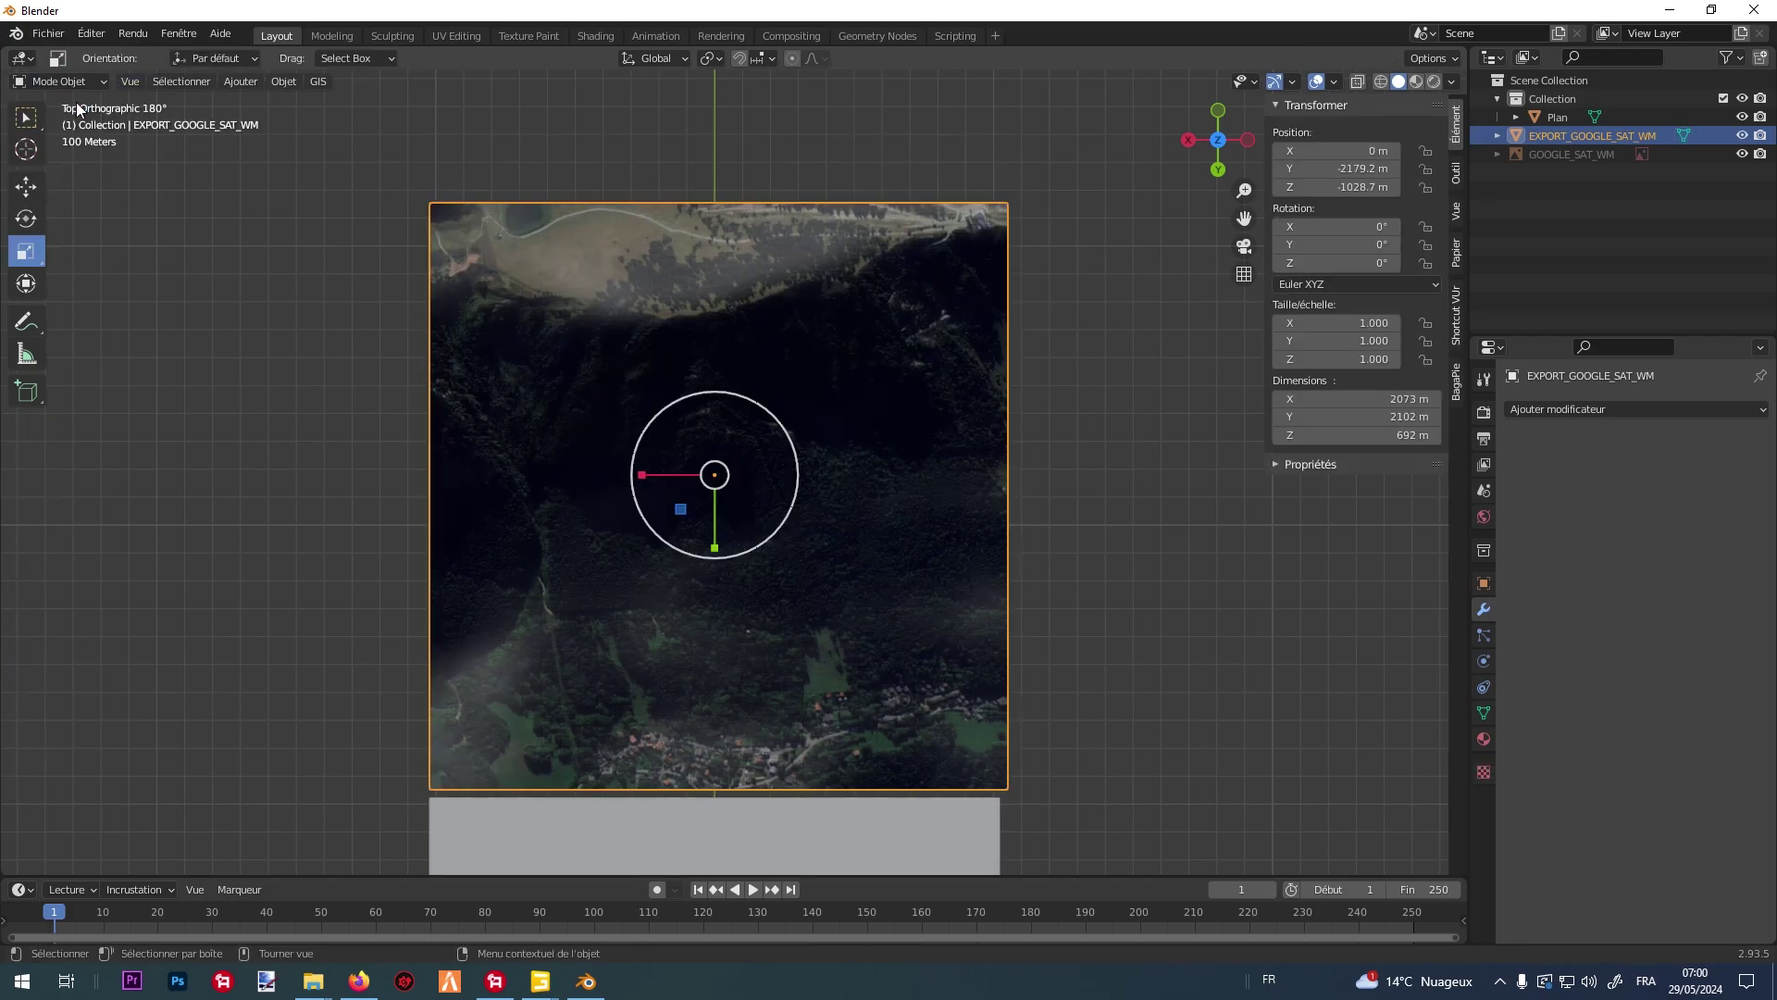
Trim another thin band of faces from the terrain's south edge, down to about 2064 m in Y, ending in Object Mode.
click(57, 82)
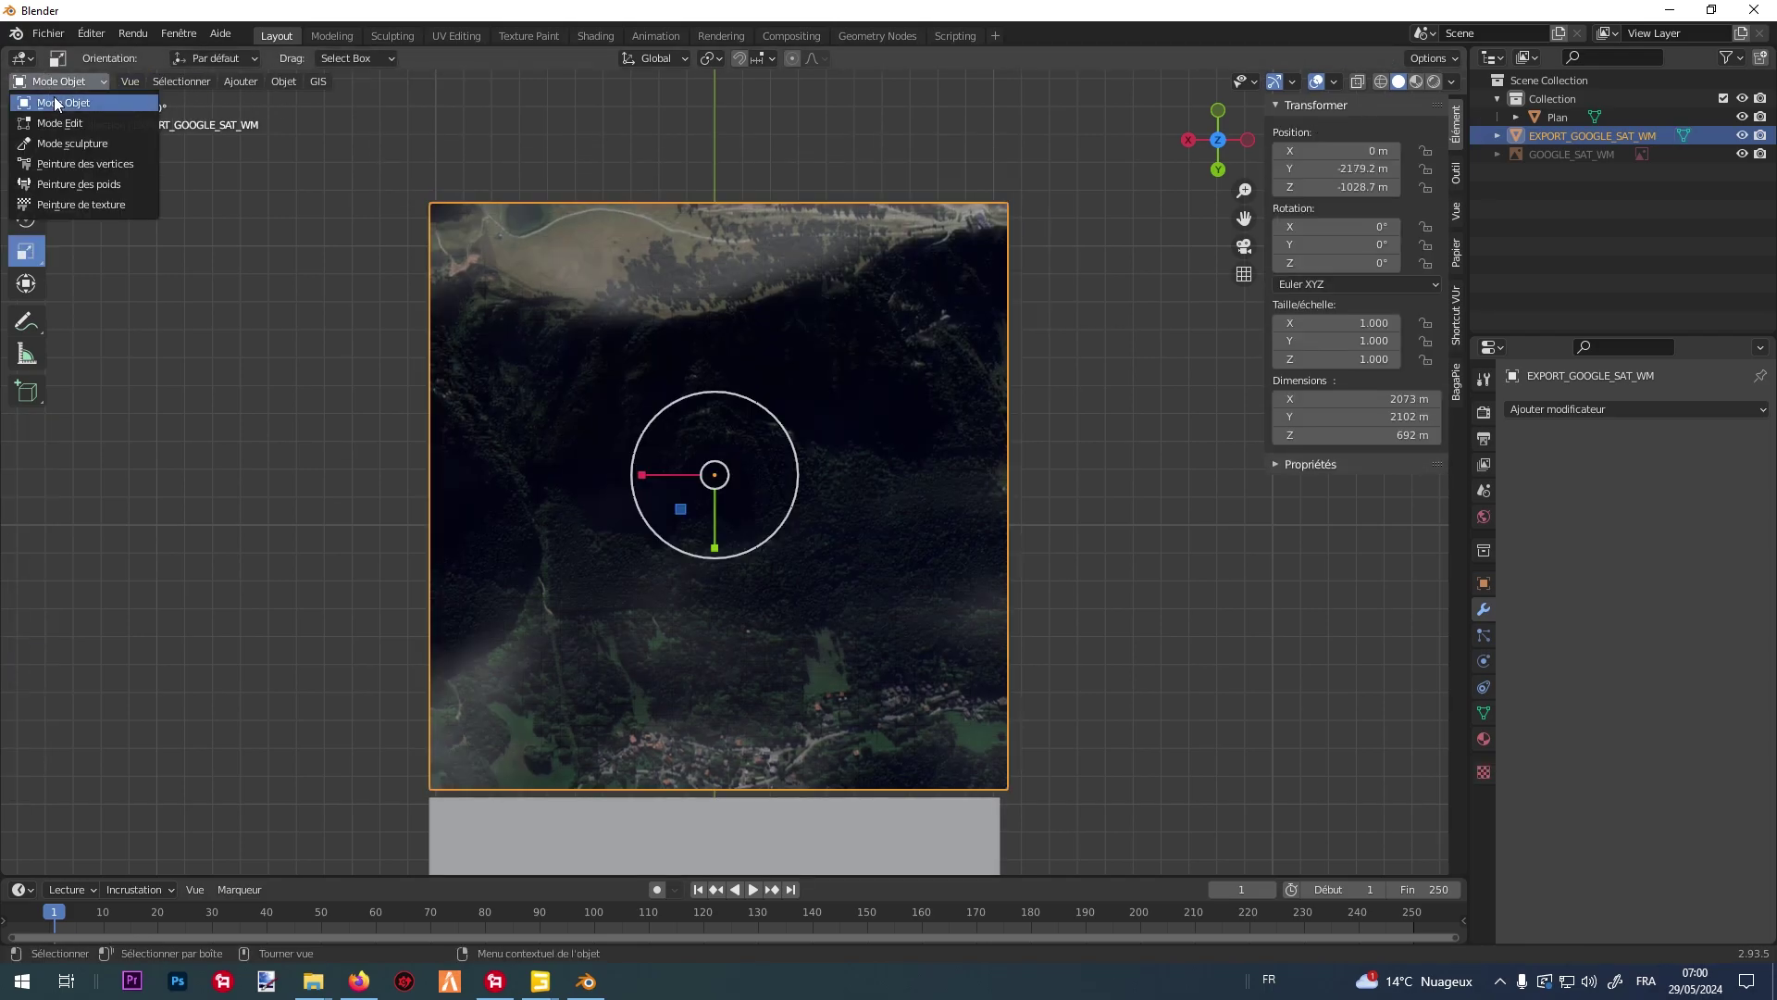
click(57, 114)
drag(360, 129, 1018, 211)
key(x)
click(999, 212)
click(60, 82)
click(65, 102)
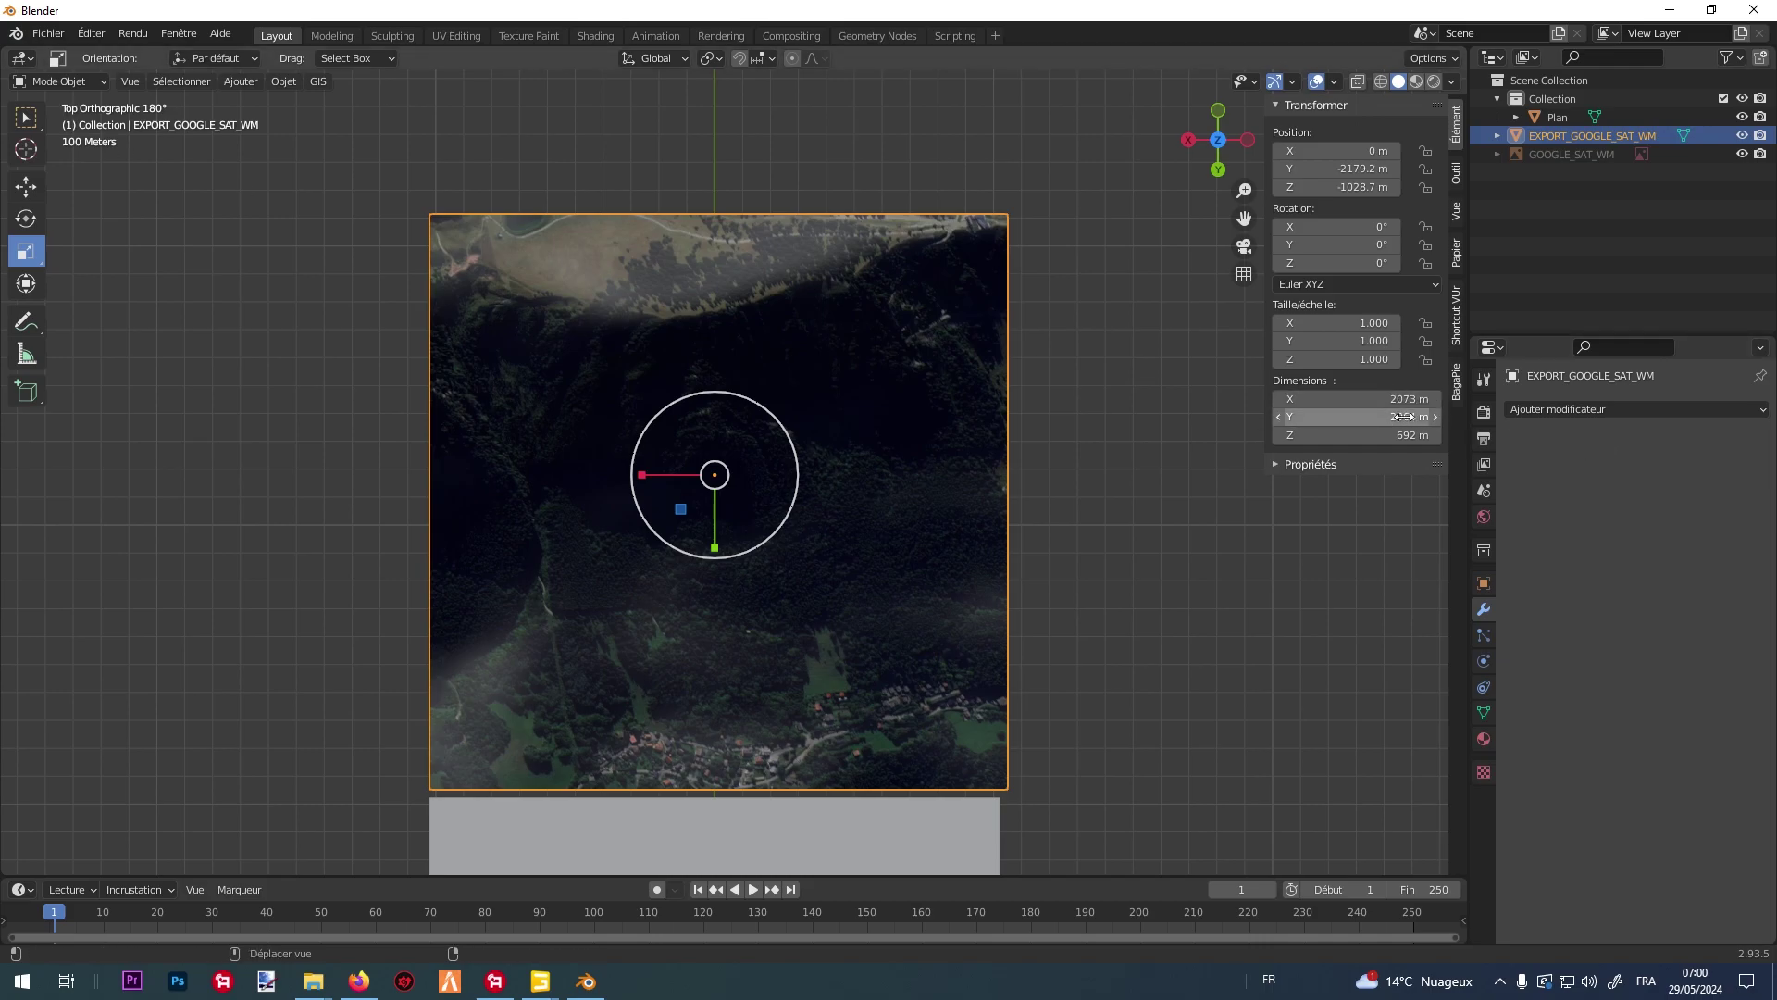
Set the terrain's X and Y dimensions to 2070 m each.
click(1357, 418)
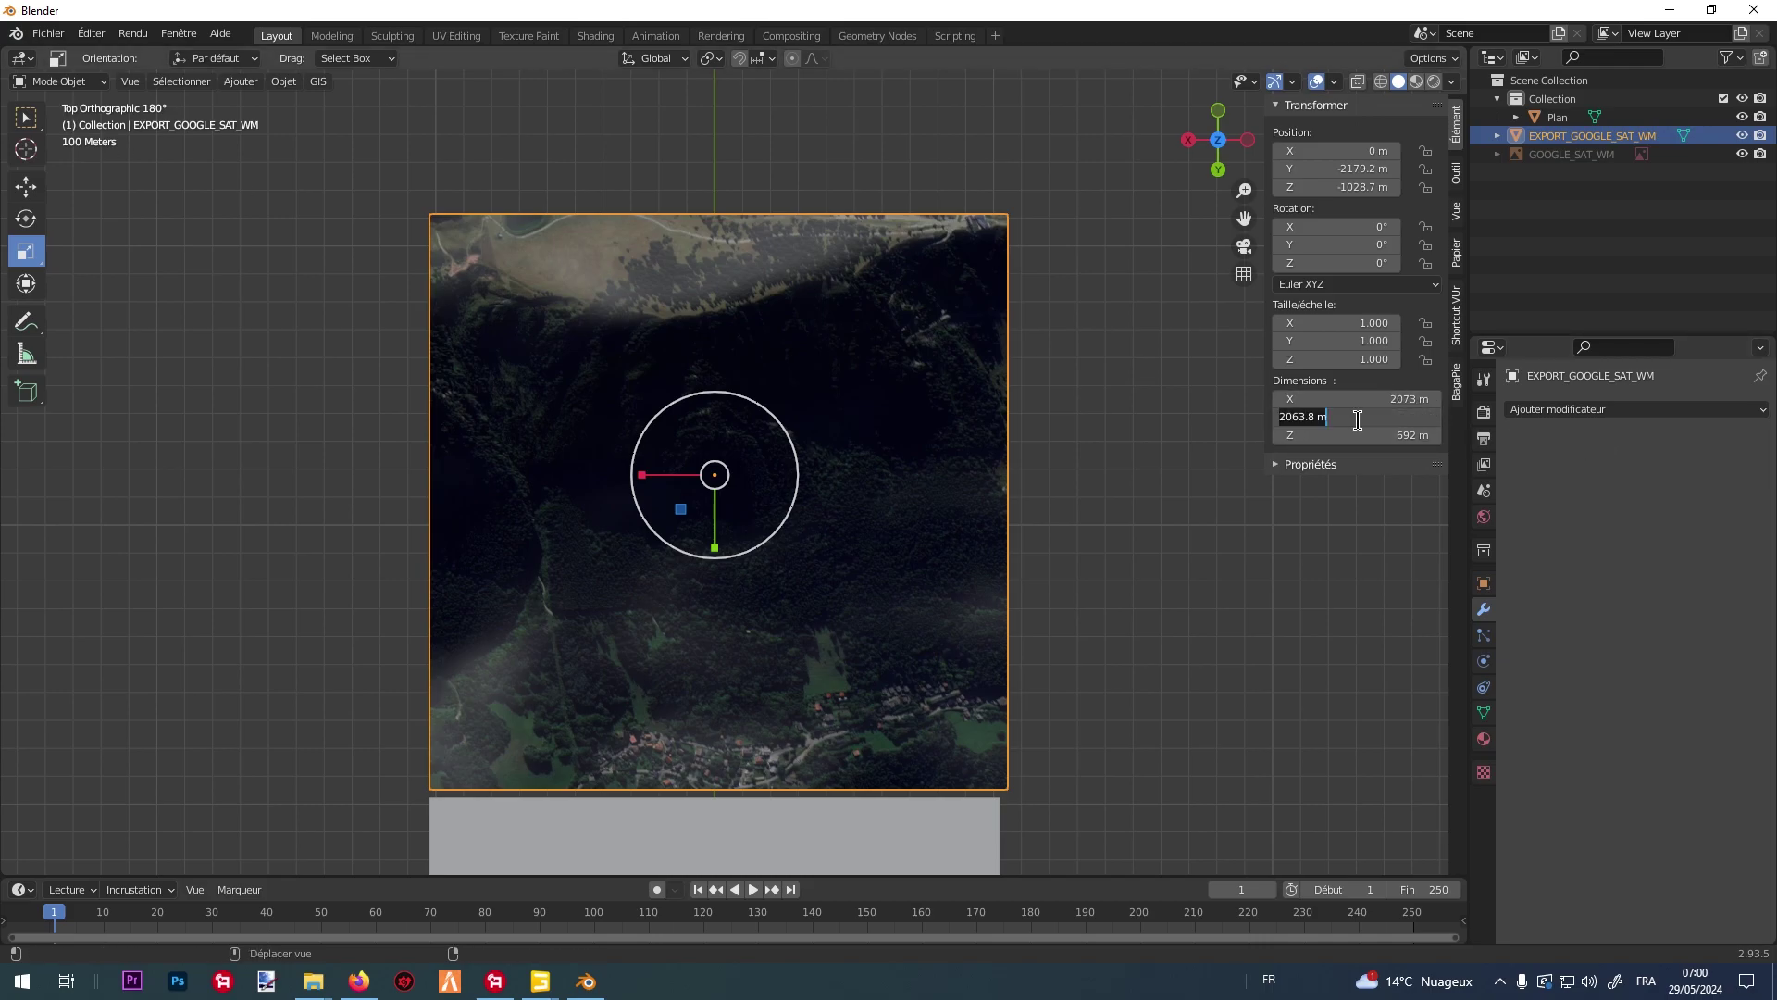
click(1400, 409)
click(1401, 400)
click(1404, 399)
drag(1347, 399, 1306, 397)
text(0)
key(Return)
click(1337, 417)
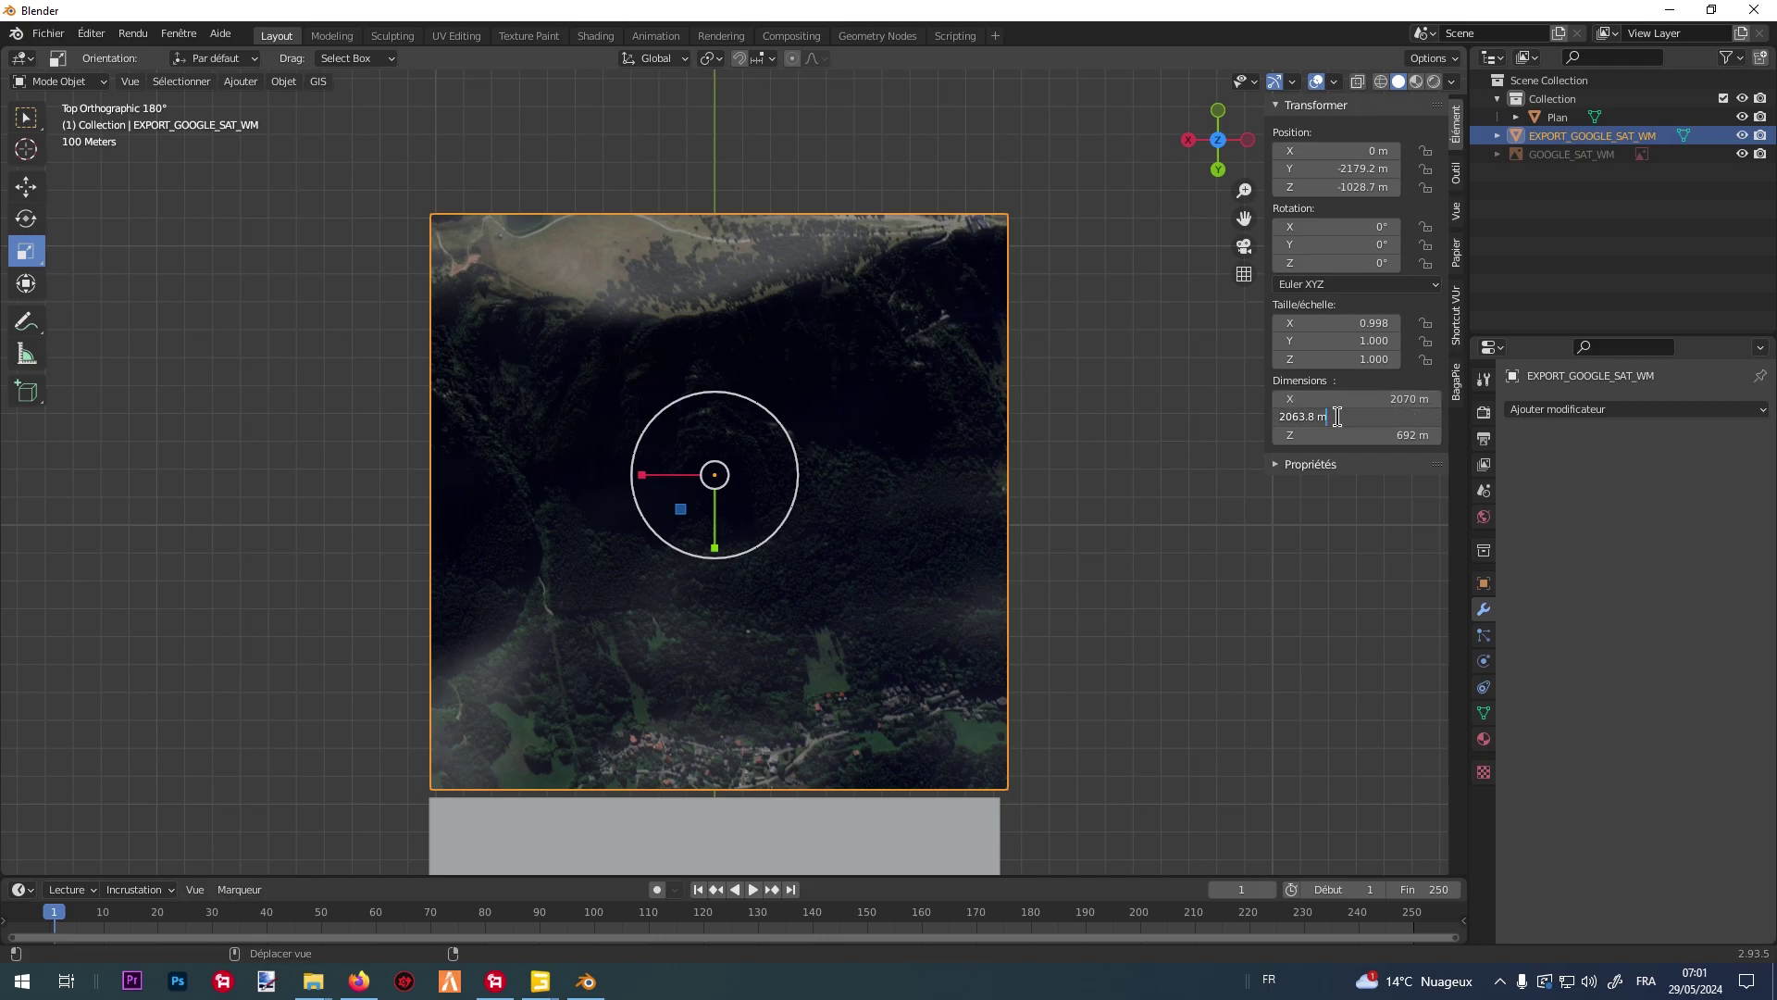
text(20)
key(Return)
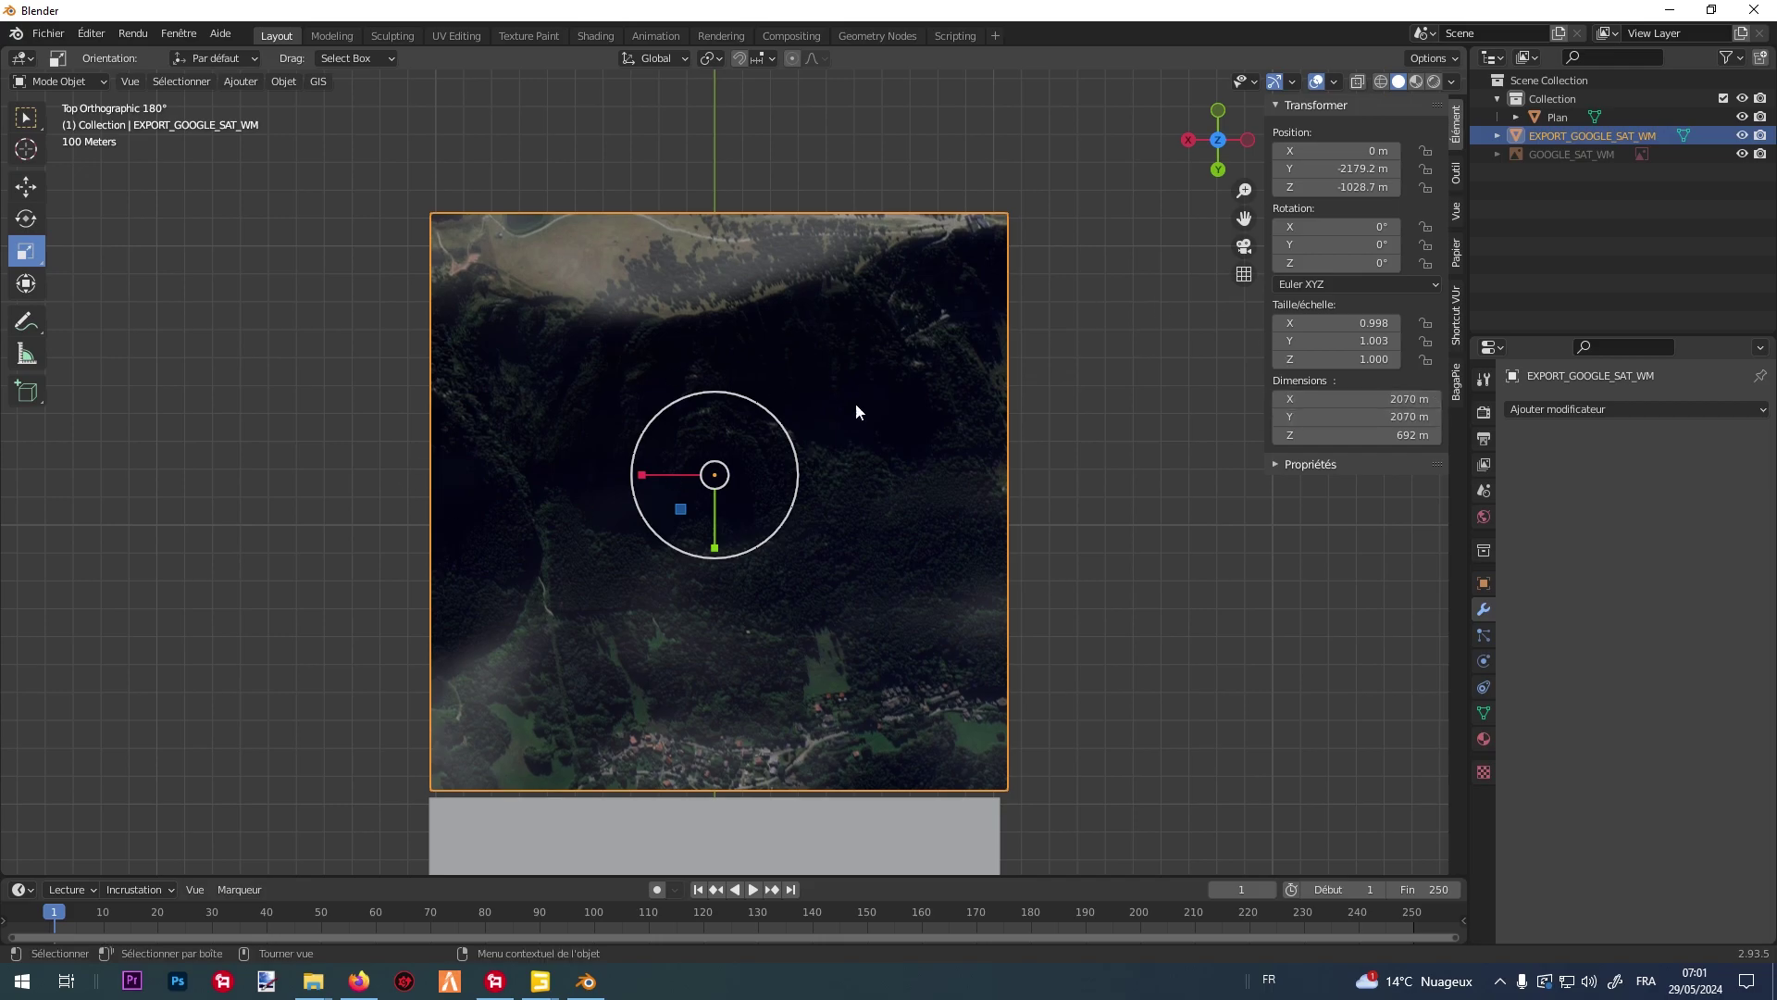
Examine in perspective how the cropped terrain meets the plane's edge, keeping the terrain selected.
click(1081, 542)
middle_drag(1081, 542, 1044, 385)
scroll(933, 474, up, 3)
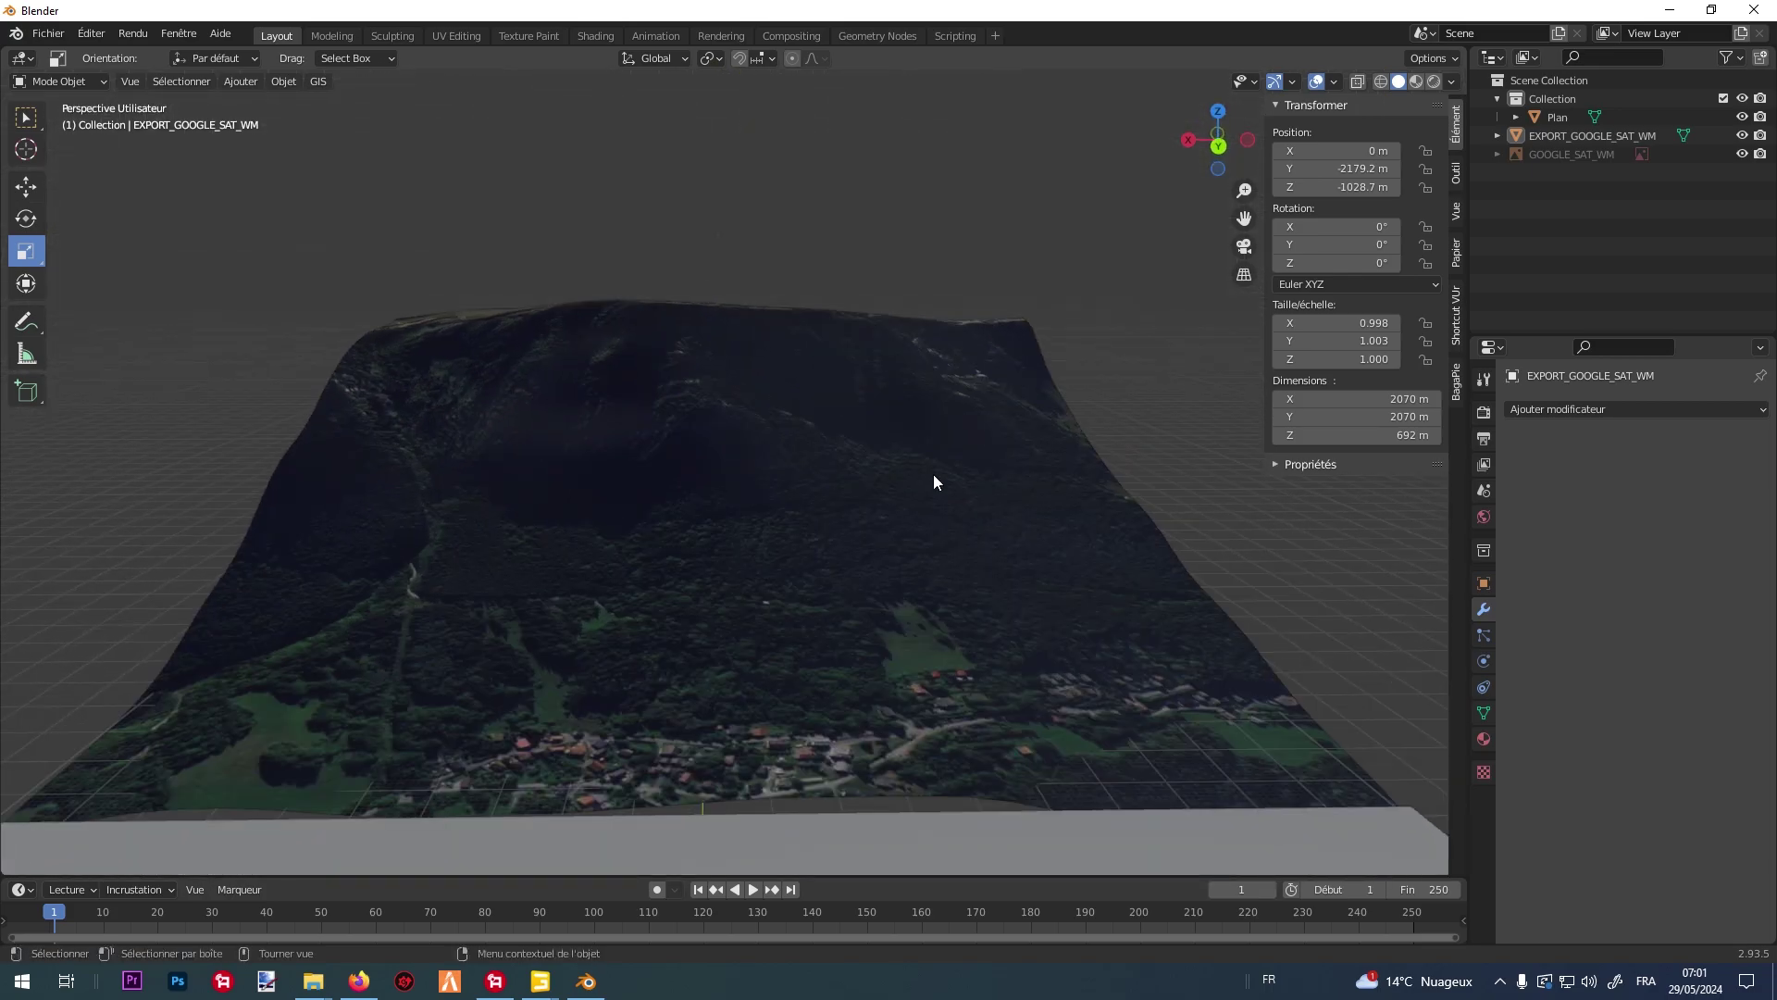
middle_drag(935, 483, 776, 569)
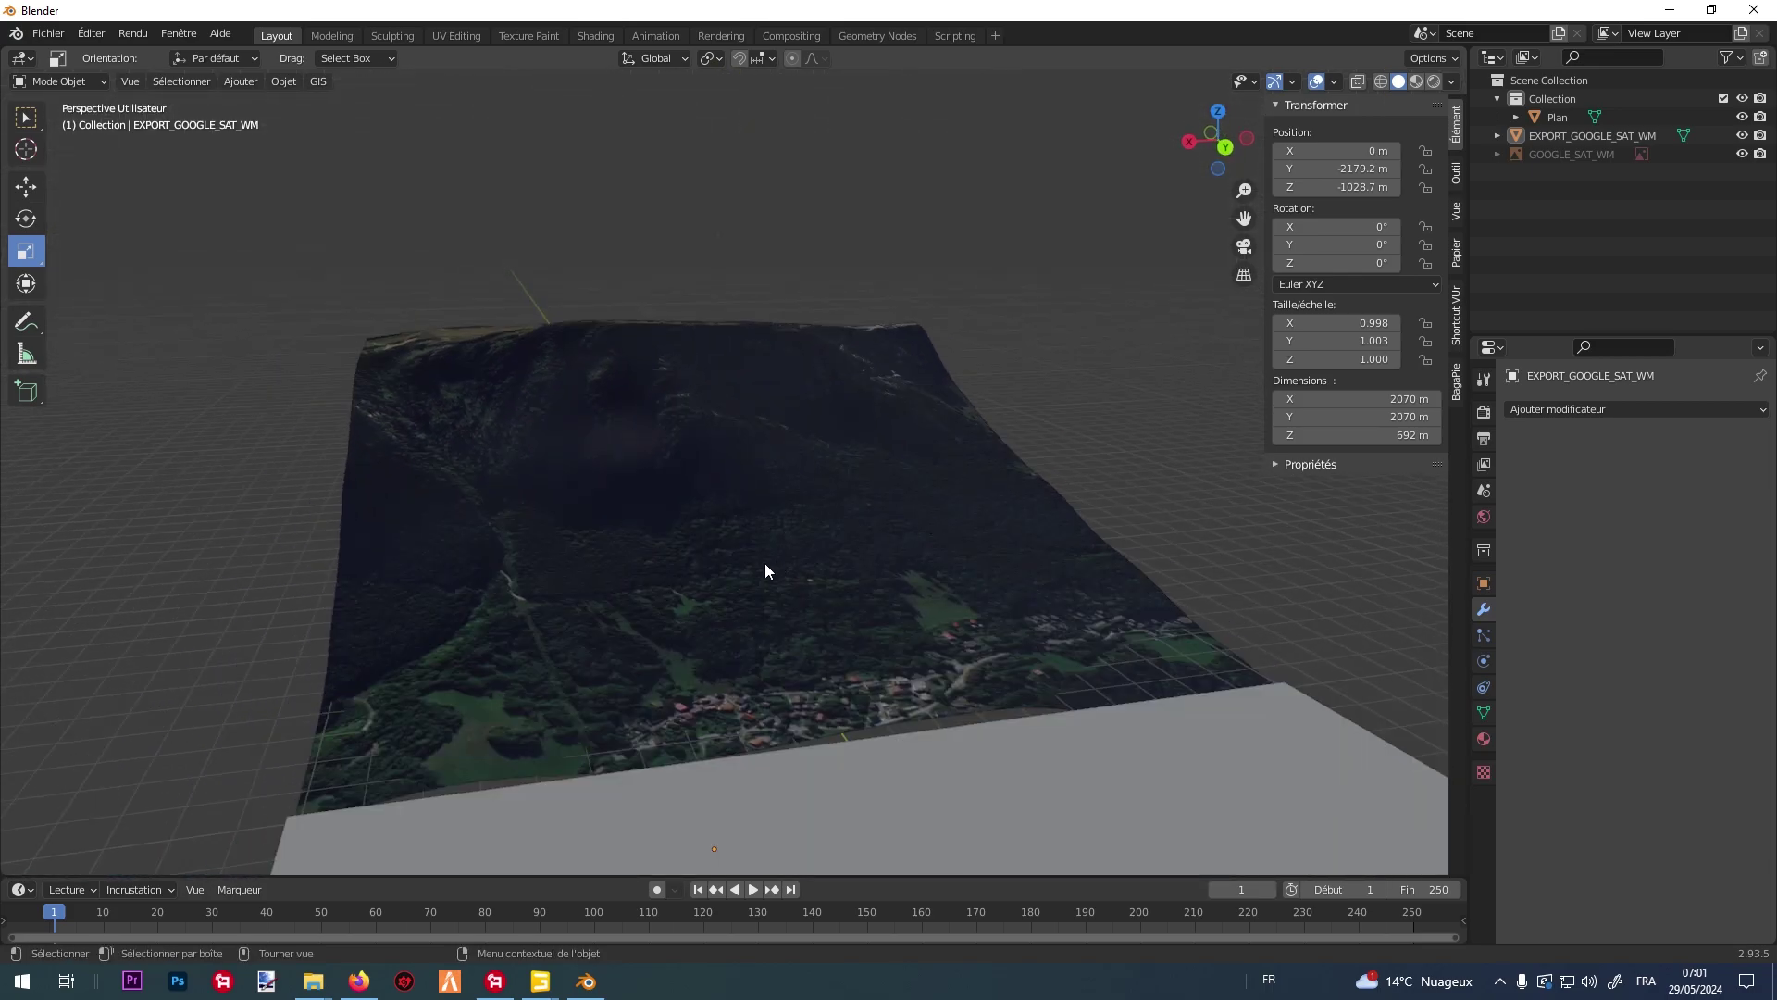
middle_drag(840, 285, 1036, 554)
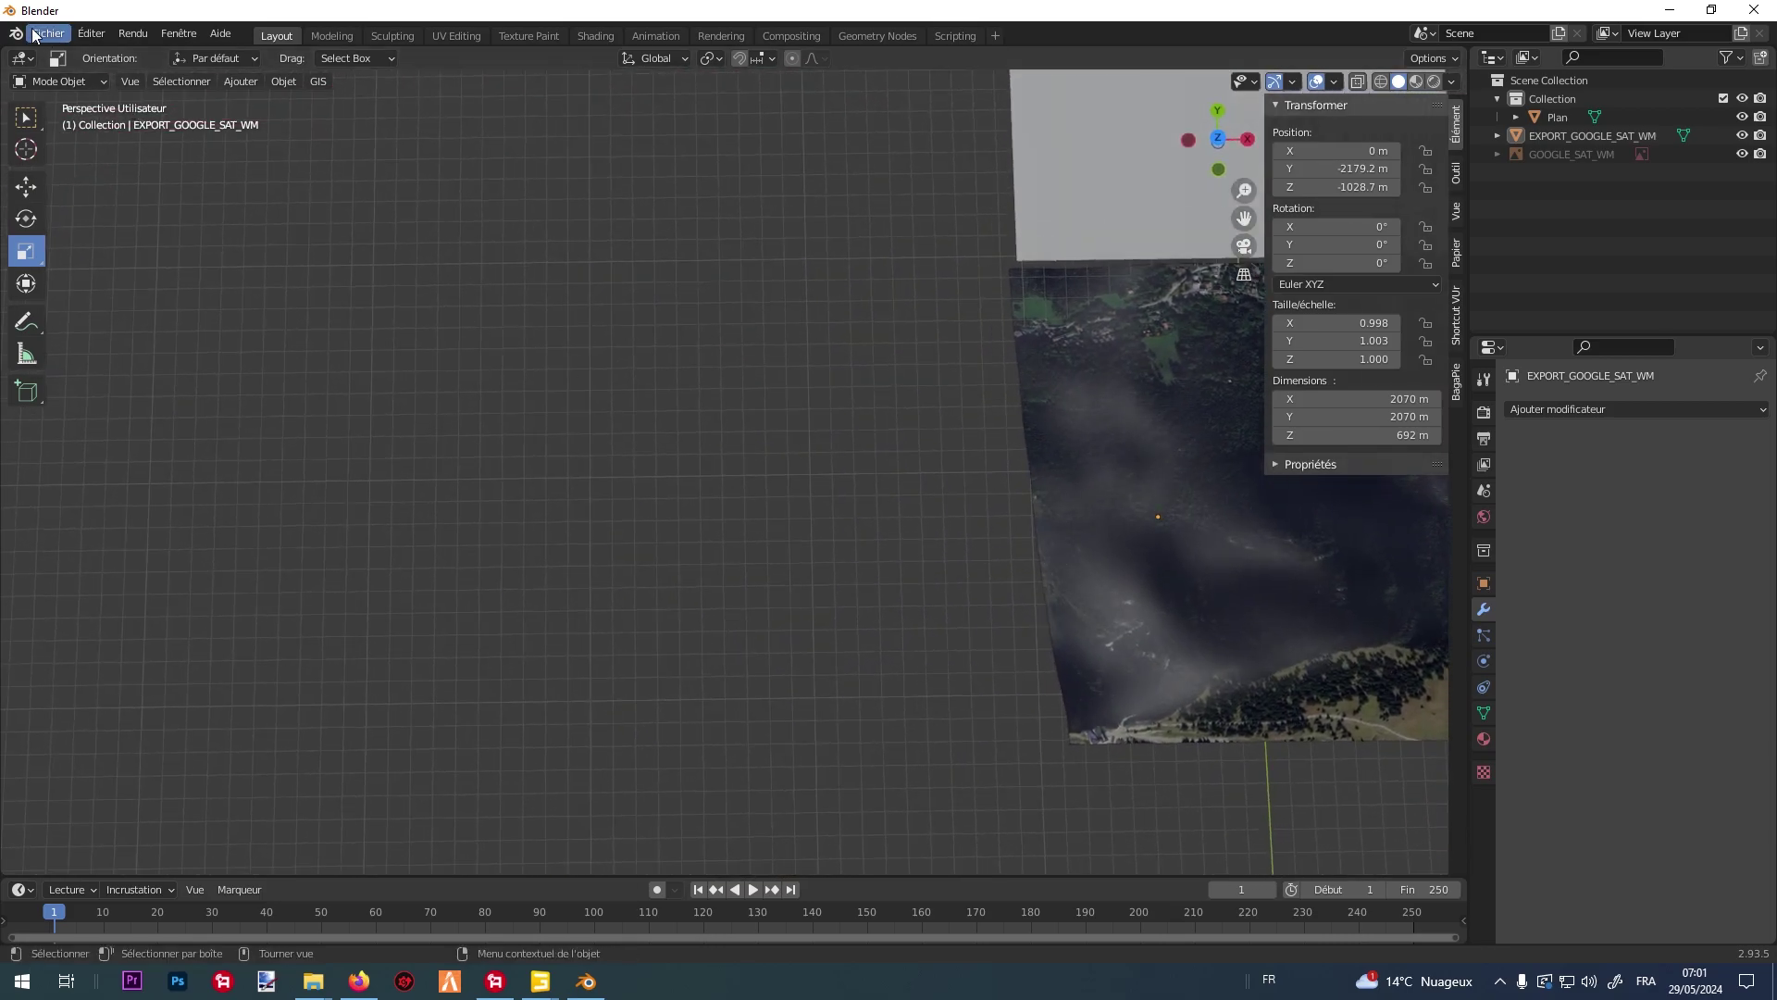
middle_drag(1025, 338, 504, 318)
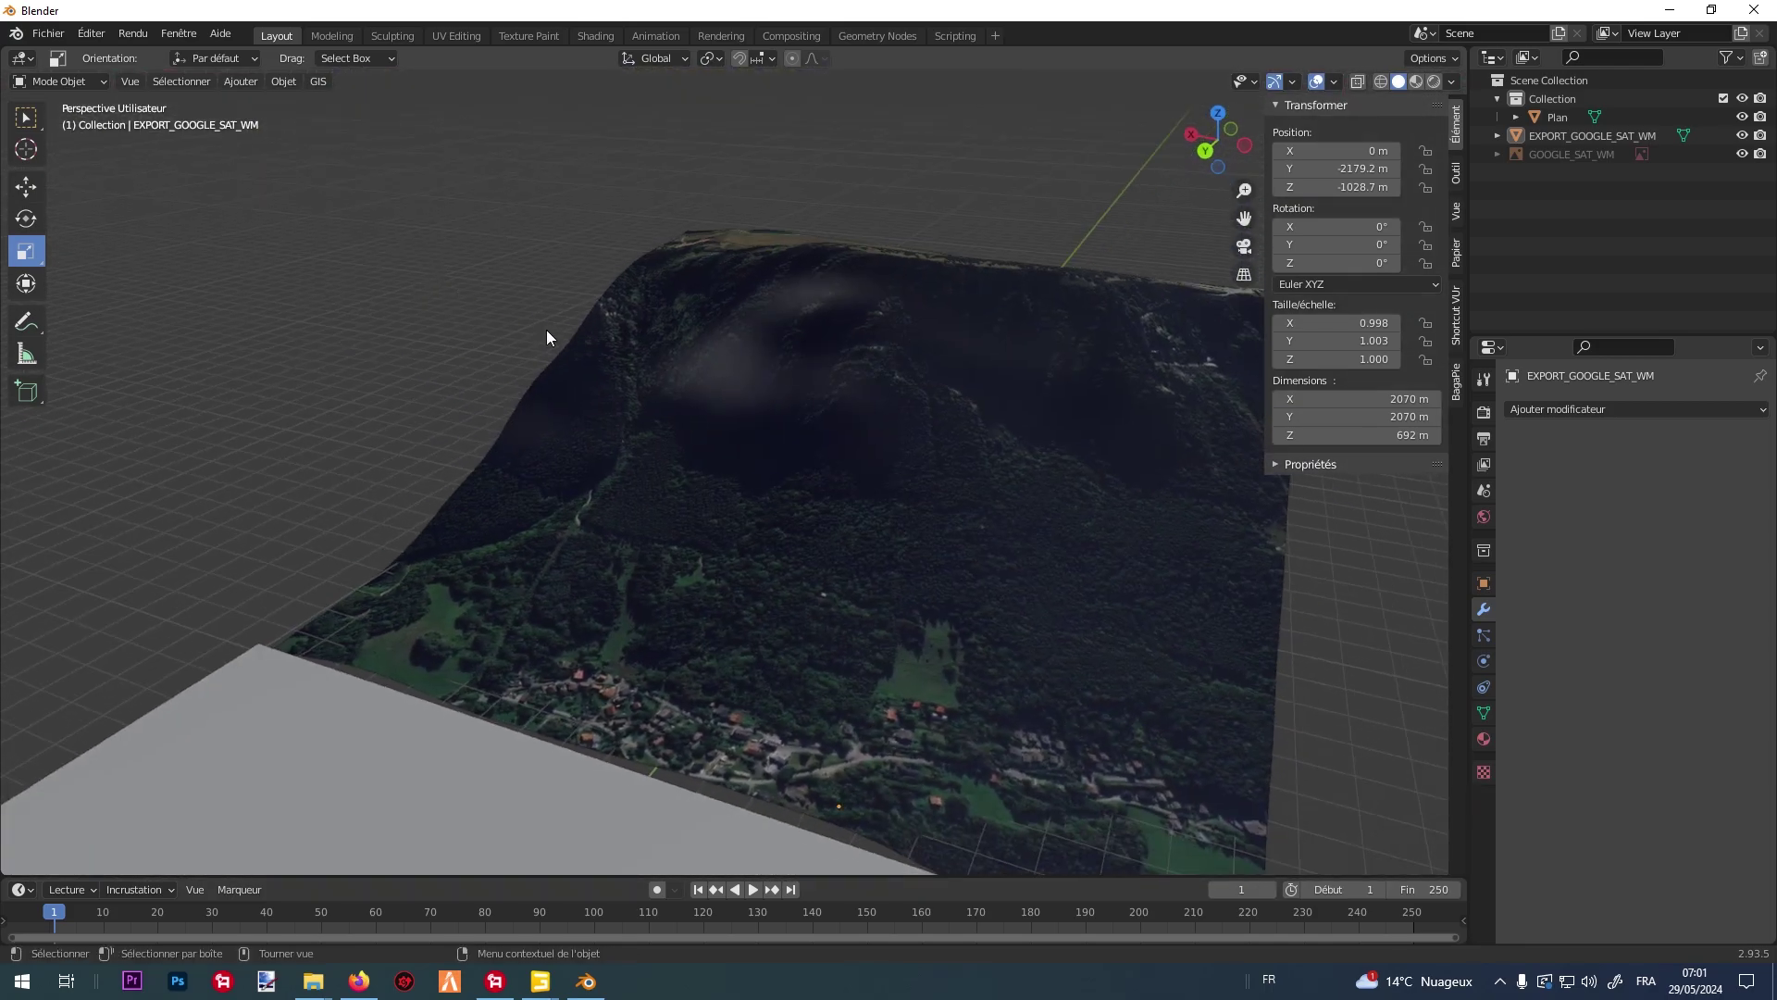
key(ctrl+z)
middle_drag(802, 450, 844, 460)
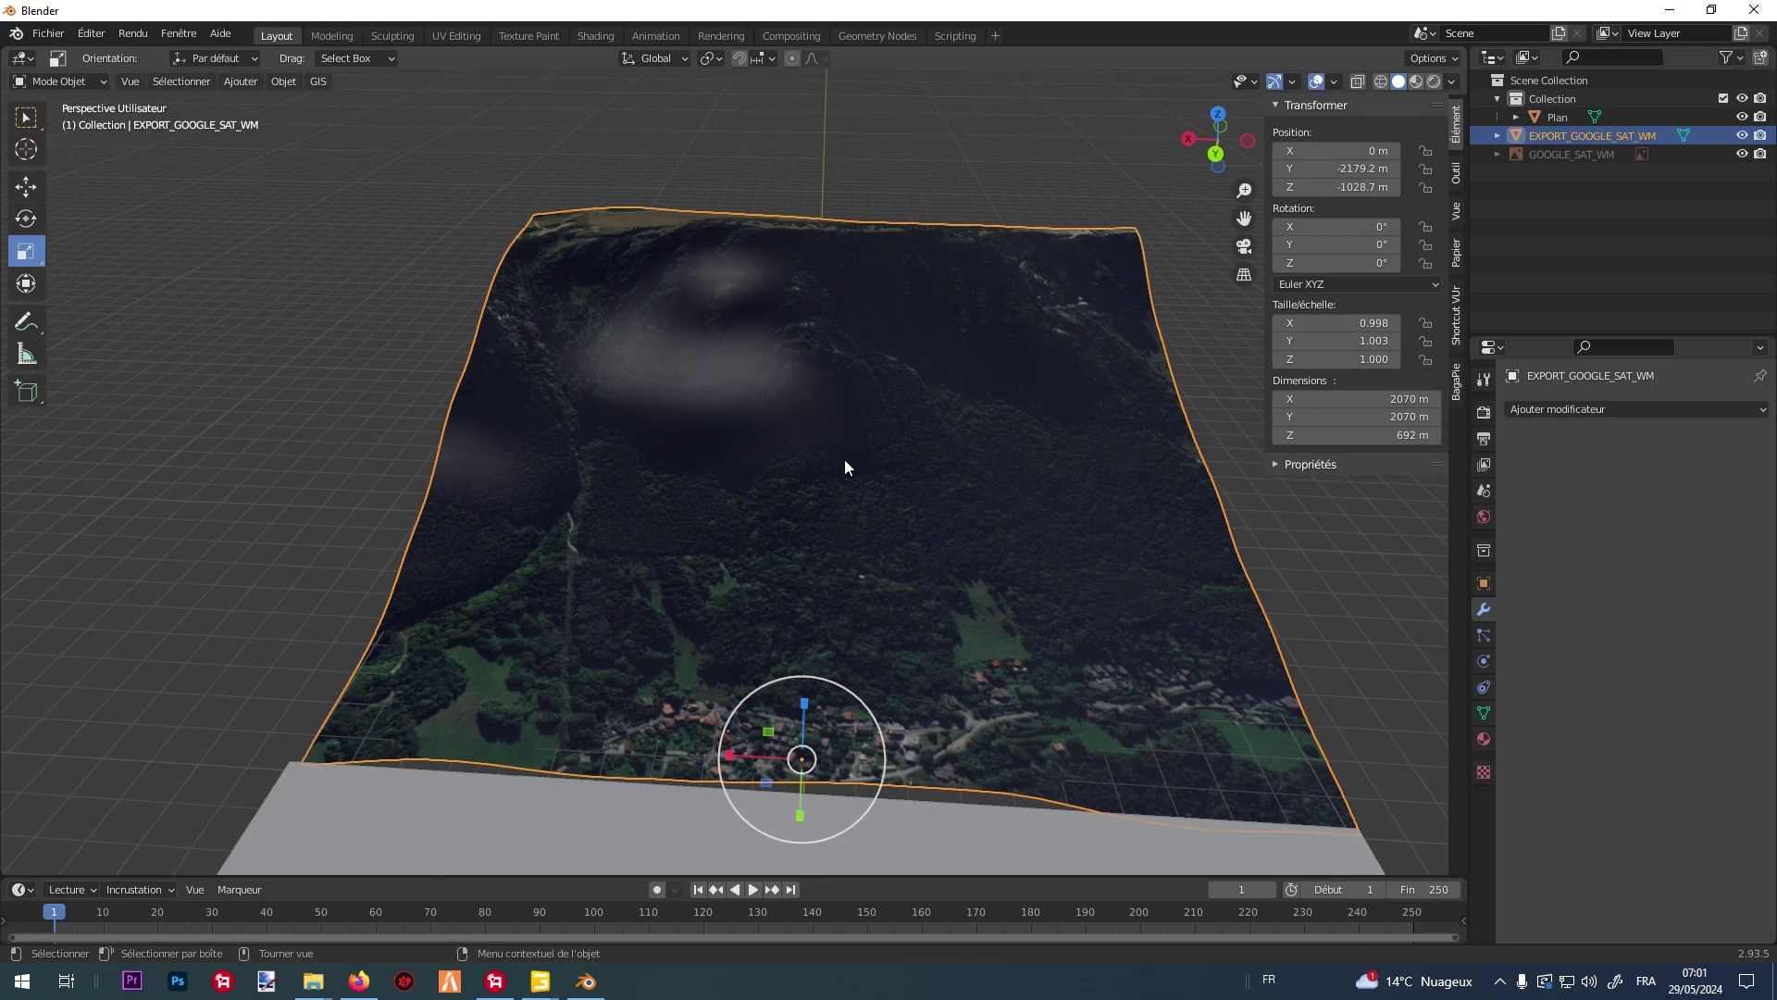
mouse_move(743, 428)
middle_down()
mouse_move(778, 436)
mouse_move(740, 398)
middle_up()
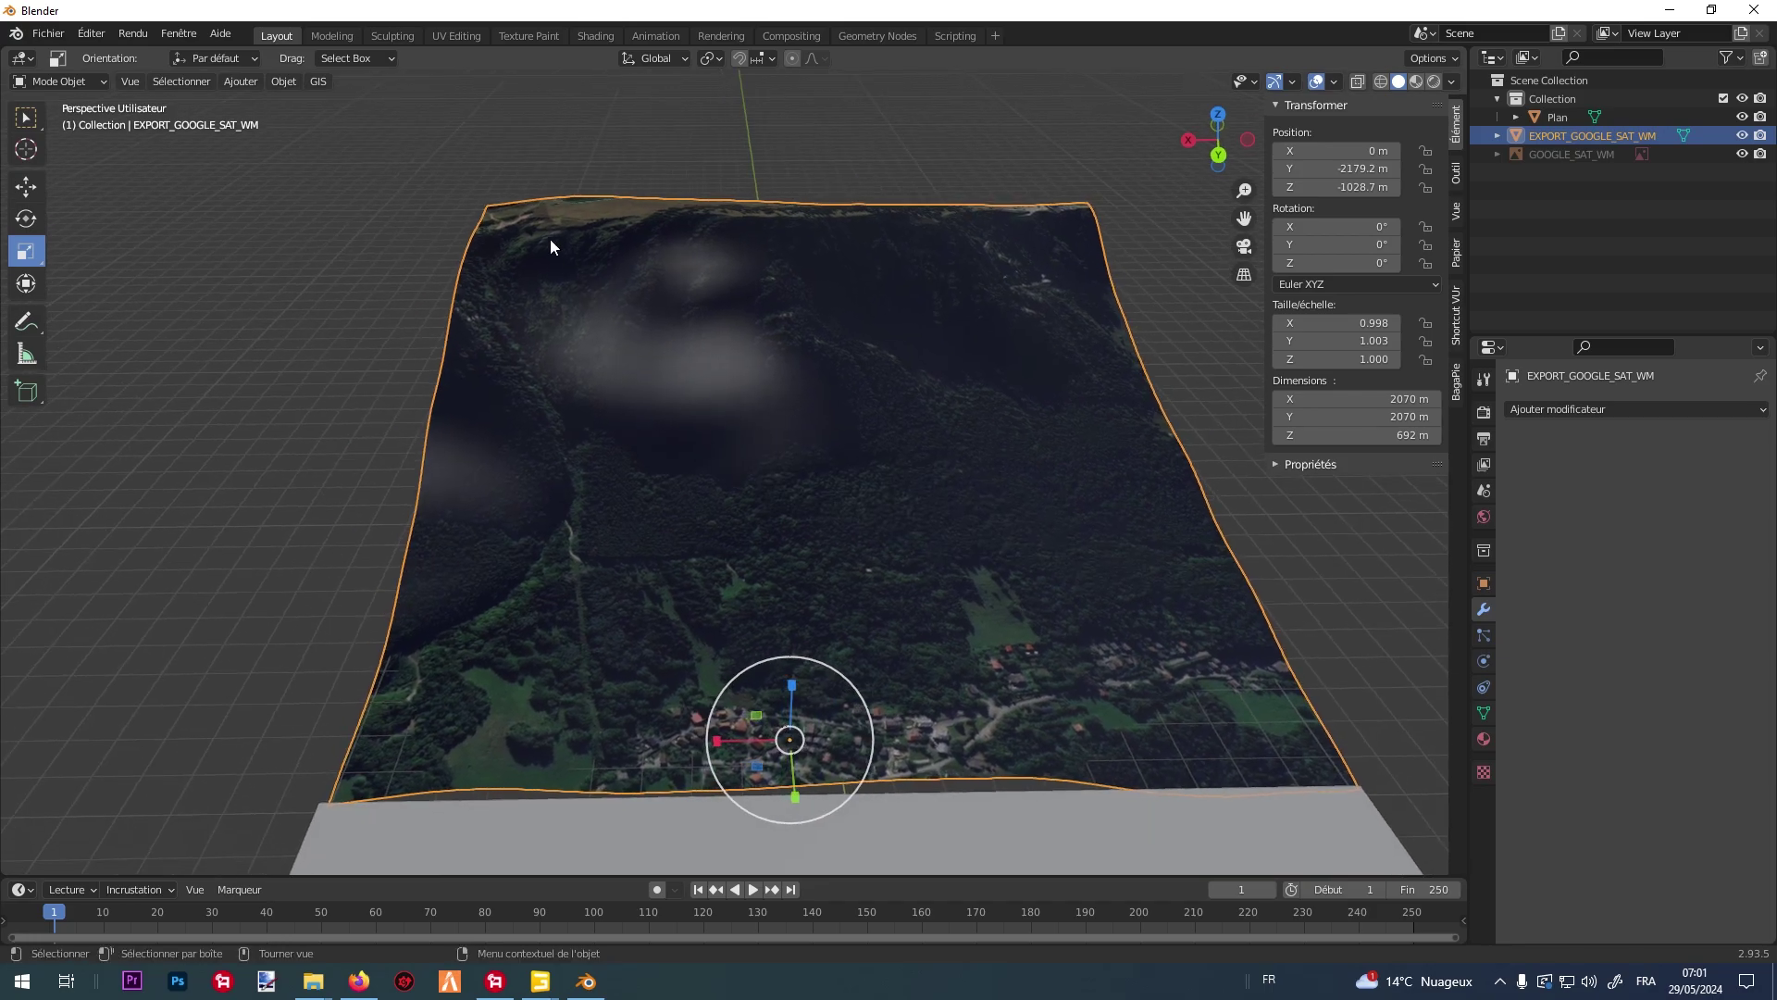
Switch to the UV Editing workspace, select all terrain faces in Edit Mode and show their full UV layout over the satellite image.
click(457, 35)
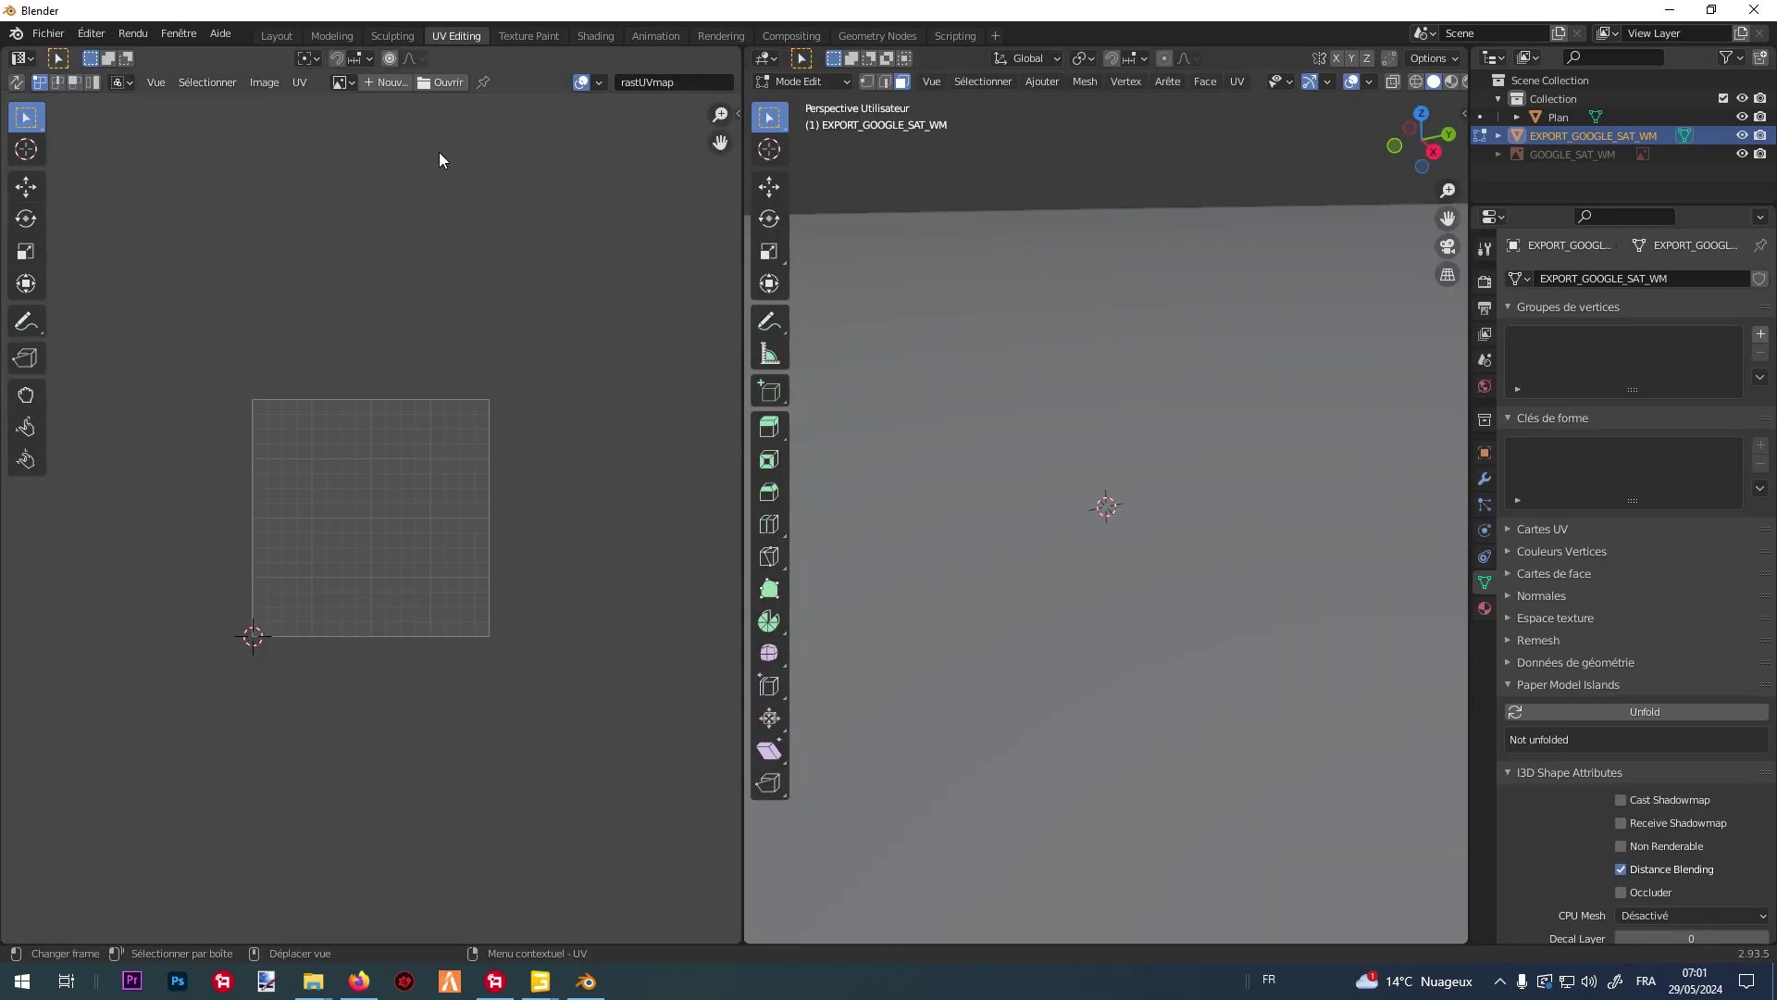
middle_drag(939, 450, 1178, 460)
key(Tab)
key(KP_Decimal)
middle_drag(981, 518, 890, 558)
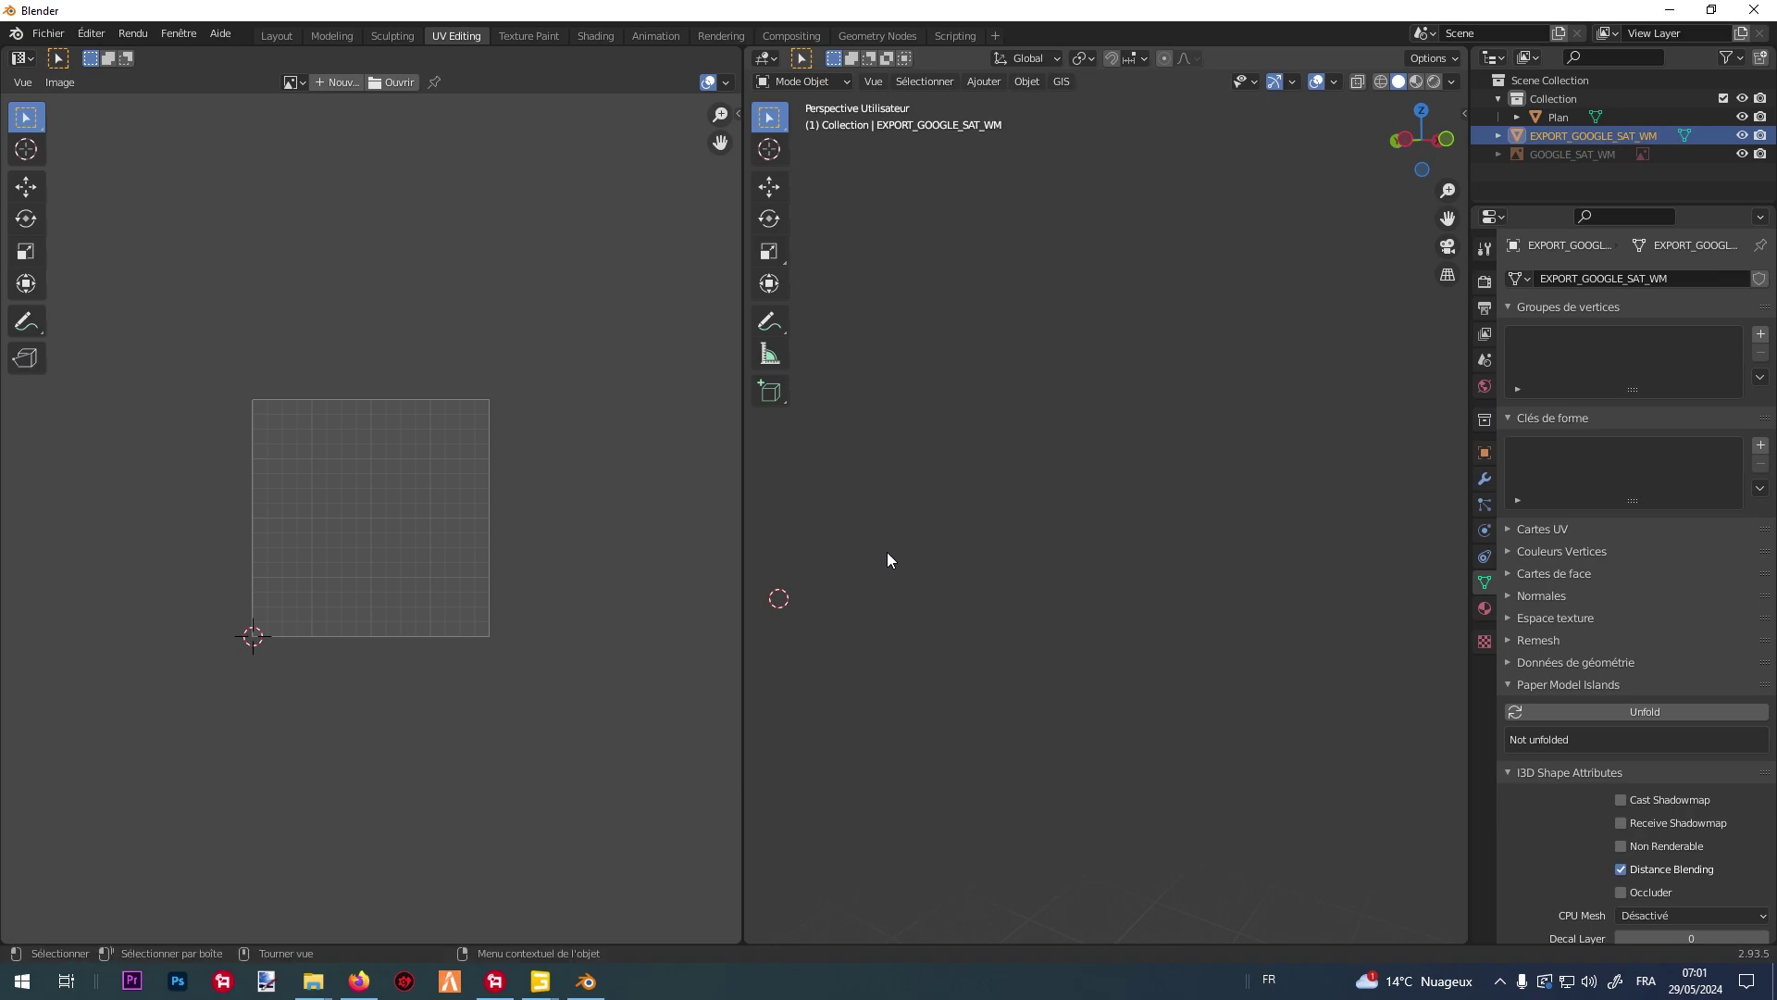
click(820, 83)
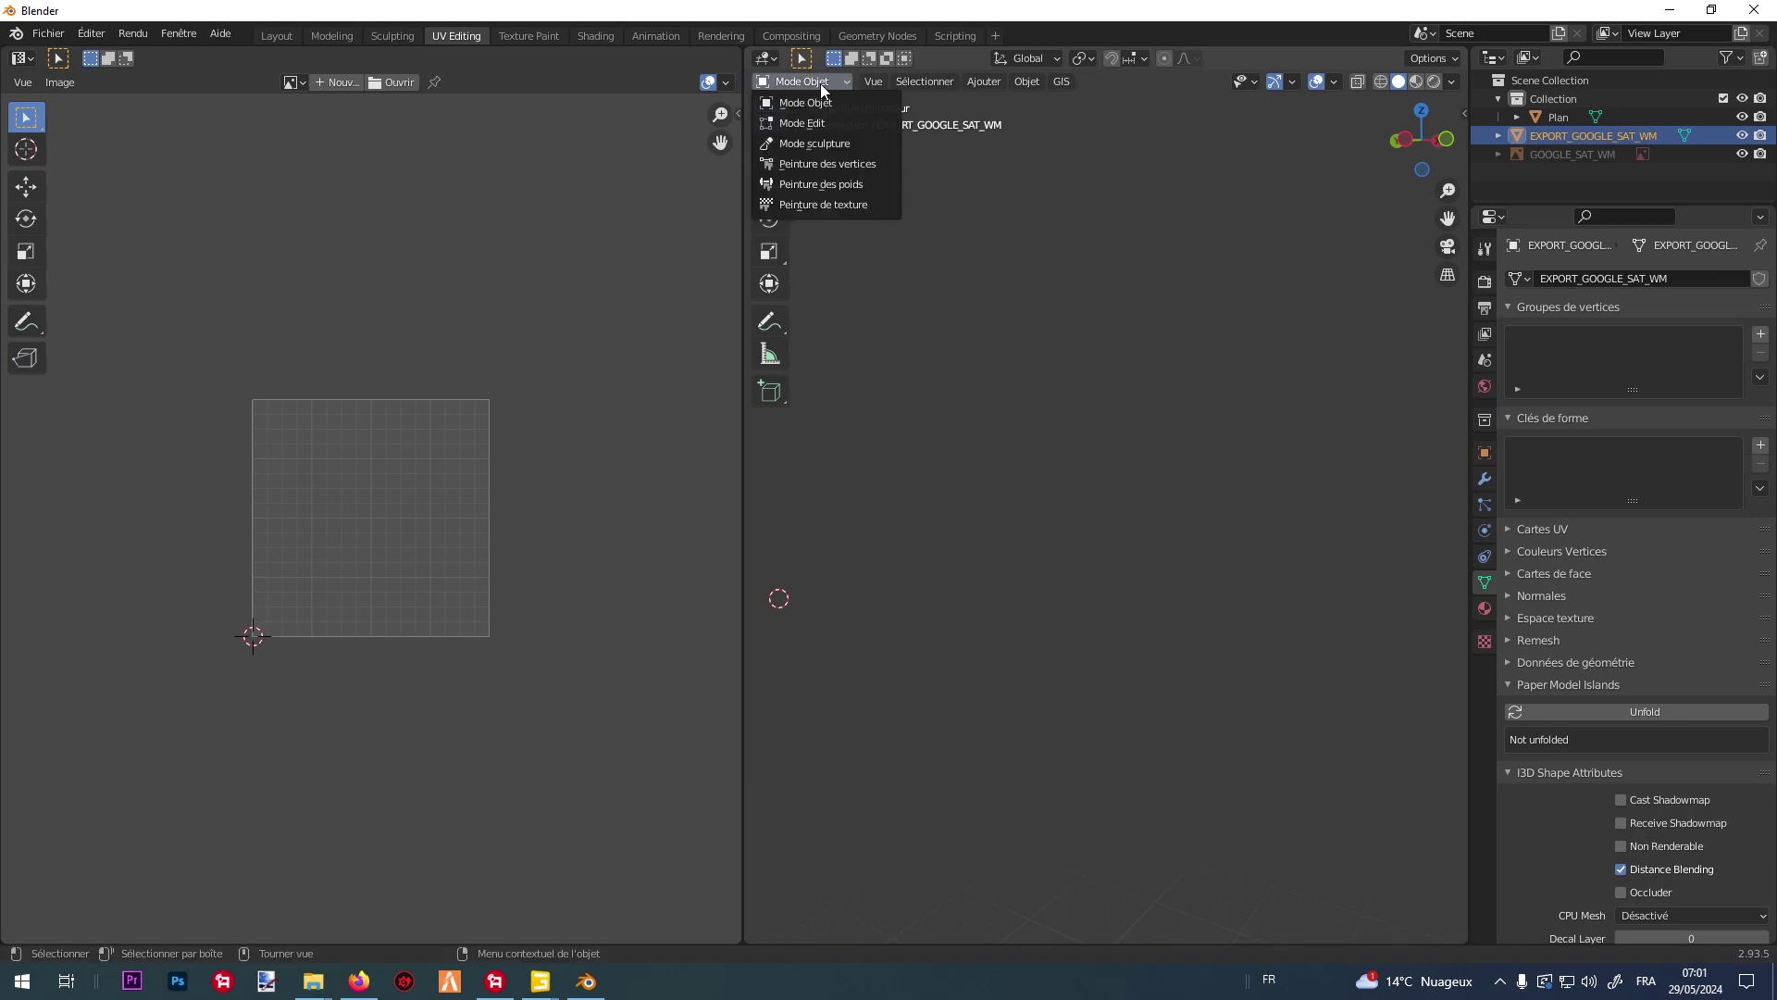
click(874, 124)
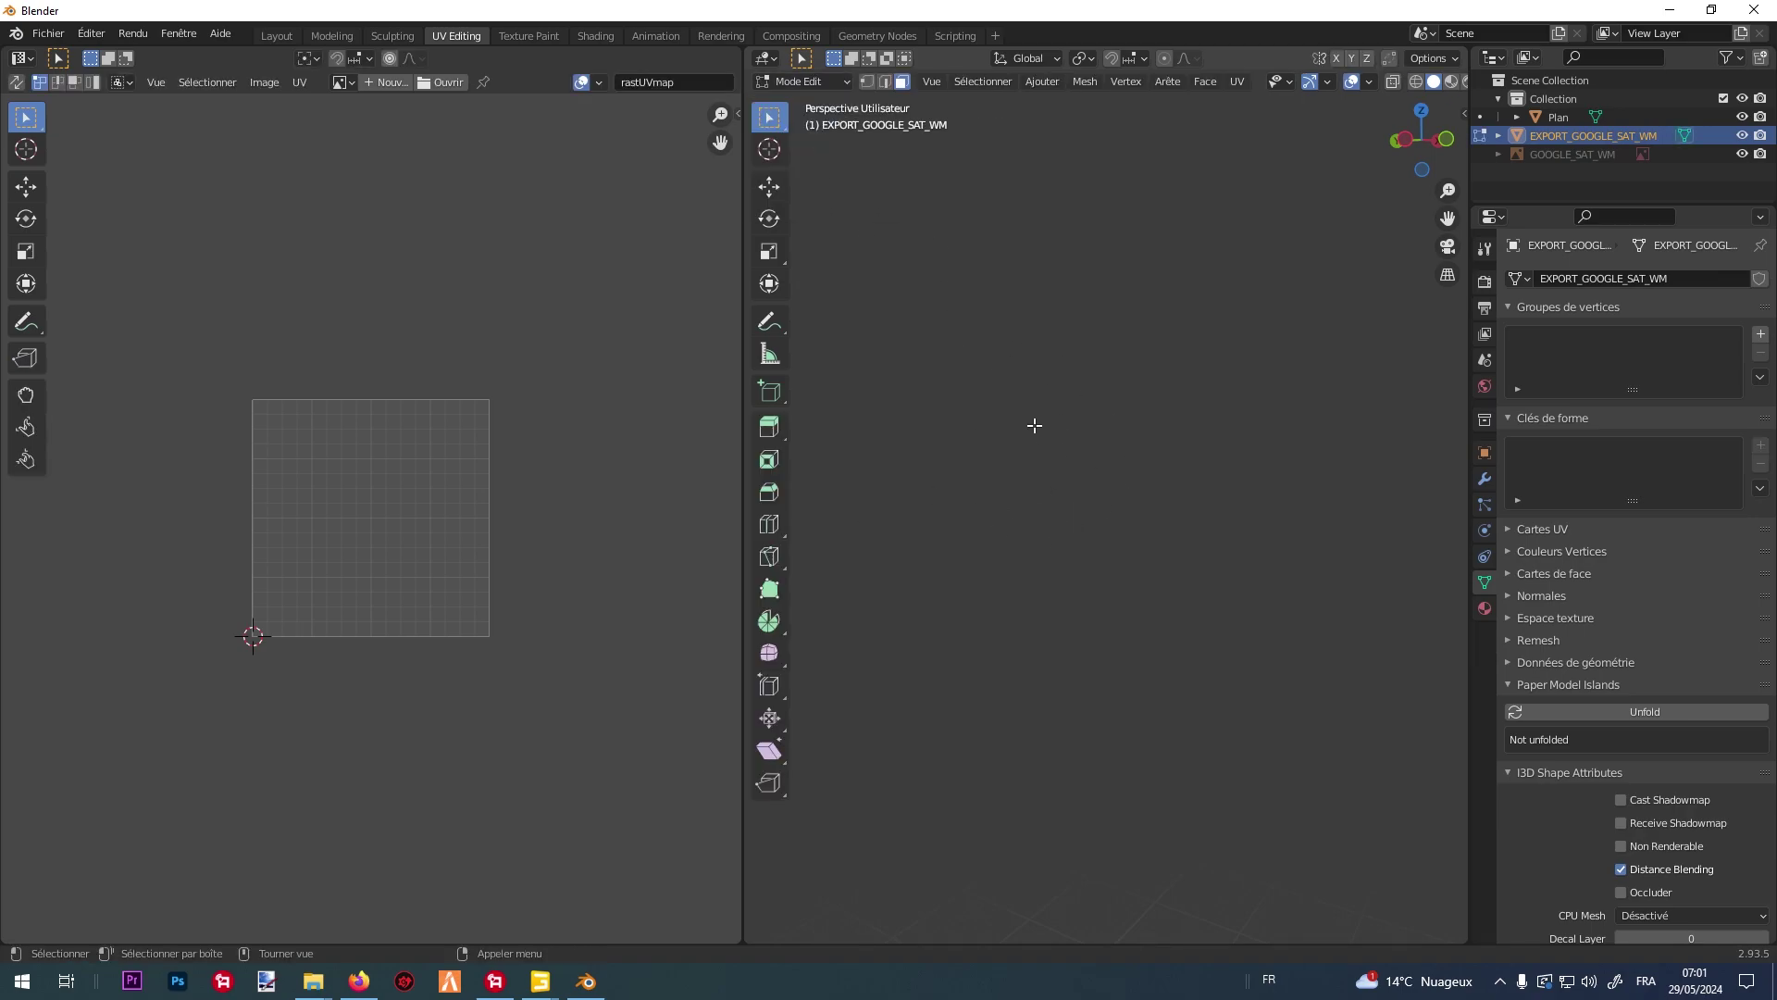
key(a)
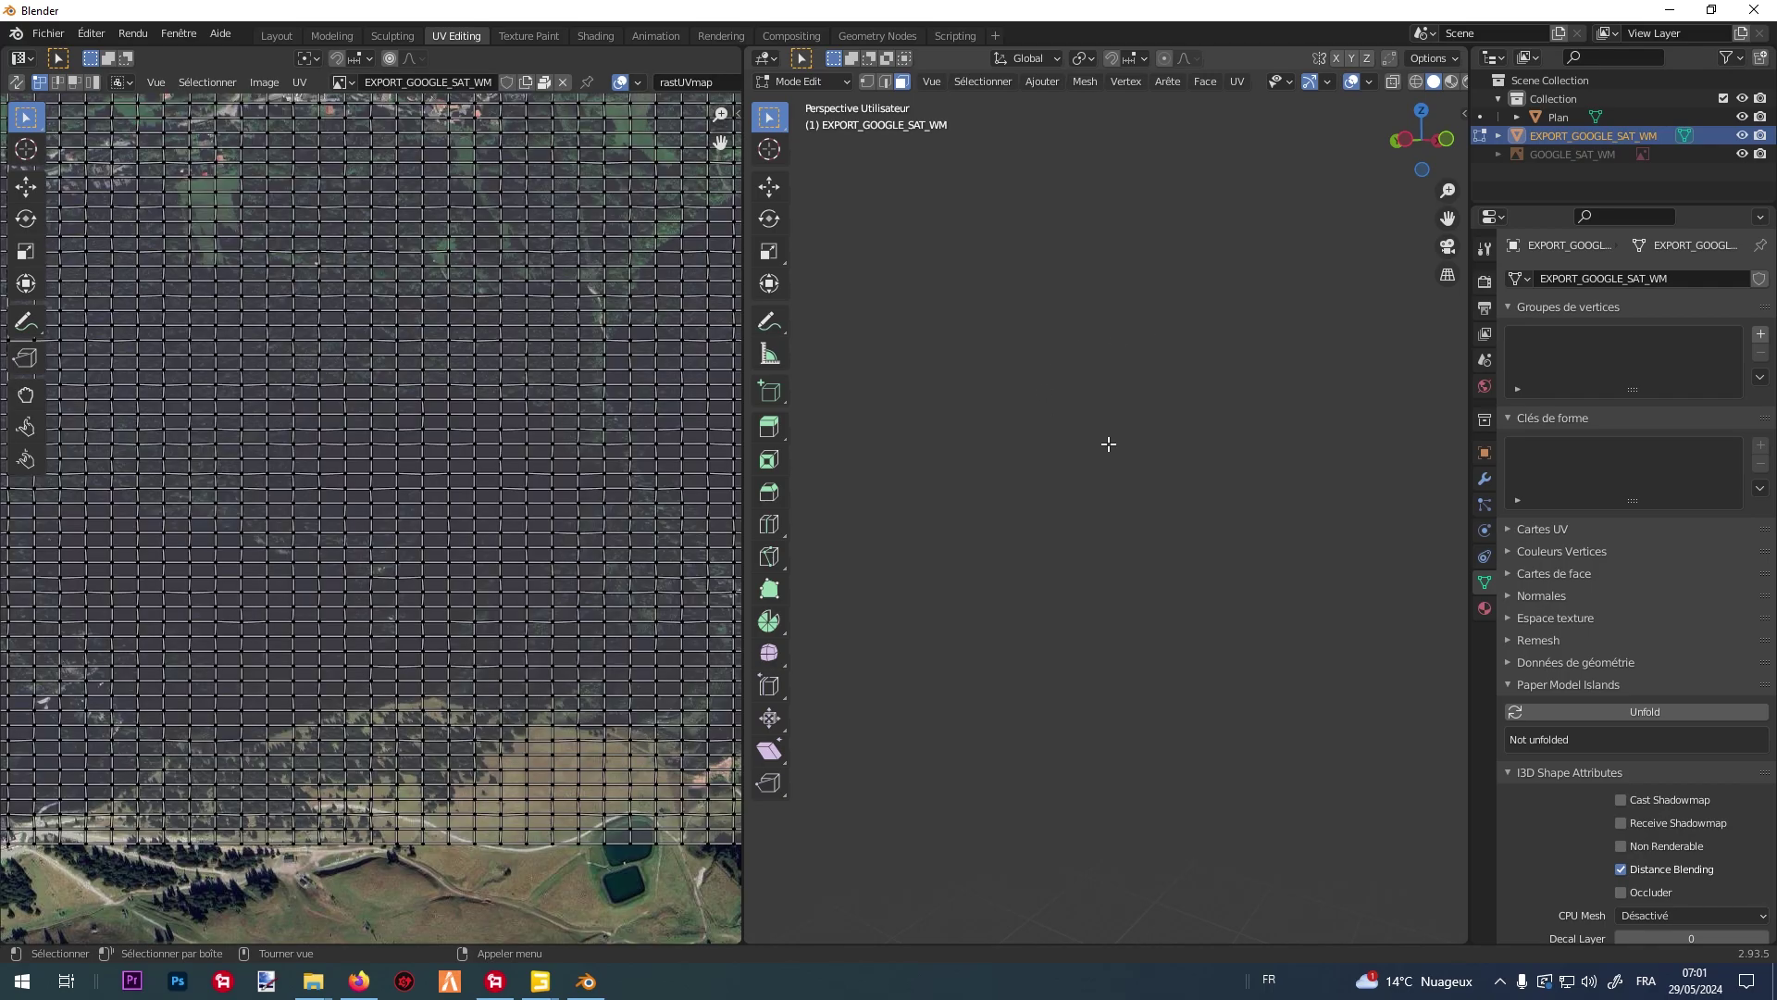
scroll(406, 427, down, 3)
scroll(315, 485, down, 2)
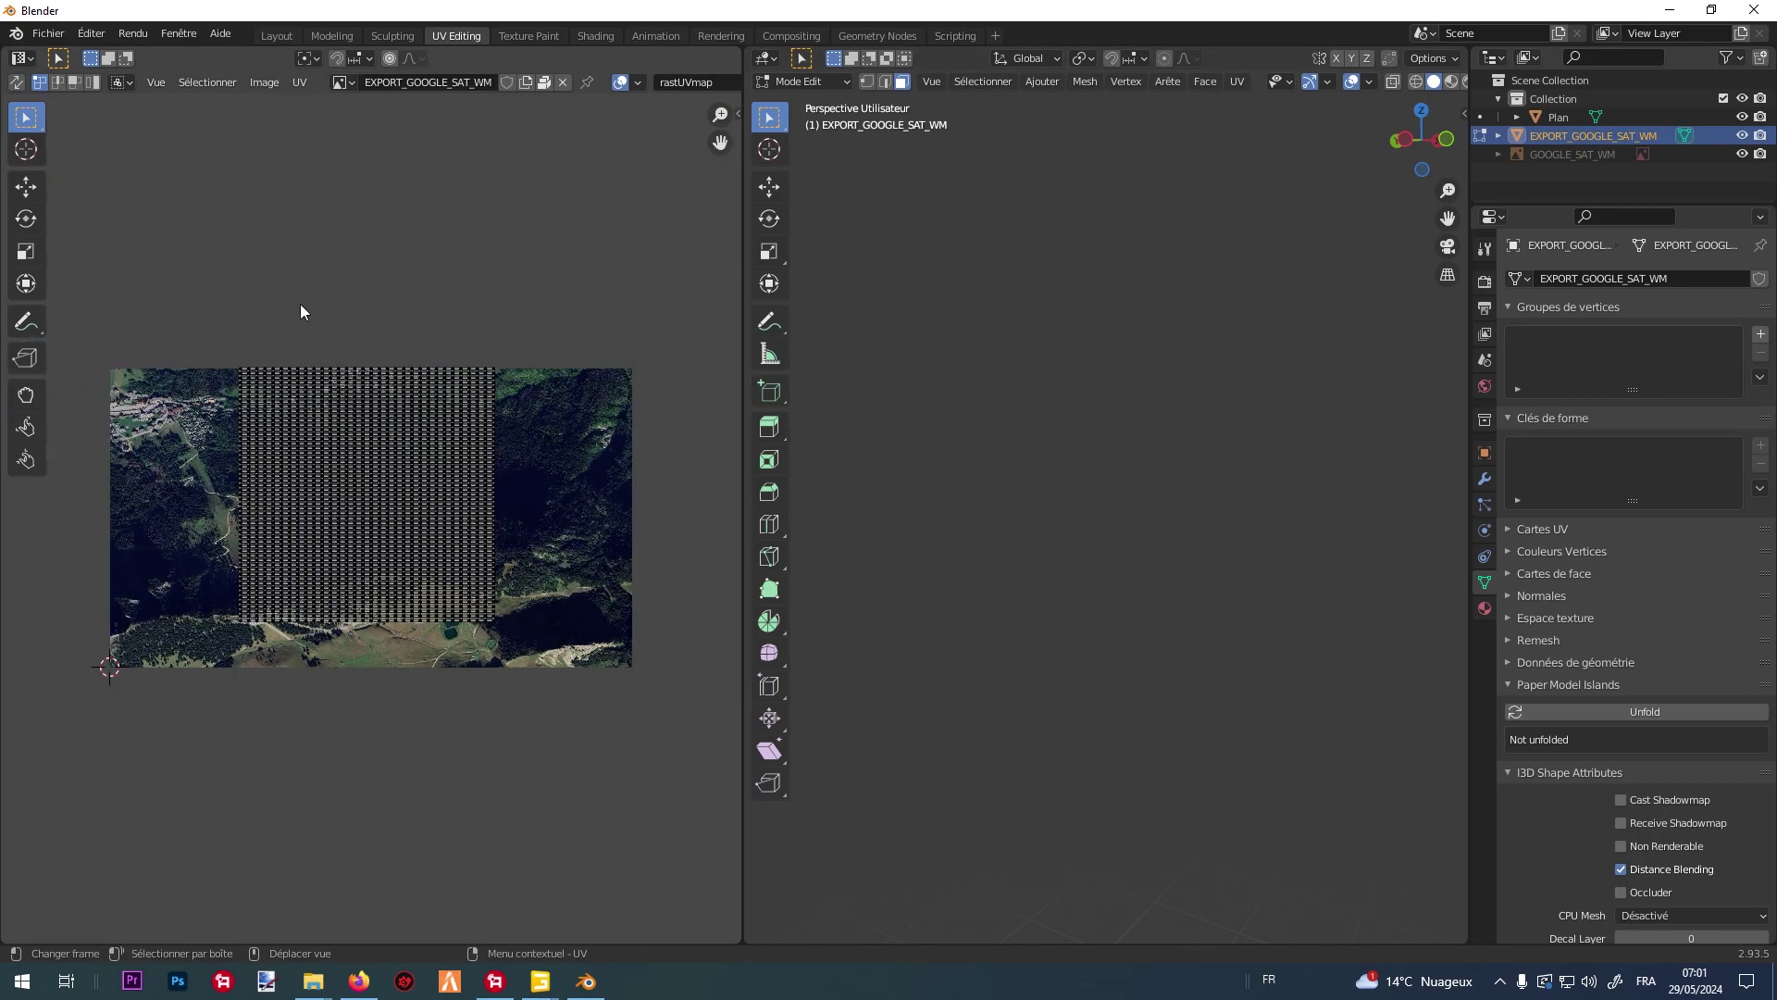
Switch to the Texture Paint workspace and put the terrain in Edit Mode, keeping its UV grid shown over the satellite image.
scroll(268, 339, up, 1)
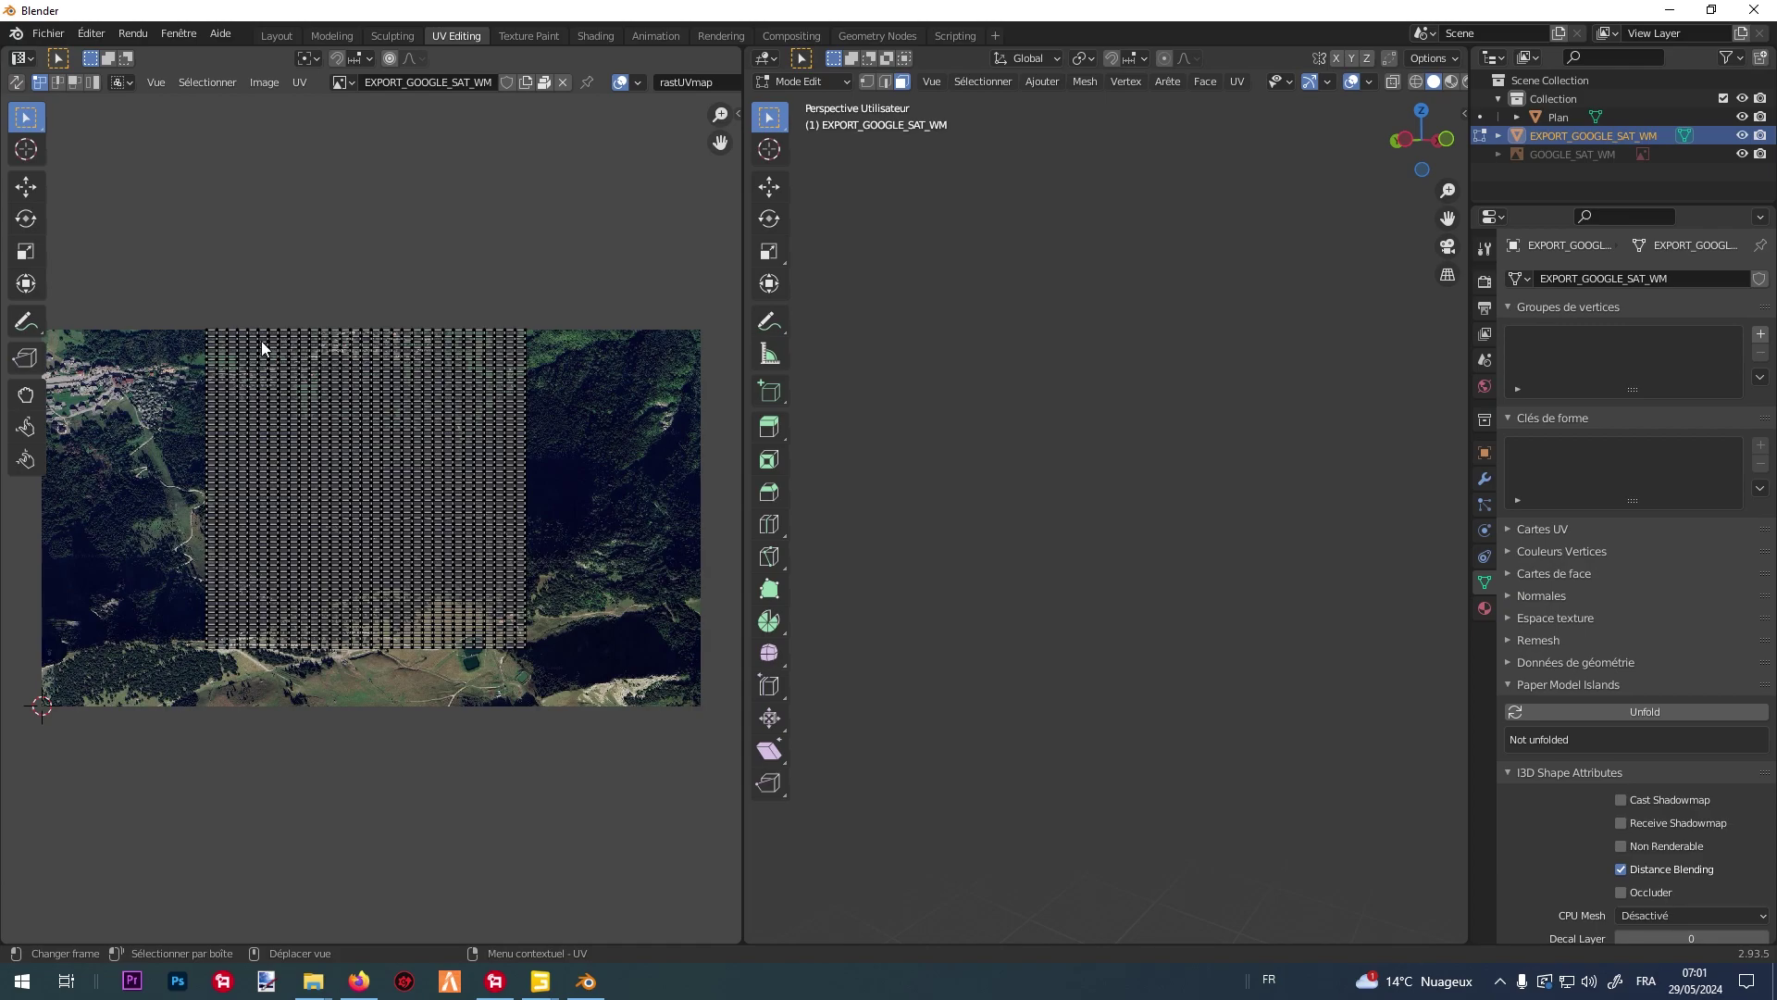
scroll(191, 330, up, 2)
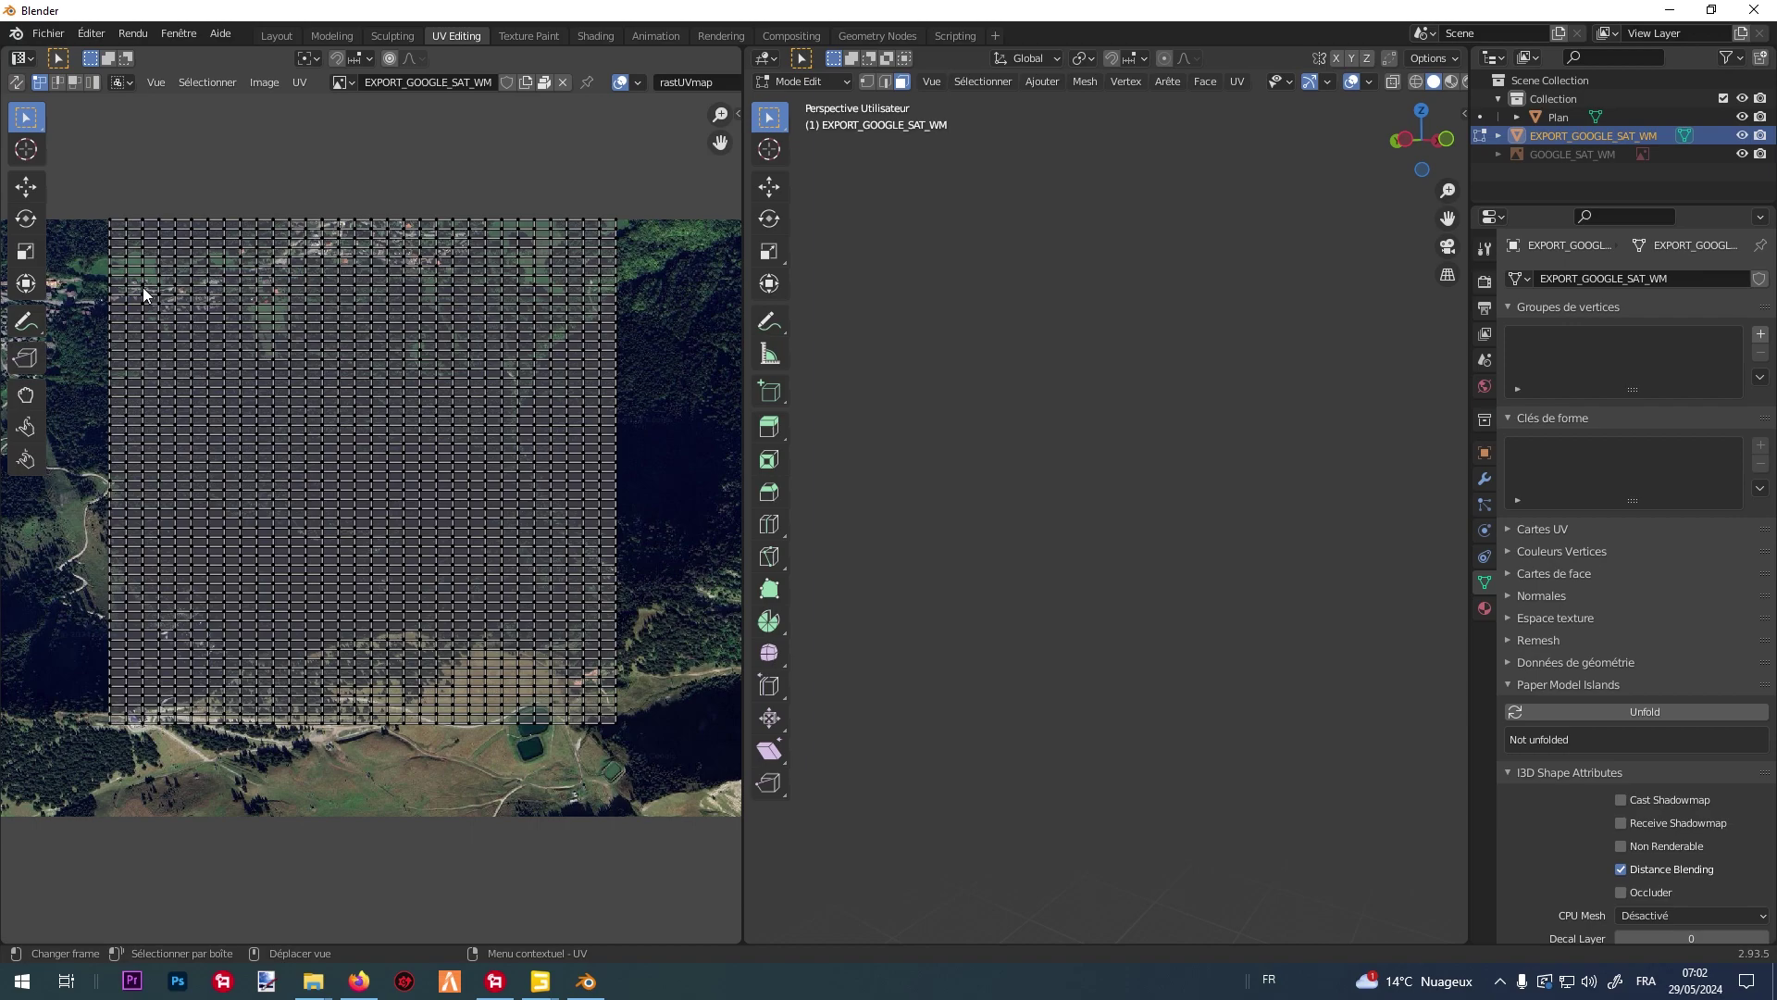
middle_drag(144, 195, 293, 239)
click(549, 34)
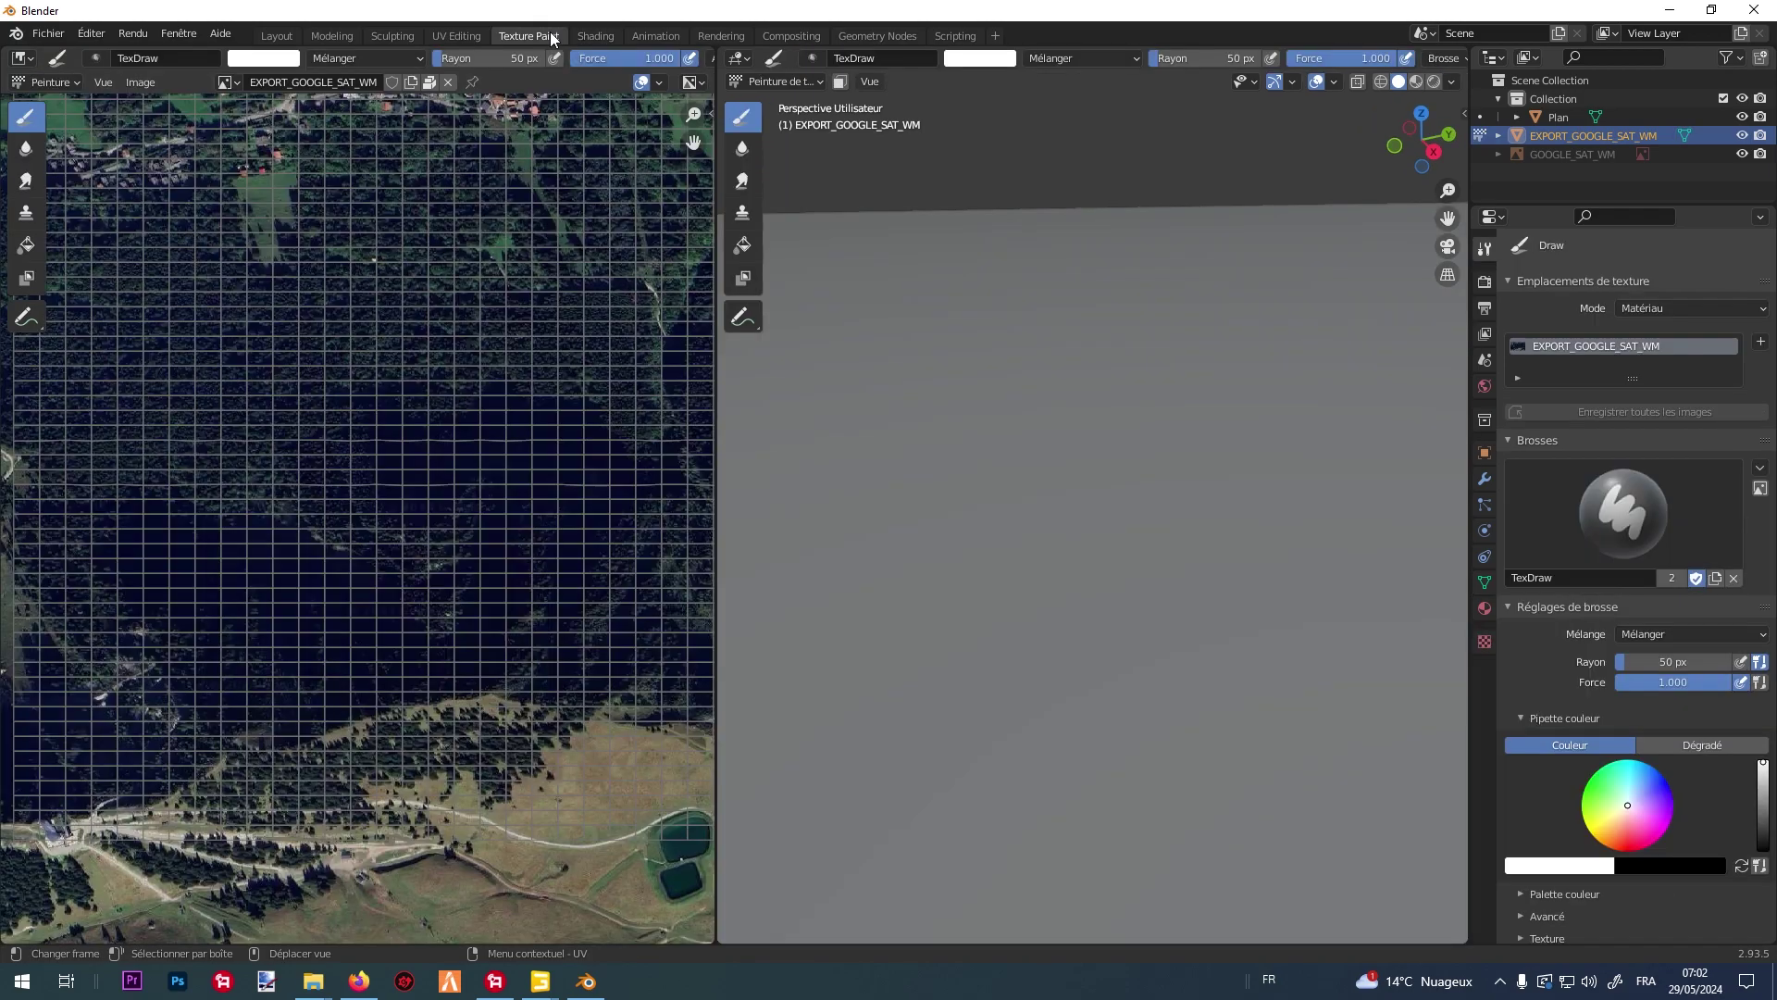
scroll(470, 278, down, 4)
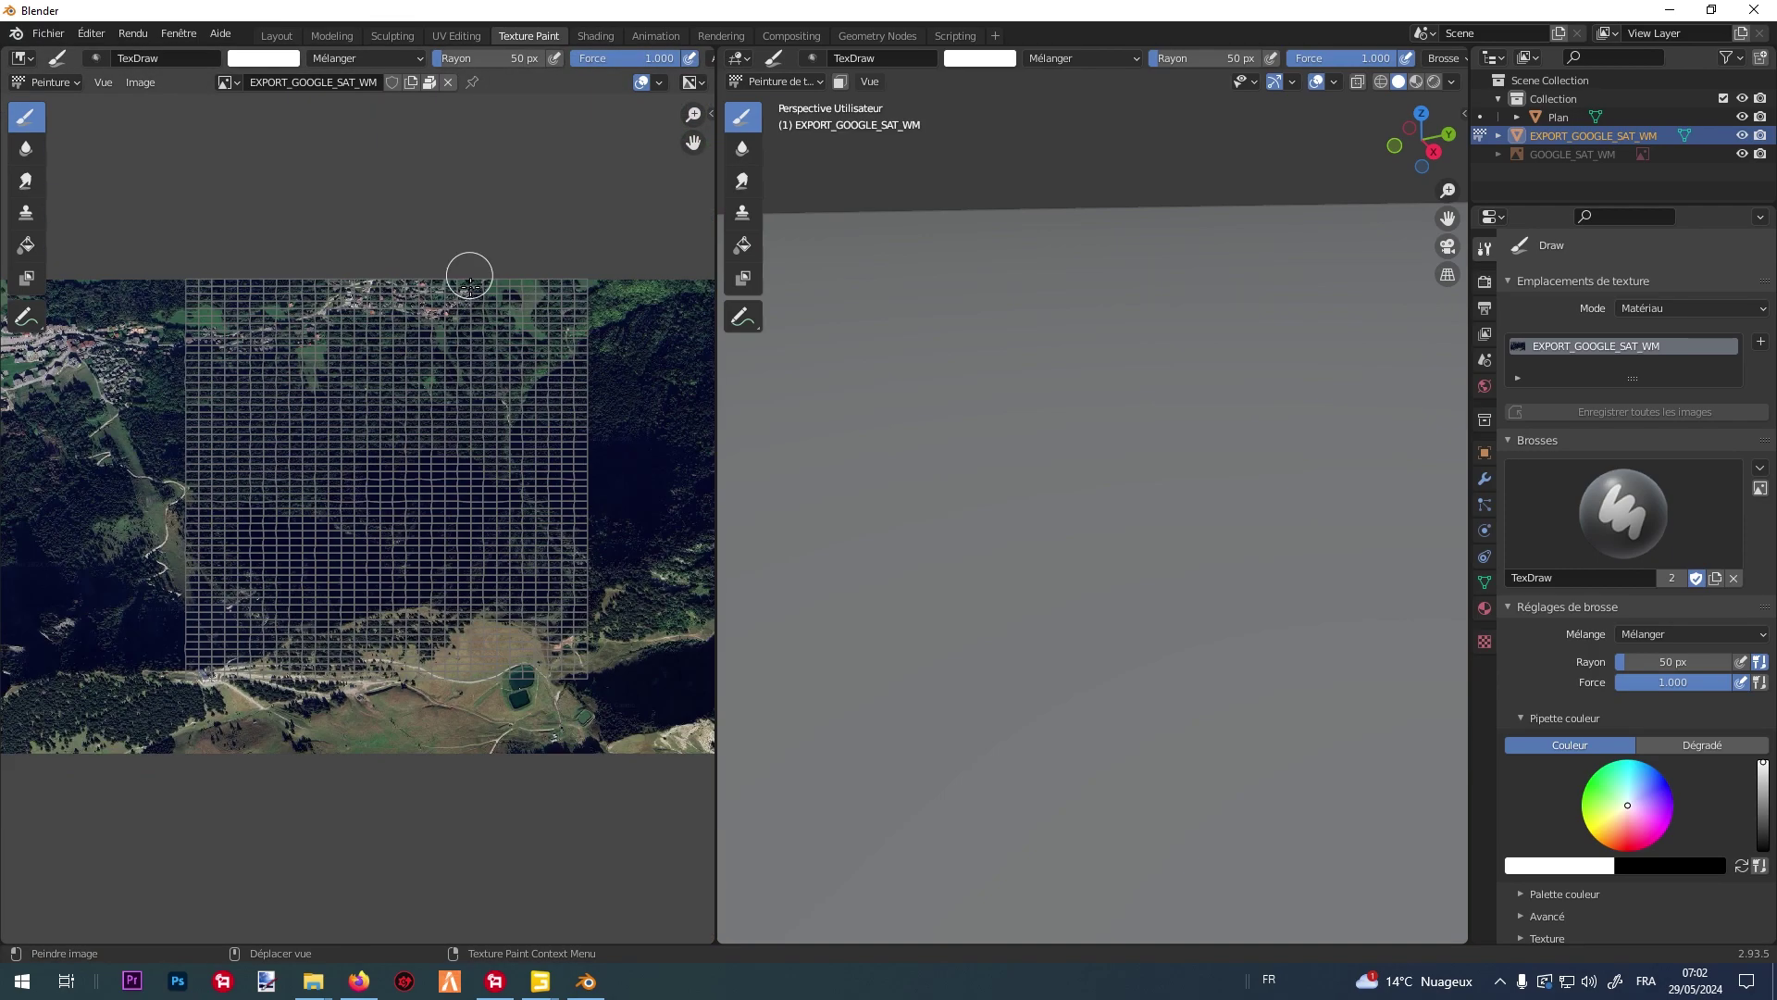
middle_drag(287, 293, 389, 323)
middle_drag(777, 396, 1055, 285)
click(796, 83)
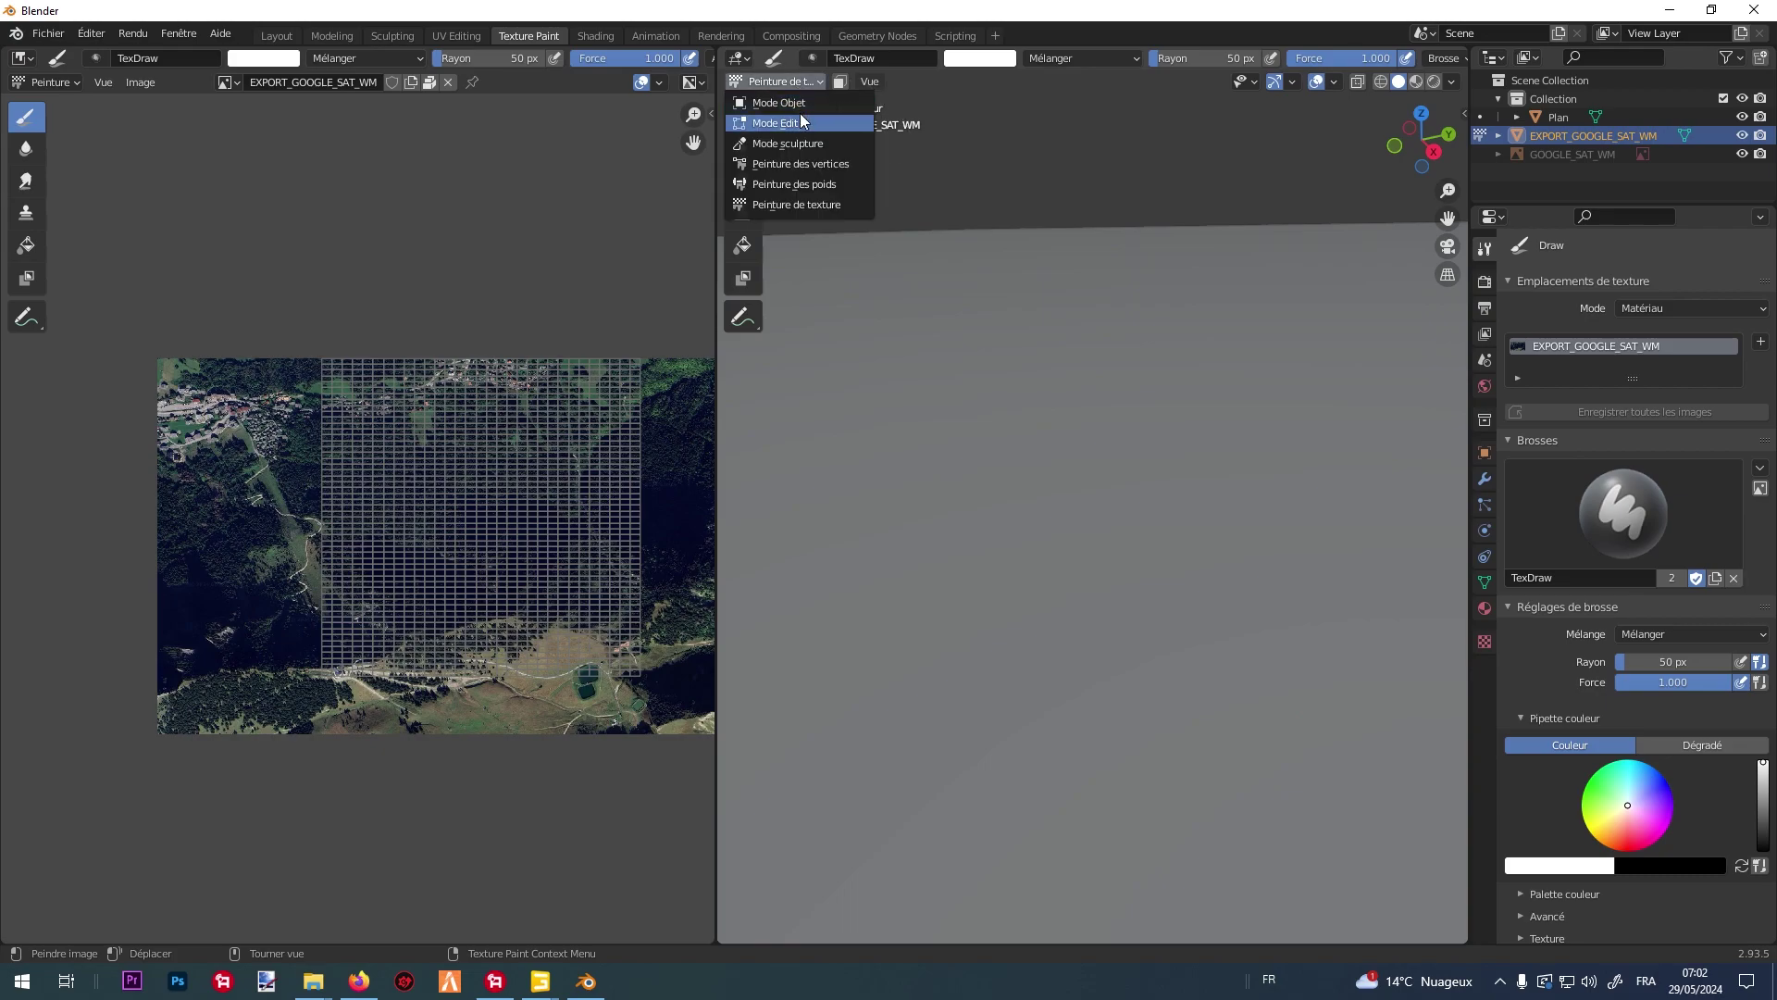
click(804, 123)
key(a)
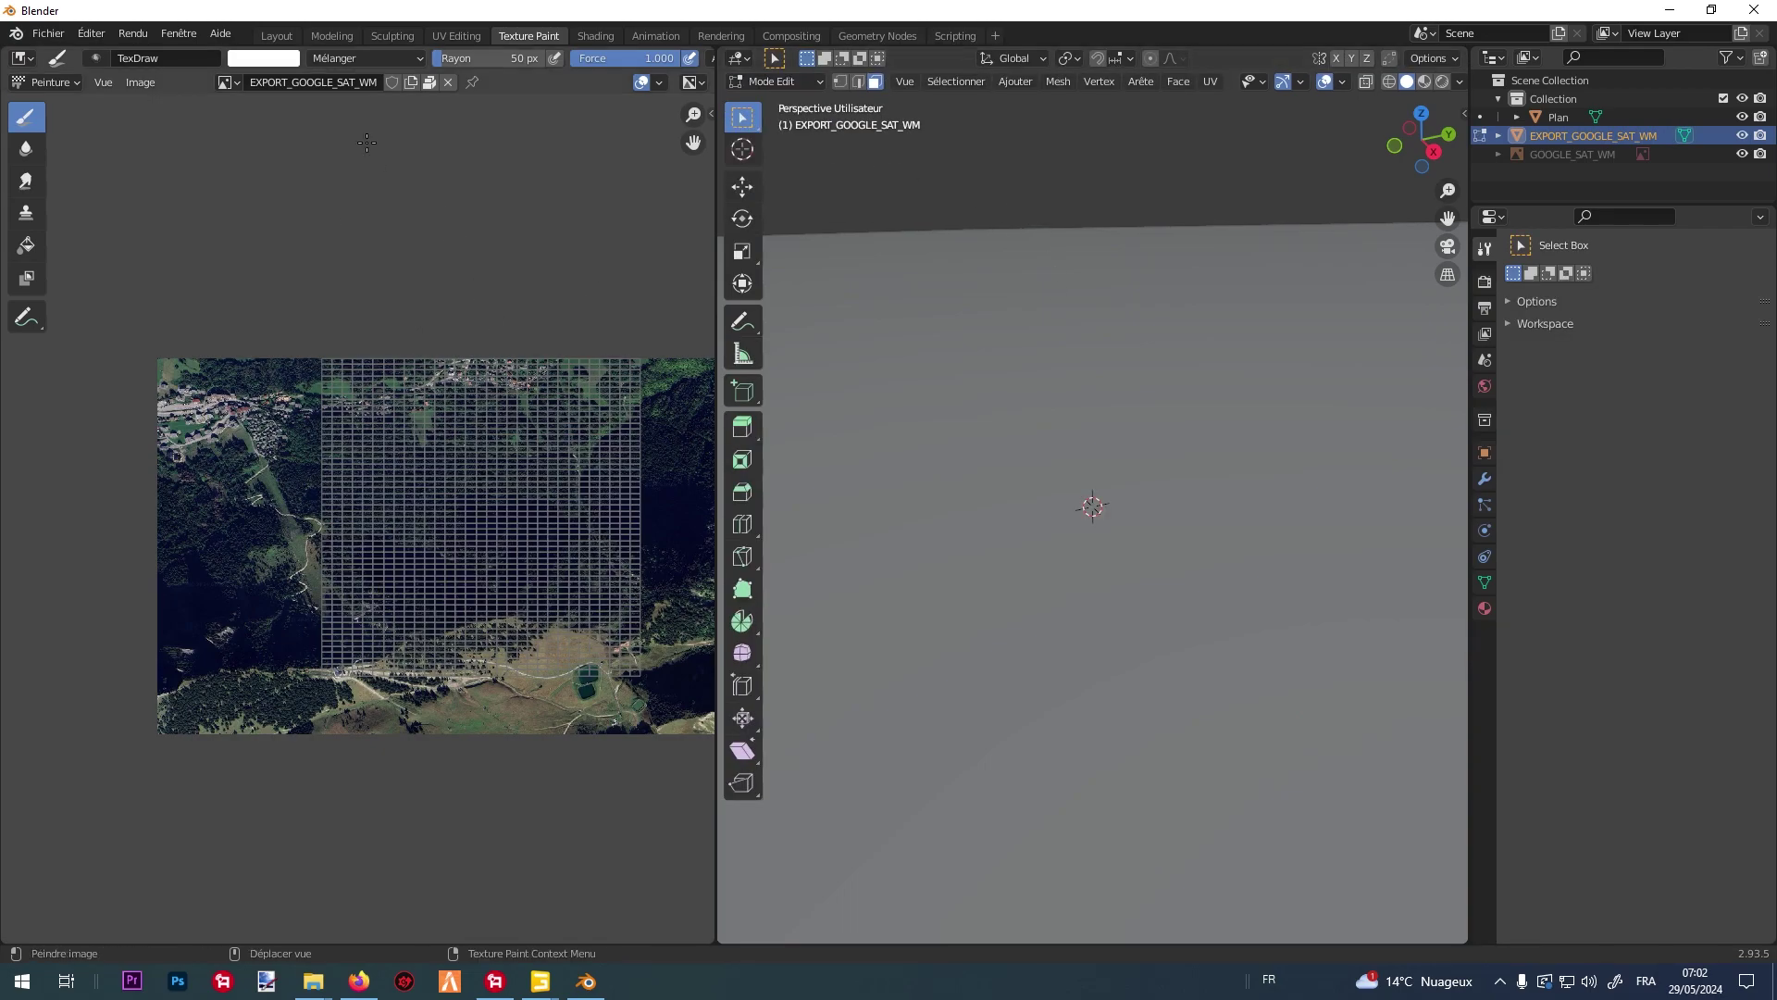
Set the paint brush radius to 1 px and paint a small white mark just outside the UV grid's upper-left corner.
click(59, 82)
scroll(298, 336, up, 3)
shift+middle_drag(251, 200, 355, 407)
scroll(361, 356, up, 4)
scroll(362, 349, up, 6)
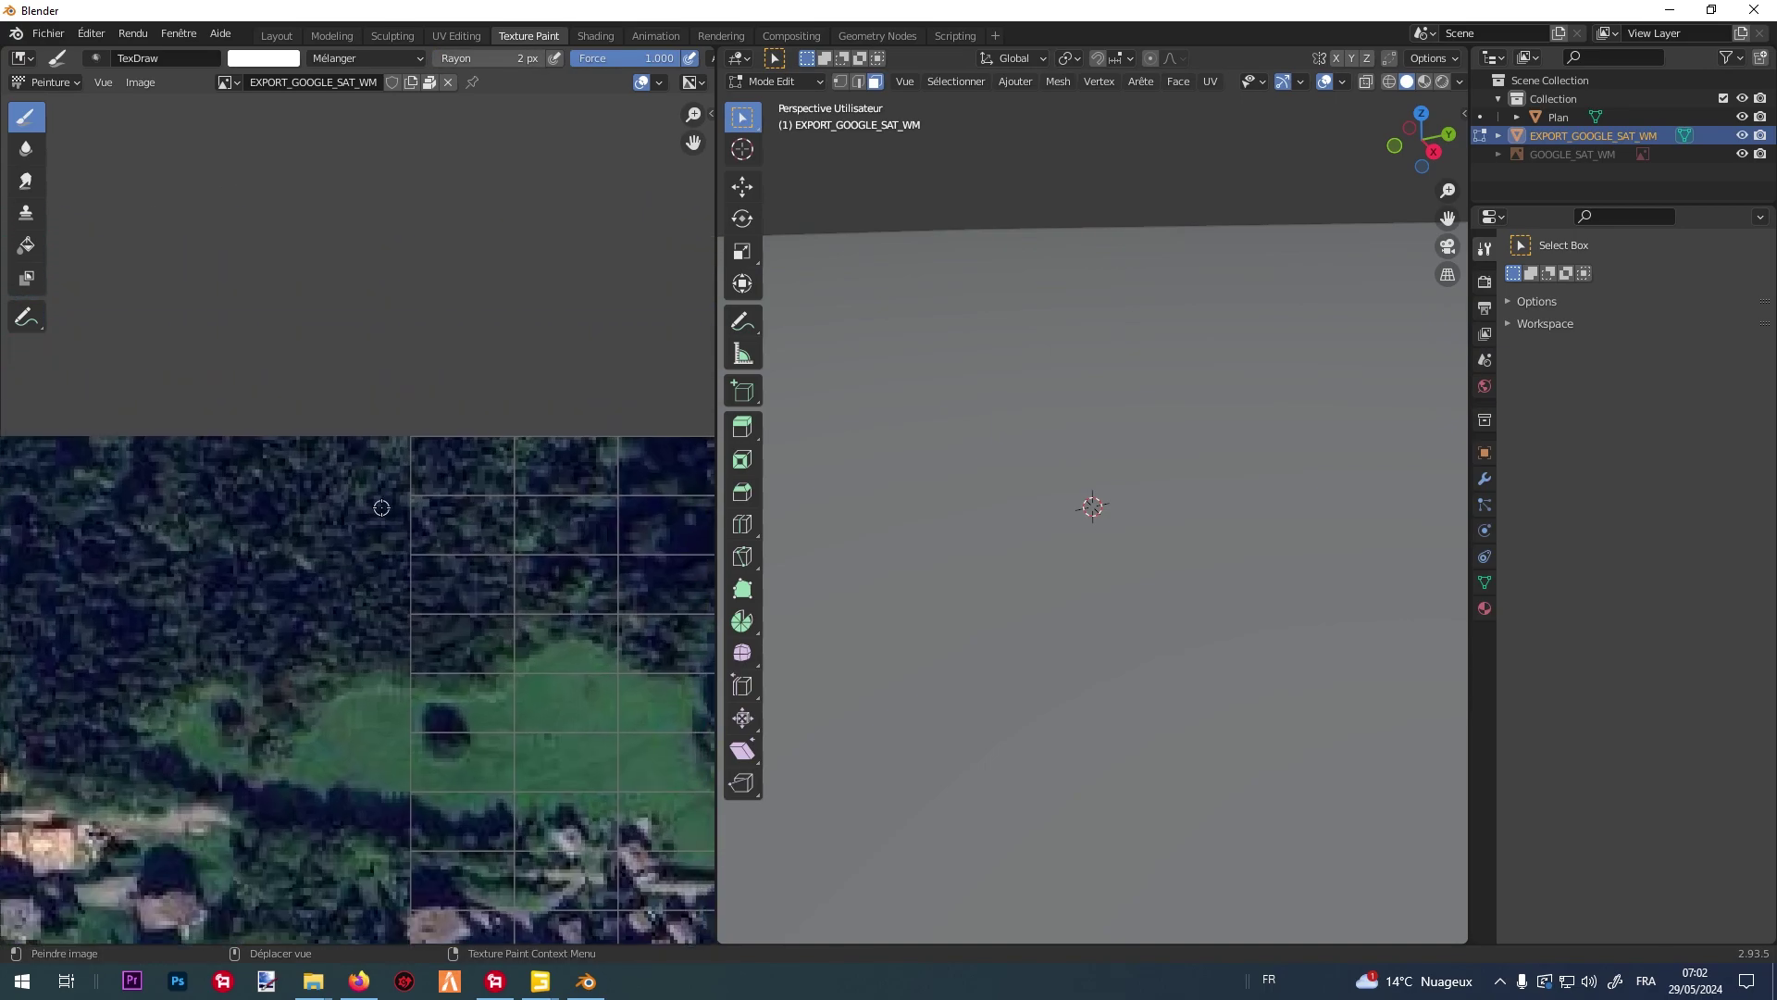
scroll(362, 545, up, 3)
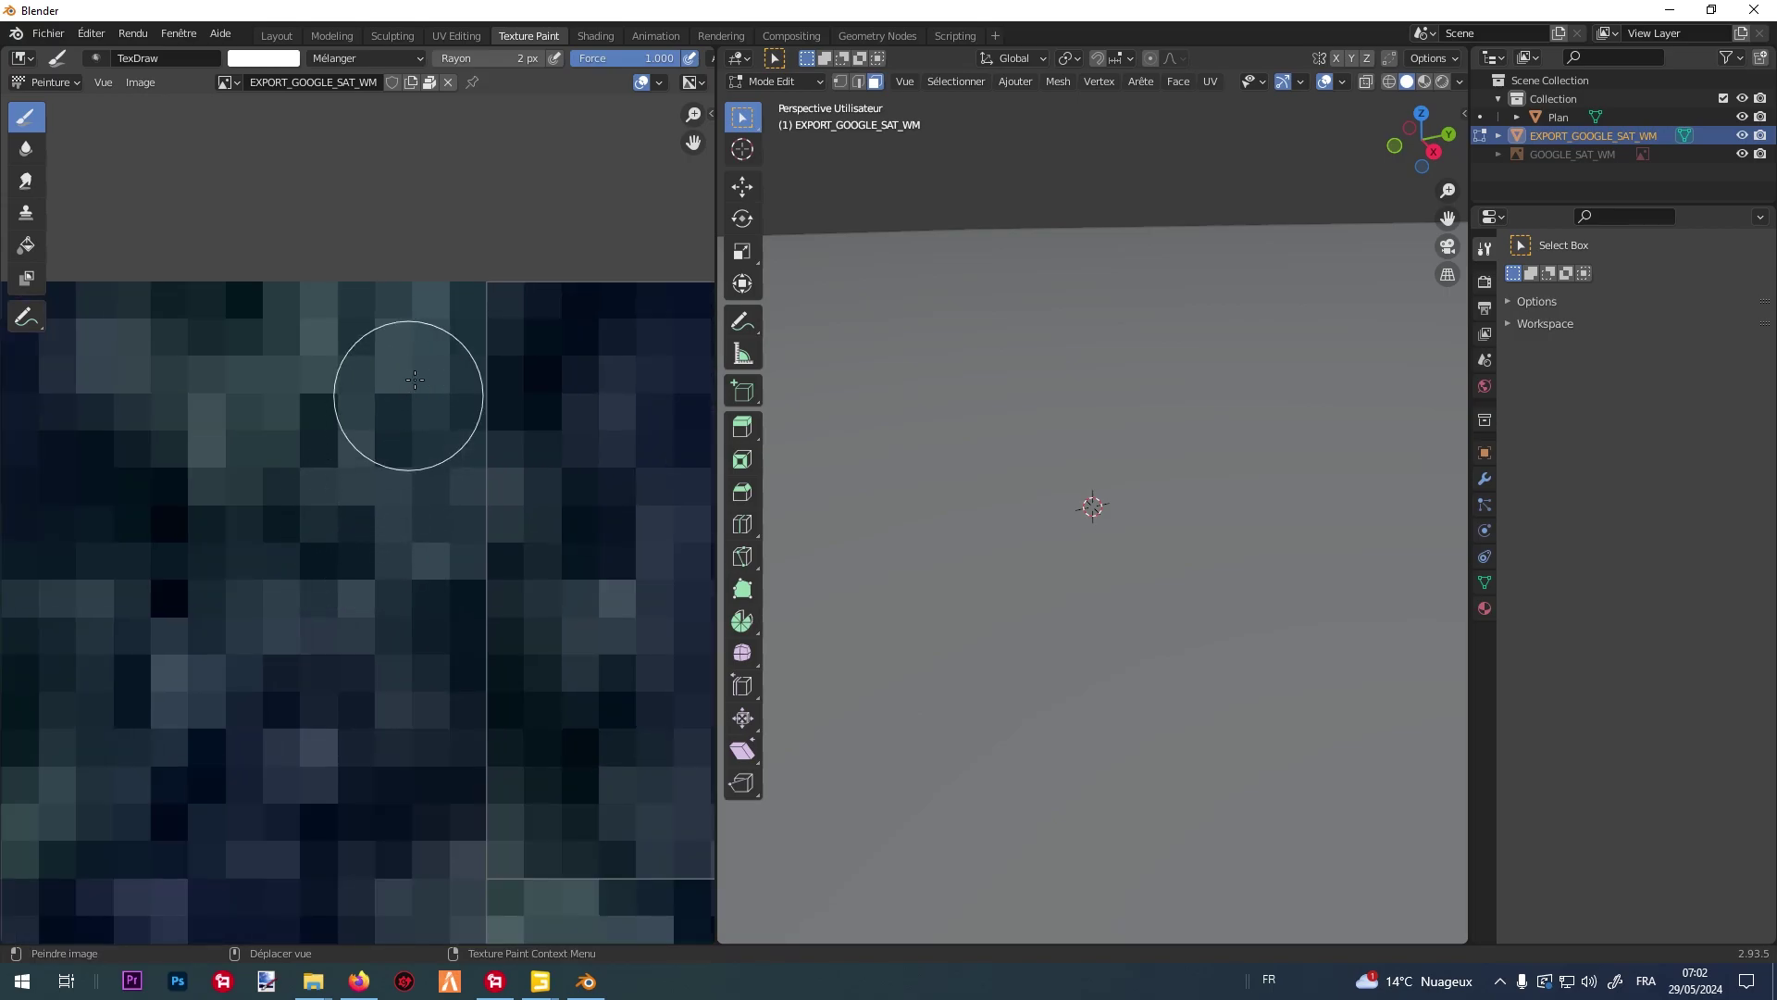
click(511, 58)
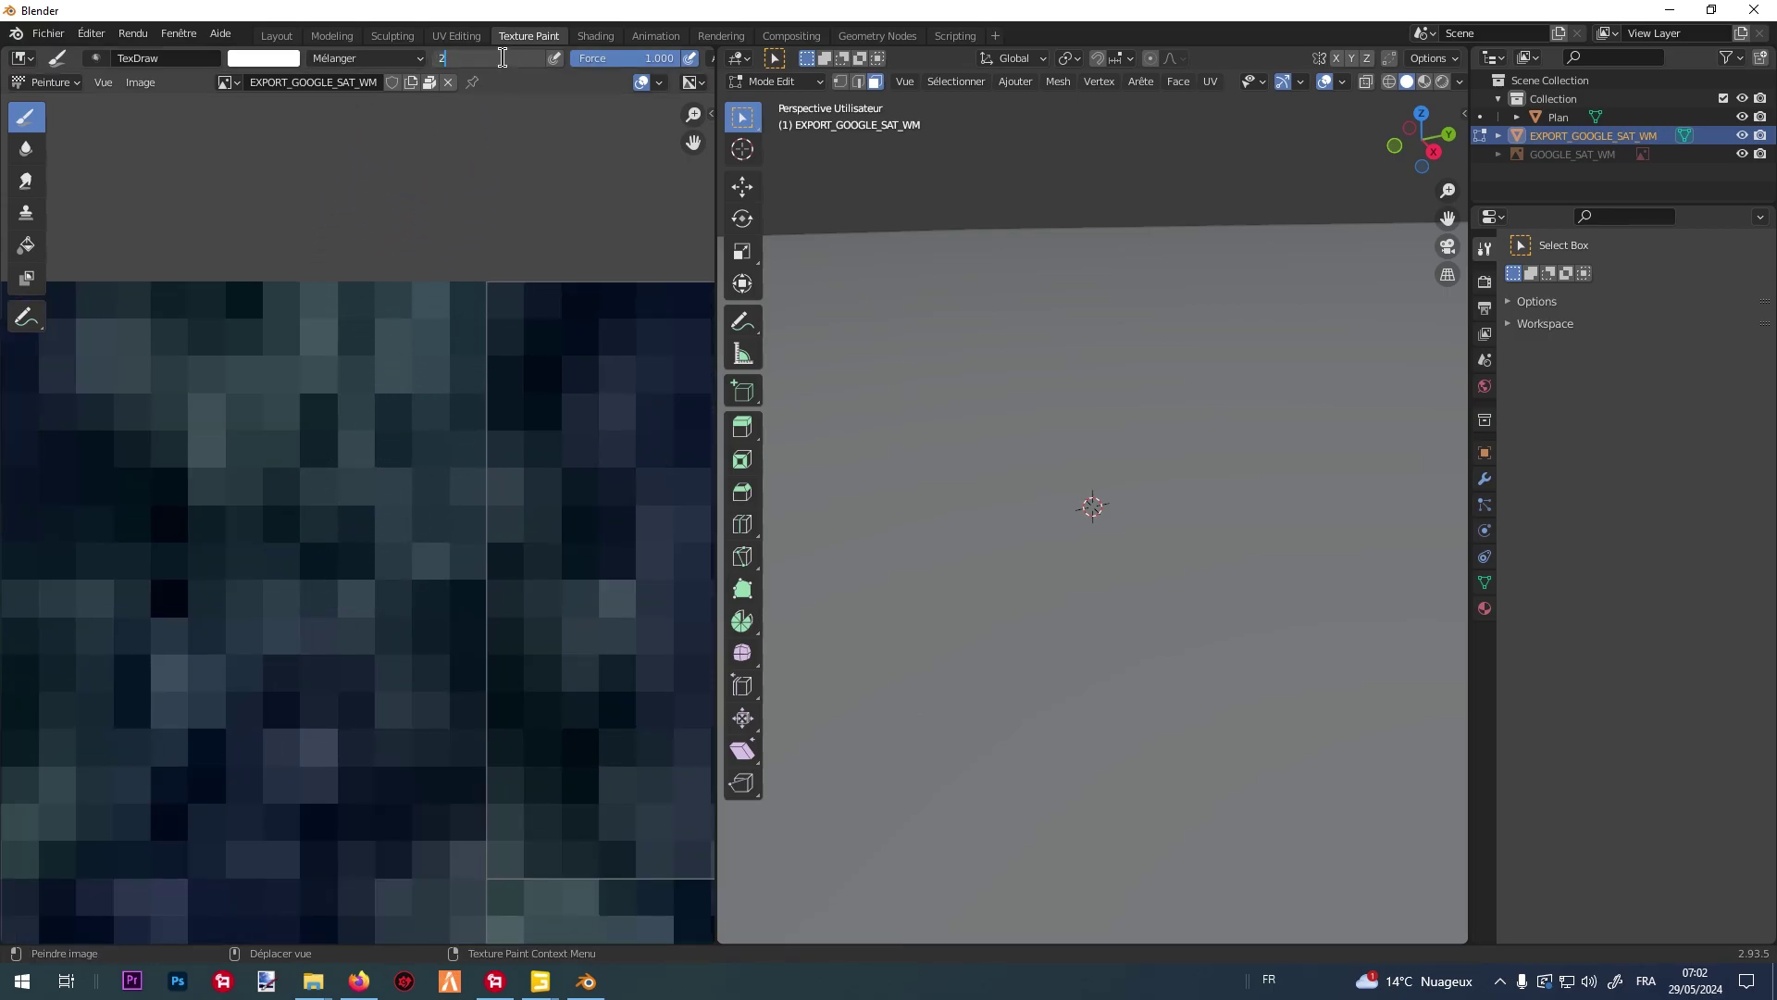
text(1)
key(Return)
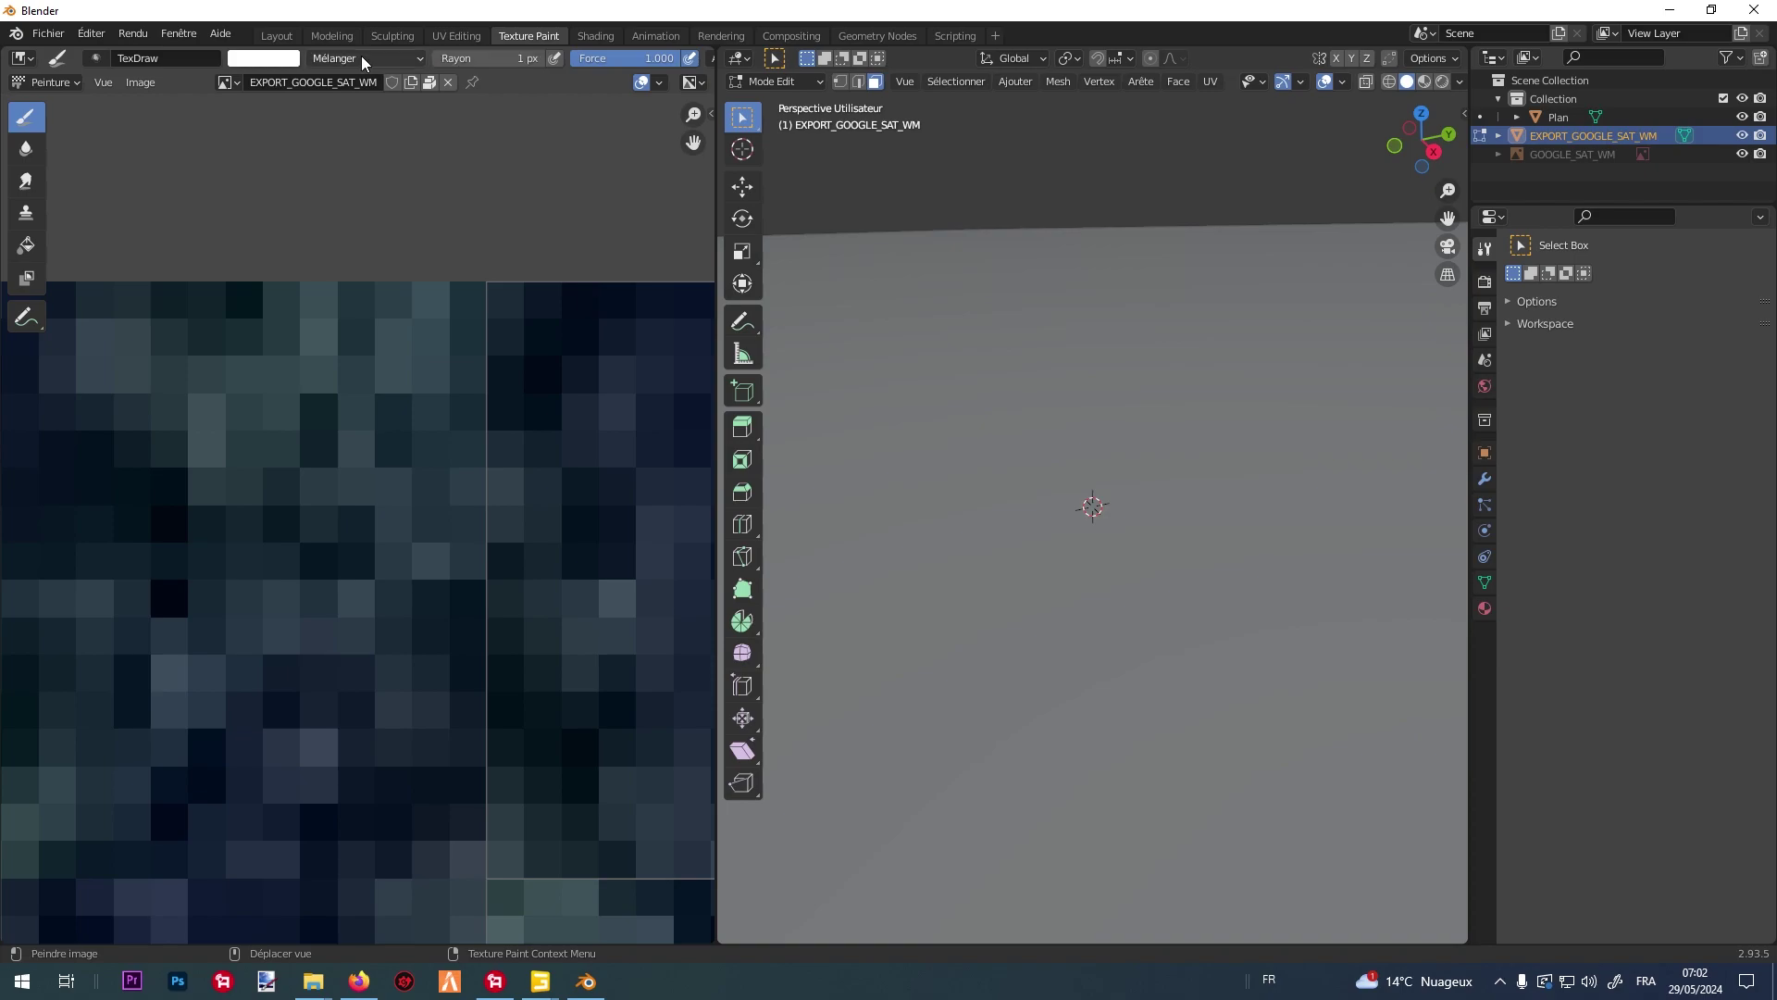
mouse_move(453, 287)
mouse_down()
mouse_move(441, 364)
mouse_move(464, 290)
mouse_move(456, 396)
mouse_move(464, 345)
mouse_move(426, 331)
mouse_up()
Paint a small white mark just outside the UV grid's upper-right corner on the satellite image.
scroll(426, 332, down, 9)
middle_drag(365, 398, 506, 337)
scroll(377, 385, up, 6)
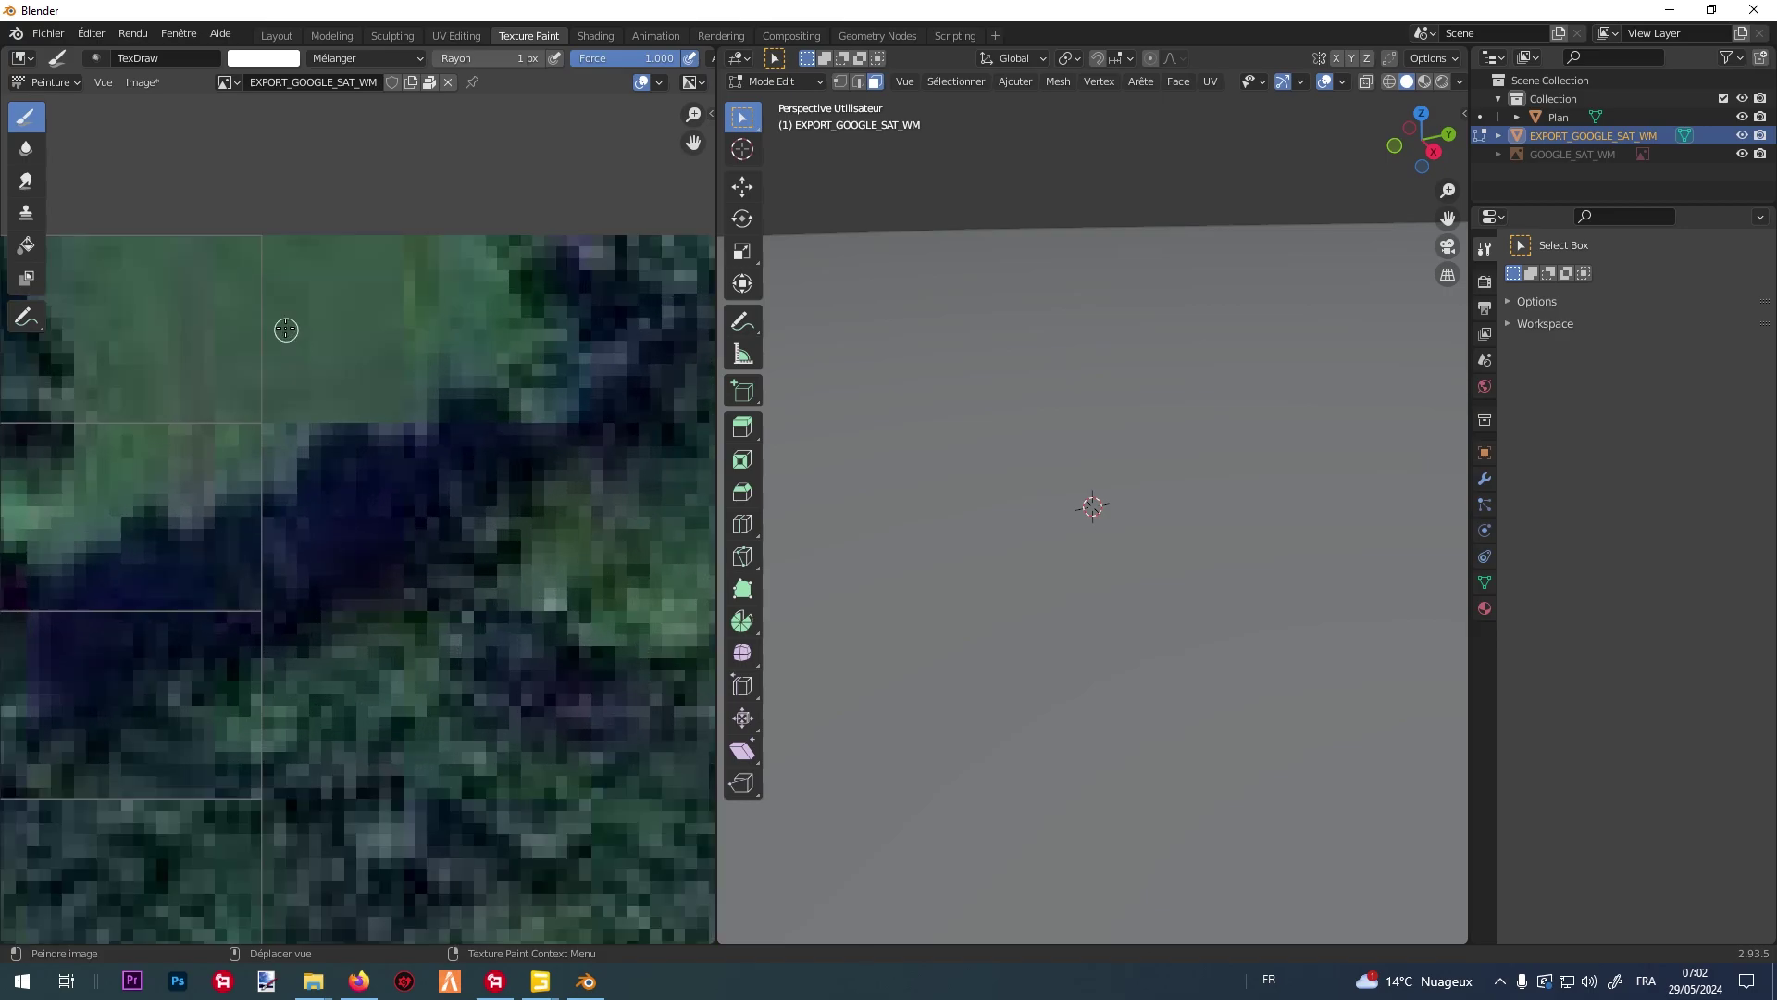
middle_drag(286, 334, 348, 485)
scroll(353, 418, up, 4)
drag(288, 200, 283, 292)
scroll(341, 393, down, 9)
Paint a small white L-shaped mark just outside the UV grid's lower-right corner.
mouse_move(519, 393)
middle_down()
mouse_move(533, 100)
mouse_move(573, 721)
middle_up()
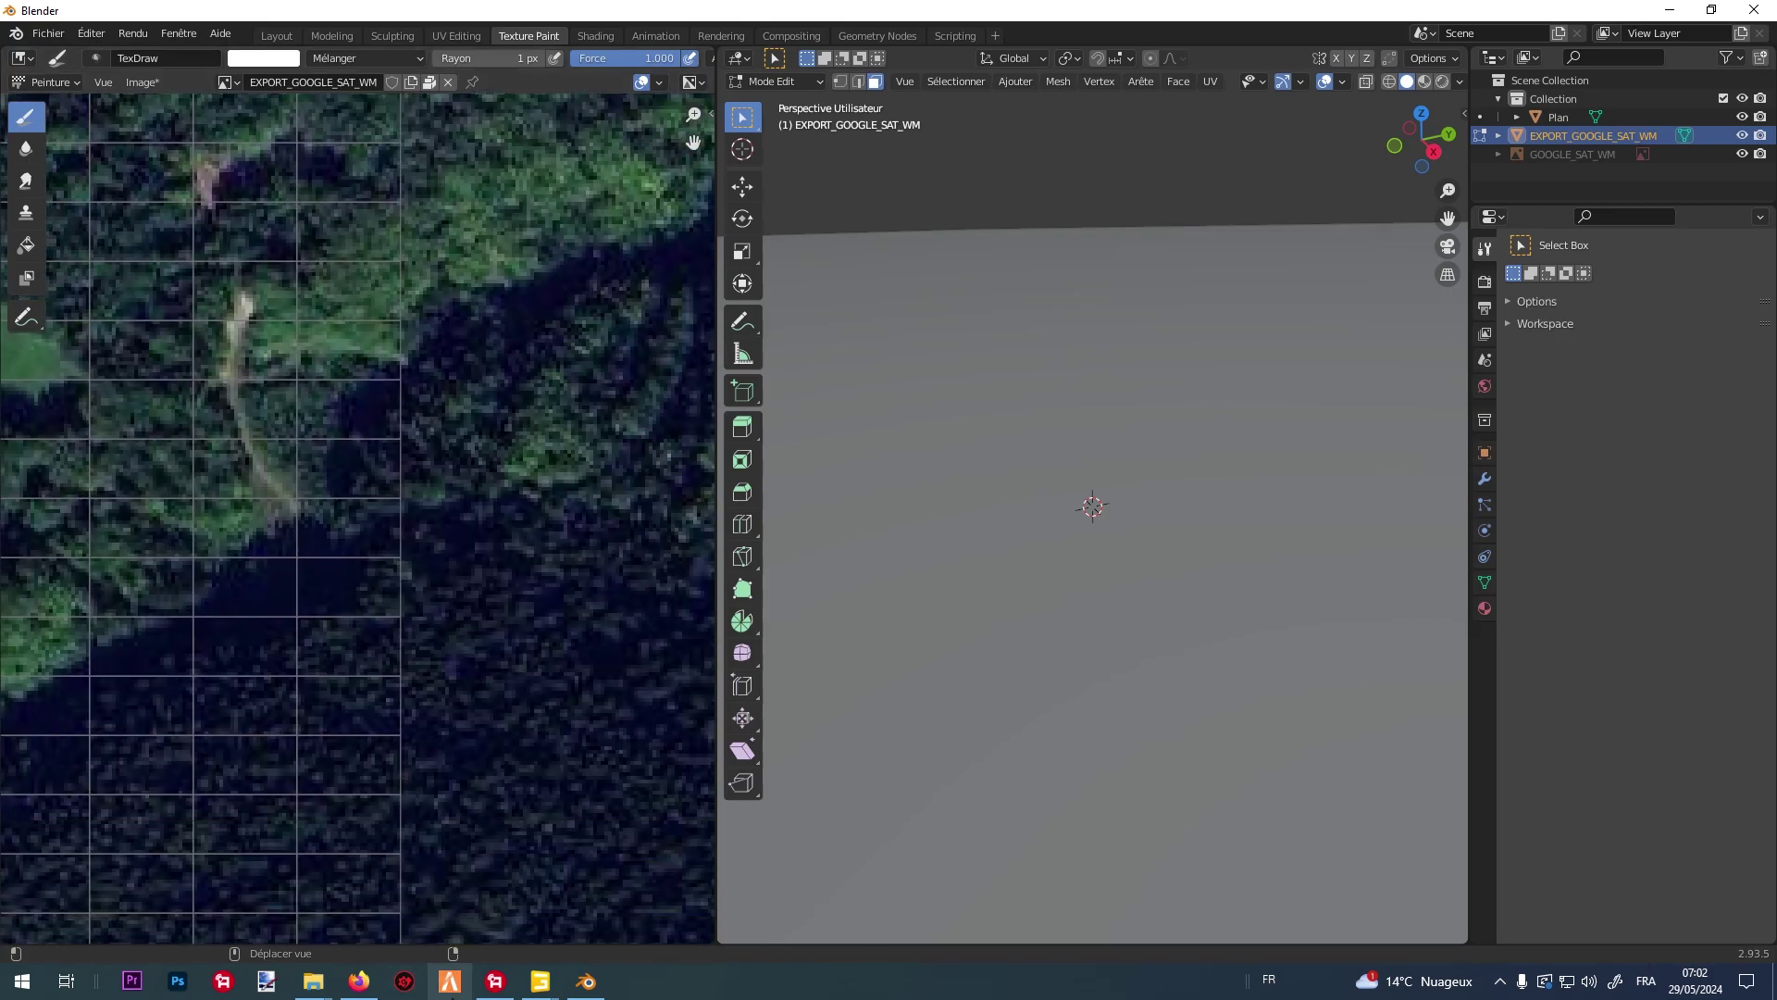
scroll(552, 653, down, 8)
middle_drag(444, 786, 491, 347)
scroll(491, 347, up, 2)
scroll(473, 555, up, 2)
middle_drag(476, 567, 469, 571)
scroll(469, 571, up, 10)
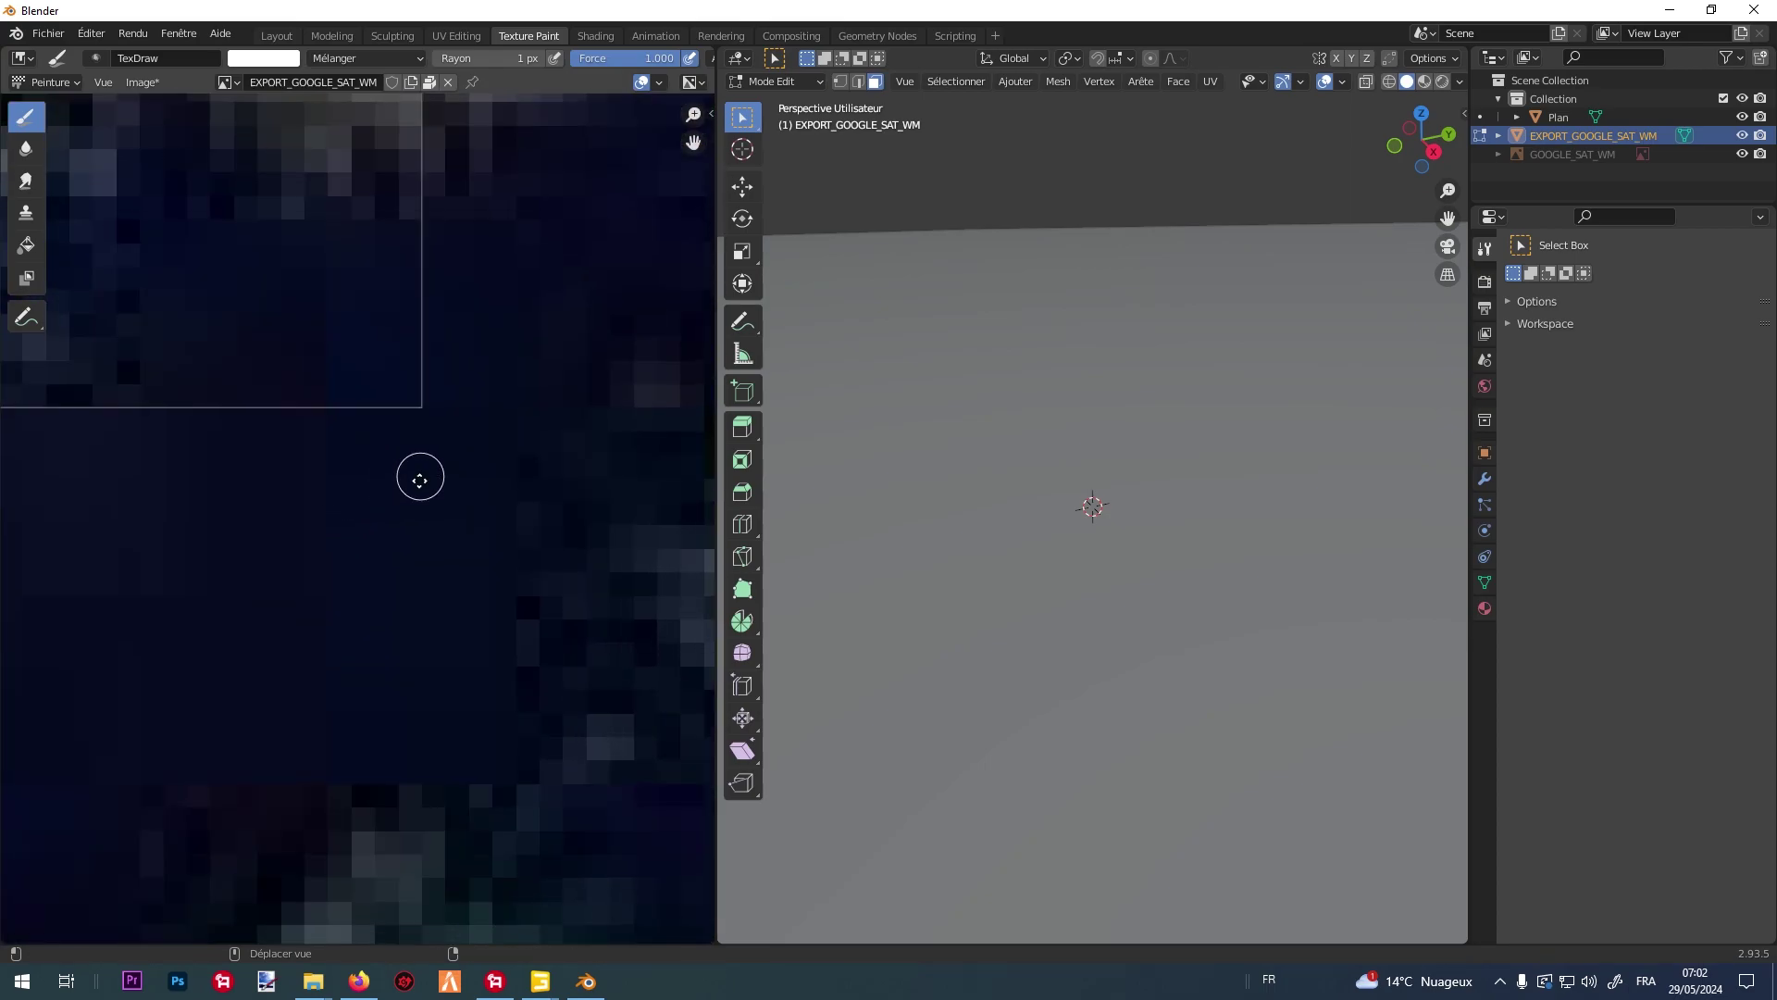
mouse_move(509, 356)
mouse_down()
mouse_move(527, 317)
mouse_move(520, 407)
mouse_up()
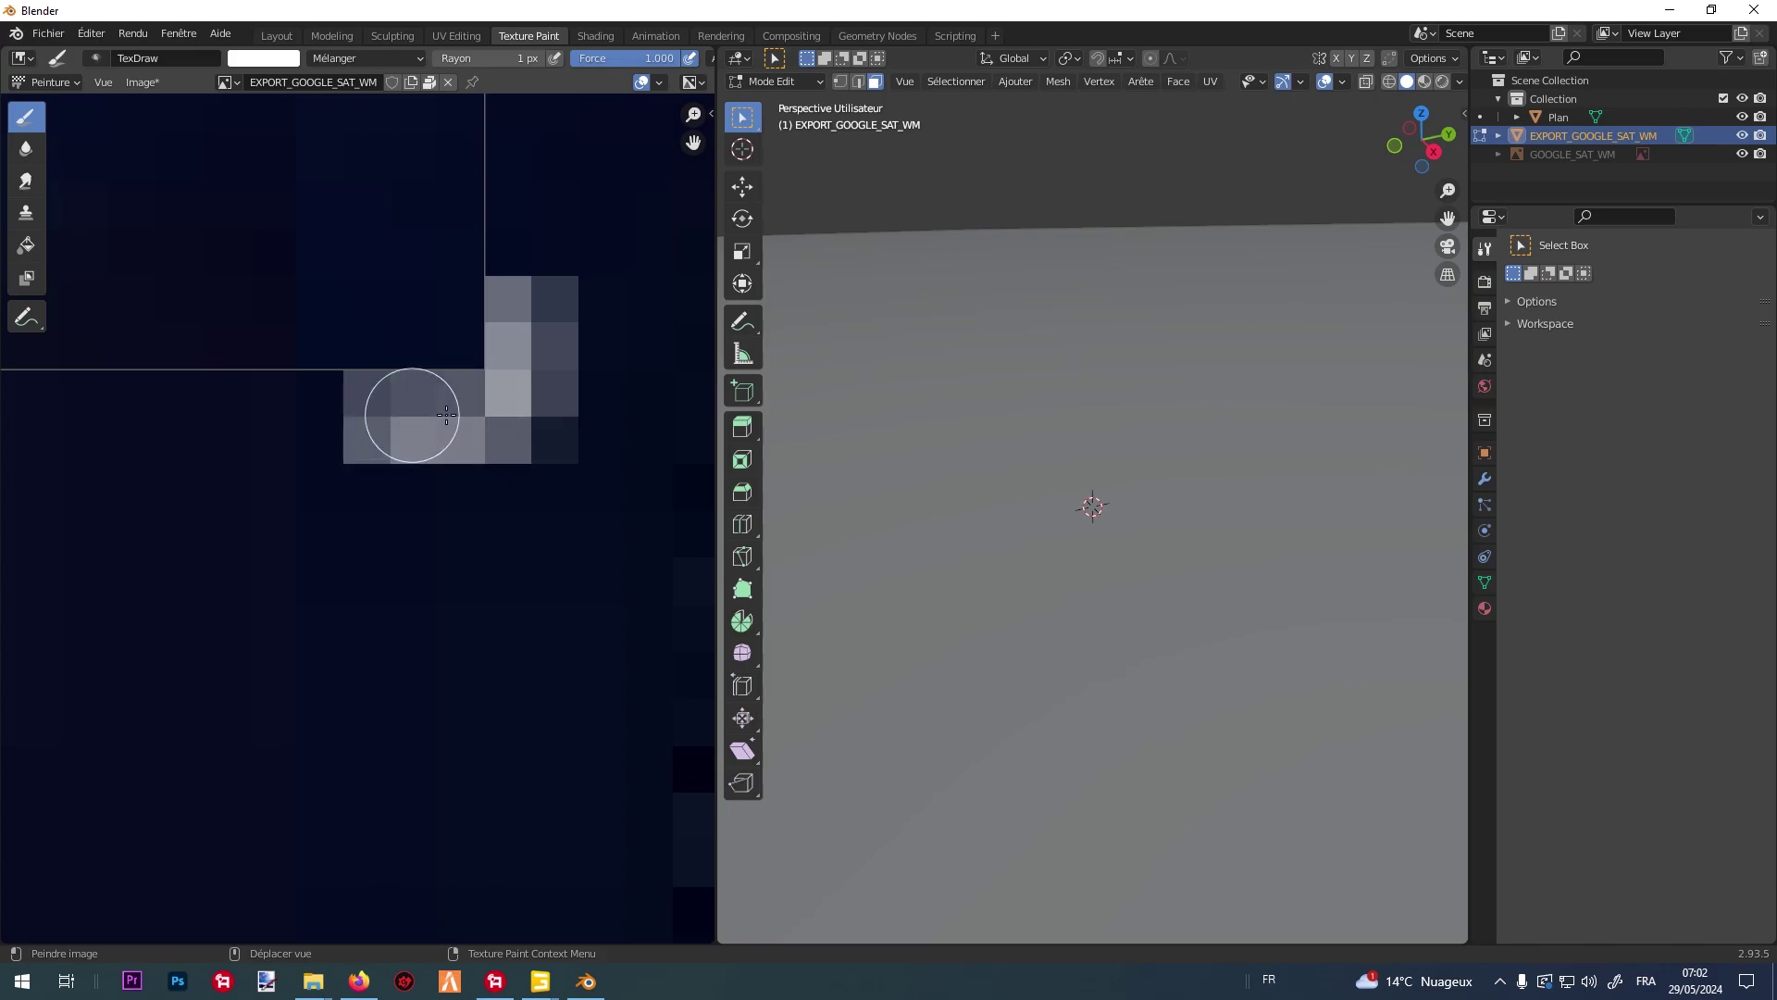
Paint a small white mark just outside the UV grid's lower-left corner and show the whole satellite image again.
scroll(662, 436, down, 17)
mouse_move(342, 587)
middle_down()
mouse_move(201, 581)
mouse_move(267, 586)
mouse_move(350, 523)
middle_up()
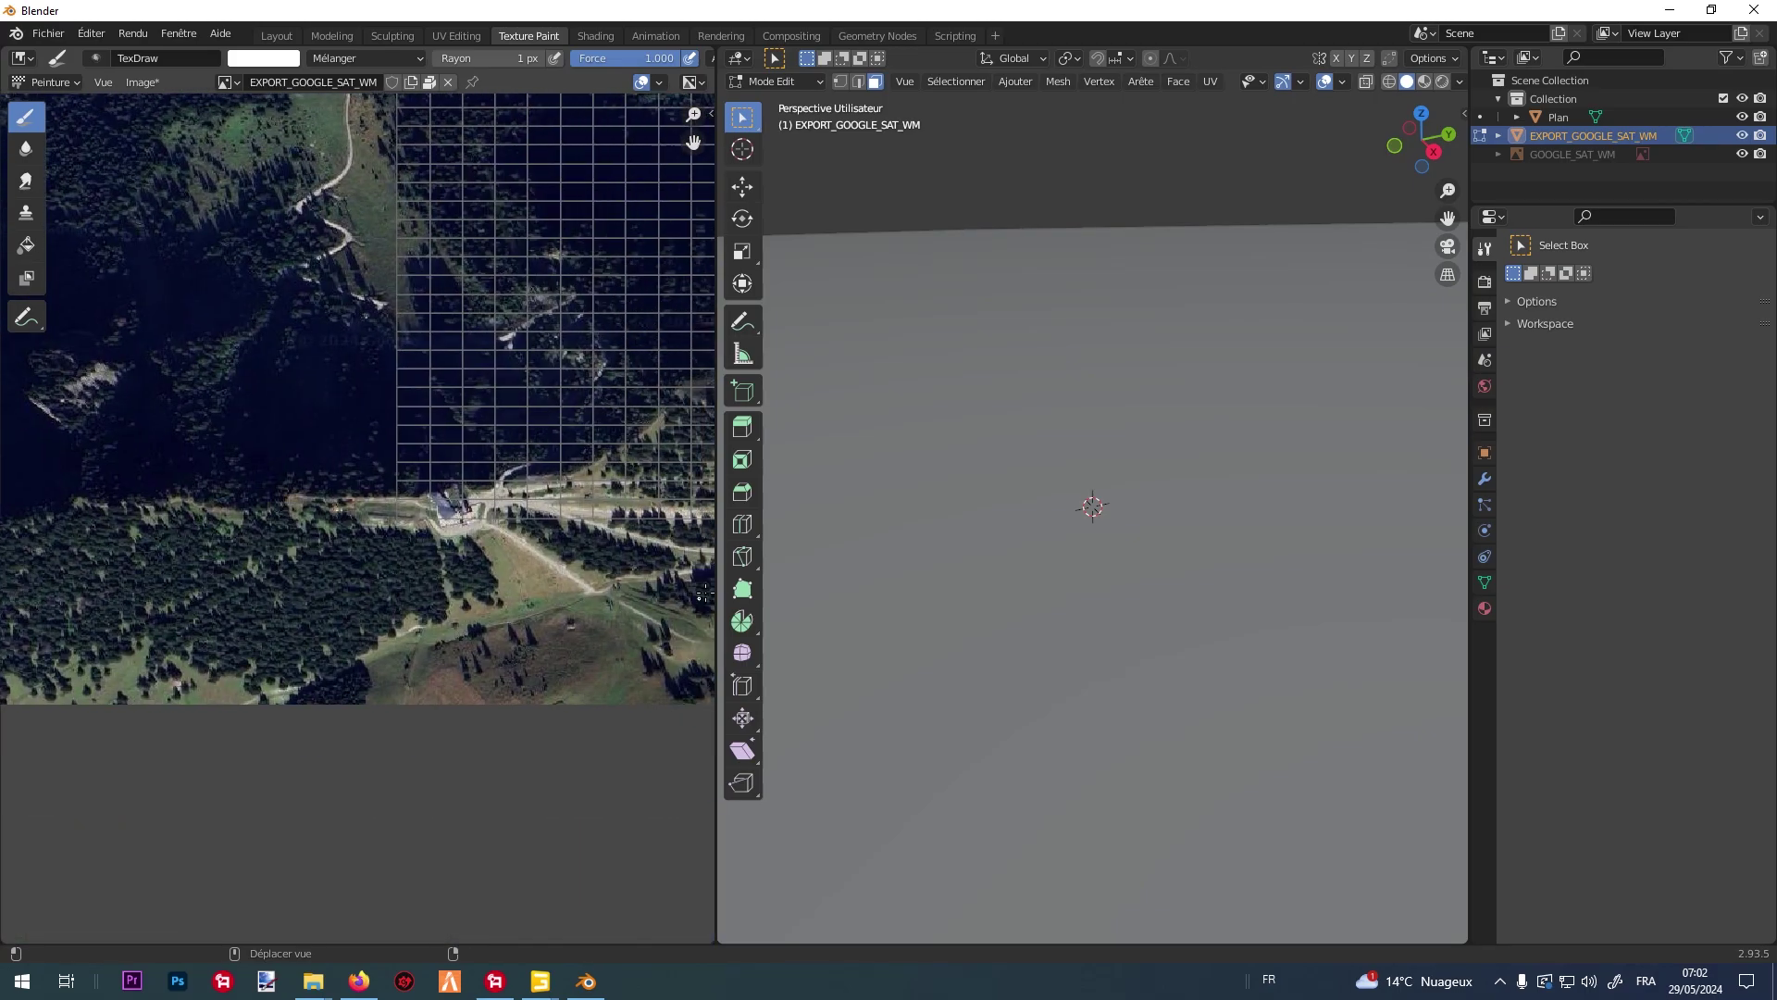
scroll(348, 504, up, 7)
scroll(532, 555, up, 5)
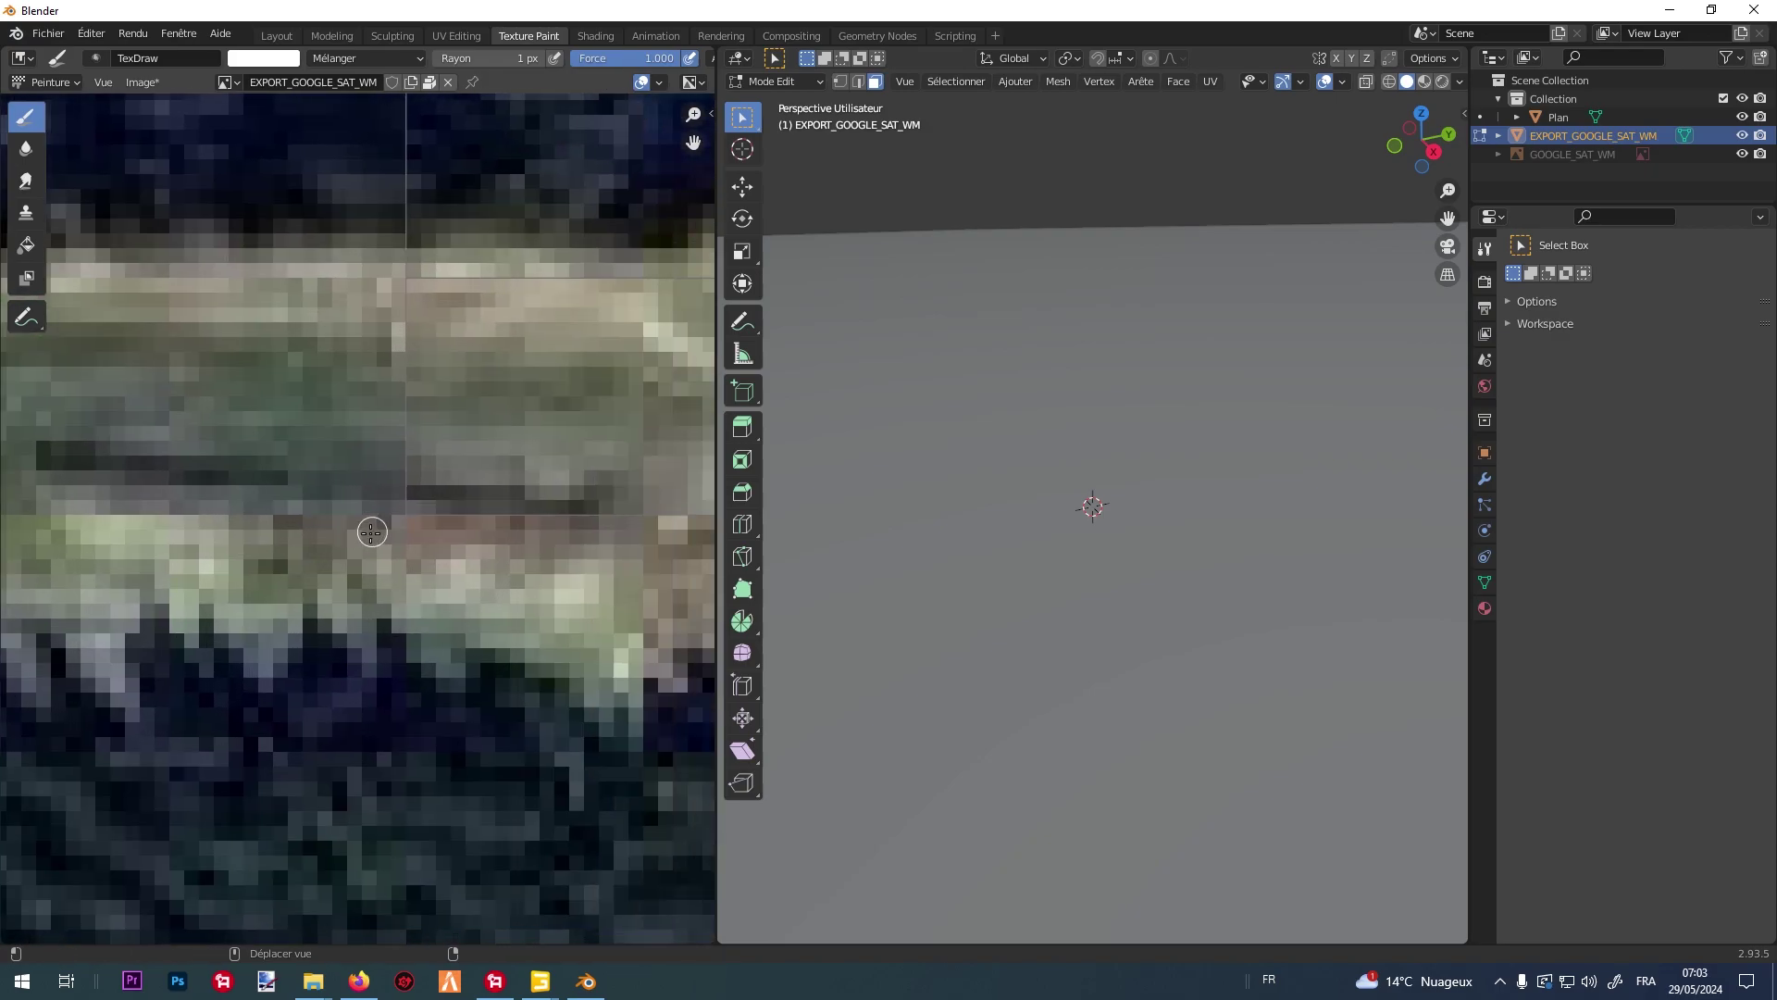
scroll(502, 567, down, 3)
middle_drag(462, 578, 350, 497)
scroll(350, 497, up, 1)
scroll(350, 497, up, 3)
mouse_move(166, 286)
mouse_down()
mouse_move(203, 278)
mouse_move(207, 333)
mouse_move(342, 365)
mouse_move(175, 359)
mouse_up()
scroll(363, 449, down, 20)
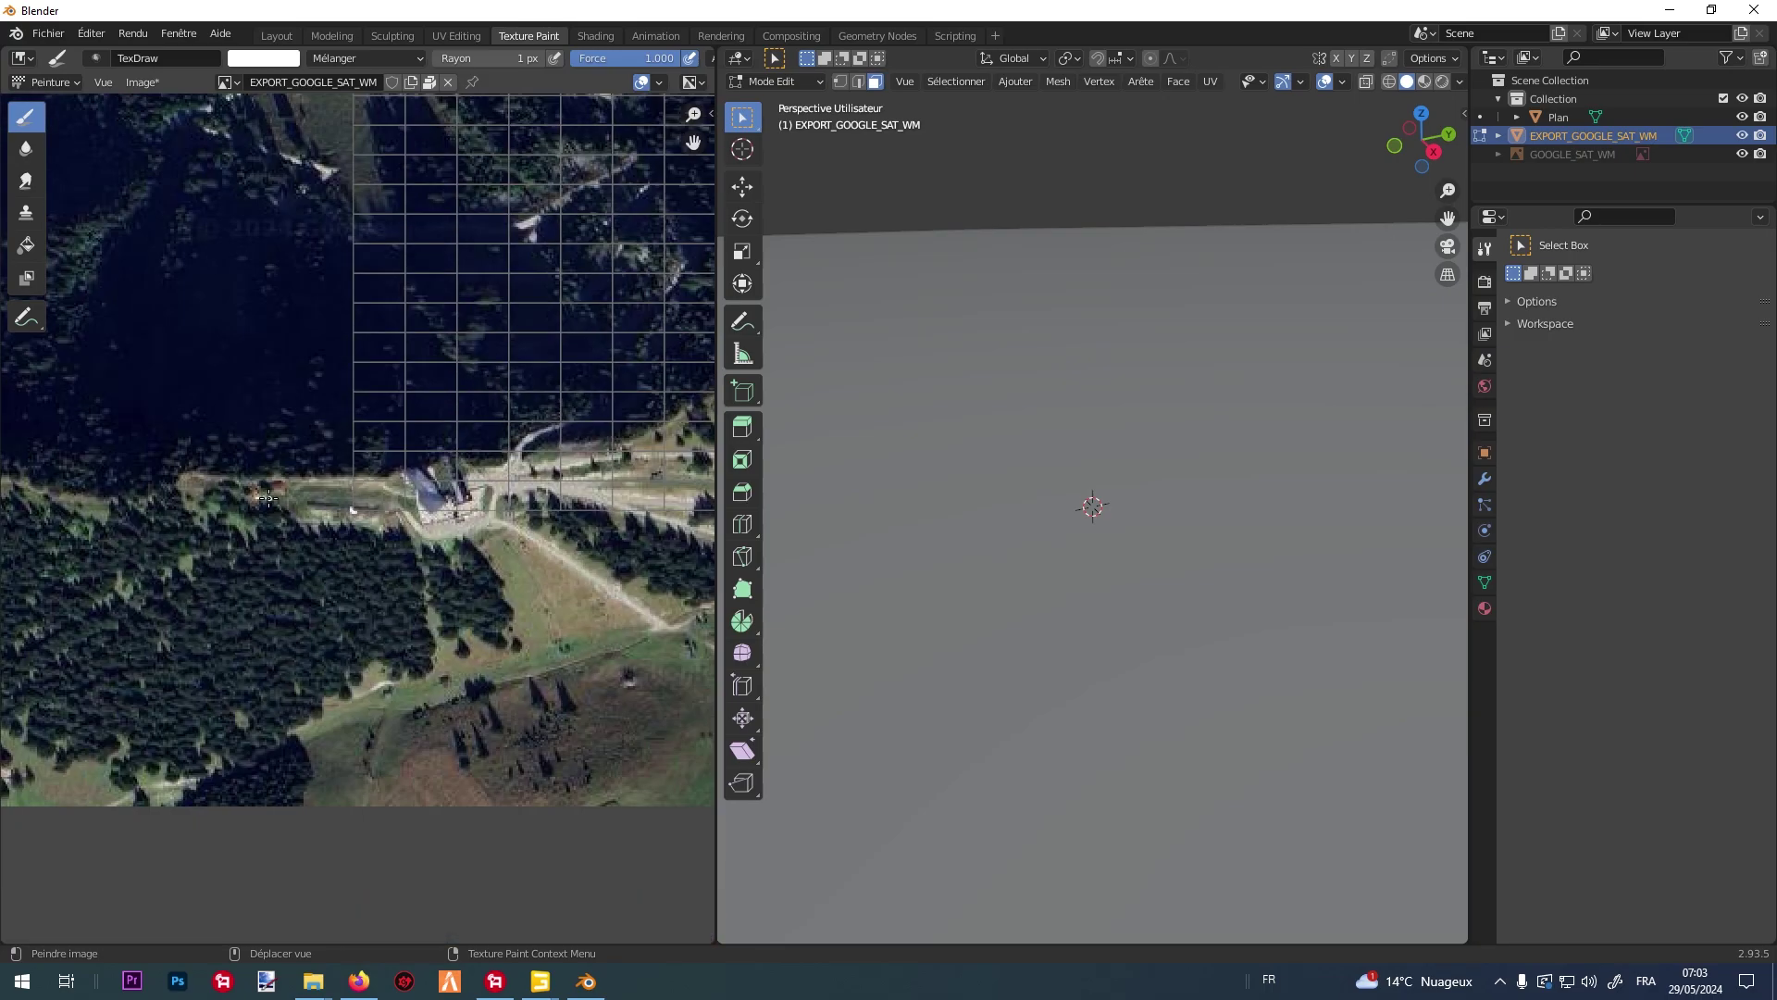
middle_drag(307, 497, 179, 560)
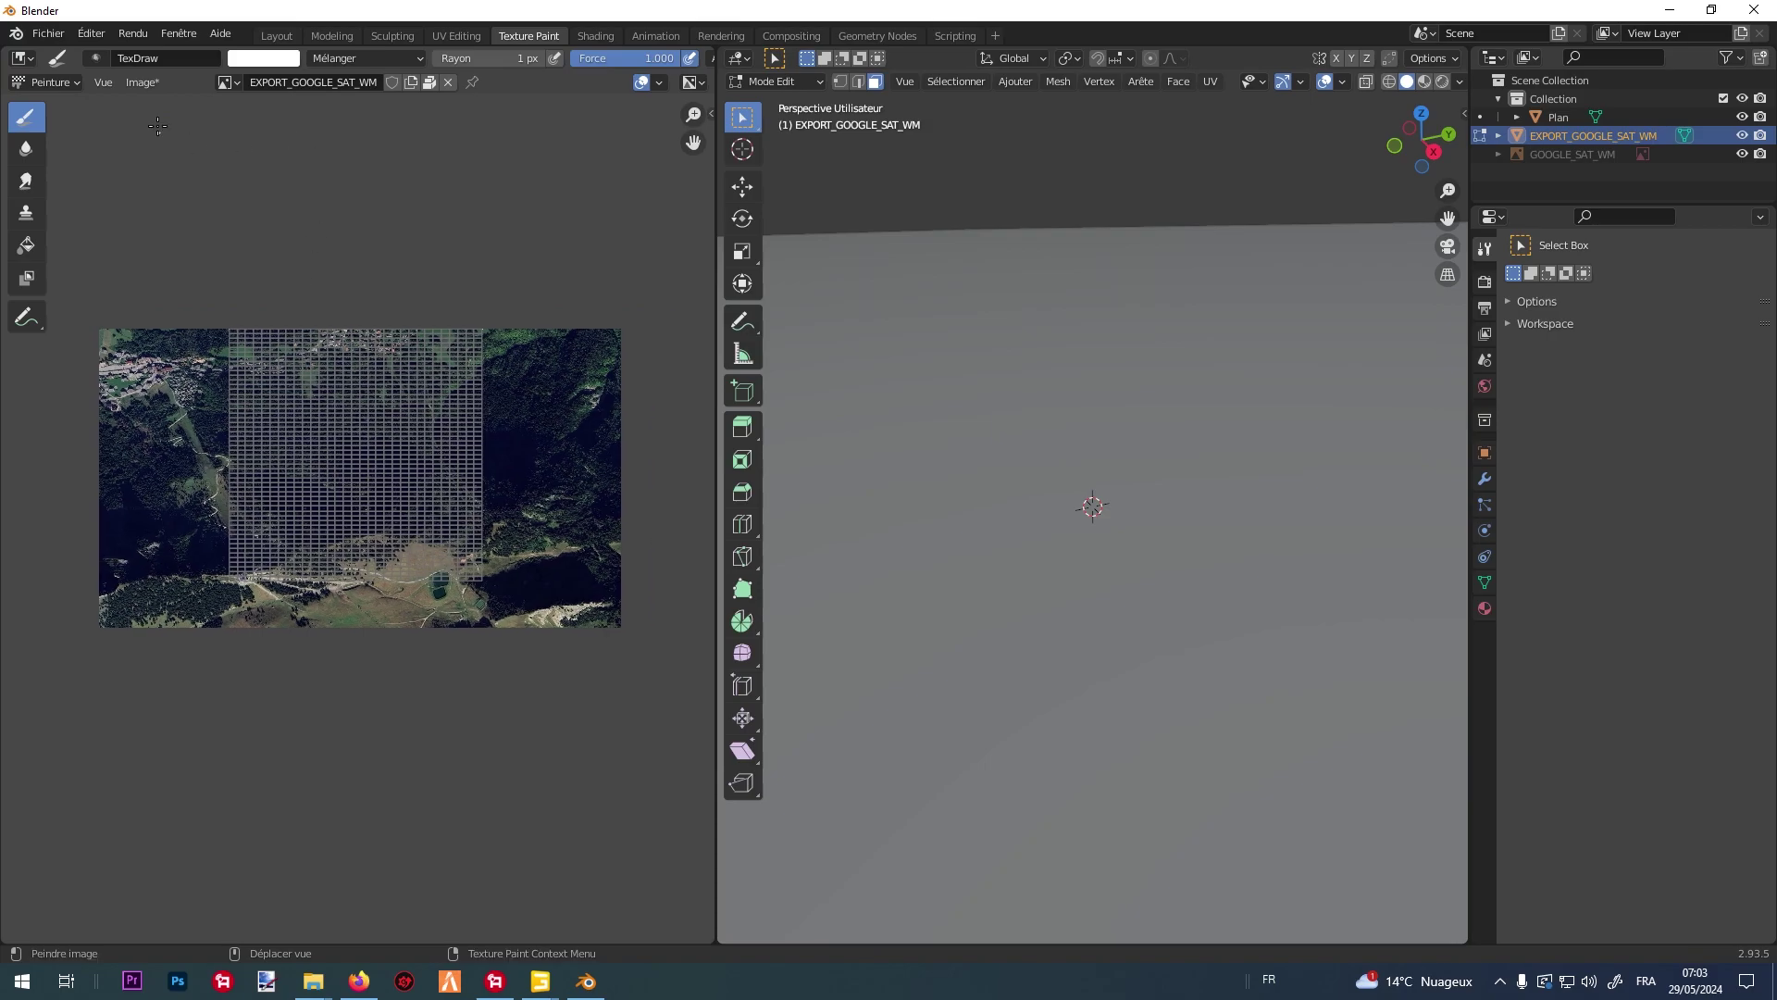
Save the marked satellite image in PNG format as plan2.png in the maps folder of AFS22_SampleMapMod on the Desktop.
click(146, 85)
click(243, 248)
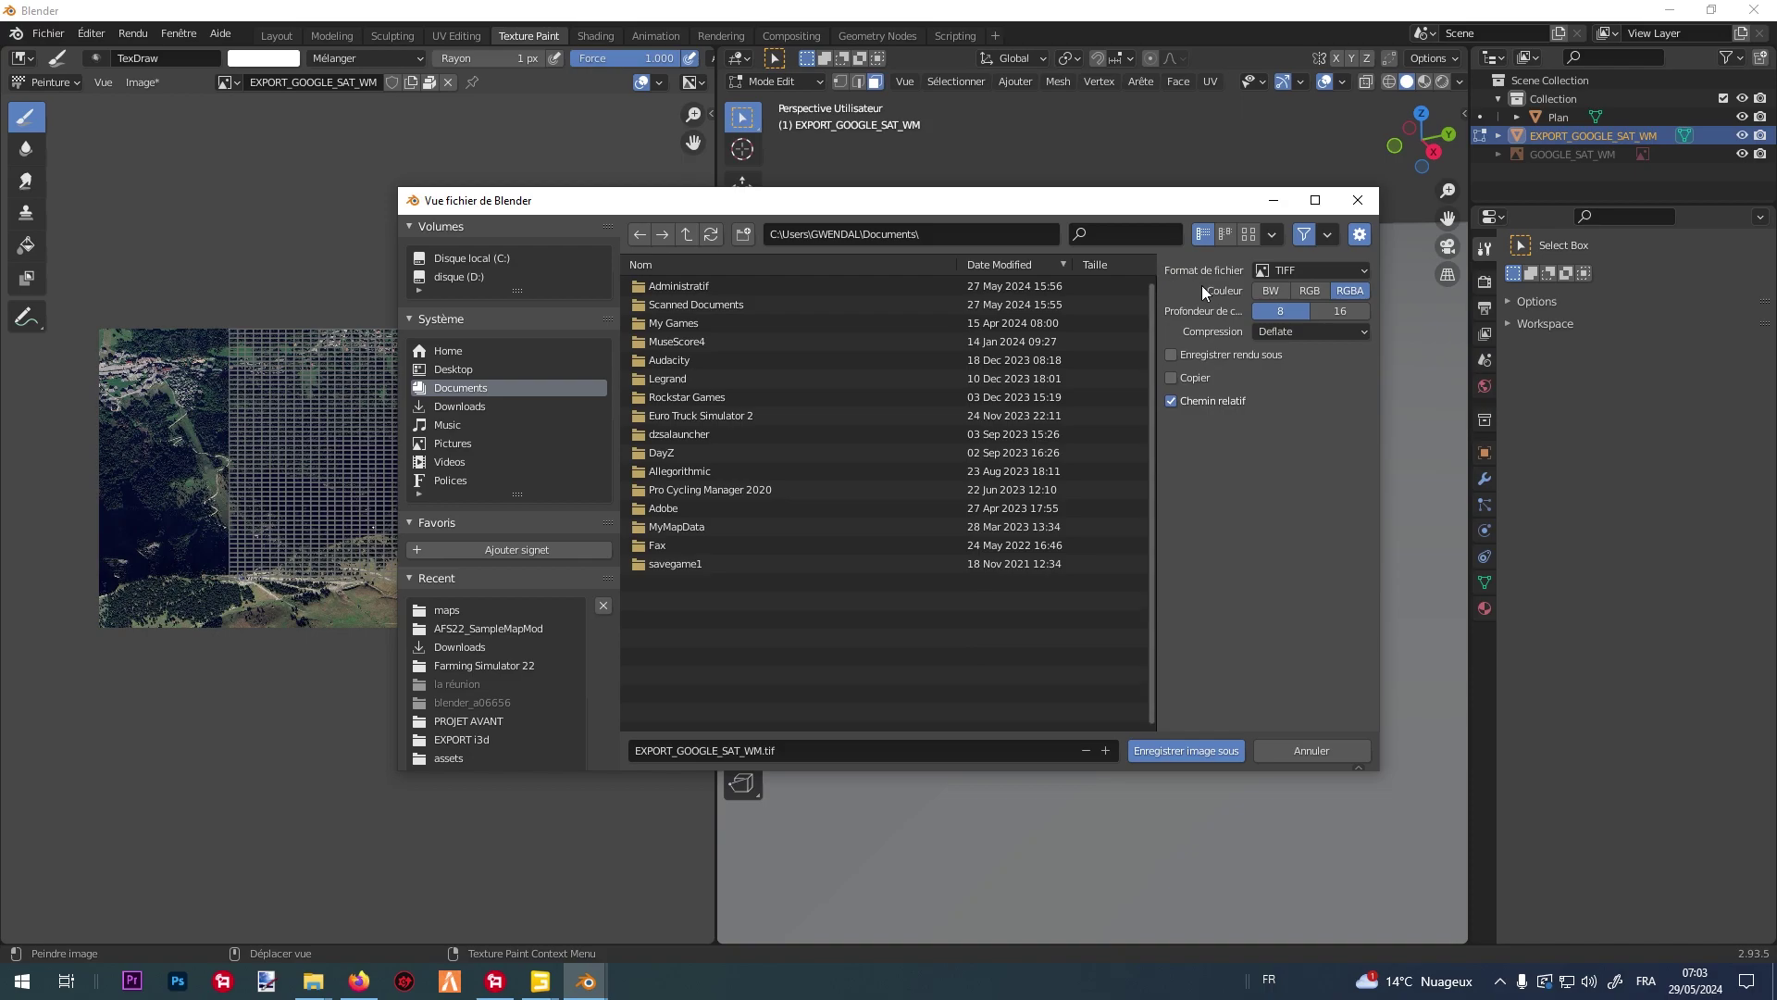
click(1301, 271)
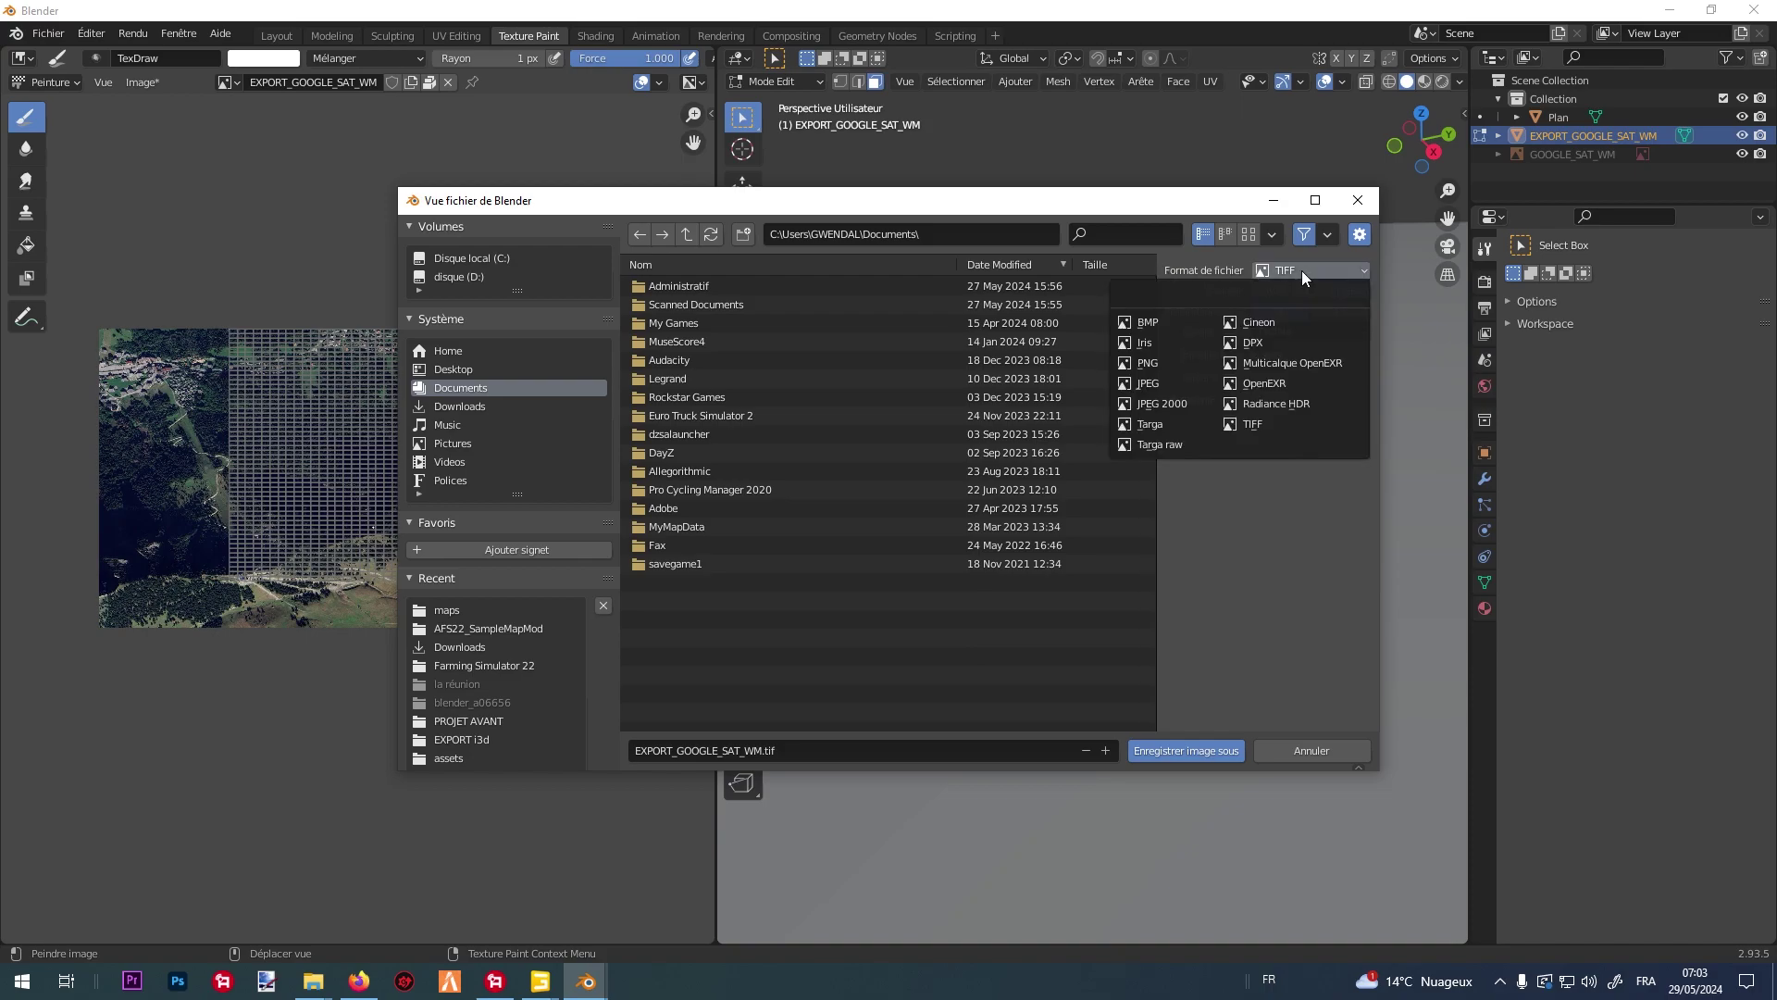
click(1168, 367)
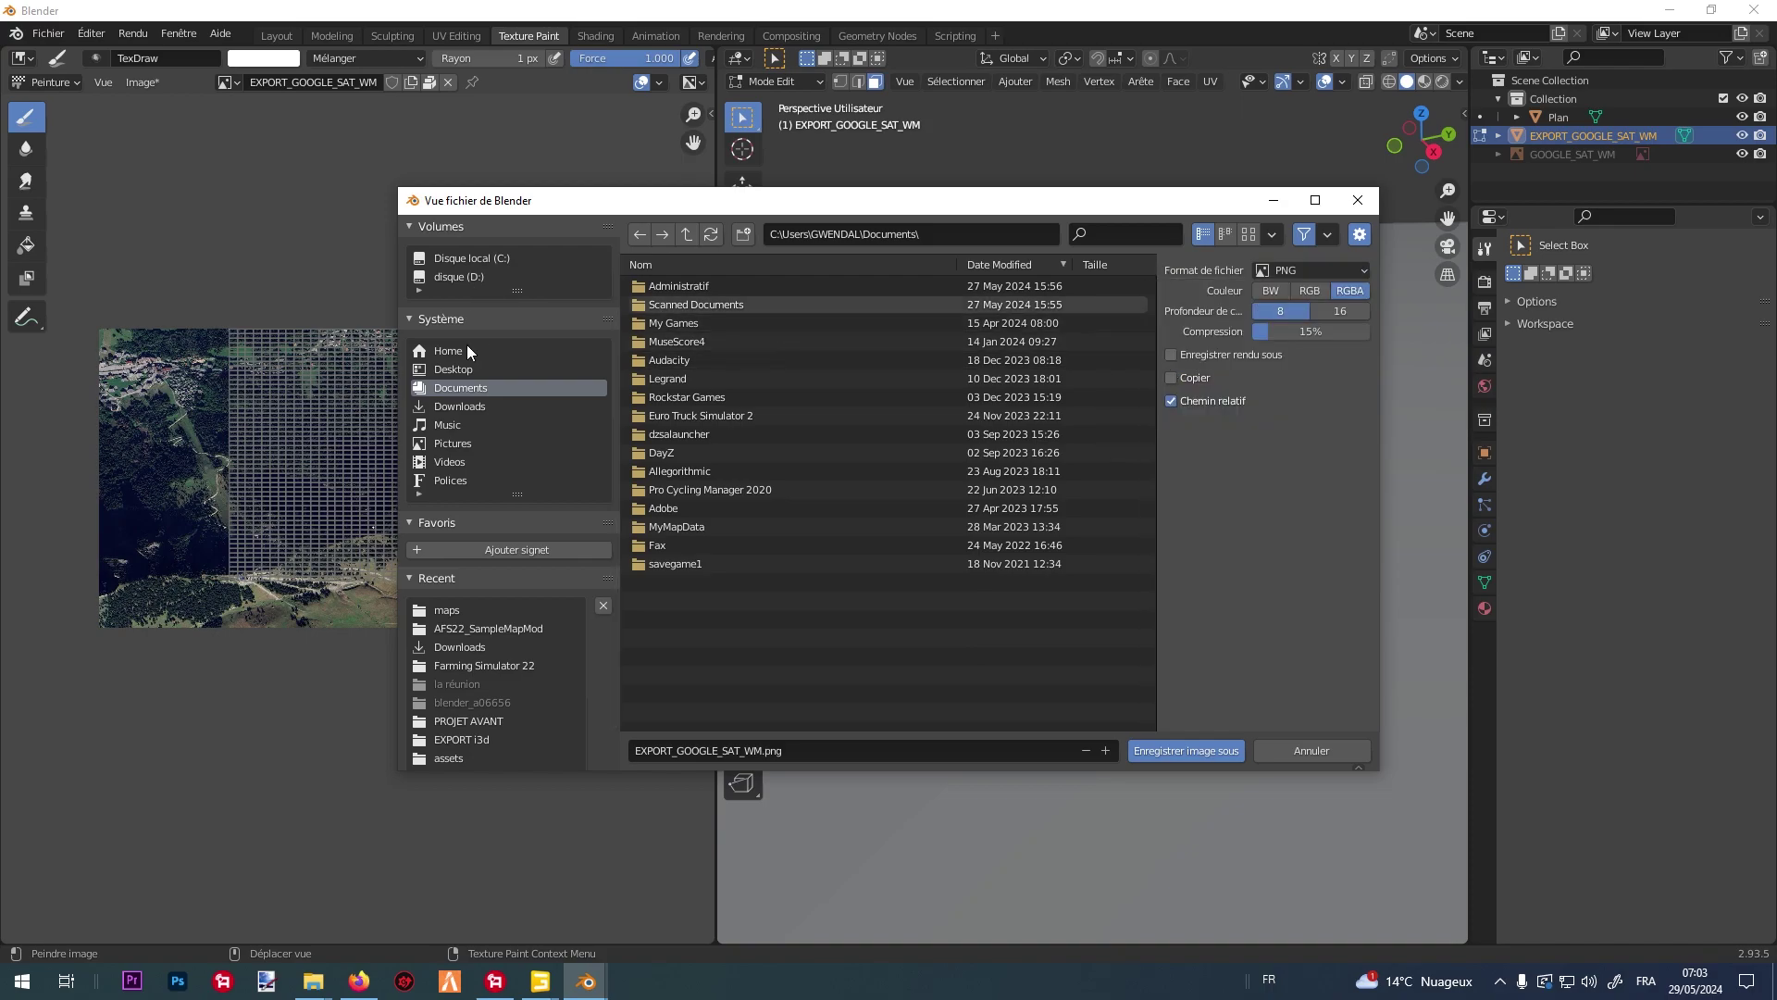
click(467, 369)
click(719, 304)
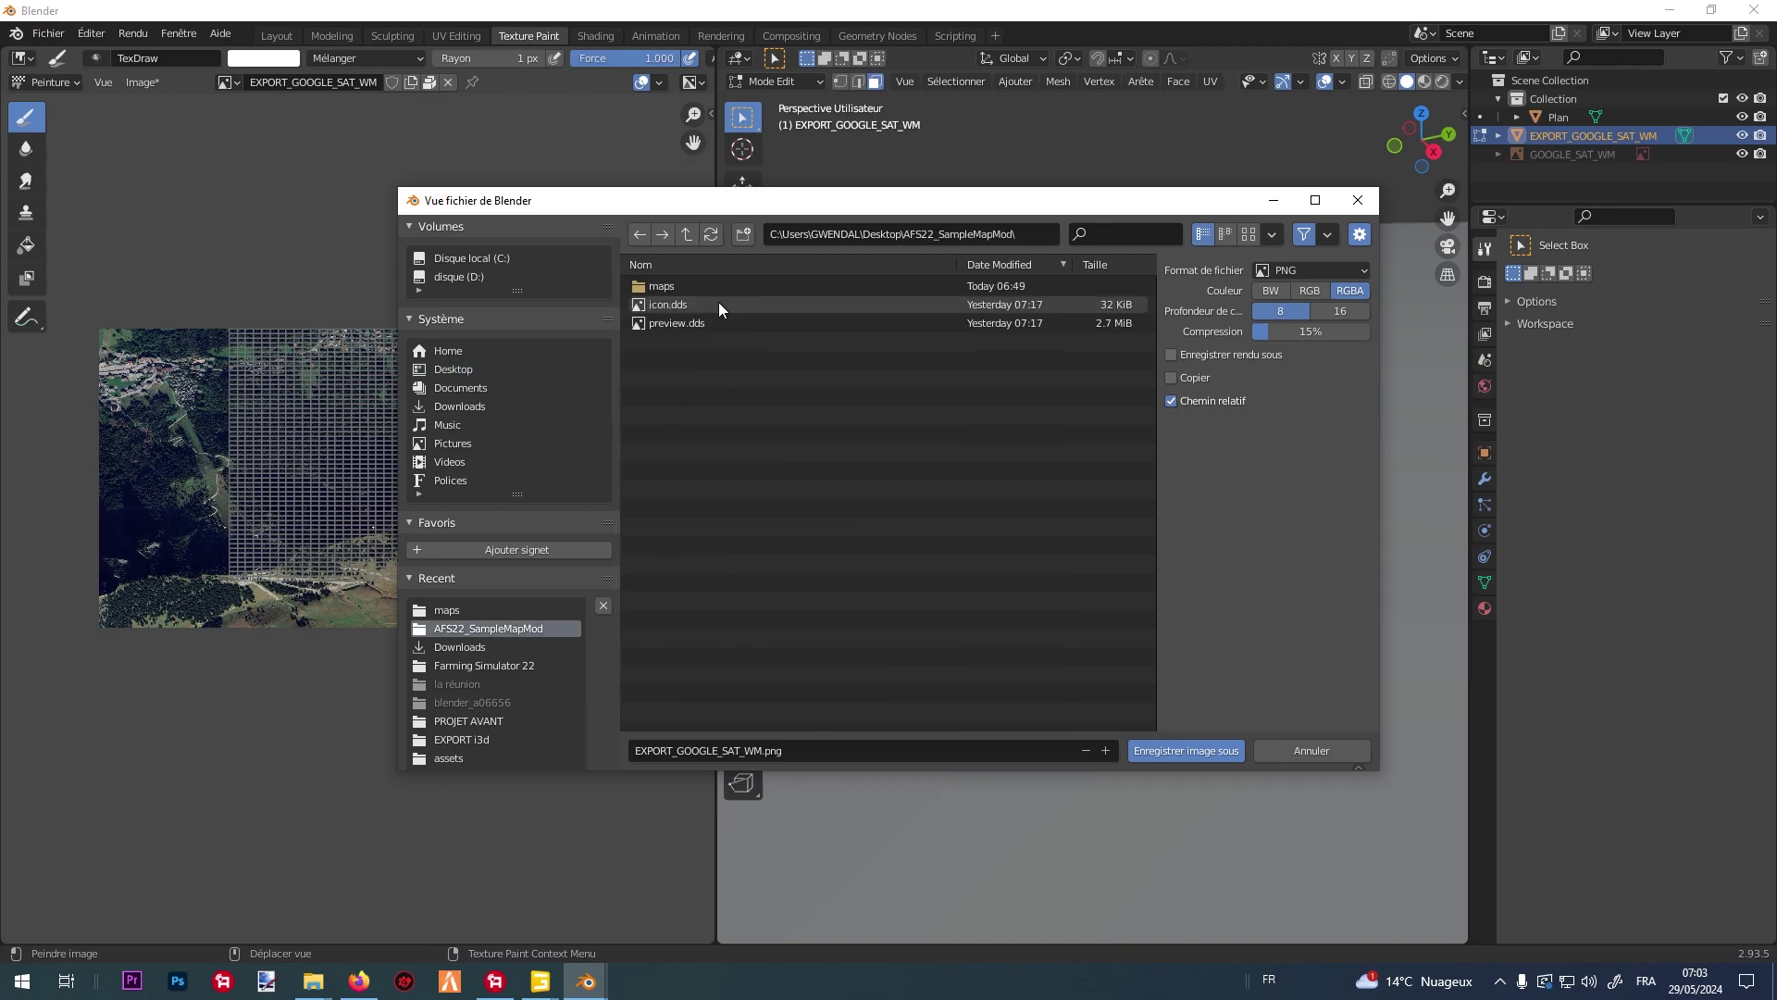
click(692, 287)
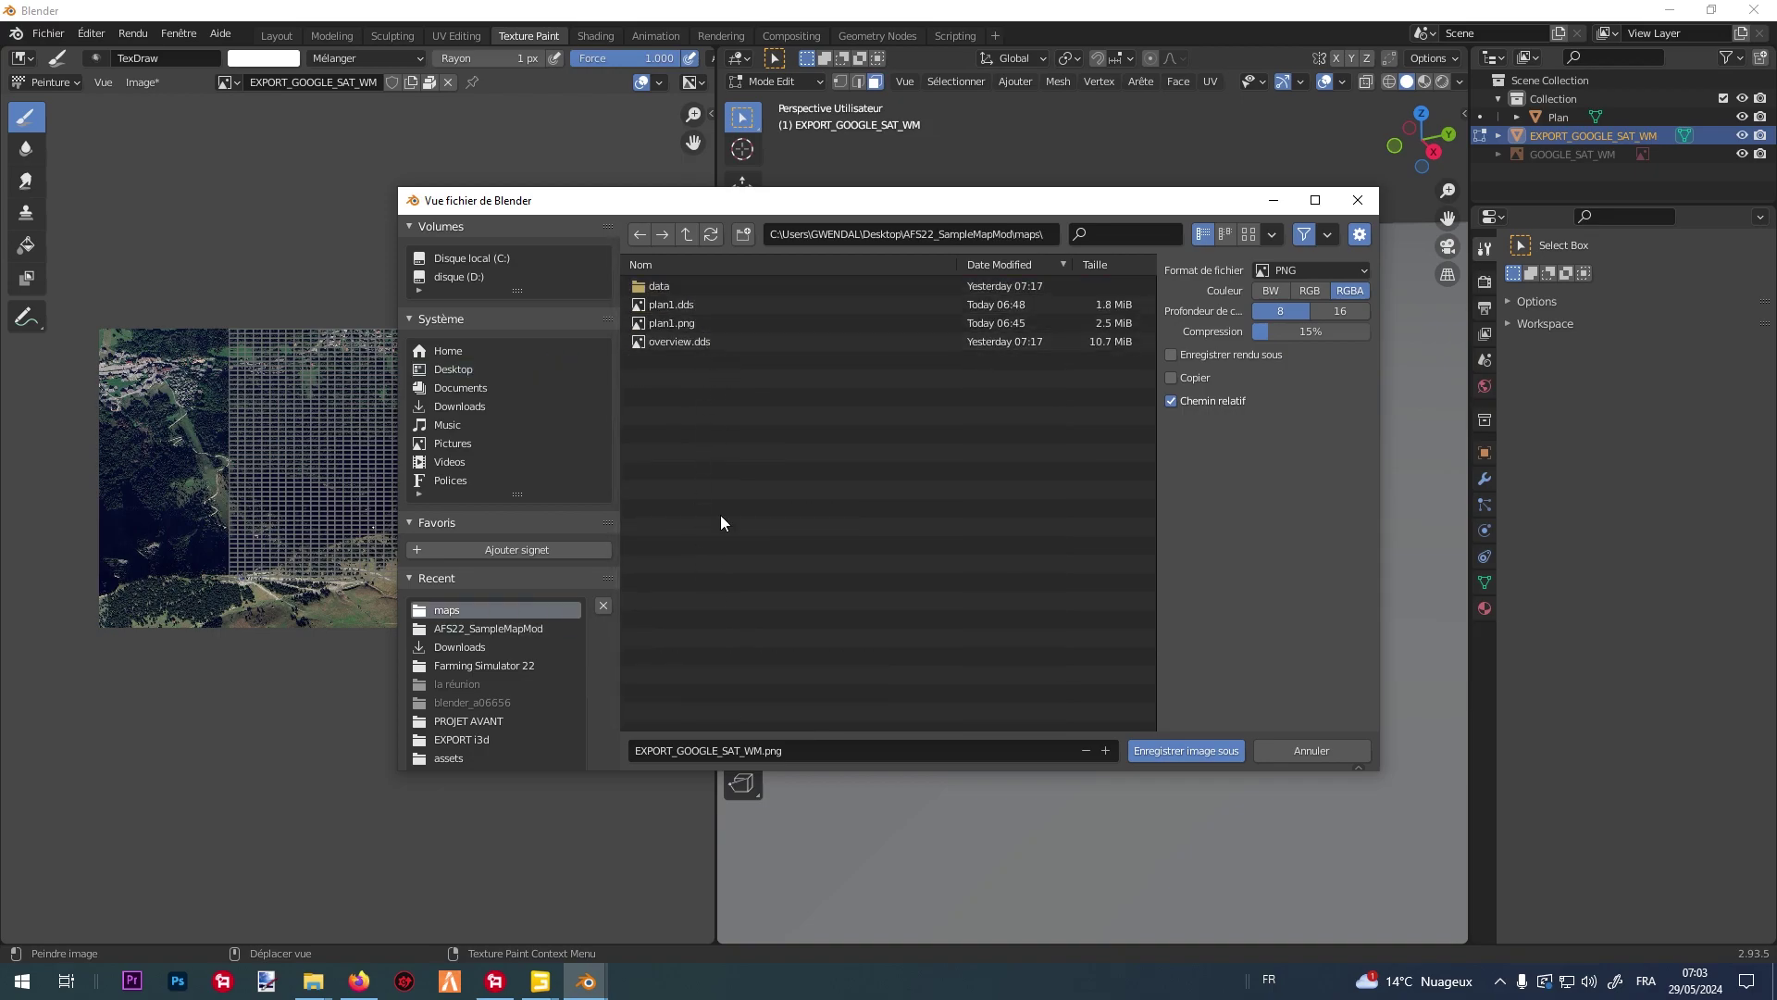
click(764, 750)
drag(762, 748, 289, 714)
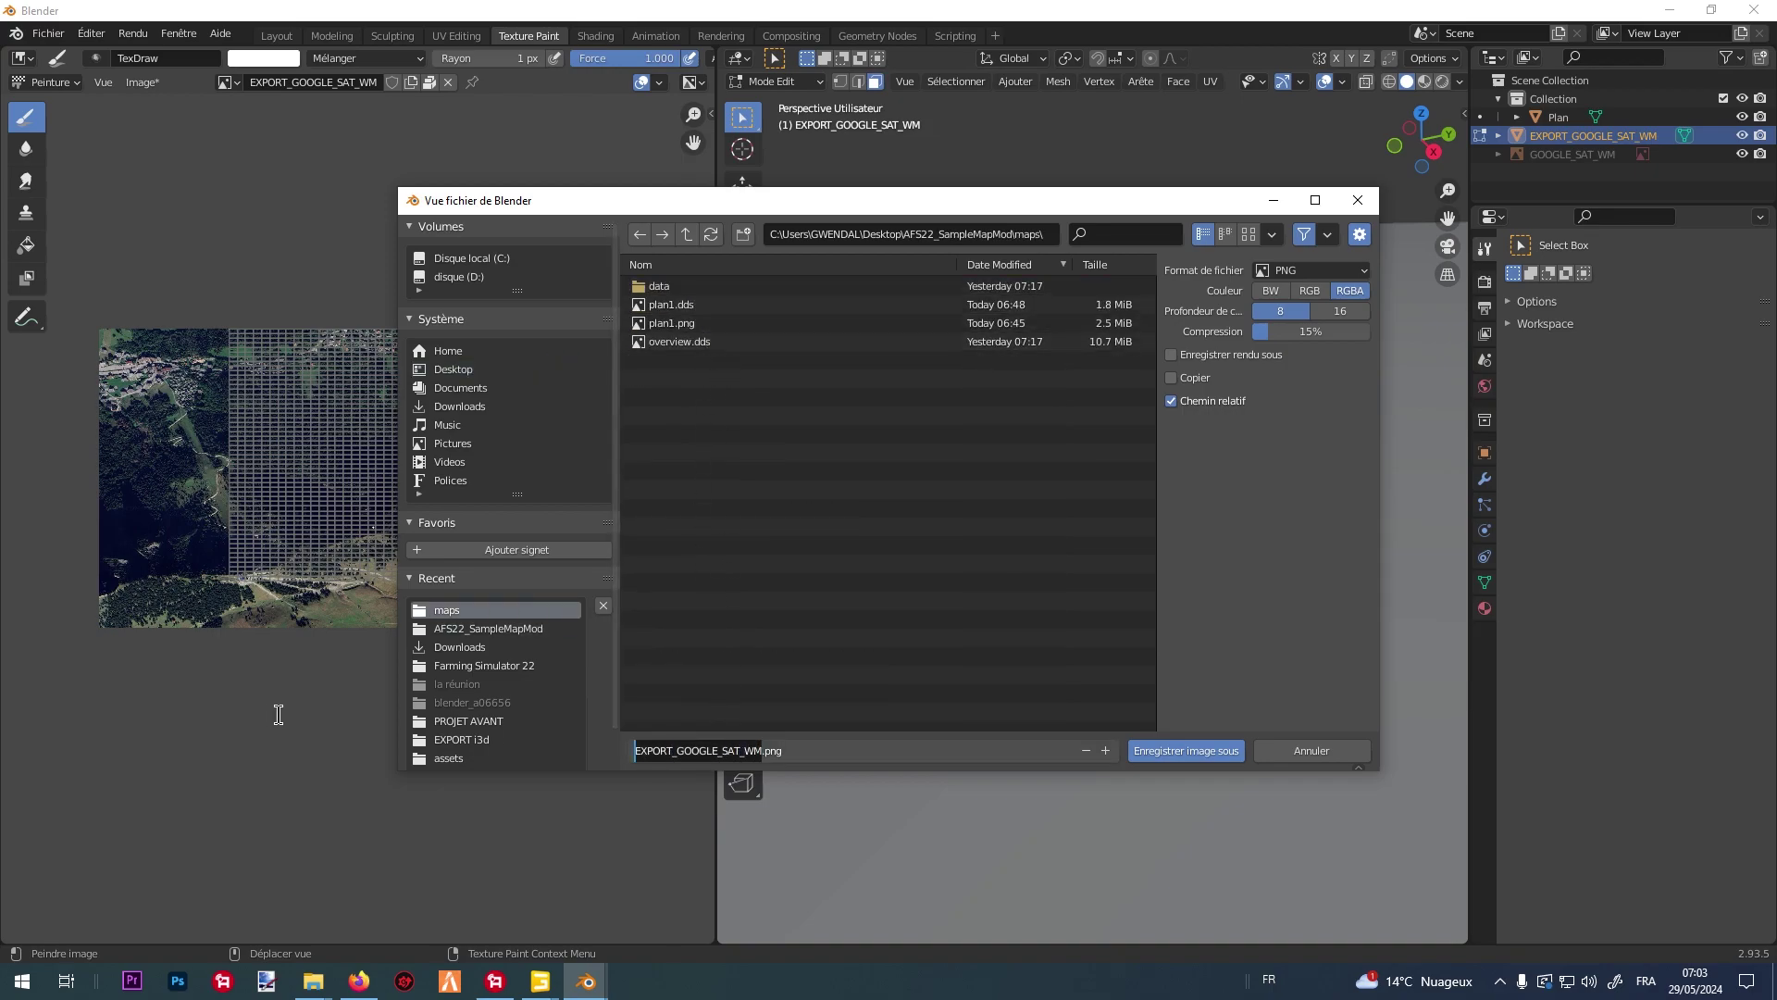
text(pl)
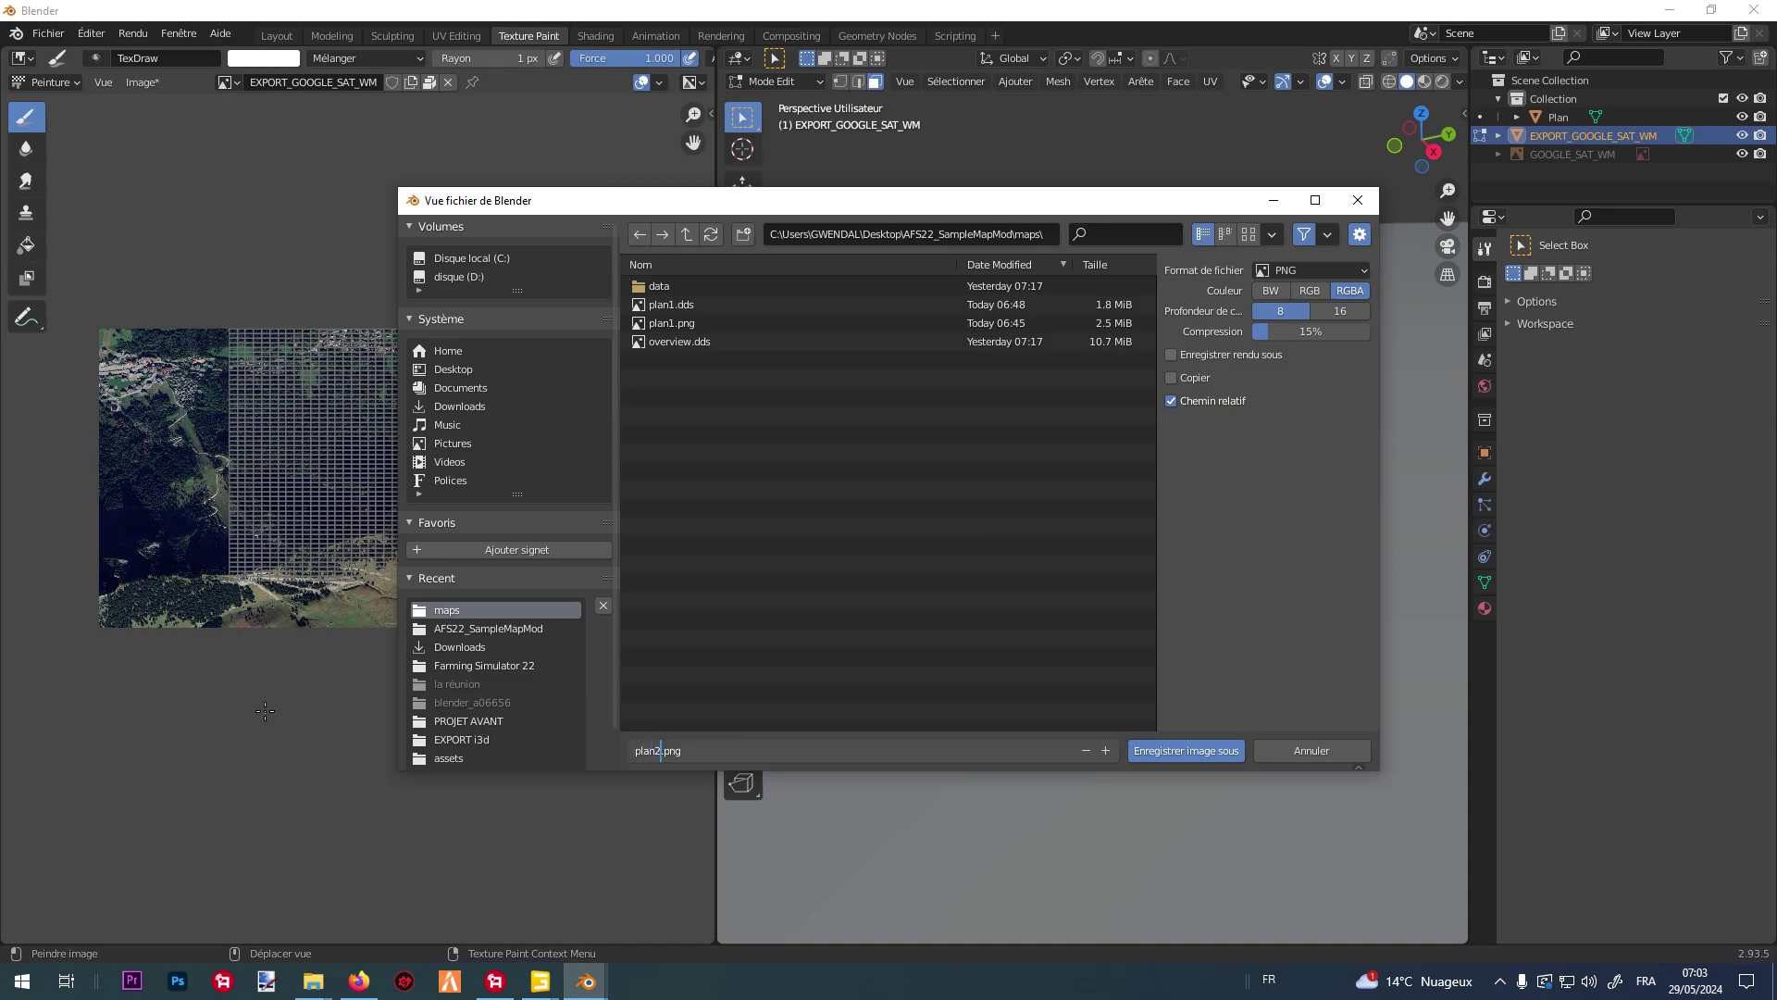
text(an2)
click(1216, 748)
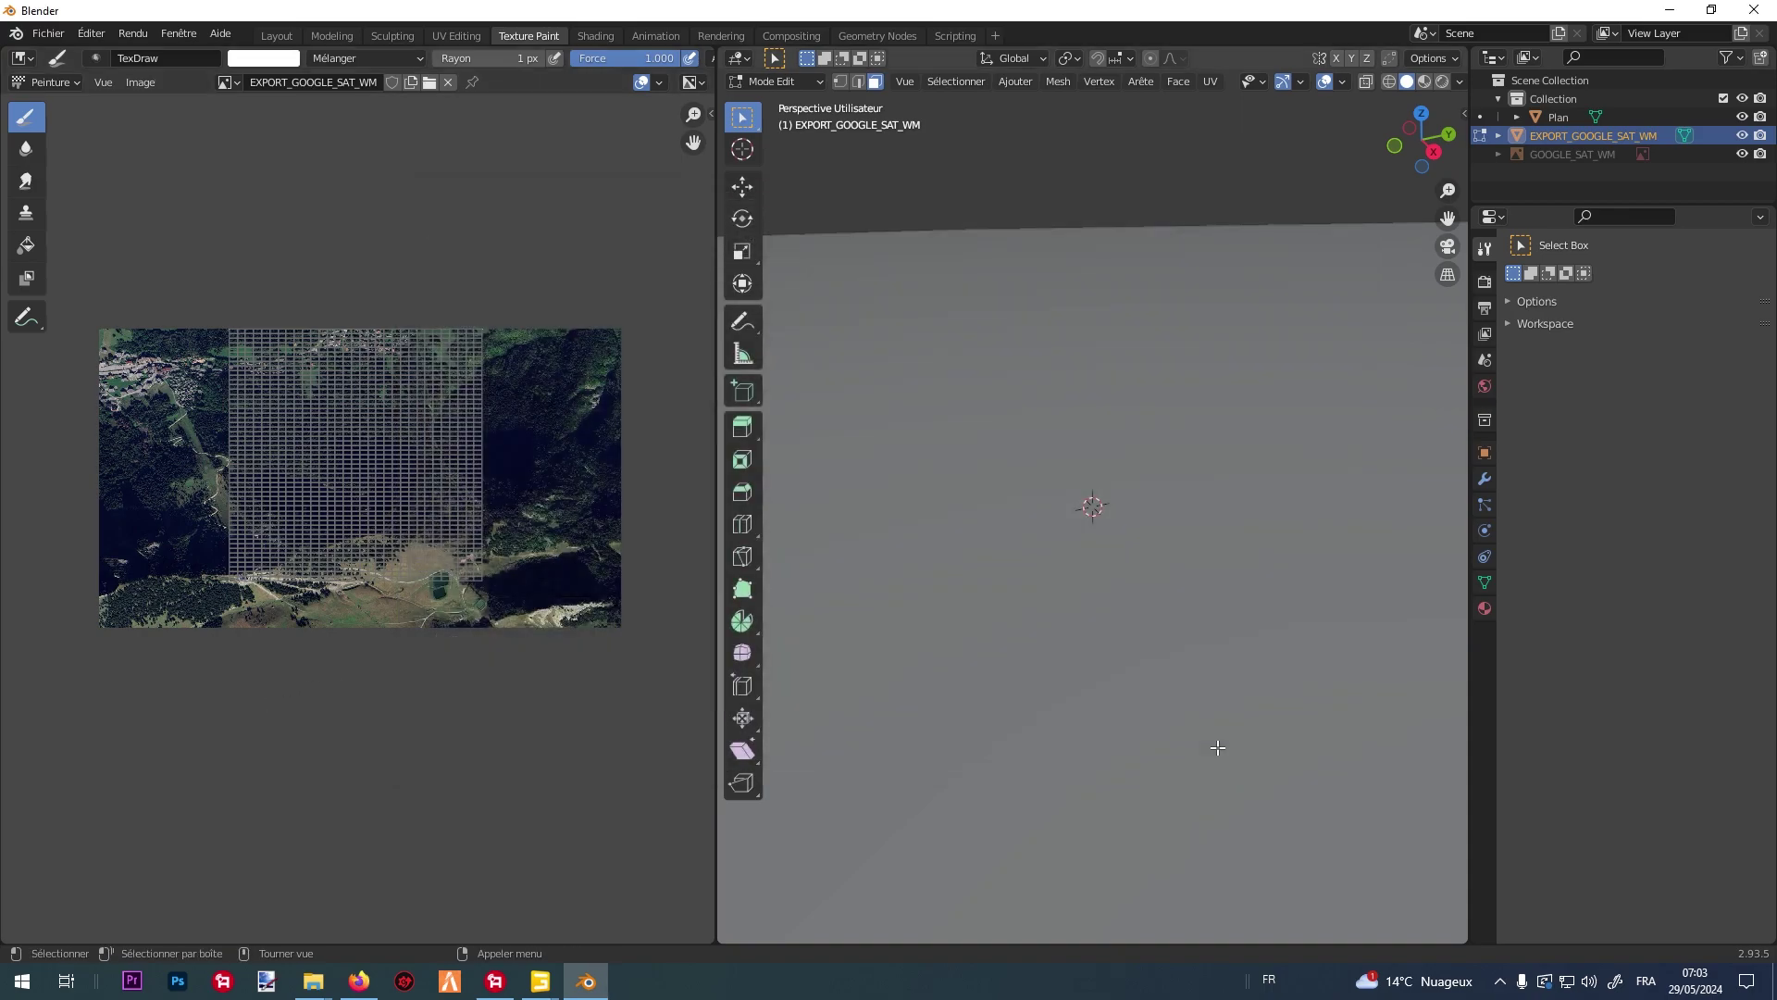
Return to the Layout workspace and start an FBX export limited to selected objects, with the active collection limit turned off.
click(277, 35)
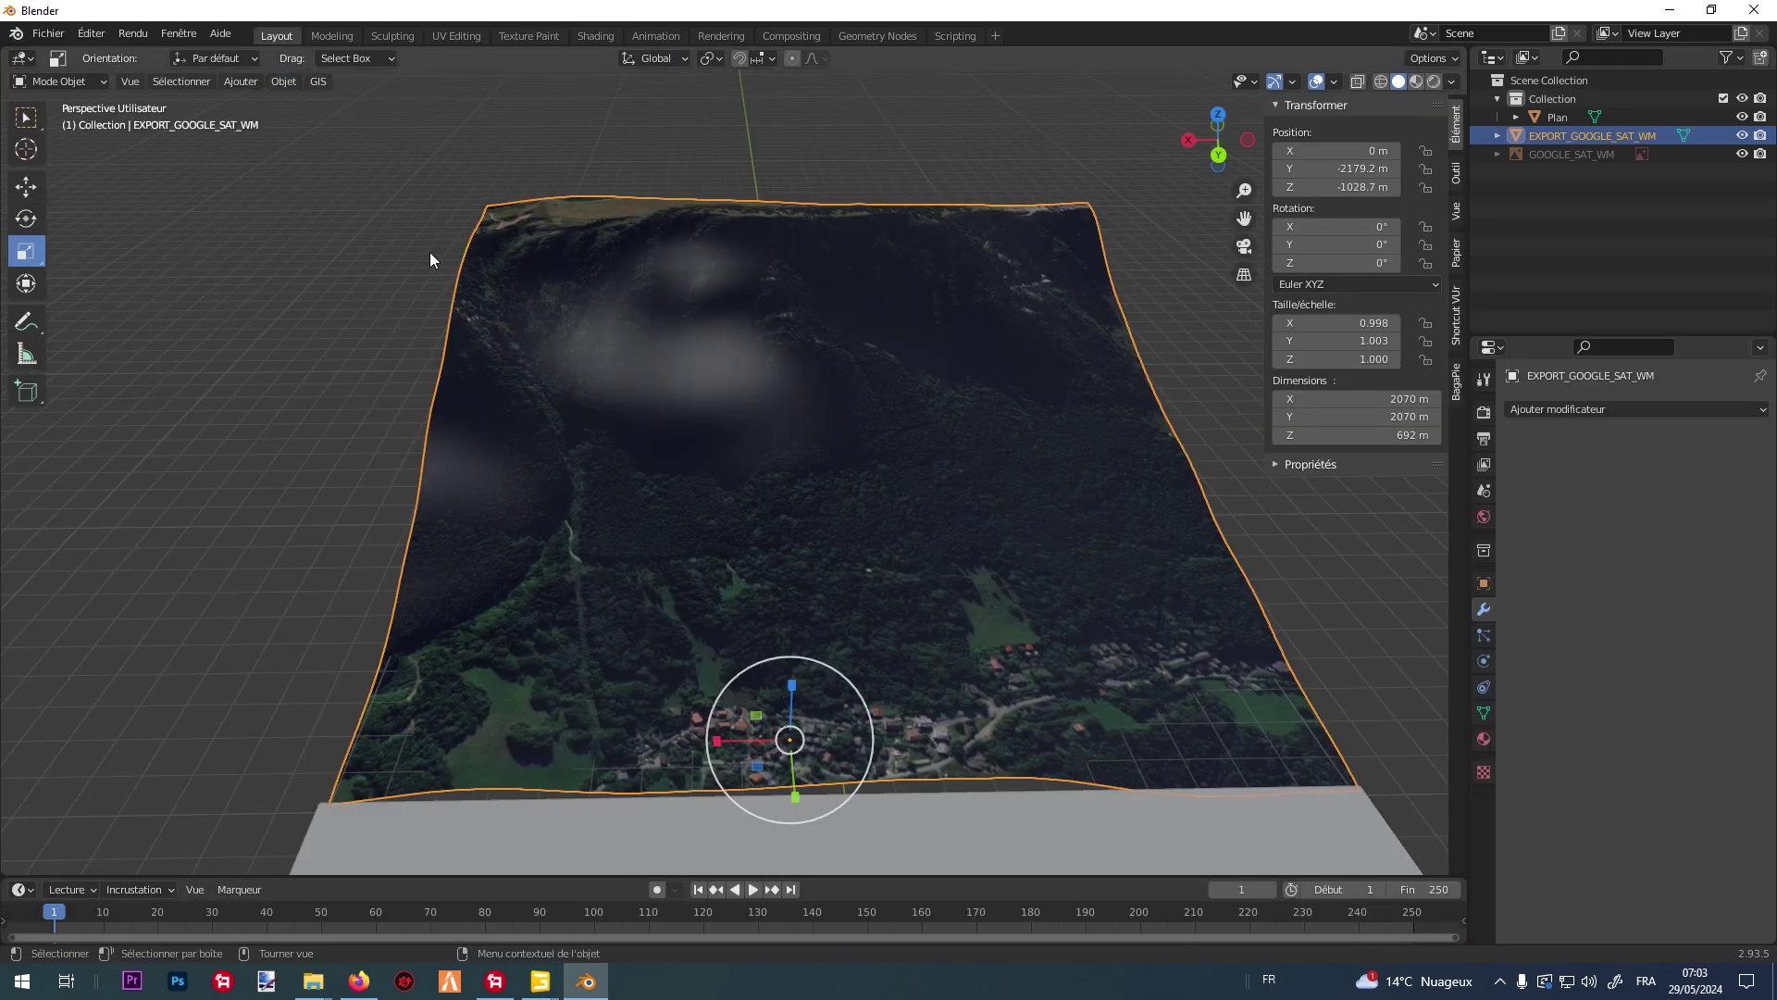
click(74, 85)
click(66, 40)
mouse_move(168, 302)
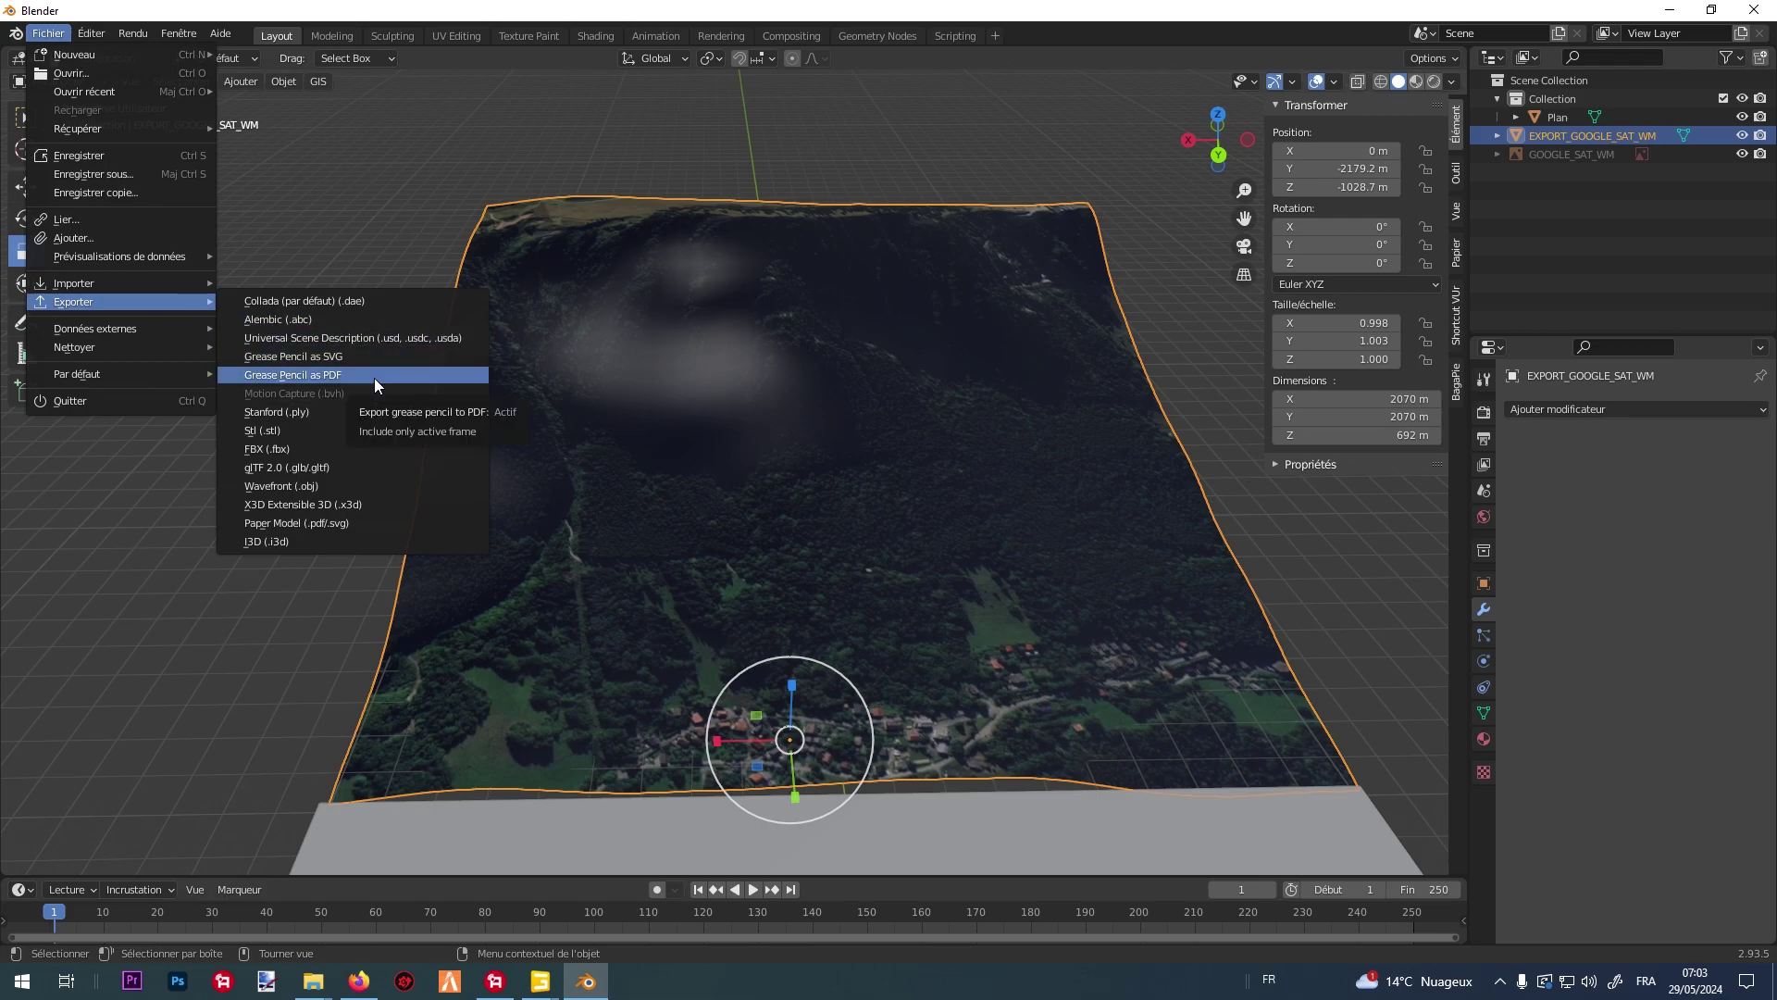
click(363, 448)
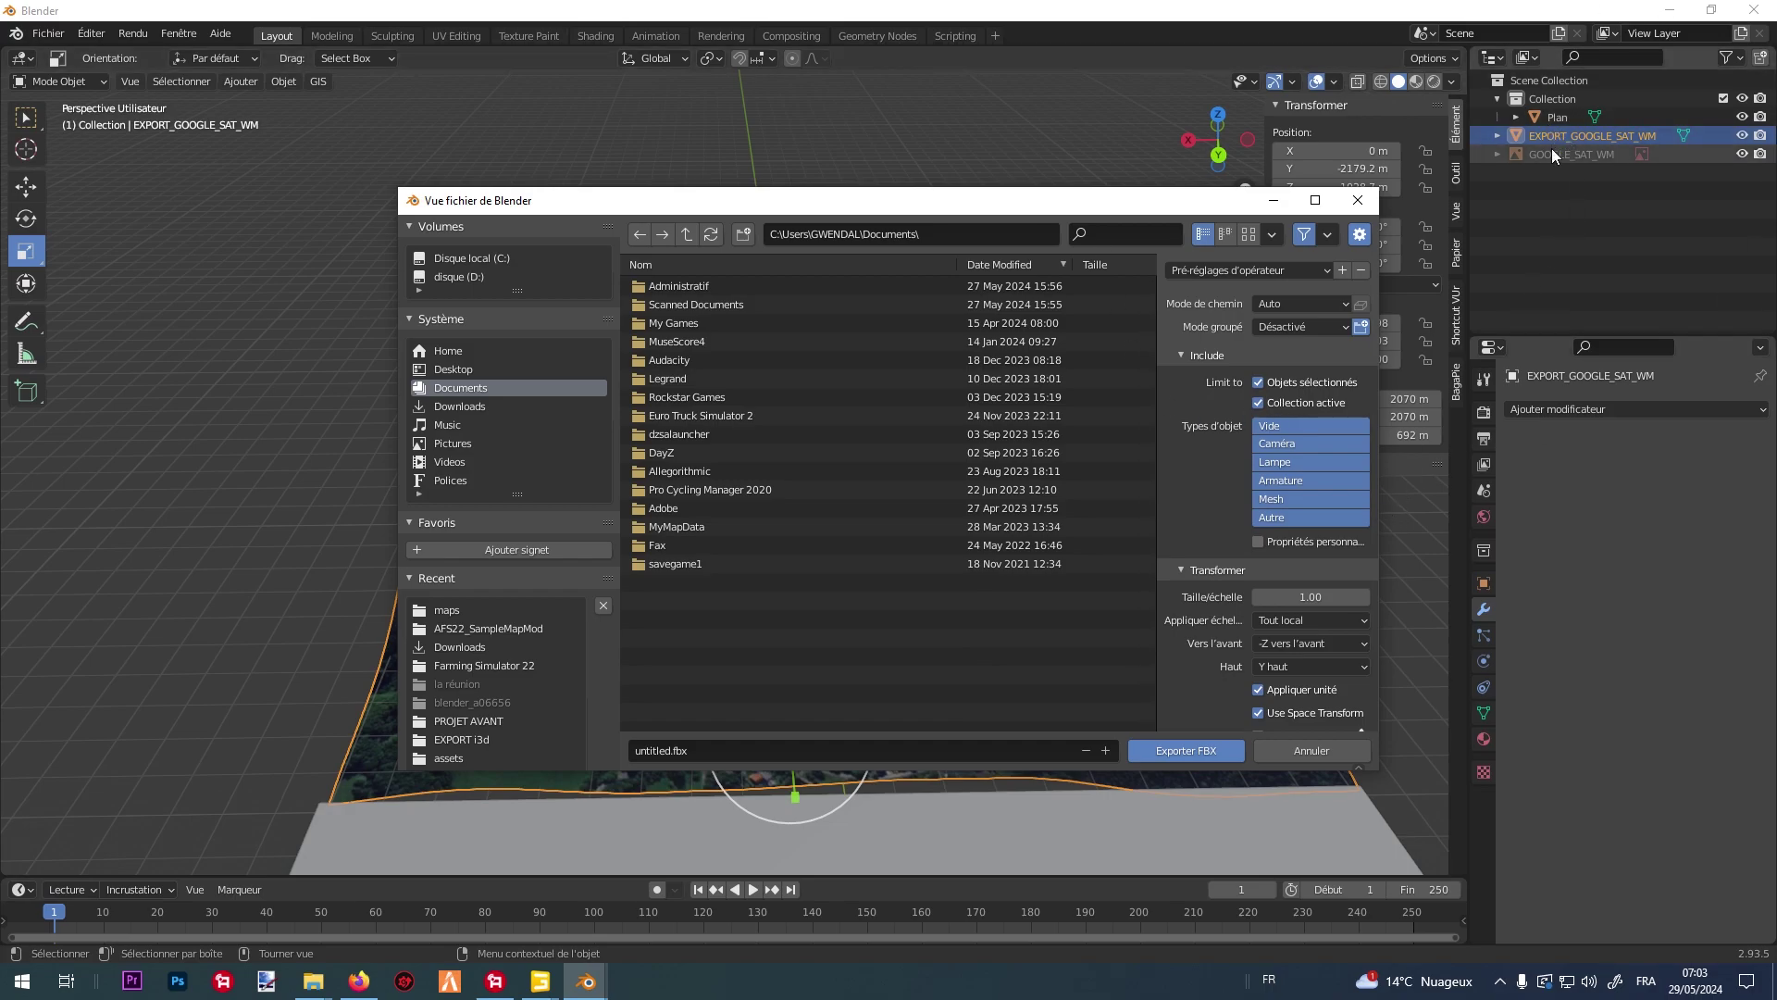
click(1290, 407)
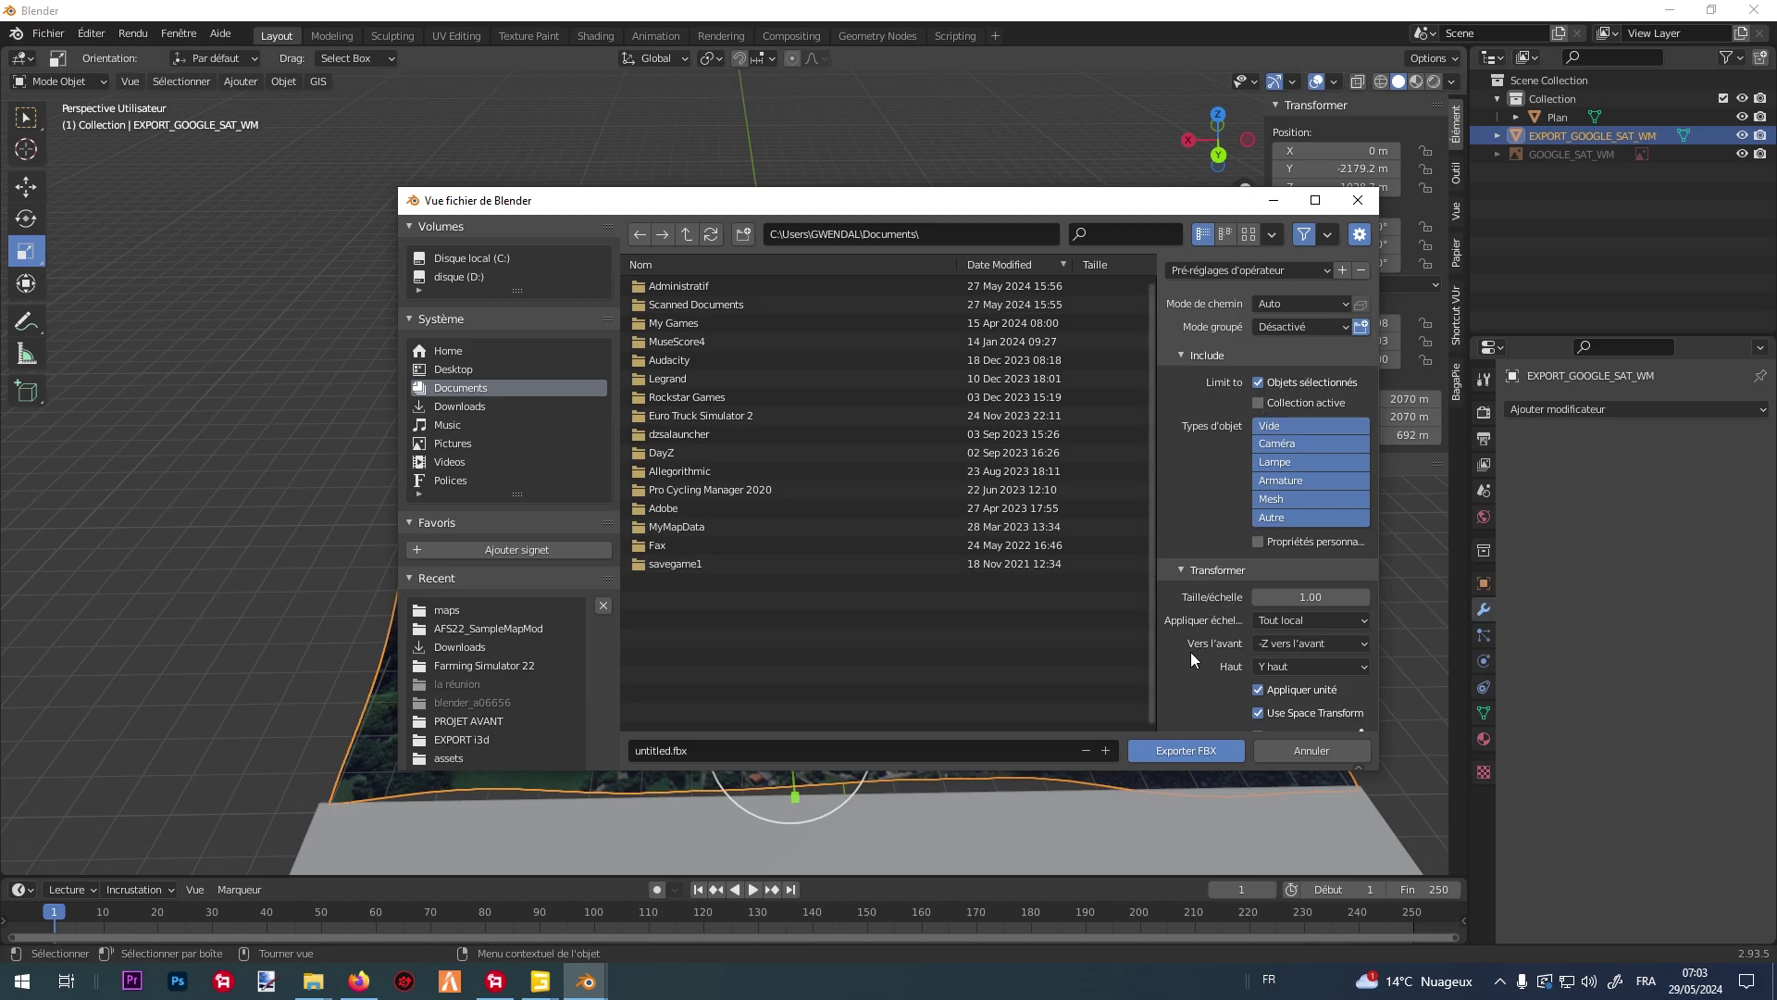
Export the terrain as plan2.fbx to the AFS22_SampleMapMod maps folder on the Desktop and switch to GIANTS Editor.
double_click(674, 751)
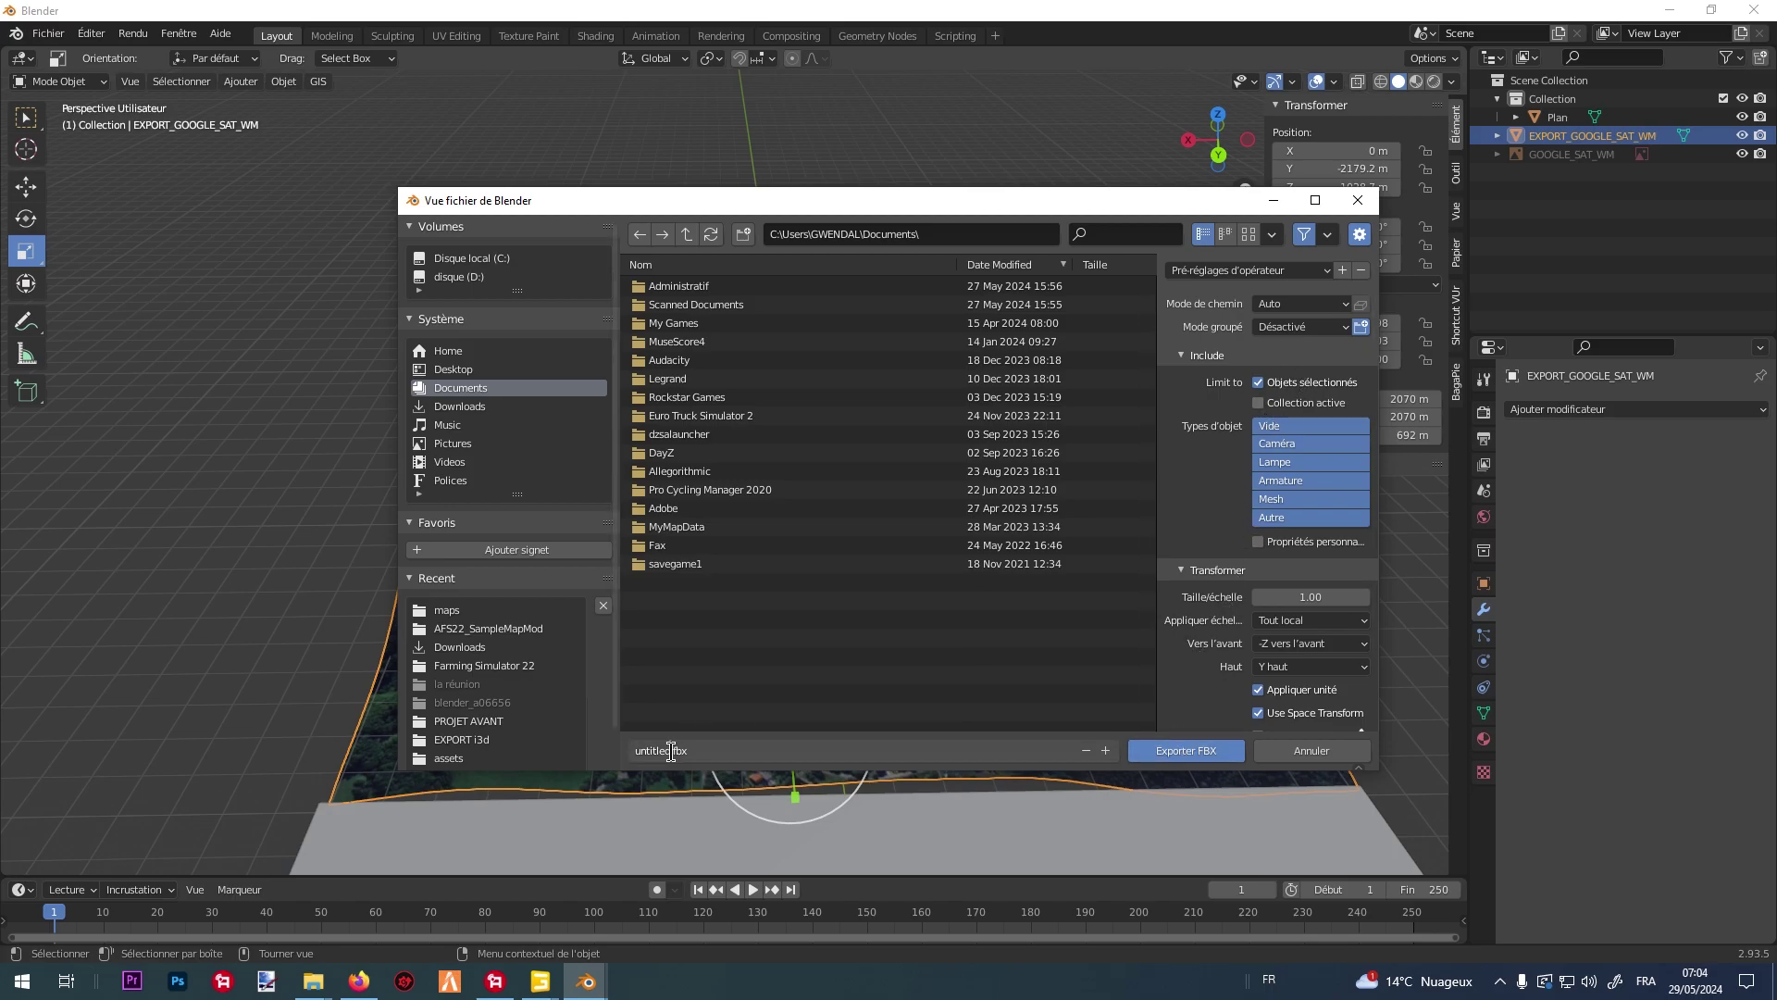
text(pla)
click(453, 370)
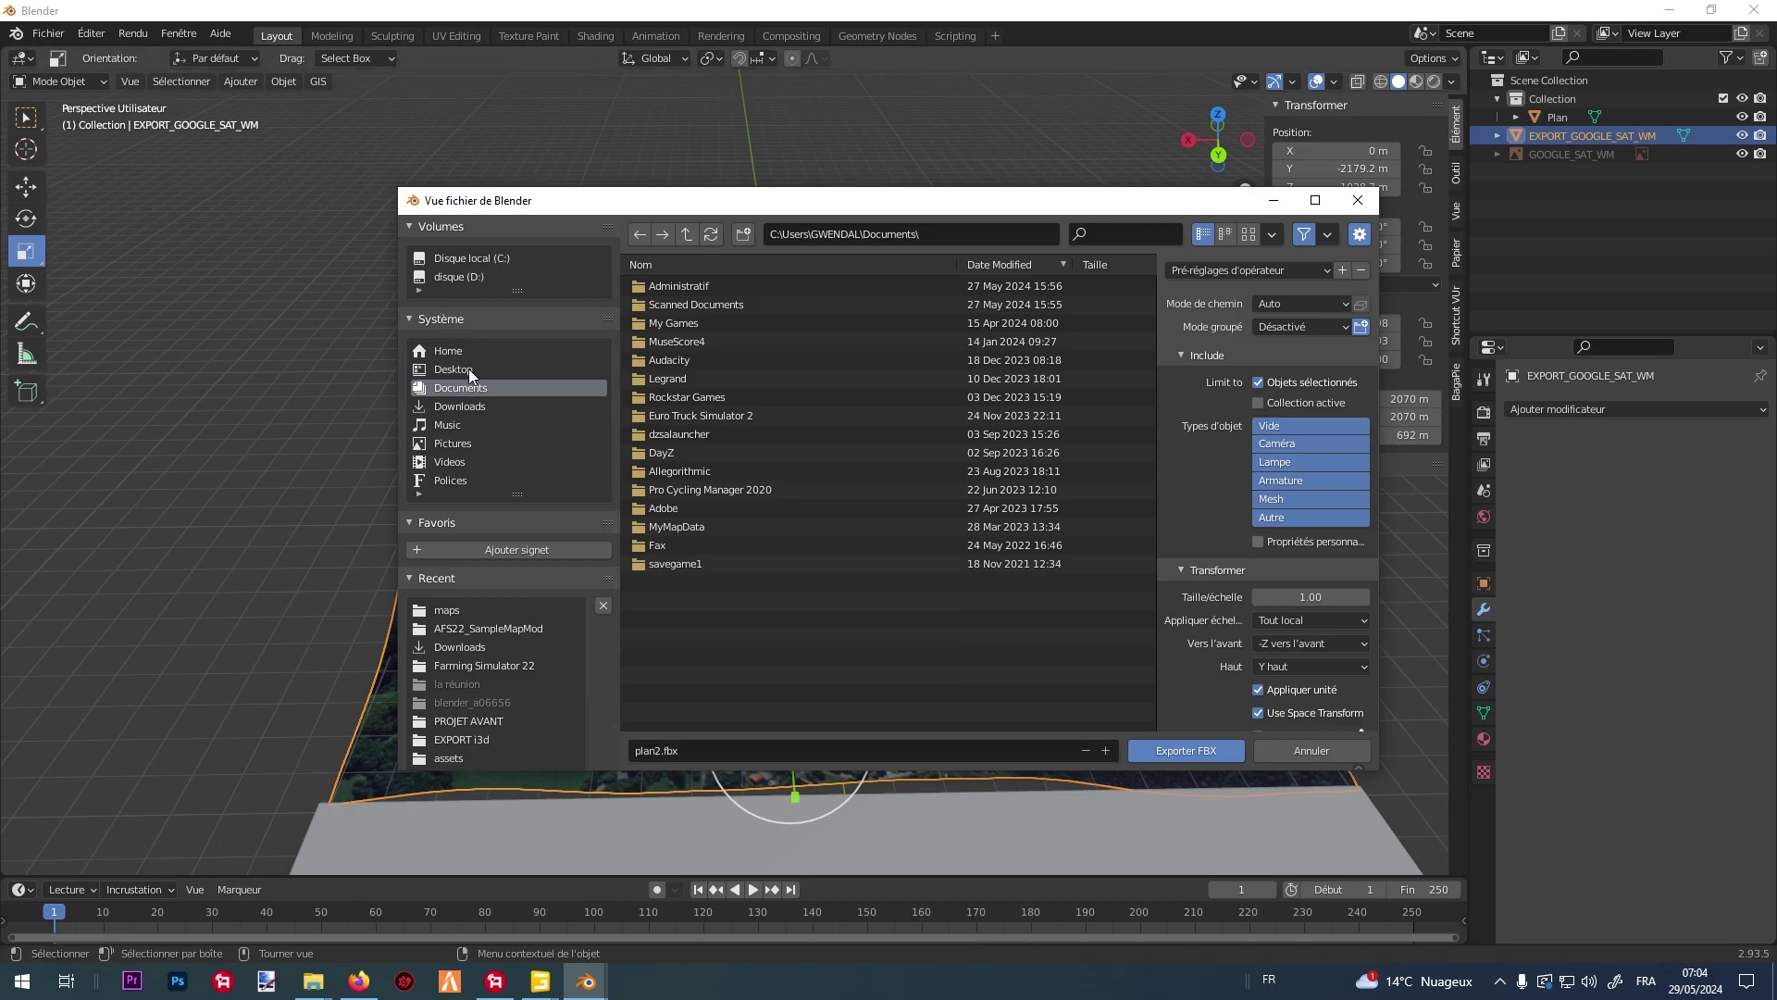
click(454, 369)
click(717, 304)
double_click(707, 287)
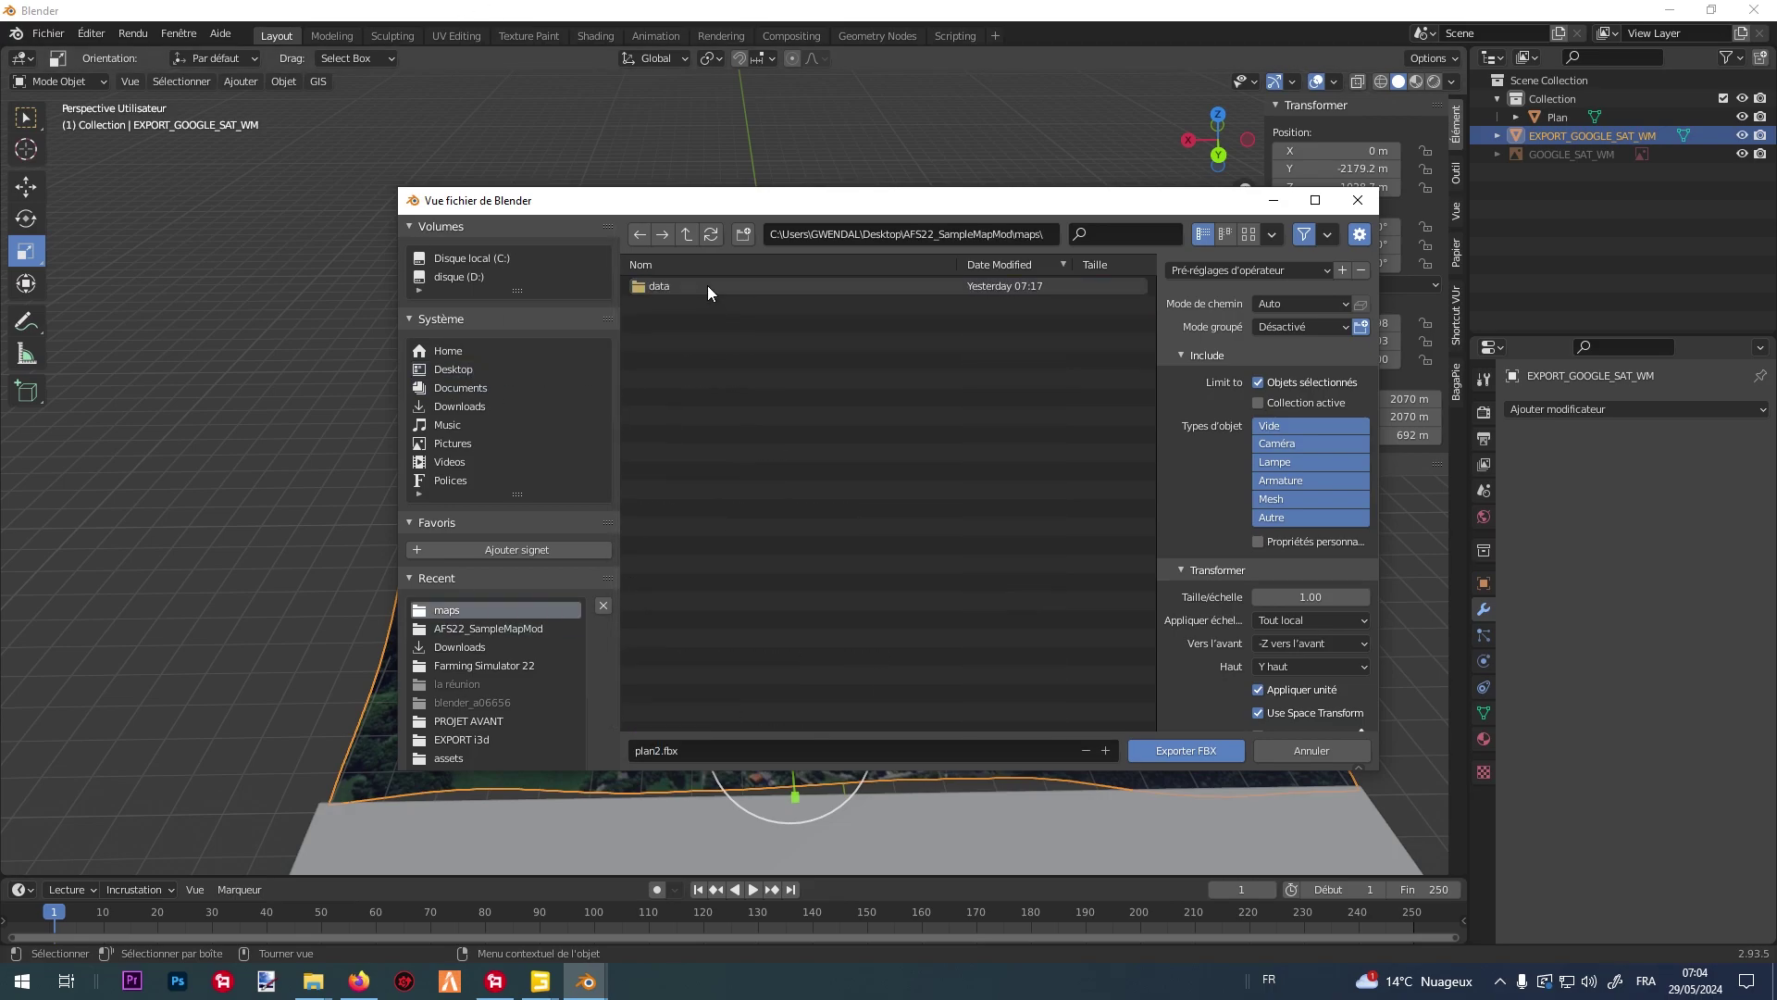
click(1164, 750)
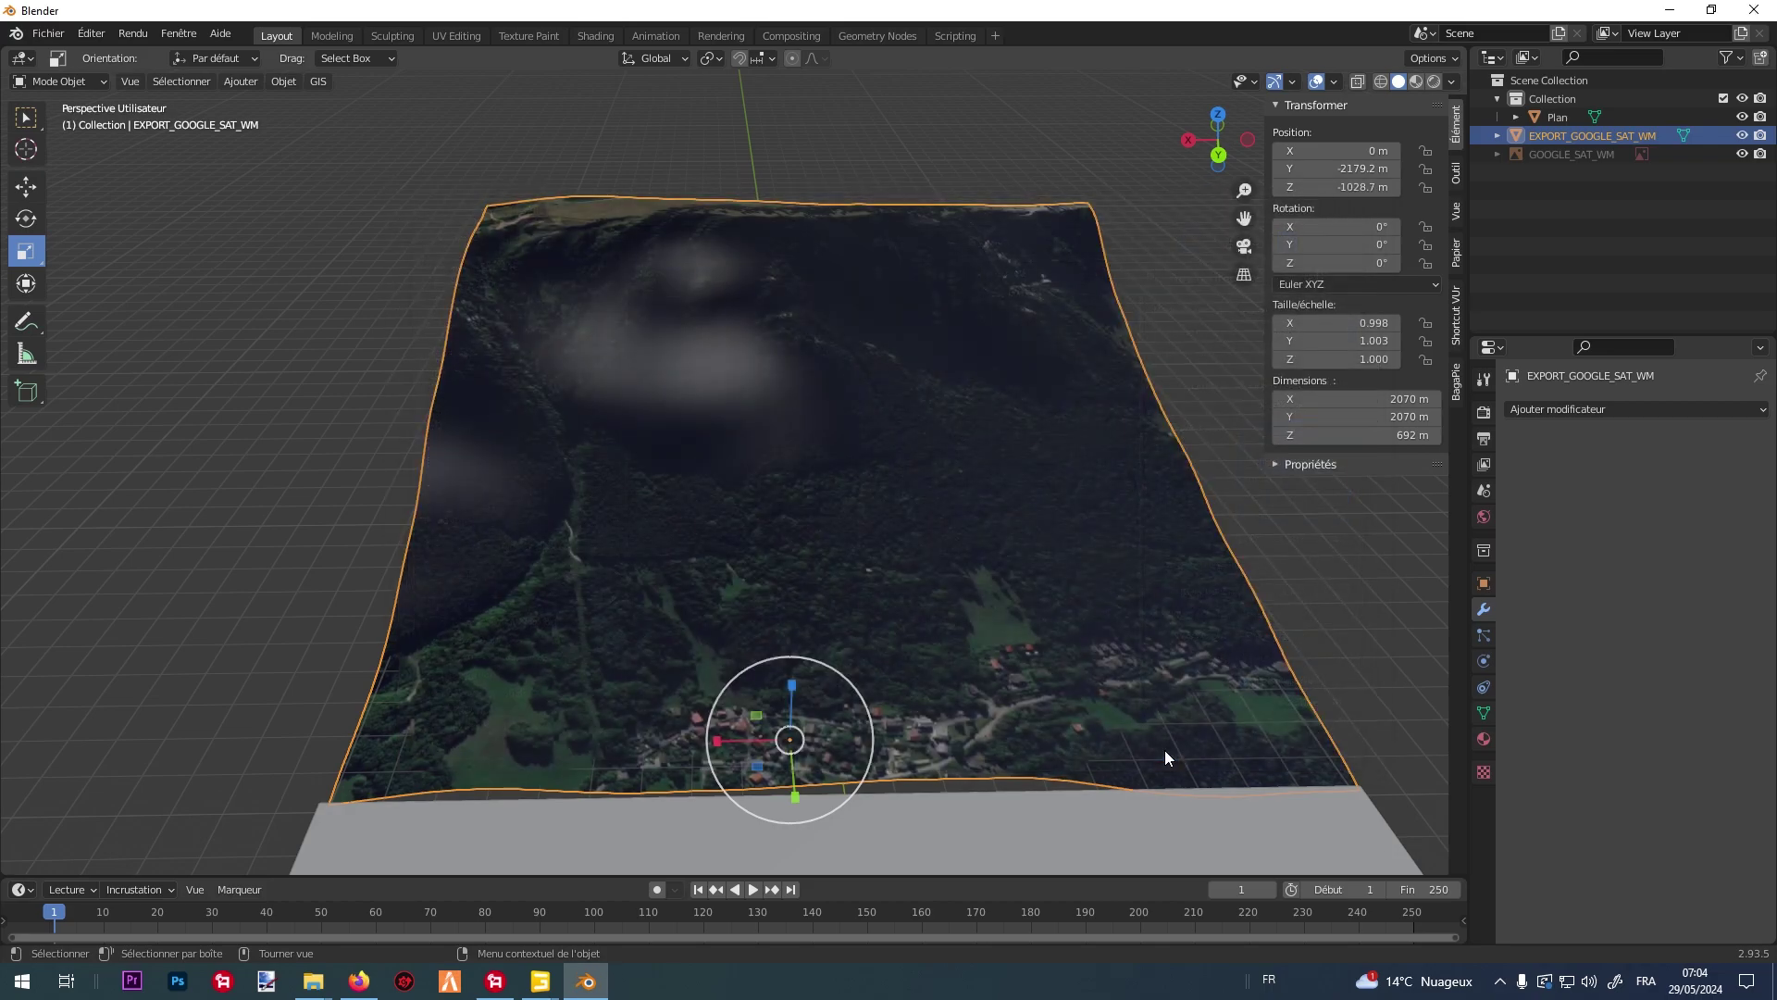
click(1672, 10)
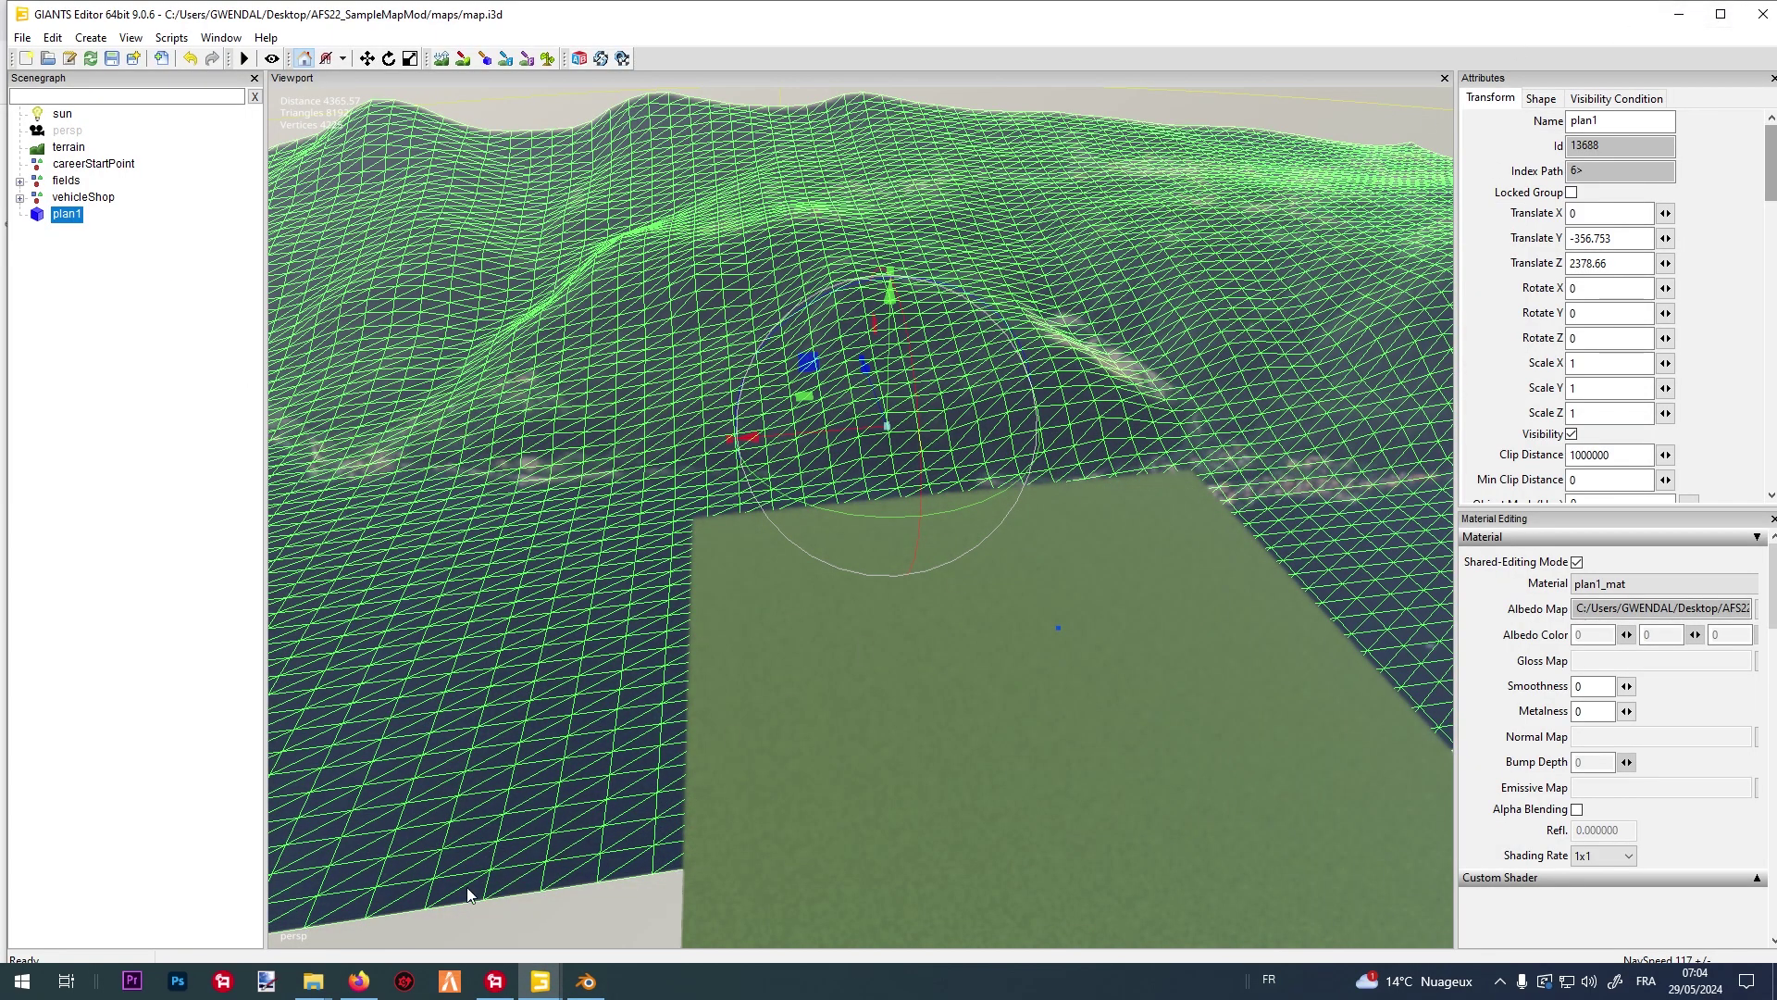
Open plan2.png from the AFS22_SampleMapMod maps folder in paint.net and maximize its window.
click(315, 967)
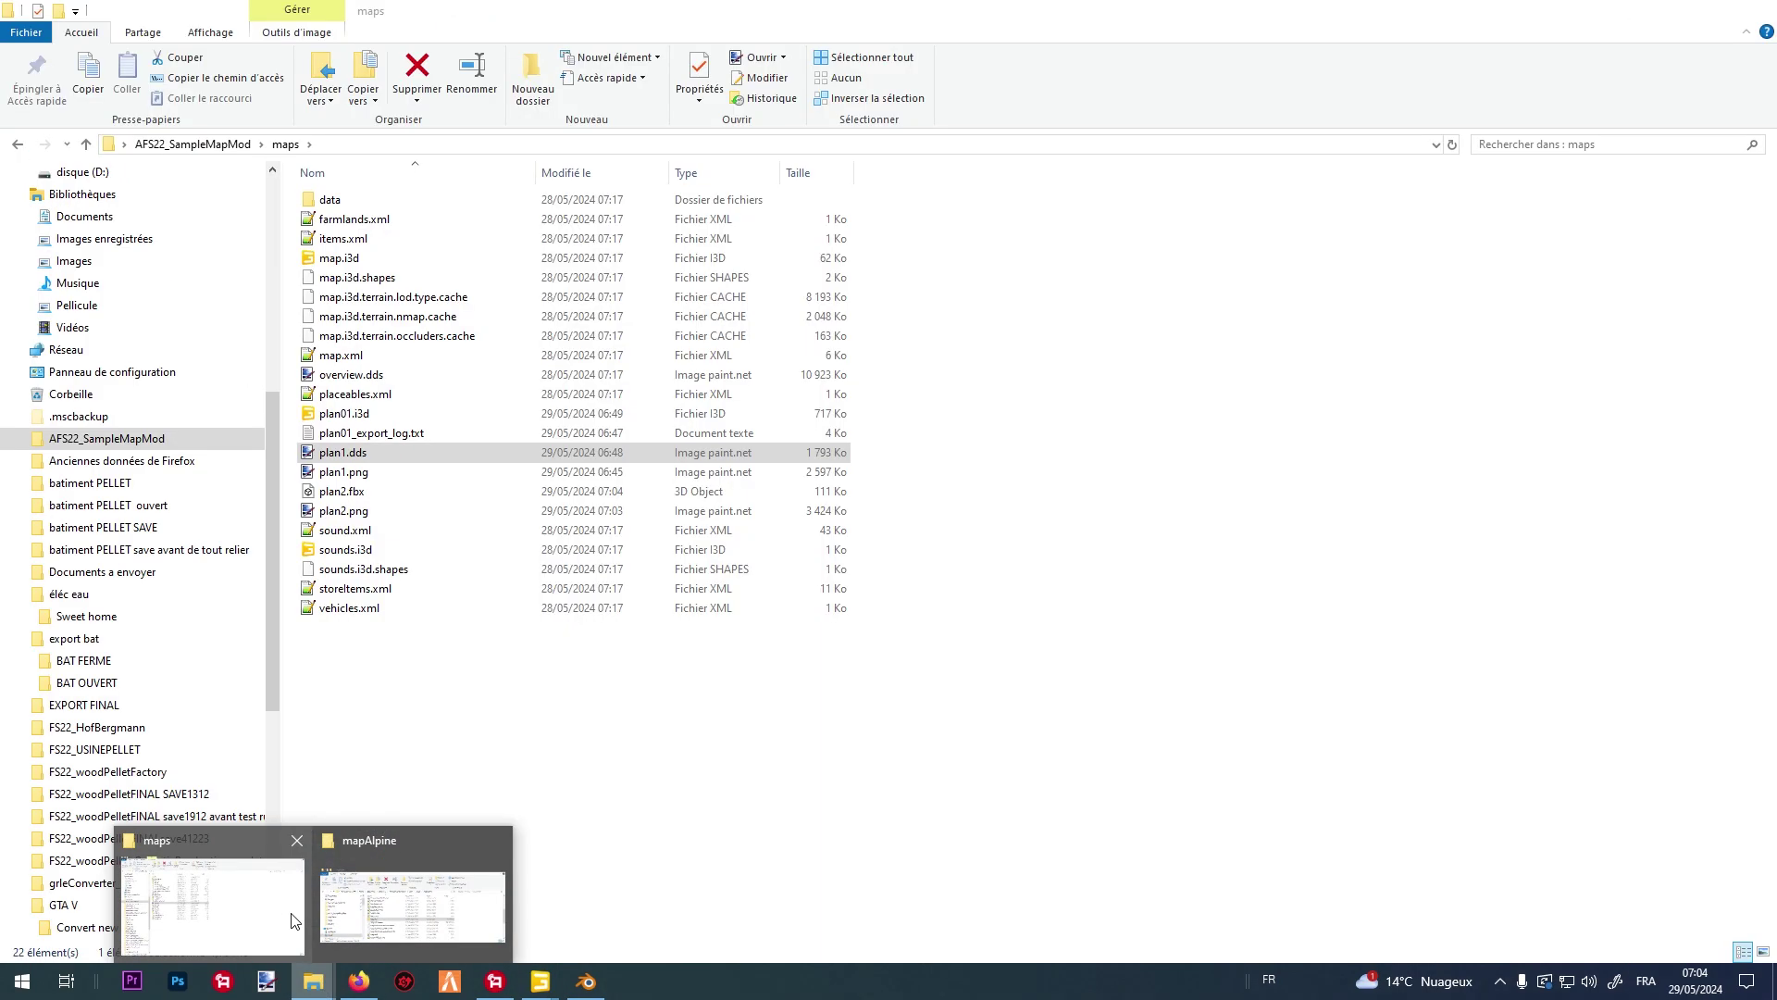
click(296, 911)
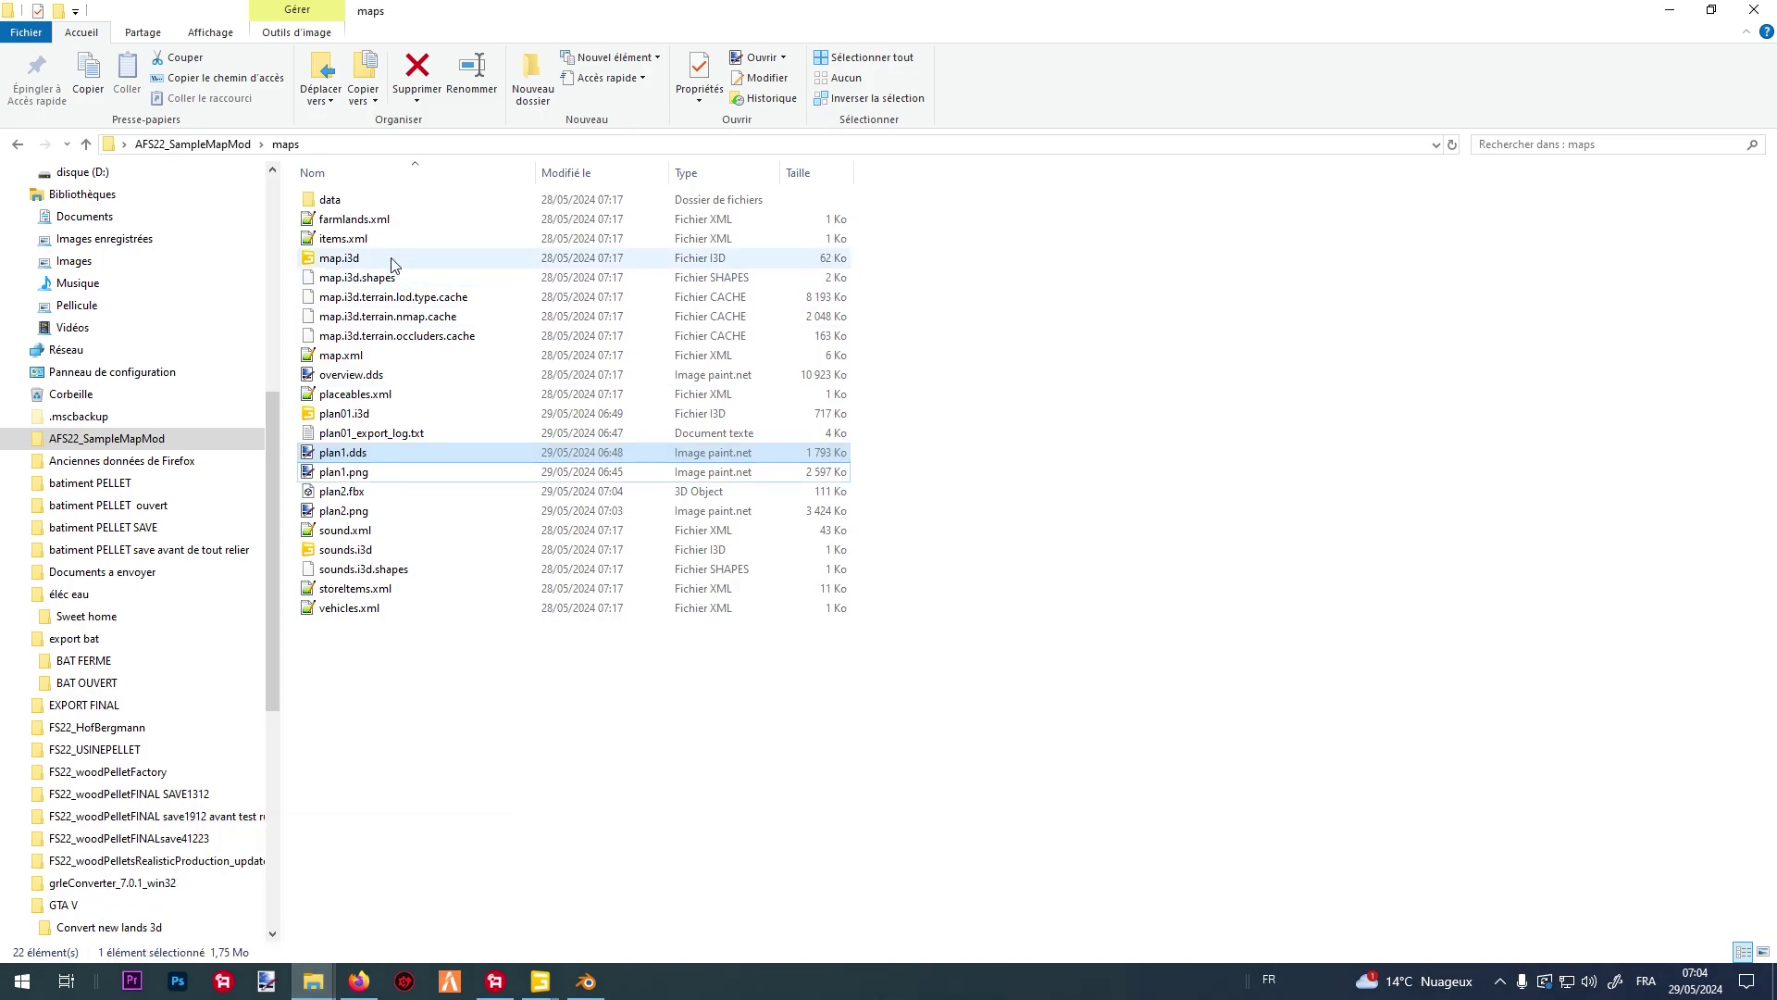
double_click(368, 510)
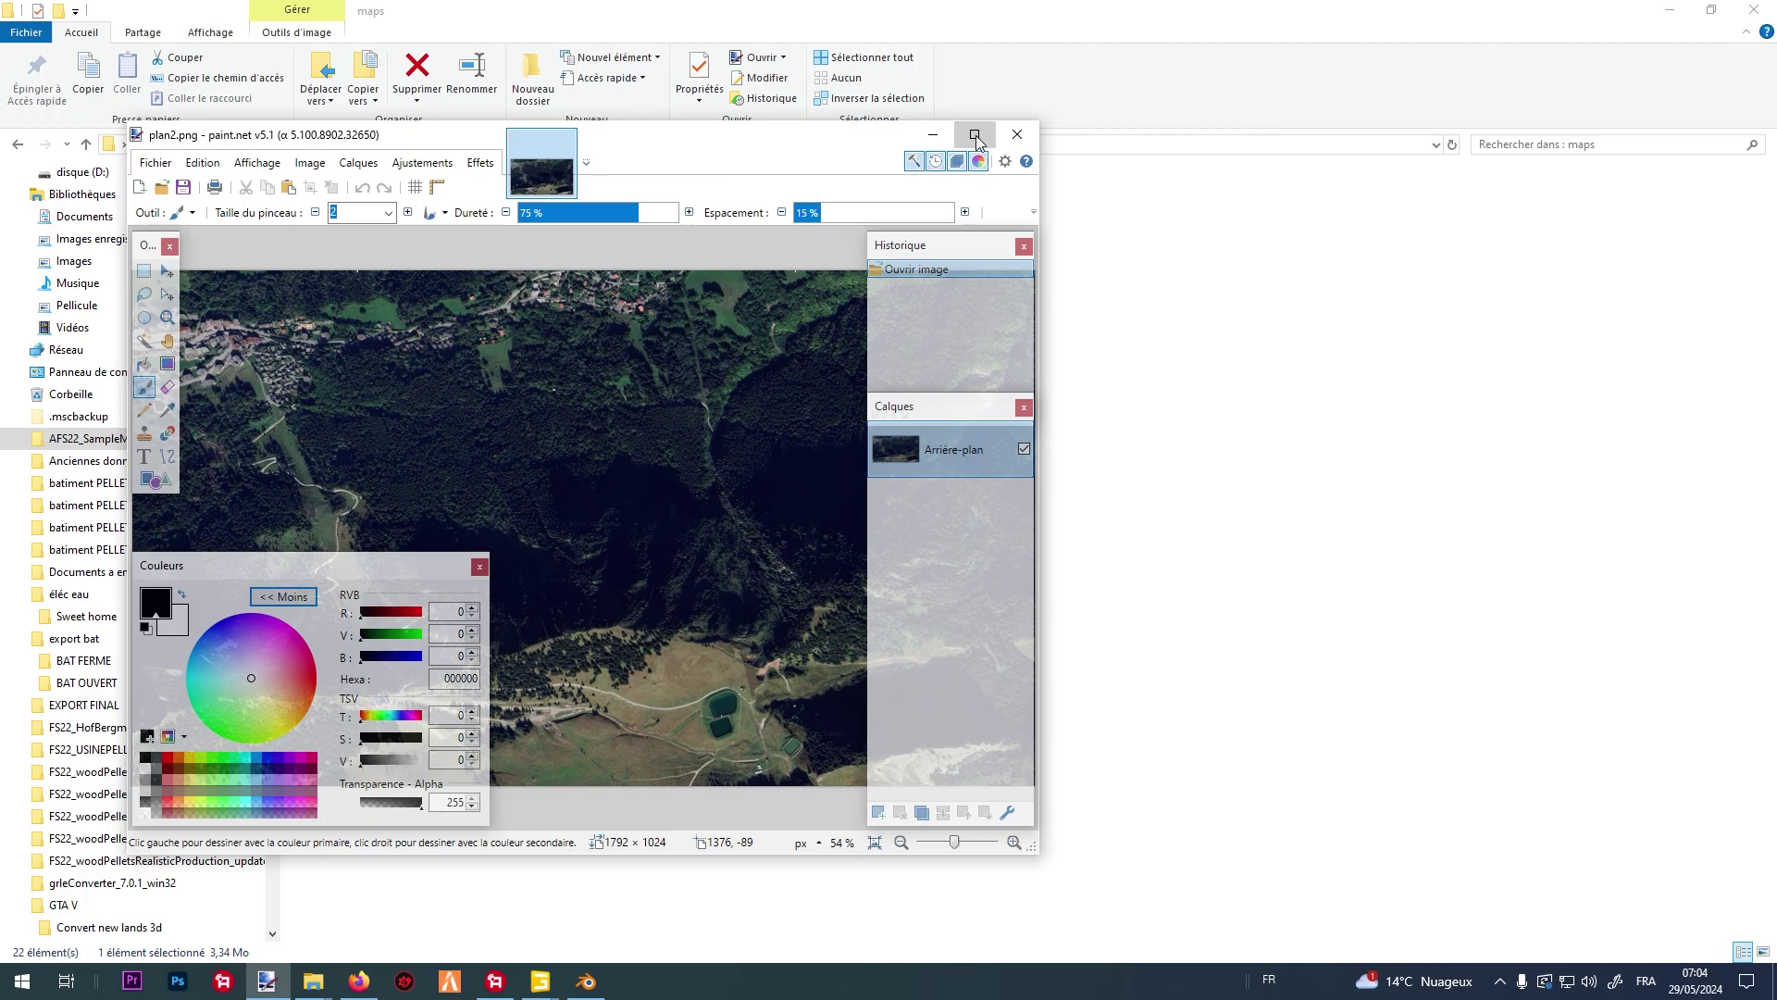
click(969, 139)
ctrl+scroll(633, 292, down, 2)
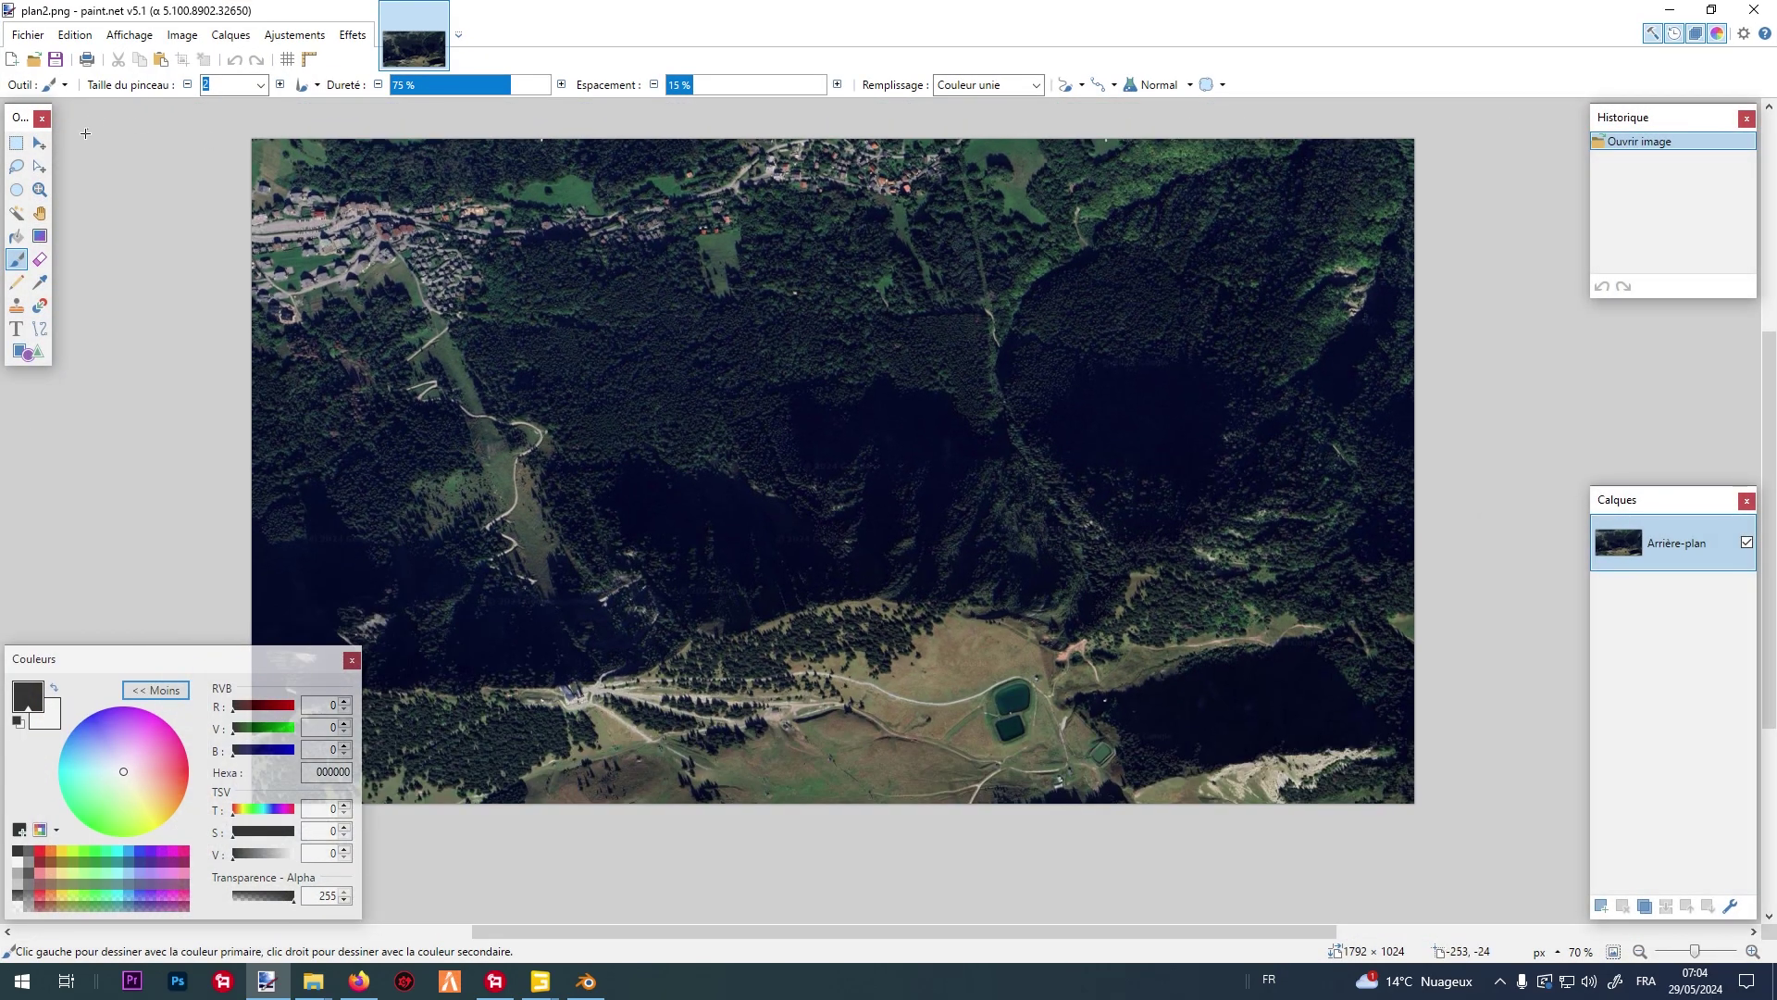
Draw a rectangular selection about 868 × 251 px from the image's upper edge, its width spanning the outer white marks.
click(17, 144)
middle_drag(543, 193, 527, 285)
scroll(464, 281, up, 3)
ctrl+scroll(491, 456, up, 8)
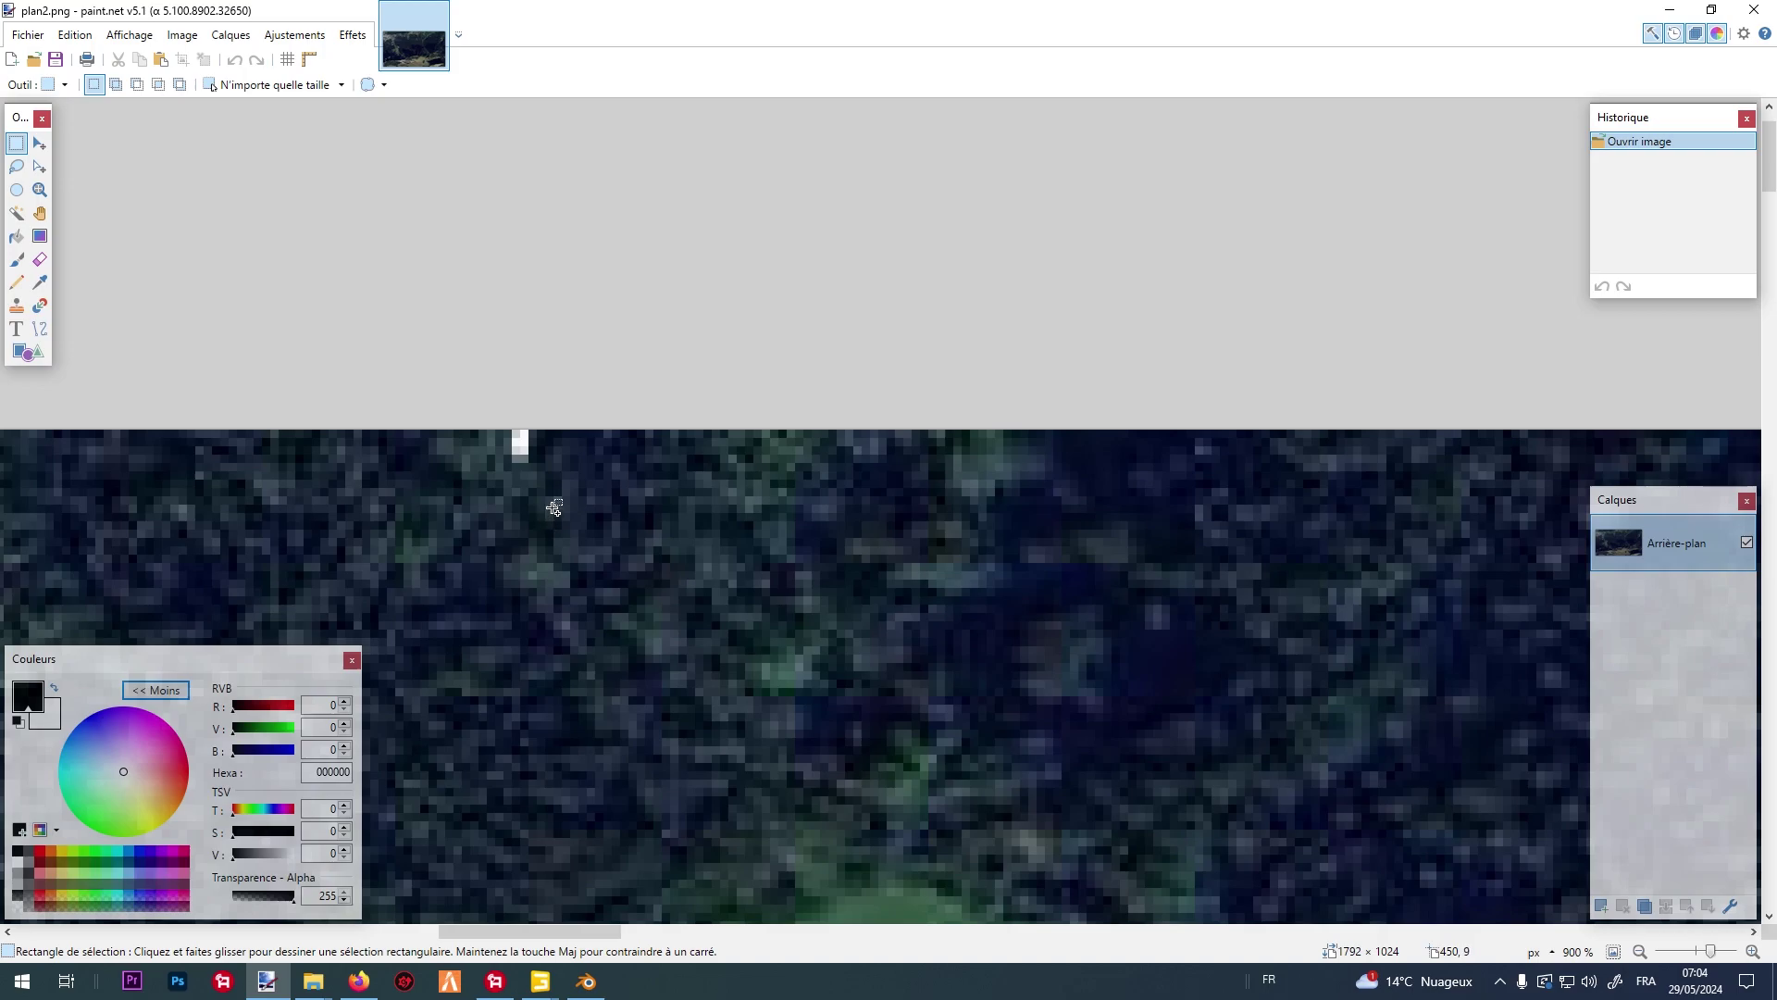
ctrl+scroll(553, 507, up, 2)
drag(522, 388, 1057, 886)
scroll(559, 444, down, 3)
ctrl+scroll(537, 428, down, 10)
ctrl+scroll(928, 615, up, 4)
ctrl+scroll(968, 463, up, 3)
ctrl+scroll(999, 516, down, 2)
ctrl+scroll(1009, 465, up, 6)
scroll(1013, 121, up, 1)
Extend the selection's lower edge downward with the Move Selection tool, reaching a size of about 868 × 689 px.
click(39, 166)
ctrl+scroll(876, 346, down, 5)
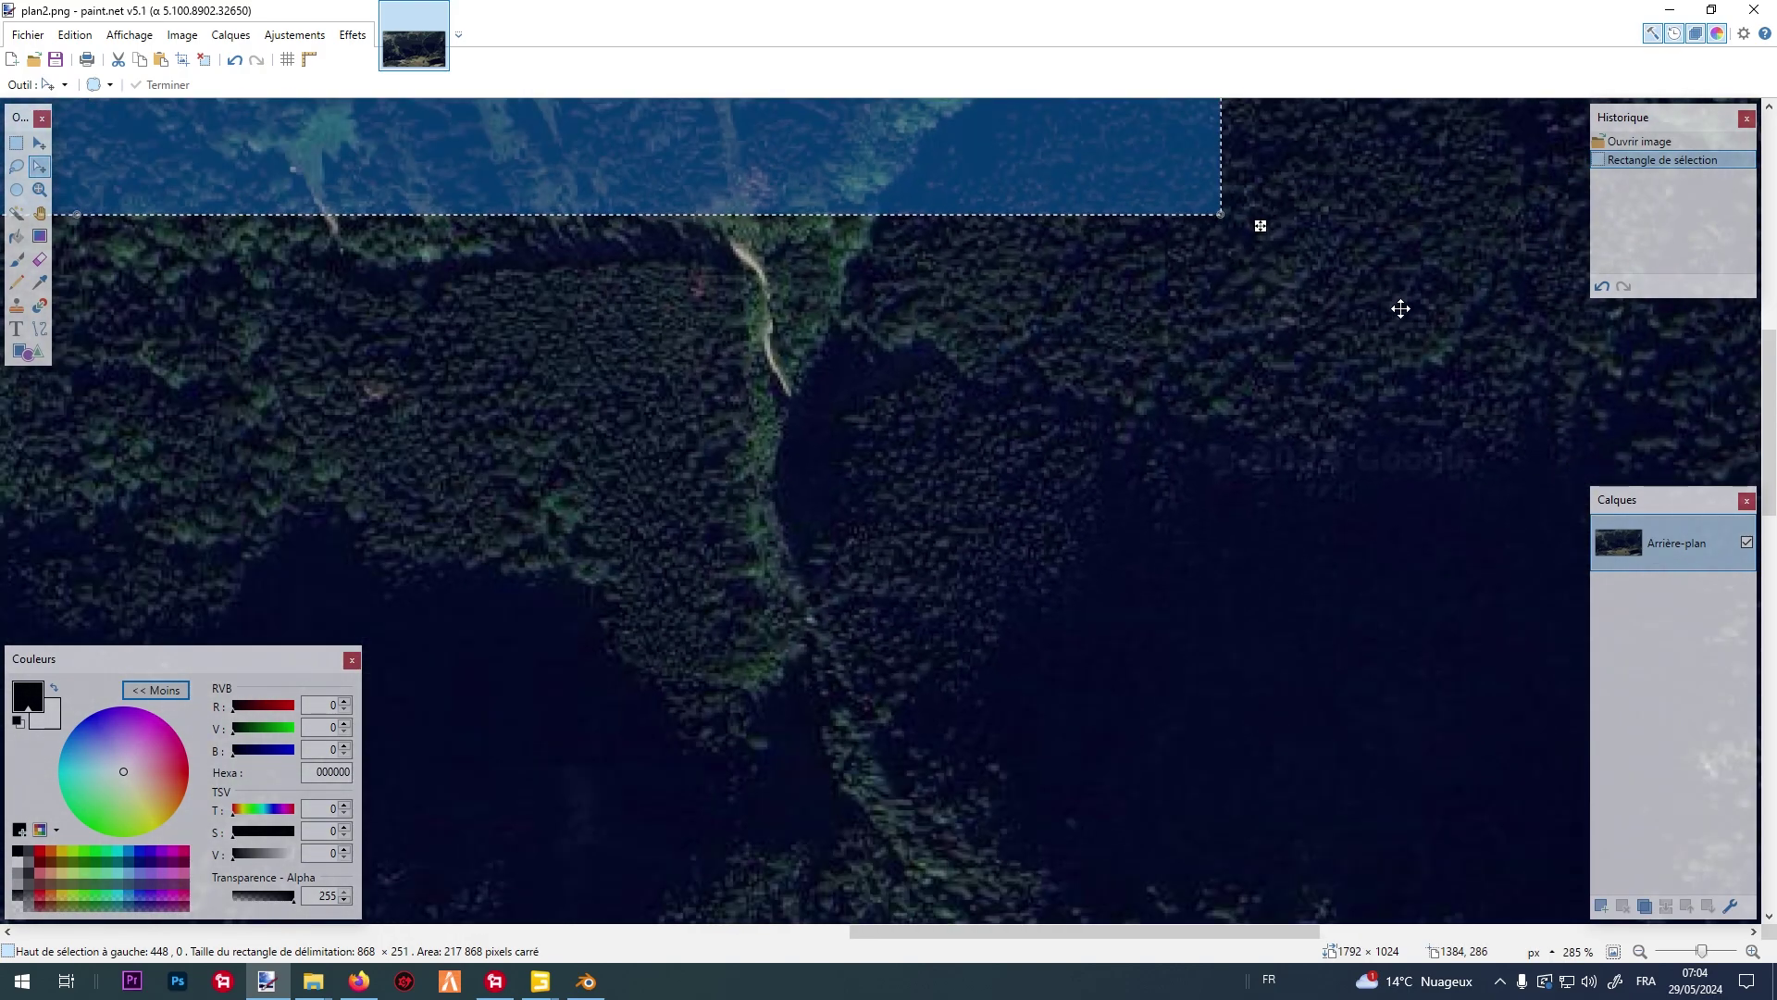
ctrl+scroll(1400, 308, down, 3)
drag(667, 256, 647, 469)
ctrl+scroll(960, 427, down, 3)
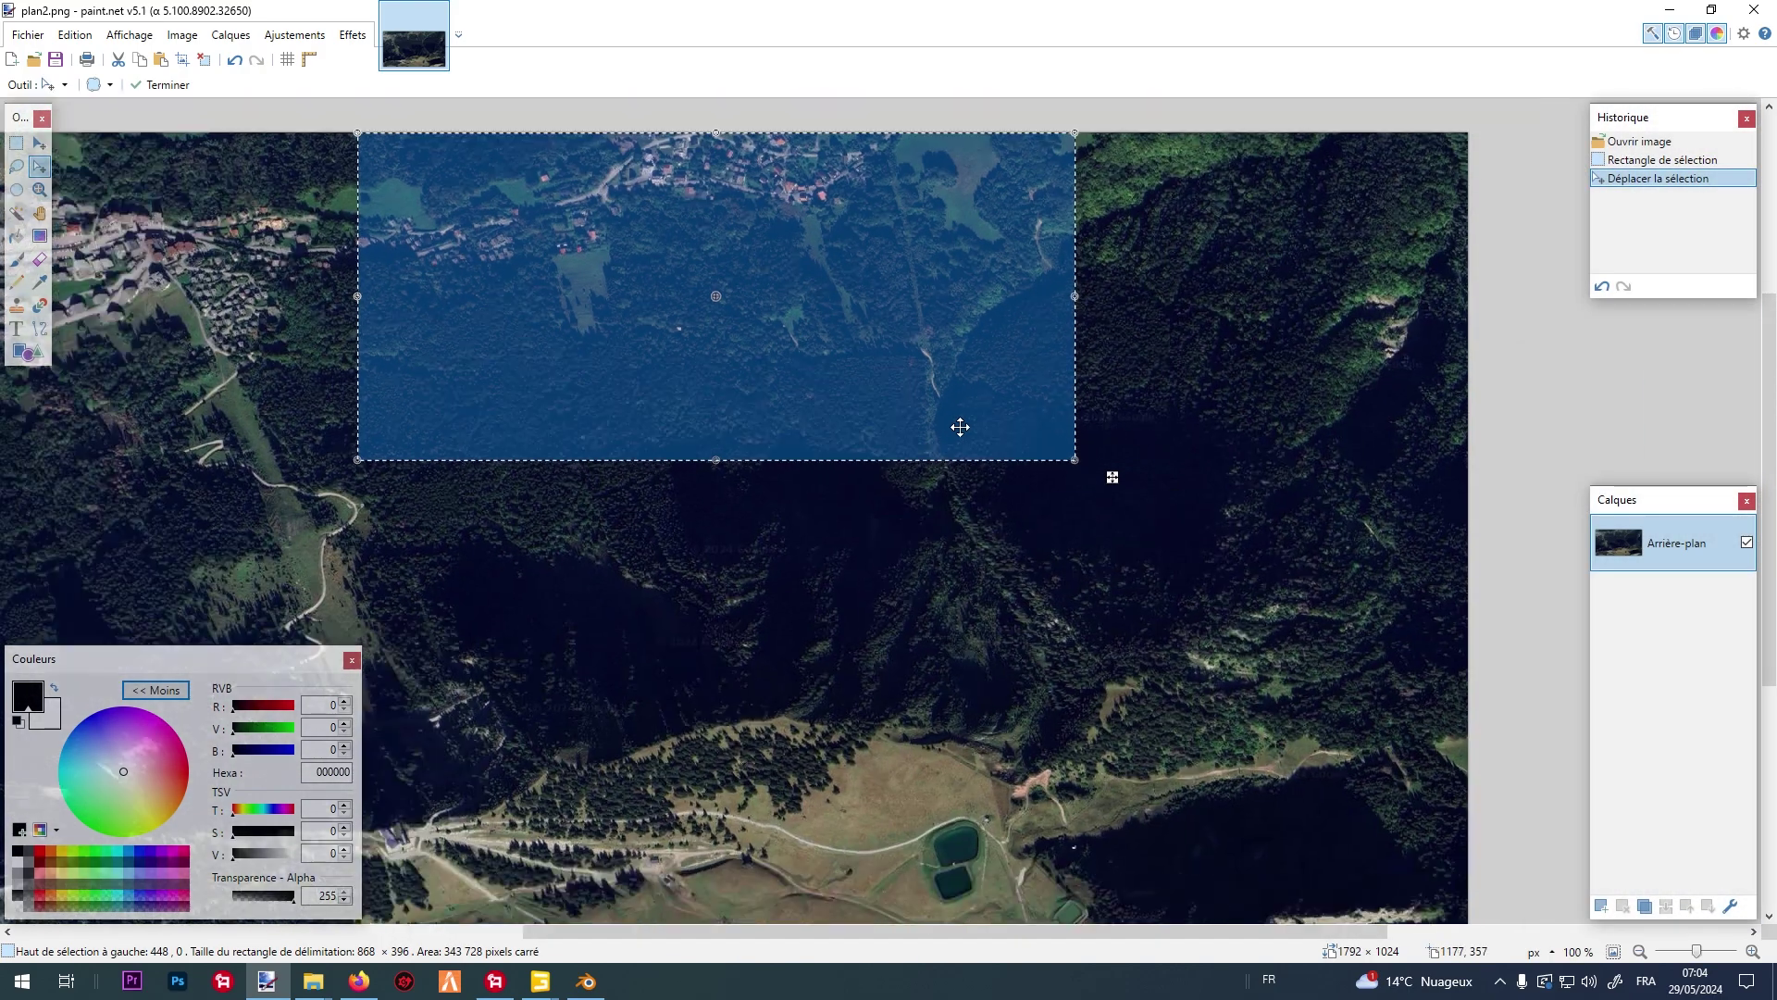
ctrl+scroll(959, 427, down, 1)
ctrl+scroll(491, 601, up, 3)
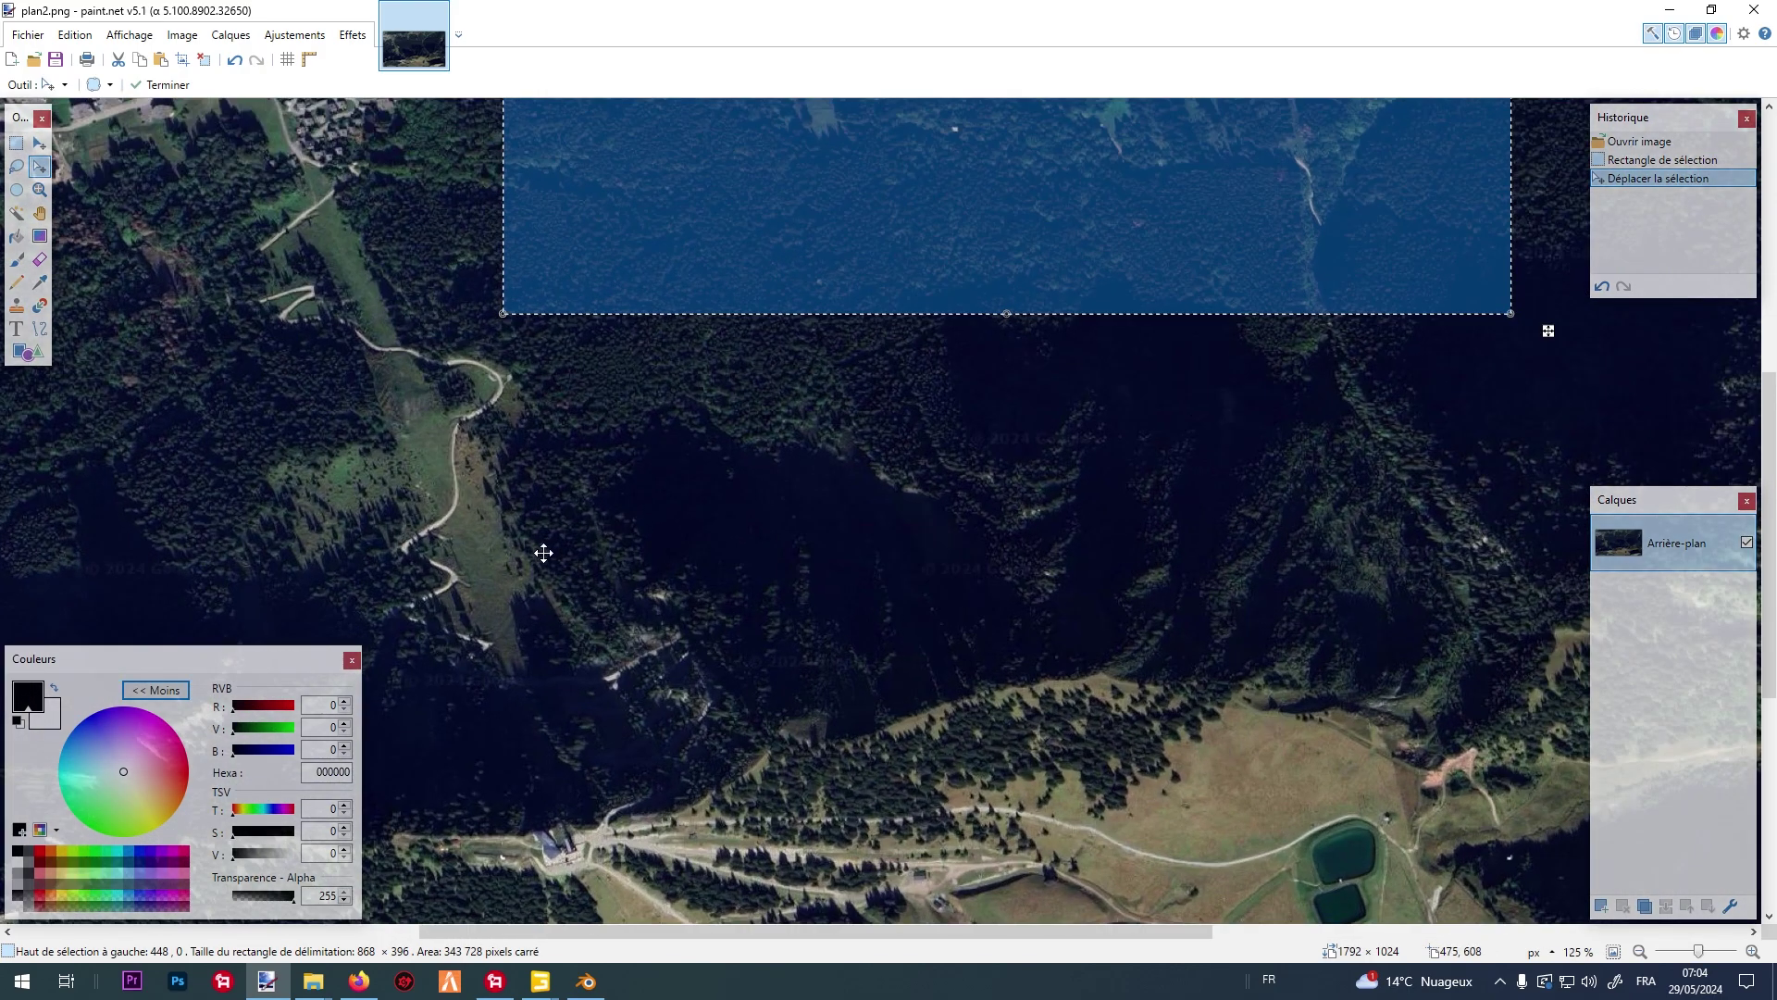
drag(1006, 319, 1006, 663)
ctrl+scroll(254, 611, up, 4)
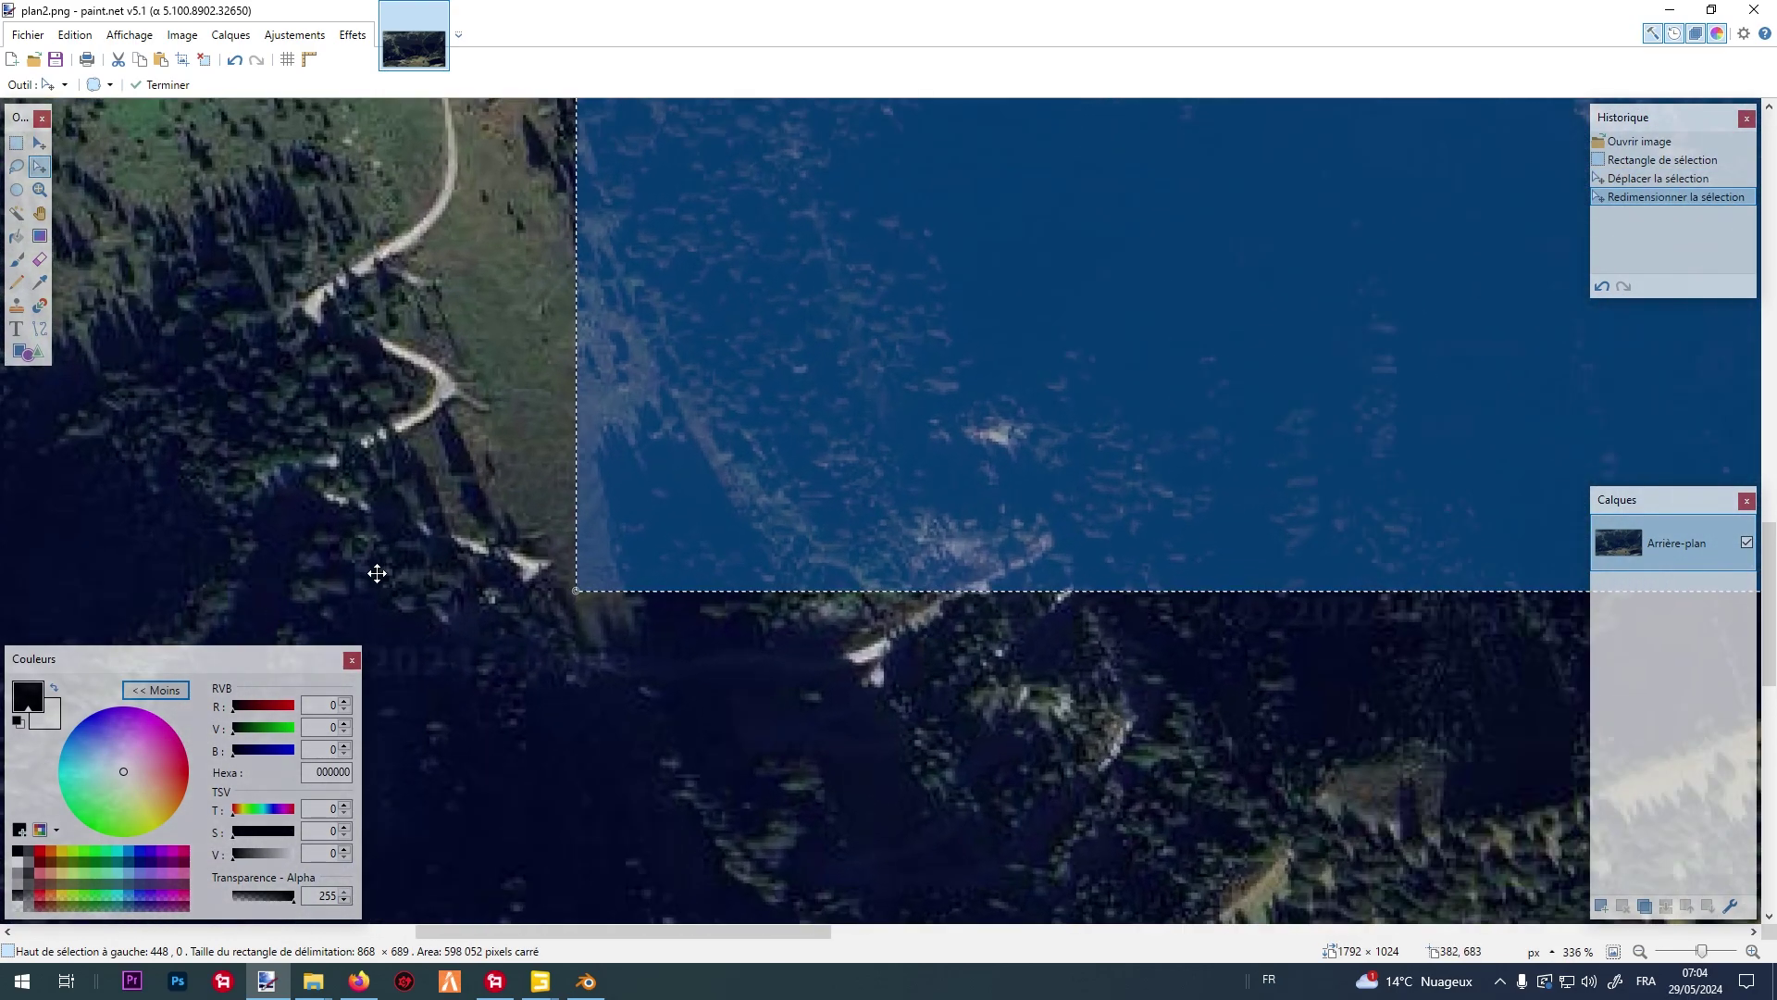
ctrl+scroll(371, 573, down, 4)
ctrl+scroll(449, 625, down, 3)
ctrl+scroll(536, 635, up, 6)
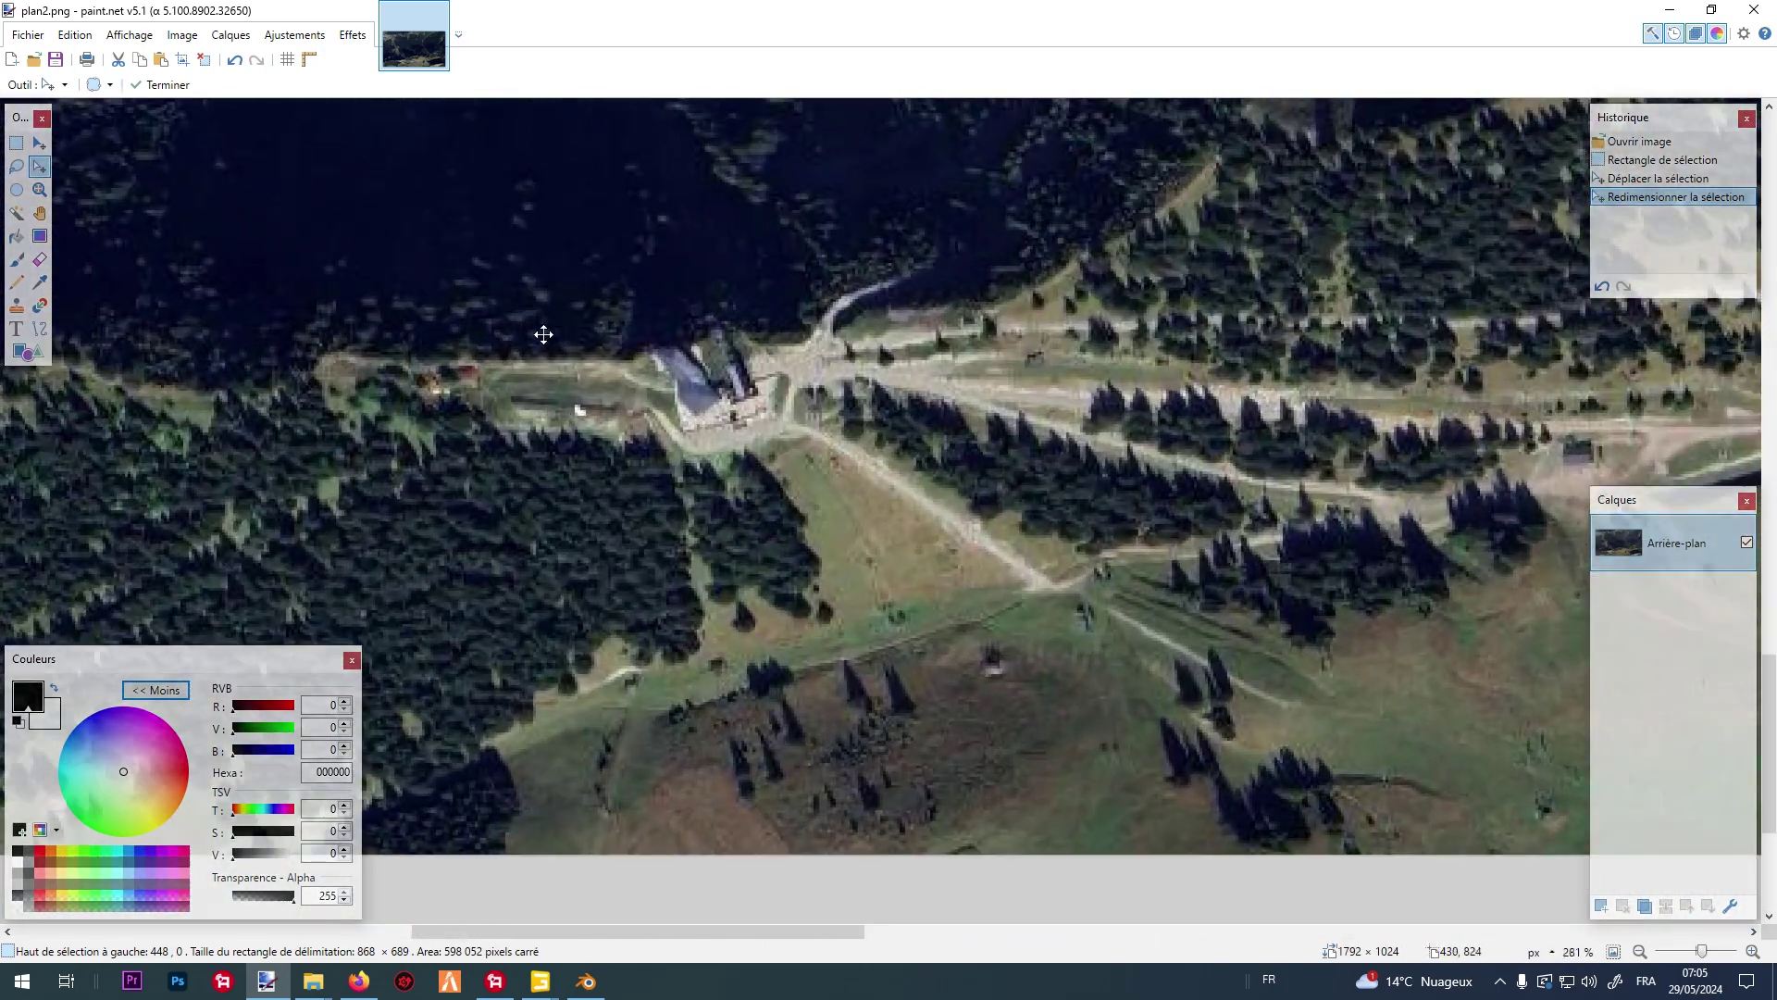
ctrl+scroll(600, 403, down, 3)
scroll(1004, 386, up, 3)
scroll(1018, 383, down, 1)
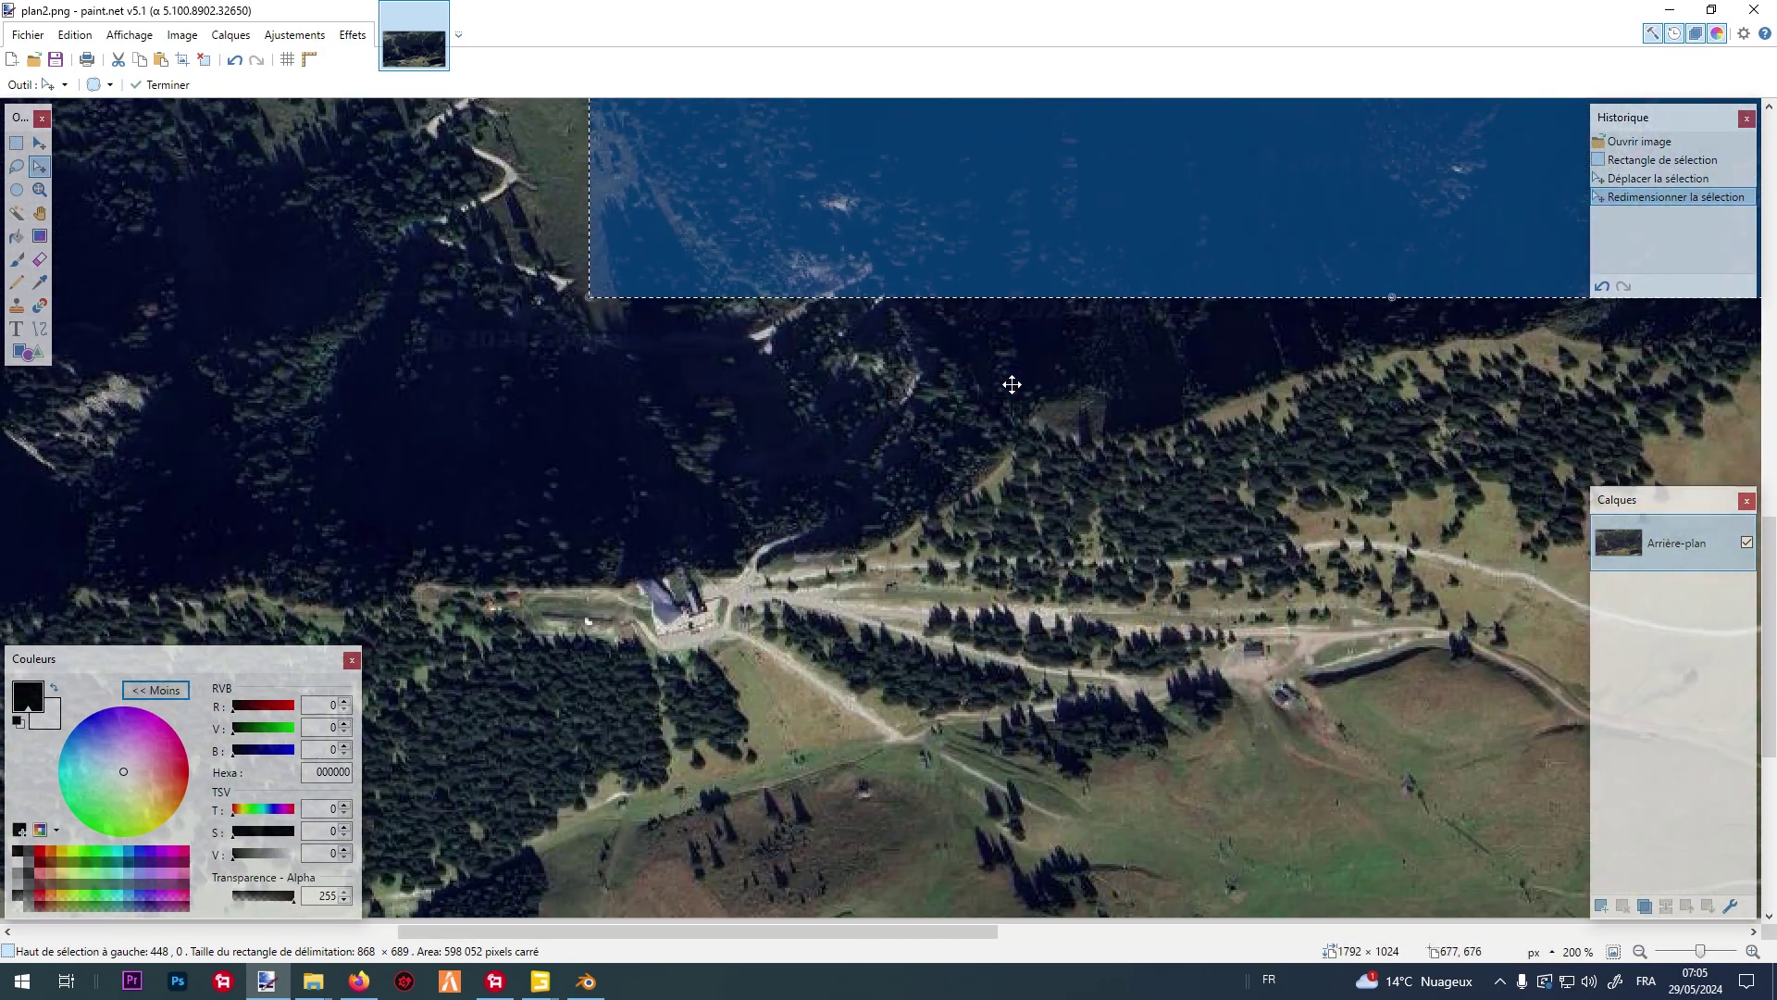
Align the selection's lower edge with the lower-left white mark, making the selection 868 × 864 px.
drag(1388, 297, 1388, 617)
ctrl+scroll(523, 675, up, 4)
ctrl+scroll(586, 632, up, 5)
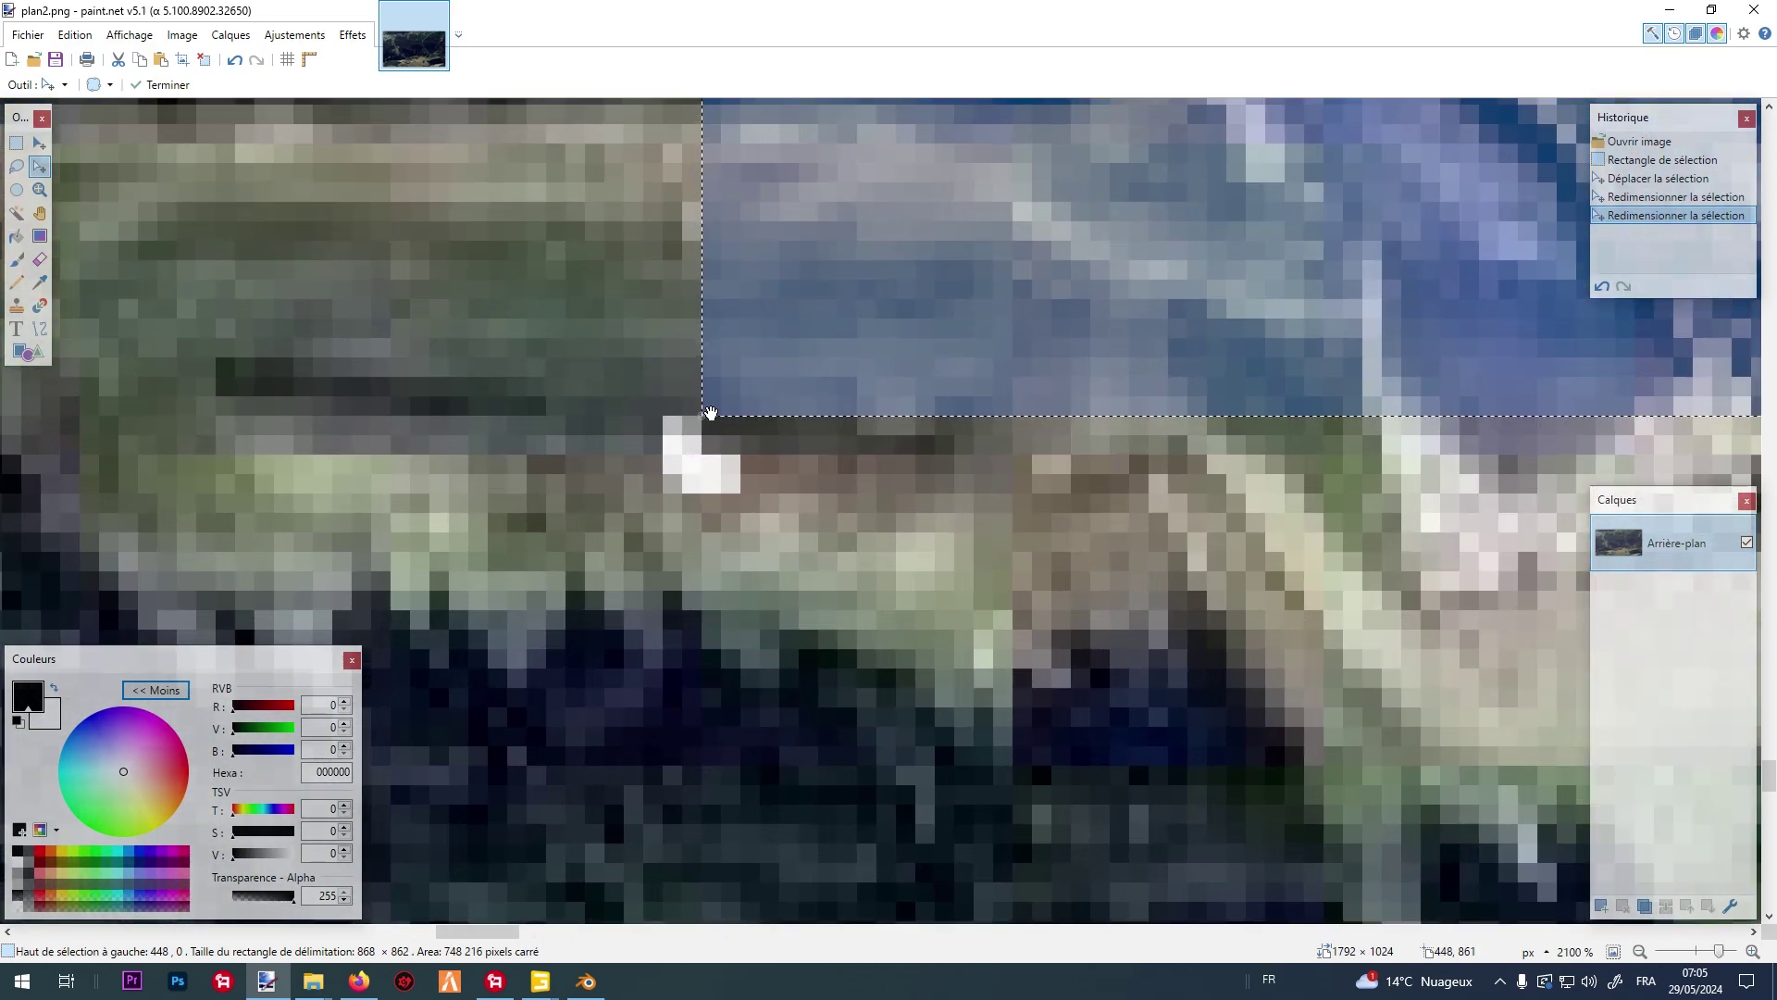
drag(703, 427, 696, 460)
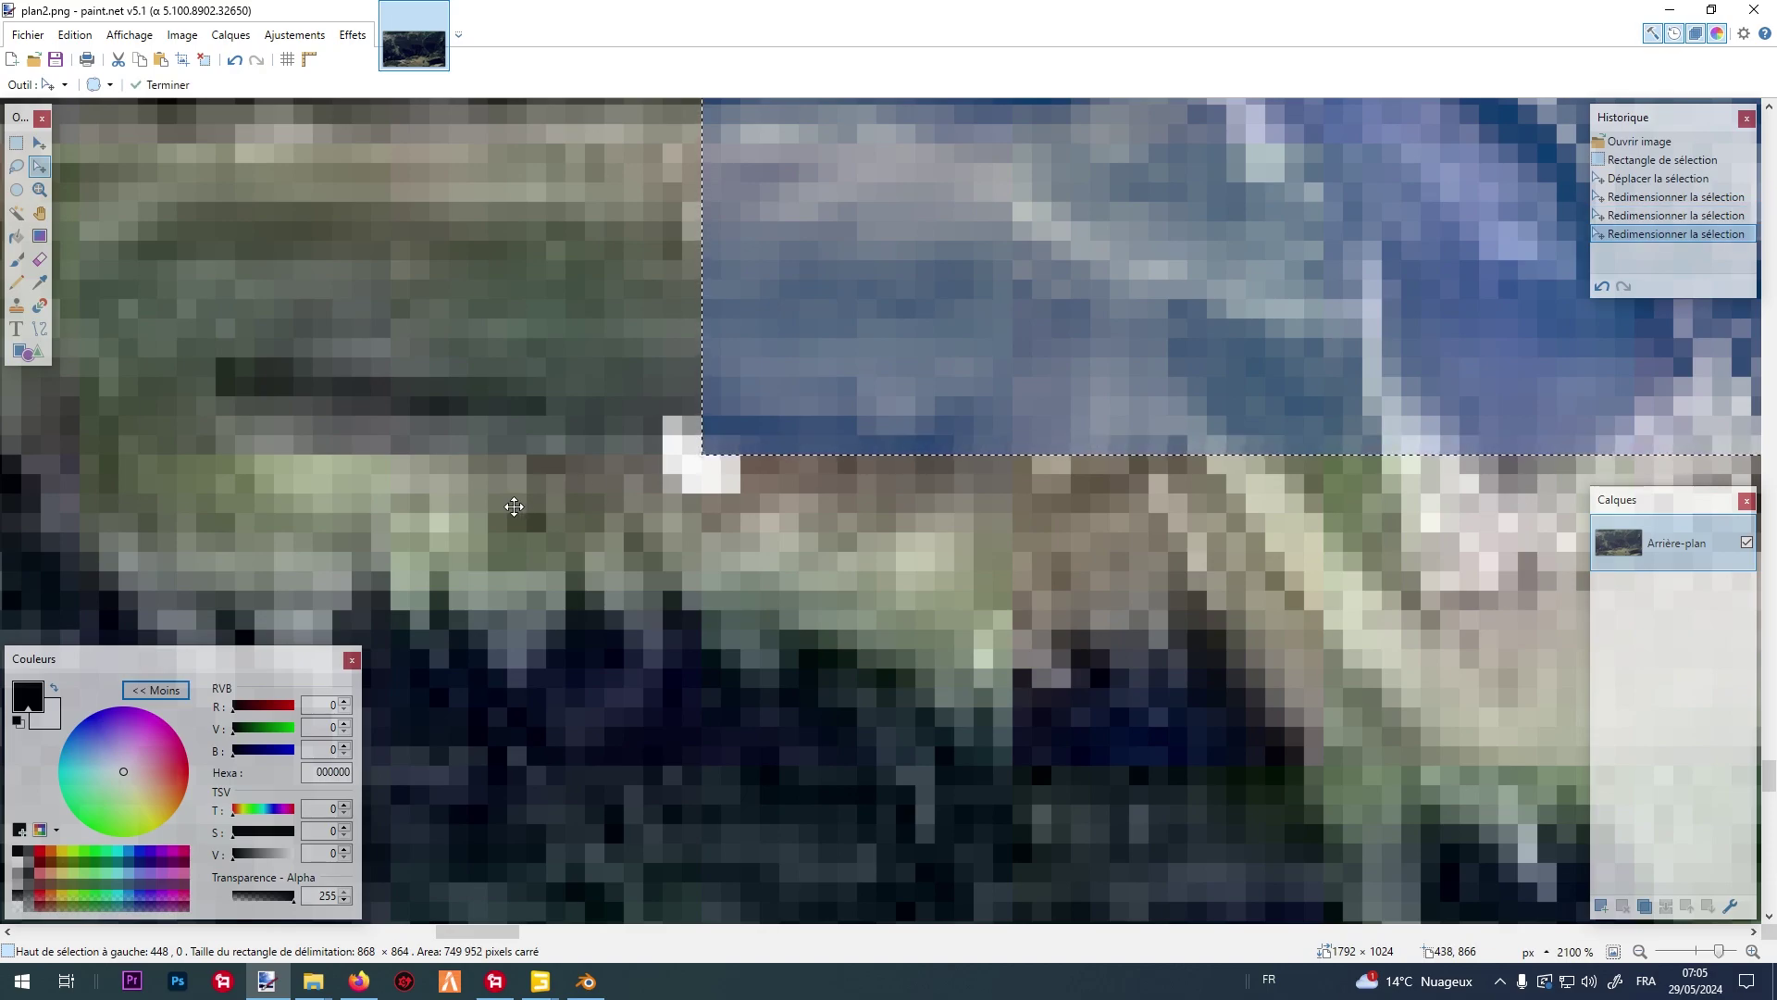
Check the selection's lower-right and upper-right corners against the white marks.
ctrl+scroll(516, 500, down, 10)
ctrl+scroll(1254, 518, up, 12)
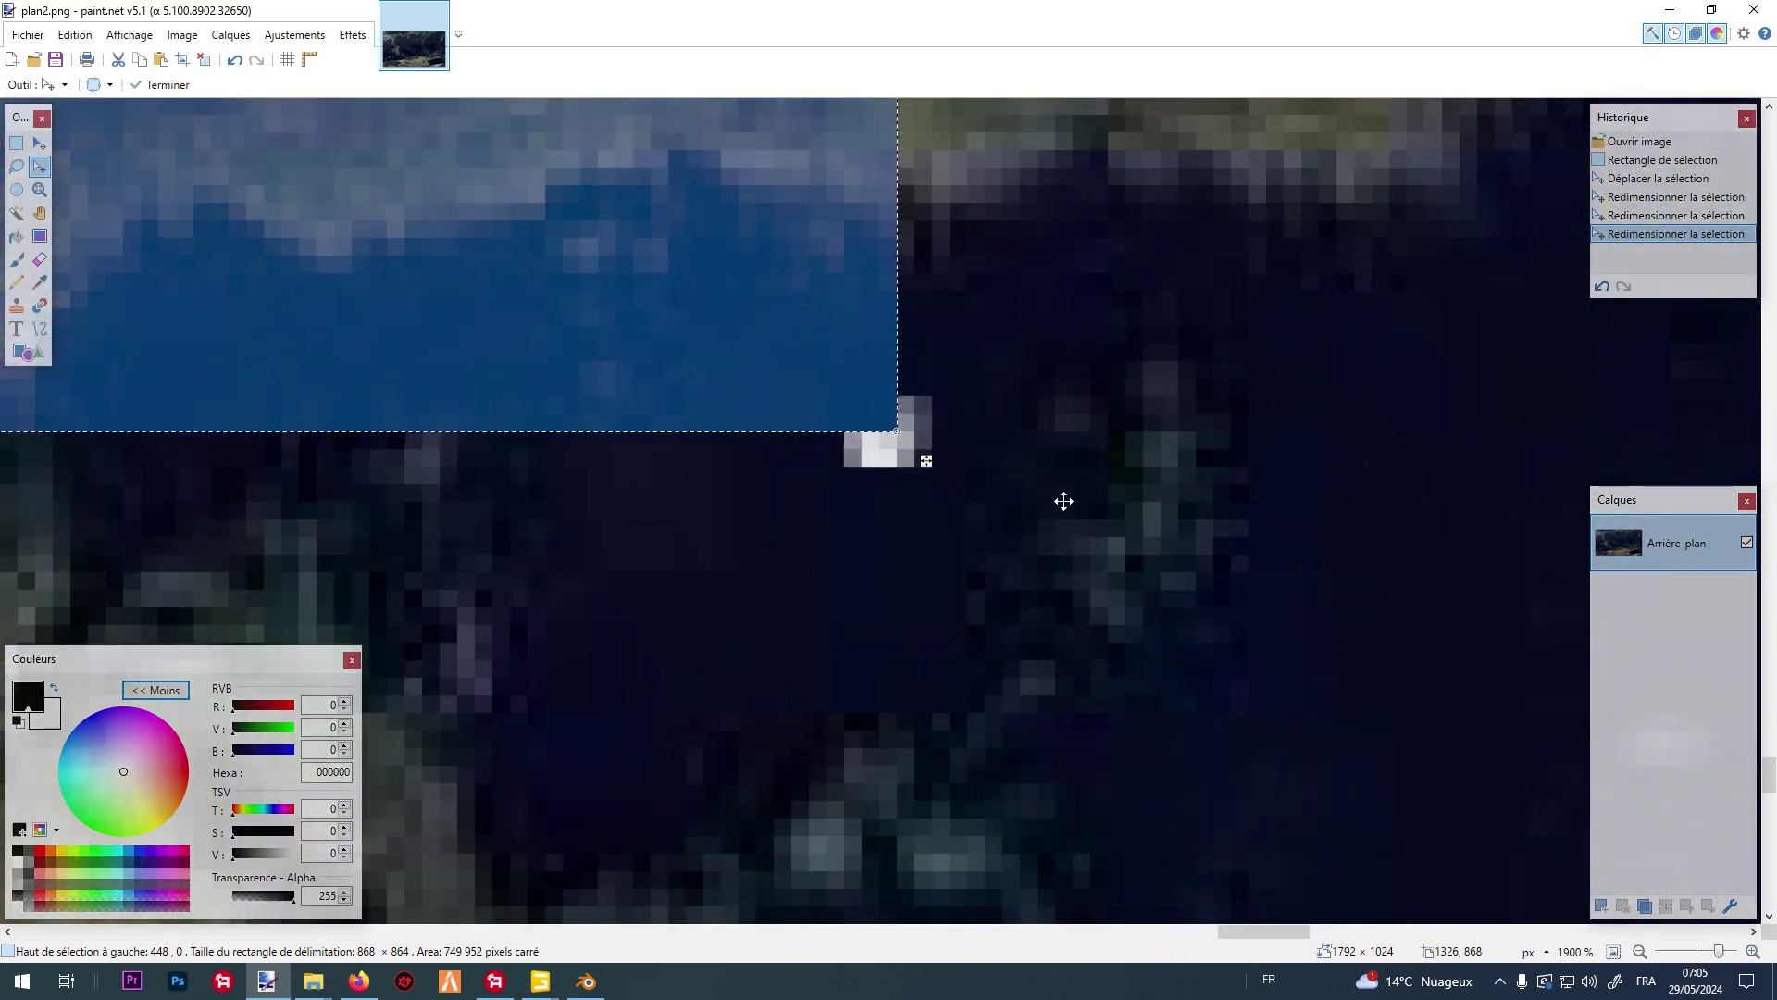
ctrl+scroll(1036, 495, up, 2)
mouse_move(817, 395)
mouse_down()
mouse_move(796, 394)
mouse_move(818, 396)
mouse_up()
ctrl+scroll(1064, 435, down, 12)
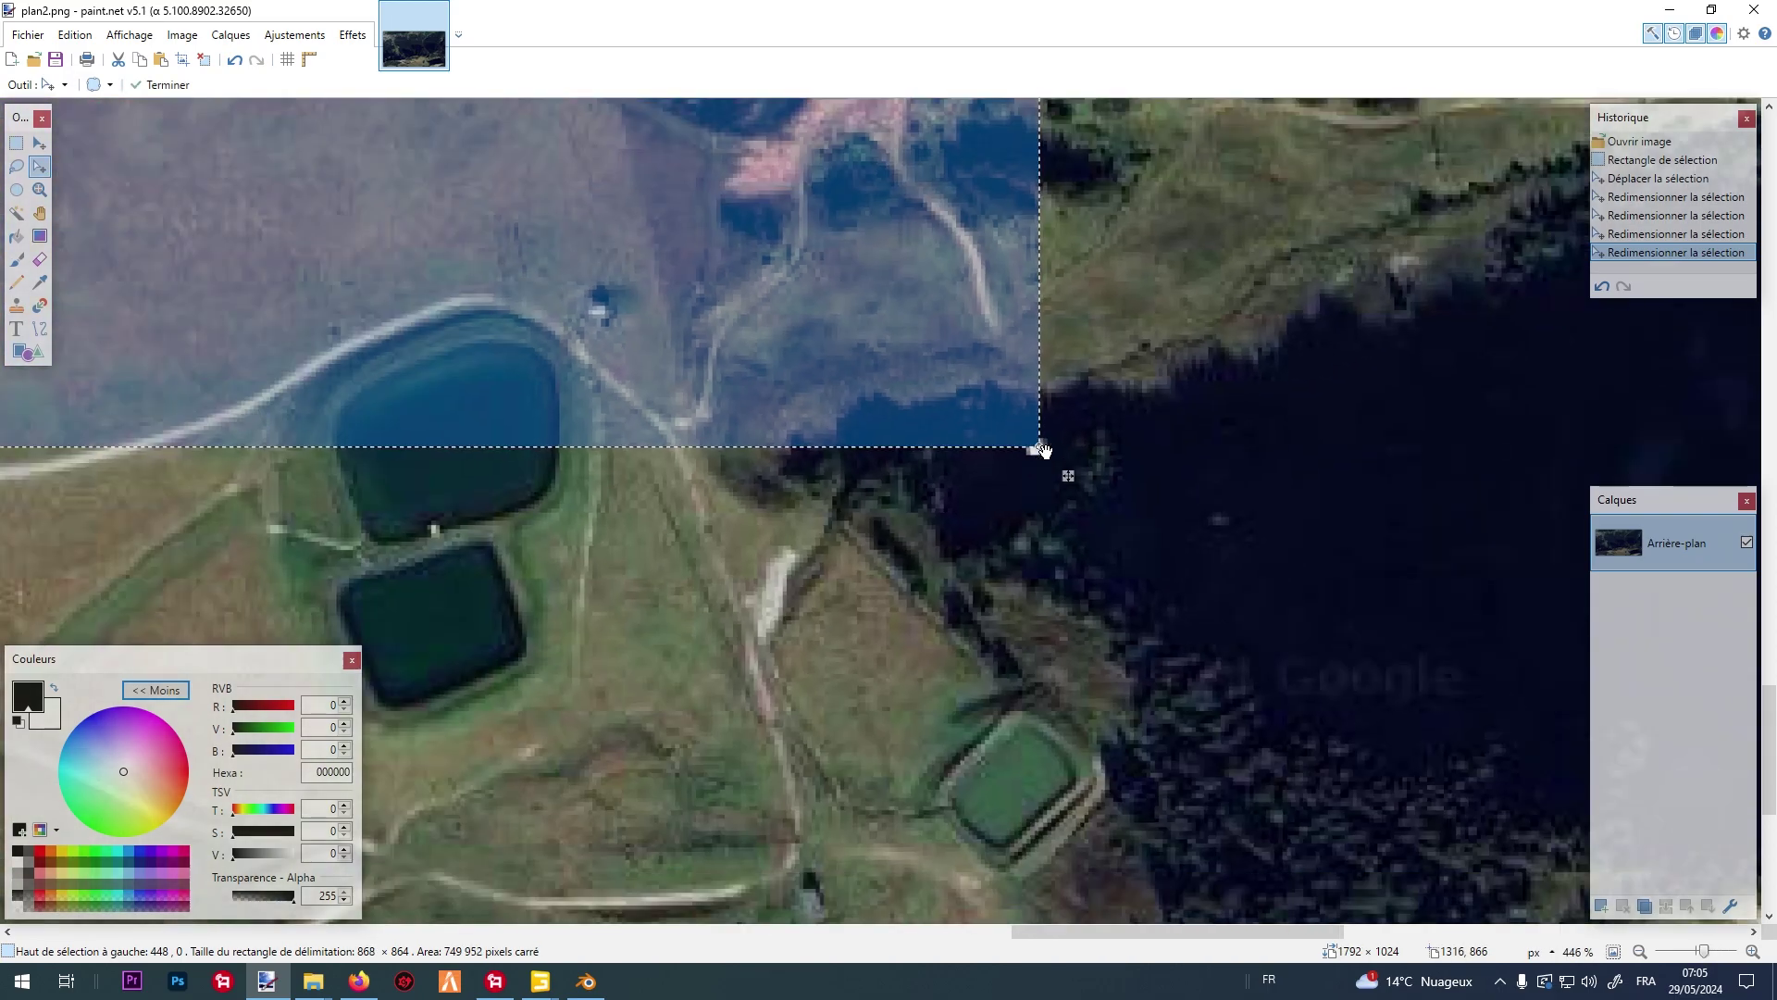
ctrl+scroll(1060, 444, up, 8)
scroll(1061, 438, up, 7)
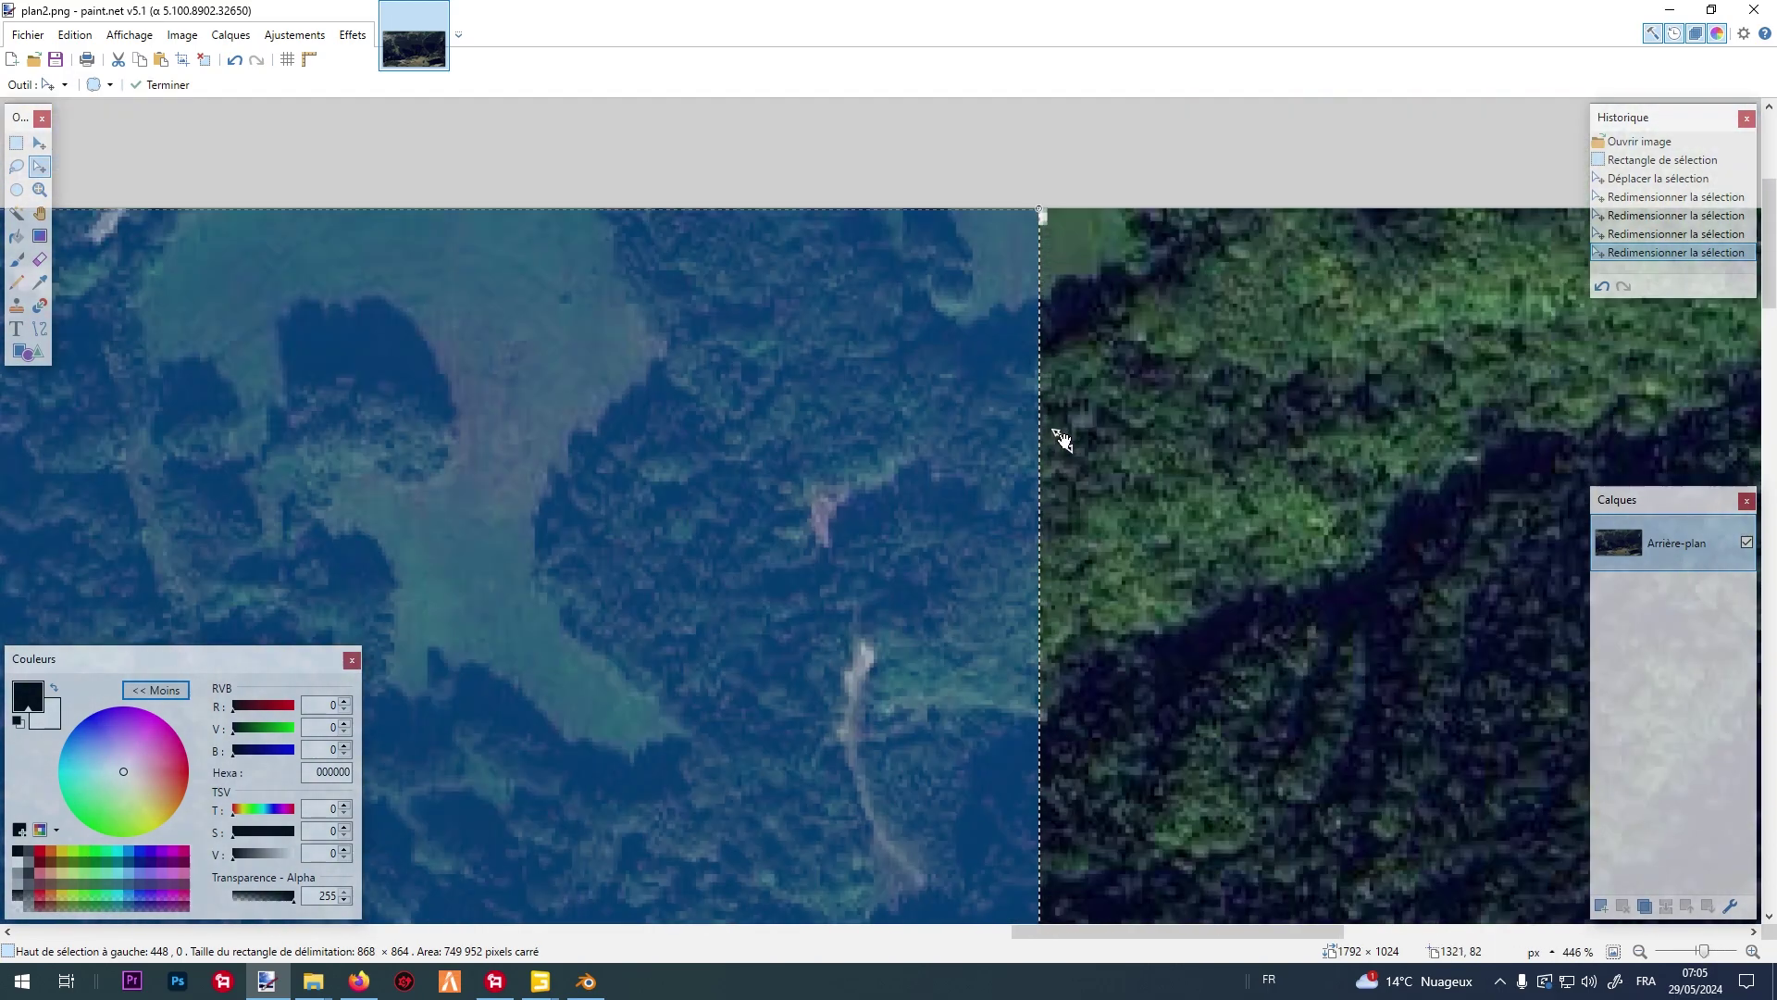
ctrl+scroll(1110, 475, up, 1)
ctrl+scroll(1161, 476, down, 8)
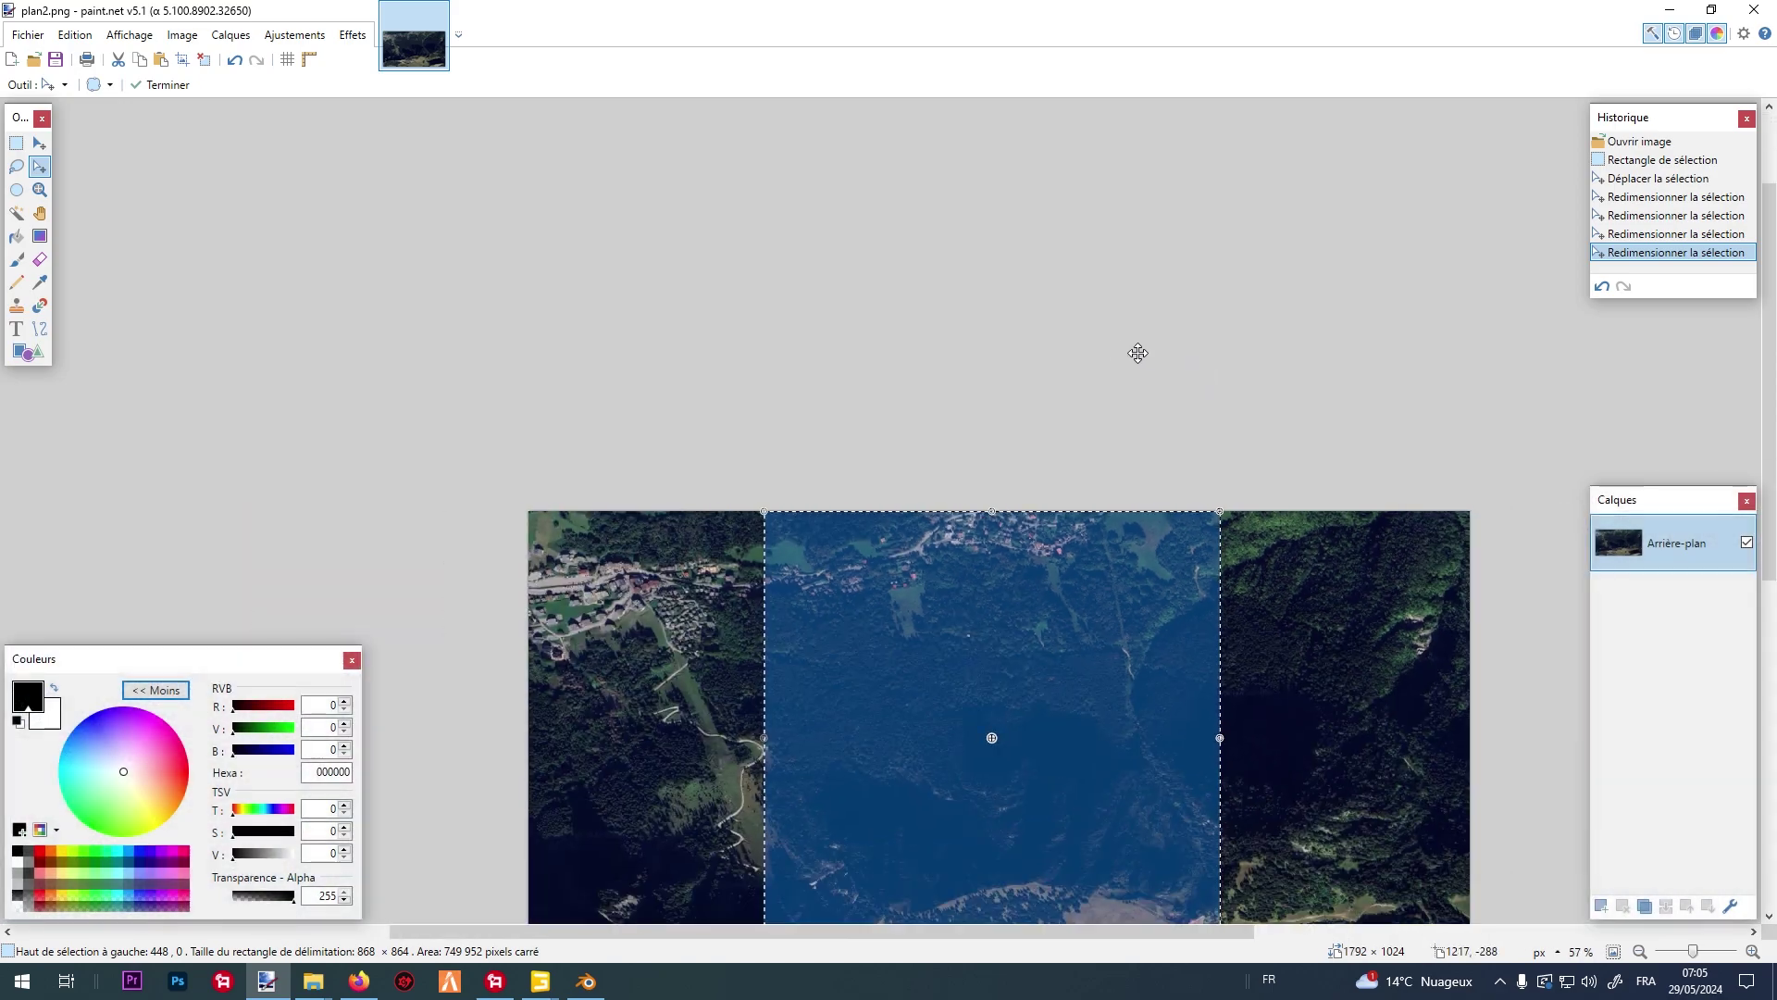
Crop the image to the selection and resize it to 1024 × 1024 pixels without keeping the proportions.
click(182, 35)
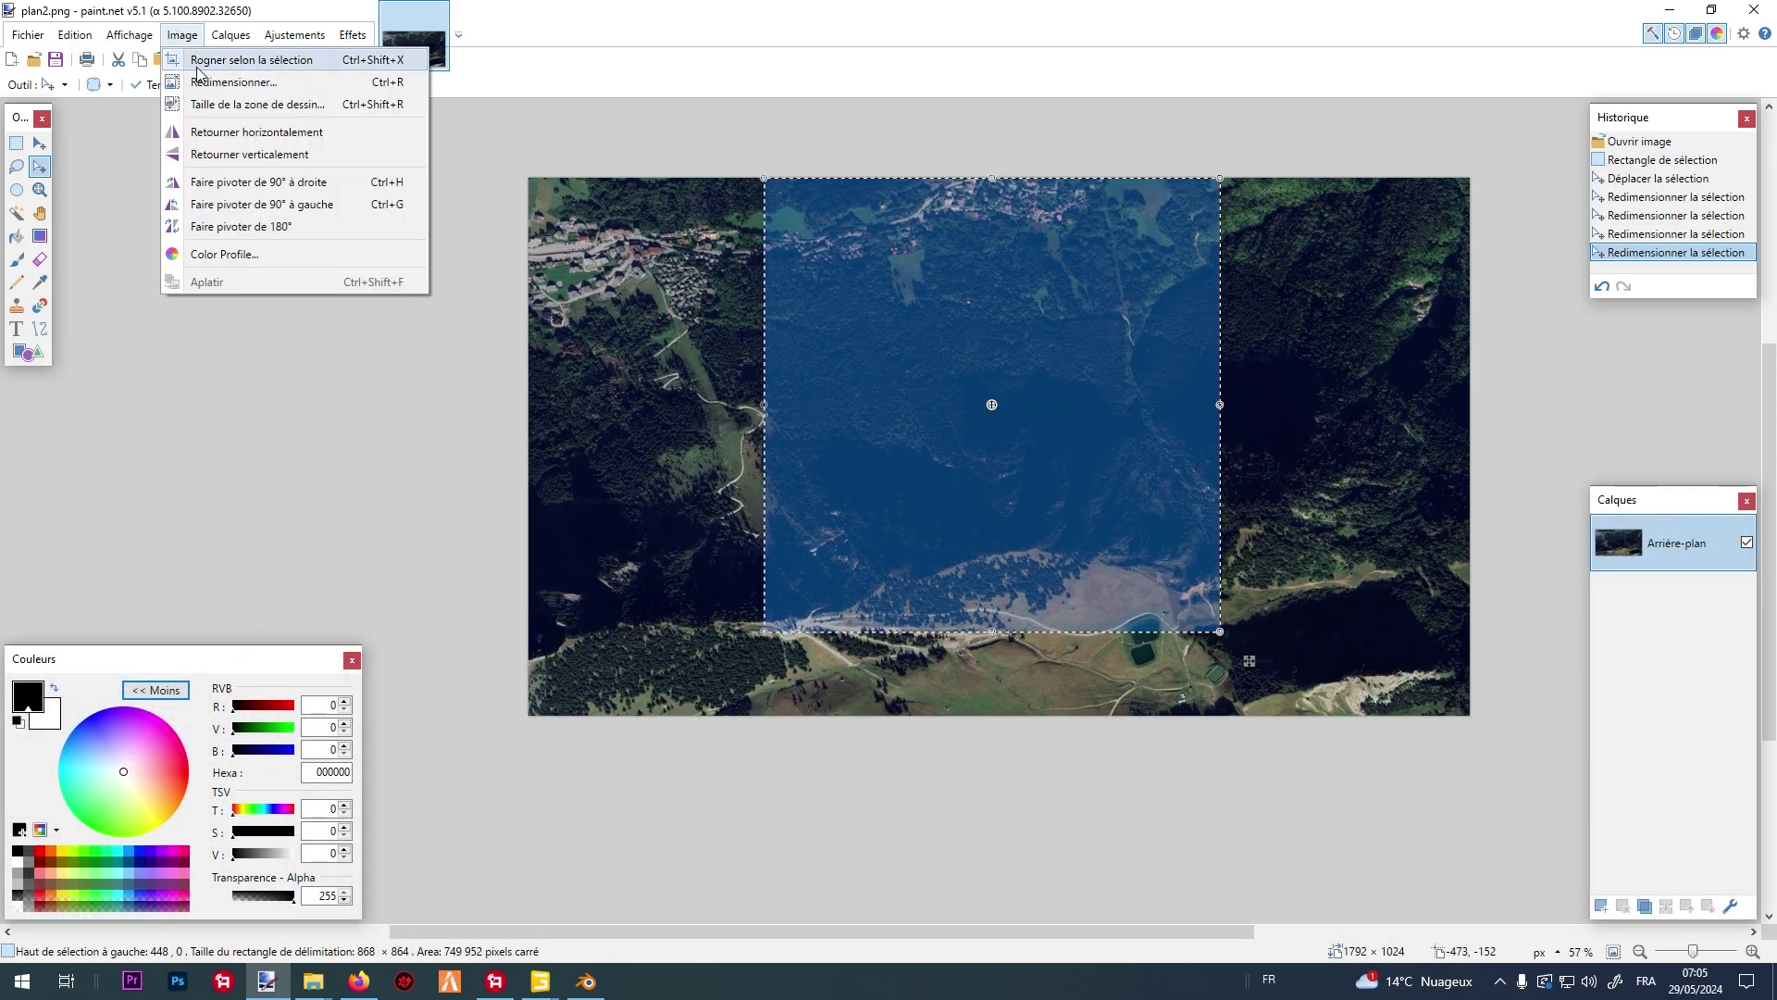
click(197, 63)
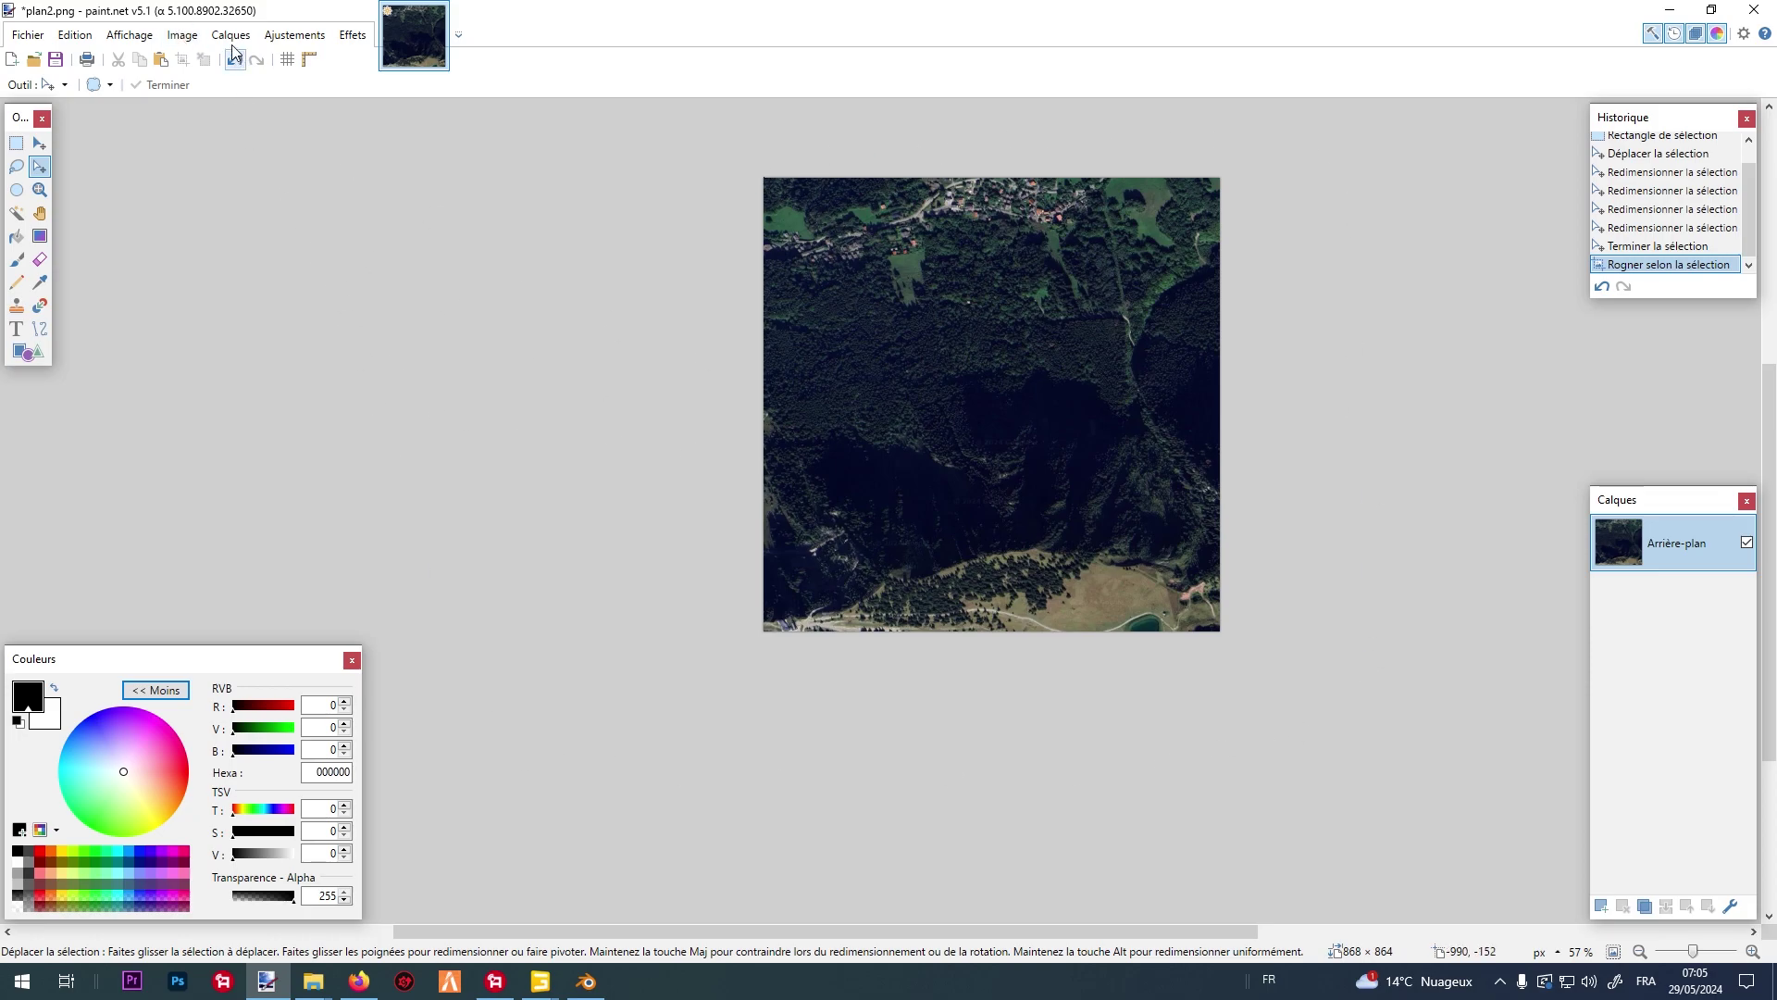
click(197, 35)
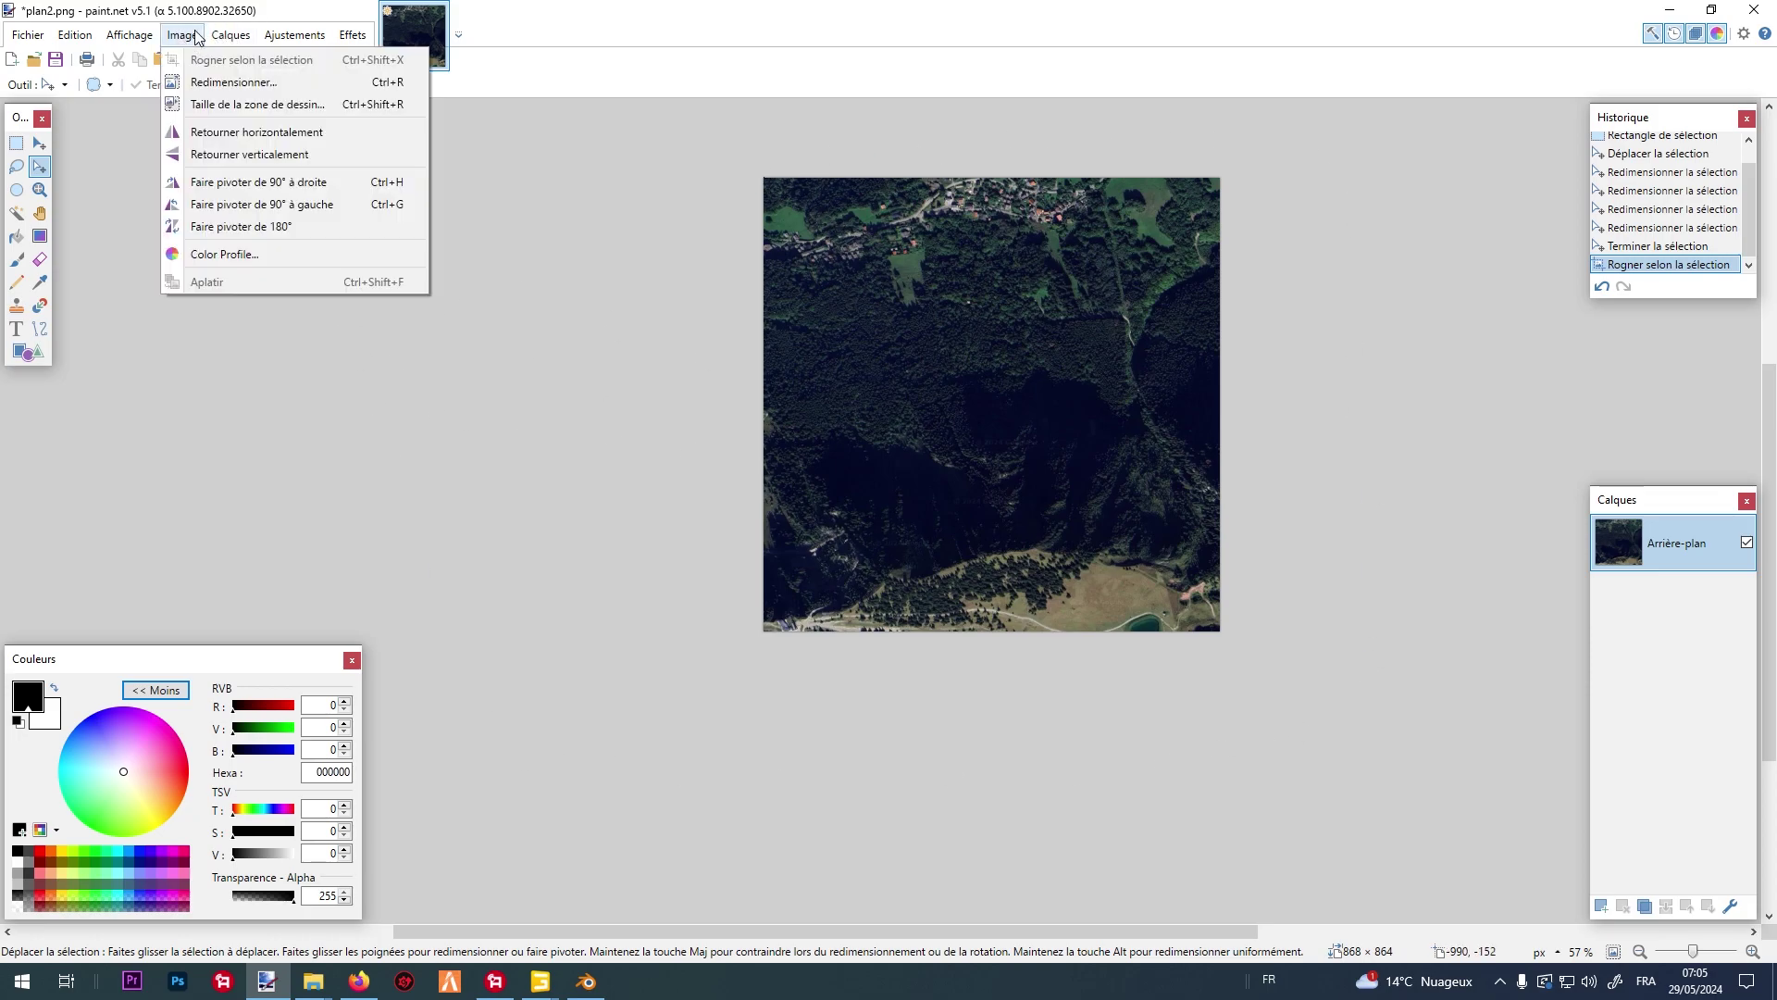
click(233, 81)
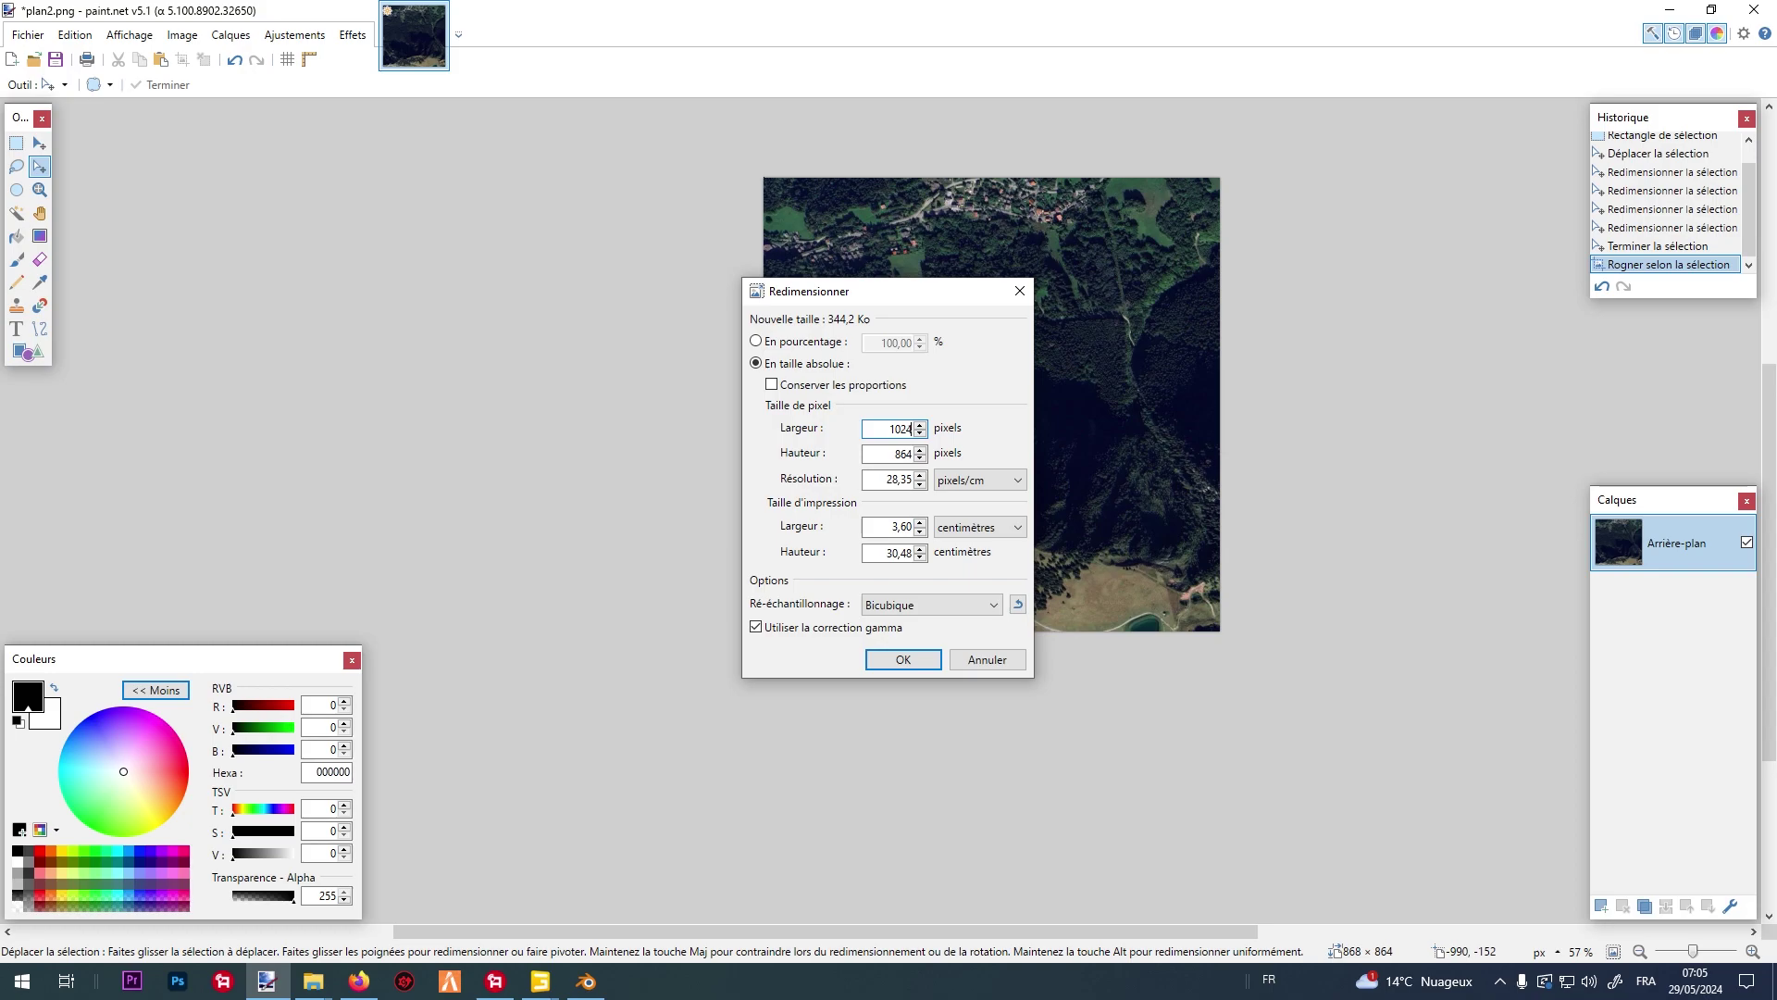
double_click(902, 453)
click(903, 659)
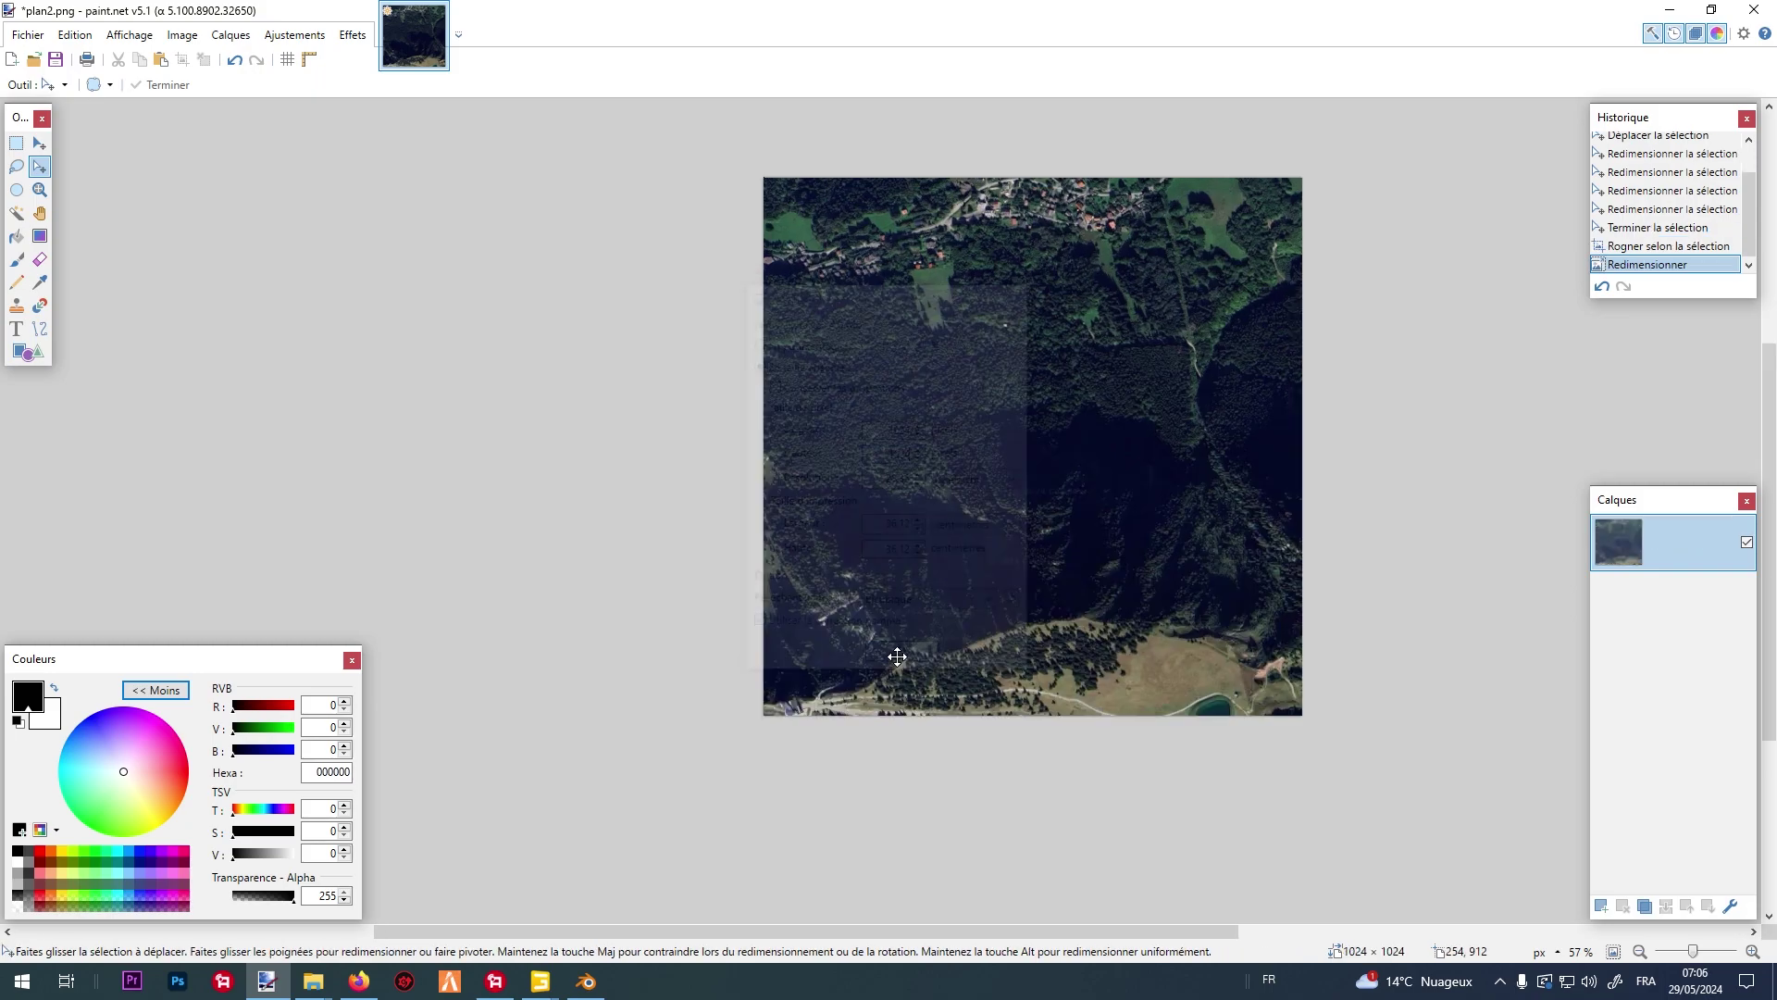
Save the cropped texture as plan2.dds in the maps folder, using DDS format with BC1 (Linear, DXT1) compression.
click(28, 34)
click(120, 181)
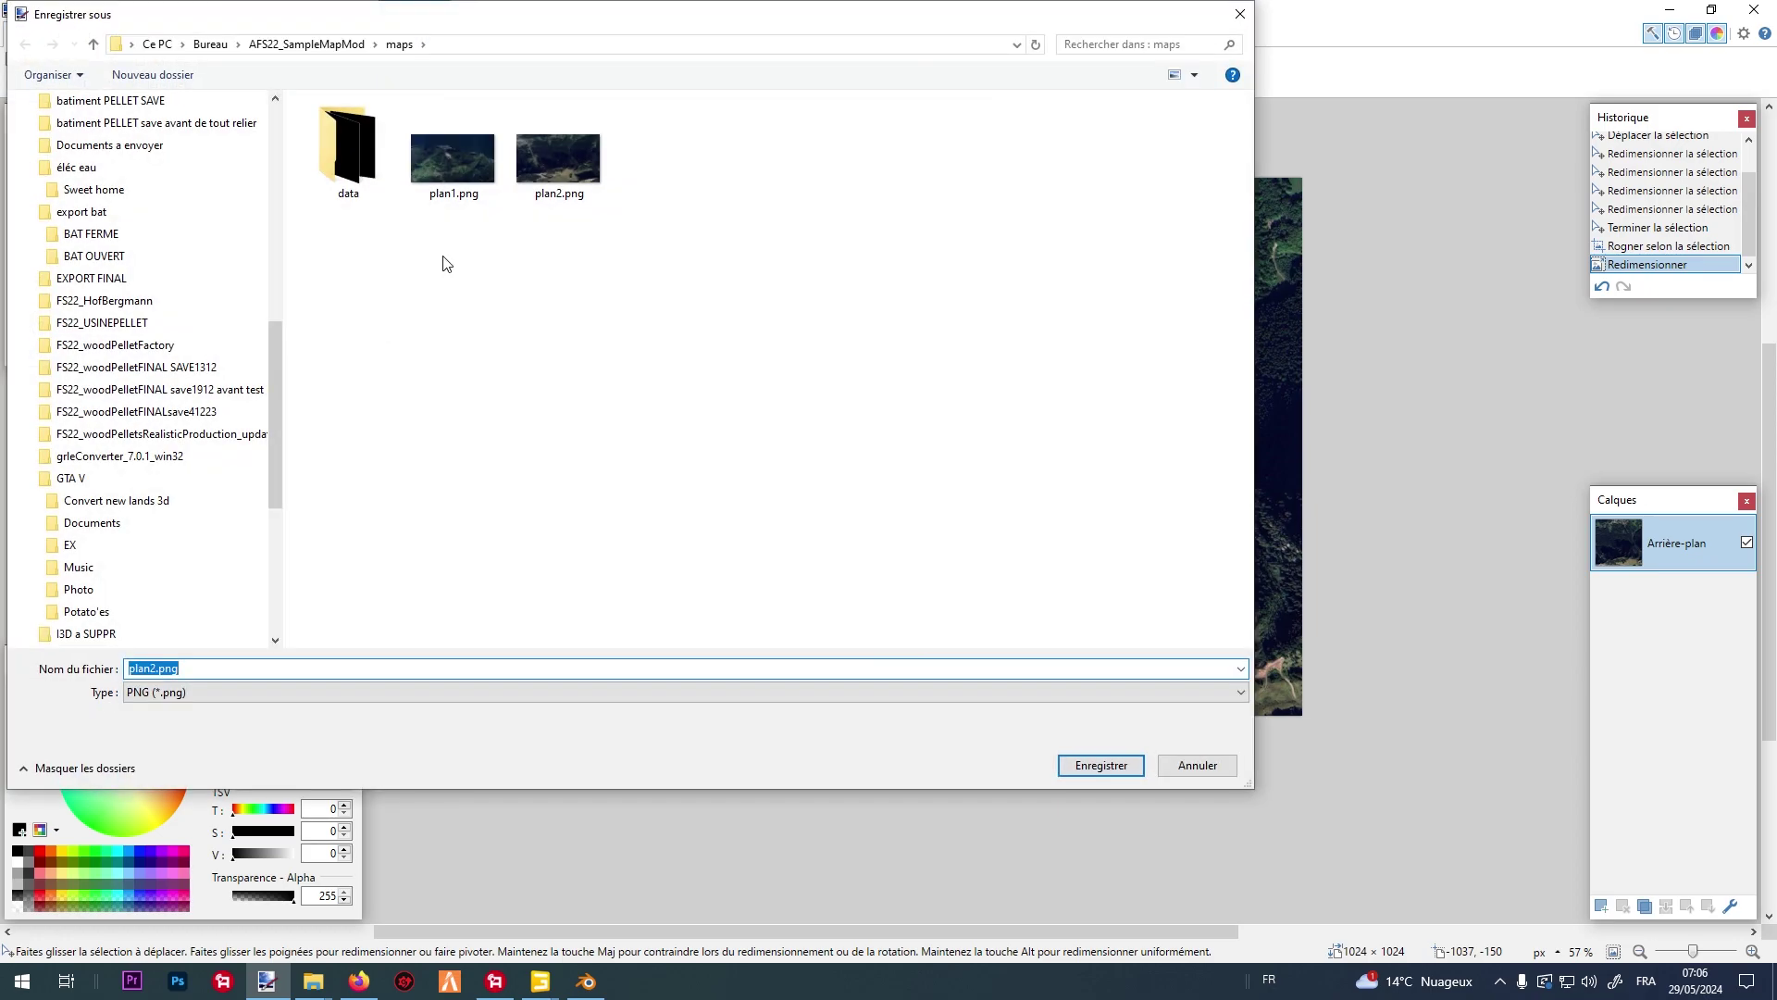
click(194, 700)
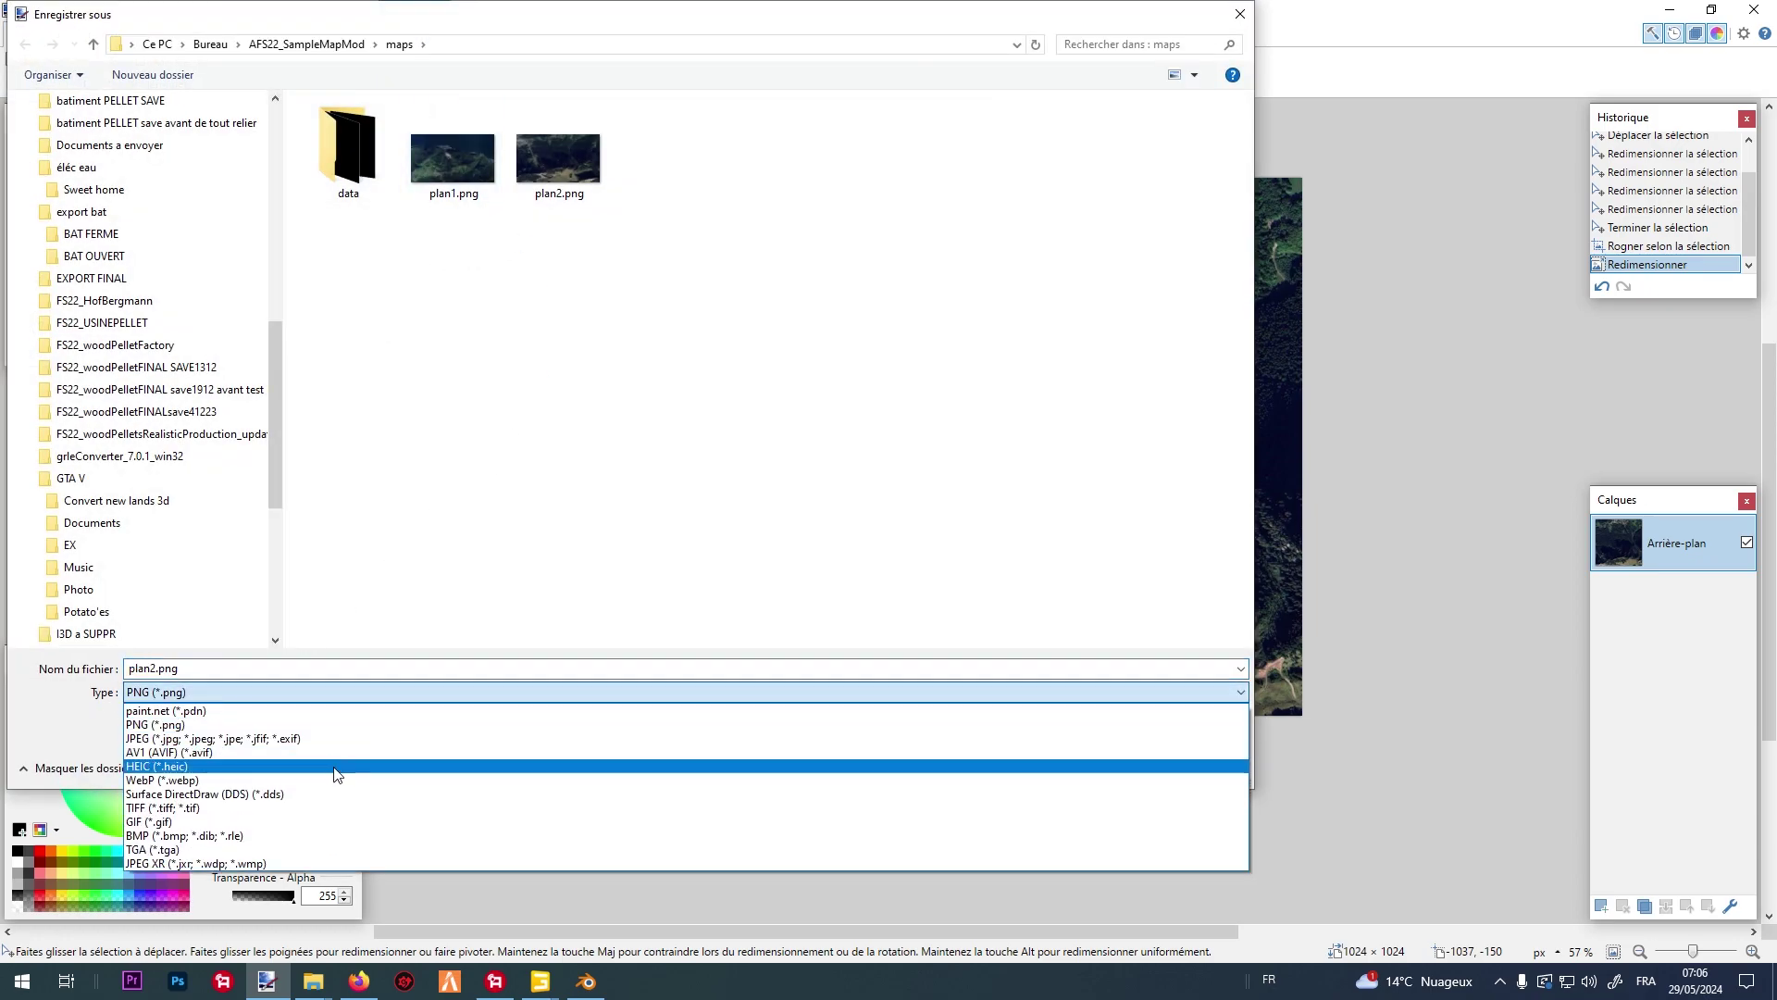
click(342, 793)
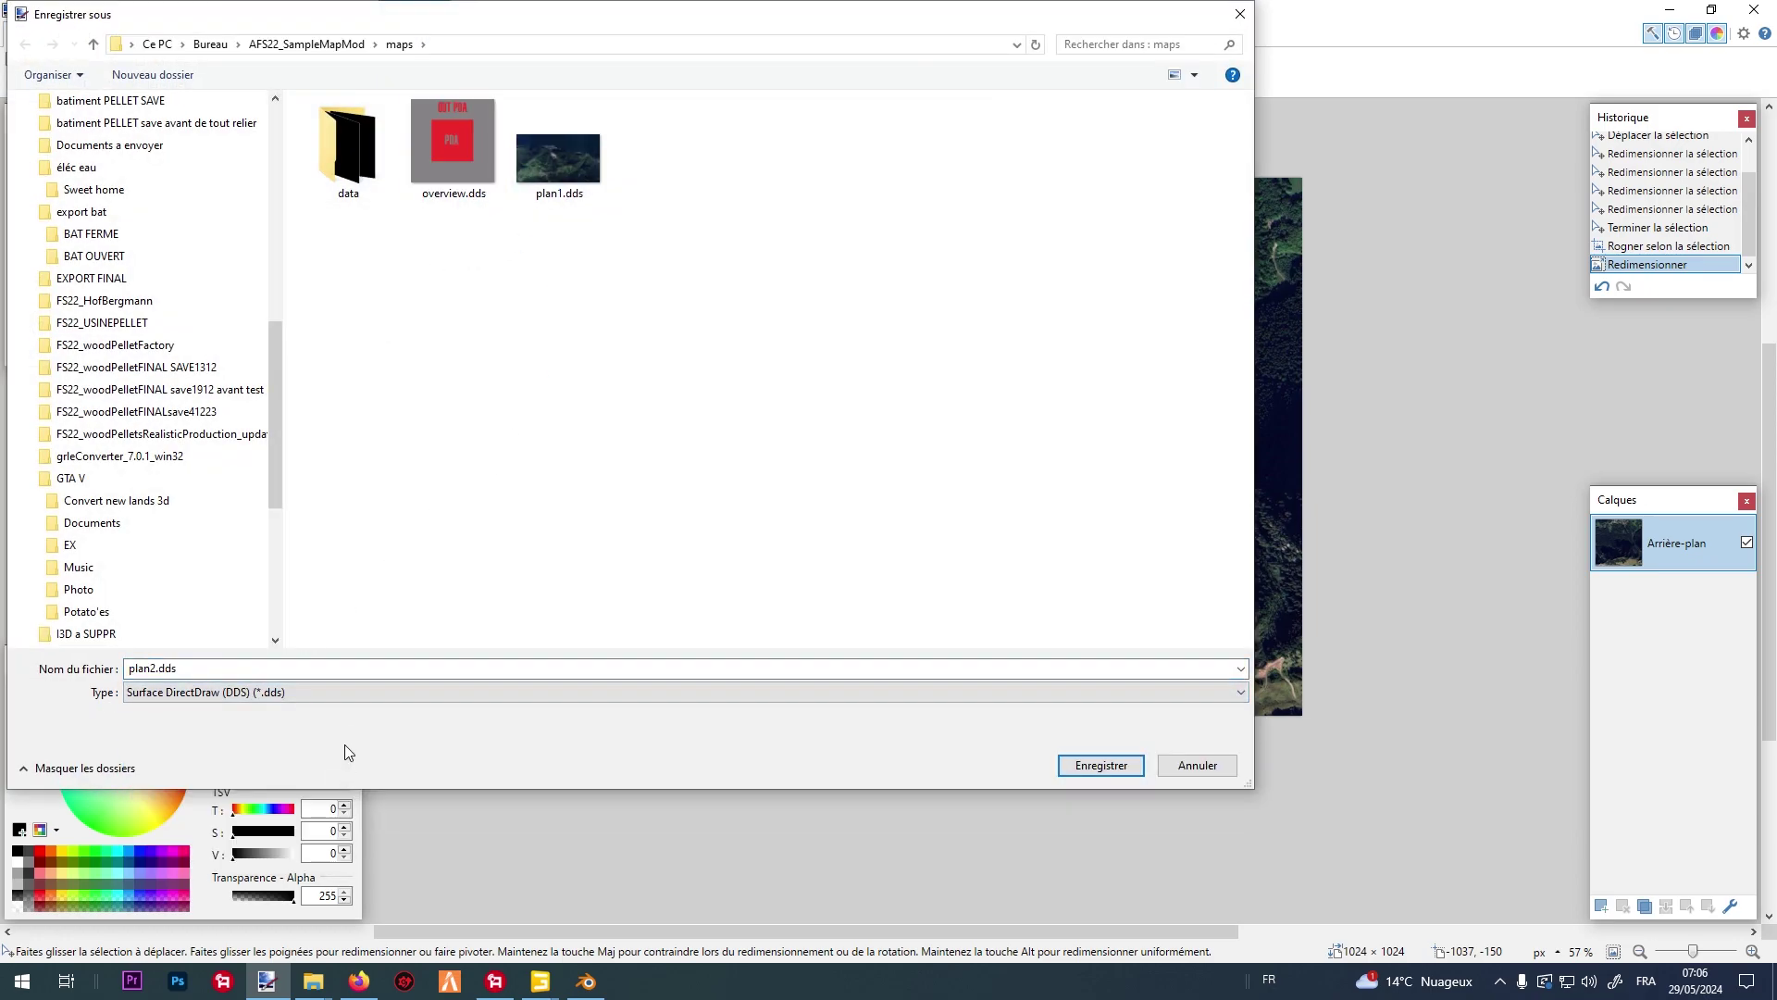
click(1098, 765)
click(622, 200)
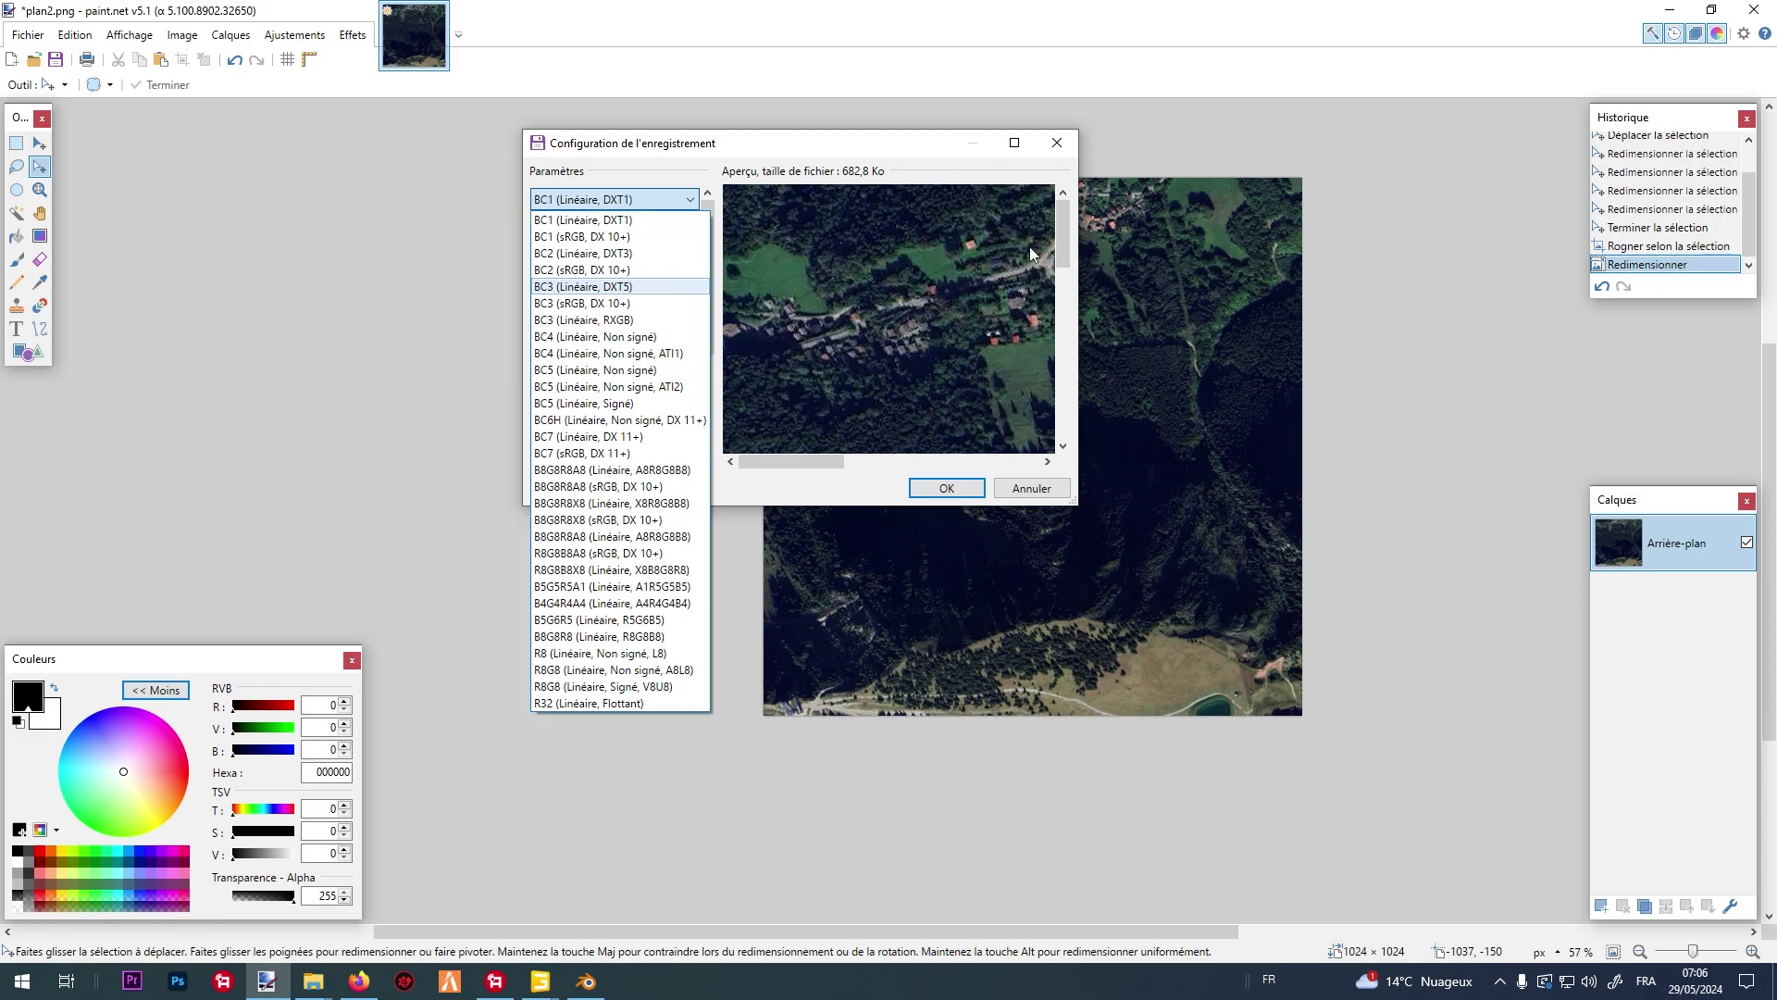
click(583, 220)
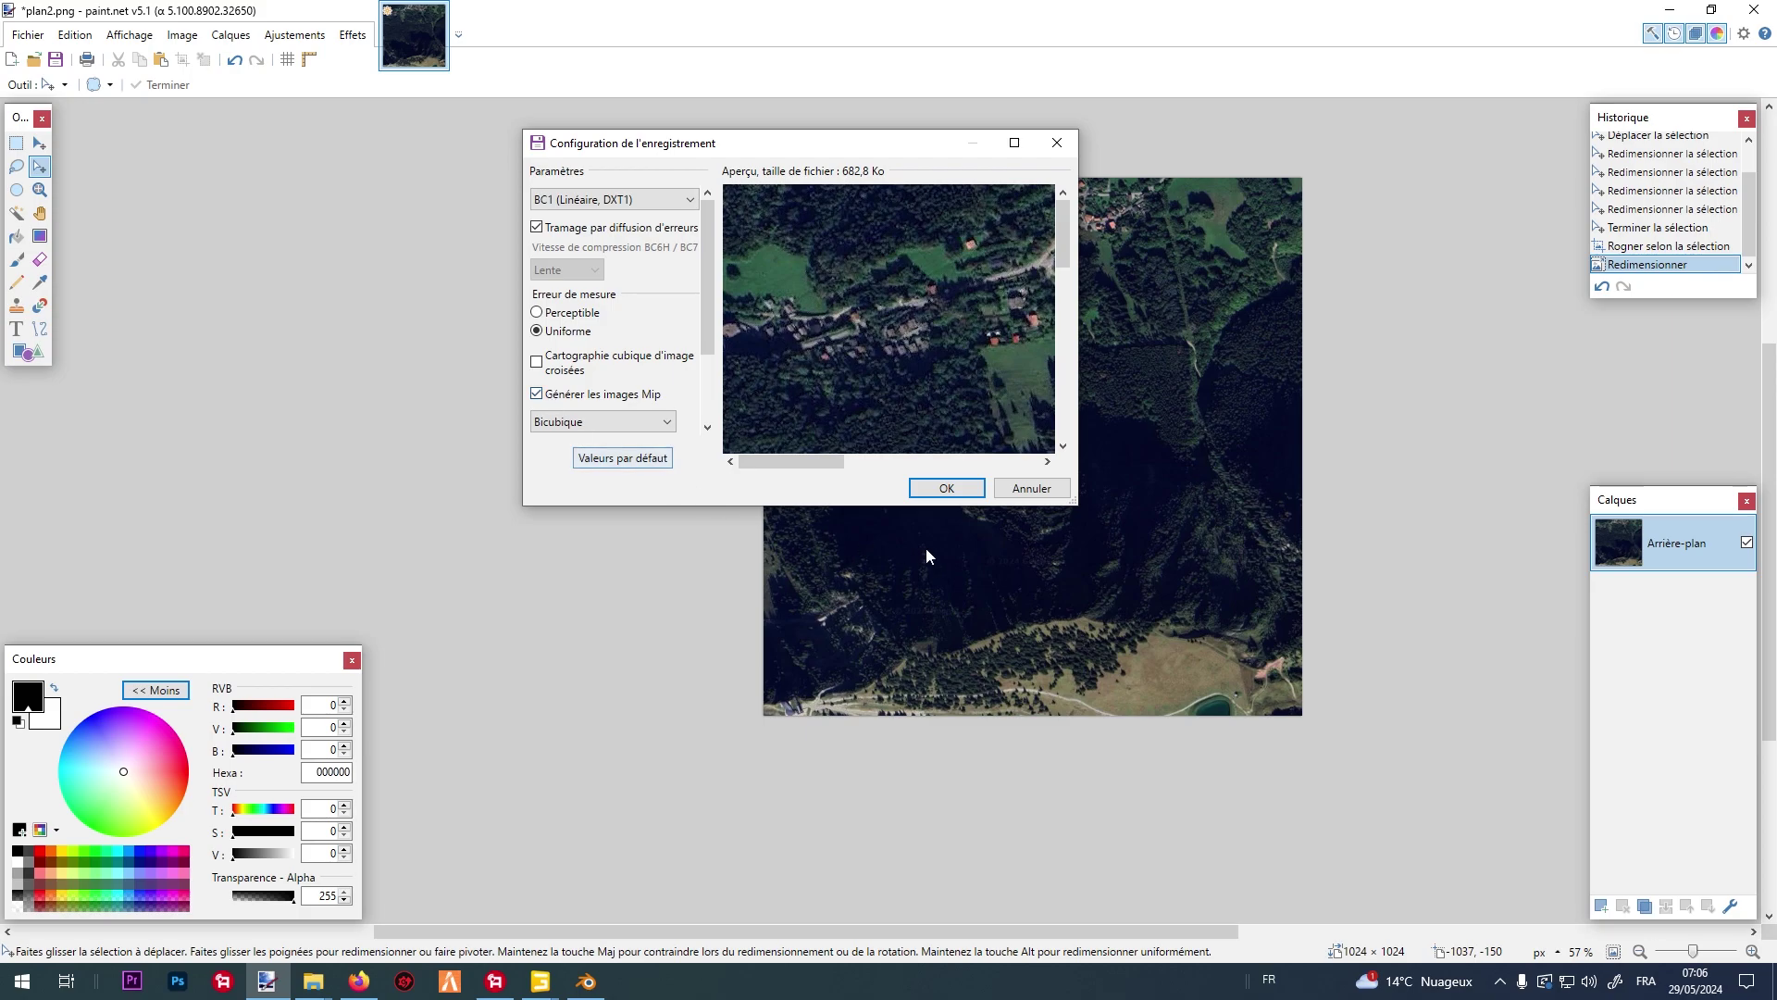
click(933, 496)
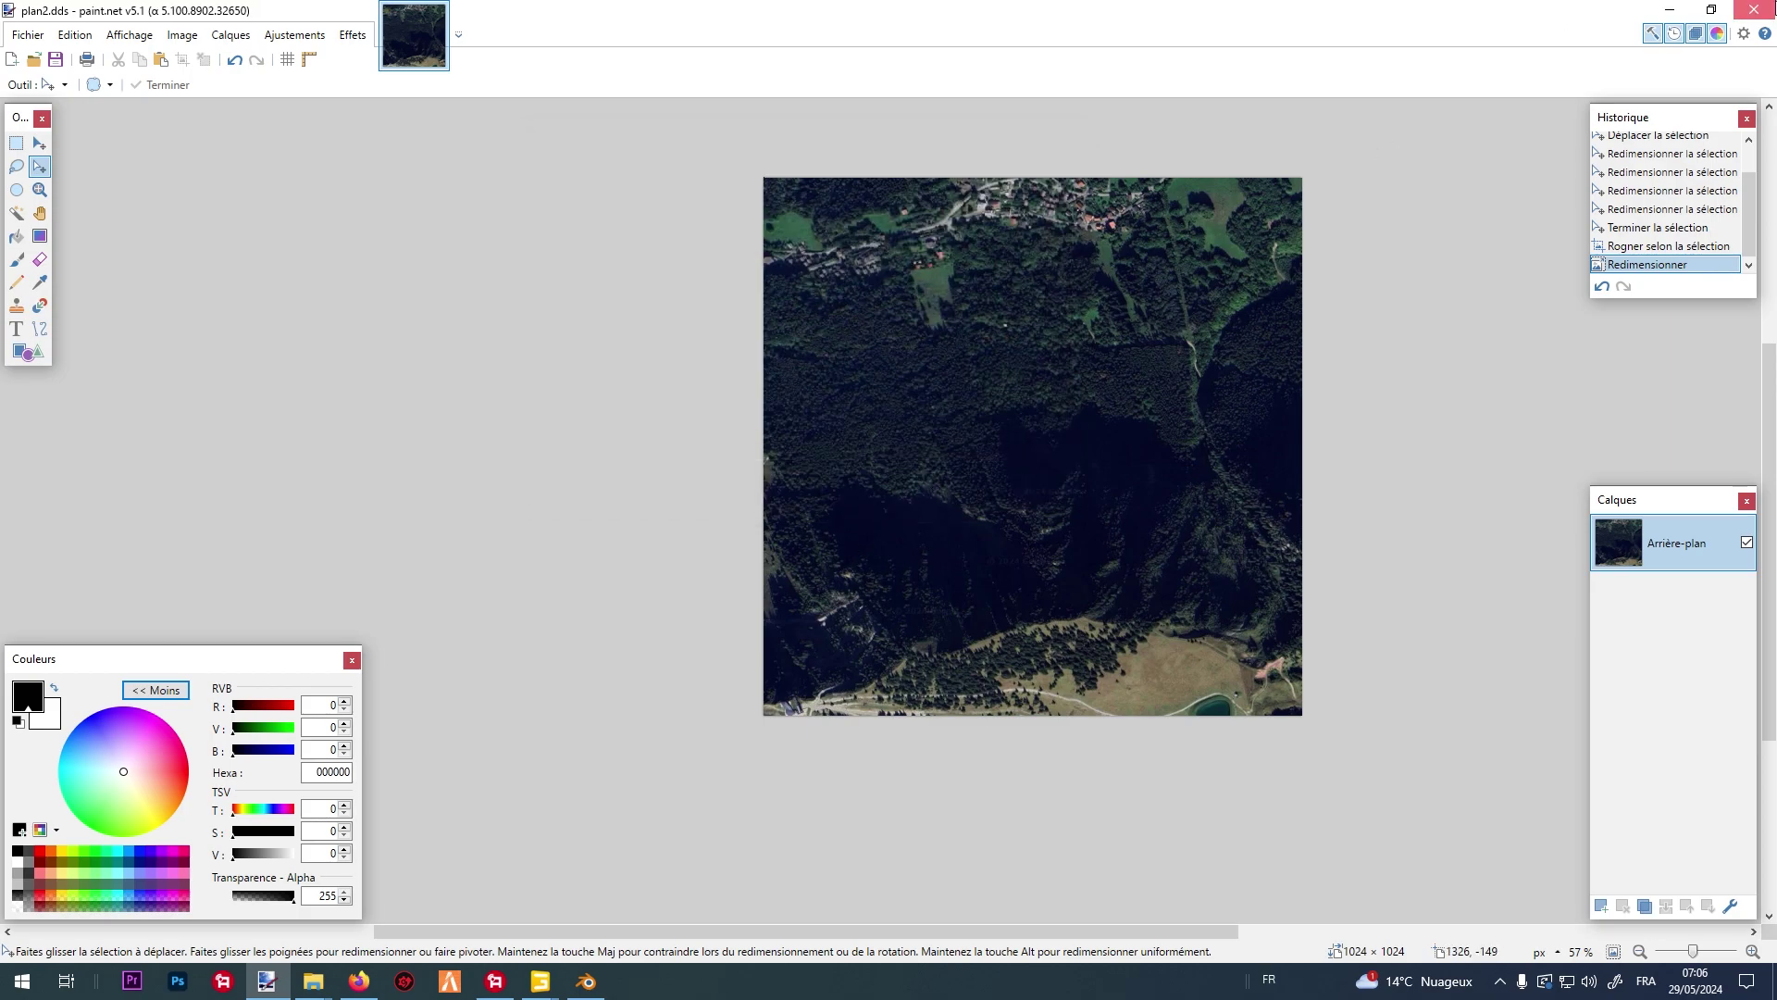
Locate plan2.fbx in the maps folder and switch to the GIANTS Editor window holding AFS22_SampleMapMod's map.i3d.
key(alt+Tab)
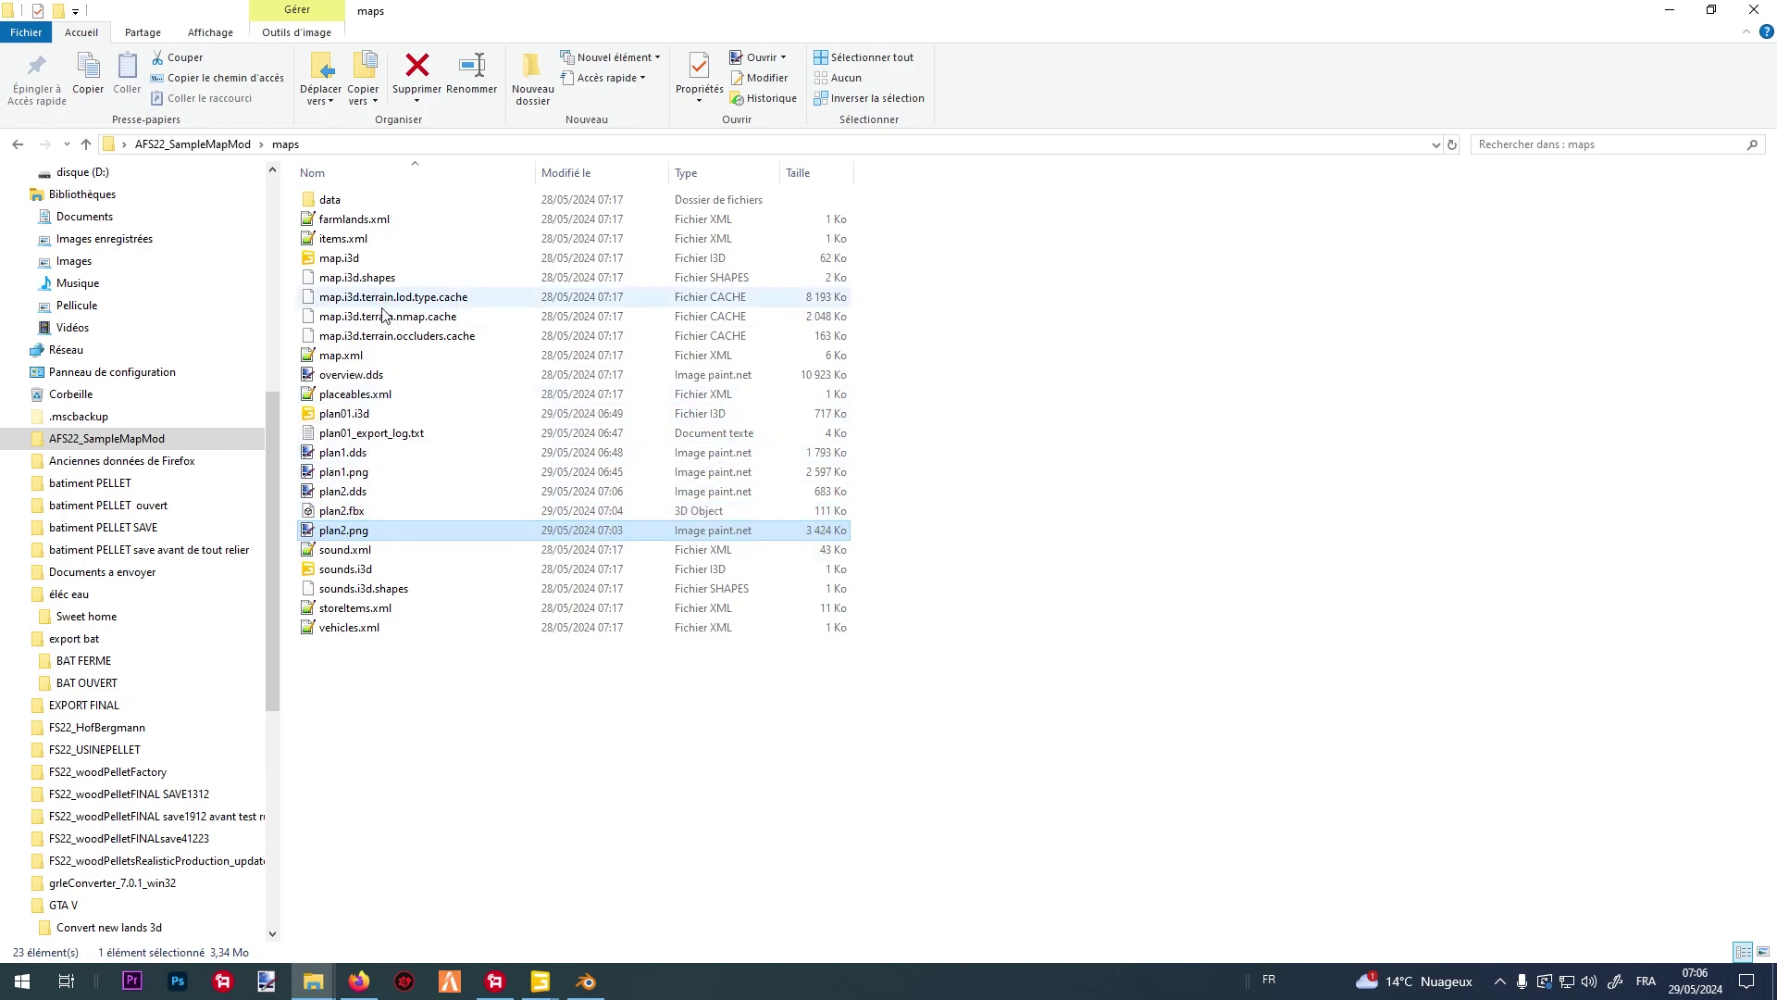
click(363, 513)
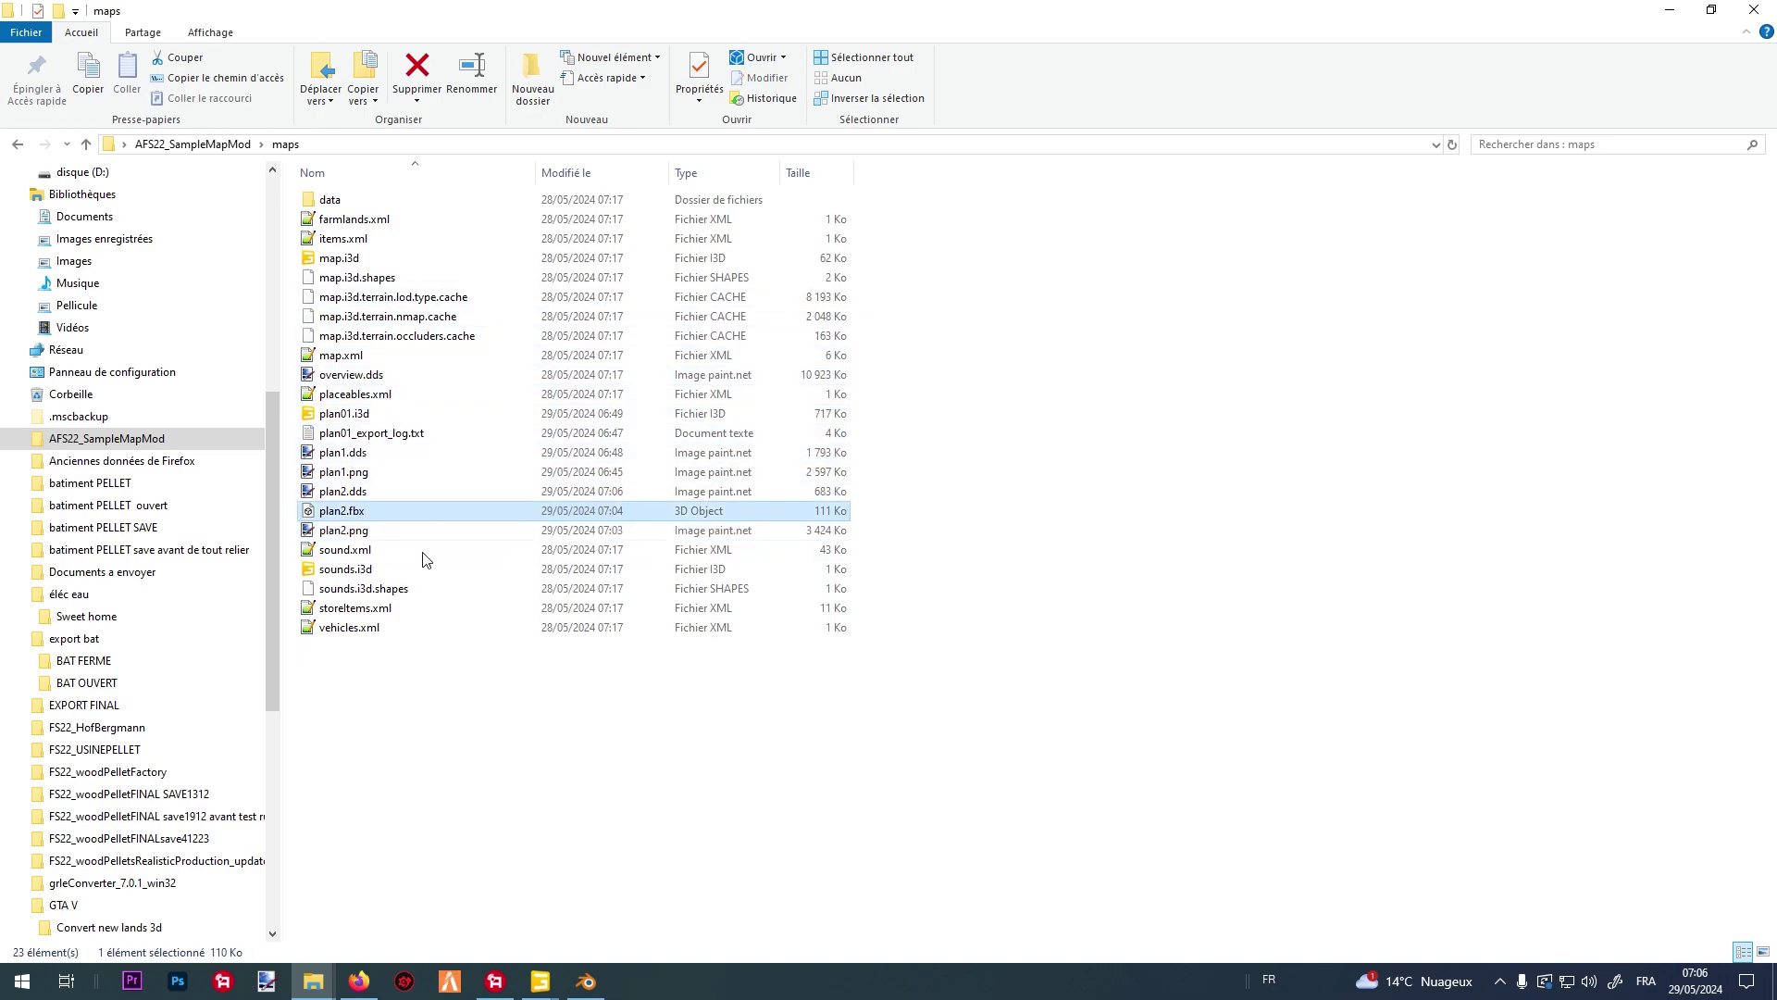
click(551, 987)
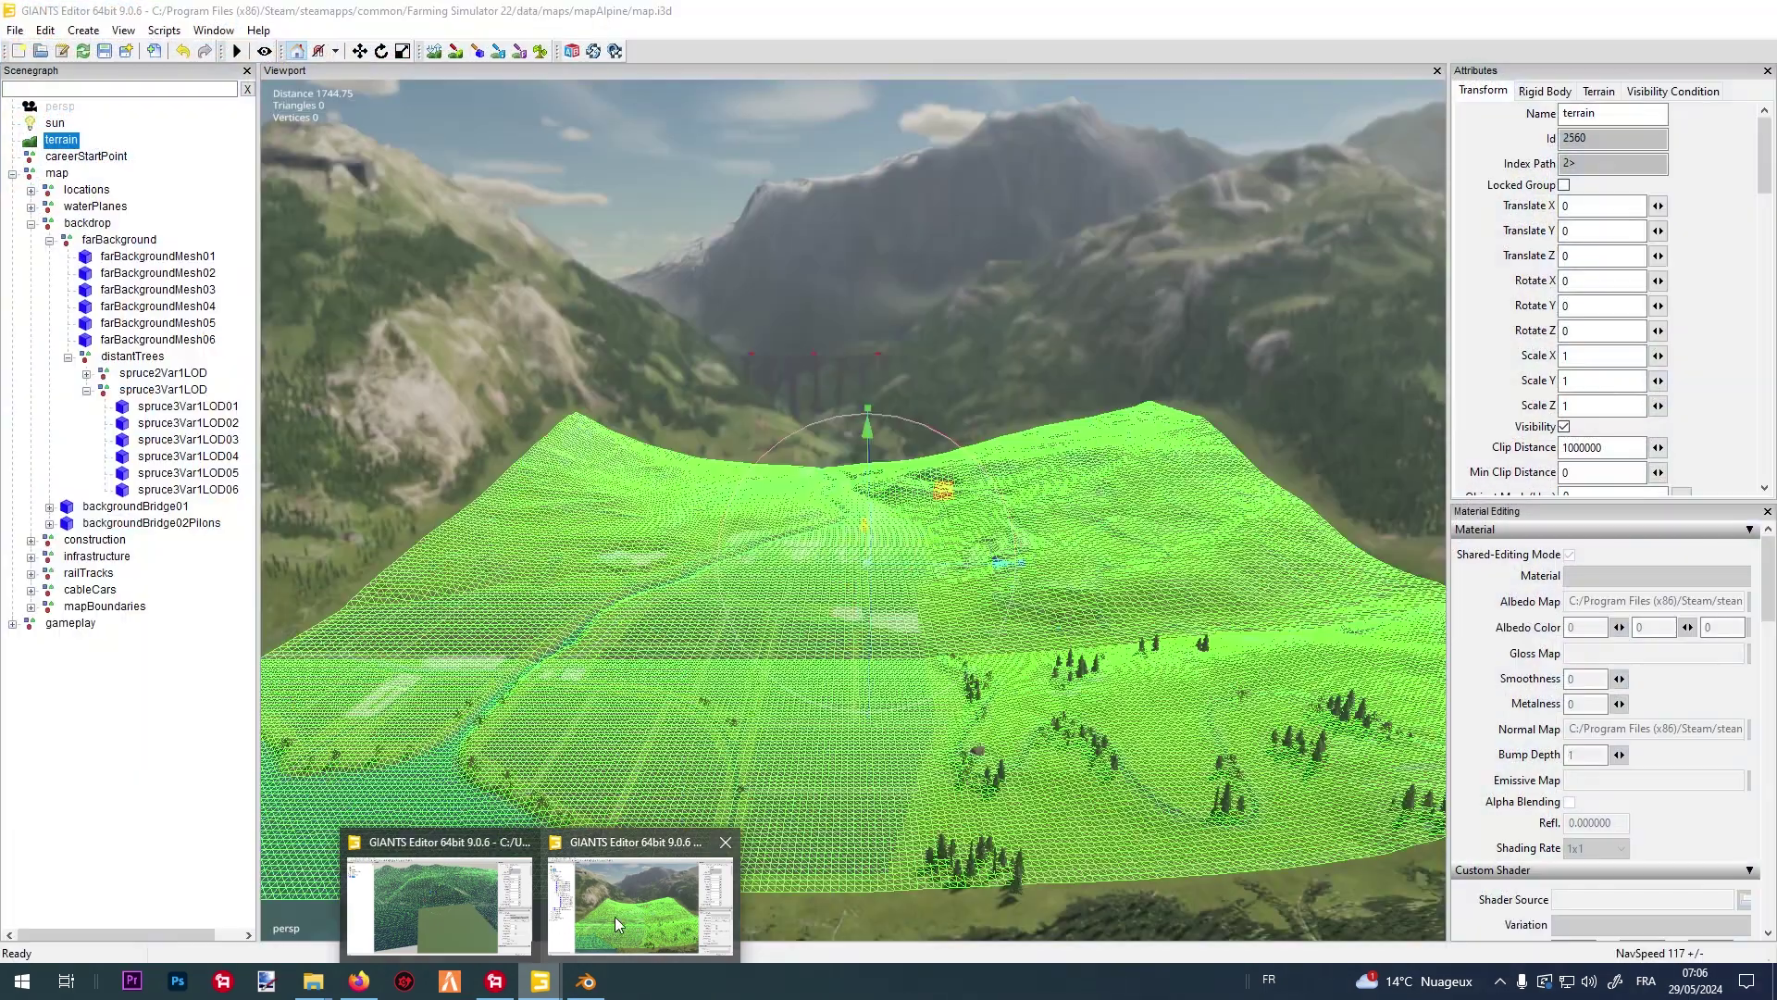
click(611, 918)
click(548, 982)
click(470, 911)
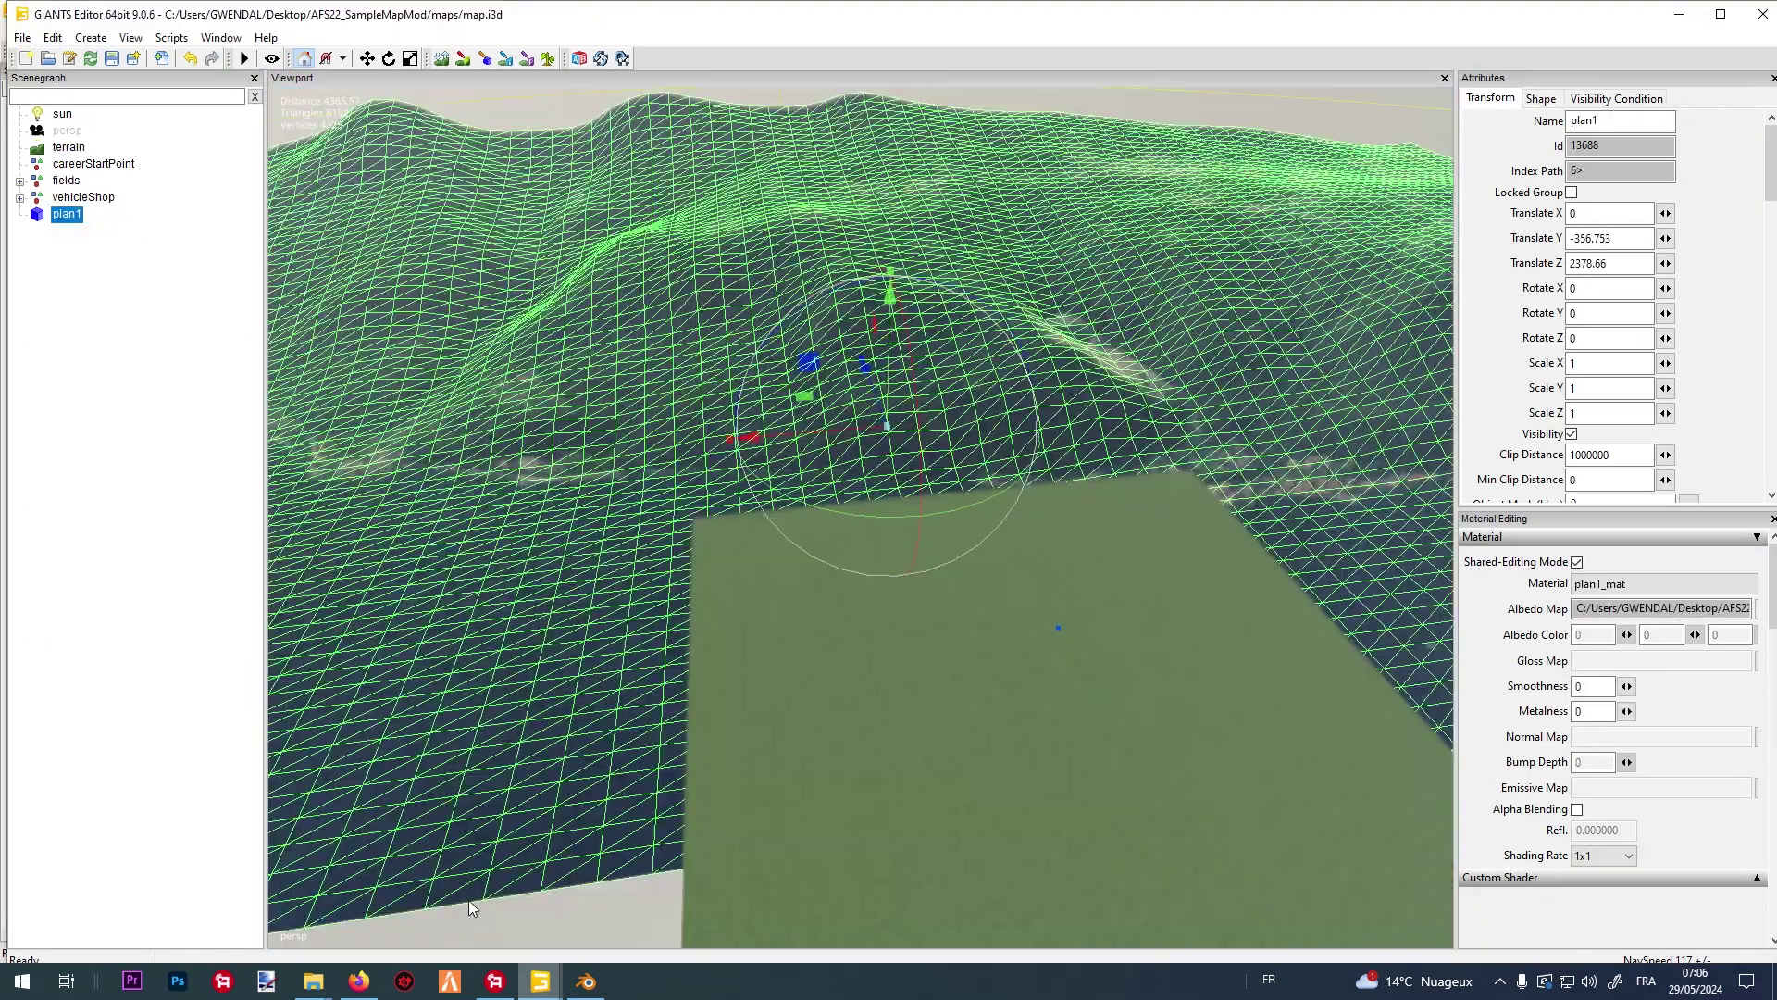
Import plan2.fbx from the AFS22_SampleMapMod maps folder into the map.
click(20, 38)
click(121, 257)
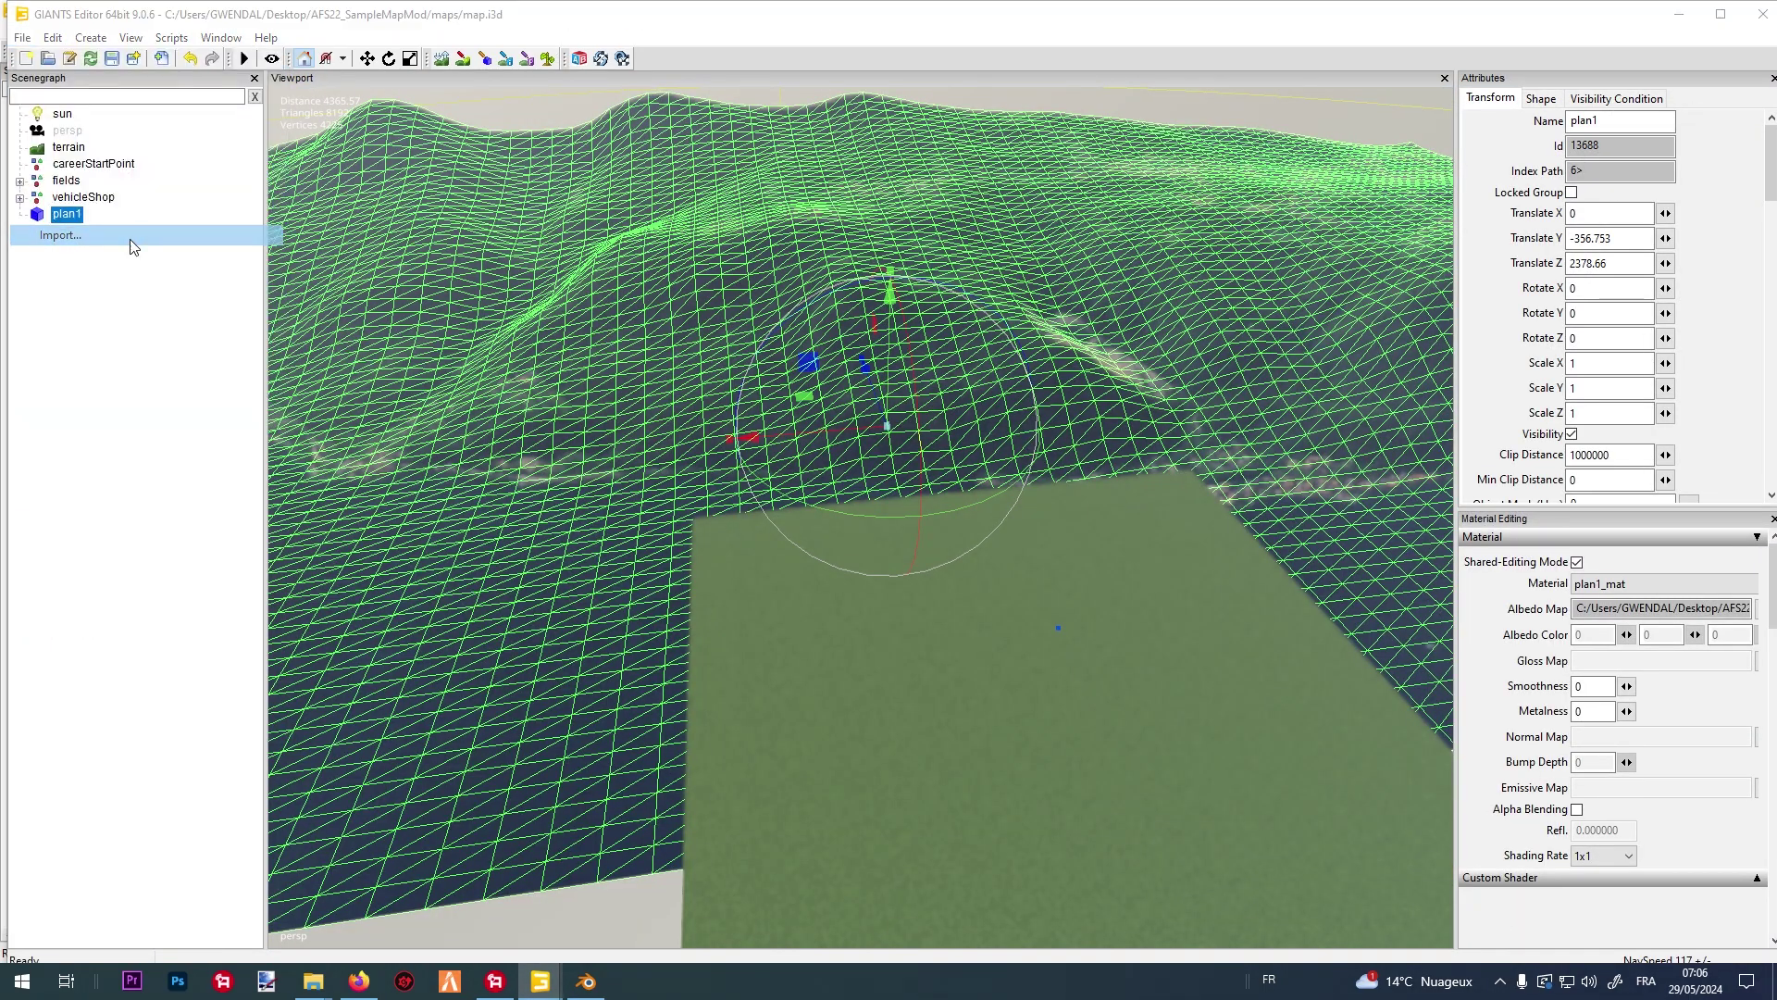
click(683, 218)
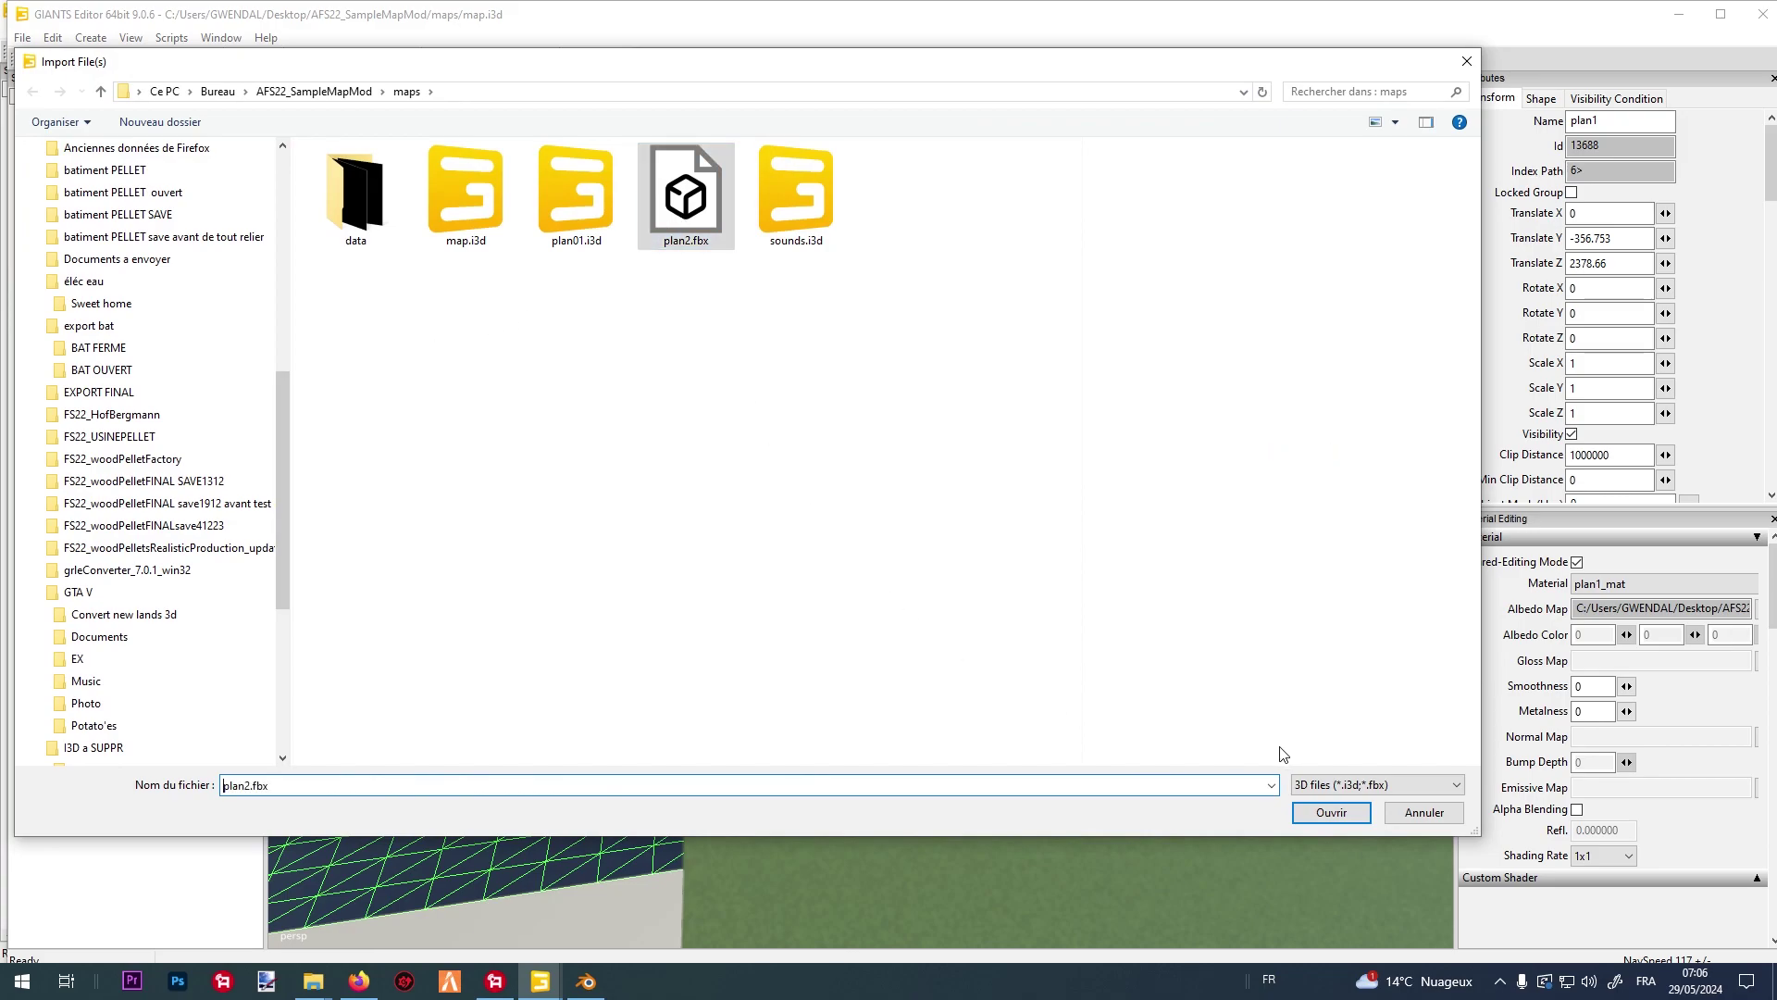
click(1324, 815)
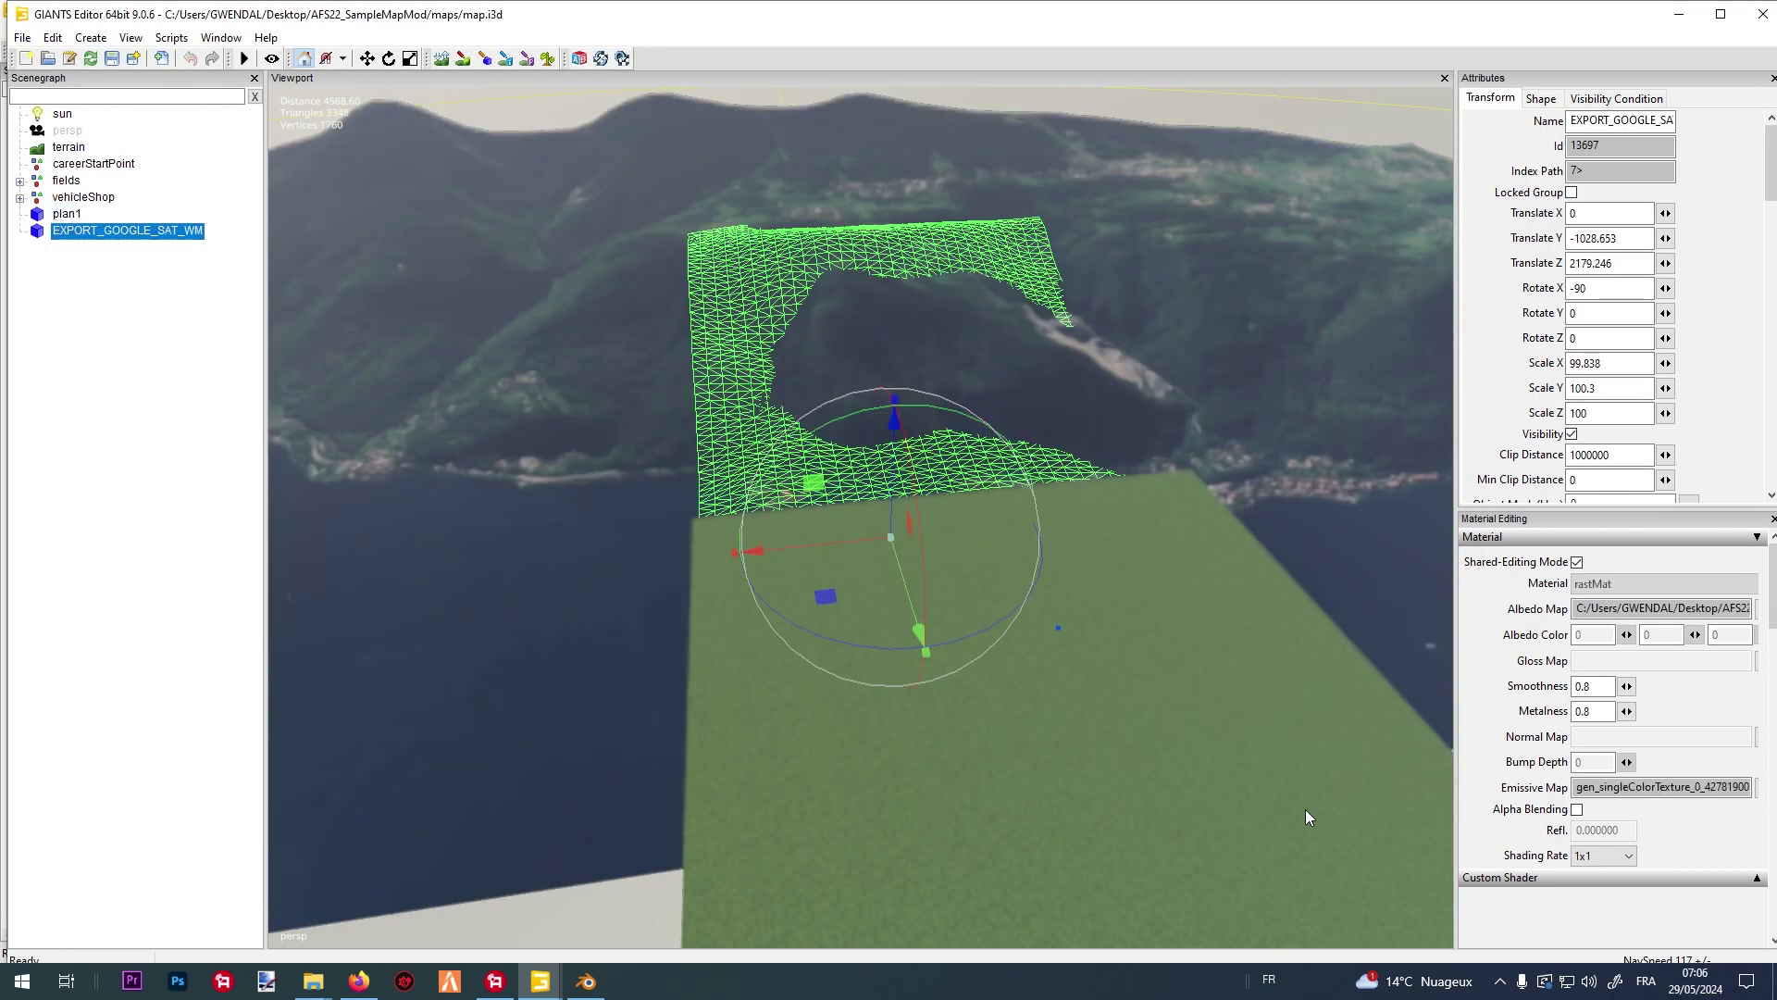
Raise the imported EXPORT_GOOGLE_SAT_WM terrain vertically to a Translate Y of about -585.
scroll(836, 491, up, 10)
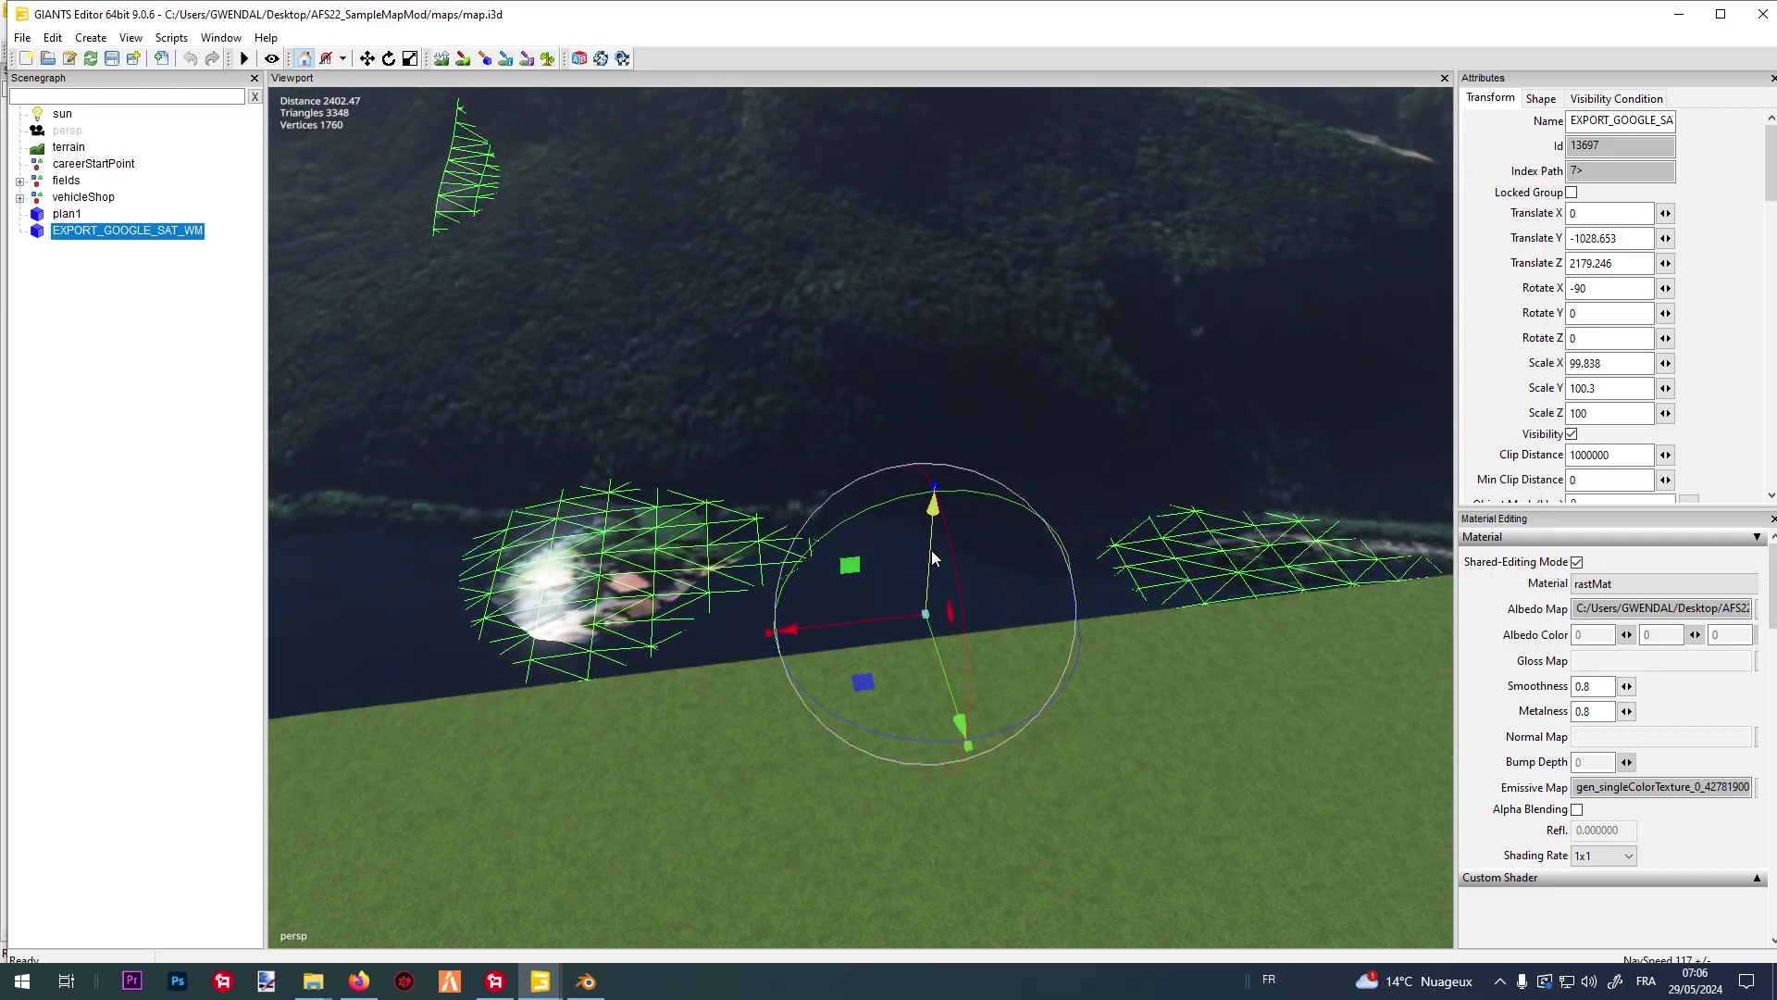
drag(932, 550, 937, 422)
alt+middle_drag(946, 455, 1062, 790)
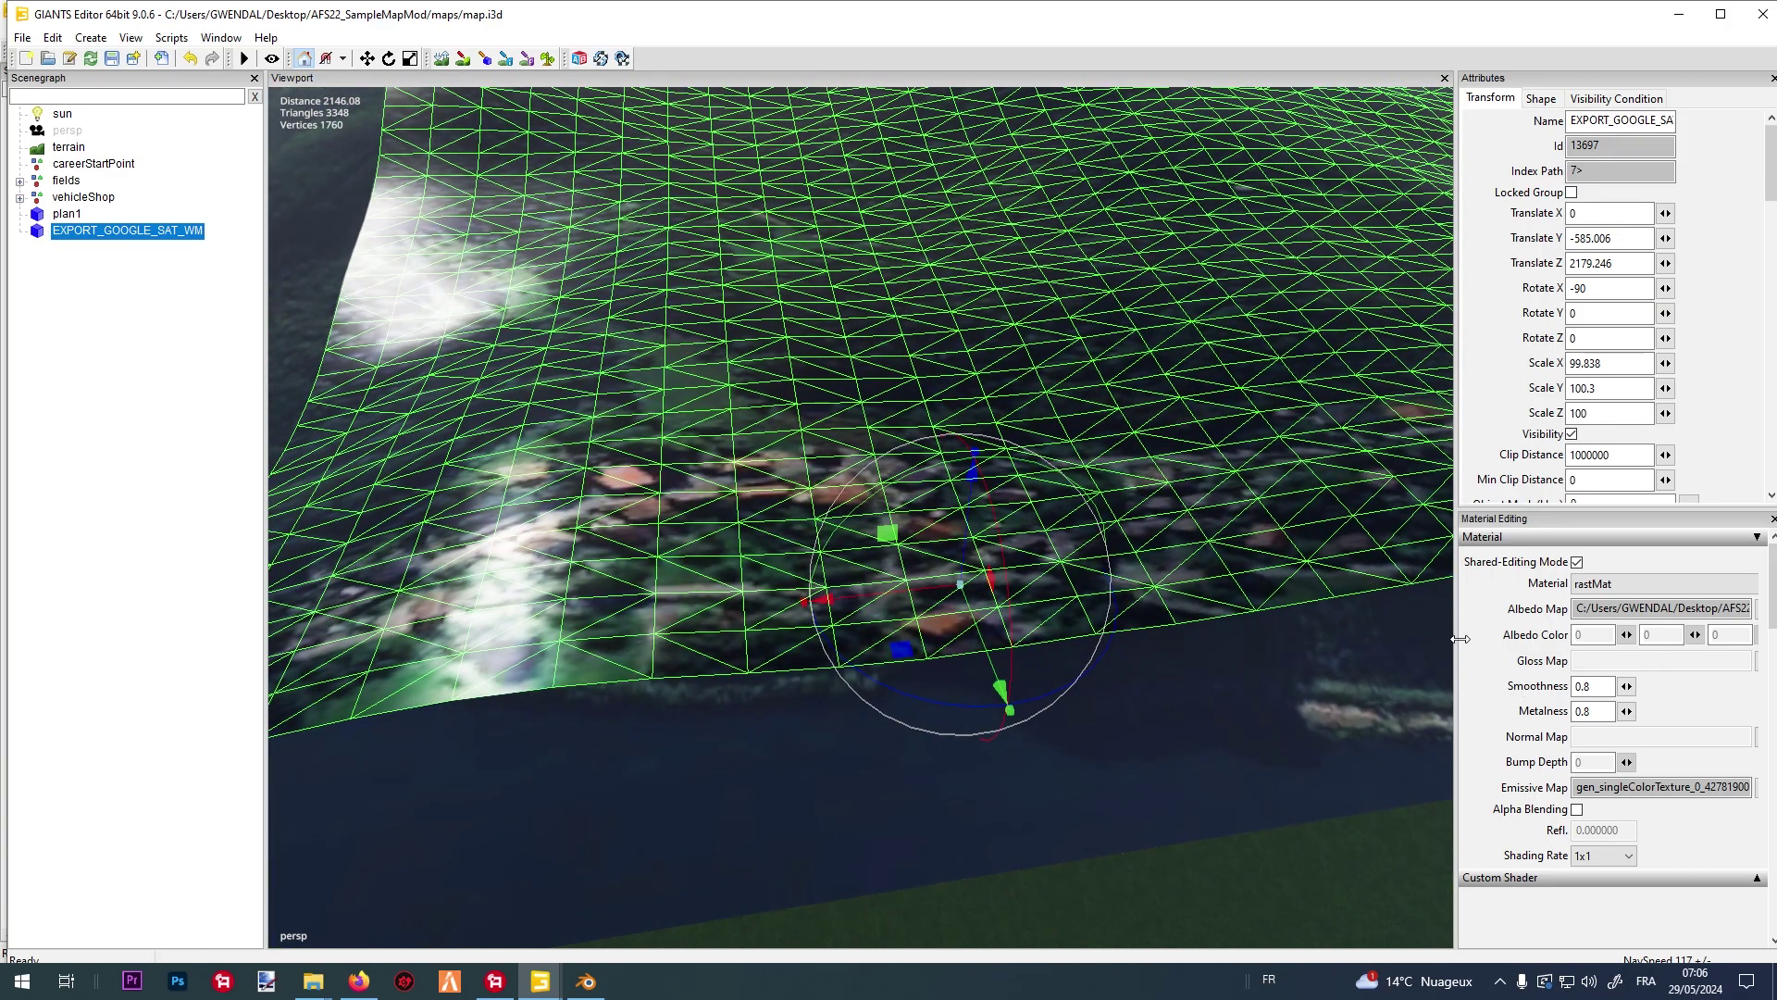
Widen the material settings area, rename the terrain's rastMat material to plan2_mat in Blender, and return to GIANTS Editor.
drag(1456, 631, 1178, 632)
click(1351, 588)
click(1338, 587)
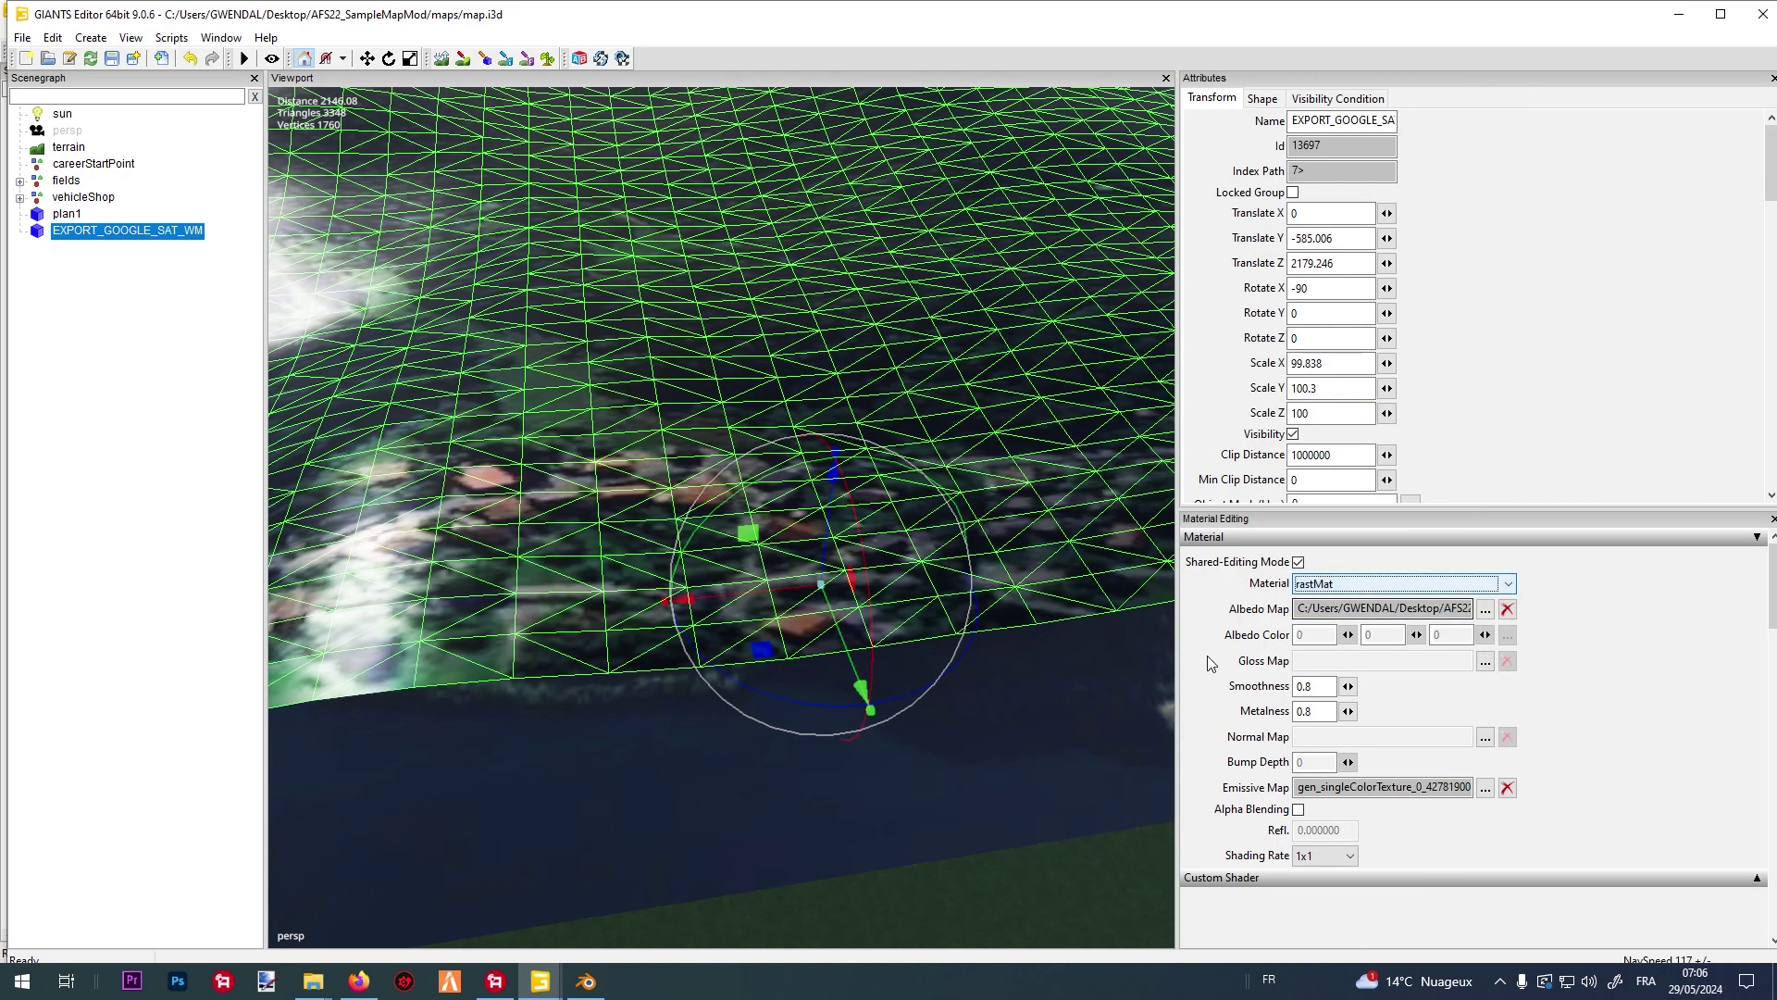
key(alt+Tab)
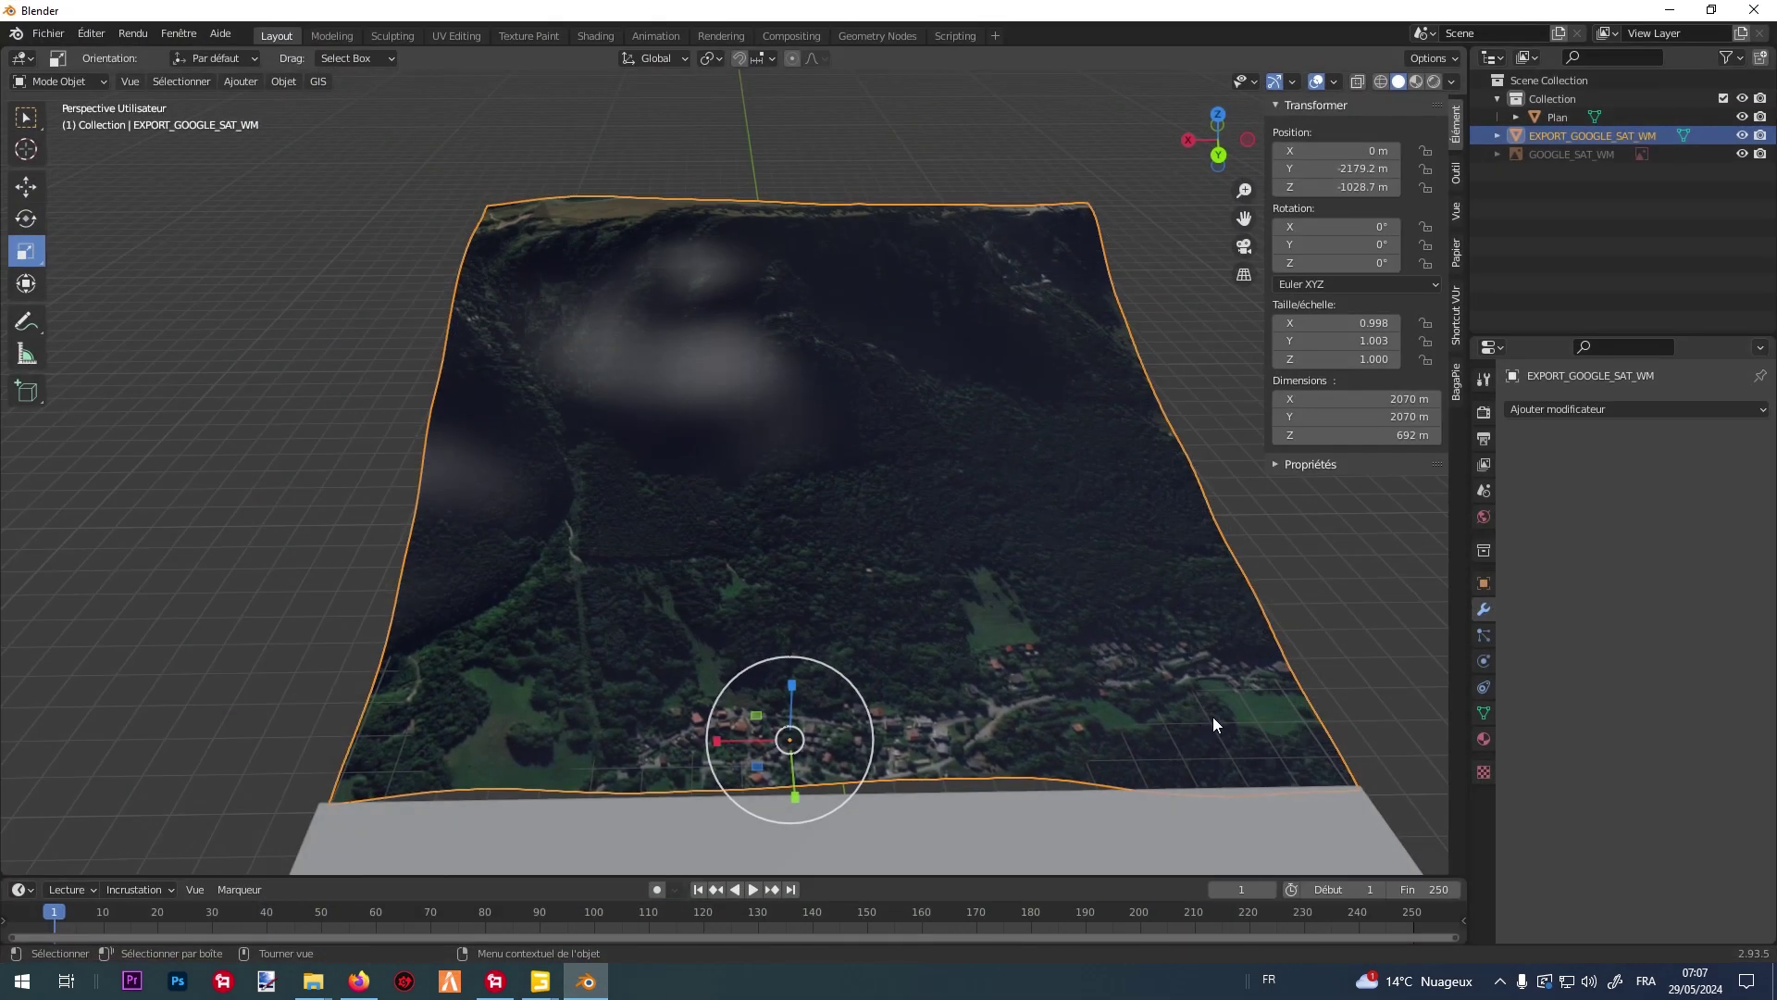
click(1484, 738)
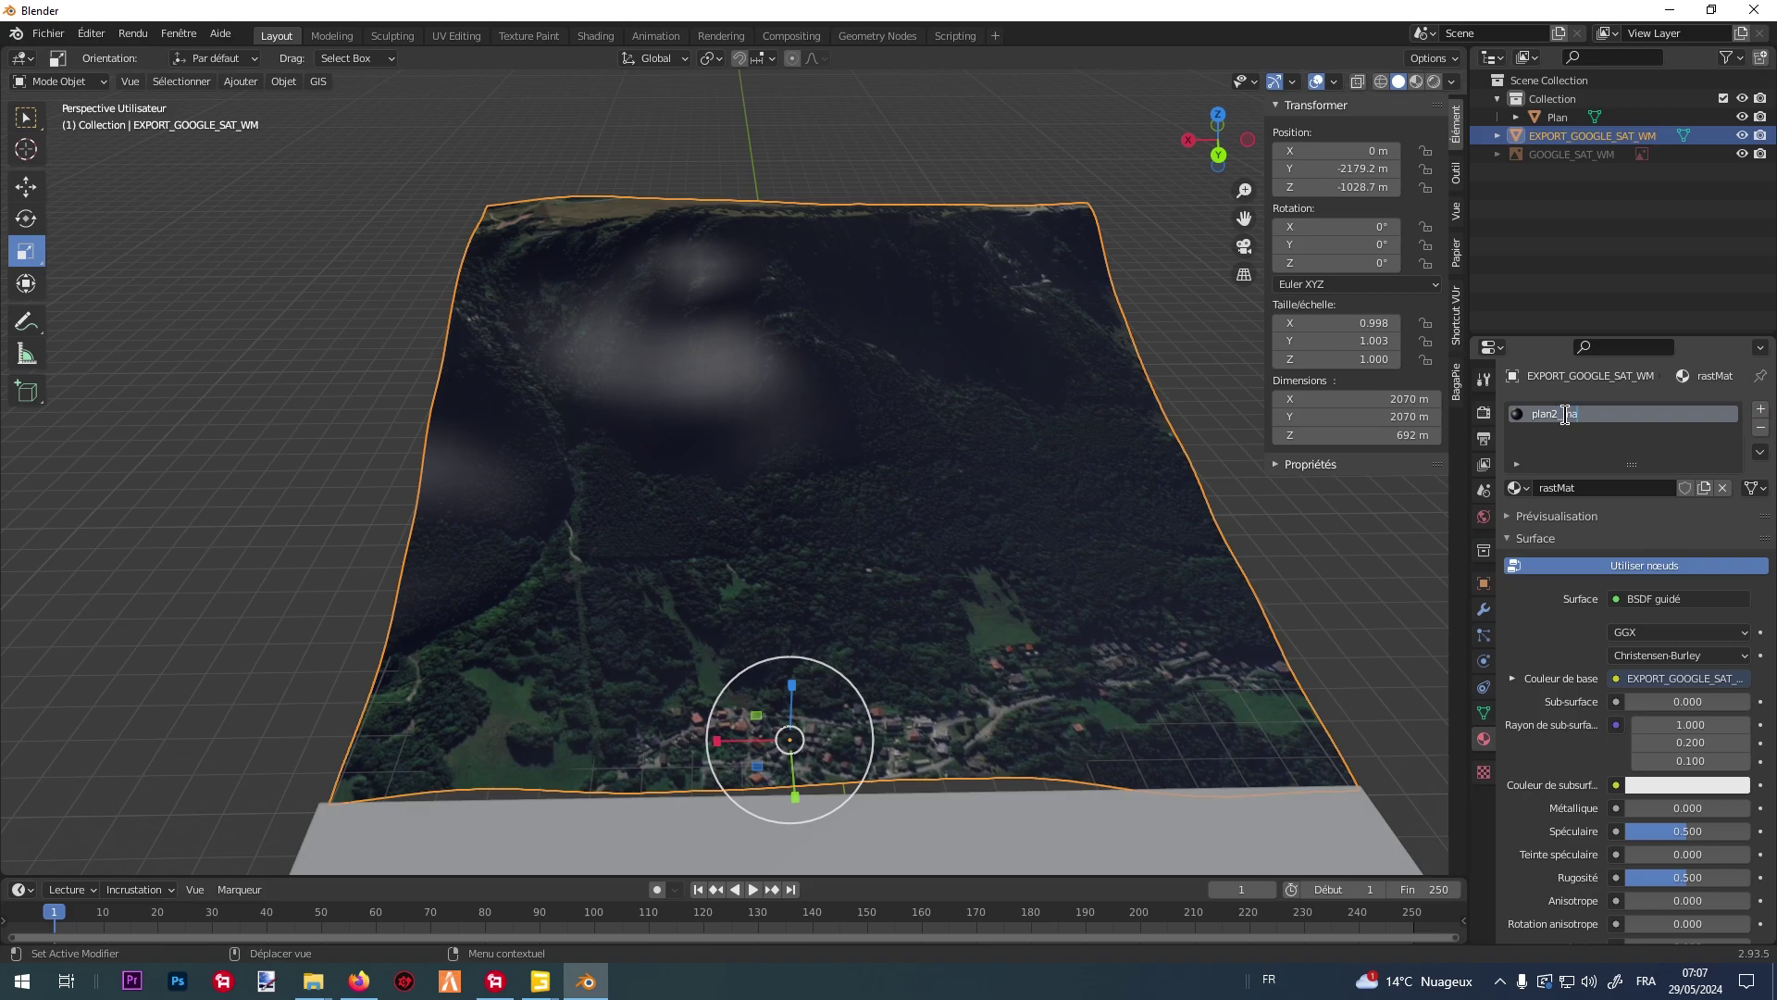
click(1670, 11)
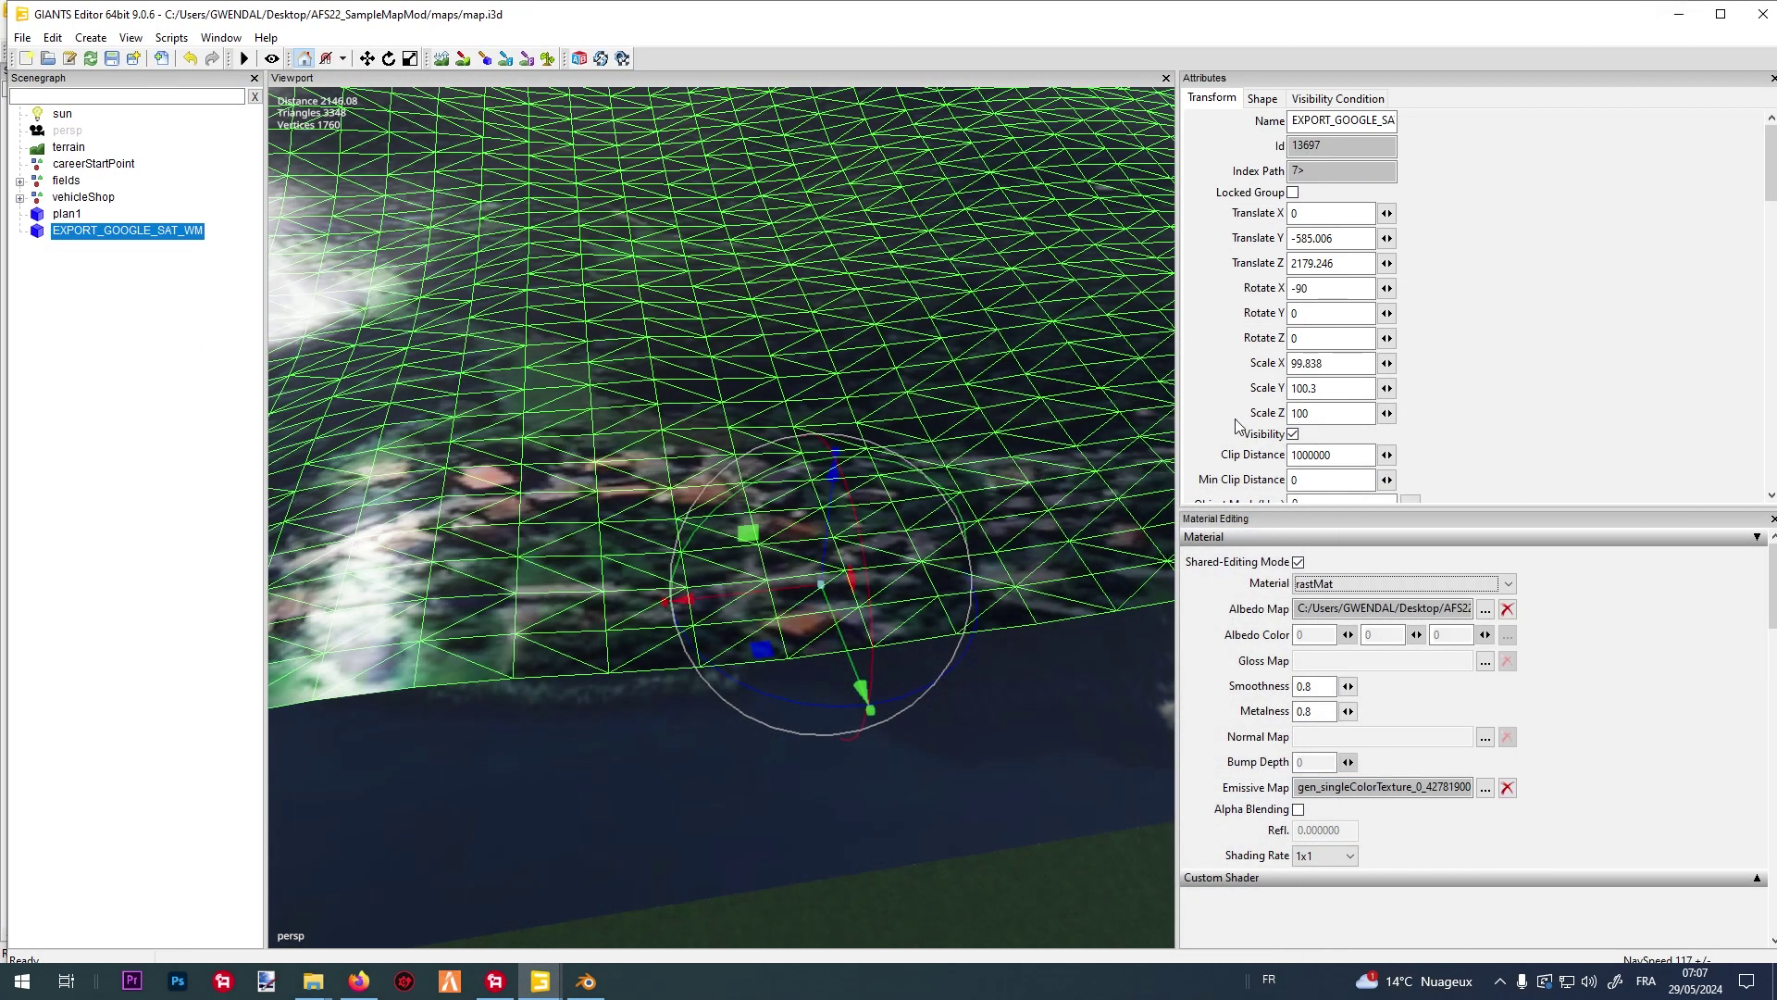
Remove the emissive map from the rastMat material and set its smoothness and metalness to 0.
click(1507, 787)
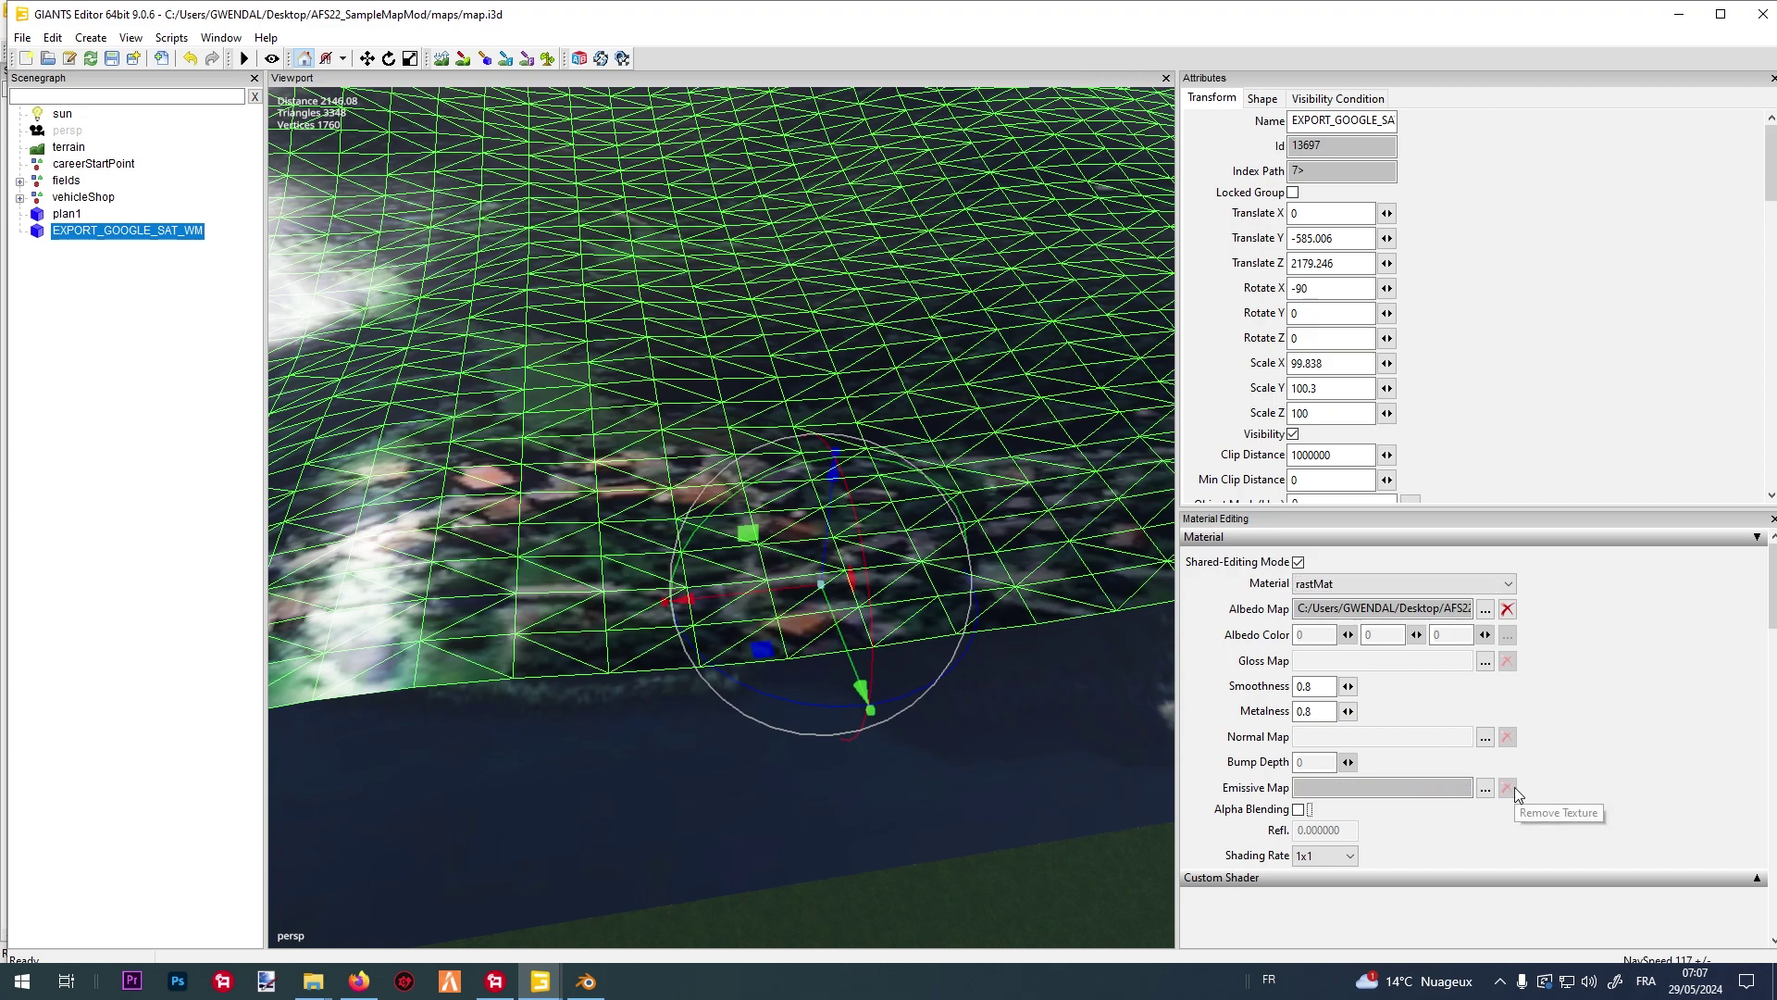
alt+drag(941, 581, 860, 533)
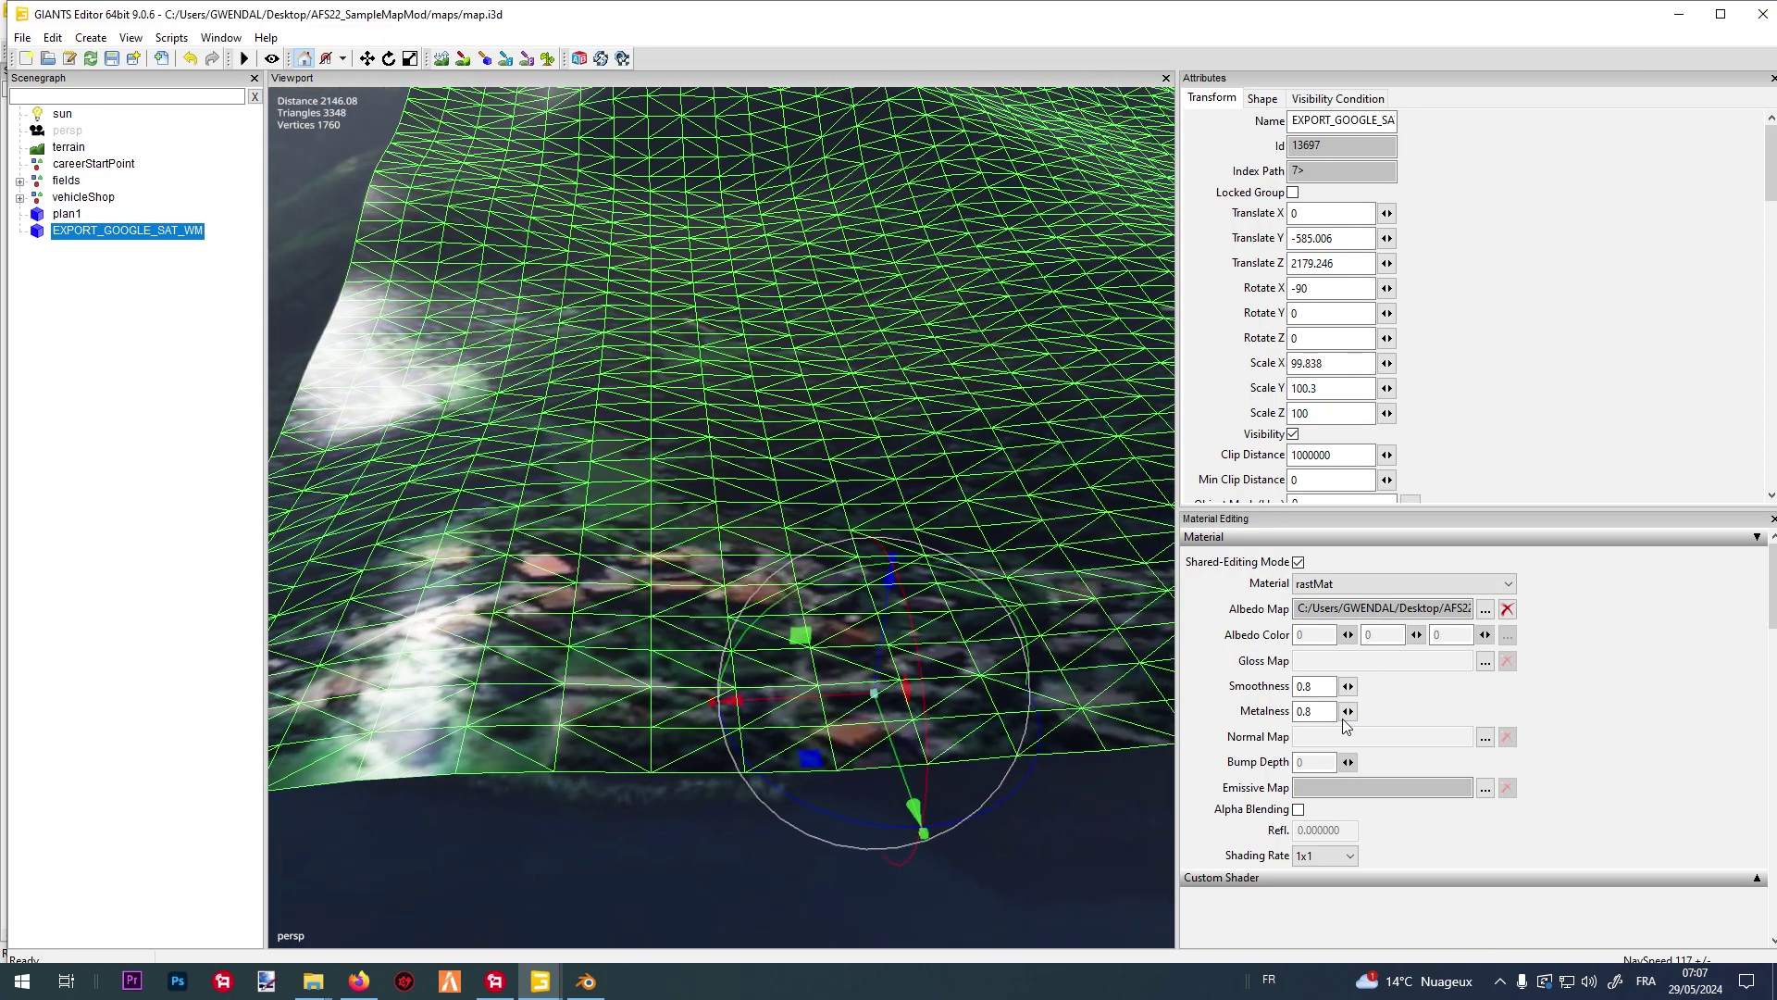
drag(1353, 691, 1379, 731)
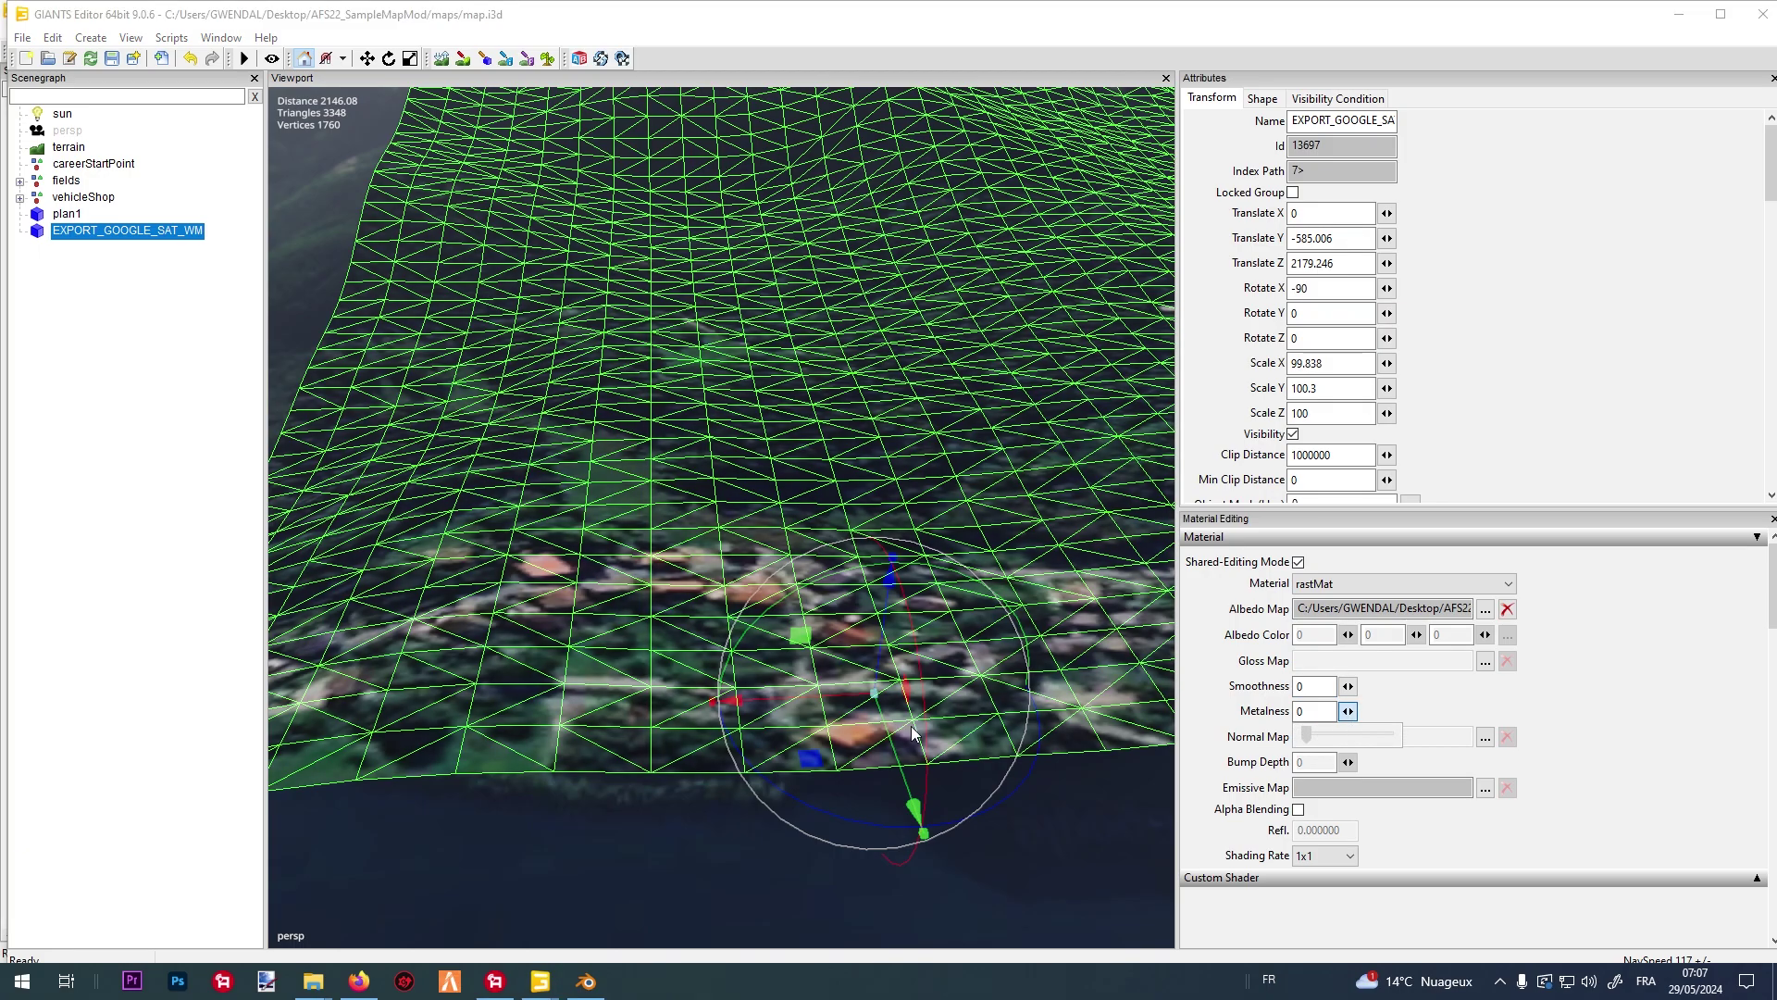
Rename the EXPORT_GOOGLE_SAT_WM object in the scene as plan2.
scroll(833, 523, down, 1)
scroll(833, 523, down, 4)
alt+drag(852, 302, 849, 259)
click(373, 346)
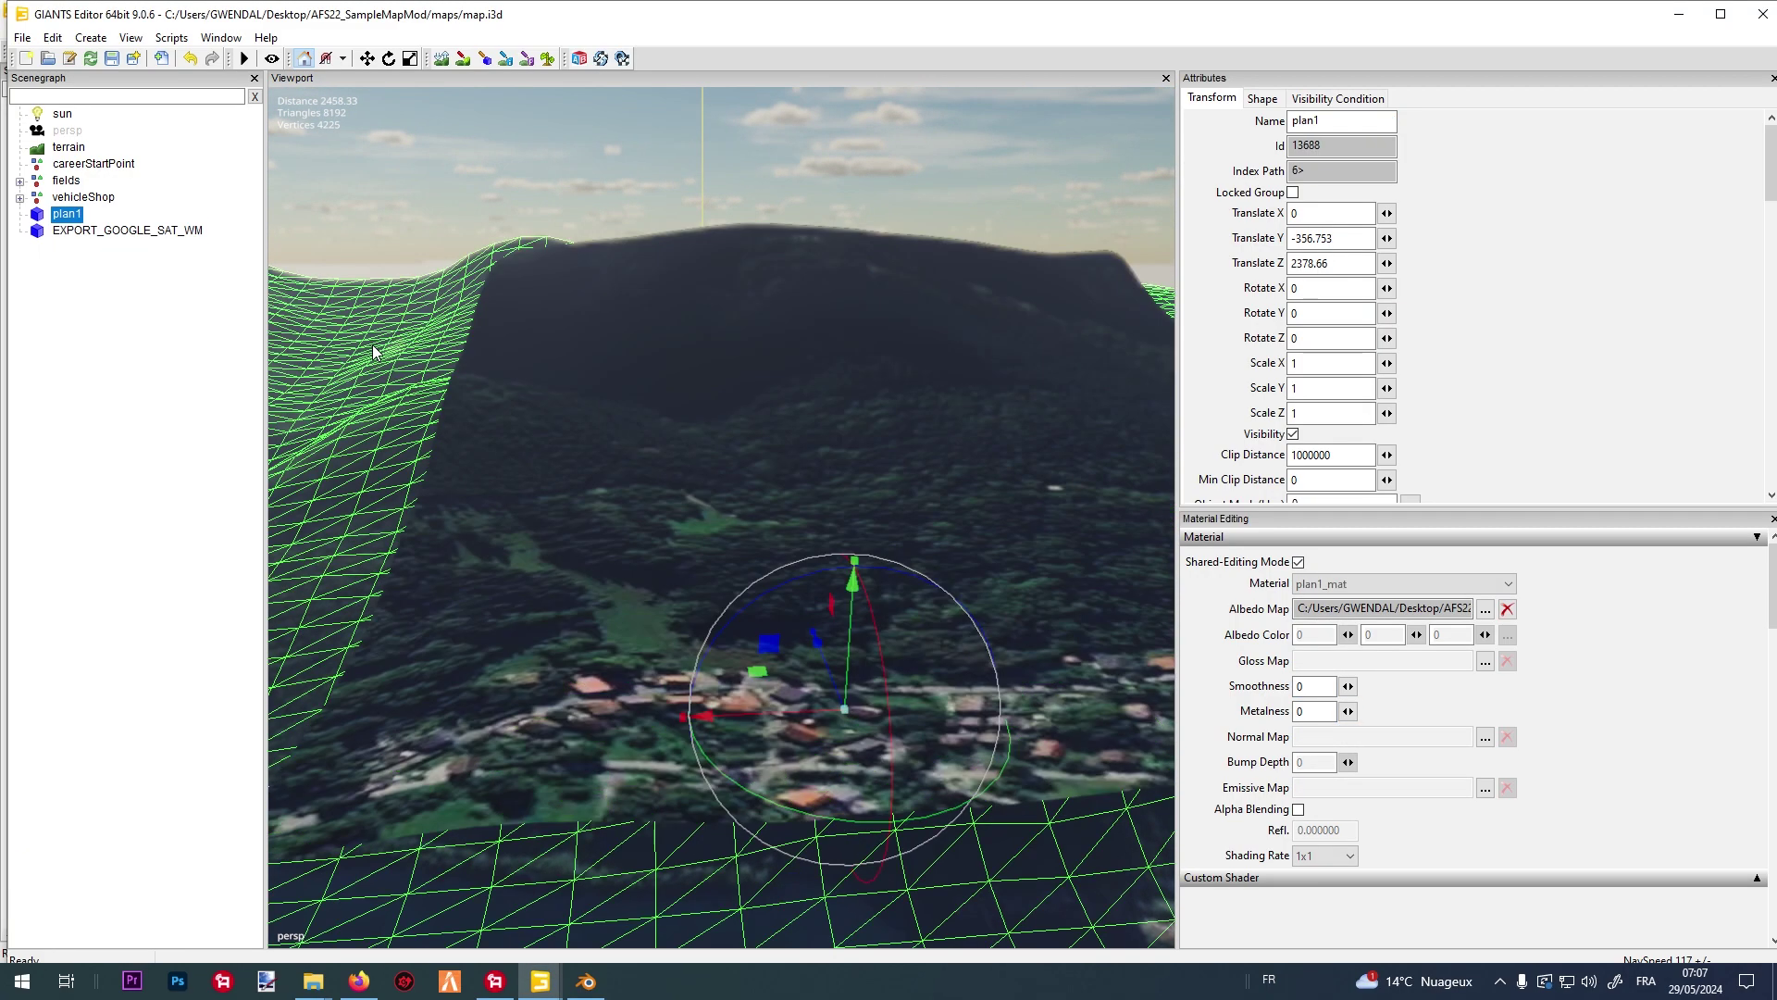
double_click(97, 230)
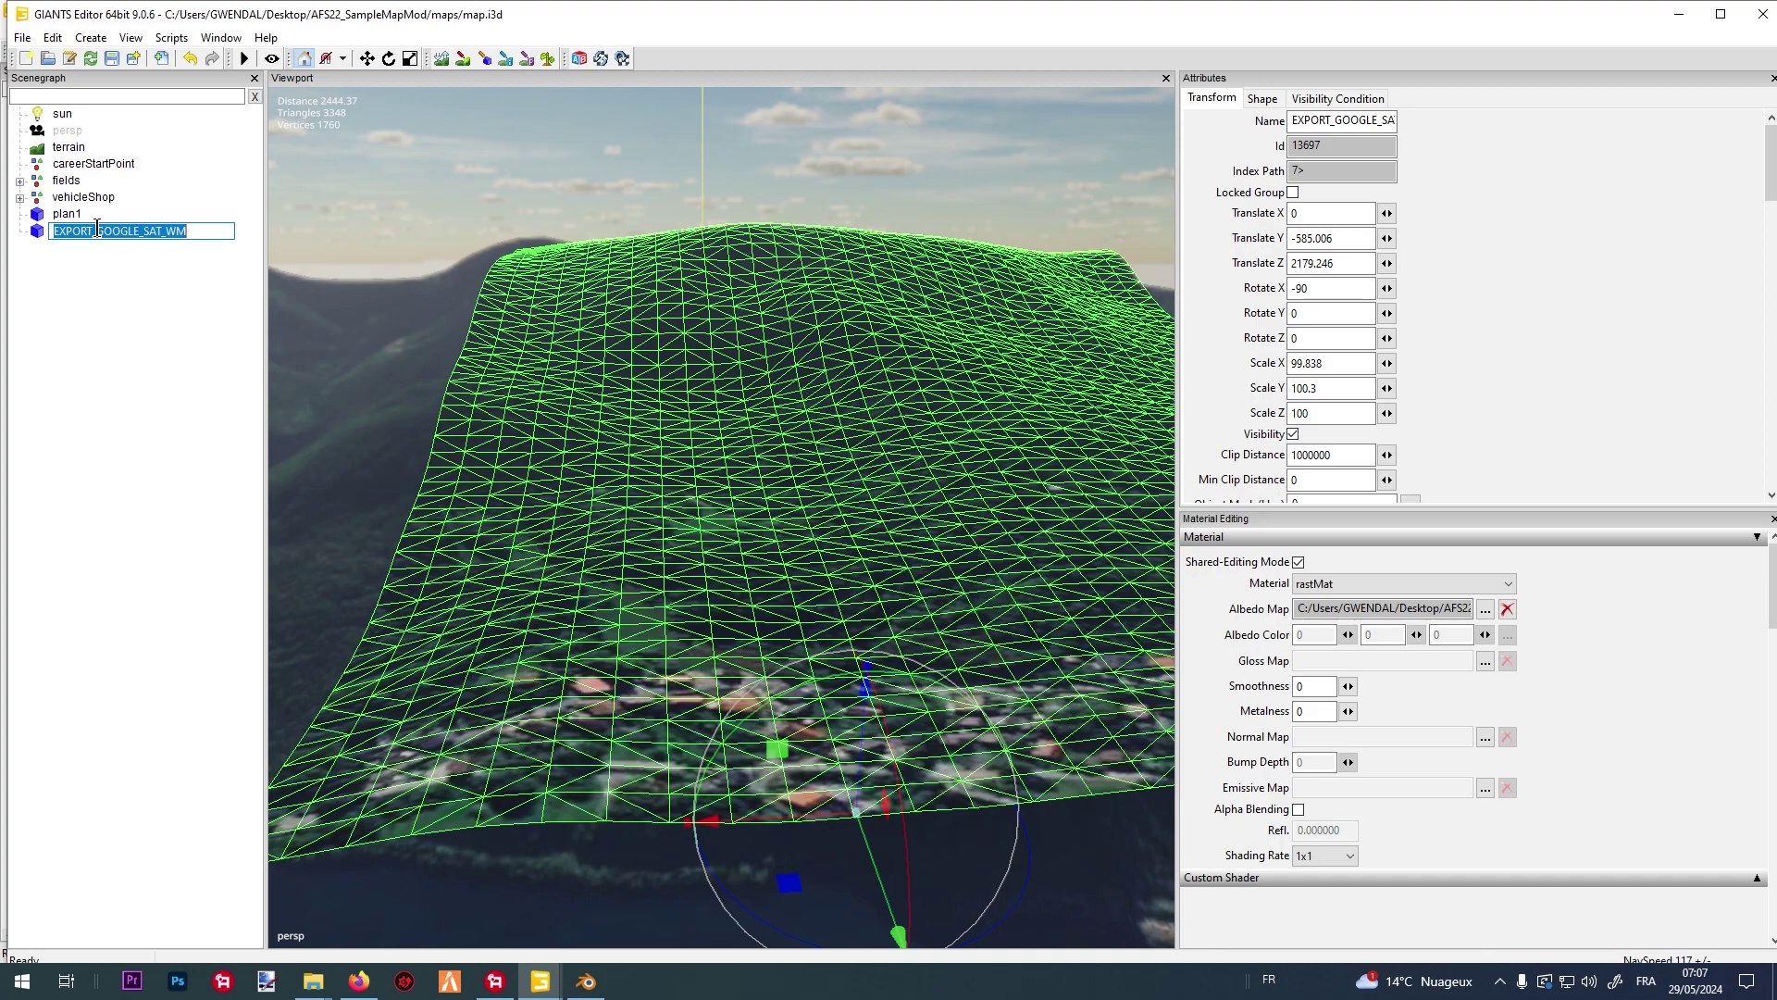
text(plan2)
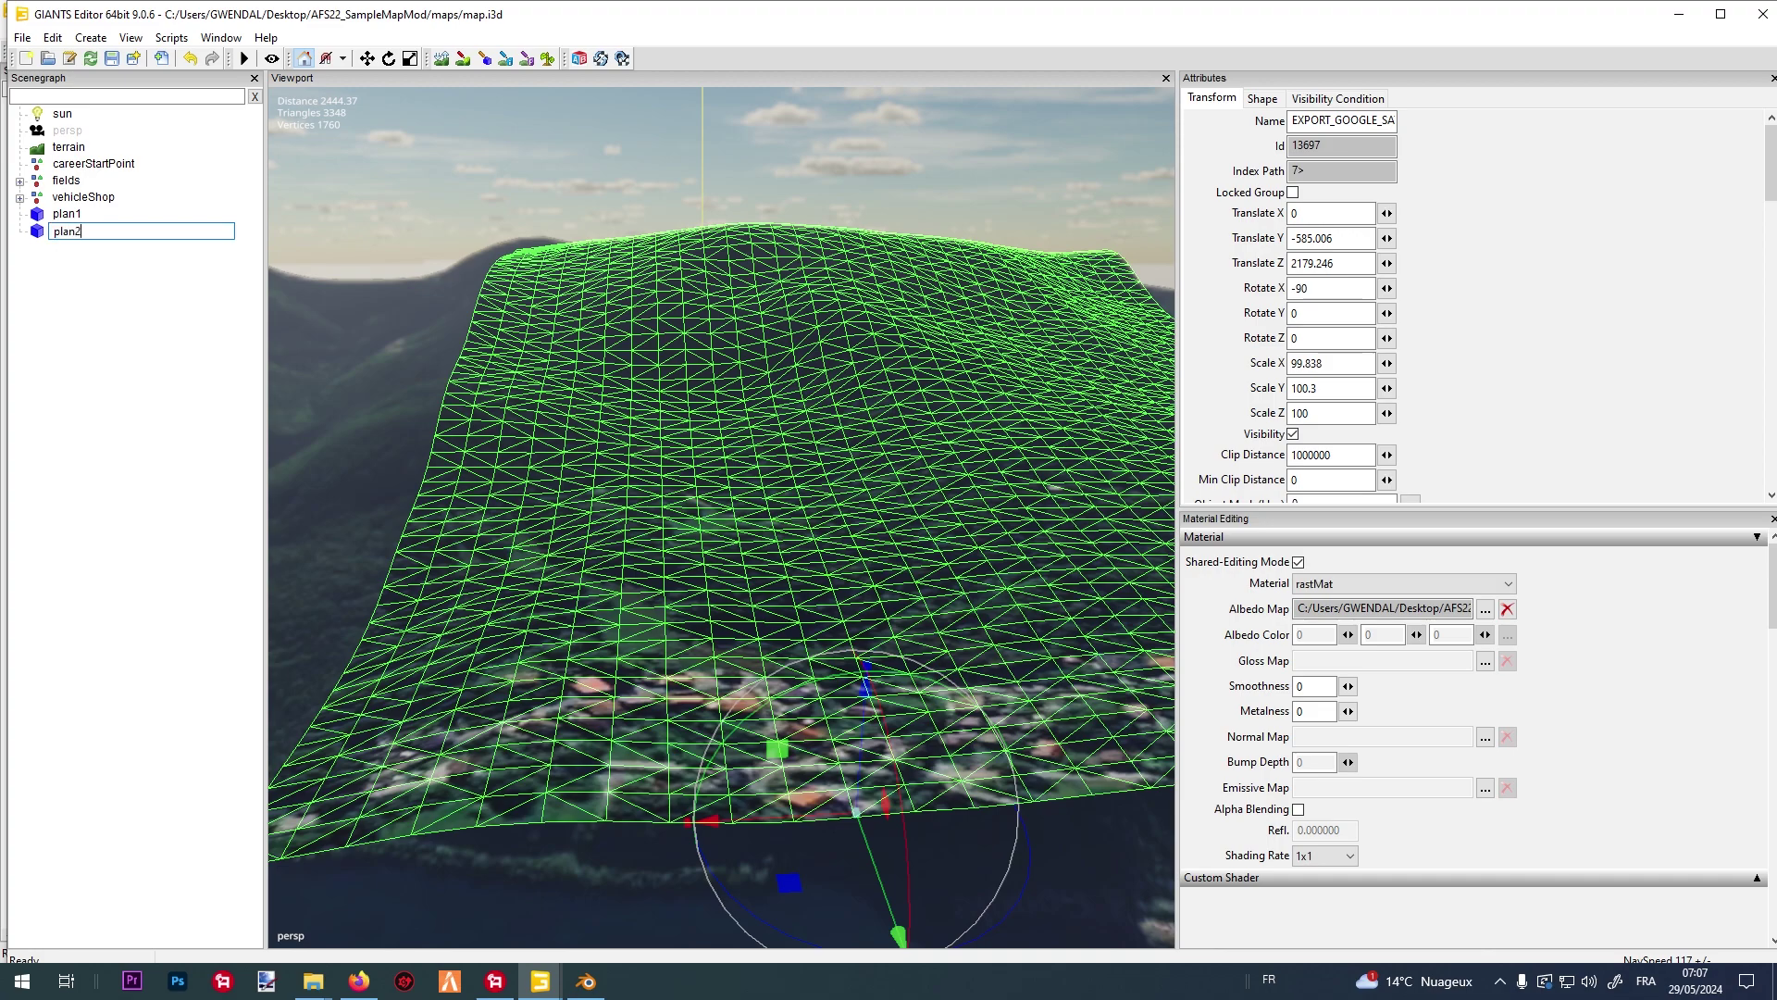
key(Return)
Turn off the visibility of plan1 and lower it to a Translate Y of about -582.
click(482, 344)
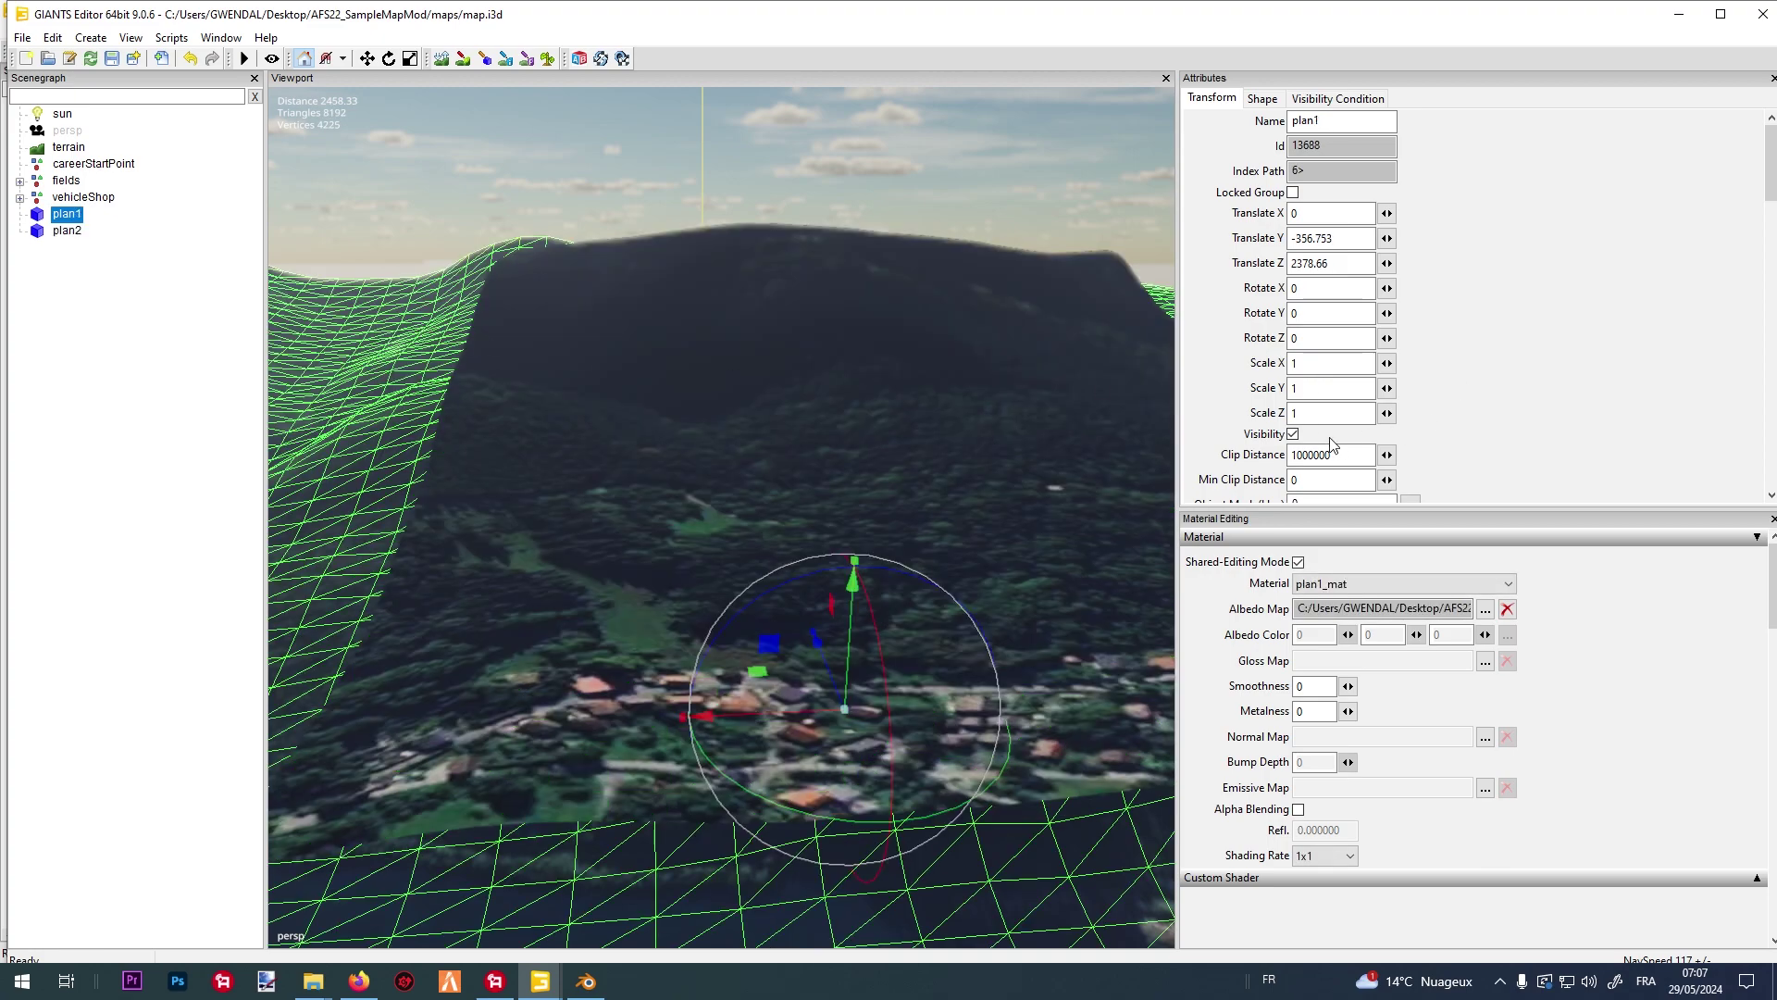
click(1293, 434)
alt+drag(783, 398, 680, 522)
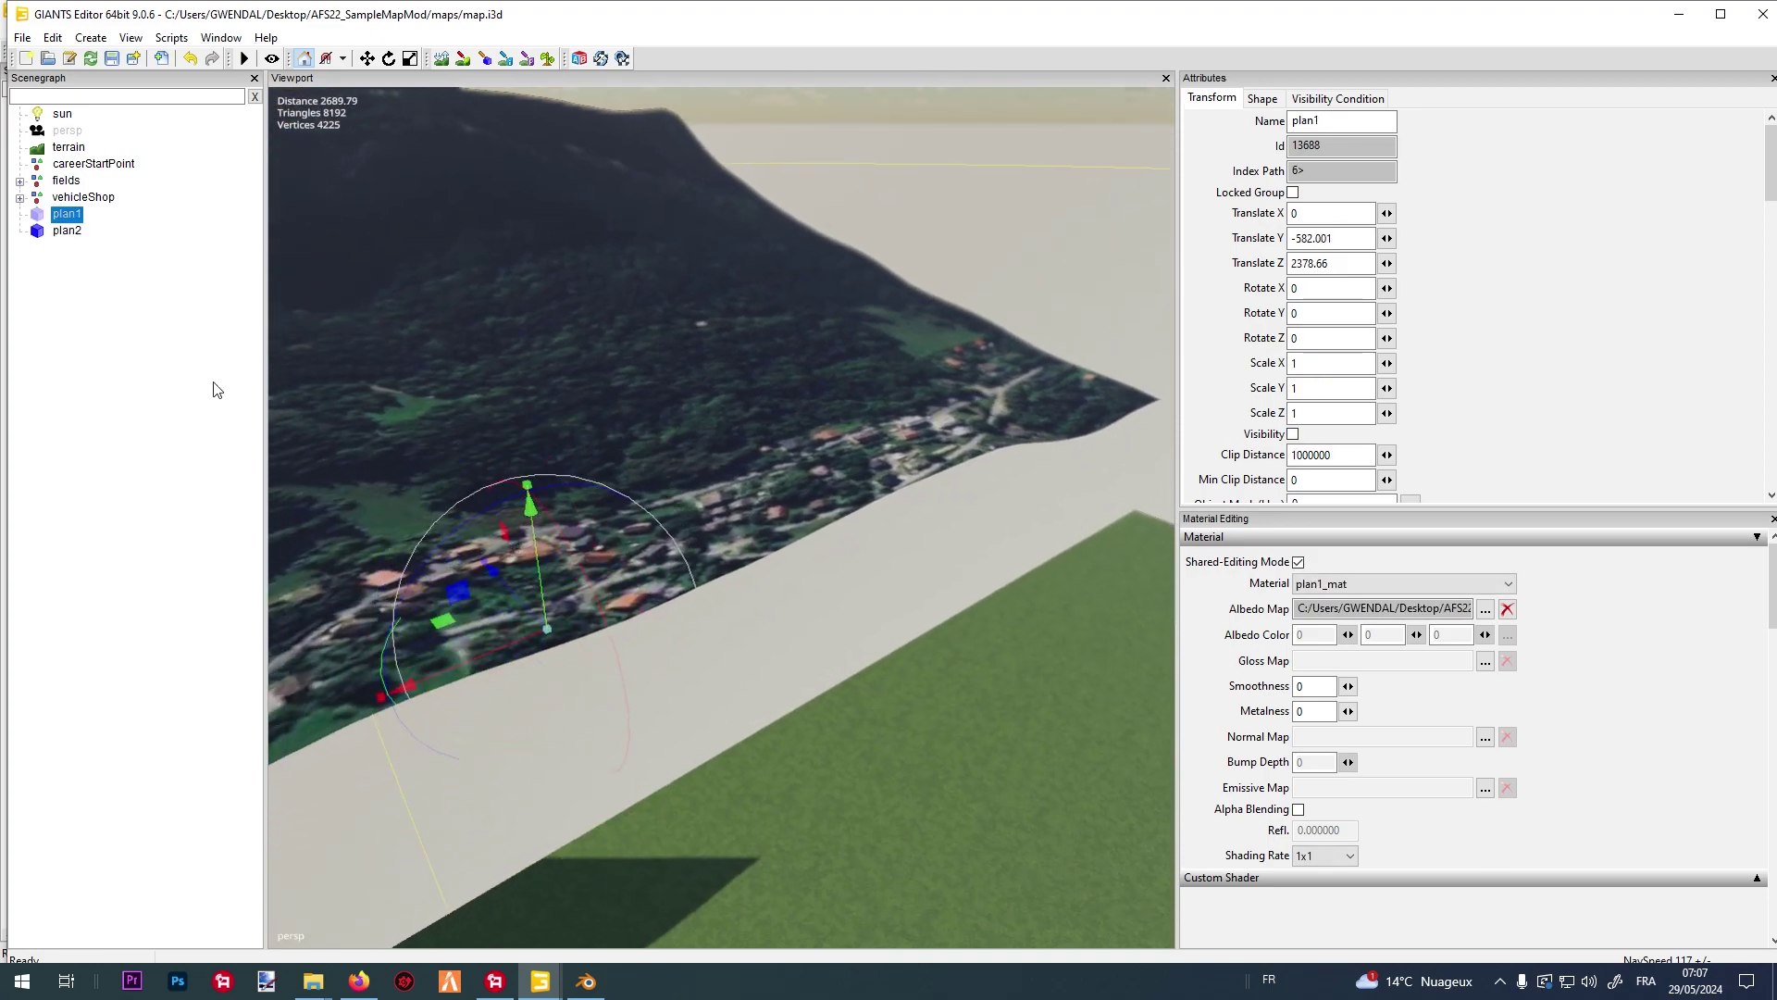
Lower plan2 to a Translate Y of about -928 so its village edge meets the grass terrain, and deselect it.
click(67, 230)
drag(565, 592, 592, 715)
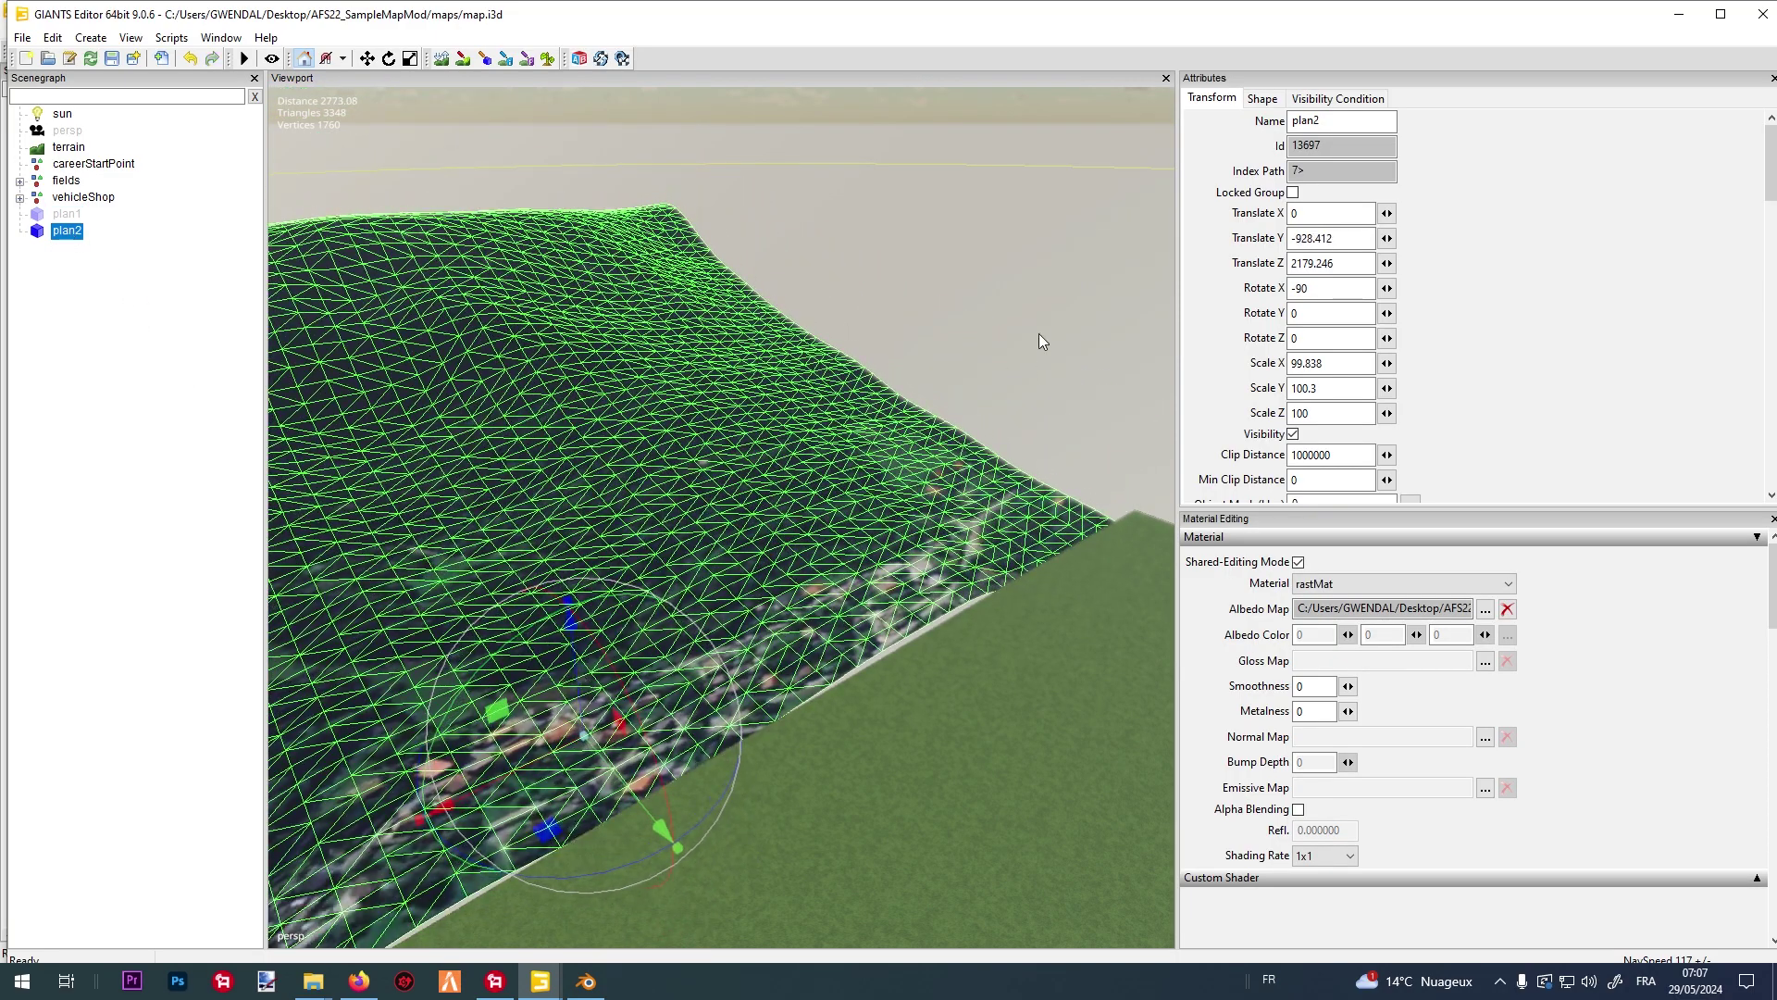
click(1039, 335)
Examine the plan2 mountain and its junction with the grass terrain from several angles, and switch to Blender.
alt+middle_drag(824, 342, 873, 260)
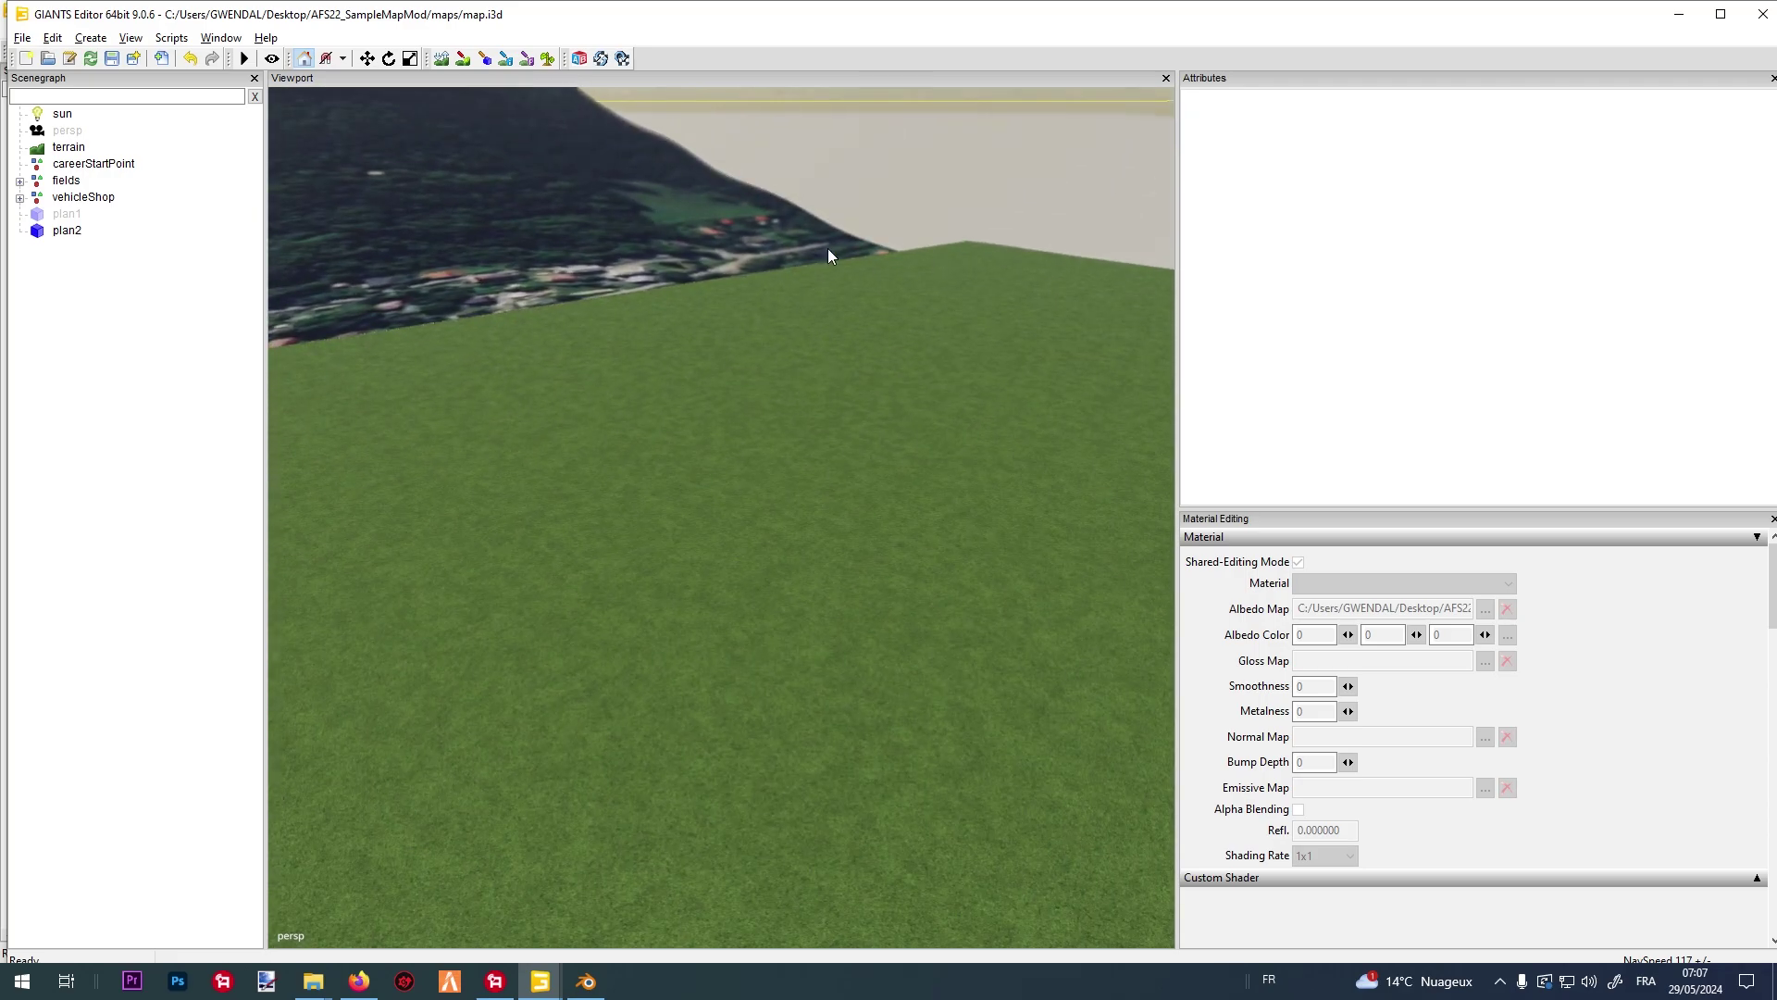
alt+drag(873, 259, 818, 244)
alt+middle_drag(818, 245, 802, 380)
right_drag(803, 387, 870, 446)
right_drag(638, 327, 886, 330)
alt+middle_drag(694, 375, 1480, 399)
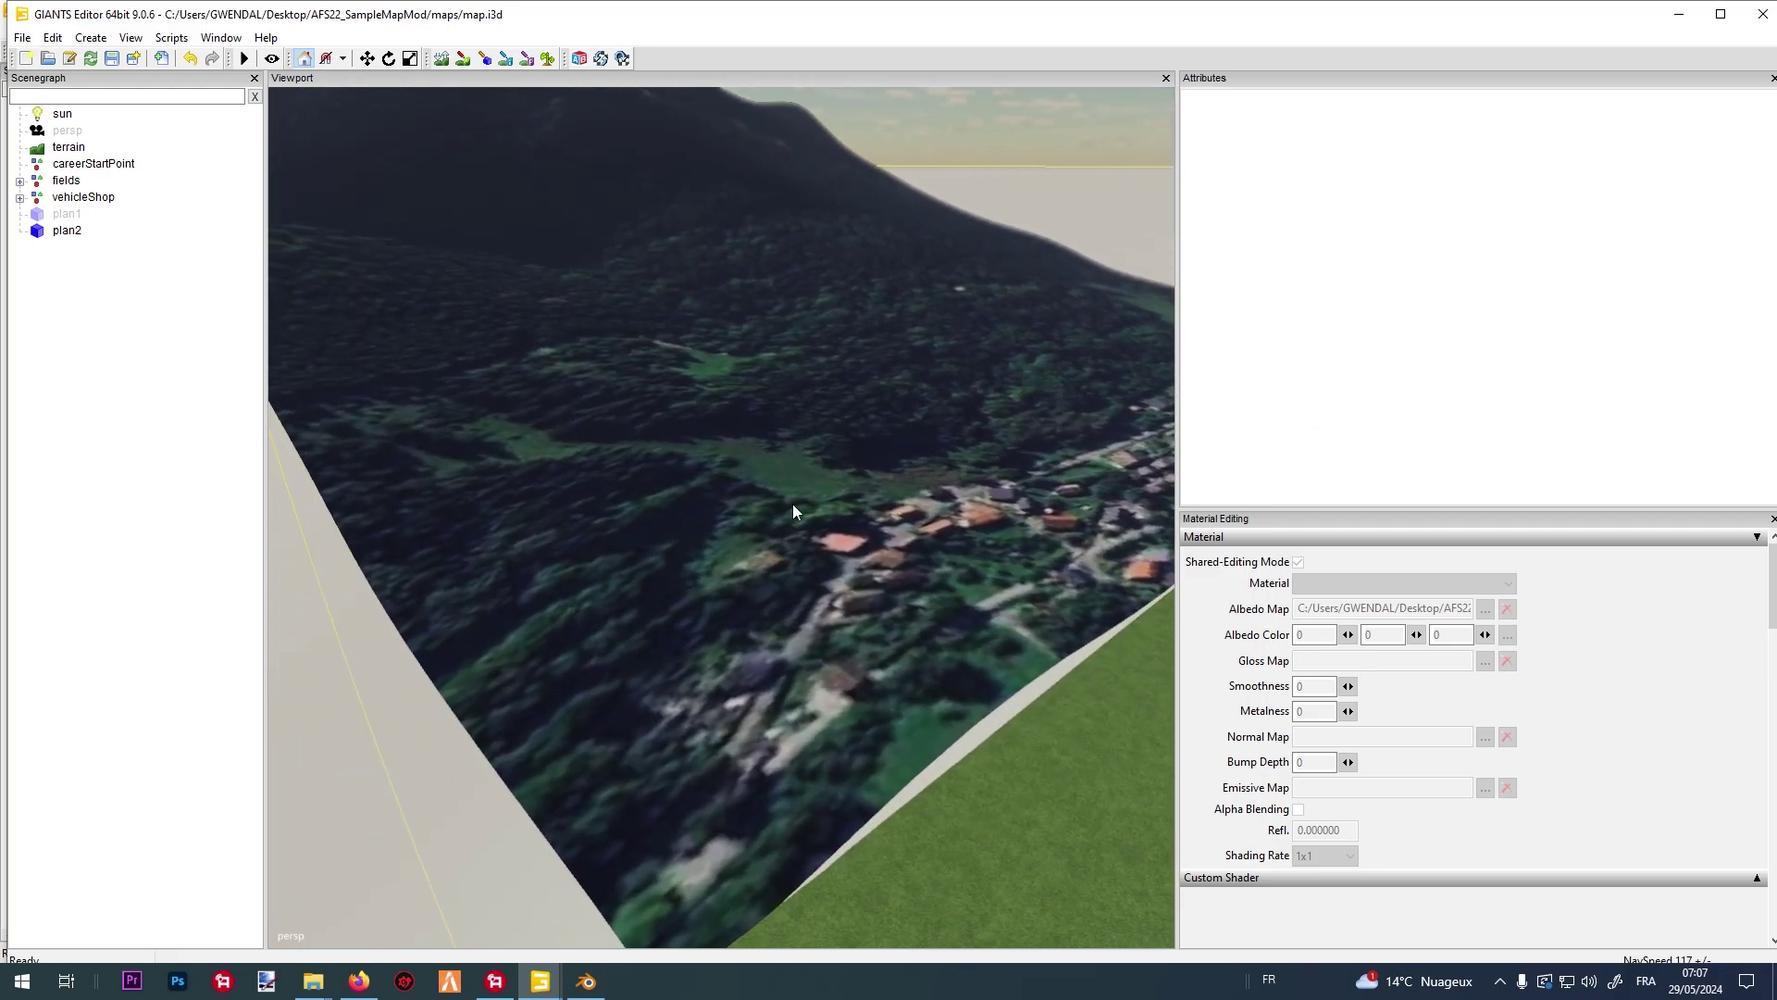
scroll(794, 504, down, 4)
alt+middle_drag(631, 583, 1118, 403)
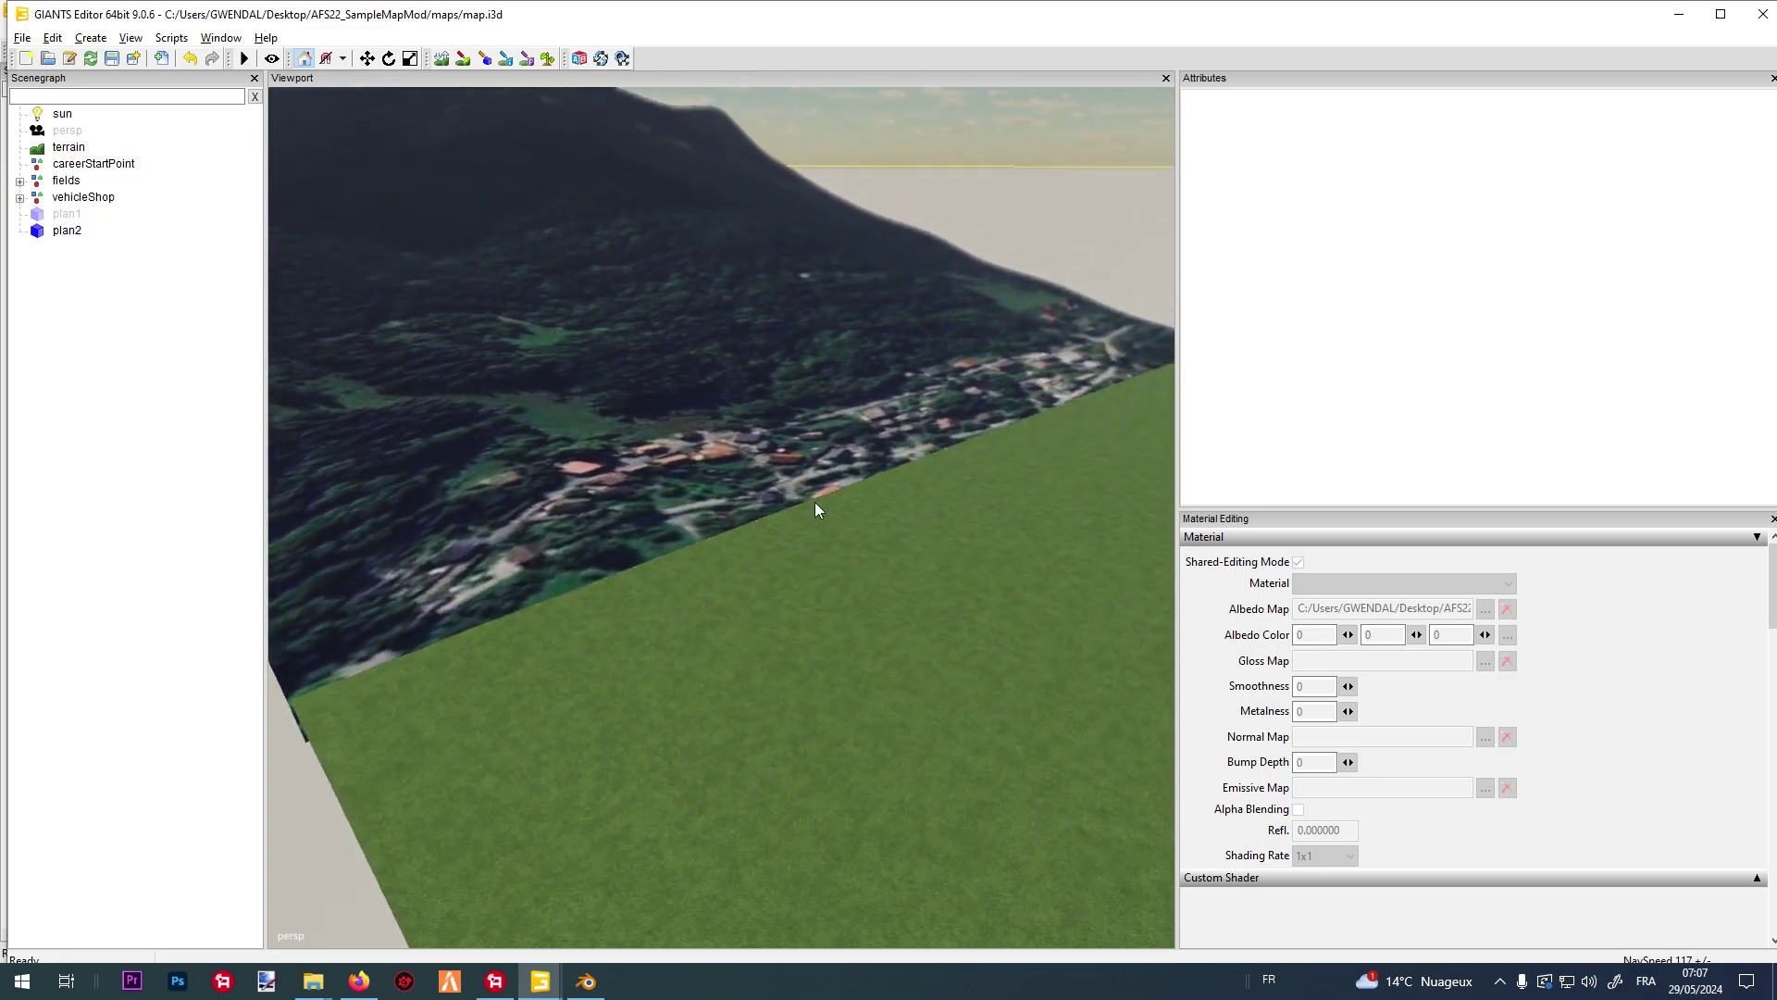
right_drag(1119, 407, 629, 460)
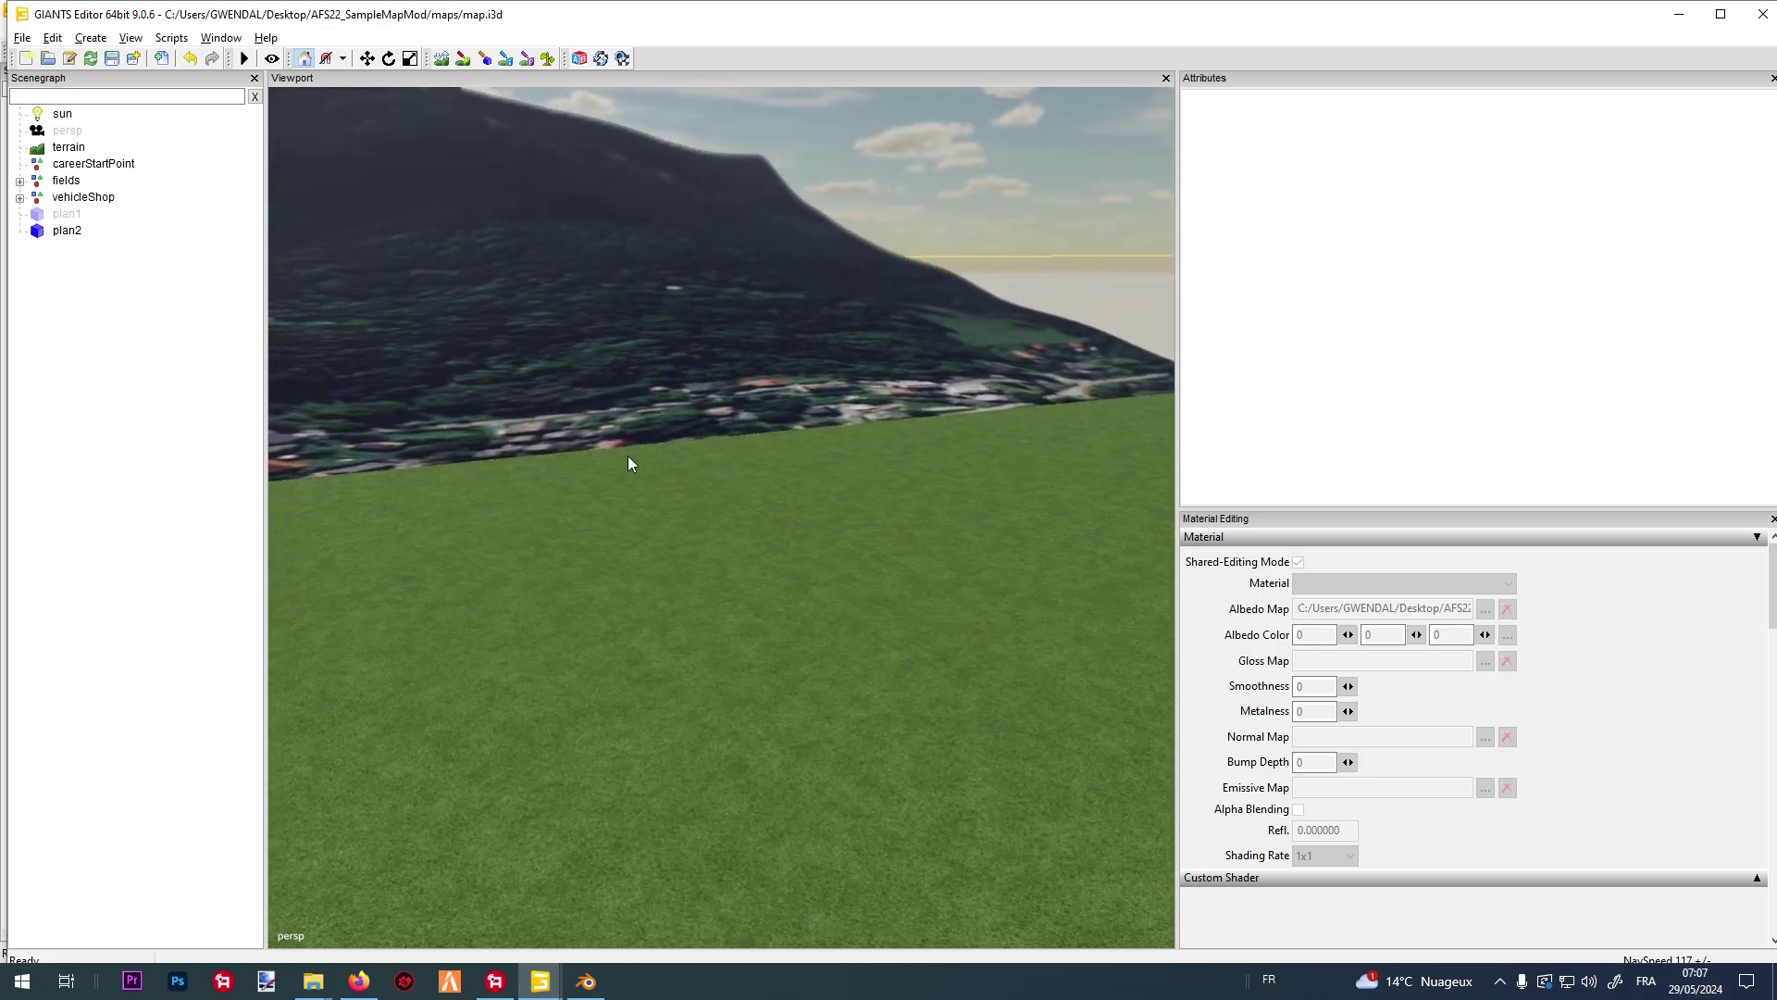
right_drag(755, 324, 808, 299)
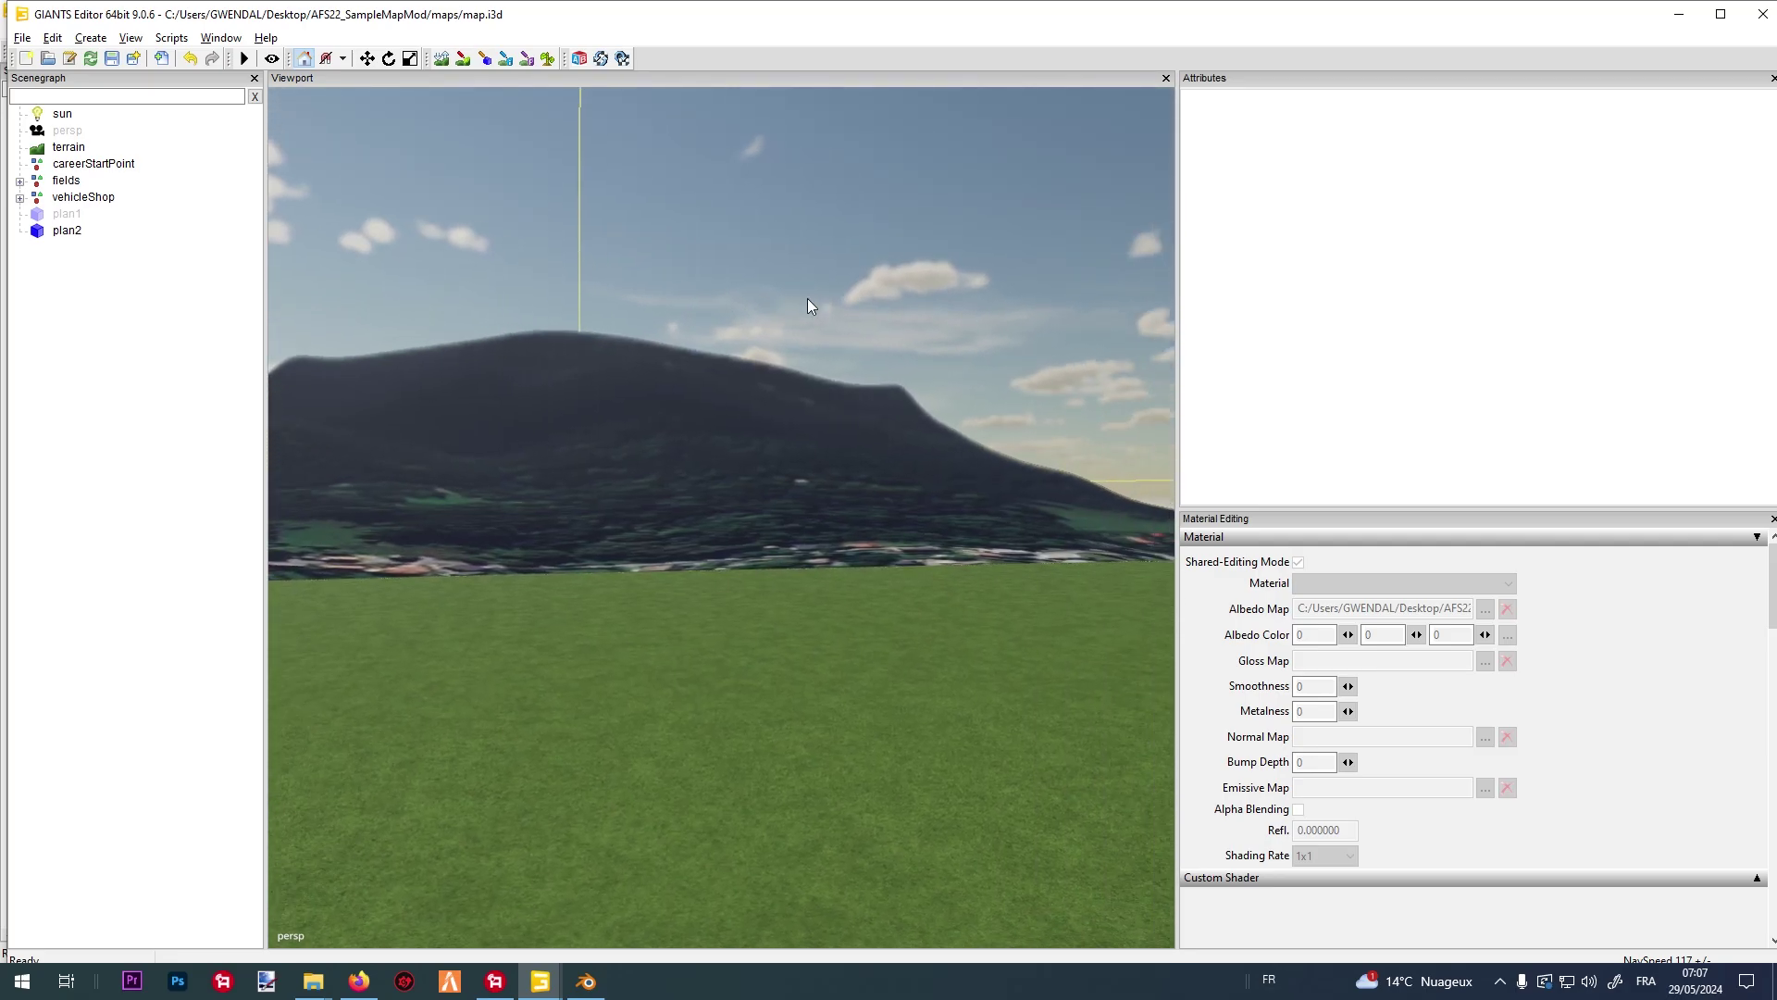
click(701, 435)
scroll(709, 581, up, 5)
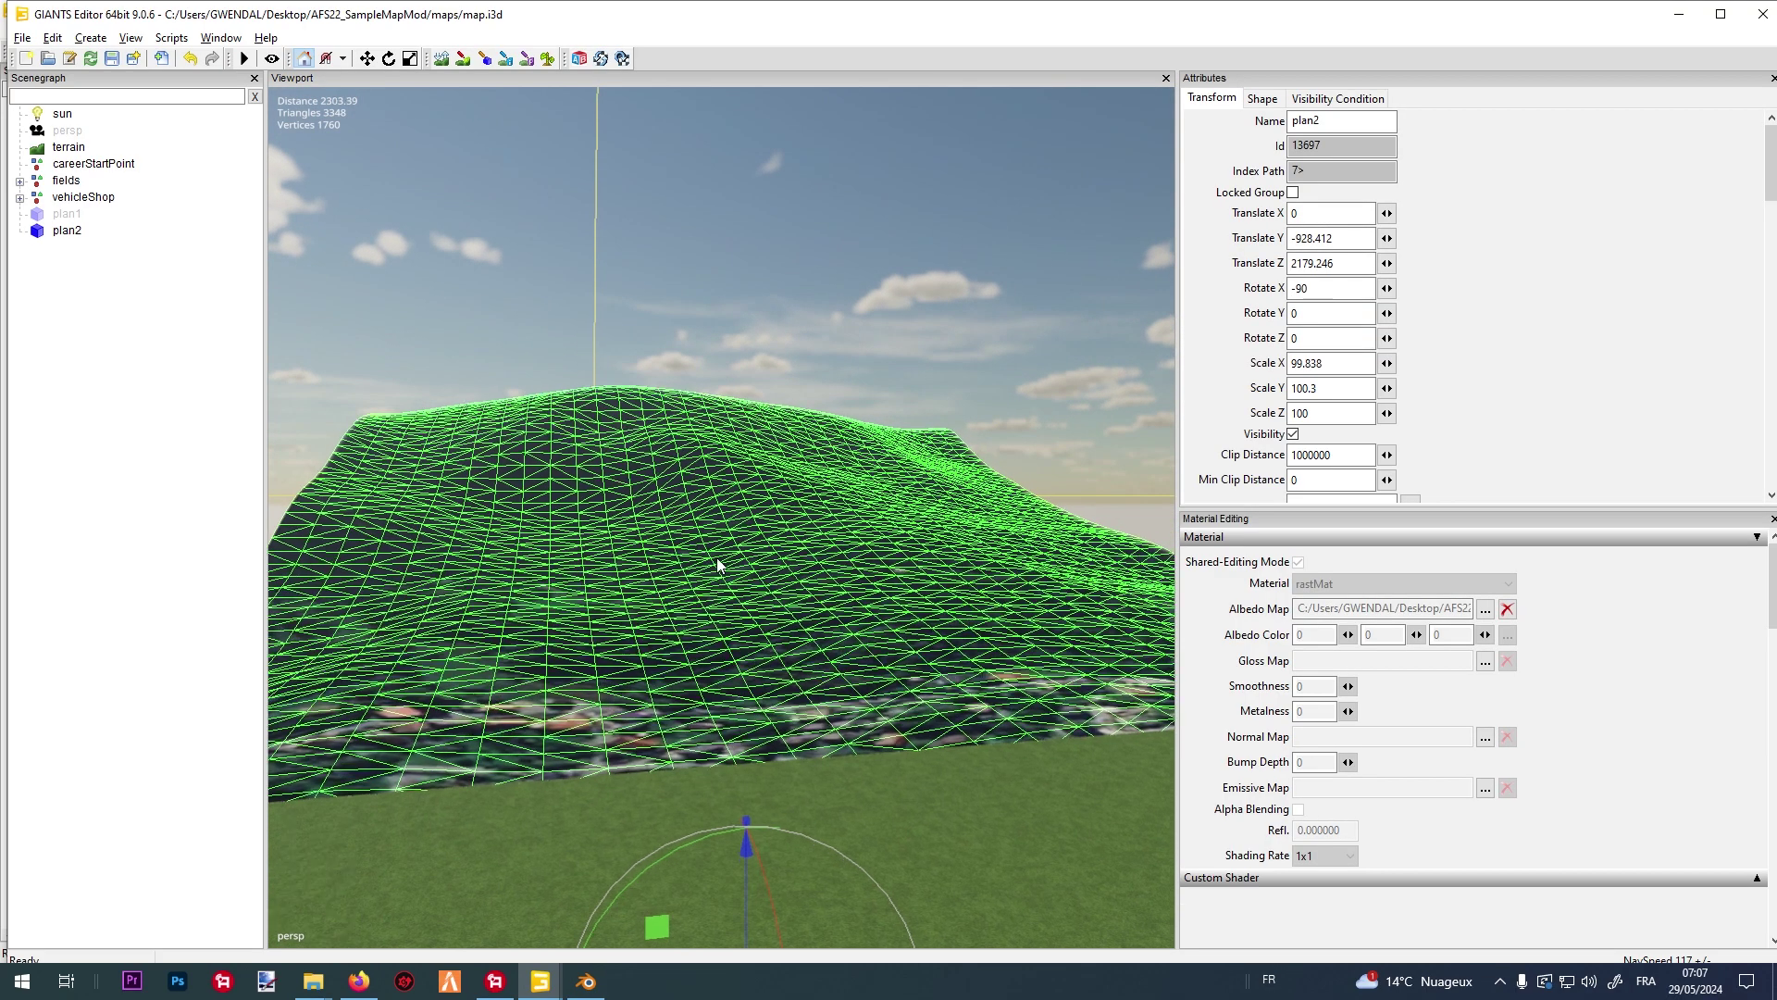
scroll(839, 707, down, 2)
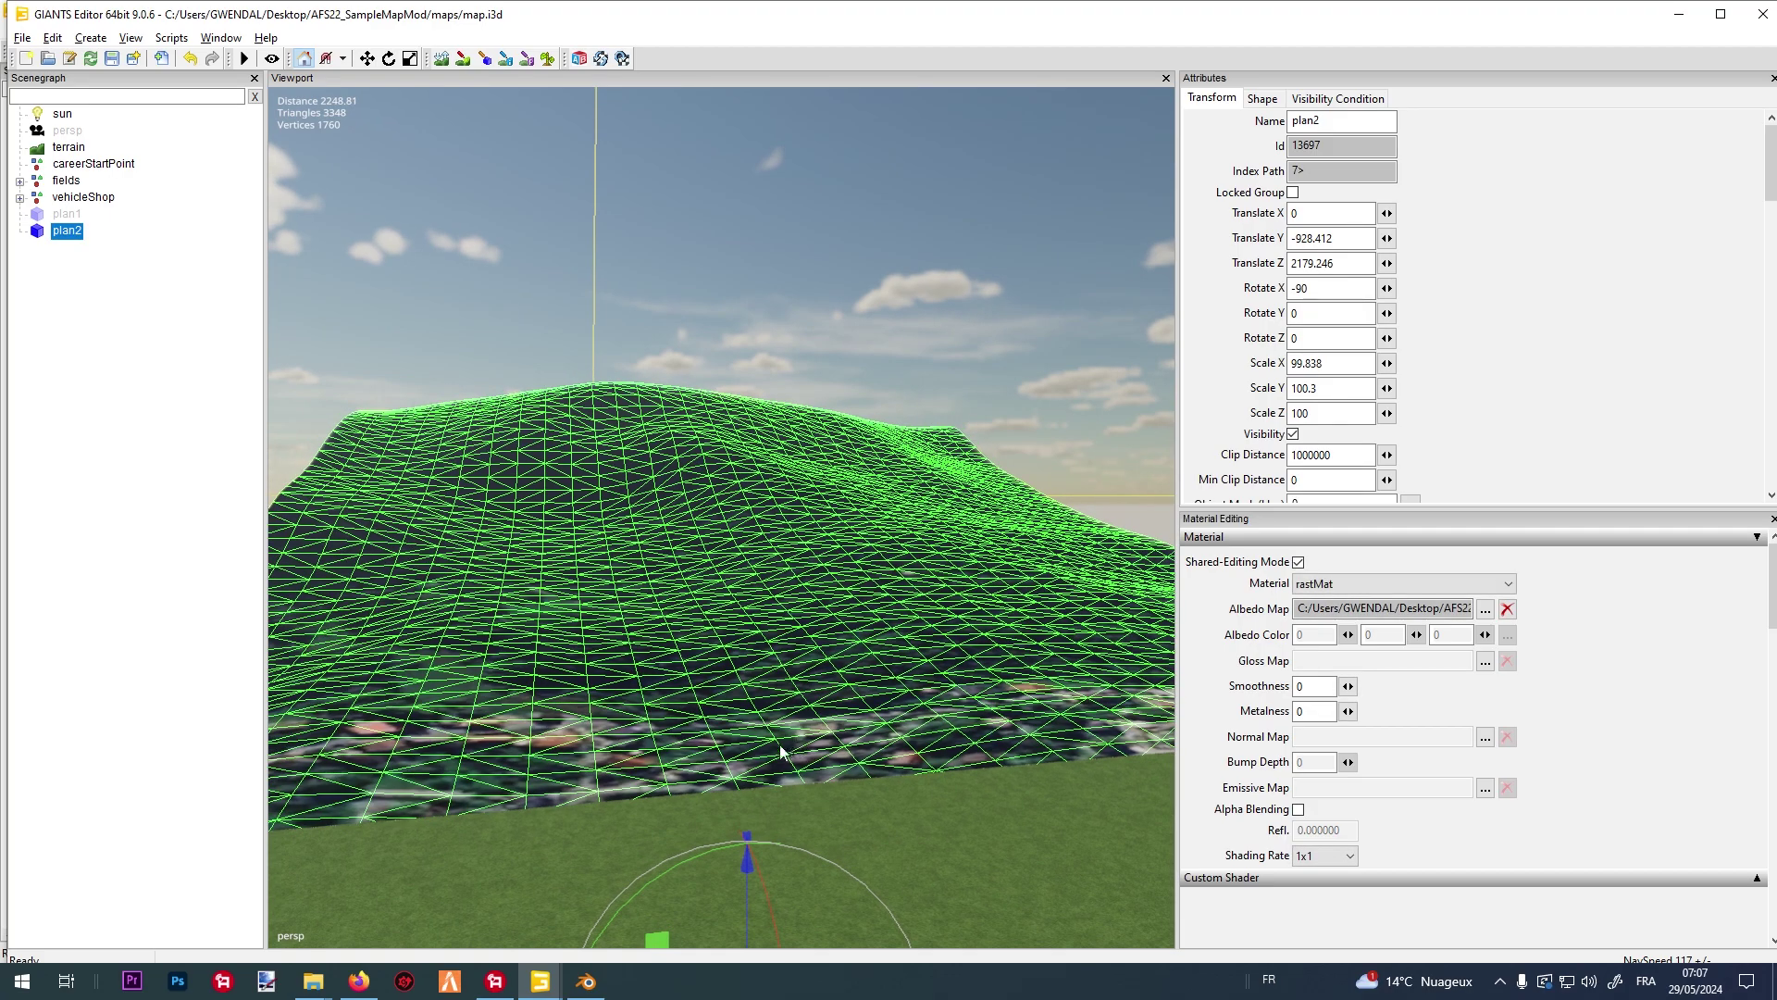
alt+drag(783, 742, 687, 868)
click(572, 981)
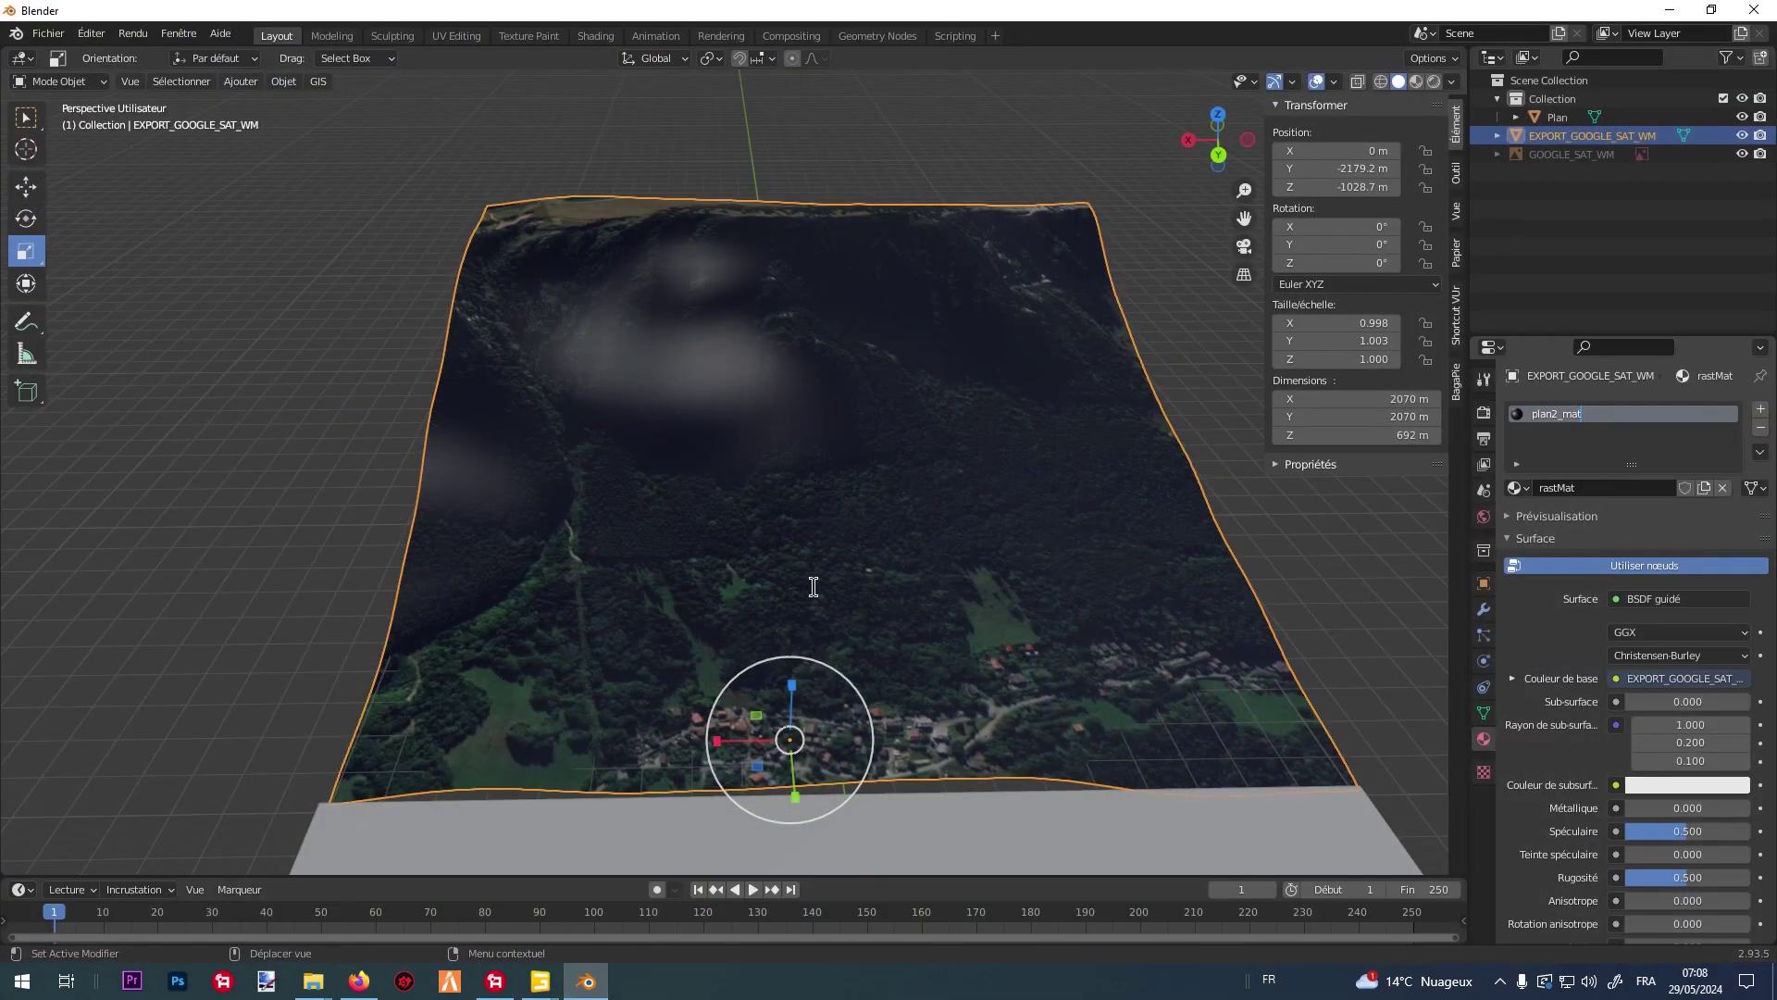
click(330, 35)
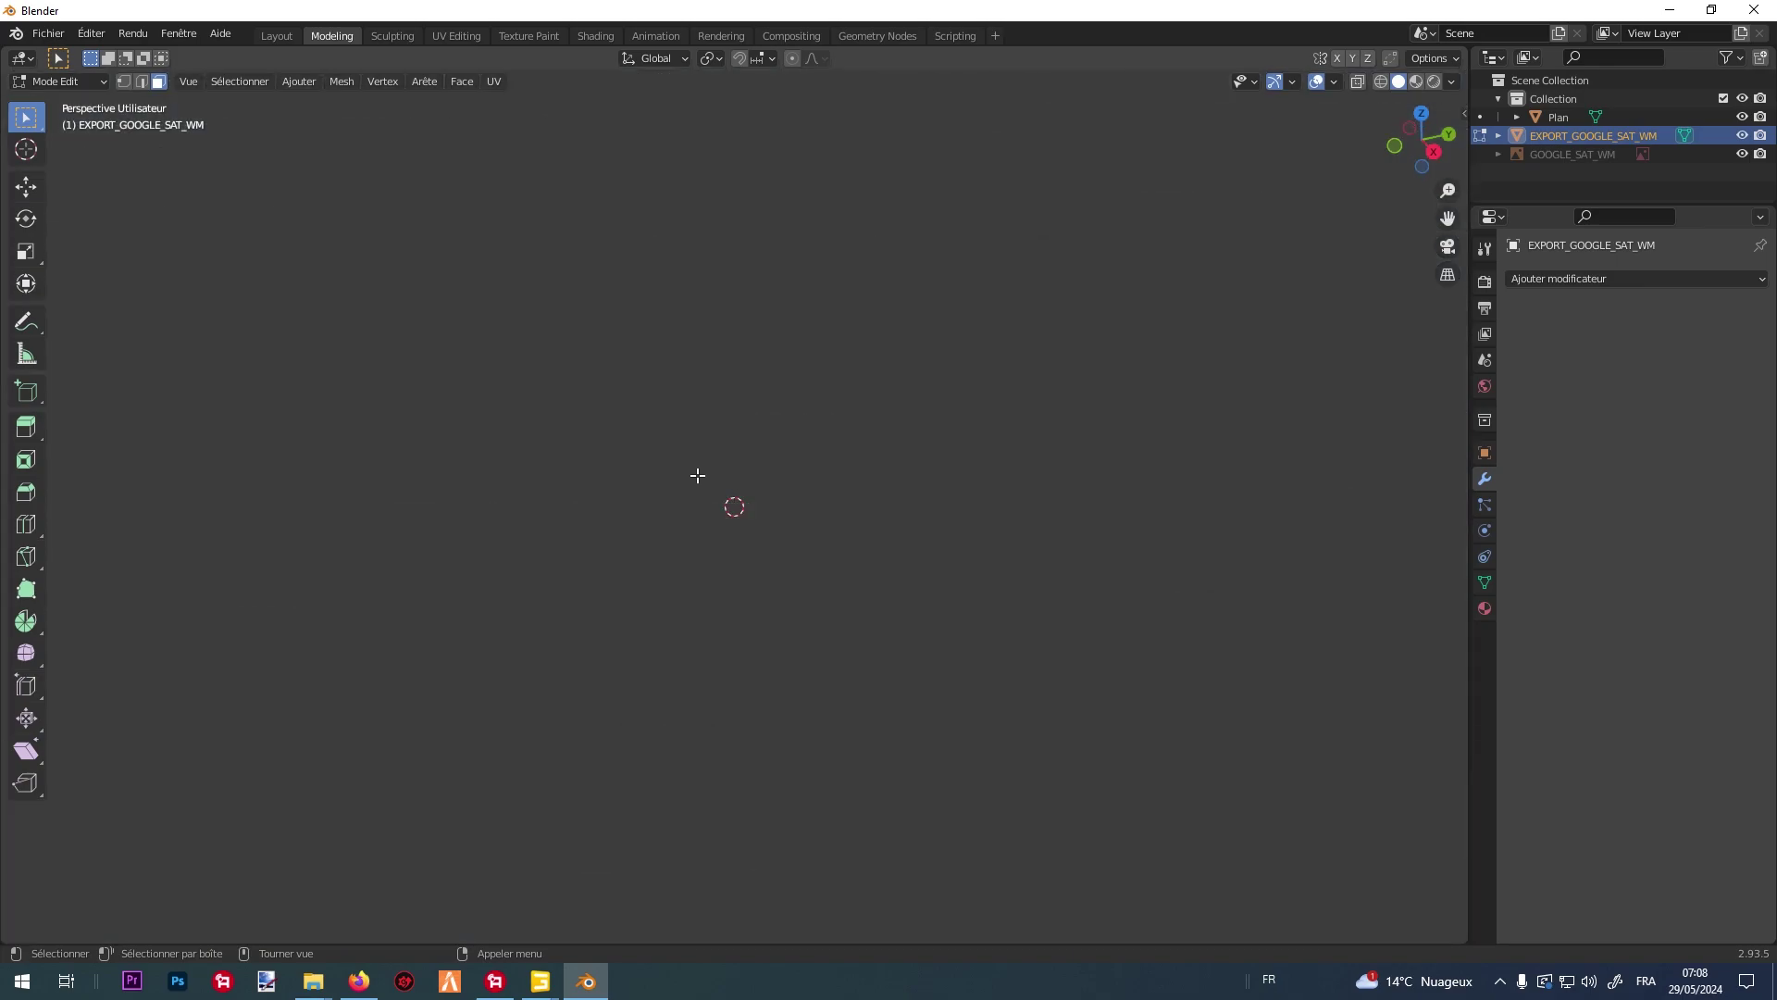
middle_drag(762, 575, 654, 514)
click(1419, 83)
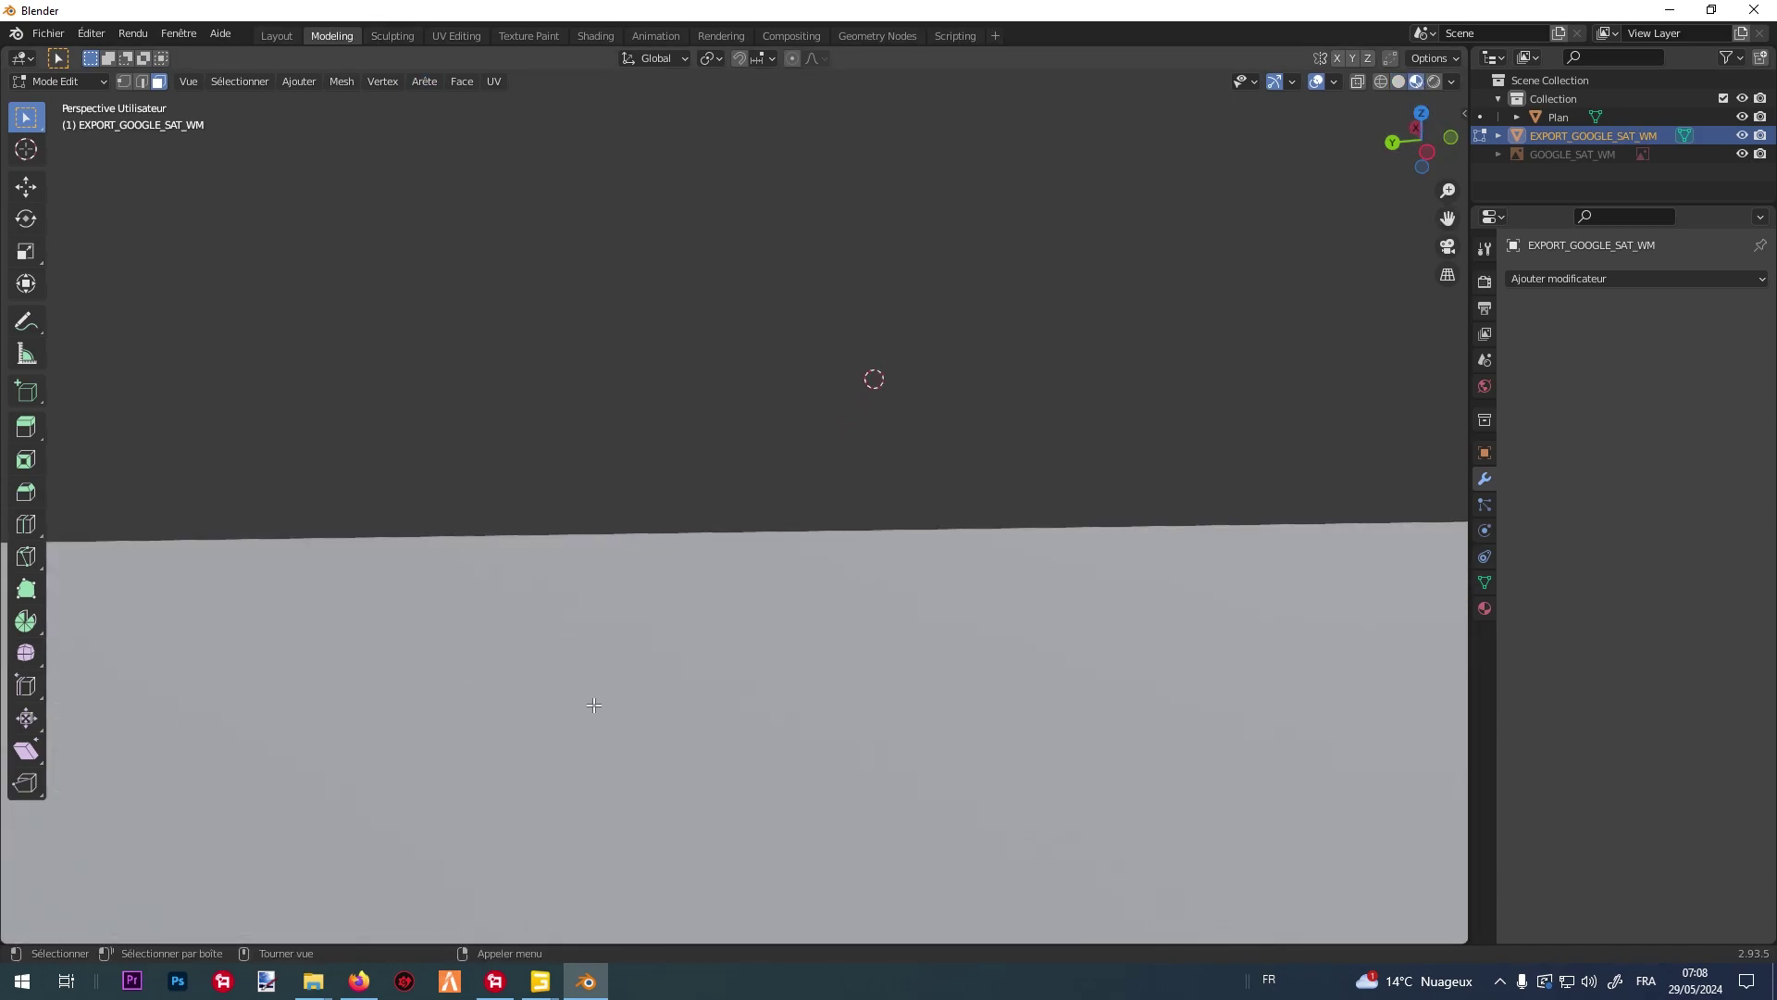
click(277, 36)
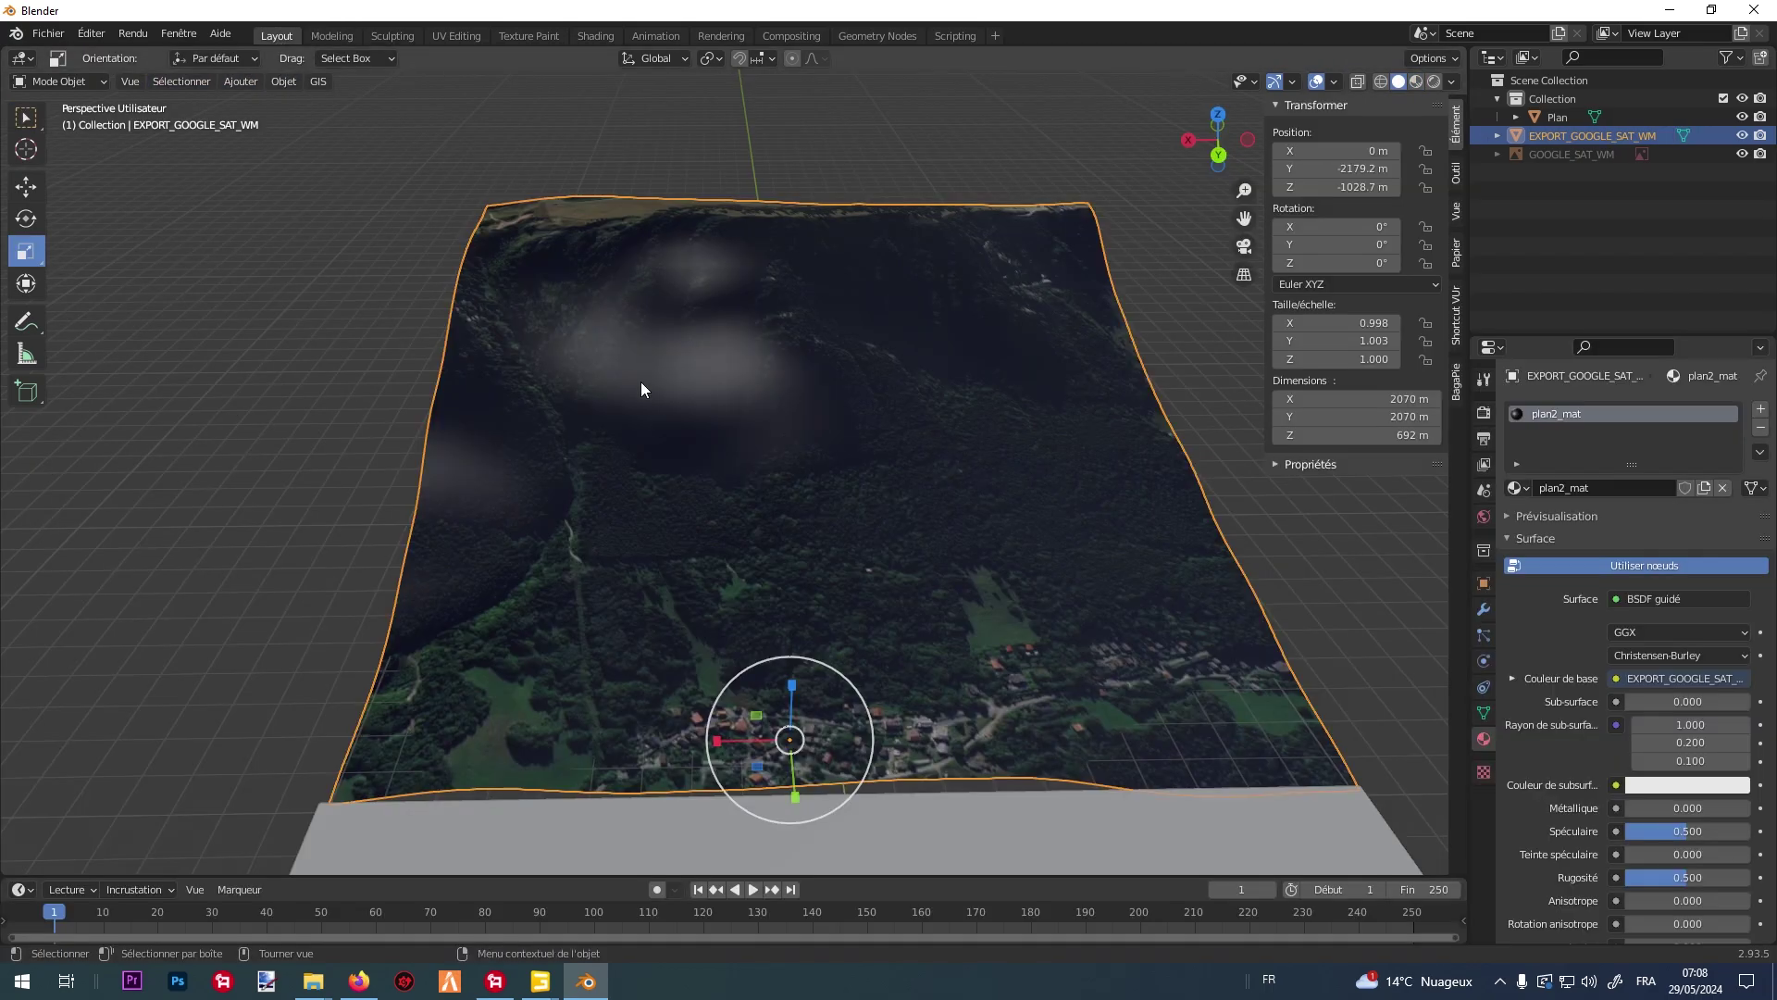
In Edit Mode, move a single face of the satellite terrain up to a local Z of 1302.6 m and return to Object Mode.
scroll(710, 396, up, 3)
click(57, 82)
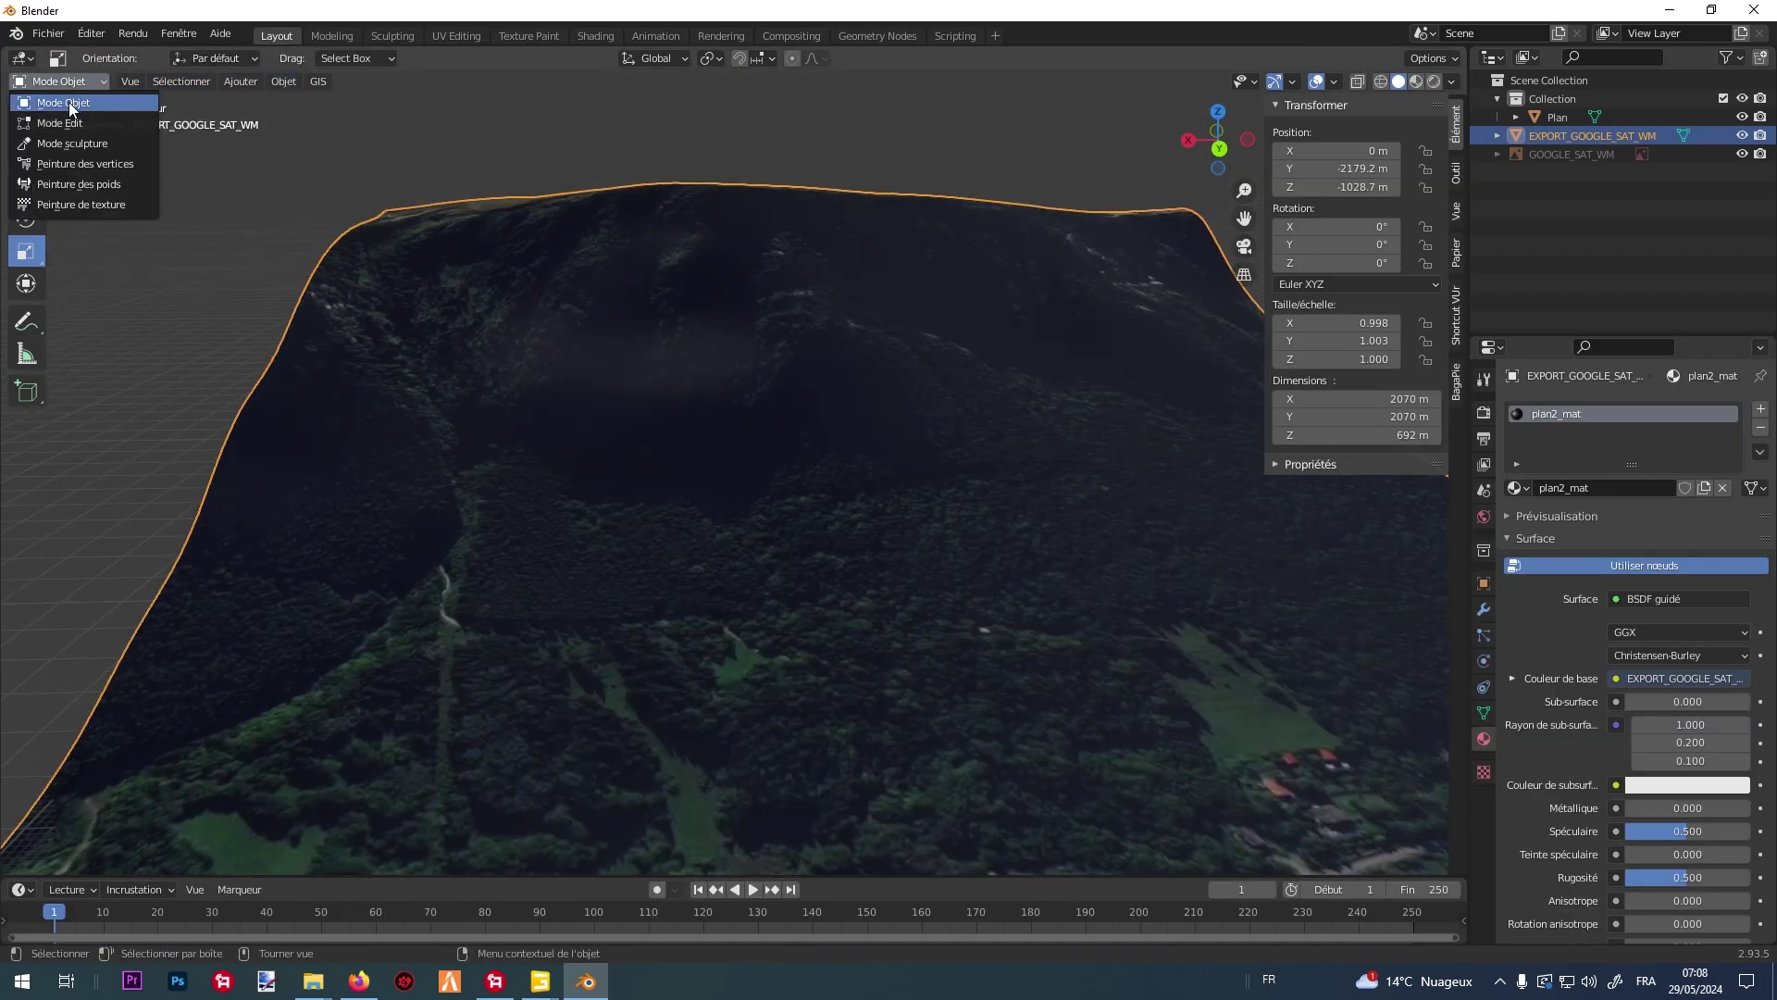
click(46, 120)
scroll(701, 356, up, 5)
click(700, 357)
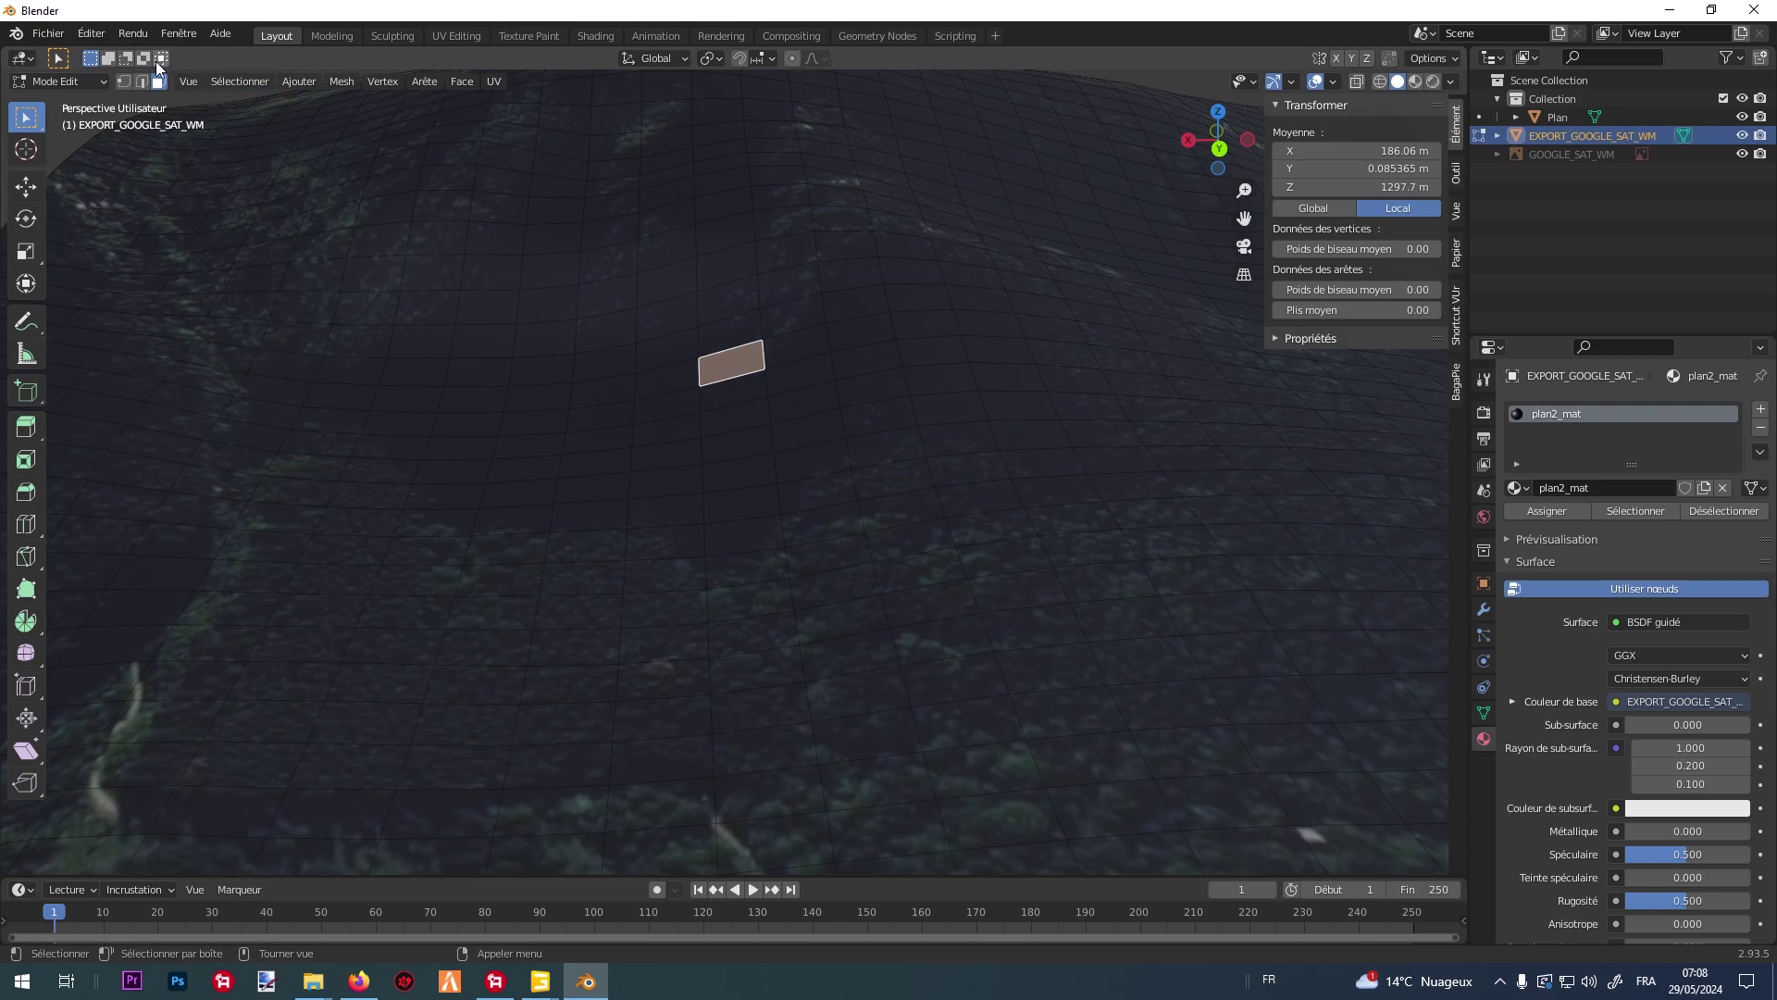
click(26, 186)
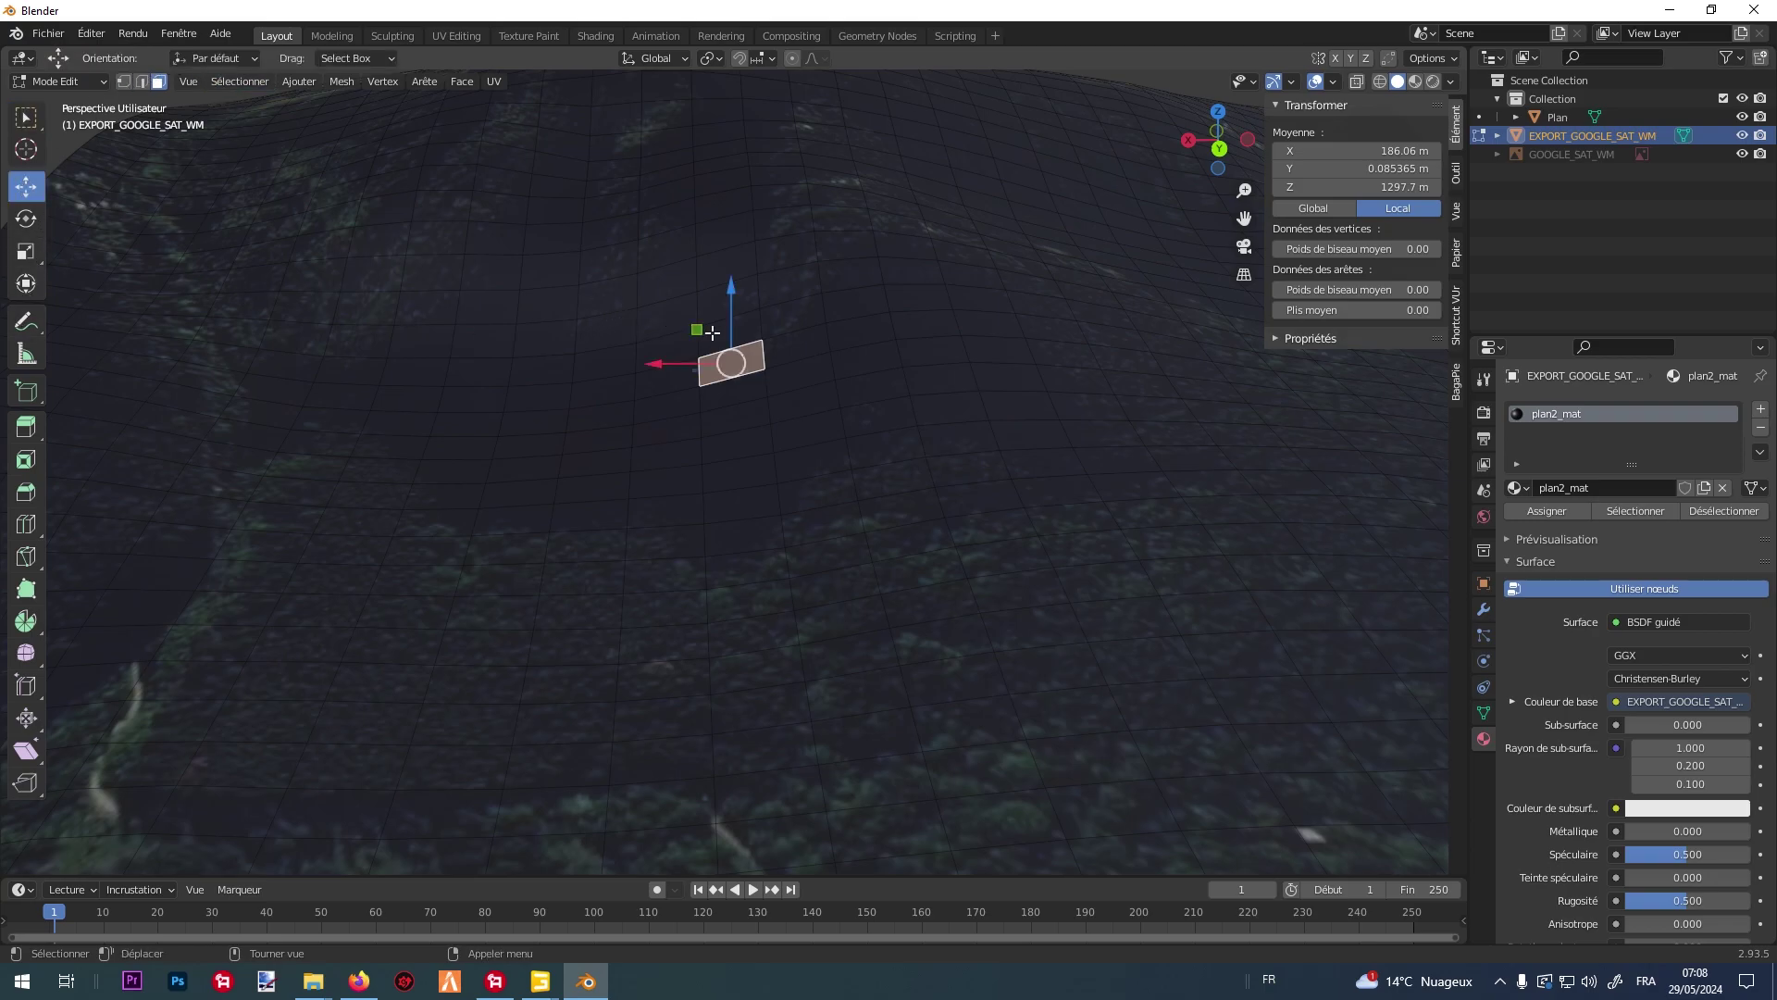
drag(729, 328, 724, 324)
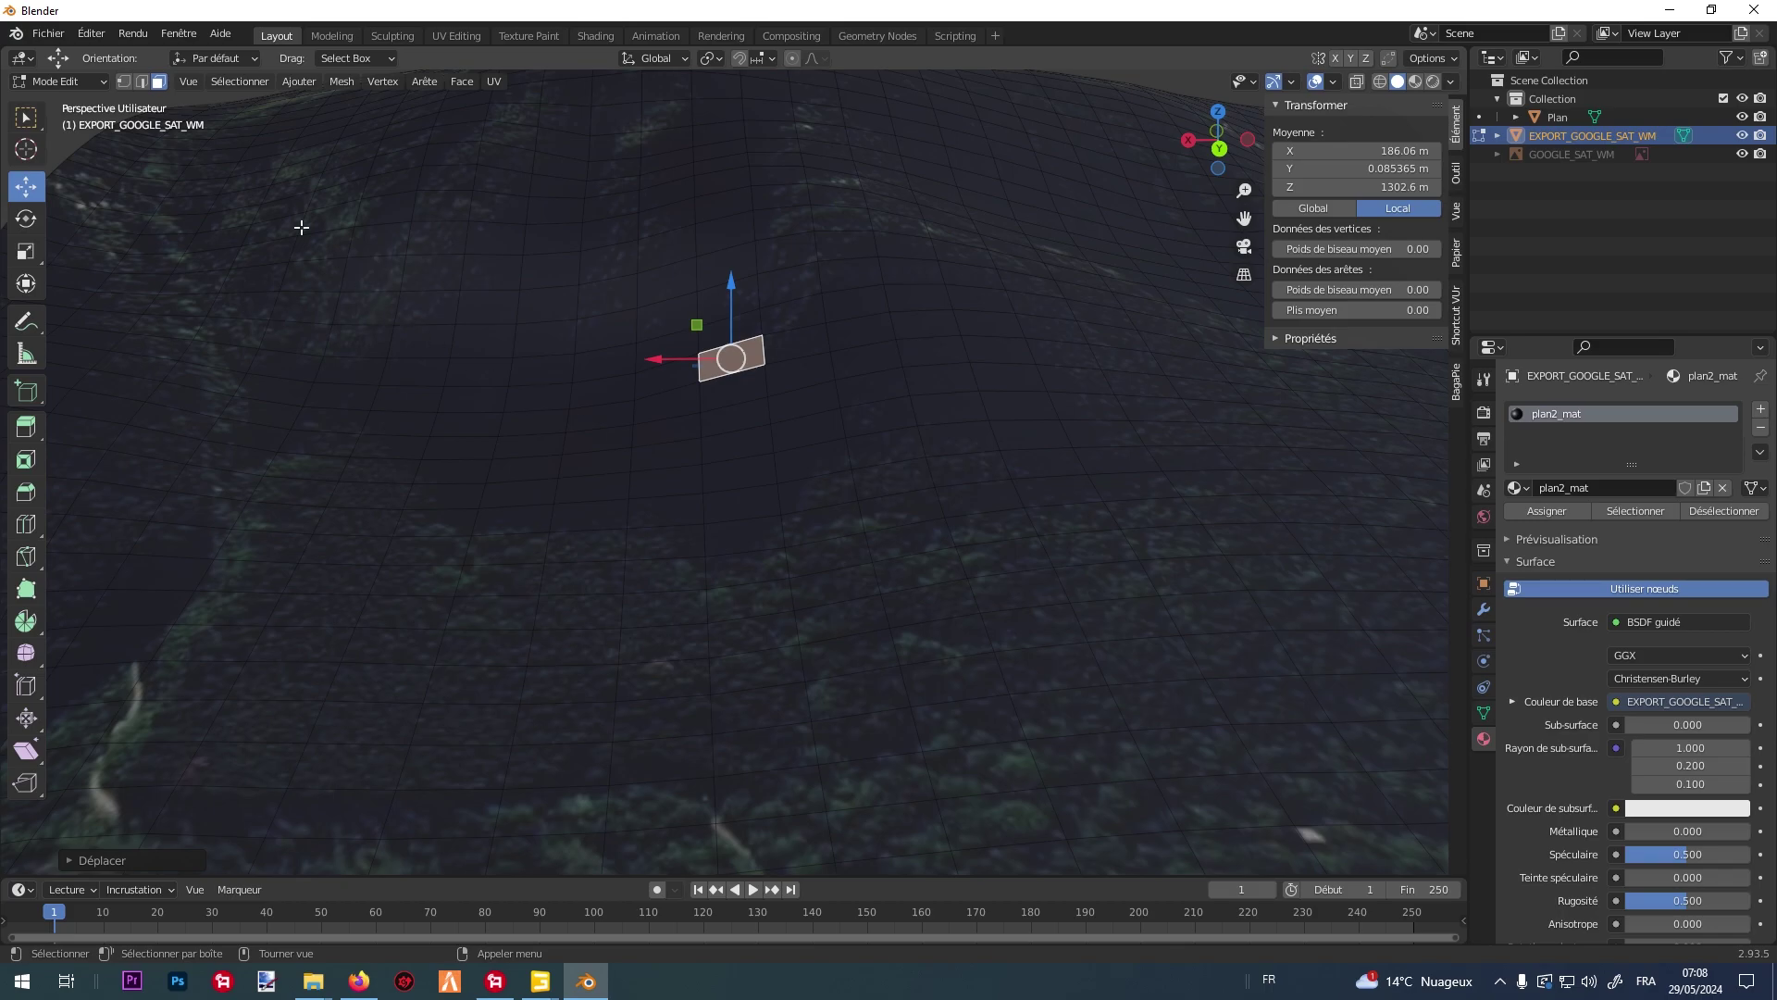
click(63, 81)
click(55, 59)
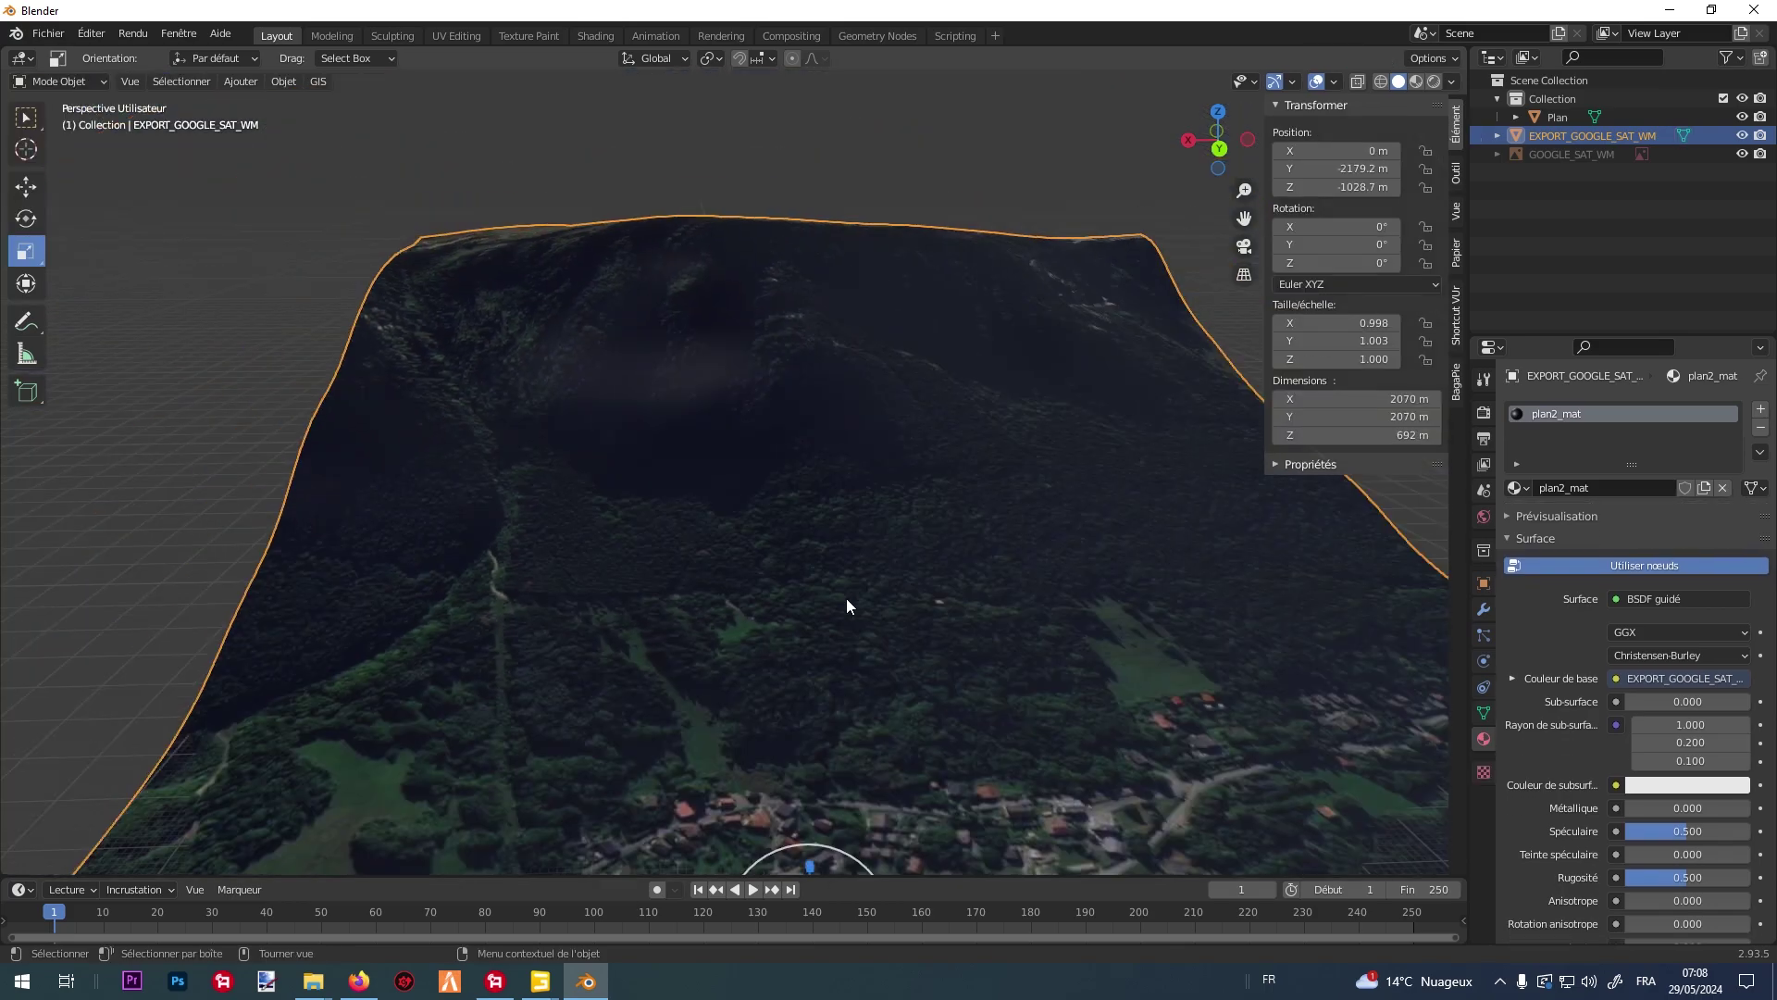
Examine the satellite terrain's outer edges, its village corner and its border with the flat plane from above.
scroll(846, 606, down, 5)
middle_drag(846, 606, 609, 703)
scroll(994, 637, up, 2)
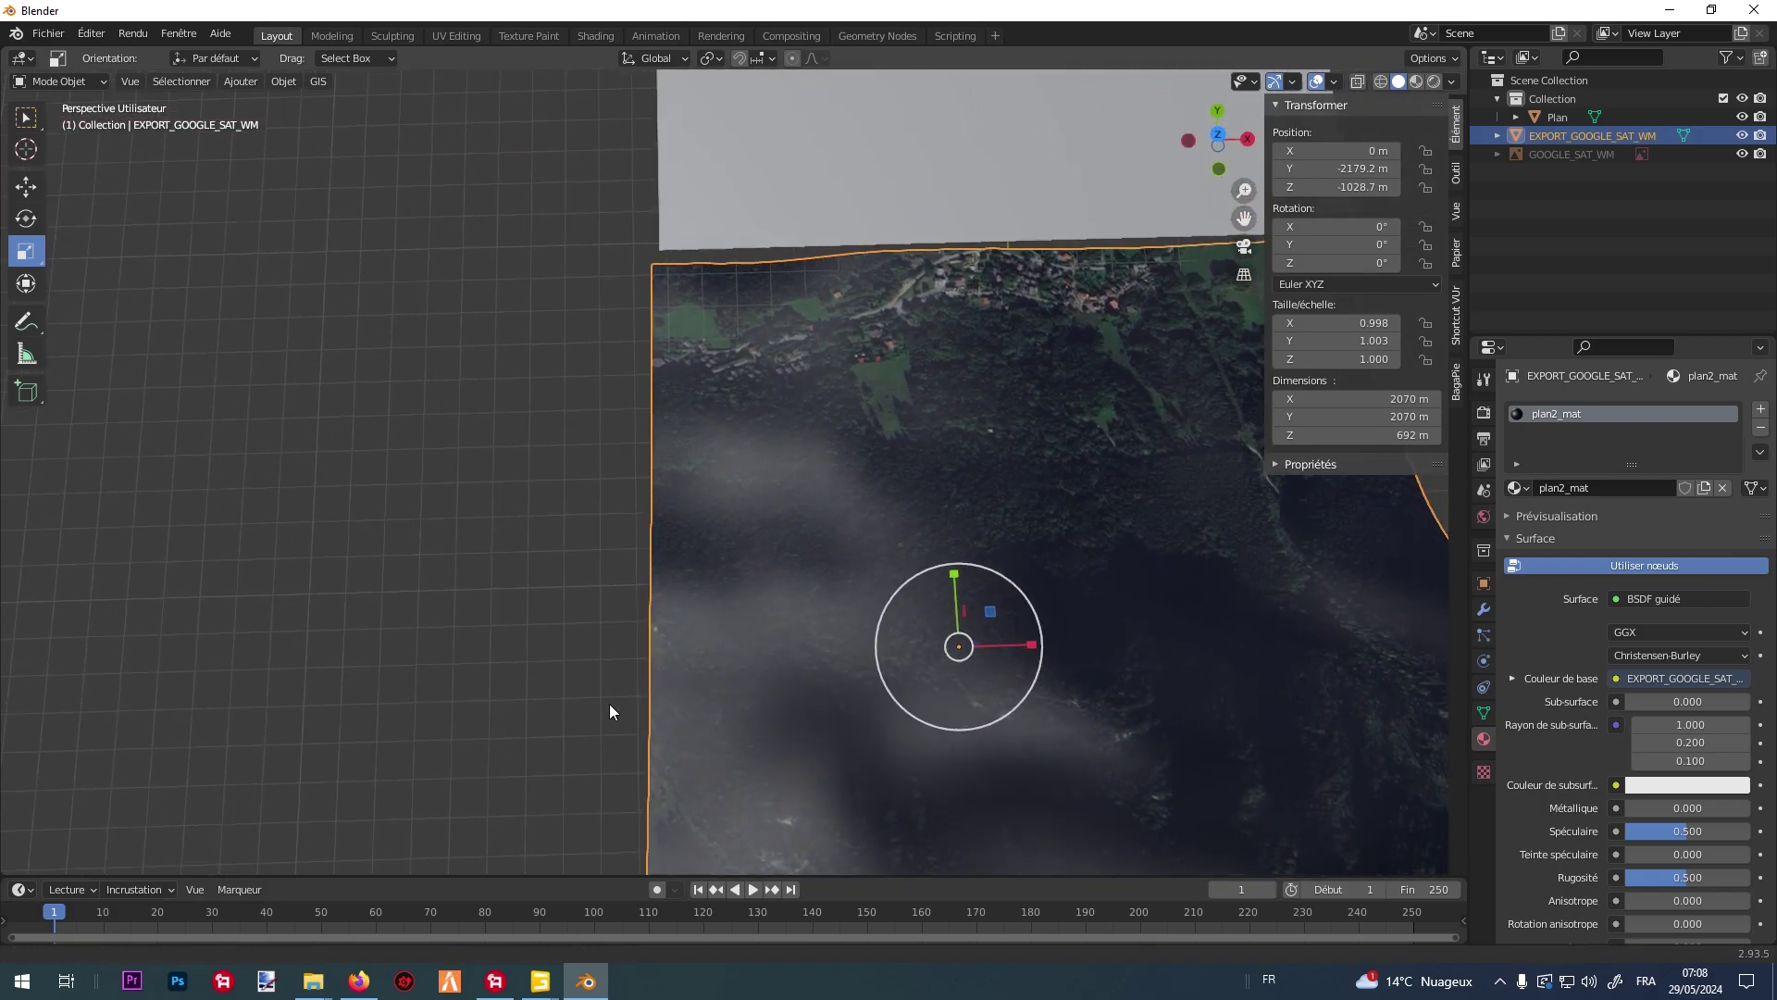
scroll(694, 451, up, 2)
shift+middle_drag(612, 417, 611, 524)
scroll(611, 524, up, 2)
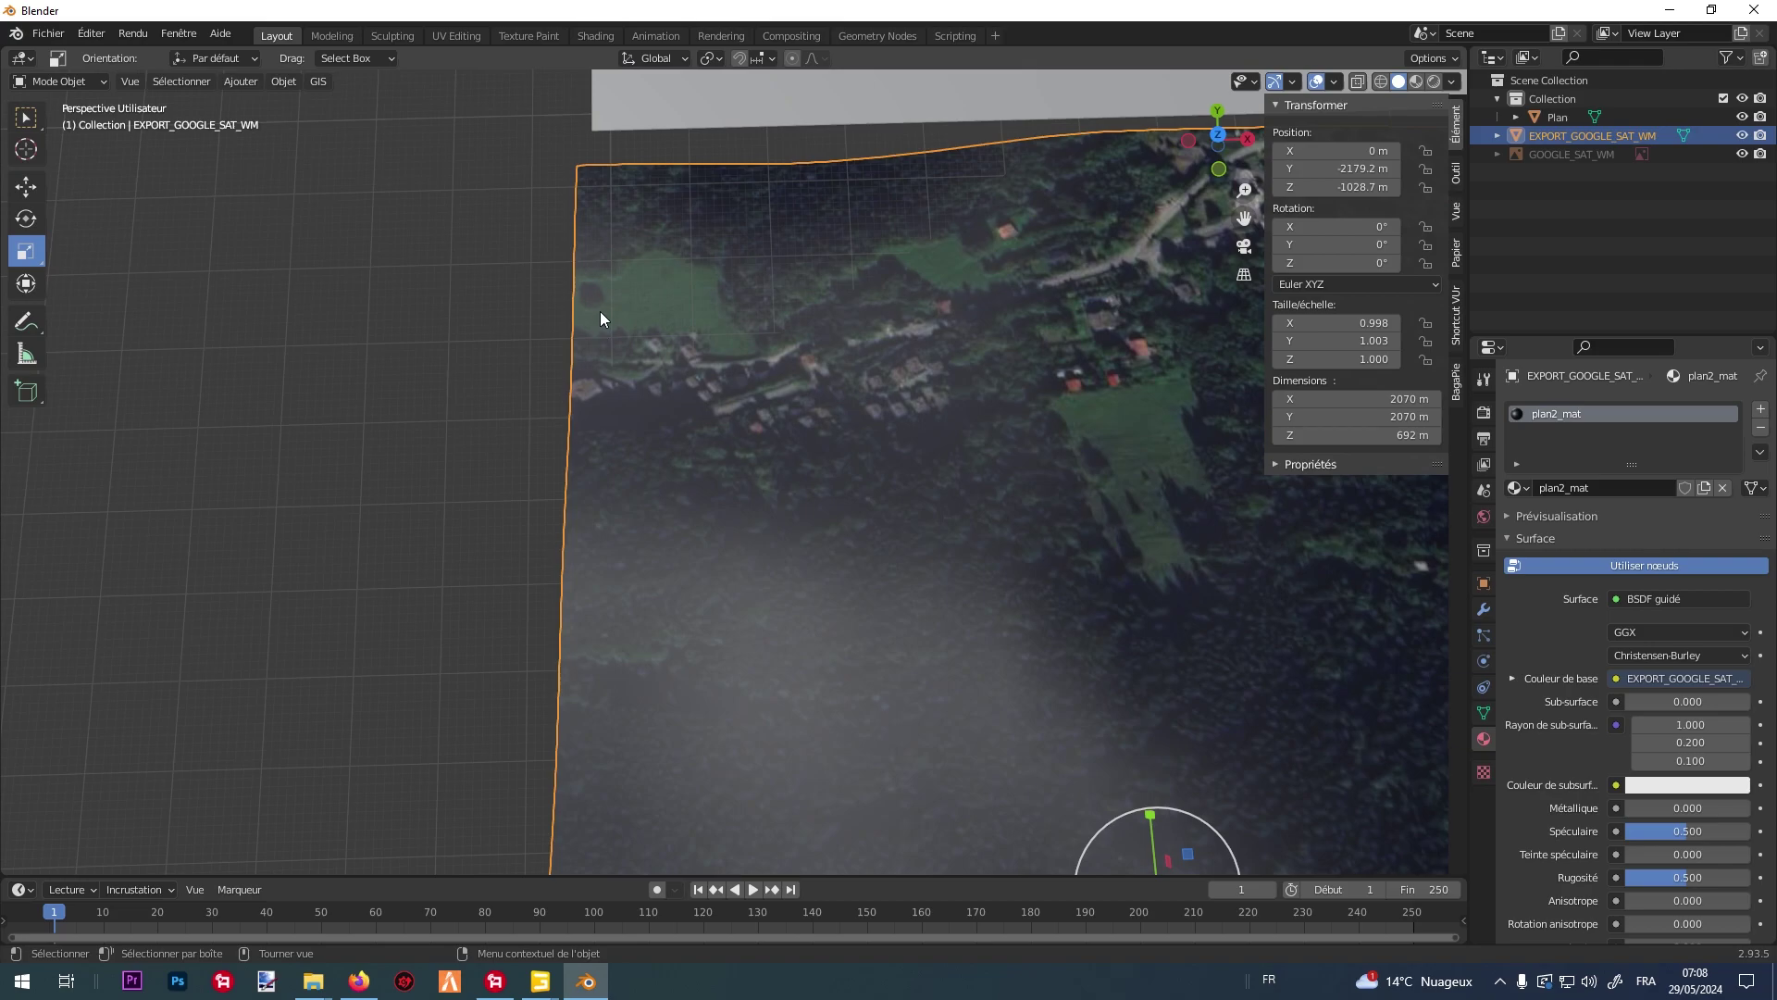
scroll(570, 309, down, 4)
scroll(574, 335, up, 4)
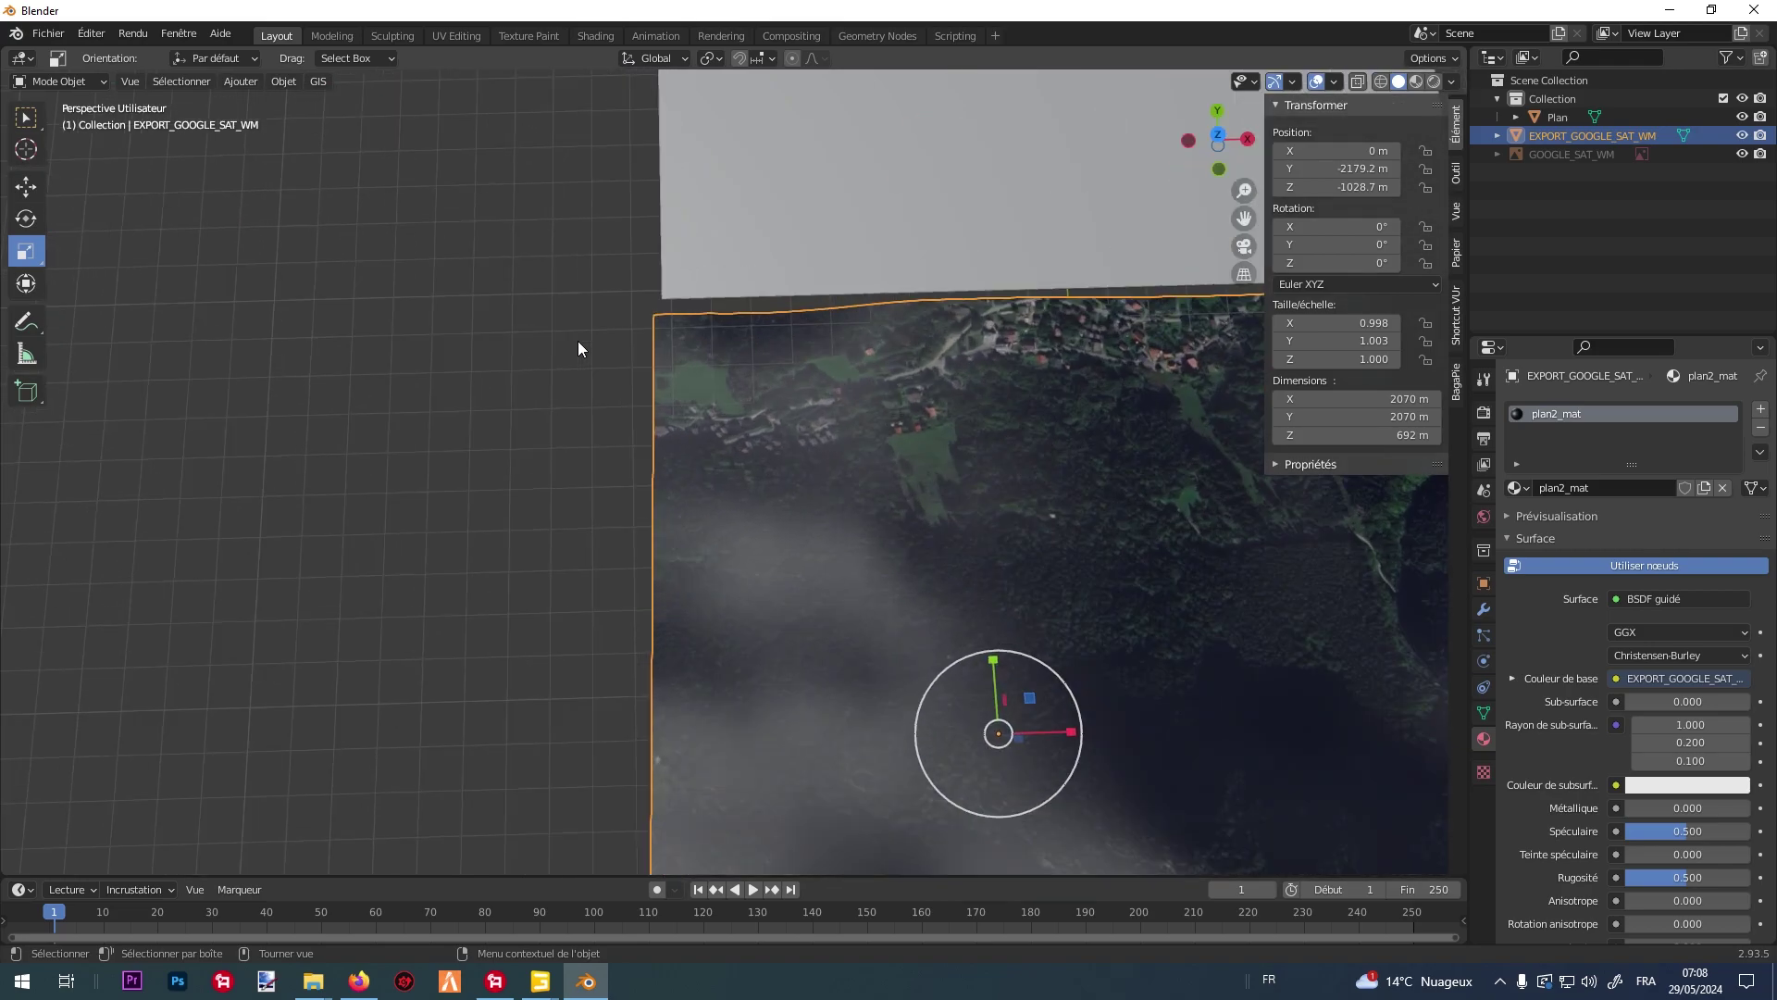
scroll(883, 299, down, 3)
shift+middle_drag(880, 337, 377, 345)
scroll(387, 333, up, 1)
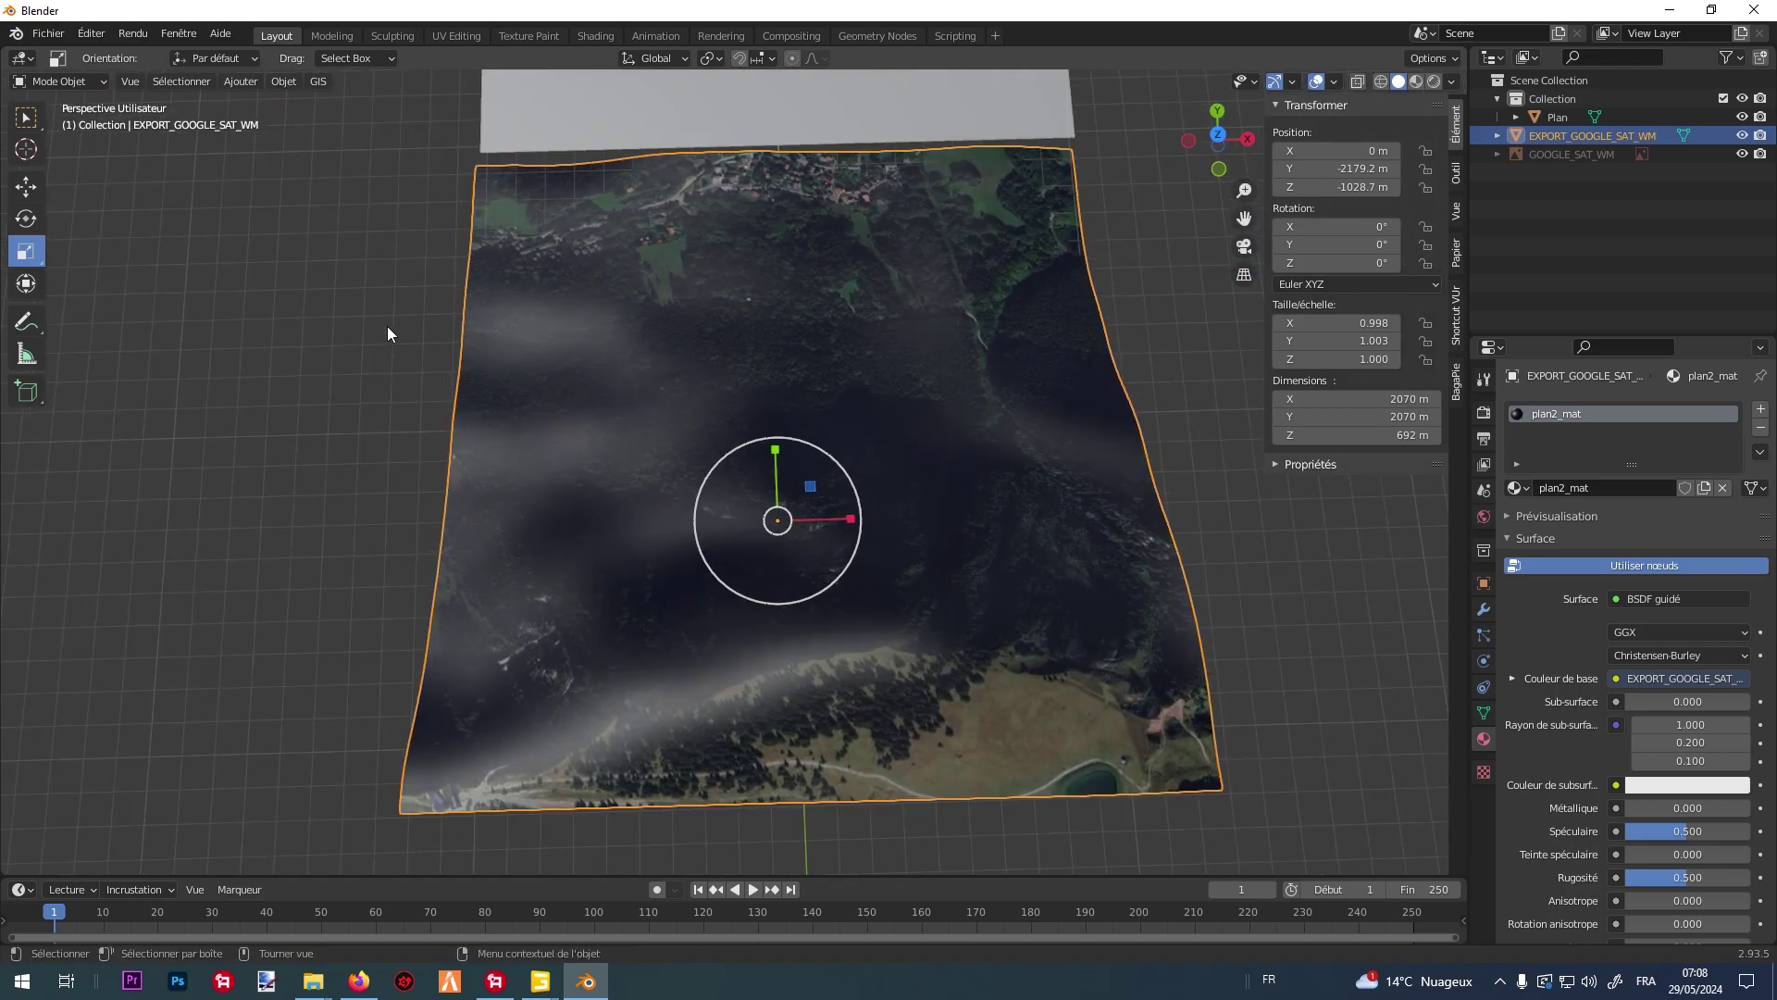
shift+middle_drag(462, 403, 692, 568)
scroll(693, 566, up, 6)
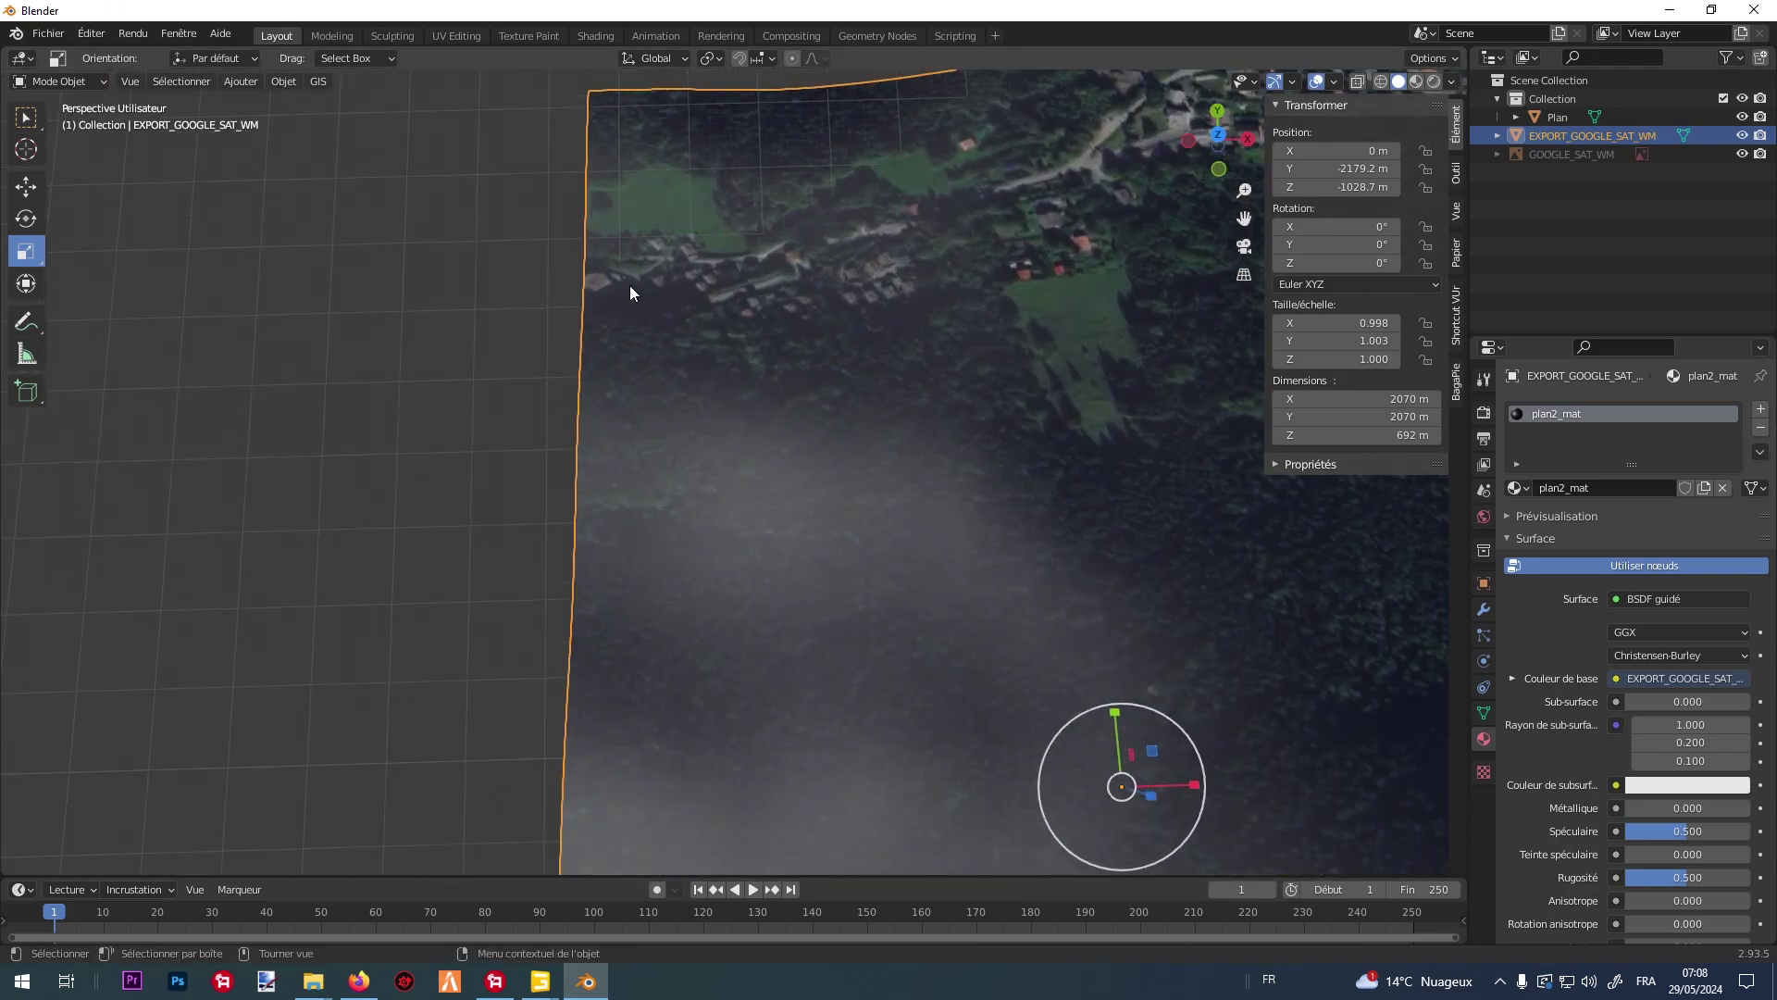
Examine the village corner of the satellite terrain up close, and its junction with the flat plane from the plane's side.
shift+middle_drag(640, 291, 768, 518)
scroll(766, 516, up, 4)
scroll(611, 387, up, 2)
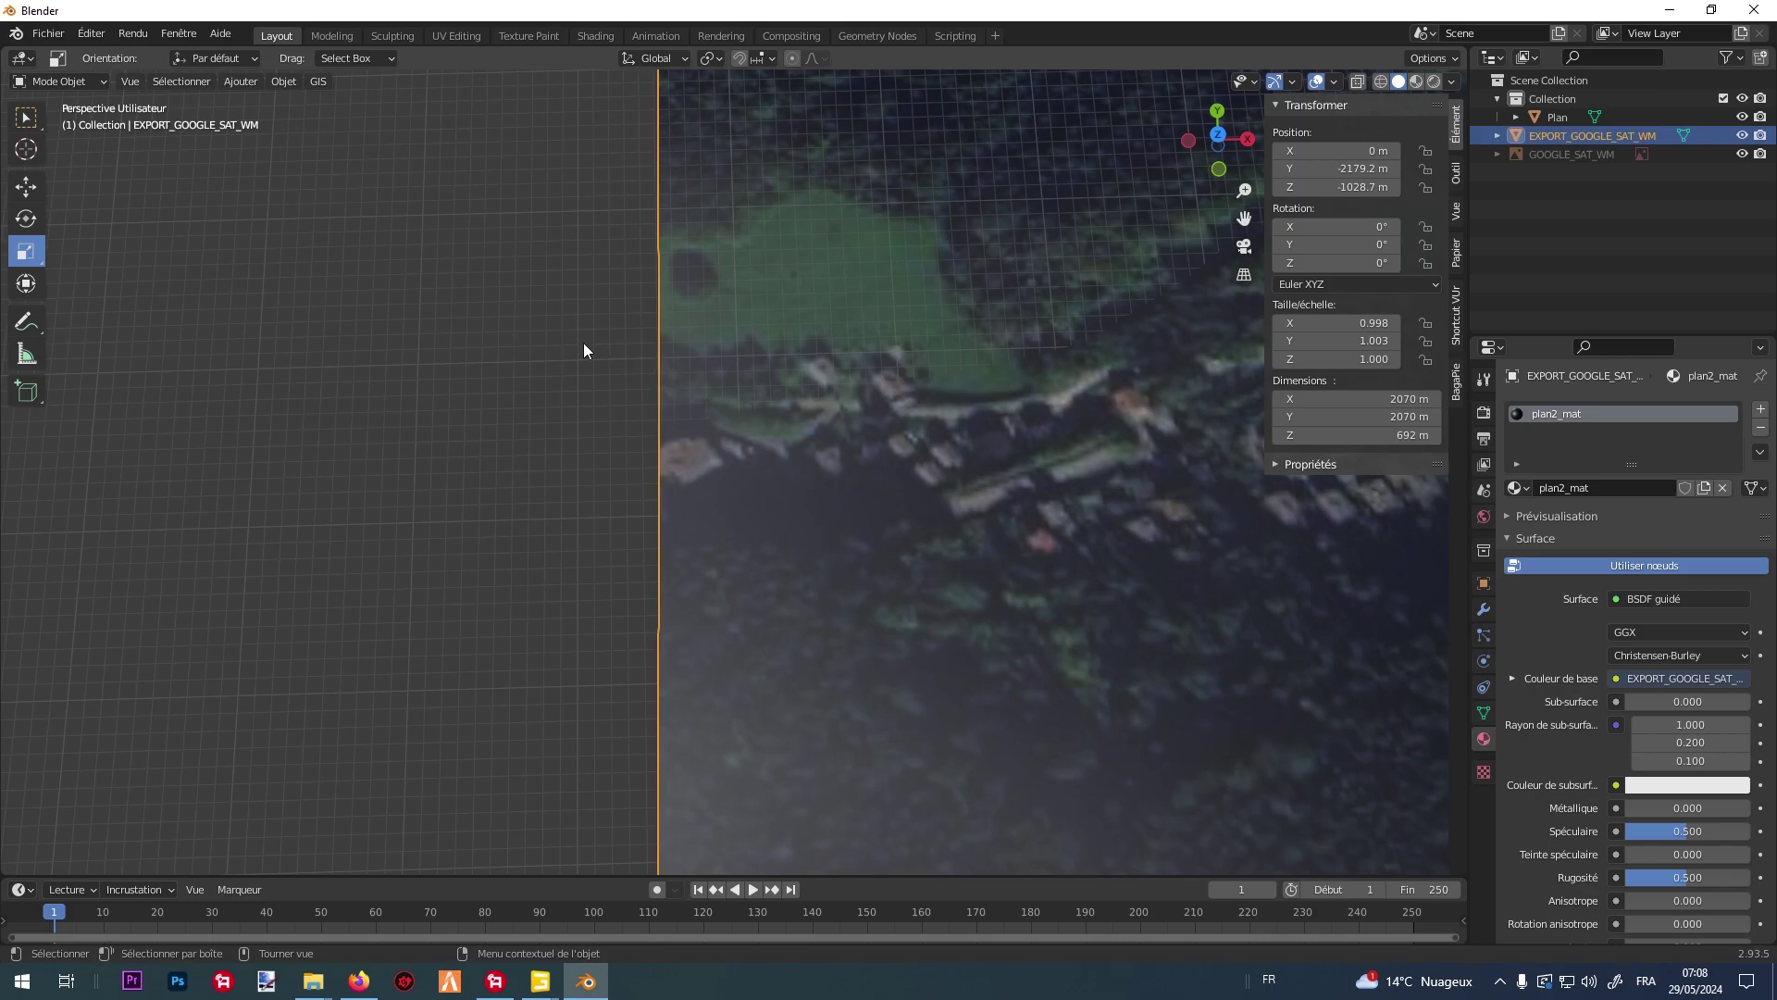
shift+middle_drag(616, 374, 1064, 499)
middle_drag(783, 403, 1270, 875)
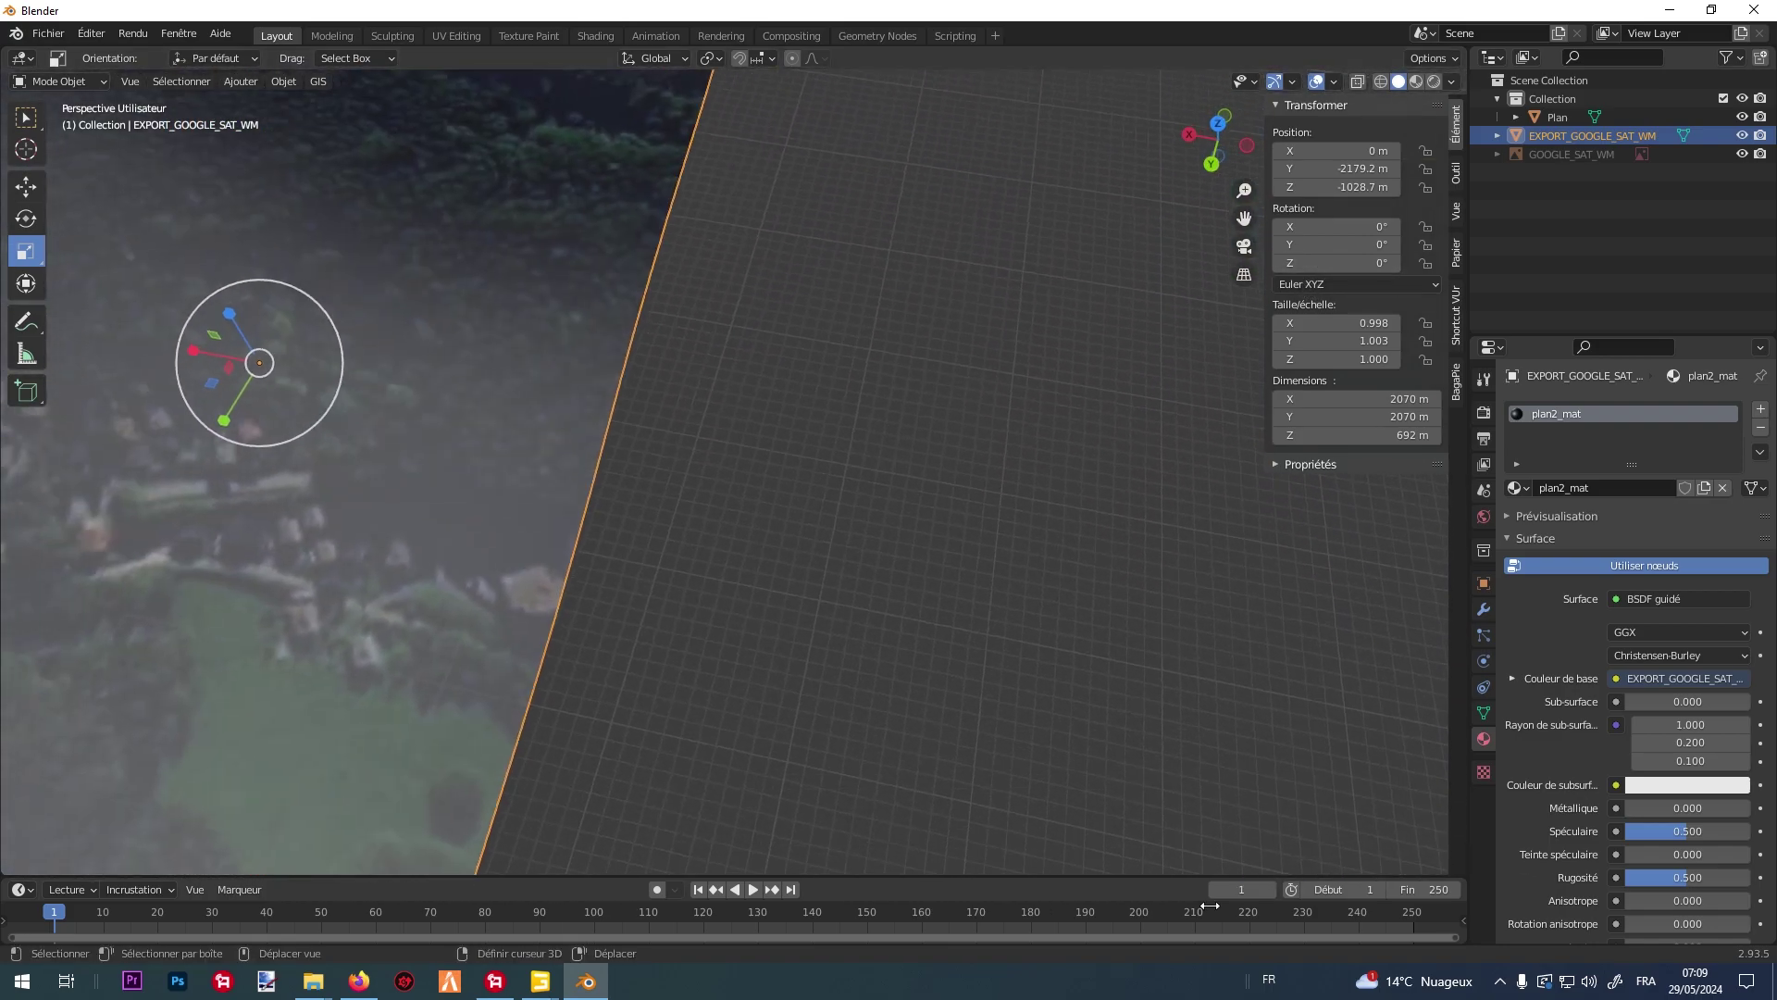
scroll(600, 588, up, 3)
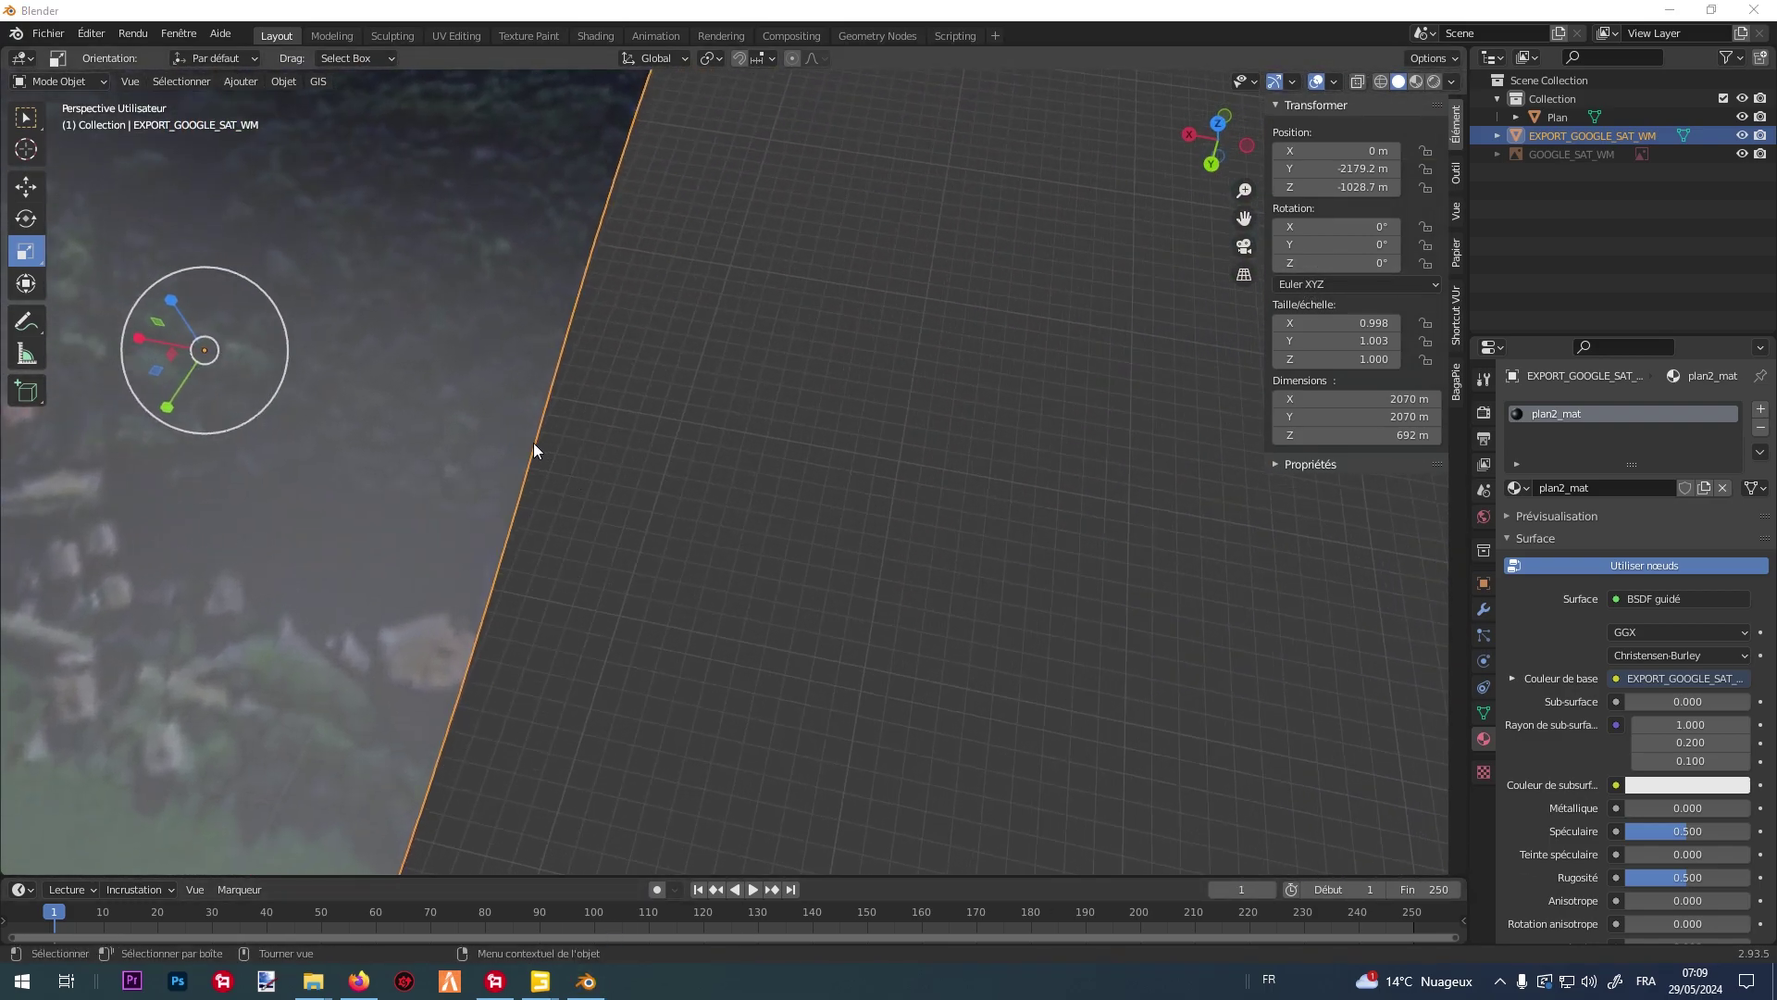
scroll(535, 441, down, 4)
middle_drag(540, 444, 652, 496)
shift+middle_drag(546, 570, 916, 202)
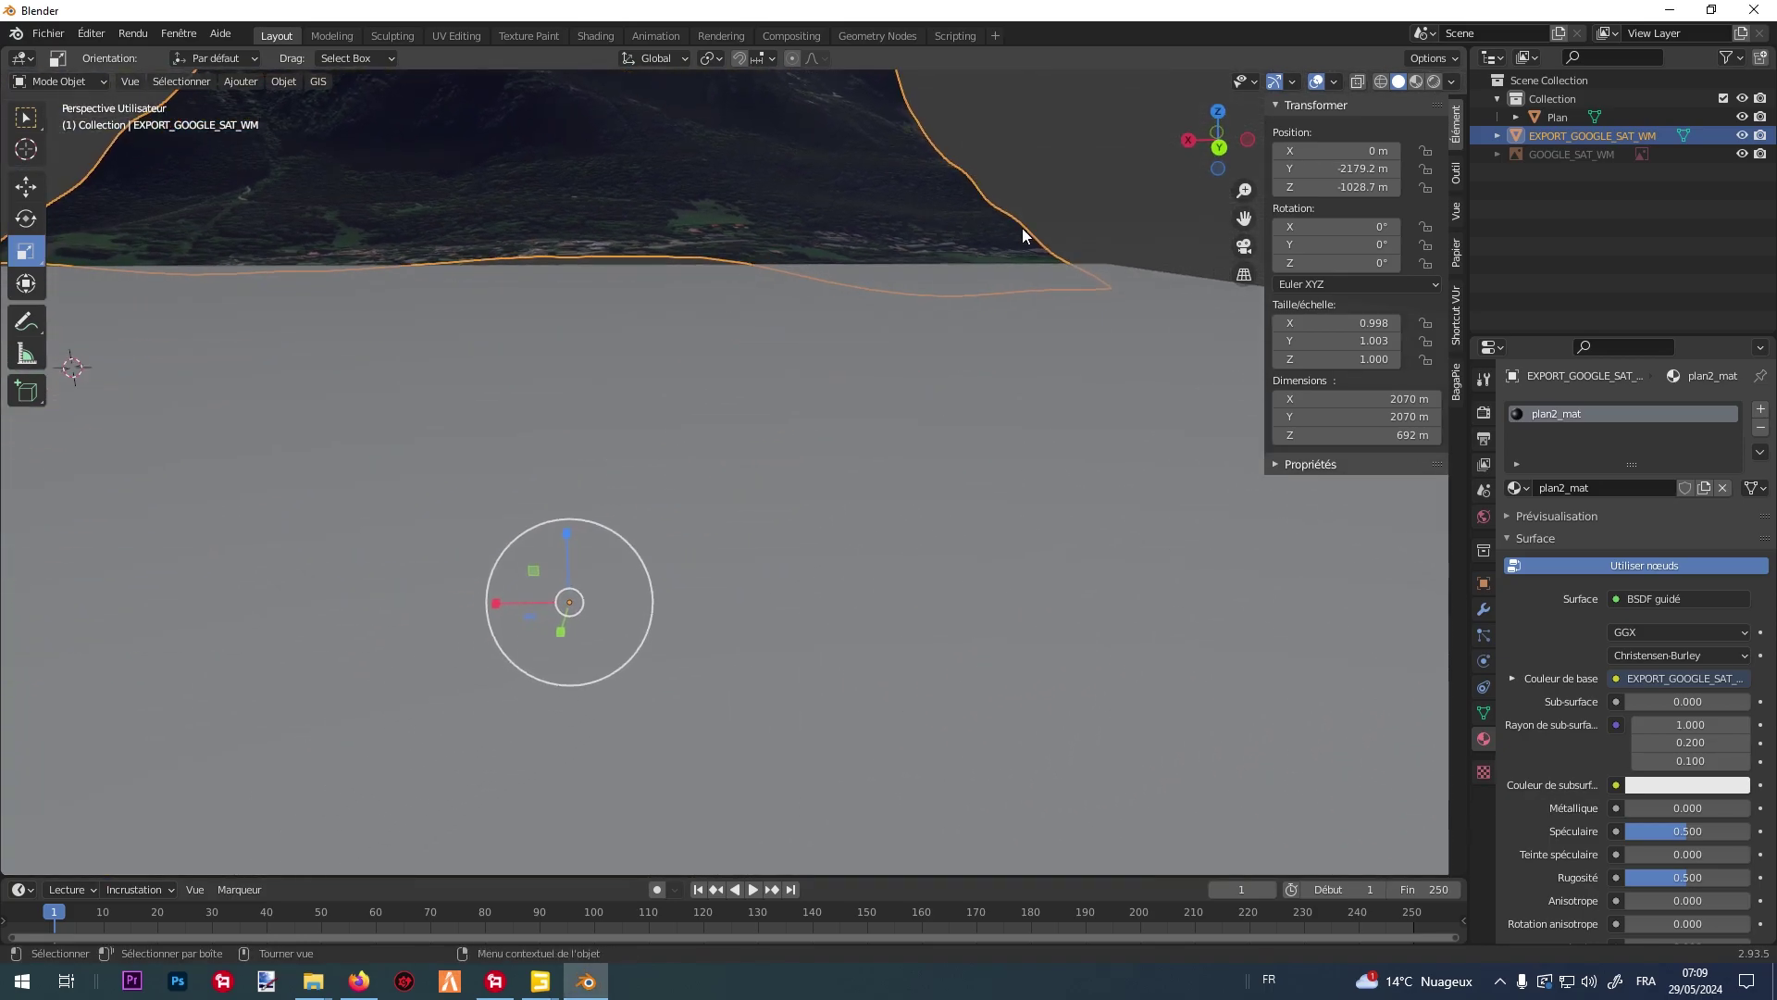
shift+middle_drag(1038, 198, 688, 487)
scroll(639, 538, up, 4)
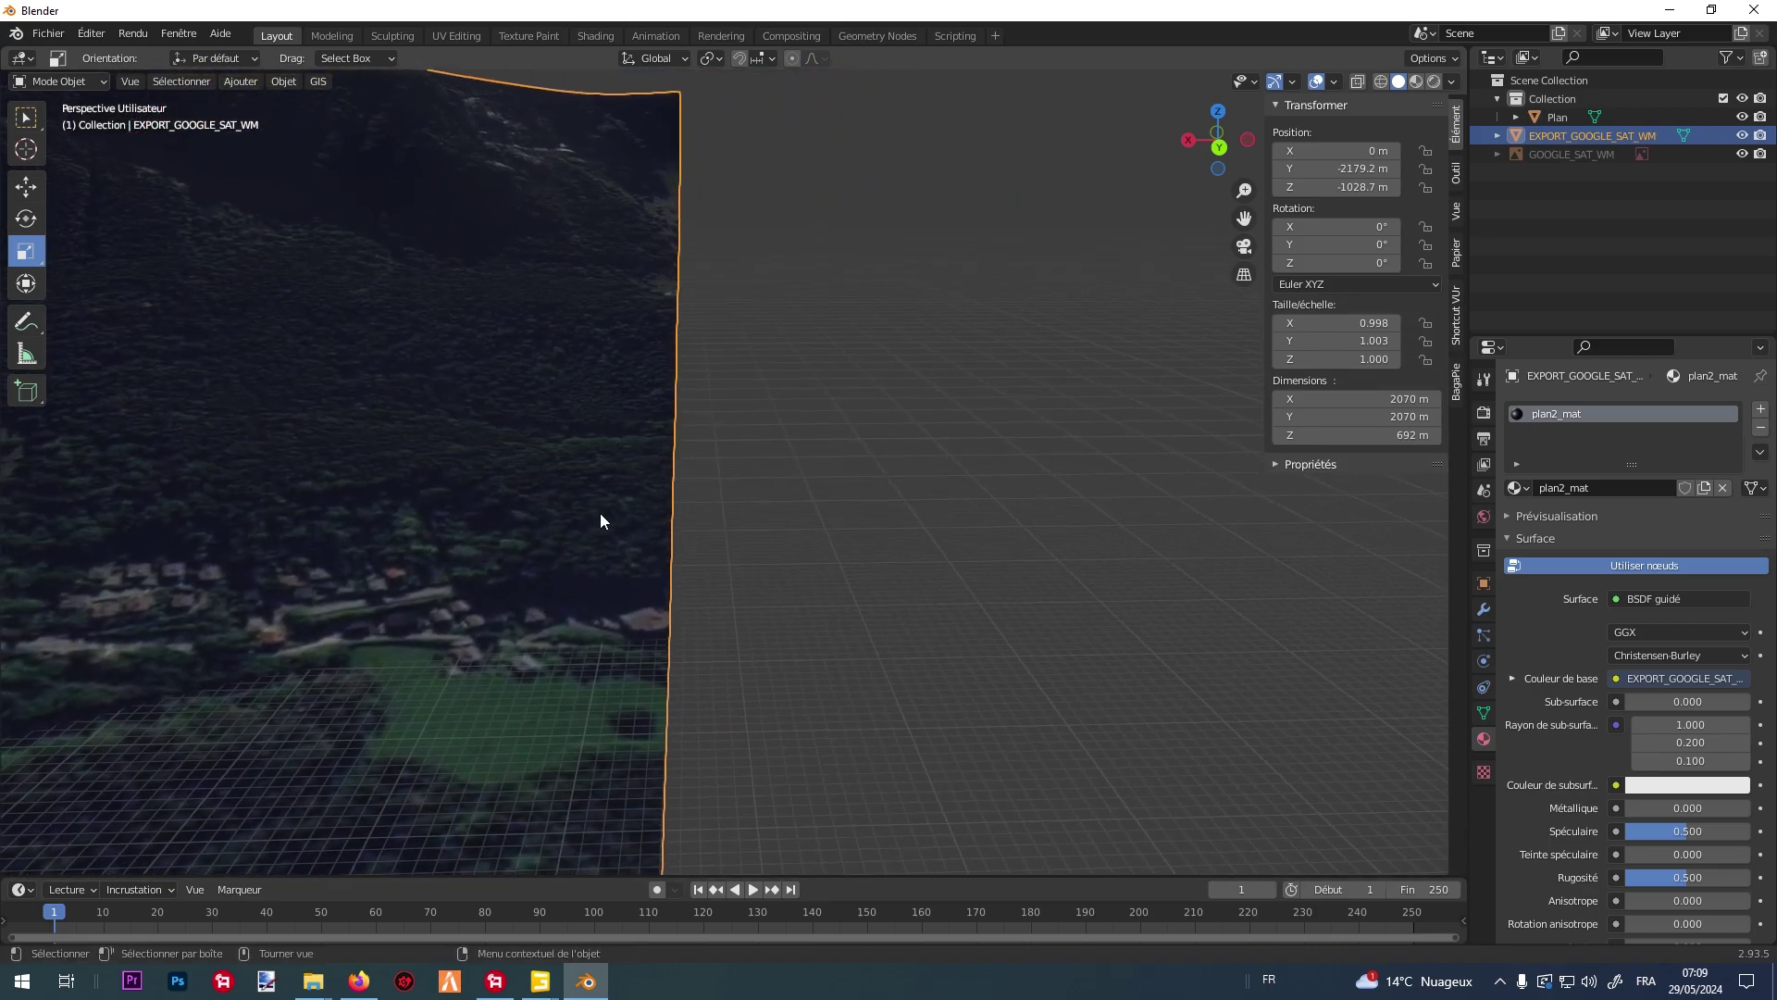
scroll(655, 304, down, 4)
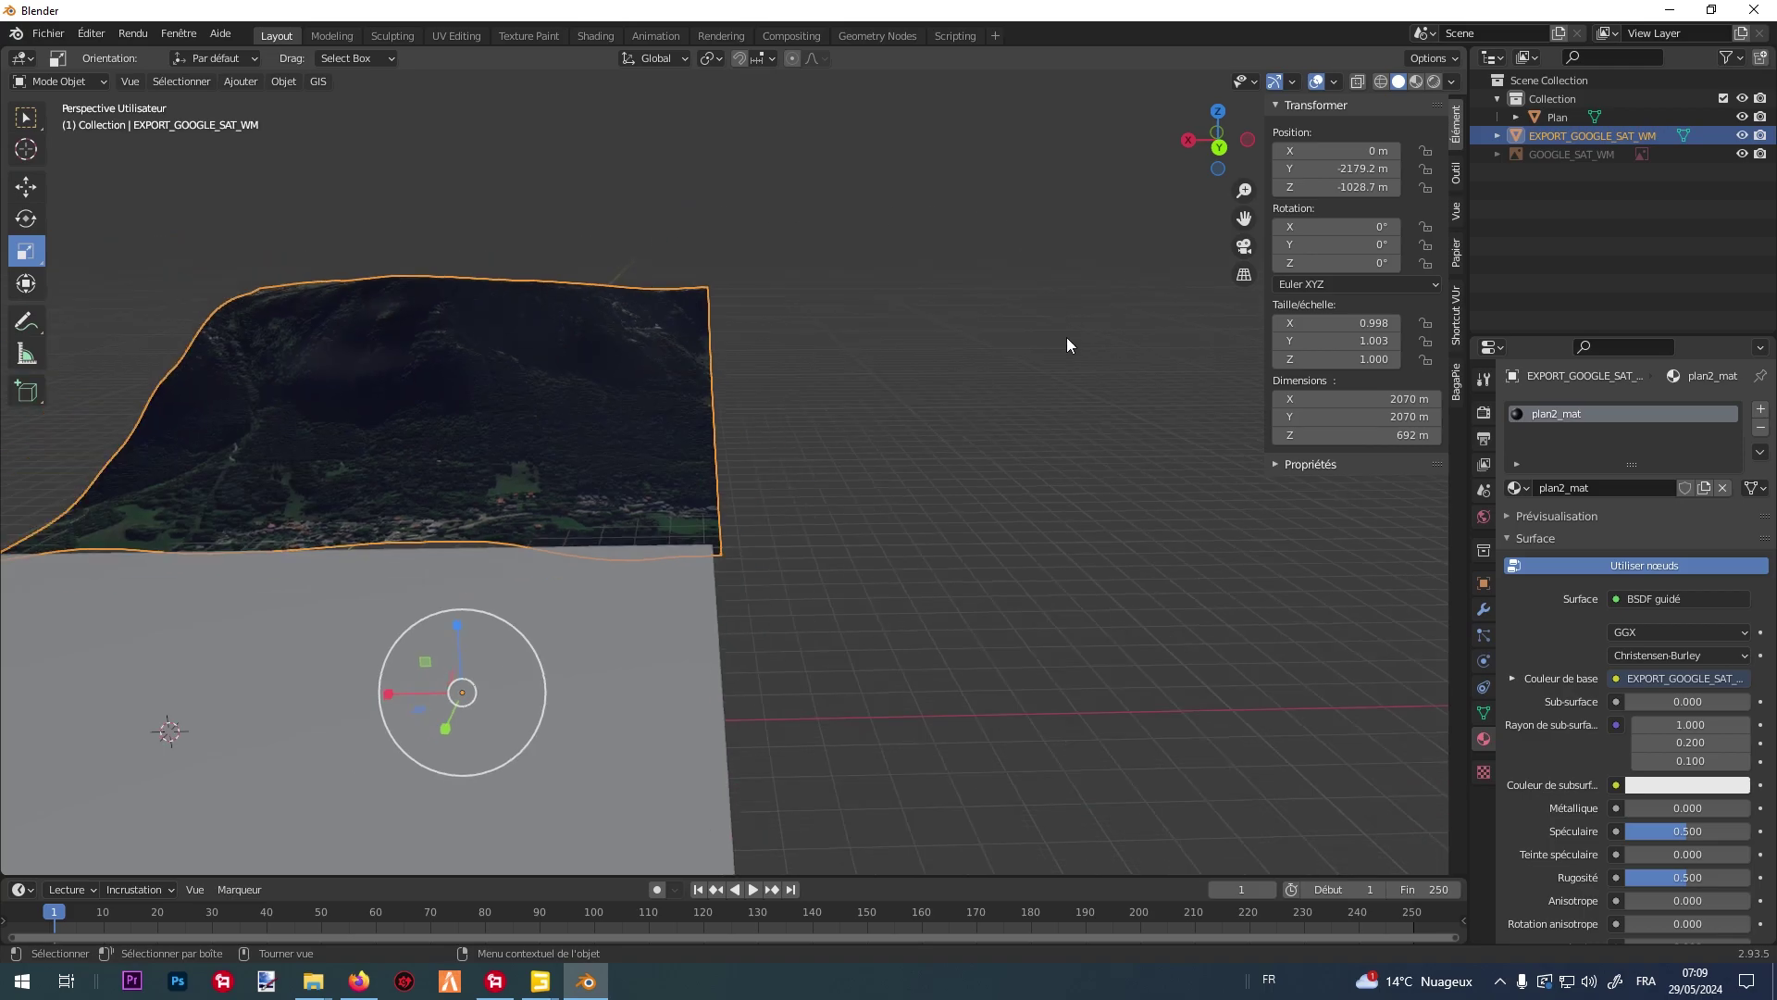
Survey the satellite terrain from above, from the village edge across the forest to the summit meadow.
middle_drag(735, 479, 829, 413)
middle_drag(960, 564, 659, 504)
scroll(811, 548, down, 3)
shift+middle_drag(811, 548, 781, 451)
shift+middle_drag(564, 430, 703, 464)
scroll(703, 464, up, 2)
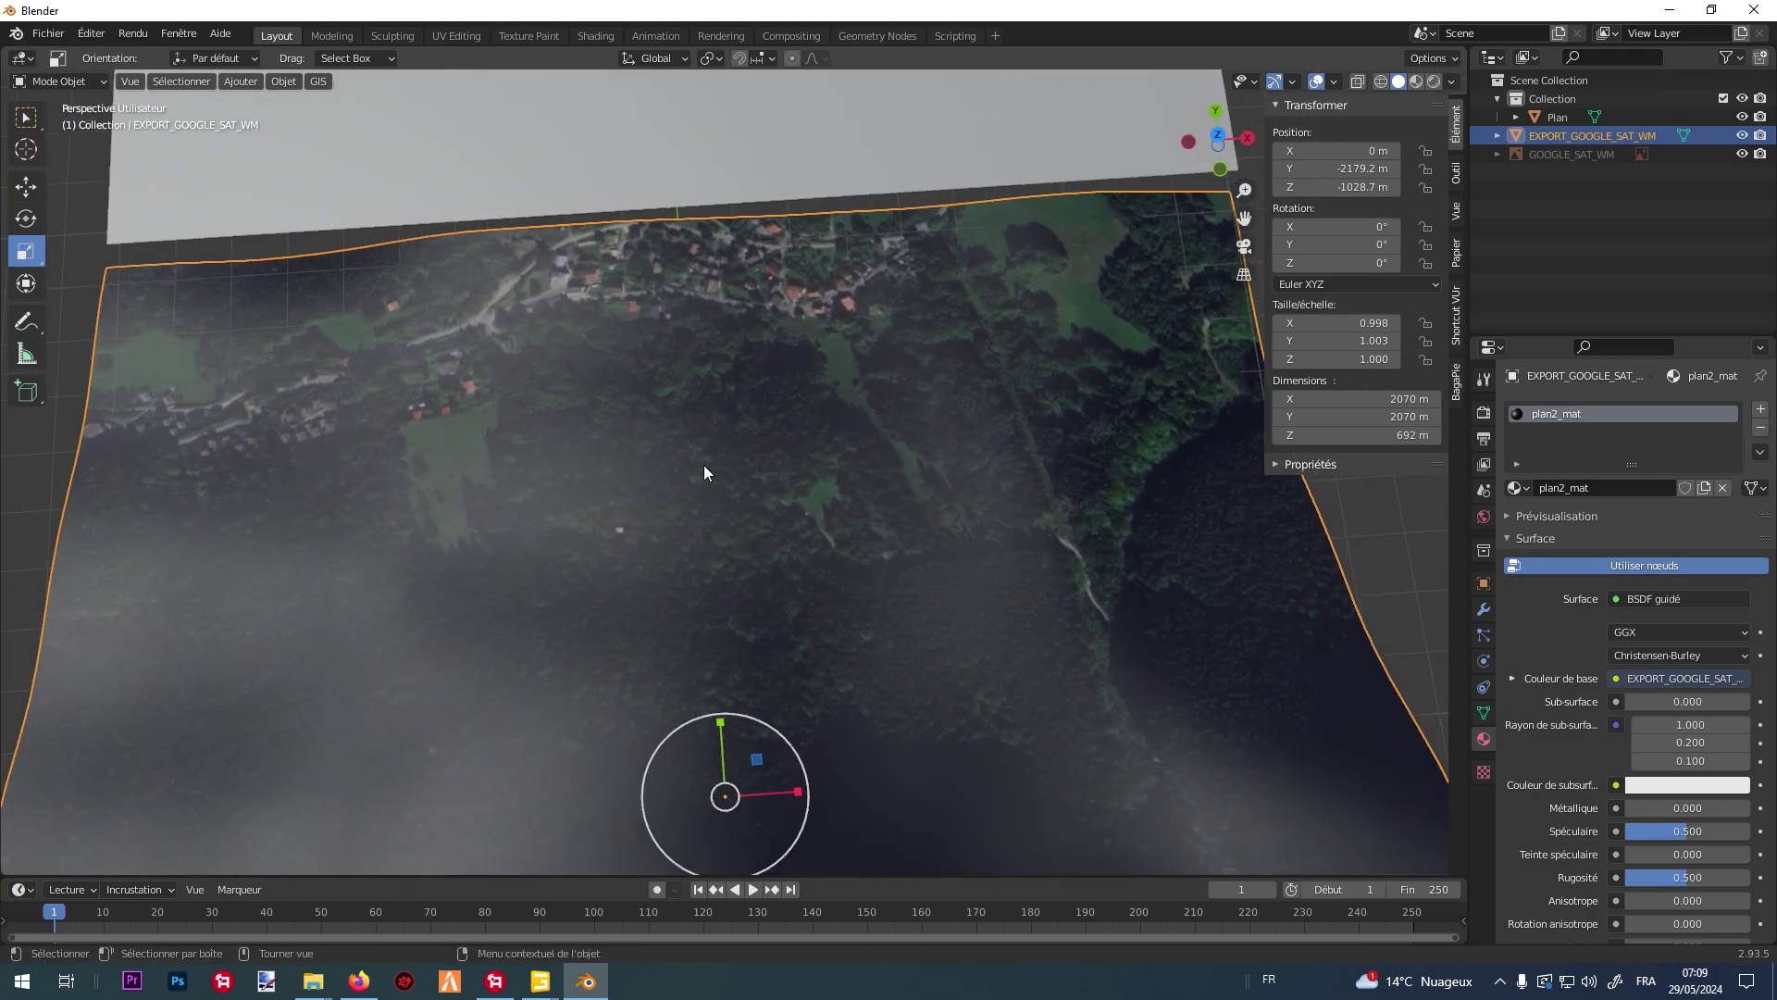
middle_drag(955, 88, 898, 279)
scroll(898, 279, down, 1)
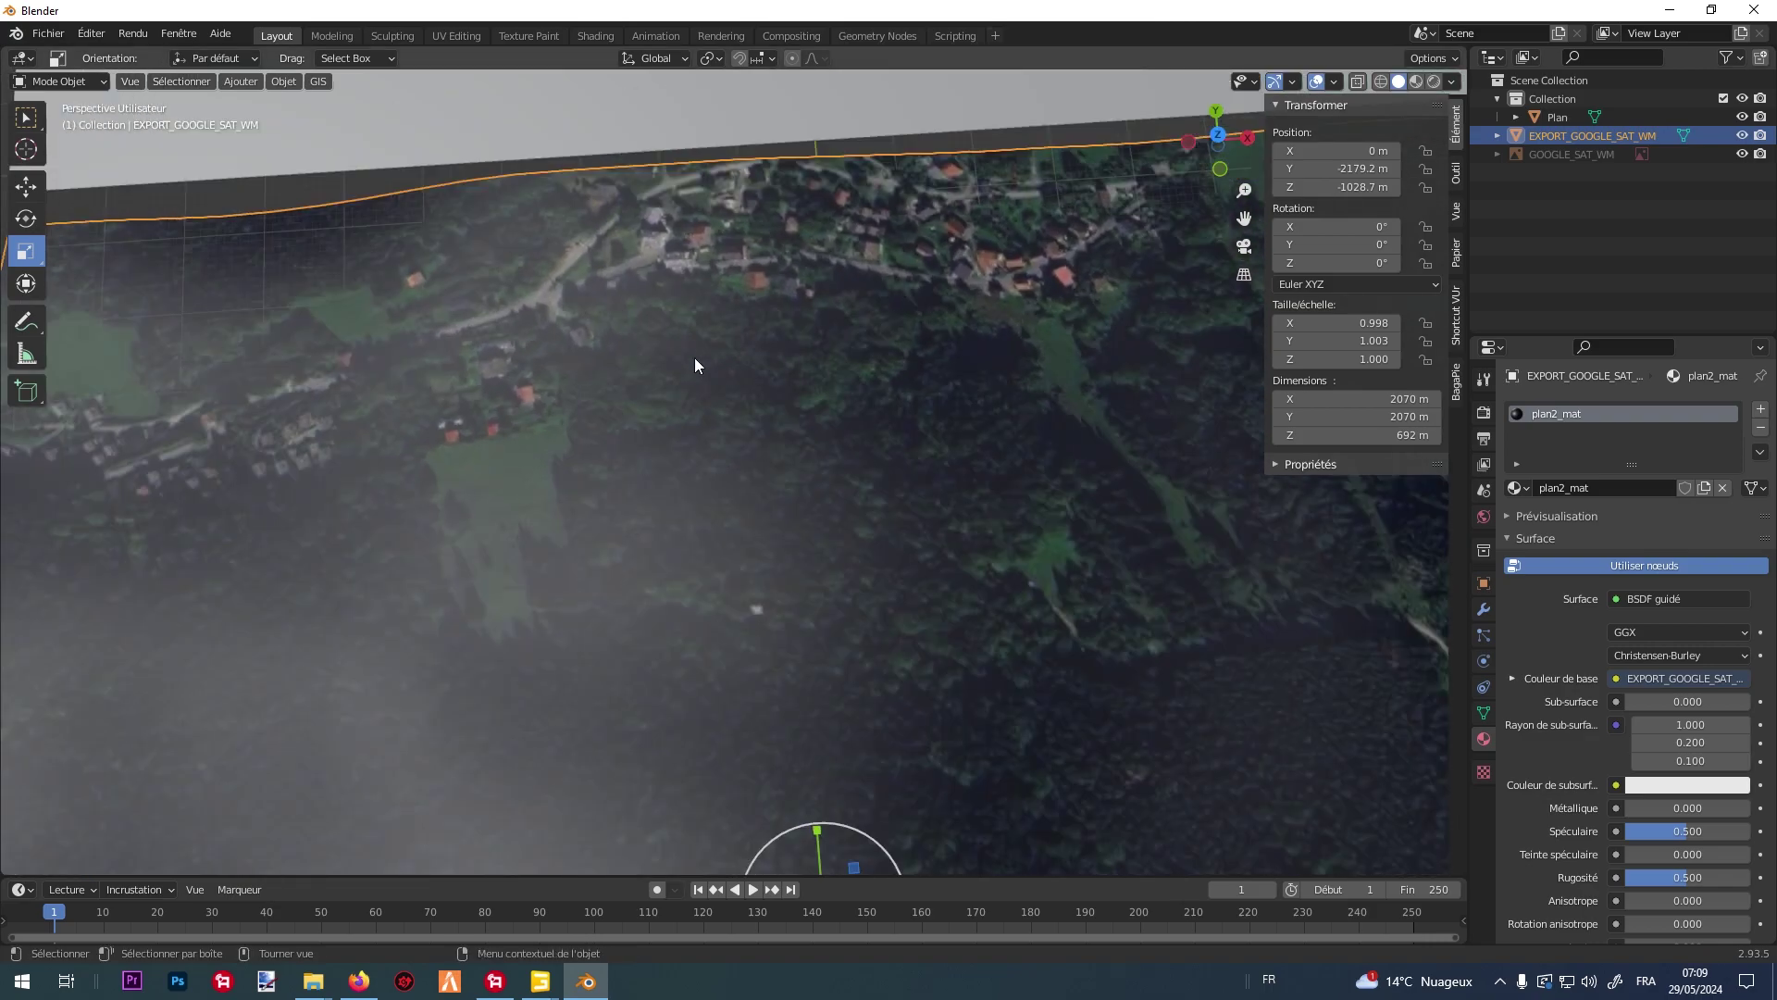
scroll(644, 368, down, 4)
shift+middle_drag(644, 369, 540, 57)
middle_drag(680, 865, 741, 565)
scroll(732, 564, up, 4)
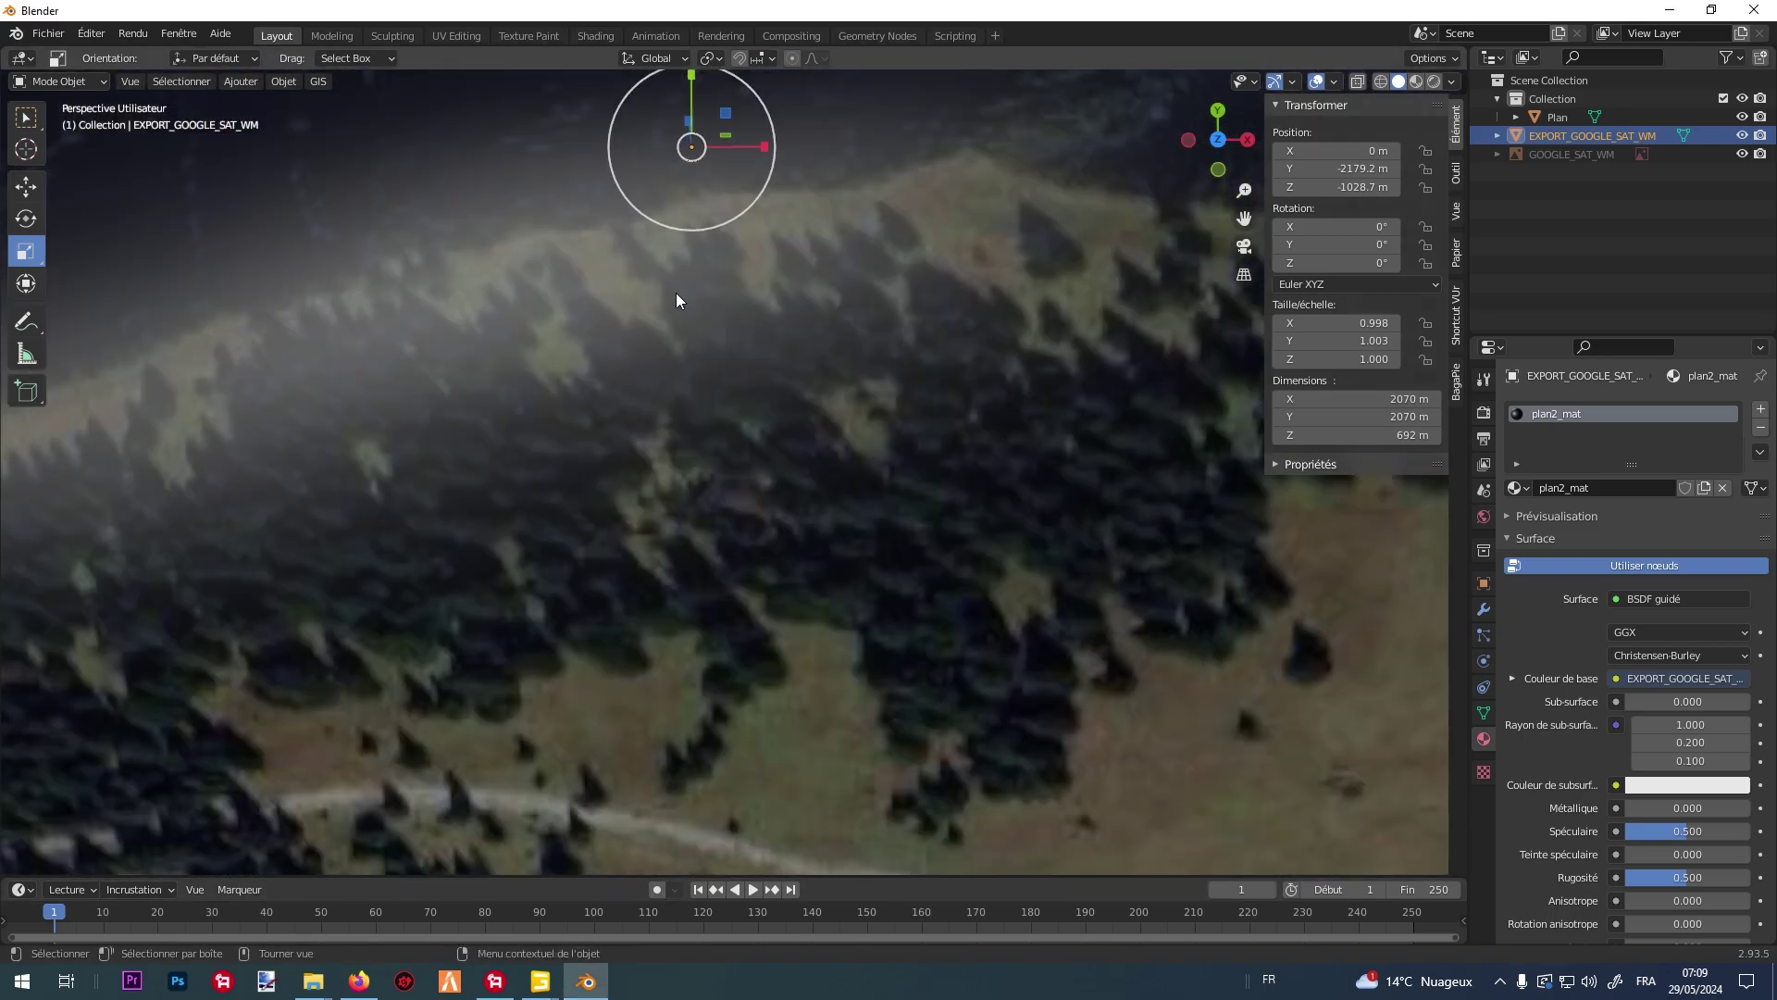
scroll(723, 443, down, 5)
shift+middle_drag(751, 446, 766, 559)
scroll(711, 478, up, 2)
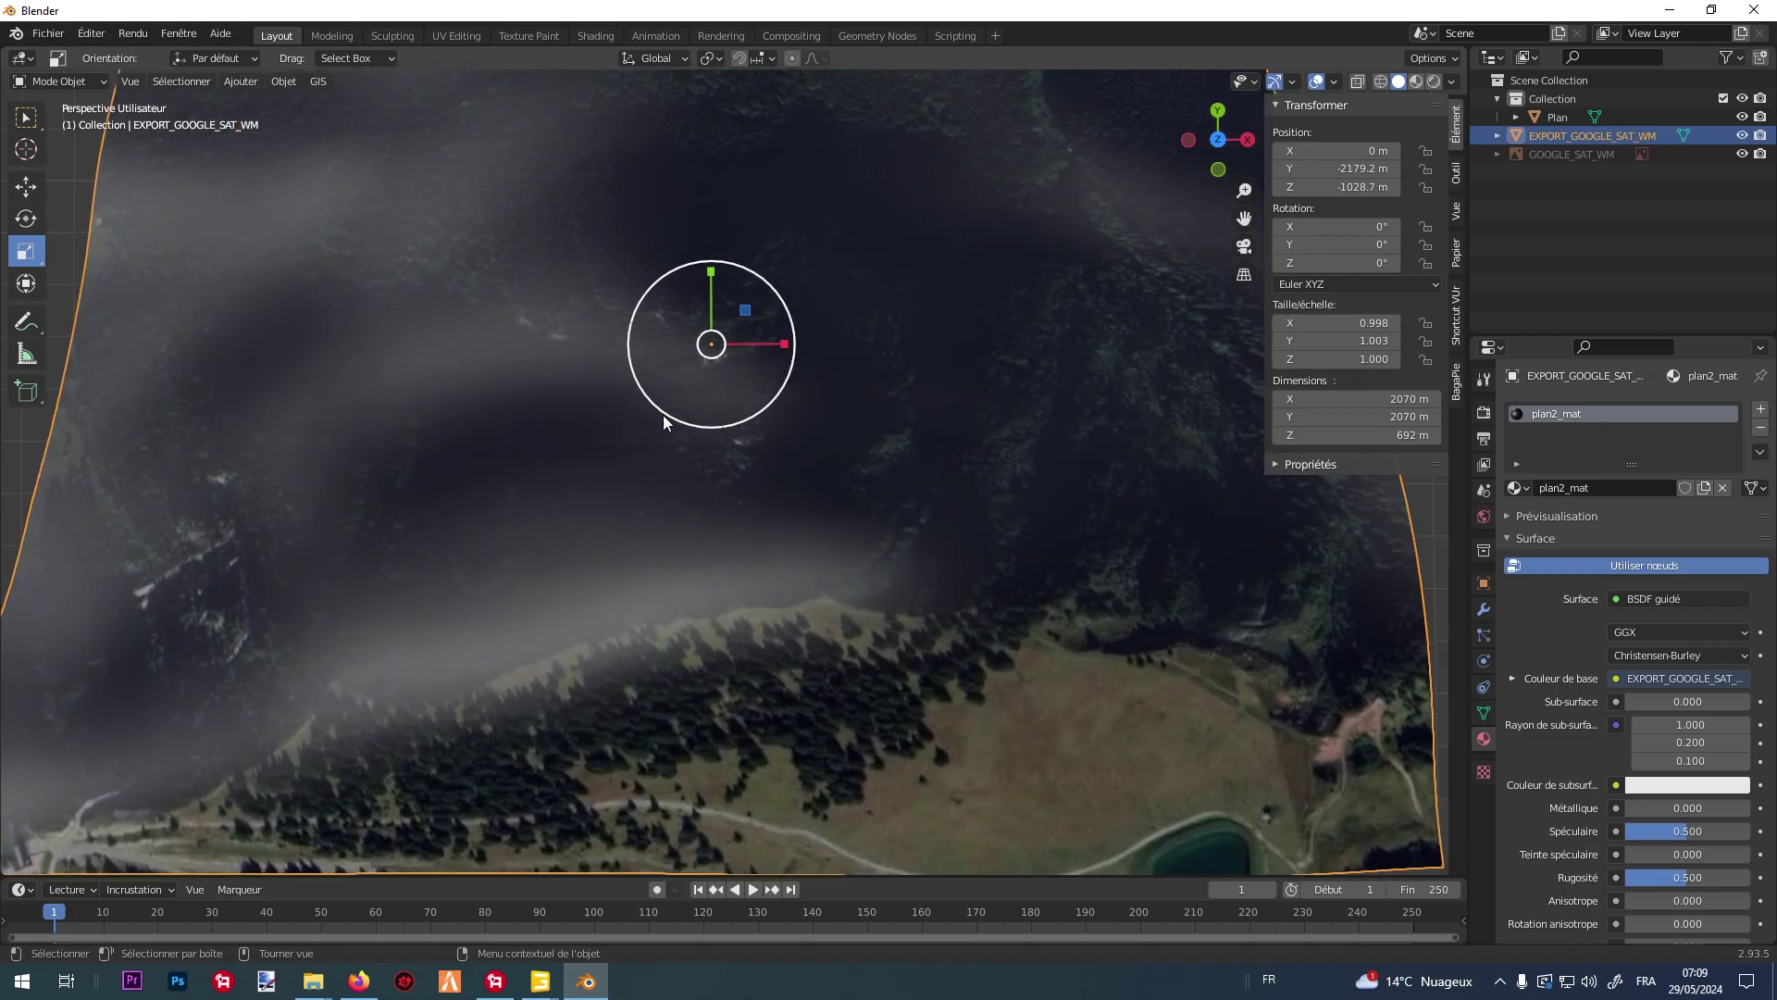
Examine the terrain's slope profile from the side, its summit edge and its low-angle junction with the flat plane.
middle_drag(618, 796, 539, 483)
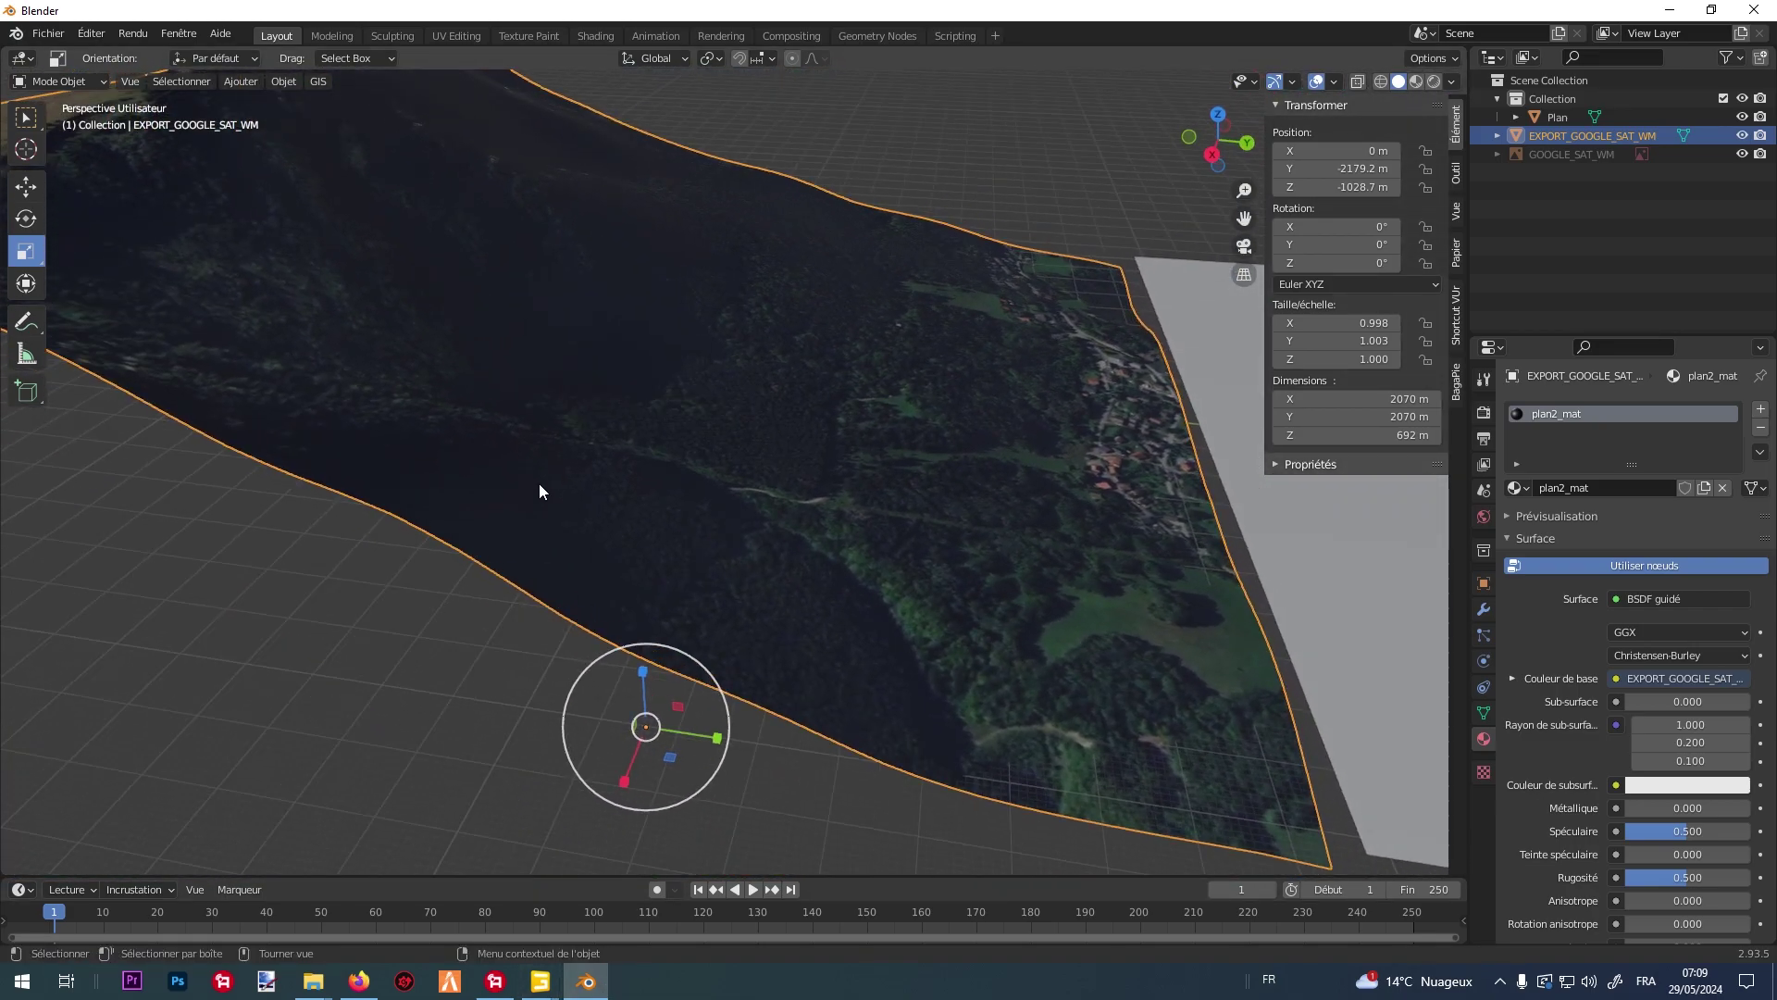
middle_drag(949, 517, 1014, 540)
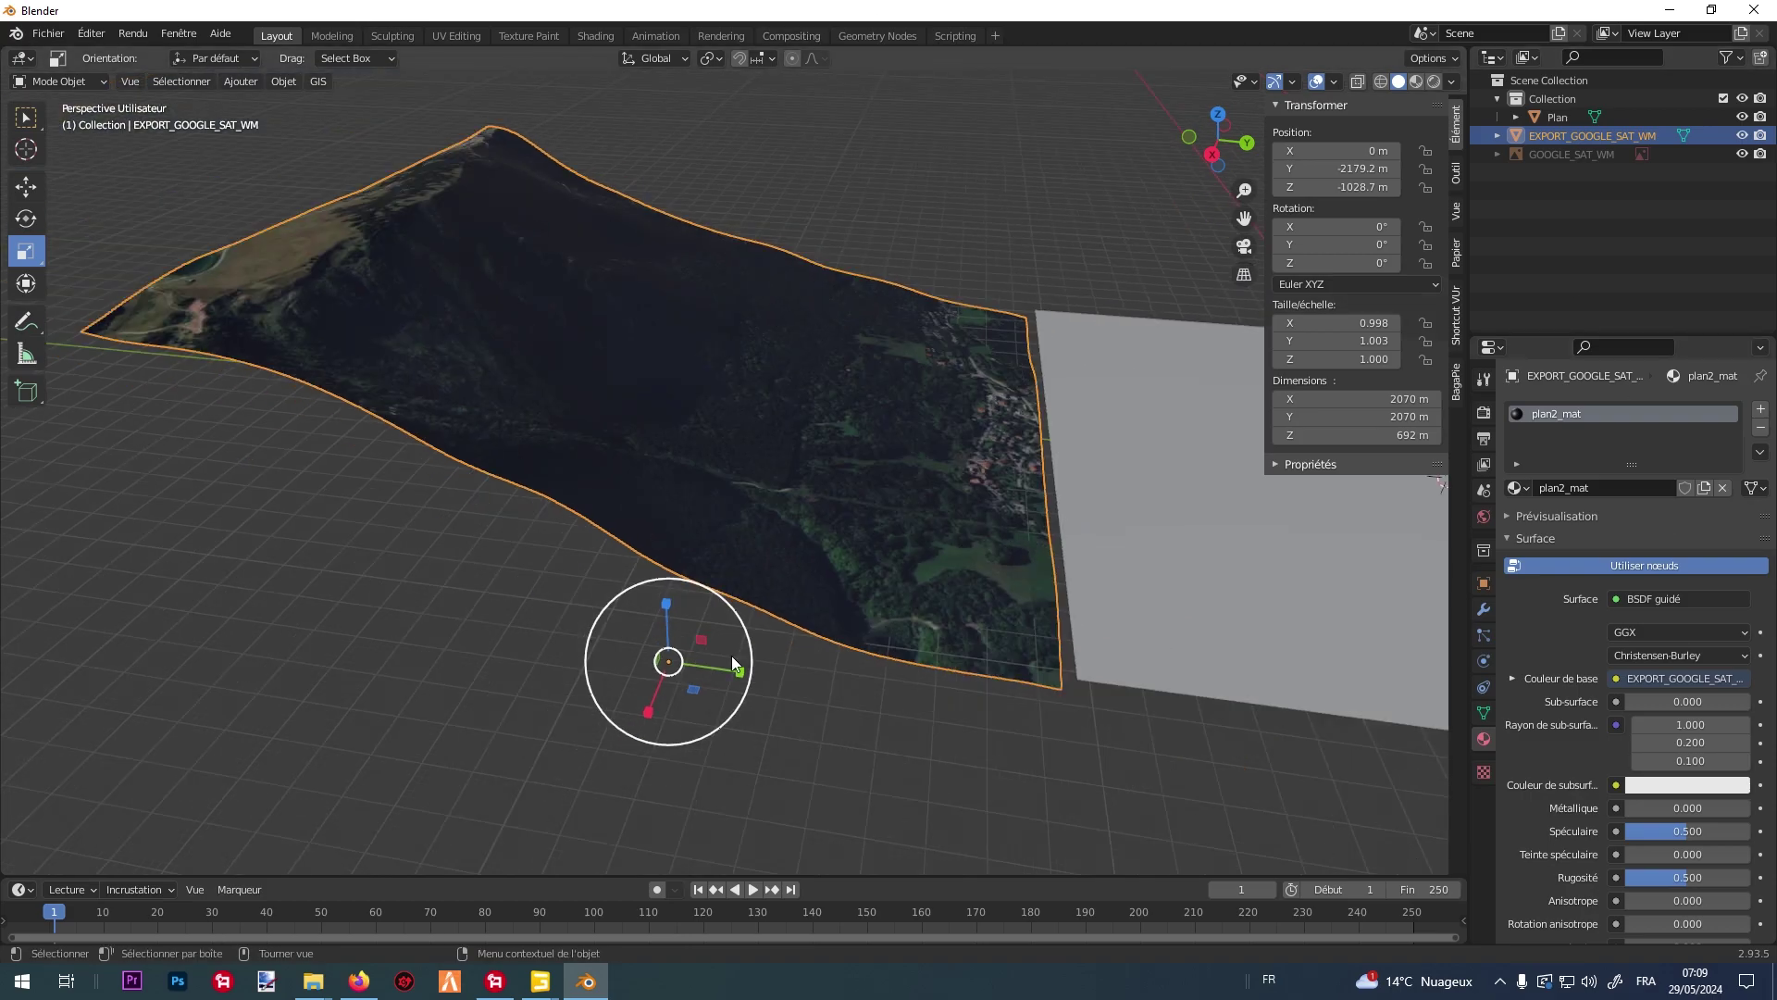
middle_drag(596, 268, 948, 519)
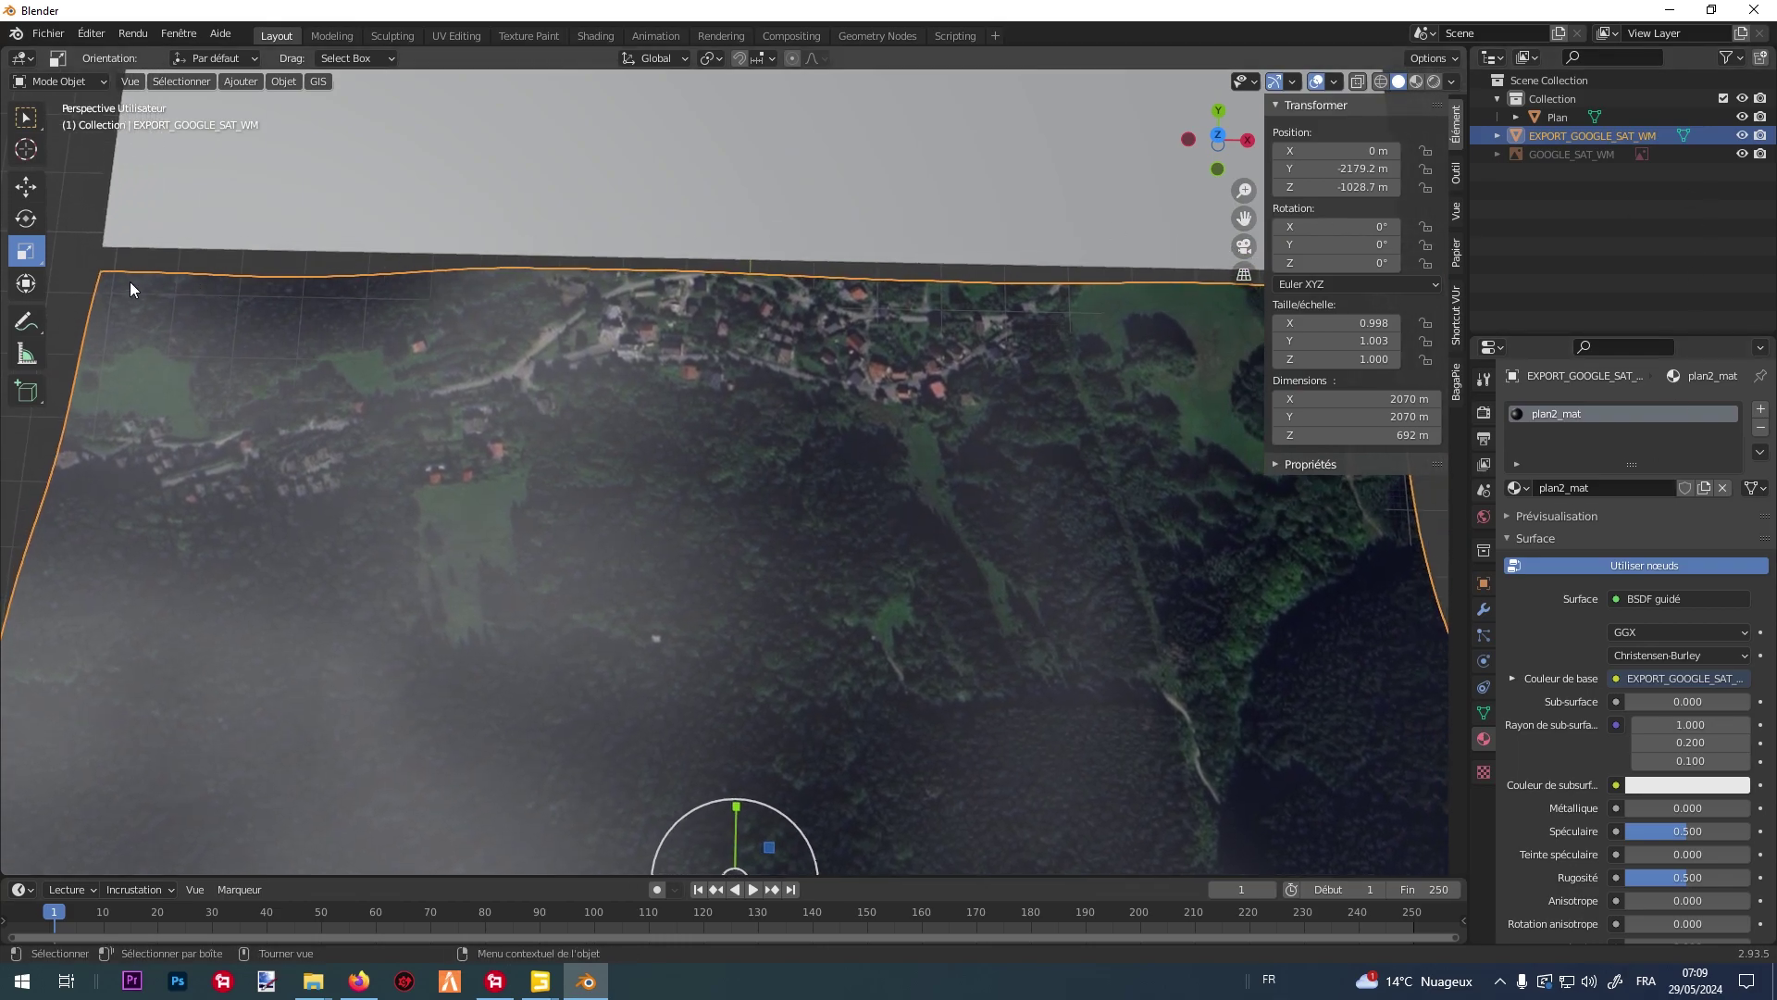
shift+middle_drag(508, 516, 639, 98)
scroll(709, 306, down, 8)
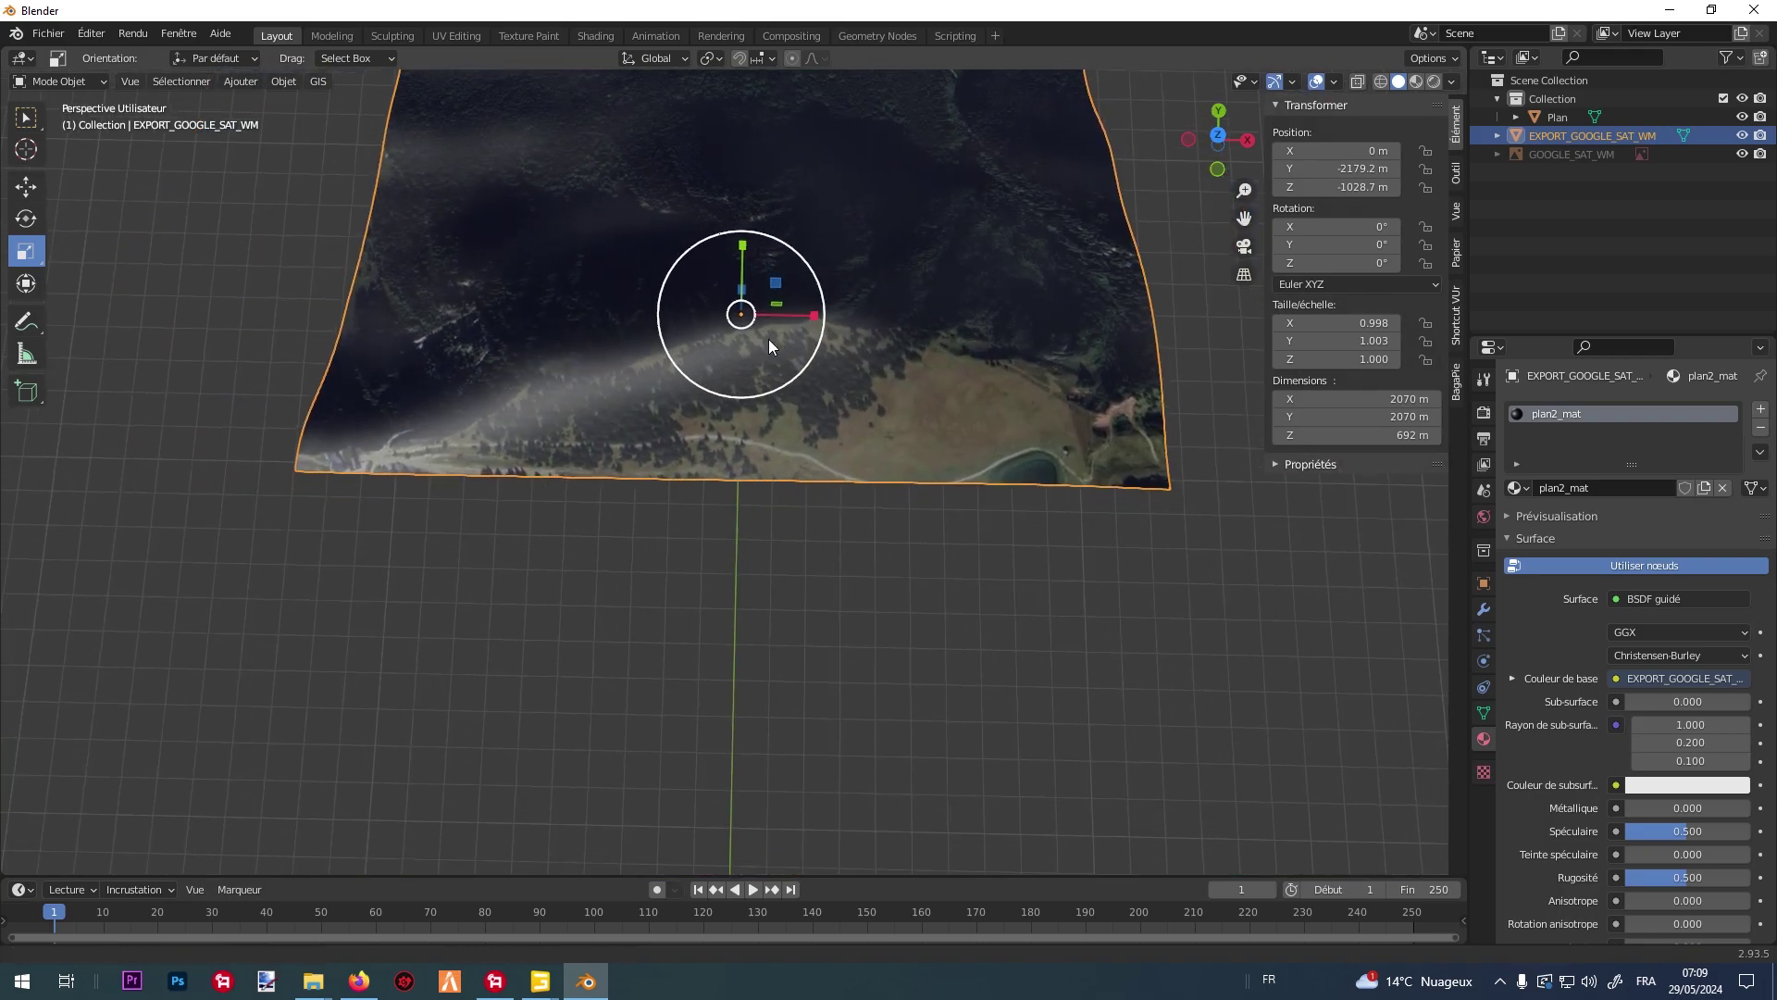
scroll(668, 419, up, 10)
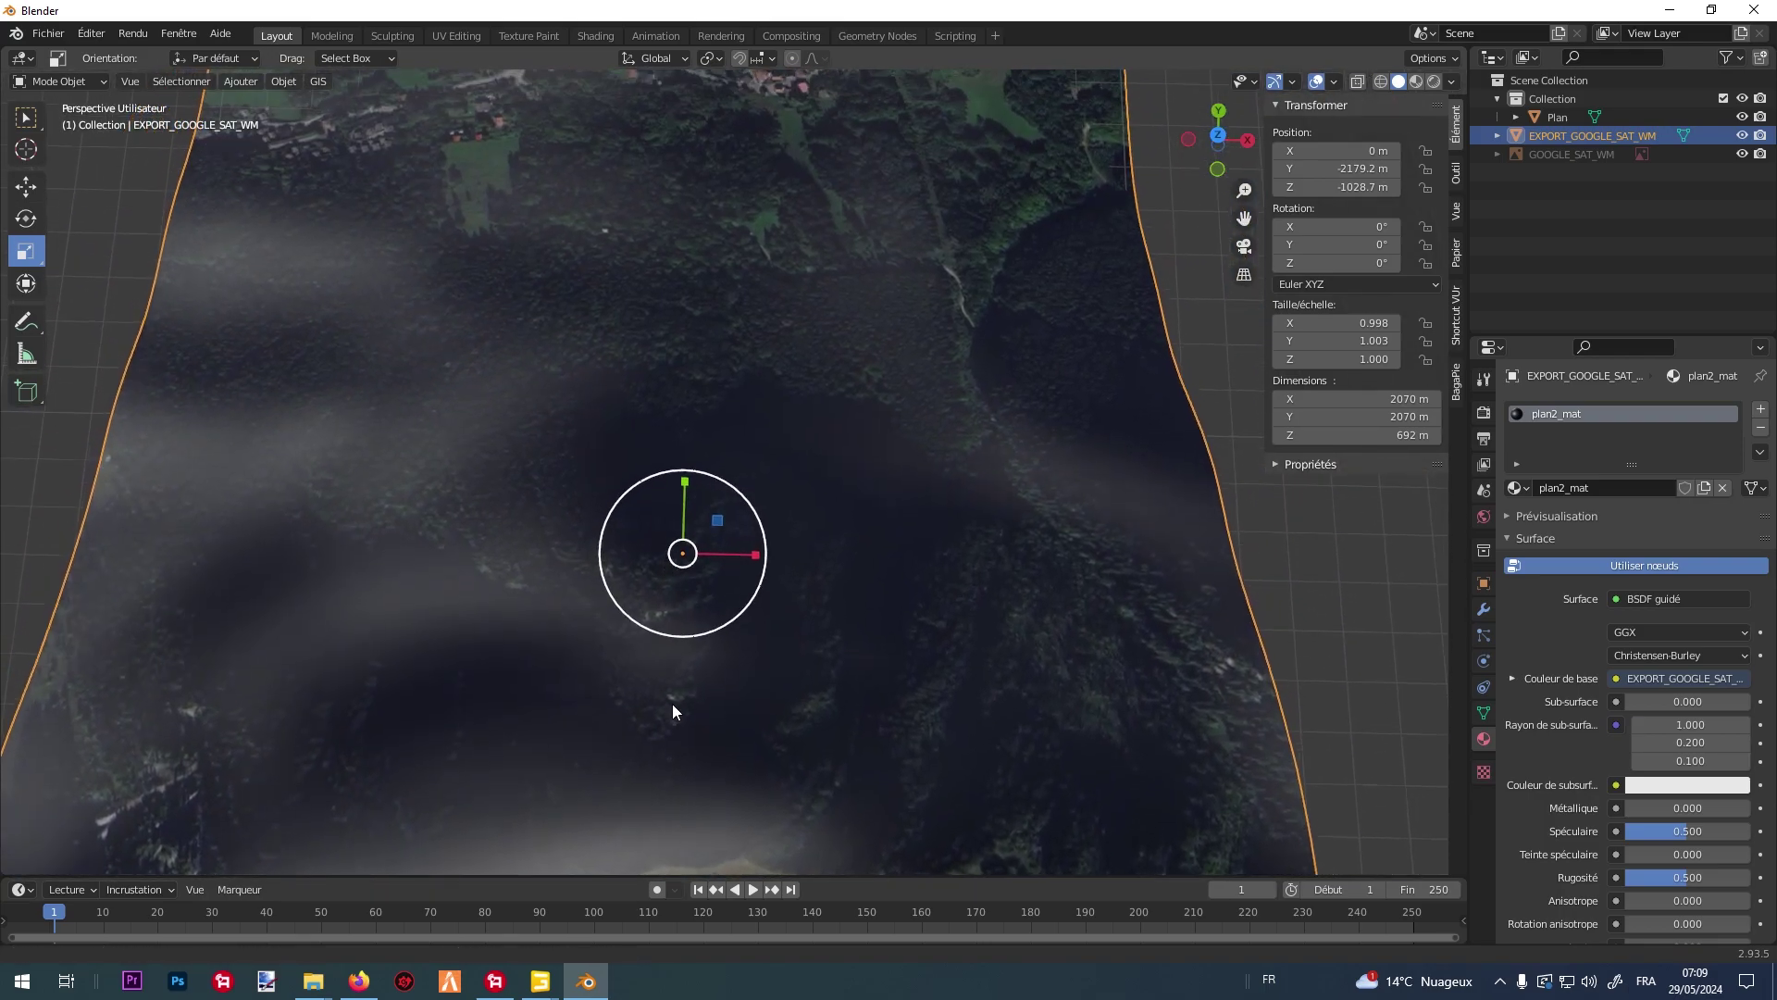
shift+middle_drag(699, 635, 748, 172)
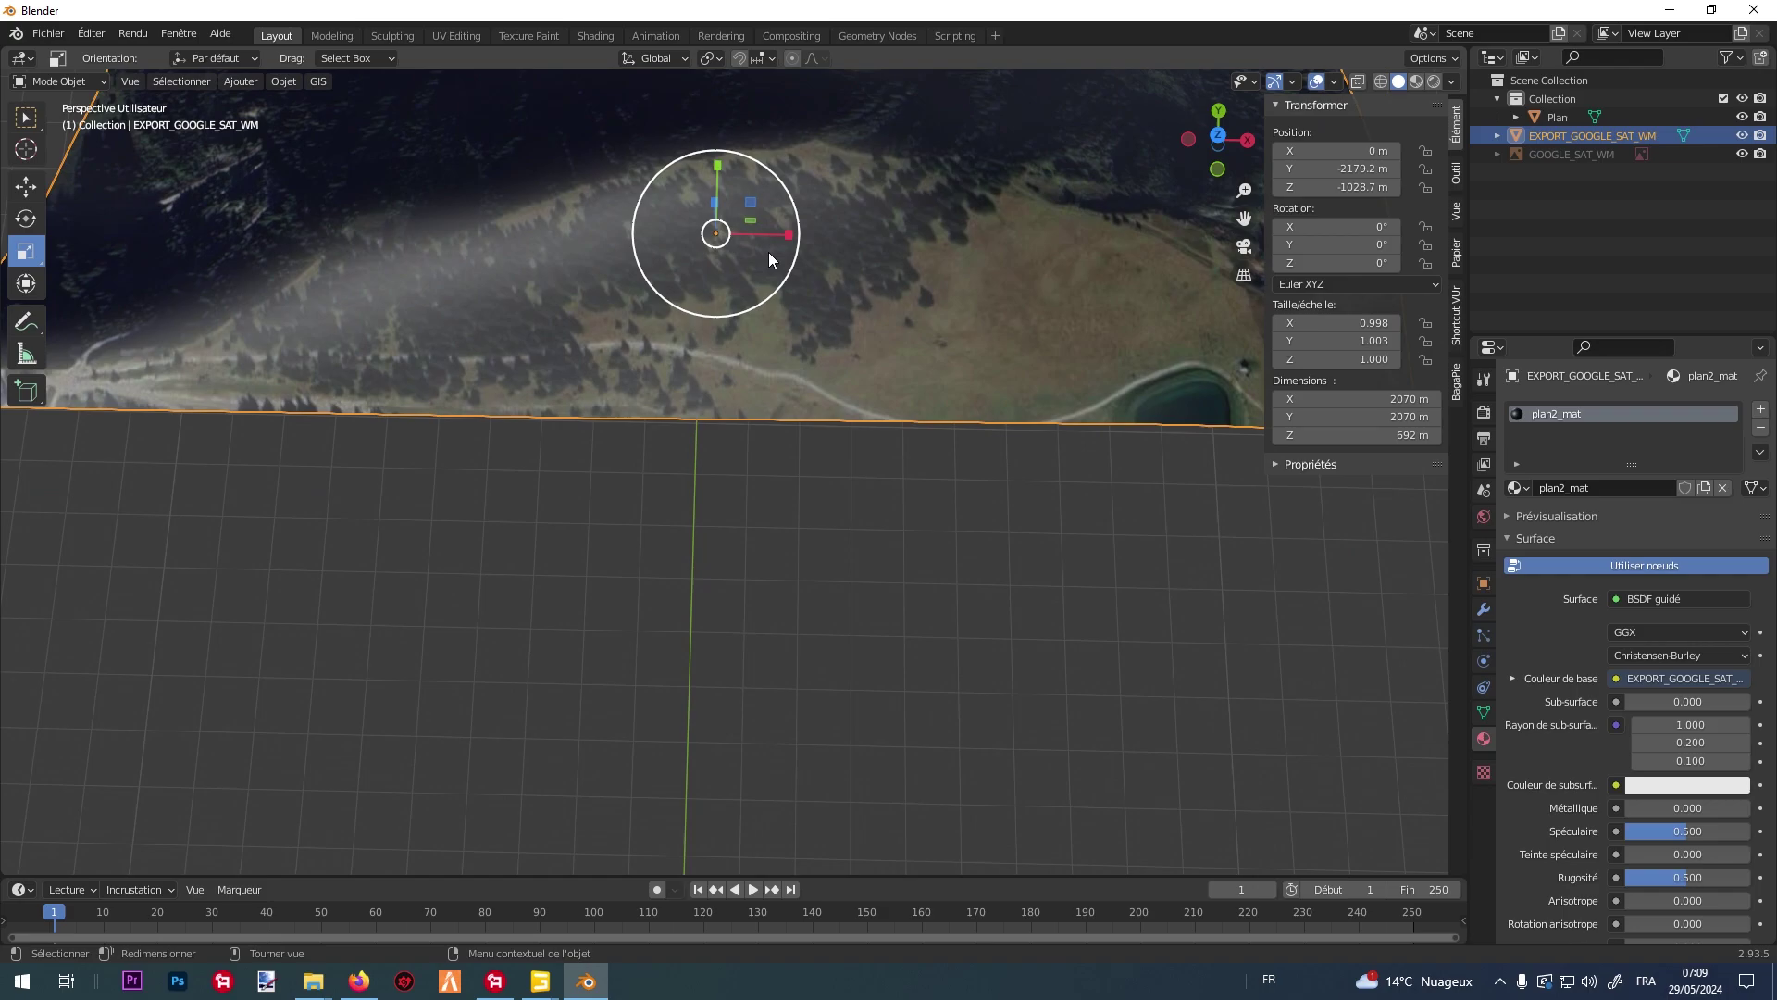
shift+middle_drag(807, 237, 827, 677)
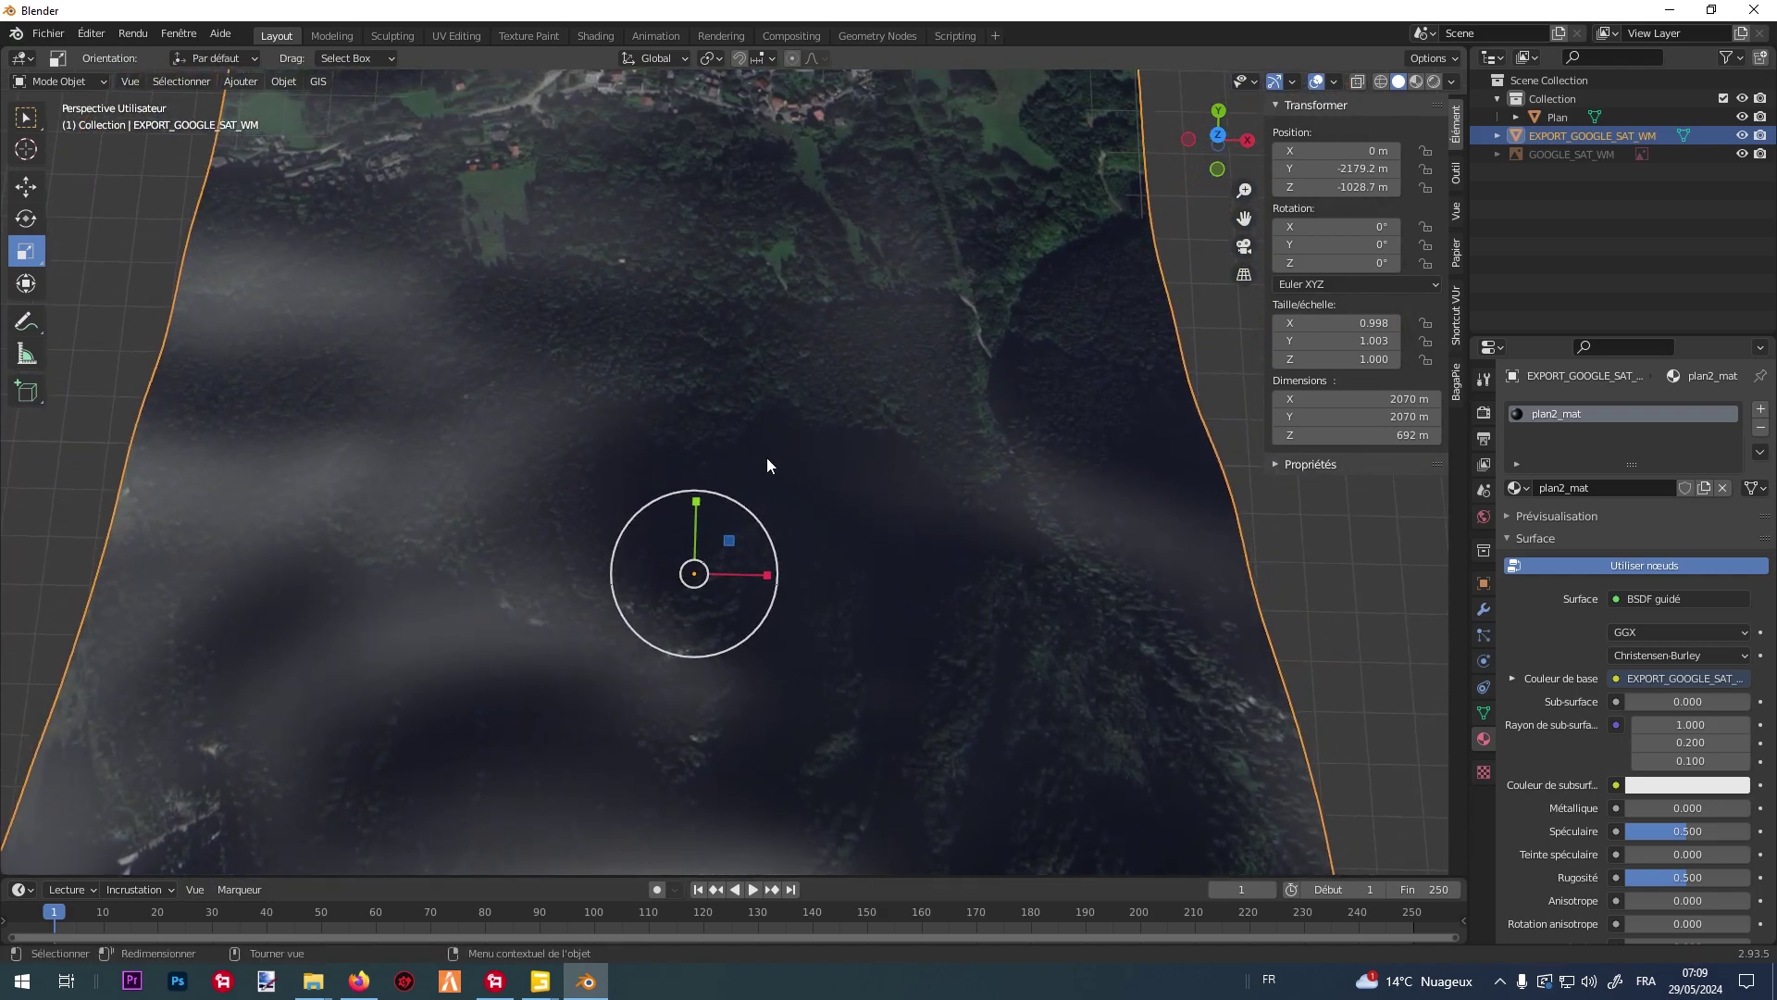
shift+middle_drag(837, 396, 631, 403)
scroll(844, 607, up, 5)
scroll(845, 608, down, 3)
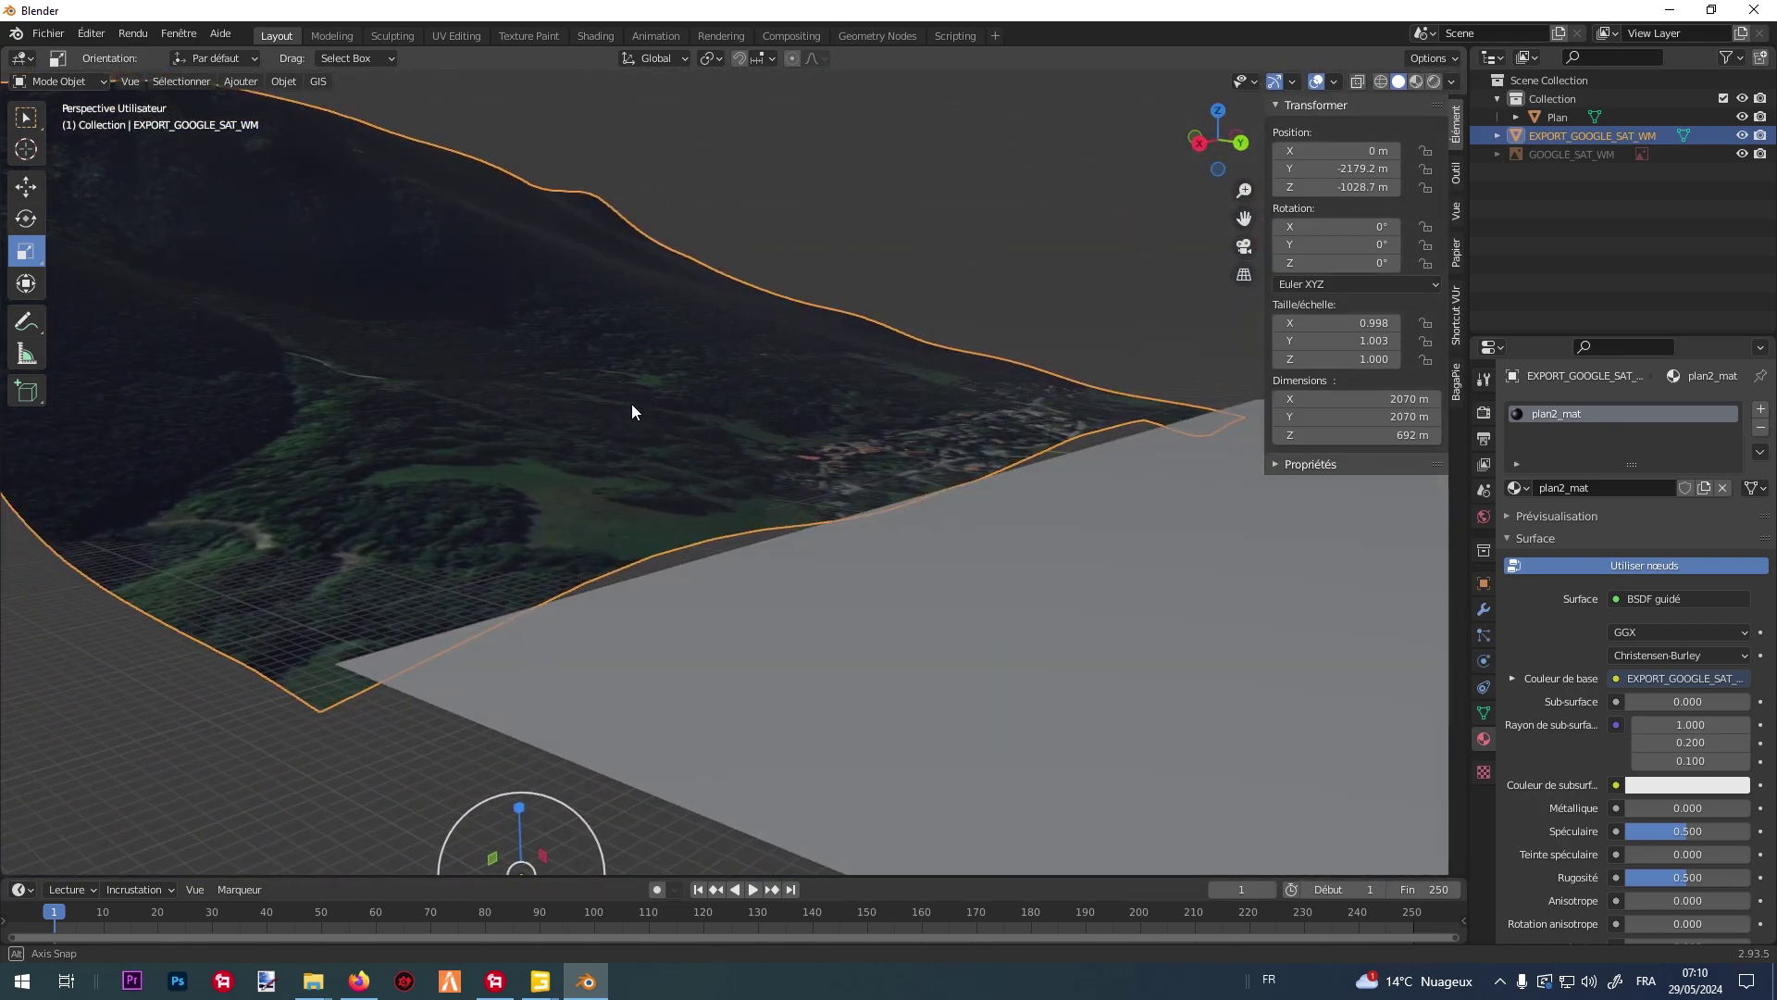
Close Blender without saving untitled.blend and switch to the GIANTS Editor window with the AFS22_SampleMapMod map.
mouse_move(541, 979)
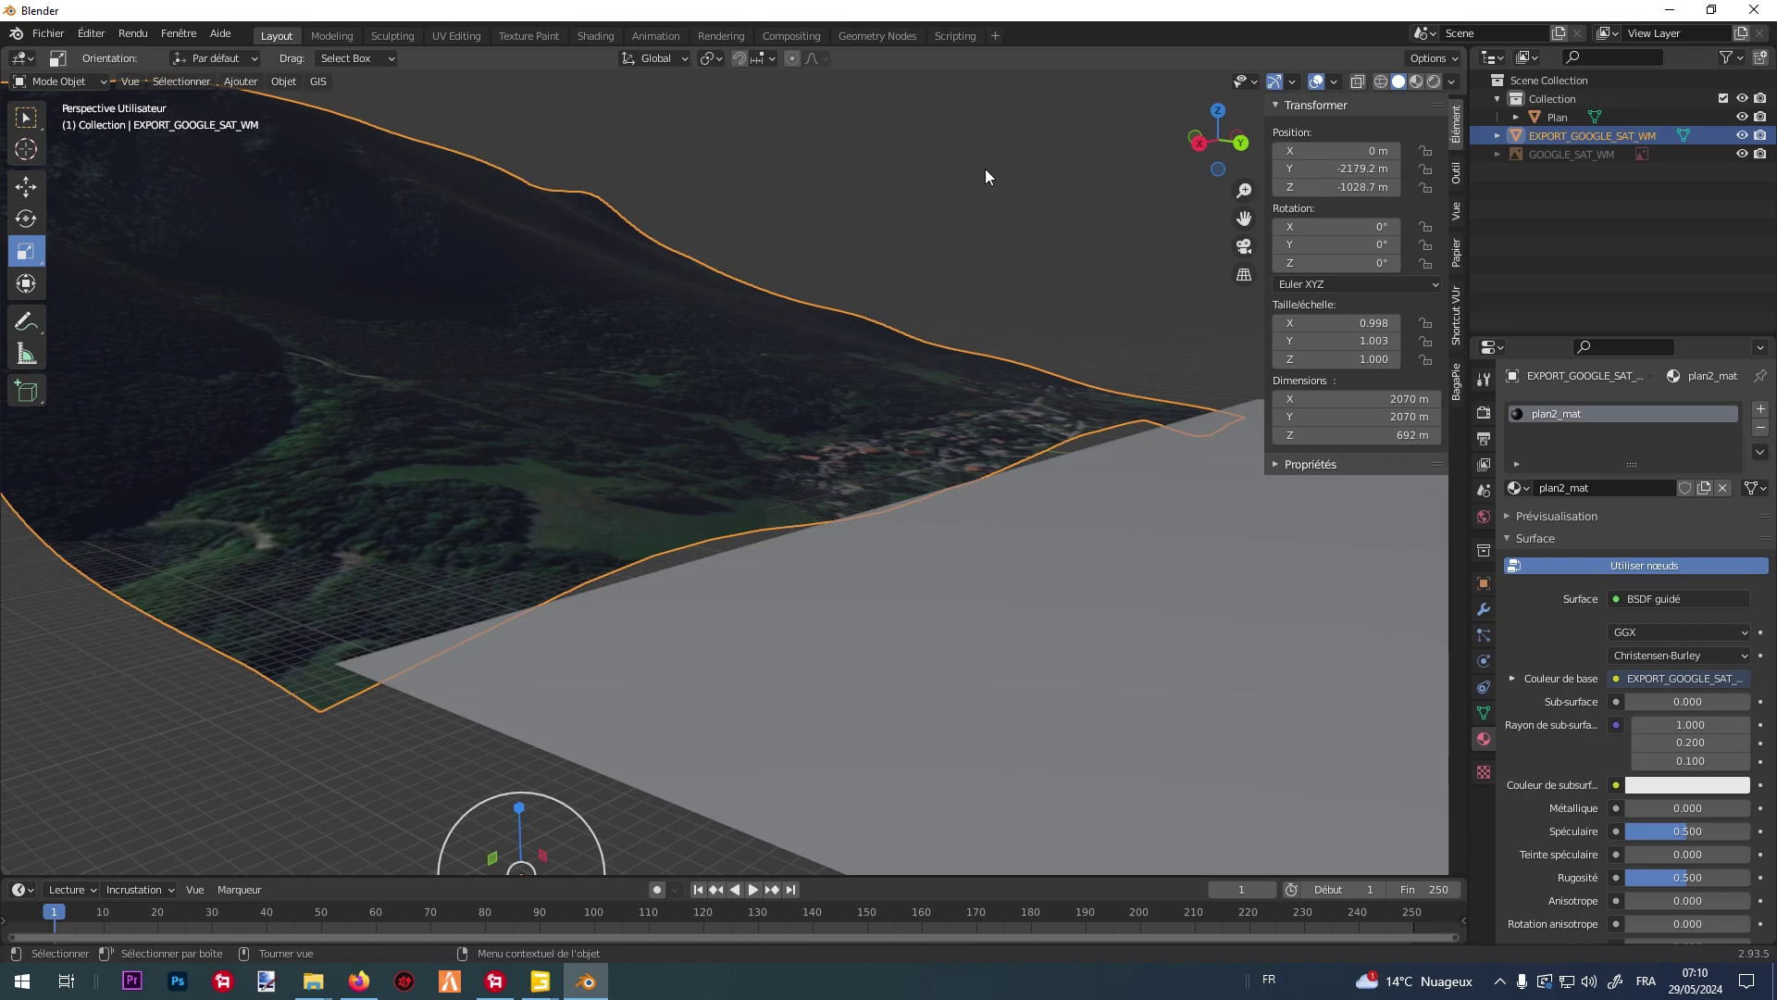
click(1754, 11)
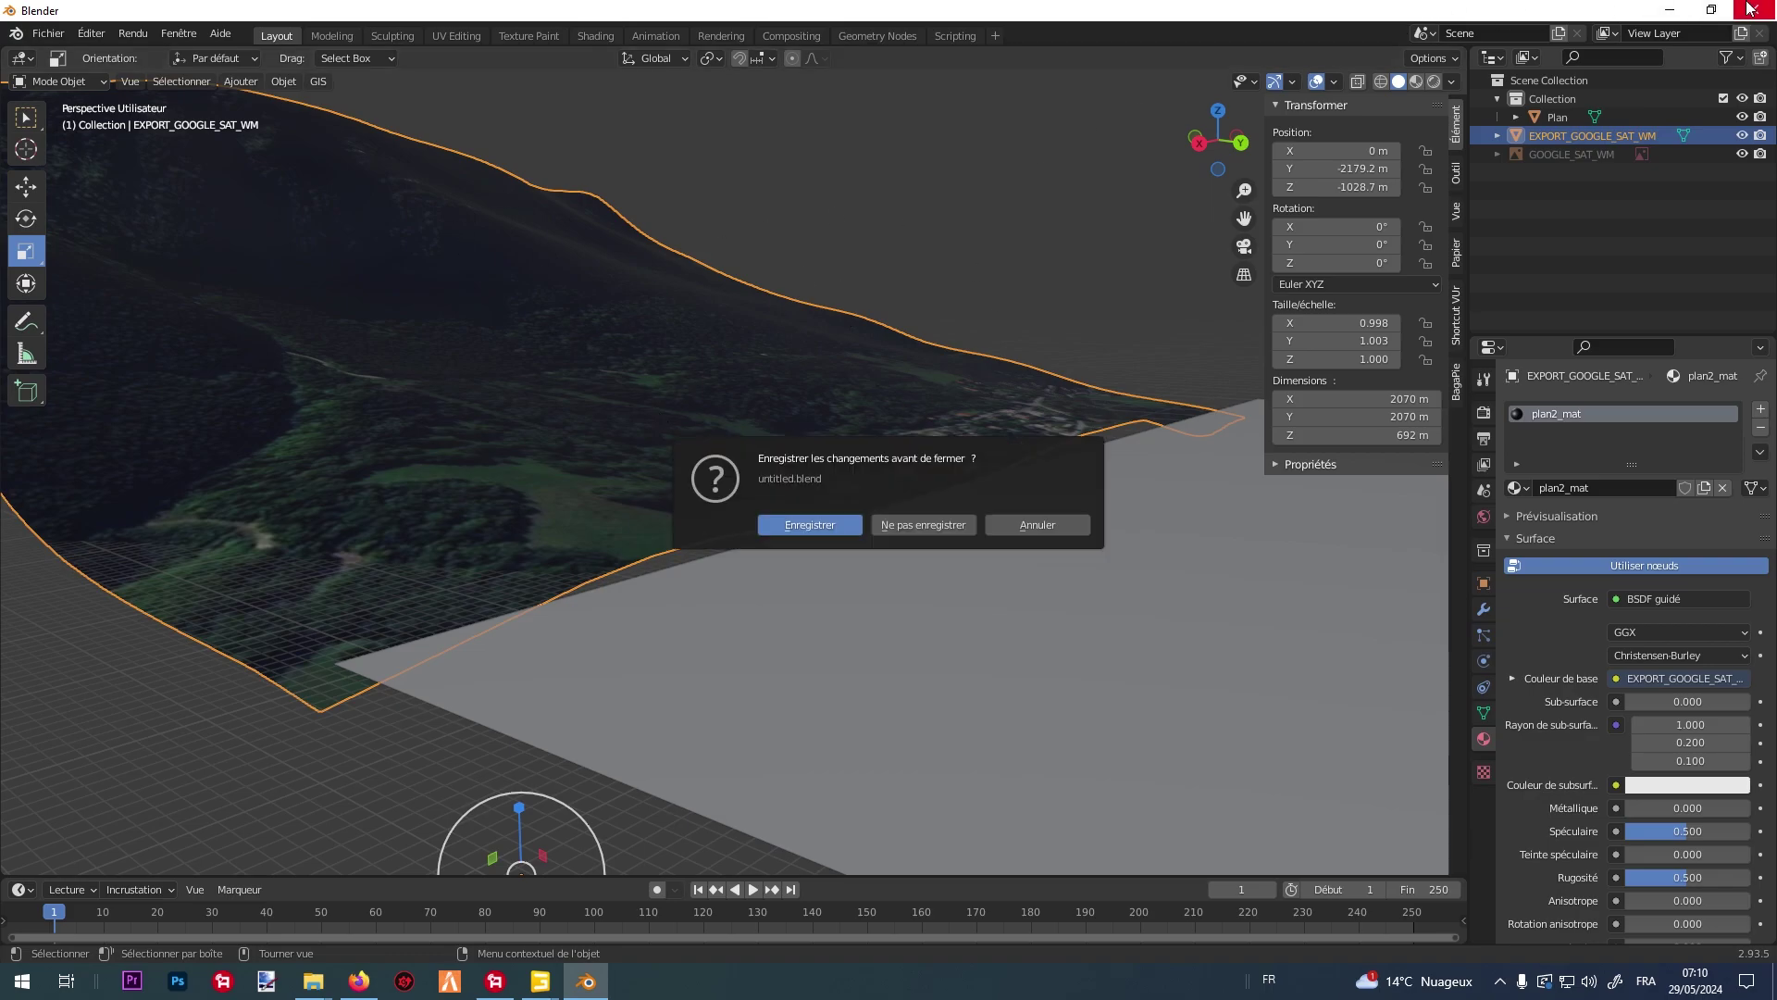
click(895, 526)
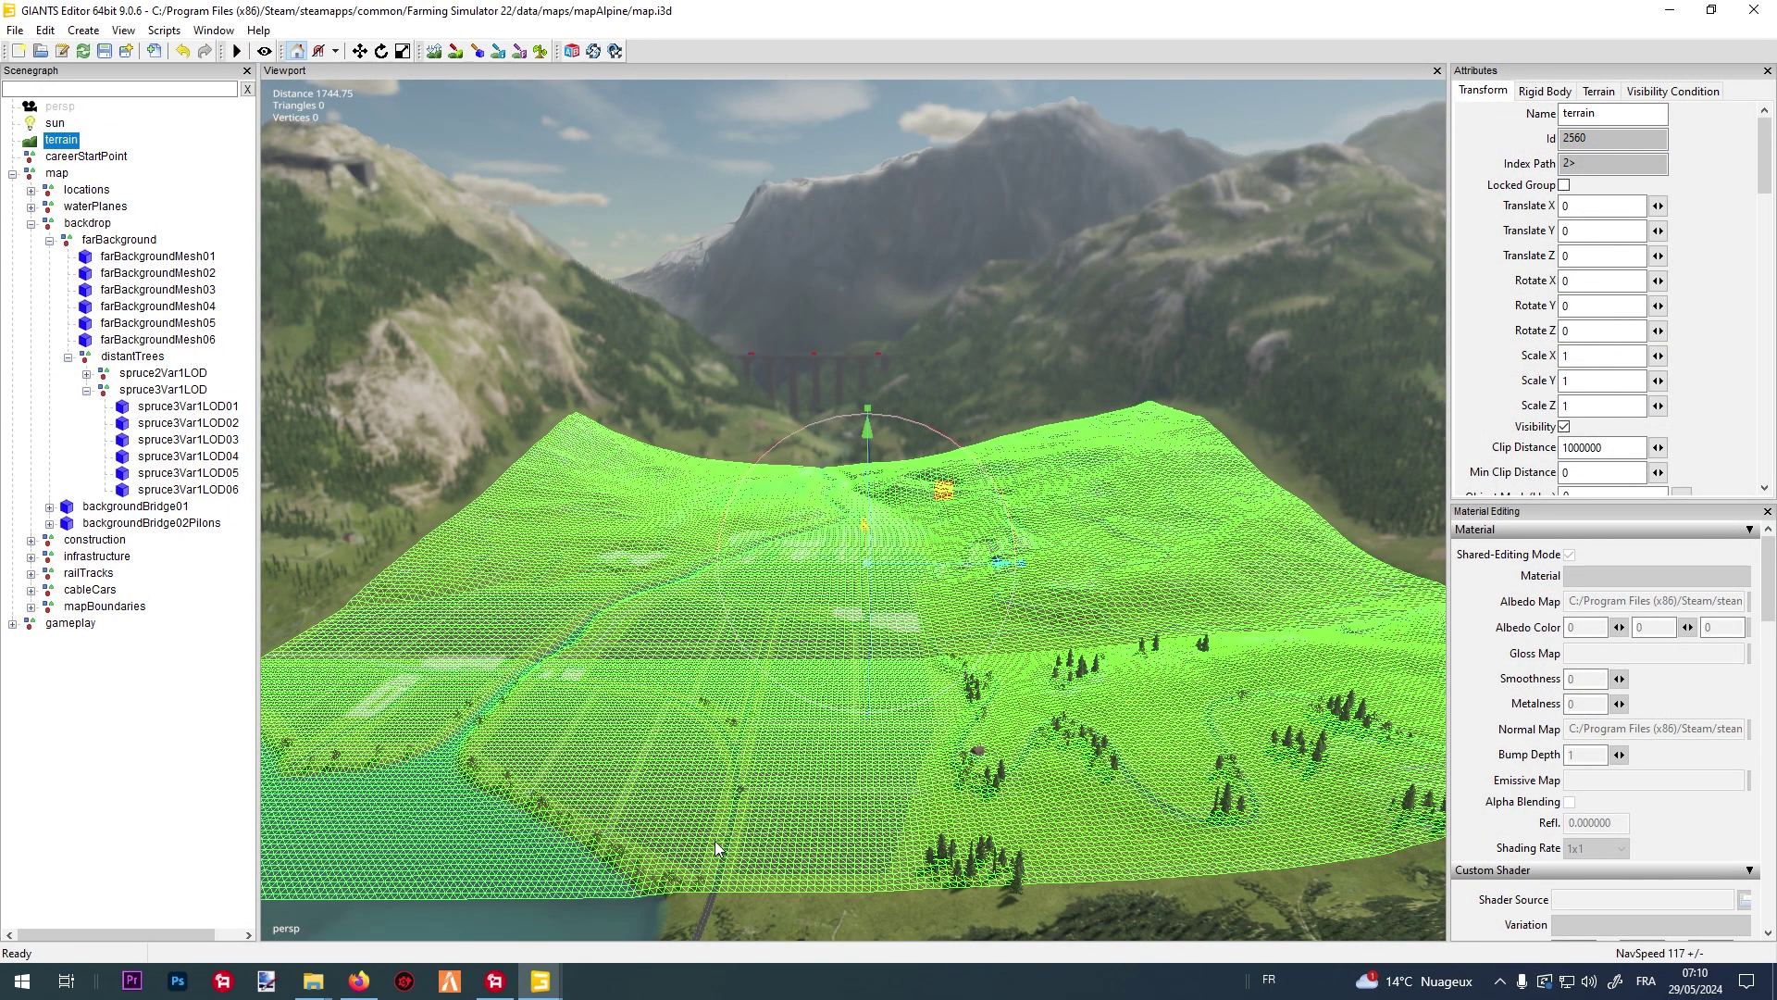
click(539, 983)
click(639, 902)
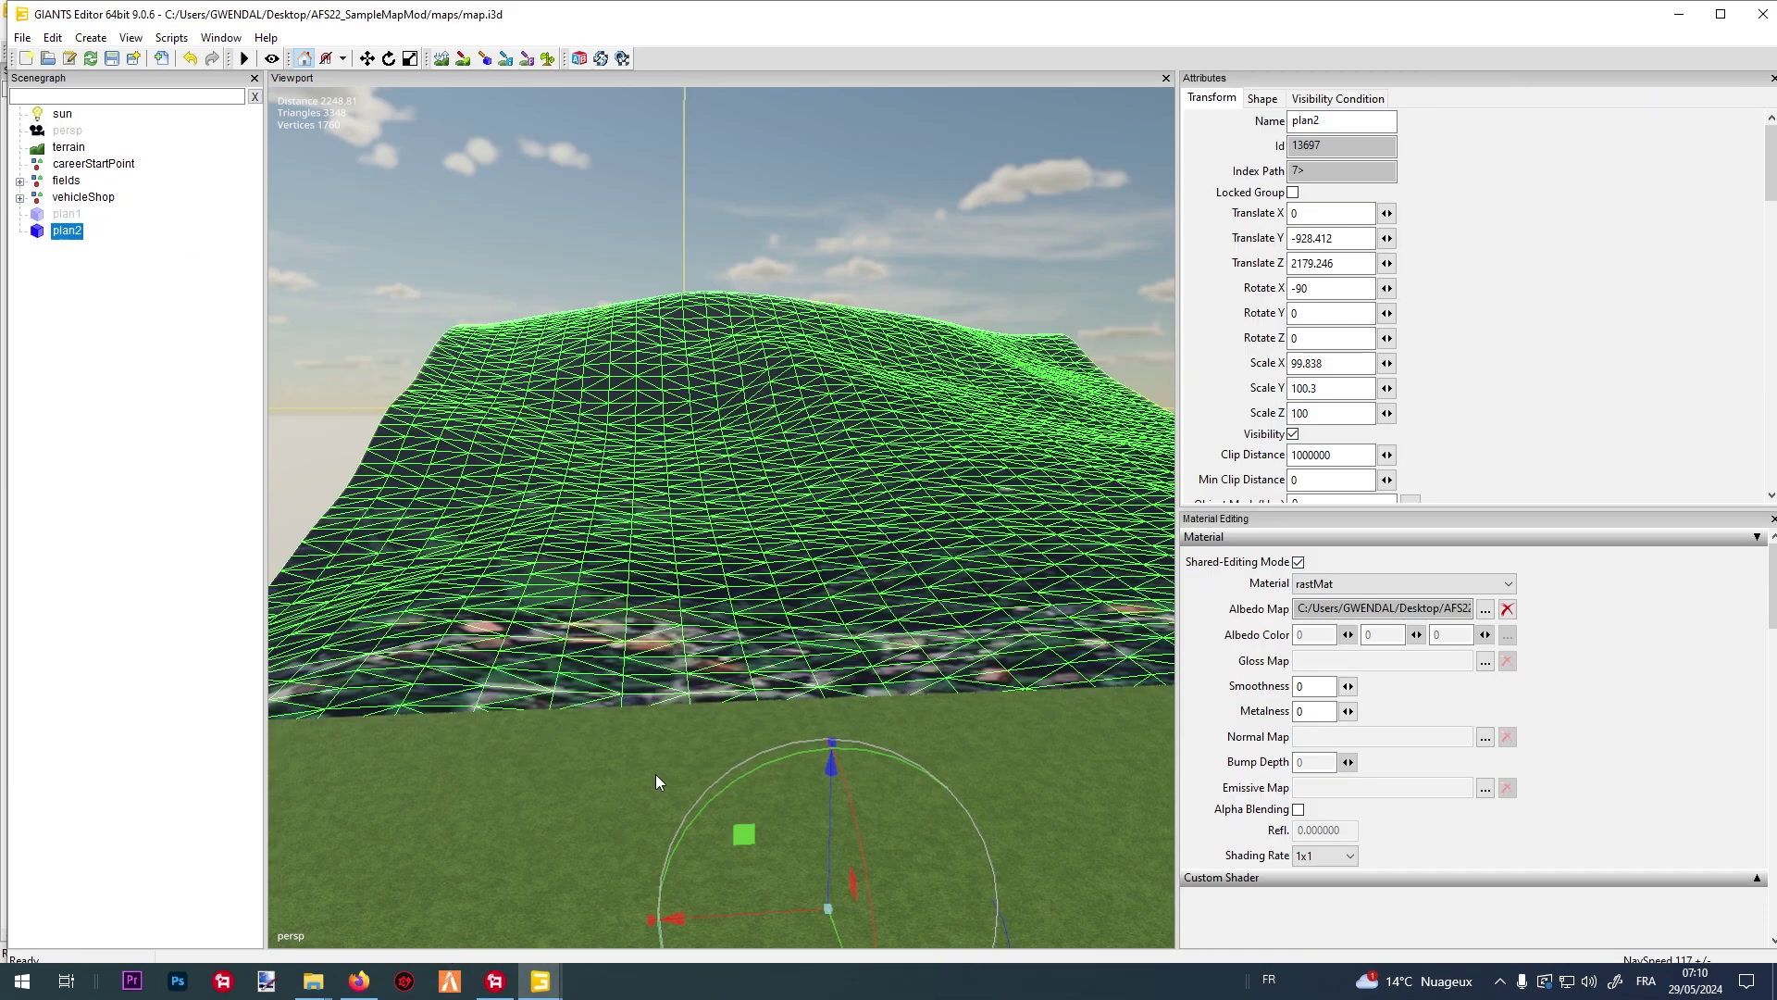
Deselect plan2 and examine the texture of its village edge where it meets the grass terrain.
alt+right_drag(626, 704, 818, 66)
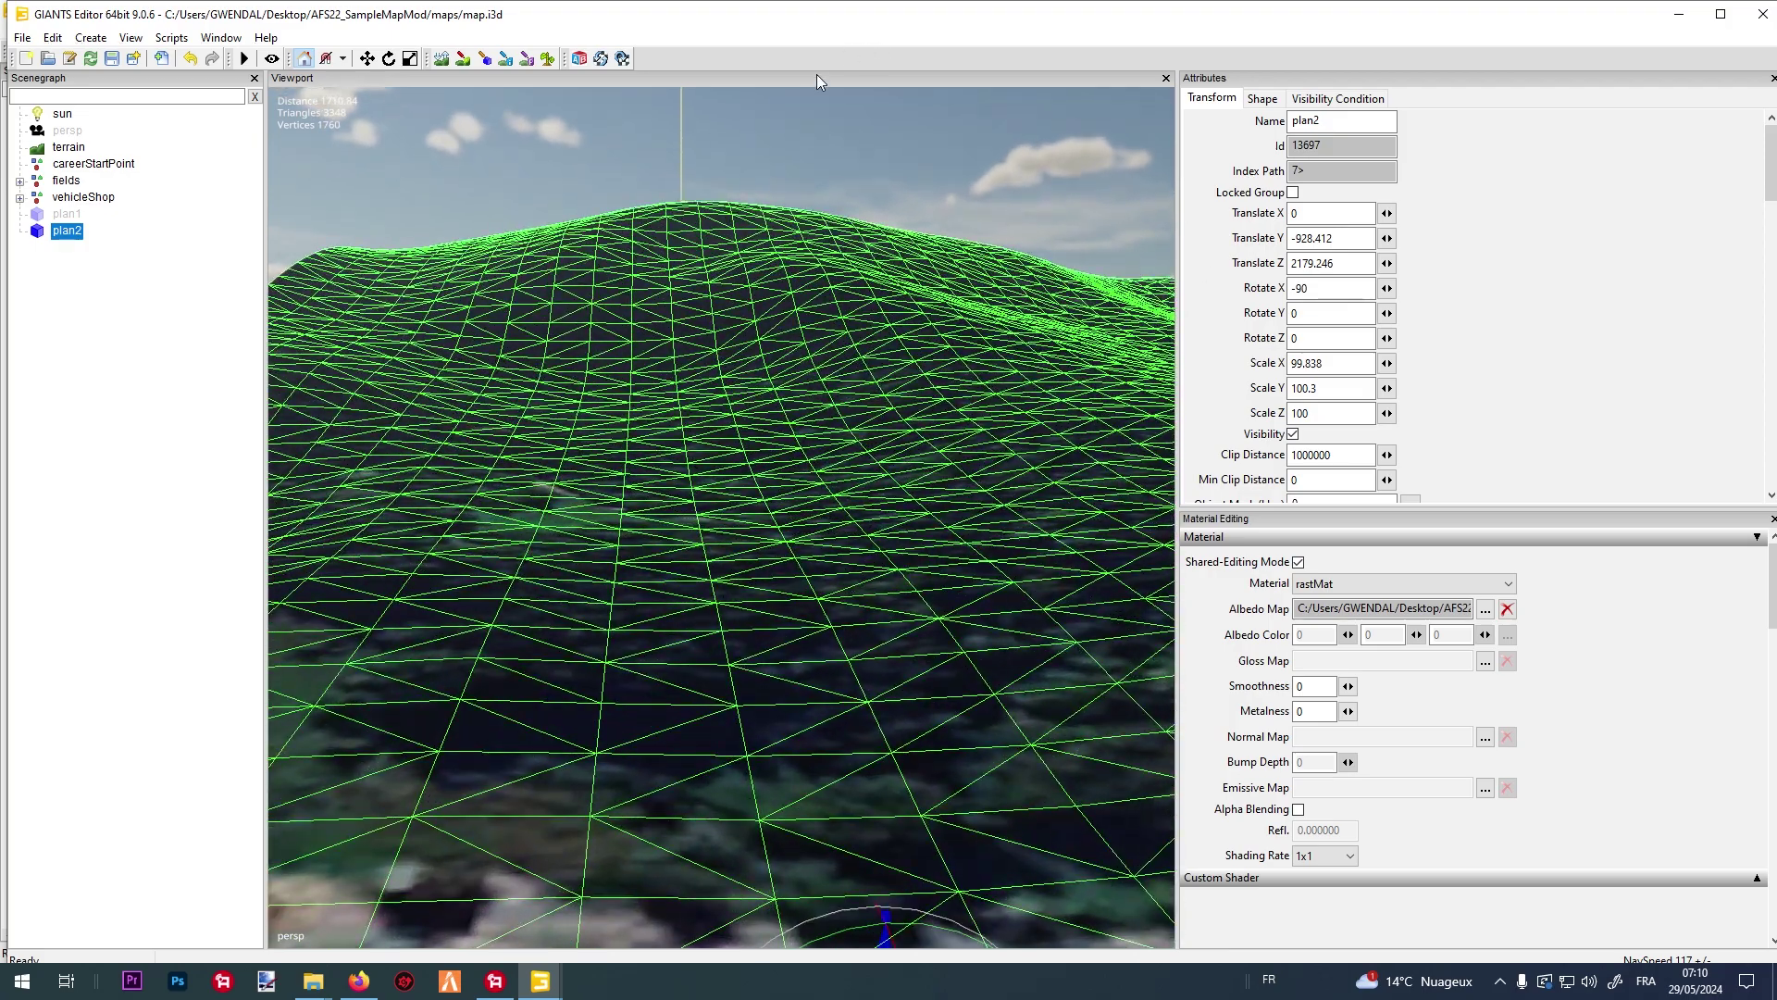
click(862, 205)
alt+right_drag(842, 246, 573, 665)
alt+middle_drag(573, 664, 666, 566)
right_drag(679, 563, 685, 706)
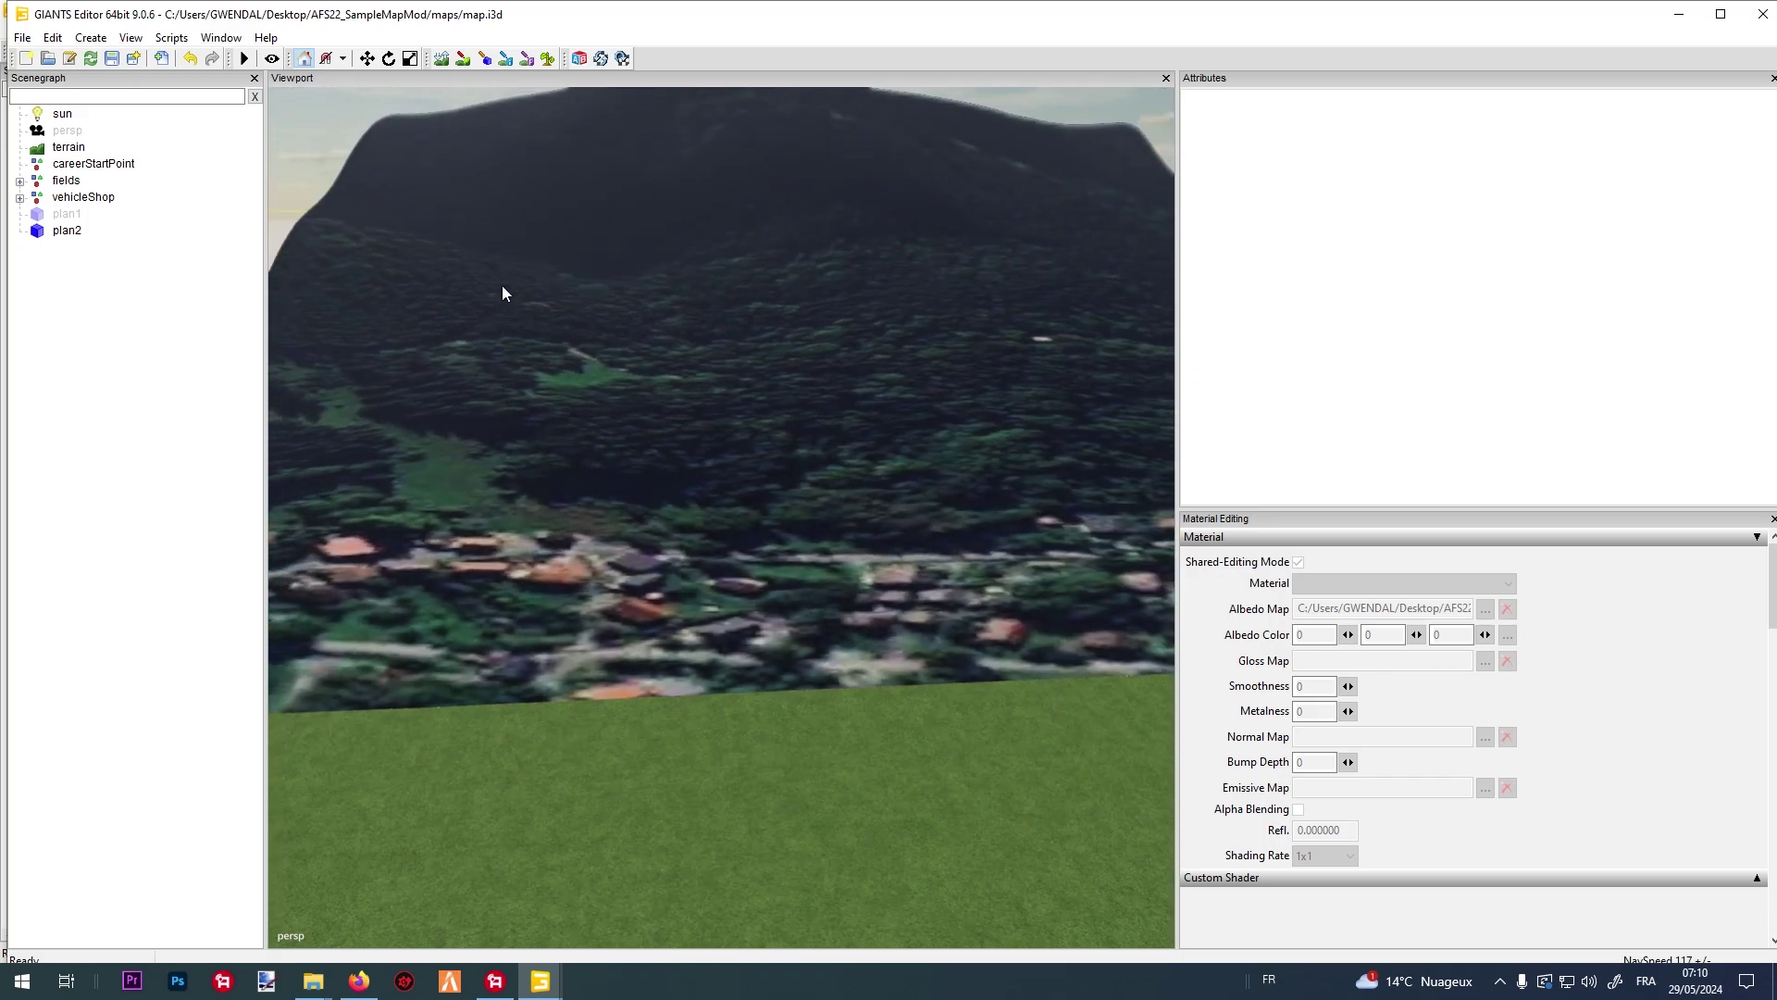
right_drag(778, 579, 628, 583)
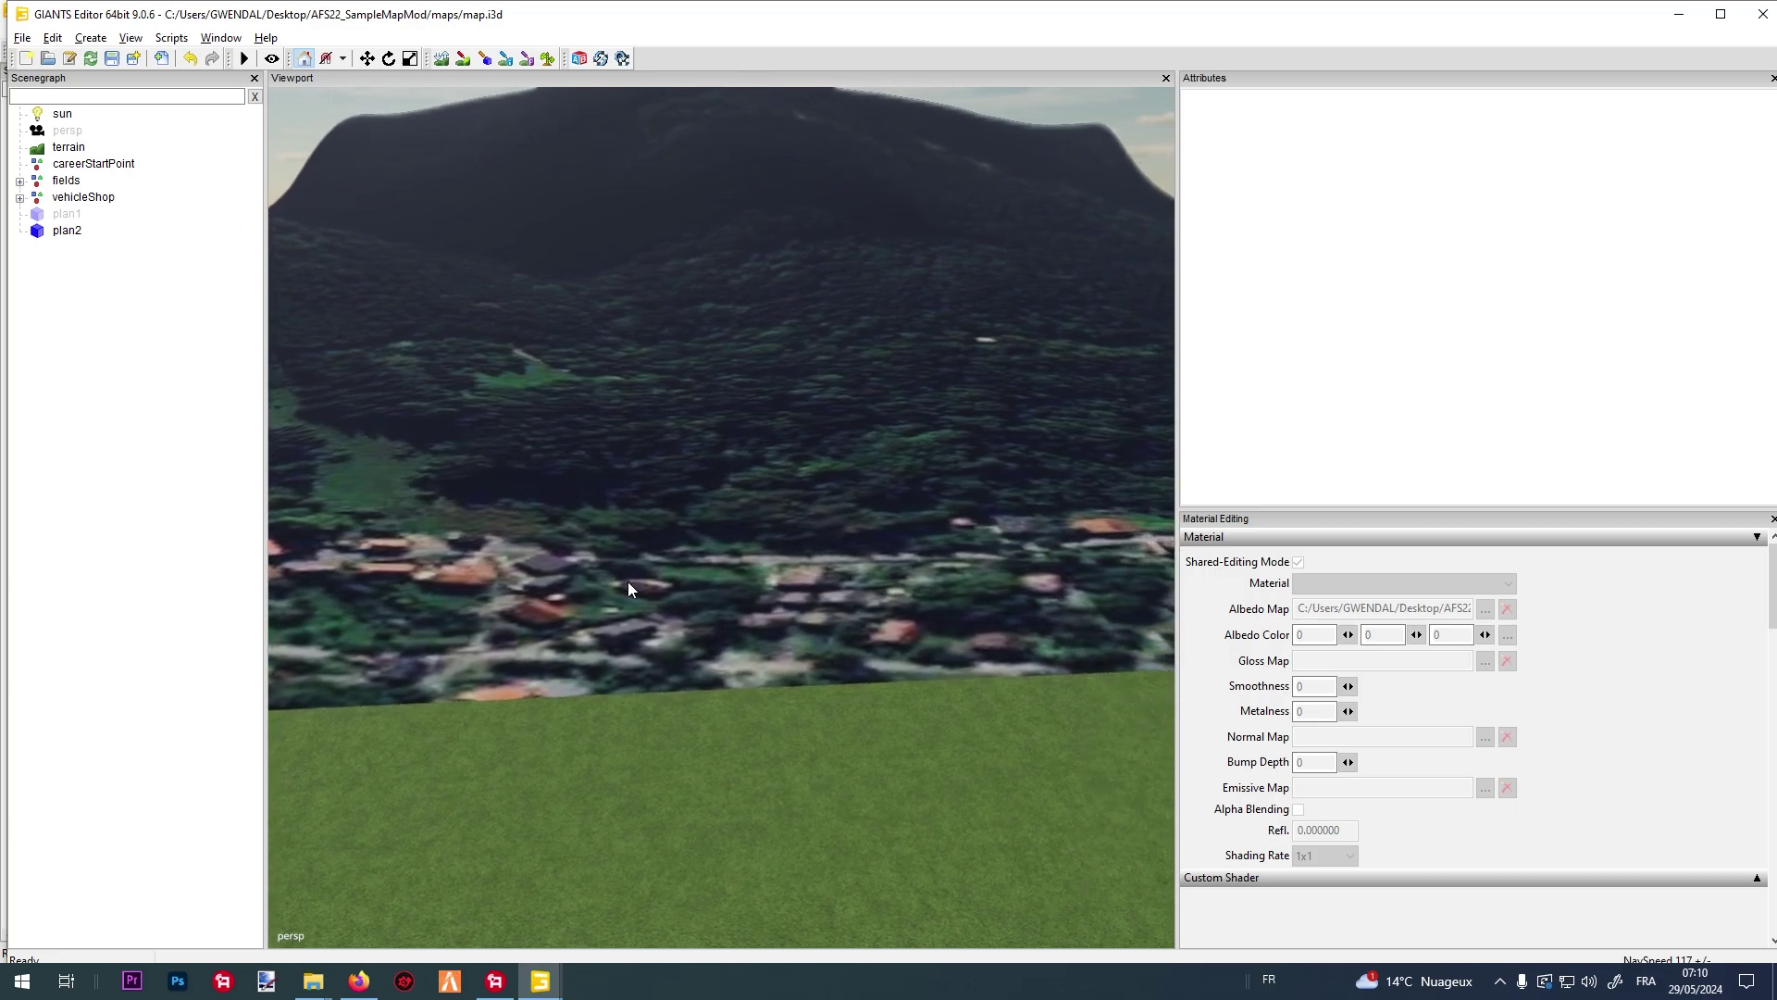
right_drag(889, 481, 683, 453)
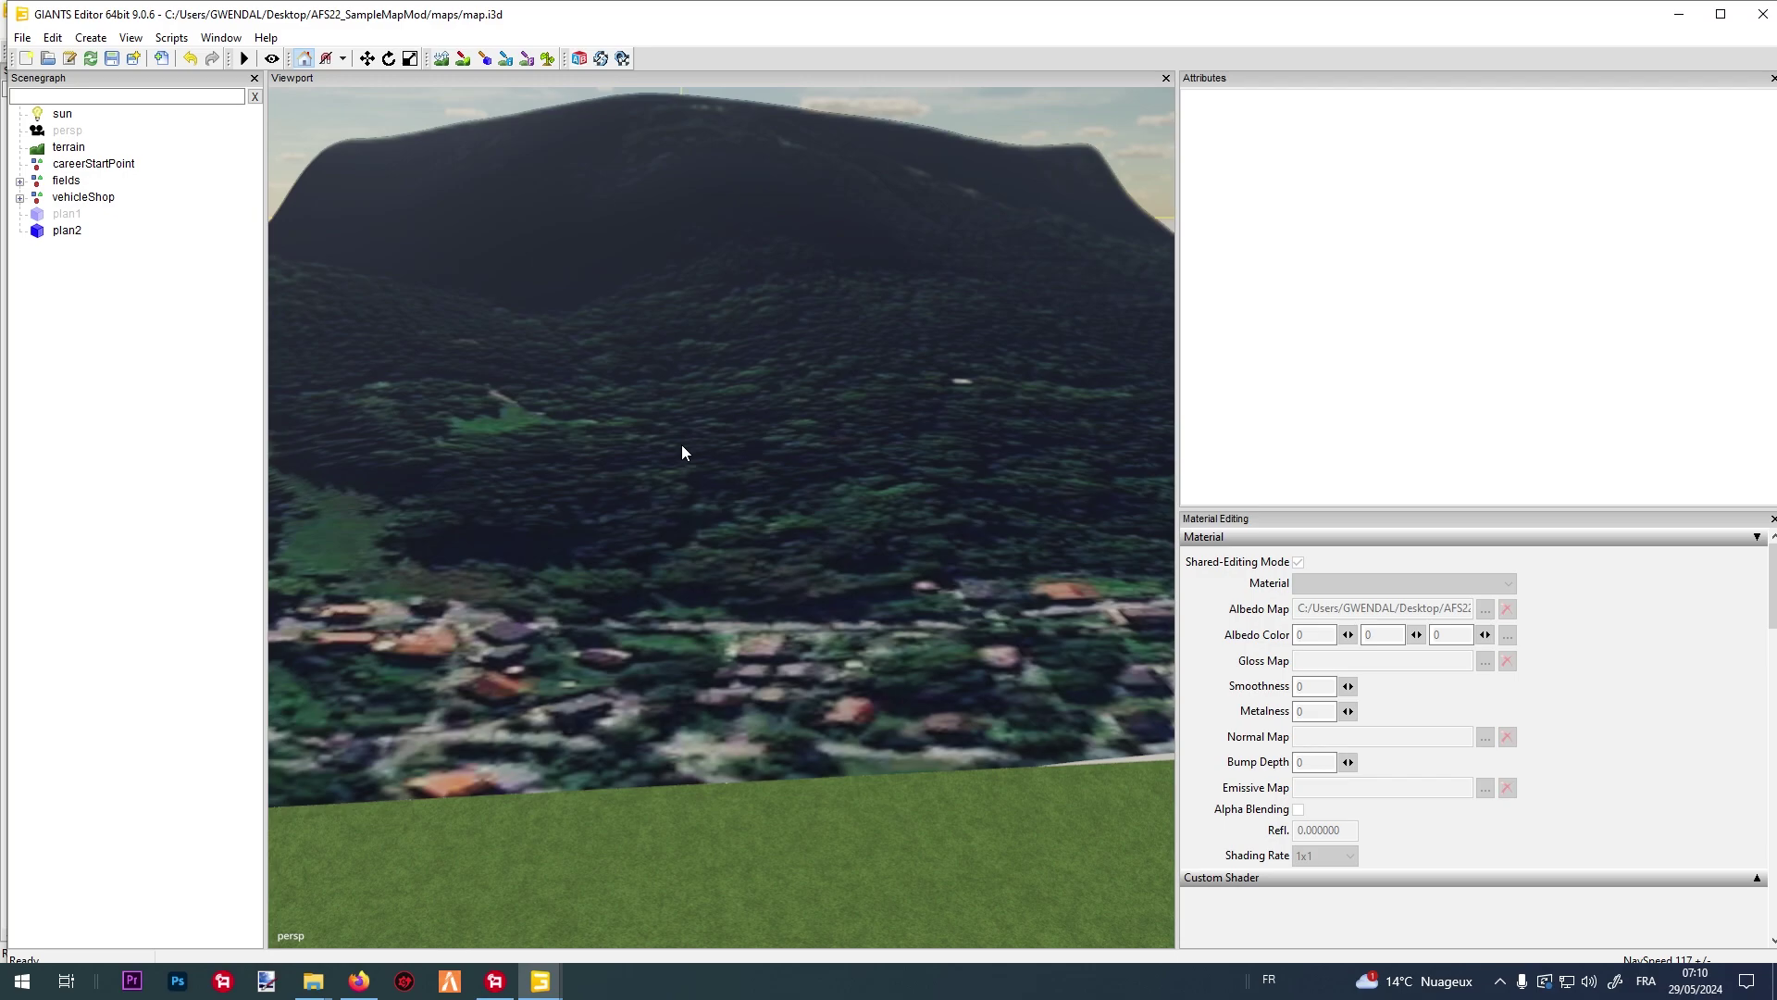
right_drag(683, 451, 733, 474)
Examine the texture of plan2's forested slopes, clearings and upper ridge from close range.
scroll(733, 474, down, 4)
alt+drag(589, 649, 1240, 653)
scroll(770, 463, up, 2)
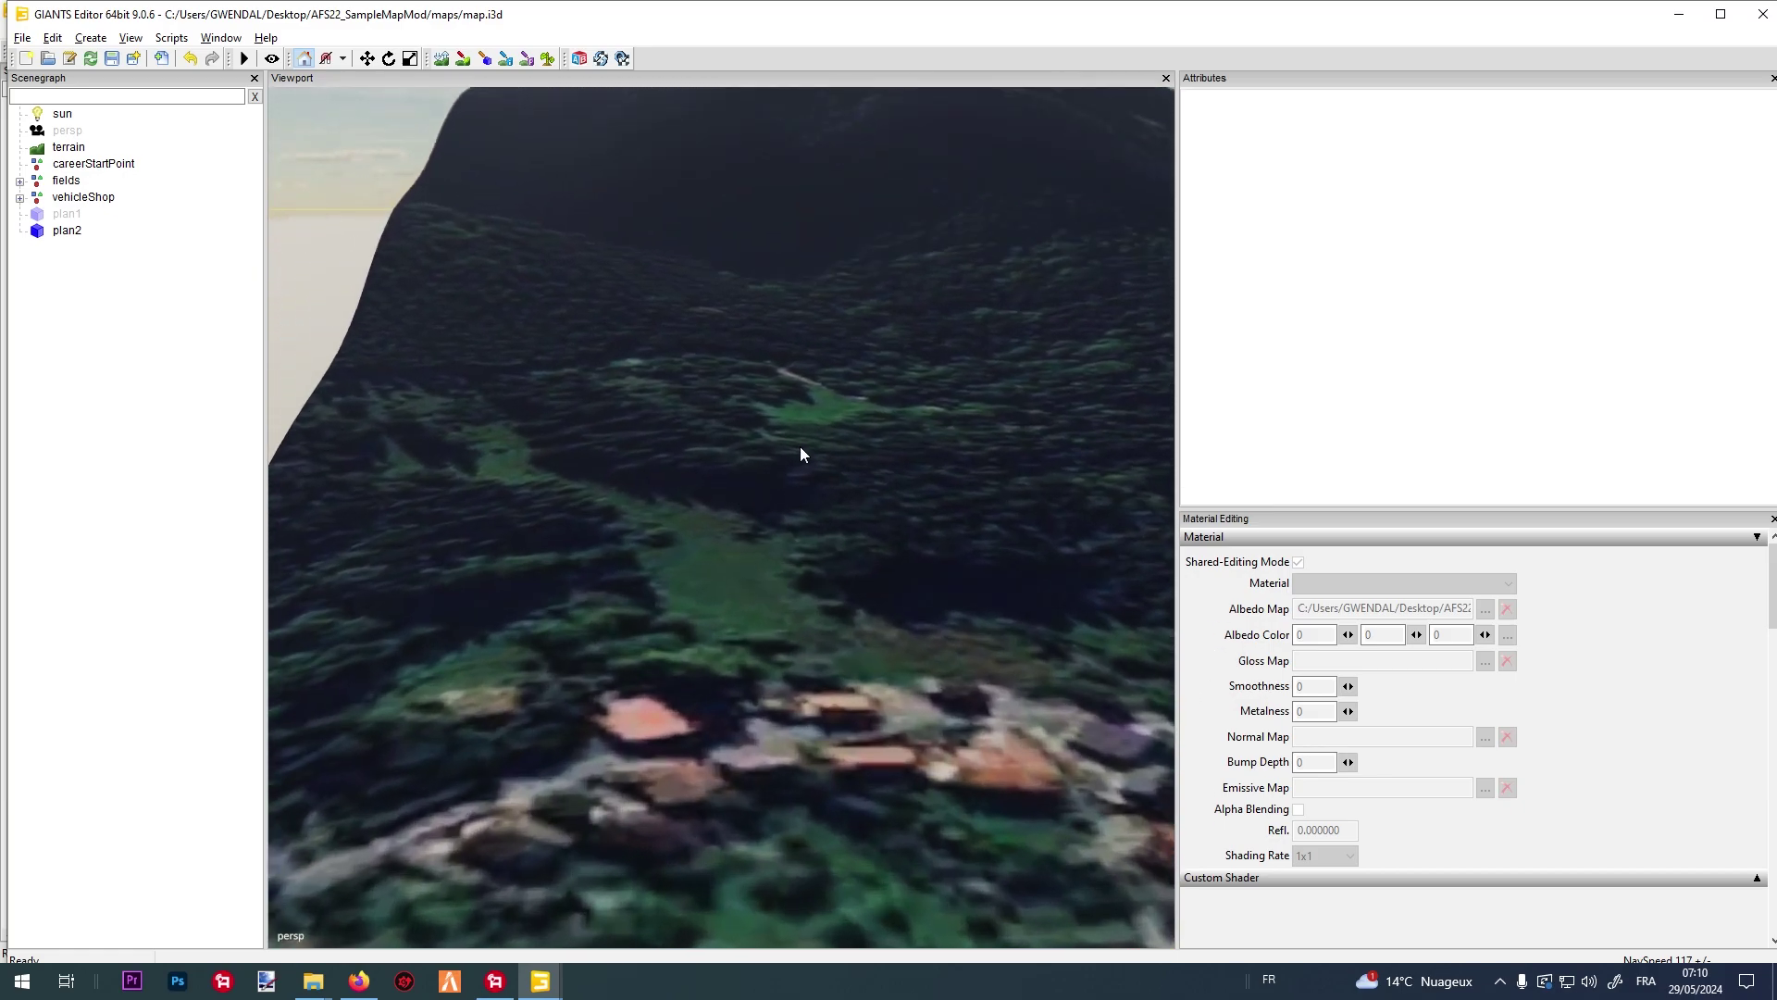
right_drag(774, 471, 962, 500)
right_drag(481, 656, 598, 441)
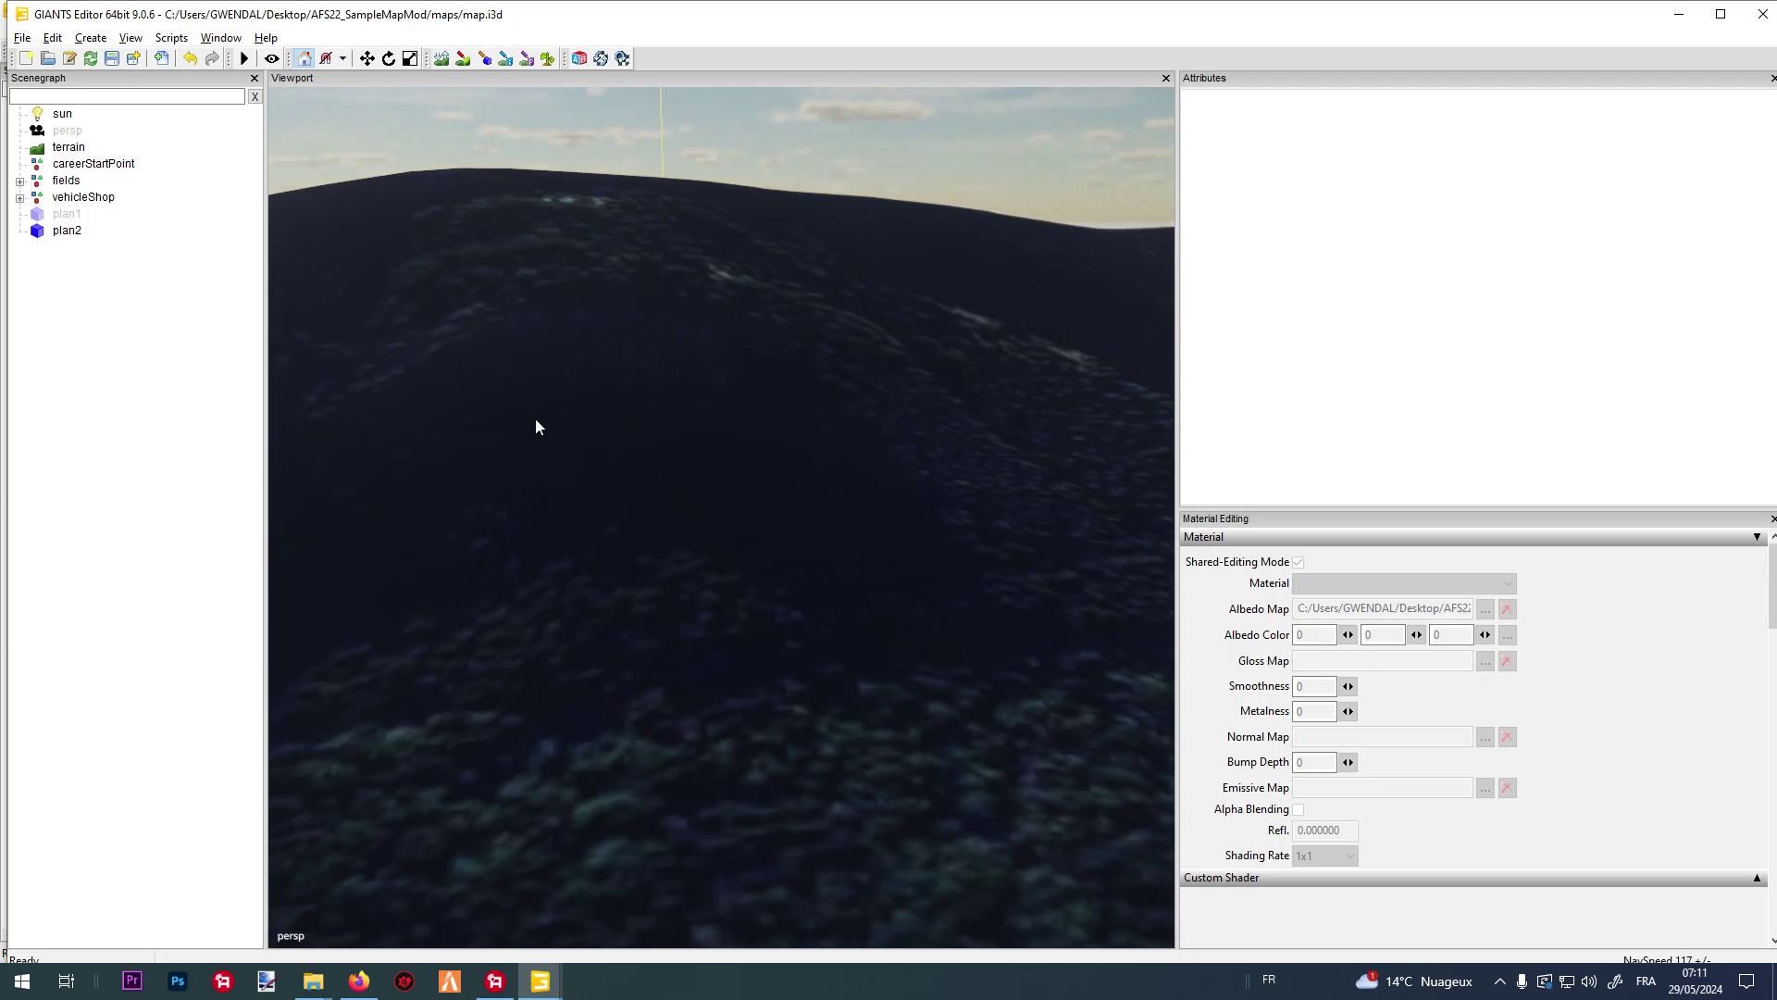
right_drag(743, 618, 930, 414)
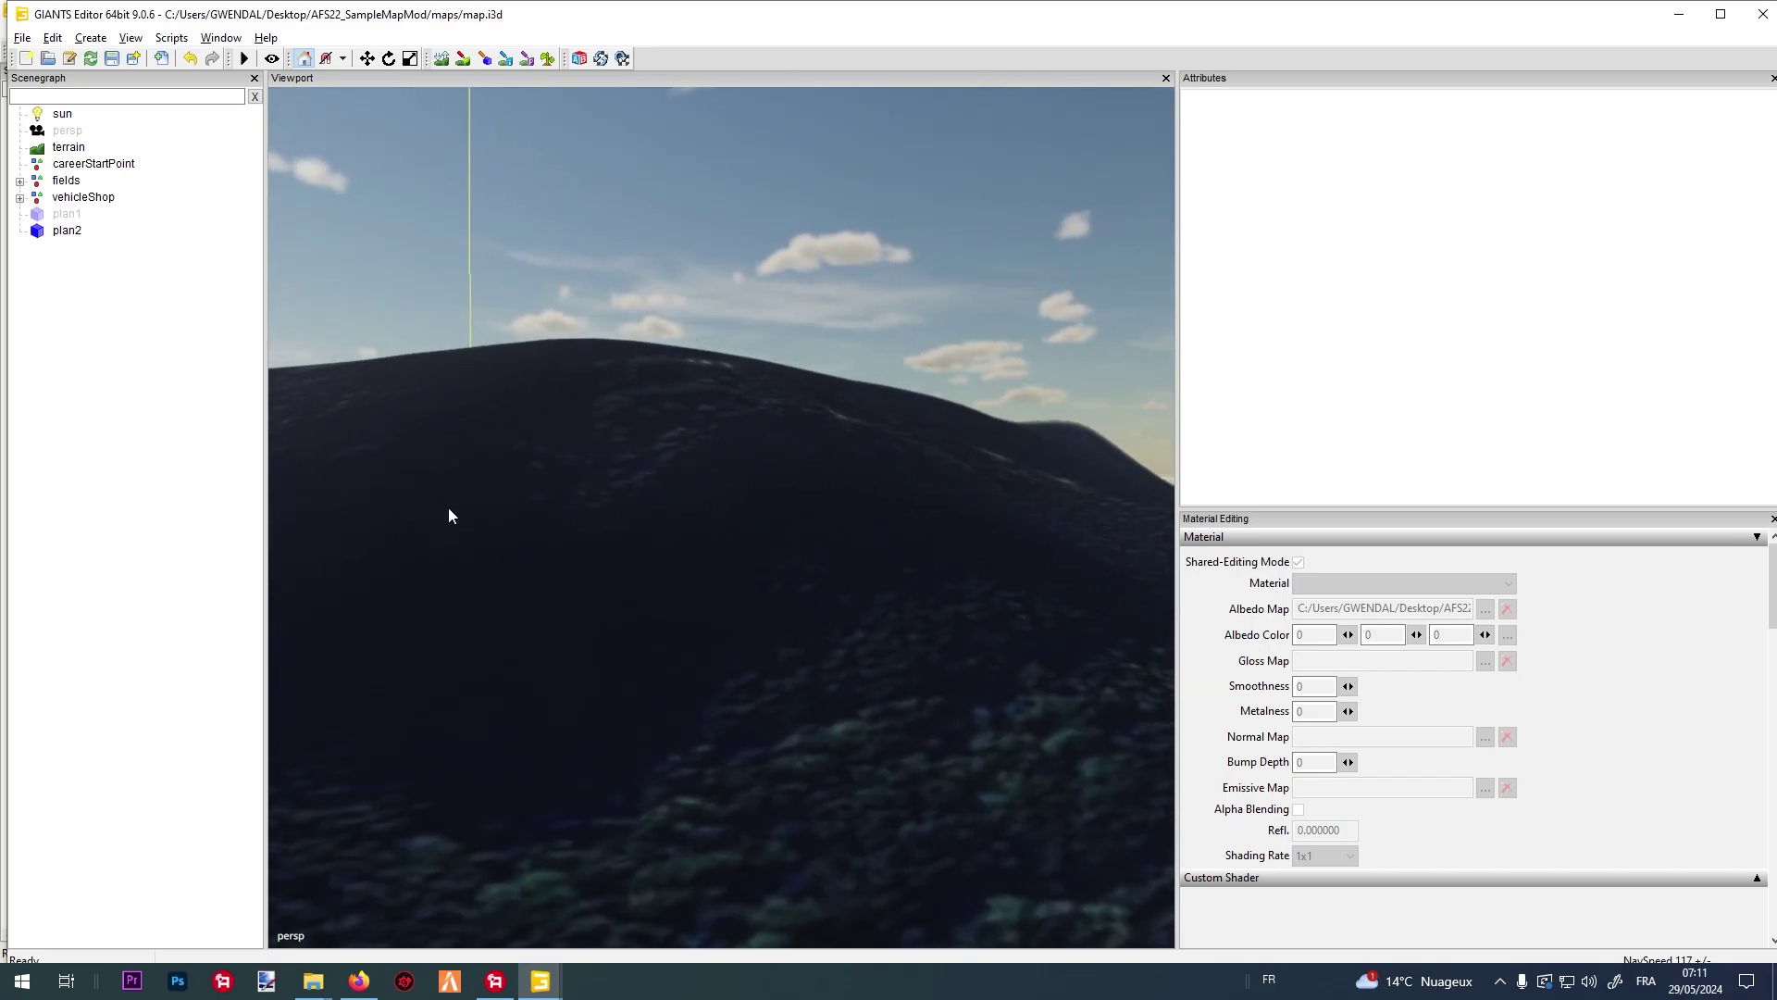
right_drag(750, 734, 414, 512)
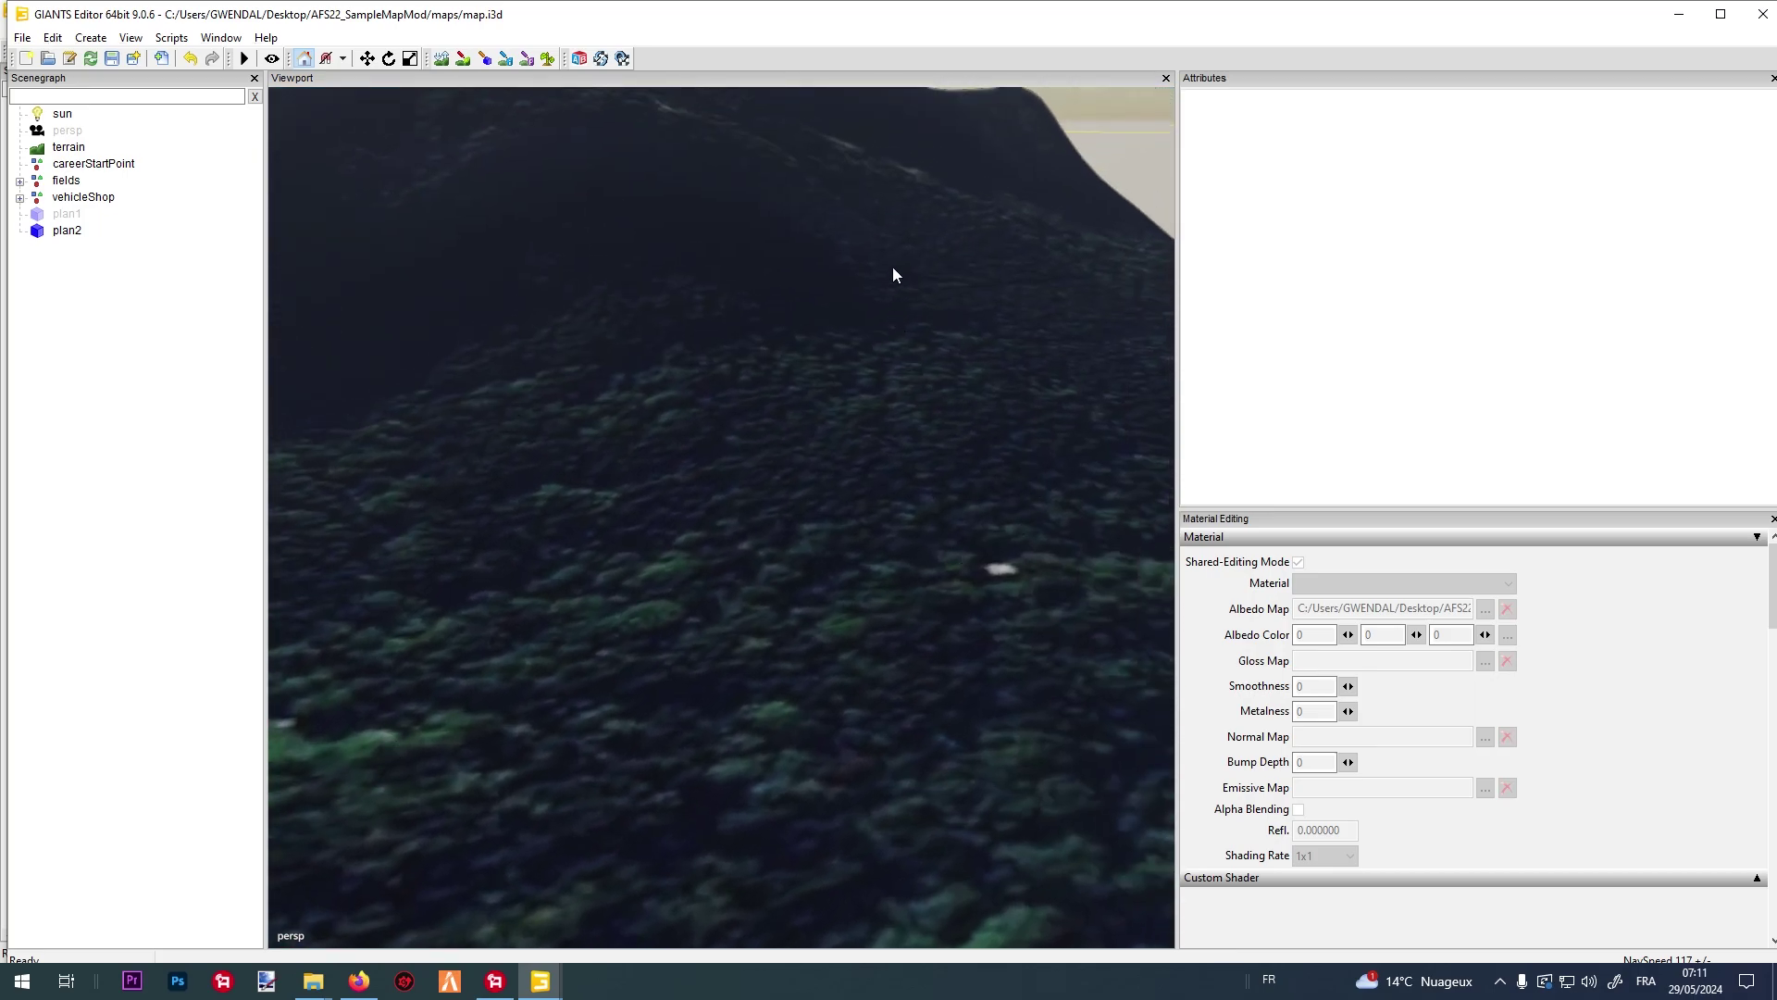
scroll(856, 604, down, 3)
alt+middle_drag(620, 607, 844, 607)
alt+middle_drag(480, 563, 918, 566)
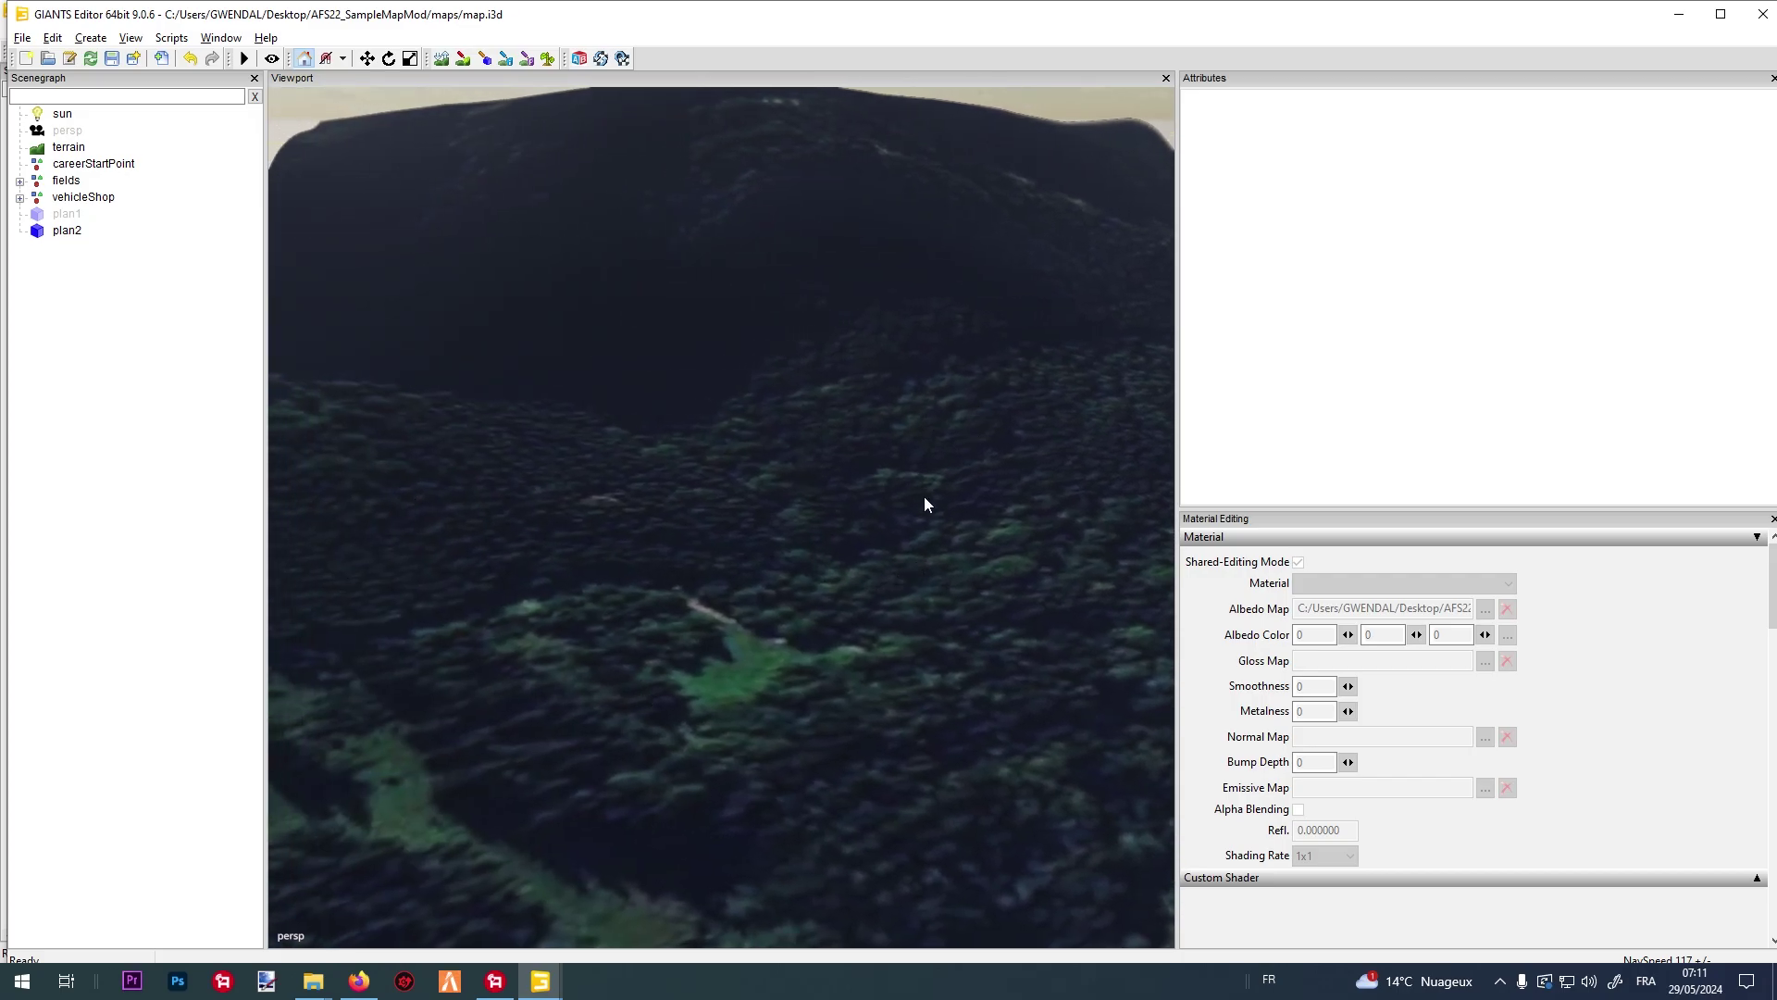
alt+middle_drag(924, 498, 408, 464)
Select plan2 in the scene and bring its rastMat material's custom shader settings into view.
click(565, 363)
scroll(408, 694, down, 3)
alt+middle_drag(408, 694, 819, 357)
scroll(698, 417, down, 3)
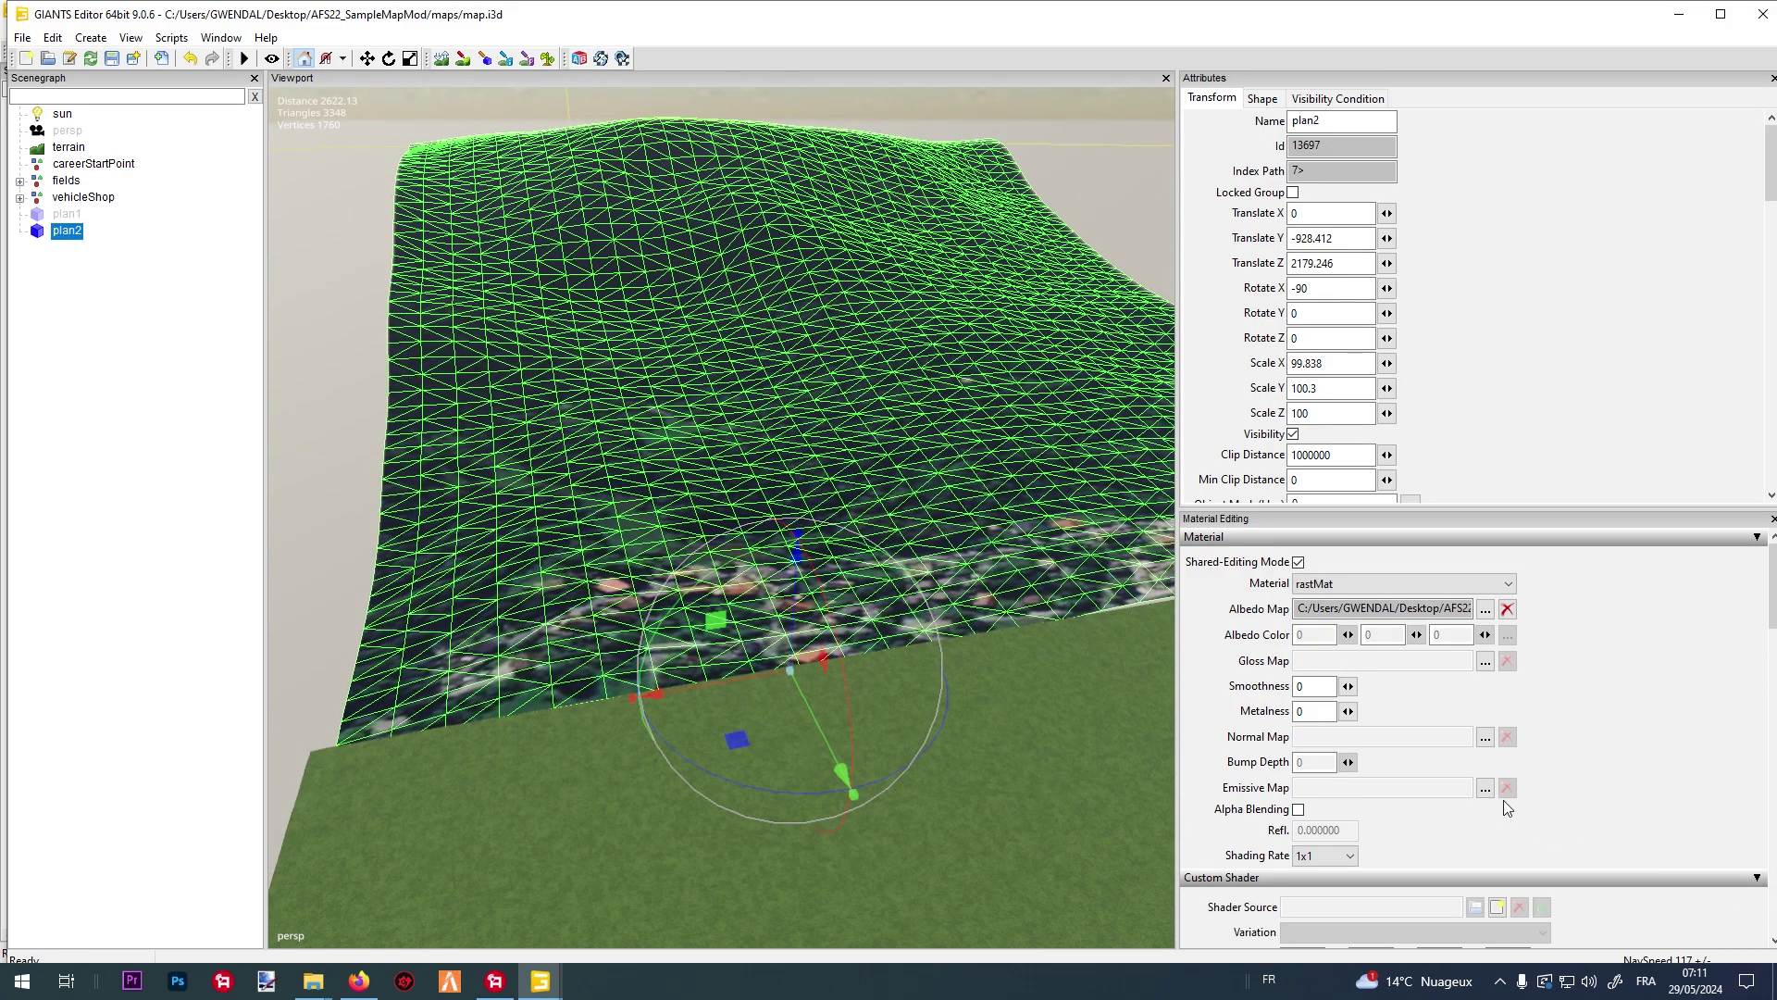
scroll(1522, 812, down, 3)
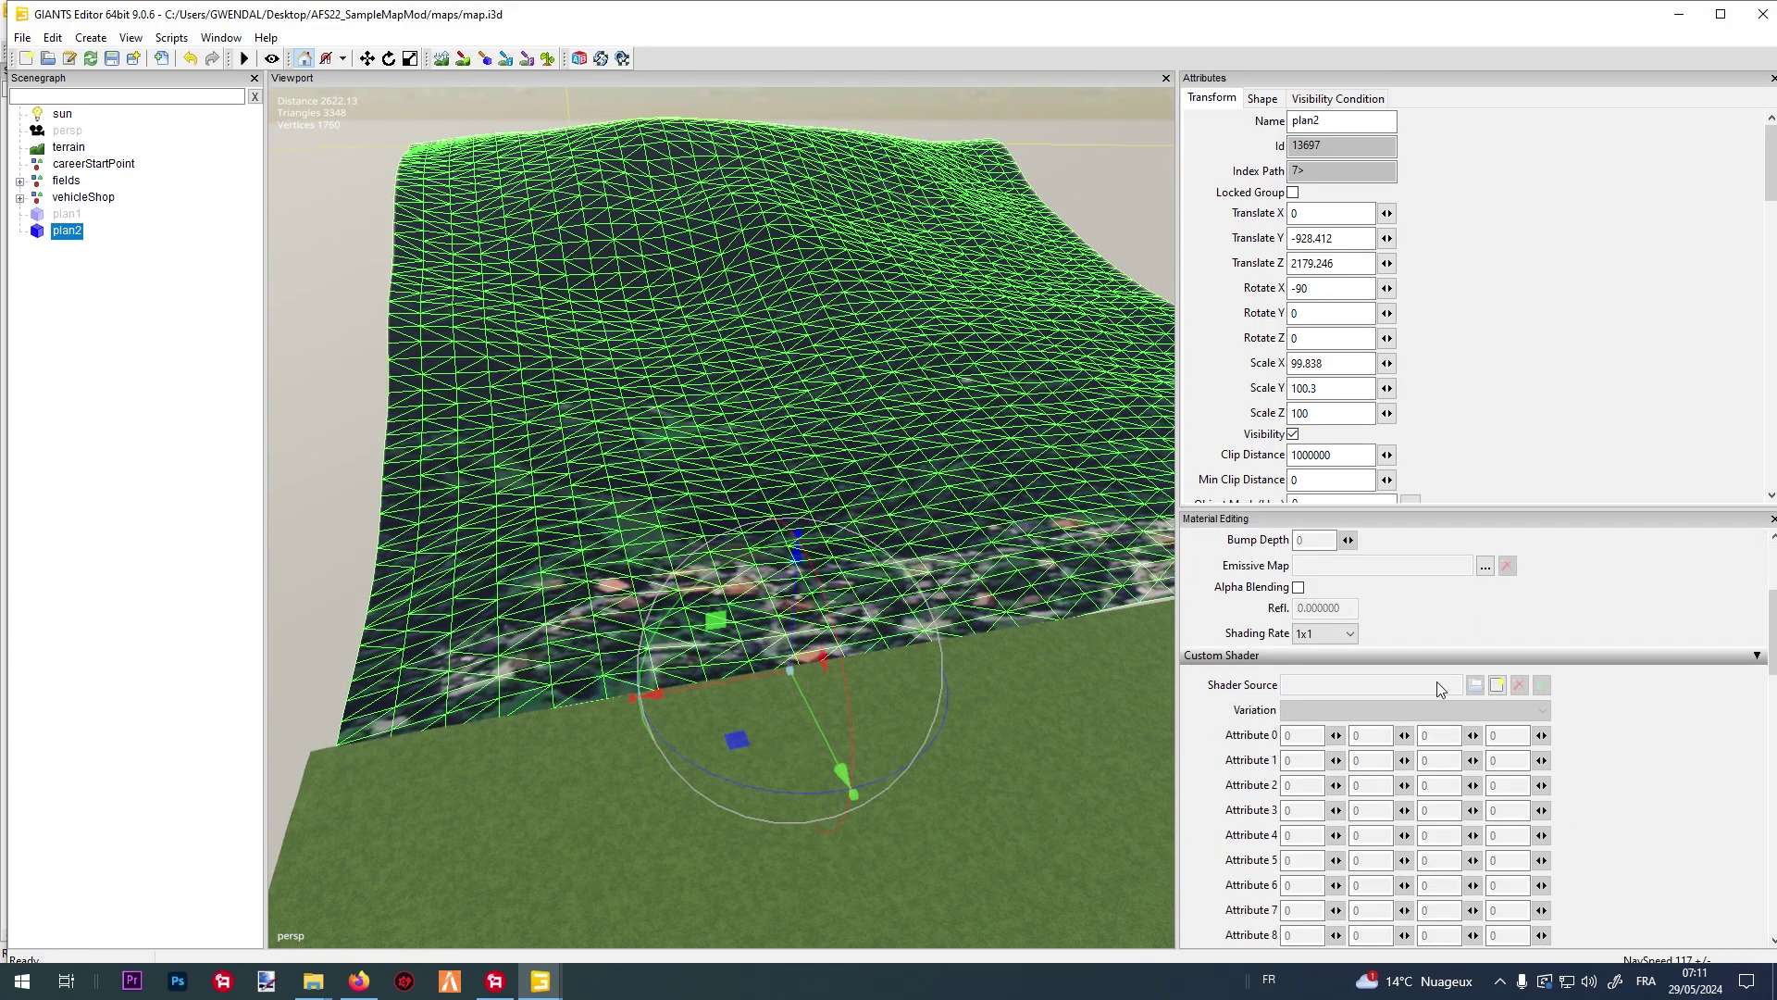
Load backgroundTerrainShader.xml from Farming Simulator 22's data/shaders folder as the custom shader of plan2's material.
click(1497, 686)
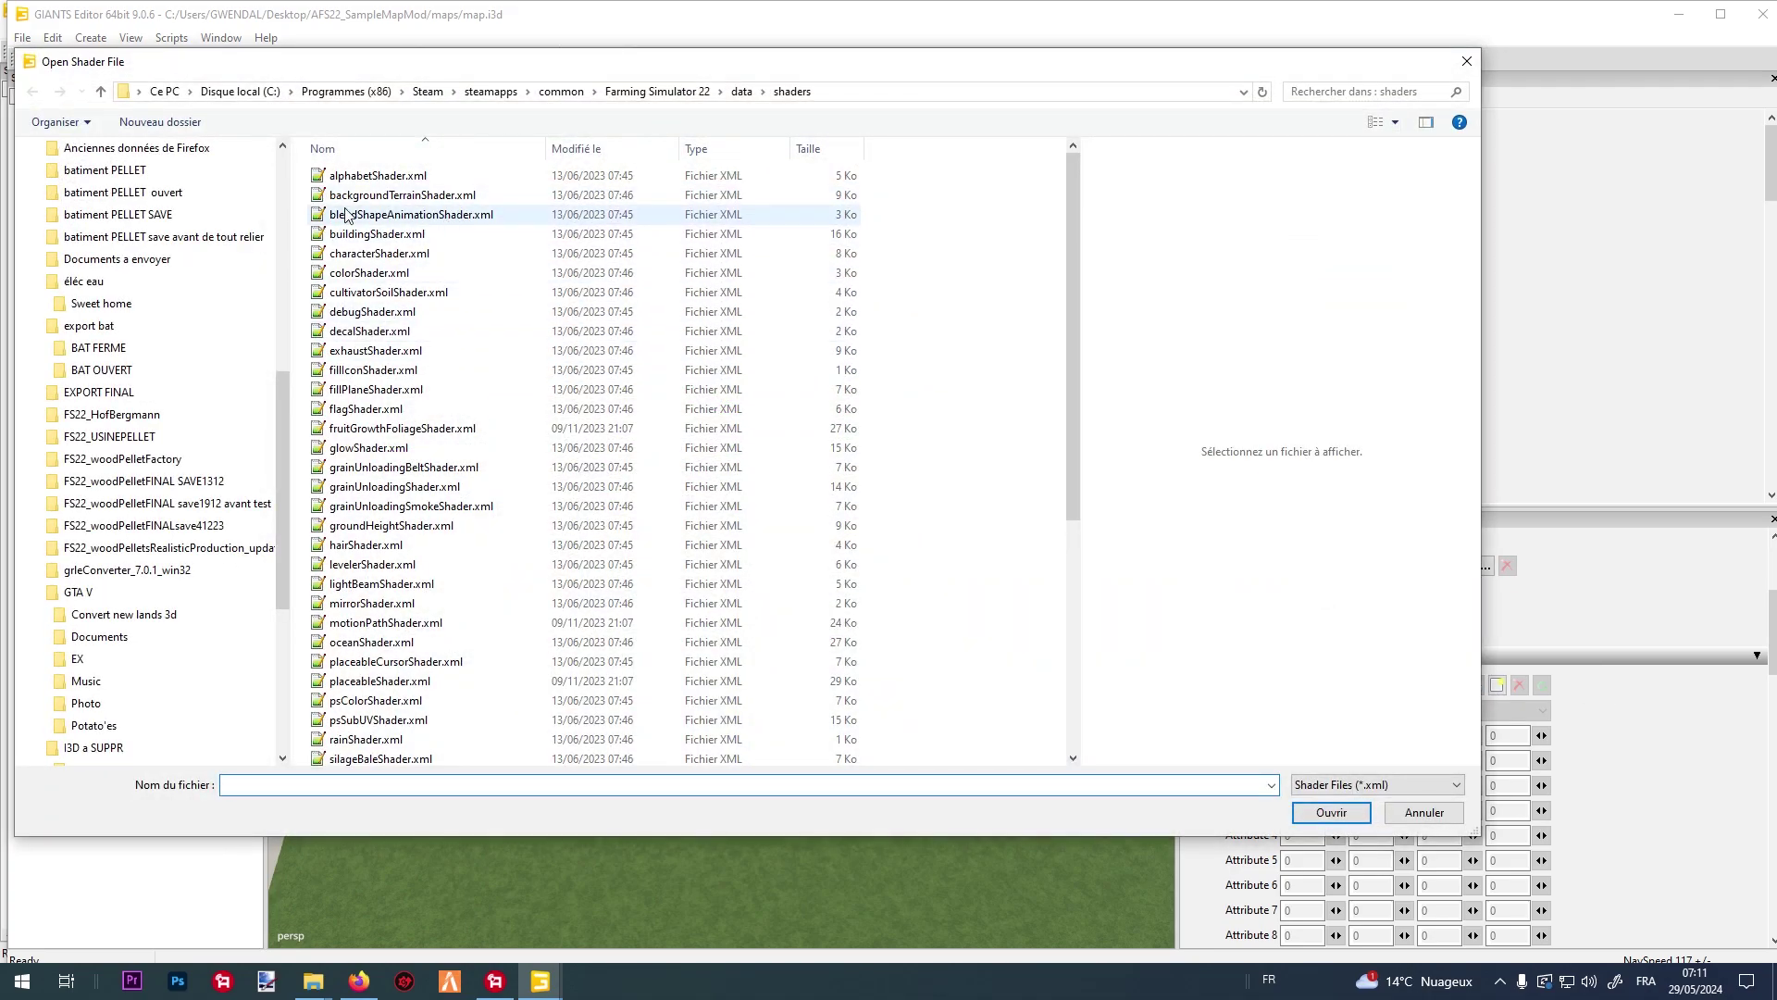
click(335, 93)
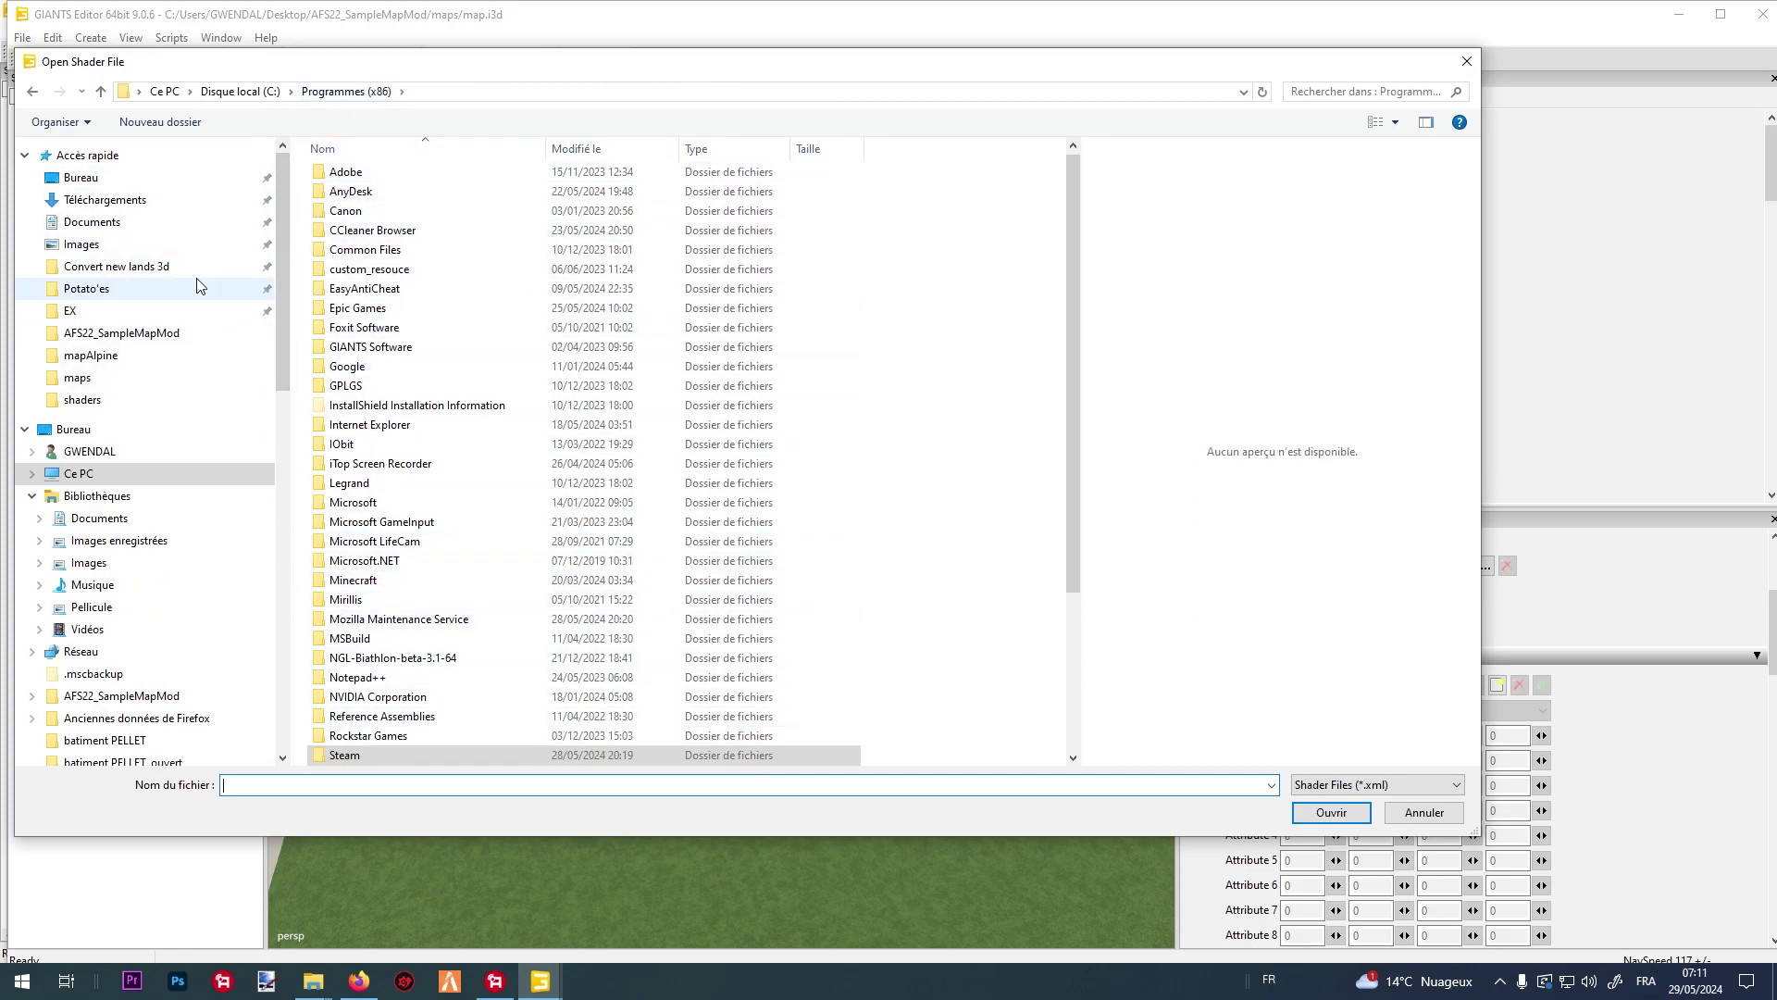
double_click(352, 755)
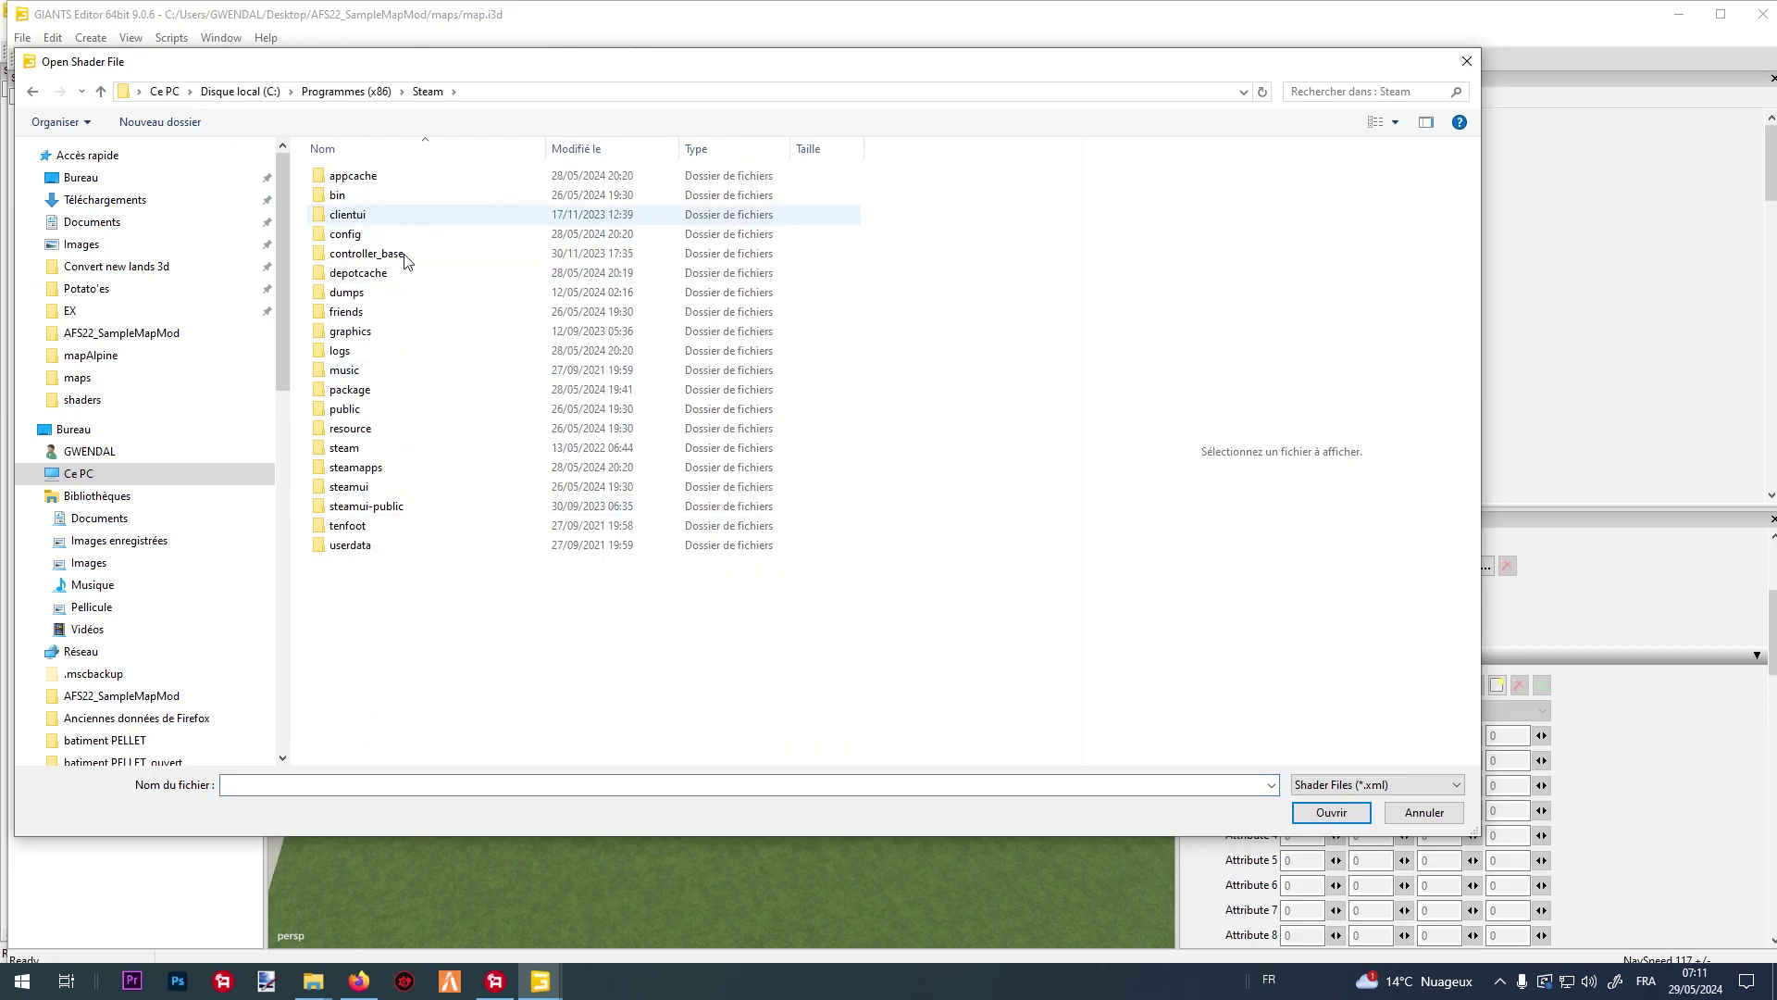
double_click(408, 467)
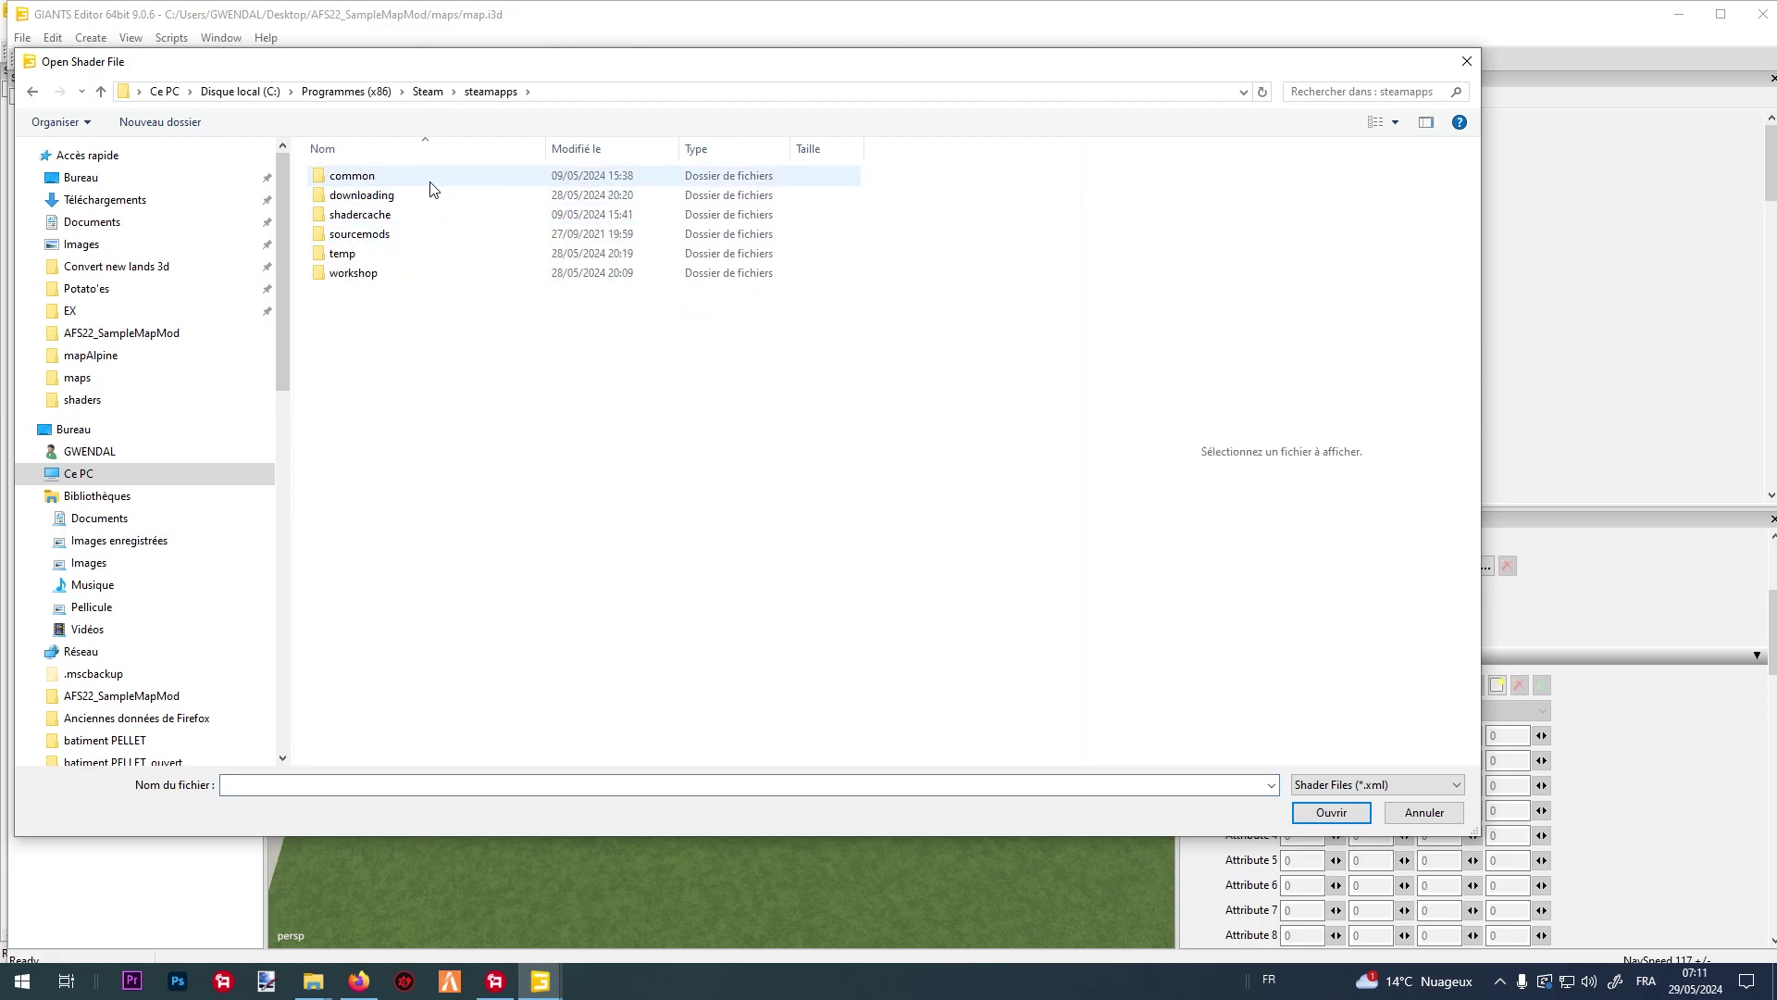
double_click(429, 181)
double_click(459, 305)
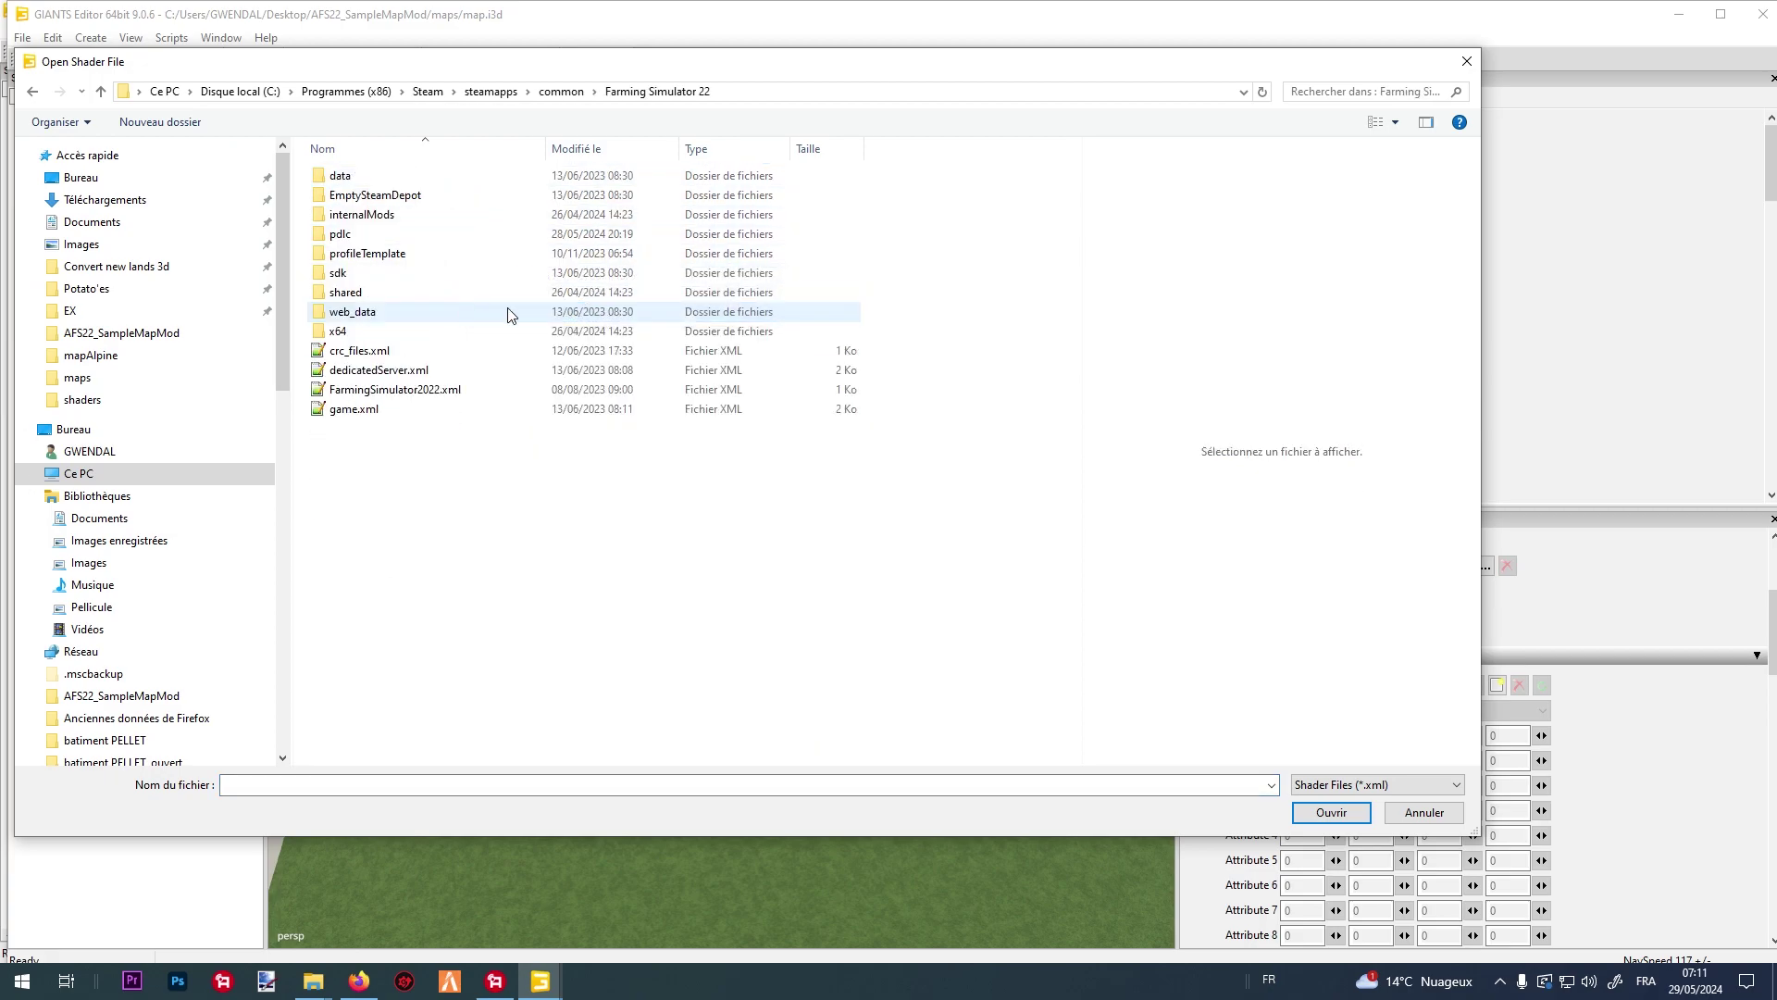
double_click(375, 178)
double_click(385, 352)
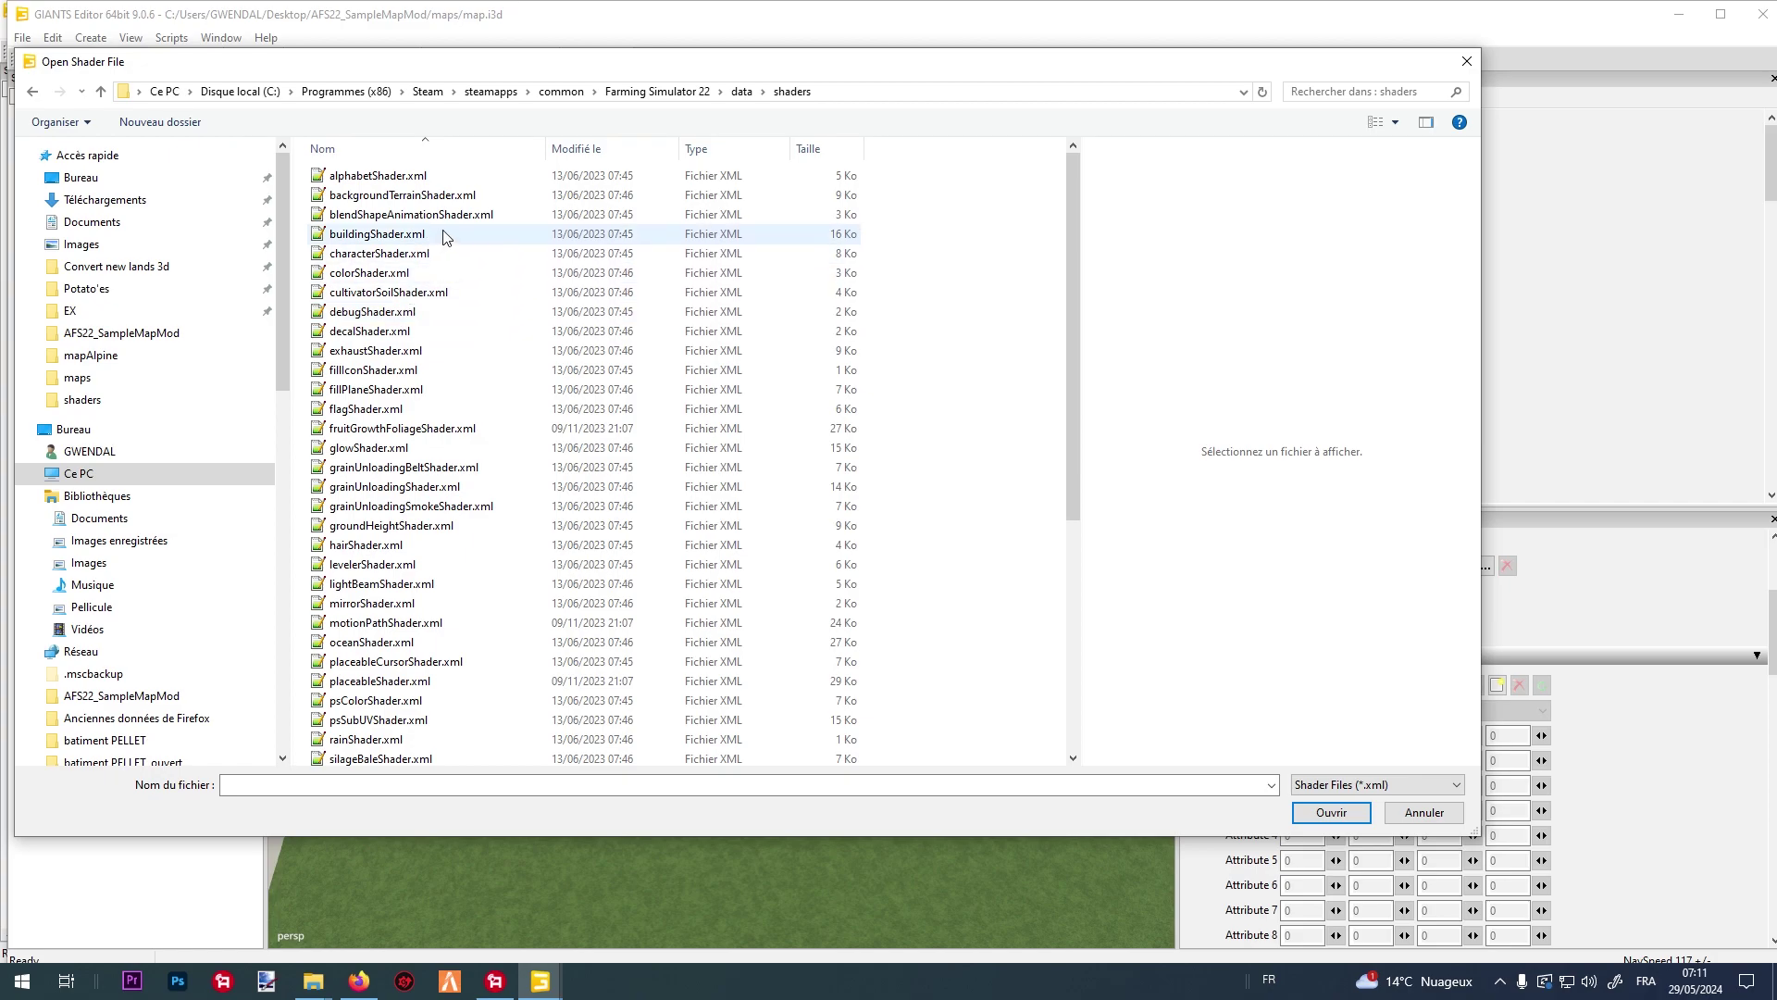
click(458, 198)
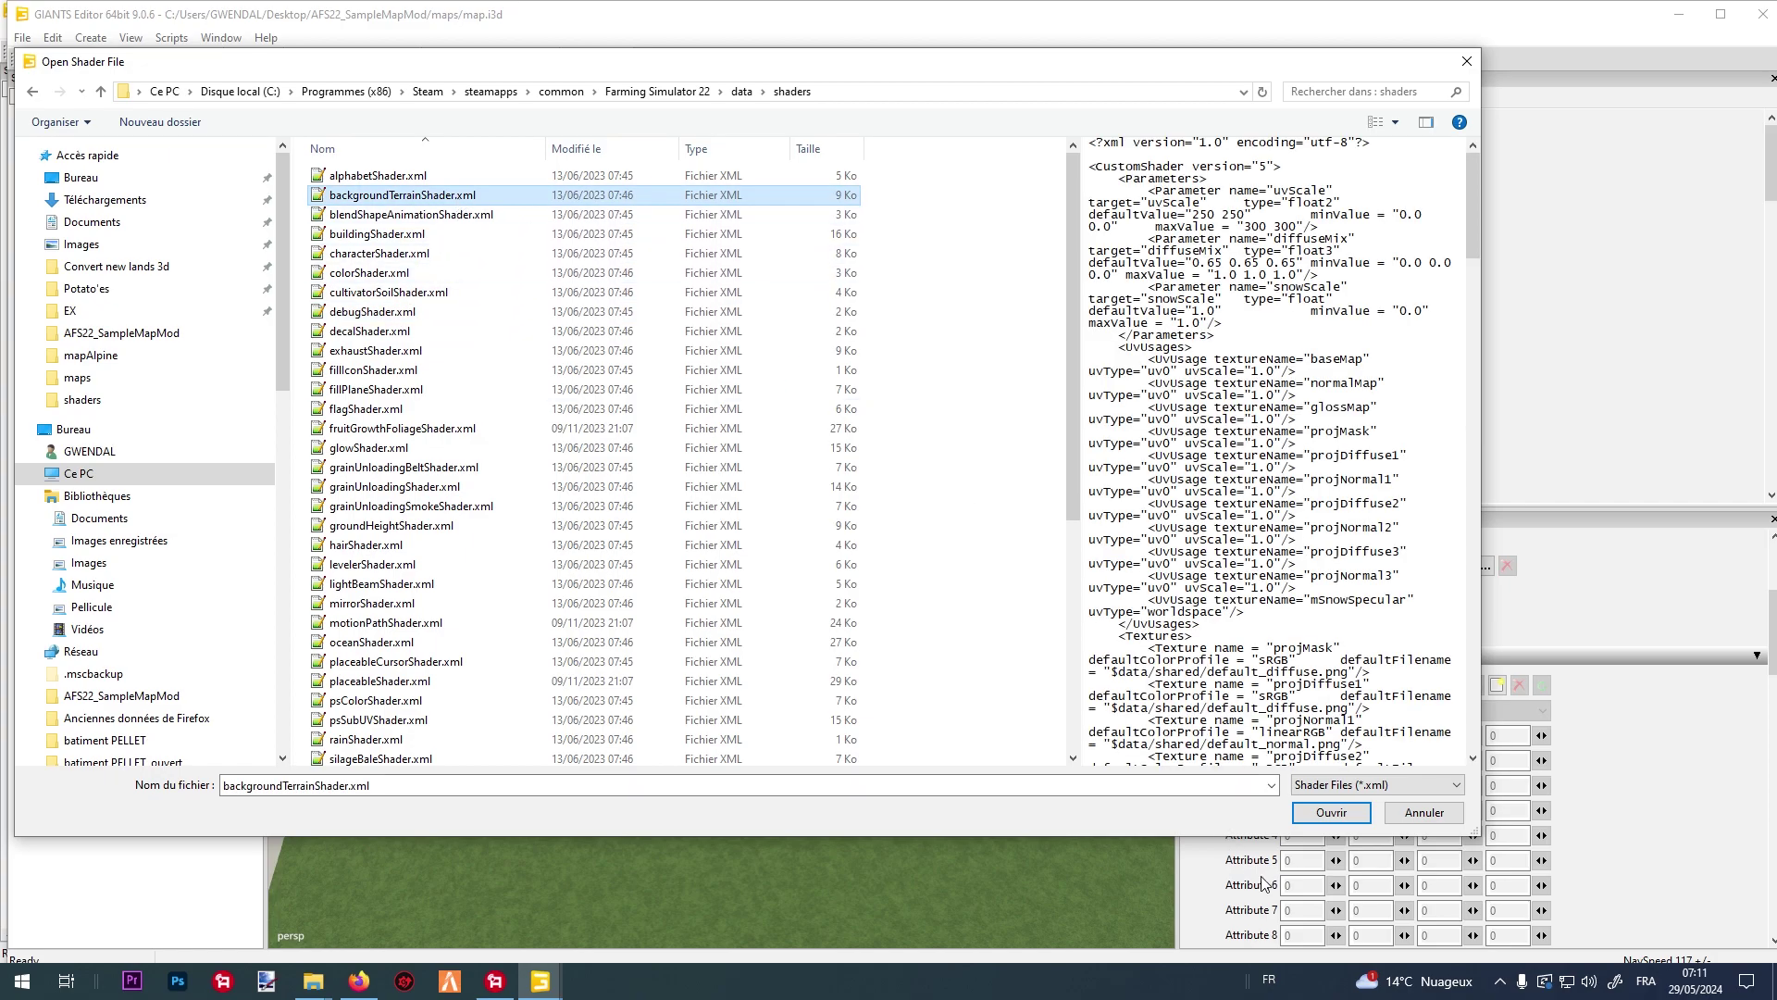
click(1357, 818)
Inspect plan2's surface up close, try 232.58 as the shader's first uvScale value and restore it to 250.
alt+right_drag(1124, 733, 1341, 388)
alt+right_drag(583, 593, 737, 474)
alt+drag(737, 474, 930, 535)
right_drag(929, 556, 827, 682)
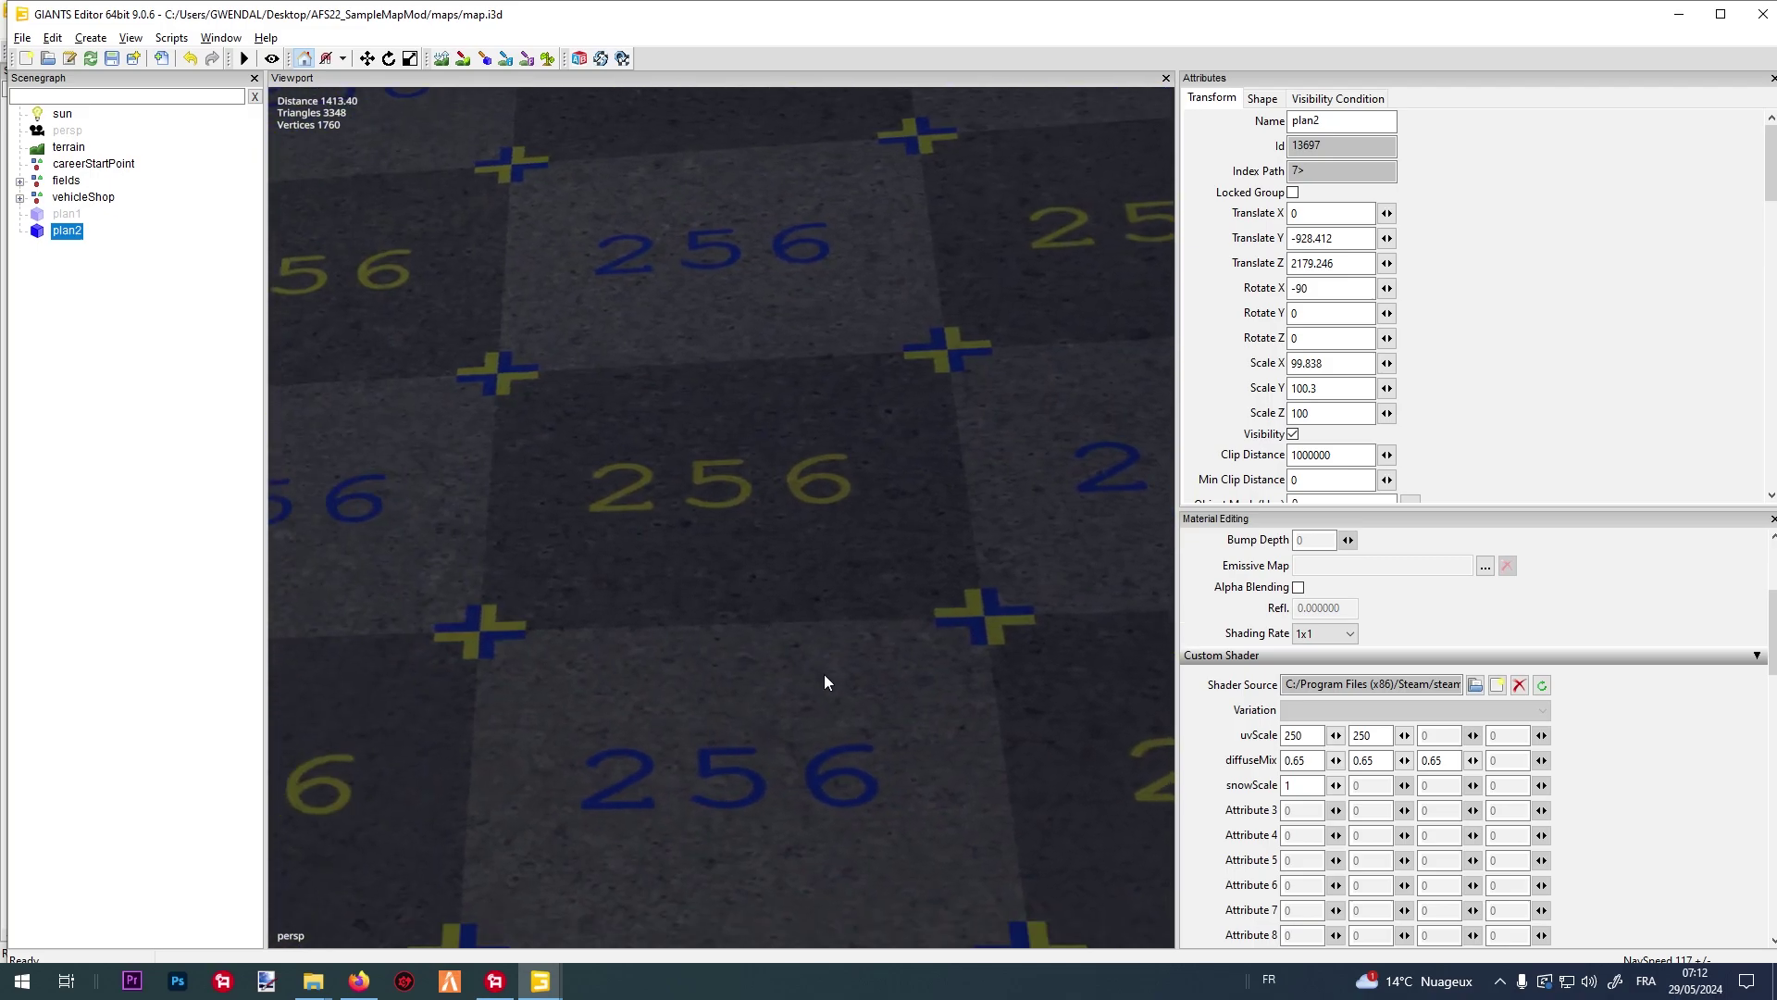
alt+drag(824, 675, 824, 685)
click(1336, 735)
drag(1356, 759, 1358, 758)
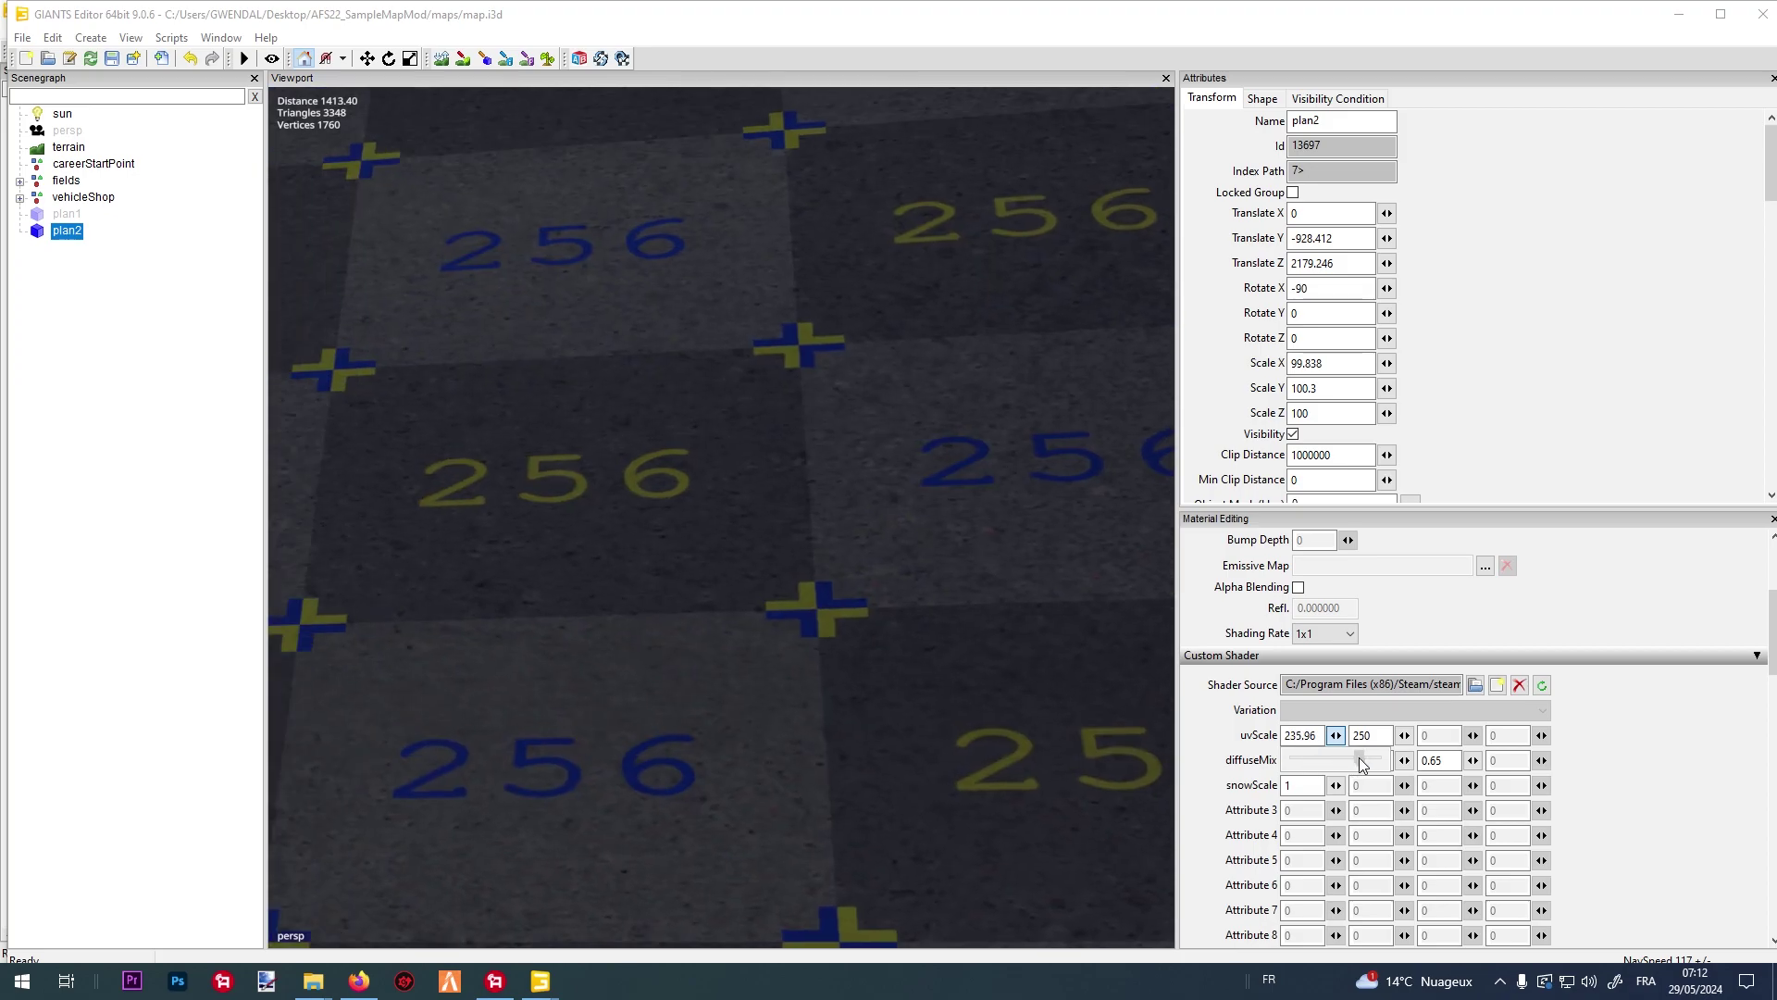
click(1317, 737)
text(250)
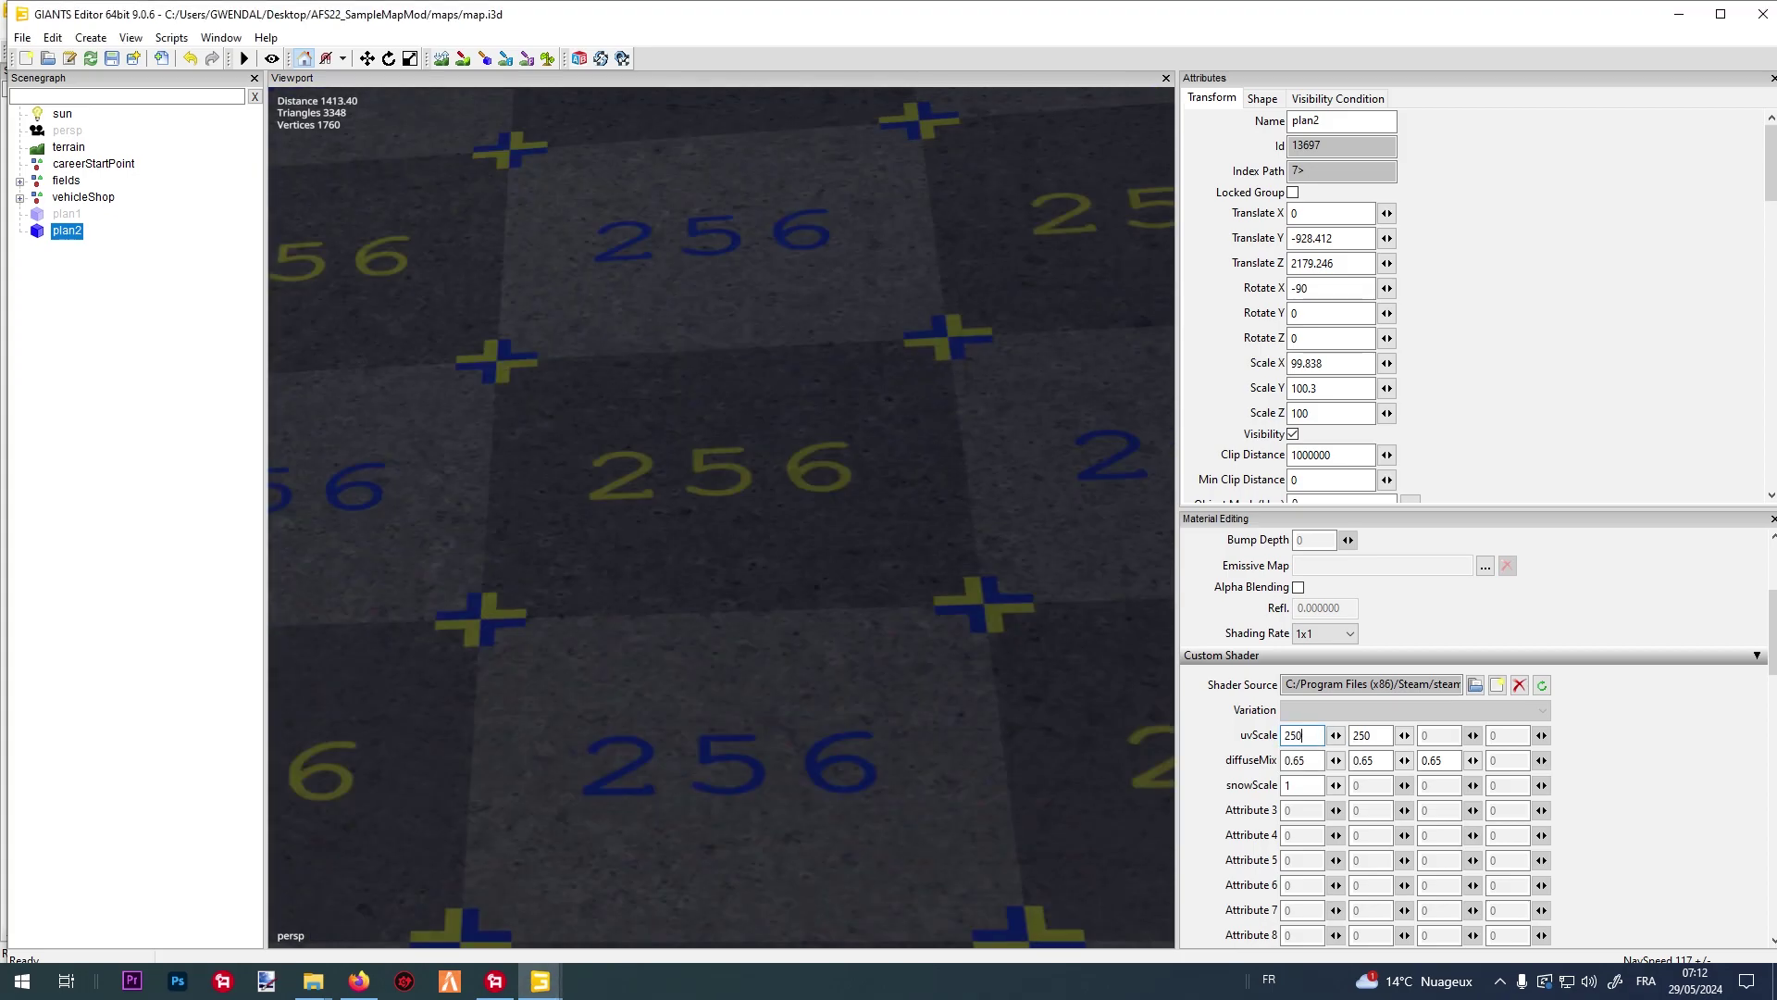
Set the shader's second uvScale value to 141.57 and its first diffuseMix value to 0.79.
click(1406, 735)
drag(1444, 764, 1405, 762)
click(868, 544)
scroll(868, 544, down, 5)
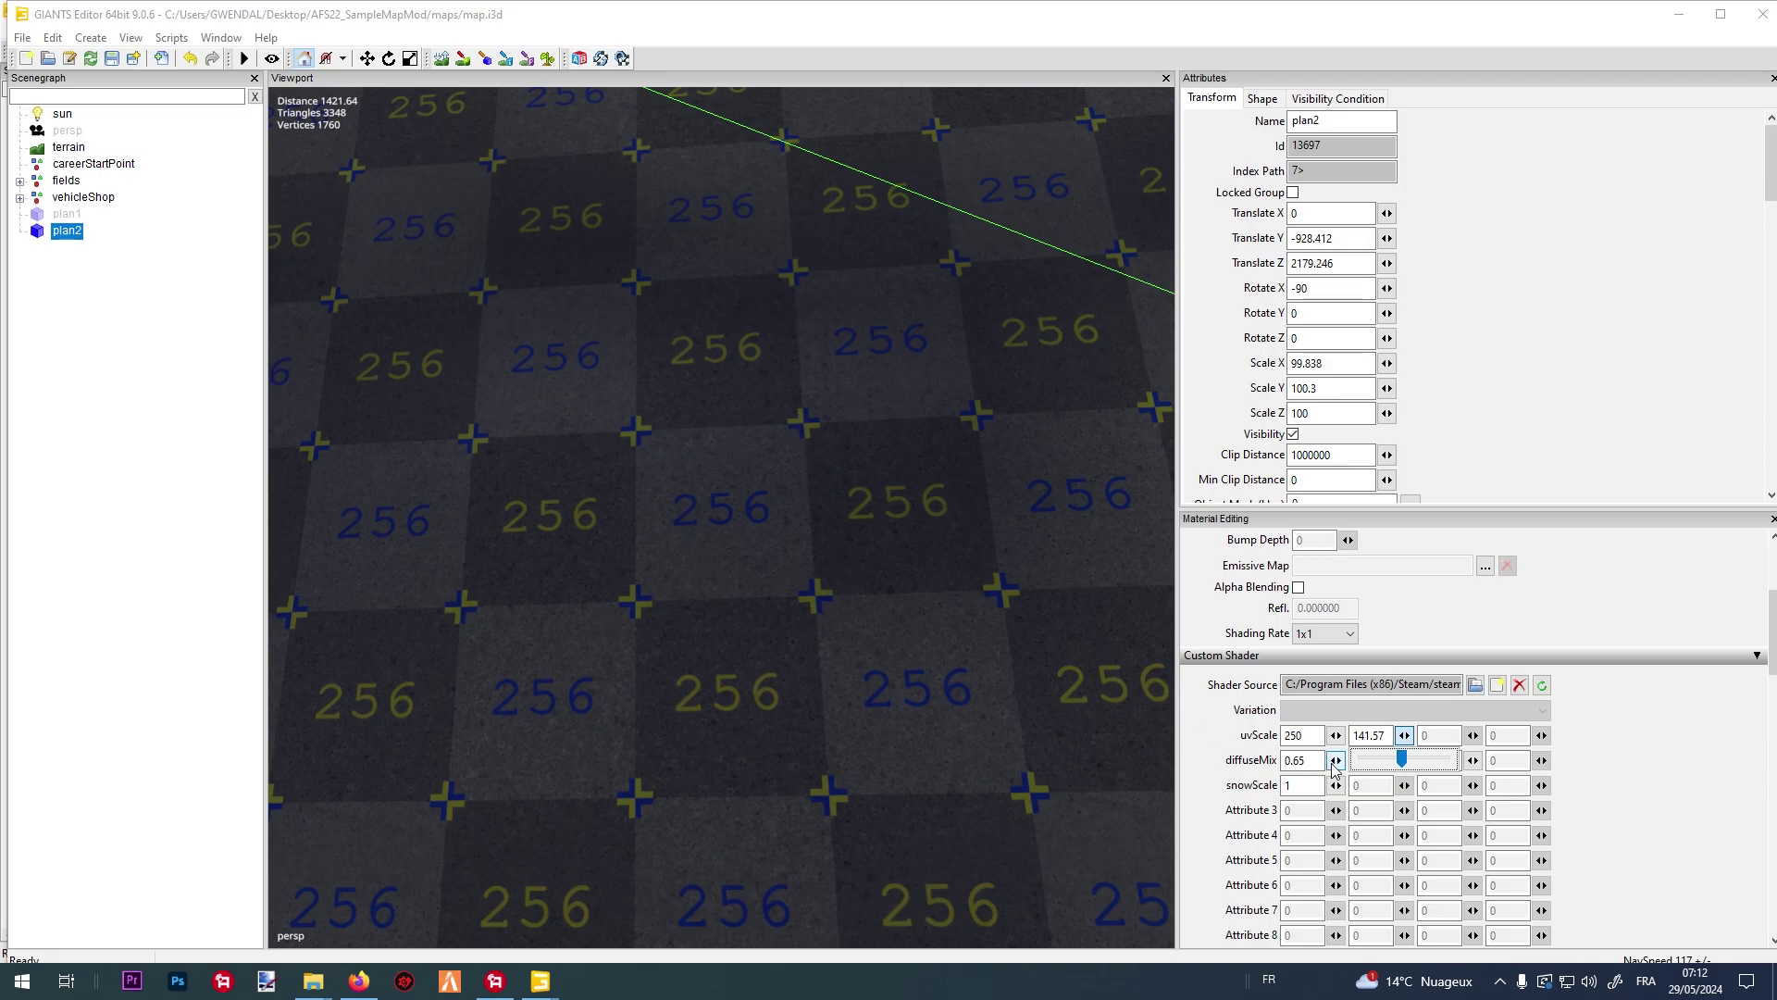
mouse_move(1329, 789)
mouse_down()
mouse_move(1351, 786)
mouse_move(1291, 787)
mouse_move(1400, 782)
mouse_move(1356, 777)
mouse_up()
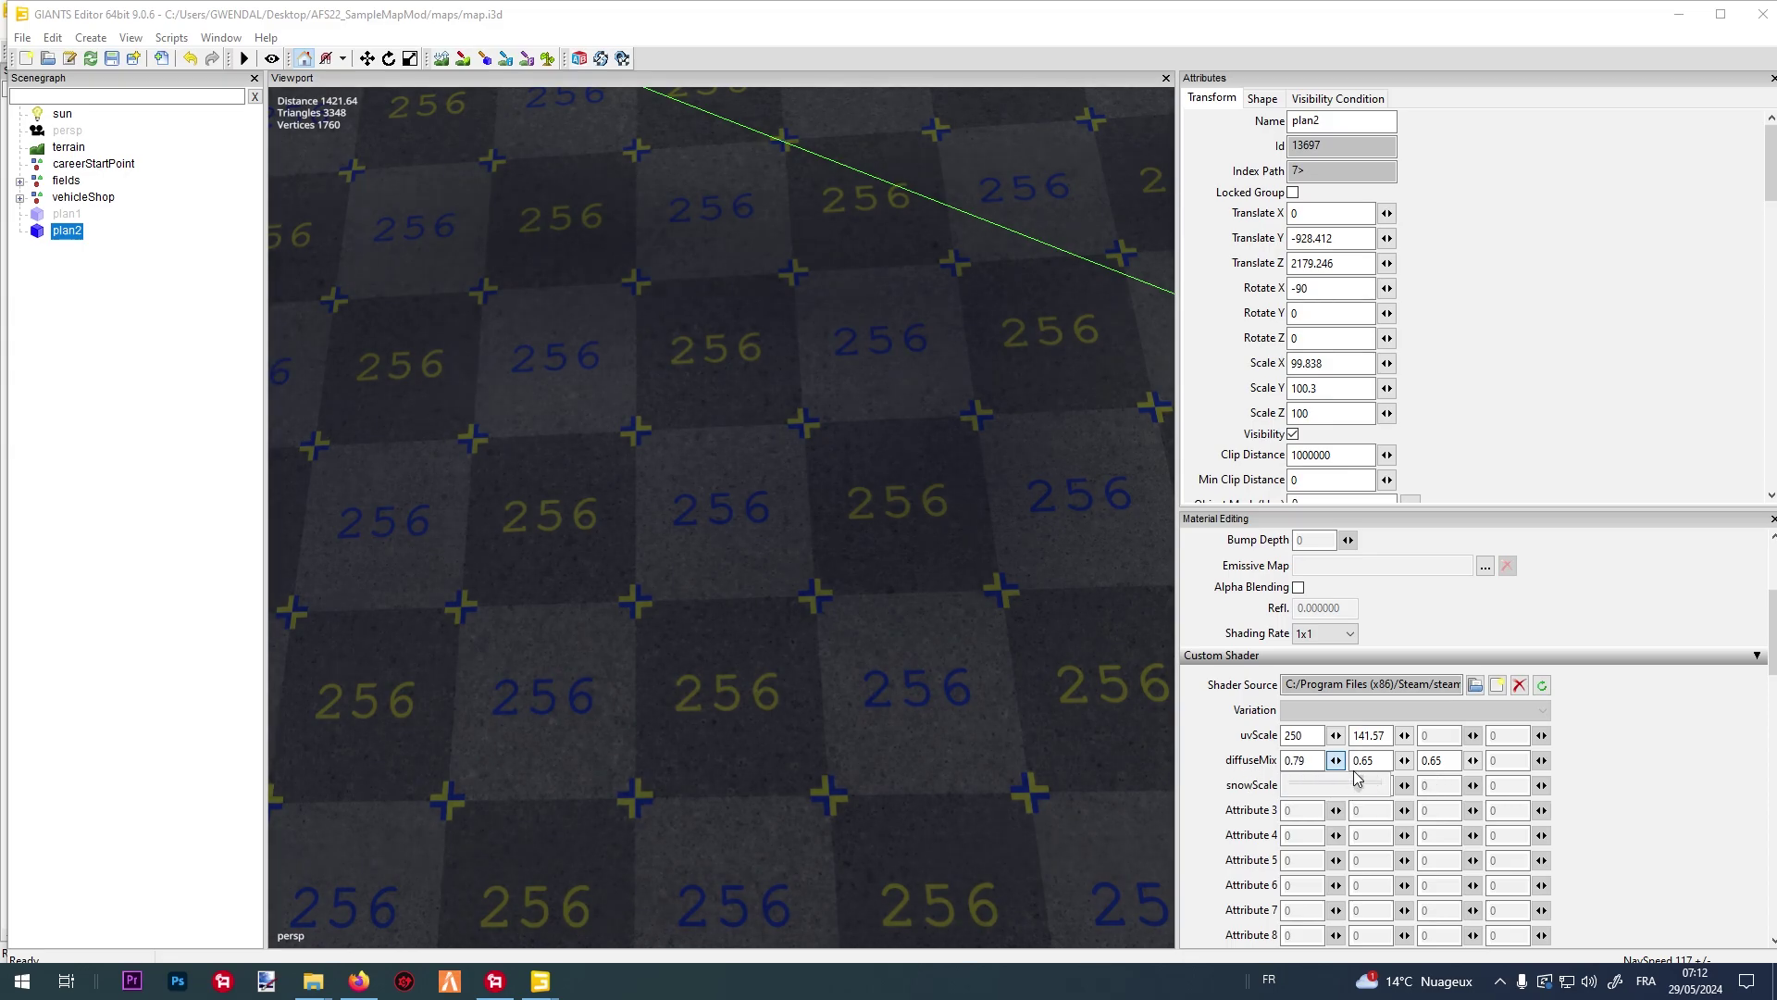
click(1230, 741)
Check the shader's effect across plan2, set all three diffuseMix values to 1 and test snowScale, leaving it at 1.
alt+drag(1018, 597, 646, 476)
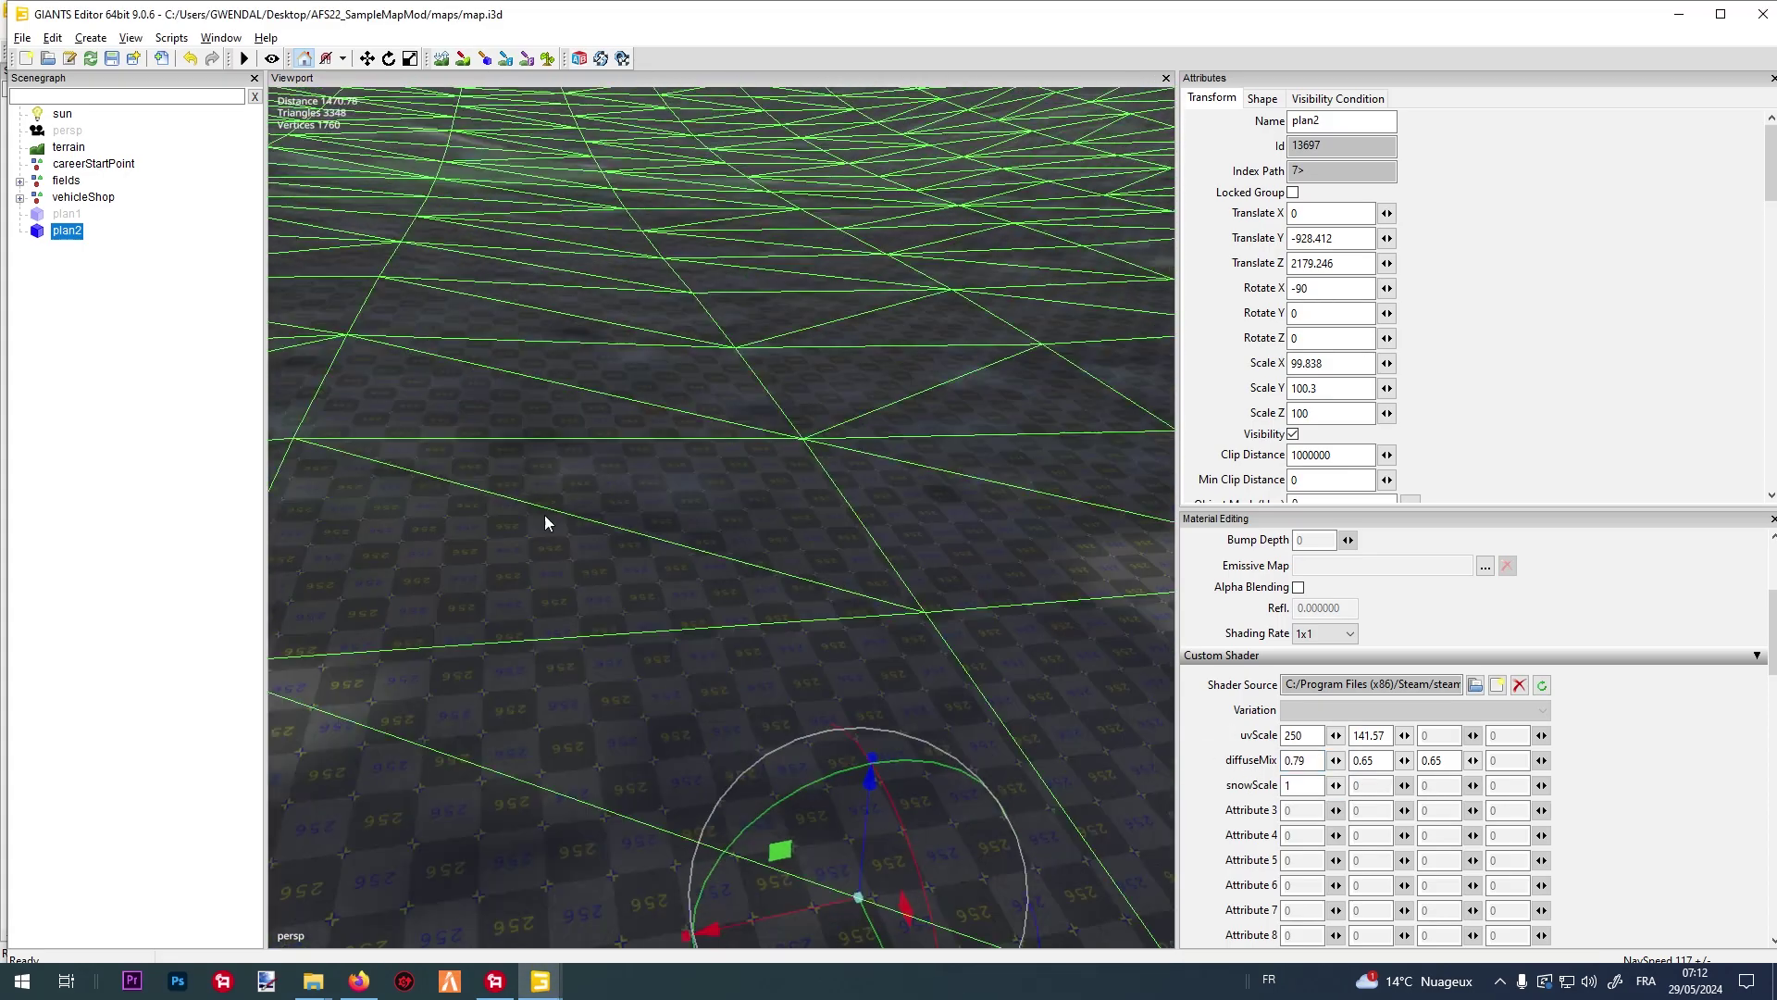
scroll(646, 476, down, 8)
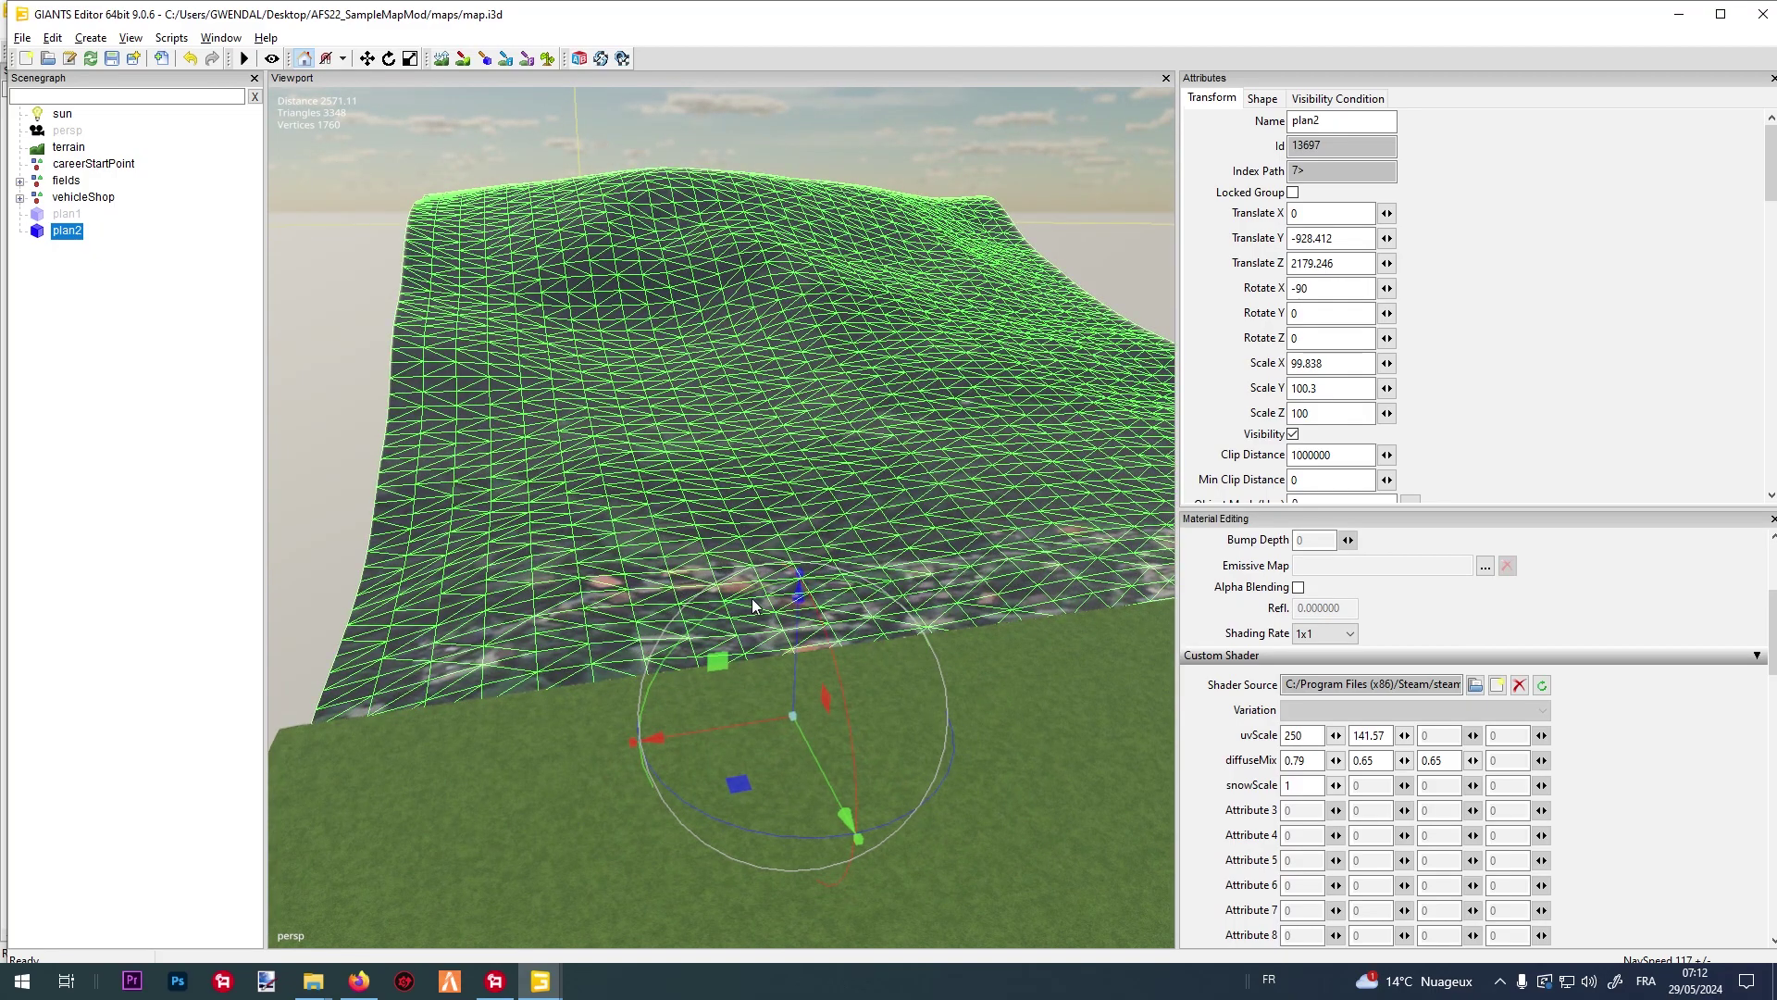
scroll(755, 596, up, 4)
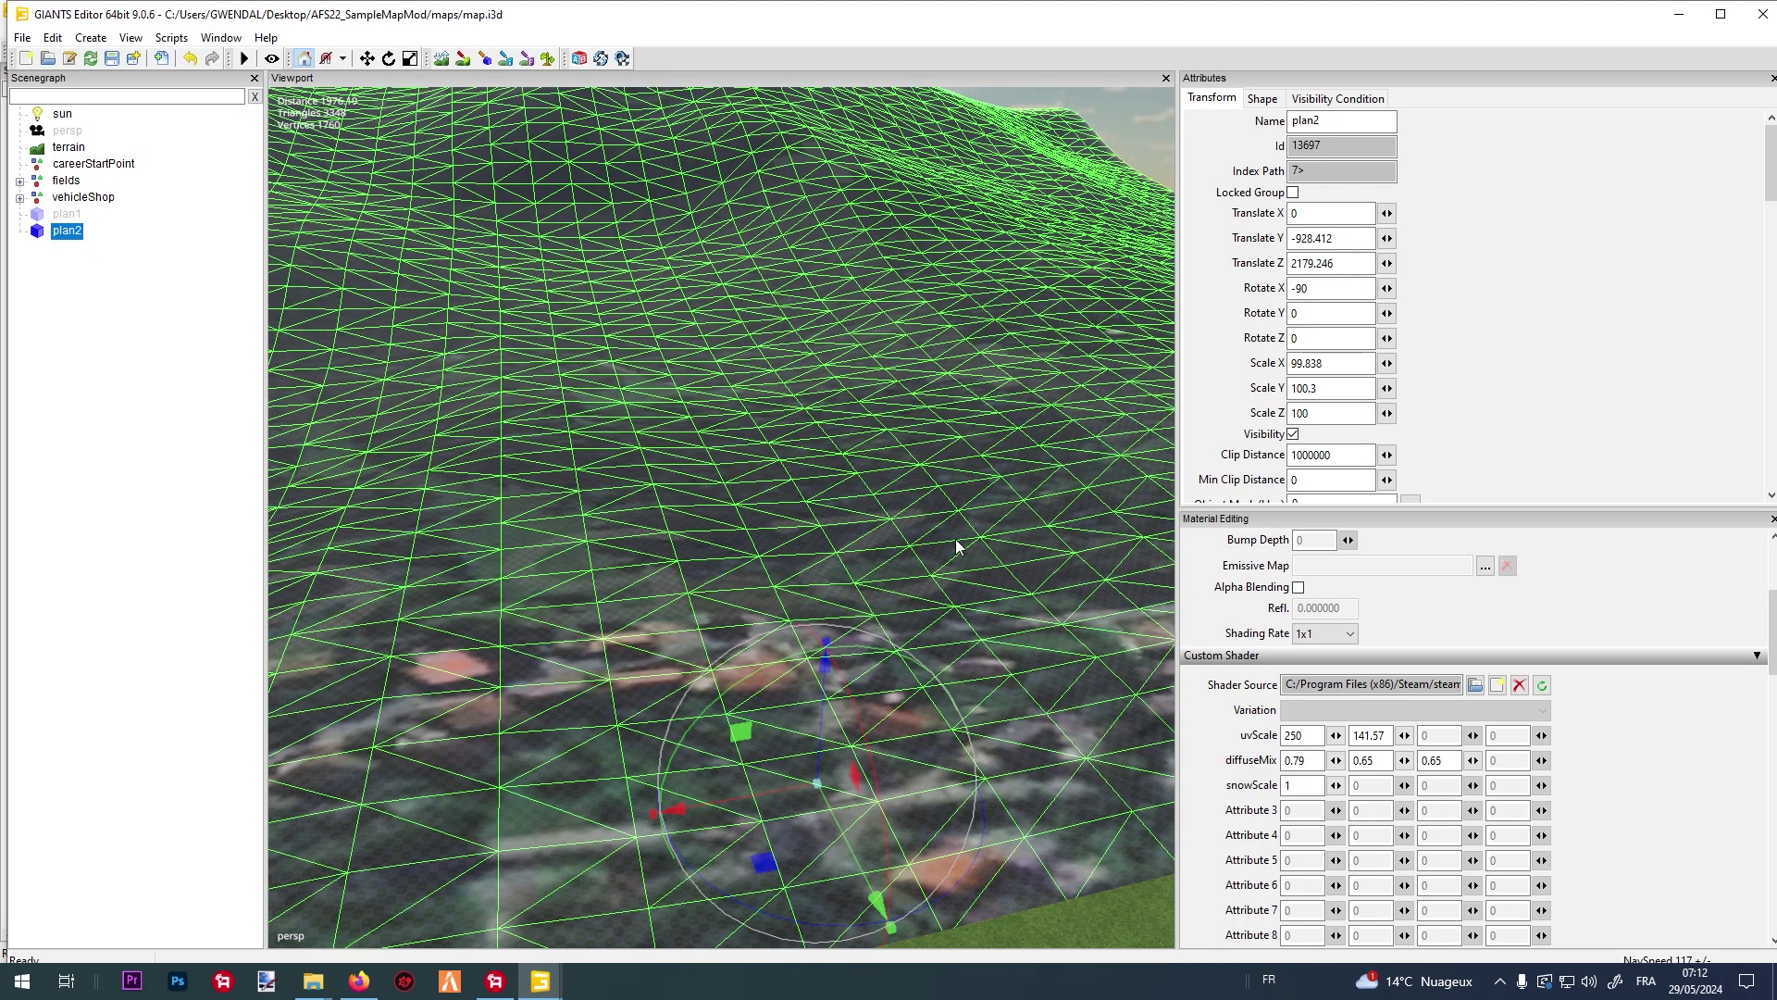
right_drag(955, 546, 992, 731)
click(1336, 785)
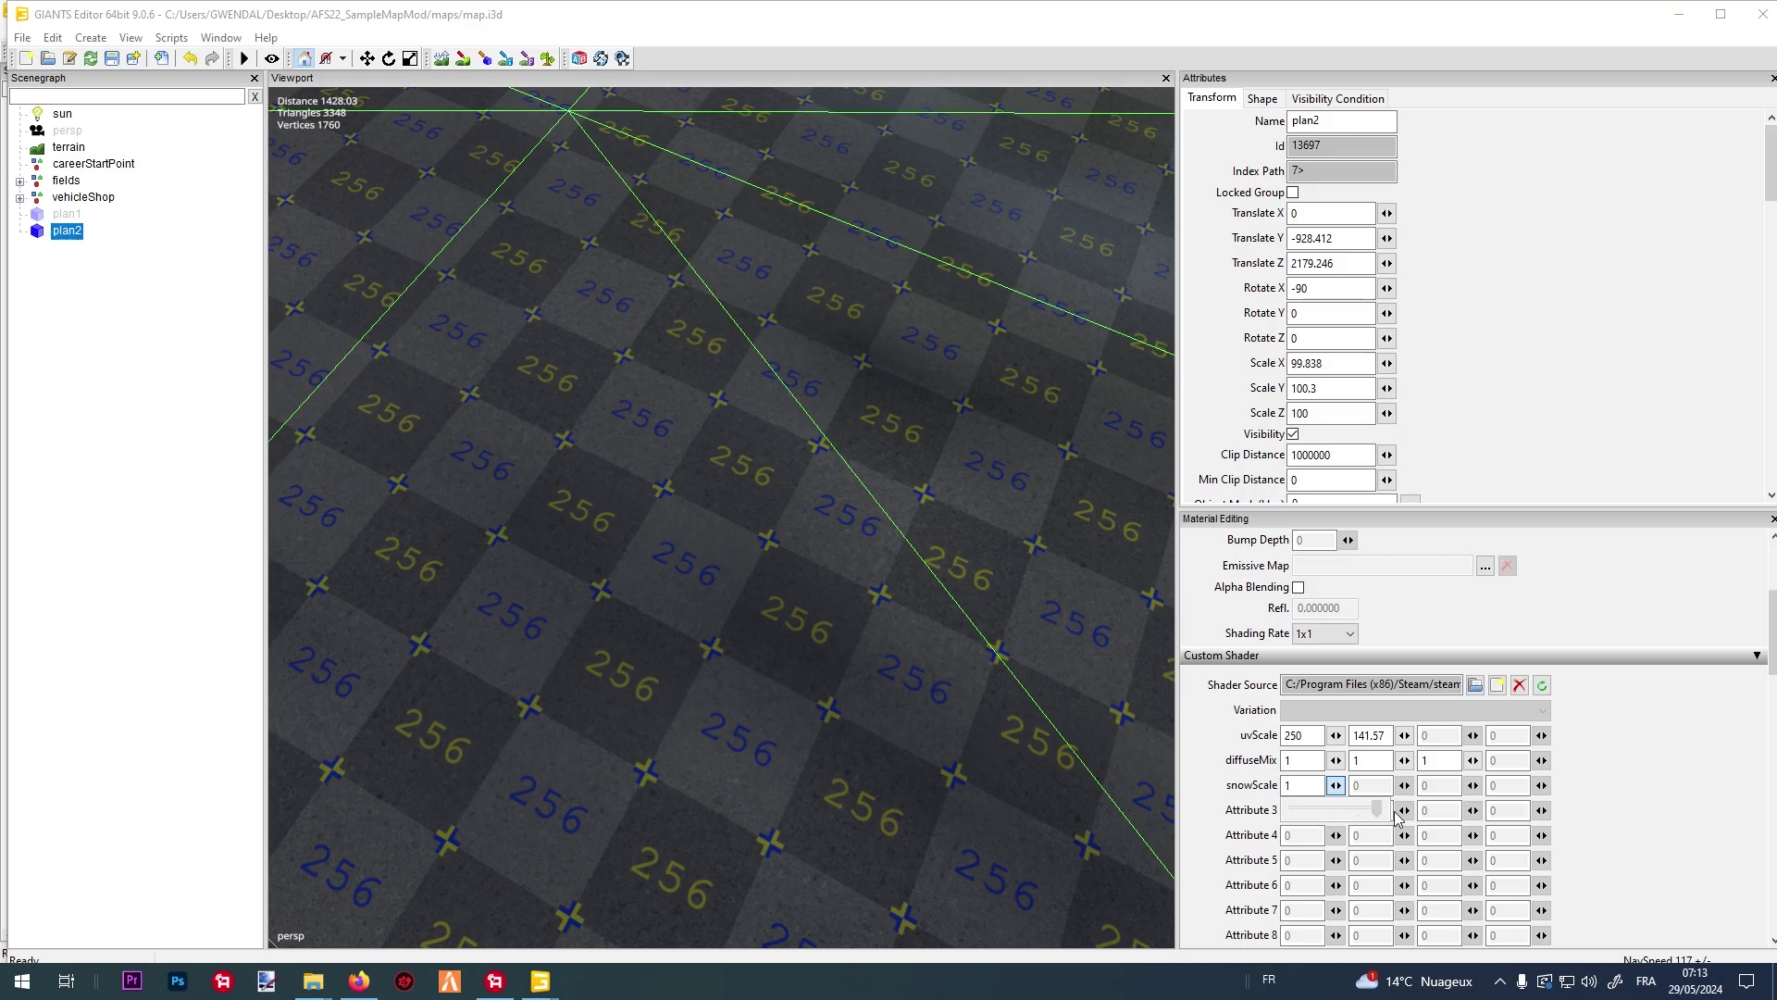
right_drag(832, 670, 1111, 704)
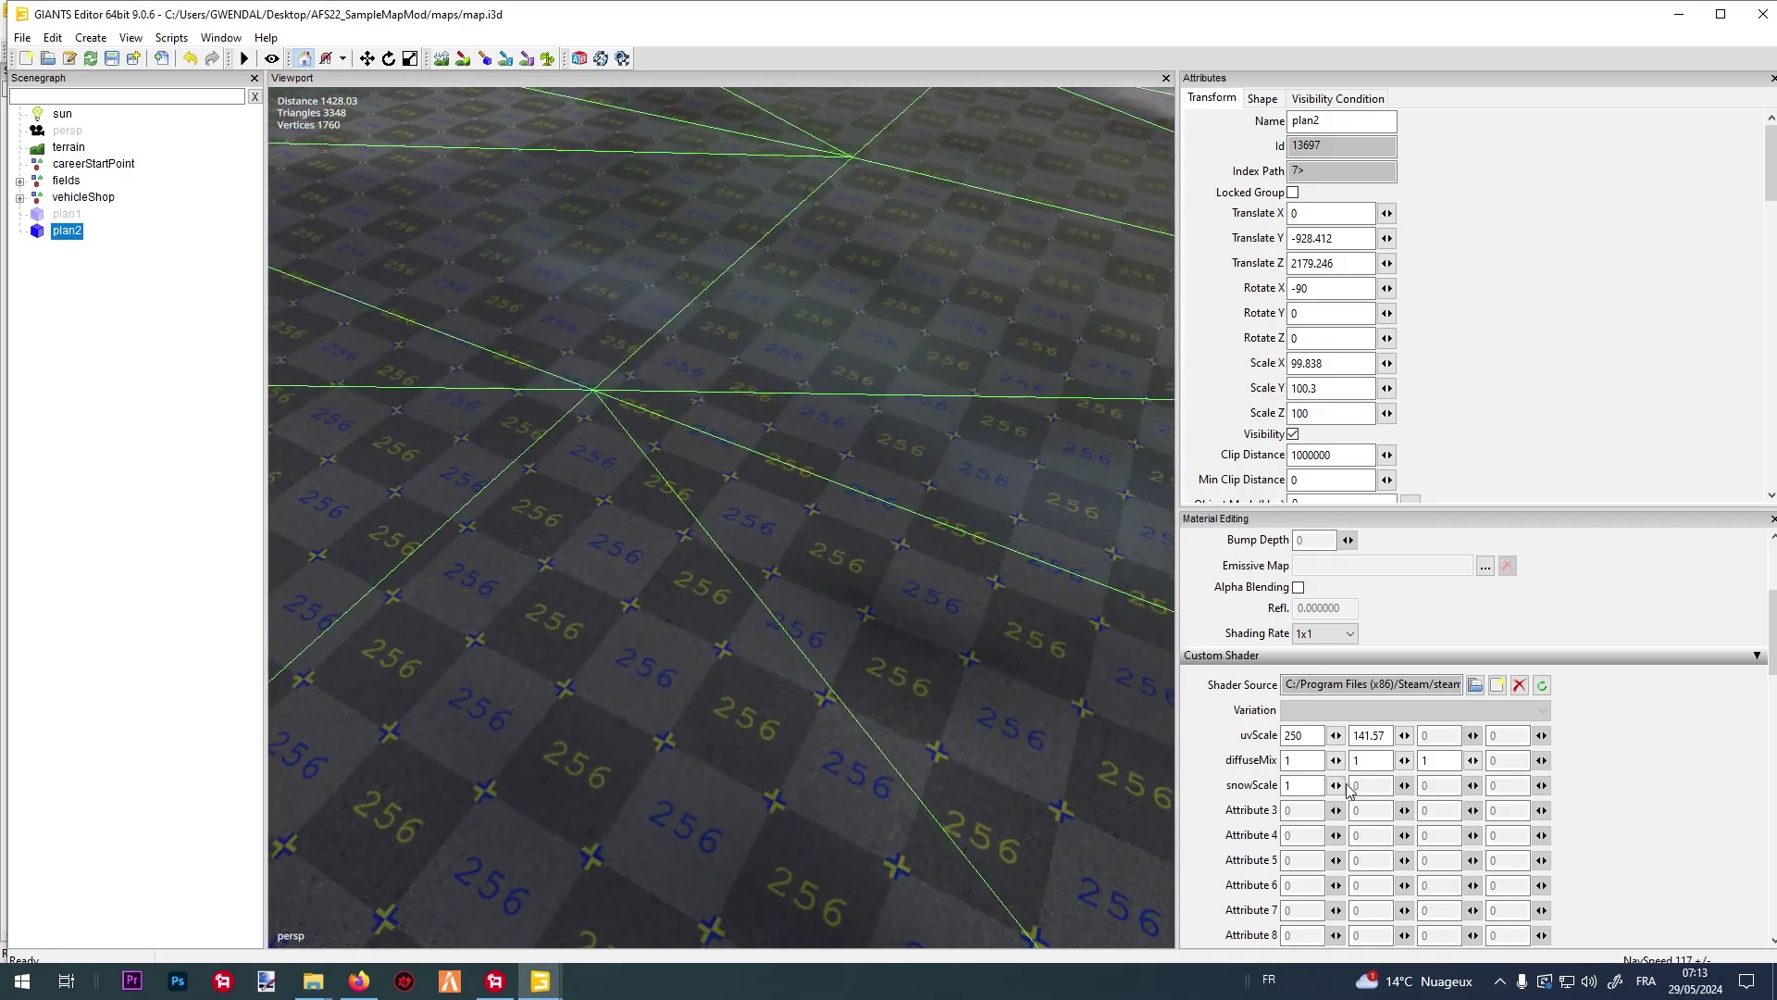
Examine the shader's custom texture slots and plan2's village edge along the grass terrain.
scroll(1231, 822, down, 8)
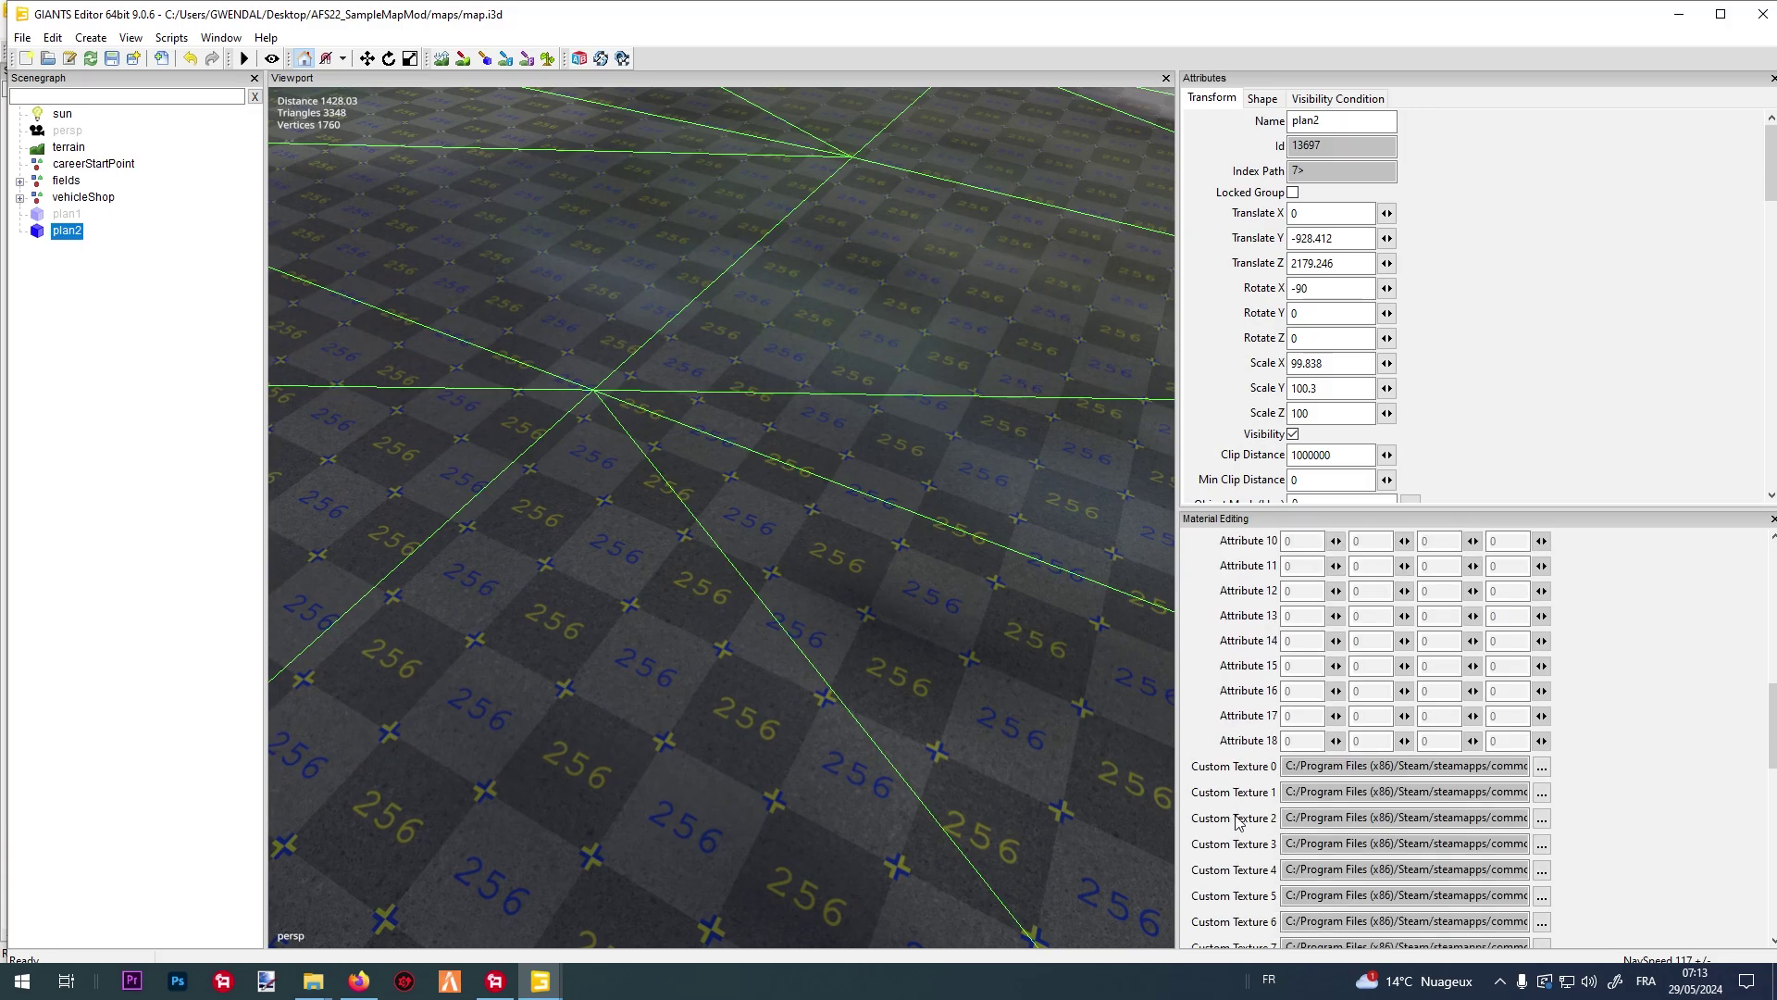
scroll(1238, 822, down, 2)
alt+right_drag(823, 629, 390, 680)
alt+drag(390, 679, 1138, 636)
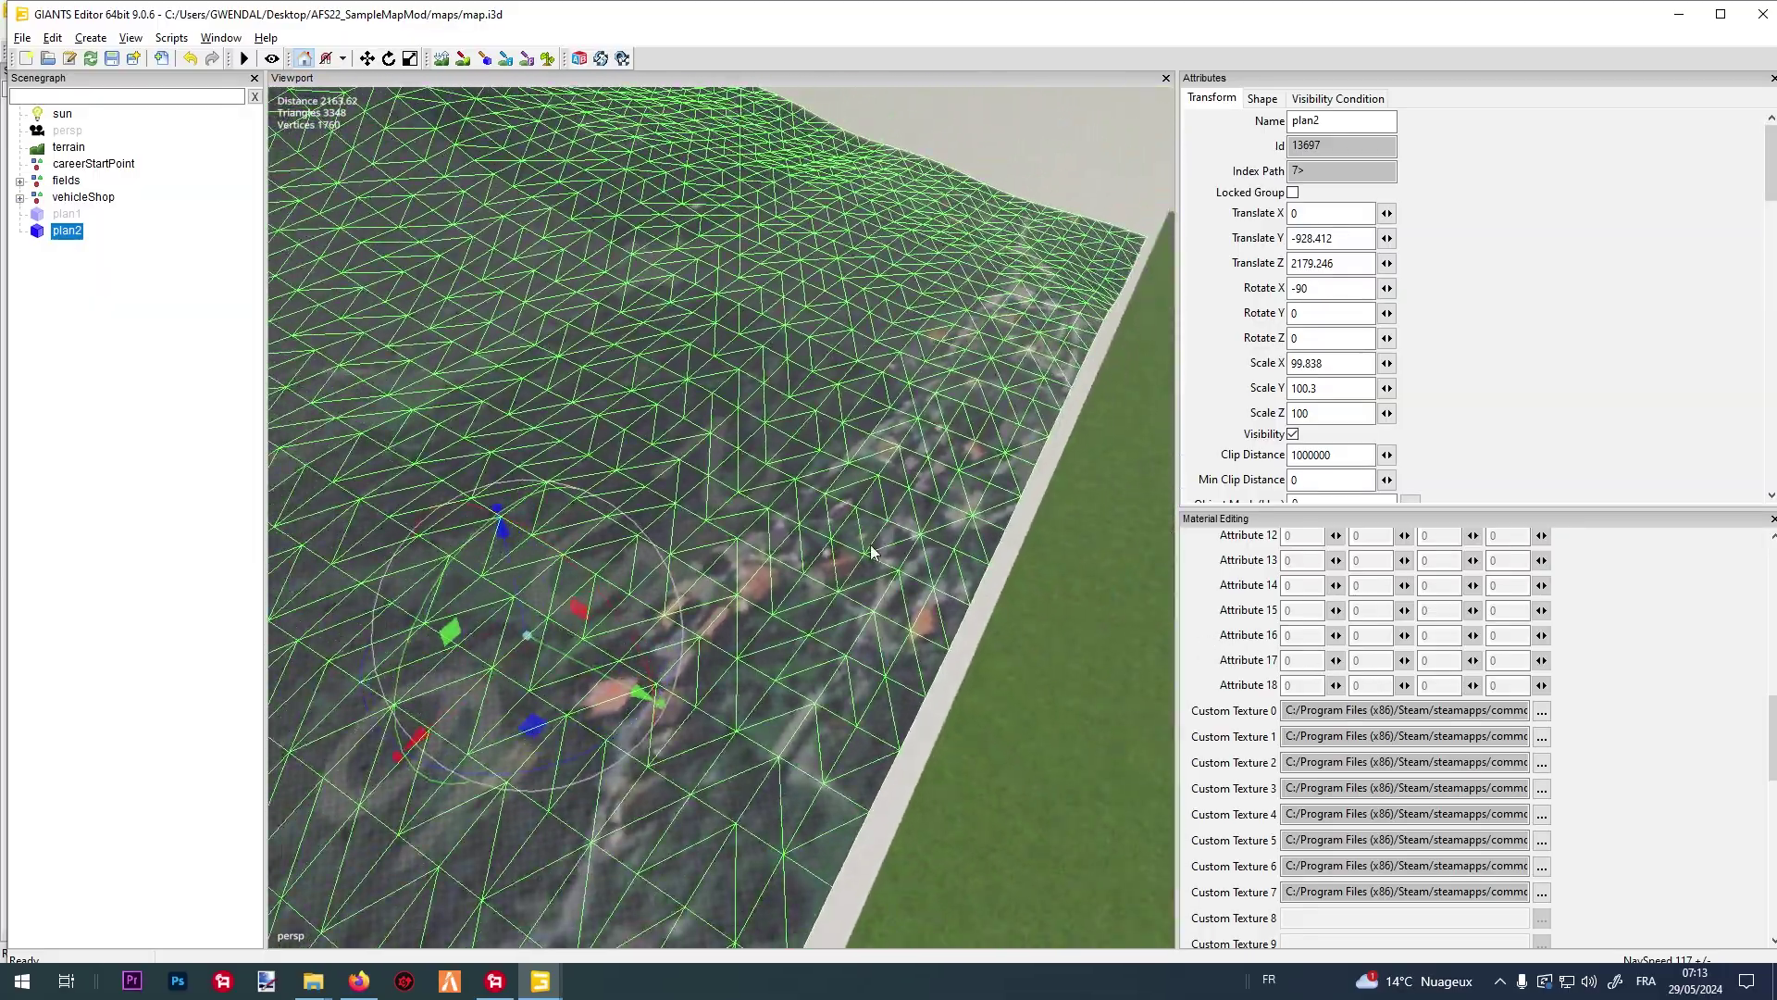